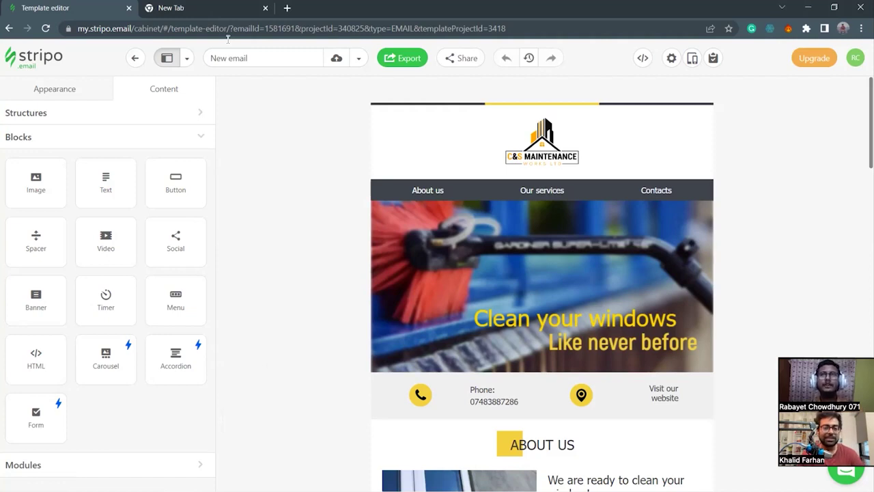
Load Fiverr in the empty new tab, then go to the seller's own profile from the avatar menu.
left_click(183, 8)
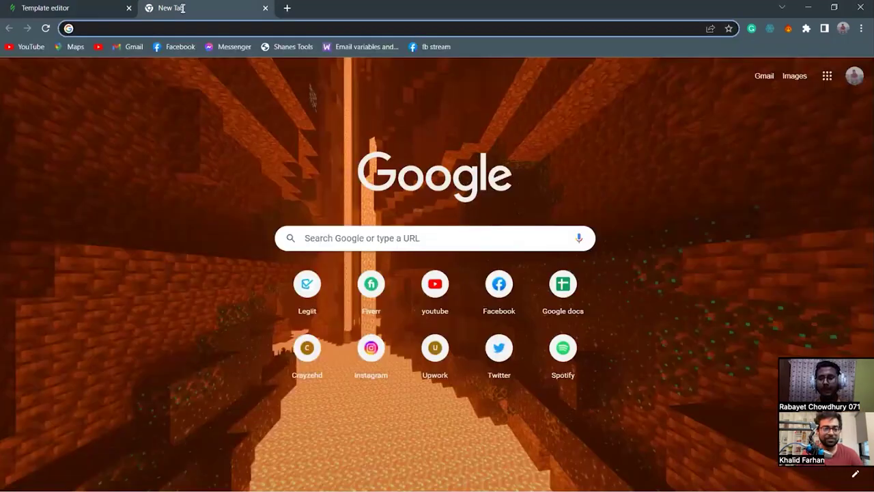
type("fiv")
key("Return")
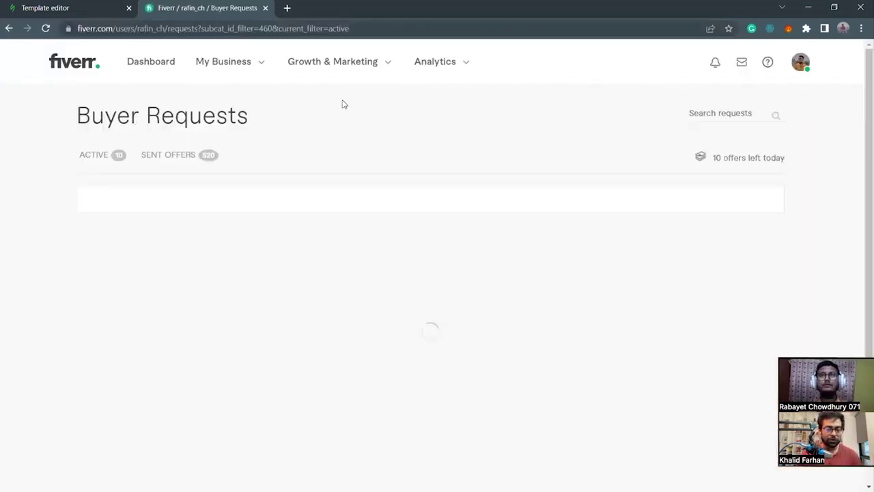
left_click(801, 61)
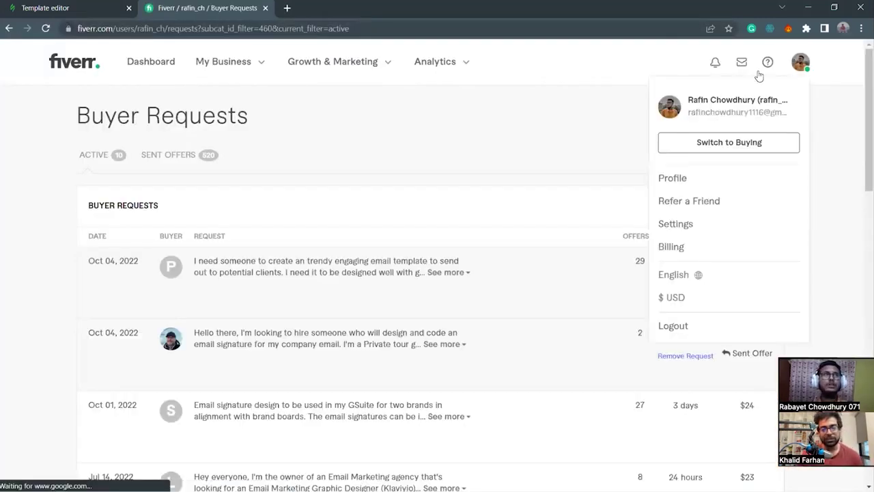
left_click(672, 178)
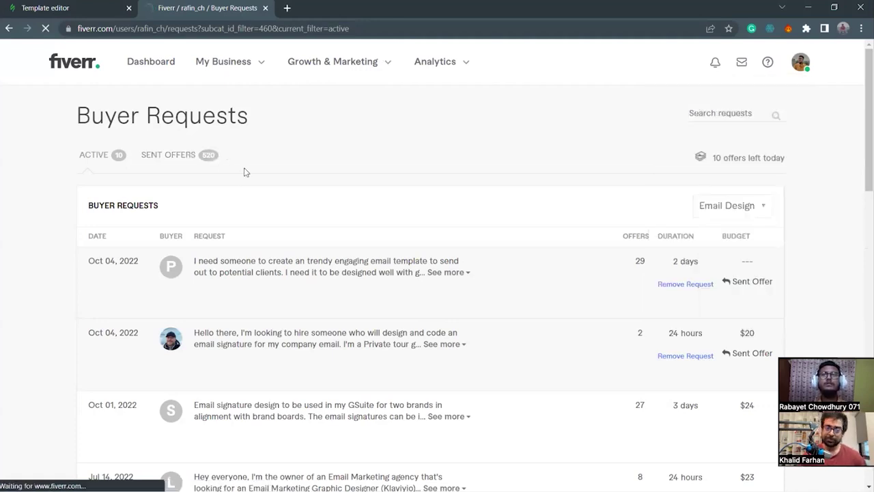
scroll(349, 214, "down", 2)
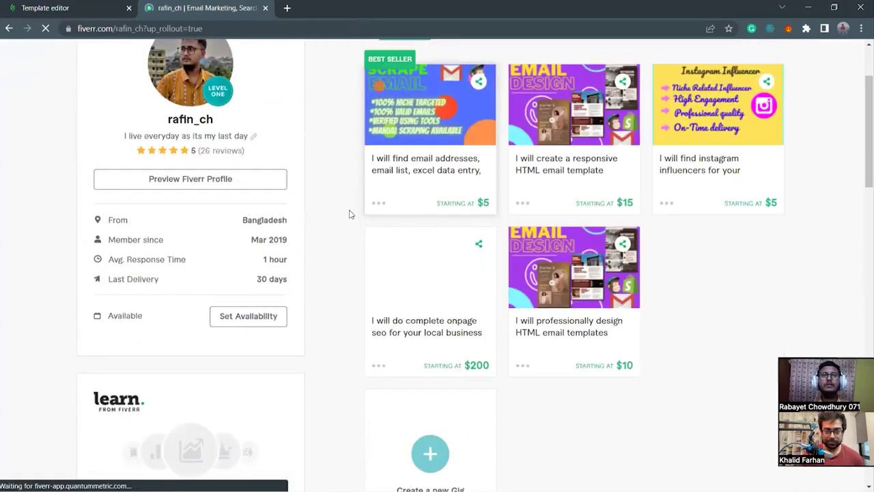
scroll(365, 220, "down", 6)
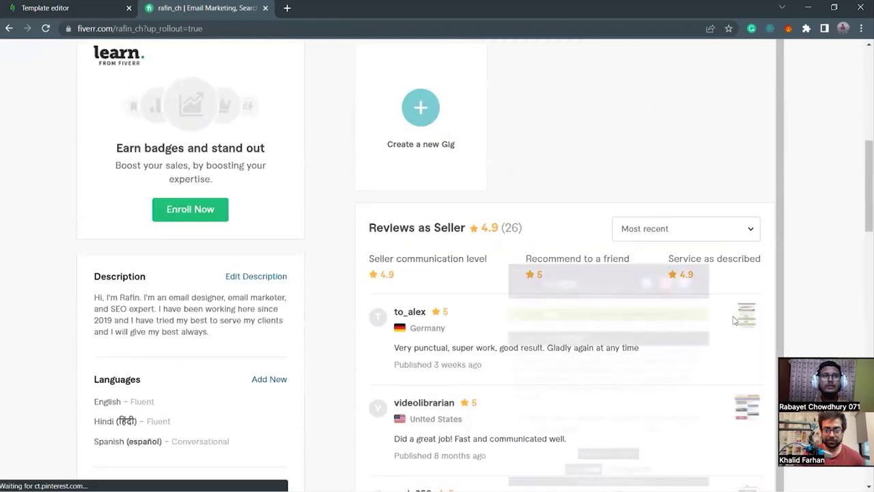
left_click_drag(402, 312, 482, 329)
left_click(483, 329)
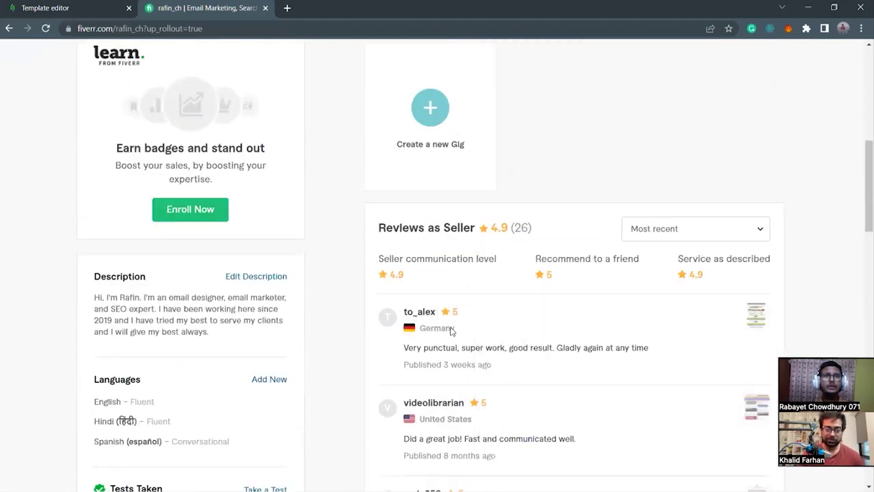
scroll(655, 369, "up", 1)
scroll(667, 369, "down", 1)
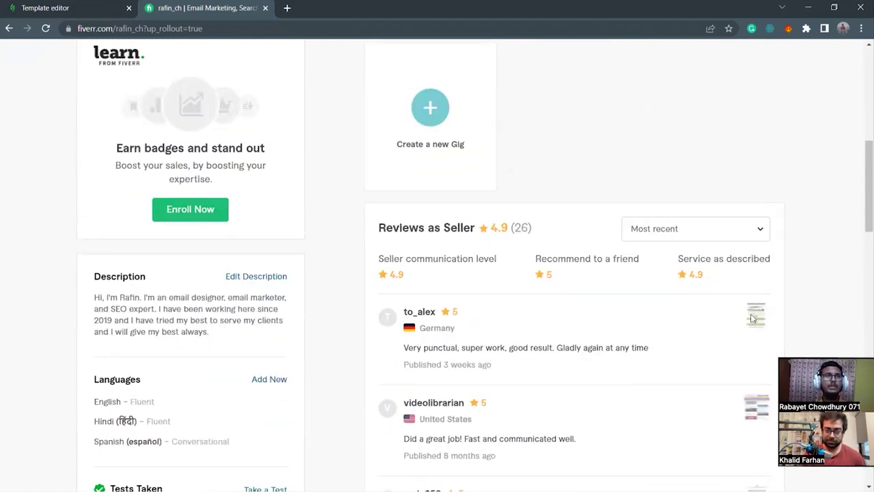
mouse_move(750, 317)
scroll(750, 317, "down", 5)
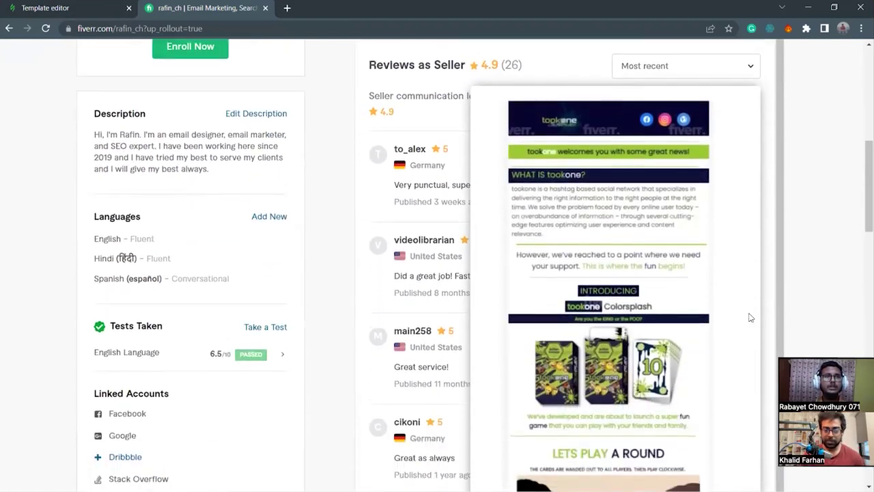
scroll(750, 317, "down", 6)
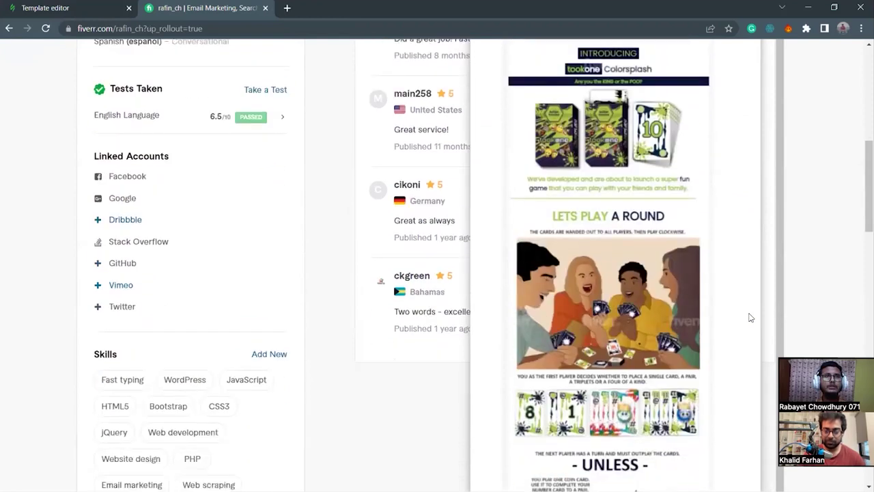
scroll(749, 317, "down", 7)
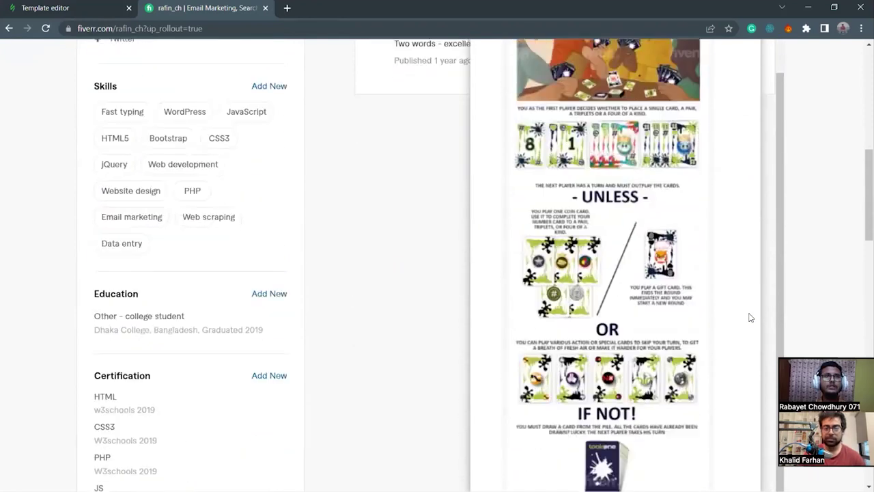
scroll(750, 317, "down", 6)
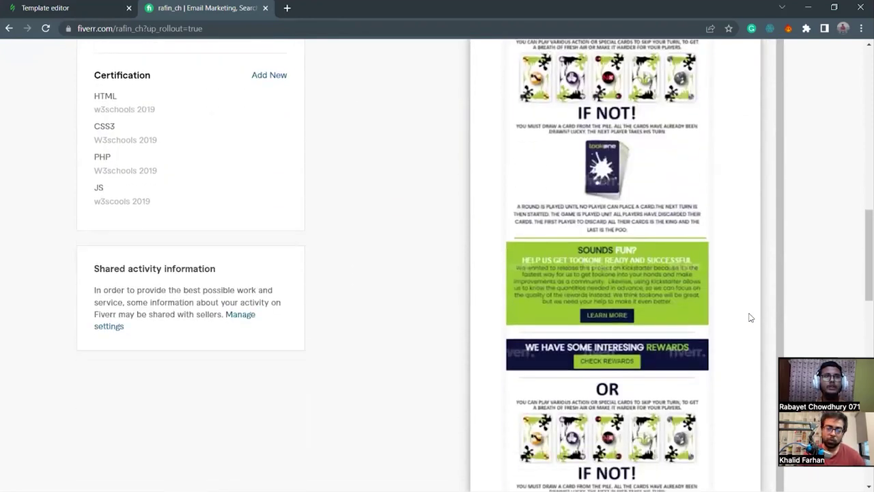
scroll(750, 317, "down", 5)
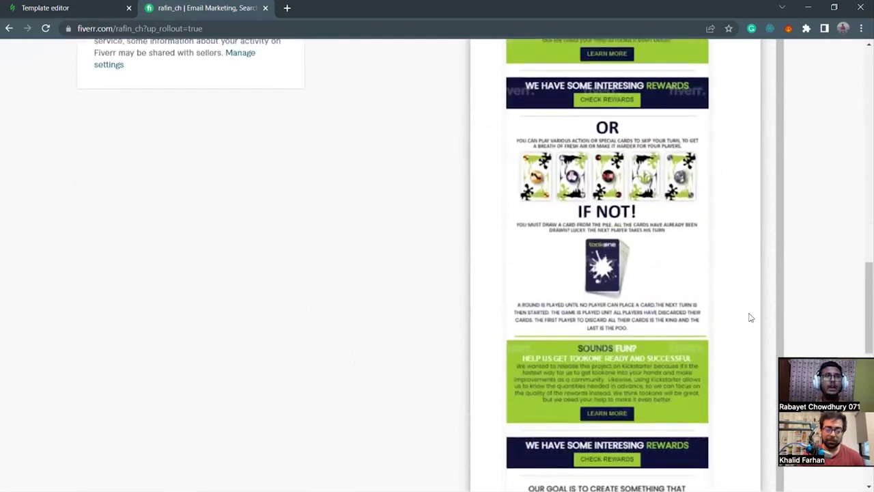
scroll(750, 317, "down", 3)
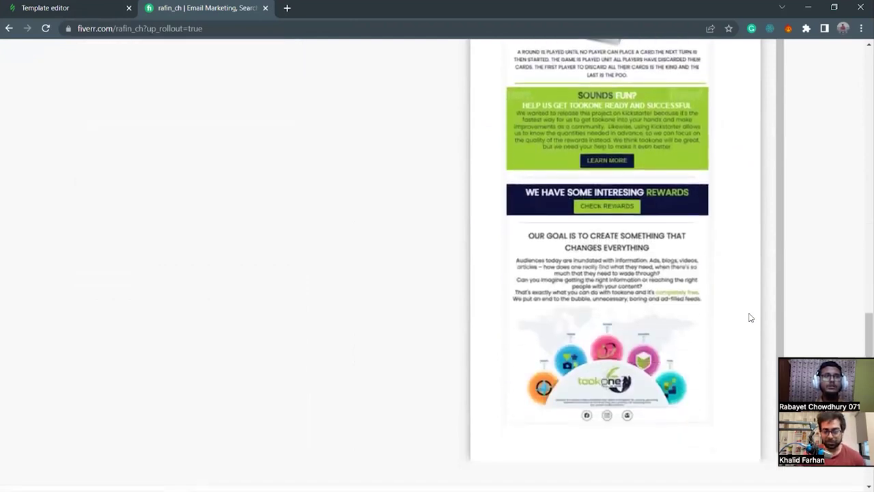
scroll(750, 317, "up", 6)
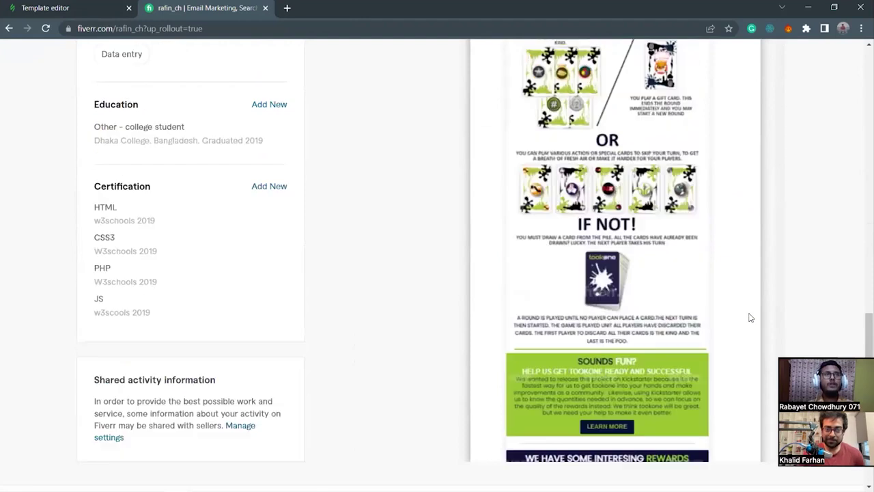
scroll(692, 323, "up", 8)
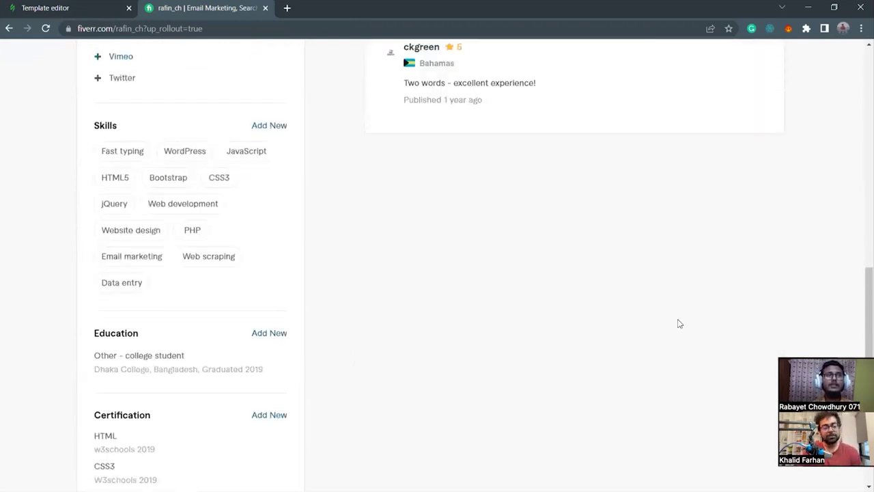
scroll(678, 322, "up", 5)
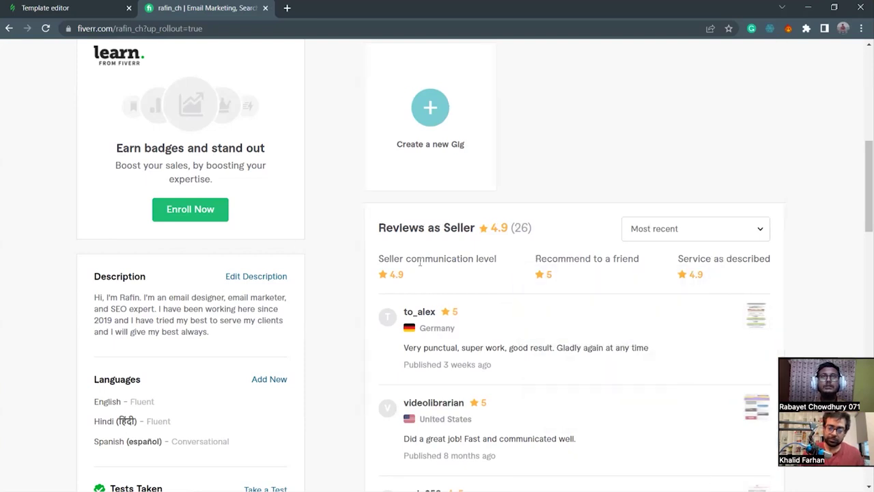
scroll(295, 228, "up", 5)
Open the Fiverr inbox conversation with the client from Germany.
scroll(298, 118, "up", 3)
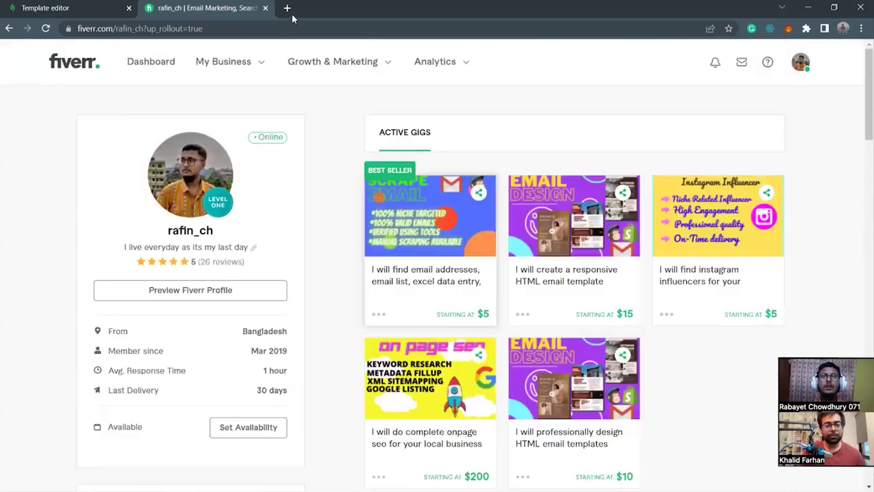
mouse_move(225, 65)
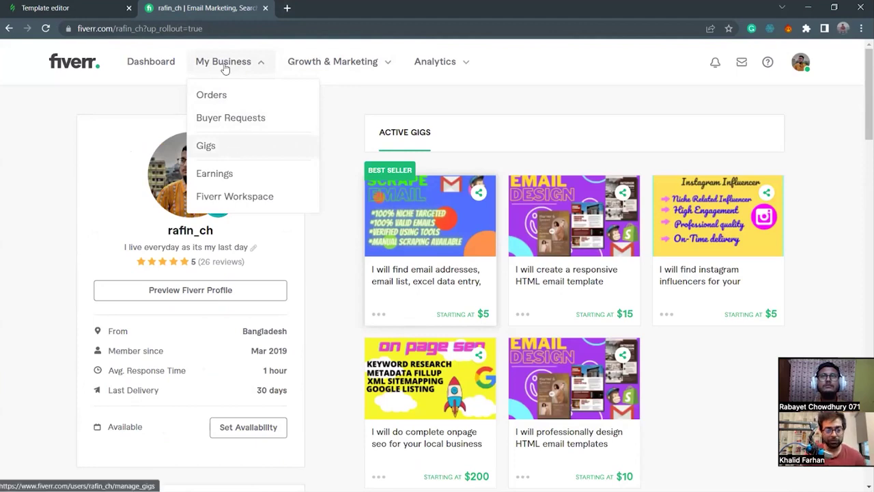
left_click(742, 62)
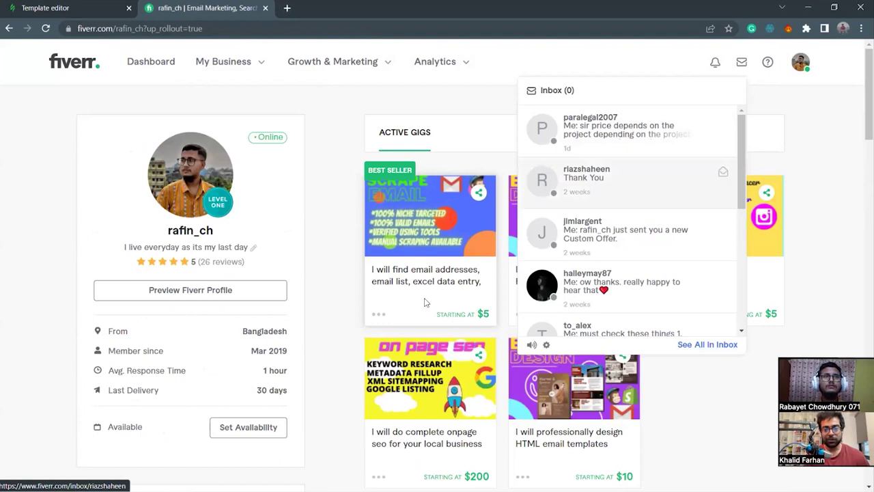
scroll(620, 288, "down", 1)
left_click(594, 280)
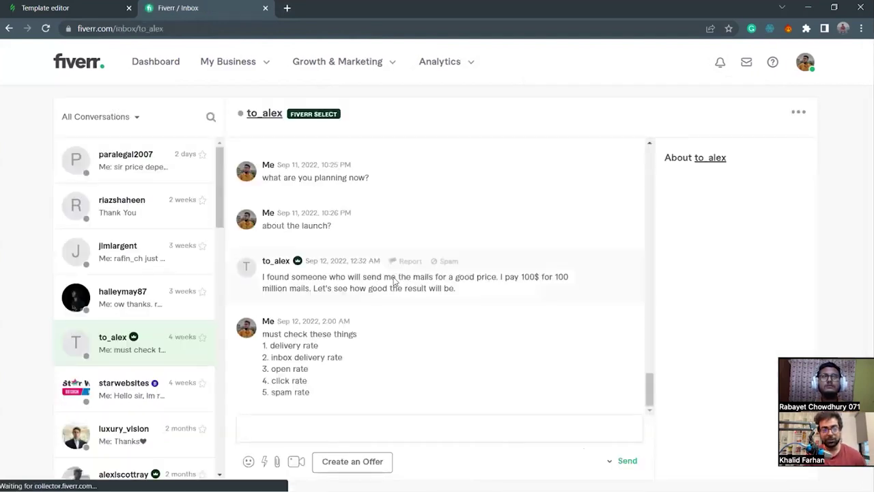
Scroll back through the chat to the client's Kickstarter campaign link and open it.
scroll(395, 276, "up", 5)
scroll(394, 275, "up", 10)
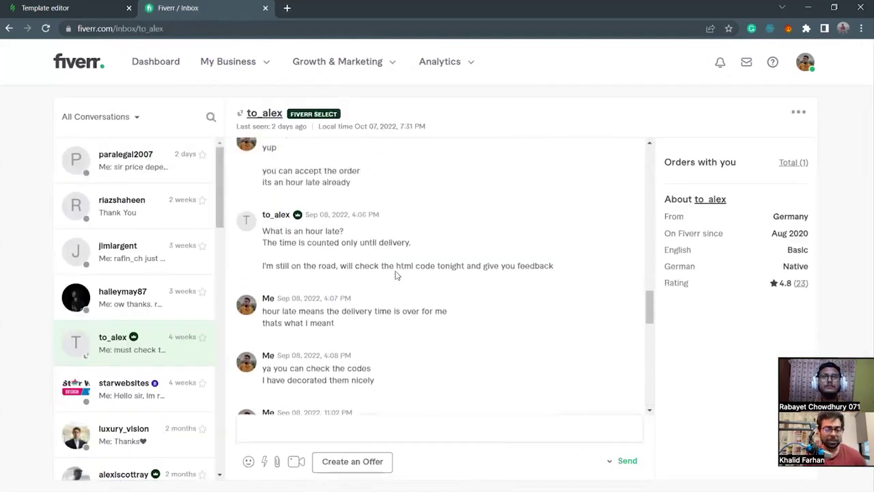
scroll(394, 275, "up", 10)
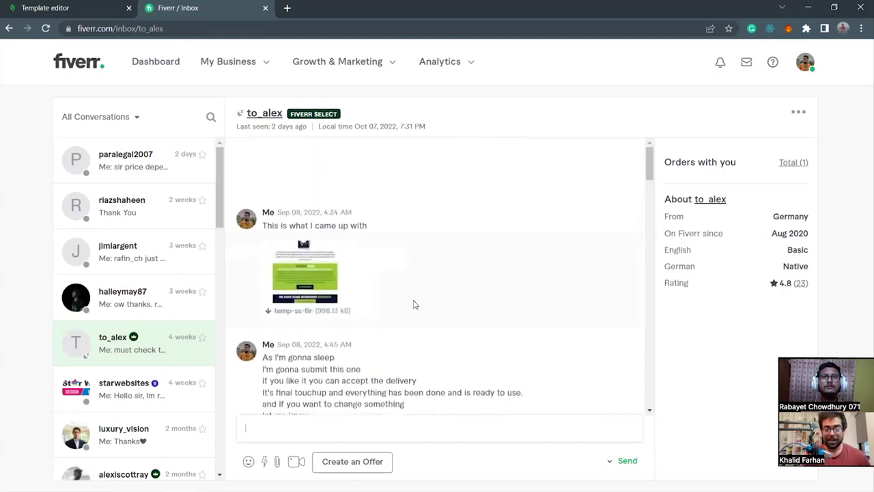
scroll(414, 304, "up", 10)
scroll(413, 305, "up", 5)
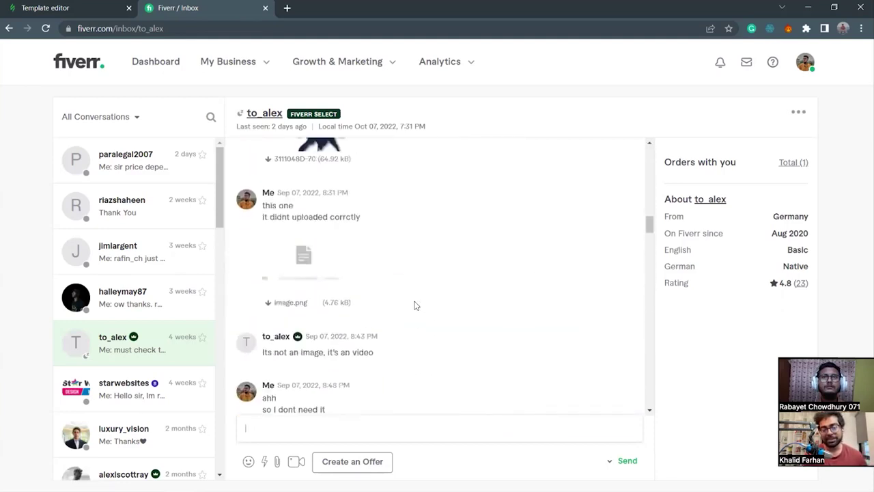
scroll(437, 336, "up", 5)
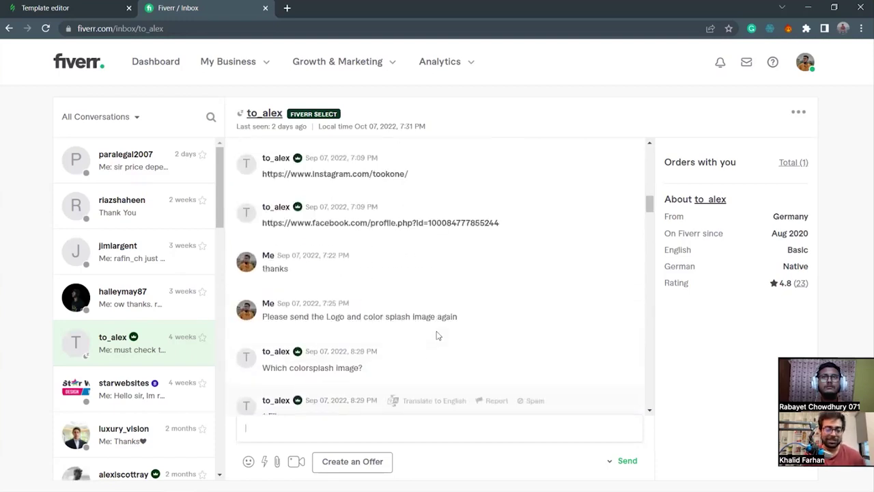
scroll(402, 289, "up", 5)
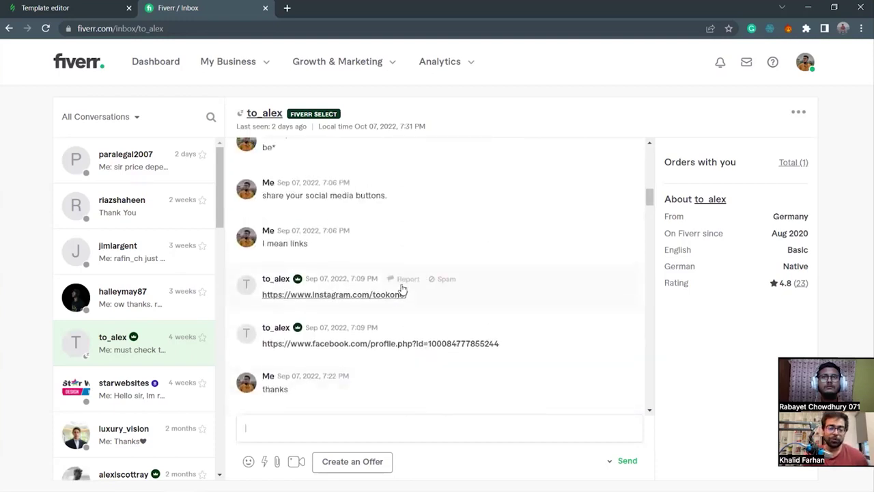
scroll(403, 290, "up", 5)
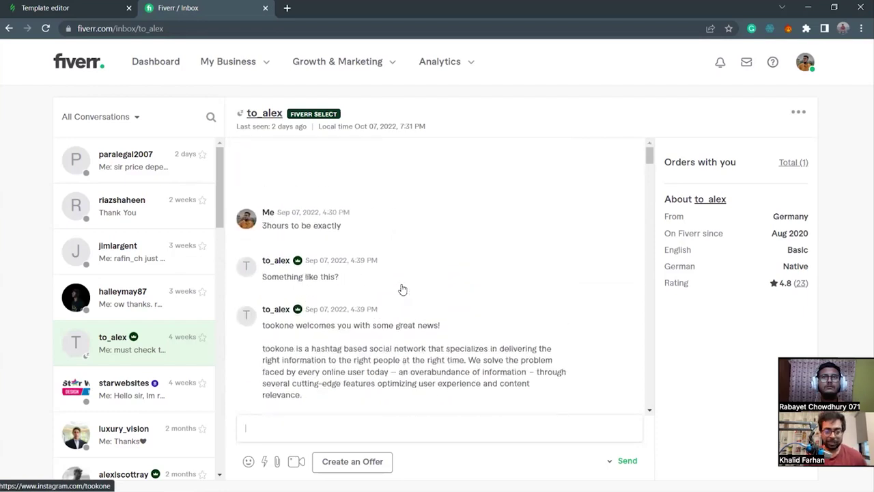
scroll(402, 294, "up", 5)
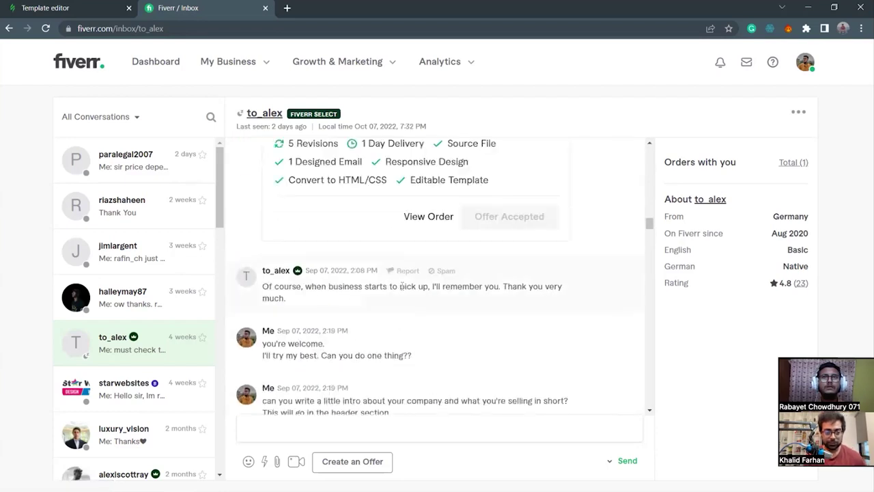
scroll(406, 300, "up", 10)
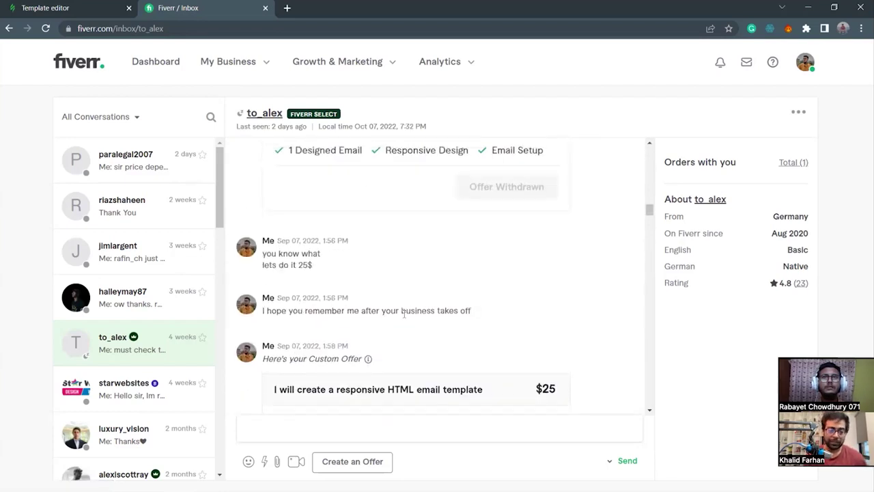
scroll(412, 292, "up", 10)
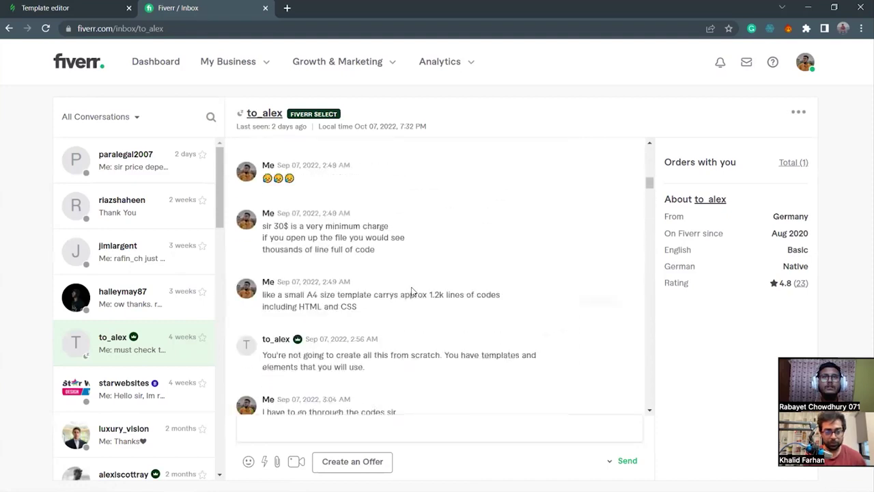
scroll(412, 294, "up", 10)
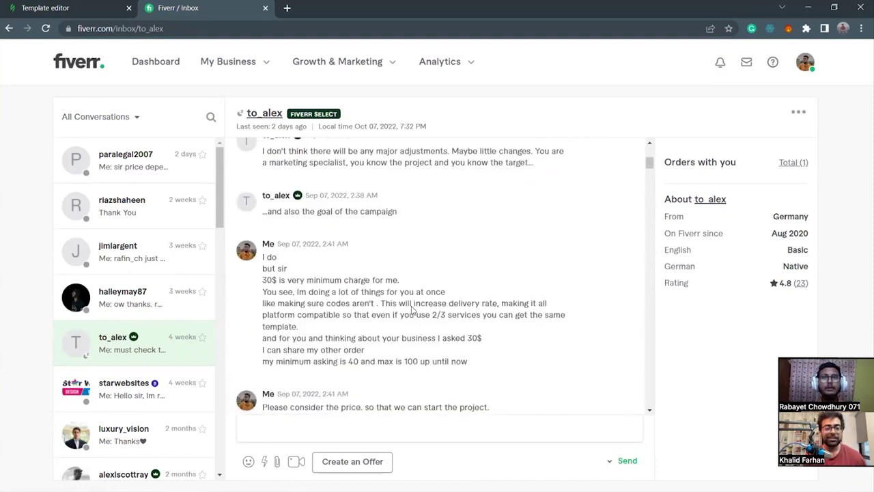
scroll(400, 314, "up", 3)
scroll(384, 319, "up", 10)
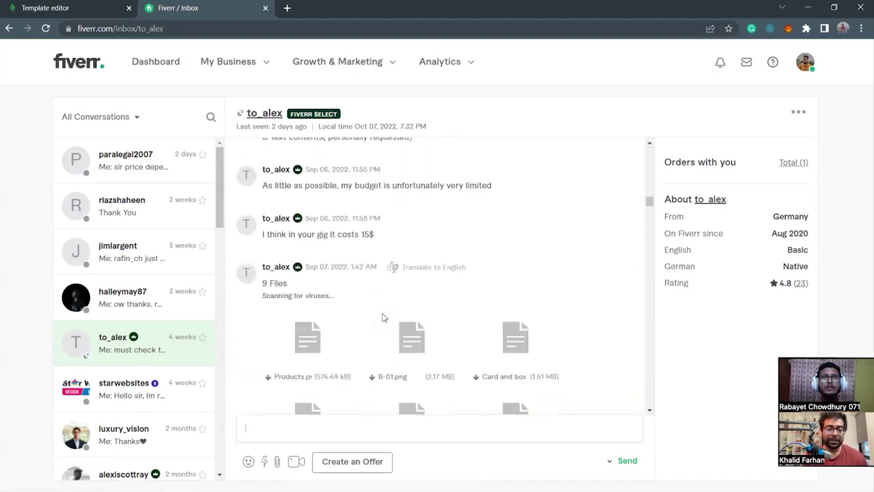
scroll(383, 317, "up", 10)
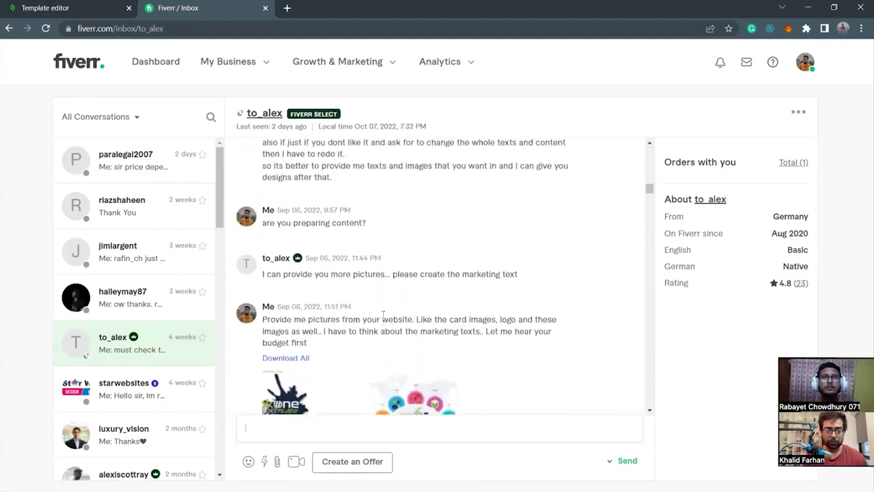
scroll(384, 317, "up", 10)
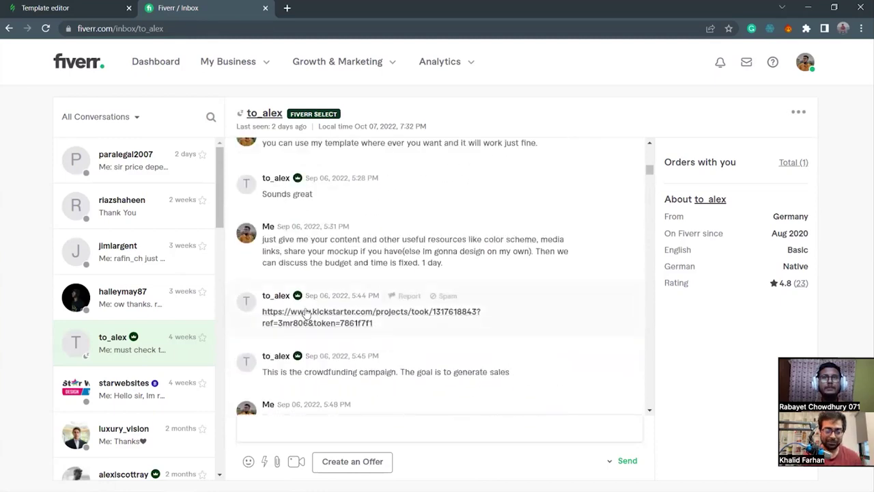
left_click(309, 316)
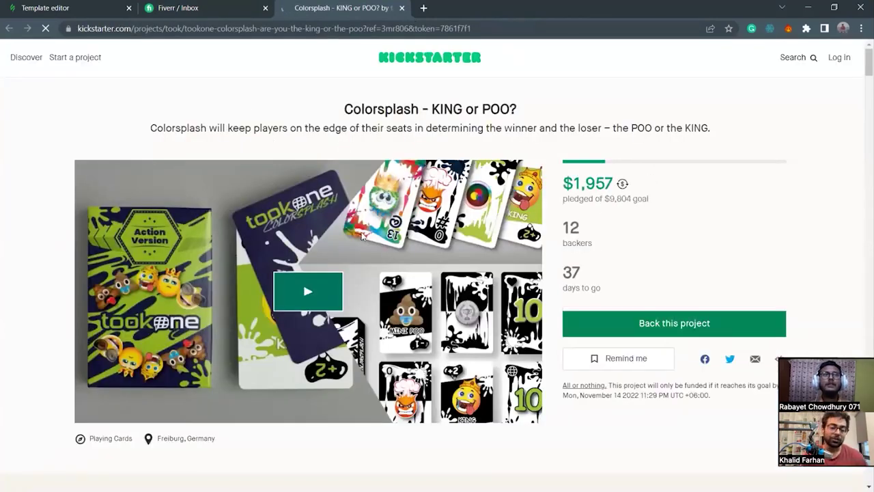
Read down the Colorsplash campaign page, briefly highlighting the $1,957 pledged amount.
left_click_drag(566, 183, 620, 186)
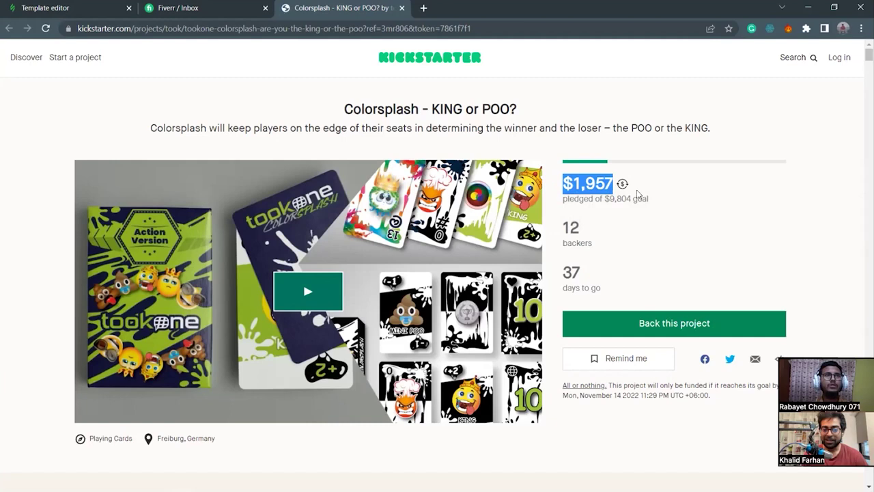
left_click(641, 199)
scroll(260, 275, "down", 3)
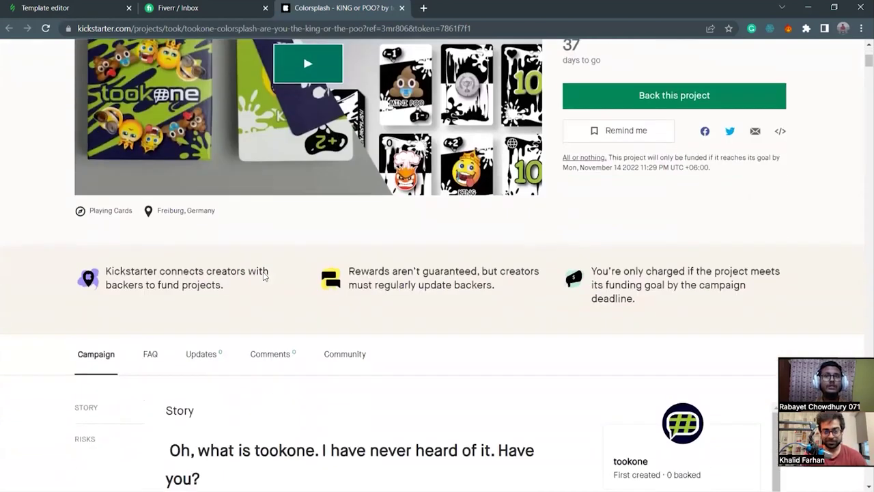
scroll(419, 286, "down", 6)
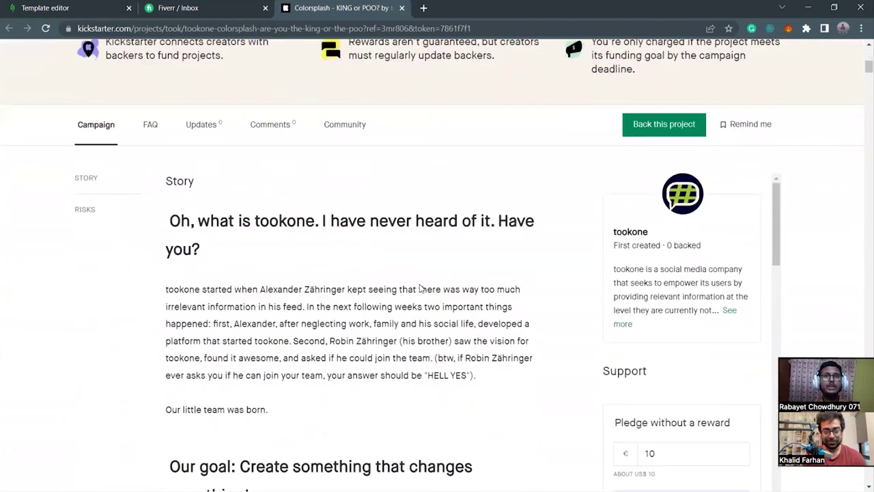
scroll(421, 288, "down", 2)
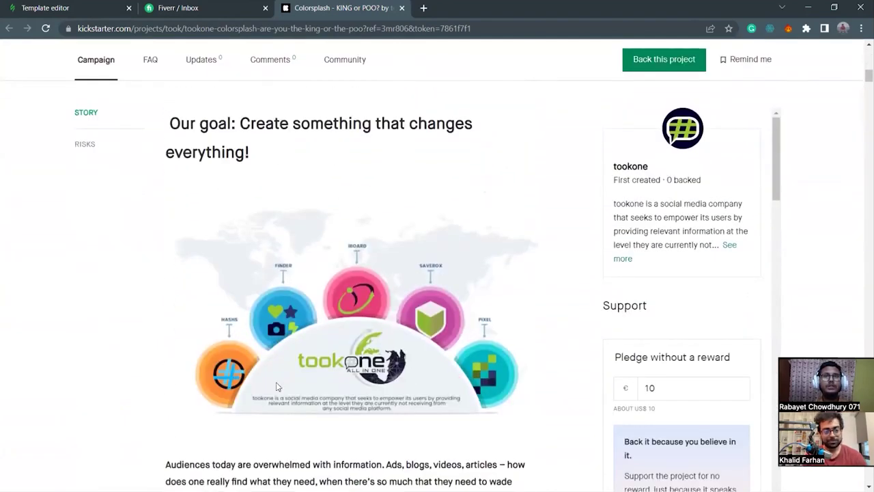
scroll(466, 249, "down", 1)
scroll(466, 249, "down", 7)
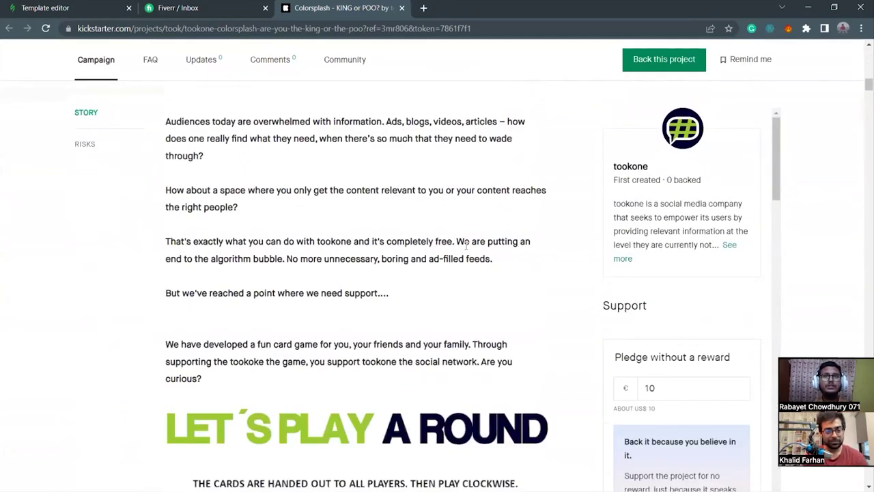
scroll(402, 279, "down", 4)
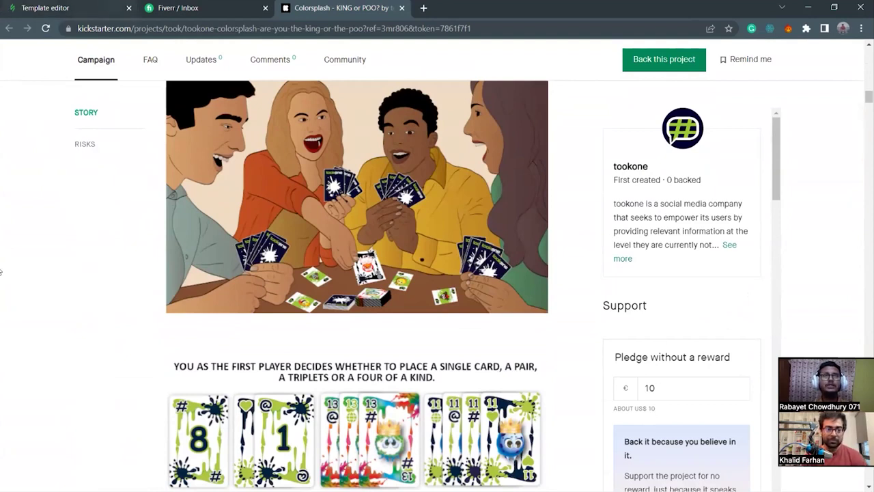
scroll(68, 249, "down", 6)
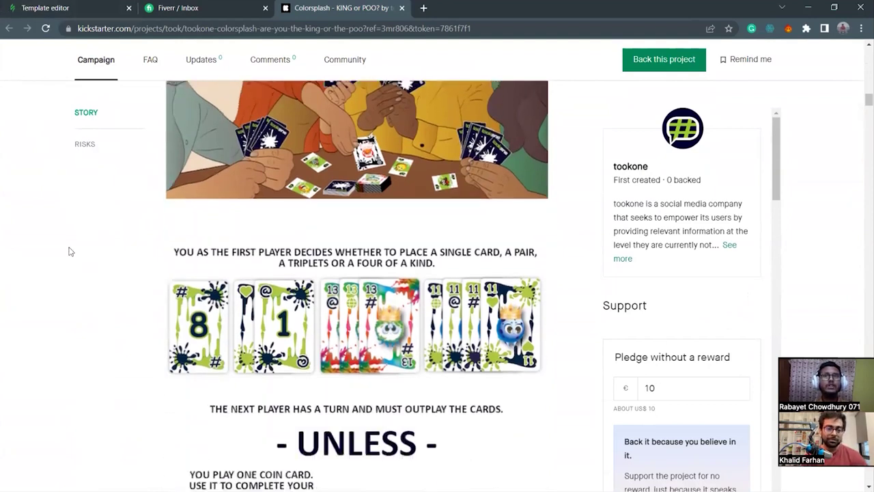
scroll(69, 251, "down", 5)
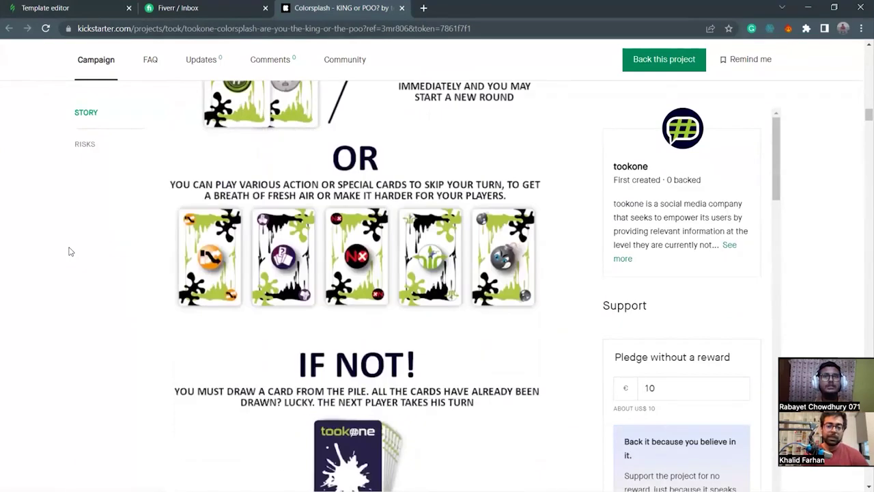
scroll(69, 251, "down", 15)
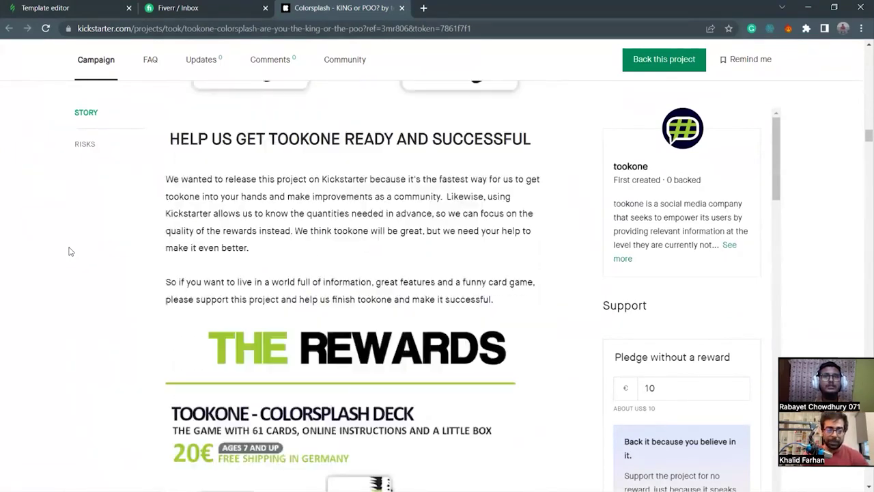
scroll(68, 251, "down", 10)
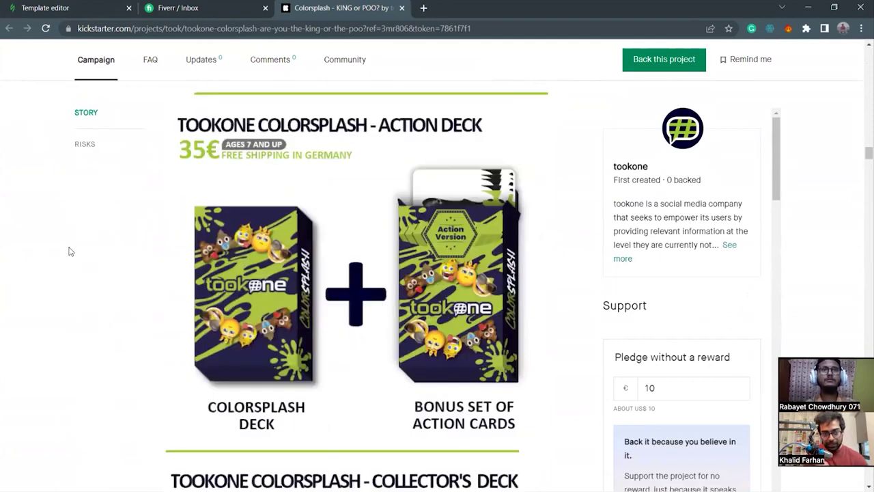
scroll(69, 251, "down", 12)
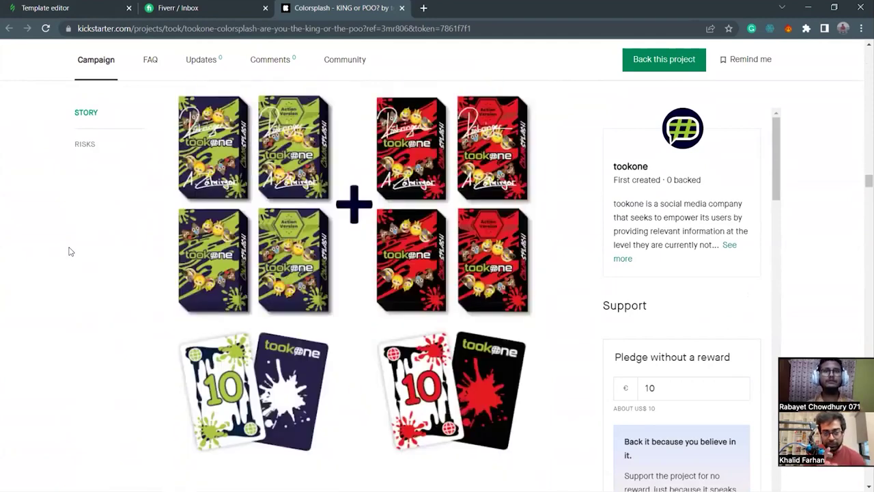
scroll(69, 251, "down", 8)
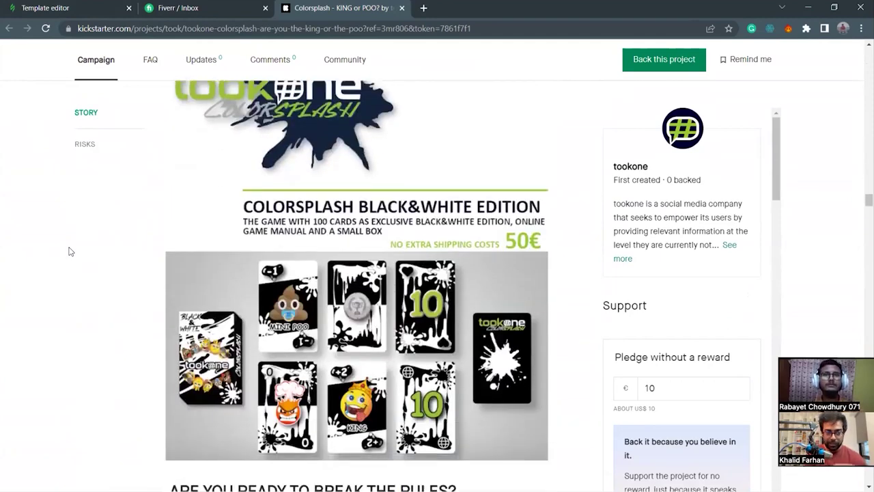
scroll(69, 251, "down", 9)
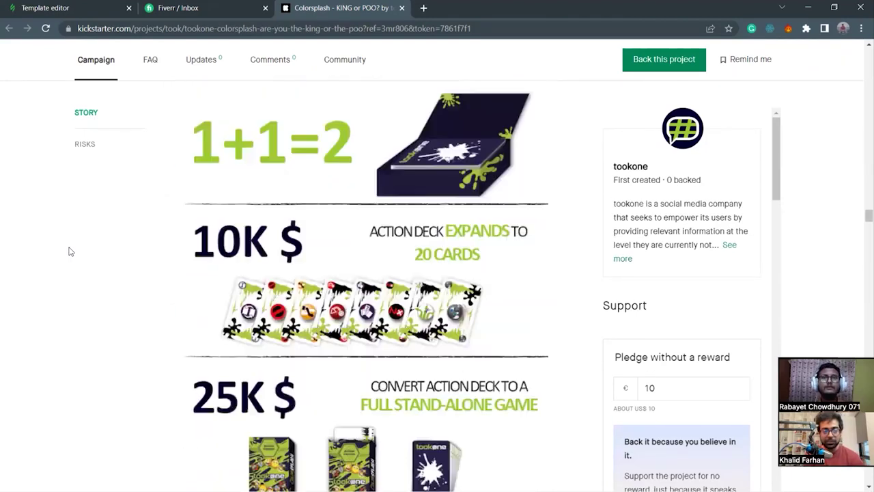
scroll(68, 252, "down", 4)
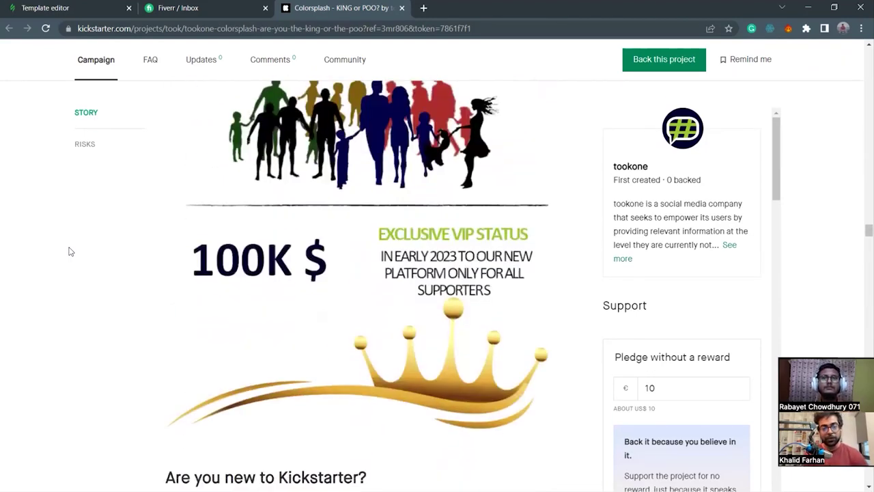
Finish reading the campaign and move its tab ahead of the Fiverr inbox tab.
scroll(69, 251, "up", 2)
scroll(394, 323, "down", 12)
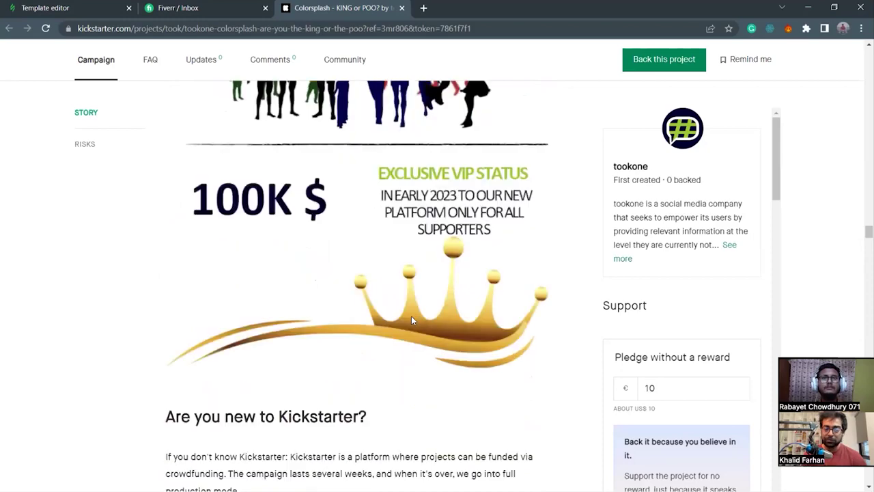
scroll(394, 323, "down", 15)
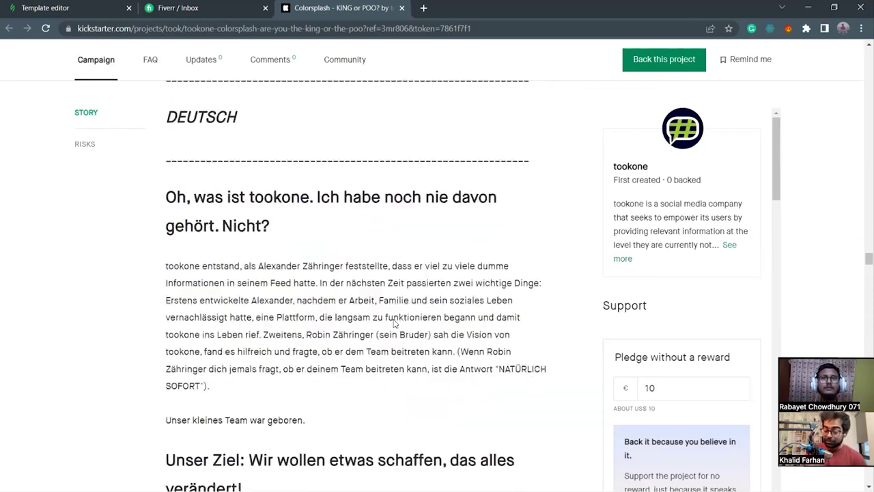
scroll(394, 323, "down", 6)
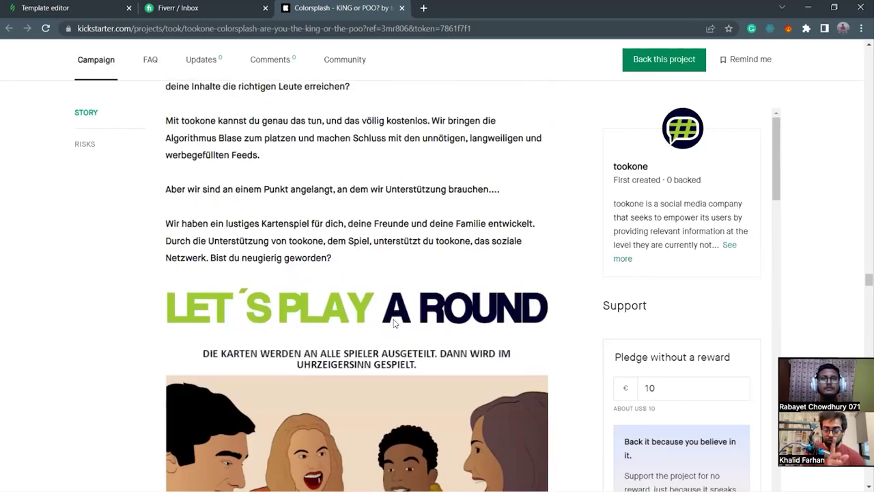
scroll(394, 323, "up", 20)
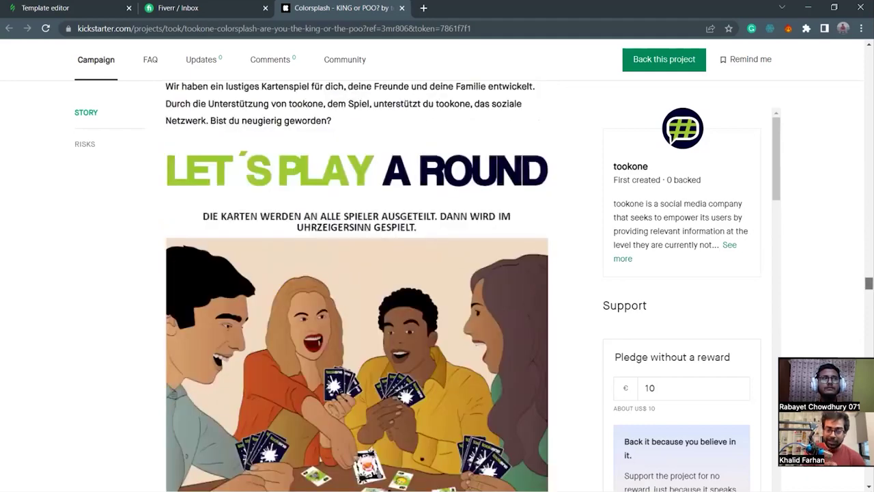
scroll(394, 323, "up", 5)
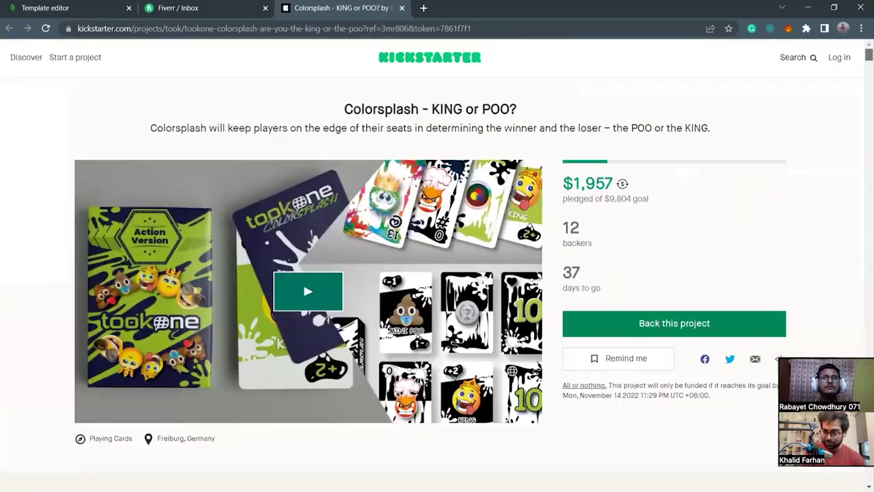
left_click_drag(223, 19, 195, 20)
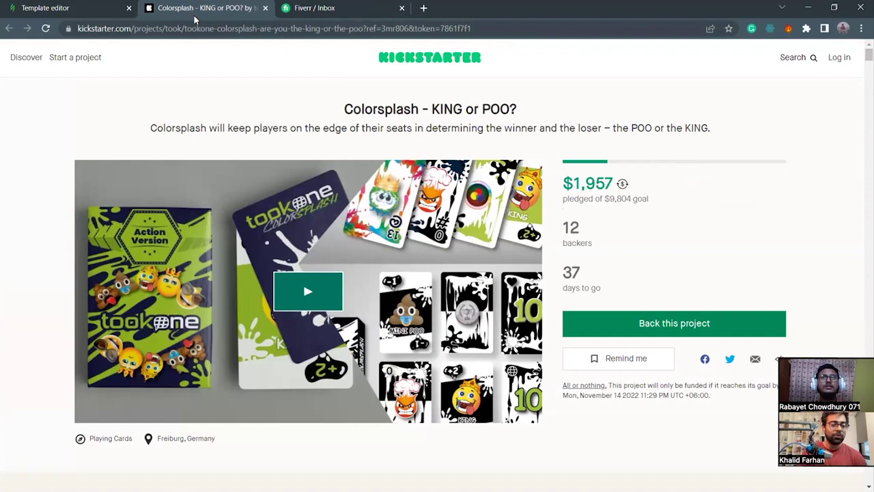
Close the Kickstarter and Fiverr inbox tabs, keeping the Stripo template editor tab.
left_click(265, 7)
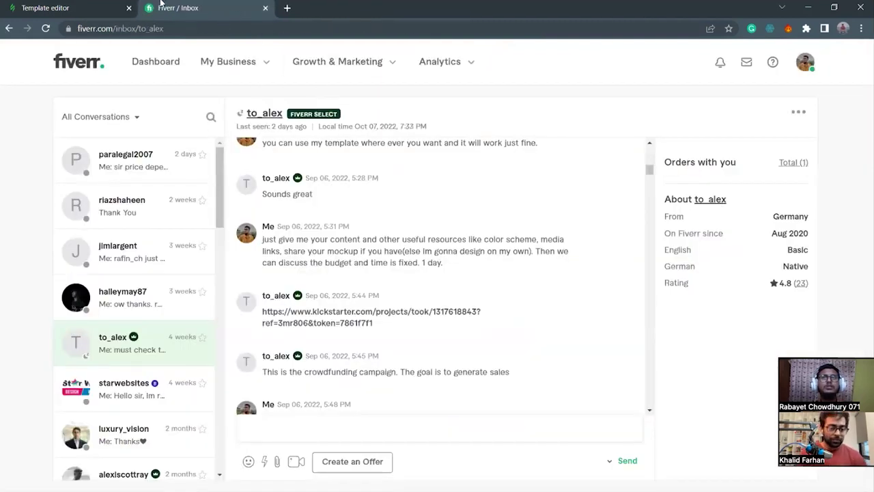
left_click(45, 8)
left_click(265, 8)
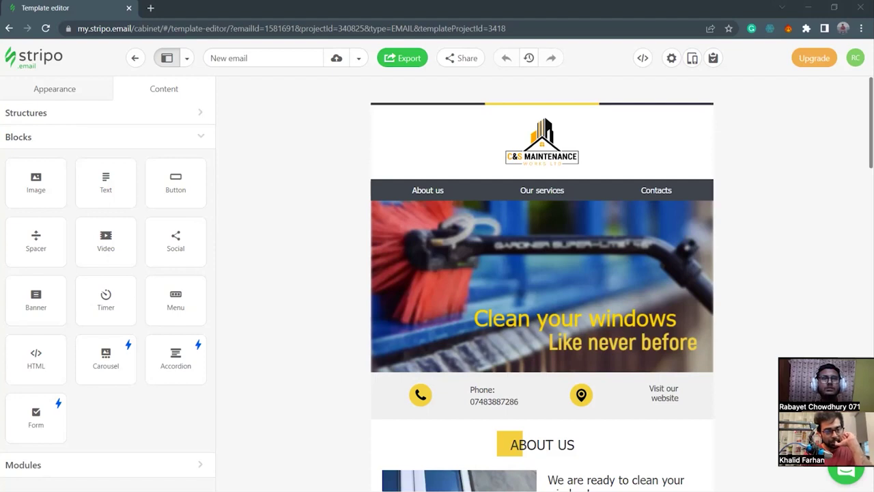
Look over temp-ss-final.jpg in Photos down to the IF NOT! and rewards sections, then close it.
key("alt+Tab")
scroll(440, 176, "up", 4)
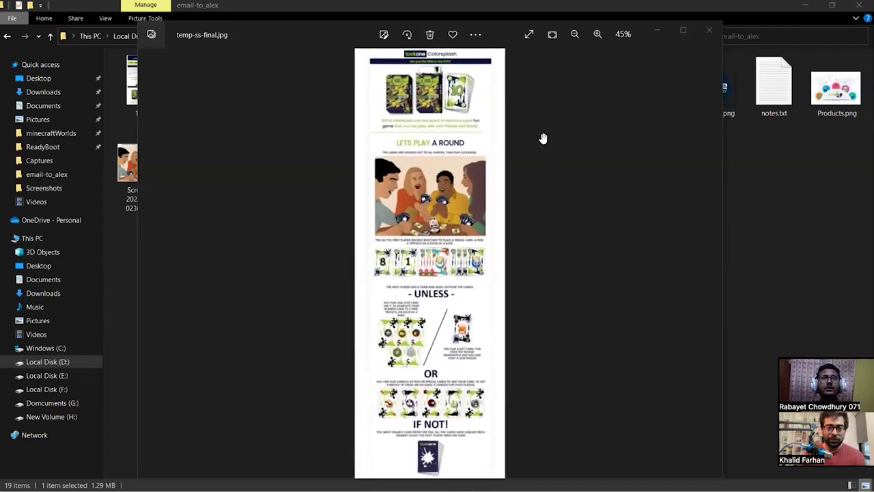
scroll(616, 173, "up", 3)
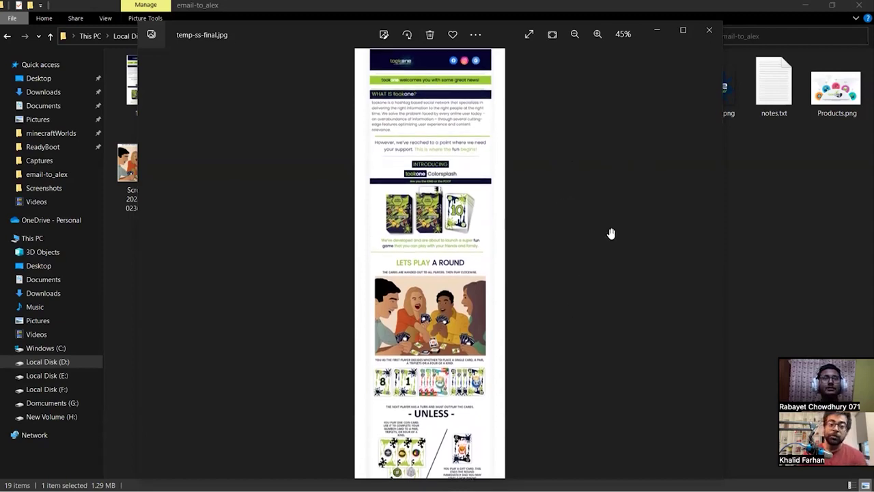
scroll(565, 301, "down", 1)
scroll(563, 287, "down", 6)
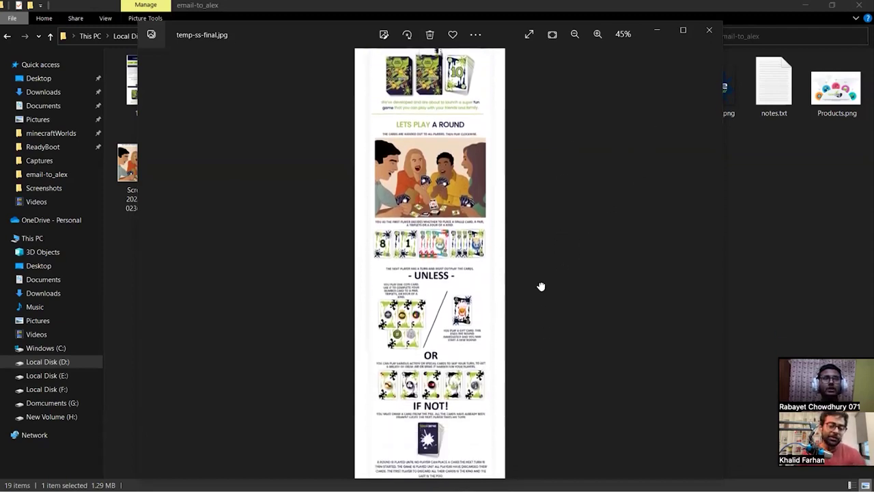
scroll(539, 288, "down", 4)
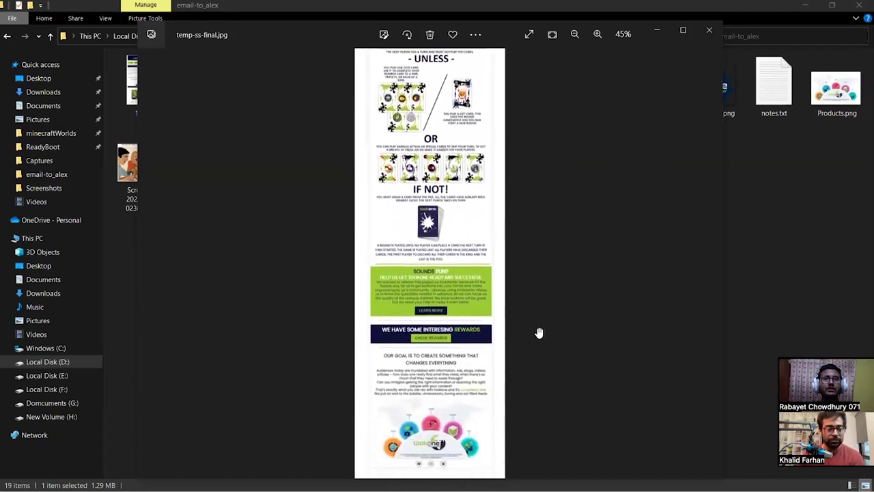
scroll(541, 314, "up", 10)
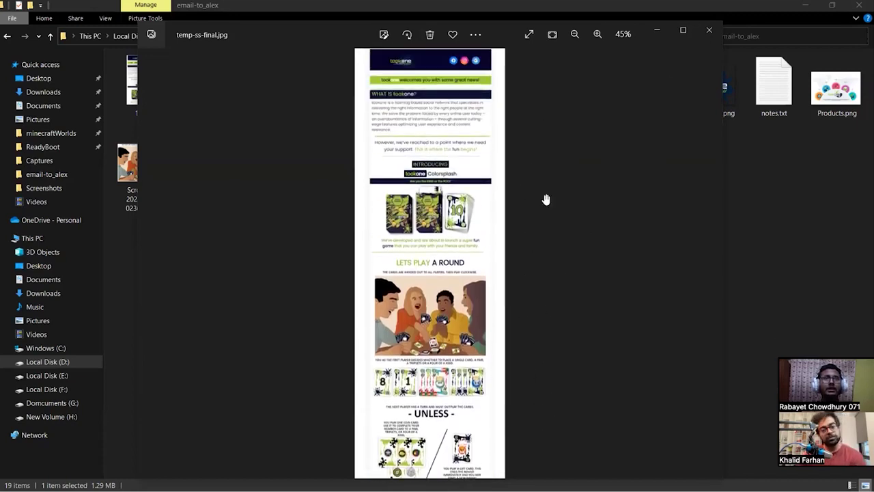
scroll(592, 141, "up", 2)
scroll(577, 328, "down", 1)
scroll(577, 327, "up", 1)
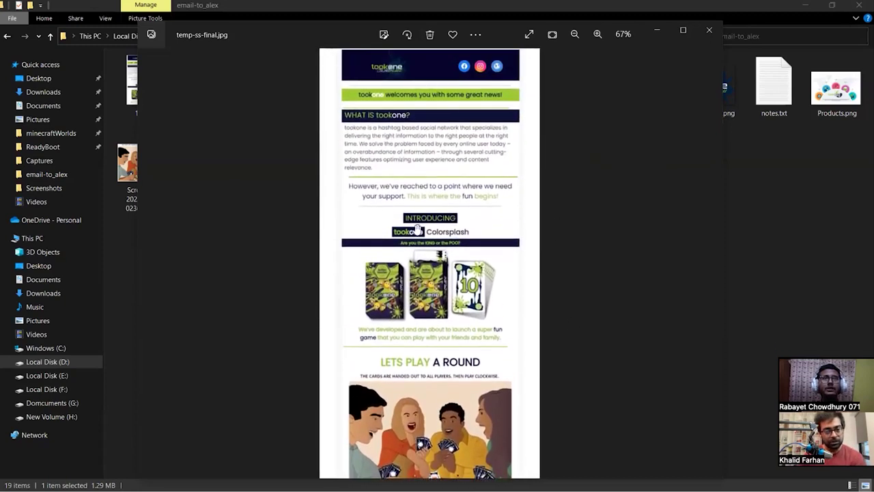
scroll(577, 252, "down", 1)
scroll(577, 252, "down", 5)
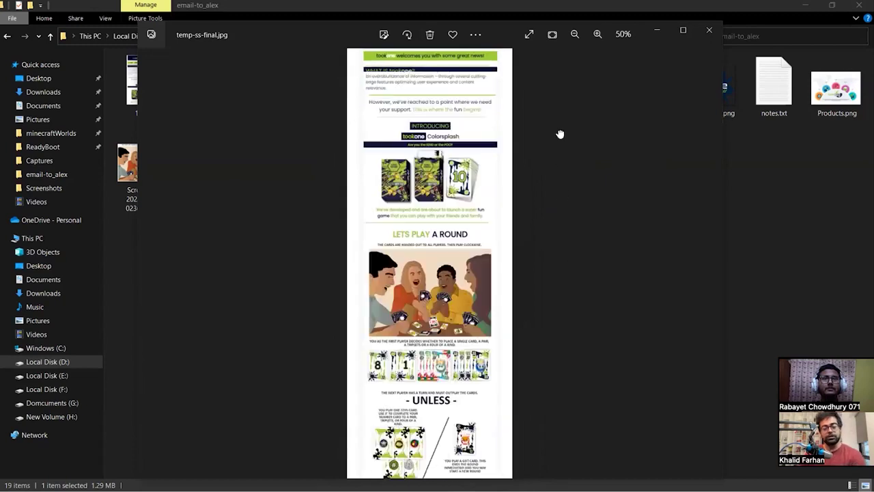
left_click_drag(540, 303, 541, 64)
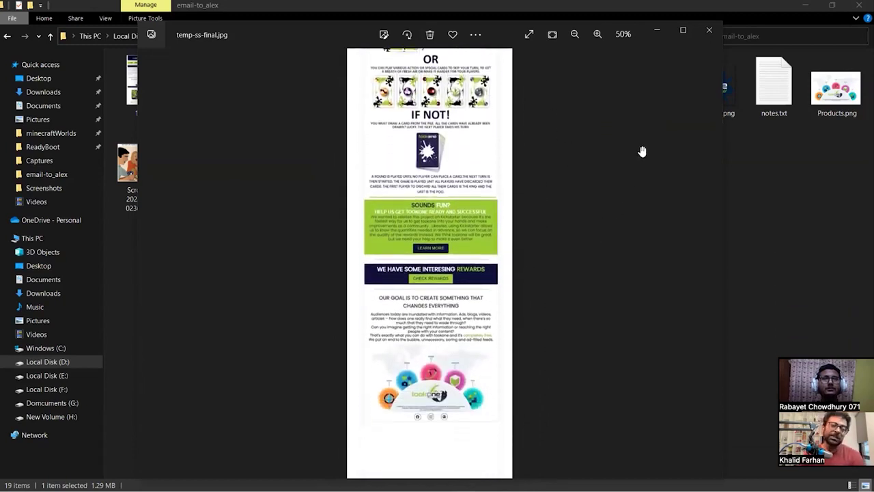
left_click(708, 31)
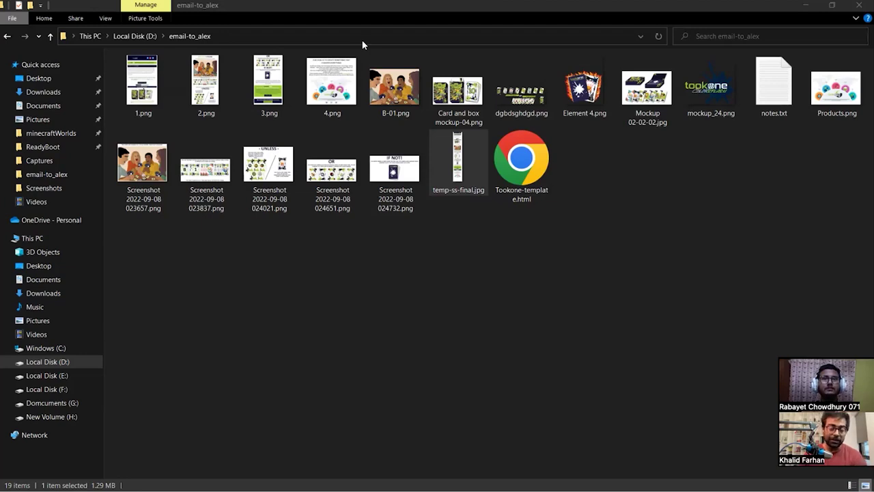
Switch from File Explorer back to the Stripo editor in Chrome.
key("alt+Tab")
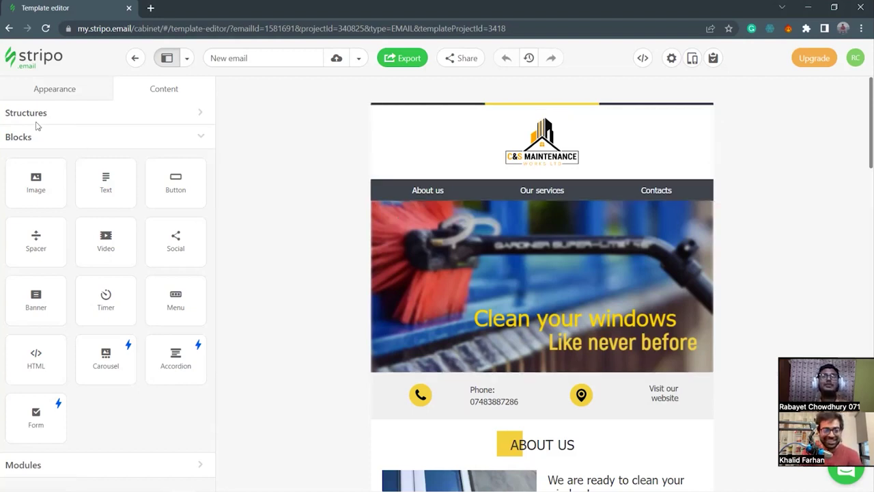
Show the email's General Settings: 600 px width, 20 px padding, #f6f6f6 background.
left_click(61, 93)
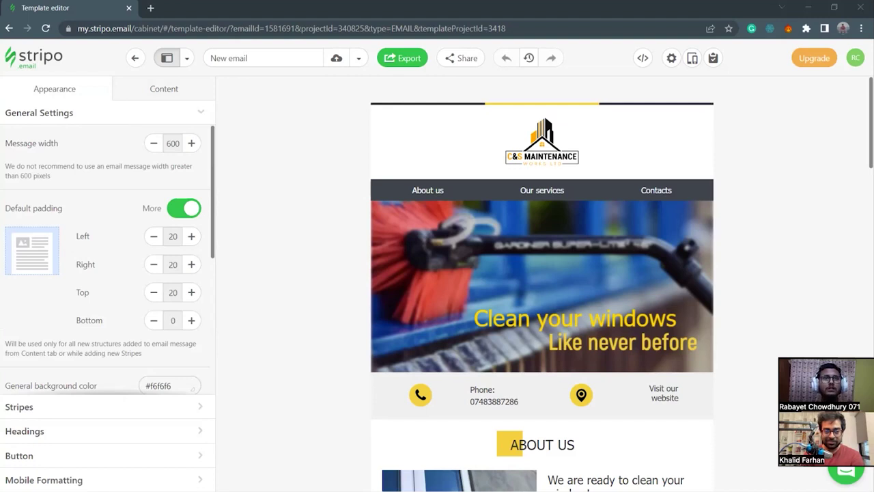
Read Tookone-template.html in Brackets down to its closing </html> tag.
key("alt+Tab")
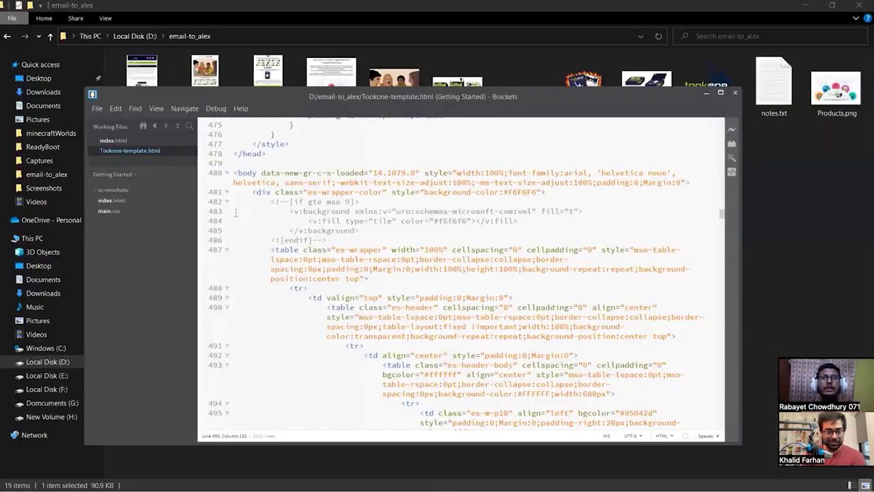
scroll(236, 213, "up", 5)
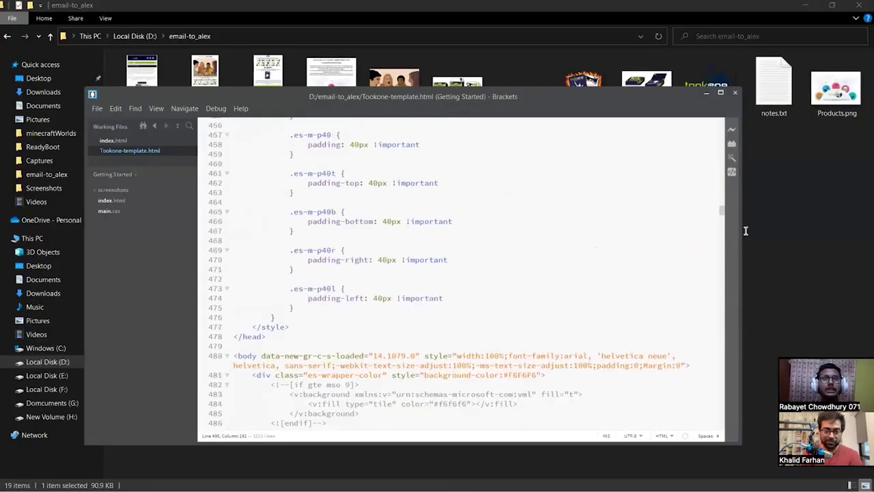
scroll(690, 250, "down", 15)
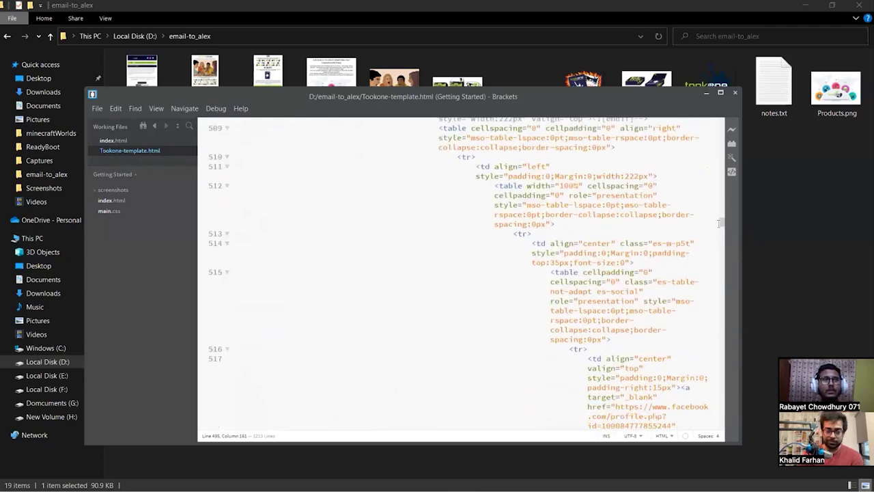
scroll(722, 246, "down", 8)
scroll(720, 351, "down", 10)
scroll(719, 437, "down", 20)
scroll(719, 428, "down", 20)
scroll(367, 325, "down", 4)
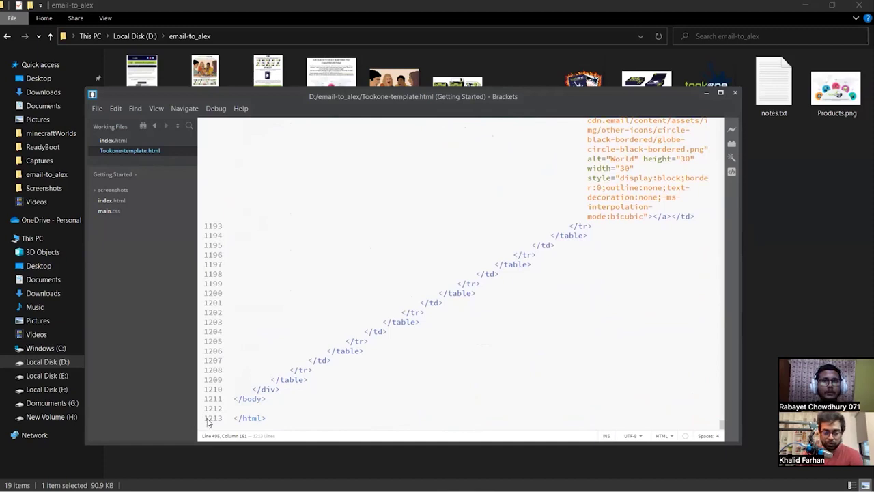
left_click(318, 418)
Review the template's nested table markup again, nudging the Brackets window slightly left.
scroll(401, 399, "up", 6)
scroll(403, 394, "up", 5)
scroll(403, 390, "up", 5)
scroll(404, 391, "up", 6)
scroll(525, 326, "up", 3)
scroll(428, 353, "up", 5)
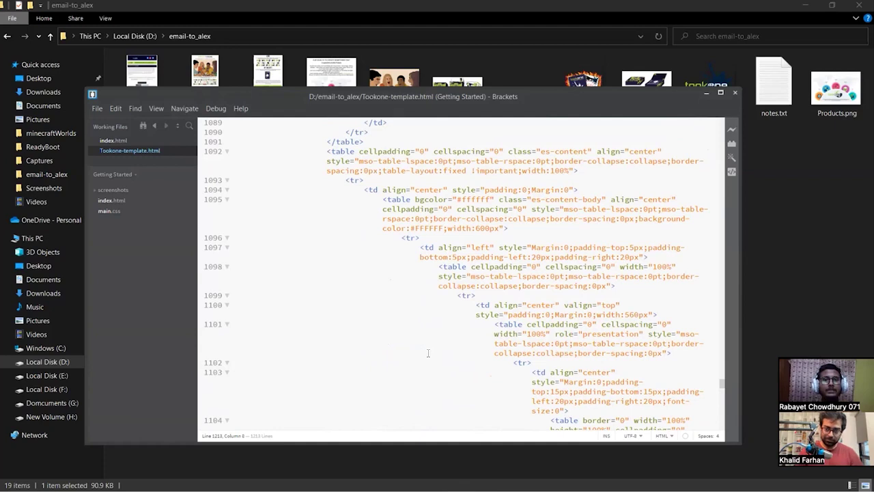
scroll(428, 352, "up", 3)
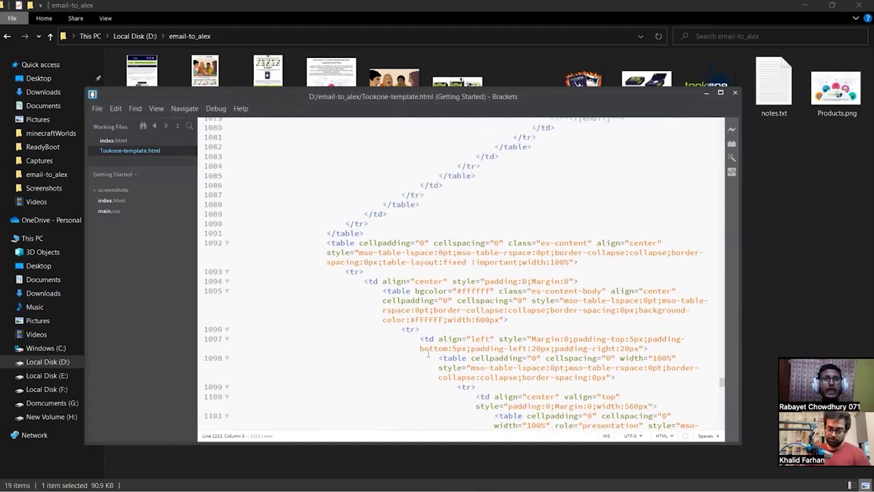
scroll(428, 352, "up", 3)
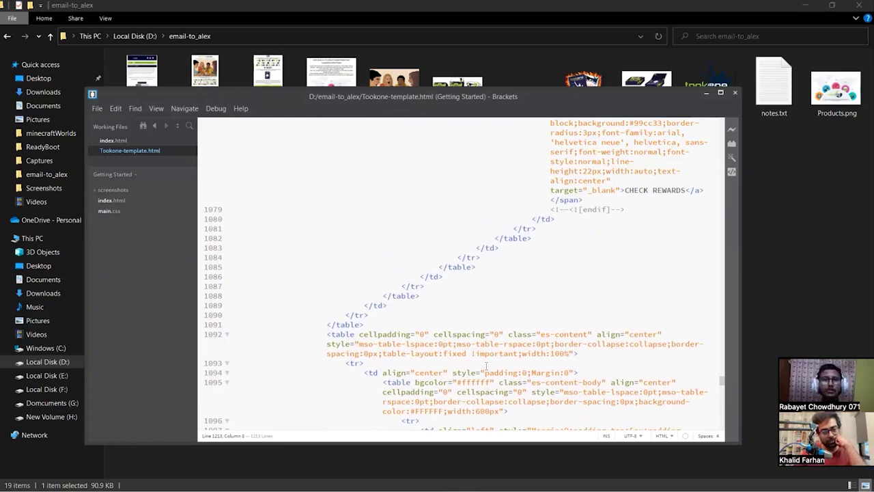
scroll(490, 306, "down", 5)
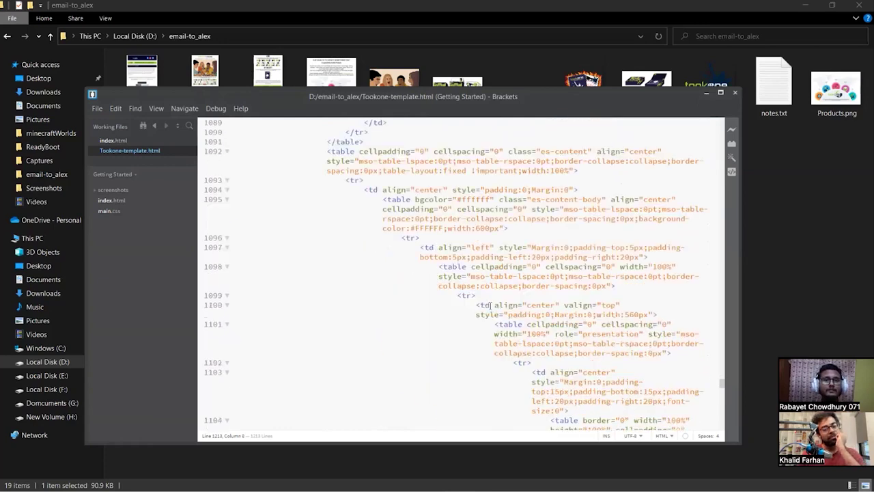
scroll(490, 305, "down", 15)
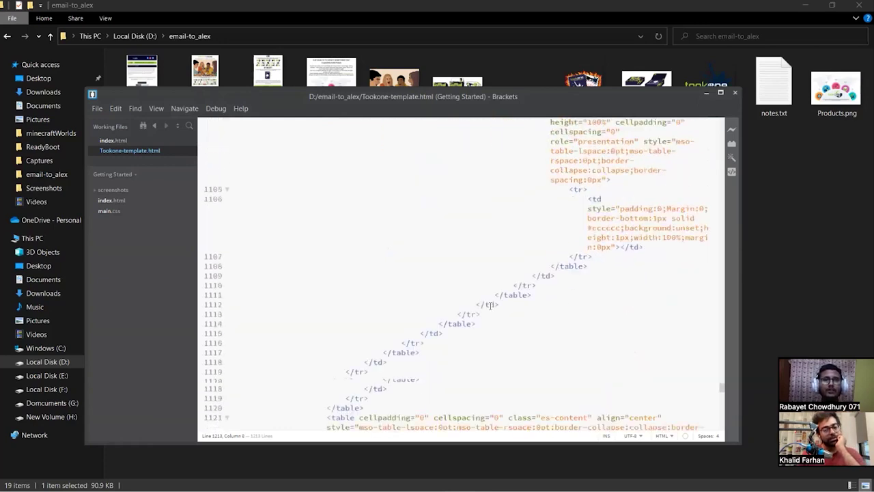
scroll(489, 305, "down", 15)
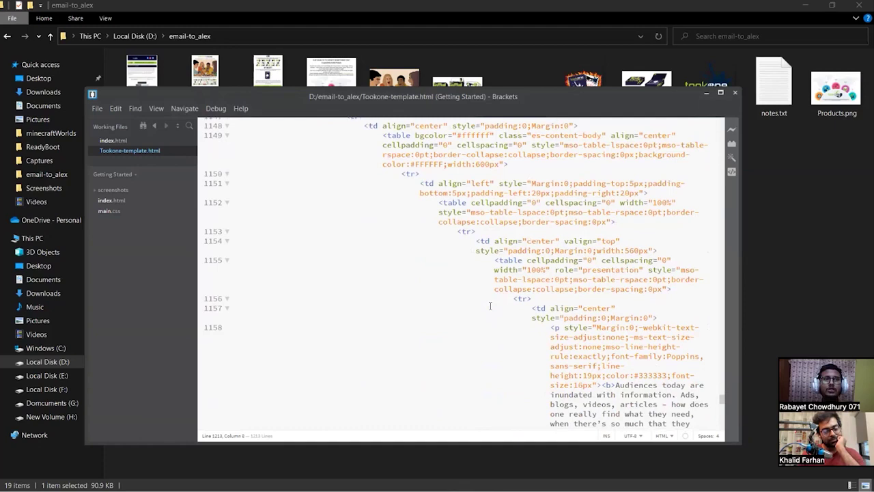
scroll(629, 295, "down", 7)
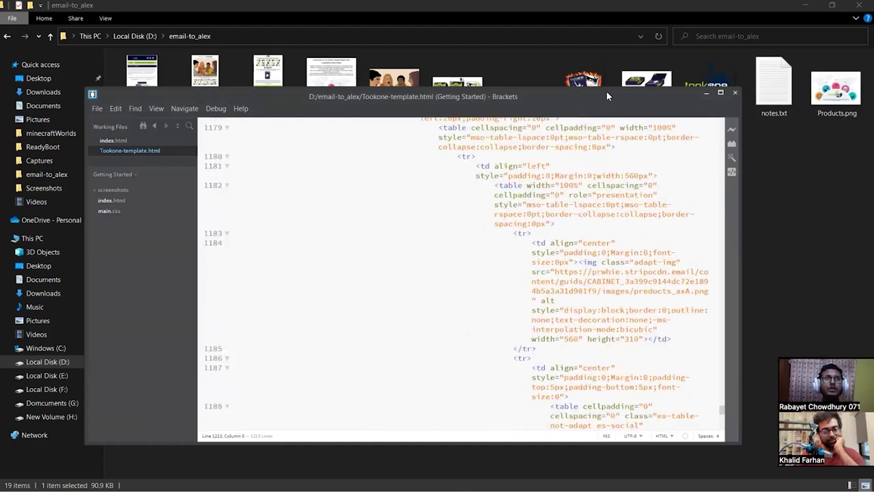
left_click_drag(575, 101, 536, 105)
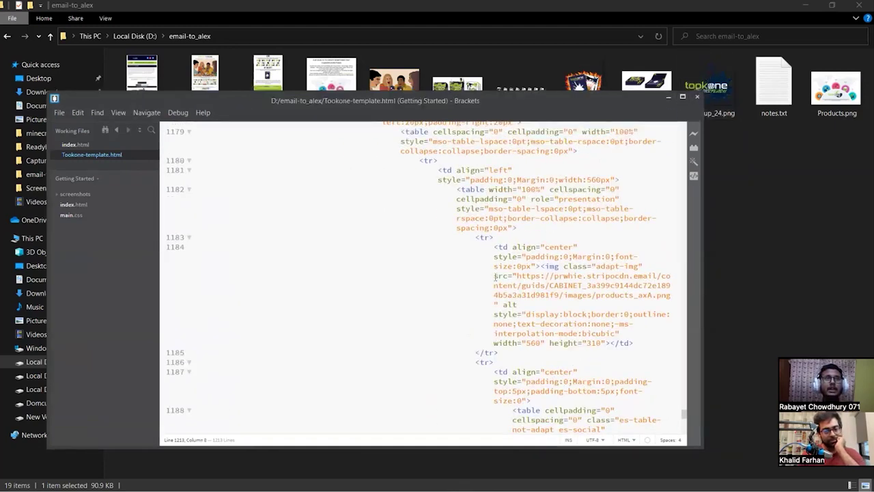
scroll(250, 269, "down", 12)
scroll(270, 274, "down", 5)
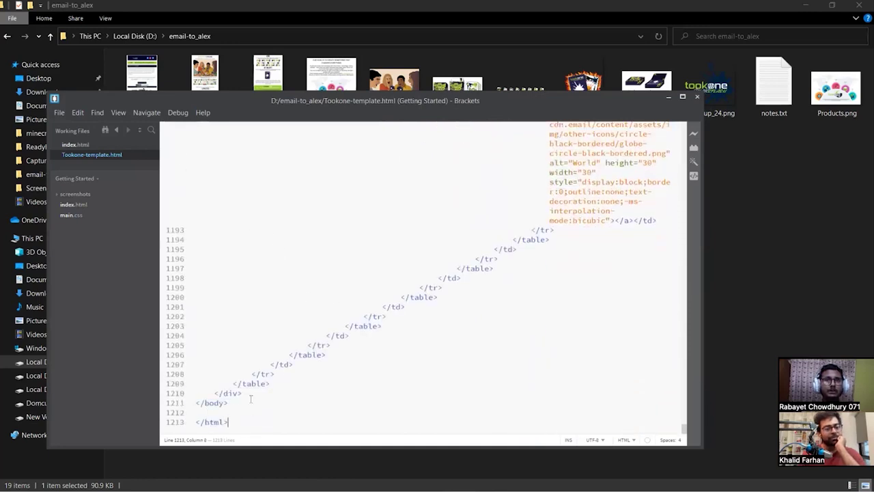
Select and then deselect the closing-tag blocks on lines 1160–1209.
left_click_drag(272, 383, 412, 210)
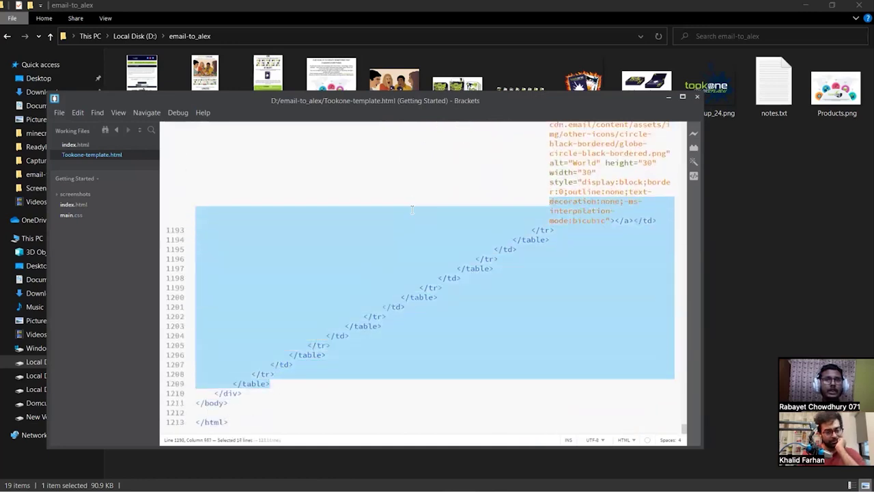
left_click(403, 237)
scroll(453, 251, "up", 8)
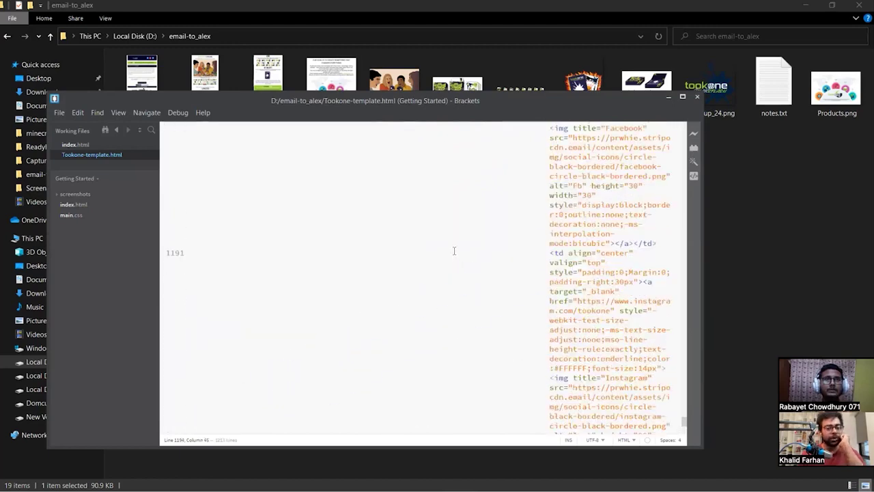
scroll(454, 251, "up", 10)
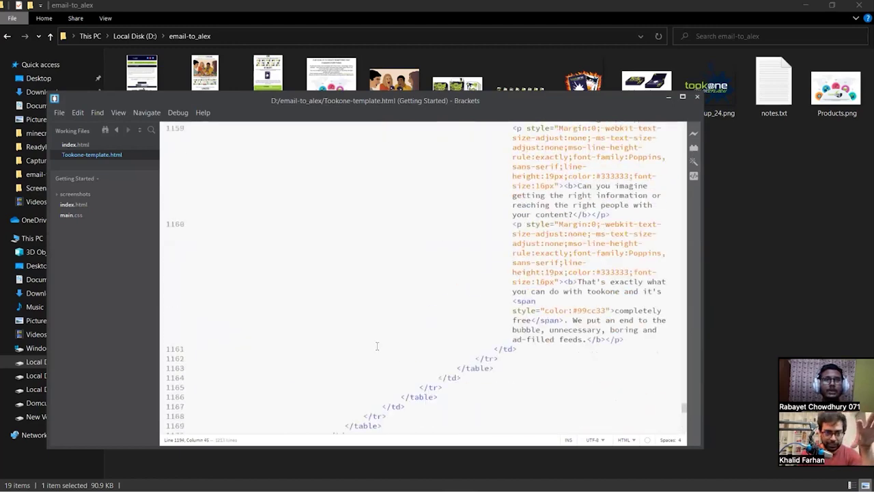
left_click_drag(386, 324, 331, 353)
left_click_drag(403, 246, 402, 246)
left_click(415, 290)
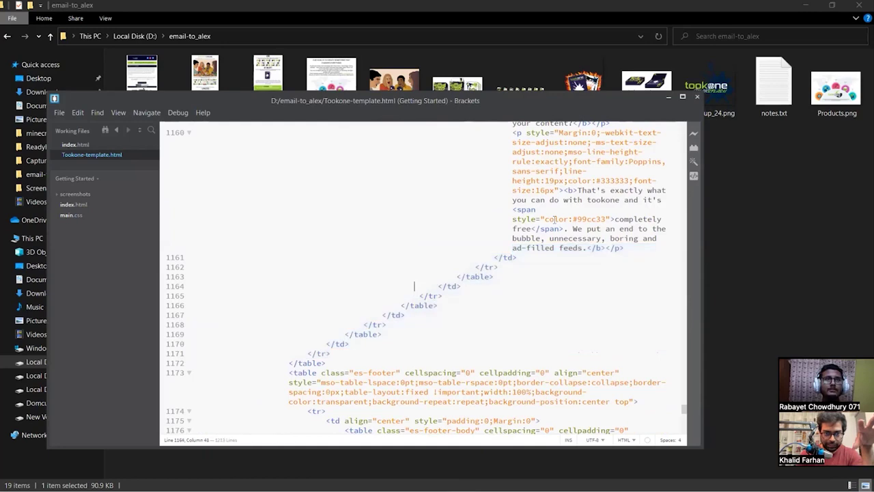
Minimize Brackets and return to the Stripo editor in Chrome.
left_click(669, 100)
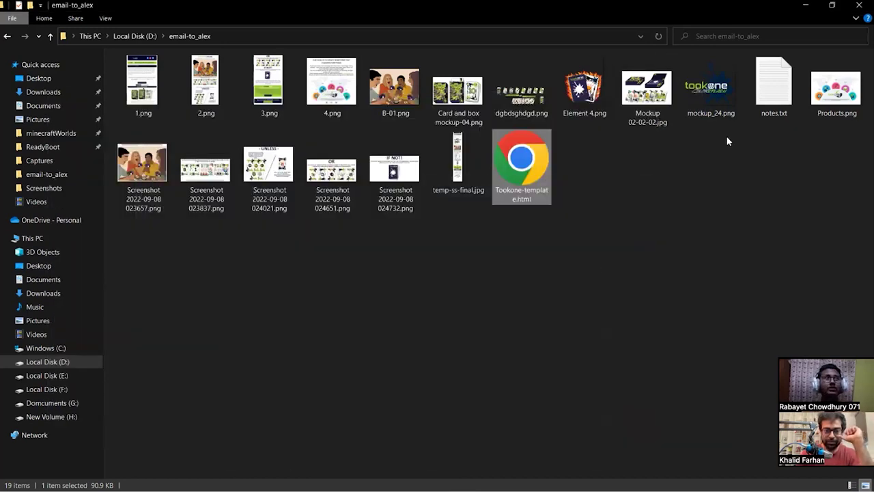
key("alt+Tab")
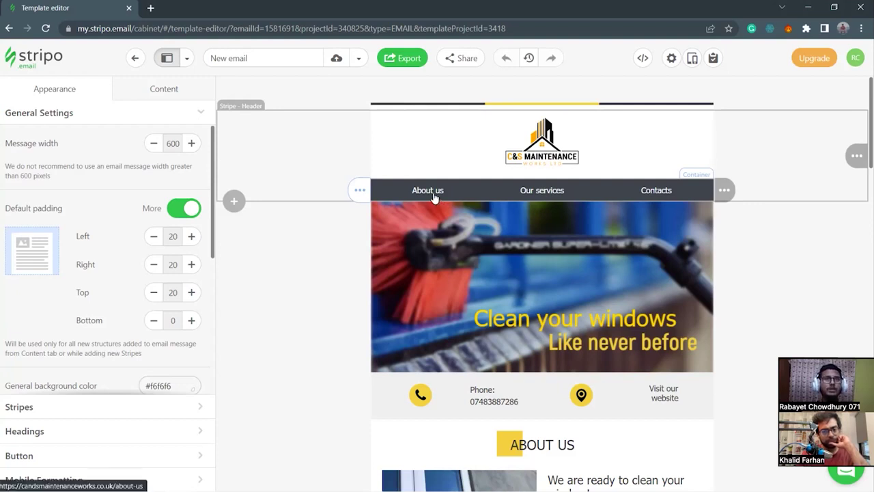
scroll(299, 225, "down", 1)
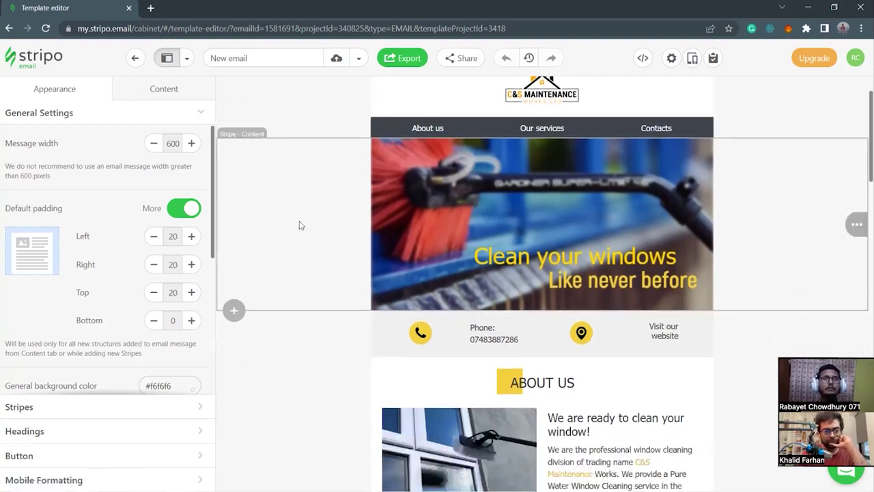
scroll(299, 226, "down", 1)
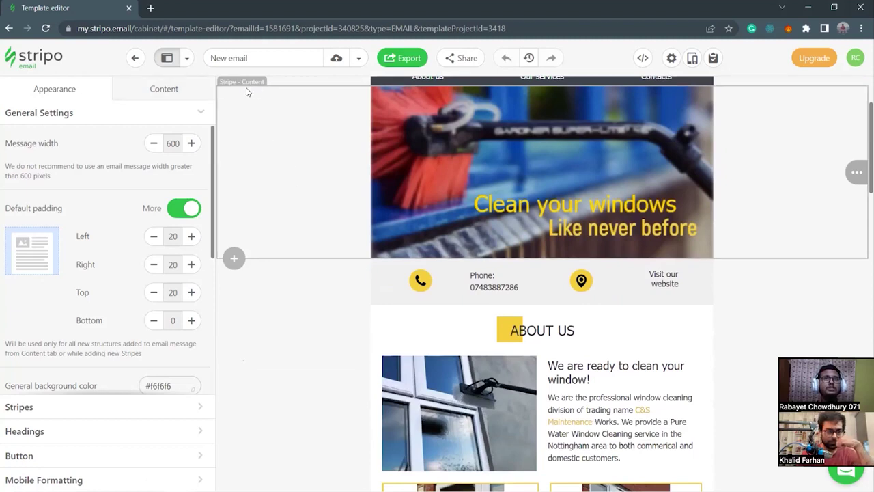
scroll(301, 152, "down", 1)
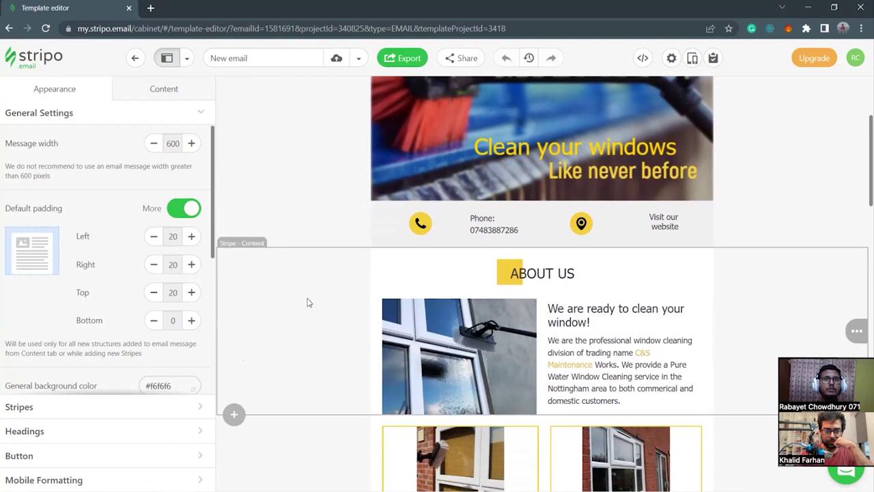
scroll(310, 301, "down", 2)
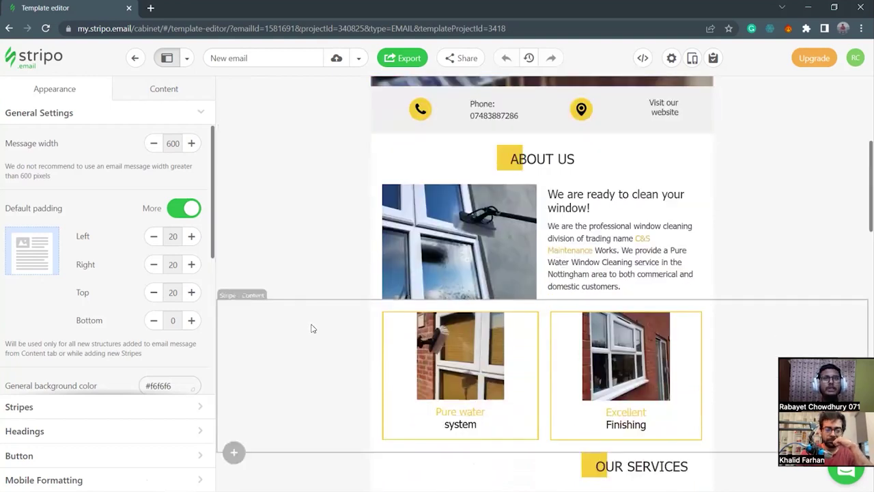
scroll(310, 328, "down", 2)
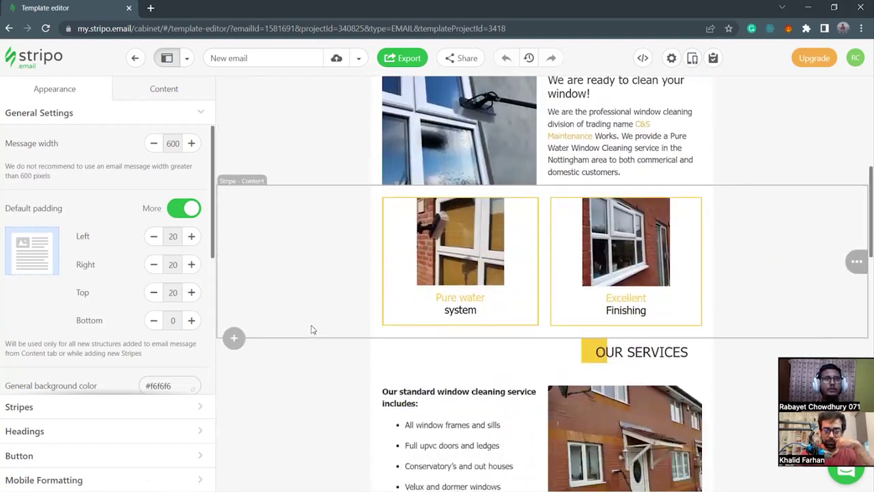
scroll(311, 329, "down", 1)
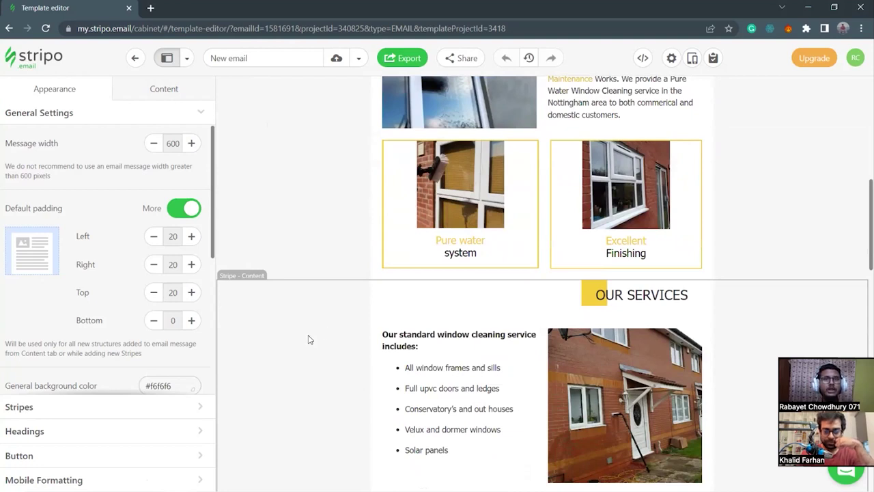
scroll(308, 339, "down", 1)
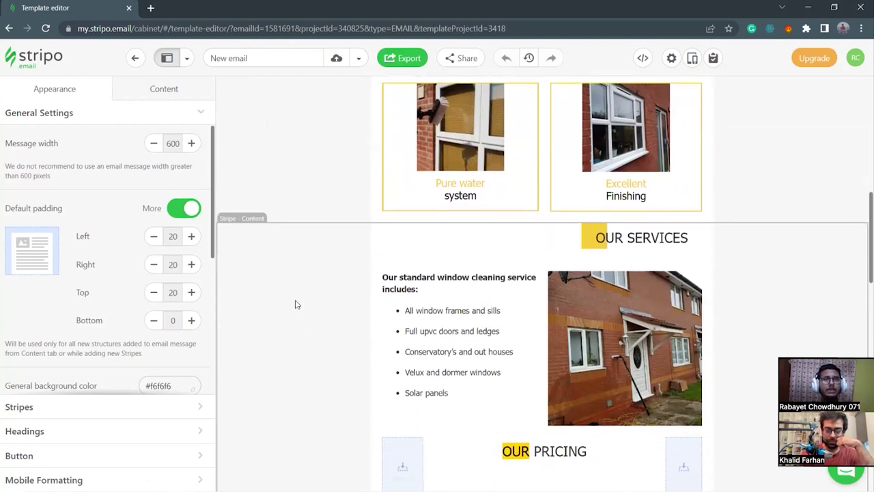
scroll(295, 304, "down", 6)
scroll(295, 304, "down", 8)
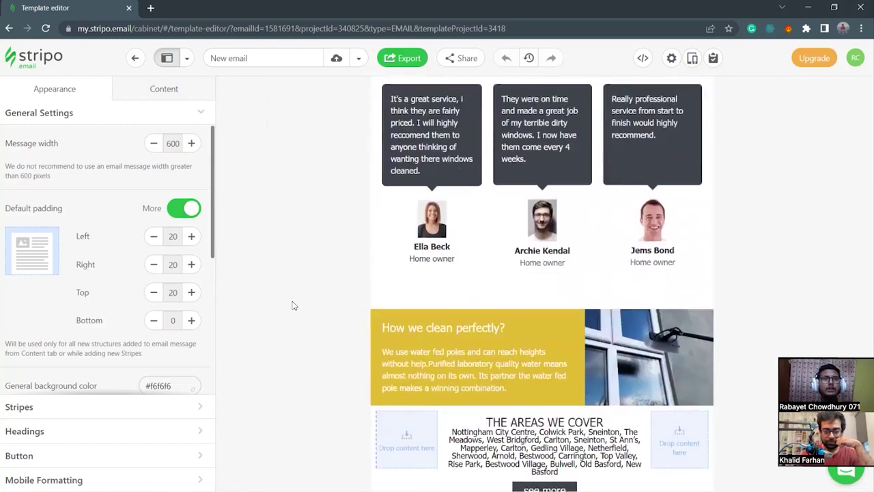
scroll(292, 306, "down", 2)
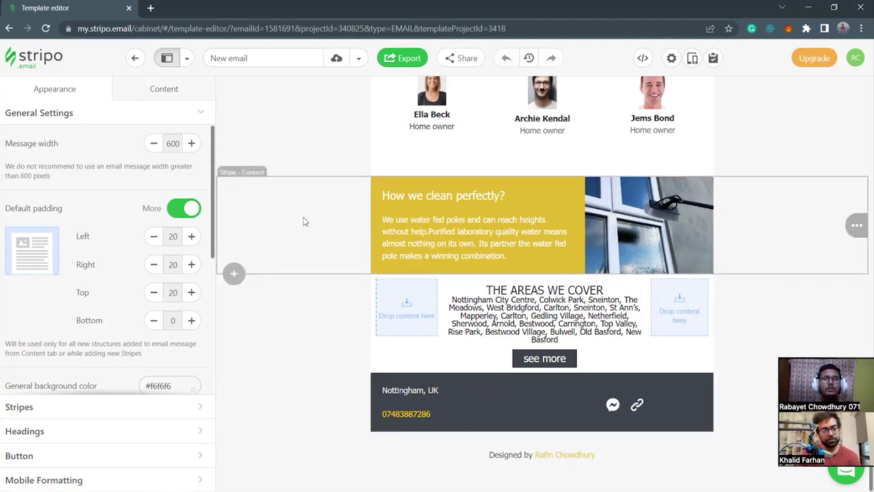
scroll(303, 221, "up", 3)
scroll(316, 245, "up", 15)
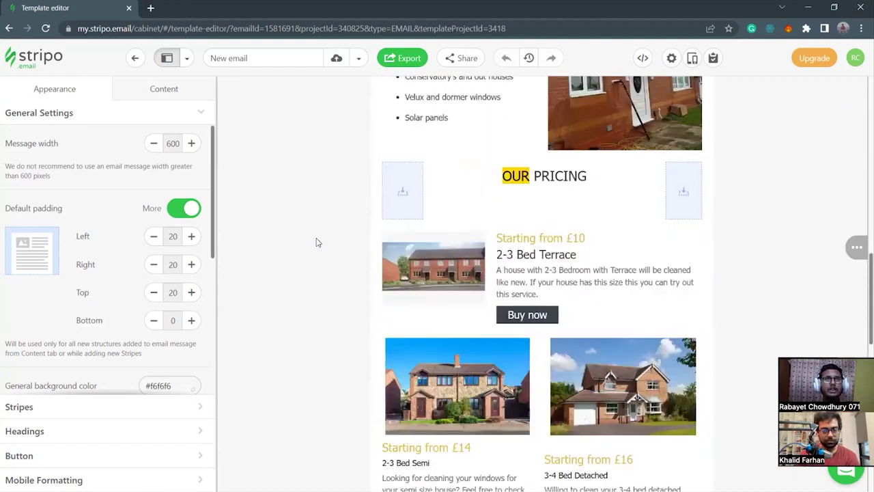
scroll(317, 242, "up", 3)
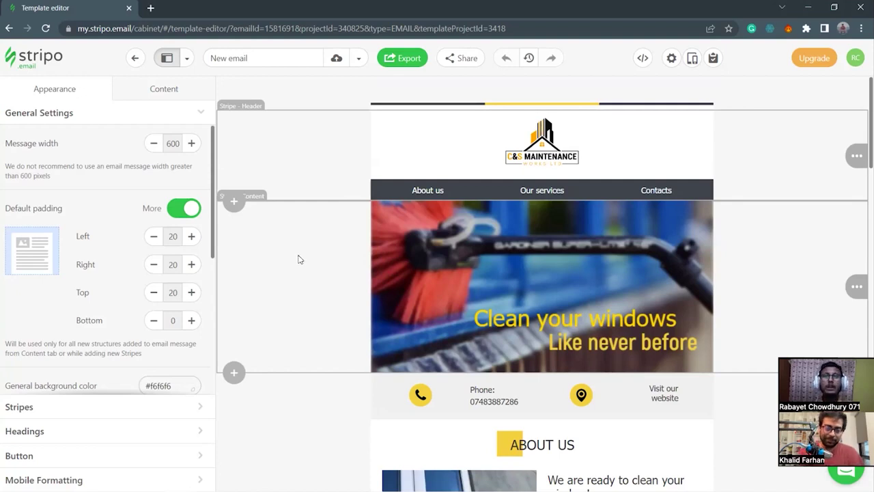
scroll(302, 271, "down", 2)
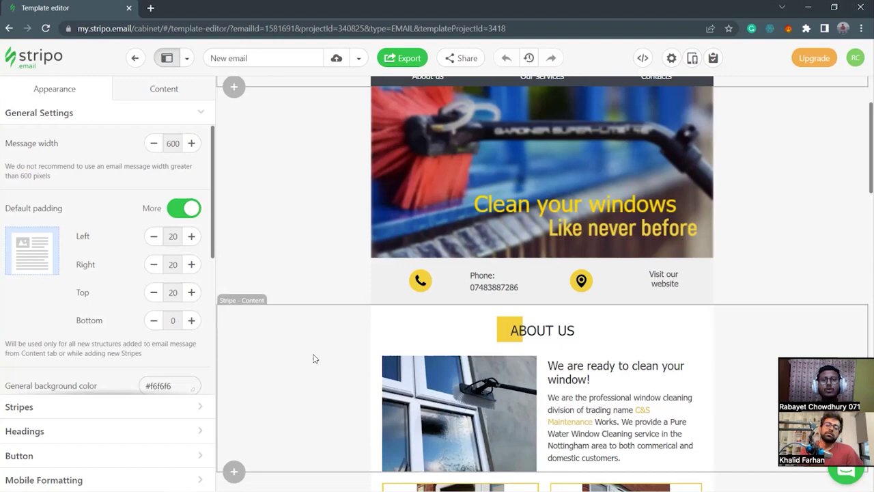
mouse_move(314, 489)
mouse_move(177, 481)
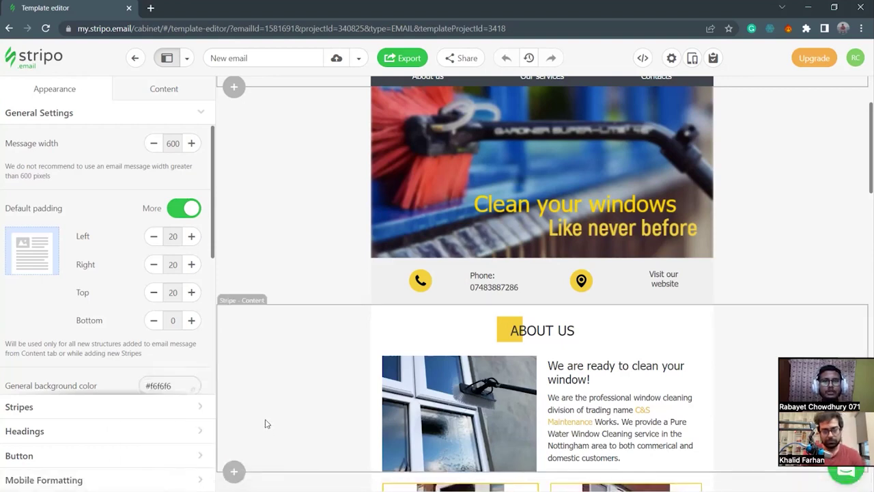
scroll(266, 424, "down", 3)
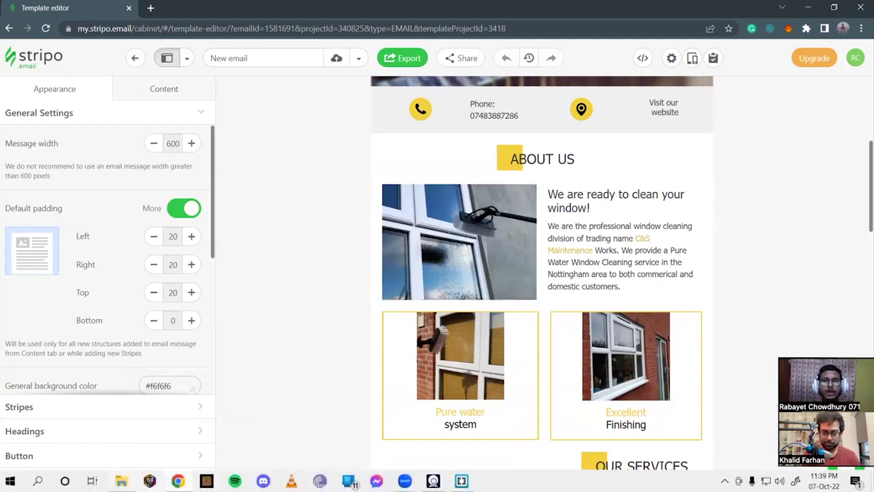
key("alt+Tab")
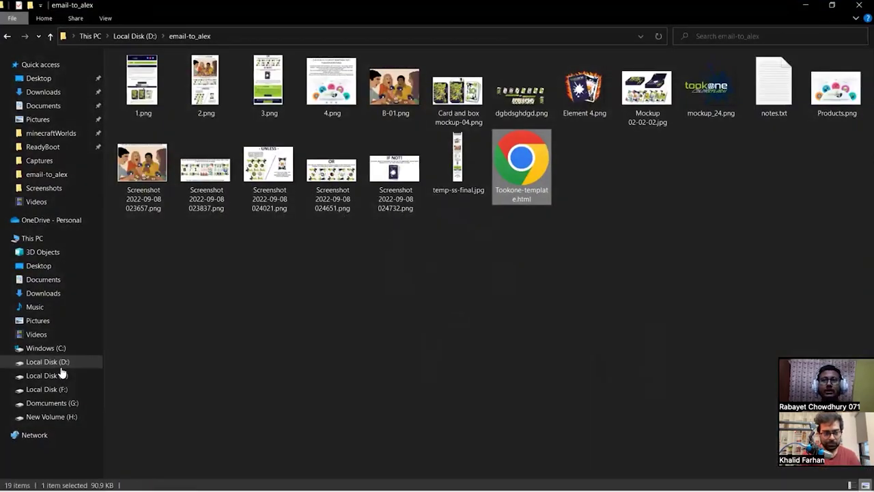
Open the email videolibrarian folder on Local Disk (D:), then Video Librarian newsletter.html.
key("alt+Up")
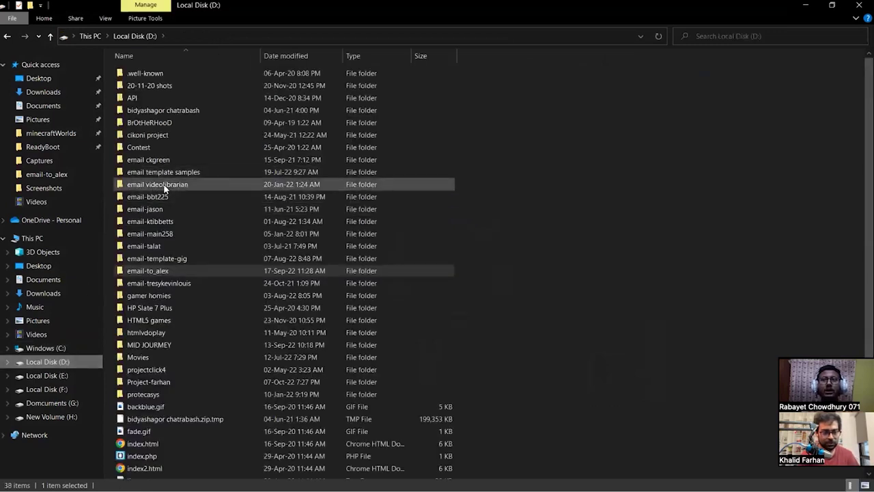
left_click(163, 189)
double_click(163, 194)
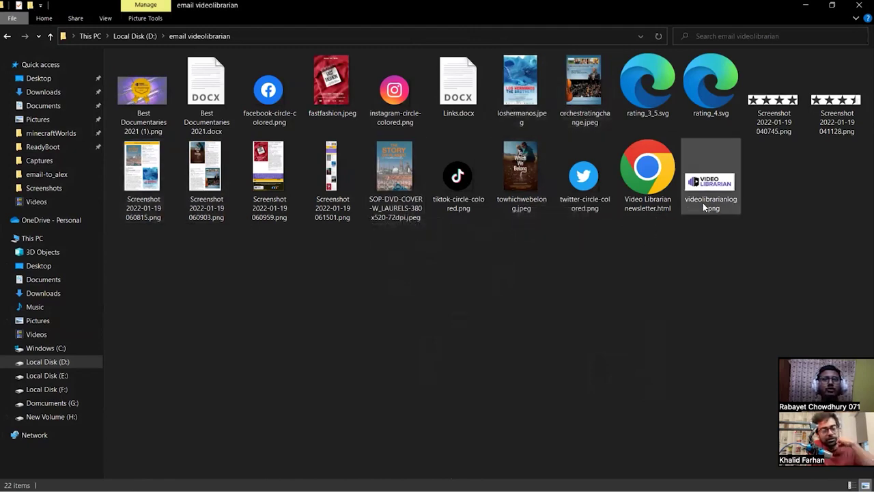
left_click(648, 183)
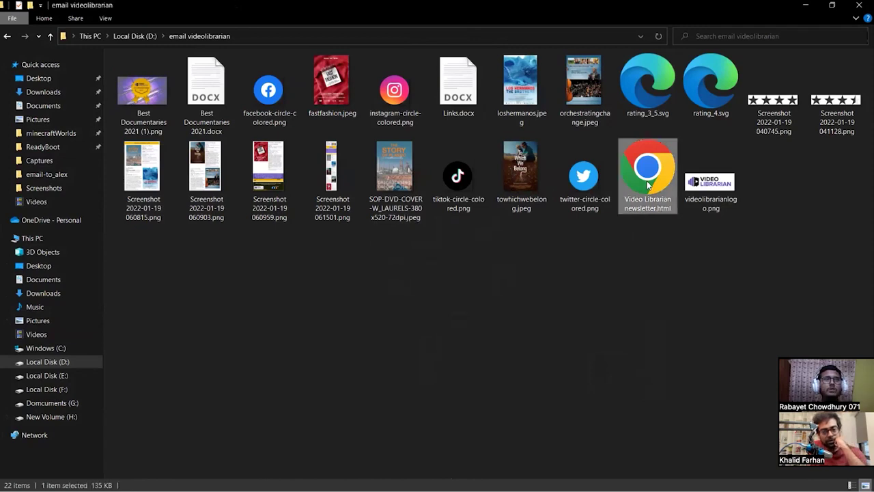
double_click(648, 183)
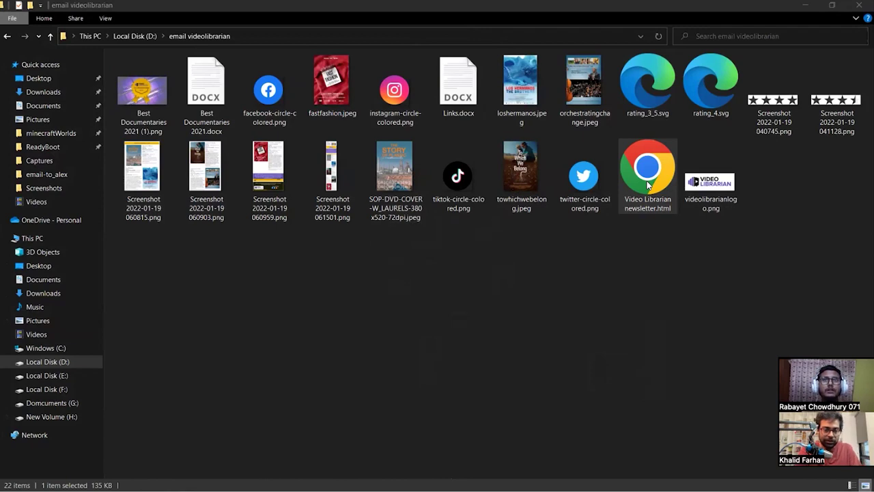
Open Video Librarian newsletter.html in Chrome and scroll through its Best Documentaries 2021 list.
double_click(649, 185)
scroll(598, 307, "up", 2)
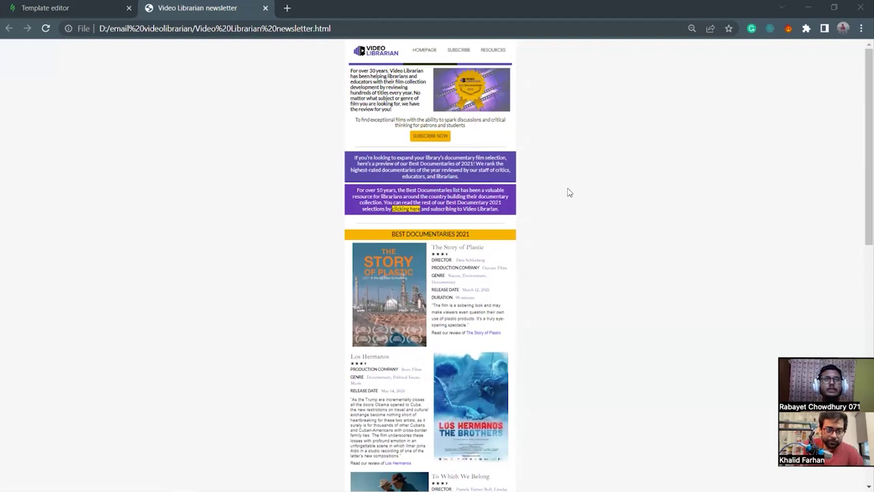
scroll(568, 191, "down", 2)
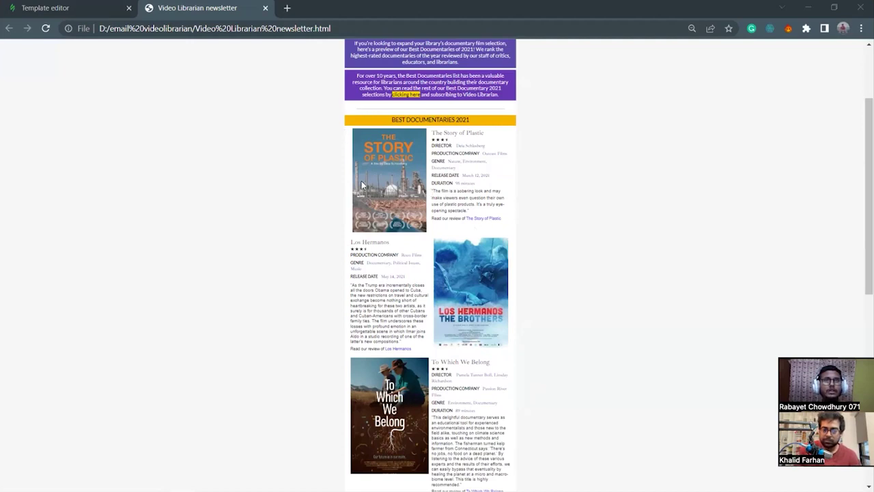
scroll(493, 382, "down", 4)
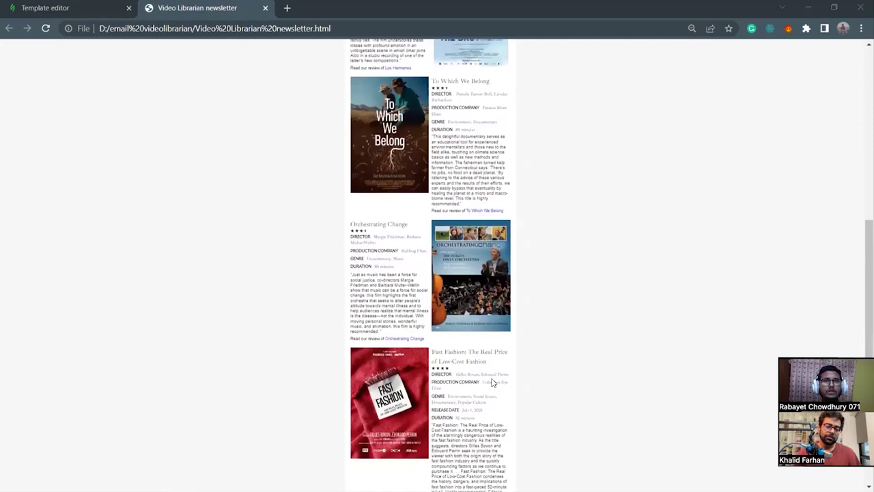
scroll(493, 382, "down", 2)
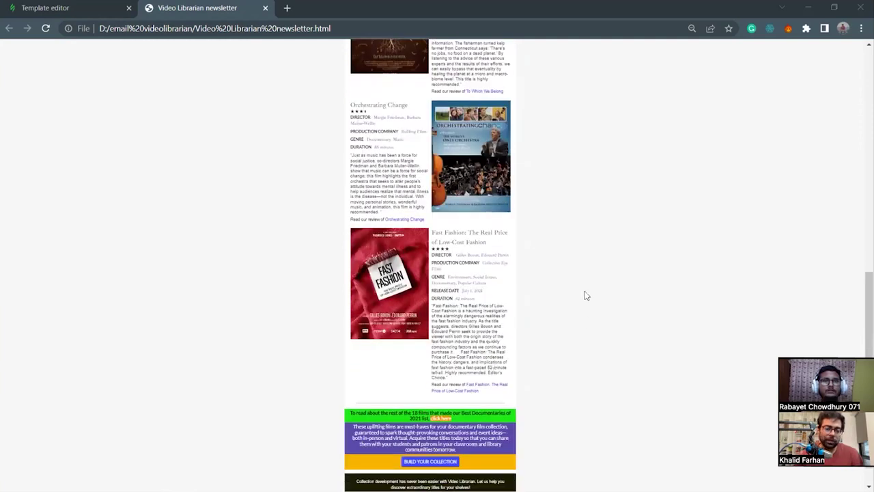
scroll(585, 295, "up", 4)
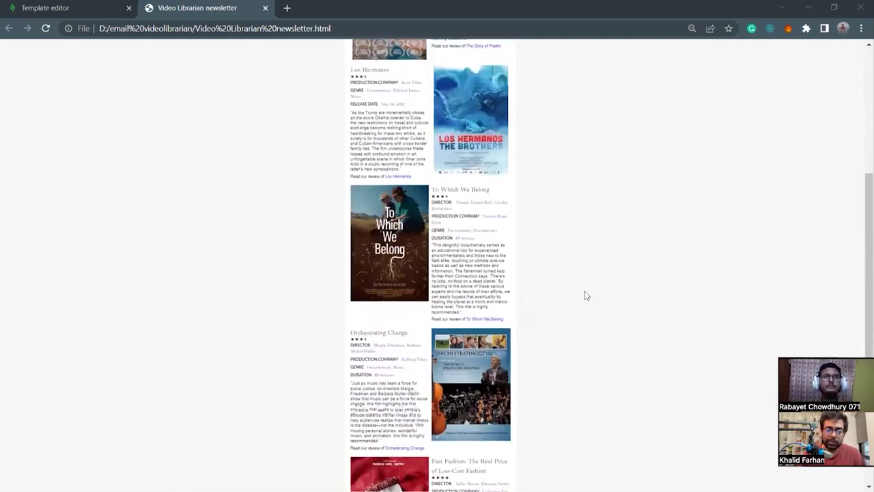
scroll(581, 286, "up", 2)
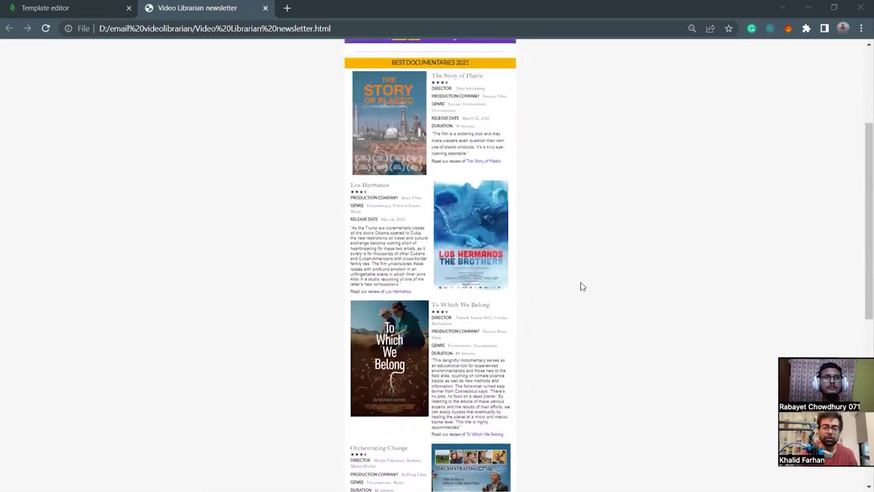
scroll(534, 360, "up", 1)
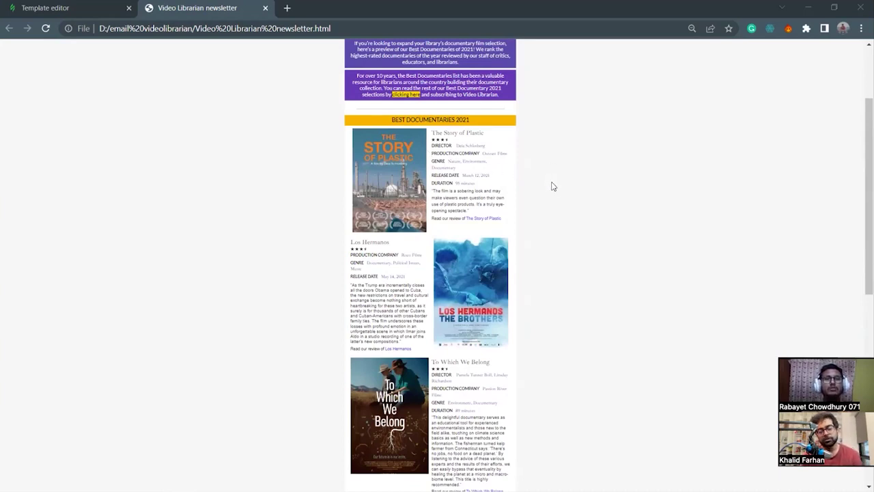
scroll(573, 231, "up", 2)
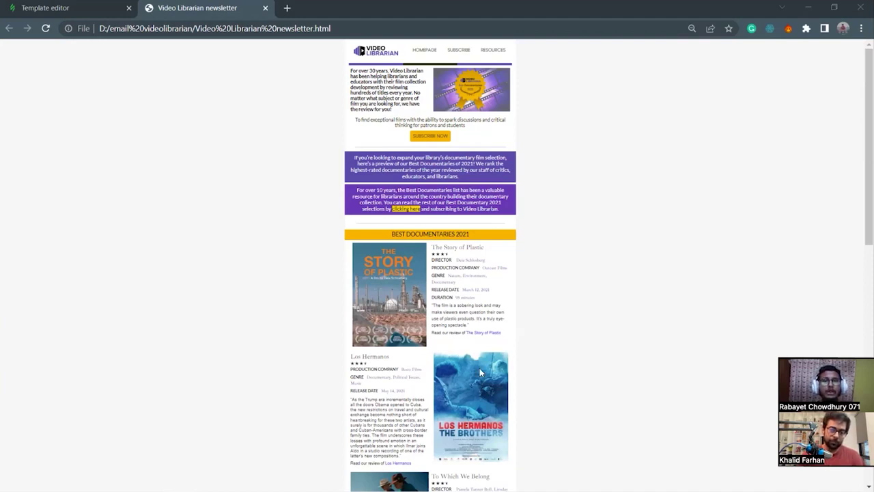
scroll(568, 421, "down", 2)
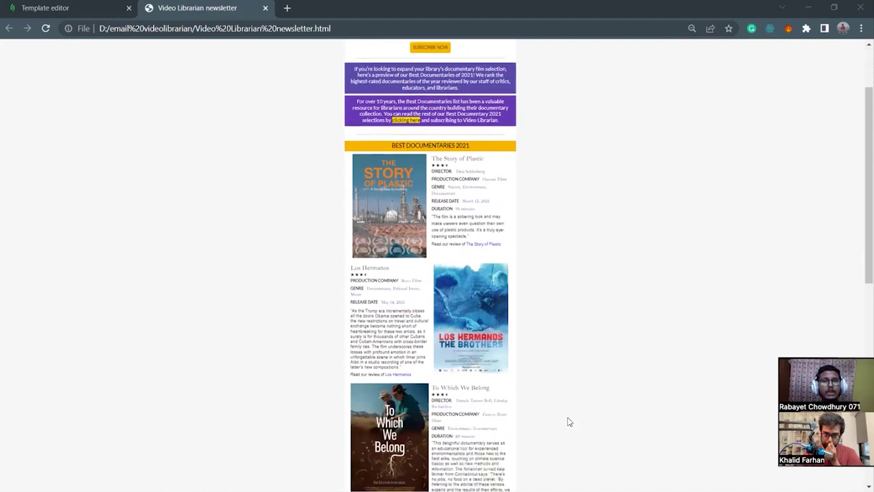
scroll(568, 421, "down", 1)
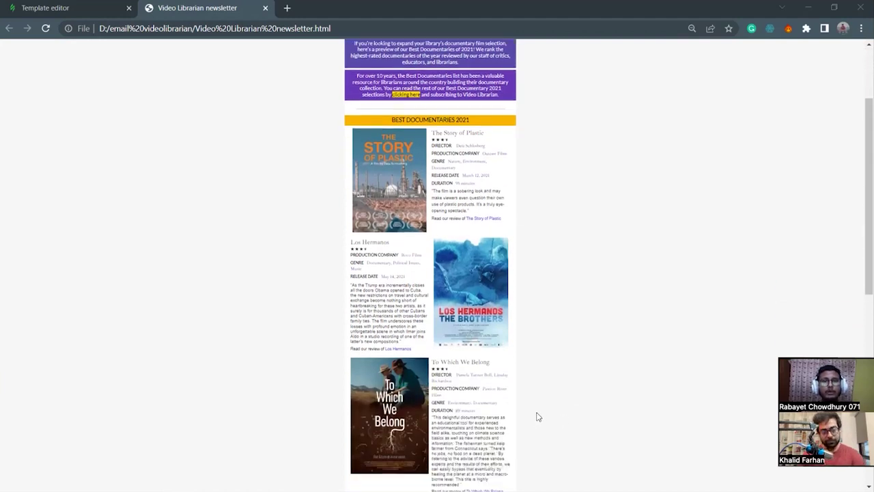
scroll(541, 414, "up", 2)
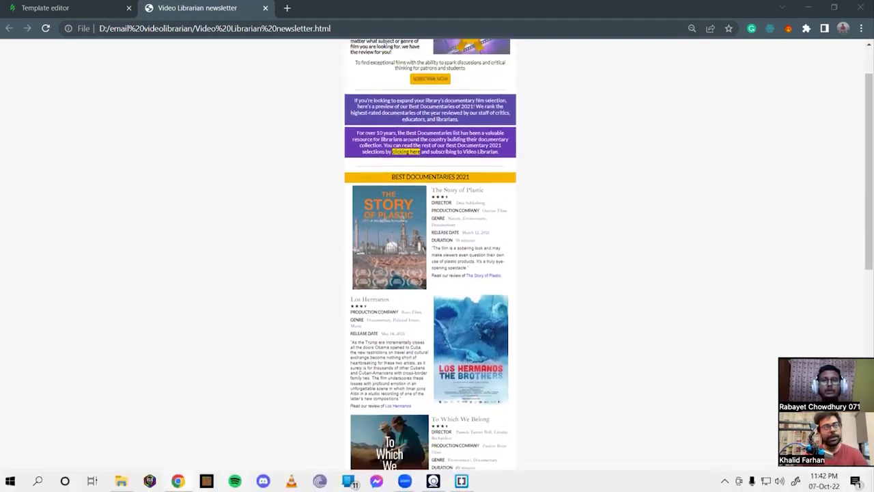
On Local Disk (D:), look into email-bbt225 and email-jason, then open email-main258.
left_click(121, 481)
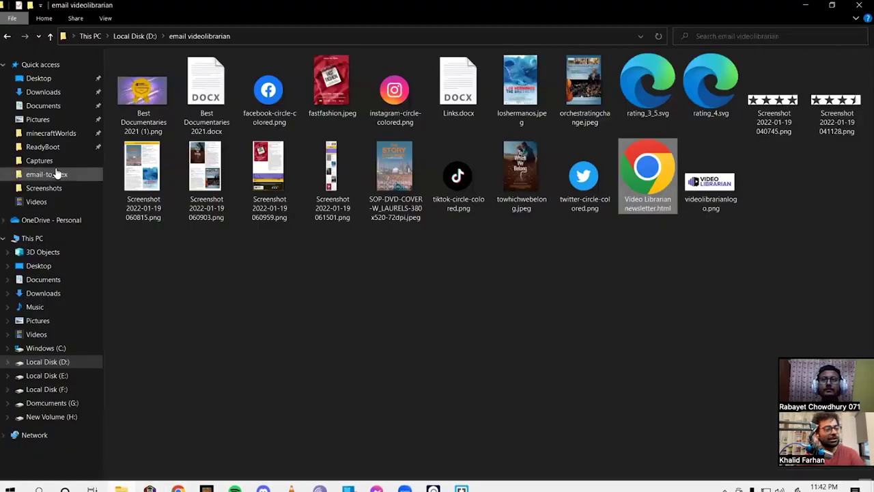
left_click(62, 362)
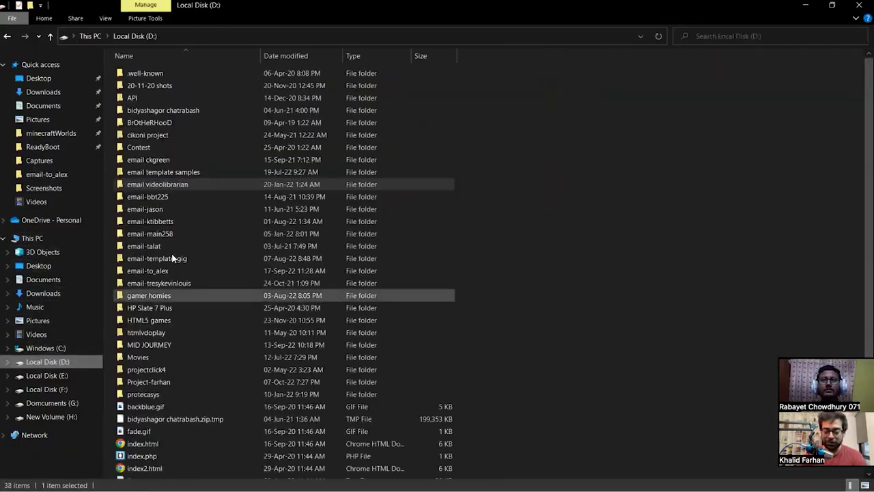
left_click(155, 198)
double_click(154, 199)
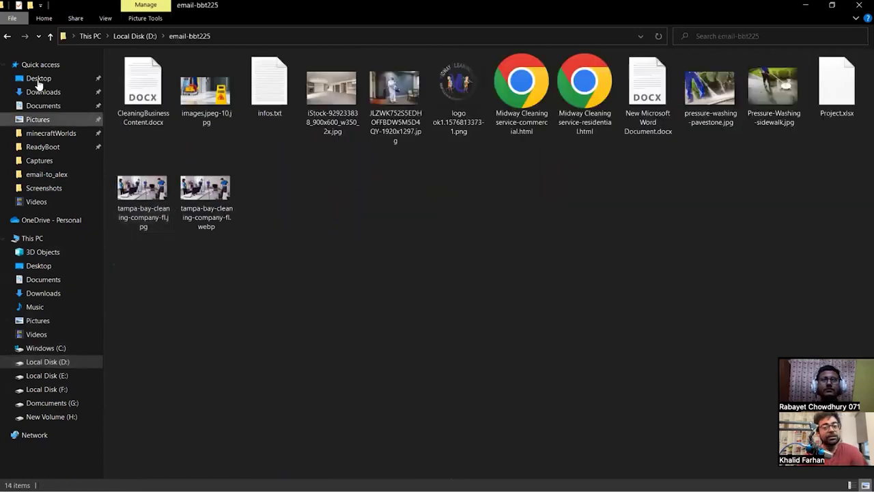
left_click(51, 37)
double_click(148, 209)
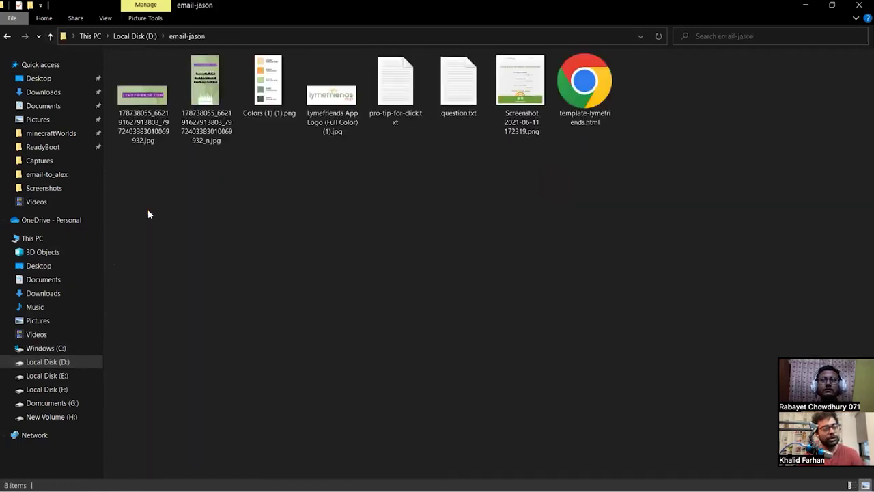
left_click(50, 35)
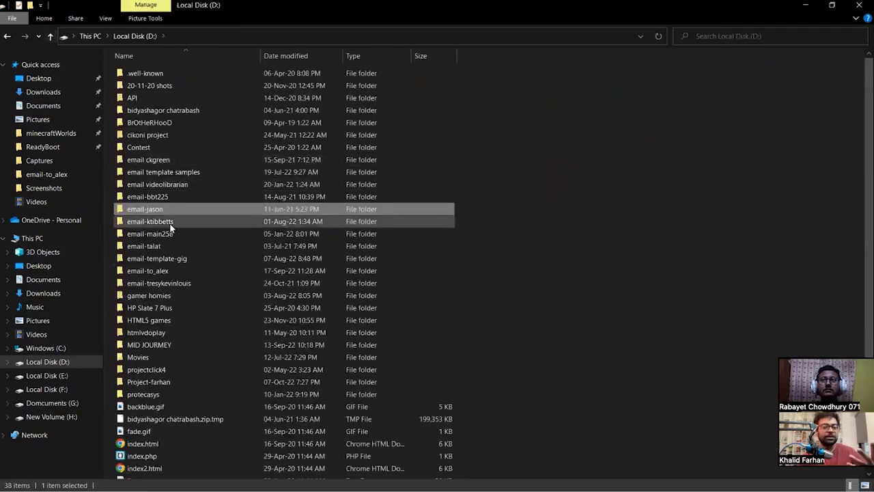
double_click(166, 233)
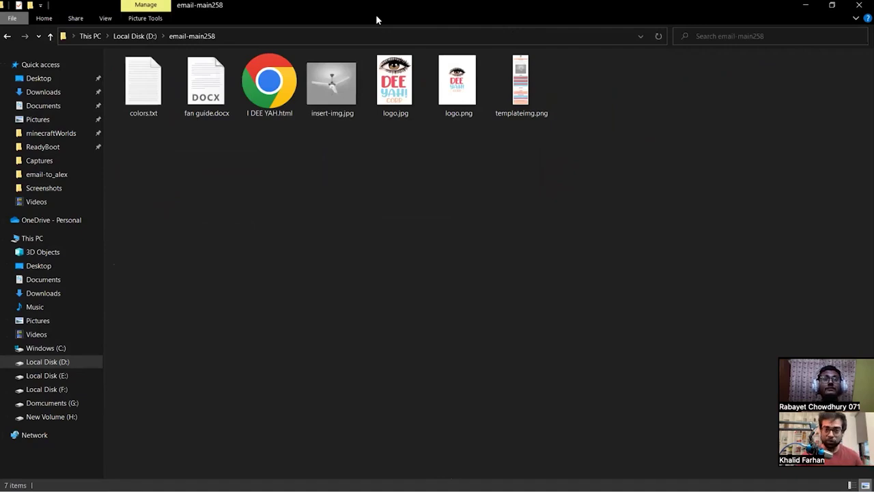
left_click(435, 74)
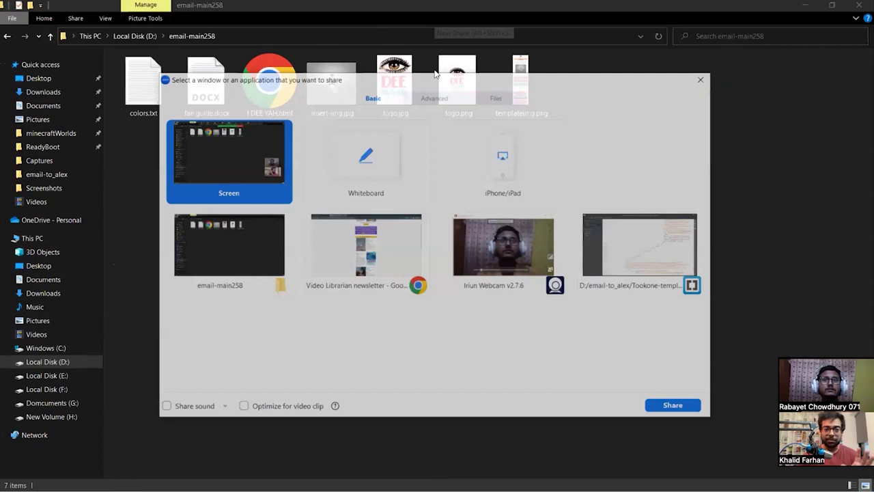
key("Escape")
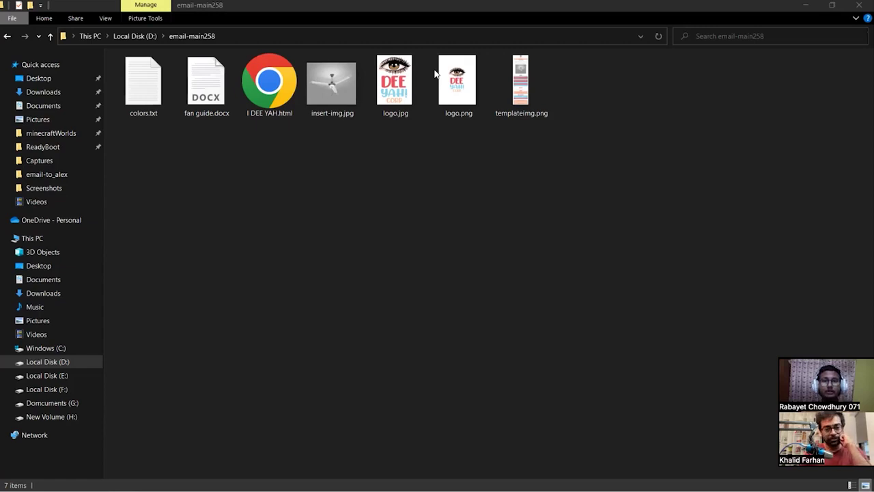
left_click(439, 196)
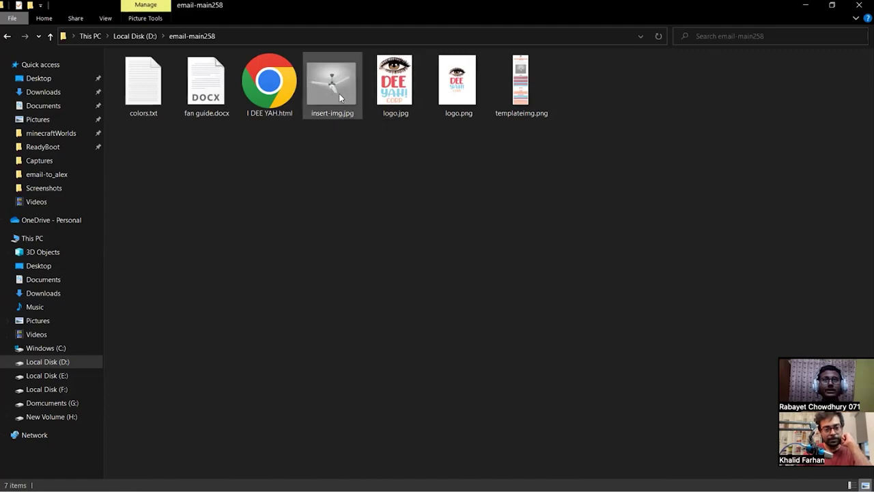
mouse_move(336, 98)
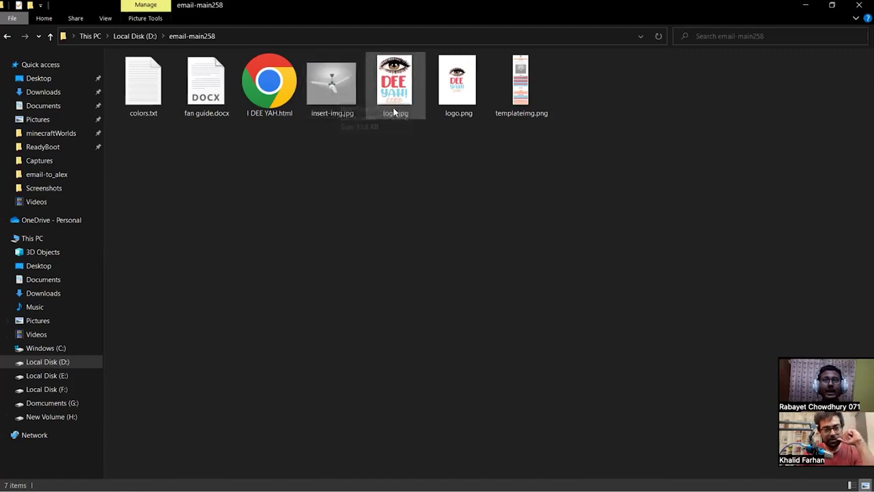
mouse_move(478, 108)
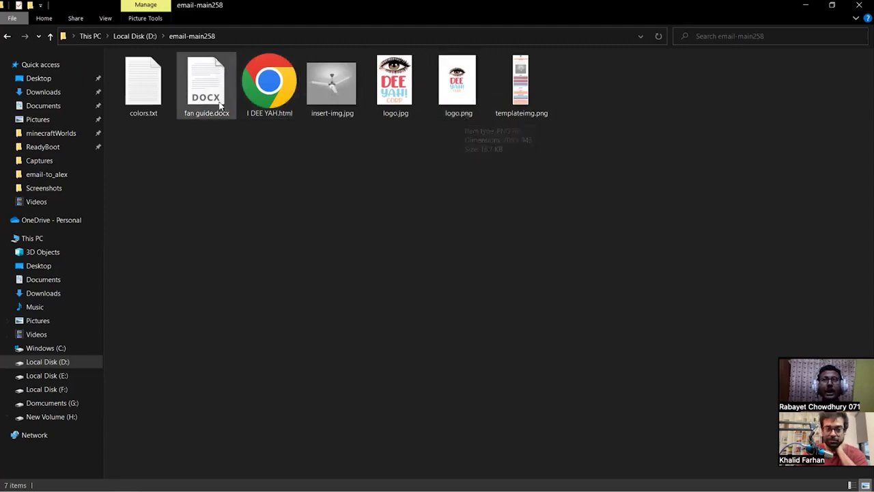
Open colors.txt and review red #eb505e, blue #8dd3e8, skin #fac4a7 and both font-family lines.
double_click(151, 103)
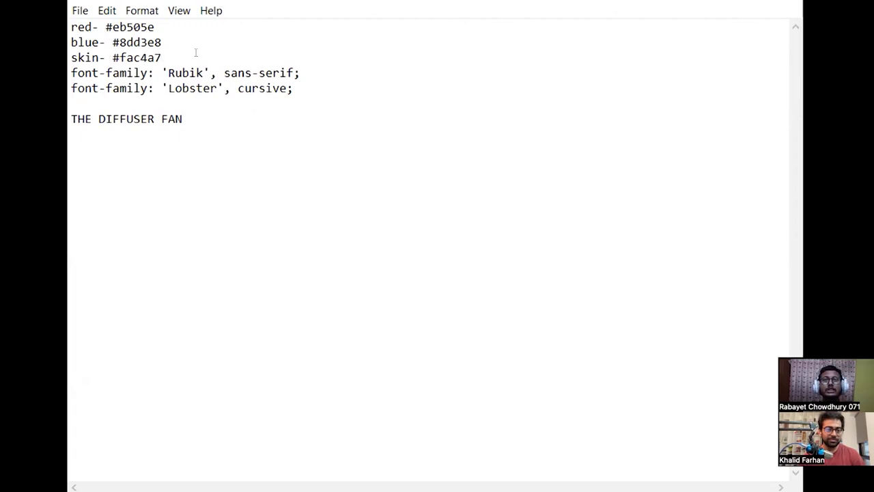
left_click_drag(315, 93, 71, 26)
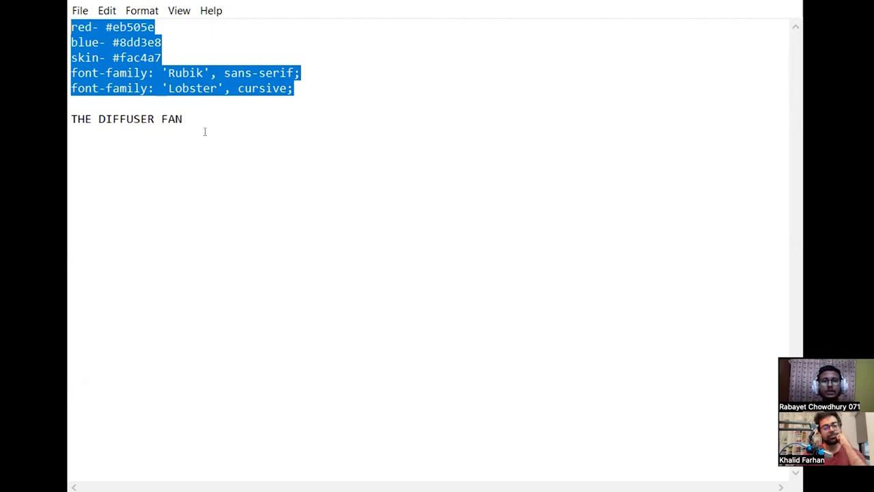
left_click(204, 132)
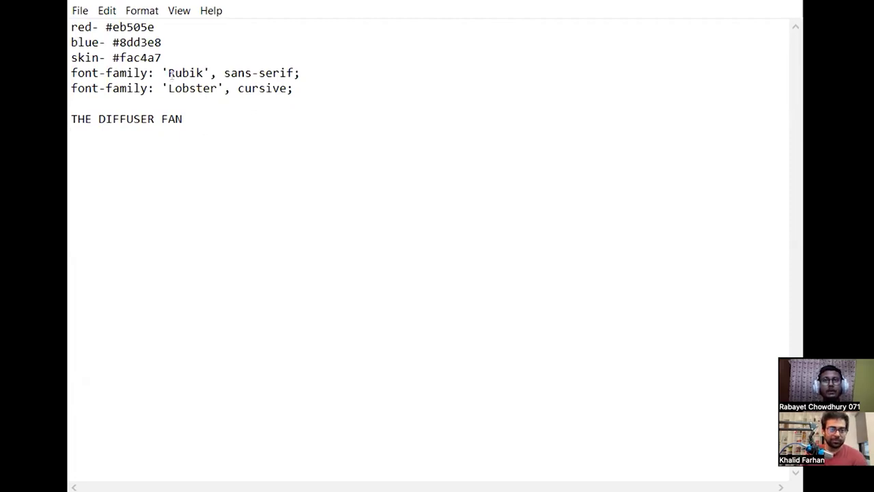
left_click_drag(295, 89, 176, 39)
left_click(171, 38)
left_click(114, 43)
left_click(116, 52)
left_click_drag(116, 52, 187, 50)
left_click(188, 49)
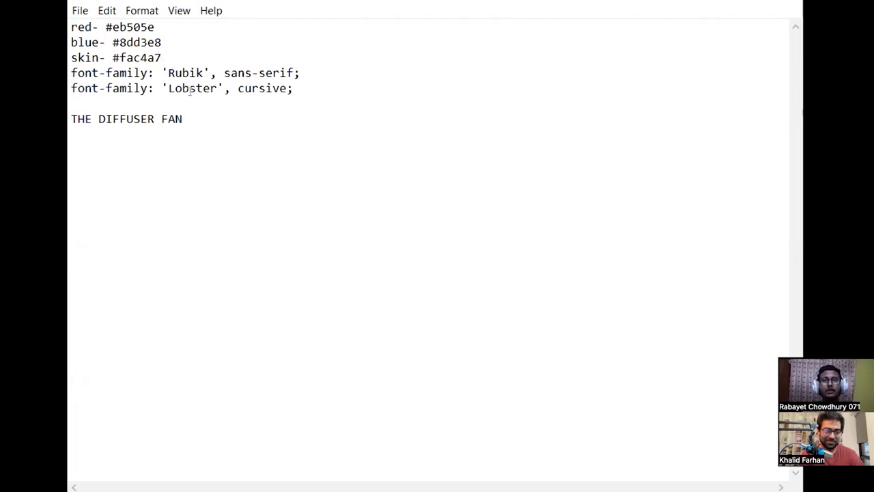
left_click_drag(308, 82, 71, 73)
left_click(191, 137)
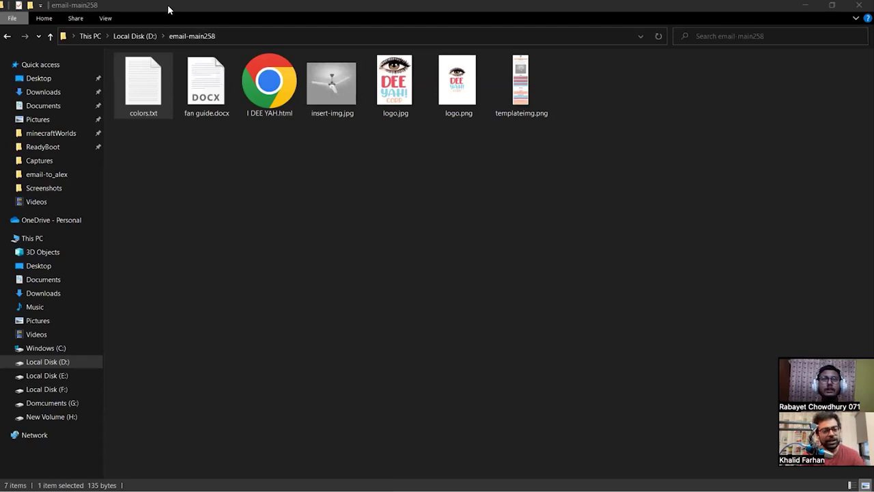
Open fan guide.docx in WordPad and read THE DIFFUSER FAN announcement and Features list.
double_click(167, 4)
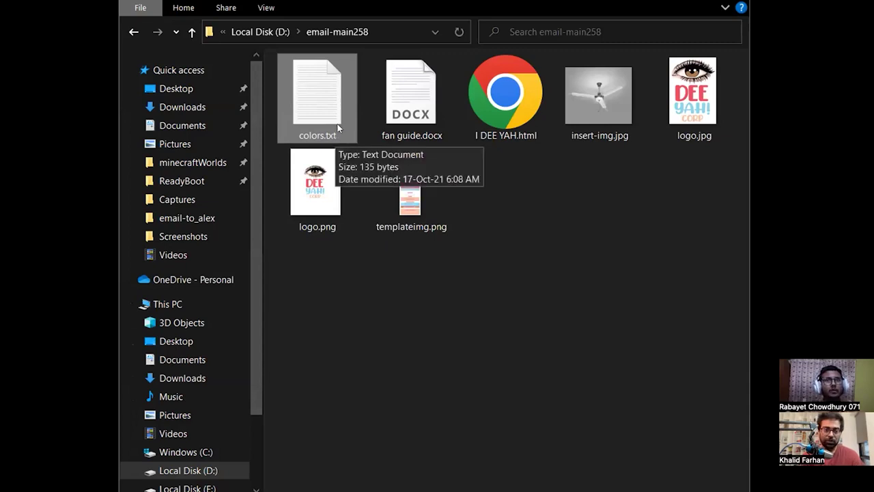
double_click(411, 120)
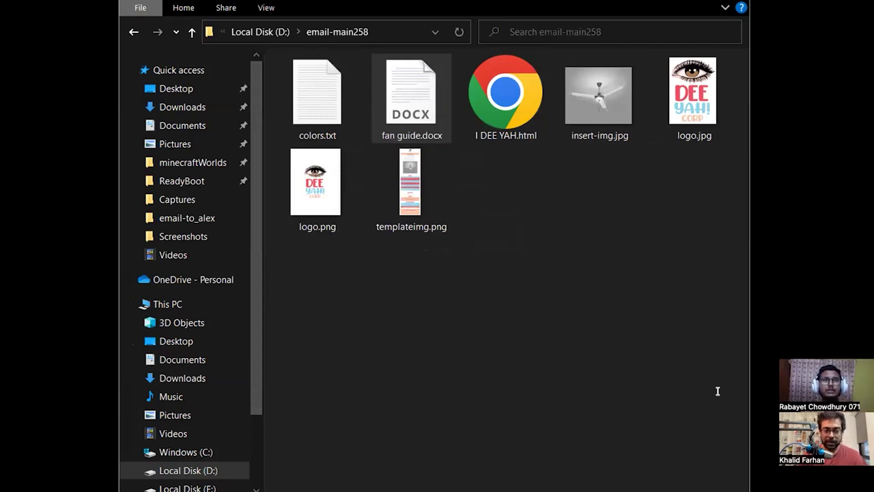
scroll(442, 310, "up", 10)
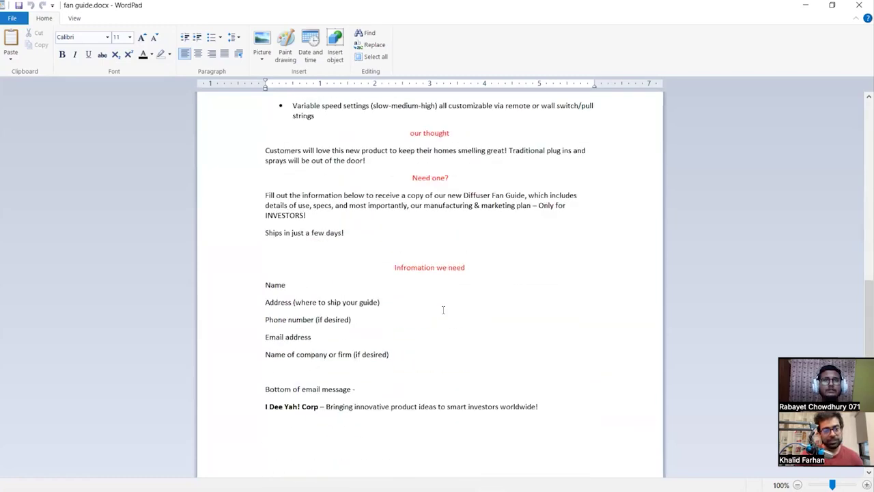
scroll(442, 310, "up", 10)
scroll(443, 311, "up", 1)
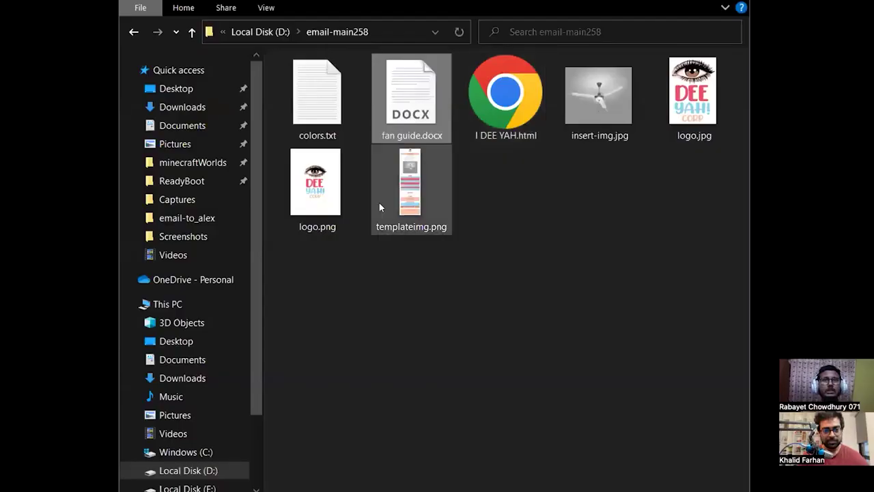
View templateimg.png in Photos, panning from the logo and PRESENTS header through Features to the footer.
left_click(406, 189)
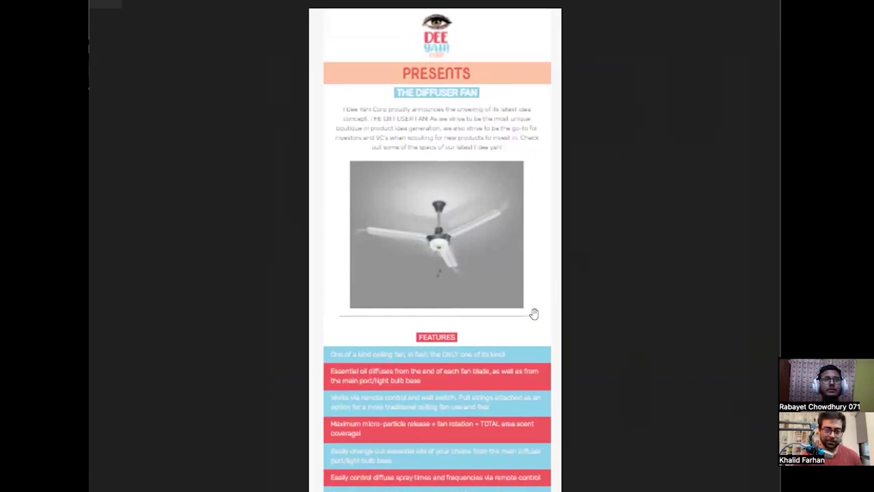
left_click_drag(534, 314, 528, 12)
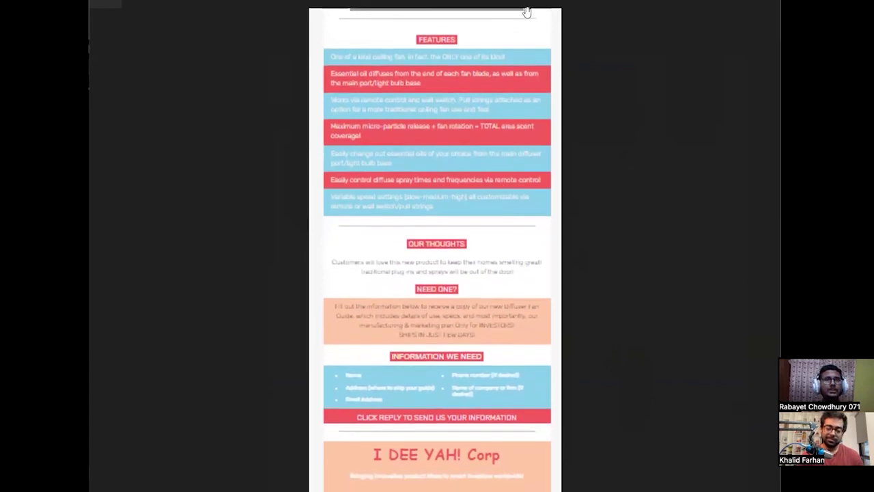
scroll(508, 118, "up", 1)
left_click_drag(509, 119, 509, 181)
left_click_drag(492, 335, 496, 232)
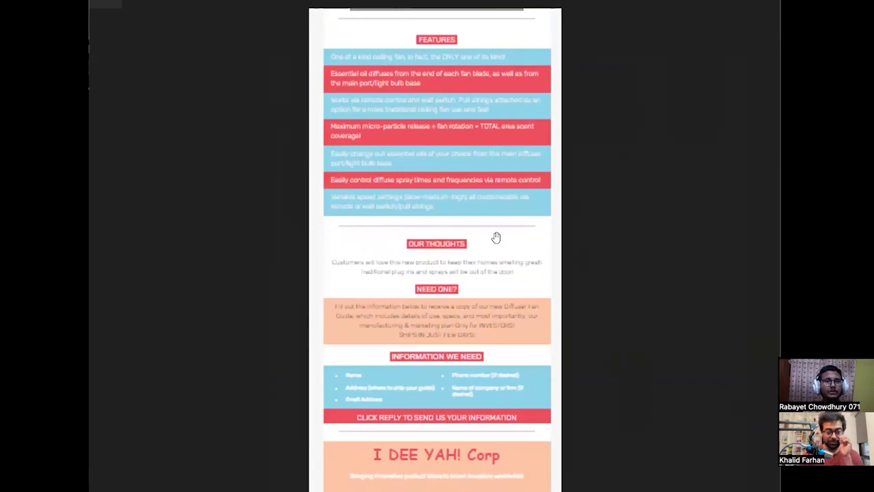
left_click_drag(496, 237, 502, 384)
left_click_drag(502, 190, 499, 392)
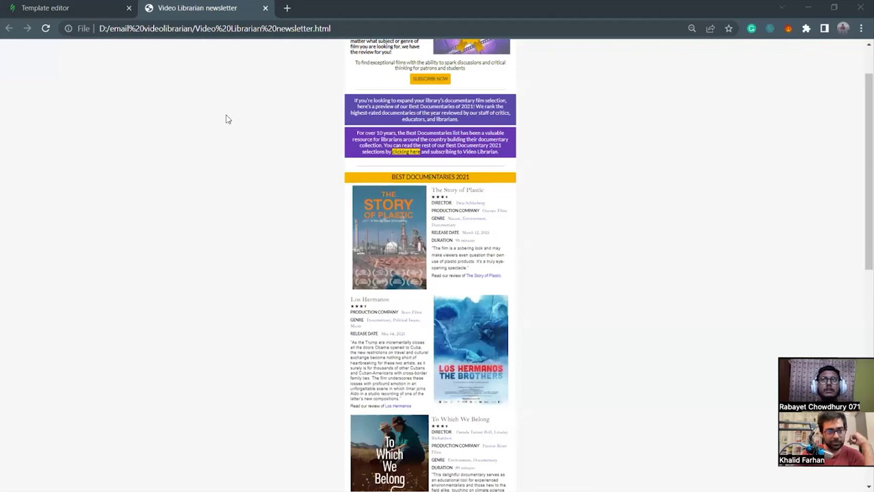
Open the Fiverr seller profile in a new tab and browse its five-star client reviews.
key("ctrl+t")
left_click(356, 287)
scroll(439, 220, "down", 5)
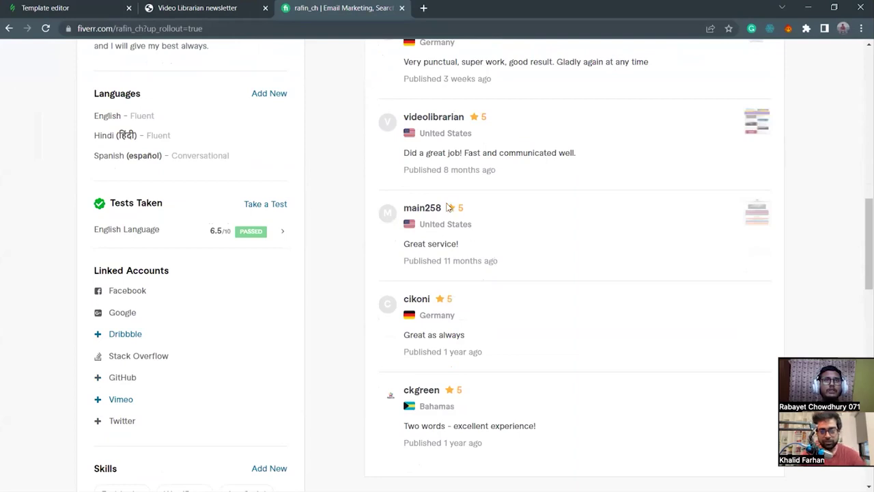
mouse_move(757, 217)
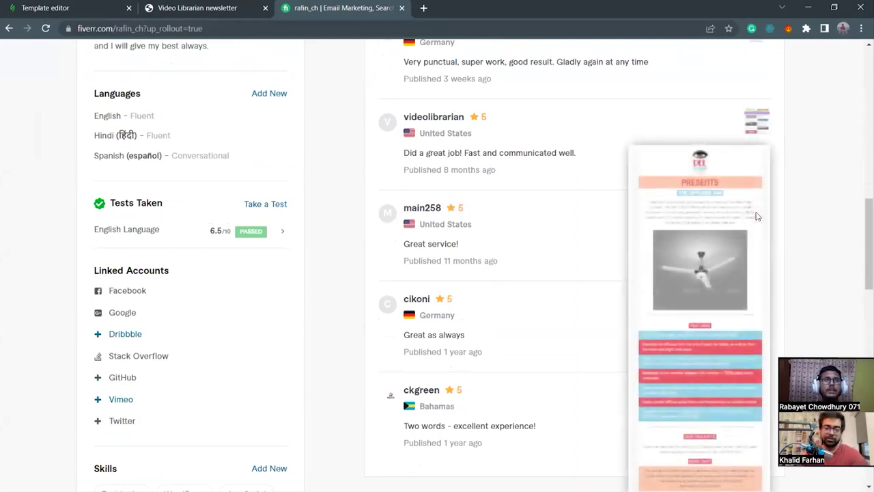
scroll(733, 254, "down", 4)
scroll(732, 254, "up", 2)
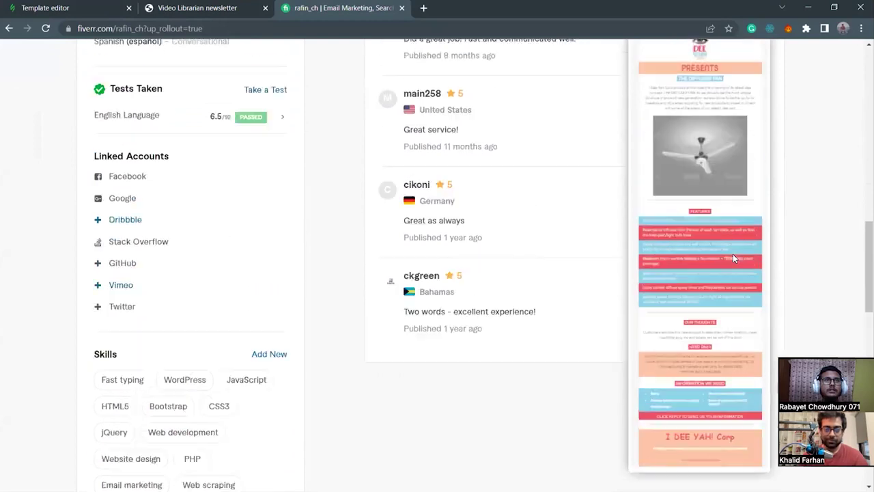
scroll(733, 258, "up", 1)
scroll(608, 141, "up", 2)
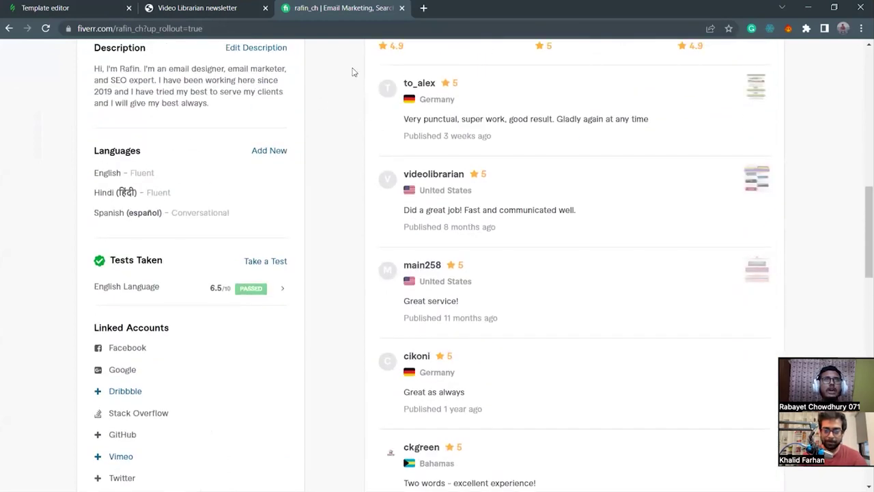
Move the Fiverr tab ahead of the Video Librarian newsletter tab, then close it.
left_click(240, 13)
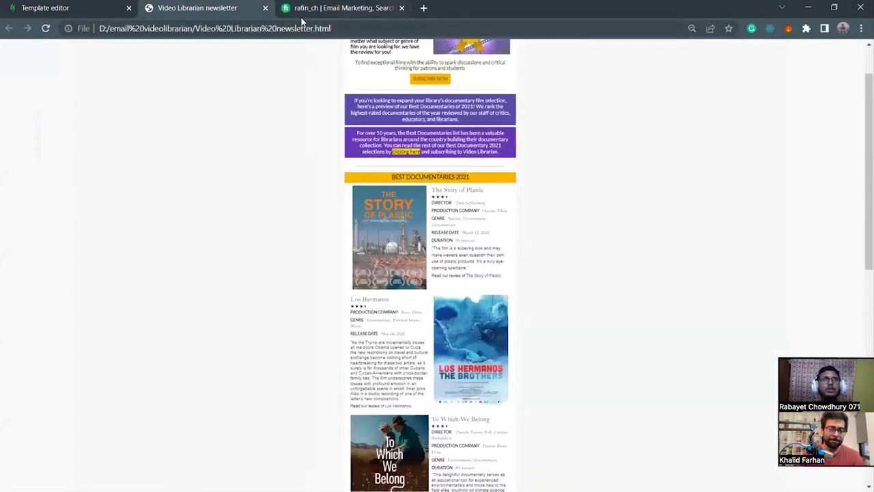
left_click_drag(302, 13, 205, 13)
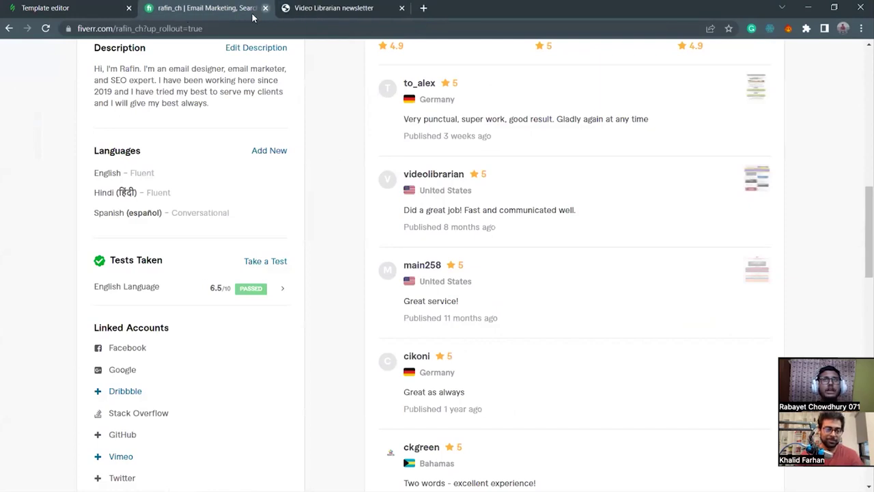
left_click(265, 8)
Close the Video Librarian newsletter tab and take Stripo back to its Email Messages list.
left_click(44, 9)
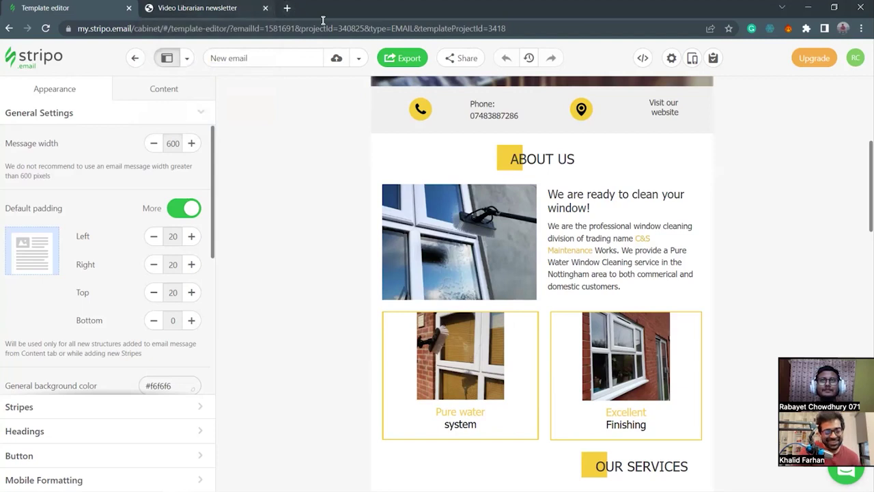
key("ctrl+Tab")
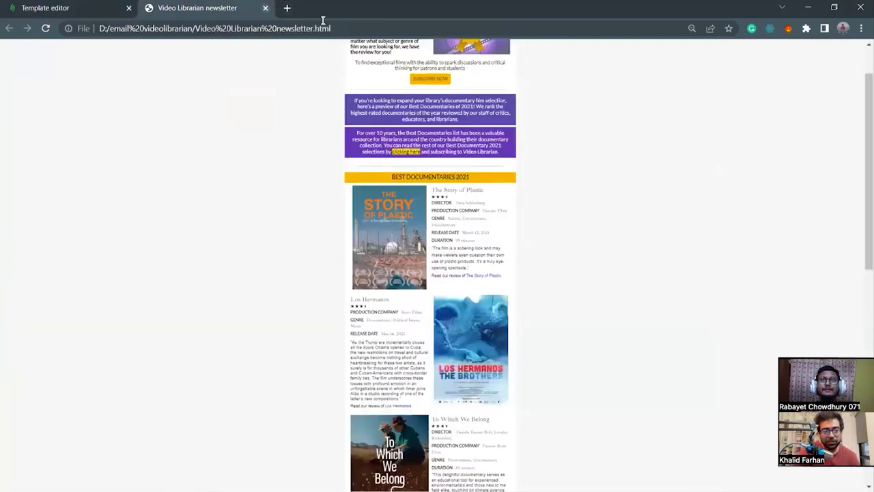
key("ctrl+w")
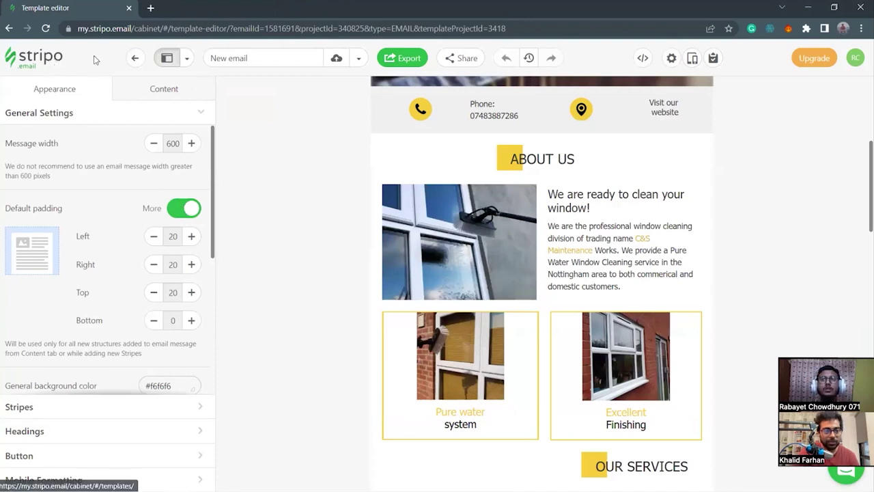
left_click(35, 63)
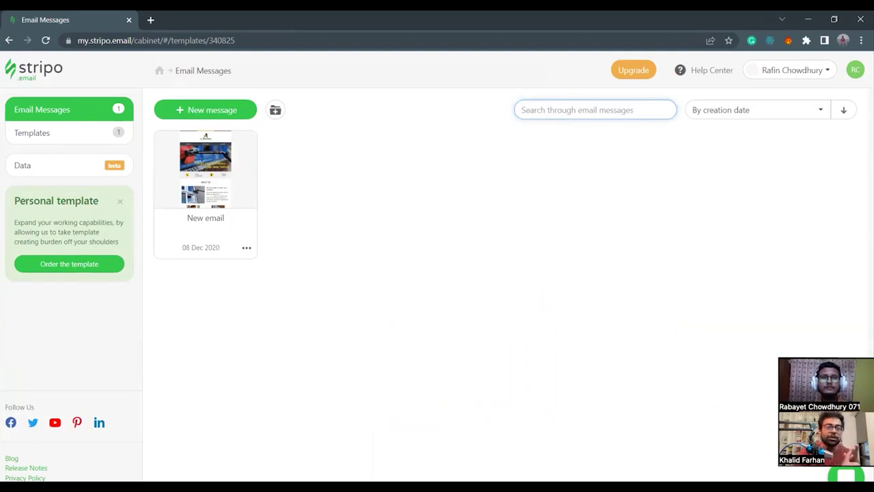
Switch to File Explorer showing the Project-farhan folder on Local Disk (D:).
left_click(461, 484)
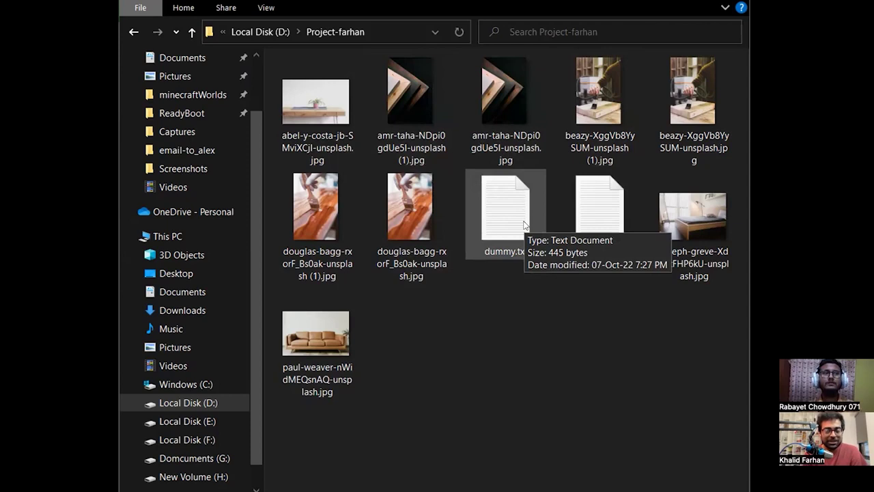
Open dummy.txt in Notepad, then bring Chrome with Stripo's Email Messages list back.
double_click(524, 225)
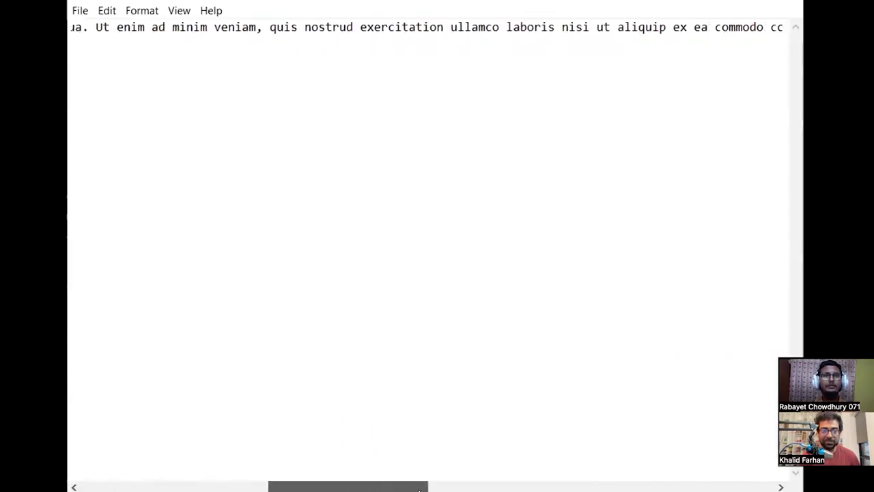
left_click_drag(415, 489, 230, 489)
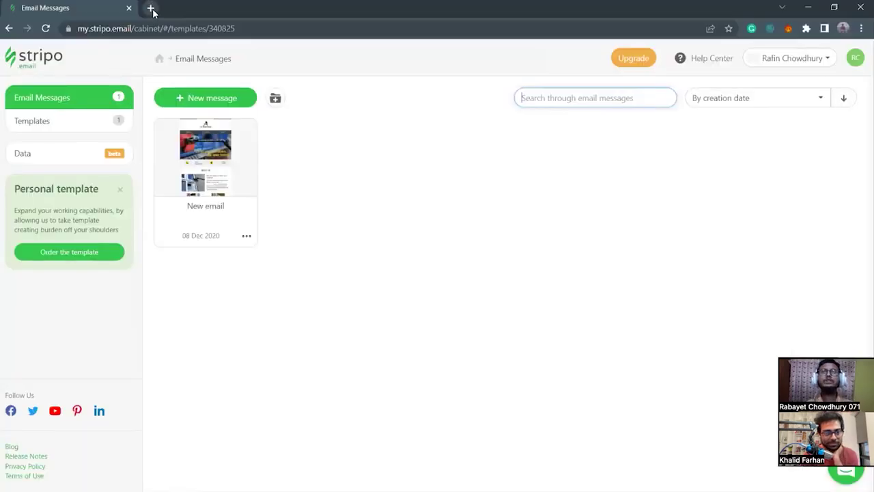
Search Google for 'htmlcolor codes' in a new Chrome tab.
left_click(151, 8)
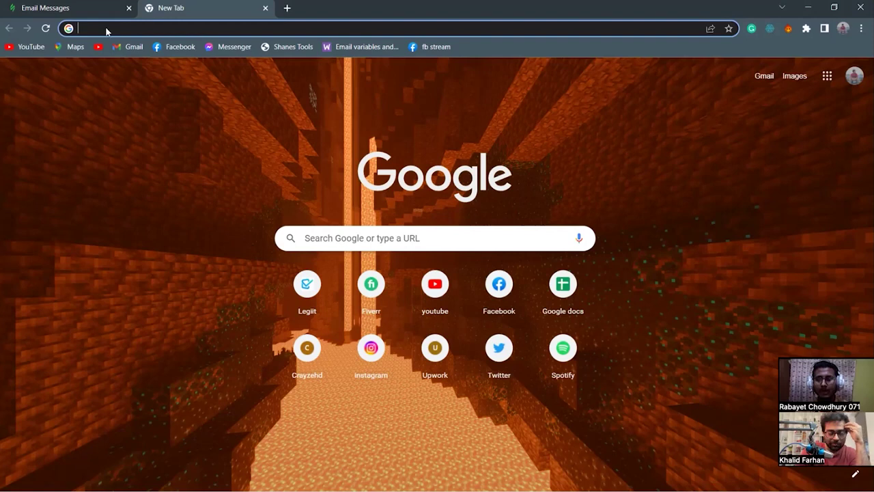
type("htmlc")
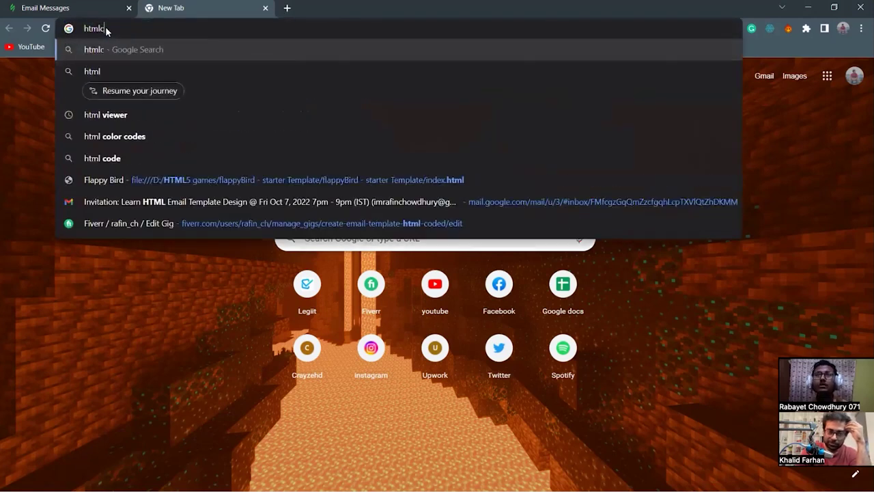
type("olor codes\\")
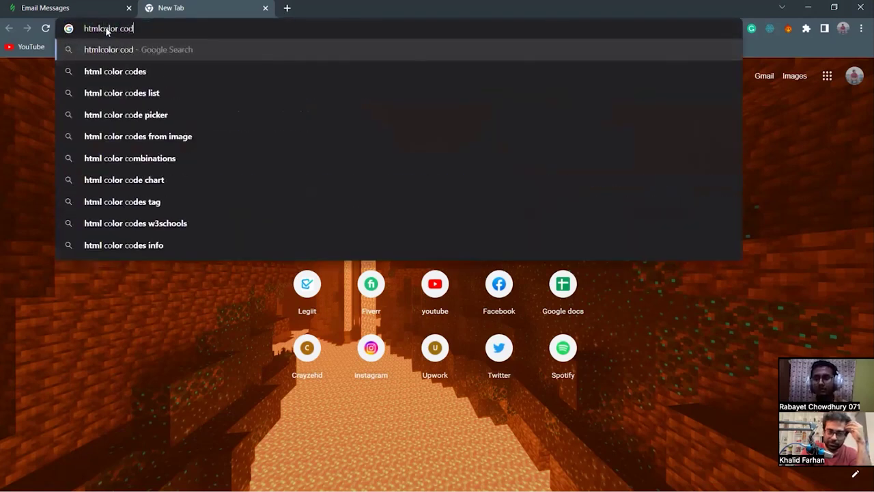
key("Return")
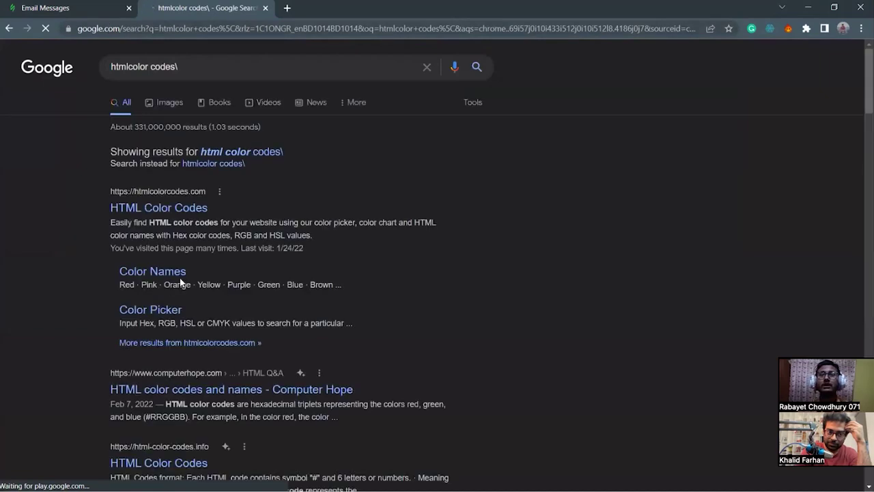
Pick the deep purple #630890 on HTML Color Codes and copy its hex code.
left_click(167, 208)
scroll(355, 346, "down", 3)
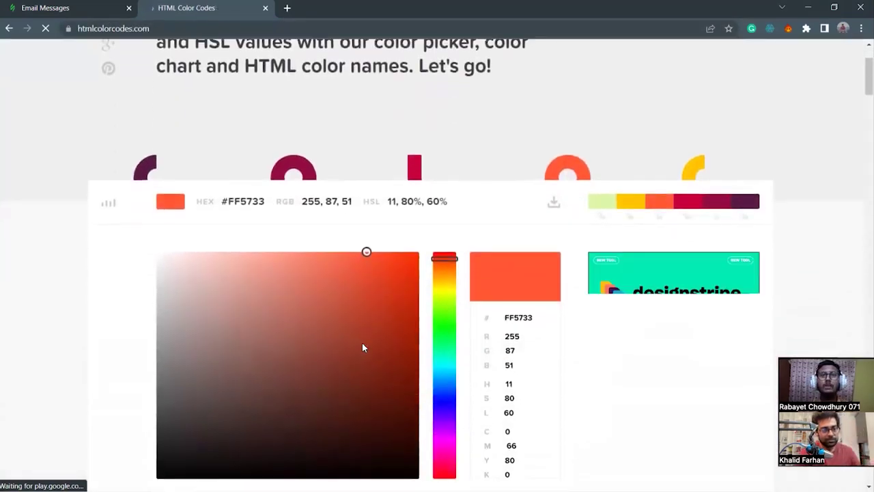
left_click(443, 285)
left_click_drag(441, 296, 445, 313)
left_click_drag(400, 292, 404, 236)
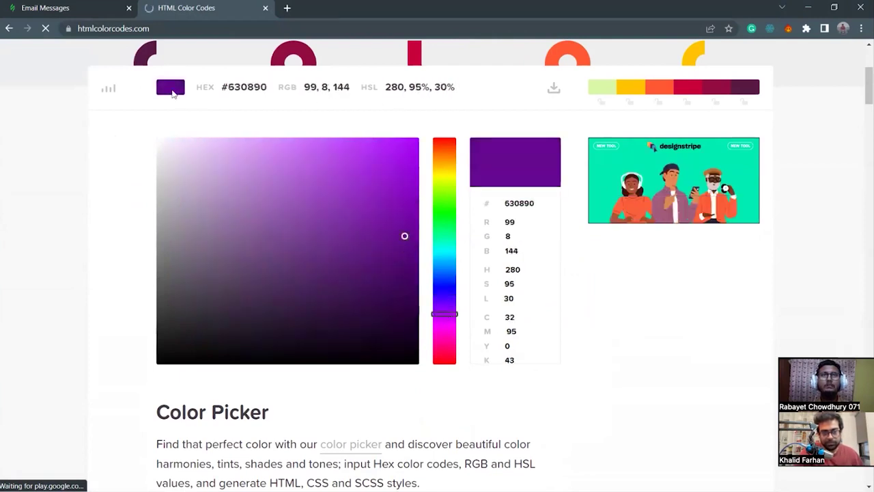
left_click_drag(223, 87, 267, 88)
key("ctrl+c")
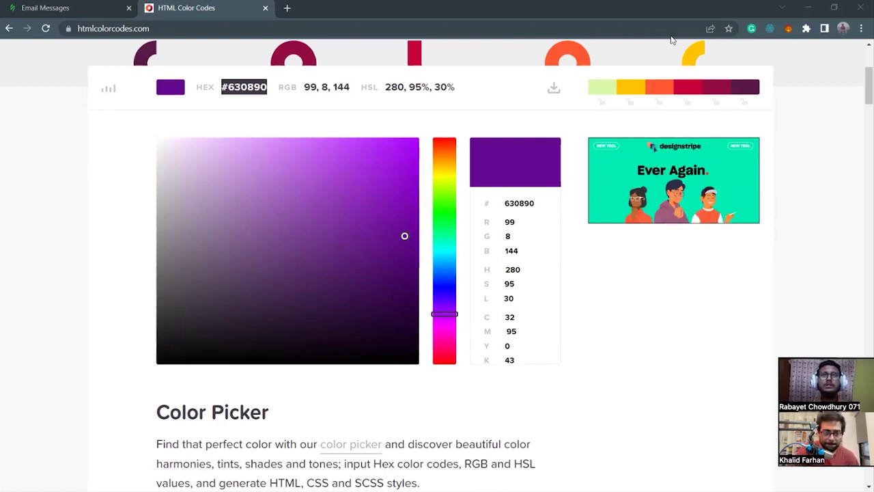
key("alt+Tab")
key("Left")
key("Left")
key("Left")
key("Left")
key("Left")
key("Left")
Write 'purple: #630890' on its own line below the Lorem ipsum text in Notepad.
key("Return")
key("Right")
key("Right")
key("Right")
key("Right")
key("Right")
key("Right")
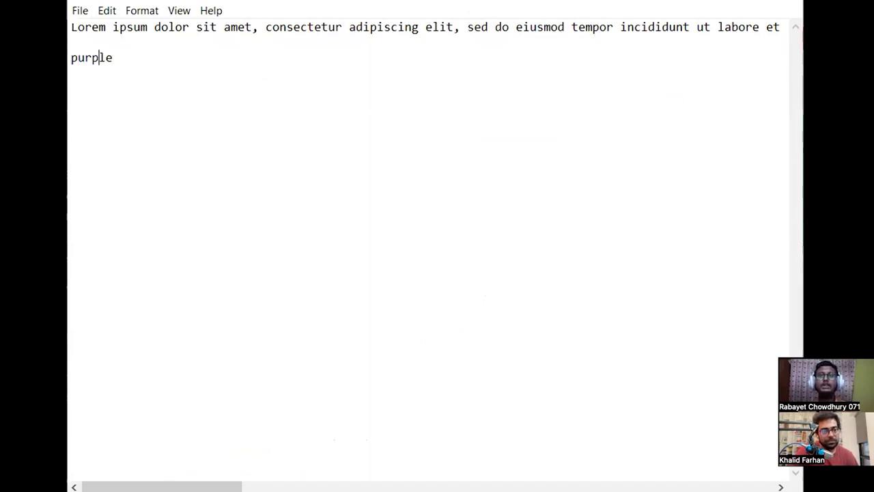
type(":")
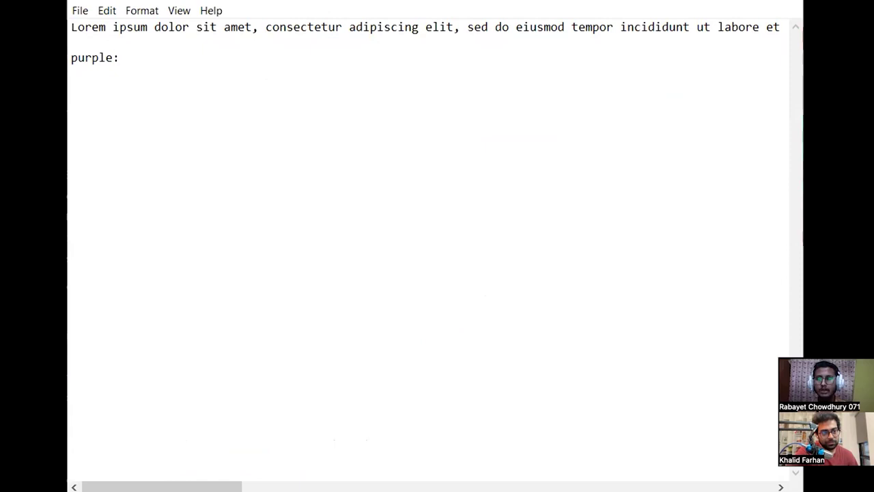
key("ctrl+v")
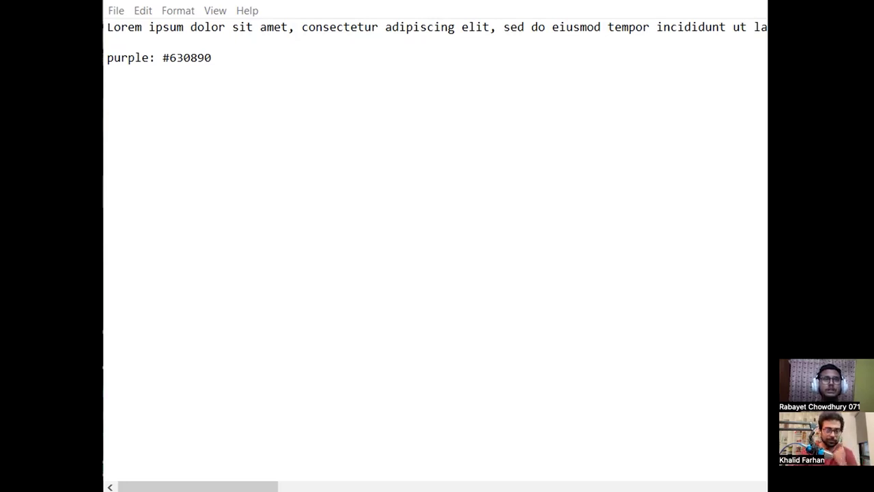
Set the colour picker to a violet hue with a very light, almost white shade.
key("alt+Tab")
left_click_drag(445, 184, 449, 304)
left_click_drag(394, 245, 160, 142)
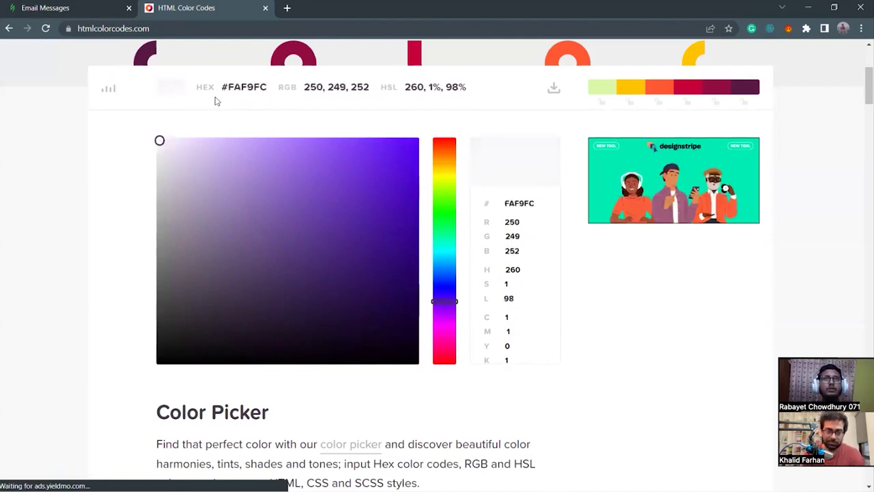
Fine-tune the off-white to #F4F2F9 and paste its hex after the white label.
left_click_drag(159, 140, 164, 143)
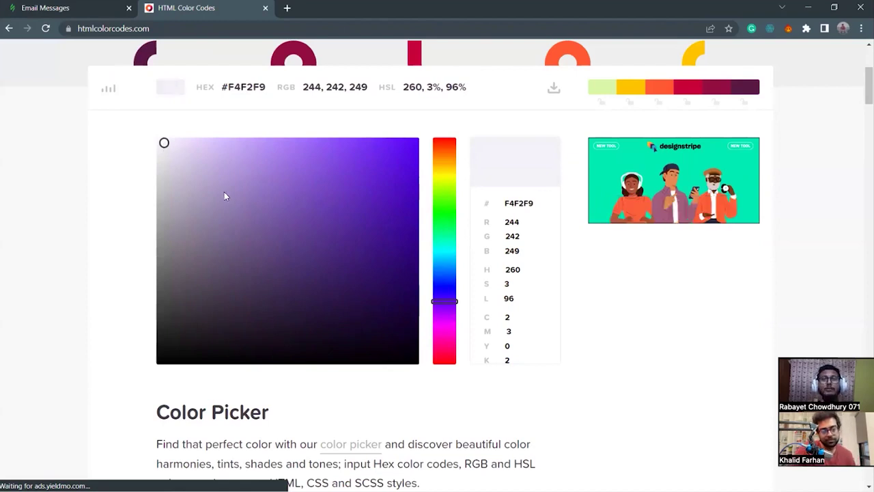
left_click_drag(221, 87, 265, 91)
key("ctrl+c")
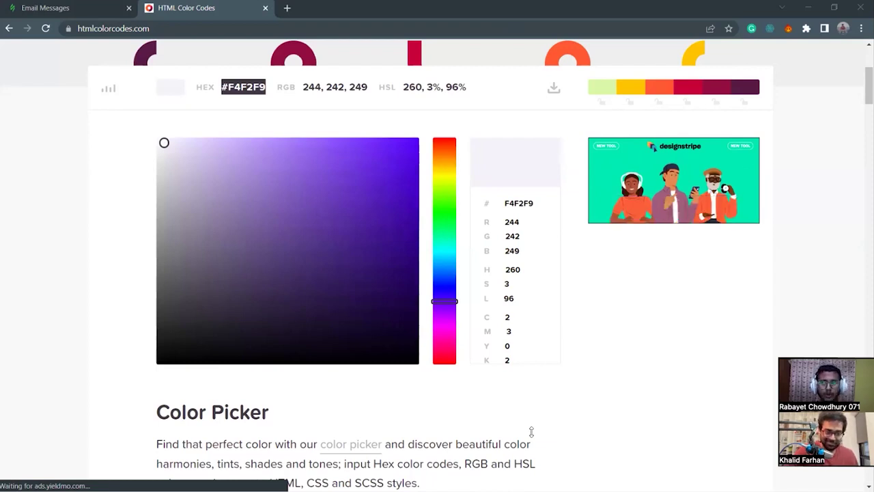
key("alt+Tab")
key("ctrl+v")
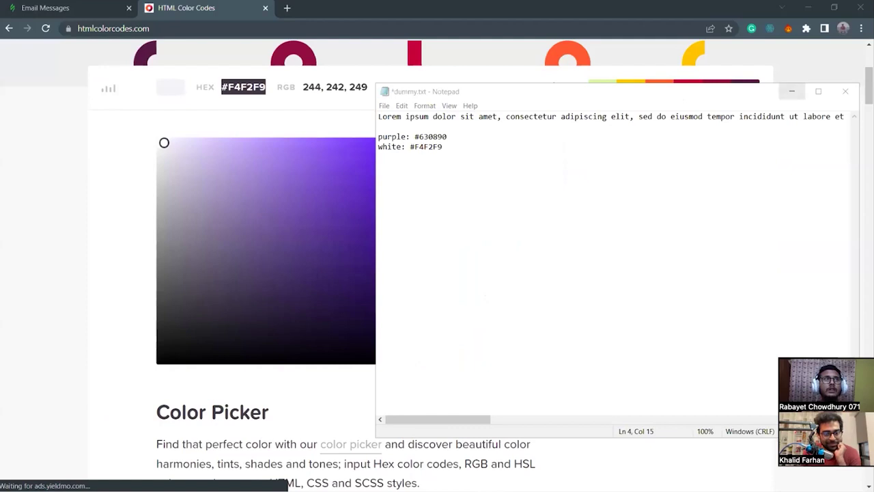
Set hue 260 and drag the picker down to the near-black violet #0D0420.
key("alt+Tab")
scroll(304, 244, "up", 1)
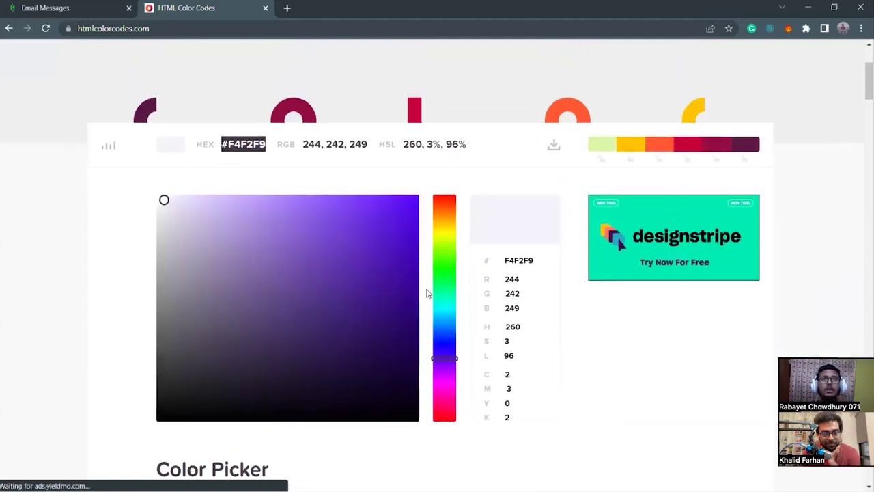
left_click(448, 360)
left_click(448, 357)
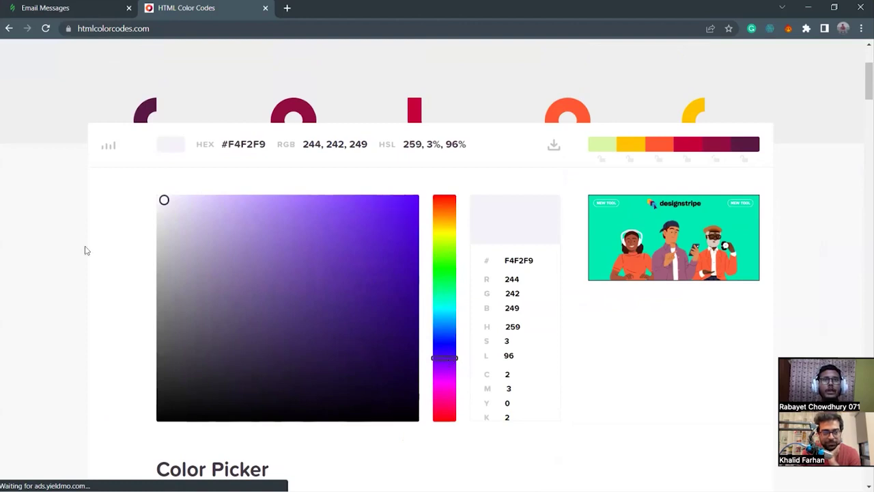
left_click(161, 201)
left_click_drag(162, 201, 382, 395)
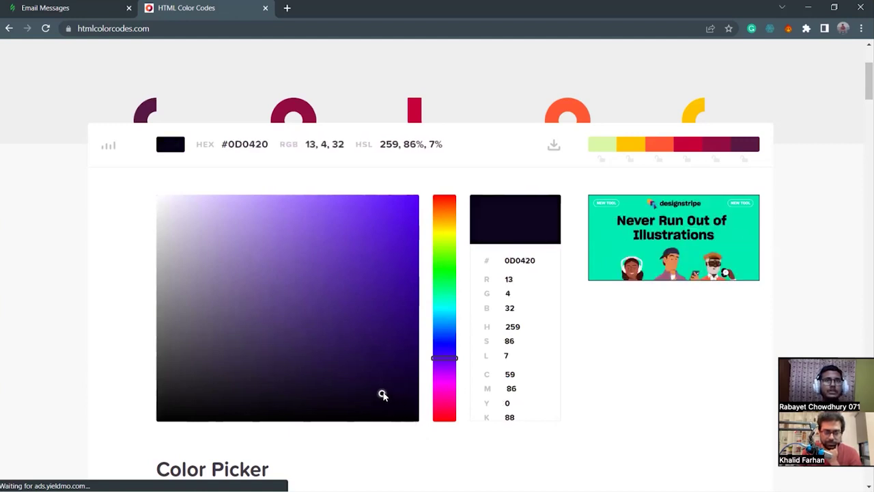
Copy the near-black hex code #0D0420 and bring up the Notepad notes.
left_click_drag(221, 146, 270, 147)
key("ctrl+c")
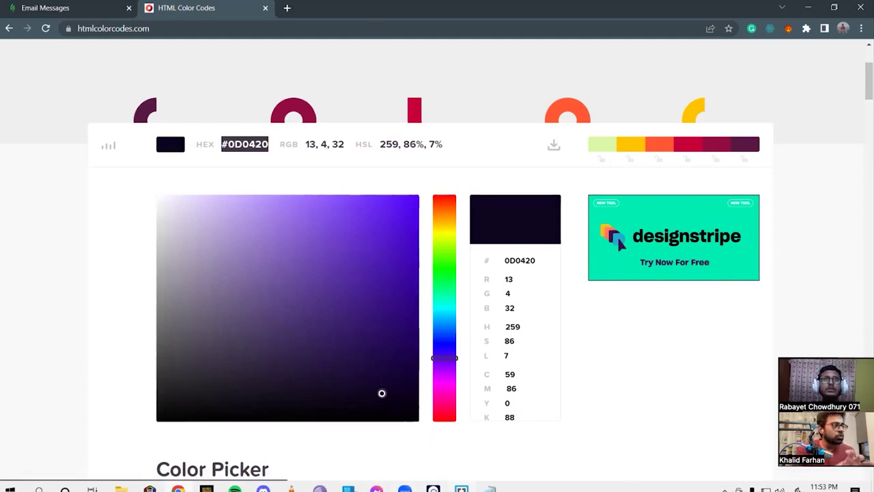
key("alt+Tab")
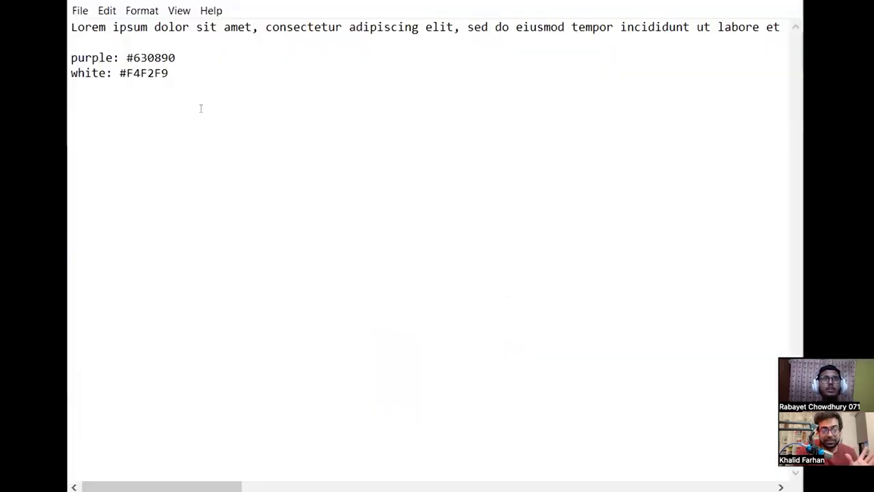
Add a 'black: #0D0420' line to the notes, then minimize Notepad.
key("Return")
type("black")
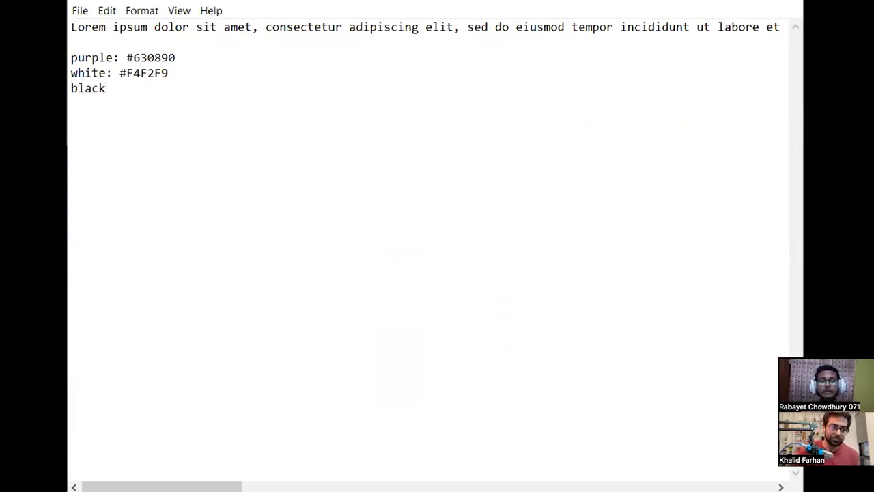
type(":")
key("ctrl+v")
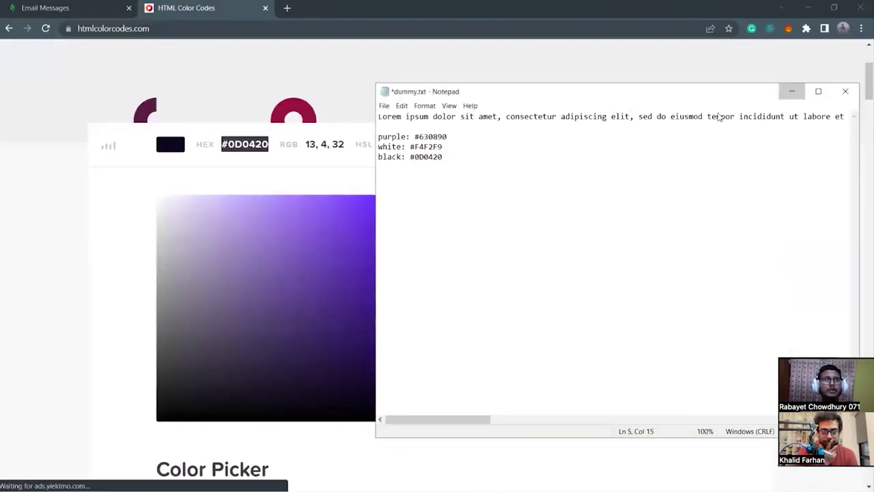
left_click(792, 89)
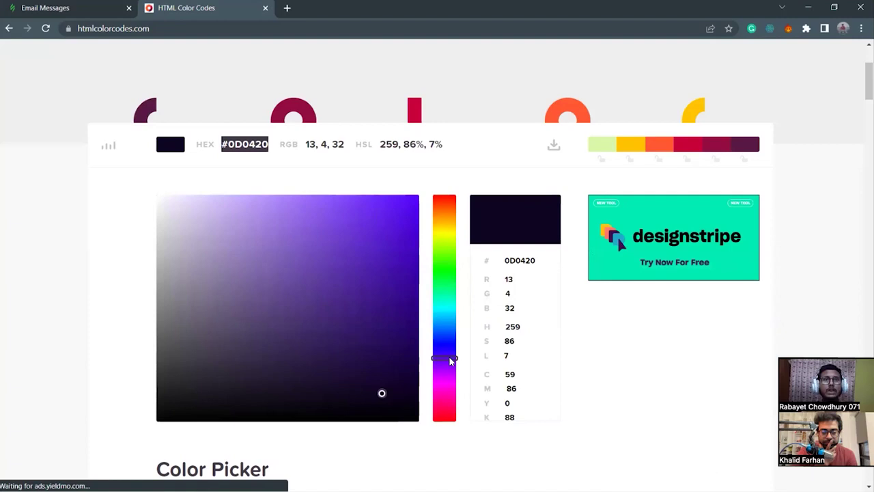
Pick the bright teal #06CDCA (RGB 6, 205, 202) and select its hex code.
left_click_drag(449, 362, 449, 311)
mouse_move(380, 394)
left_mouse_down()
mouse_move(345, 290)
mouse_move(349, 230)
mouse_move(363, 209)
mouse_move(404, 252)
mouse_move(411, 239)
left_mouse_up()
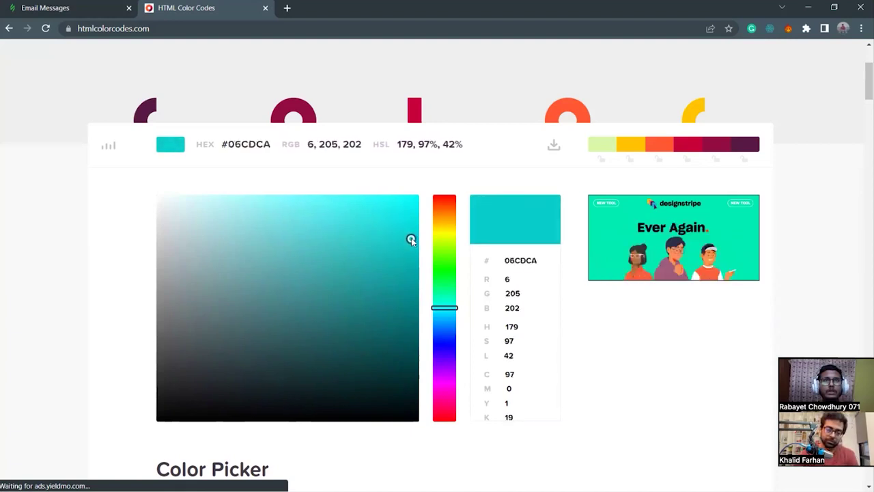
left_click_drag(223, 144, 272, 145)
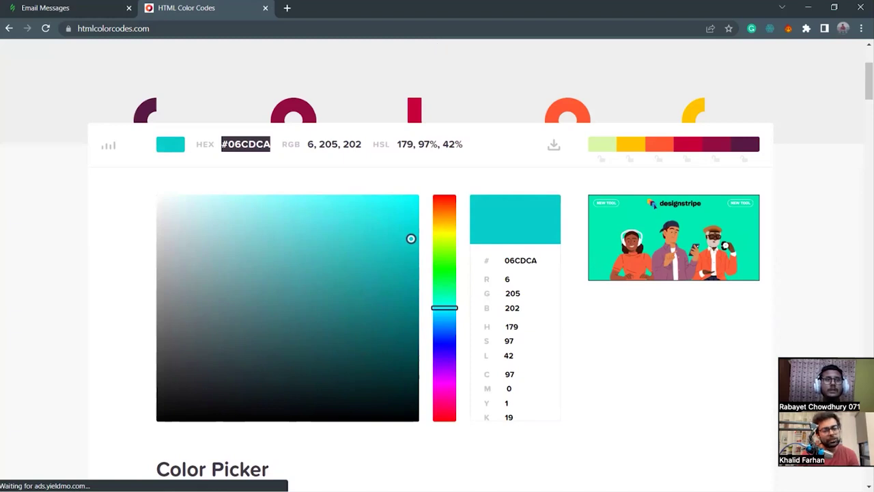
mouse_move(488, 481)
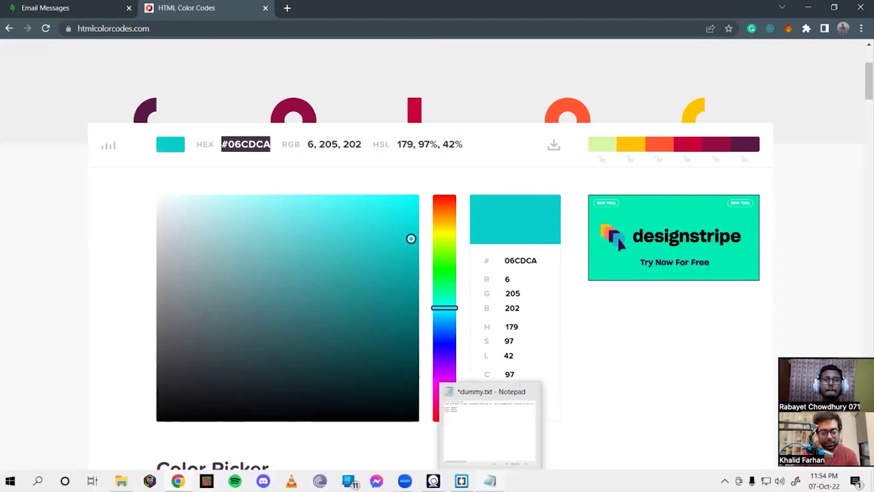
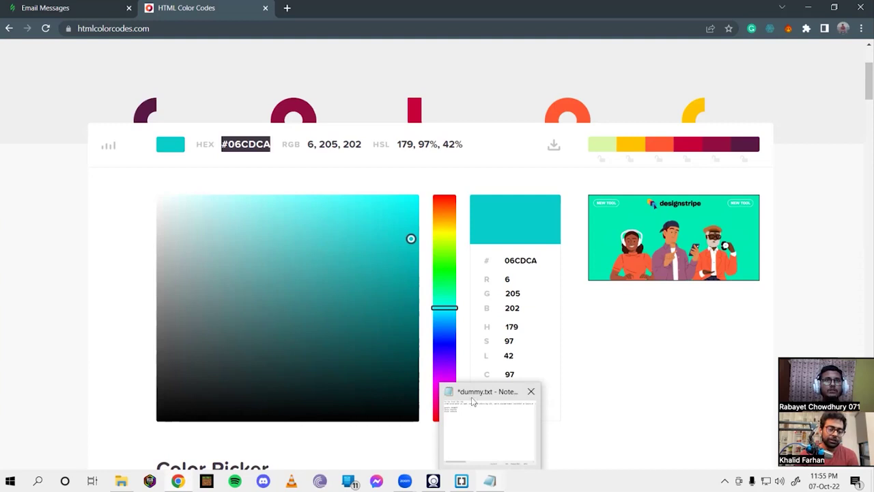
Add a new line 'sky-blue: #06CDCA' to the Notepad colour list, then minimize Notepad.
left_click(490, 480)
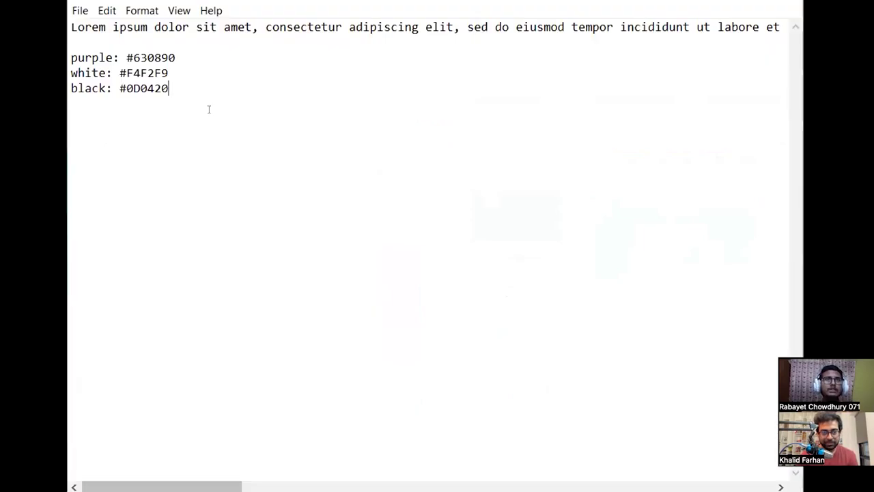
key("Return")
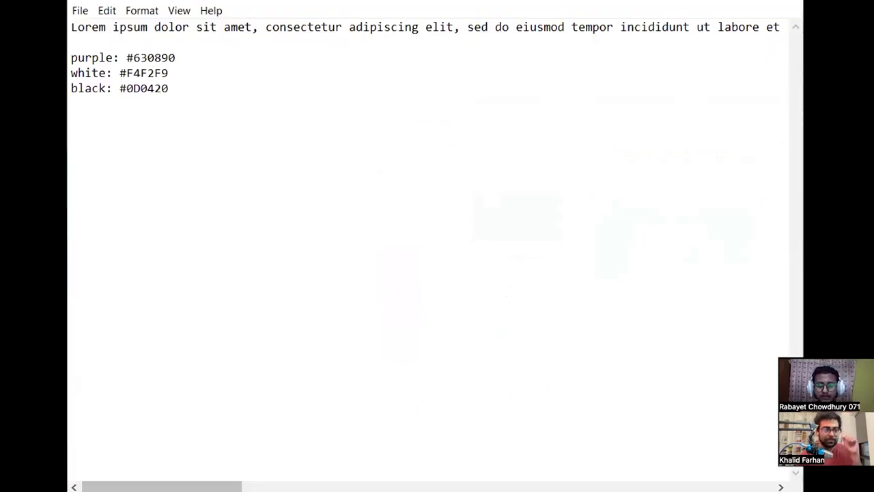
type("sky")
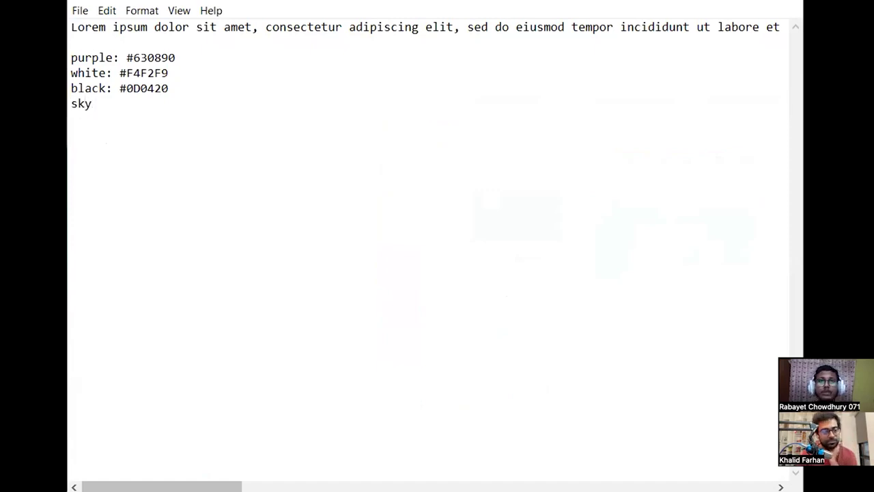
type("-blue")
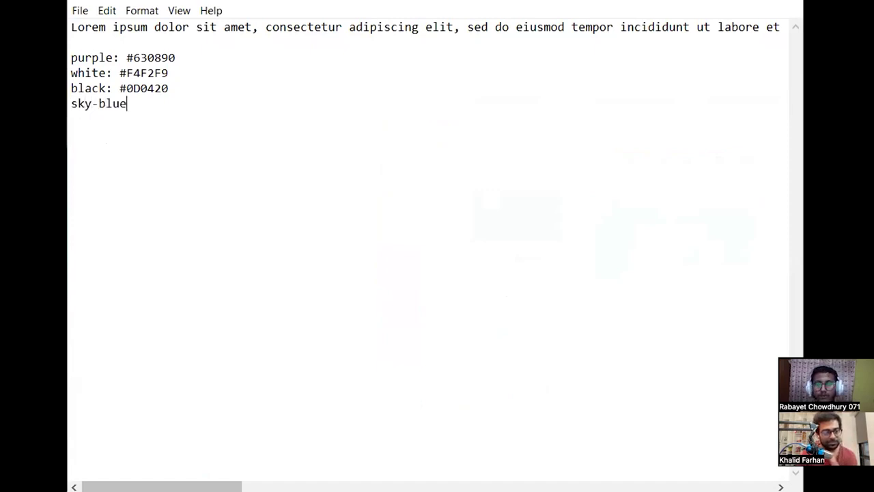
type(":")
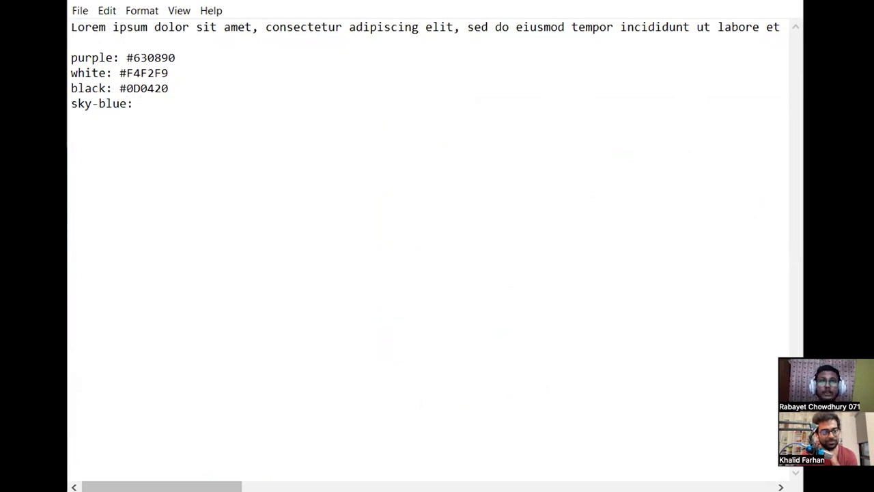
type("#06CDCA")
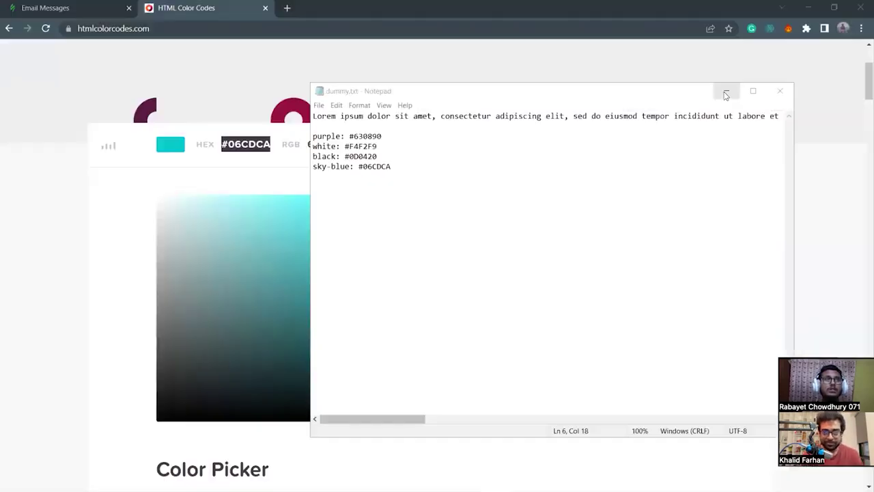
left_click(725, 91)
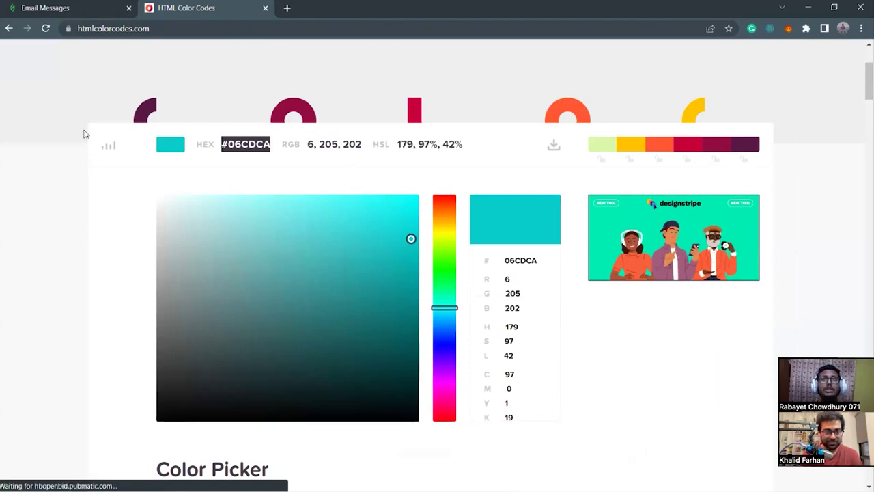
Close the HTML Color Codes page and show Stripo's Basic templates gallery.
left_click(38, 5)
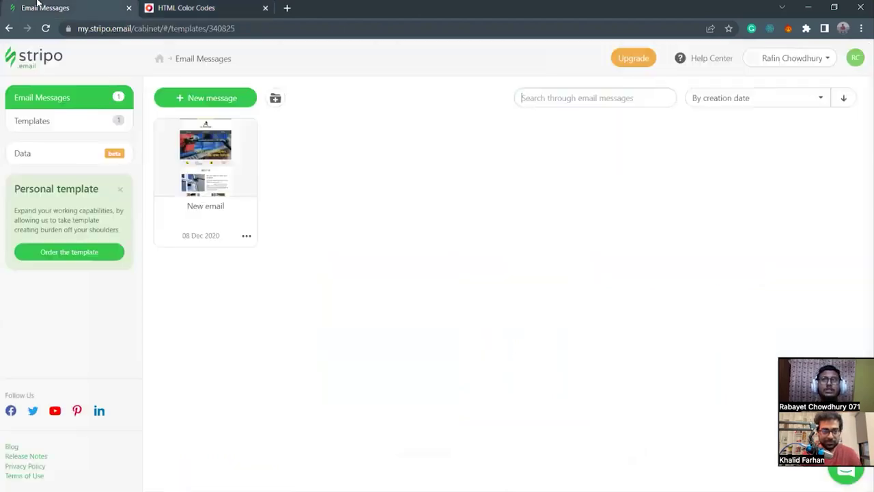
left_click(266, 7)
left_click(43, 122)
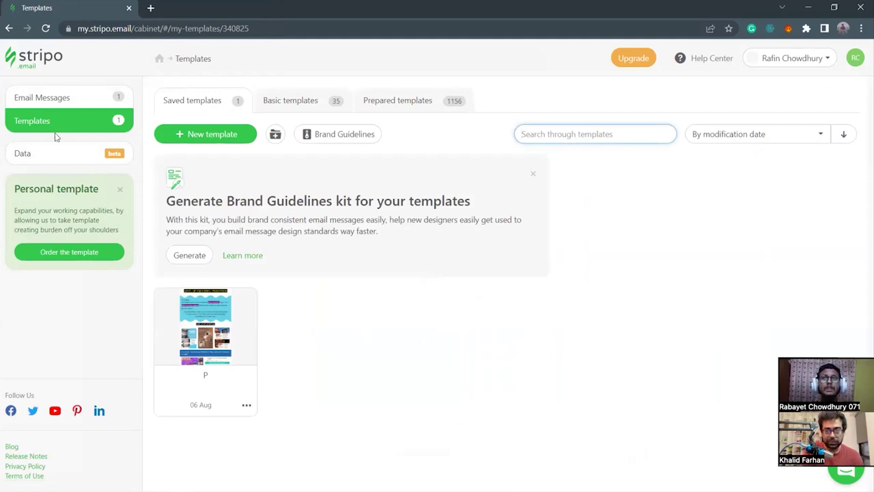
left_click(52, 96)
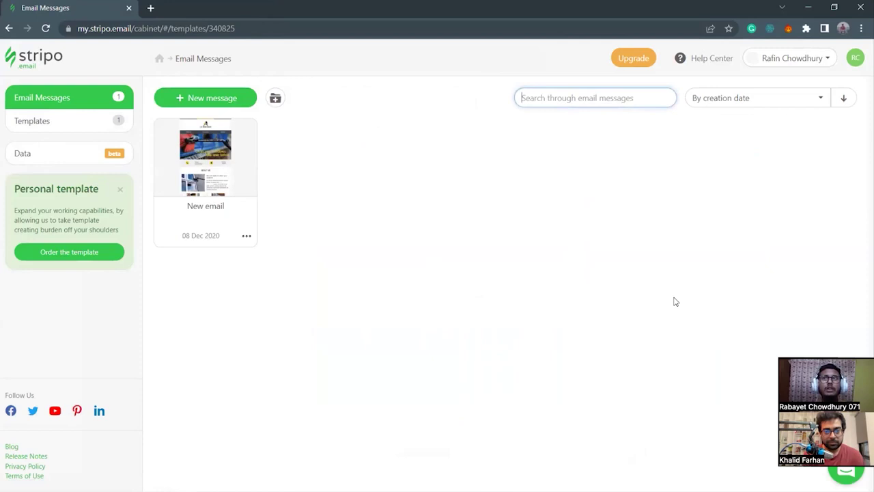
left_click(32, 120)
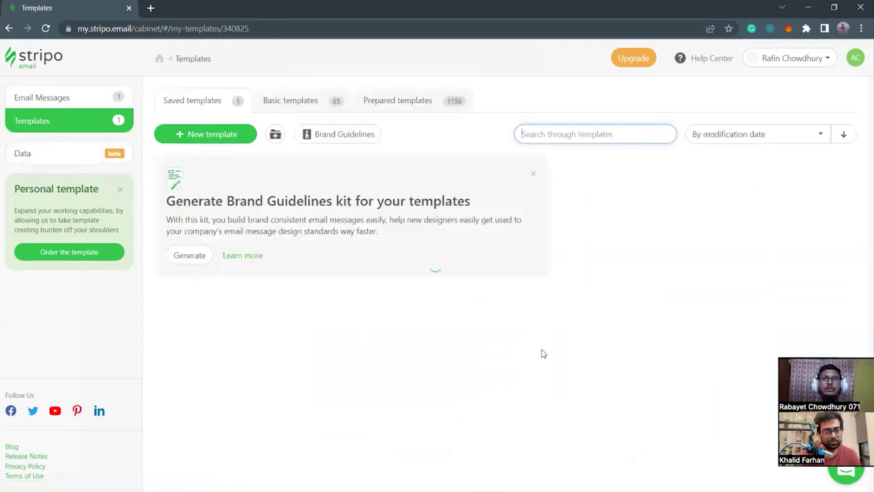
left_click(42, 94)
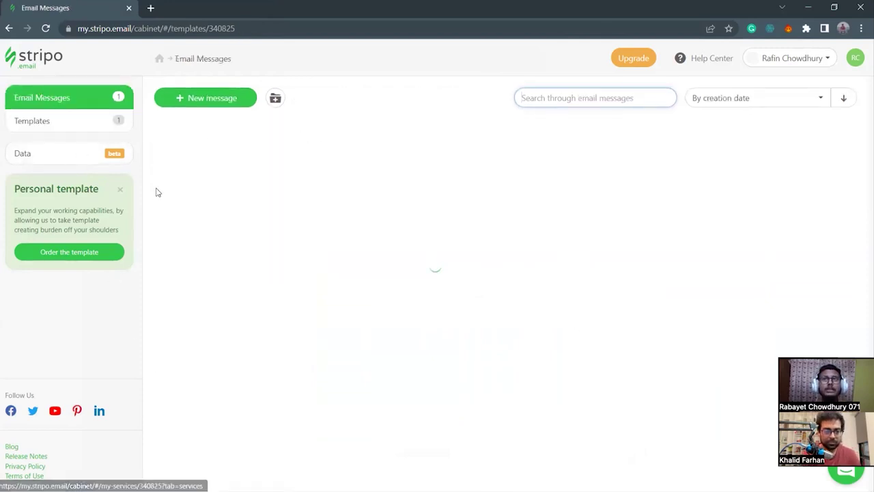
left_click(62, 131)
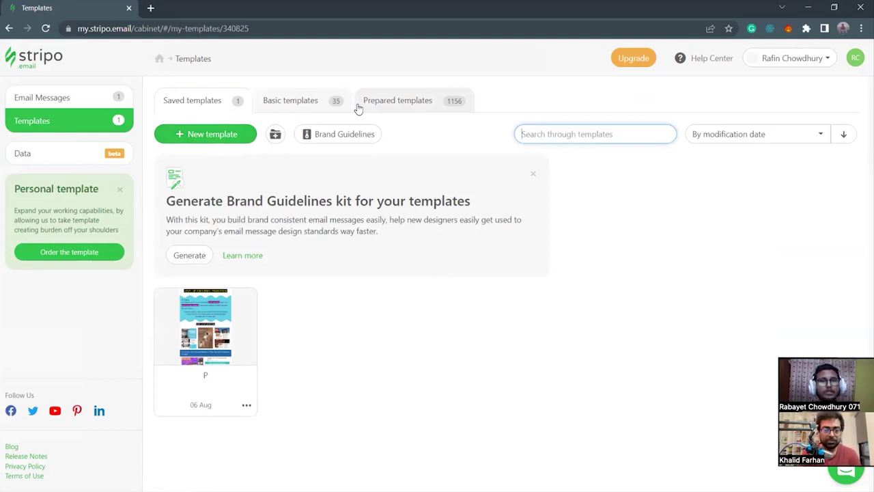
left_click(338, 103)
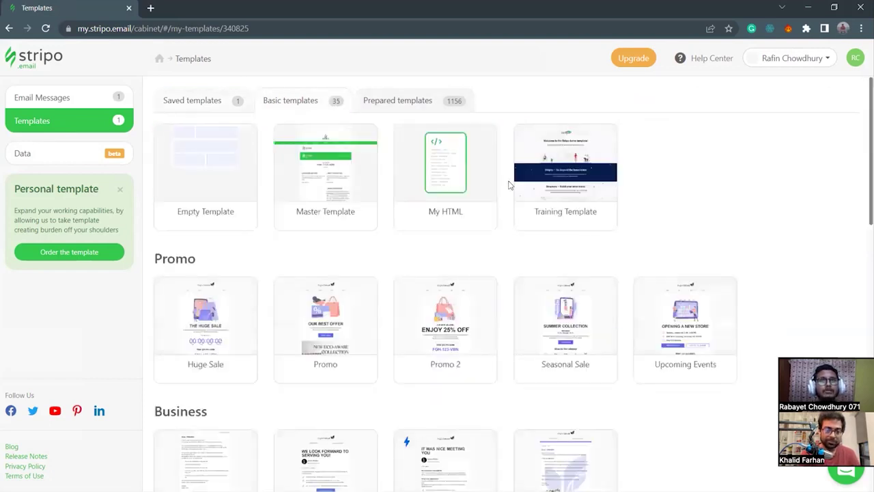
Browse the Basic templates gallery, then return to the Saved templates tab.
scroll(519, 311, "down", 1)
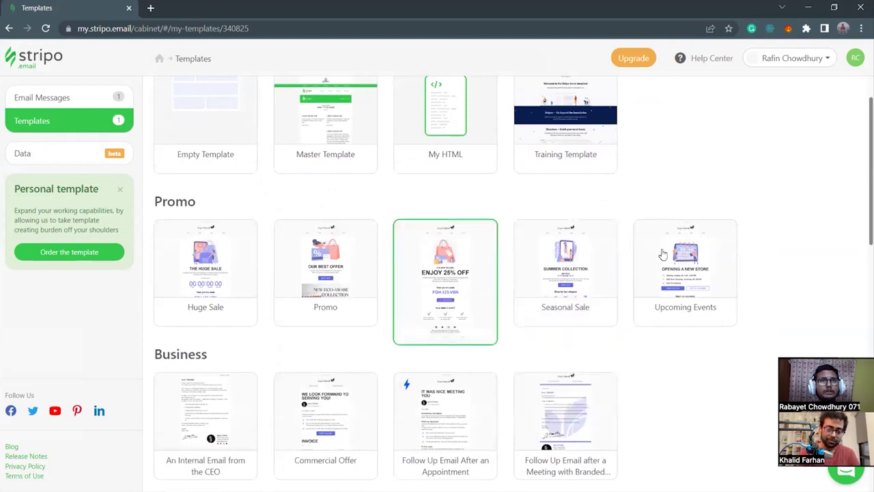
scroll(267, 316, "down", 2)
scroll(294, 315, "down", 2)
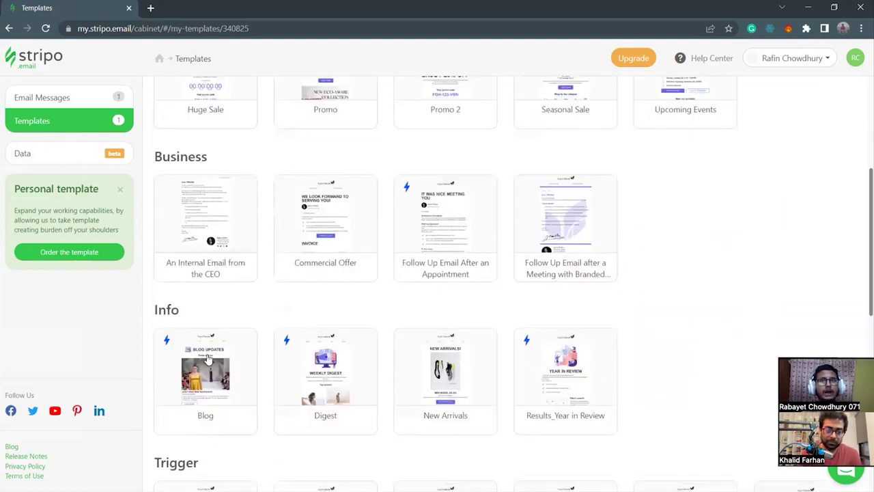
scroll(473, 335, "down", 2)
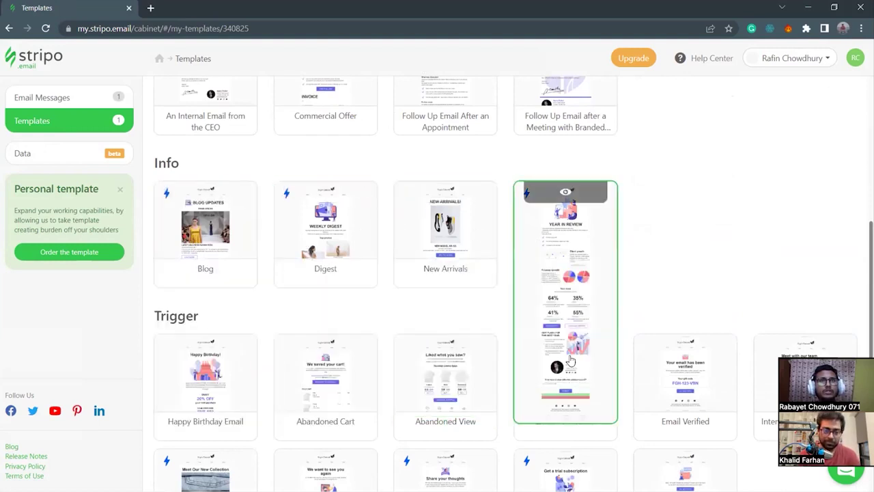
scroll(526, 237, "down", 2)
scroll(426, 371, "down", 1)
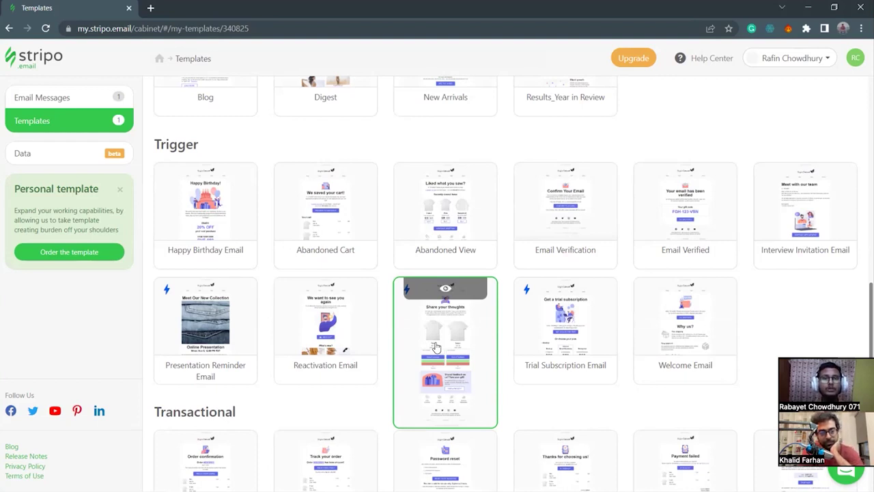
scroll(198, 136, "up", 4)
scroll(199, 132, "up", 5)
left_click(202, 108)
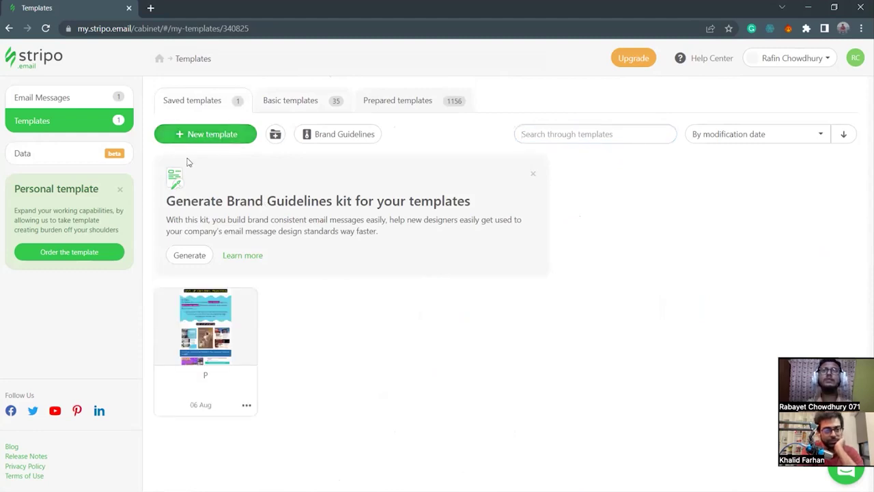
Create a new blank template and rename it from 'New Template' to 'woodcutters'.
left_click(198, 139)
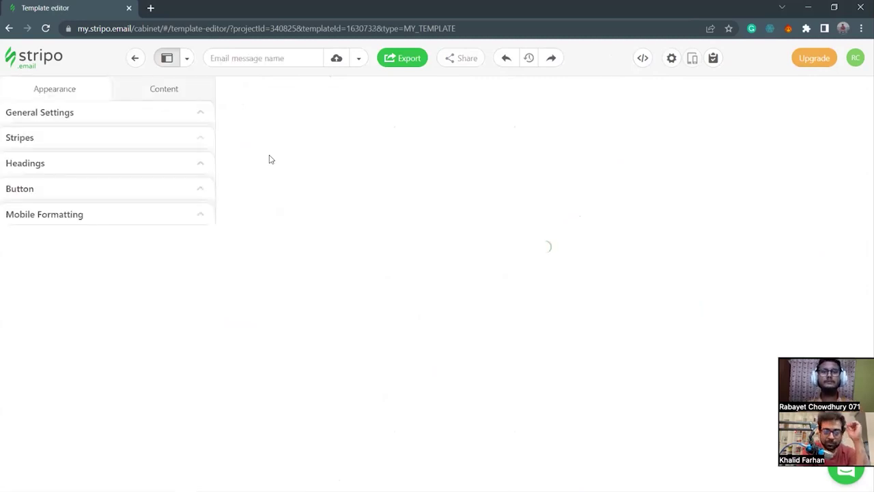
left_click(267, 58)
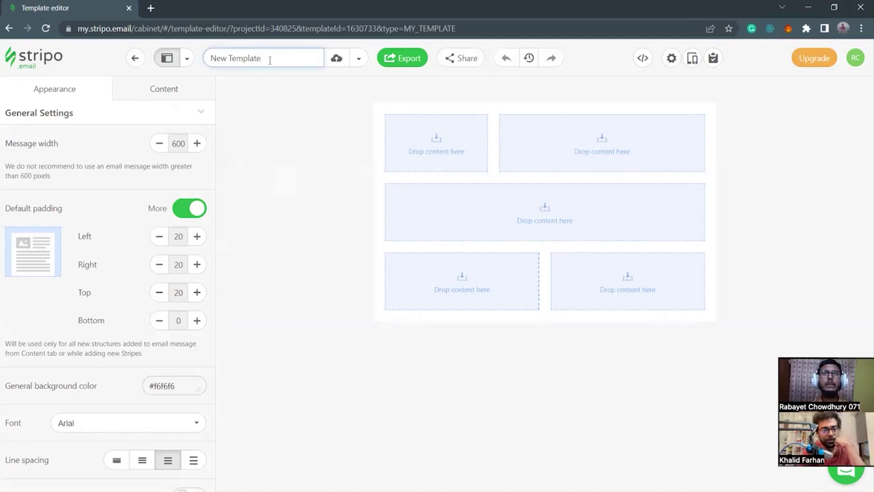
key("BackSpace")
key("BackSpace")
key("BackSpace")
key("BackSpace")
key("BackSpace")
key("BackSpace")
key("BackSpace")
key("BackSpace")
key("BackSpace")
key("BackSpace")
key("BackSpace")
key("BackSpace")
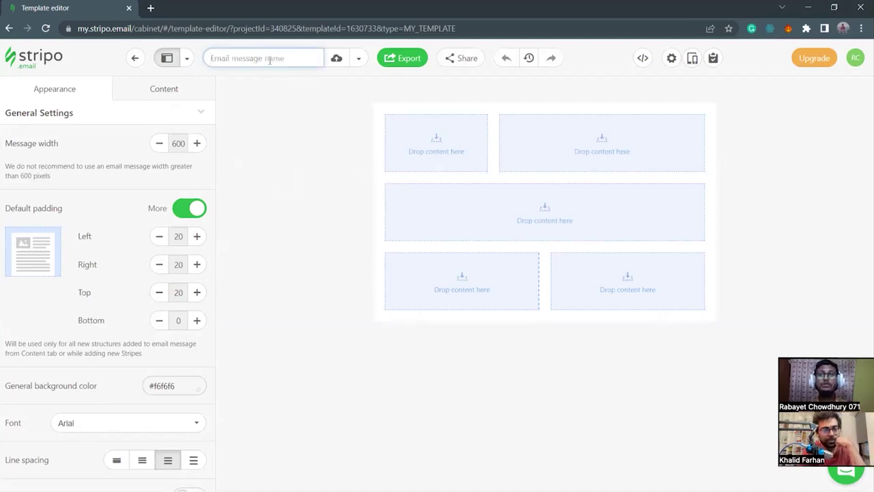
type("woodcutter")
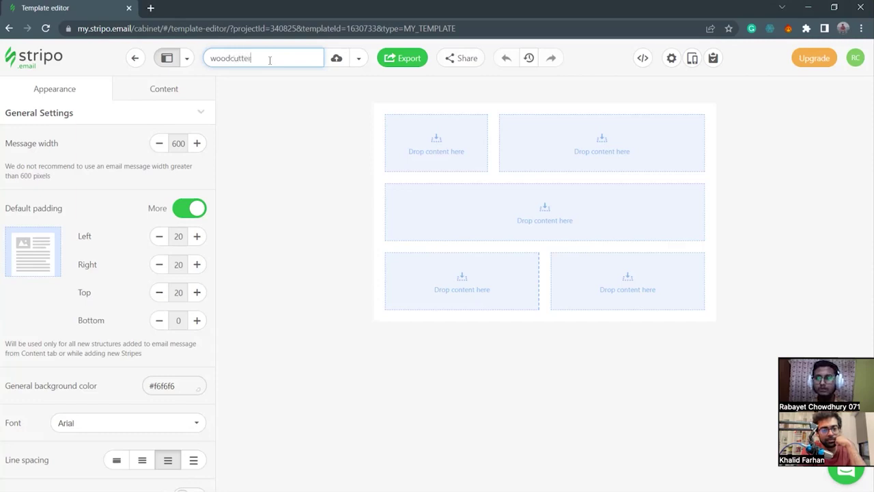
type("s")
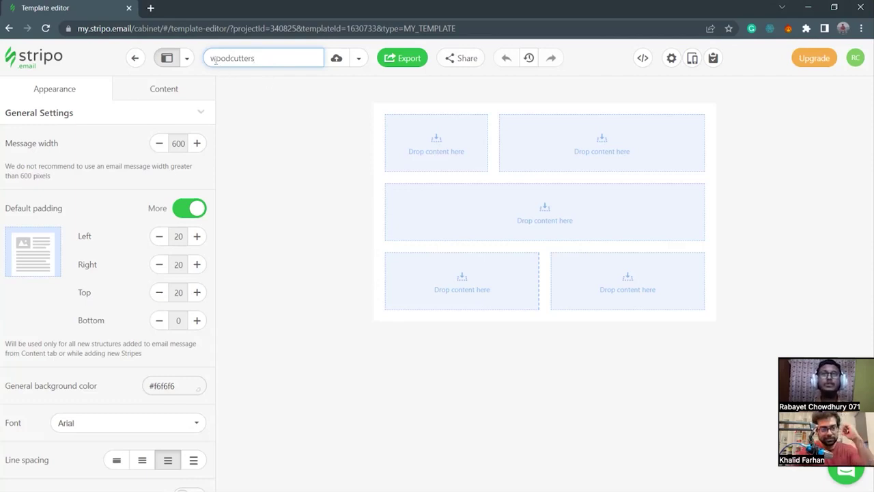
Resize the top row's columns to 342 px left and 198 px right.
left_click(94, 64)
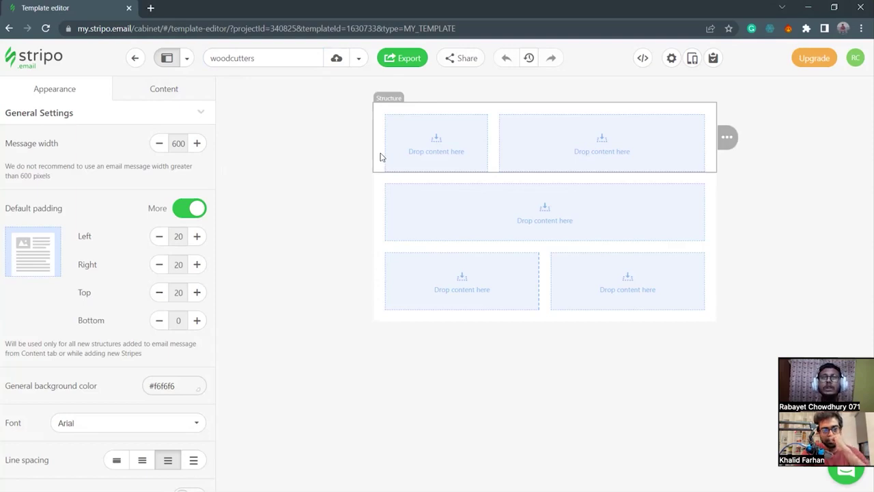
mouse_move(400, 131)
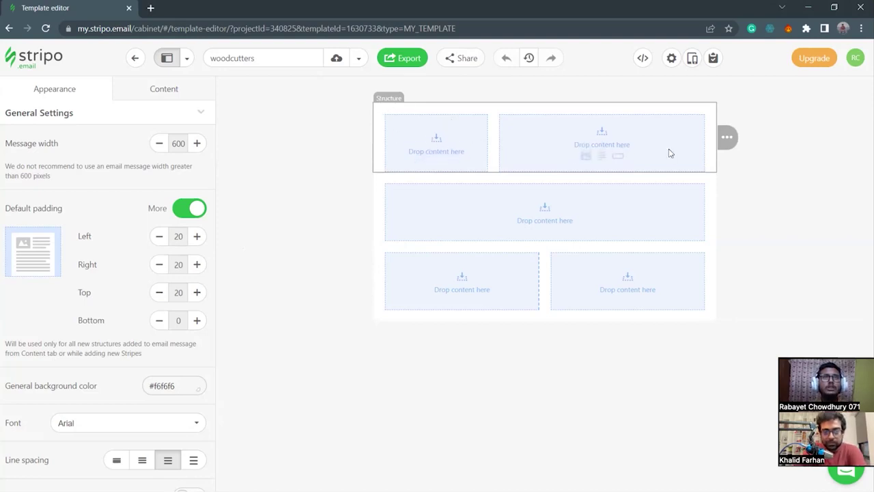
left_click(380, 120)
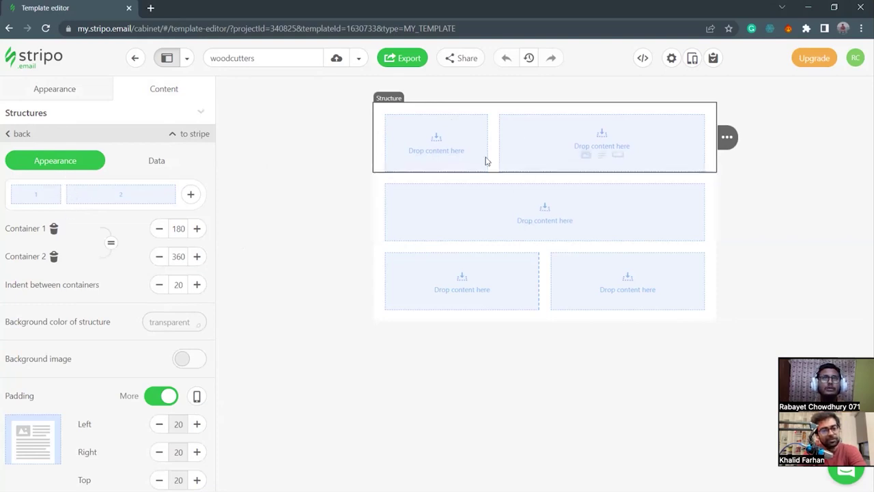
left_click_drag(64, 194, 116, 211)
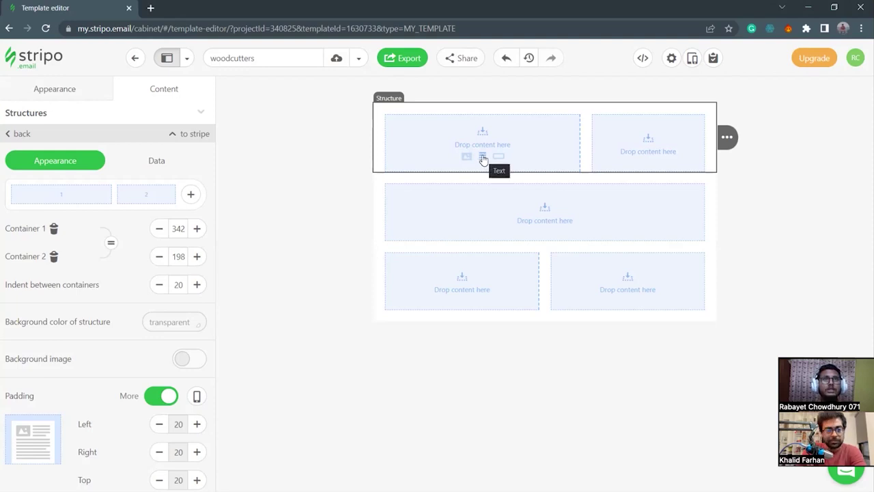
Drop a Text block into the top structure's 342-px left column.
left_click(483, 159)
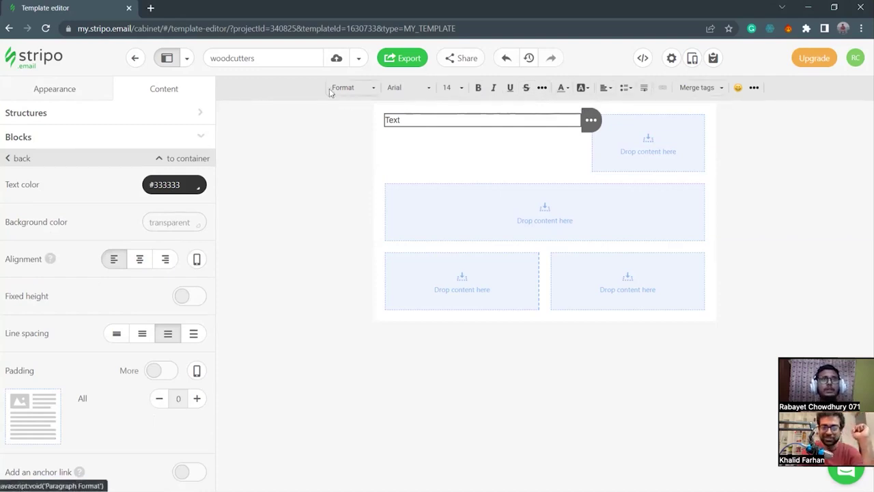
left_click(405, 144)
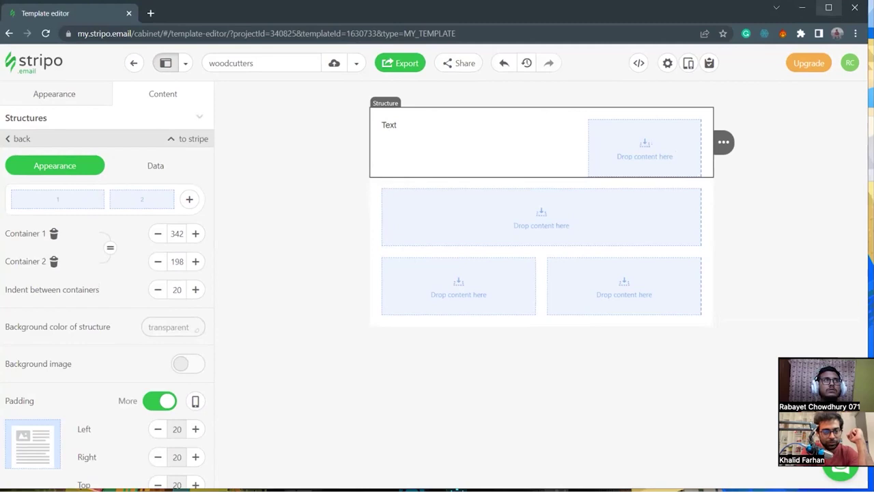
Reset the two-column structure's padding to 0 on all sides, widening the columns to 362 and 218.
left_click(301, 152)
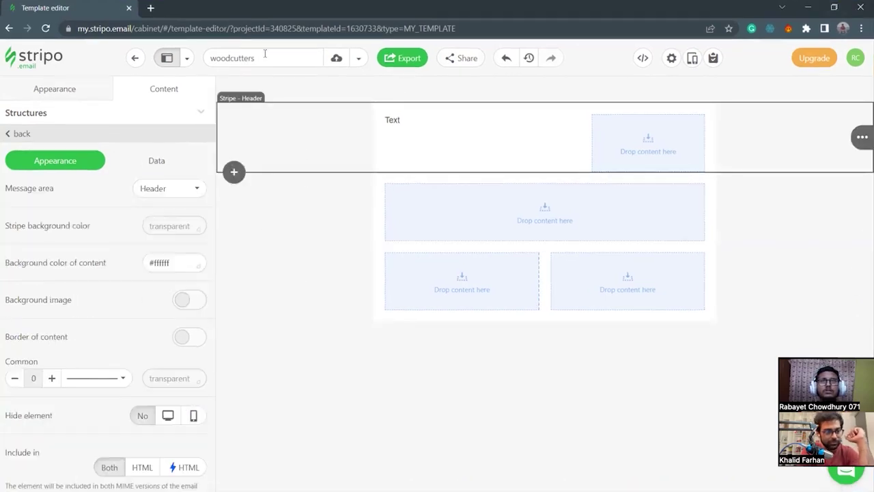
left_click(157, 163)
left_click(68, 162)
left_click(394, 150)
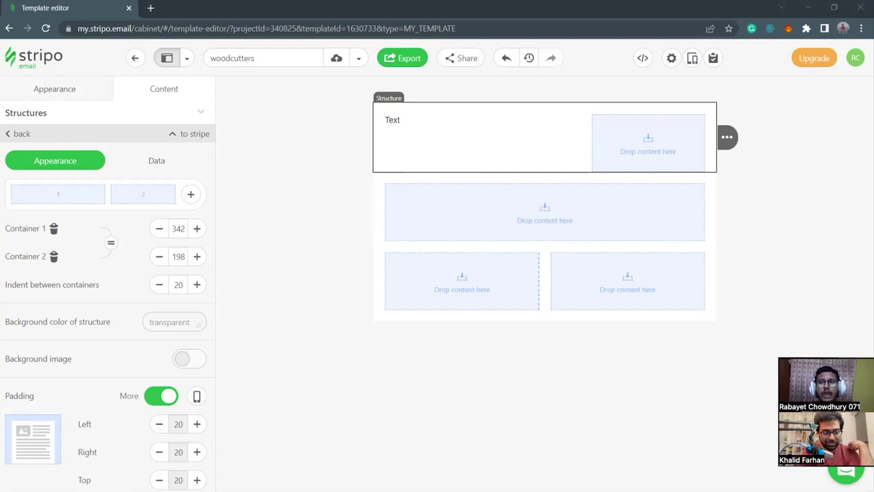
left_click(167, 396)
left_click(167, 397)
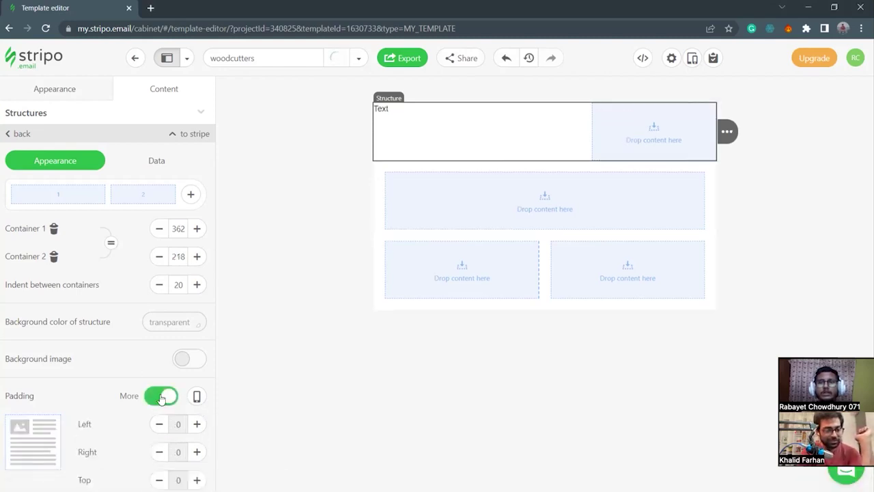
left_click(167, 397)
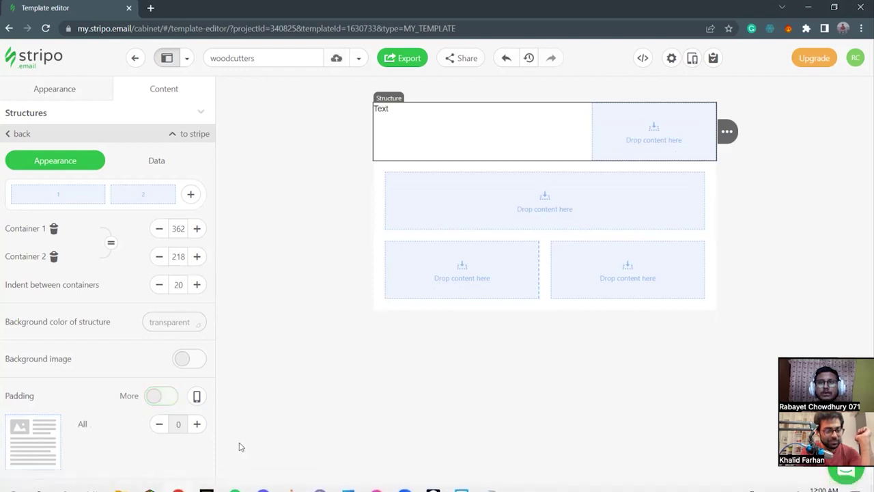
left_click(175, 398)
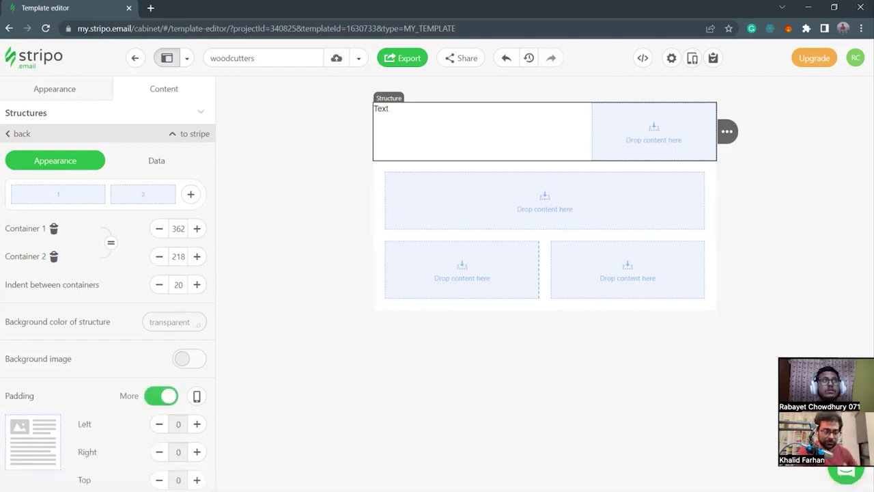
Toggle full screen with F11, then close the editor window and start a fresh Chrome window.
key("F11")
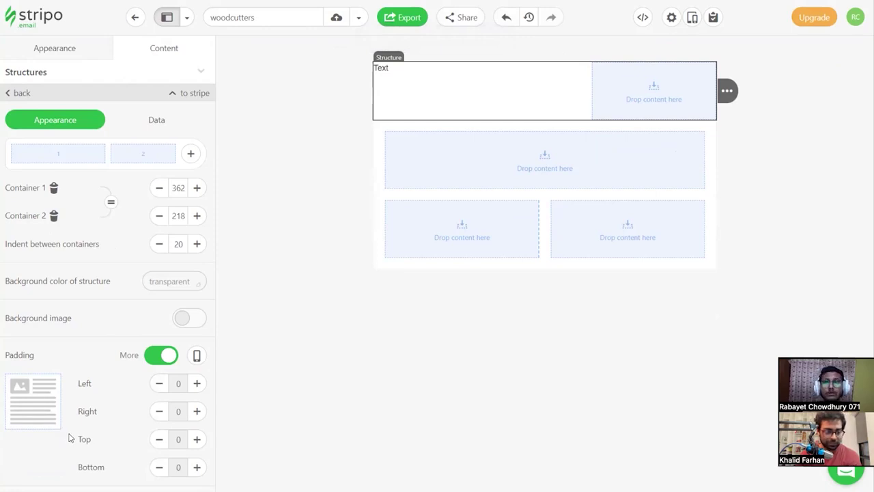
key("F11")
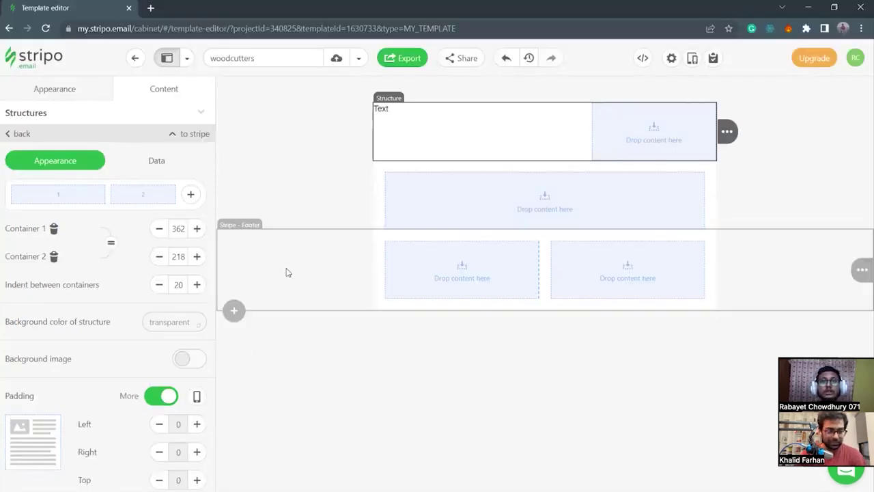
left_click(437, 112)
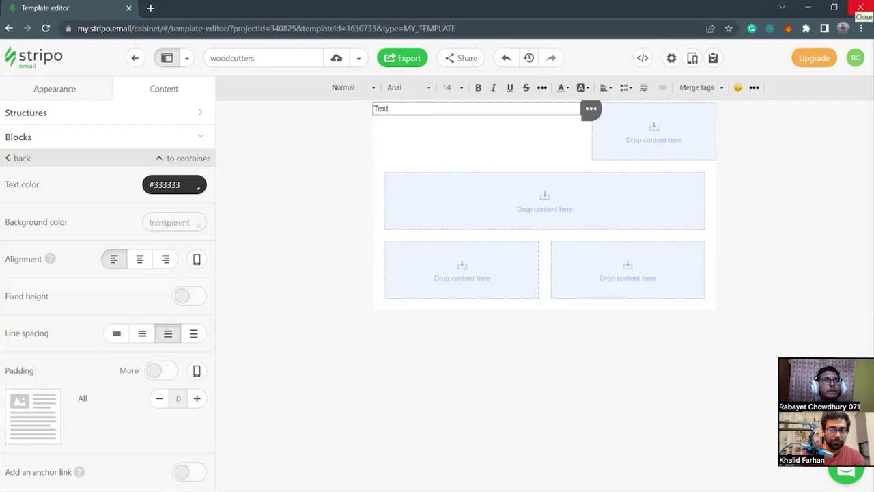
left_click(861, 9)
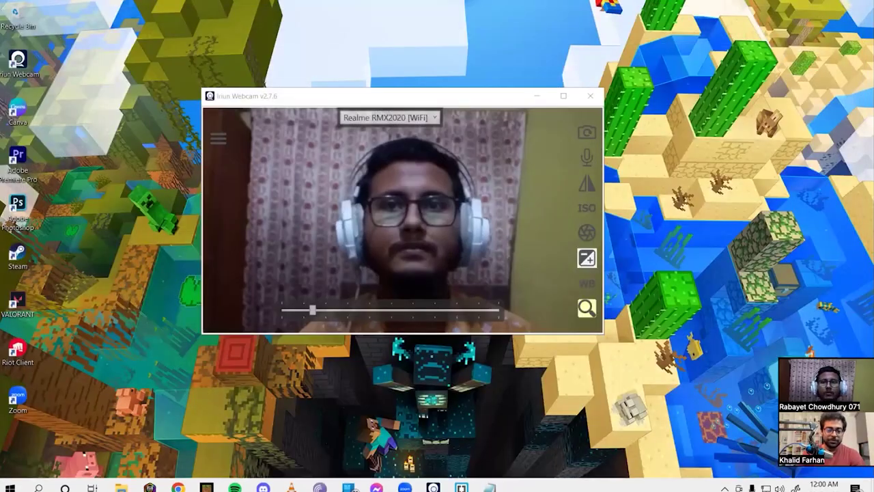
left_click(178, 488)
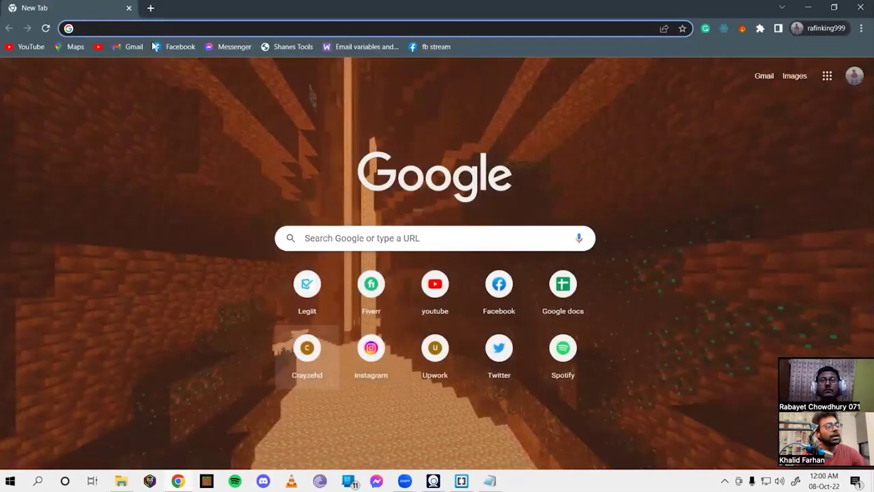
Go to my.stripo.email in the new Chrome tab.
type("my.st")
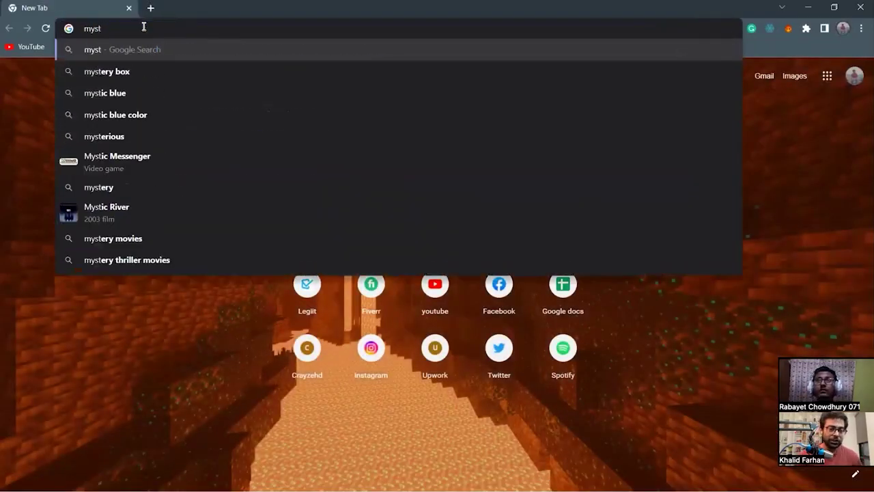
key("BackSpace")
key("BackSpace")
type(".")
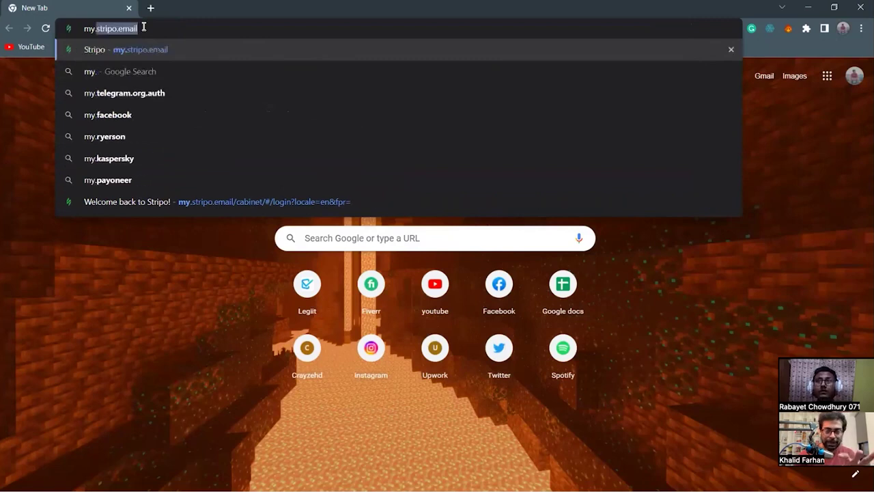
key("Return")
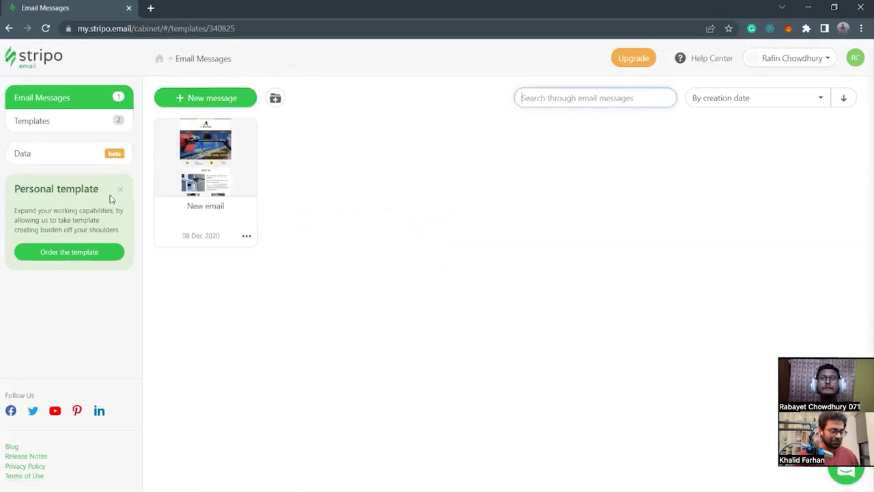
Reopen the woodcutters template from Stripo's Saved templates list.
left_click(51, 121)
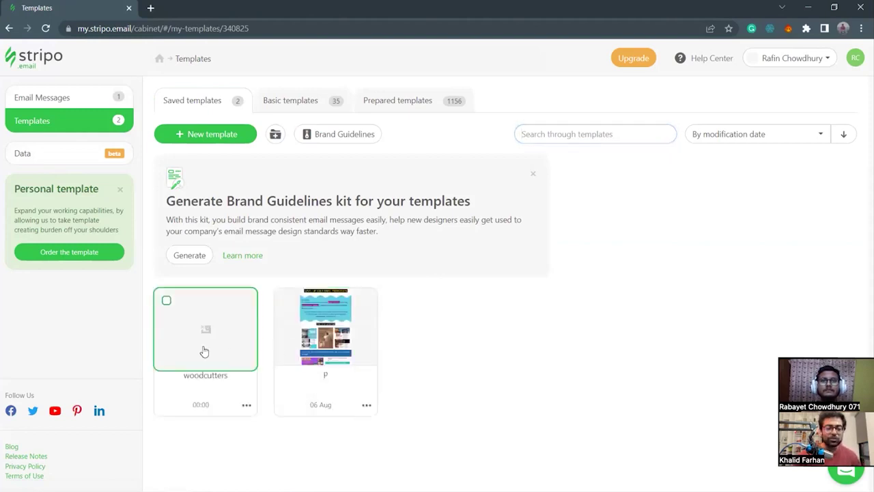
left_click(203, 350)
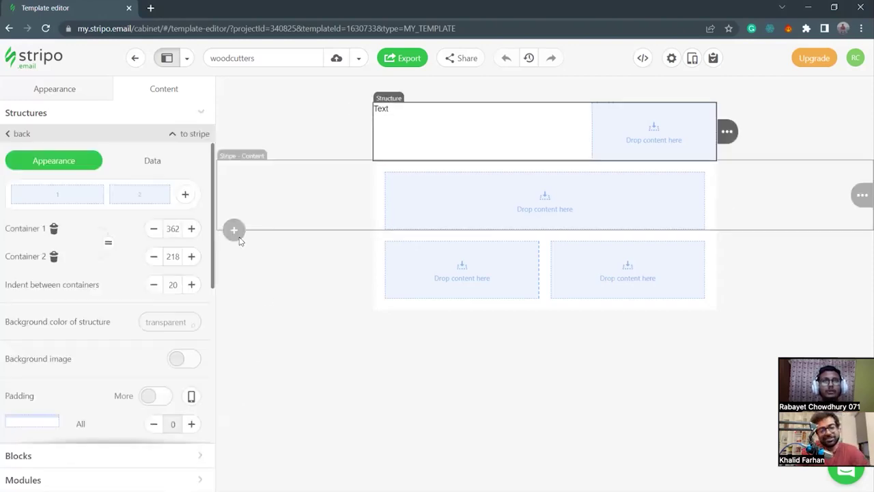
Replace the header text block's placeholder 'Text' with 'WOODCUTTERS'.
left_click_drag(212, 277, 230, 201)
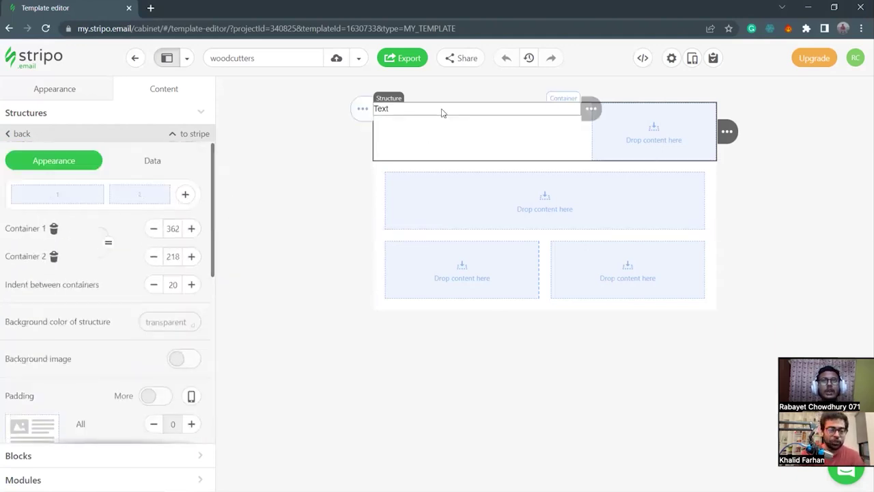
left_click(442, 110)
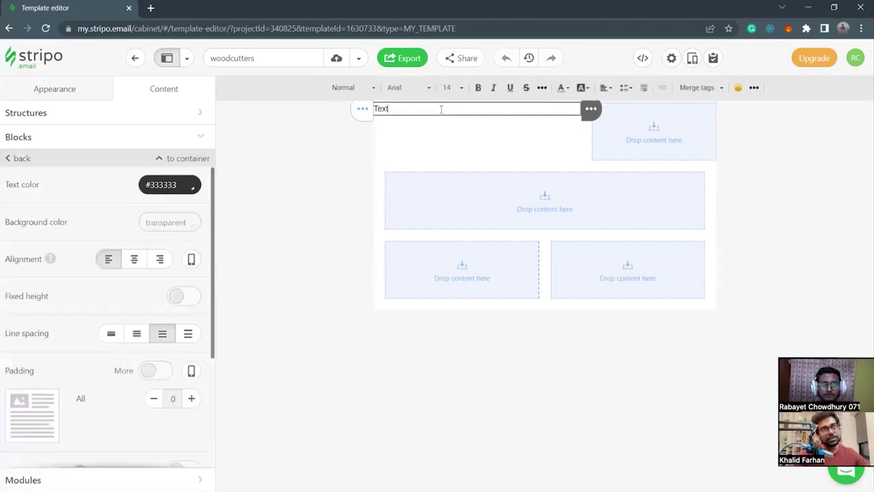
key("BackSpace")
key("BackSpace")
key("BackSpace")
key("BackSpace")
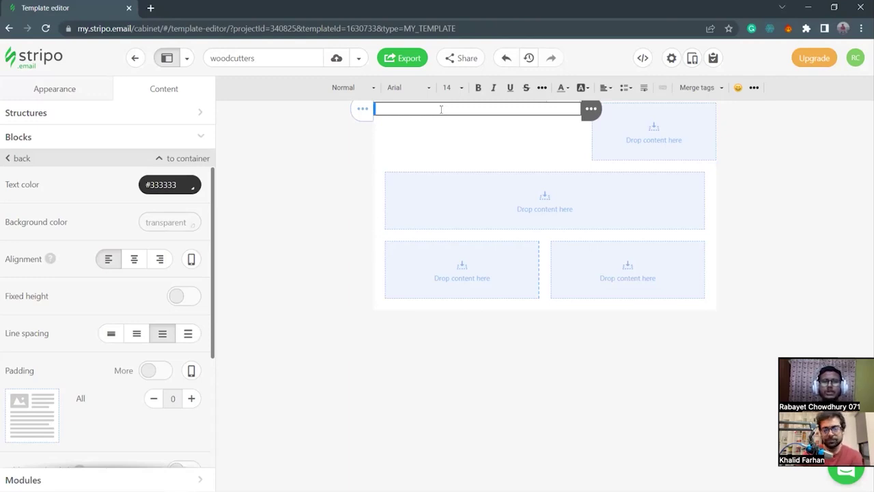
type("W")
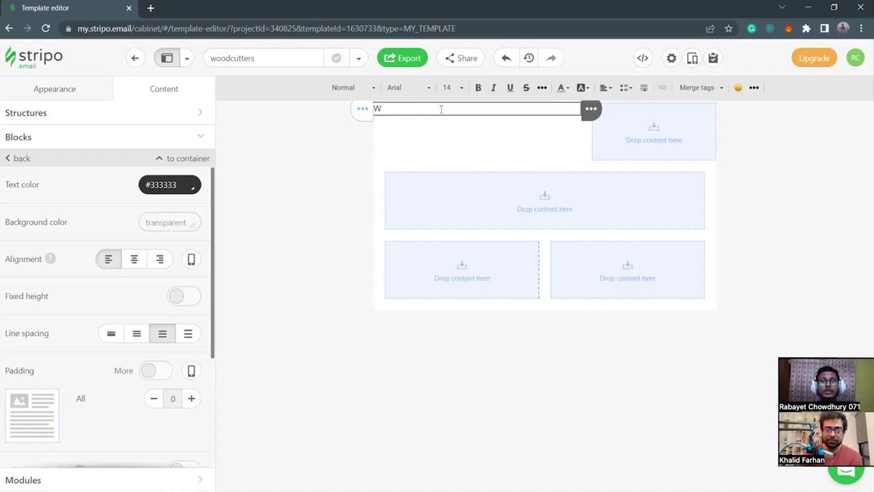
type("OODCUTTERS")
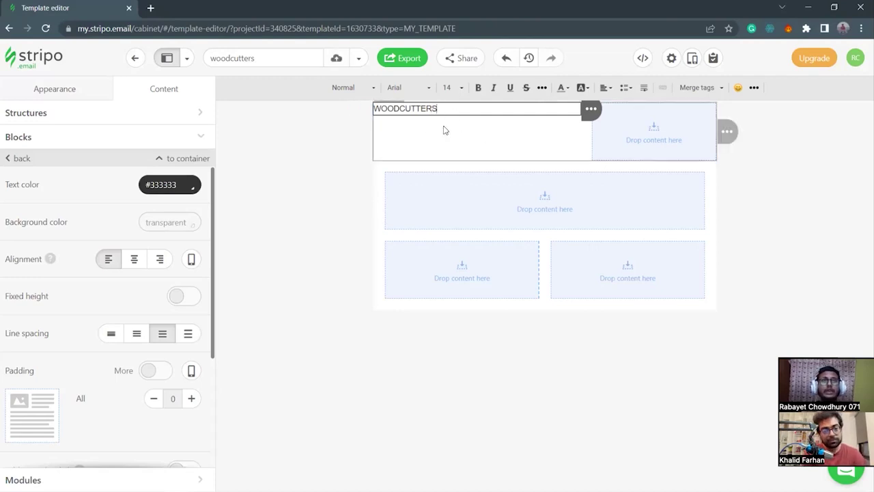
Select the header structure and switch its padding to separate per-side values.
left_click(444, 130)
scroll(128, 314, "down", 5)
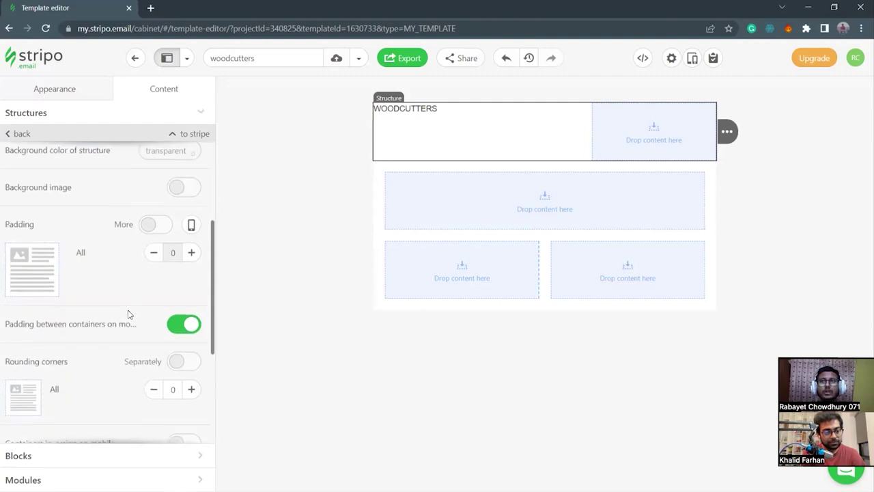
scroll(129, 314, "down", 3)
scroll(156, 203, "up", 1)
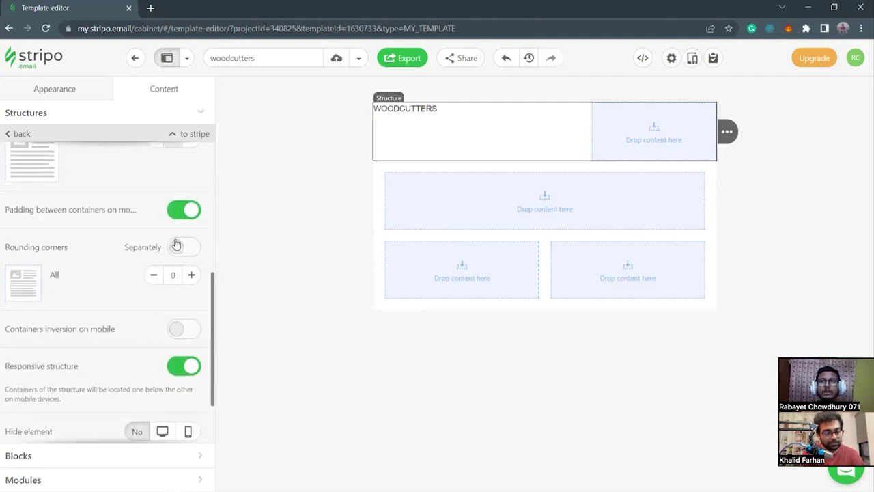
scroll(171, 290, "up", 1)
scroll(147, 281, "up", 1)
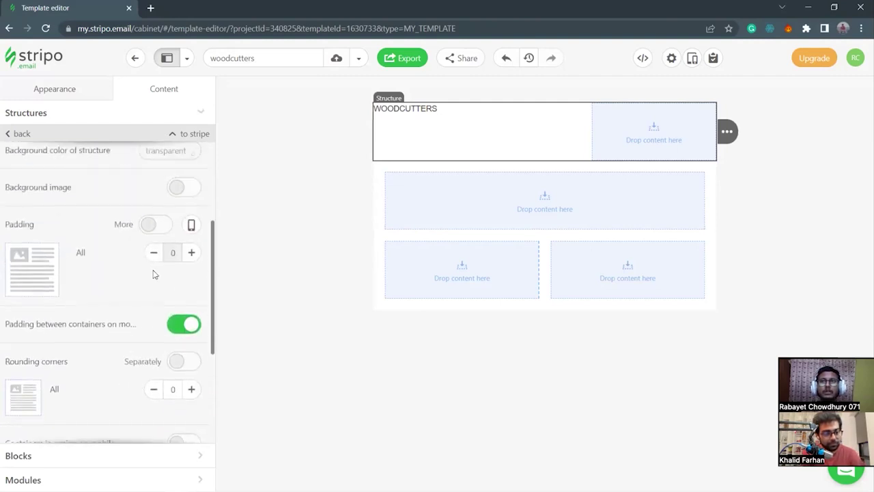
left_click(159, 226)
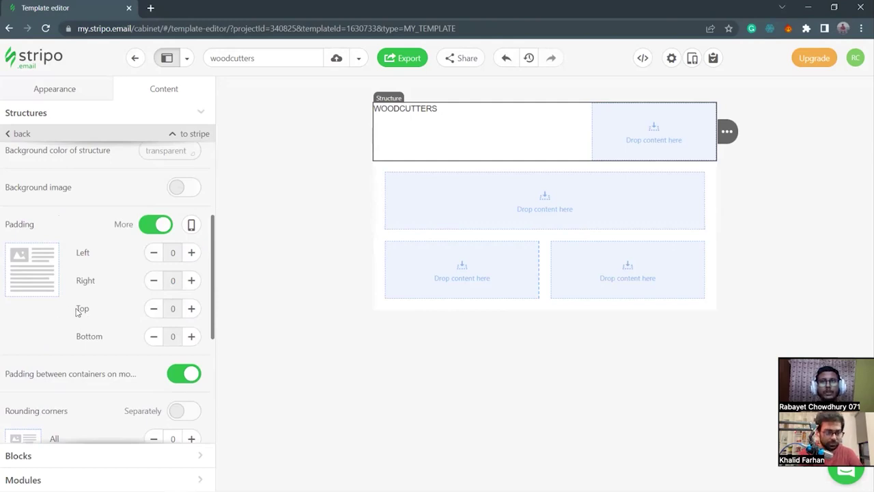
Give the WOODCUTTERS text block 40 px top padding and show its mobile padding settings.
left_click(444, 109)
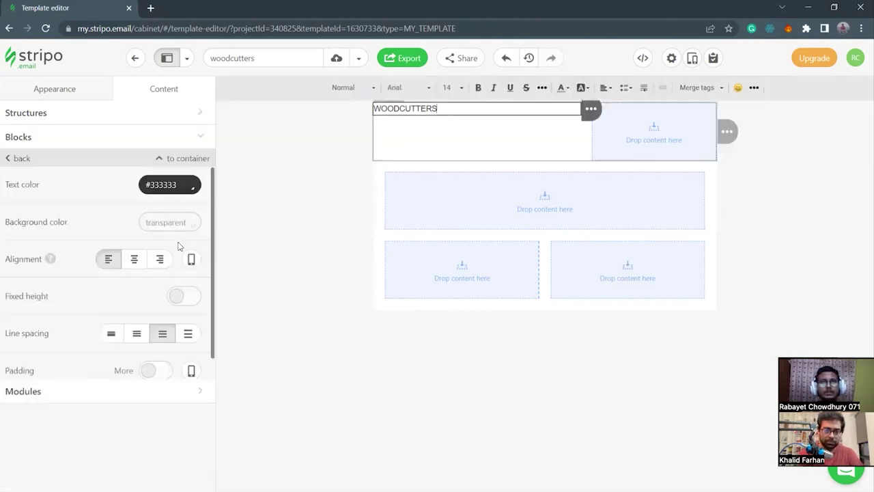
scroll(109, 314, "down", 3)
scroll(140, 290, "up", 1)
left_click(164, 258)
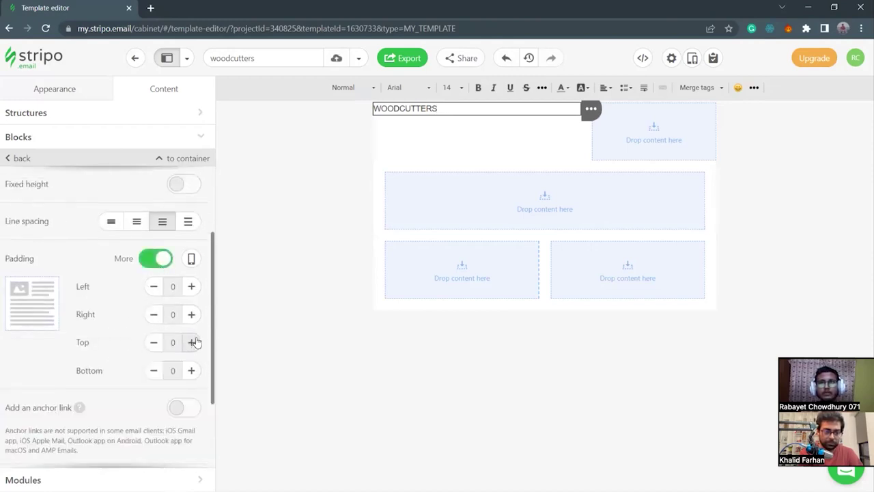
left_click(192, 342)
left_click(192, 342)
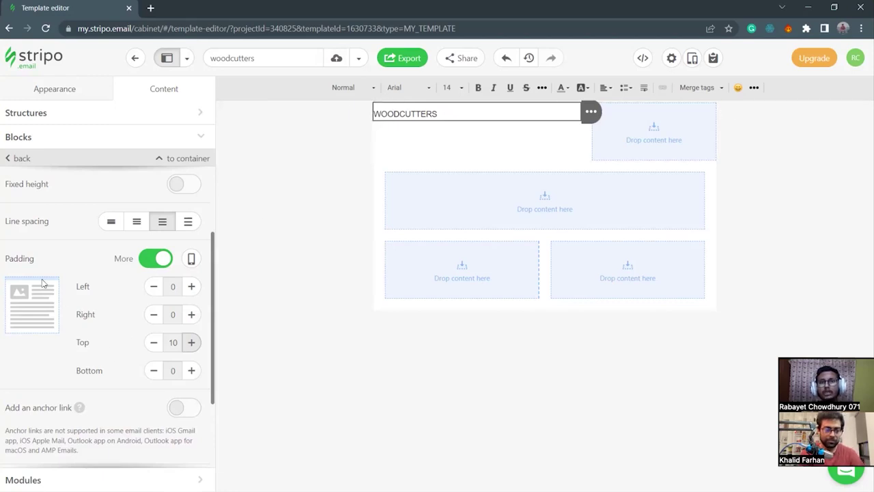
left_click(190, 343)
left_click(190, 344)
left_click(191, 344)
left_click(190, 344)
left_click(190, 344)
left_click(190, 344)
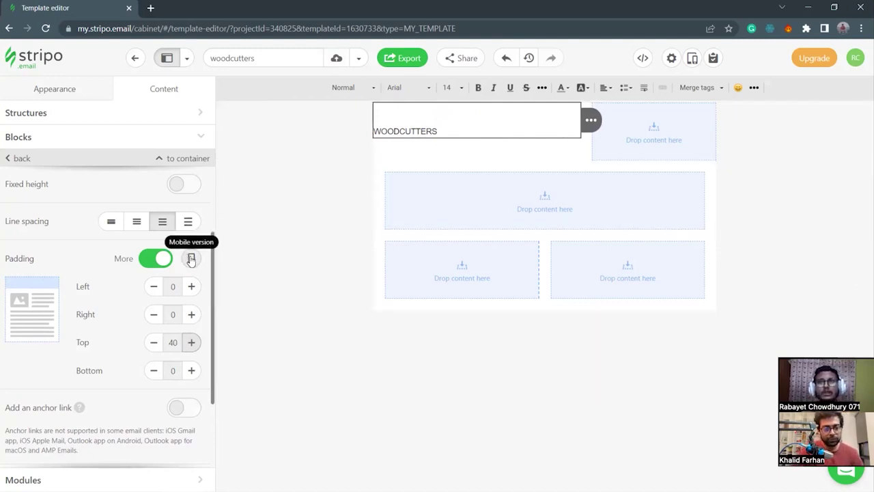
left_click(191, 259)
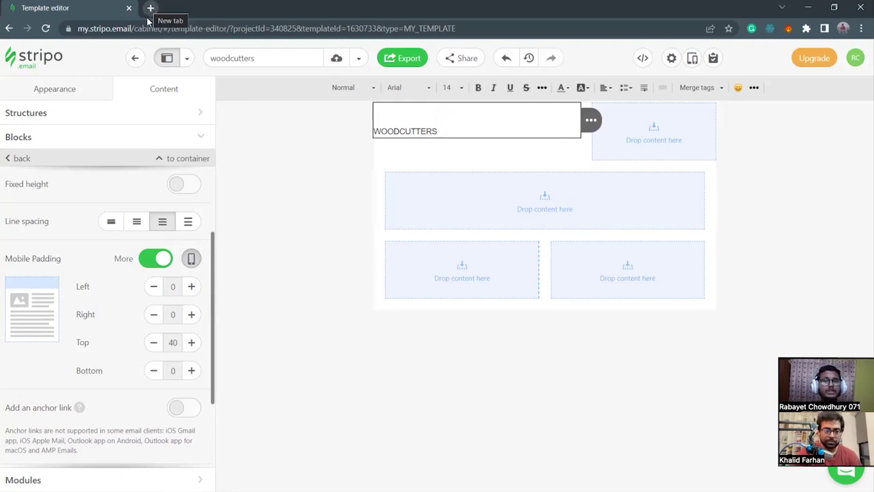
Browse Local Disk (D:) to the email-to_alex folder and open Tookone-template.html in Chrome.
mouse_move(121, 481)
left_click(188, 419)
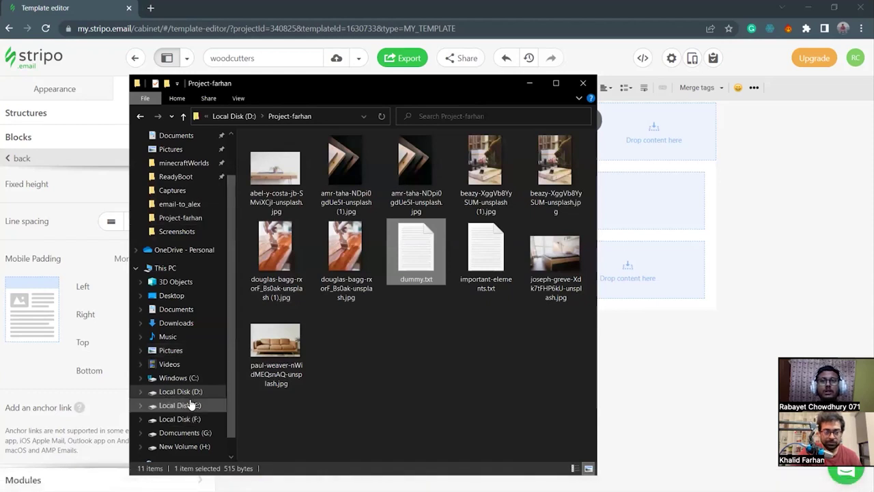
left_click(179, 405)
left_click(196, 393)
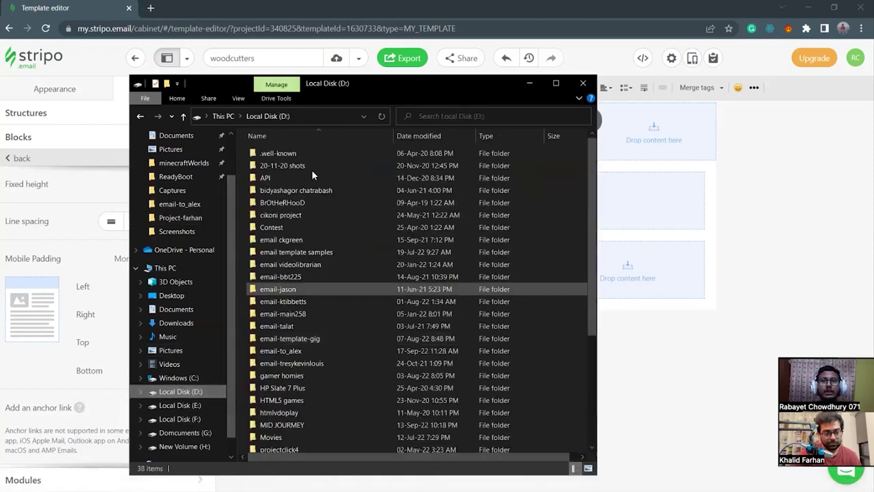
double_click(297, 252)
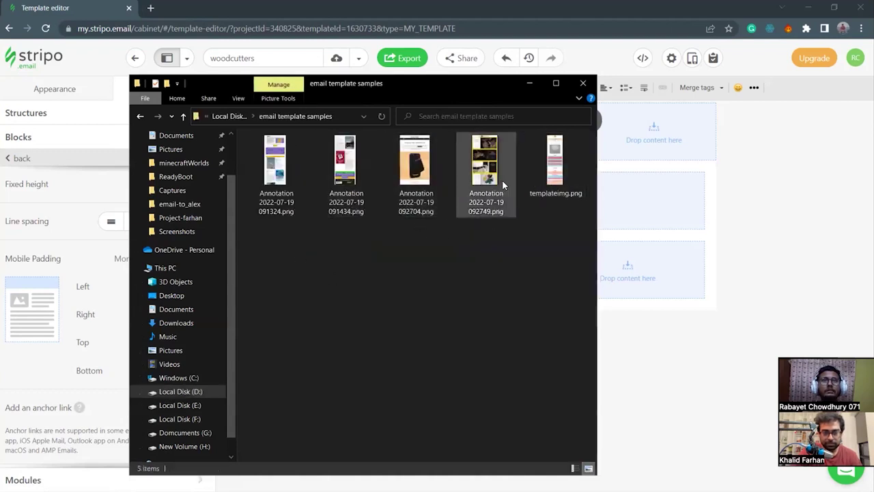
left_click(184, 115)
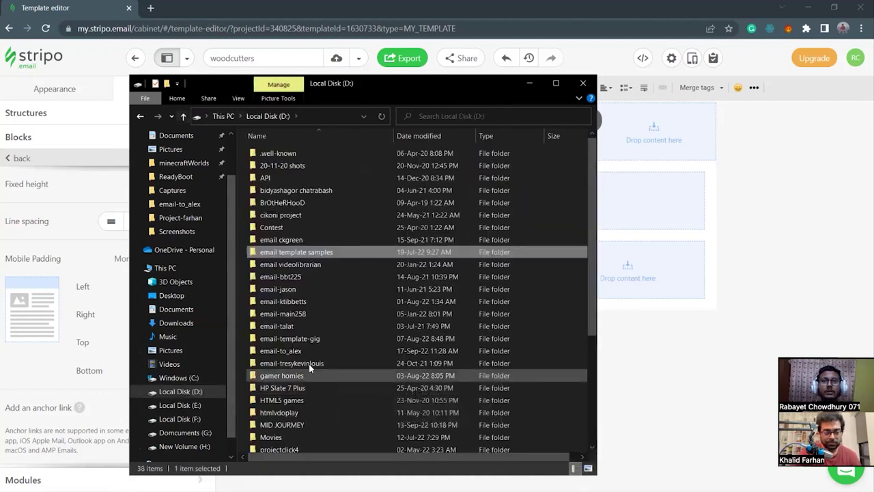
left_click(292, 351)
double_click(292, 350)
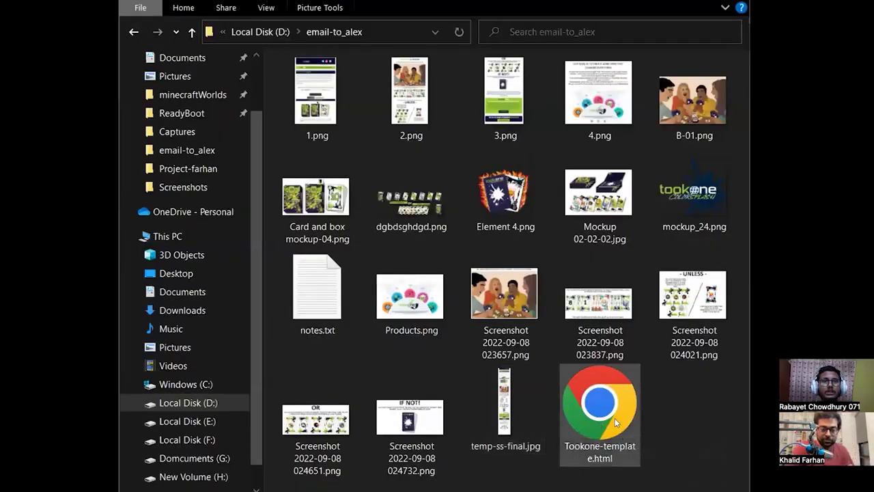
left_click(578, 411)
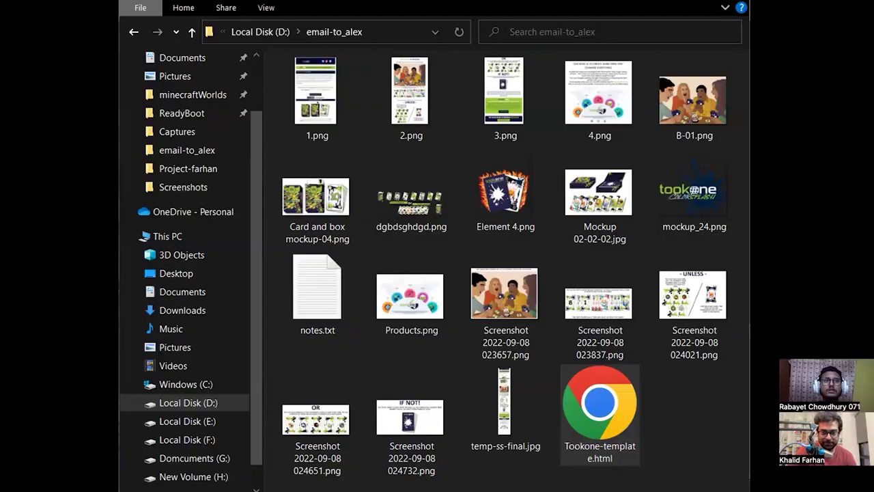
key("Return")
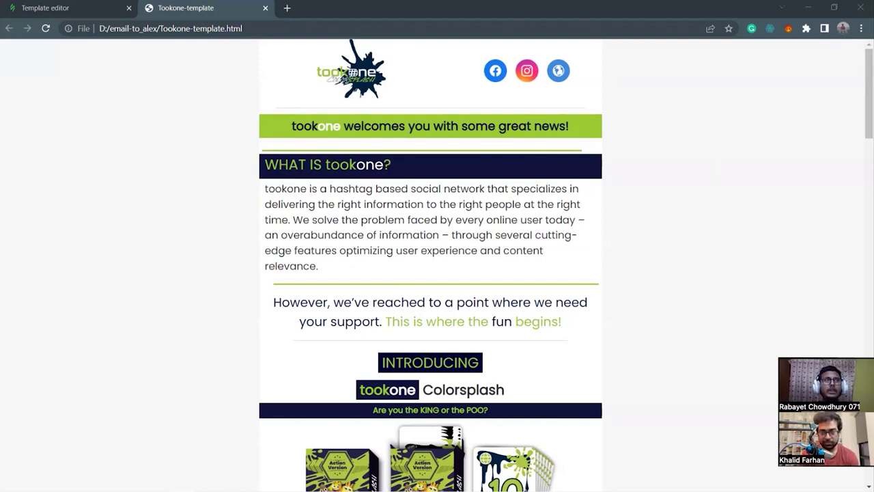
Resize Chrome beside File Explorer and scroll through the Tookone reference email.
double_click(721, 7)
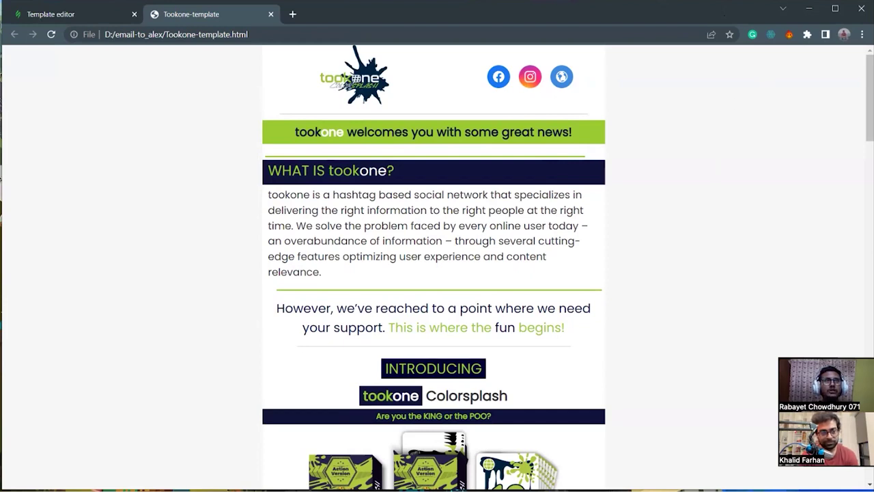
key("super+Right")
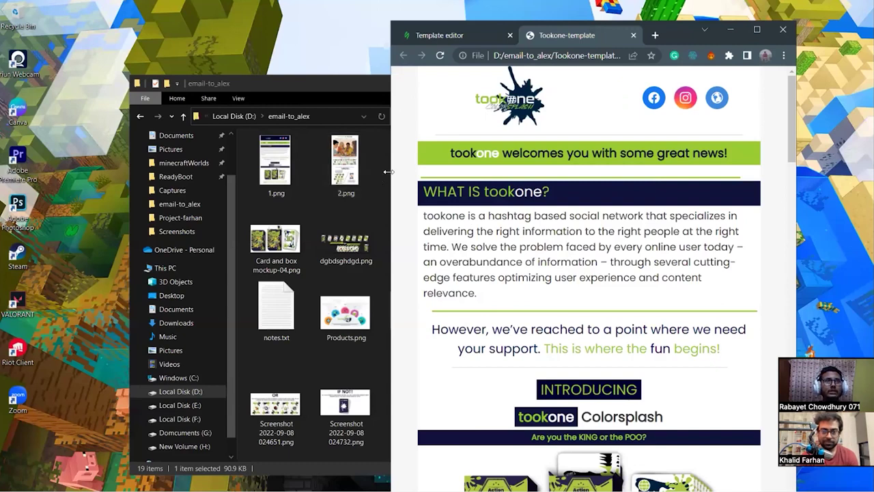
left_click_drag(388, 171, 456, 172)
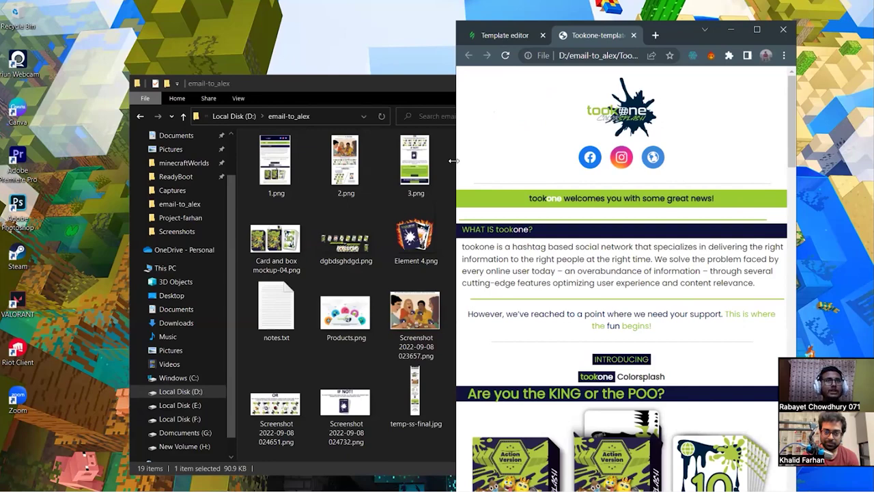
left_click_drag(454, 160, 510, 161)
scroll(671, 271, "down", 5)
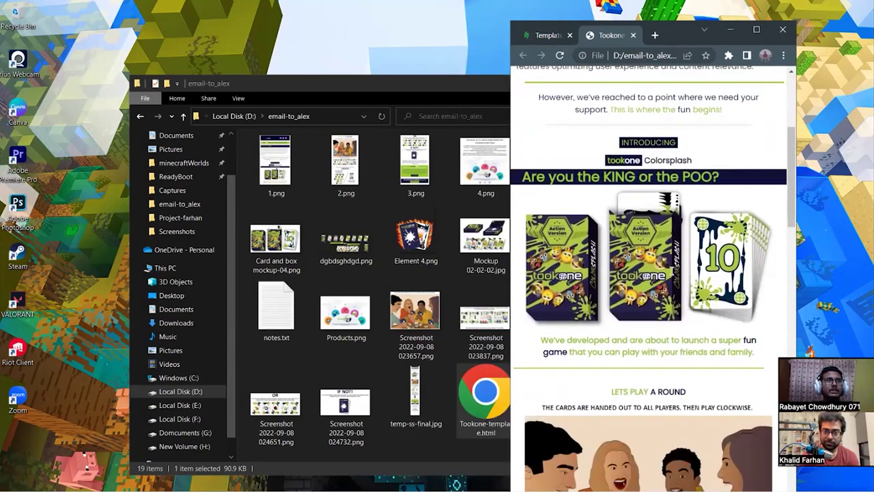
scroll(656, 305, "down", 15)
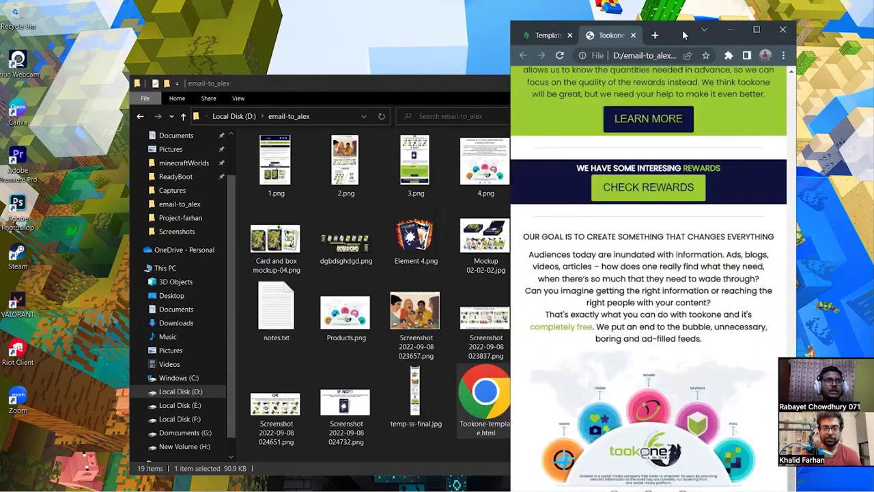
left_click_drag(683, 35, 681, 13)
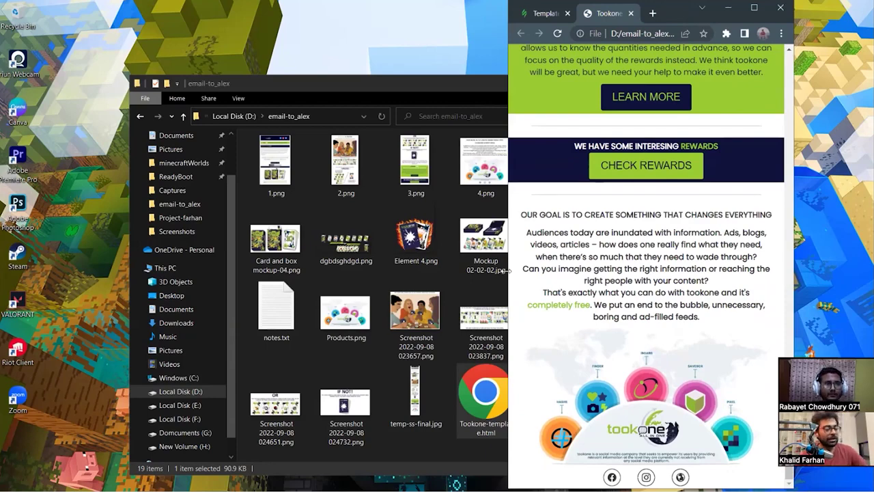
left_click_drag(507, 270, 500, 271)
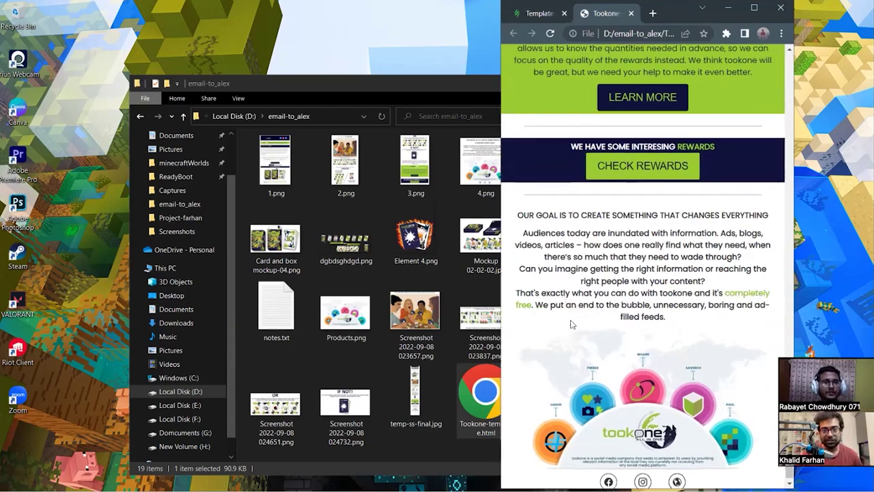
scroll(572, 324, "up", 15)
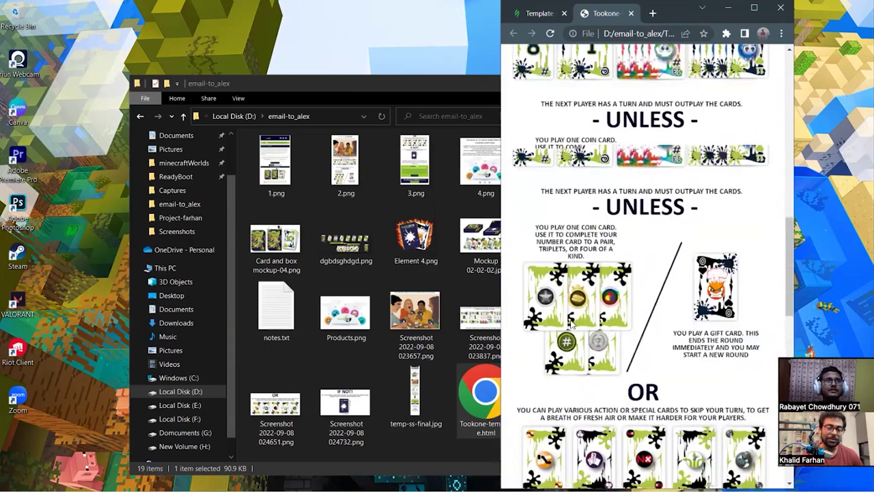
scroll(571, 325, "up", 15)
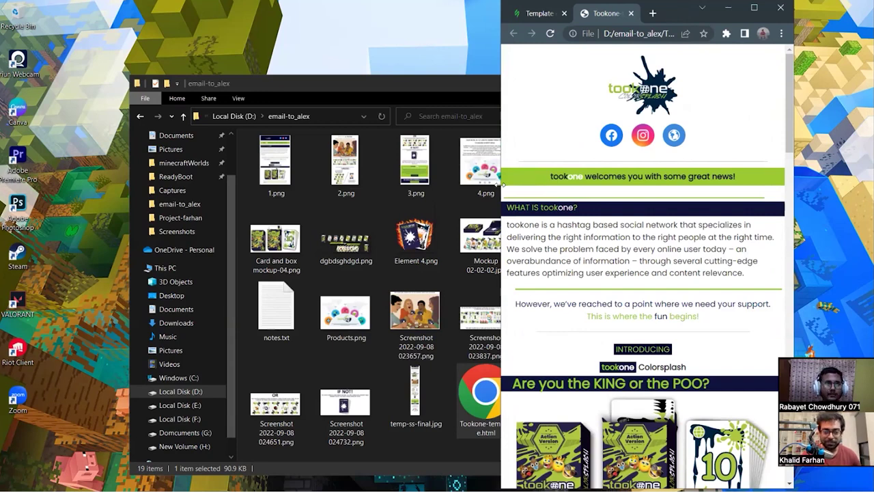
Maximize Chrome and return to the Stripo Template editor tab.
left_click_drag(504, 183, 157, 183)
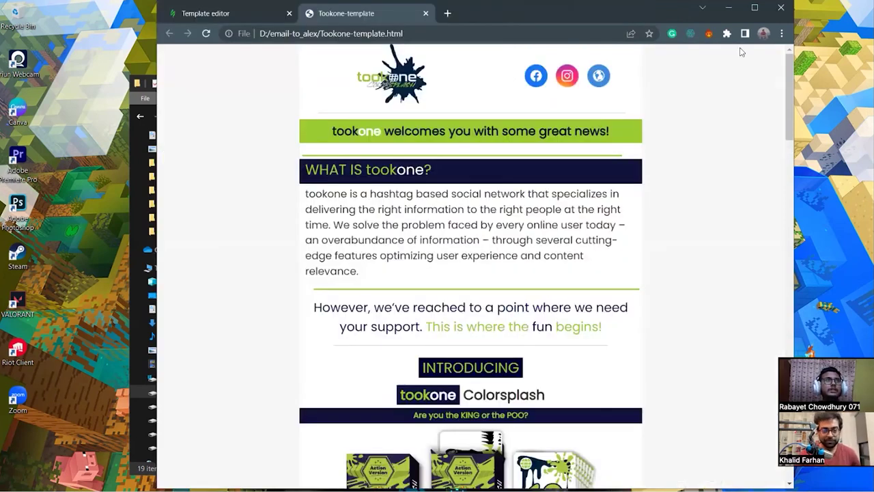
left_click(755, 10)
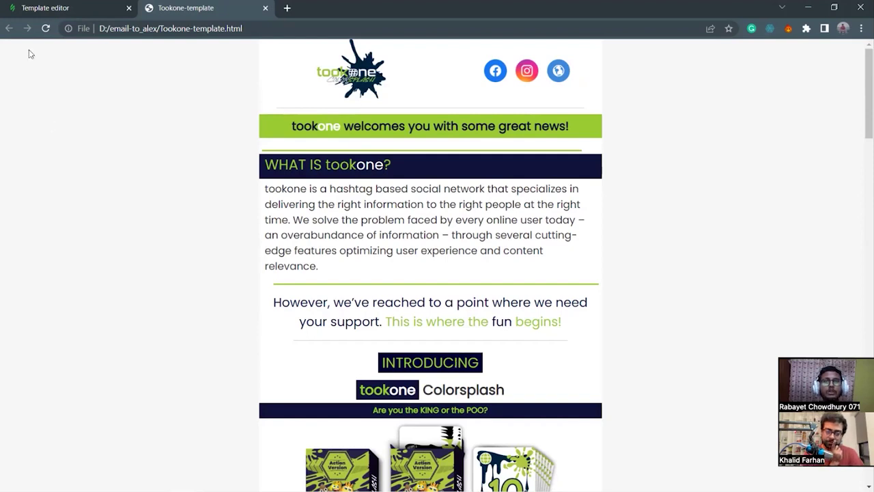
left_click(56, 8)
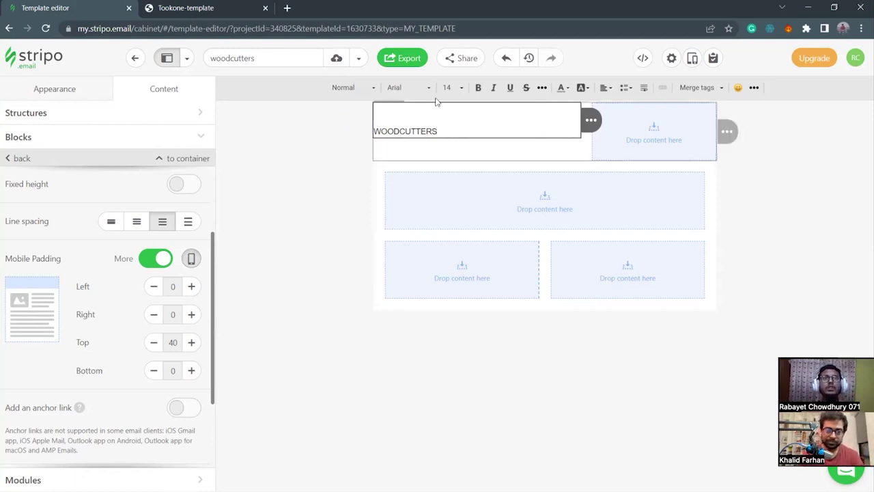
Set the WOODCUTTERS heading to font size 32 in Comic Sans MS.
left_click_drag(448, 131, 367, 139)
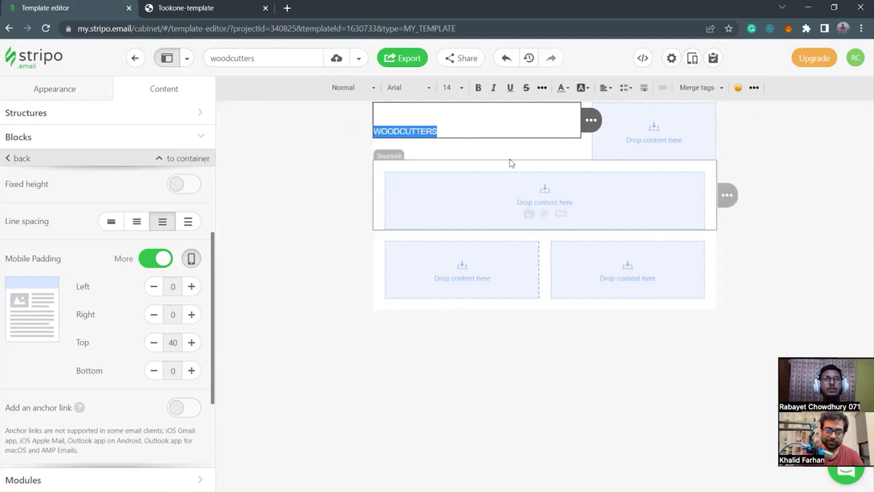
left_click(450, 88)
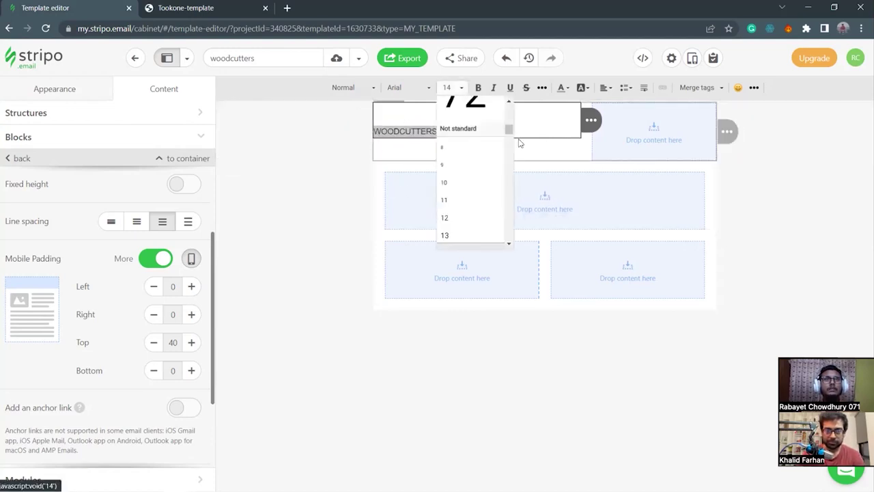
scroll(486, 184, "down", 5)
scroll(480, 182, "down", 5)
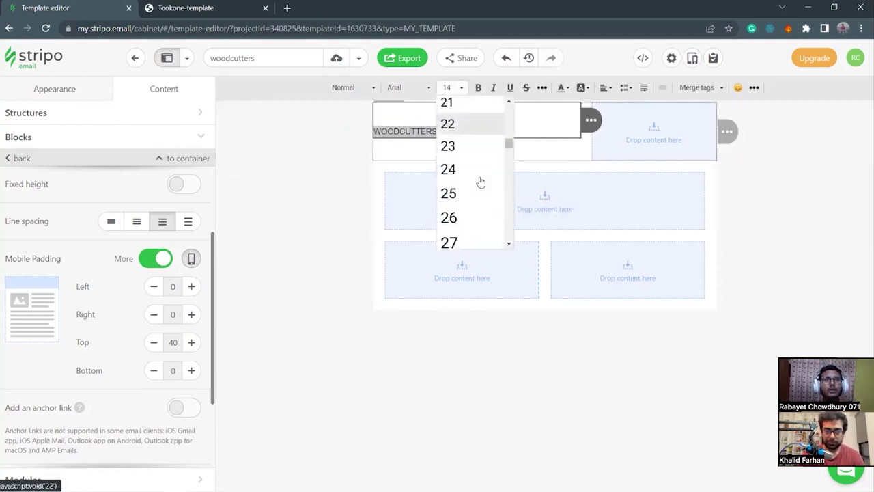
scroll(479, 182, "down", 1)
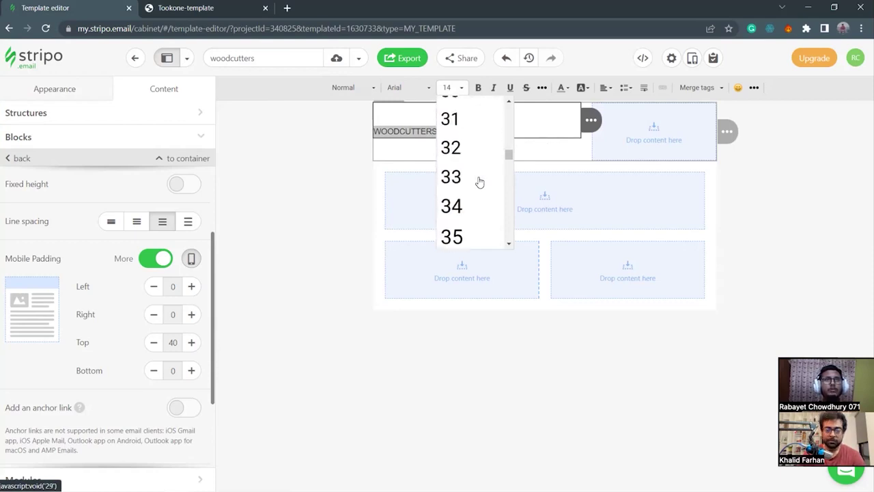
left_click(472, 152)
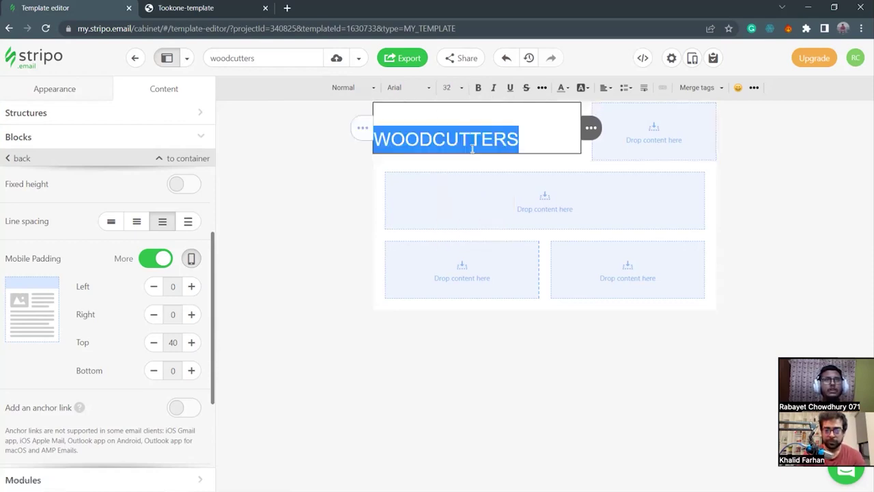
left_click(402, 87)
scroll(413, 167, "down", 3)
scroll(421, 173, "down", 5)
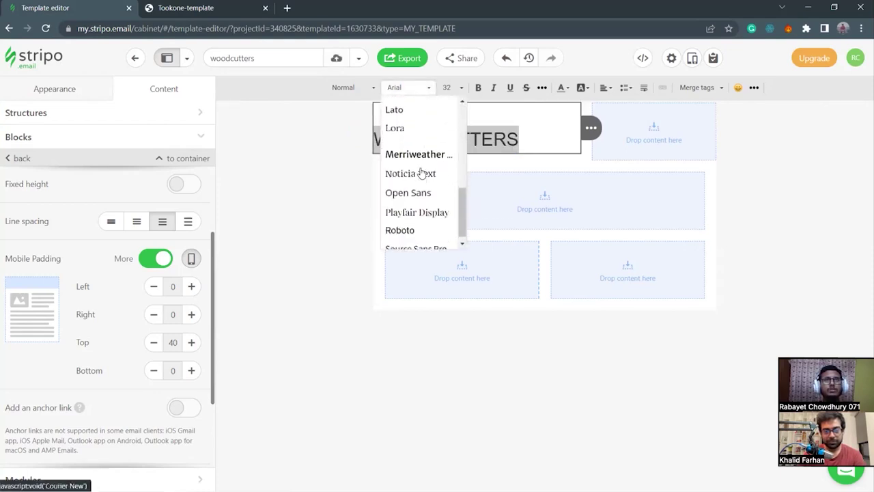
left_click_drag(458, 225, 447, 128)
left_click(413, 167)
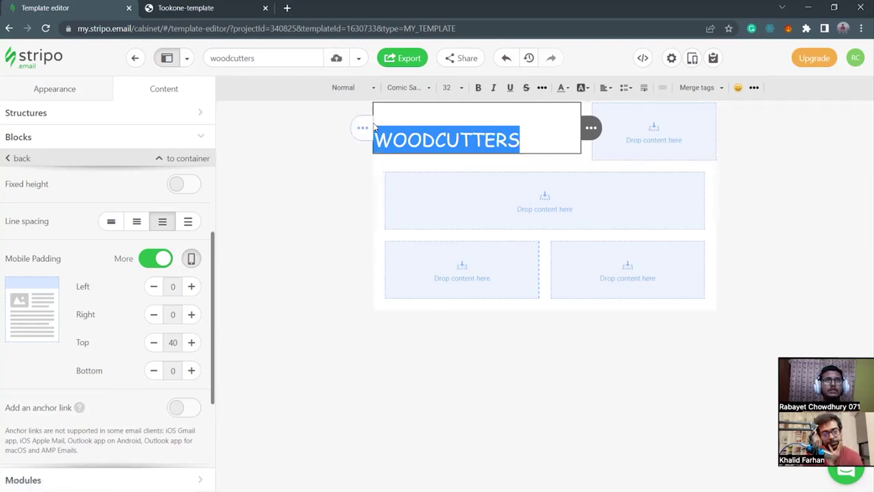
left_click(388, 163)
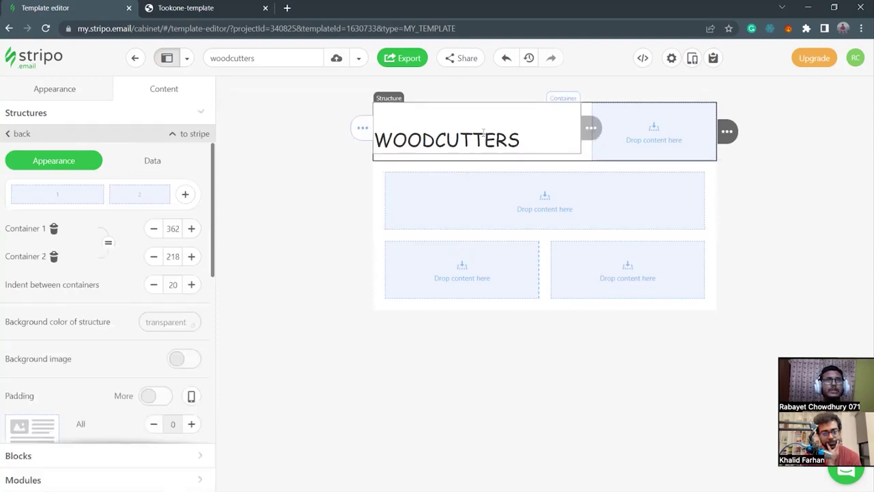
Lower the heading's top padding from 40 to 25 and reopen it for text editing.
left_click_drag(534, 142, 374, 142)
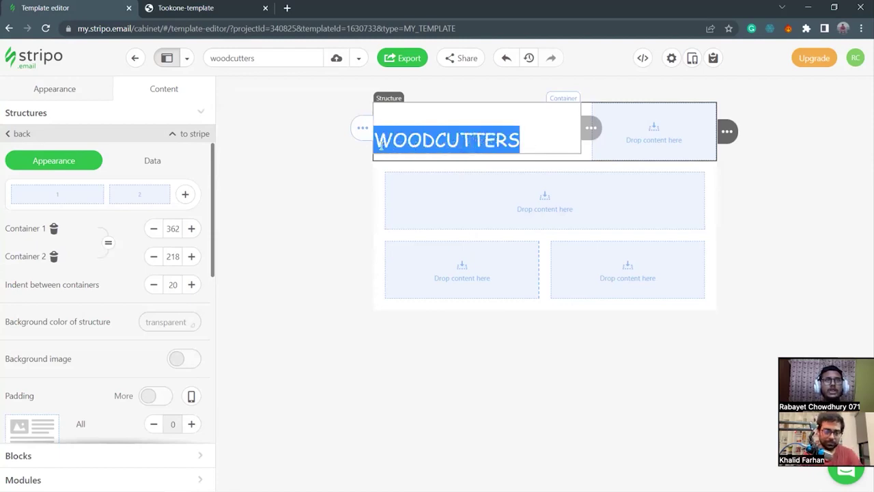
scroll(166, 387, "down", 1)
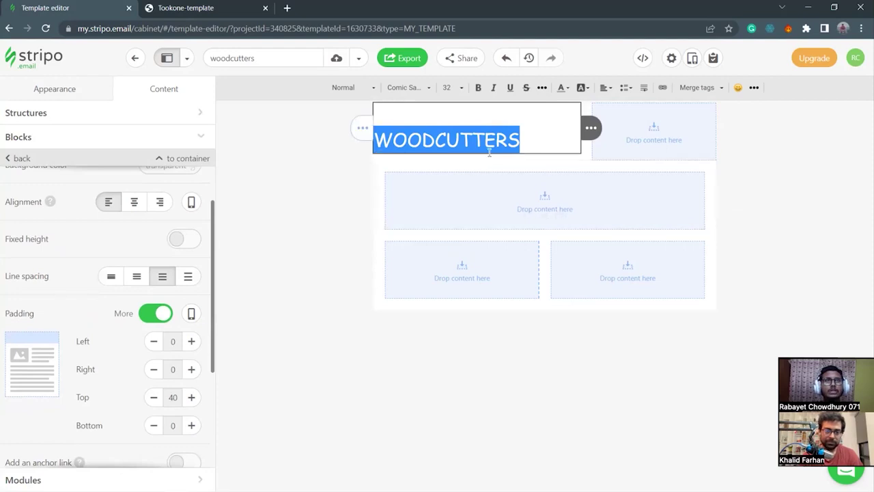
left_click(153, 402)
left_click(153, 401)
left_click(153, 401)
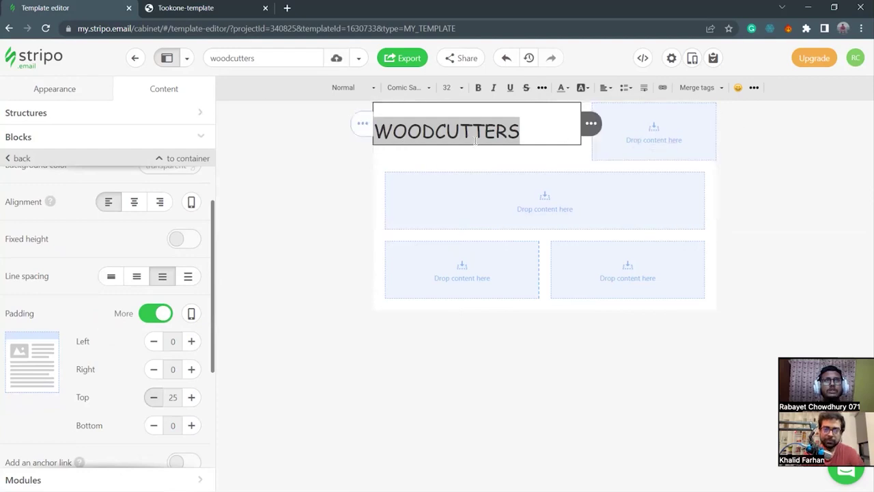
left_click(377, 157)
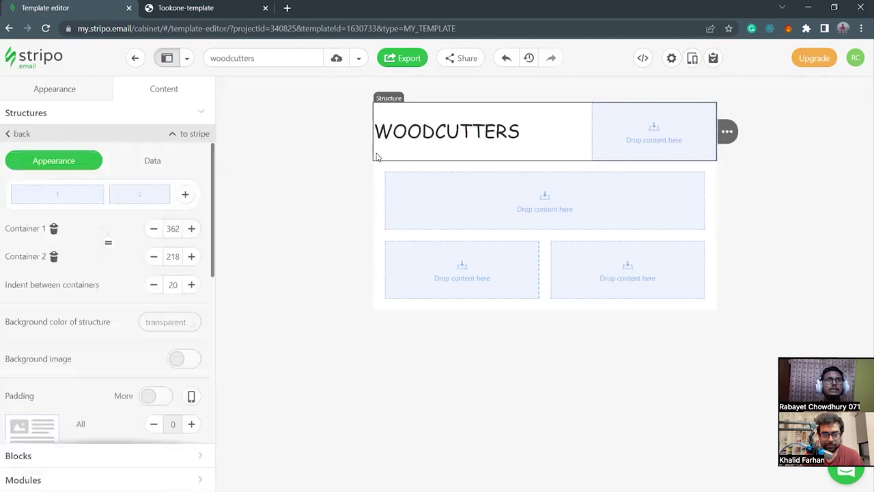
double_click(496, 127)
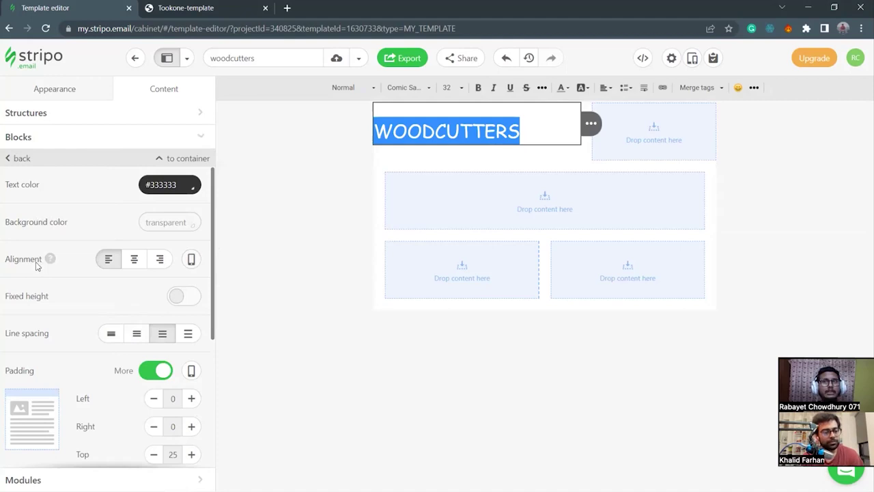
Centre the WOODCUTTERS heading in its column and select the header row.
mouse_move(636, 143)
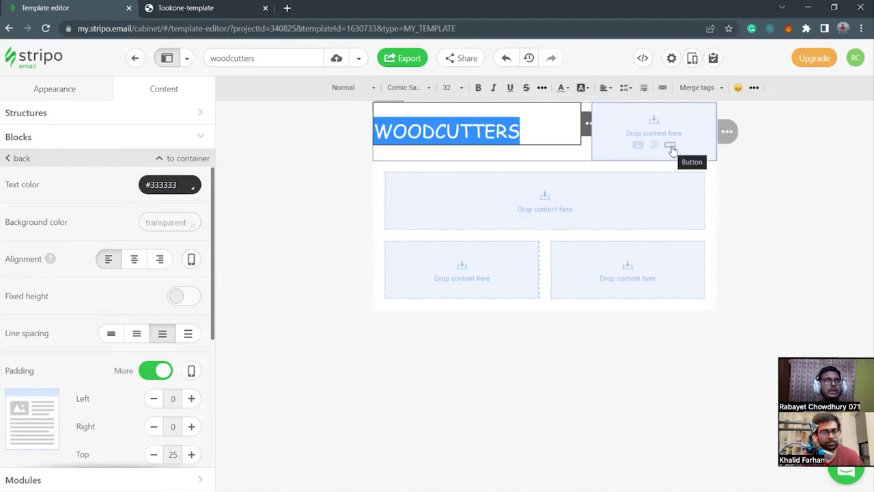
left_click(135, 263)
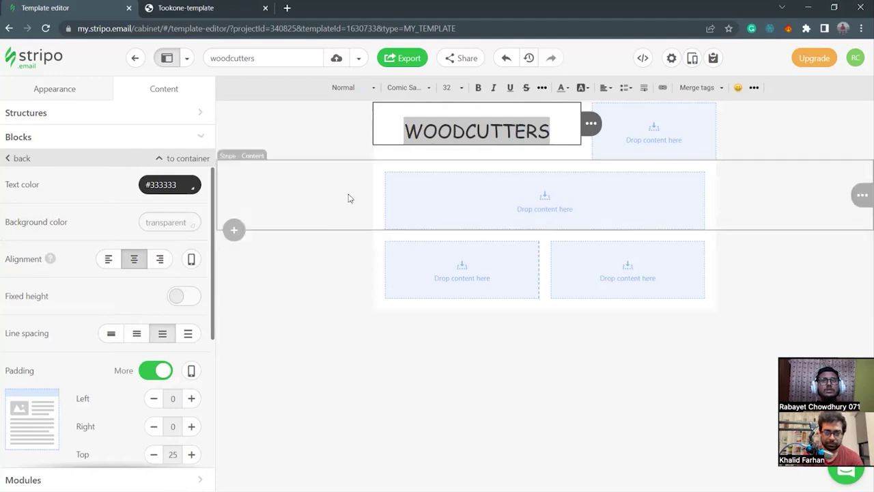
left_click(489, 161)
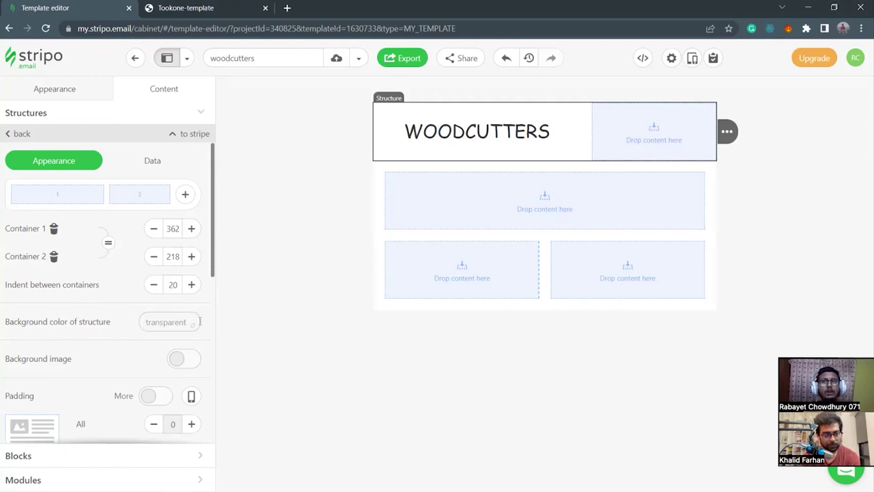
scroll(201, 323, "down", 1)
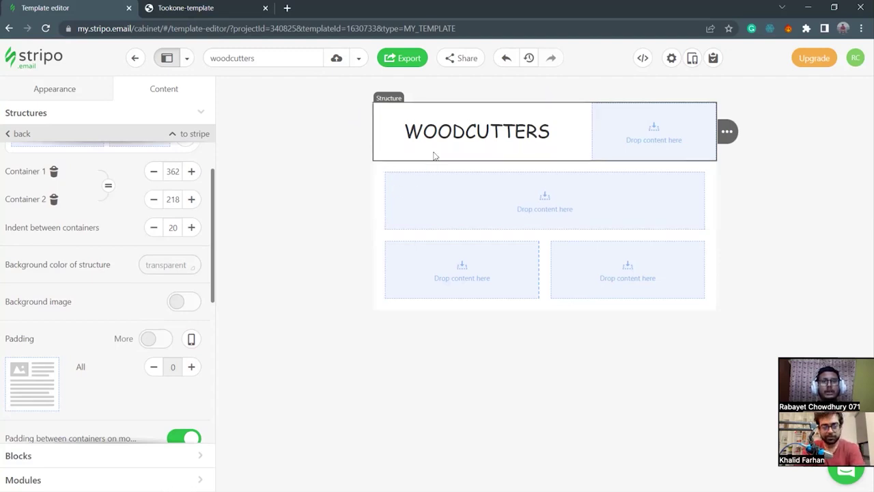
Open the header row's Background color picker and bring up the email-to_alex folder window.
left_click(558, 133)
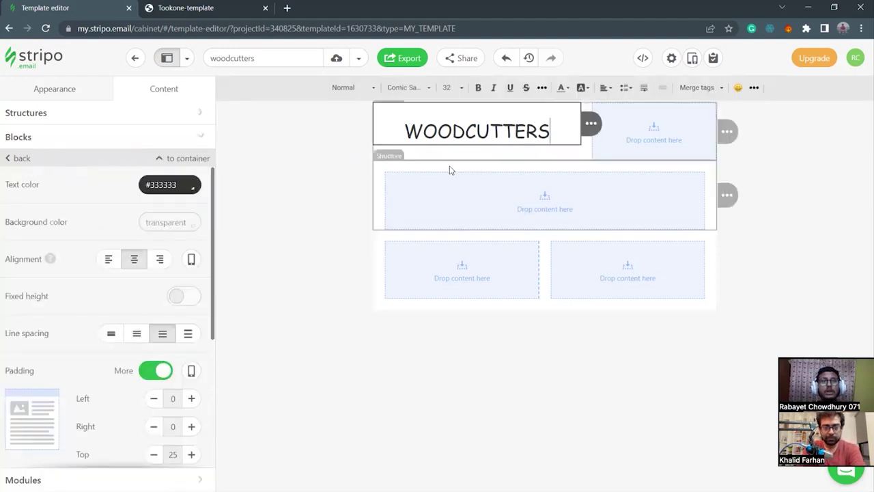
left_click(483, 162)
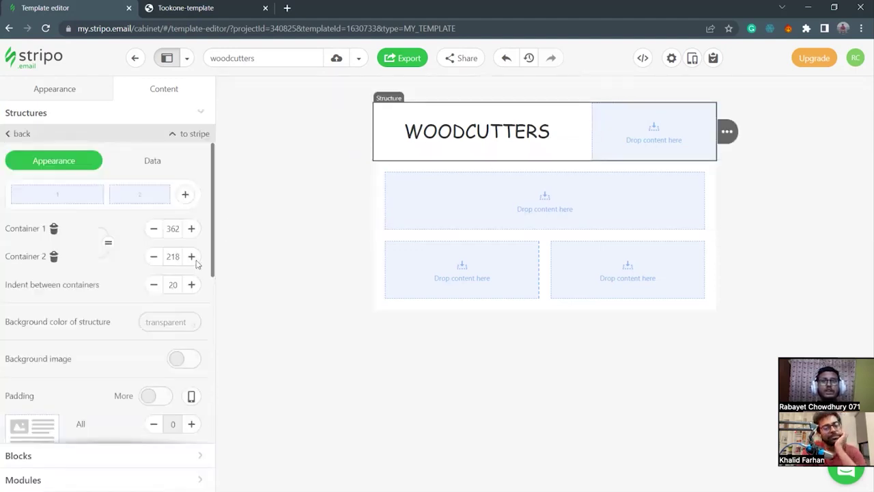
left_click(174, 320)
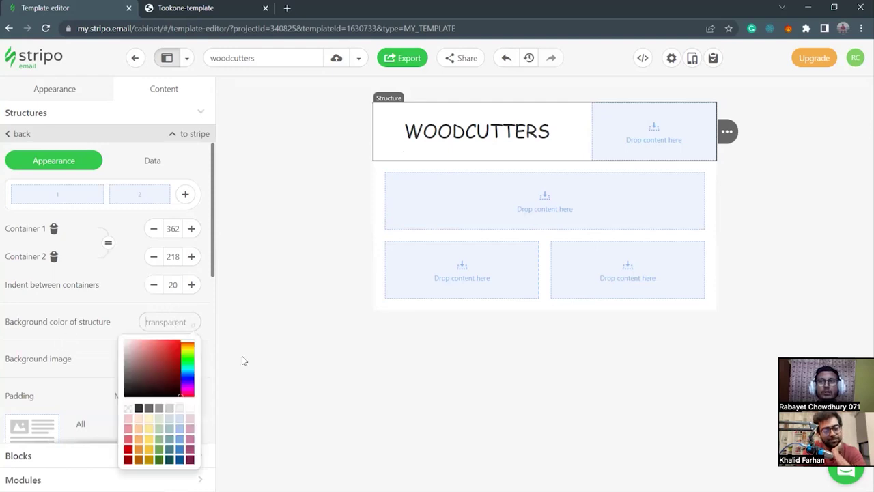
left_click(120, 480)
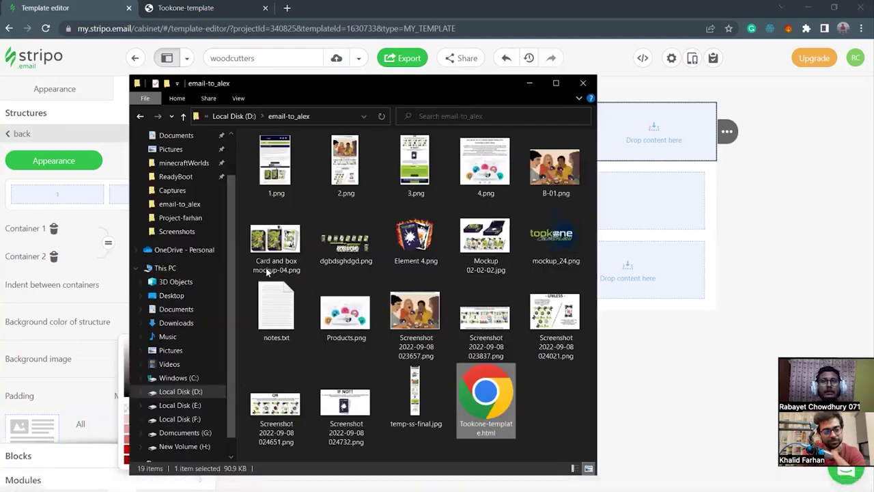
Copy the black code #0D0420 from dummy.txt in Notepad and return to Stripo.
left_click(579, 83)
left_click(433, 481)
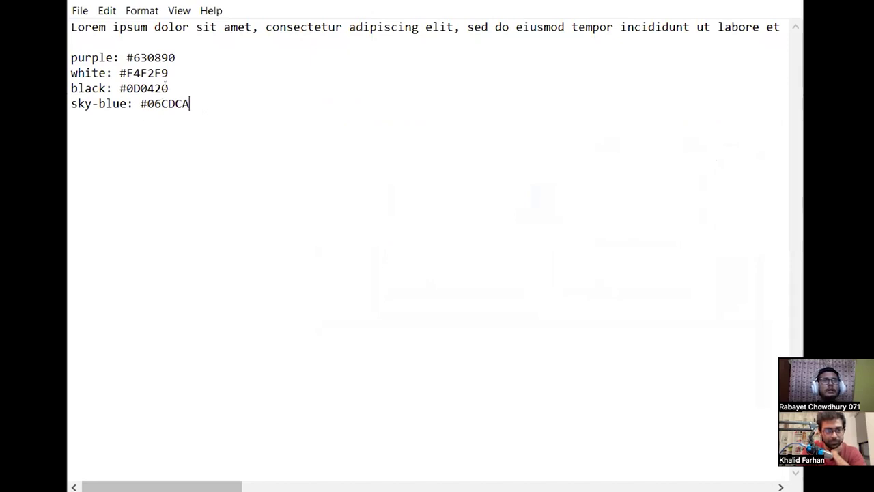
left_click_drag(168, 88, 119, 88)
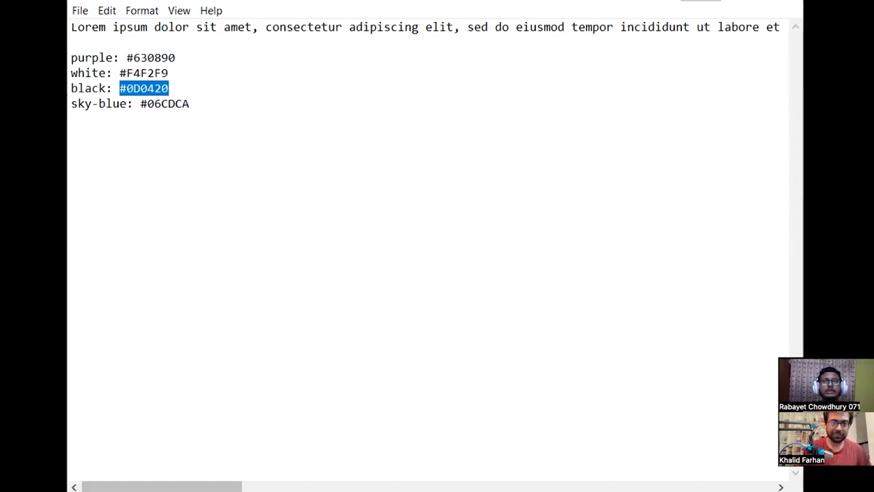
key("alt+Tab")
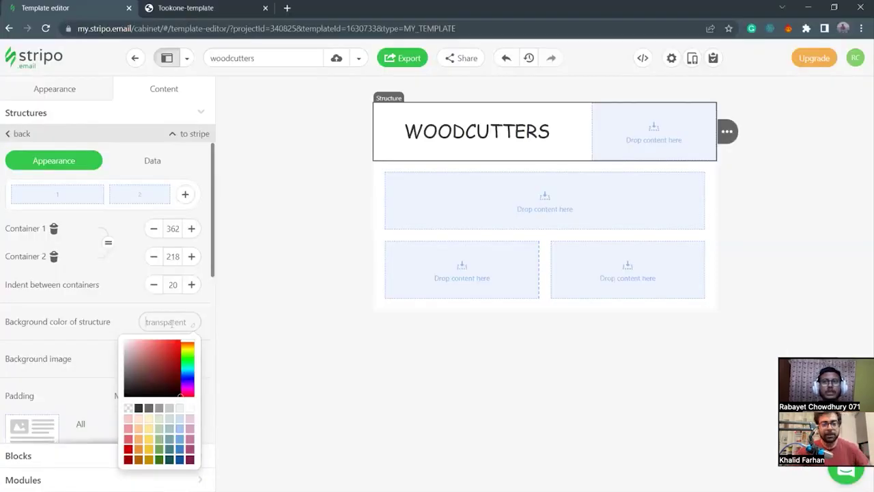
Paste #0d0420 as the header structure's background and select the WOODCUTTERS text.
left_click(170, 322)
type("#0d0420")
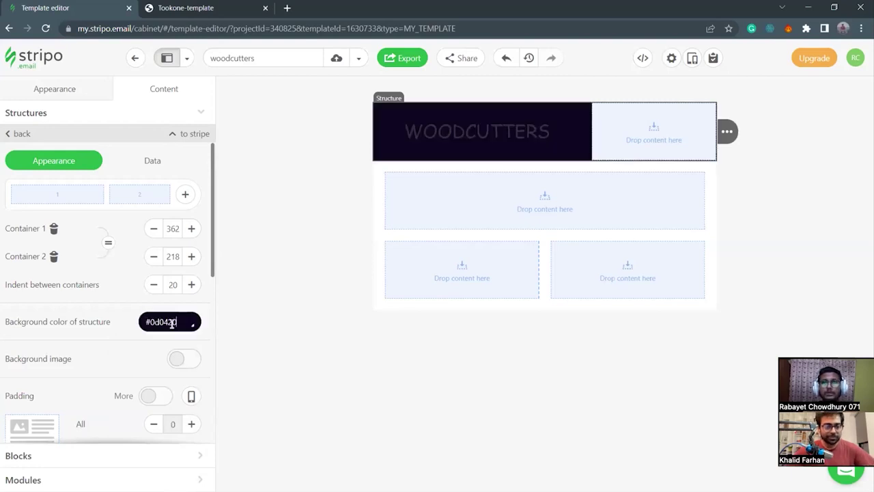
left_click(694, 137)
left_click_drag(552, 132, 403, 133)
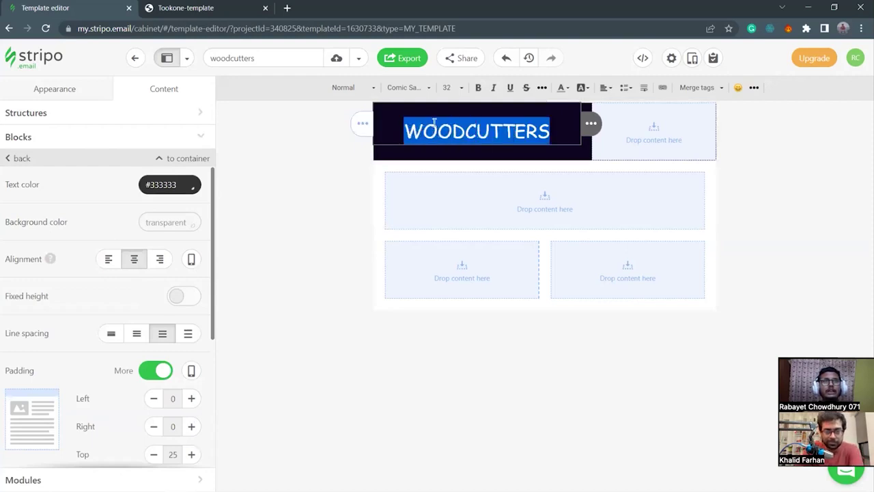
Copy #06CDCA from dummy.txt and paste it as the WOODCUTTERS text colour.
mouse_move(496, 482)
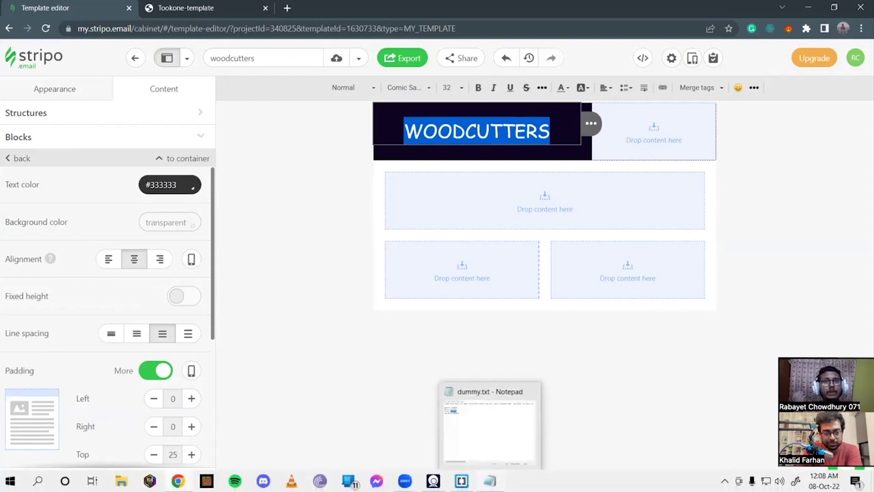
left_click(491, 480)
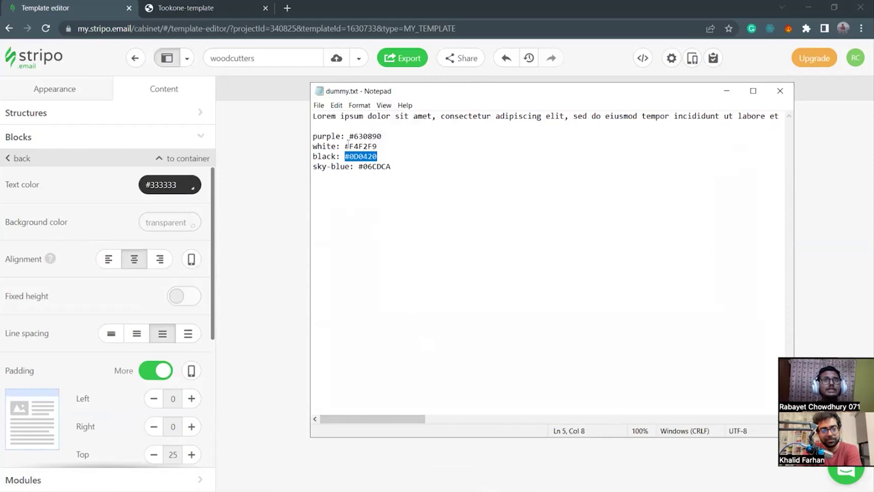
left_click_drag(358, 167, 394, 170)
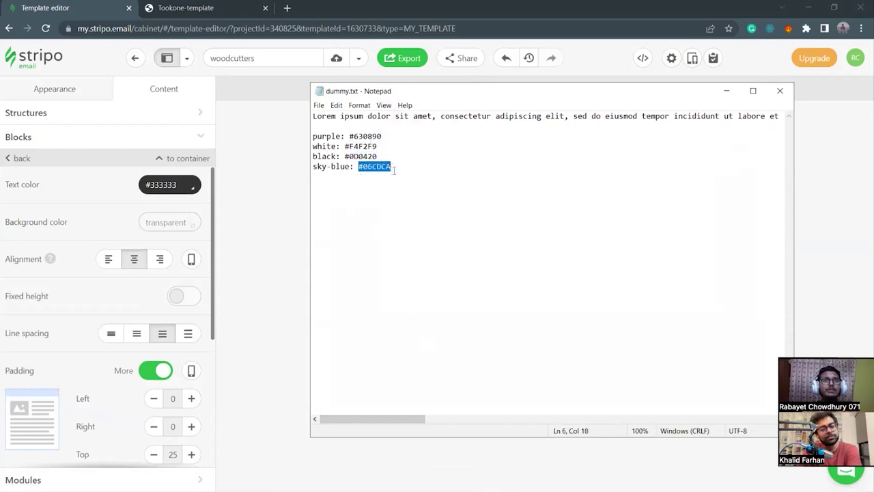
left_click(727, 90)
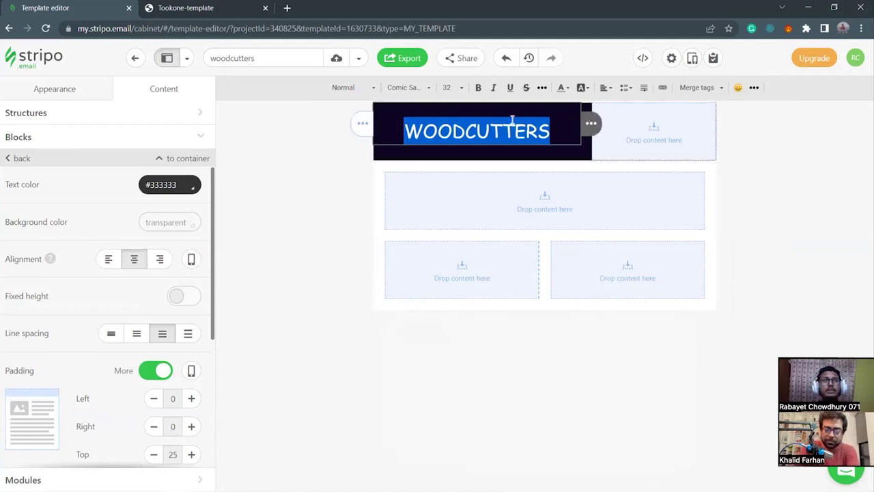
left_click(189, 186)
left_click_drag(177, 185, 145, 184)
left_click(193, 187)
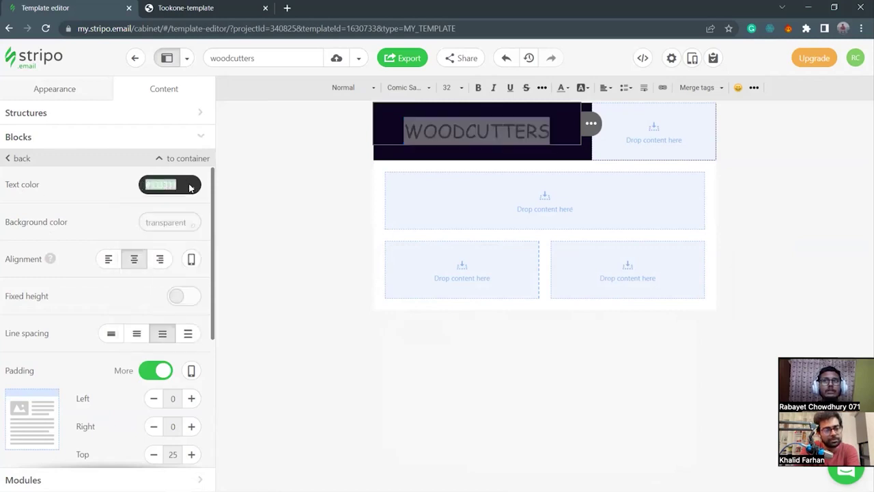
key("ctrl+v")
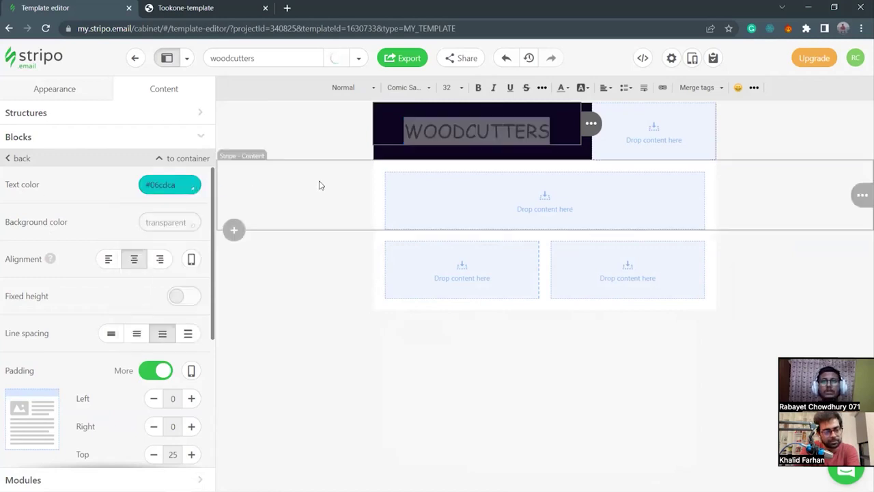
left_click(437, 155)
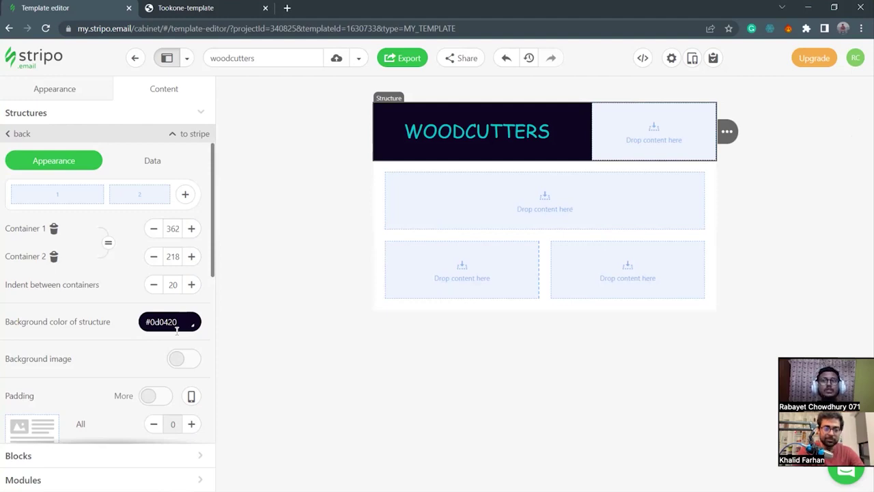
left_click(181, 321)
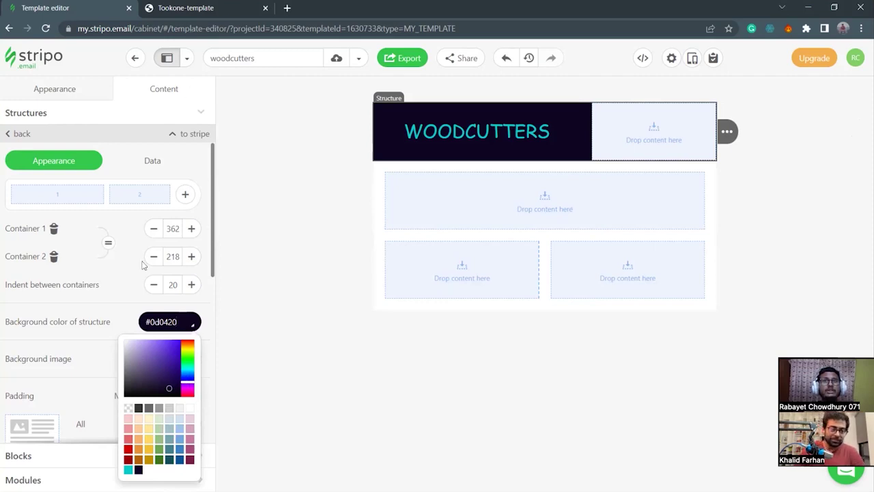
left_click(240, 321)
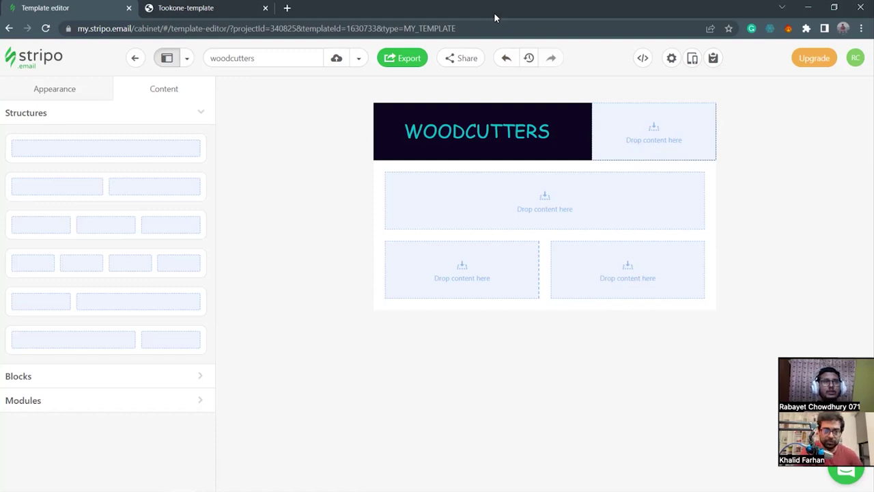
key("alt+Tab")
Add a 'FACEBOOK: facebook.com/woodcutter' line below the colour codes in the notes.
left_click(400, 163)
key("Return")
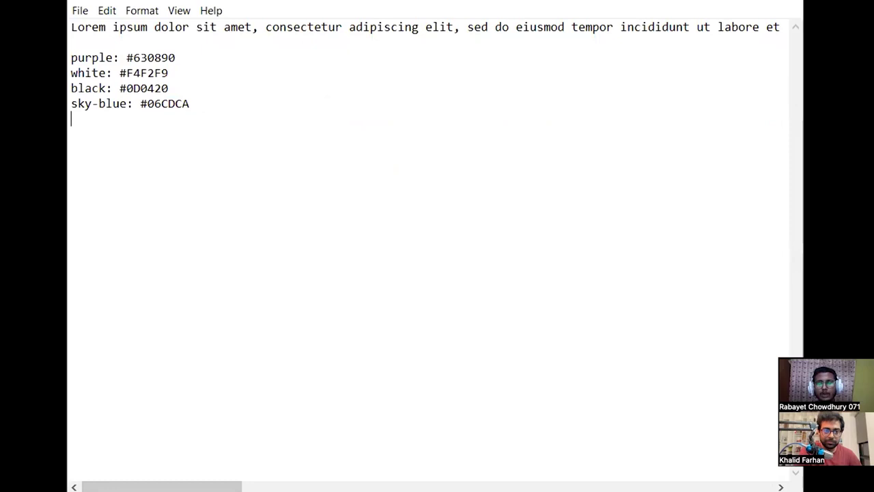
type("FACEBOOK:")
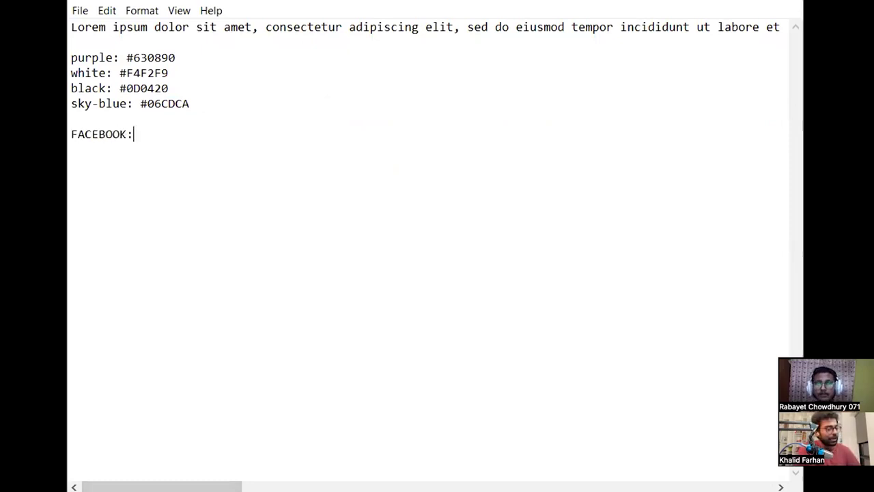
key("BackSpace")
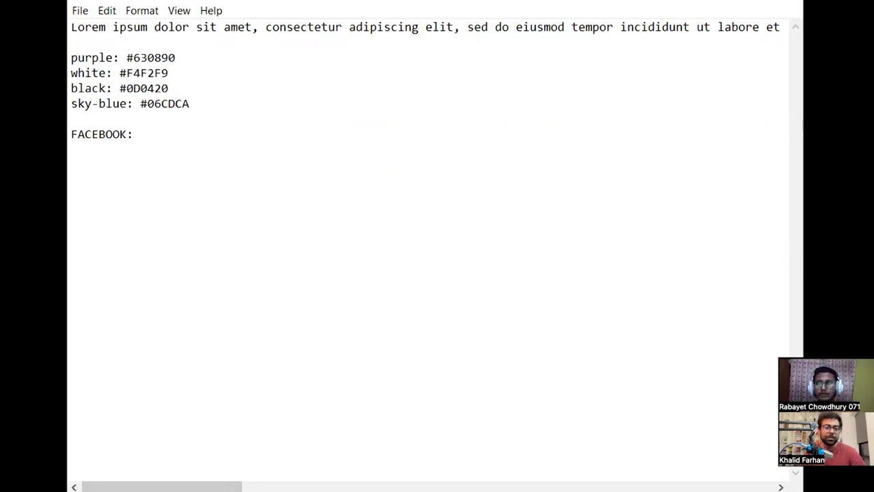
type("facebook.o")
key("BackSpace")
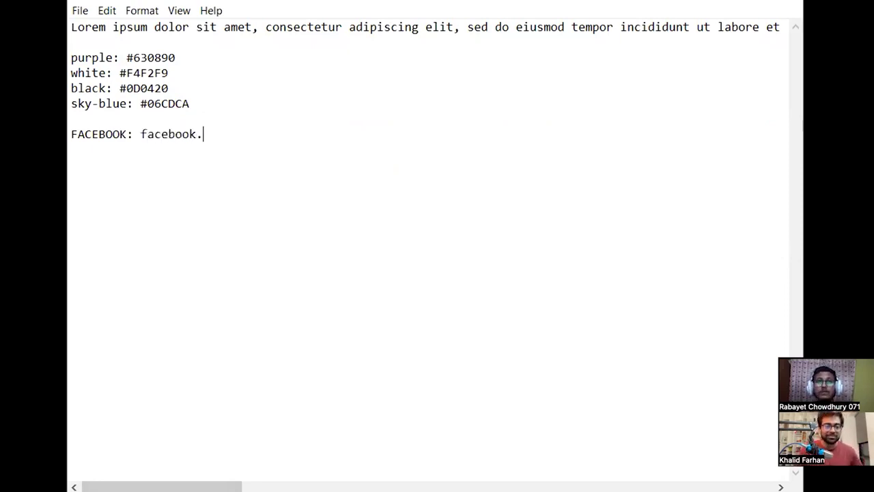
key("BackSpace")
type("com")
key("BackSpace")
key("BackSpace")
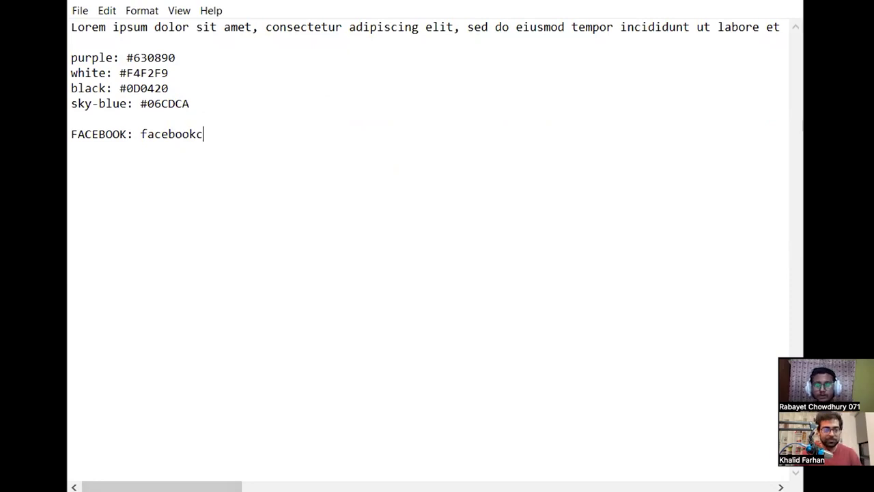
key("BackSpace")
type(".com/.")
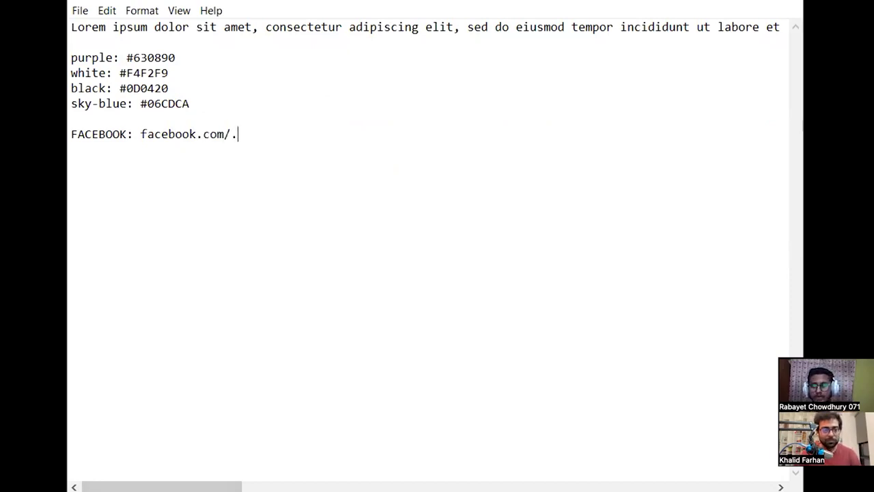
key("BackSpace")
type("woodcutter")
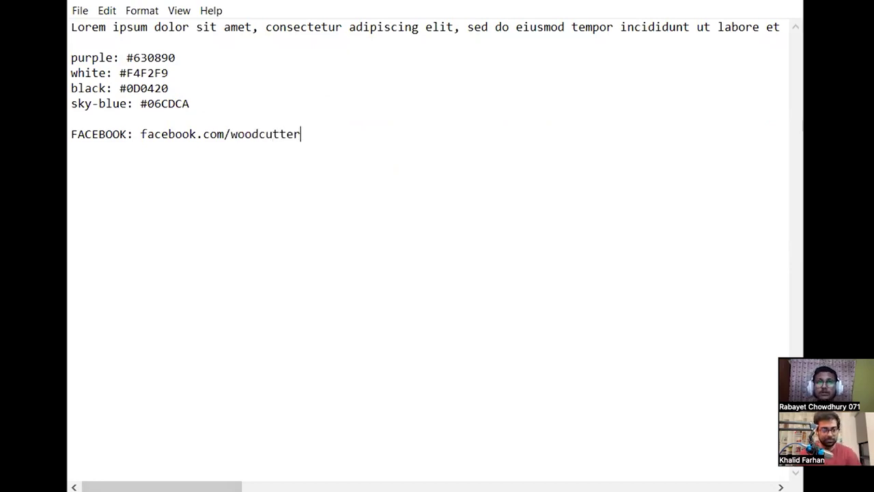
key("Return")
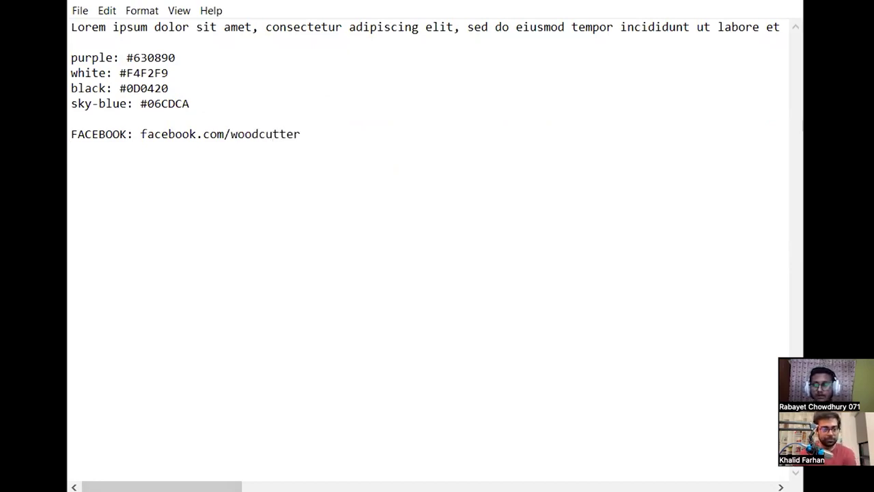
Add lines 'INSTAGRAM: instagram.com/woodcutters' and 'TWITTER: twitter.com/woodcutters' to the notes.
type("INSTAGRAM")
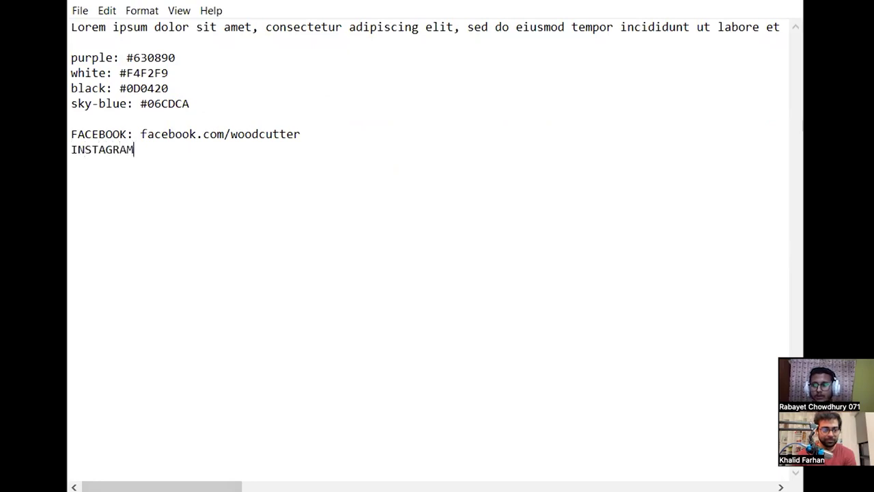
type(": t")
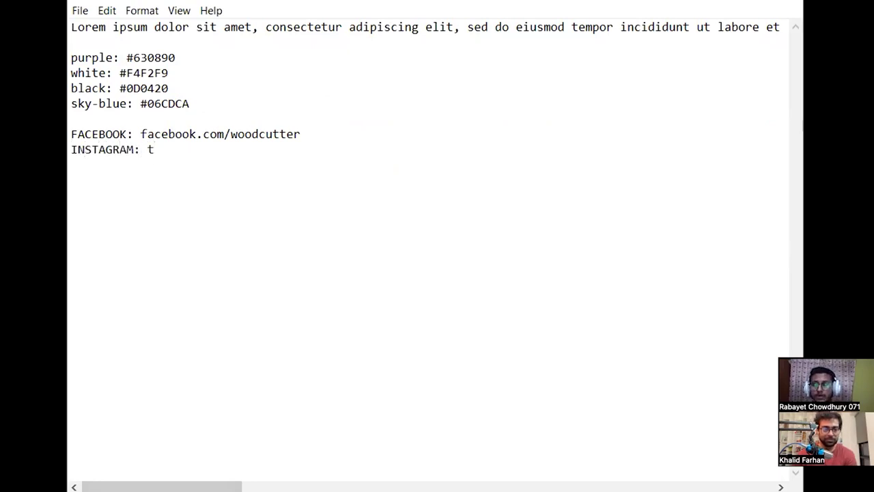
key("BackSpace")
type("instag")
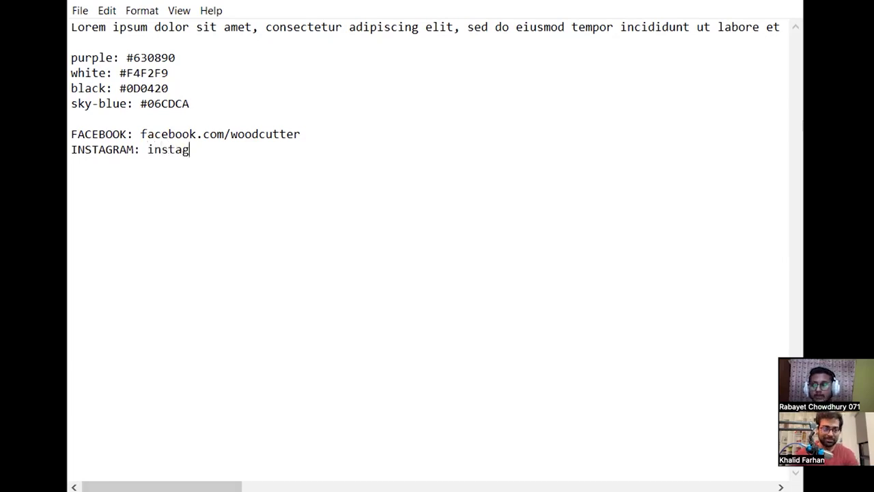
type("ram.co")
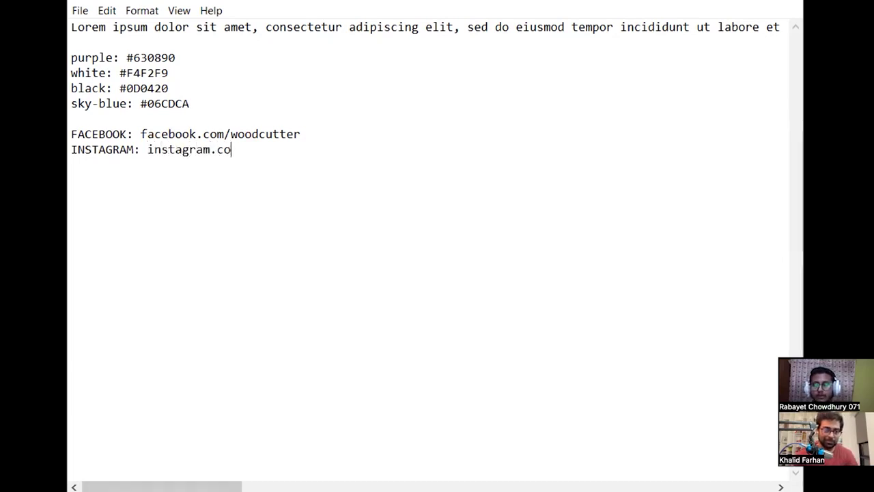
type("m/wo")
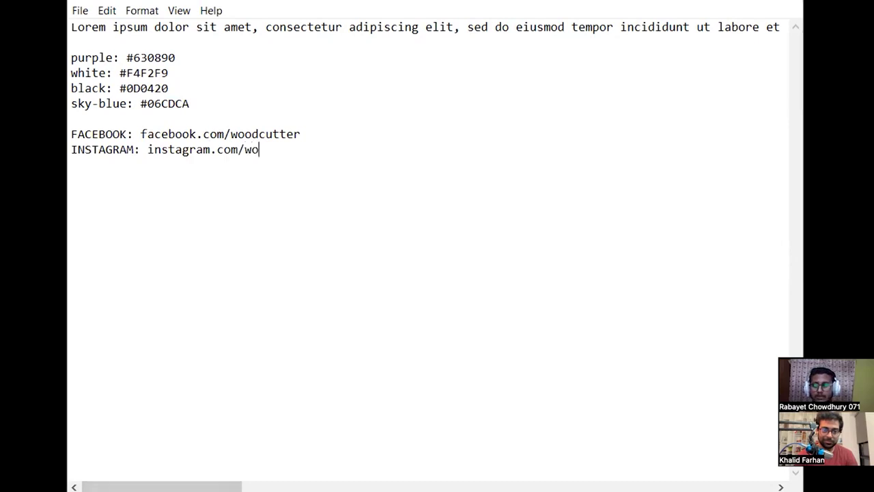
type("odcutters")
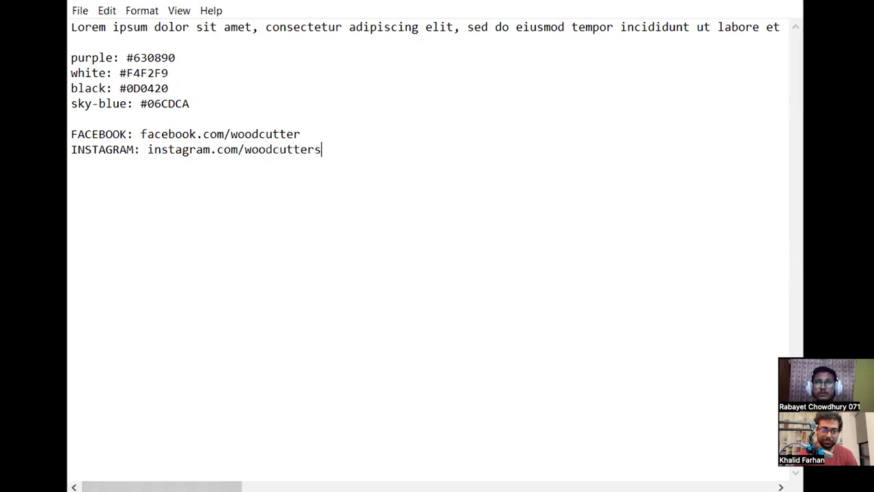
key("Return")
type("TWITTER: twitter.com/")
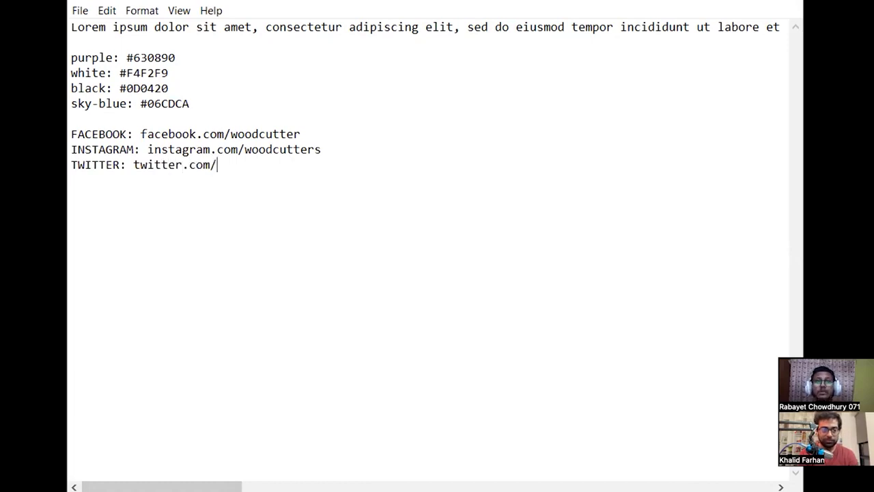
type("woodcutters")
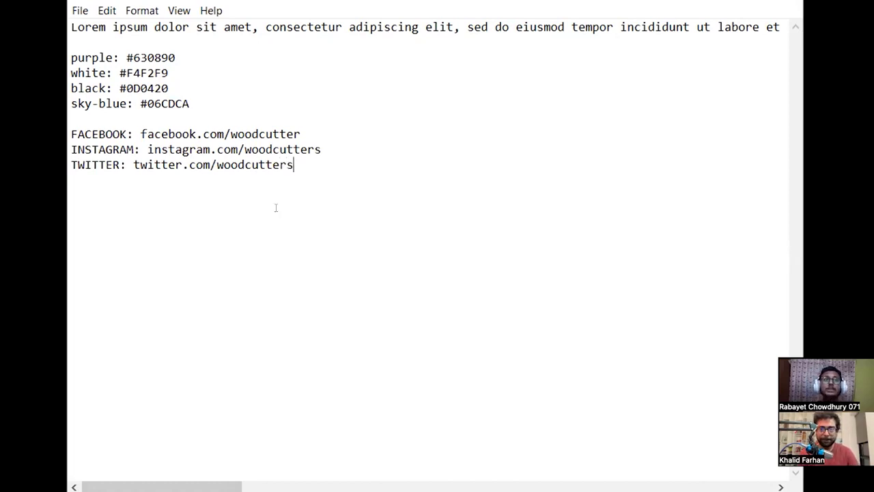
key("Left")
key("Left")
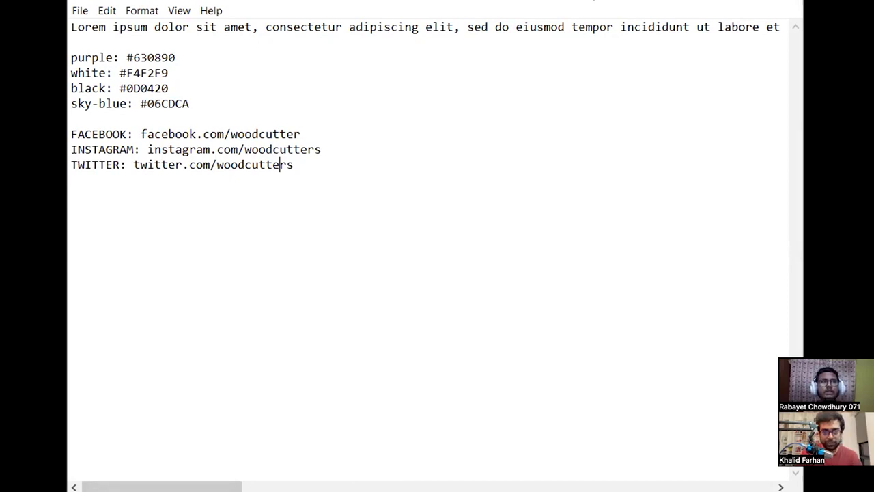
left_click(296, 167)
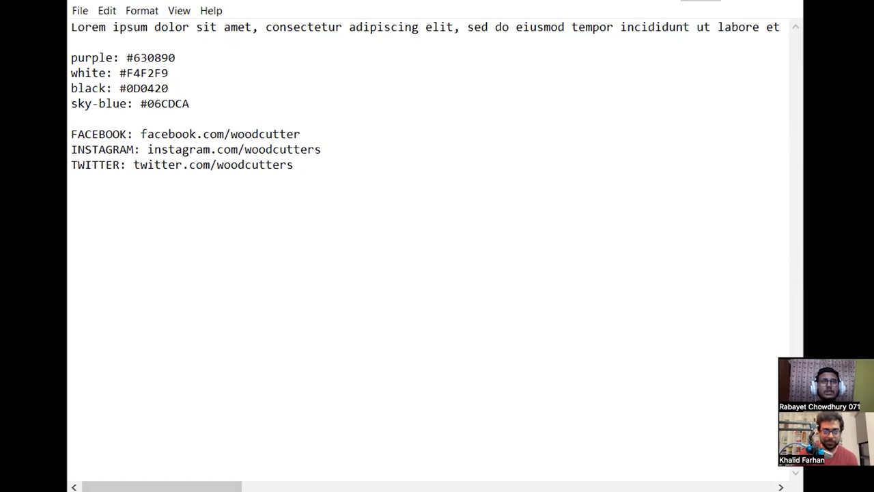
key("alt+Tab")
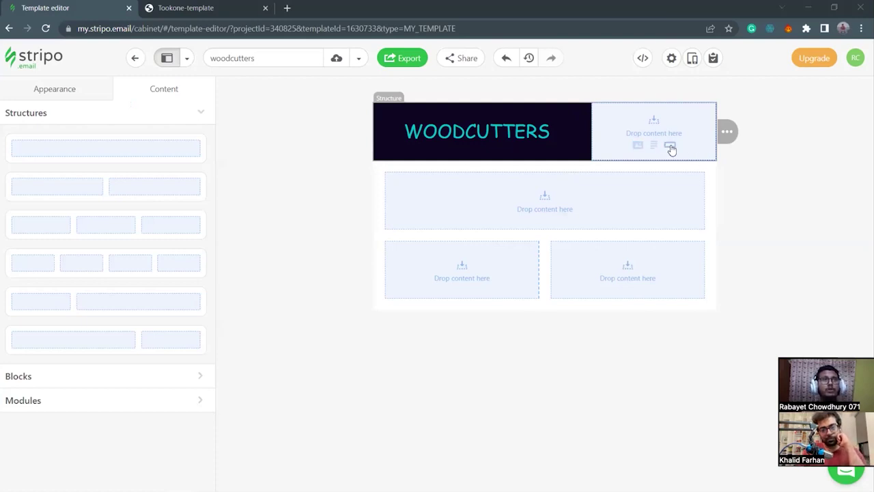
Drop the Social block with Facebook, Twitter, Instagram and YouTube icons into the header's right column.
left_click(659, 131)
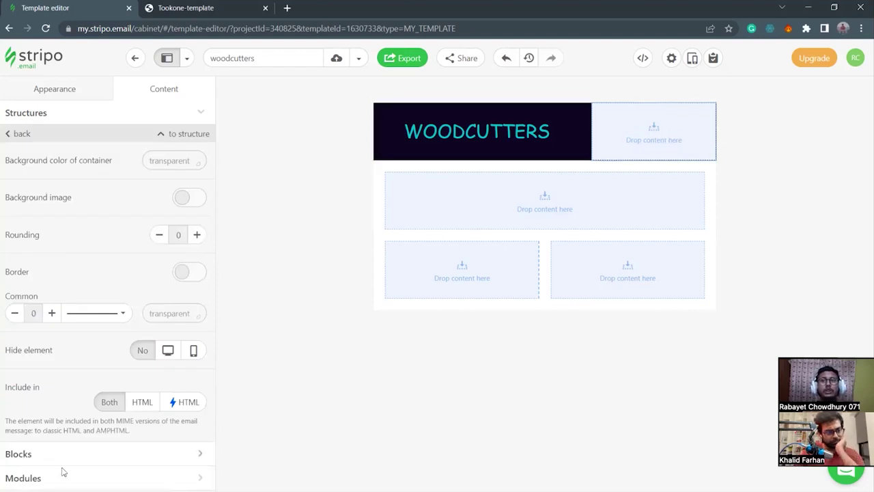
left_click(115, 478)
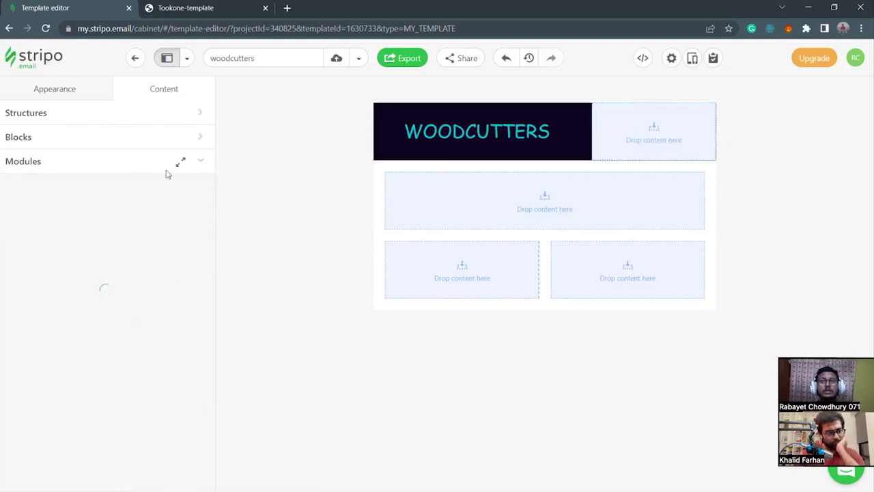
left_click(198, 140)
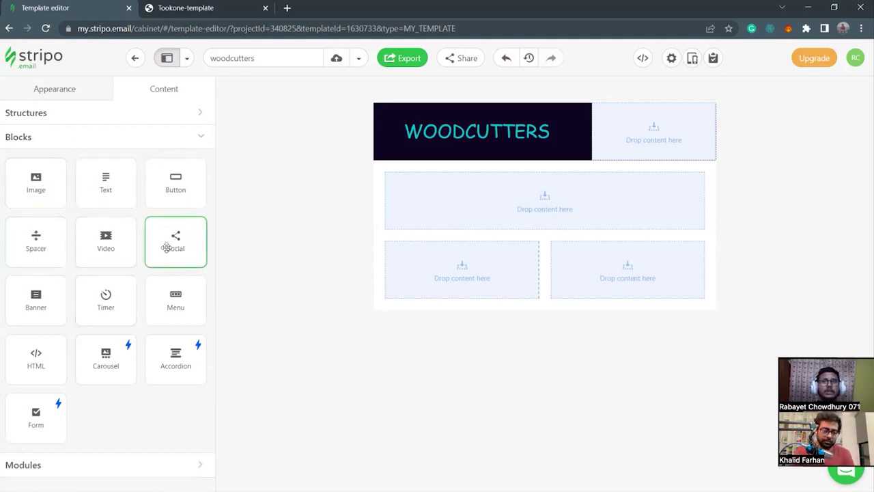
left_click_drag(173, 244, 155, 237)
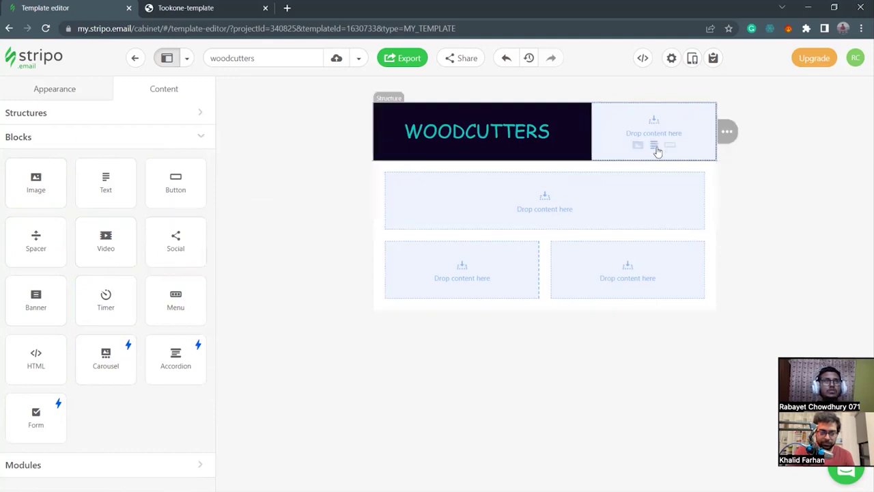
left_click(618, 120)
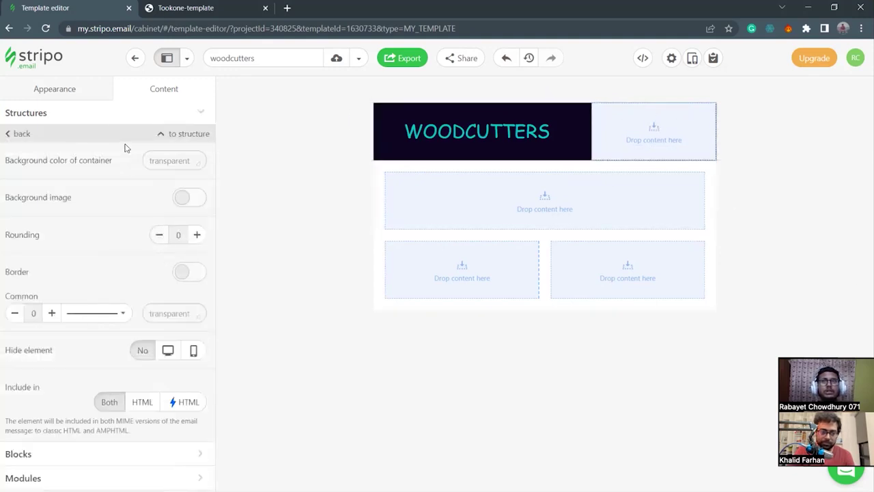
left_click(82, 453)
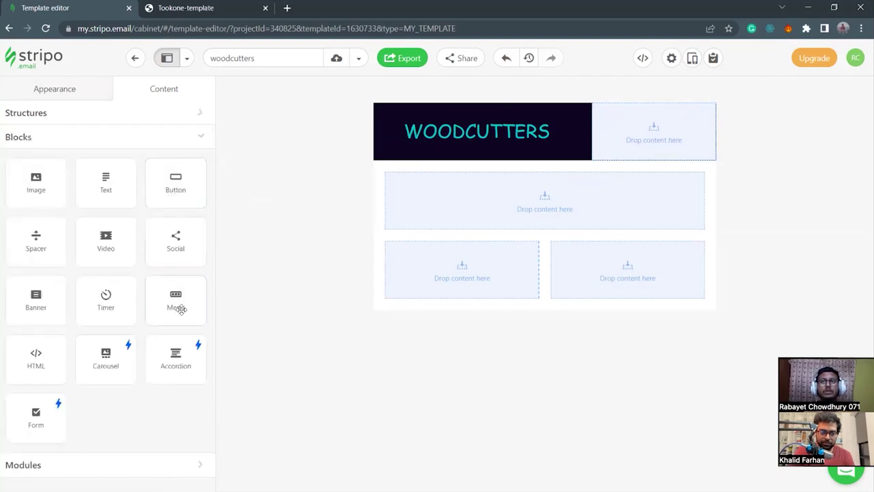
left_click_drag(172, 256, 653, 121)
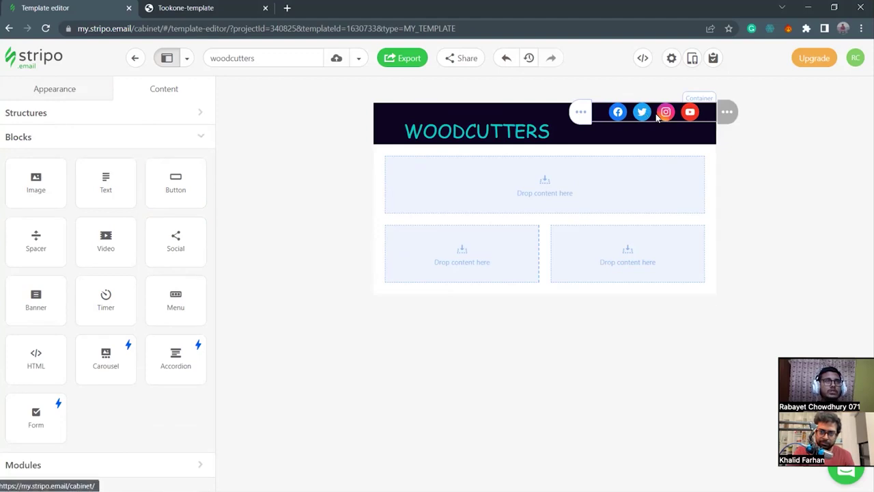
Give the social icons block separate paddings with 25 px on top.
left_click(597, 115)
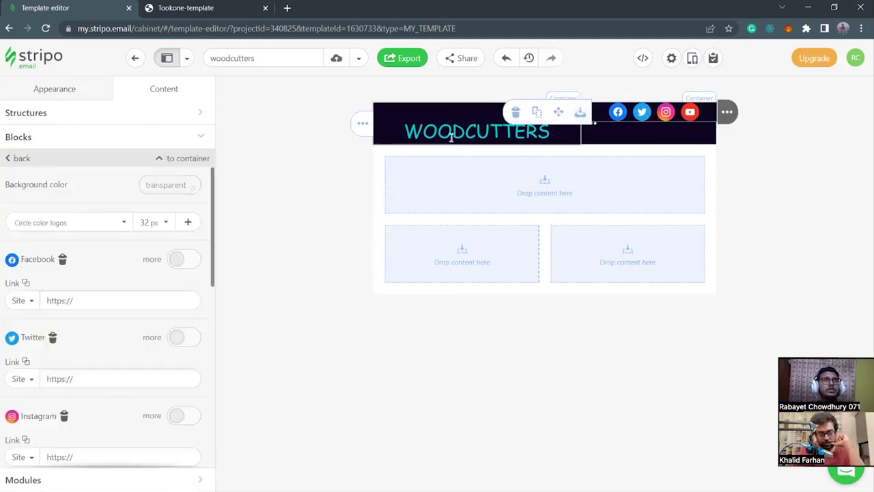
scroll(131, 293, "down", 2)
scroll(136, 296, "up", 2)
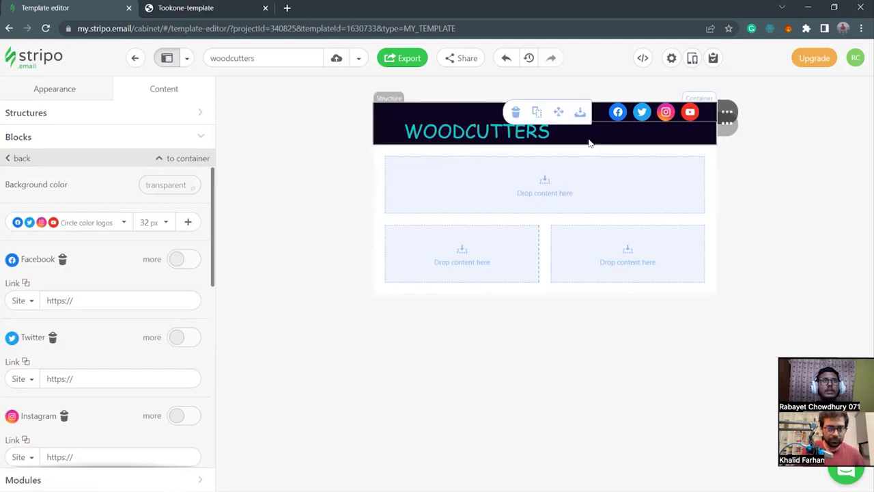
left_click(592, 138)
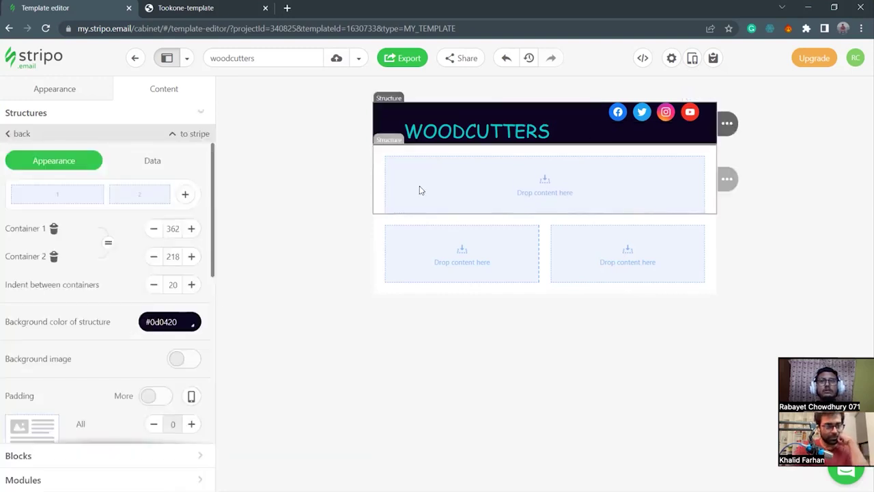
left_click(603, 116)
scroll(157, 292, "down", 5)
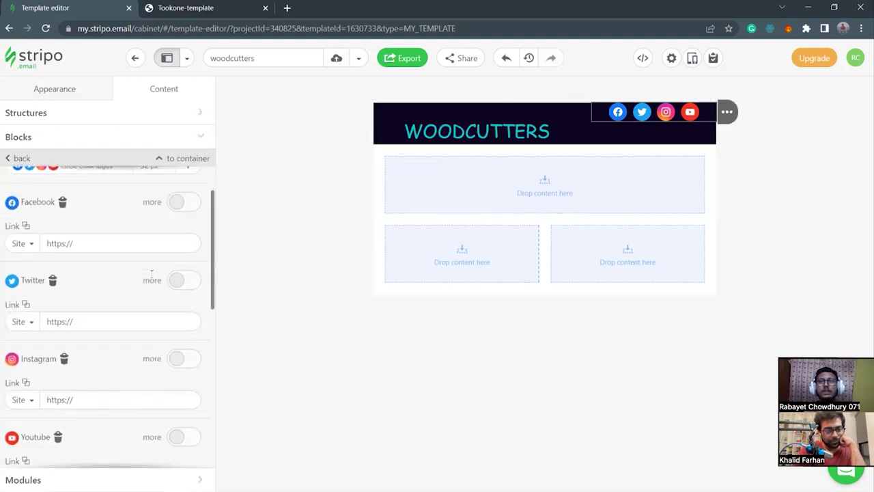
scroll(62, 273, "up", 2)
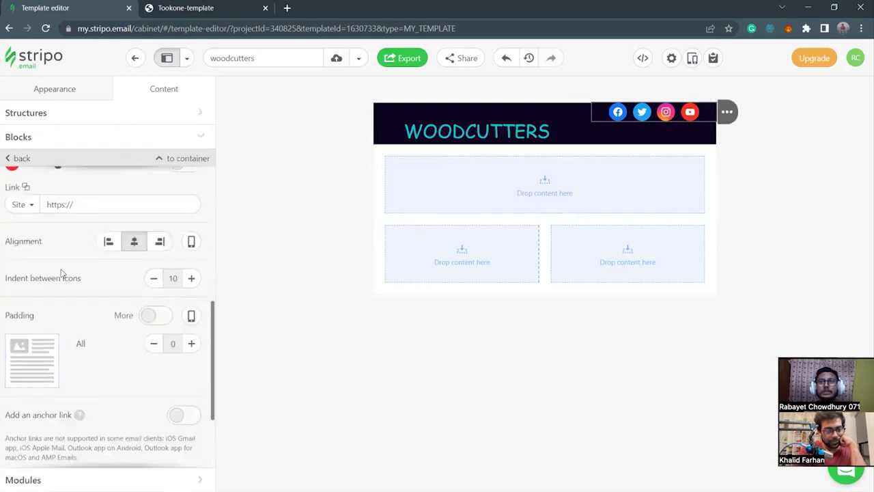
left_click(163, 315)
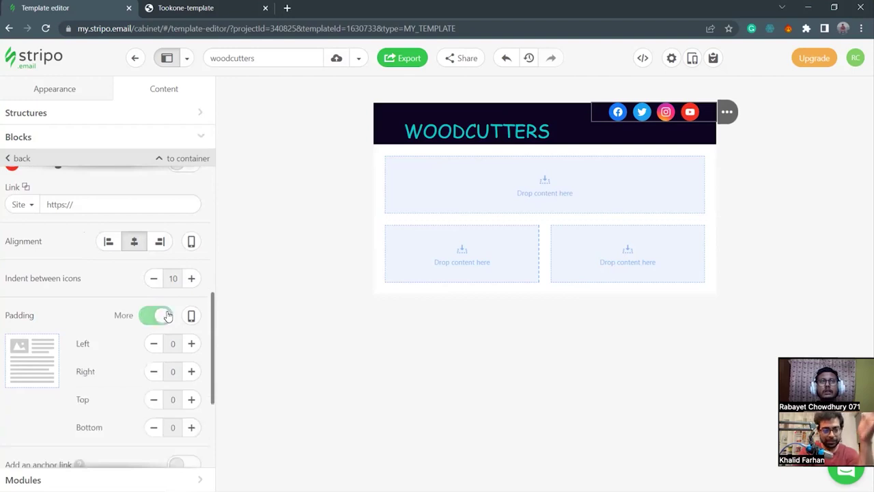
scroll(113, 382, "down", 1)
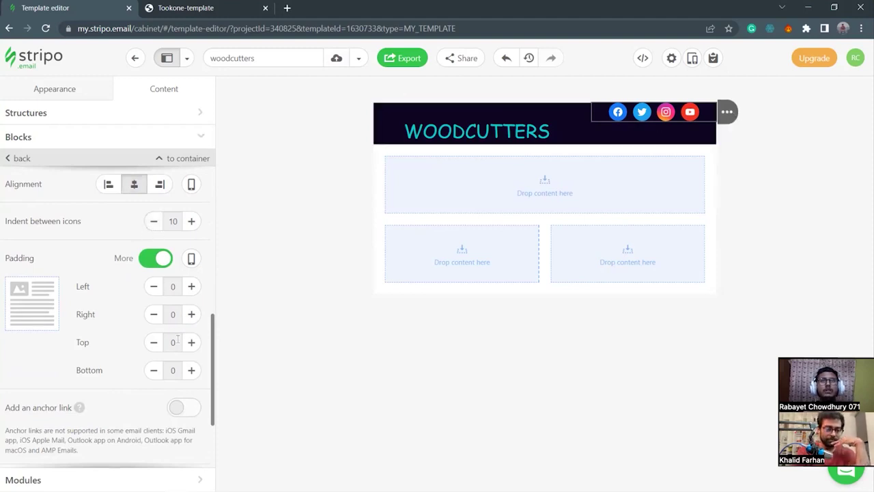
left_click(193, 344)
left_click(192, 343)
left_click(193, 344)
left_click(192, 343)
left_click(193, 343)
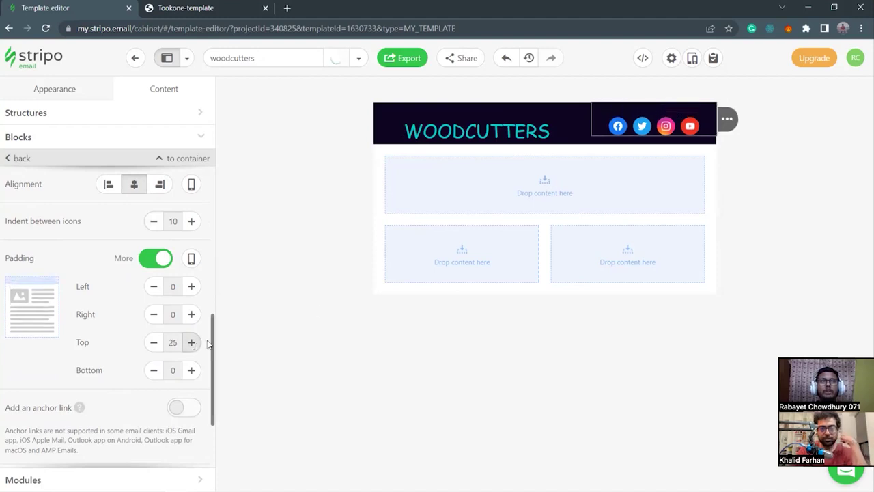
Reduce the WOODCUTTERS title's top padding to 15 px.
left_click(391, 133)
scroll(145, 374, "down", 2)
left_click(153, 343)
left_click(153, 344)
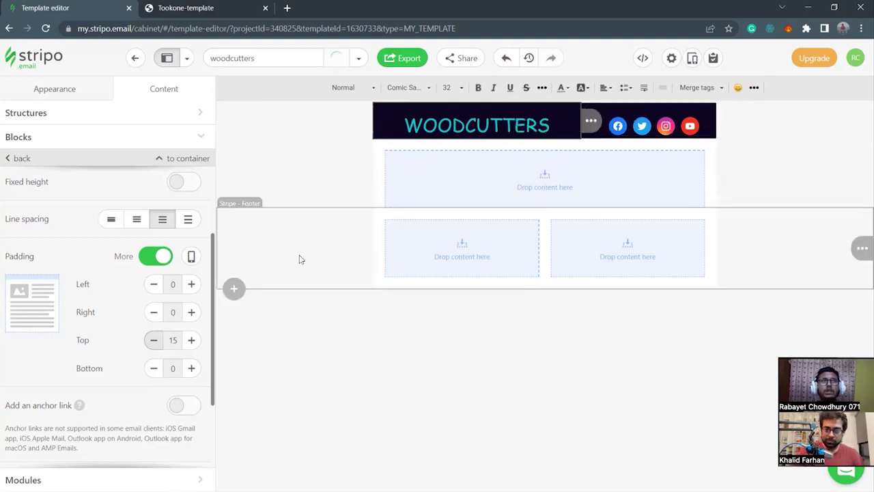
left_click(333, 346)
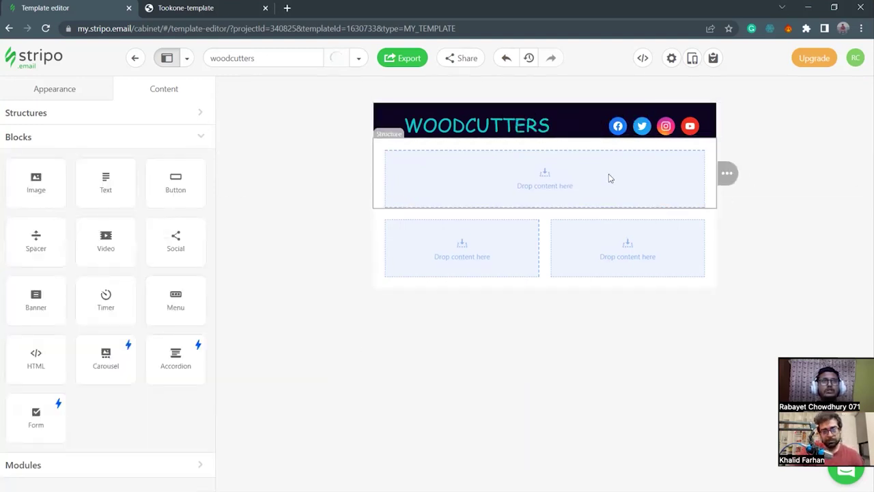
Give the WOODCUTTERS header text block 5 px of bottom padding.
left_click(604, 121)
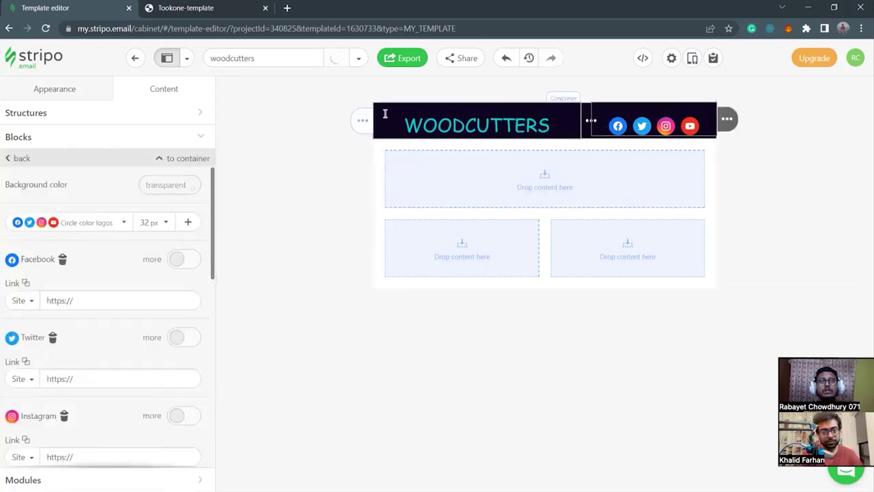
left_click(252, 125)
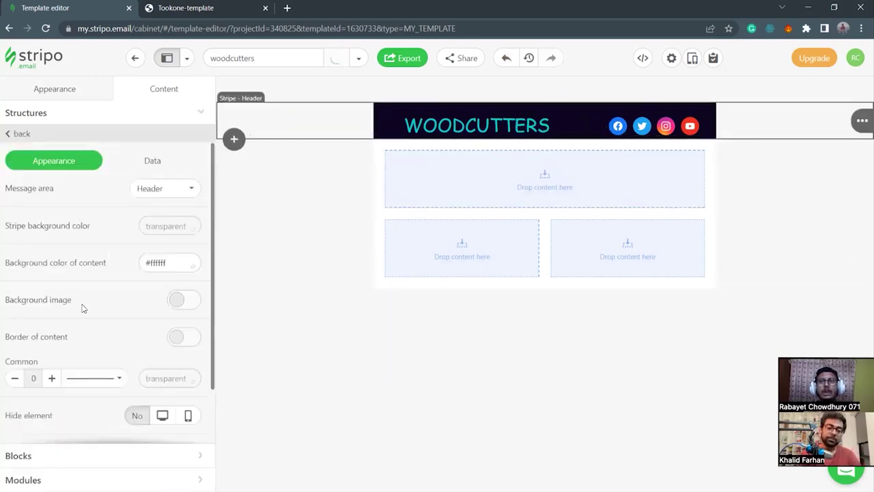
scroll(83, 303, "down", 1)
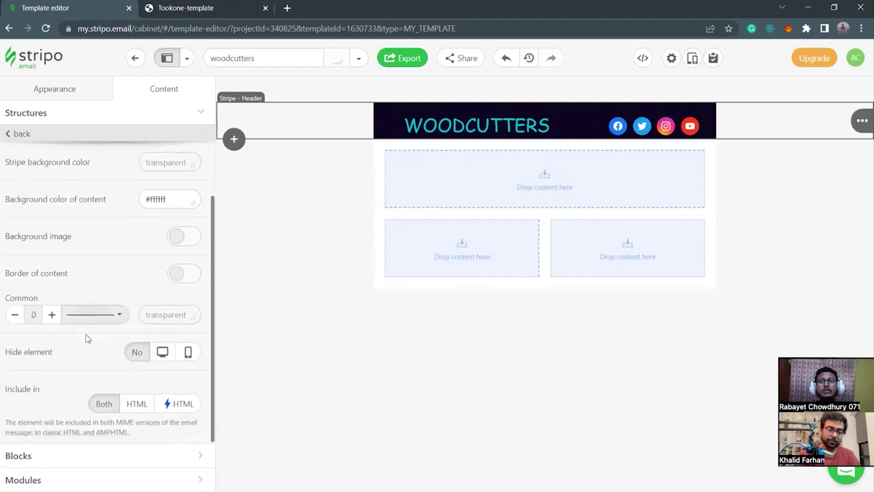
scroll(93, 257, "up", 1)
scroll(91, 254, "down", 1)
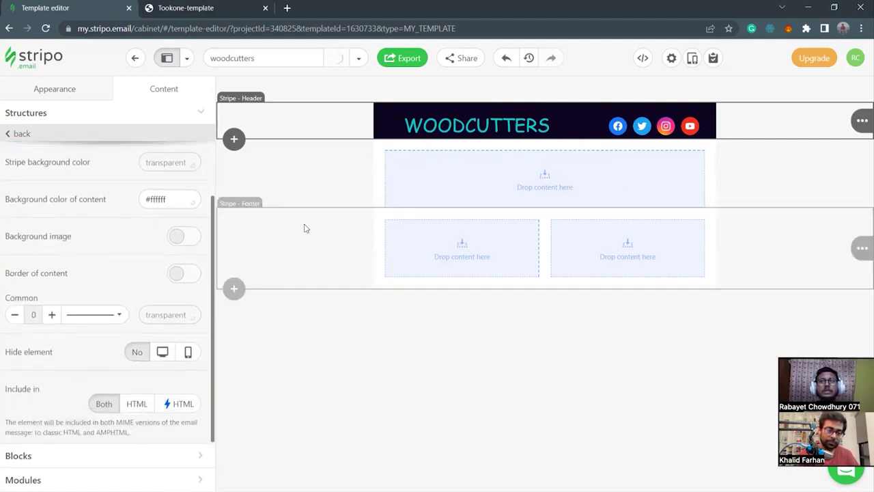
left_click(385, 116)
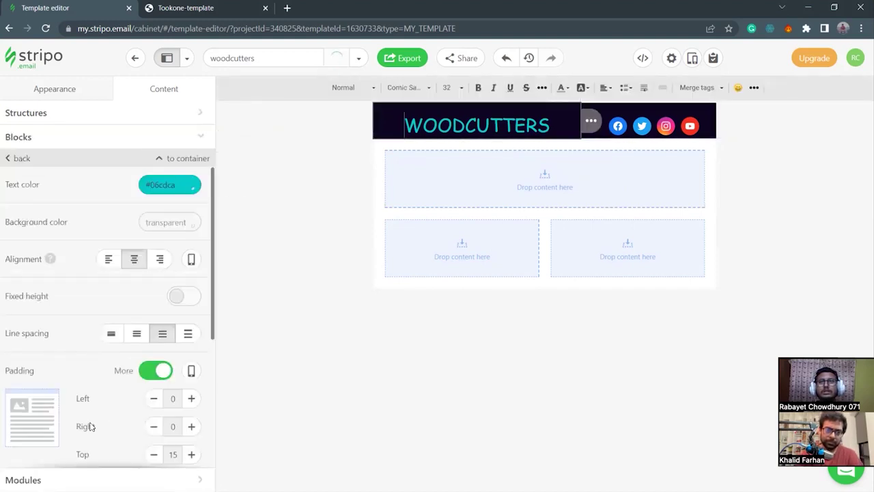
scroll(104, 414, "down", 2)
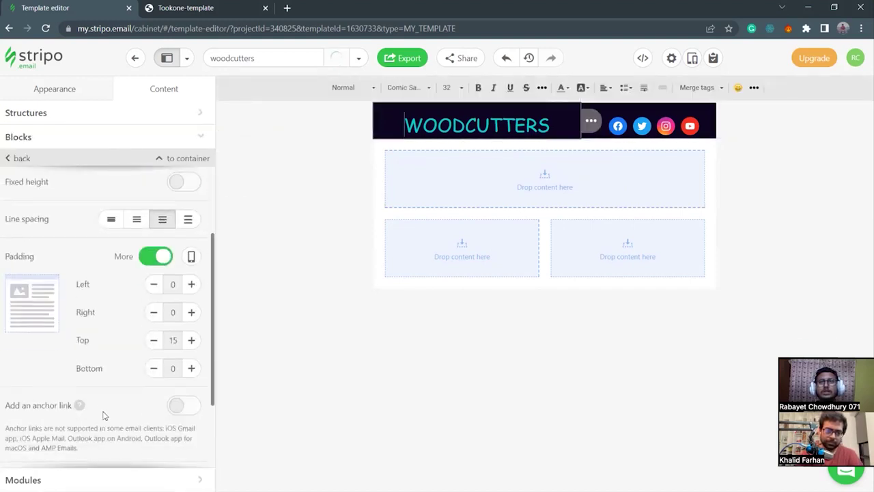
left_click(191, 368)
left_click(362, 419)
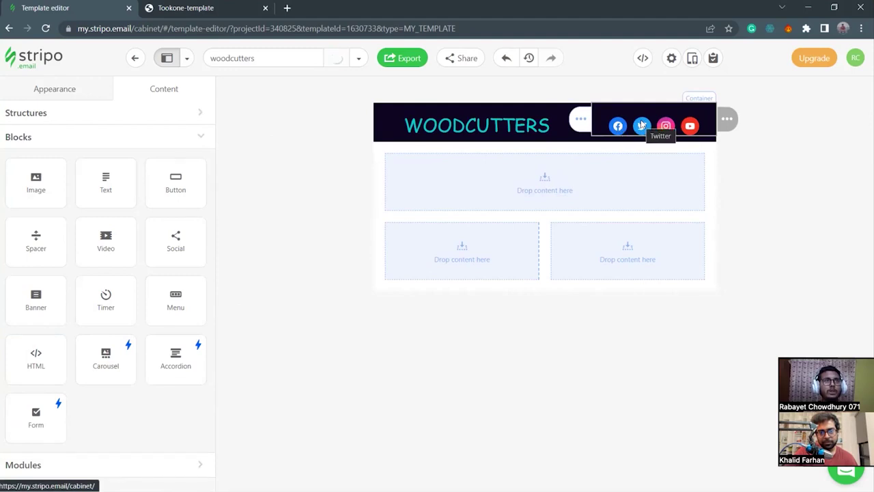
left_click(688, 127)
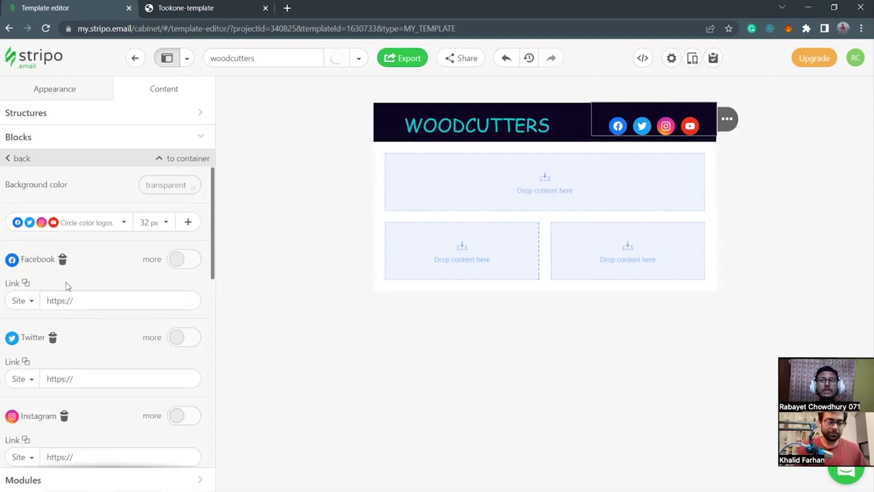
scroll(66, 285, "down", 3)
scroll(66, 285, "up", 3)
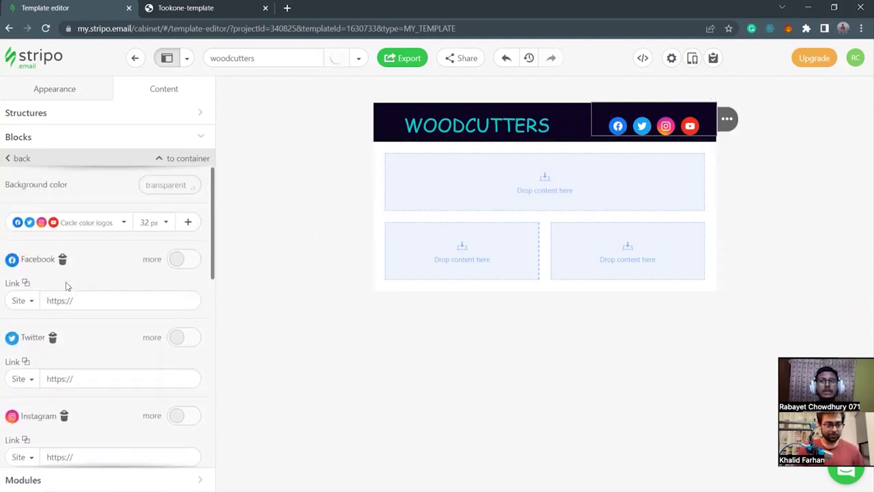
left_click(76, 300)
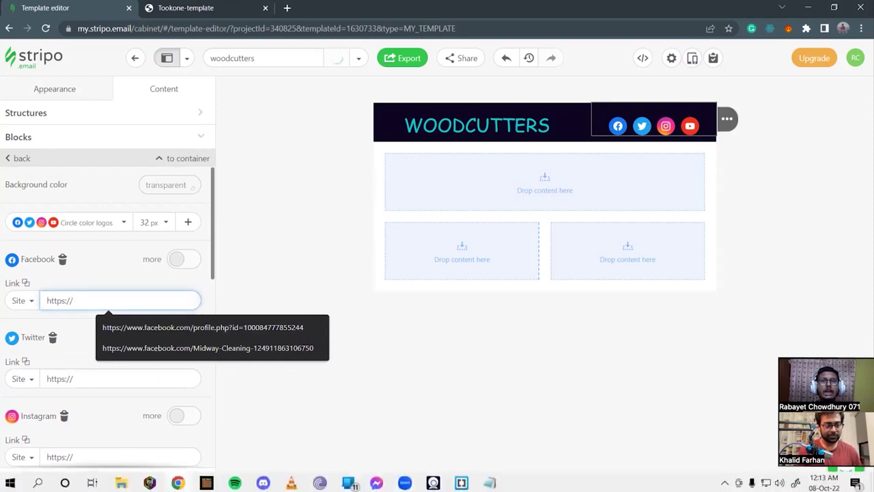
key("alt+Tab")
left_click_drag(348, 211, 490, 211)
key("ctrl+c")
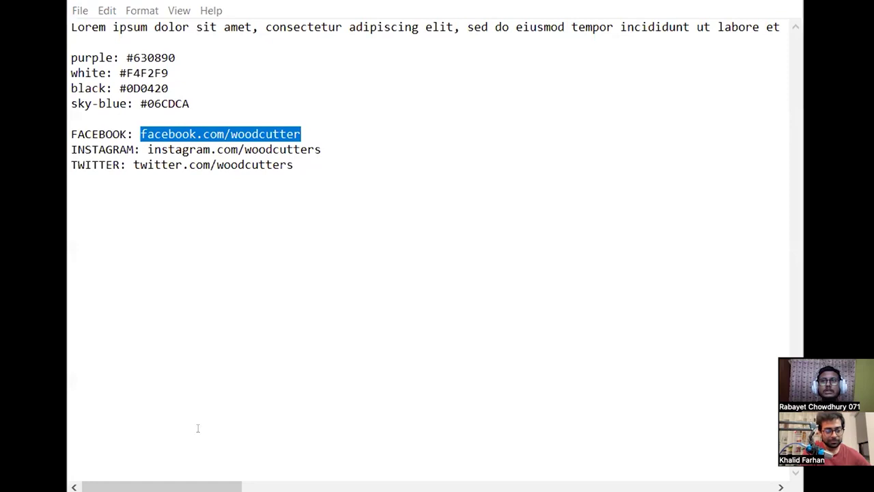
key("alt+Tab")
left_click_drag(99, 306, 20, 302)
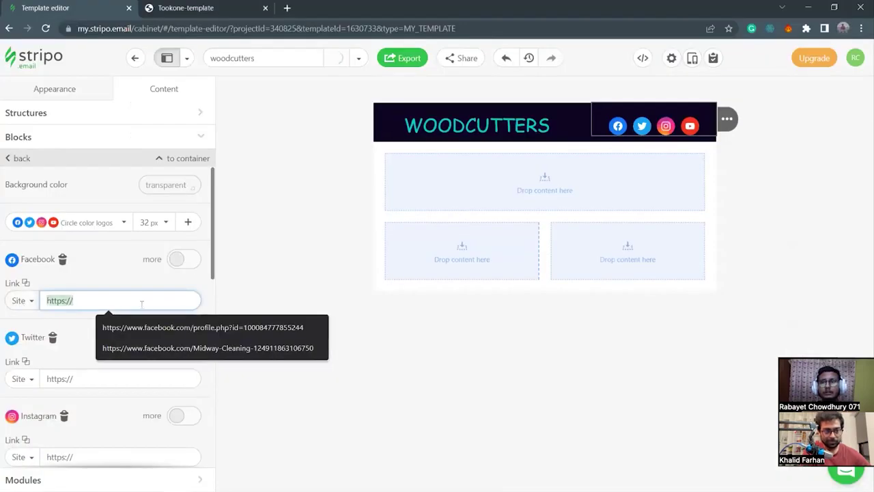
type("facebook.com/woodcutters")
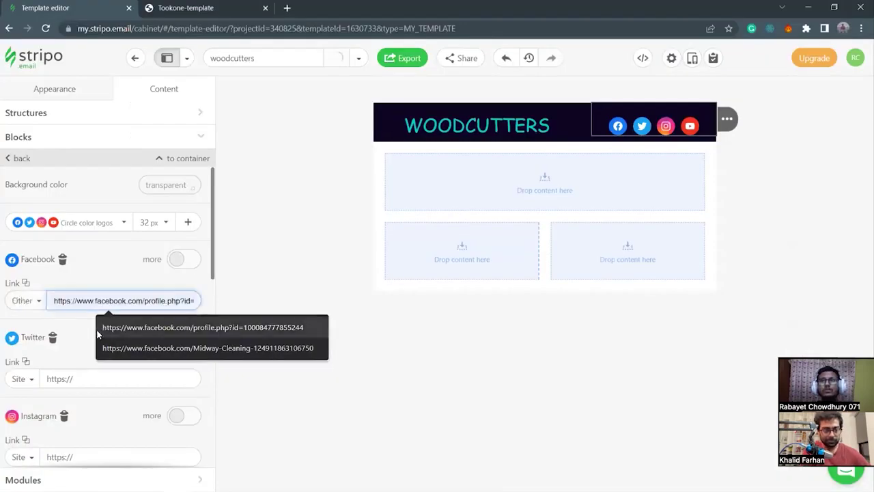
Set the Facebook link protocol to Site and paste the Facebook address again.
left_click(87, 332)
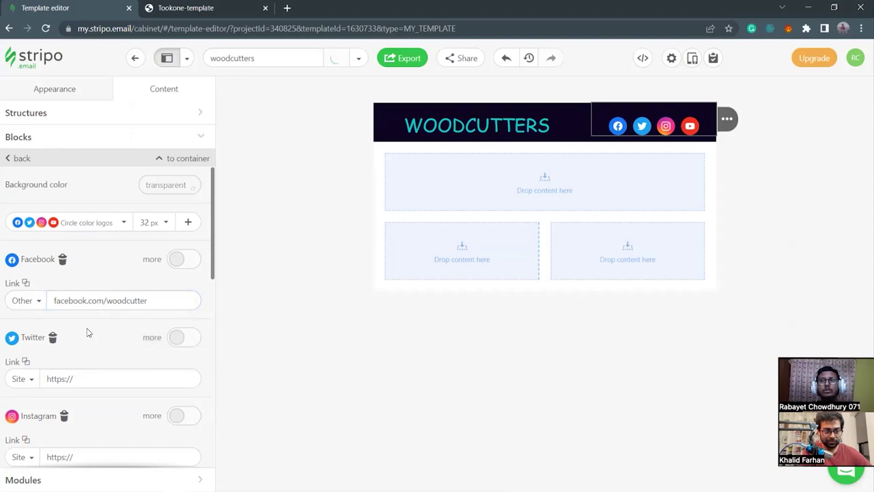
left_click(36, 301)
left_click(36, 302)
left_click(53, 300)
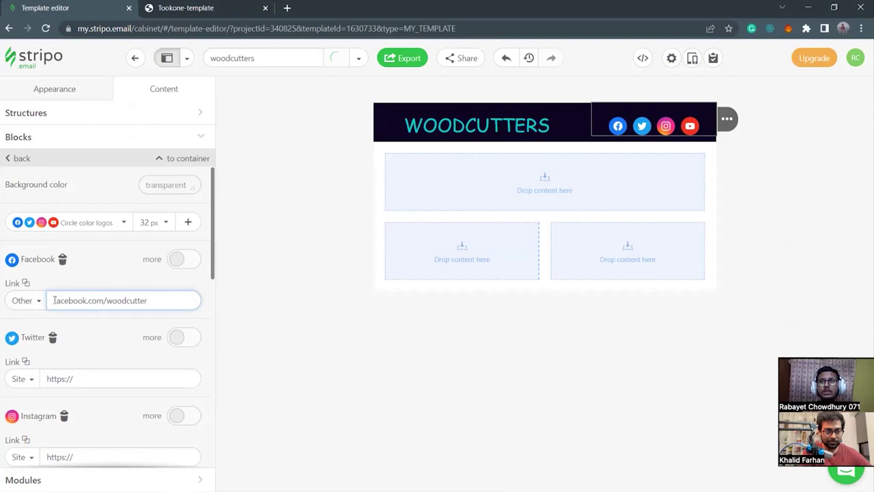
left_click(30, 301)
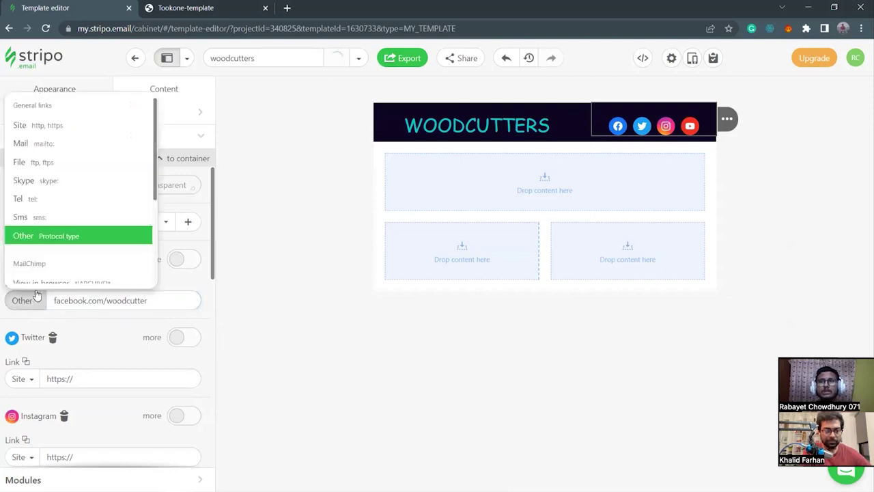
left_click(48, 125)
key("ctrl+v")
left_click(86, 378)
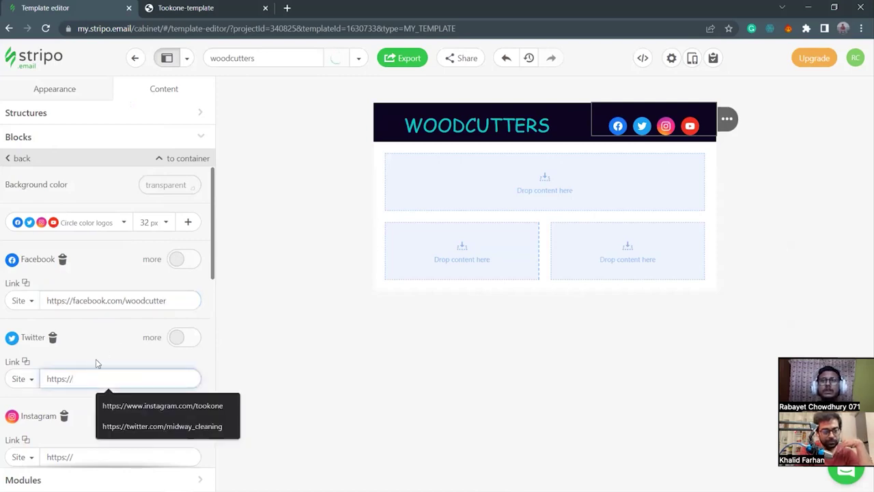
scroll(96, 362, "down", 2)
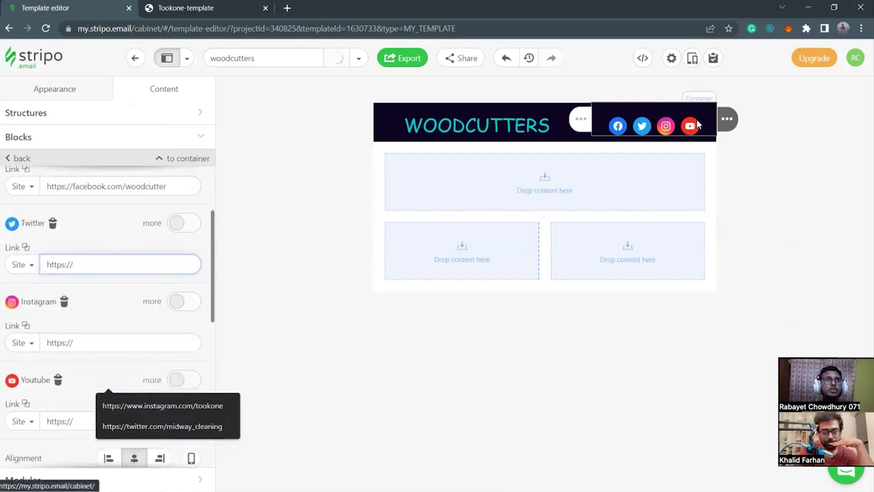
Remove YouTube from the header's social icons.
scroll(50, 317, "down", 2)
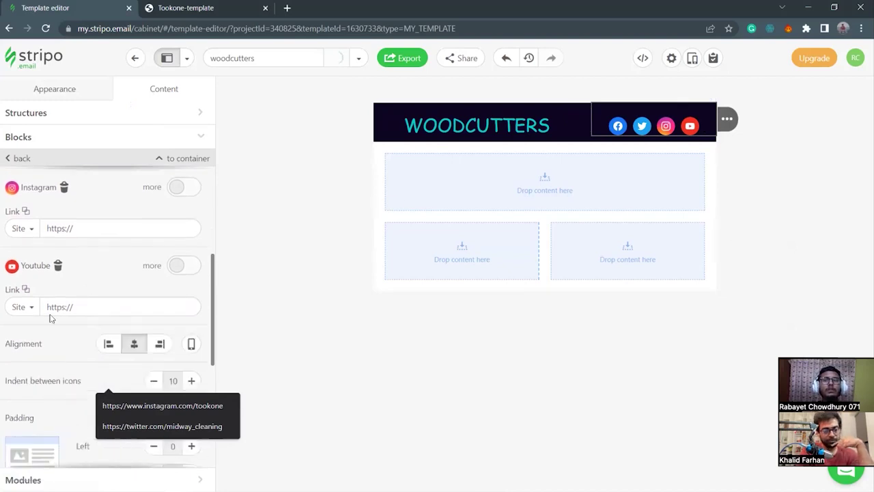
left_click(58, 266)
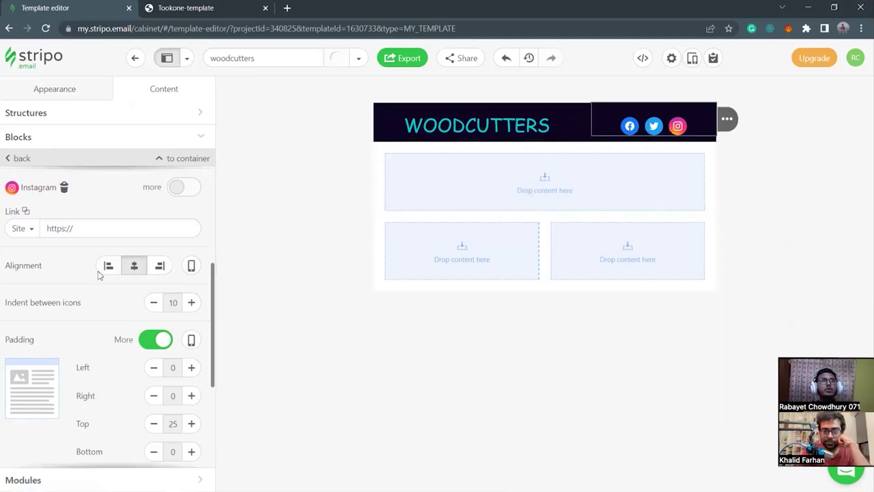
scroll(125, 280, "up", 5)
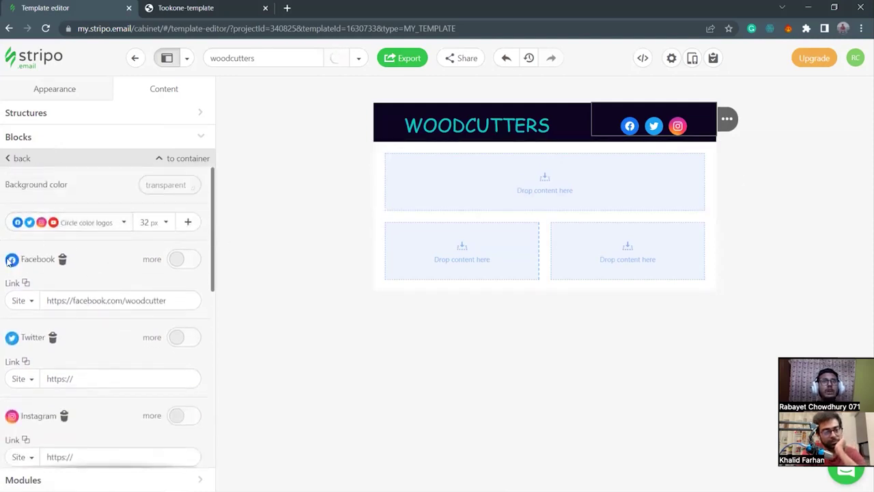
Try several social icon styles, including bordered color circles and plain Colored logos.
left_click(119, 225)
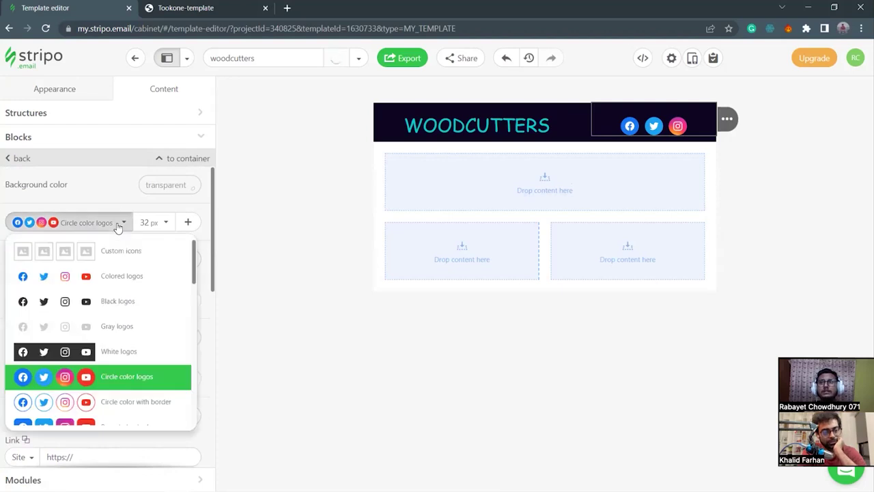
scroll(101, 396, "down", 2)
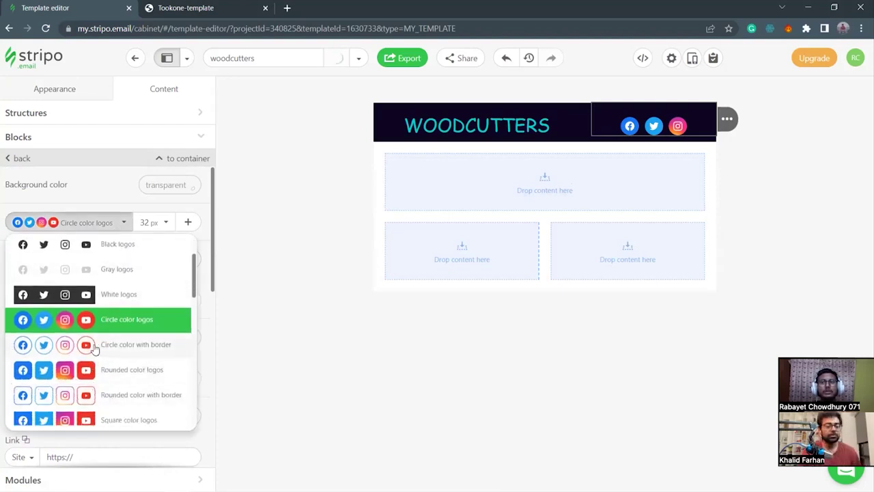
left_click(110, 347)
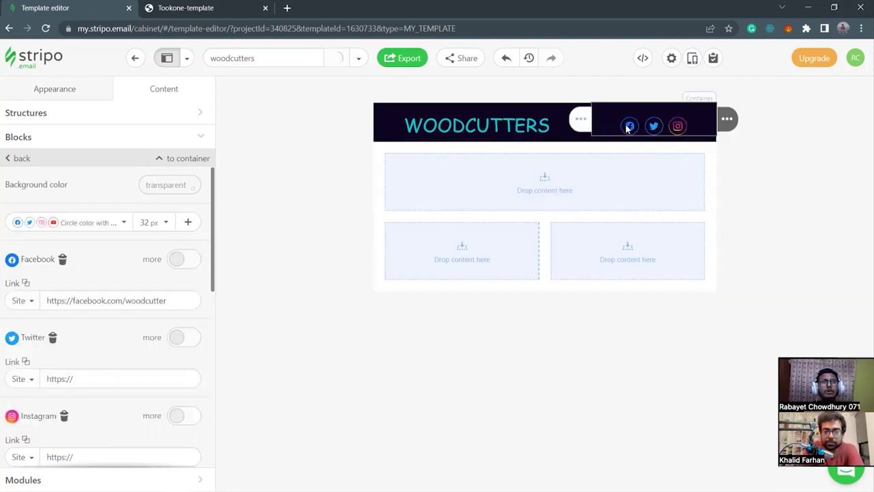
left_click(58, 230)
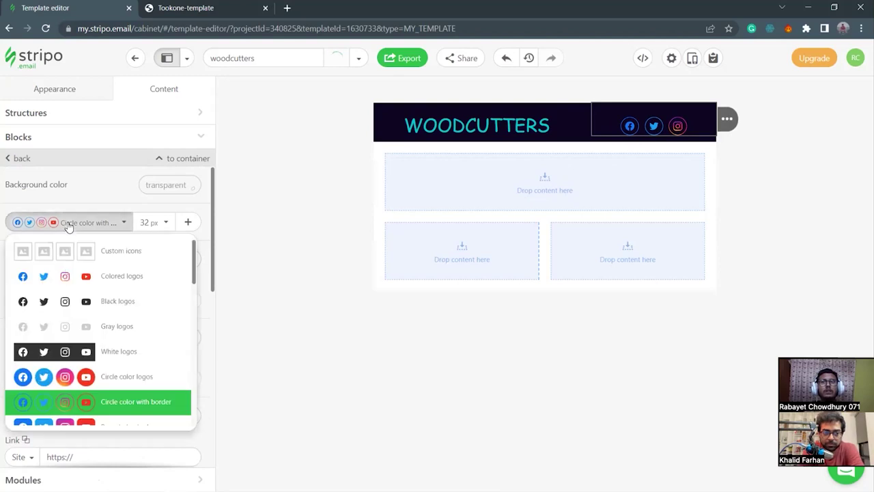
scroll(62, 341, "down", 3)
left_click(60, 341)
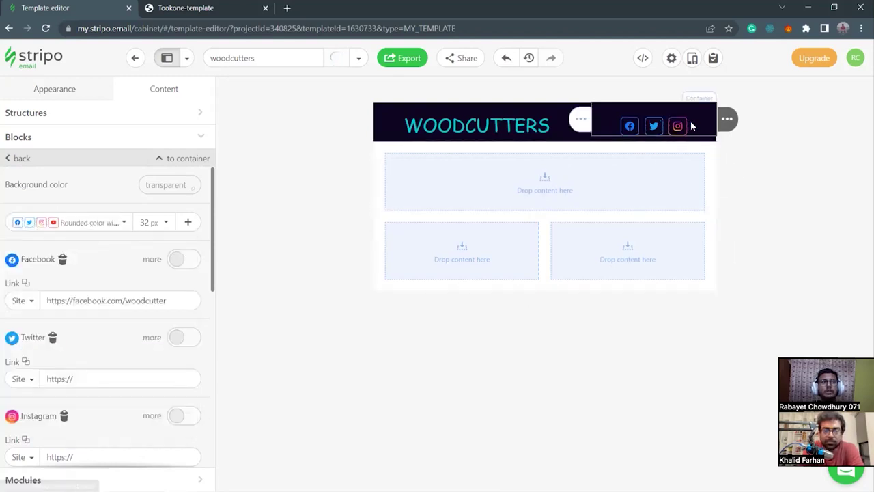
left_click(80, 225)
scroll(85, 366, "down", 5)
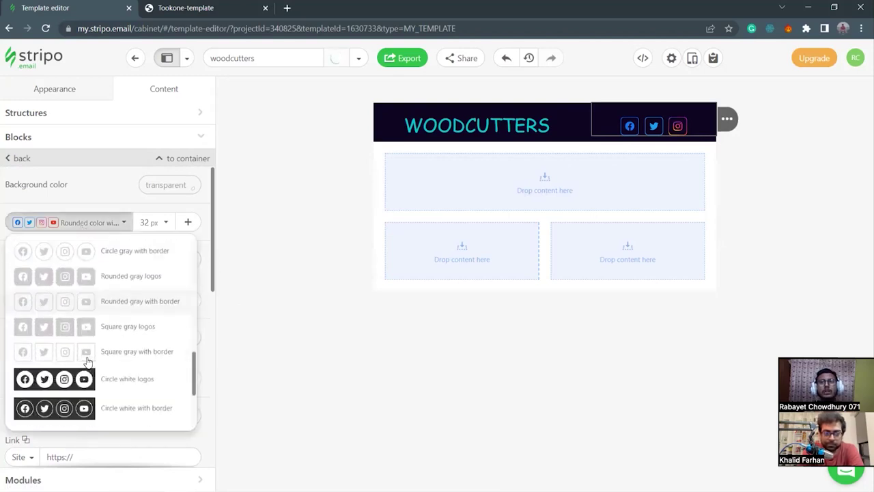
scroll(87, 362, "down", 2)
scroll(87, 362, "up", 7)
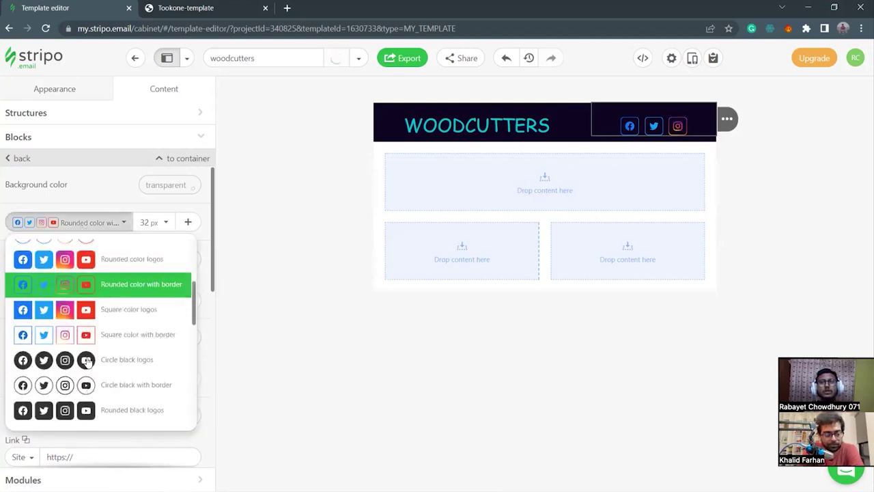
scroll(87, 361, "up", 2)
scroll(109, 364, "up", 3)
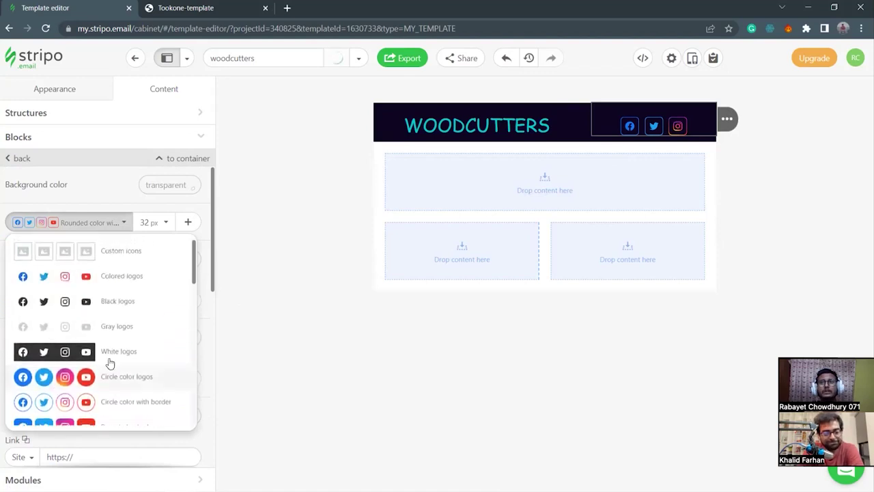
left_click(48, 277)
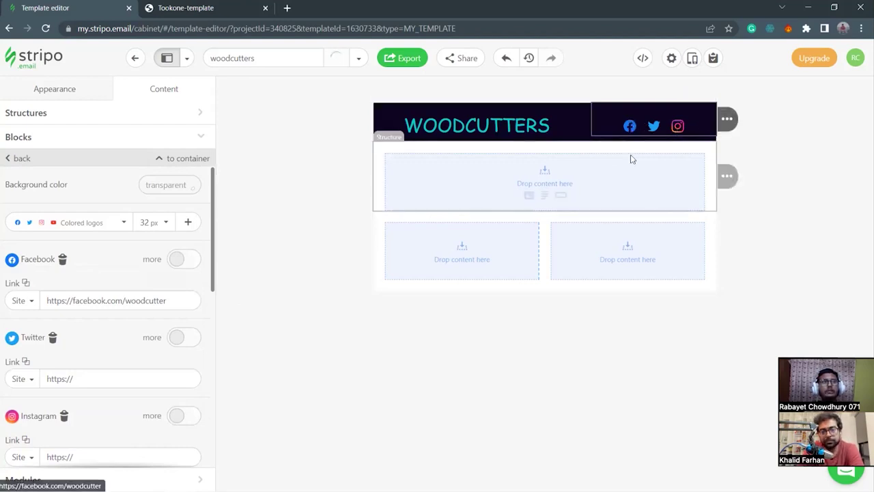
Set the social icons to the Rounded color with border style.
left_click(82, 222)
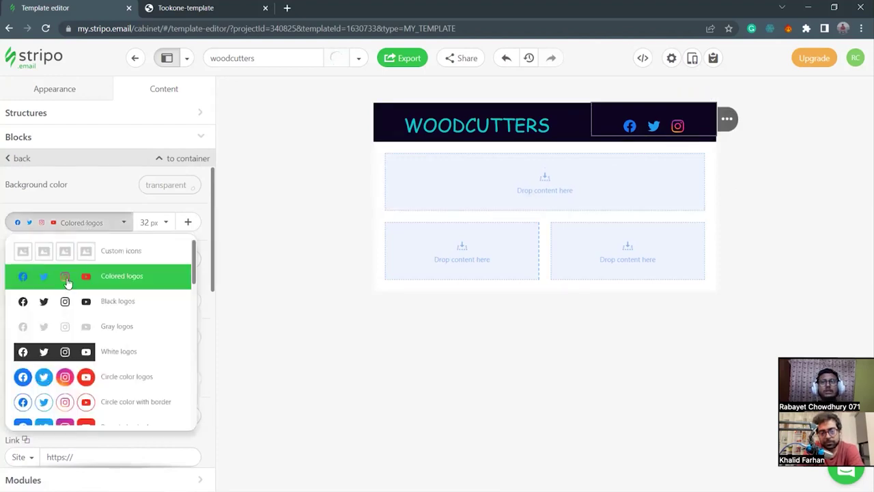
scroll(136, 346, "down", 1)
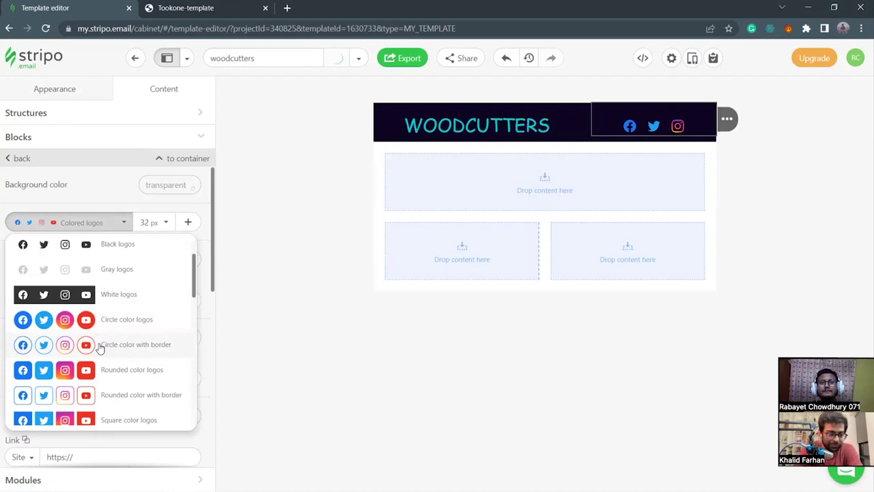
left_click(119, 399)
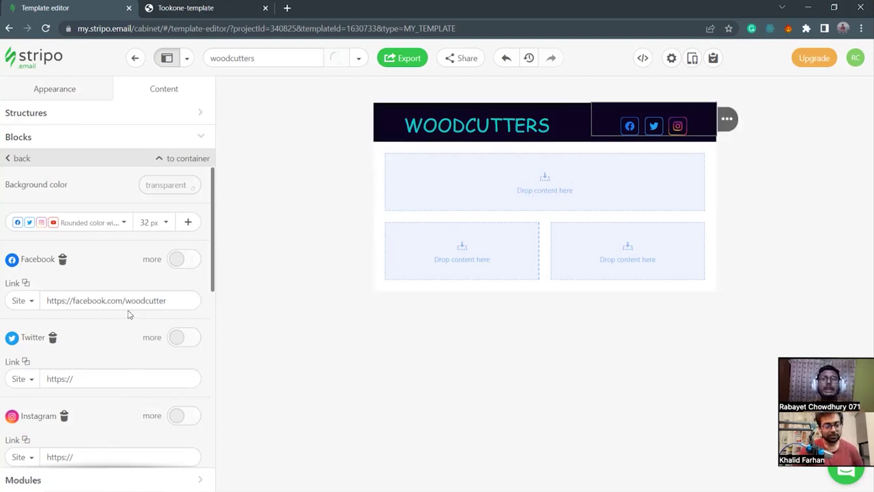
scroll(129, 312, "down", 5)
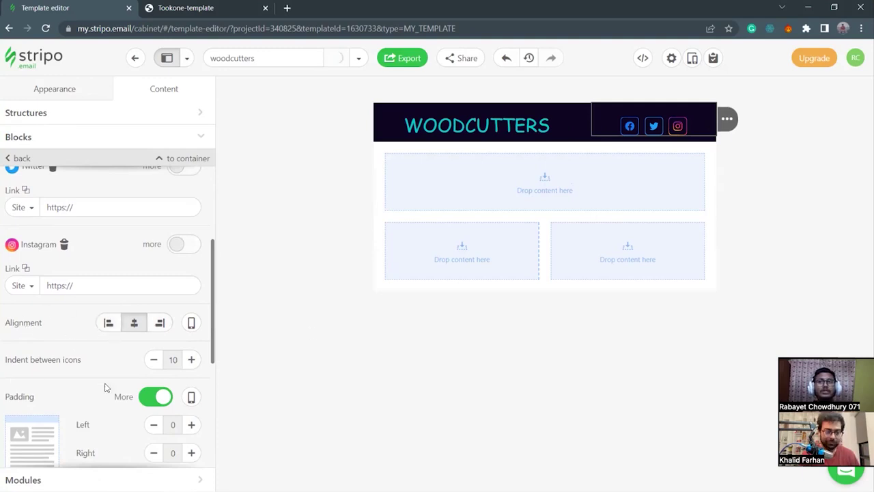
Try right and left alignment, then centre the social icons.
left_click(160, 323)
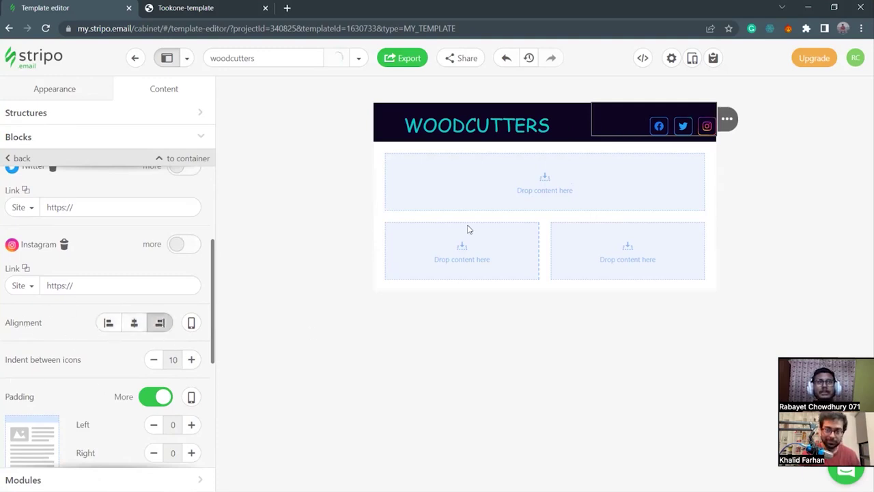
left_click(113, 324)
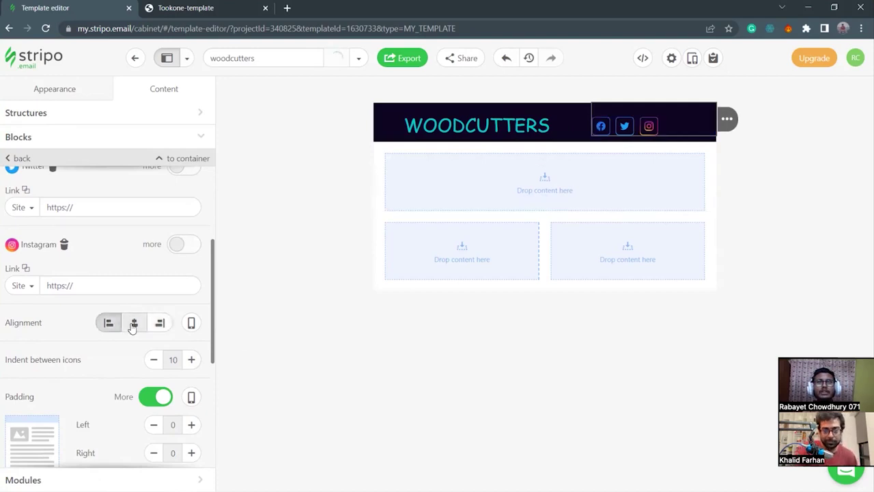
left_click(134, 323)
scroll(99, 345, "down", 1)
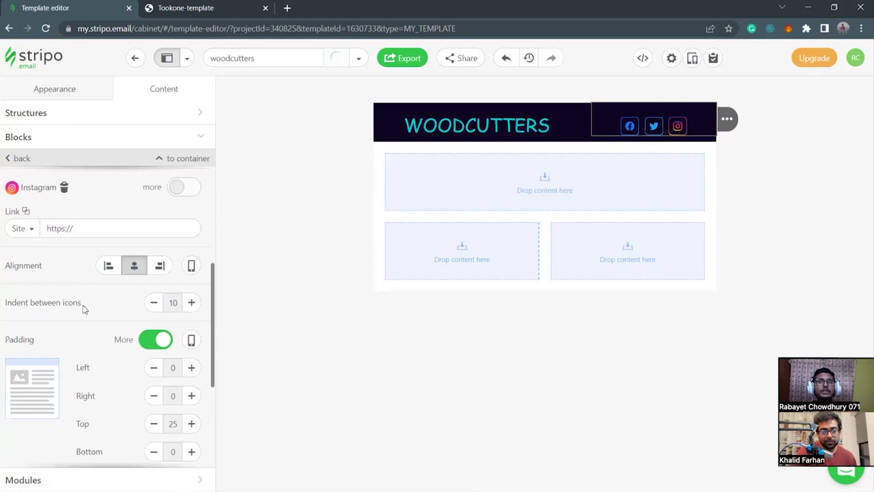
Set the indent between the social icons to 25.
left_click(192, 302)
left_click(192, 302)
left_click(192, 303)
left_click(155, 302)
left_click(154, 302)
left_click(154, 302)
left_click(155, 307)
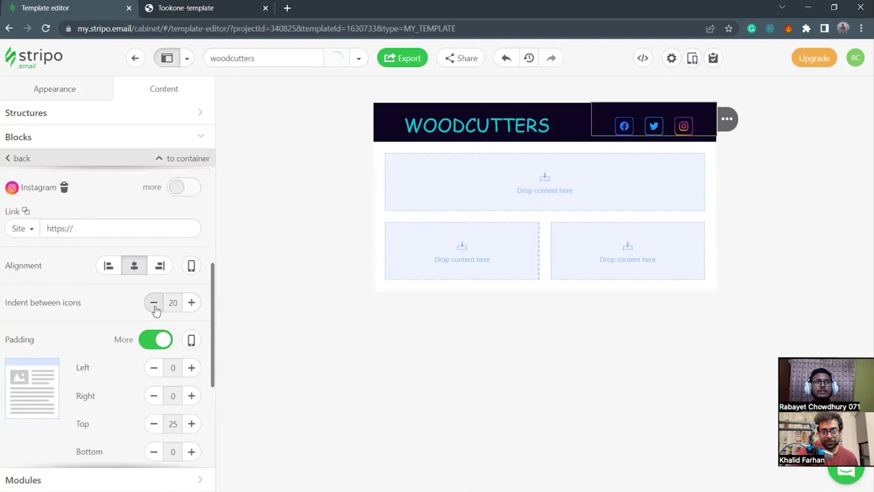
left_click(191, 306)
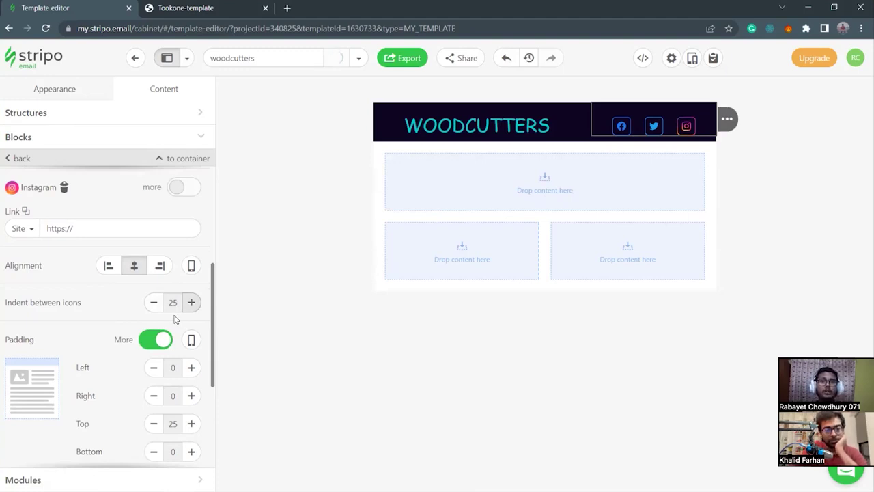
scroll(102, 400, "down", 5)
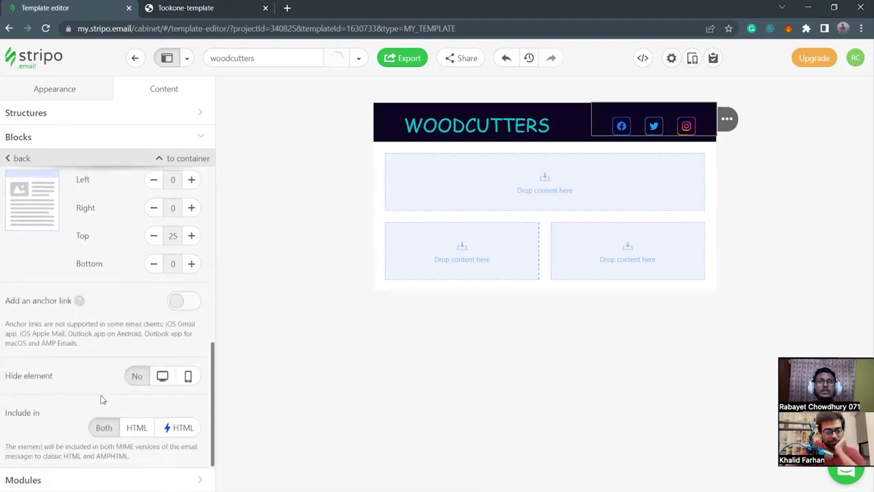
scroll(104, 400, "up", 5)
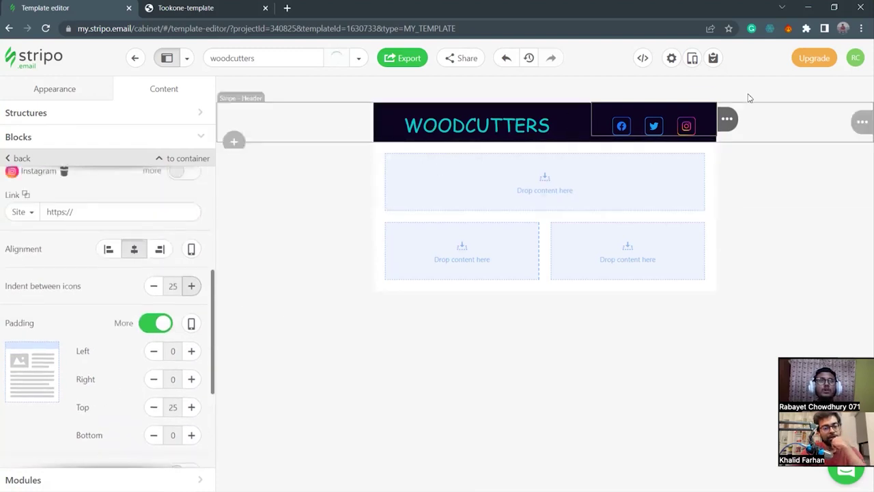
left_click(311, 132)
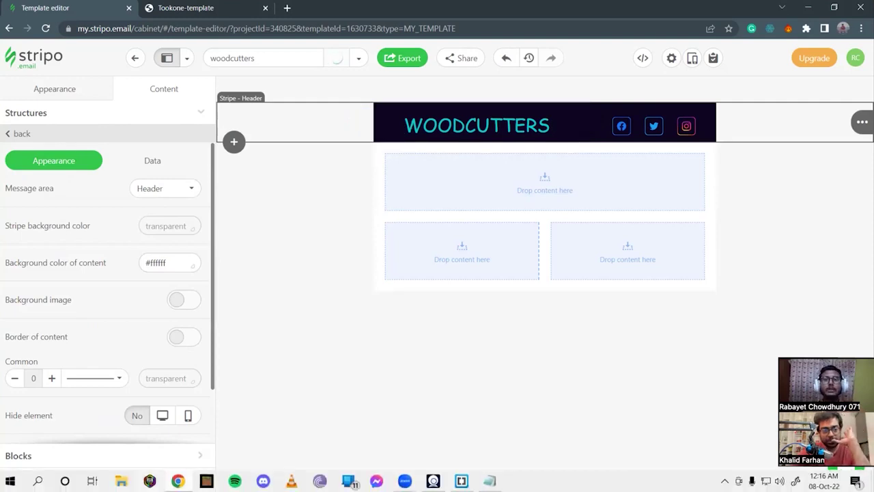
Browse Local Disk (D:) to the email videolibrarian folder and select videolibrarianlogo.png.
left_click(121, 481)
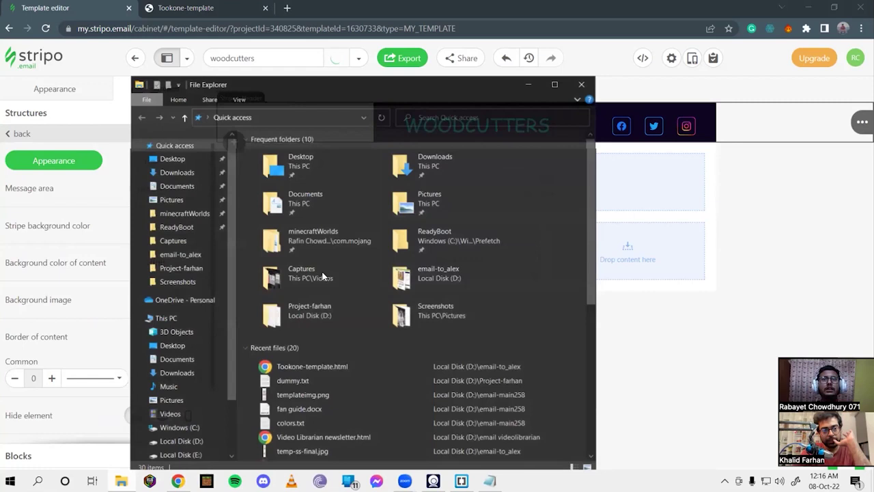
left_click(191, 441)
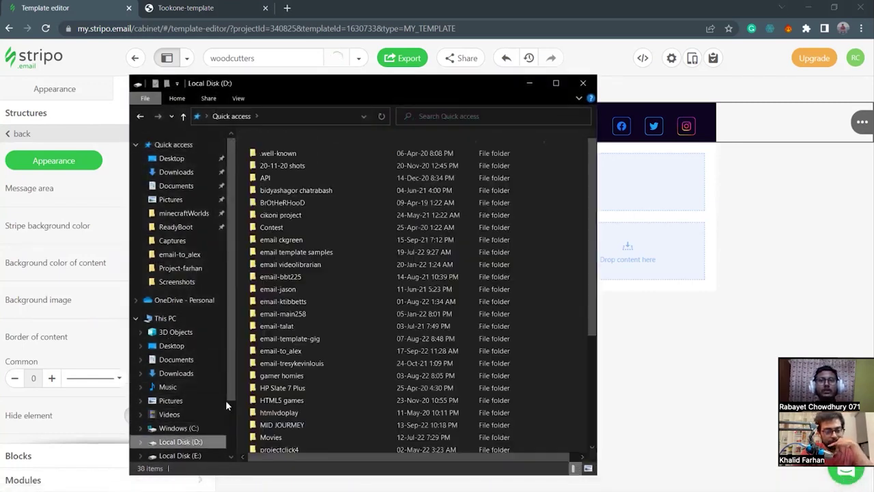
double_click(282, 238)
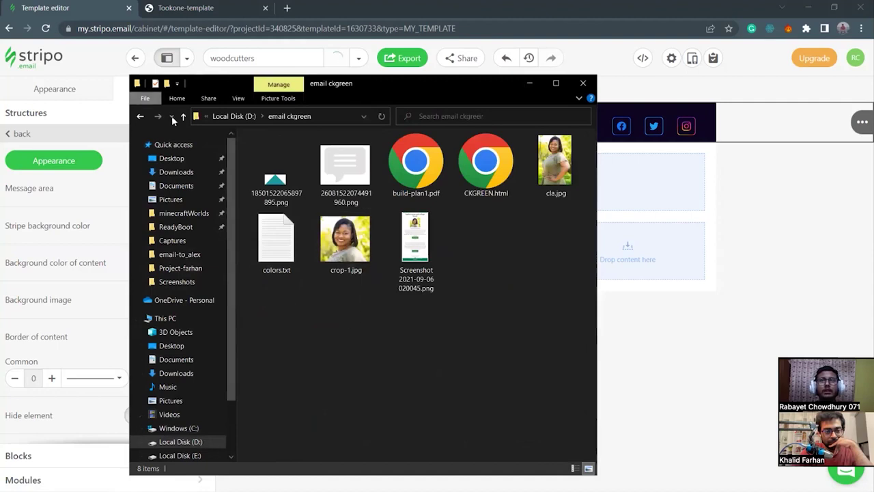
left_click(183, 116)
double_click(305, 252)
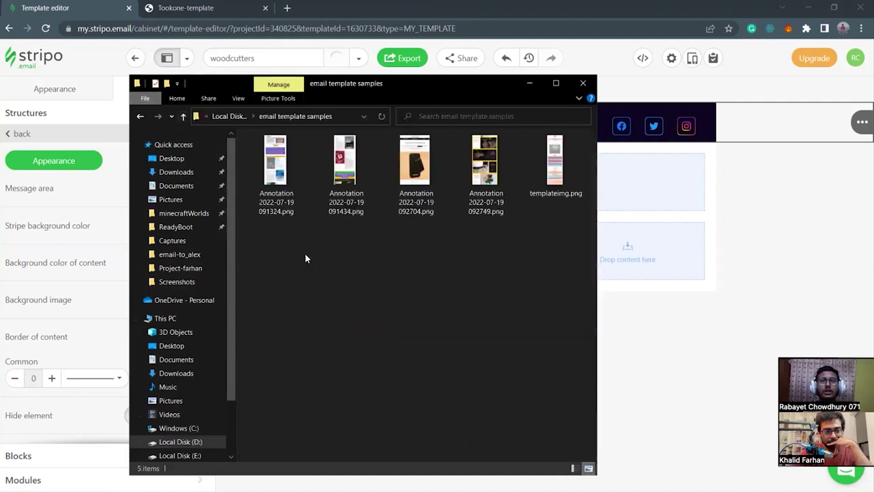
left_click(185, 117)
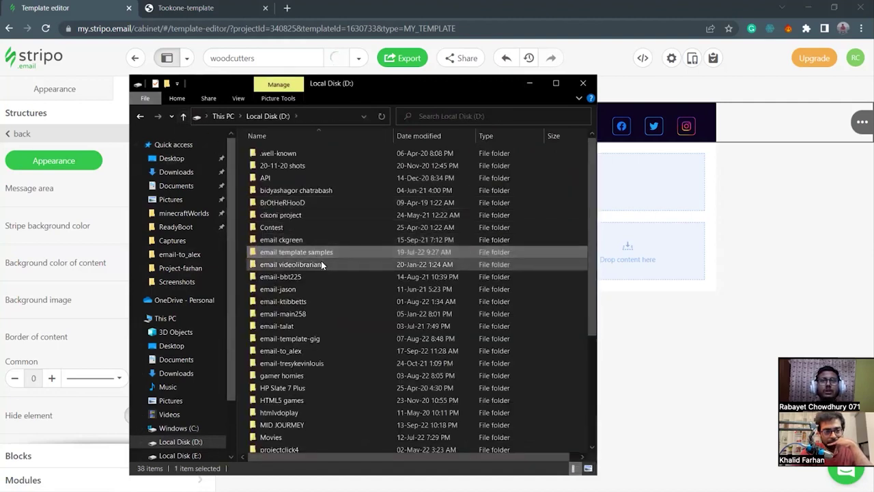
double_click(321, 261)
scroll(417, 368, "down", 2)
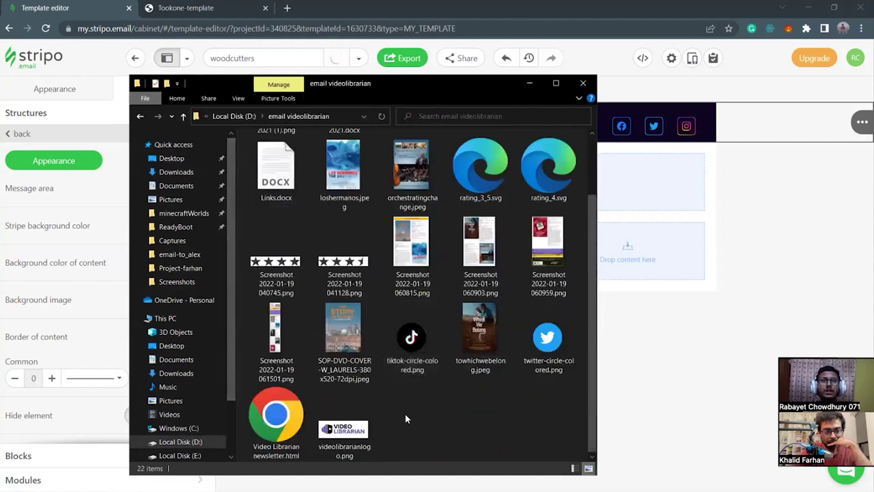
left_click(360, 436)
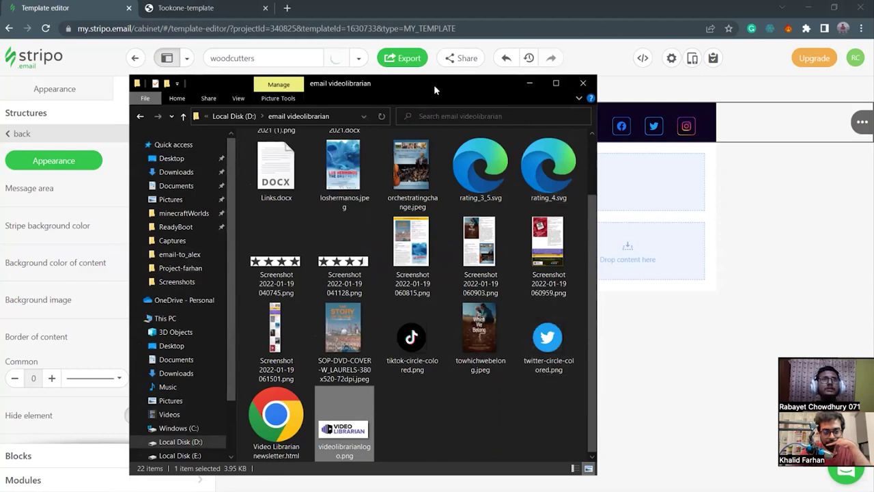
left_click_drag(433, 84, 627, 151)
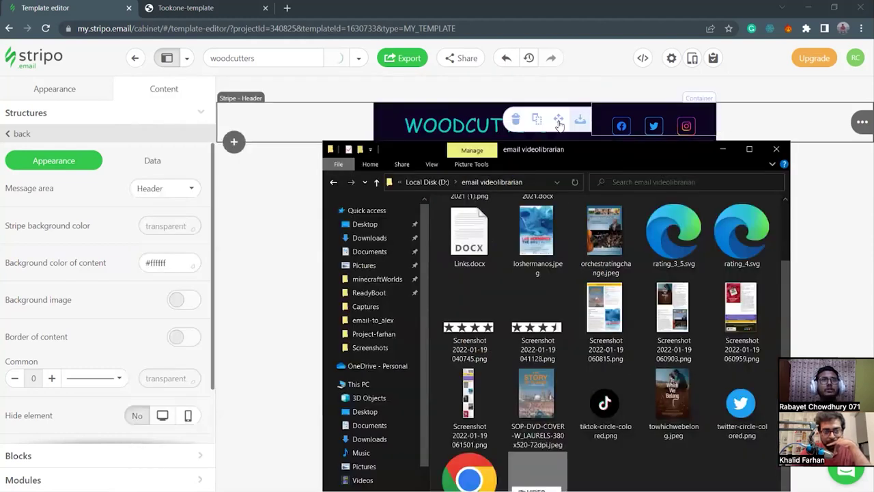
left_click(421, 125)
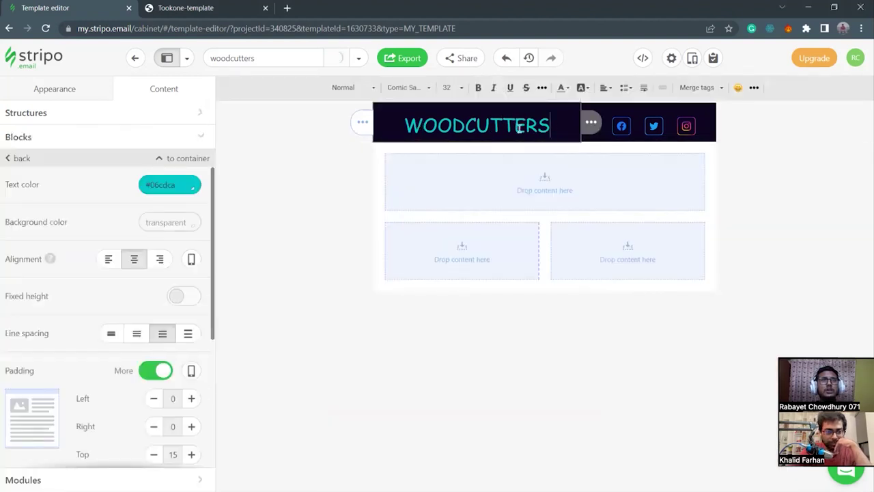
Delete the WOODCUTTERS title text and remove its emptied block from the header.
left_click_drag(552, 131, 401, 129)
key("BackSpace")
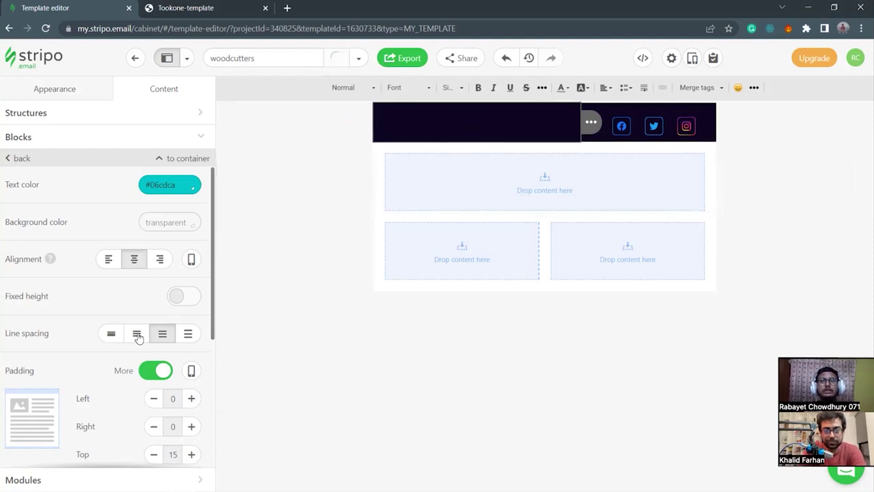
scroll(85, 324, "down", 3)
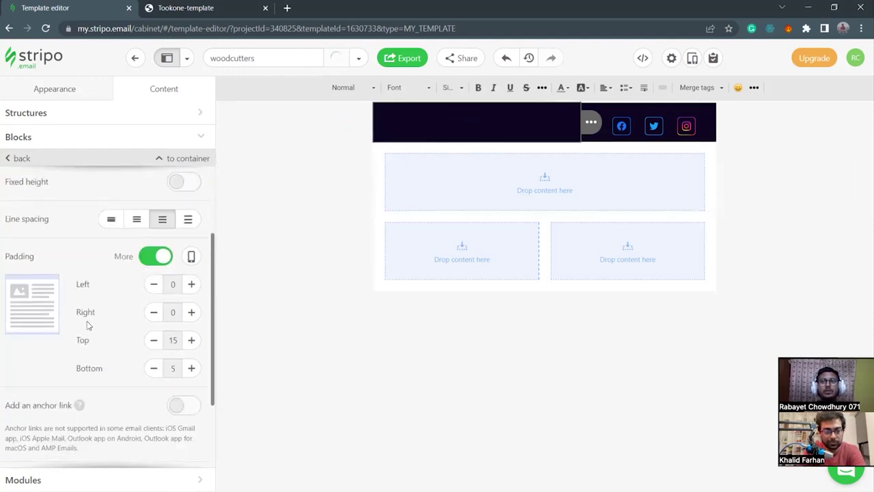
scroll(81, 351, "up", 3)
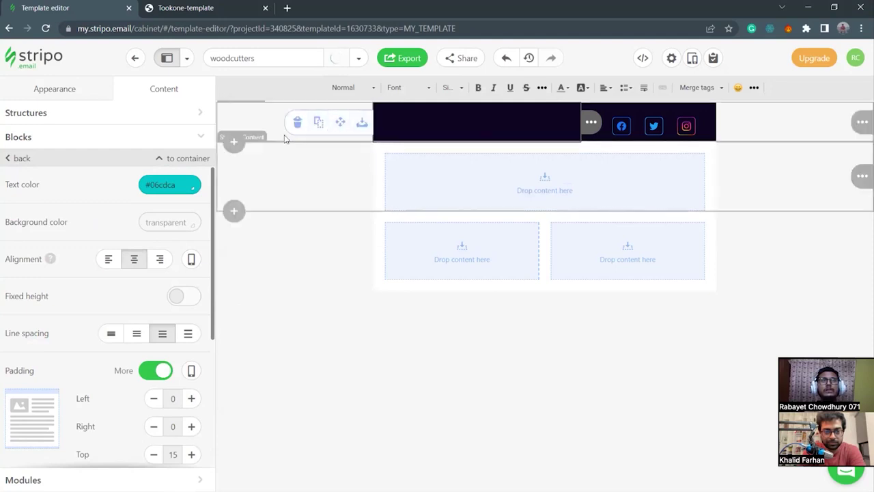
left_click(279, 121)
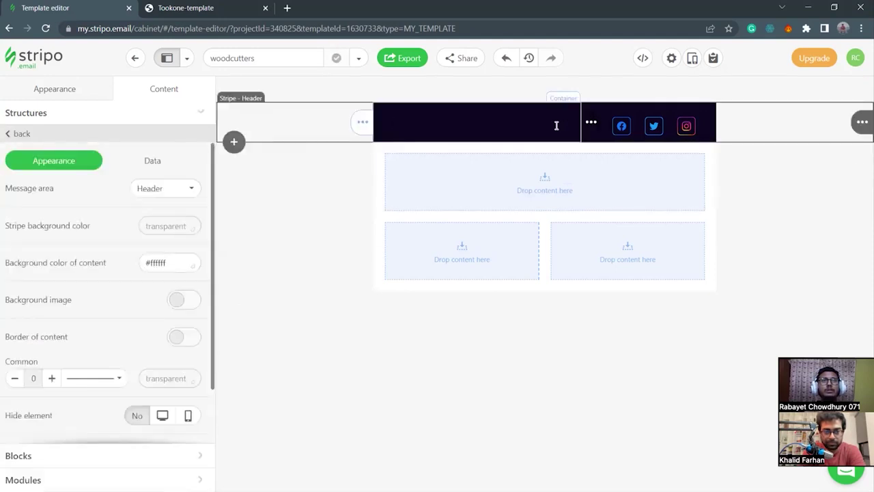
mouse_move(592, 121)
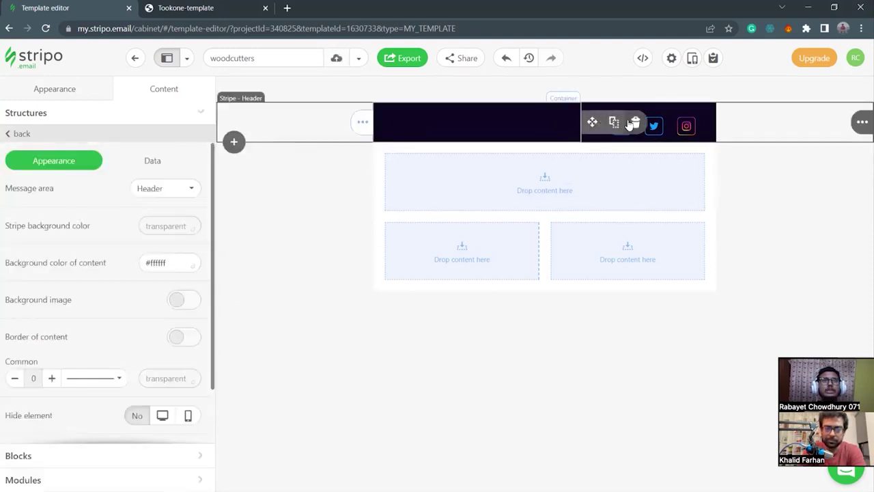
left_click(636, 122)
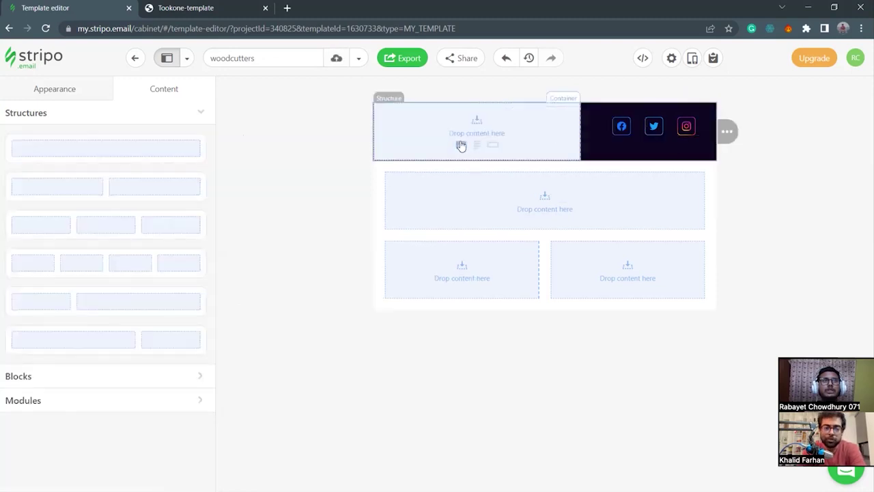
Add an image block to the empty header column and upload the Video Librarian logo.
left_click(460, 146)
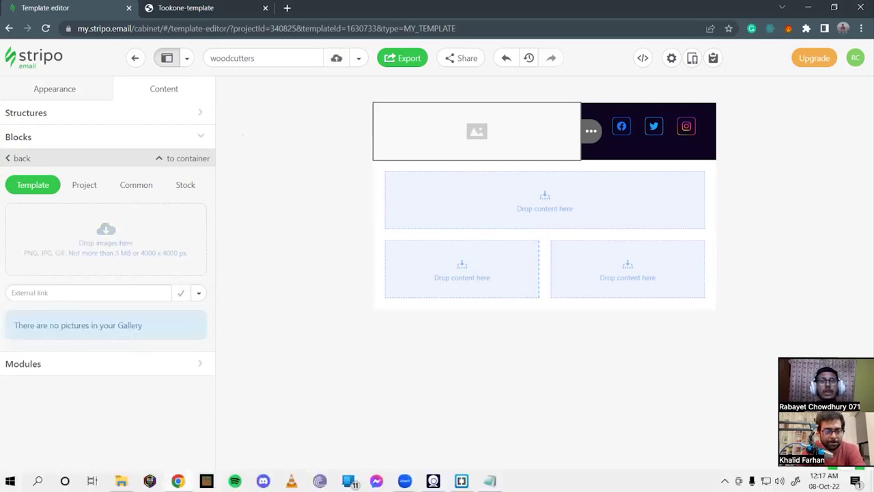
left_click(121, 481)
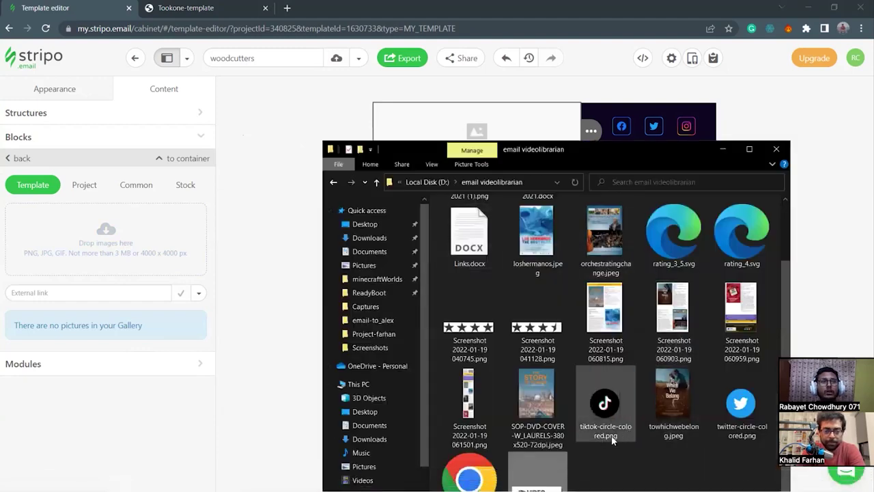
left_click_drag(547, 476, 81, 255)
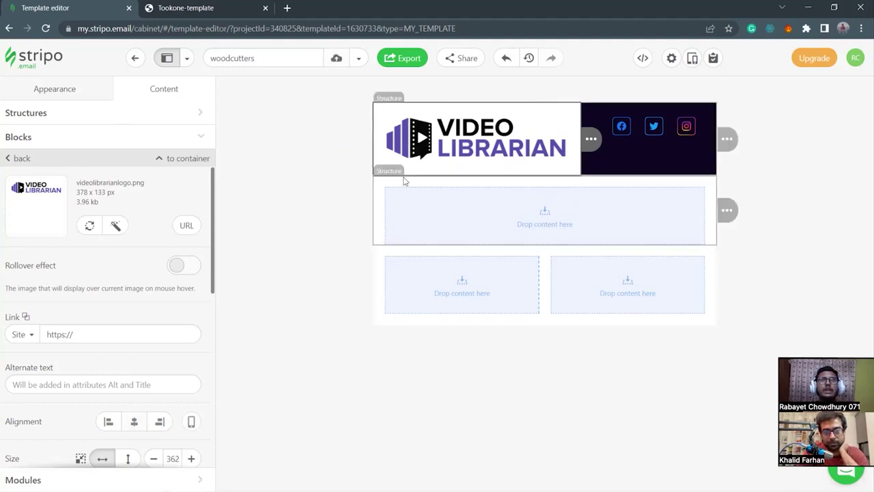
scroll(130, 321, "down", 4)
scroll(137, 322, "up", 1)
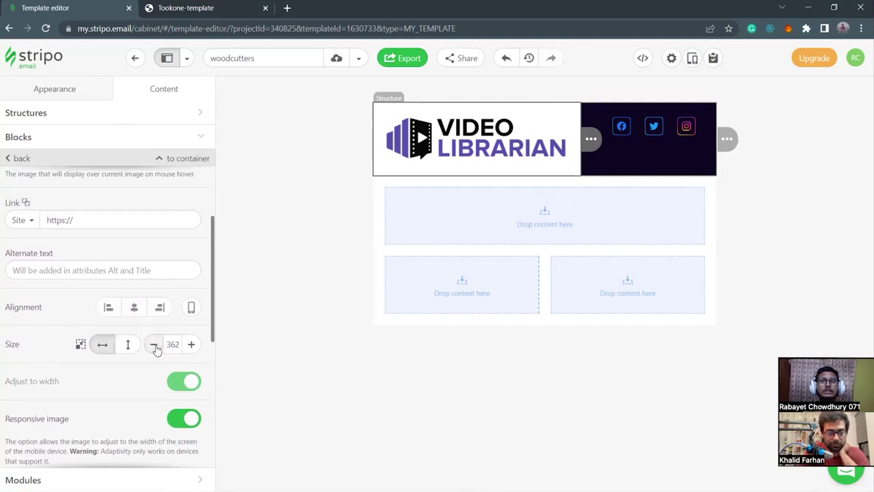
Turn off Adjust to width and size the logo by height to 102.
left_click(154, 345)
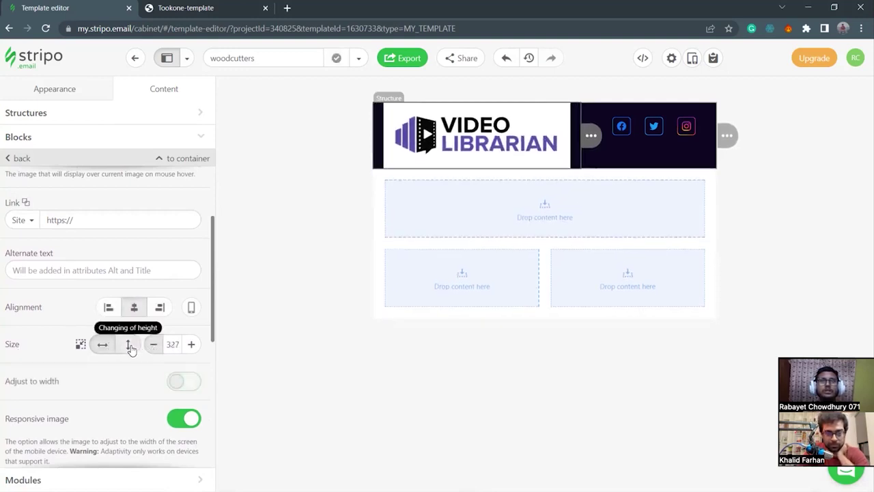
left_click(128, 344)
left_click(190, 345)
left_click(154, 345)
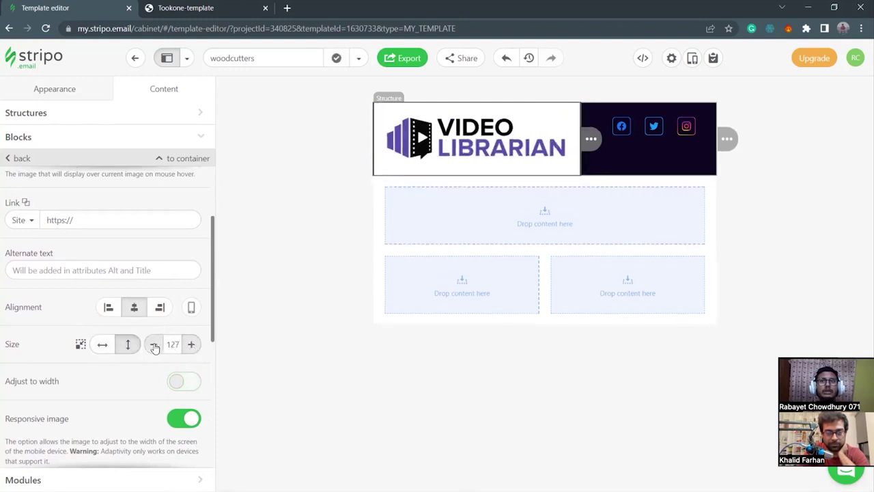
left_click(154, 345)
left_click(154, 345)
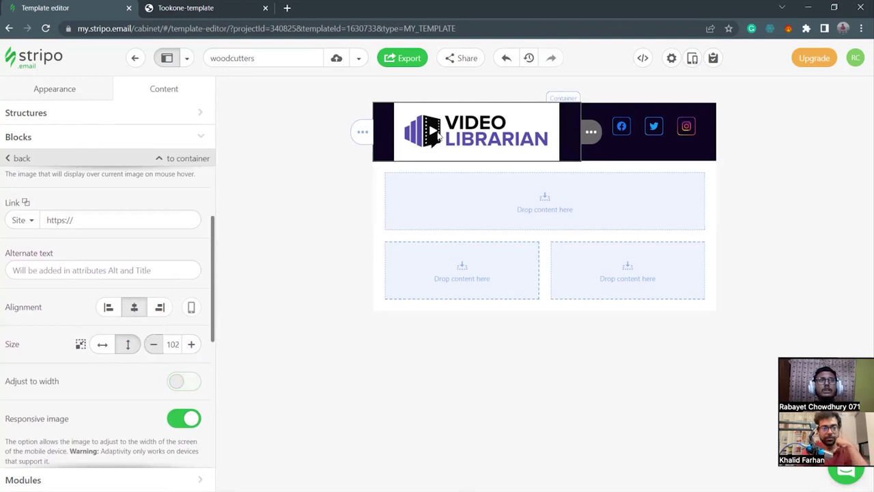
mouse_move(608, 133)
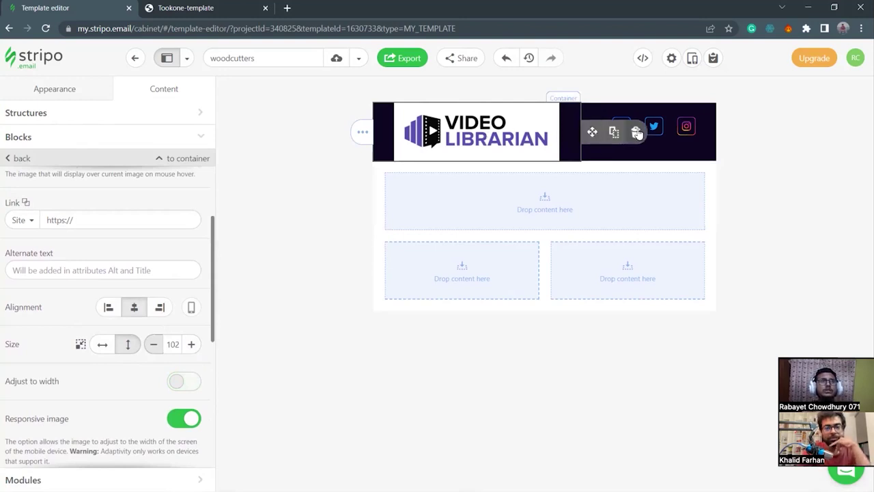
Replace the logo block with a new text block reading WOODCUTTERS.
left_click(635, 133)
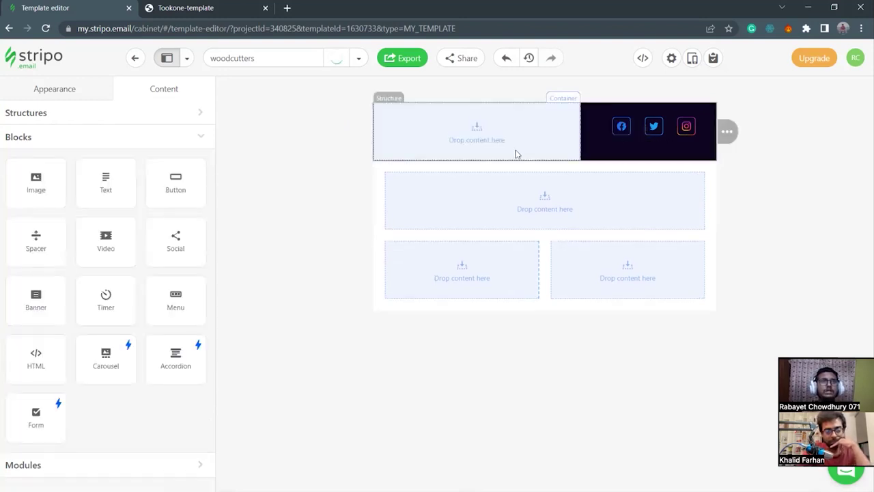
left_click(478, 146)
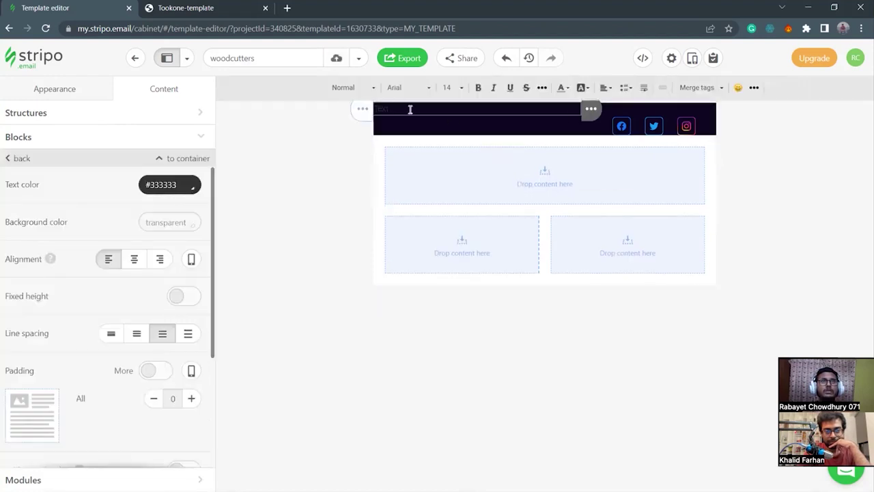
left_click_drag(408, 112, 360, 113)
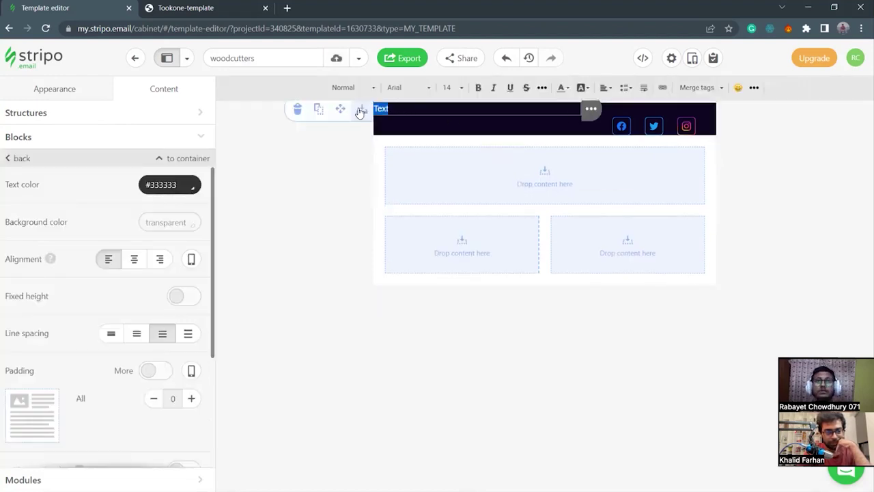
type("Wood")
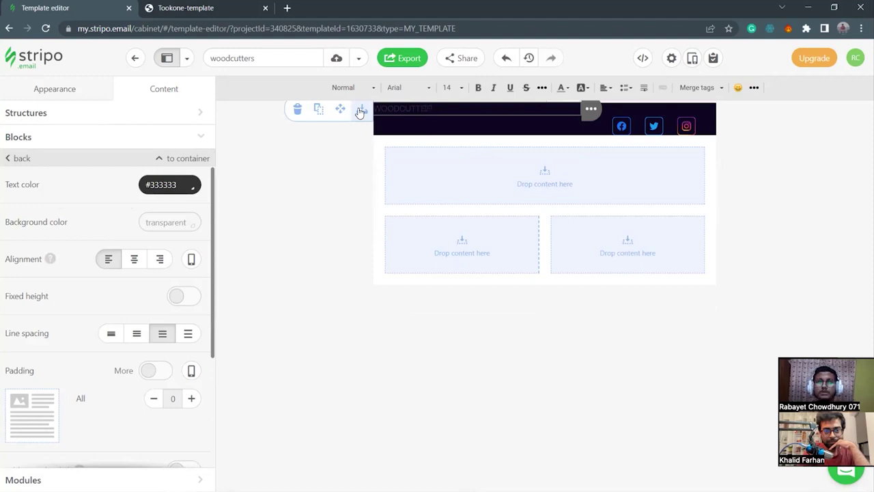
Set WOODCUTTERS to size 32 in Comic Sans MS, centred.
left_click(447, 87)
scroll(477, 210, "down", 5)
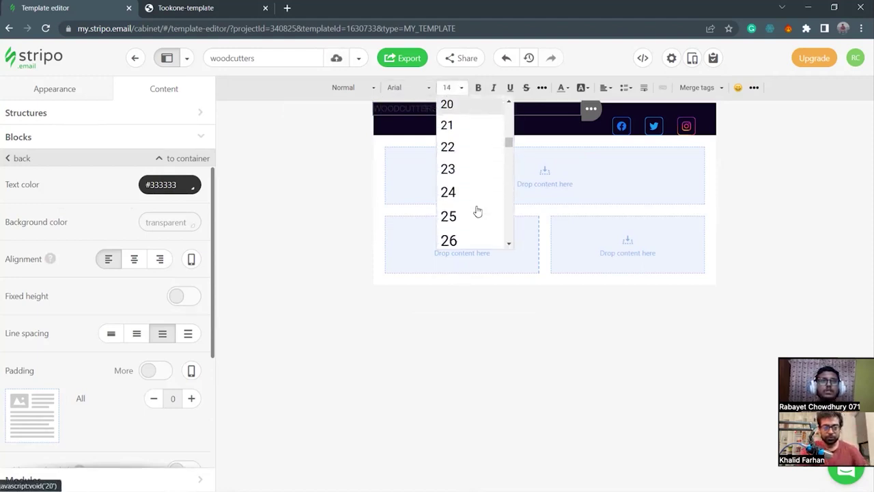
scroll(462, 232, "down", 1)
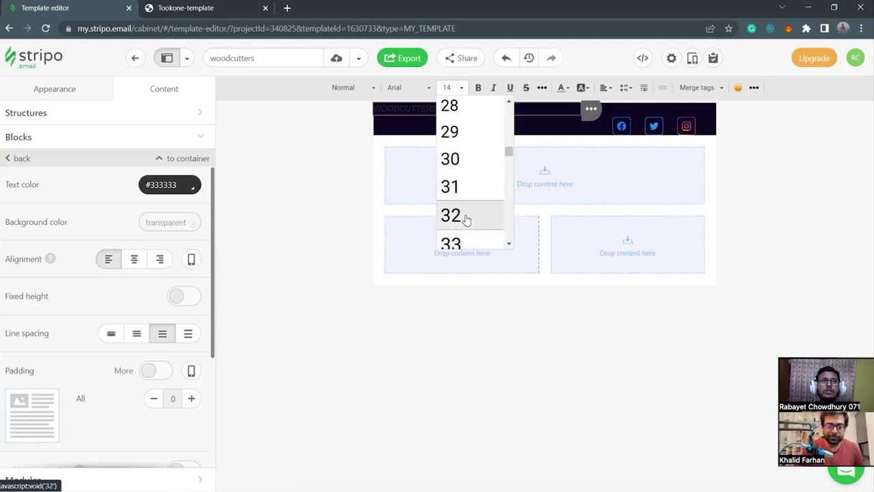
left_click(466, 216)
left_click_drag(451, 112, 372, 112)
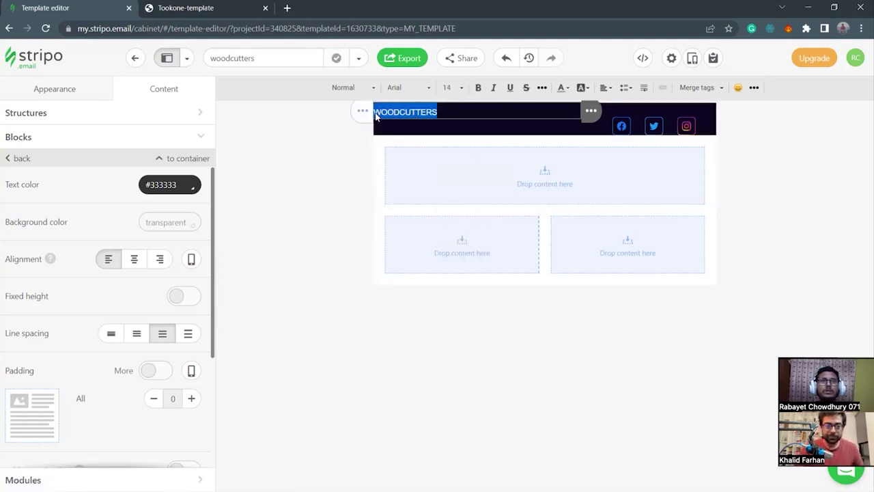
left_click(446, 88)
scroll(475, 211, "down", 7)
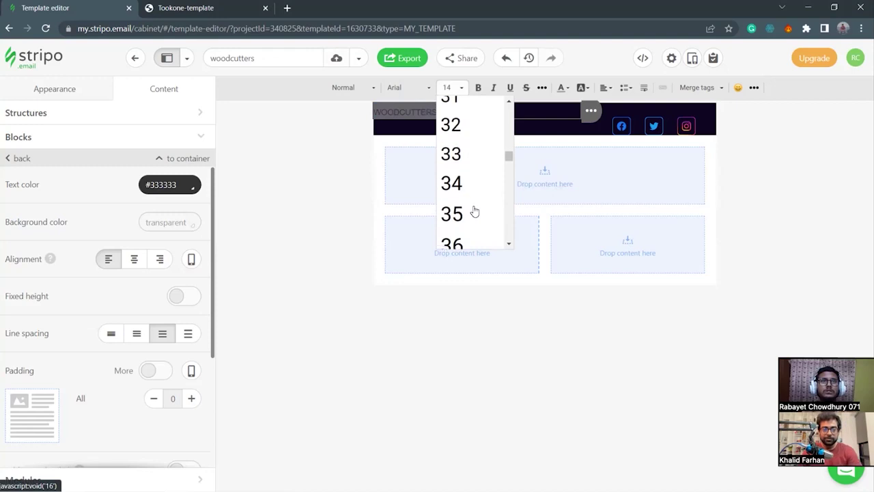
left_click(446, 116)
left_click(400, 88)
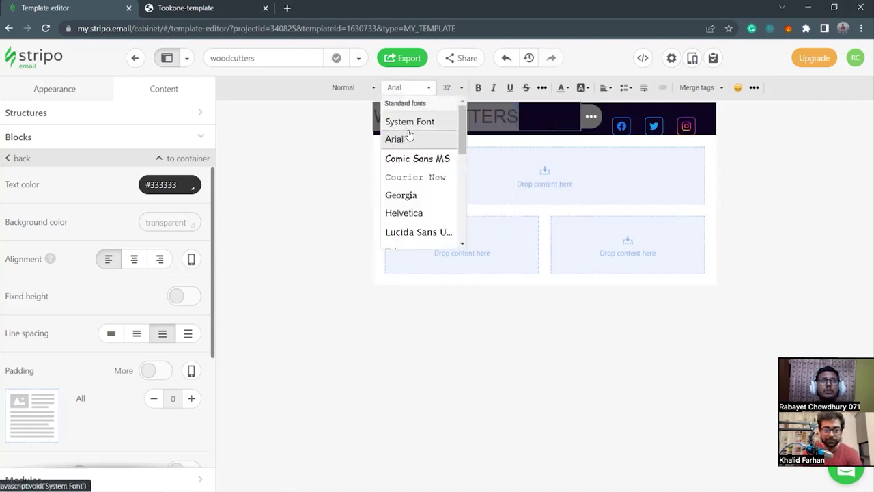
left_click(419, 161)
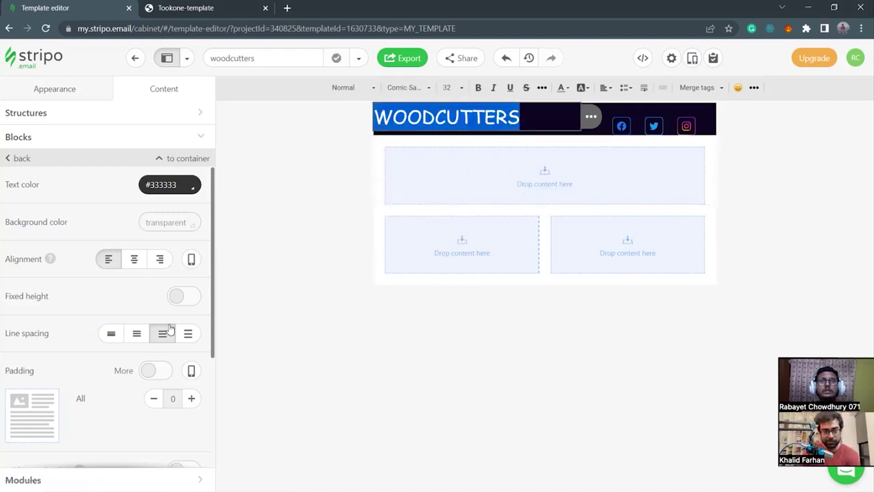
scroll(135, 205, "down", 2)
left_click(134, 202)
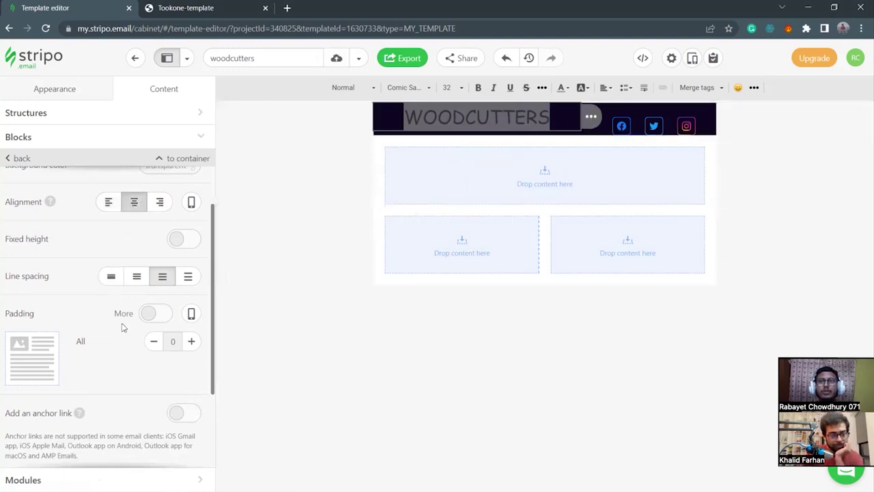
Enable per-side padding and raise the heading's top padding to 30.
scroll(125, 328, "down", 4)
left_click(167, 200)
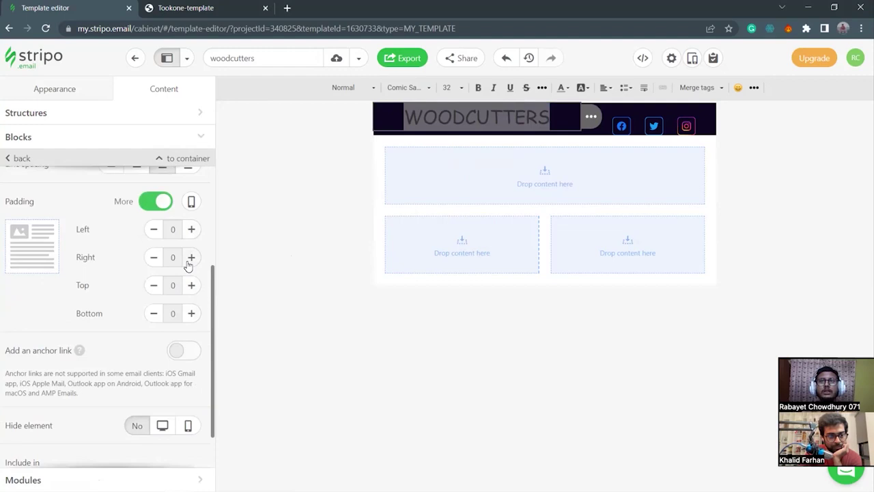
left_click(192, 285)
left_click(192, 284)
left_click(191, 284)
left_click(192, 285)
left_click(192, 284)
left_click(192, 285)
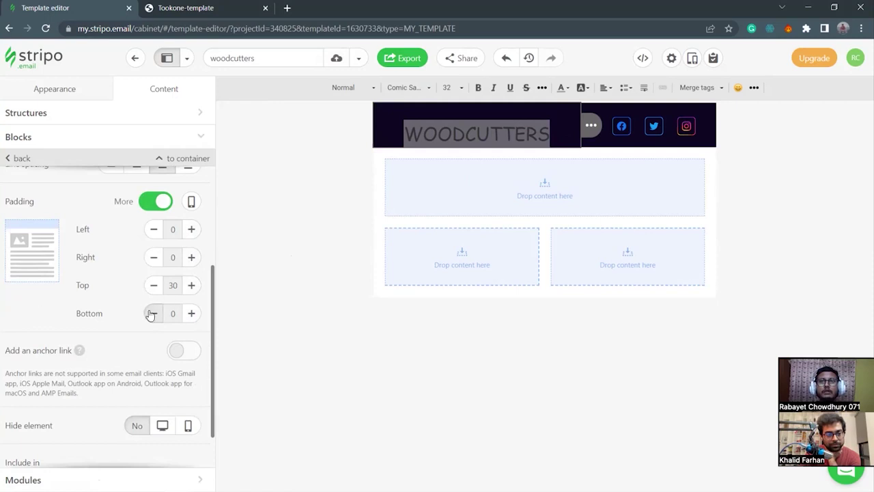
Set the heading's bottom padding to 10 and lower its top padding to 20.
left_click(394, 119)
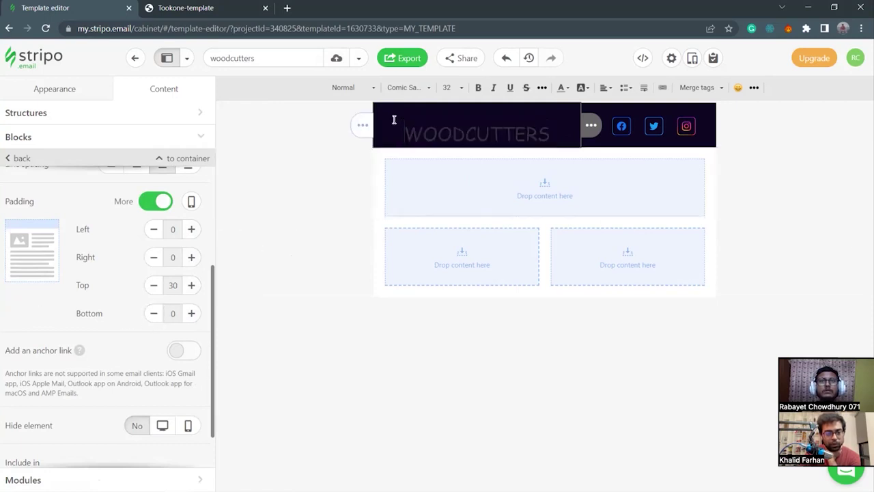
left_click_drag(551, 134, 403, 133)
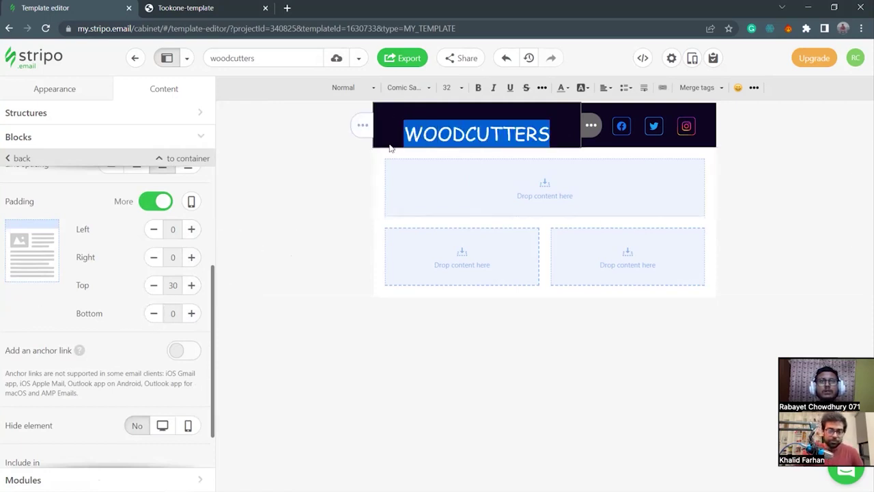
left_click(192, 313)
left_click(192, 313)
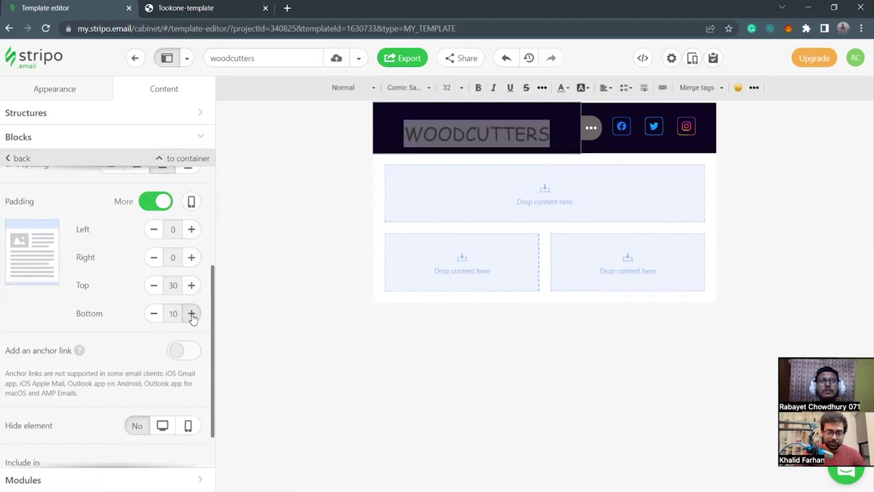
left_click(154, 285)
left_click(154, 285)
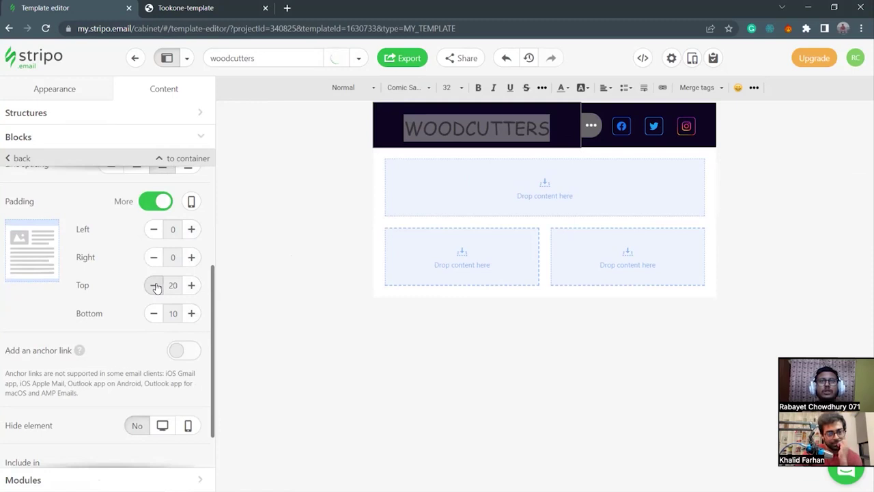
scroll(91, 228, "up", 3)
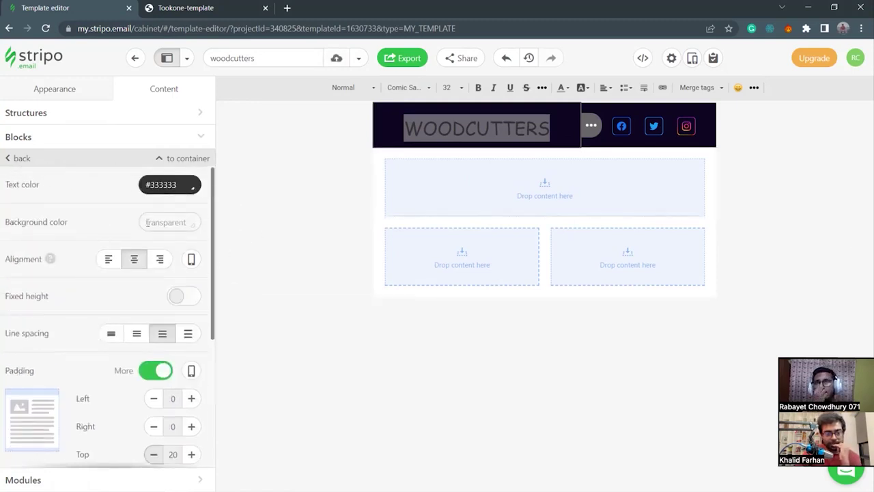
left_click_drag(185, 191, 118, 193)
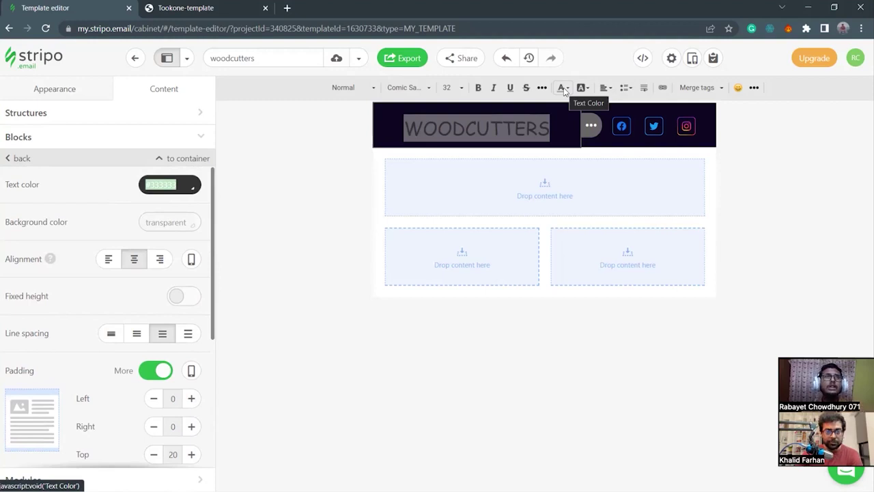
Paste #06CDCA from clipboard history as the WOODCUTTERS text colour.
left_click(188, 185)
key("ctrl+a")
key("super+v")
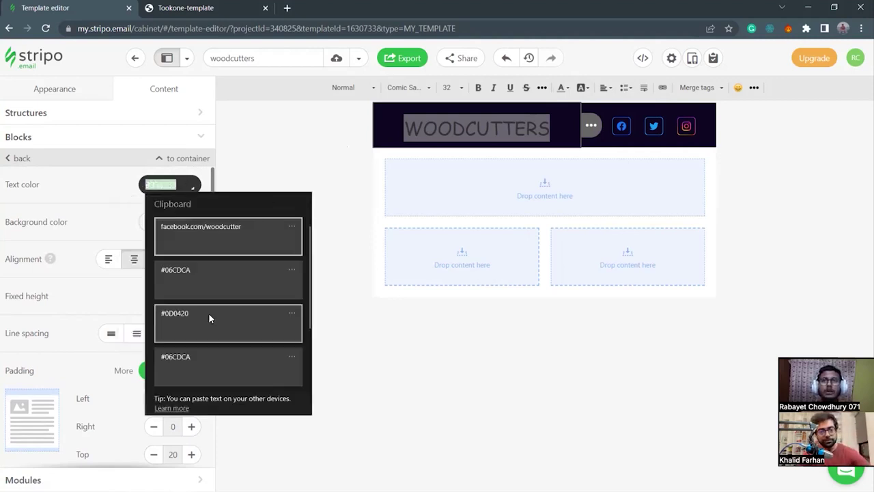
left_click(202, 273)
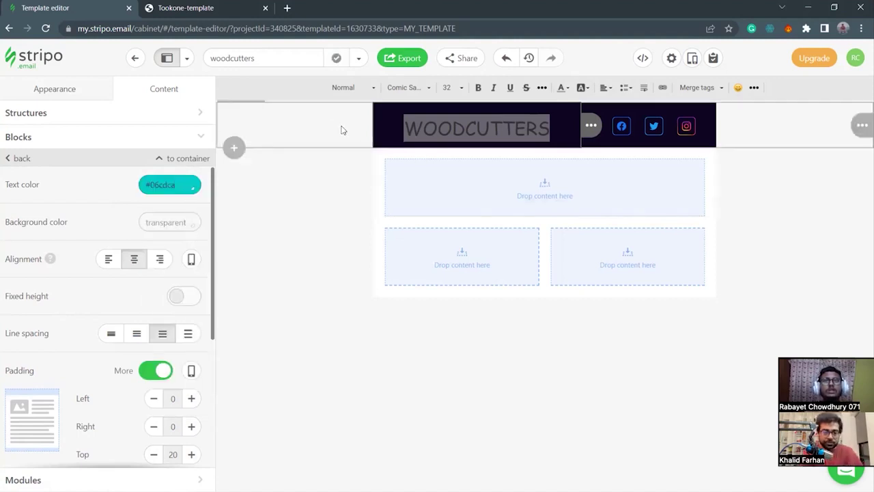
left_click(287, 134)
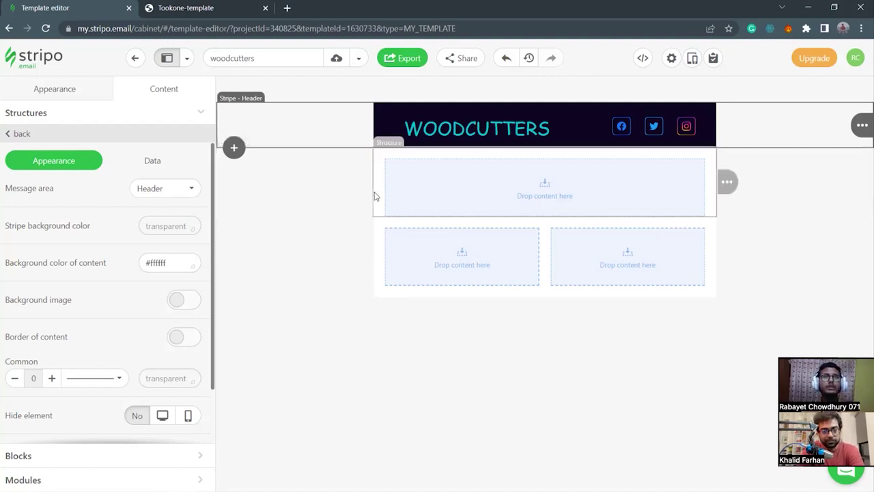
Set the row under the WOODCUTTERS header to 10 px top and 10 px bottom padding.
left_click(336, 192)
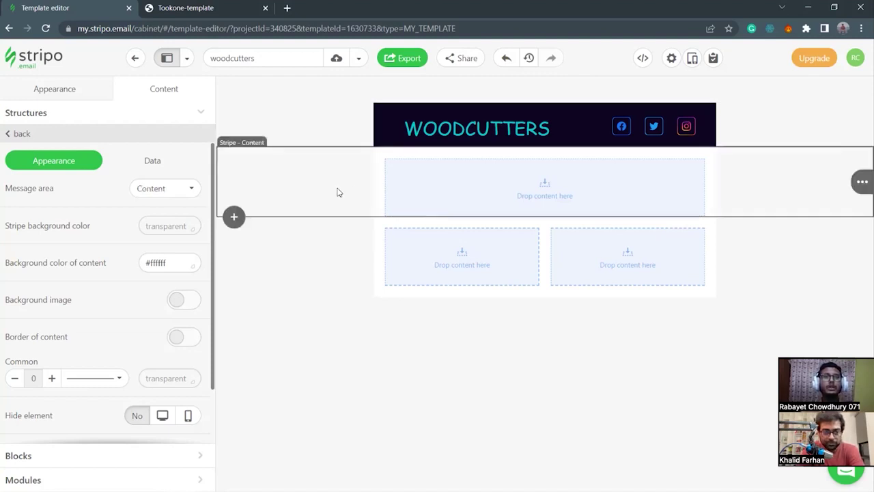
left_click(381, 191)
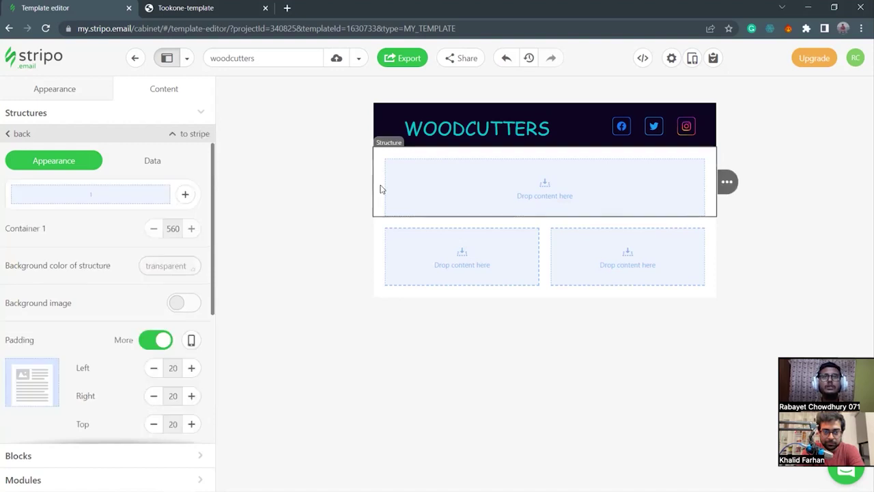
scroll(126, 372, "down", 2)
left_click(191, 339)
left_click(191, 339)
left_click(191, 339)
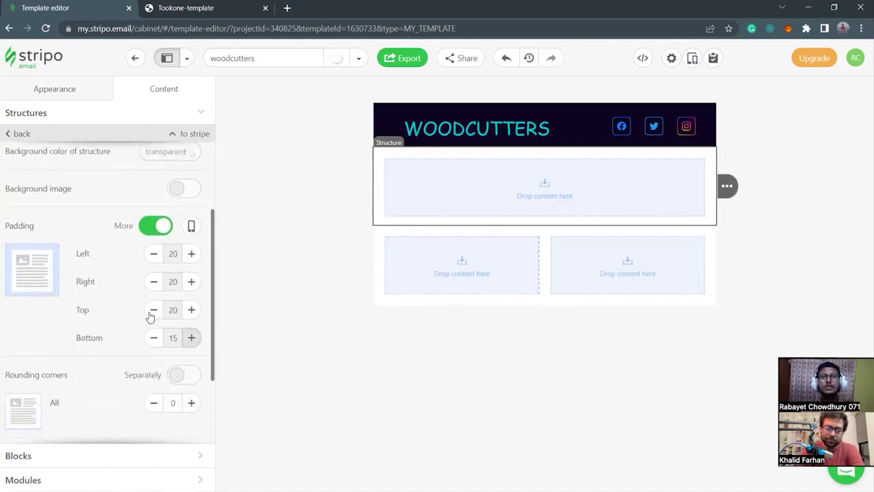
left_click(153, 311)
left_click(153, 310)
left_click(153, 337)
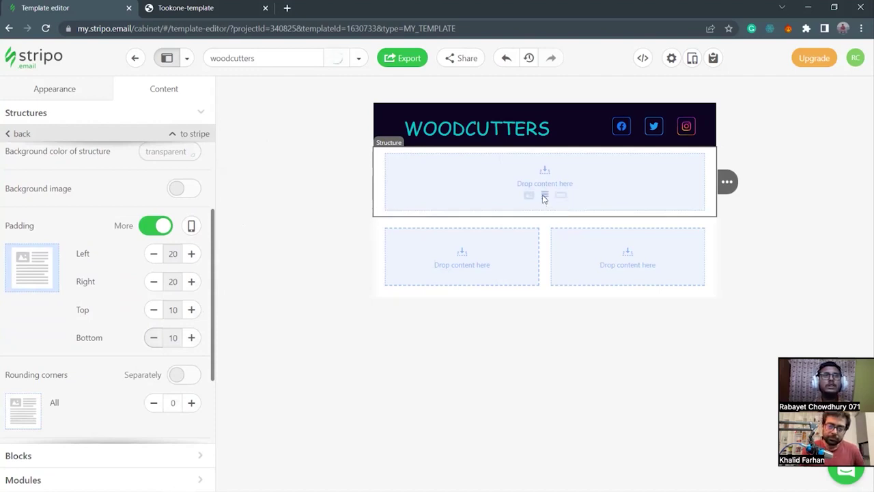
Add a Text block to the empty row and replace 'Text' with the welcome line.
left_click(544, 197)
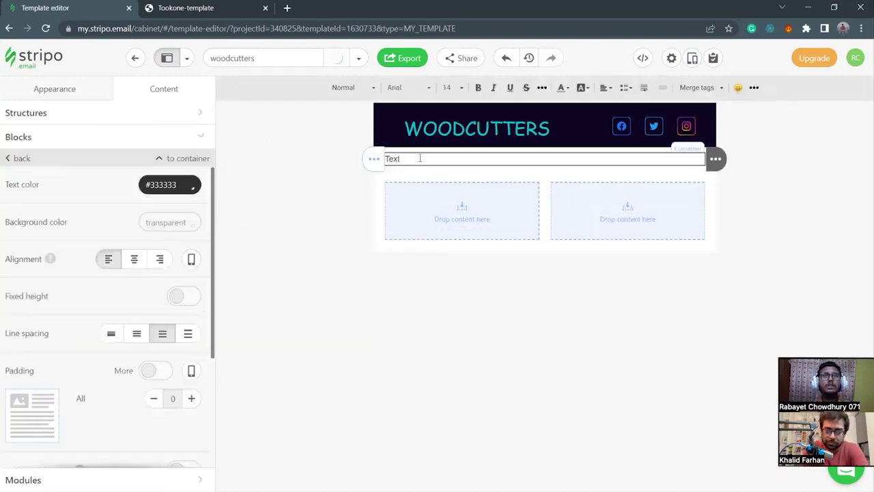
double_click(396, 159)
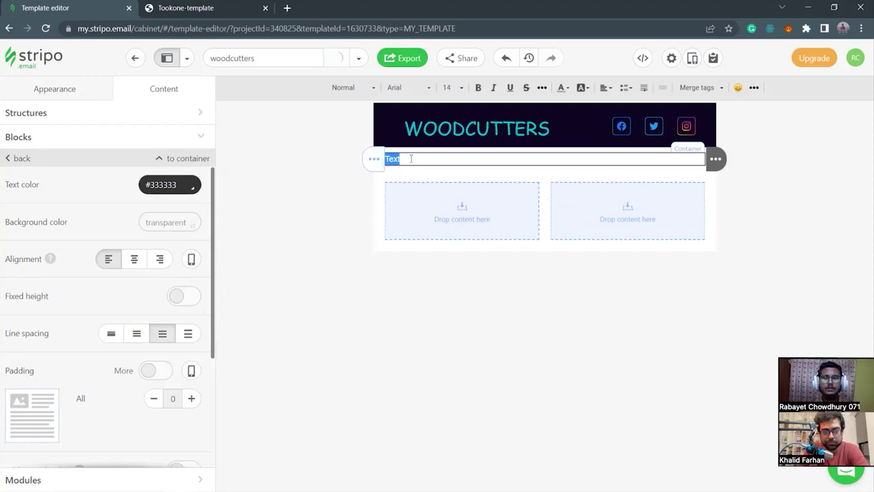
key("BackSpace")
type("WECOME TO WOODCUTTERS")
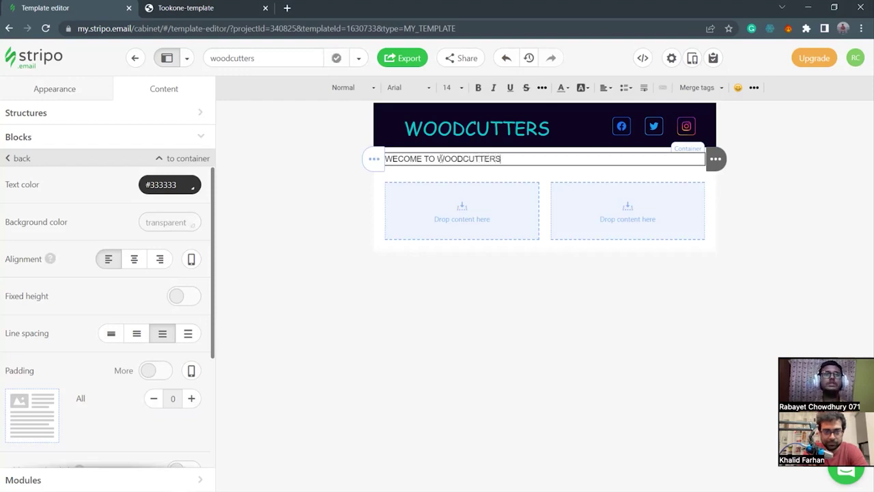
Centre the welcome heading and set its font size to 20.
left_click_drag(513, 159, 382, 171)
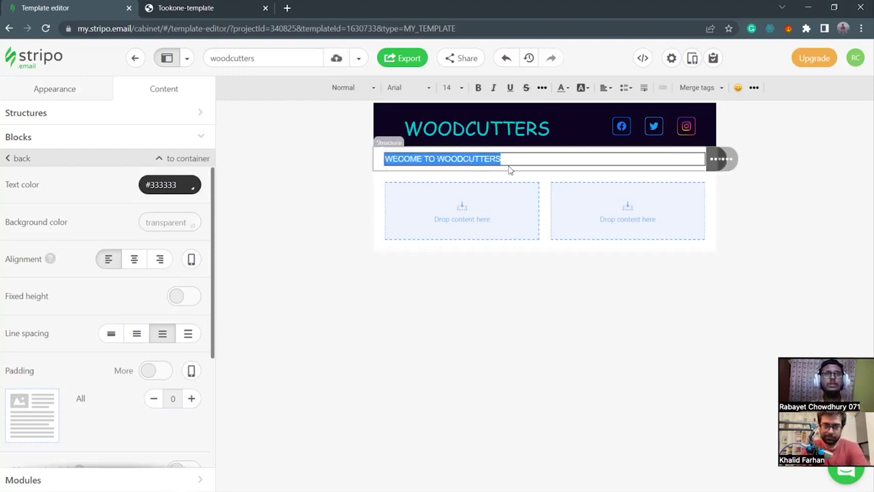
left_click(134, 258)
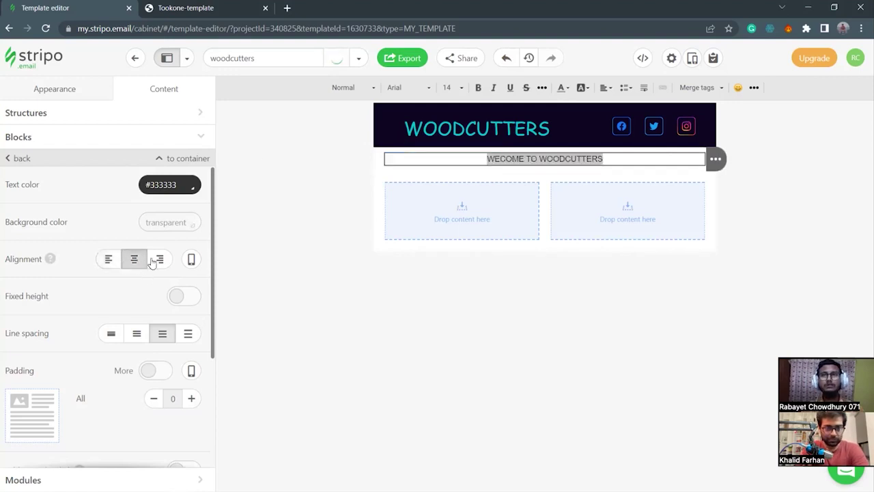
left_click(455, 91)
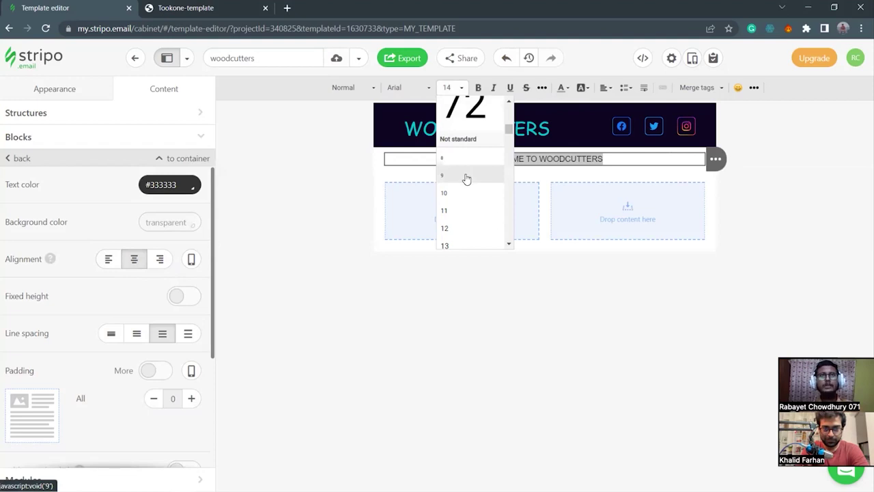
scroll(465, 181, "down", 2)
scroll(467, 184, "down", 1)
scroll(465, 194, "down", 1)
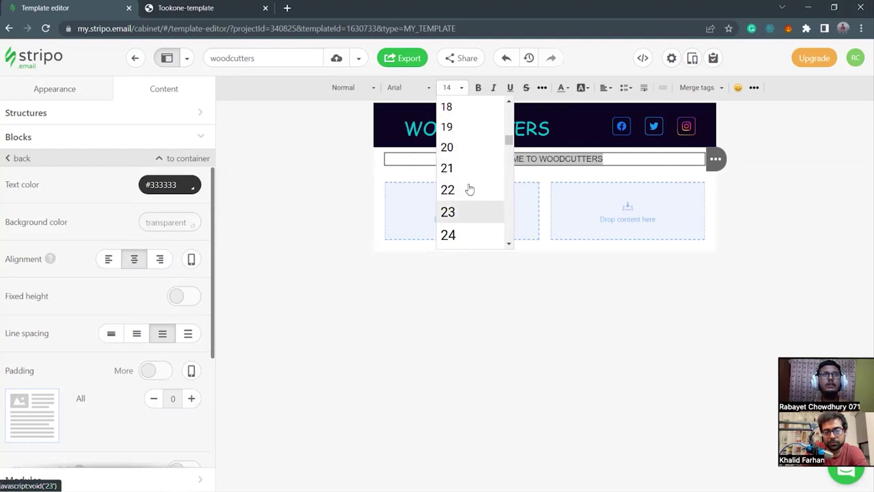
left_click(456, 147)
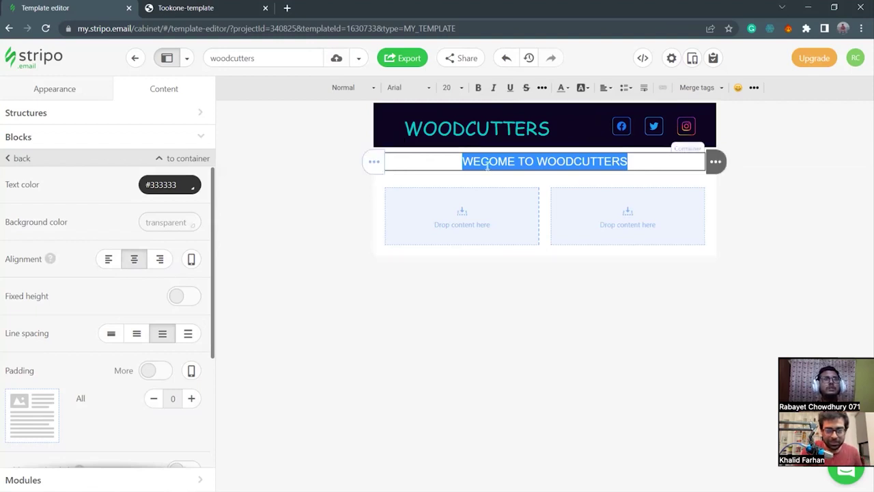
Fix the typo by adding the missing L so it reads WELCOME.
left_click(515, 162)
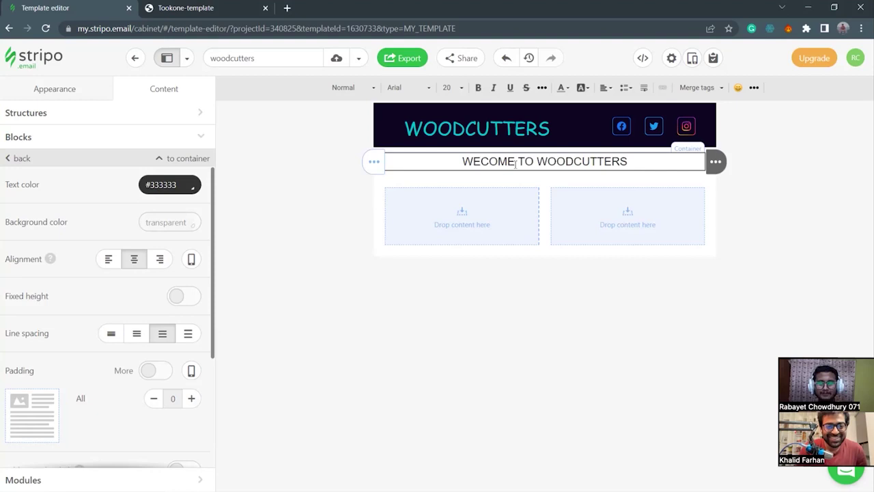
type("L")
left_click(516, 162)
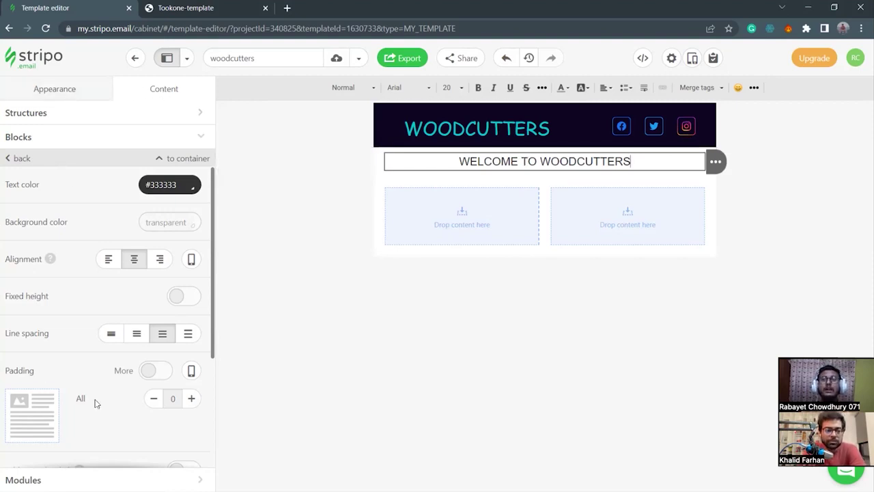
scroll(95, 403, "down", 3)
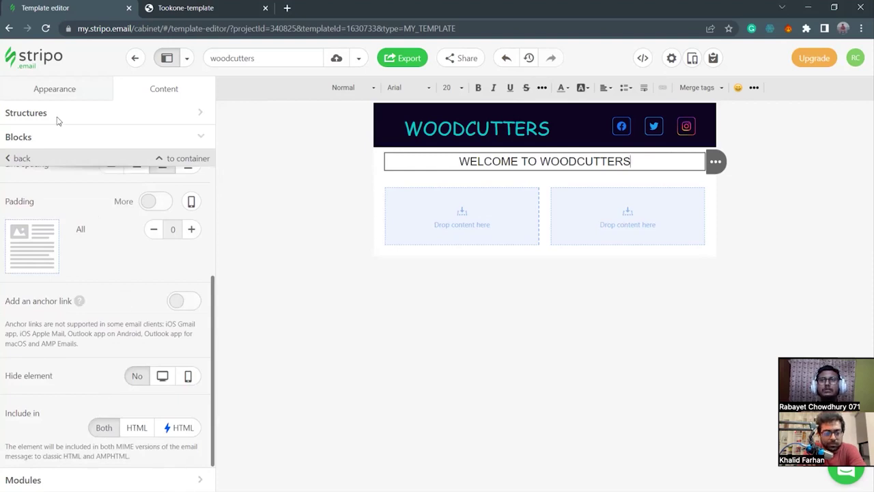
Add a Spacer above the welcome heading, add a trailing space, and select the whole heading.
left_click(57, 135)
mouse_move(32, 254)
left_mouse_down()
mouse_move(28, 236)
mouse_move(531, 143)
mouse_move(529, 157)
left_mouse_up()
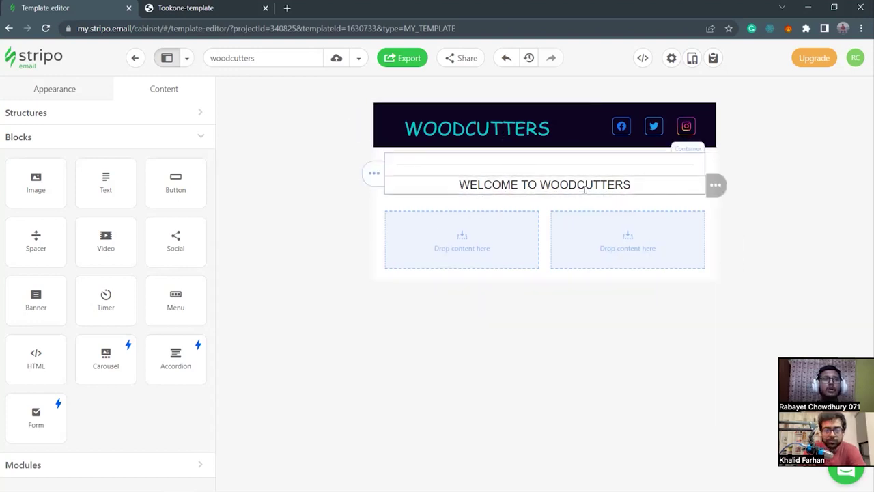
left_click(383, 186)
left_click_drag(641, 185, 450, 186)
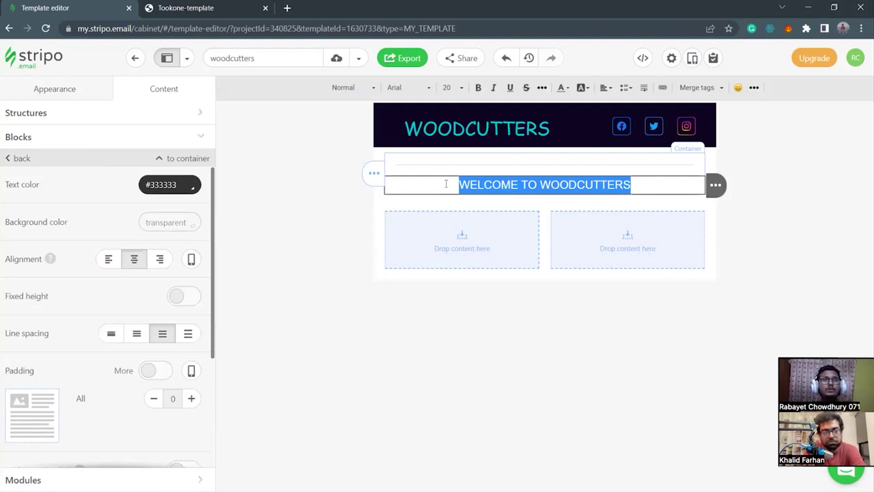
left_click(458, 184)
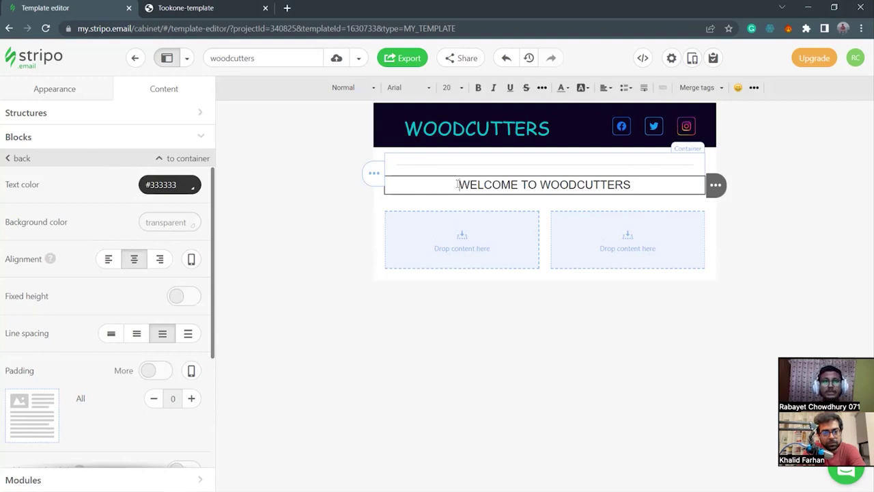
left_click(632, 183)
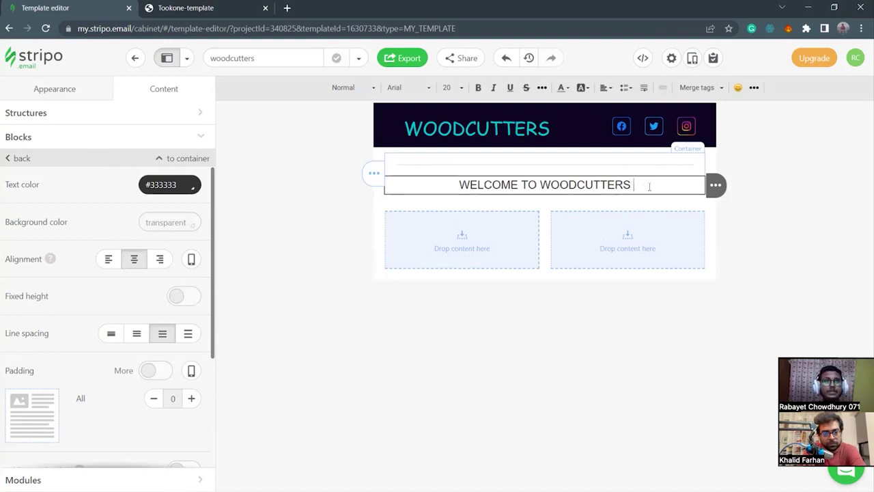
left_click_drag(654, 185, 438, 185)
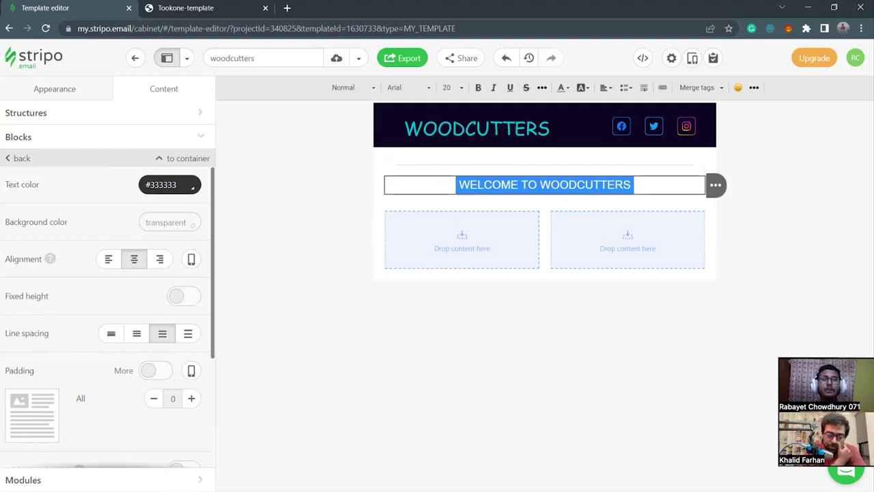
Bring up dummy.txt in Notepad and select the purple code #630890.
left_click(490, 481)
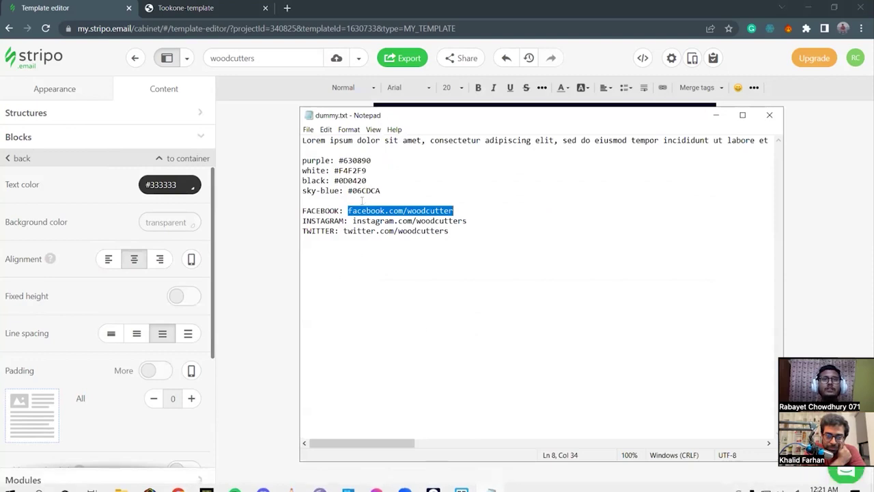
key("Up")
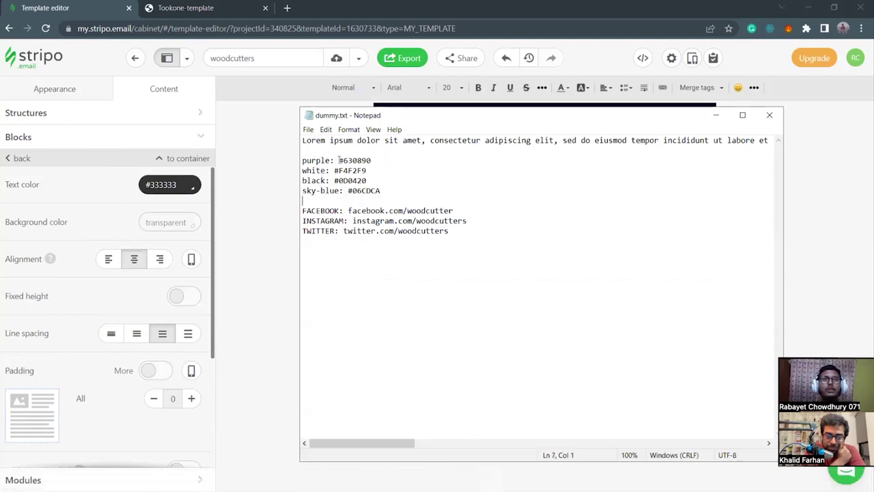
left_click_drag(340, 160, 371, 159)
key("ctrl+c")
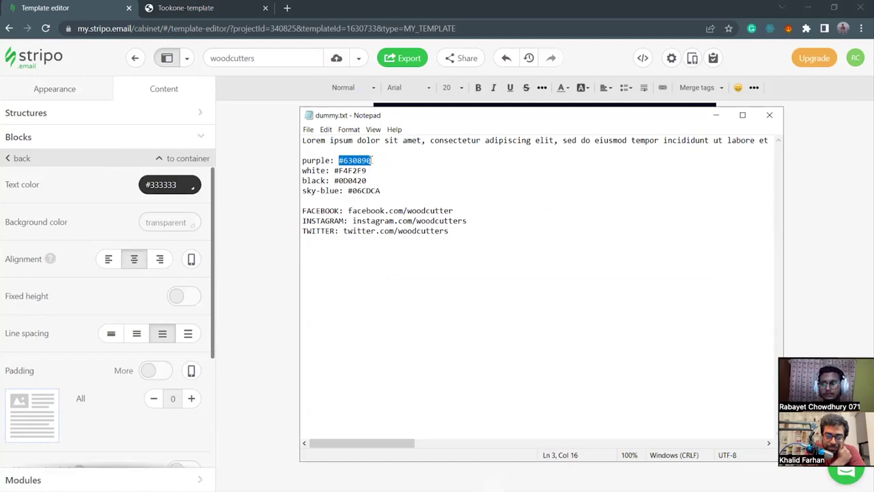
Give the heading text a #630890 purple background highlight via More Colors.
left_click(716, 115)
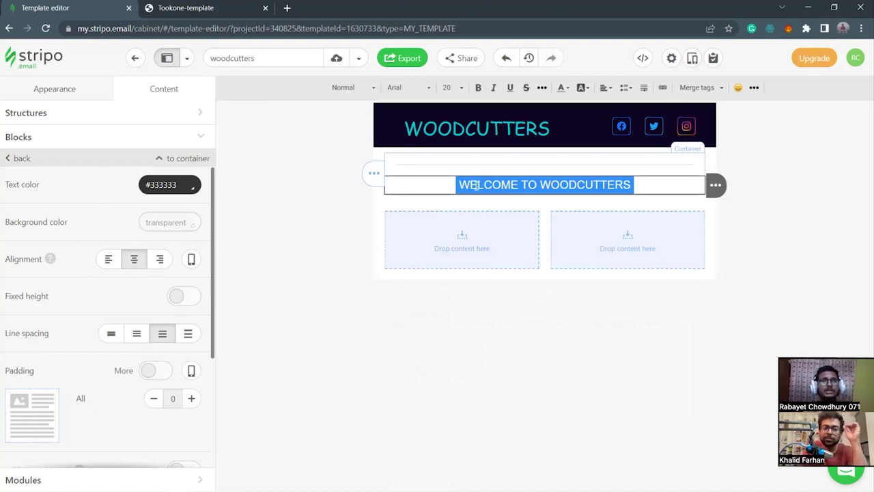
left_click(584, 90)
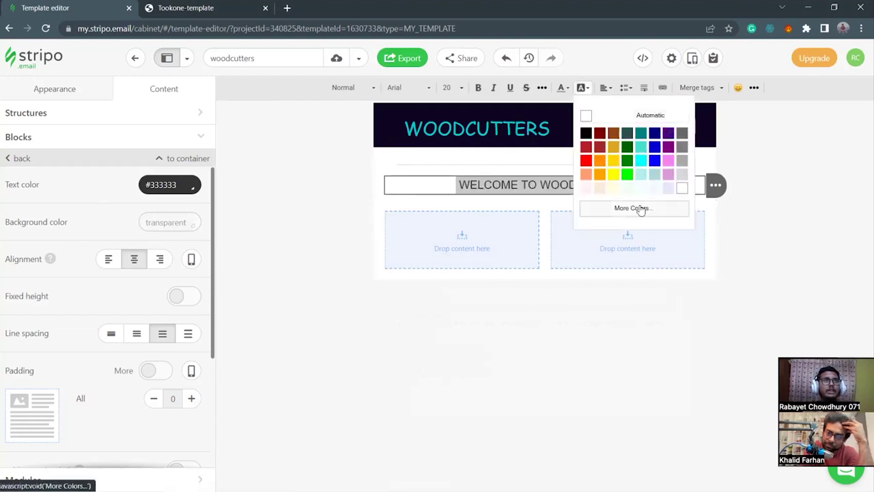
left_click(644, 212)
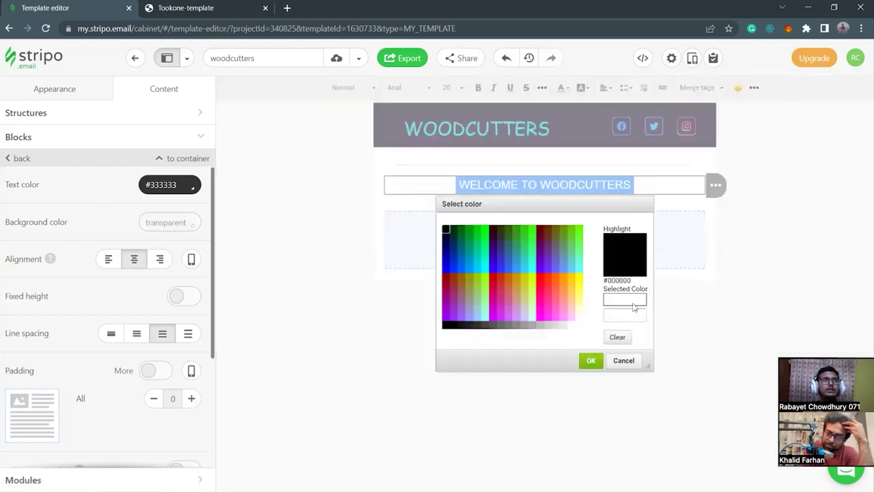
left_click(629, 313)
key("ctrl+v")
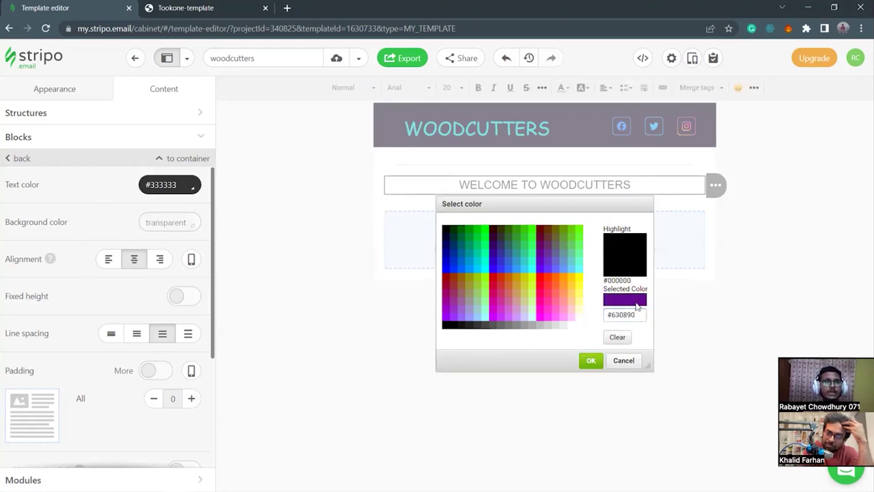
left_click(589, 361)
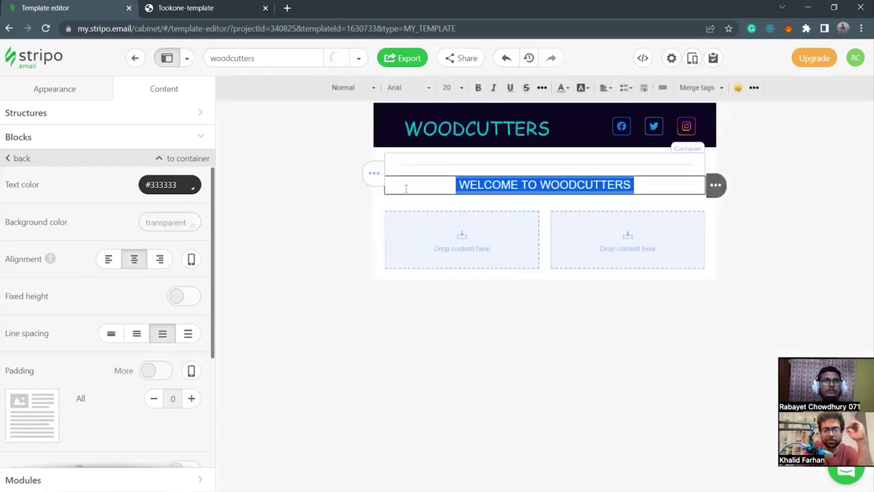
left_click(376, 190)
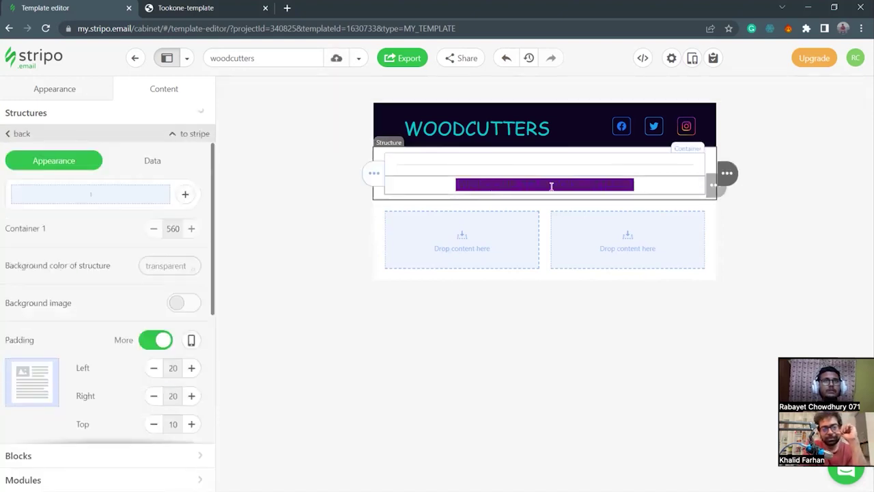
Select the heading text and copy the white code #F4F2F9 from the notes.
left_click_drag(461, 184, 607, 159)
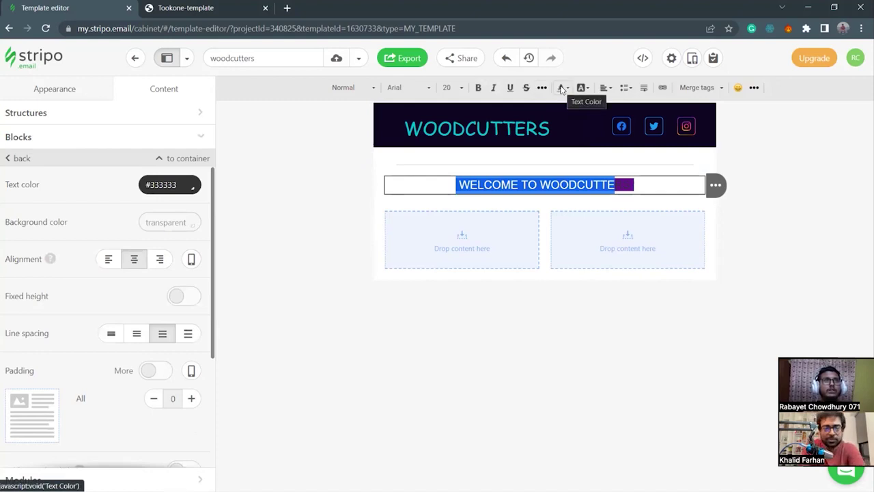
left_click(616, 184)
left_click_drag(633, 185, 454, 185)
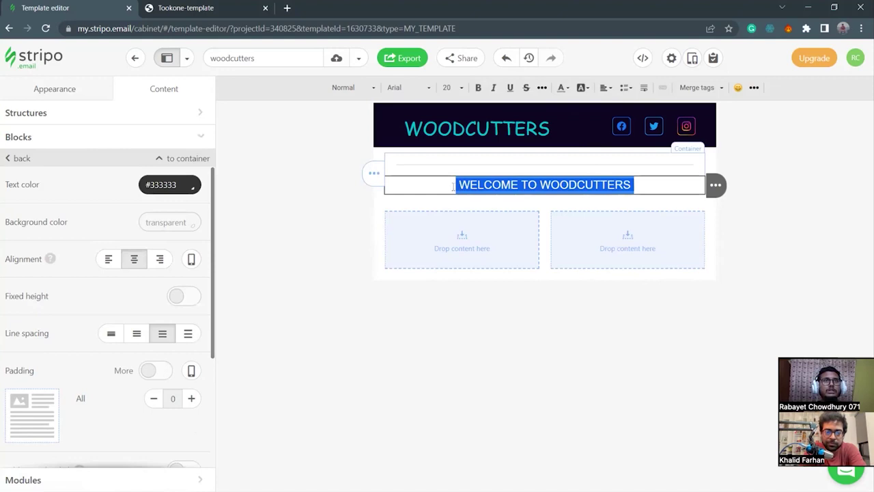
left_click(566, 90)
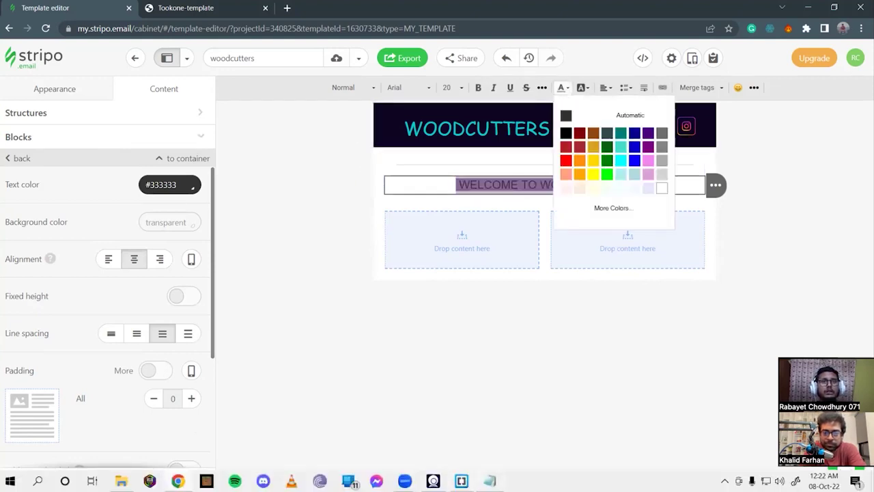
key("alt+Tab")
left_click_drag(335, 170, 385, 174)
key("ctrl+c")
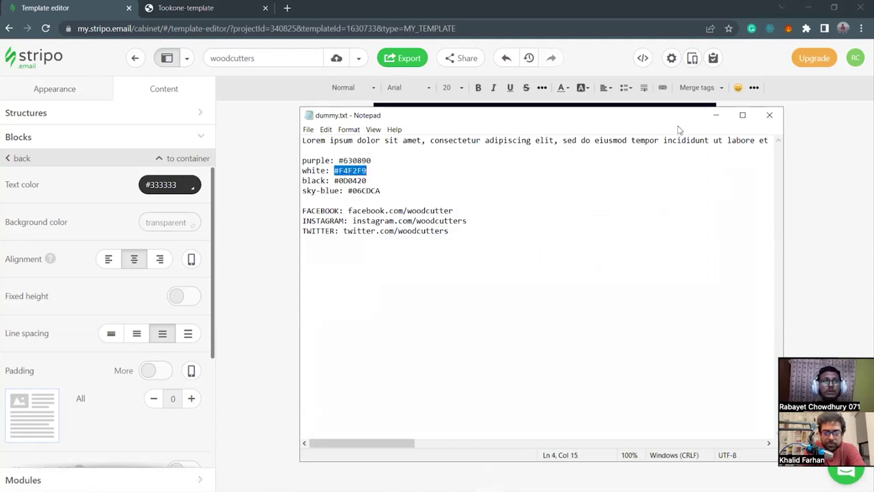
left_click(715, 114)
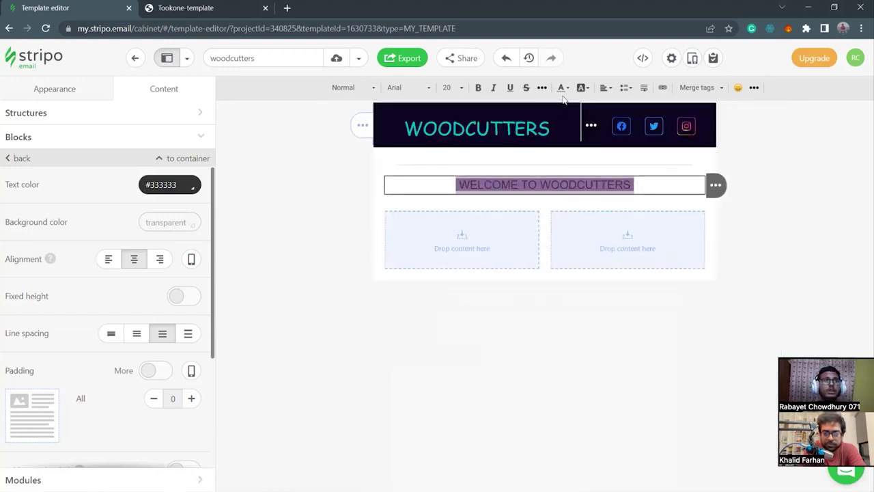
Apply #F4F2F9 as the heading's colour through More Colors.
left_click(562, 89)
left_click(644, 209)
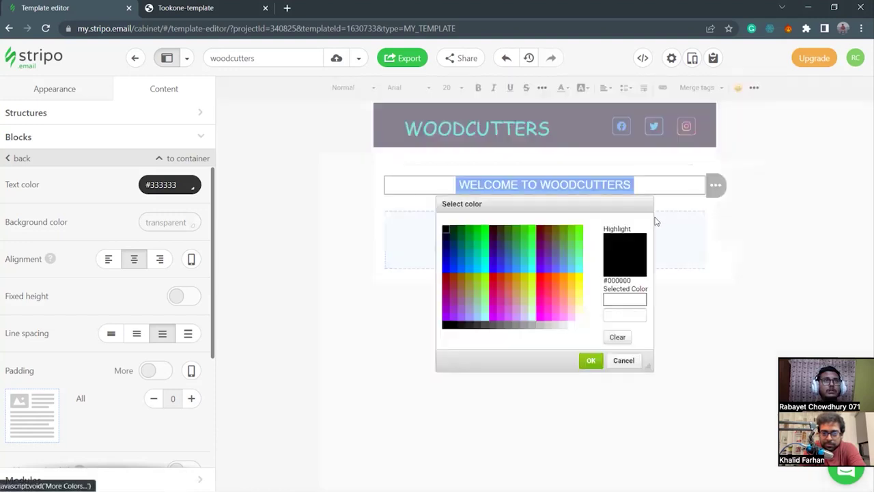
left_click(624, 315)
key("ctrl+v")
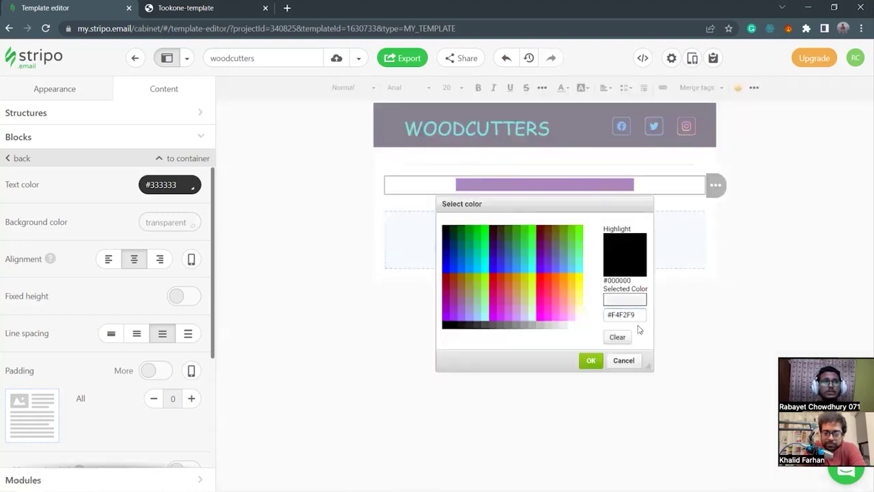
left_click(590, 360)
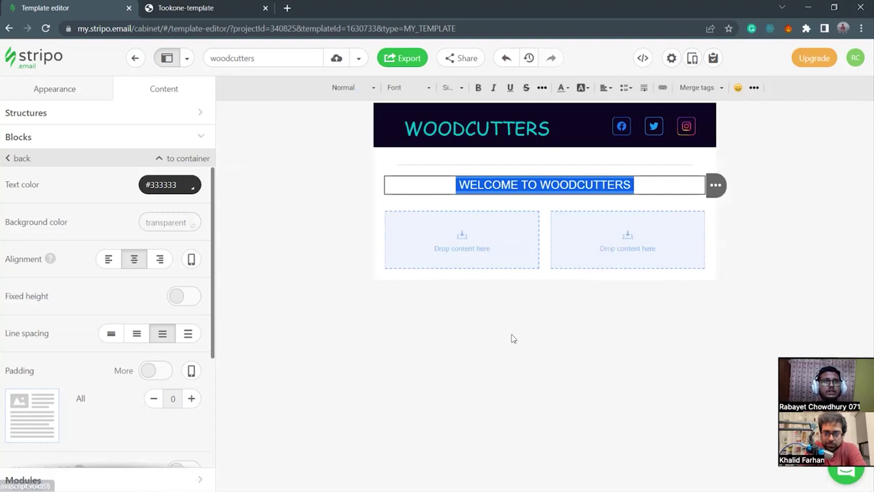
left_click(441, 332)
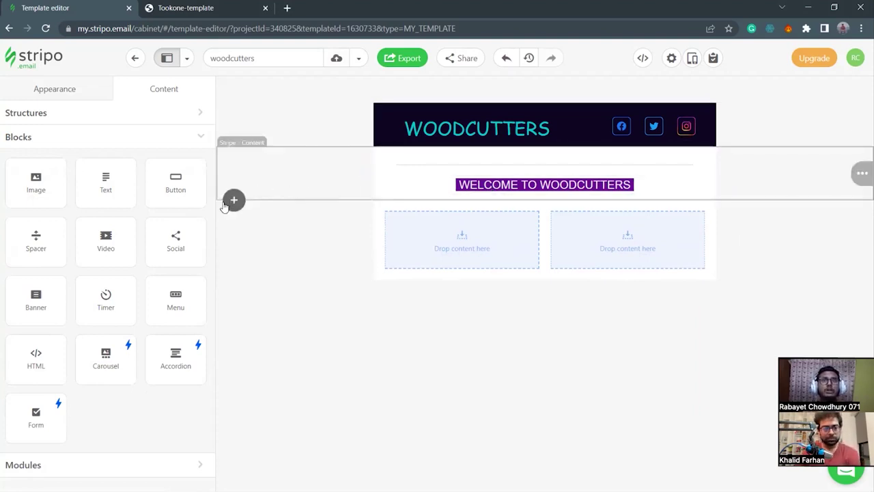
Add a two-column row below the heading with 10 px top and bottom padding.
left_click(234, 199)
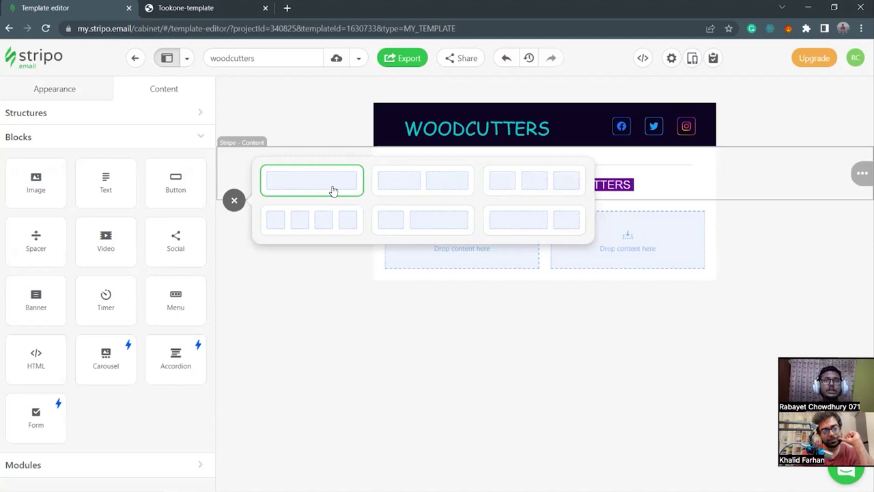
left_click(418, 189)
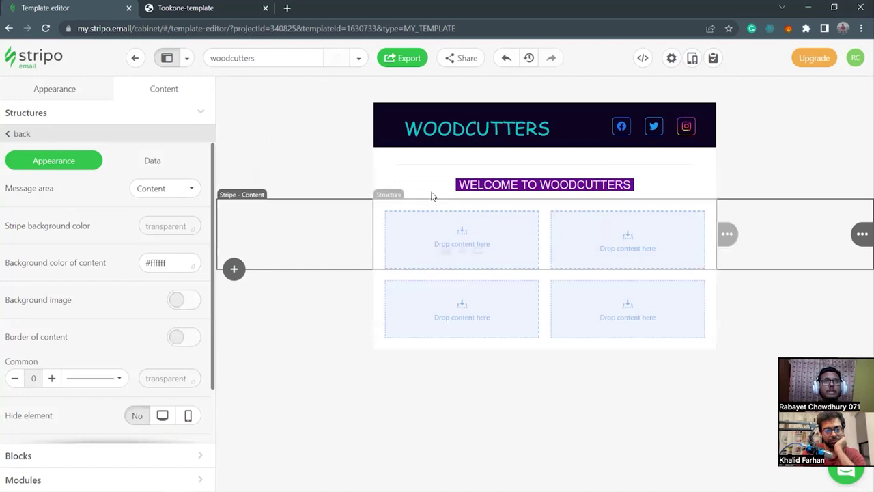
left_click(376, 226)
scroll(84, 332, "down", 3)
left_click(155, 309)
left_click(154, 309)
left_click(191, 336)
left_click(191, 336)
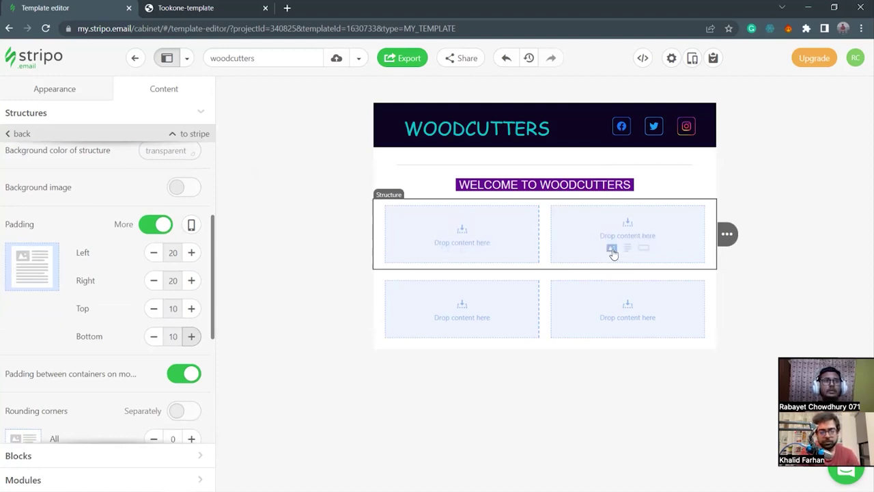
Put an Image block in the right column and a Text block in the left, then browse for a photo.
left_click(612, 252)
left_click(464, 252)
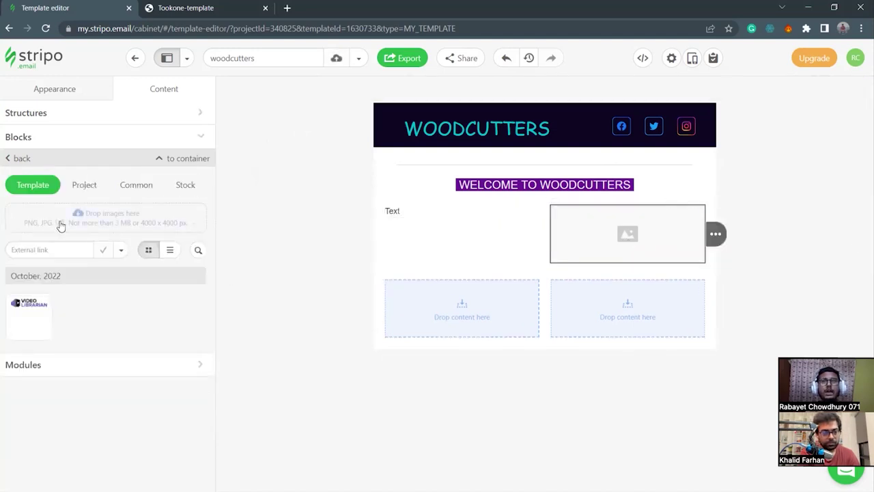
left_click(121, 480)
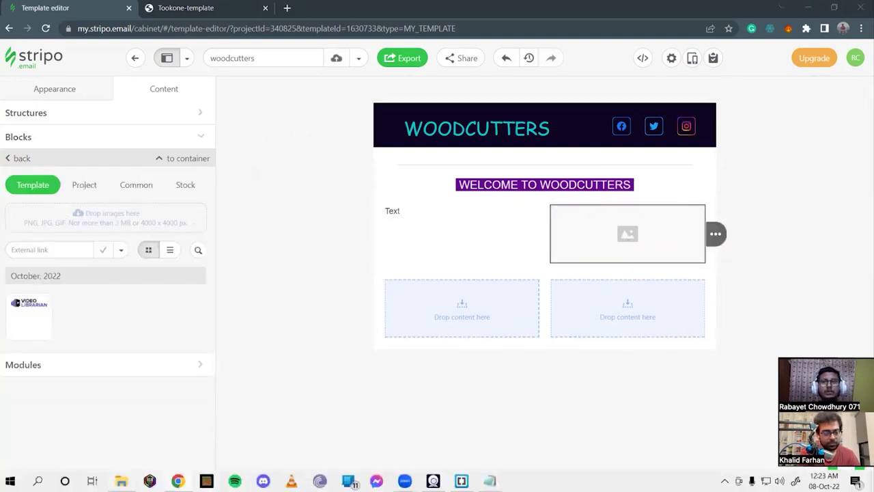
scroll(386, 367, "down", 2)
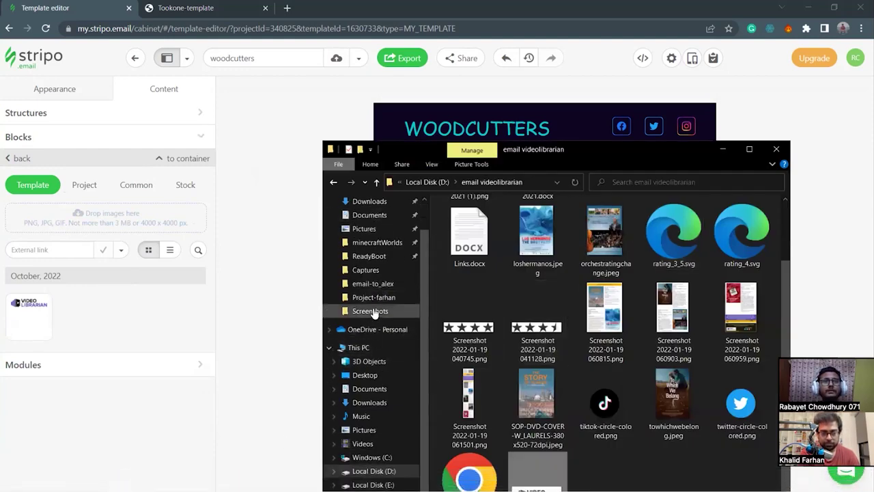
Upload the wood photo to the gallery, using the smaller (1).jpg copy after the large one fails.
left_click(377, 297)
left_click_drag(657, 149, 630, 88)
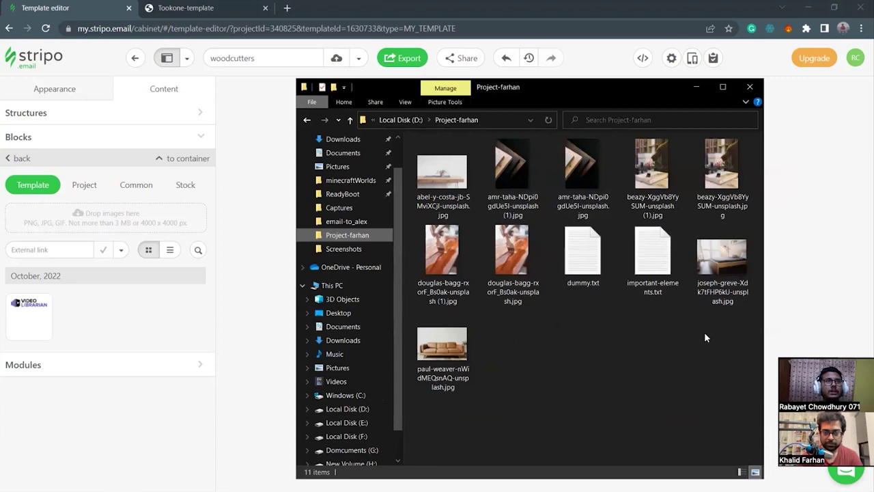
left_click_drag(623, 91, 580, 71)
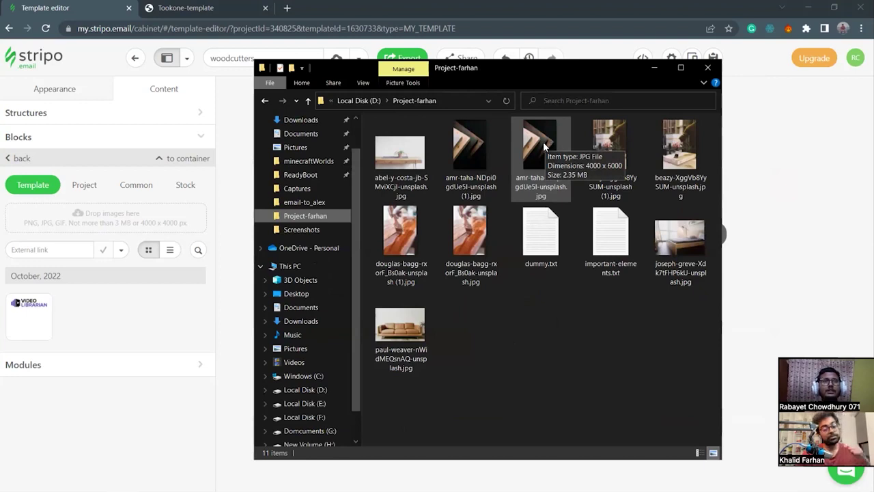
left_click(544, 164)
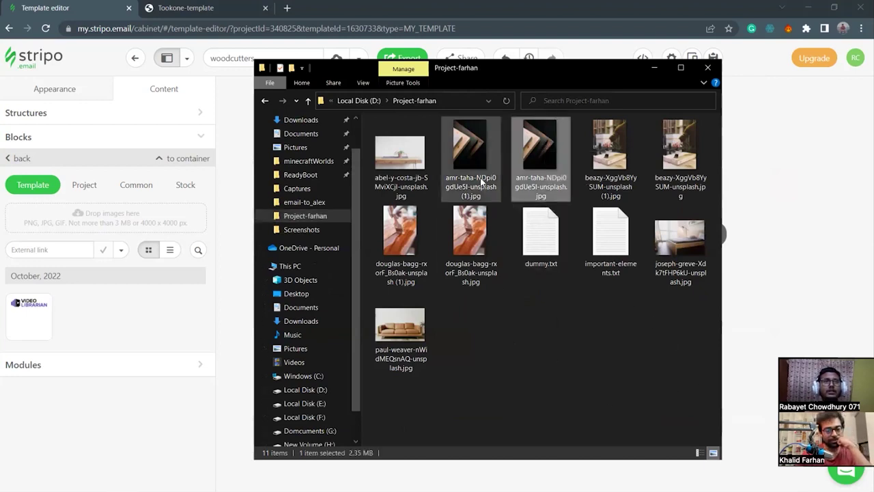
left_click_drag(544, 159, 109, 220)
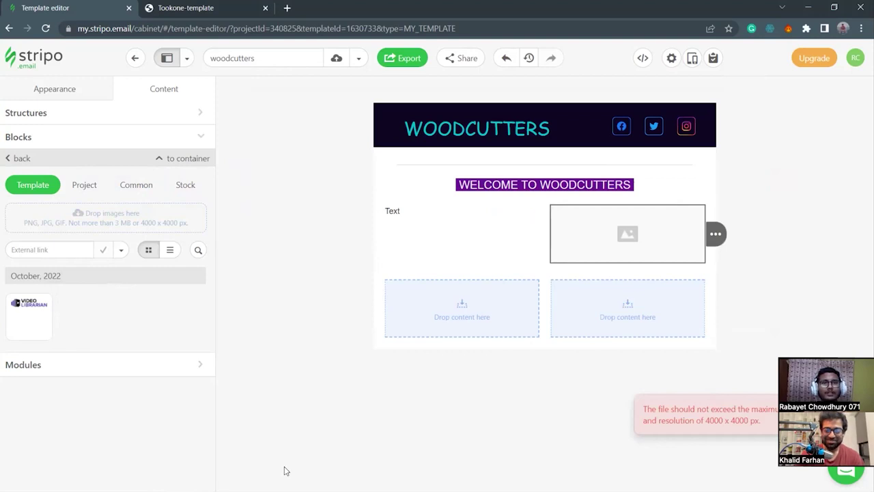
left_click(433, 481)
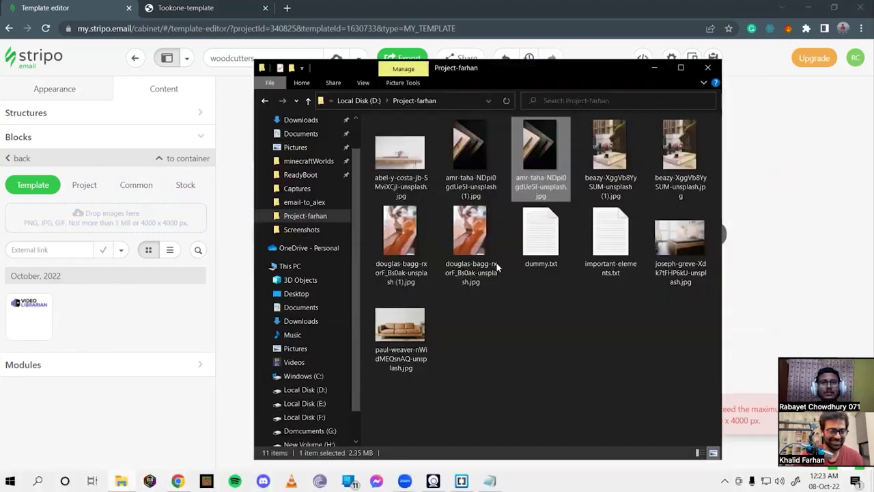
left_click(484, 179)
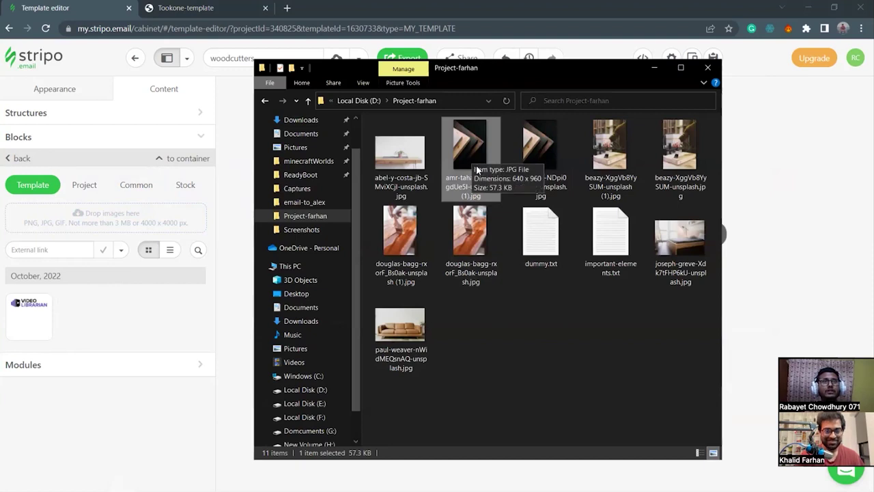
left_click_drag(477, 170, 90, 225)
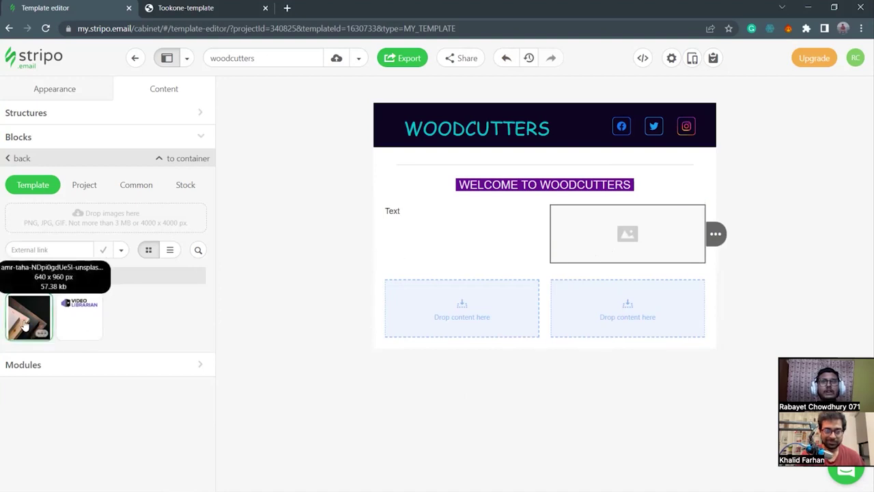
Replace the empty image block with a new one showing the uploaded wood photo.
left_click_drag(26, 325, 598, 220)
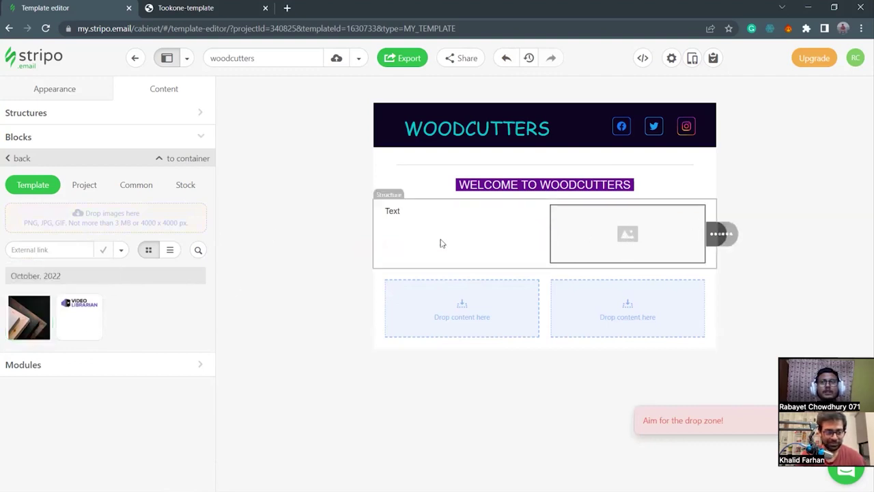
mouse_move(751, 234)
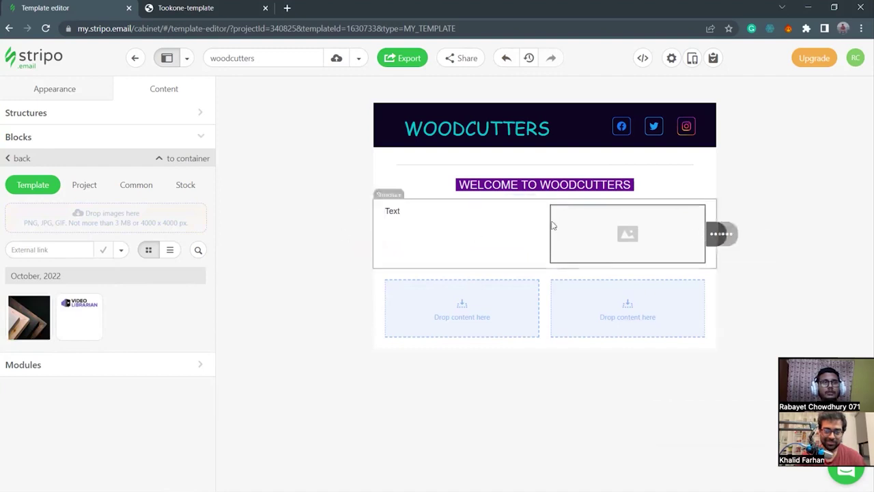
mouse_move(715, 234)
left_click(758, 237)
left_click(611, 249)
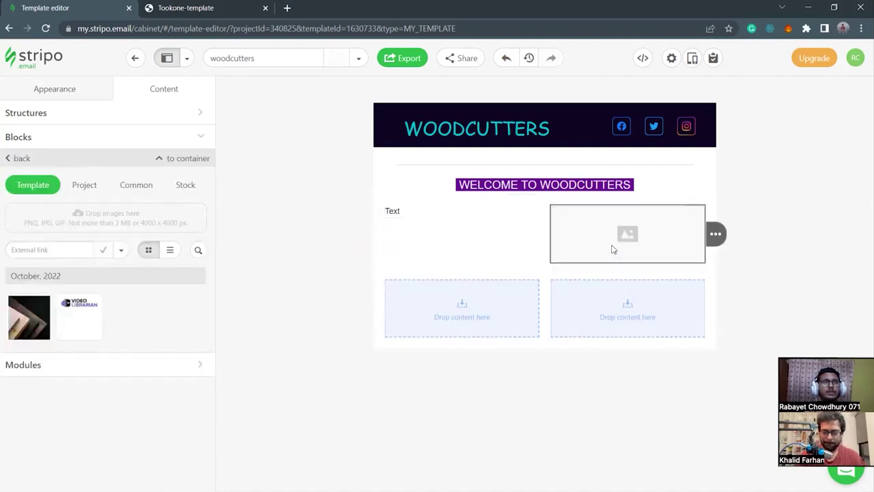
left_click(36, 309)
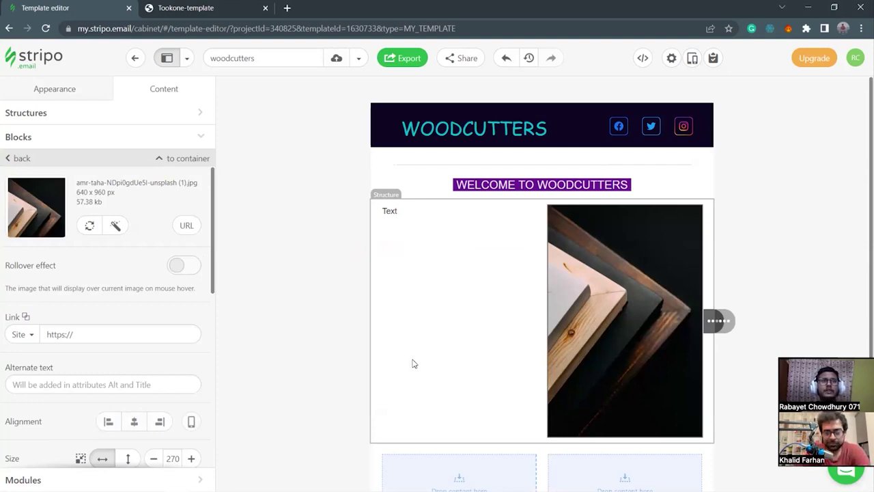
Set the wood photo's width to 245 px.
scroll(140, 358, "down", 2)
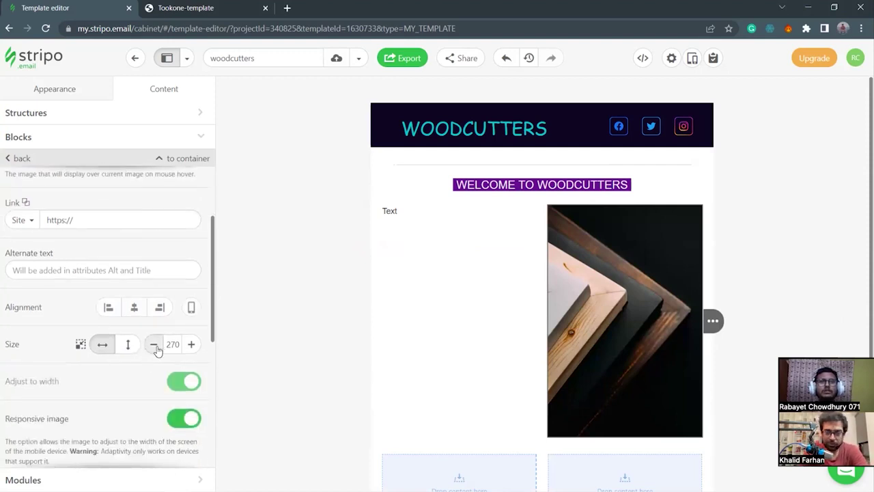
left_click(154, 345)
left_click(154, 345)
left_click(155, 345)
left_click(154, 345)
left_click(154, 345)
left_click(154, 344)
left_click(155, 345)
left_click(154, 345)
left_click(154, 345)
left_click(154, 344)
left_click(154, 345)
left_click(154, 345)
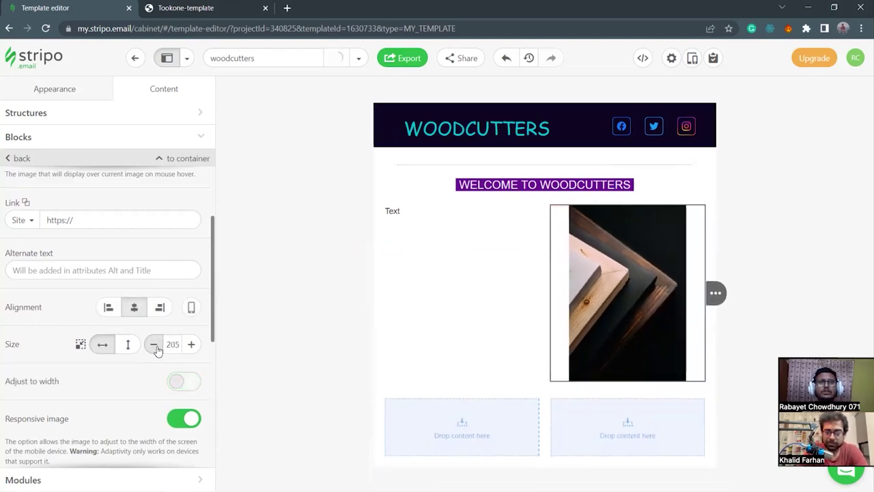
left_click(193, 345)
left_click(192, 345)
left_click(192, 345)
left_click(192, 345)
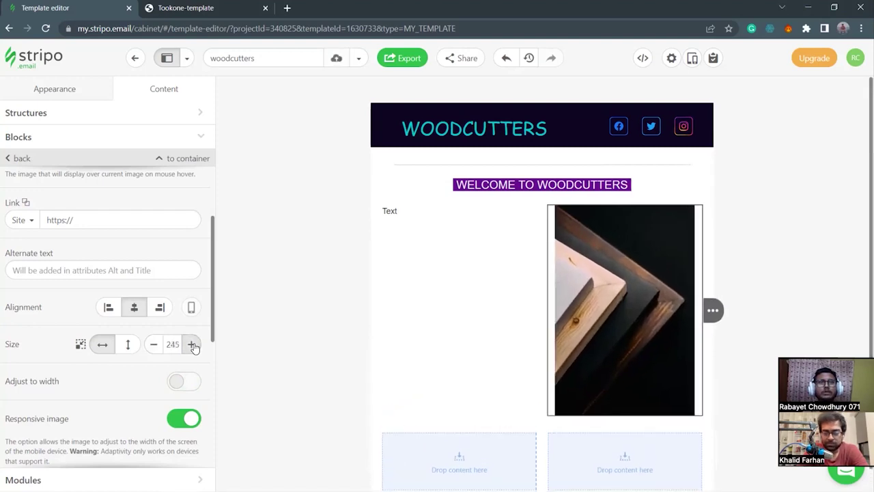
Right-align the photo in its column and select the row to review its settings.
left_click(153, 311)
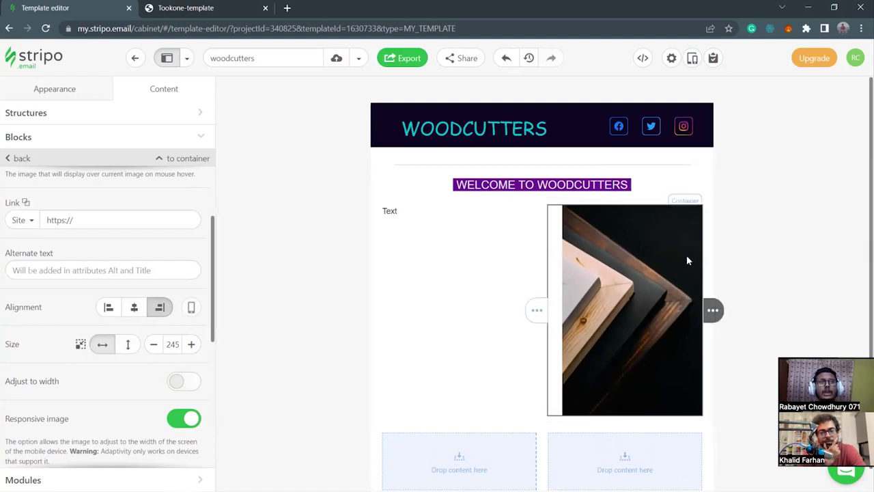
left_click(708, 251)
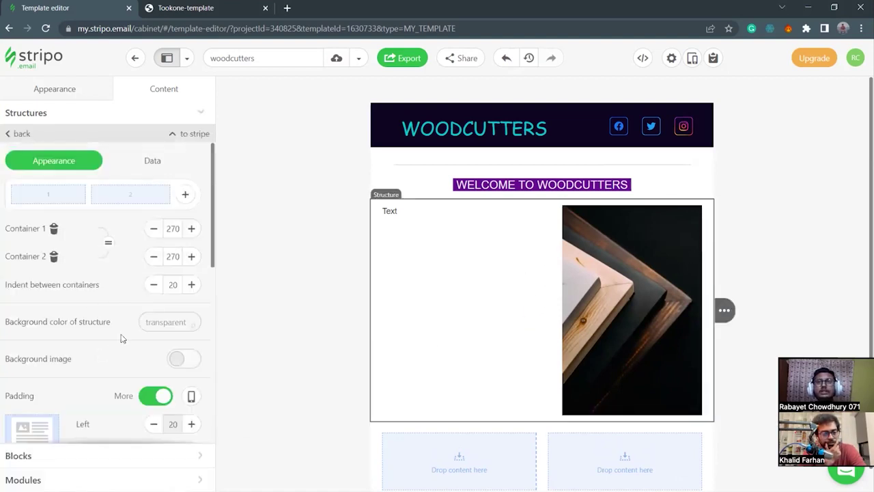
scroll(122, 337, "down", 2)
scroll(124, 355, "down", 1)
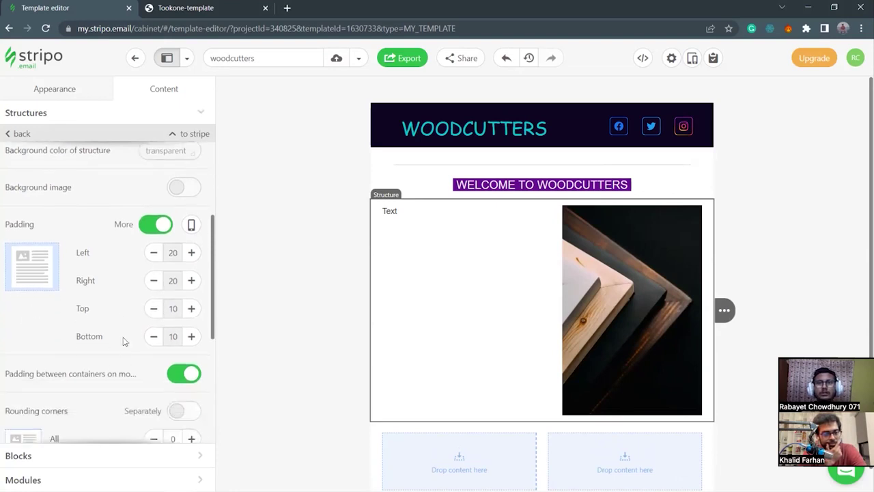
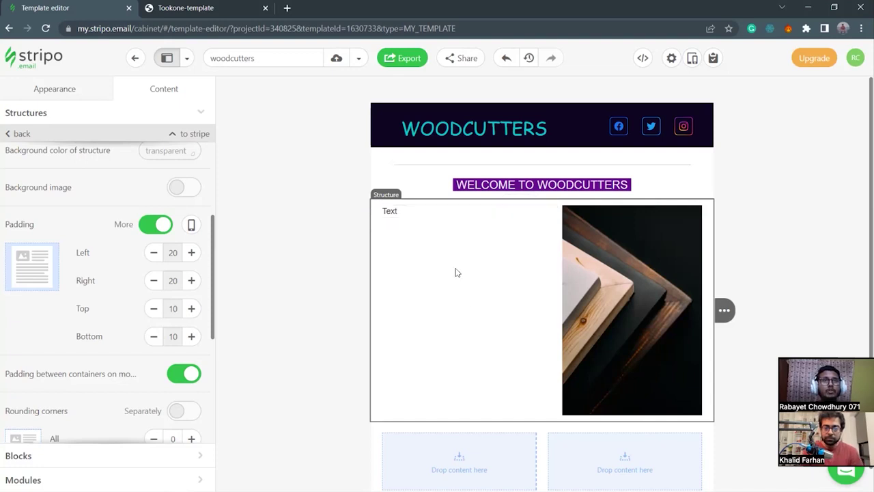
Delete the 'Text' placeholder from the text block beside the wood-frame image.
double_click(386, 211)
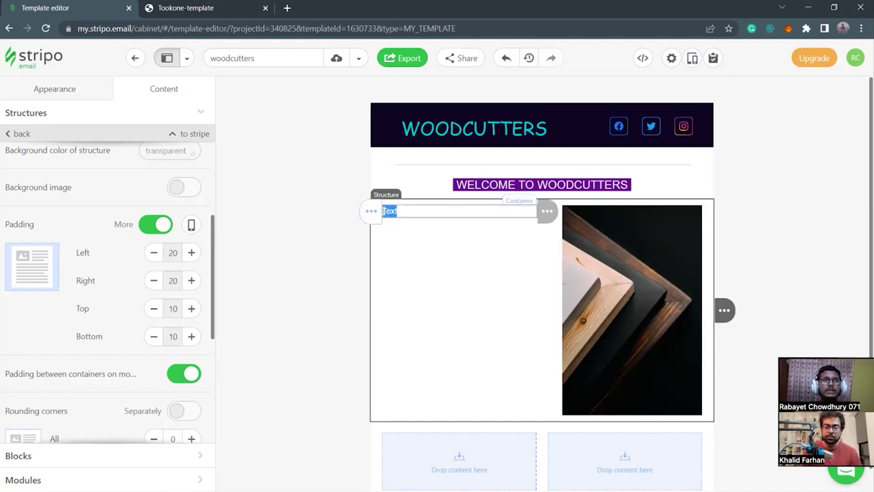
key("BackSpace")
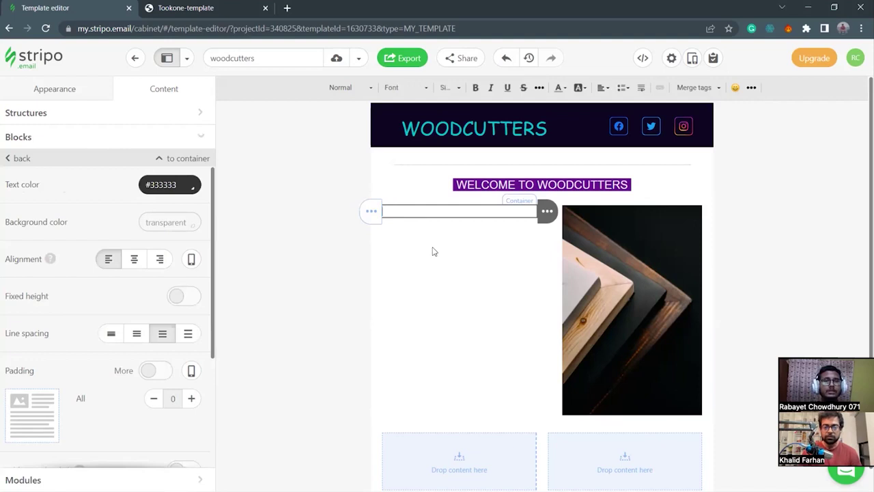
Copy the Lorem ipsum line from Notepad's notes, then minimize Notepad.
left_click(462, 481)
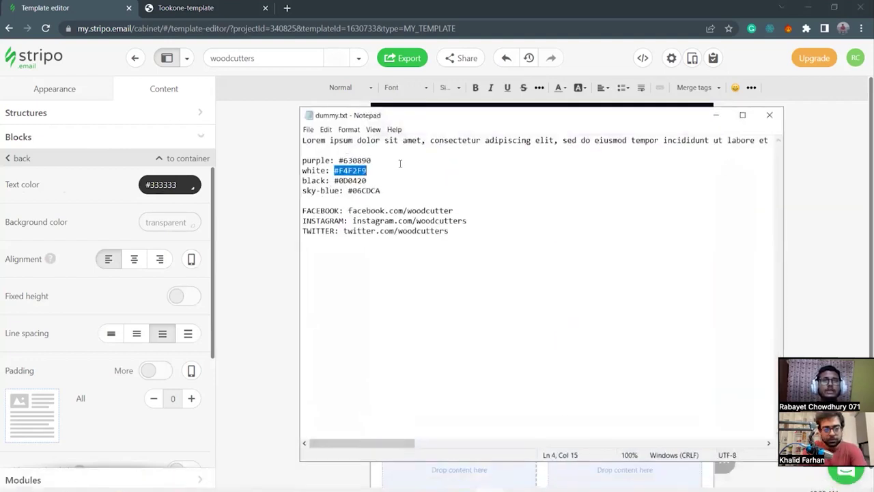
left_click_drag(302, 140, 778, 139)
key("ctrl+c")
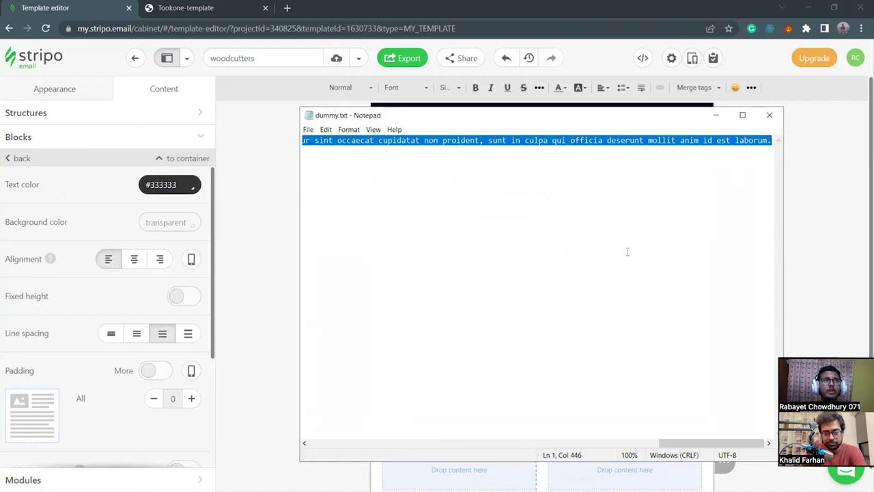
left_click(716, 114)
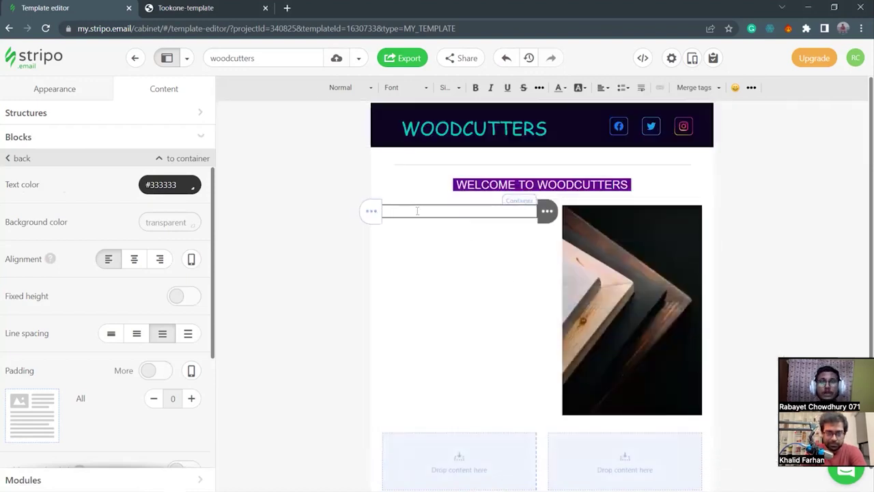
Paste the Lorem ipsum paragraph into the empty text block and select it.
key("ctrl+v")
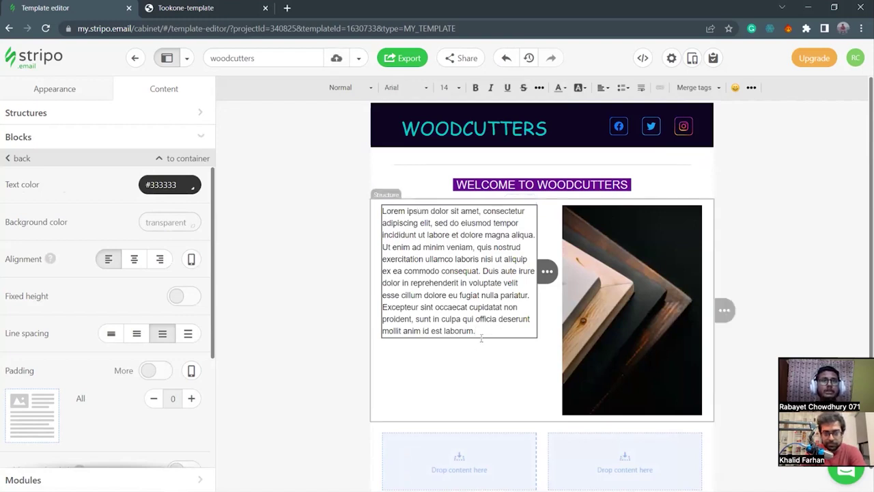
left_click(558, 345)
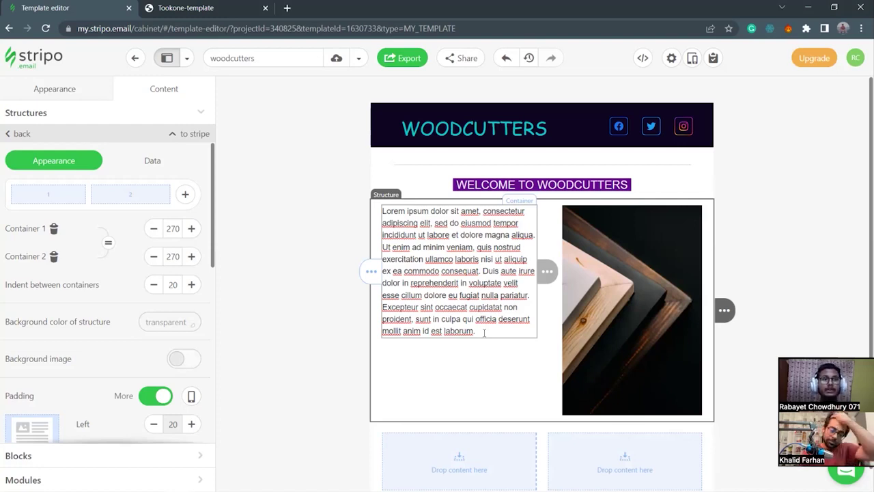
left_click_drag(484, 333, 381, 209)
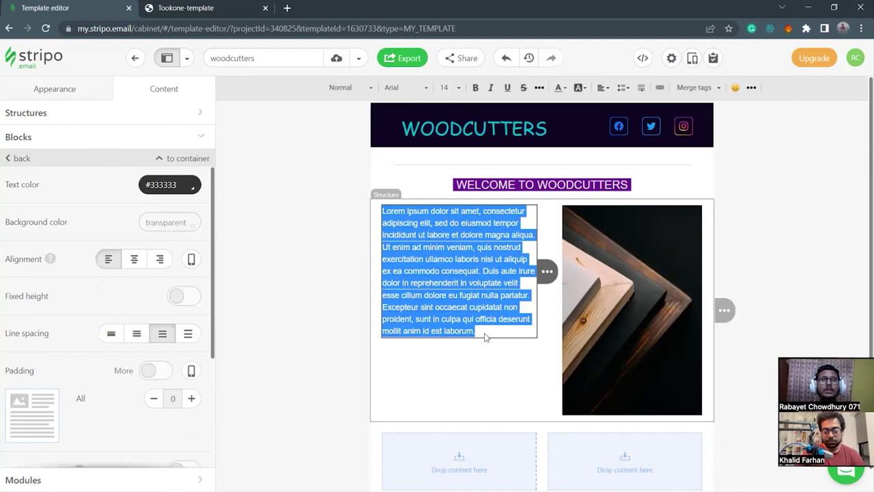
left_click(463, 375)
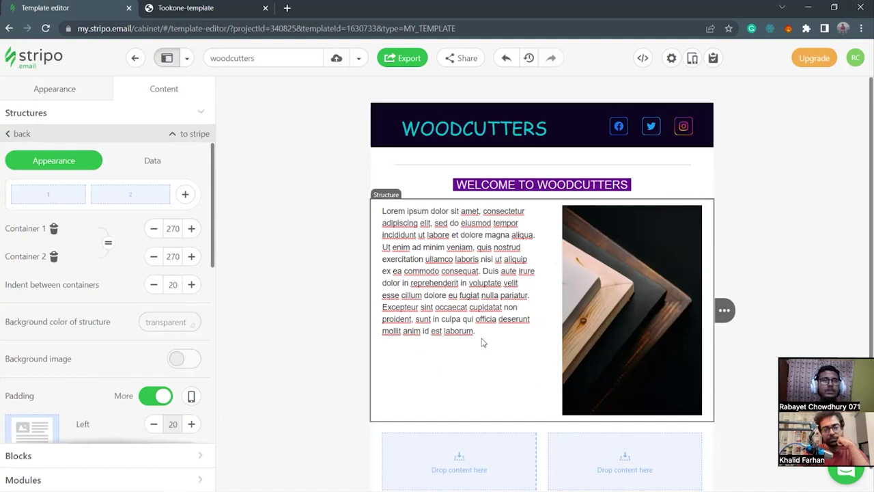
left_click_drag(481, 333, 381, 210)
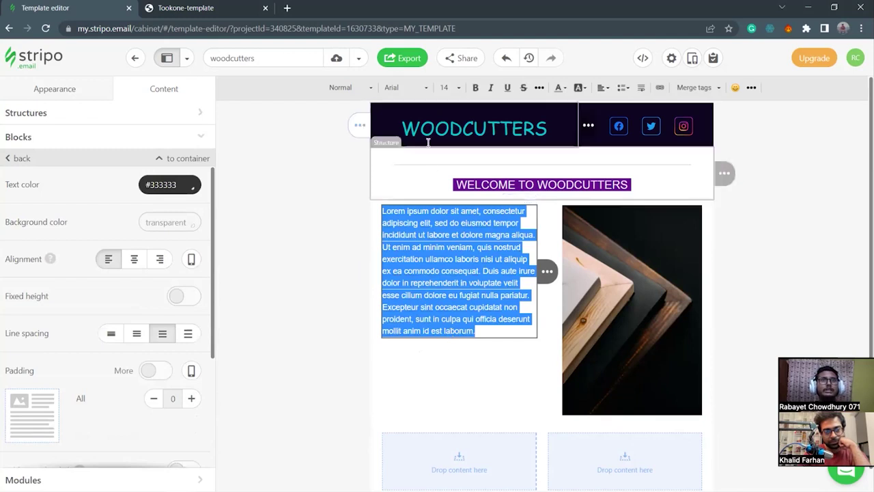
Set the Lorem ipsum paragraph's font size to 17.
left_click(444, 87)
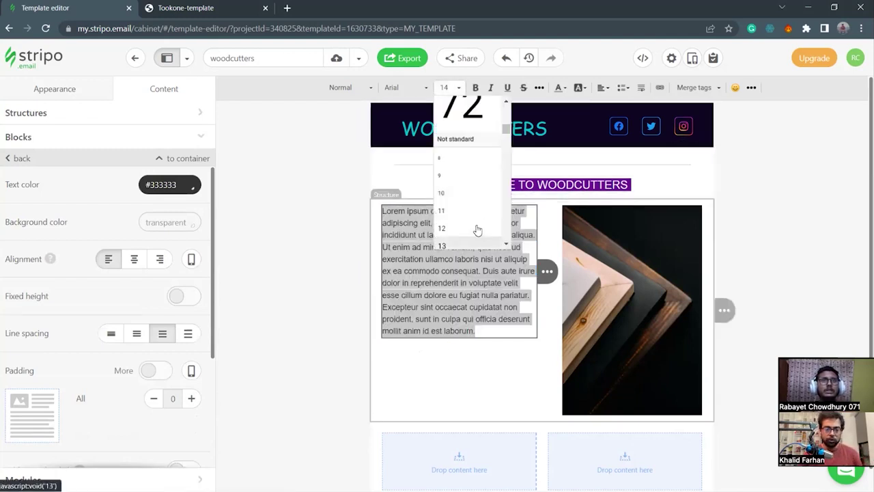
scroll(468, 218, "down", 5)
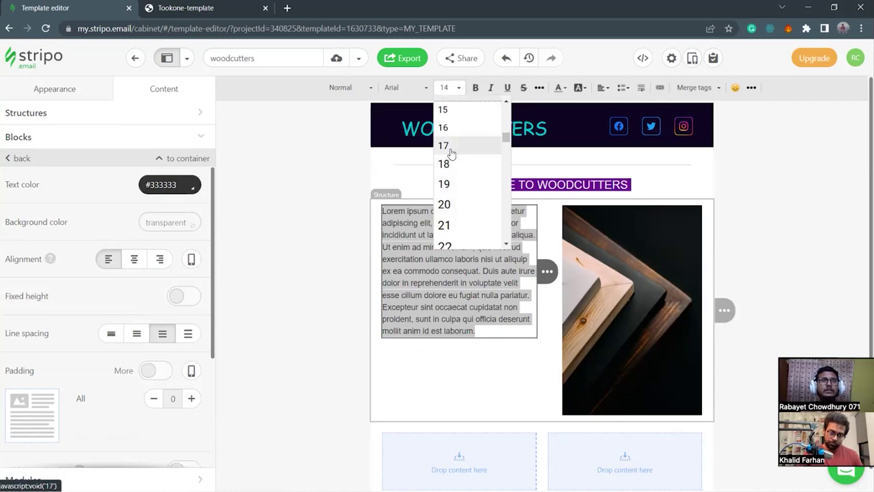
left_click(449, 166)
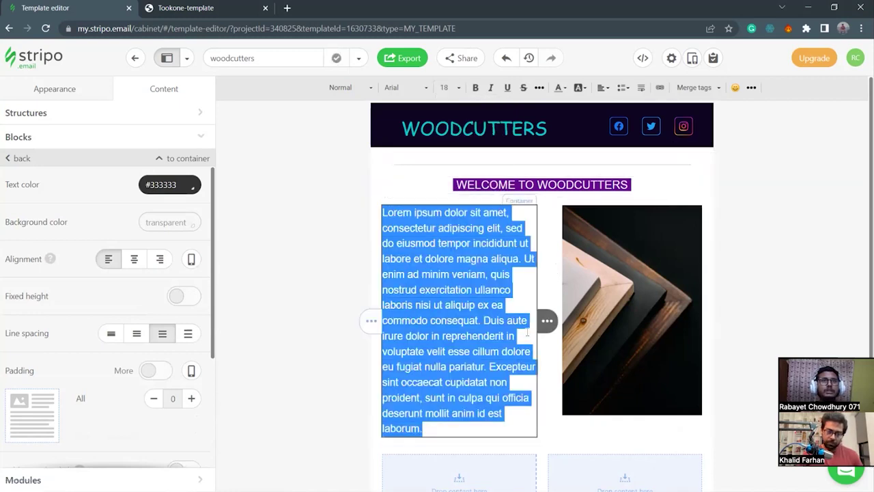
left_click(445, 87)
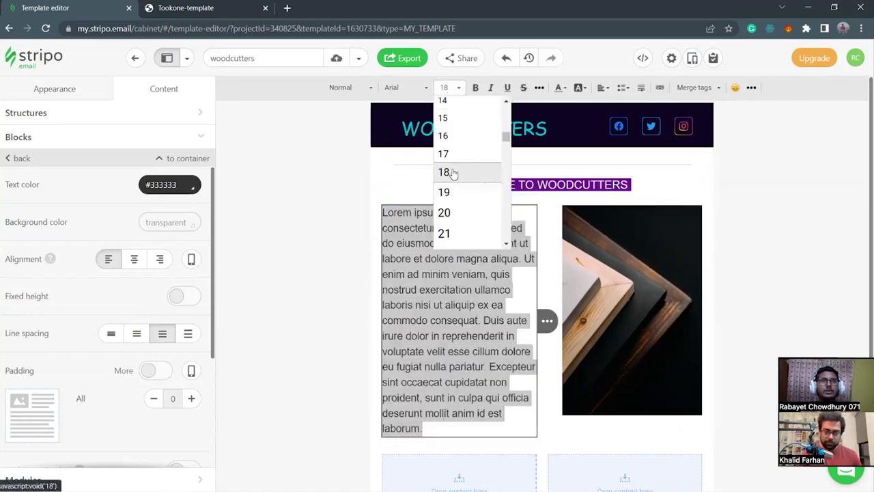
left_click(444, 154)
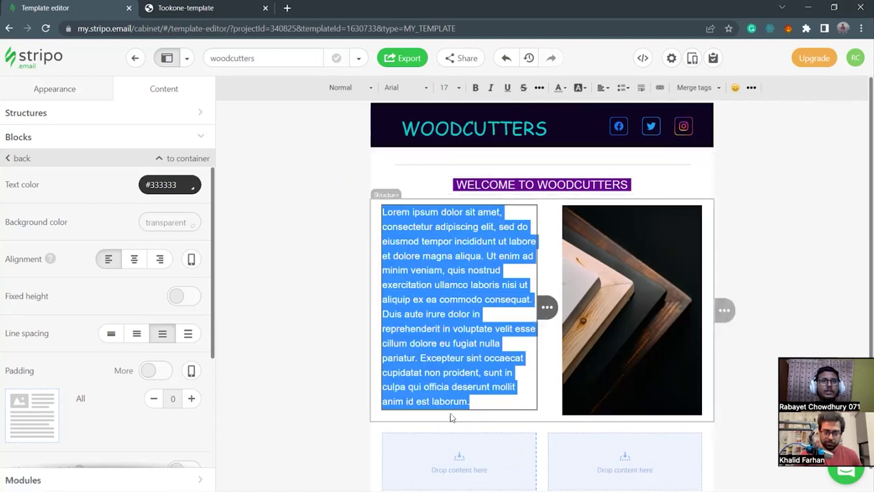
left_click(490, 402)
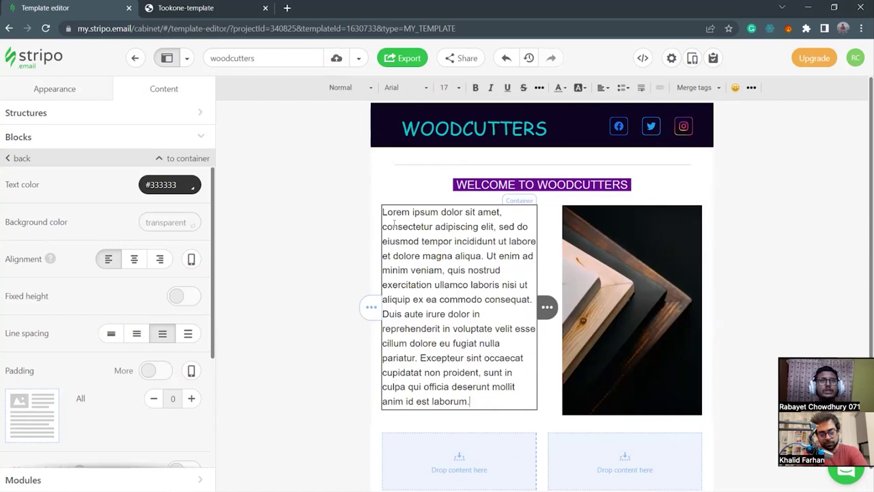
Change the paragraph's font family to Open Sans.
left_click_drag(383, 212, 470, 403)
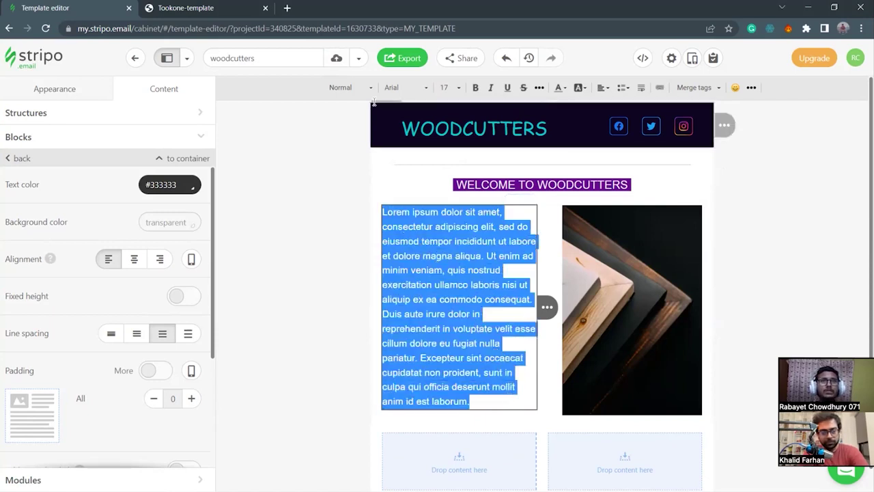
left_click(399, 91)
scroll(403, 193, "down", 3)
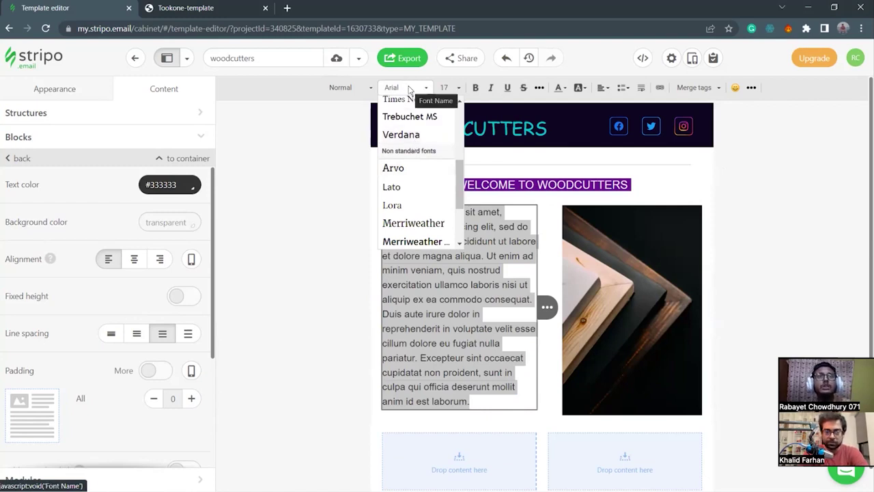
scroll(407, 191, "down", 2)
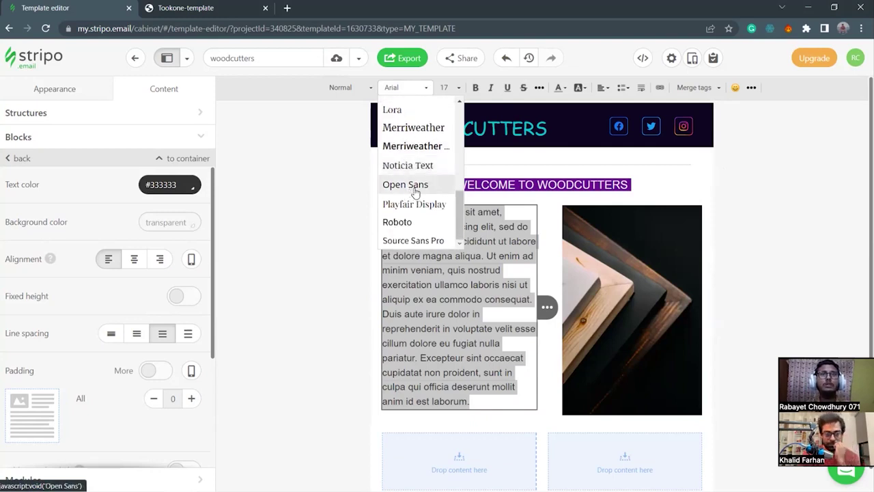
left_click(414, 192)
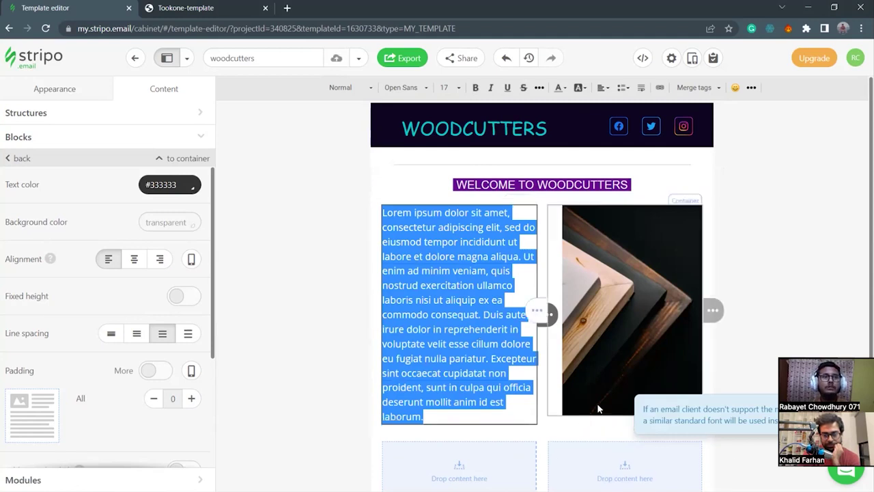
left_click(567, 426)
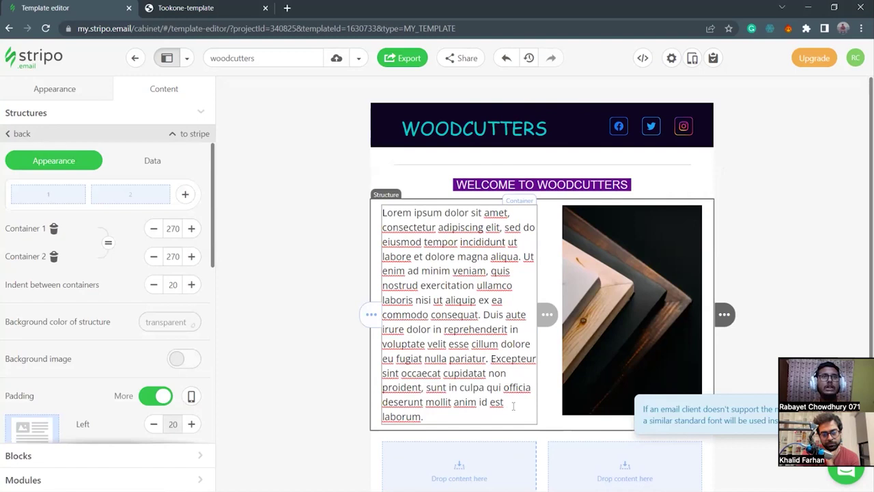
left_click_drag(439, 422, 381, 212)
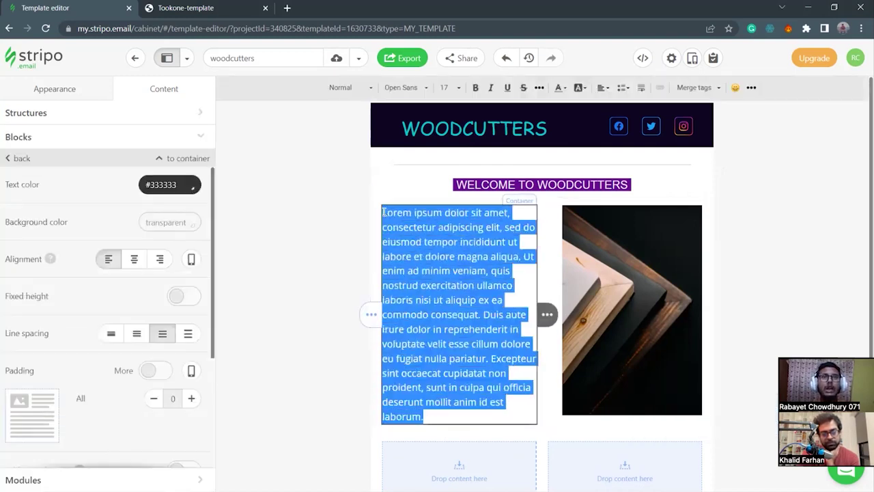
left_click(134, 260)
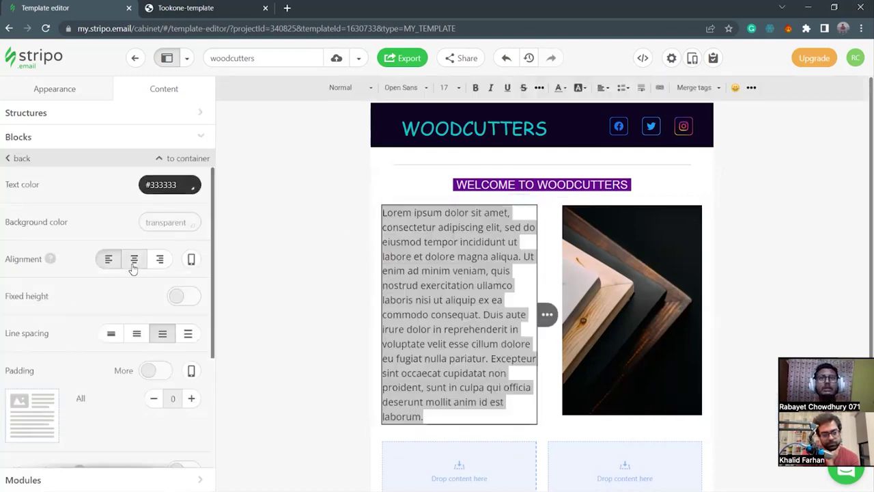
left_click(339, 336)
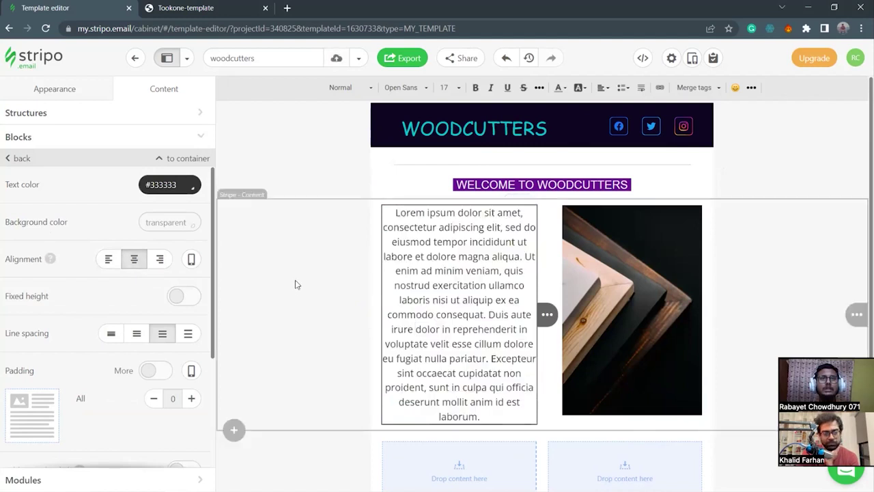
left_click(297, 285)
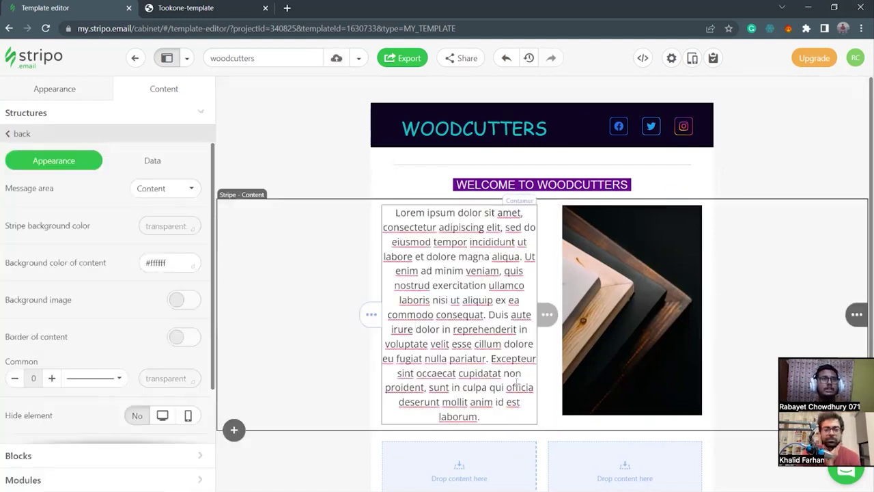
left_click(572, 420)
left_click(576, 402)
scroll(180, 412, "down", 1)
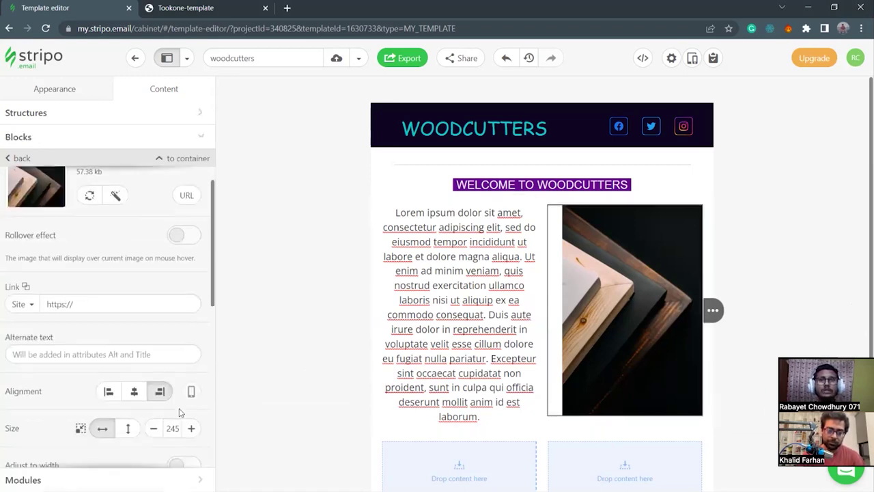
scroll(180, 411, "down", 1)
left_click(191, 401)
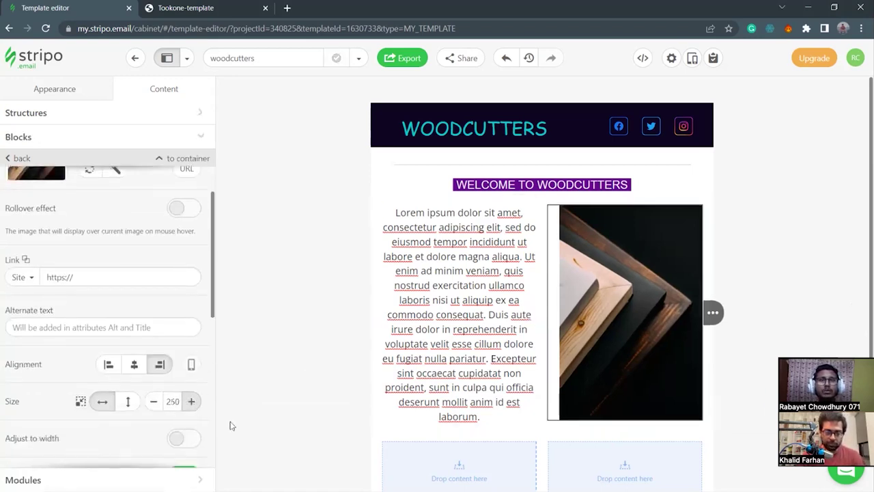
left_click(315, 353)
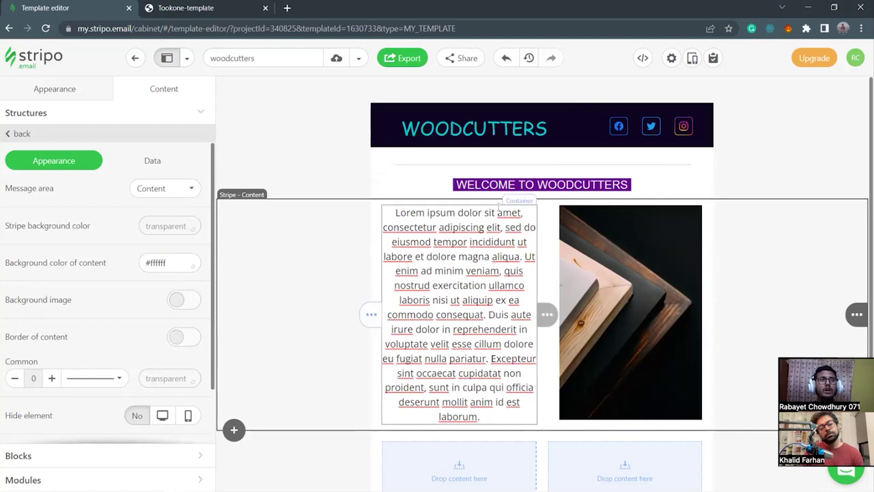
left_click(378, 213)
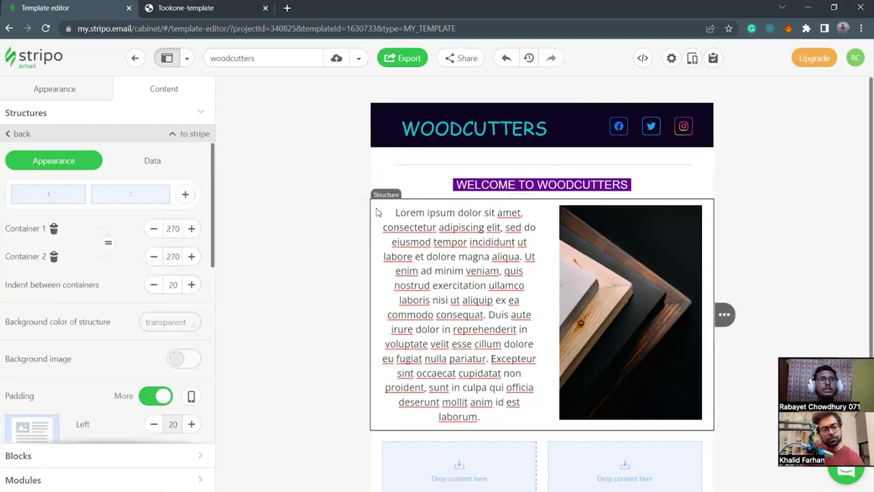
left_click_drag(396, 212, 539, 413)
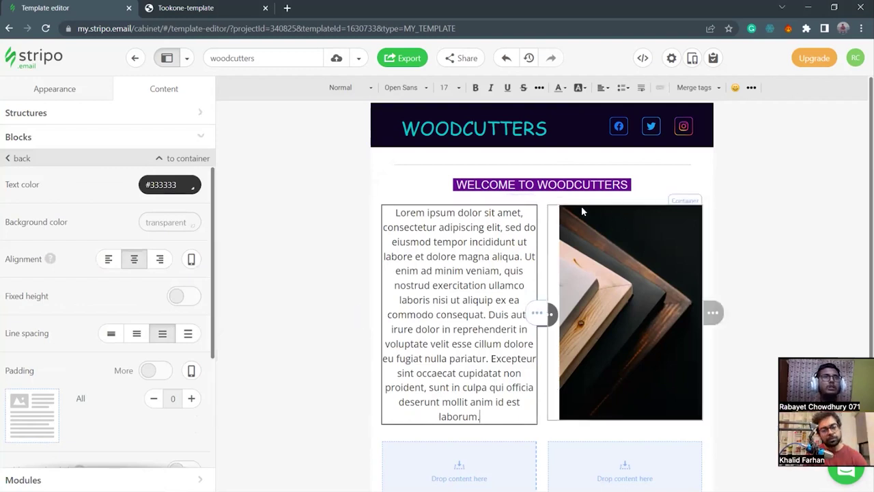
left_click(322, 290)
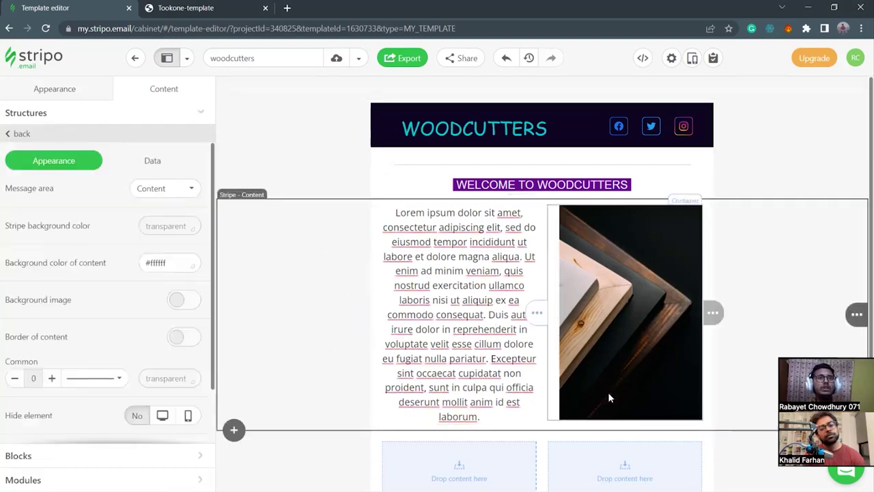
scroll(322, 345, "down", 1)
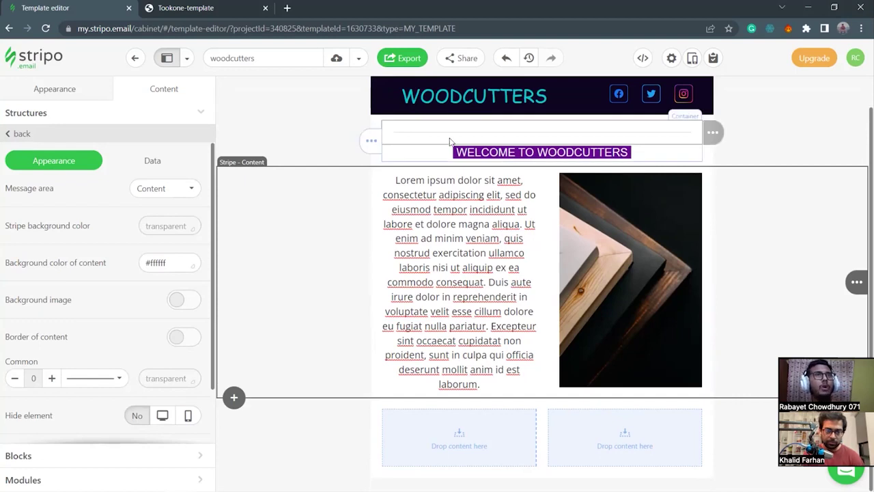
Insert a one-column structure below the text-and-image row and select it.
left_click(234, 398)
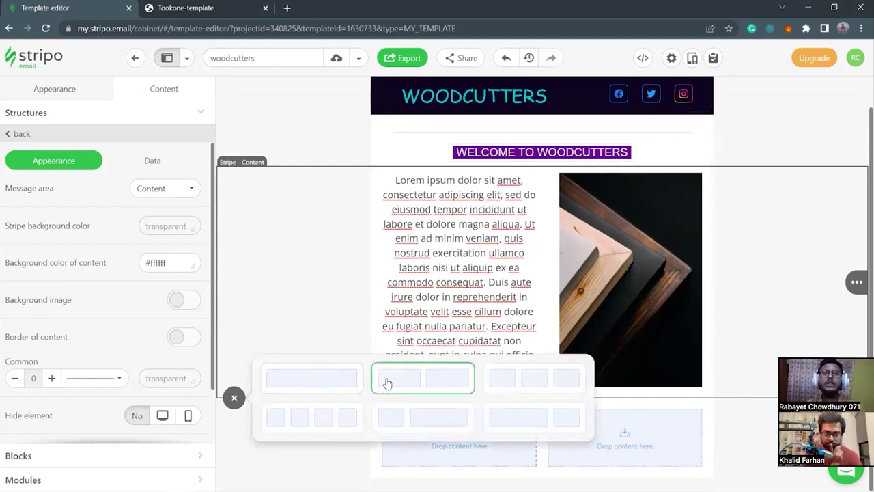
left_click(328, 380)
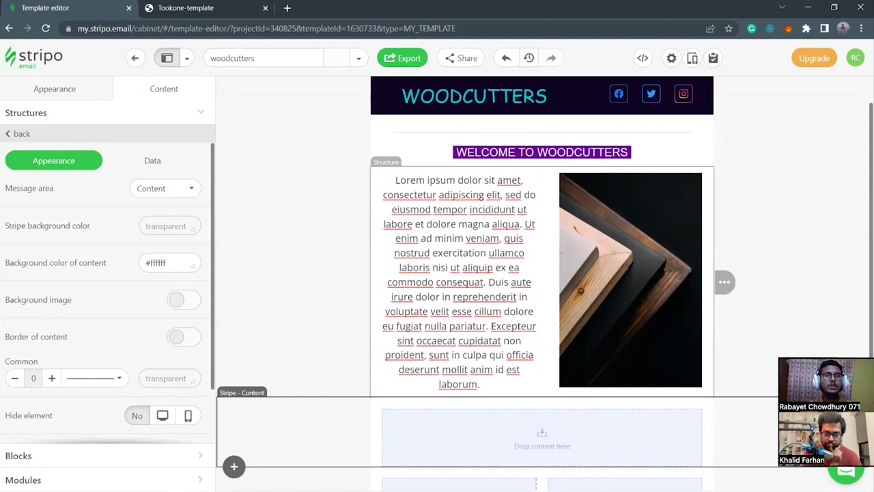
scroll(300, 348, "down", 2)
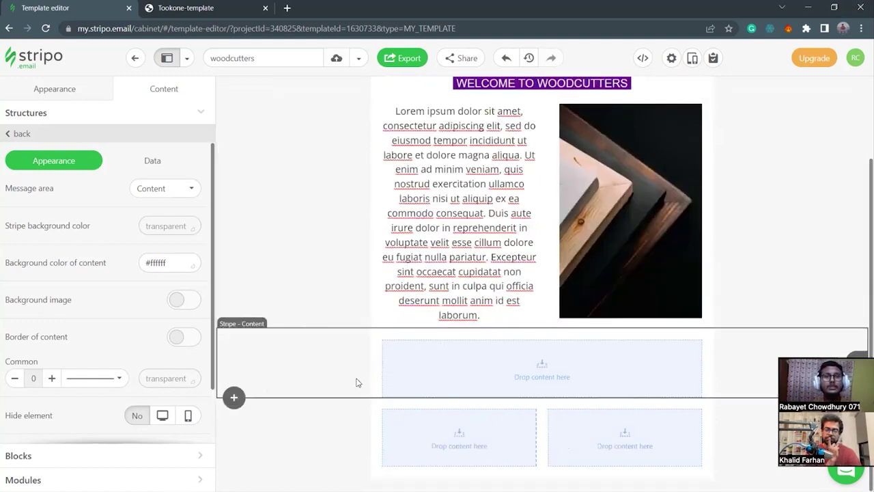
left_click(373, 362)
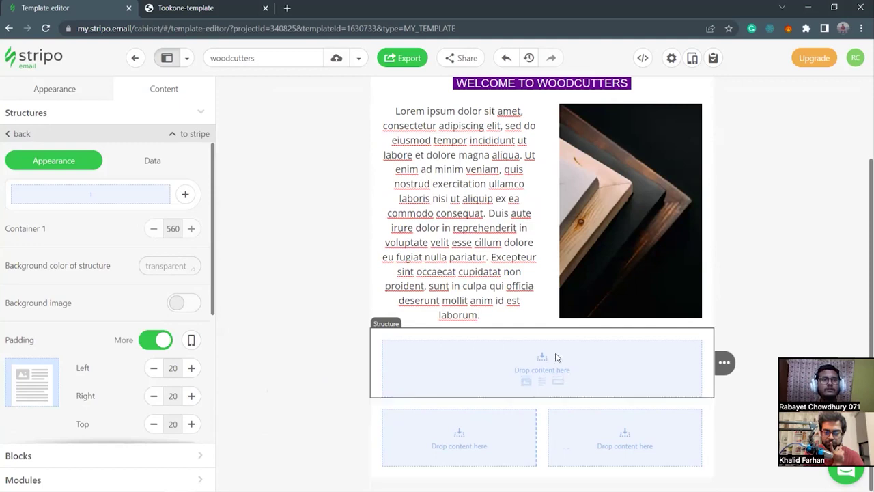
Add a text block to the new row reading ABOUT OUR PRUDUCTS.
left_click(541, 386)
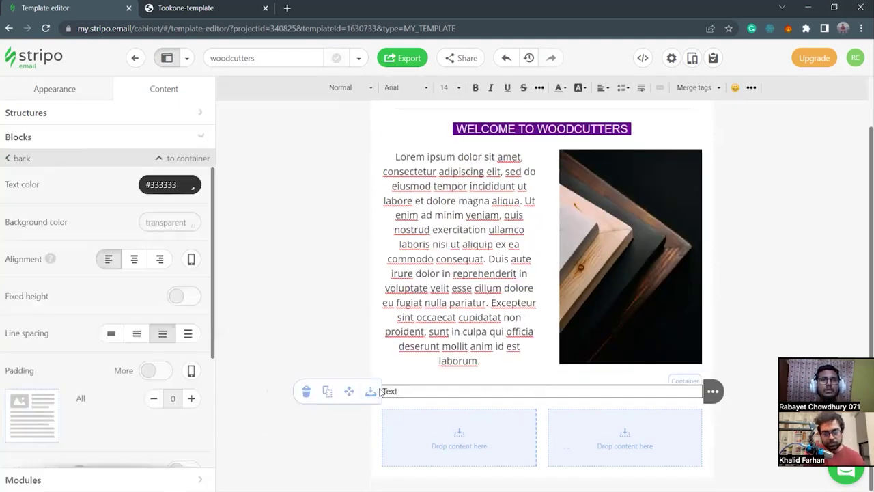
double_click(402, 392)
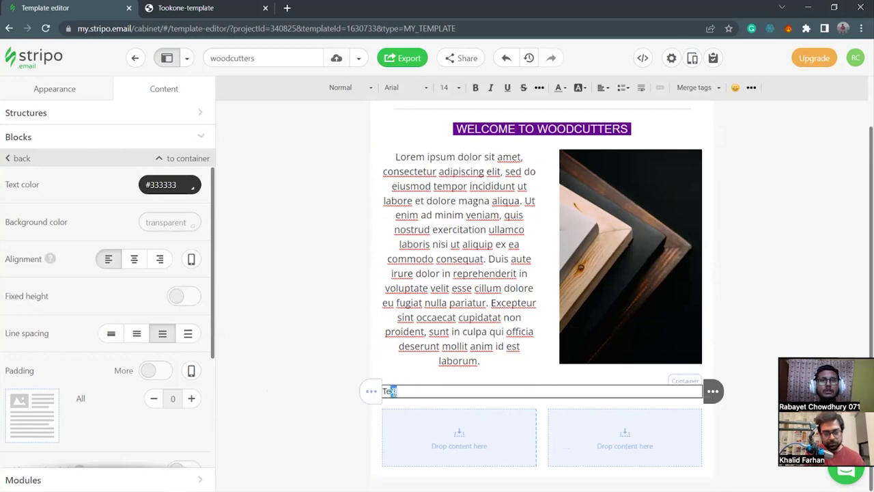
key("BackSpace")
type("ABOPU")
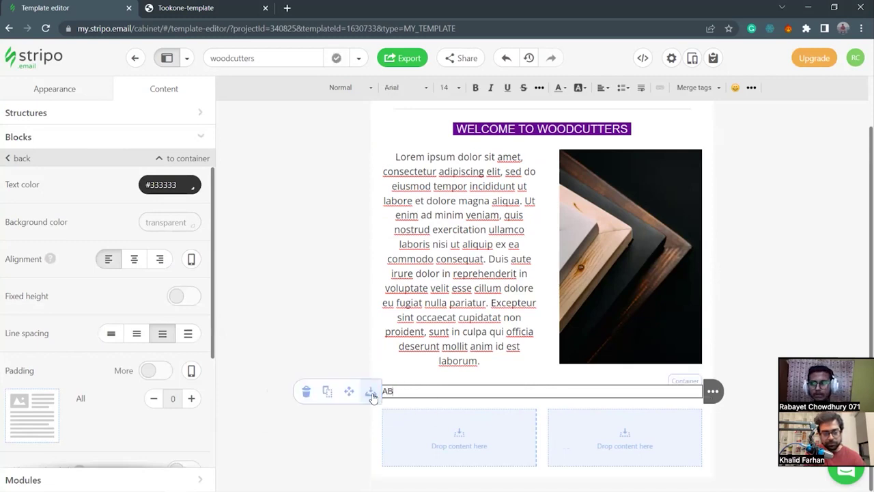
key("BackSpace")
key("BackSpace")
type("UT")
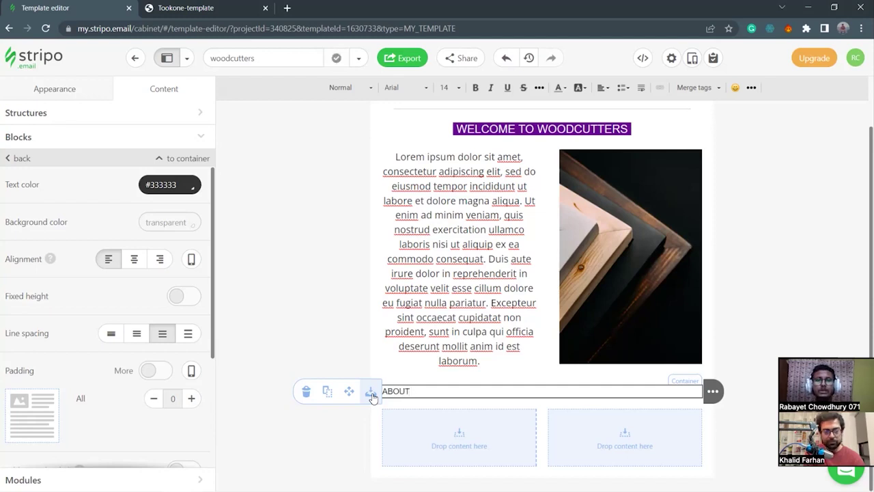
type(" OUR PRUDUCTS")
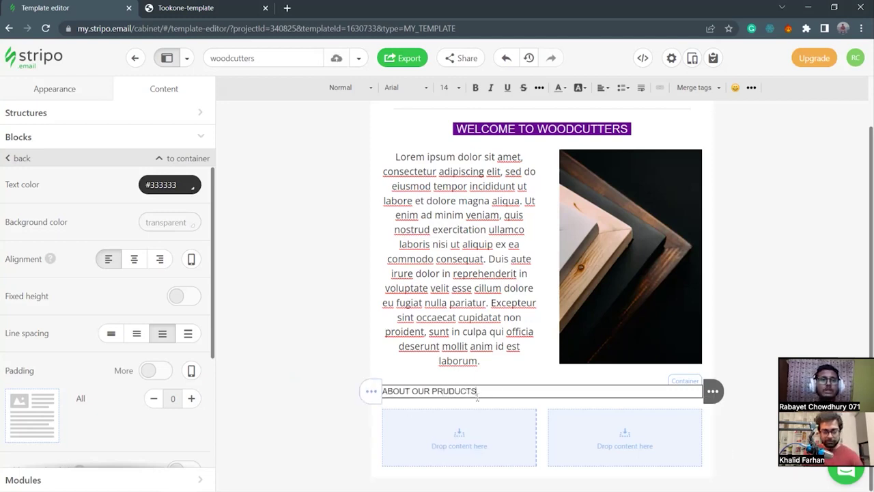
Set the row's top and bottom padding to 10 and centre the heading.
left_click(278, 389)
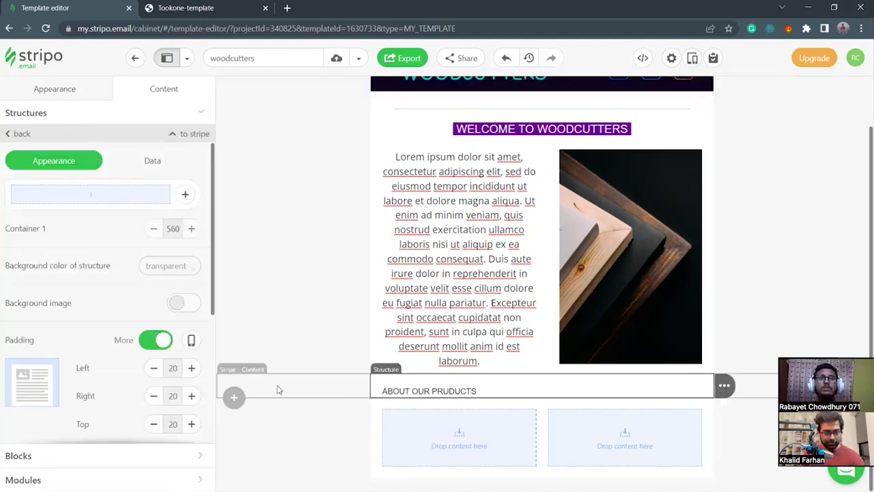
scroll(150, 376, "down", 3)
left_click(191, 280)
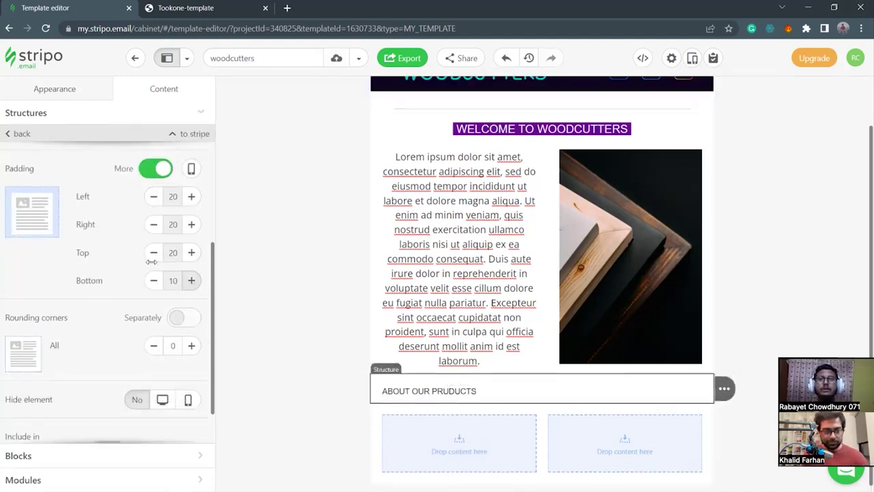
left_click(154, 252)
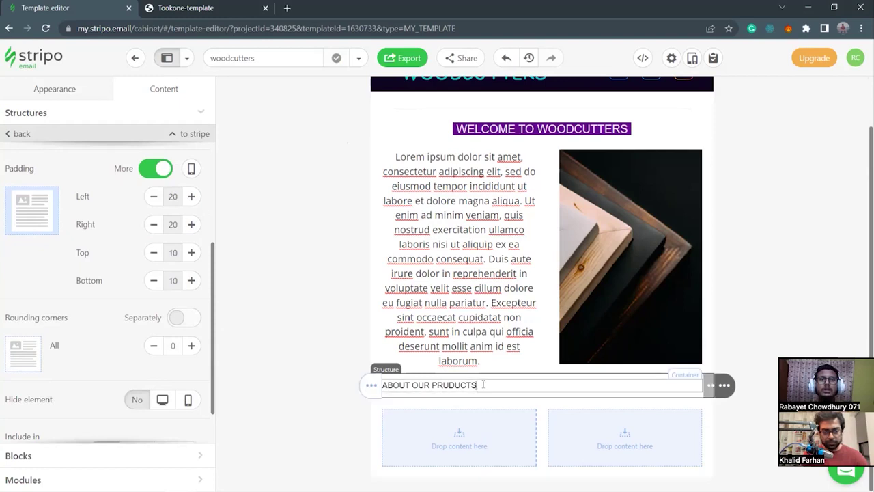
left_click(483, 384)
left_click(134, 259)
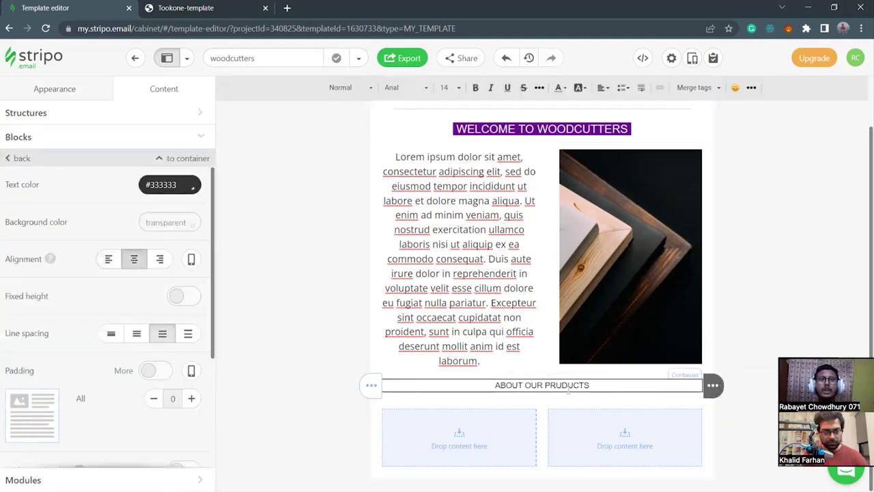
Set the heading's font size to 19.
left_click_drag(601, 387, 493, 385)
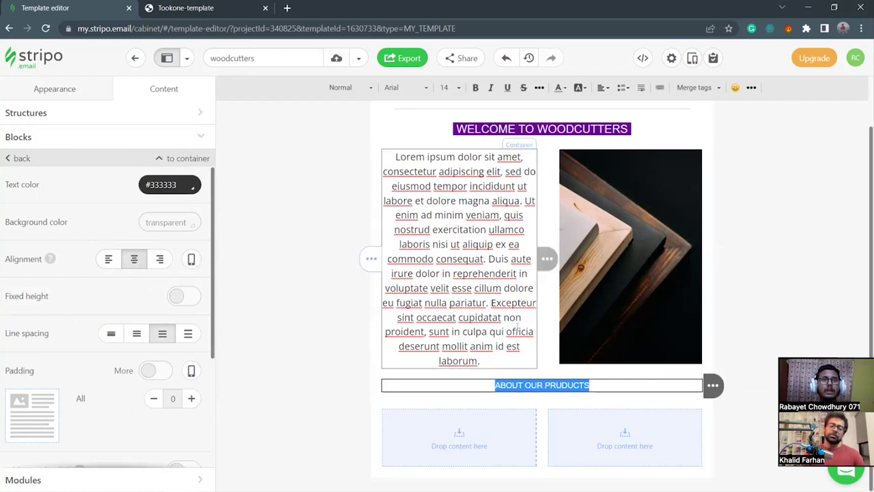
left_click(454, 89)
scroll(448, 217, "down", 3)
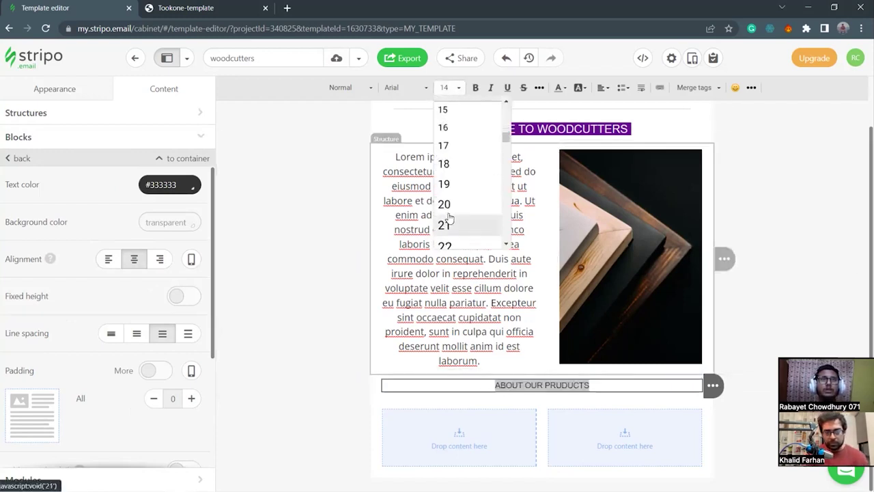
scroll(453, 130, "up", 2)
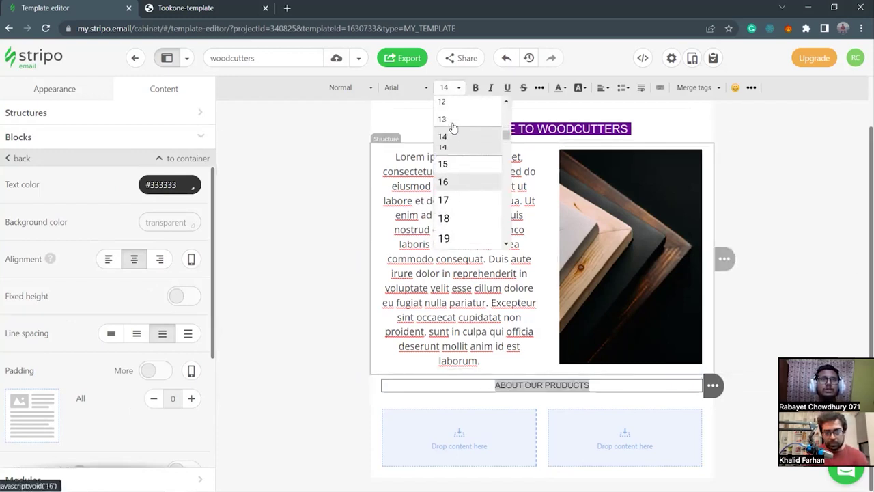
left_click(462, 202)
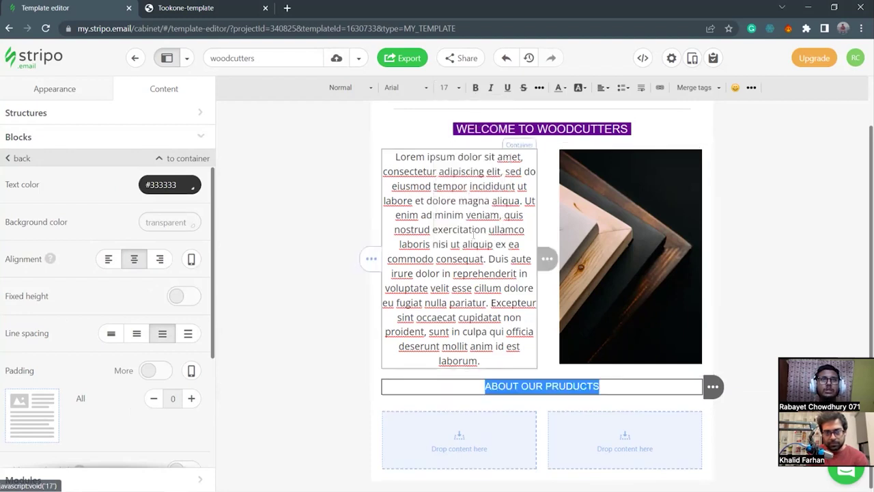
left_click(456, 87)
scroll(452, 222, "down", 2)
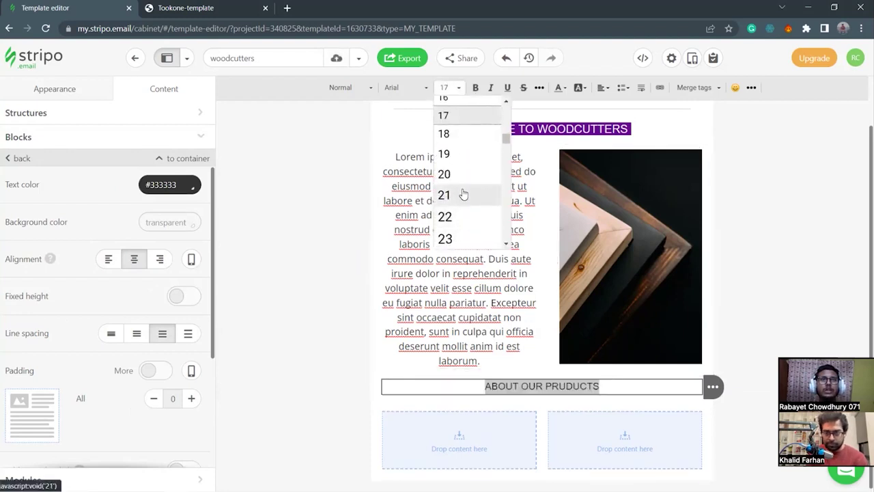
left_click(454, 155)
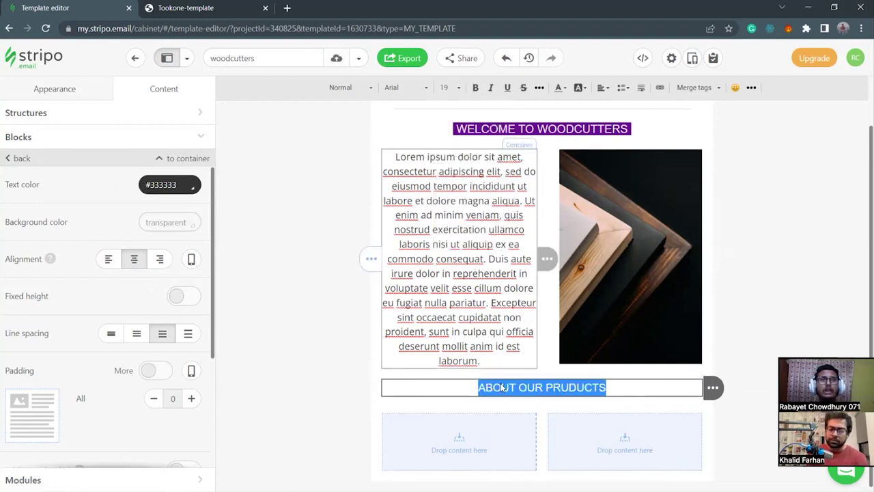
Place a spacer block above the ABOUT OUR PRUDUCTS heading.
left_click(89, 136)
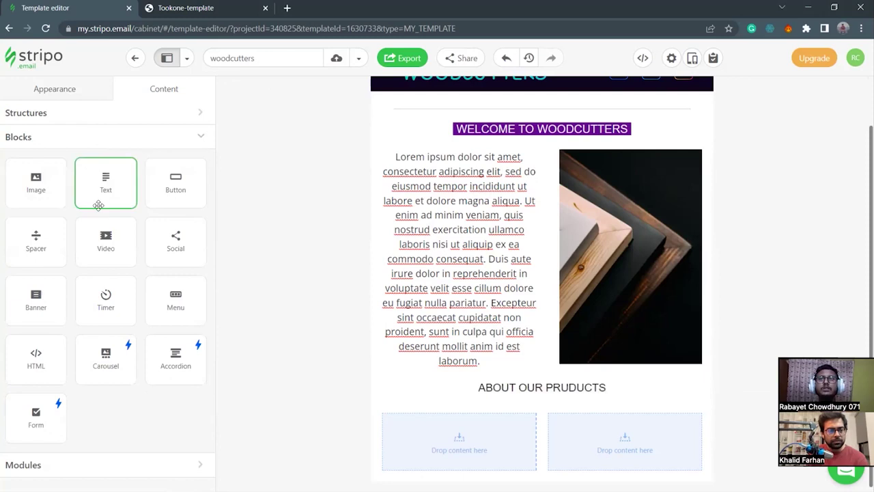
left_click_drag(36, 241, 539, 386)
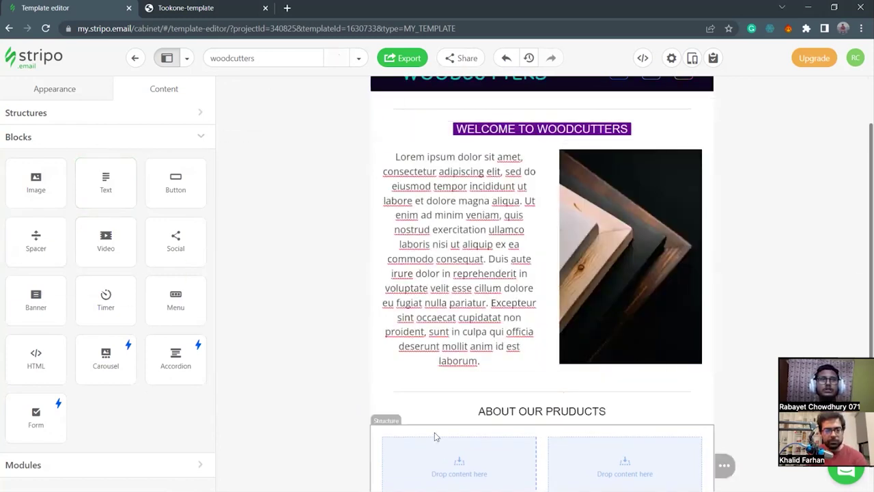
scroll(321, 391, "down", 1)
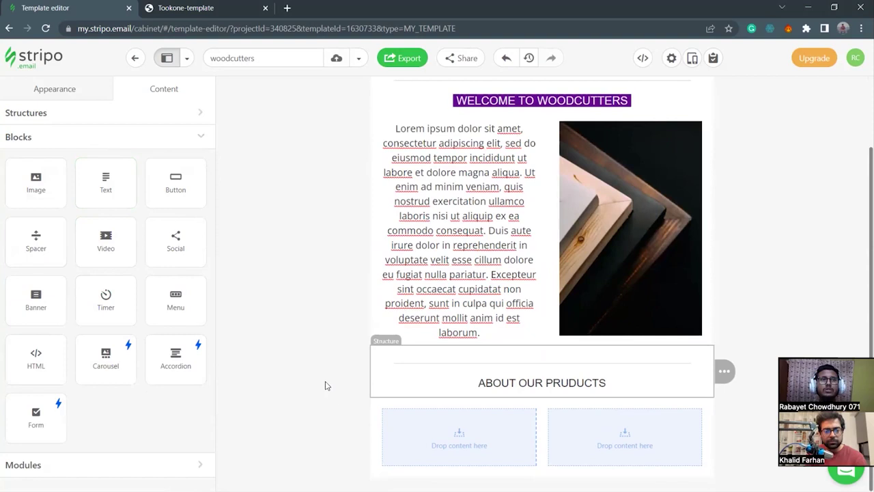
Correct the heading's spelling to ABOUT OUR PRODUCTS.
left_click_drag(620, 383, 555, 386)
left_click(560, 384)
type("o")
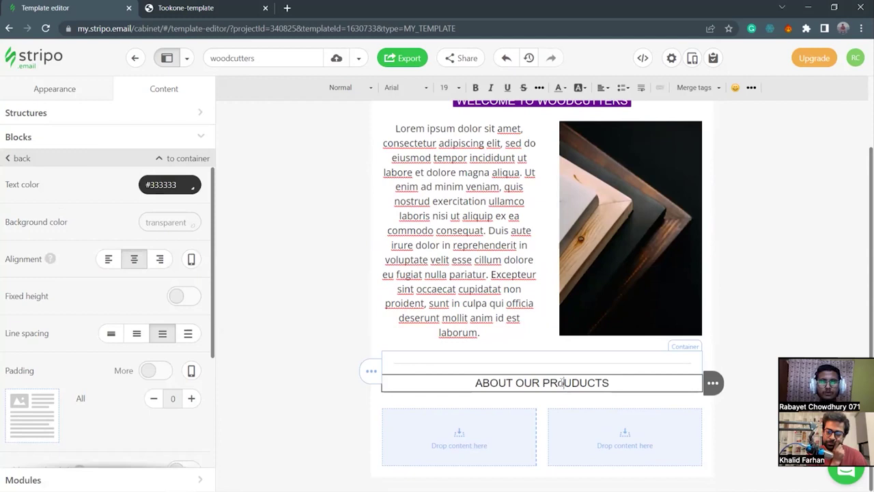
key("Left")
key("Left")
key("Left")
key("Left")
key("Left")
key("Left")
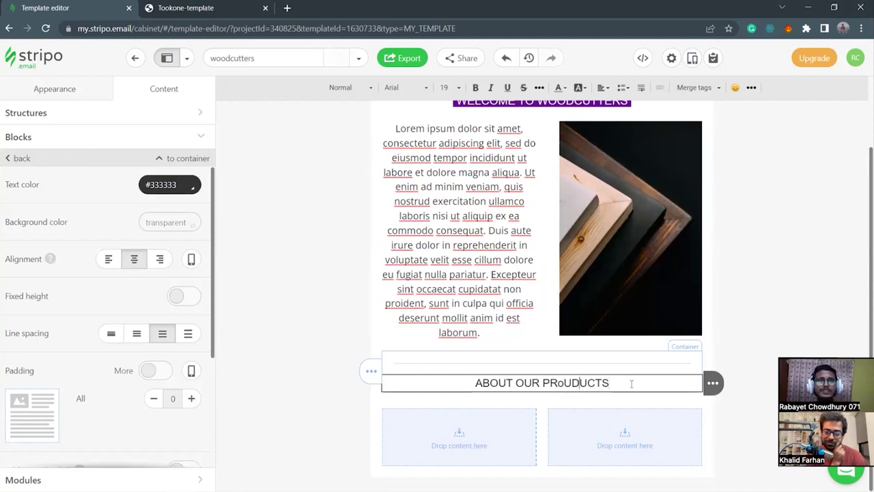
key("BackSpace")
type("O")
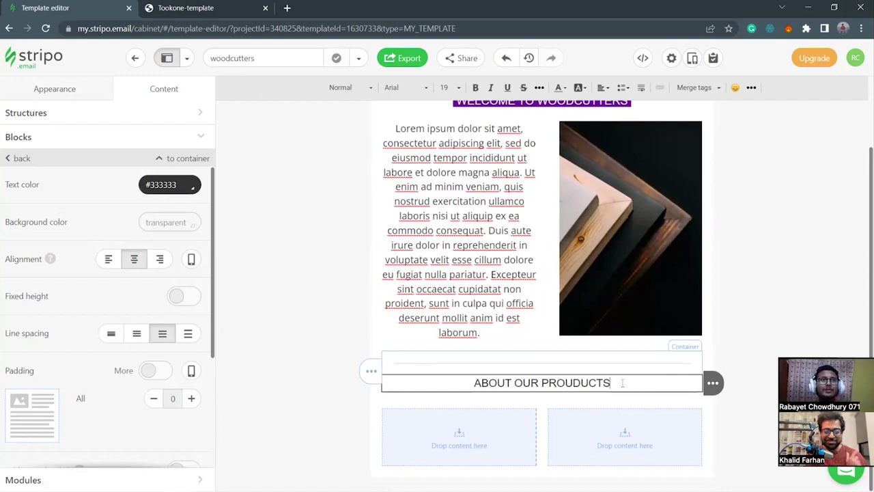
left_click_drag(622, 383, 439, 389)
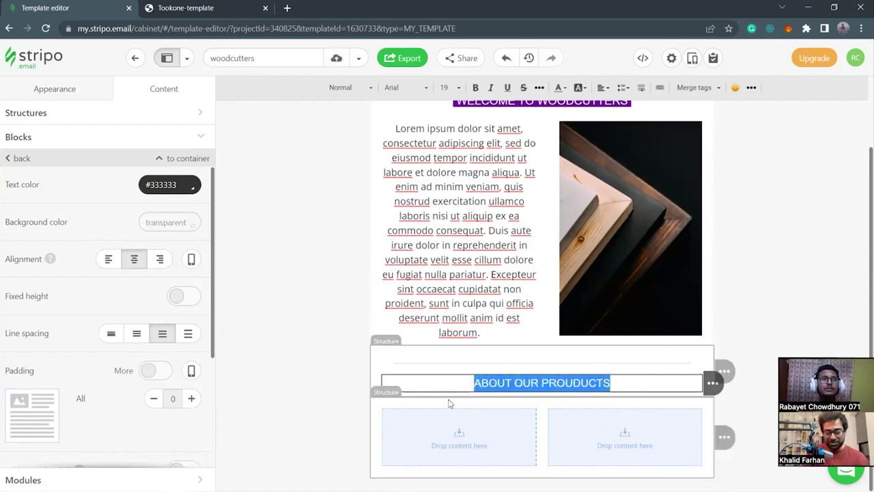
left_click(576, 383)
key("BackSpace")
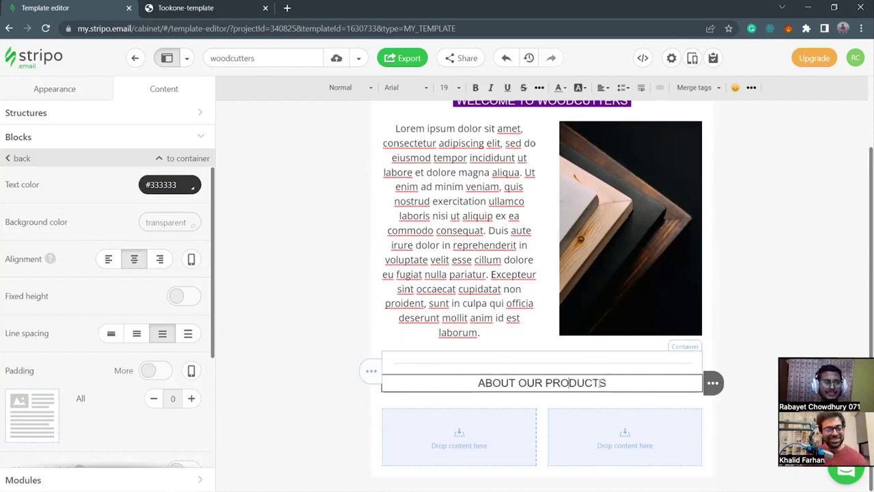
left_click_drag(623, 383, 544, 385)
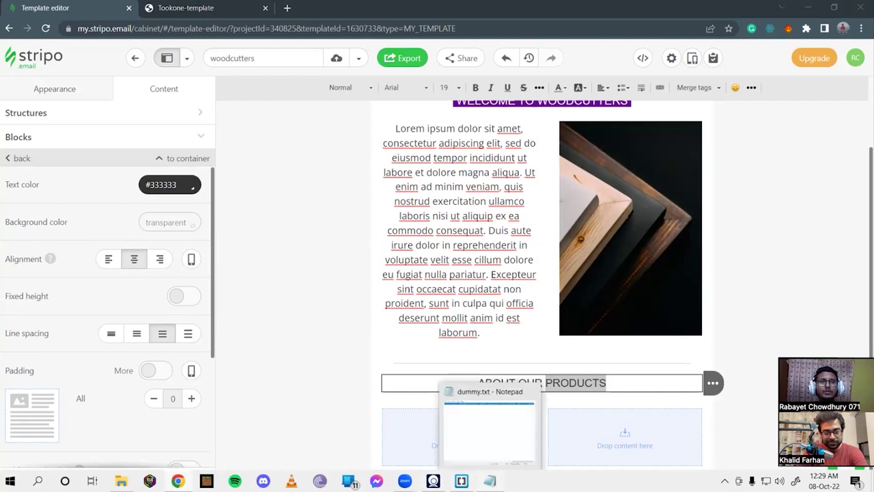
Select the black colour code #0D0420 in Notepad's dummy.txt, then minimise the notes.
left_click(441, 424)
left_click_drag(710, 443, 319, 447)
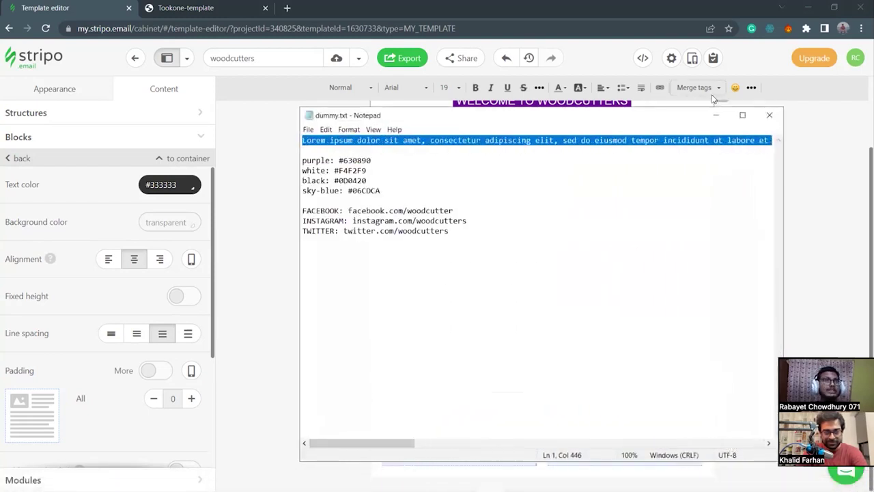
left_click(714, 116)
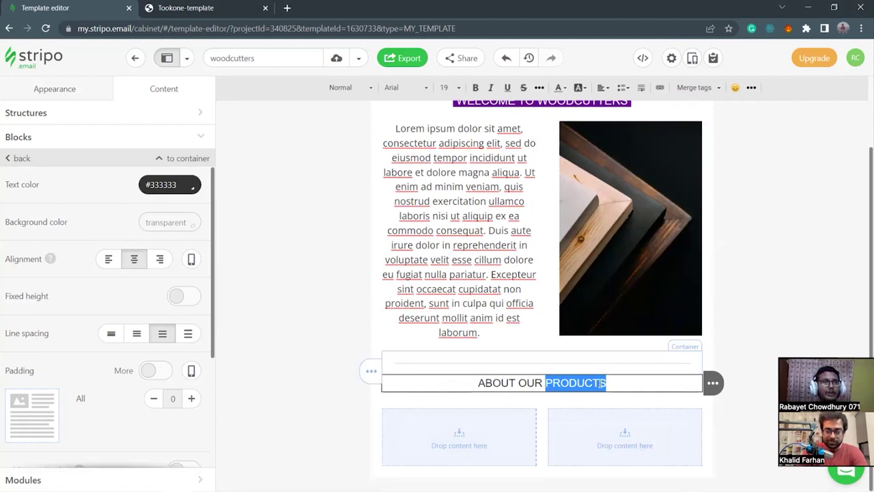
left_click(489, 481)
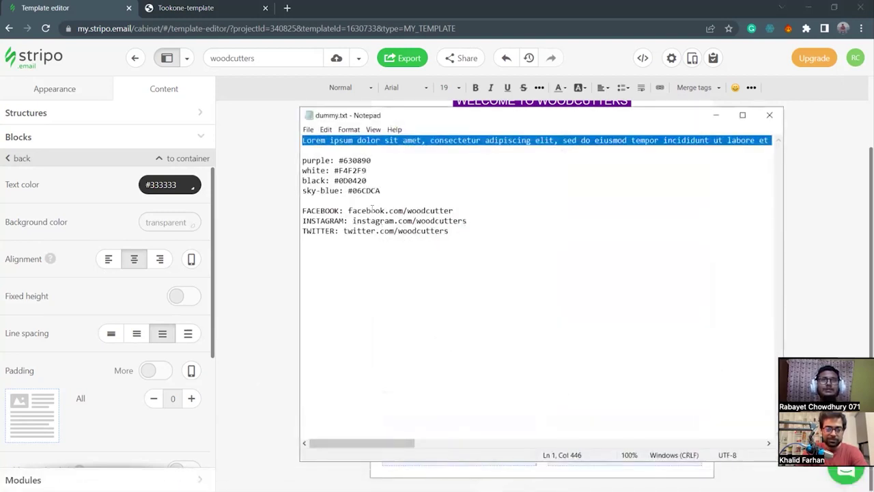
left_click_drag(334, 180, 367, 181)
key("super+c")
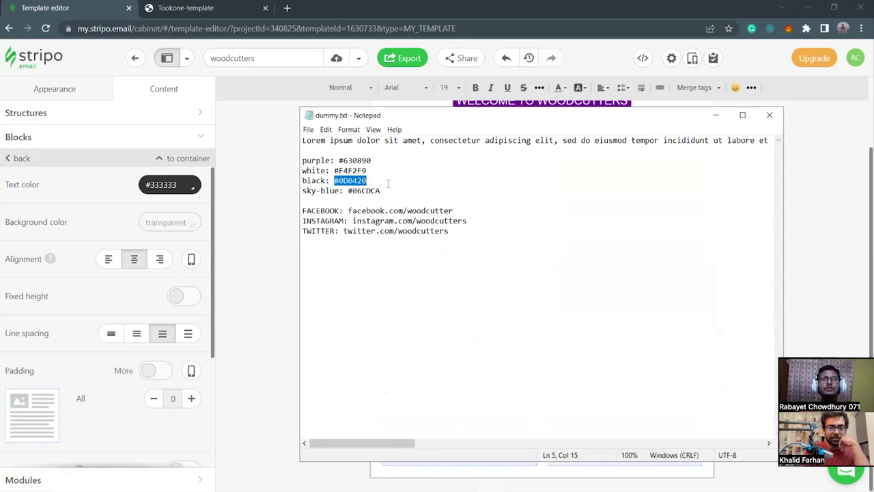
left_click(716, 114)
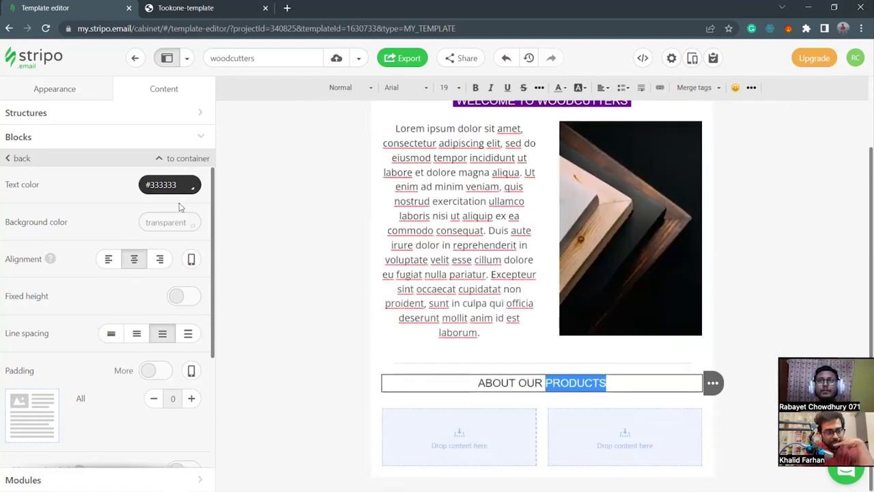
Give the word PRODUCTS a #0D0420 background colour.
left_click(579, 89)
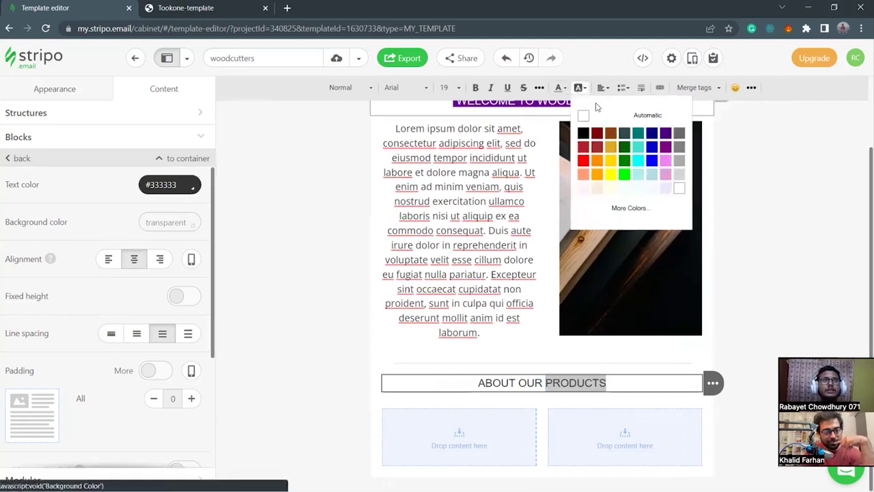
left_click(655, 209)
left_click(626, 317)
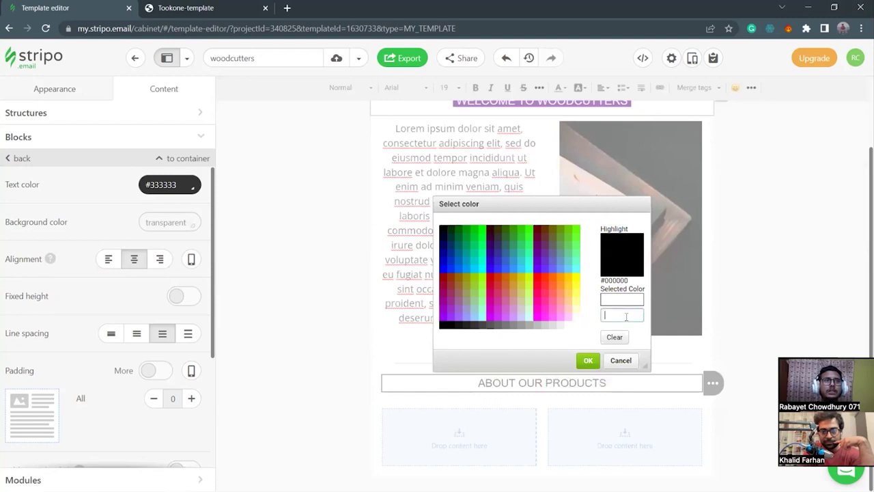
type("#000000")
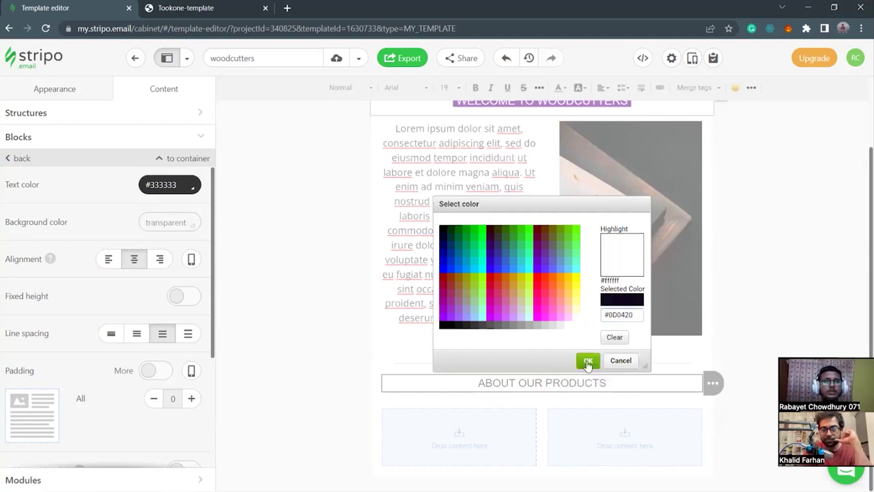
left_click(587, 359)
left_click(621, 382)
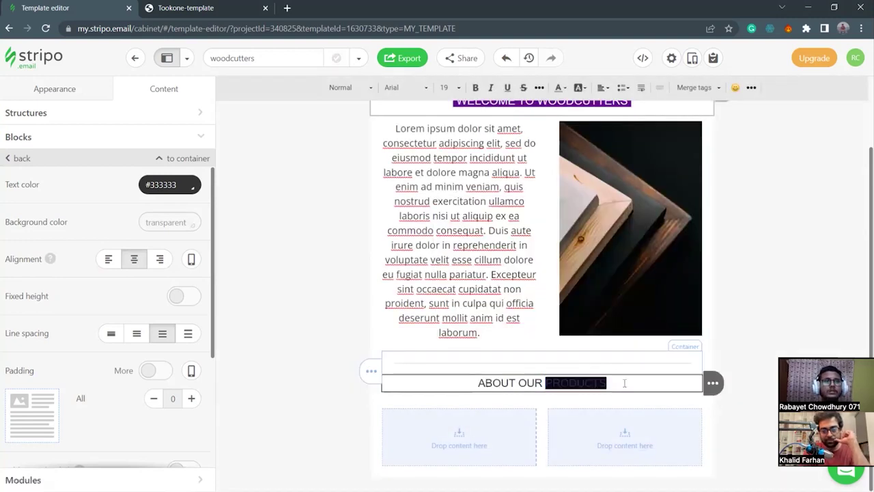
left_click_drag(619, 383, 545, 383)
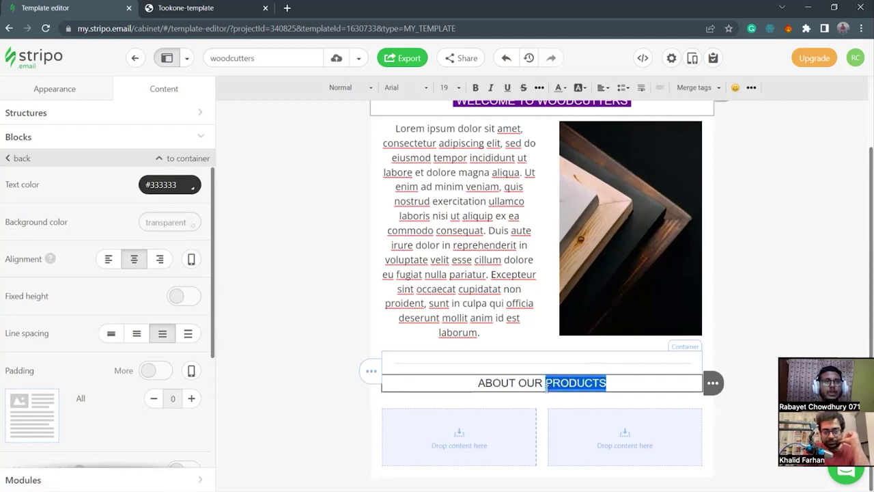
Open the custom text colour picker for PRODUCTS and paste codes from clipboard history.
left_click(565, 89)
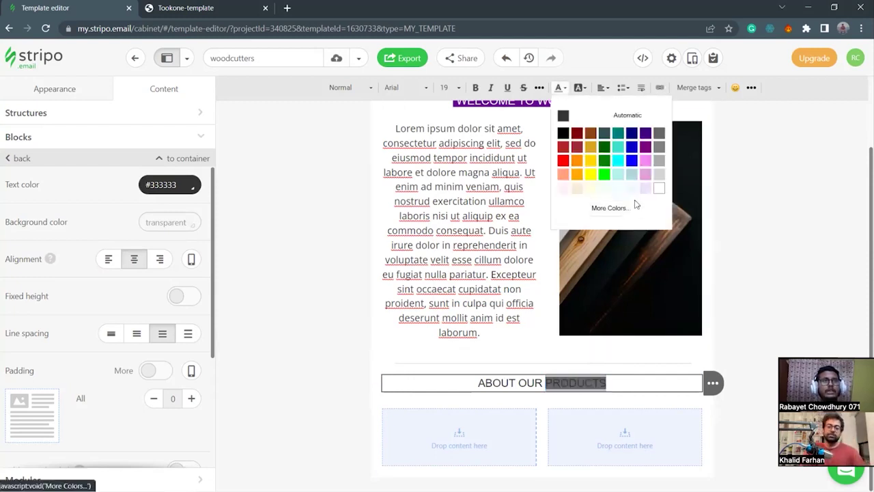
left_click(615, 207)
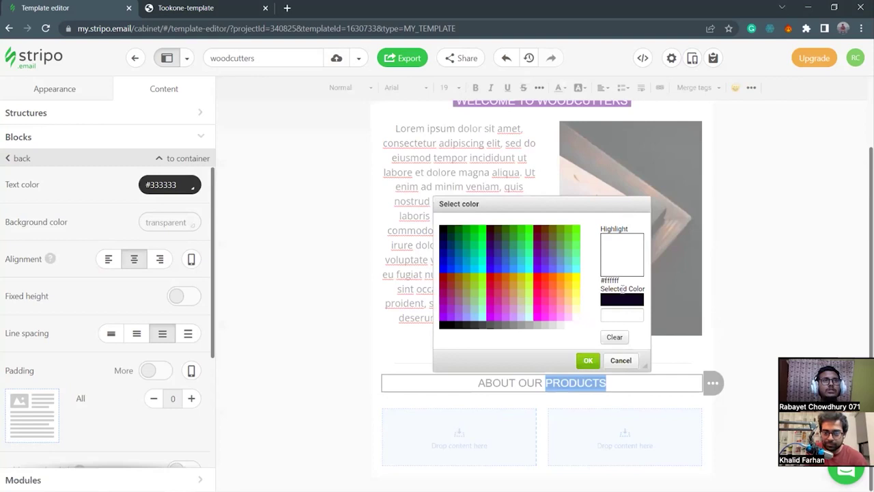
key("super+v")
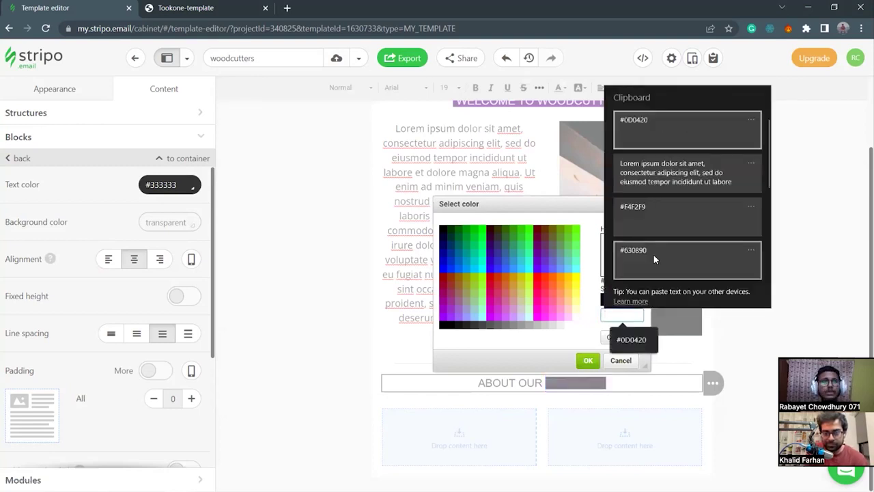
left_click(654, 255)
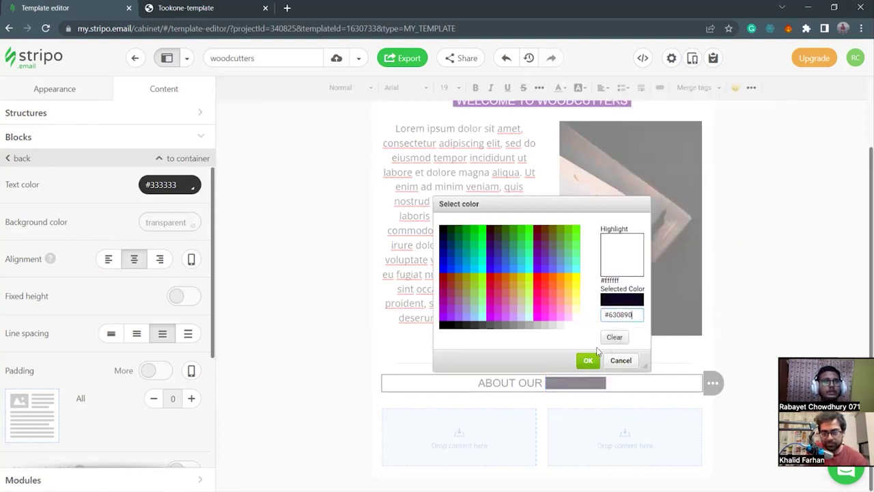
left_click_drag(637, 315, 597, 319)
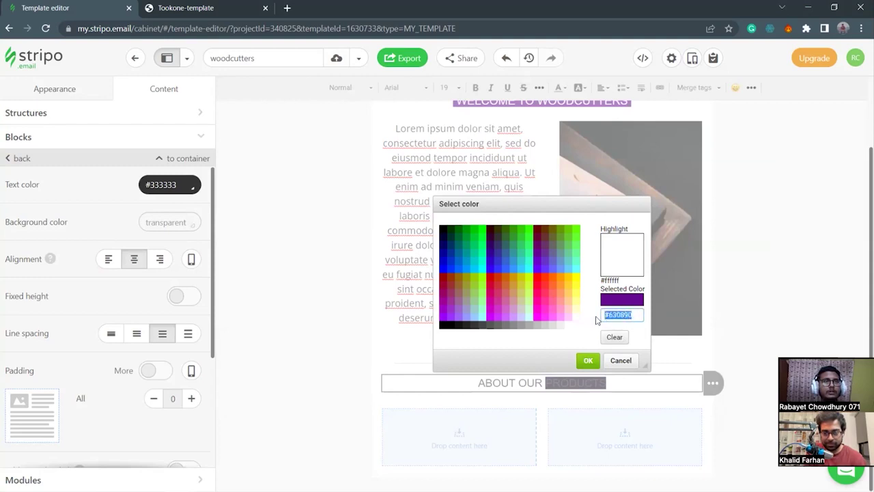
key("super+v")
scroll(669, 251, "down", 3)
scroll(667, 264, "down", 1)
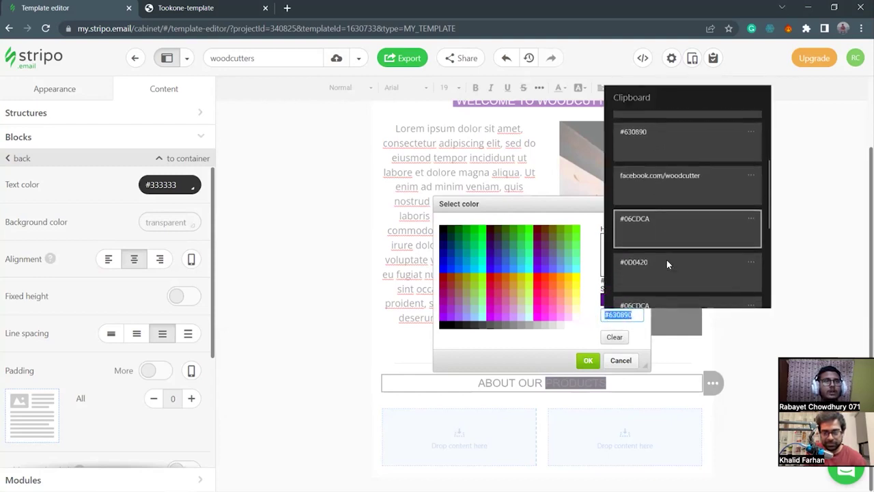
left_click(644, 269)
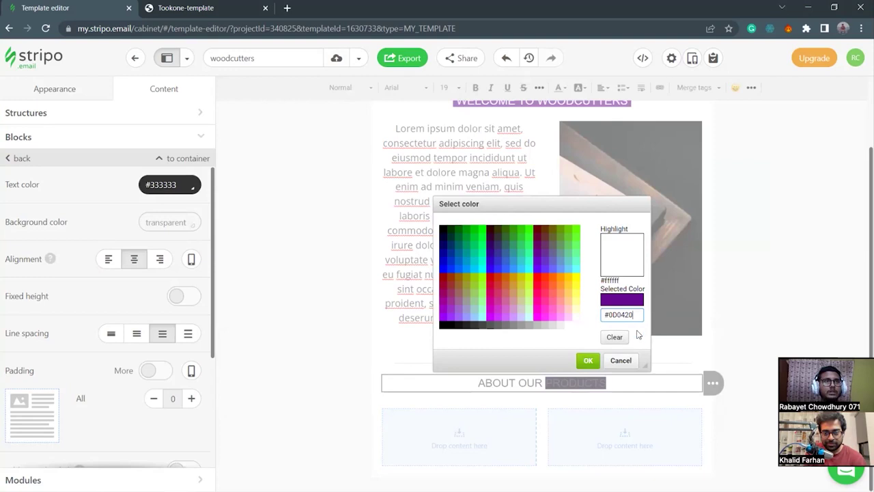
left_click_drag(636, 312, 599, 315)
key("super+v")
scroll(663, 276, "down", 4)
scroll(665, 269, "down", 3)
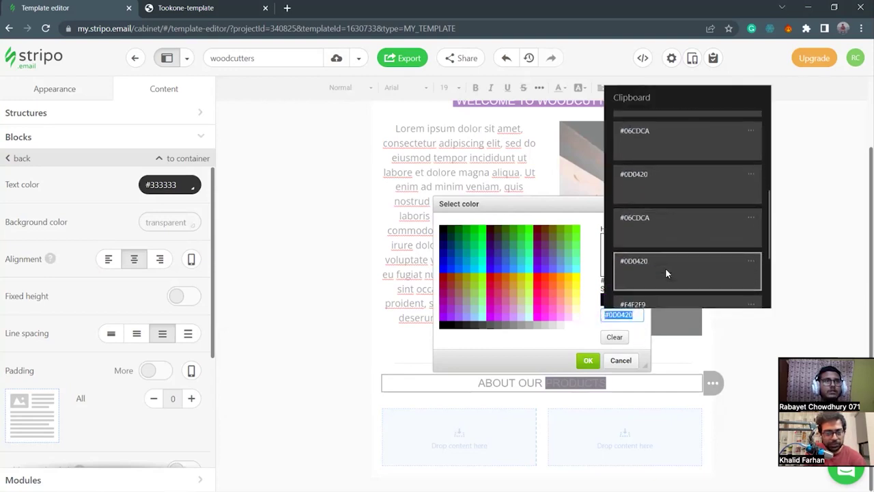
left_click(665, 268)
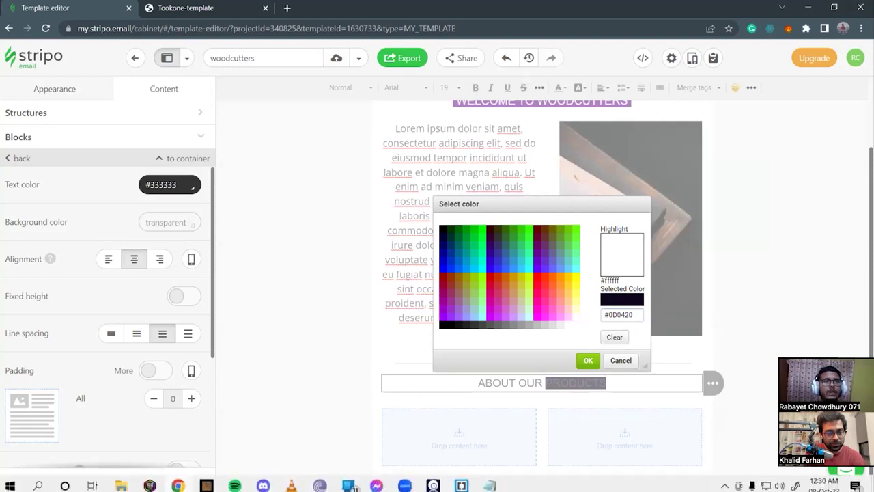
Get the white code #F4F2F9 from the notes and apply it as PRODUCTS' text colour.
left_click(490, 481)
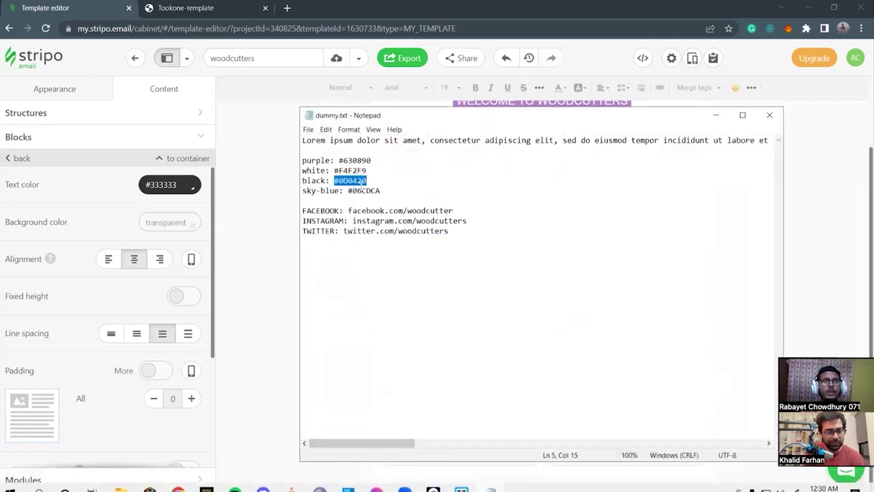
left_click_drag(375, 180, 334, 171)
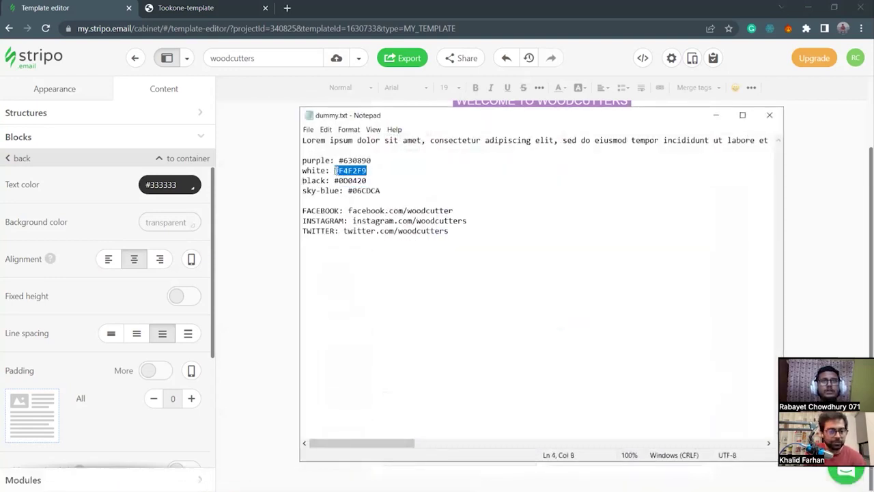
key("super+v")
scroll(377, 298, "down", 1)
left_click(379, 253)
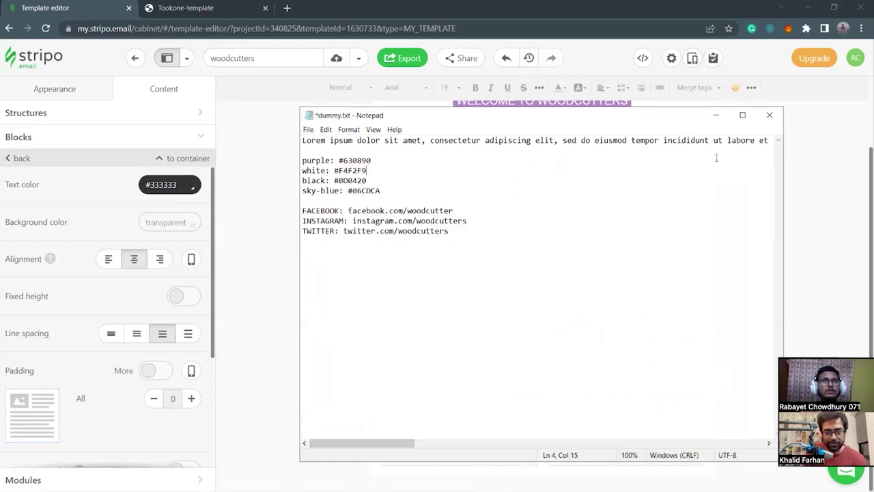
left_click(716, 115)
left_click_drag(633, 314, 595, 319)
key("super+v")
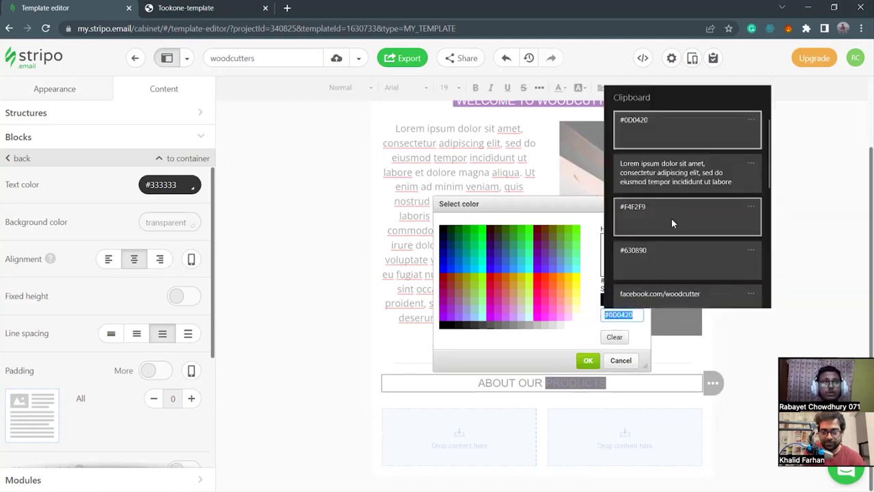
left_click(670, 224)
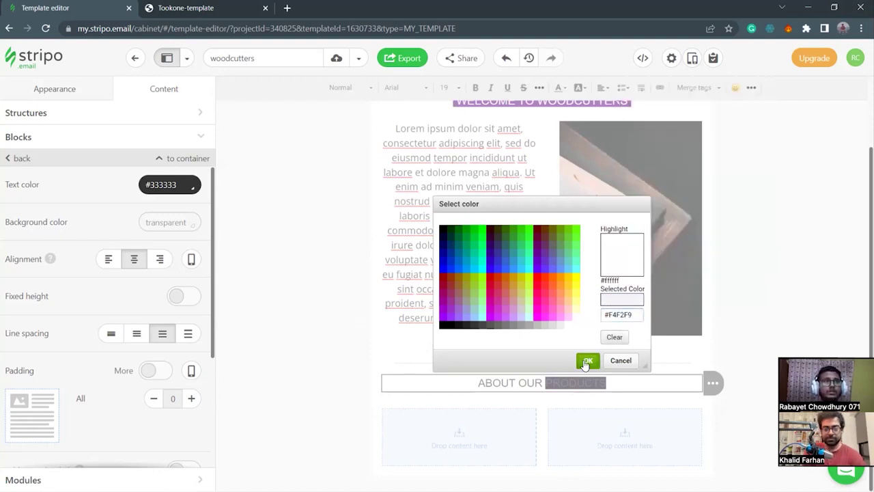
left_click(588, 360)
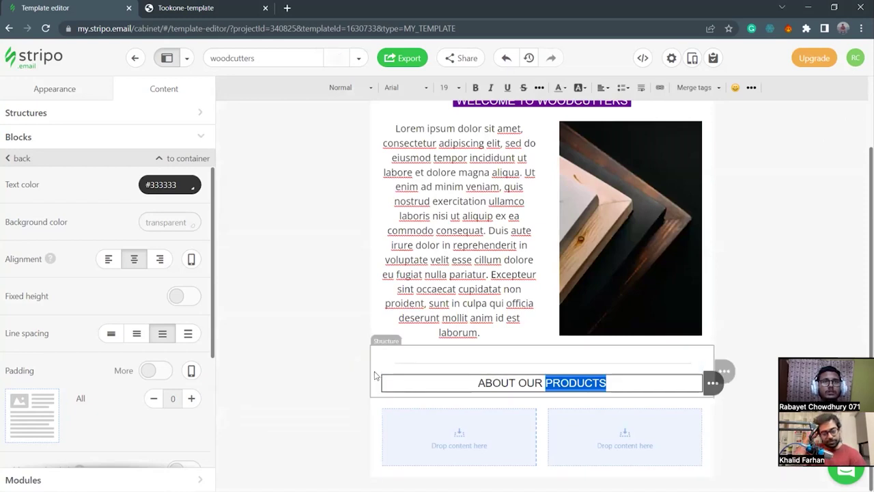
Open the Structure settings for the row holding the ABOUT OUR PRODUCTS heading.
left_click(374, 379)
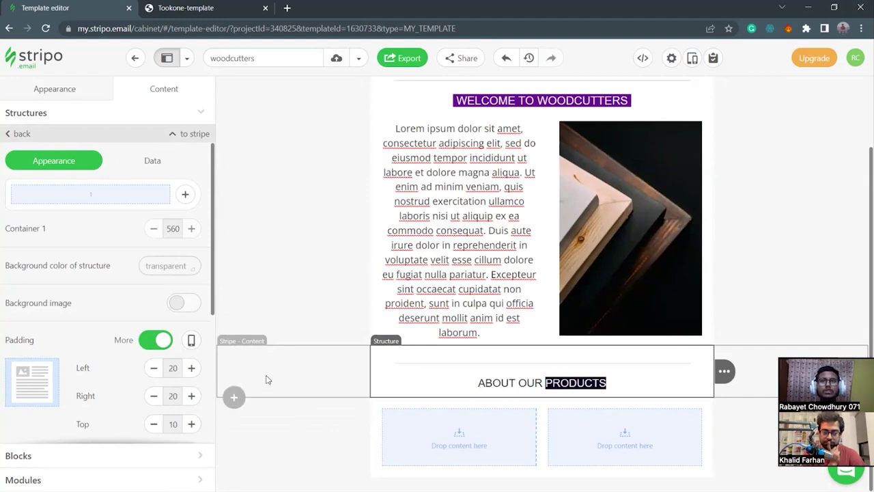
Add a two-column row below ABOUT OUR PRODUCTS with 10 px top and bottom padding.
left_click(233, 397)
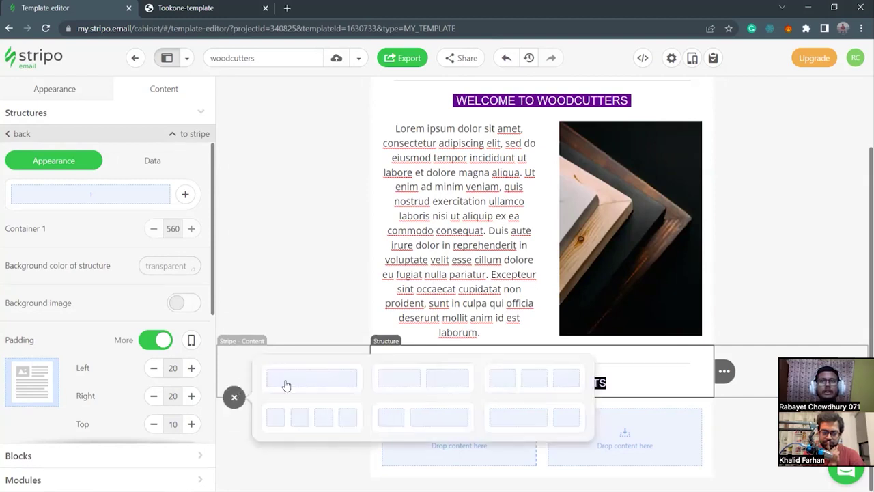
left_click(417, 378)
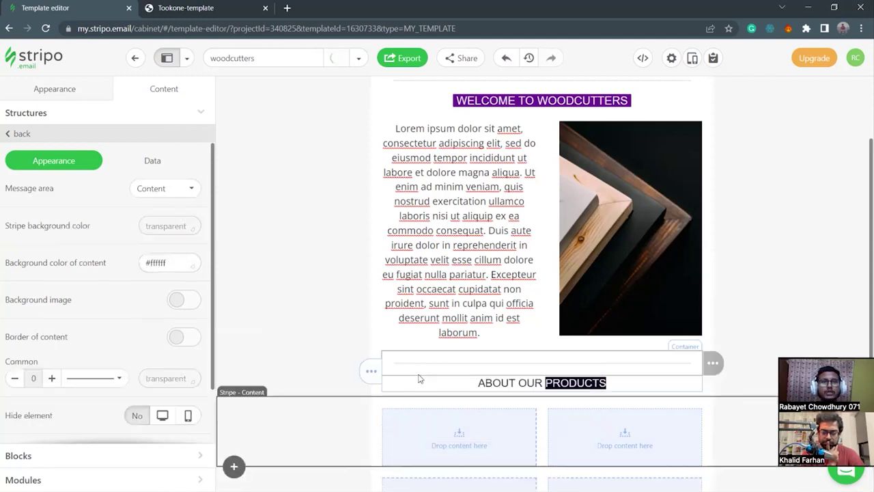
left_click(375, 427)
scroll(140, 396, "down", 3)
left_click(192, 279)
left_click(191, 278)
left_click(154, 251)
left_click(154, 252)
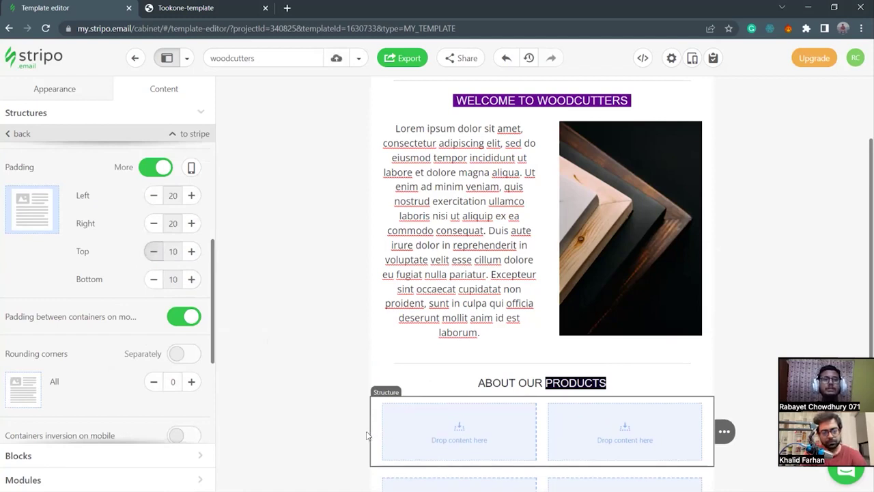
Fill the first row with an image placeholder on the left and a Text block on the right.
mouse_move(411, 446)
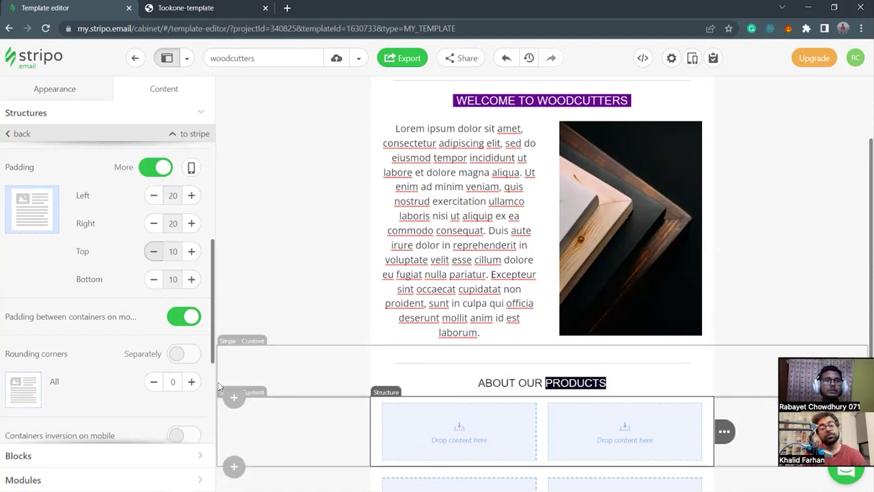
scroll(361, 363, "down", 1)
mouse_move(470, 357)
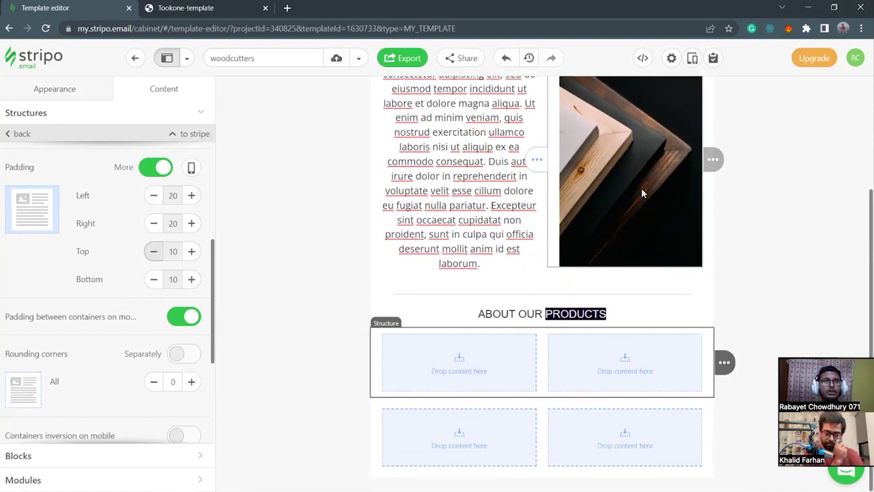
mouse_move(441, 355)
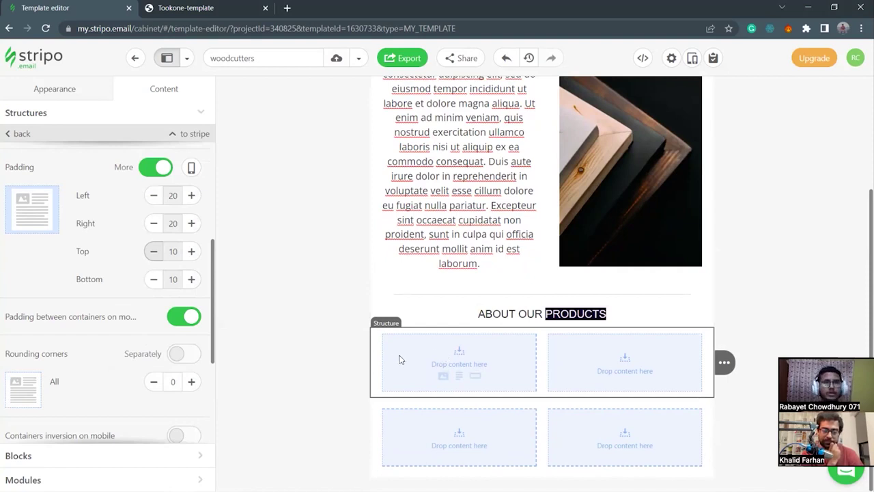
left_click(442, 379)
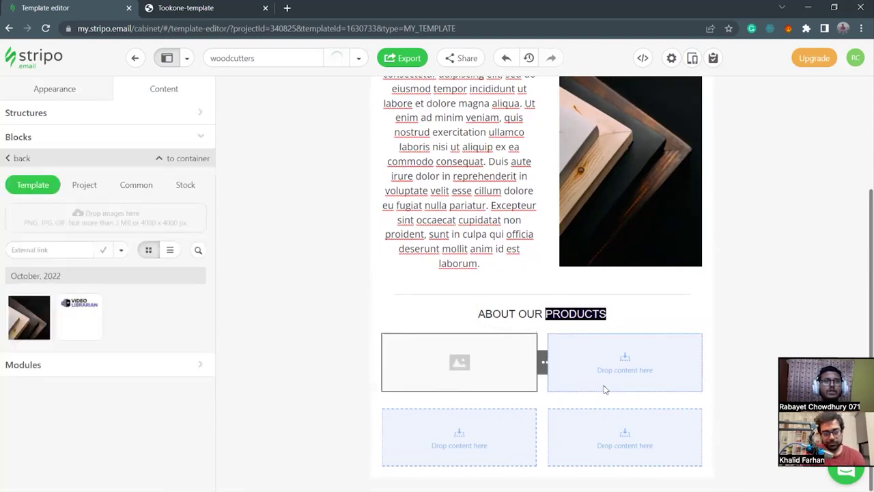
left_click(624, 378)
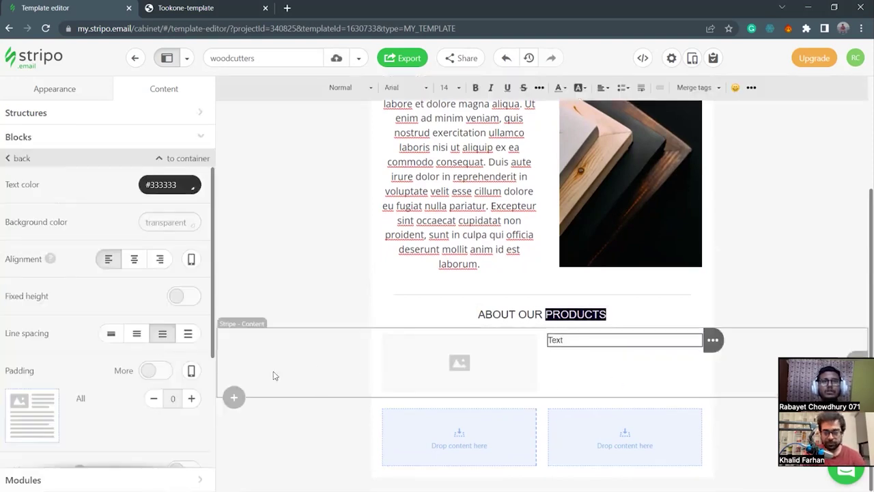
left_click(233, 398)
left_click(233, 398)
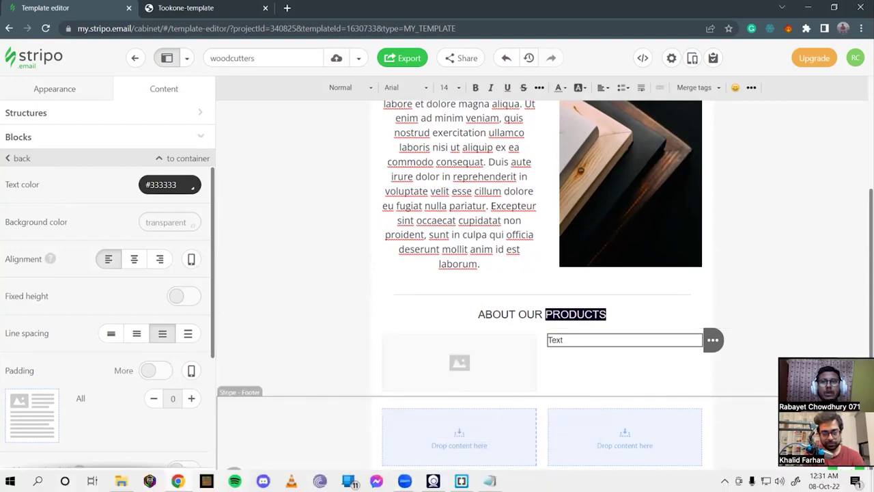
left_click(121, 481)
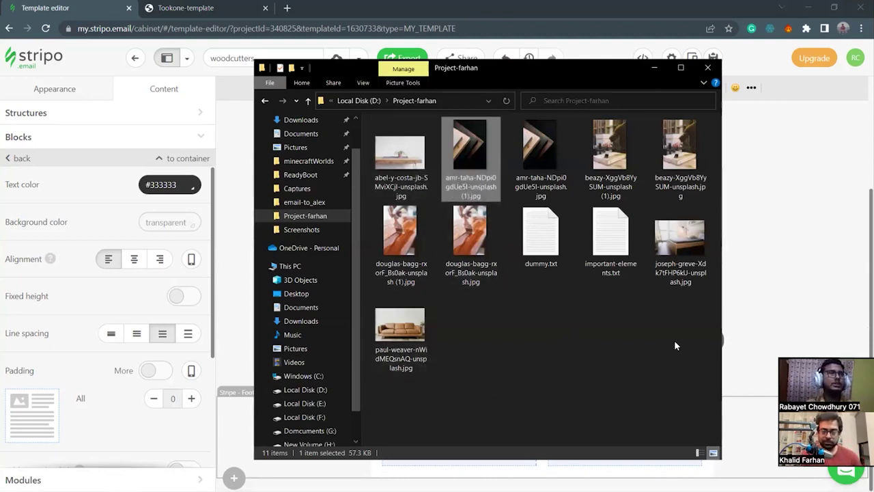
left_click(654, 68)
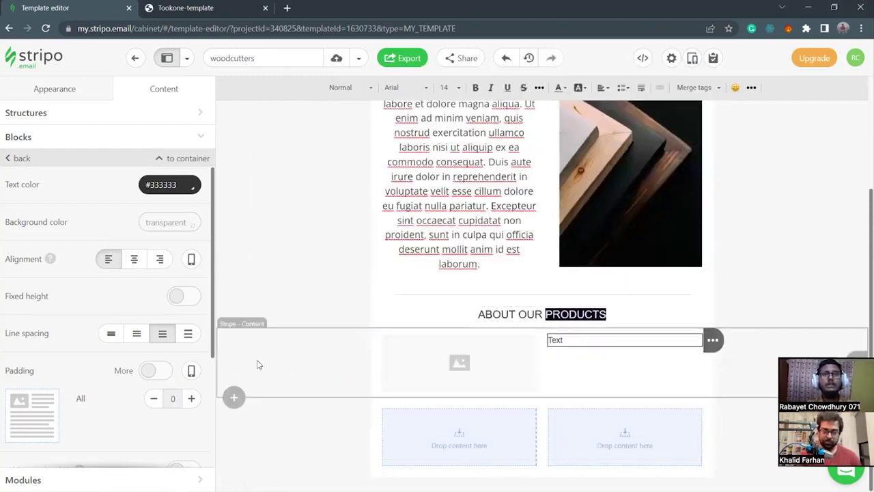
Add a second two-column row with 10 px top and bottom padding.
left_click(234, 396)
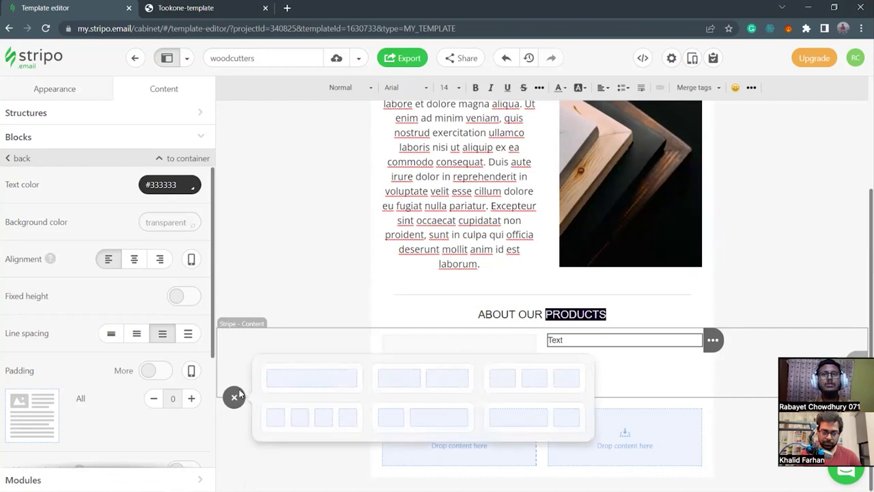
left_click(438, 379)
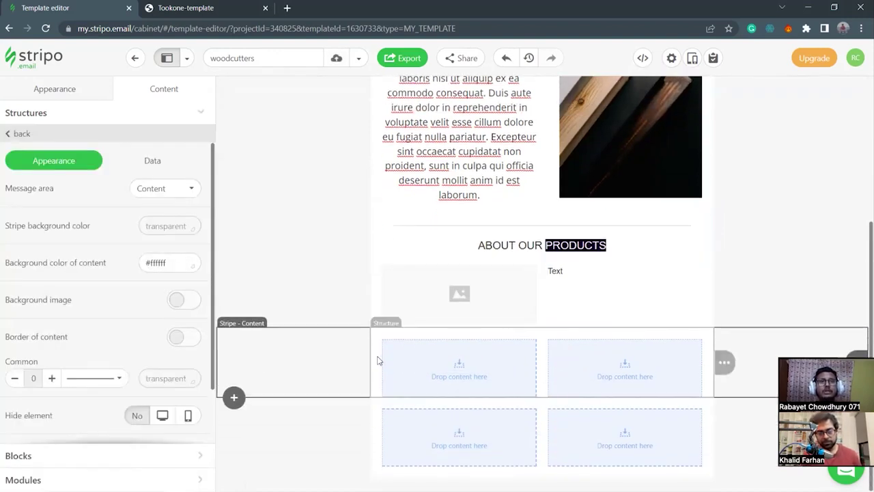
left_click(379, 360)
scroll(136, 308, "down", 2)
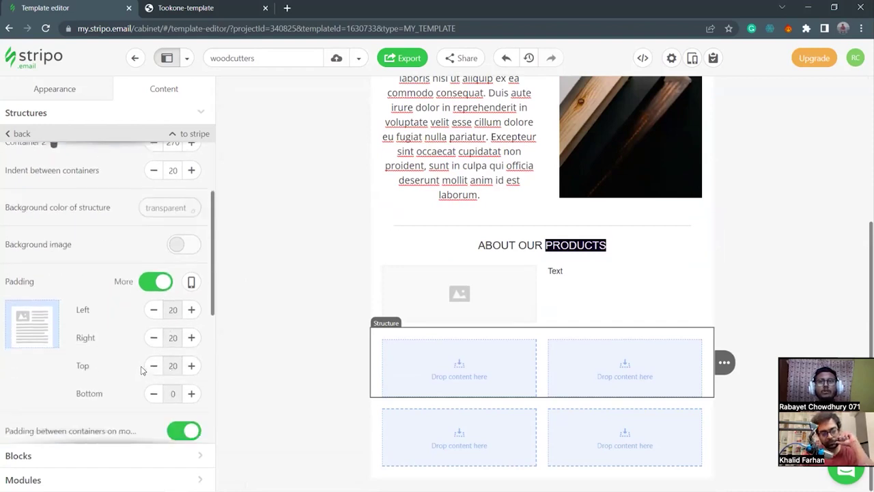
left_click(154, 366)
left_click(153, 365)
left_click(154, 366)
left_click(191, 365)
left_click(191, 394)
left_click(191, 393)
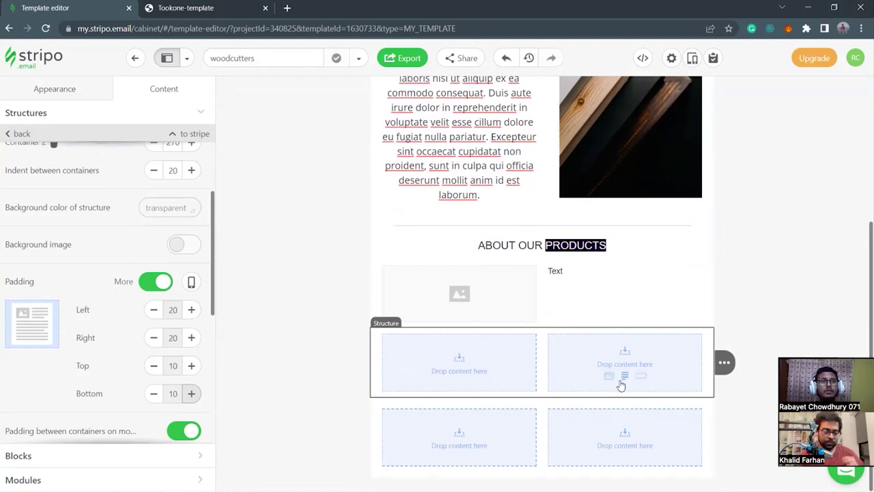
Put an image placeholder in the second row's right column and a Text block in its left.
left_click(610, 378)
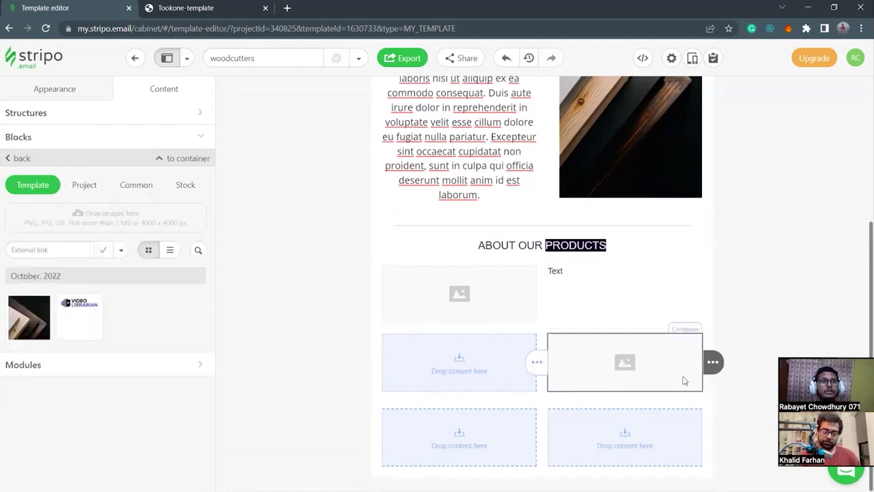
left_click(457, 376)
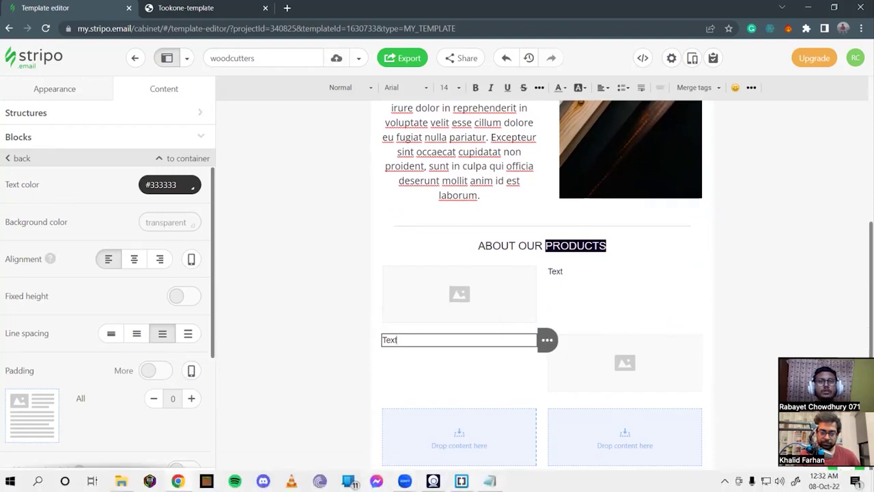
left_click(492, 426)
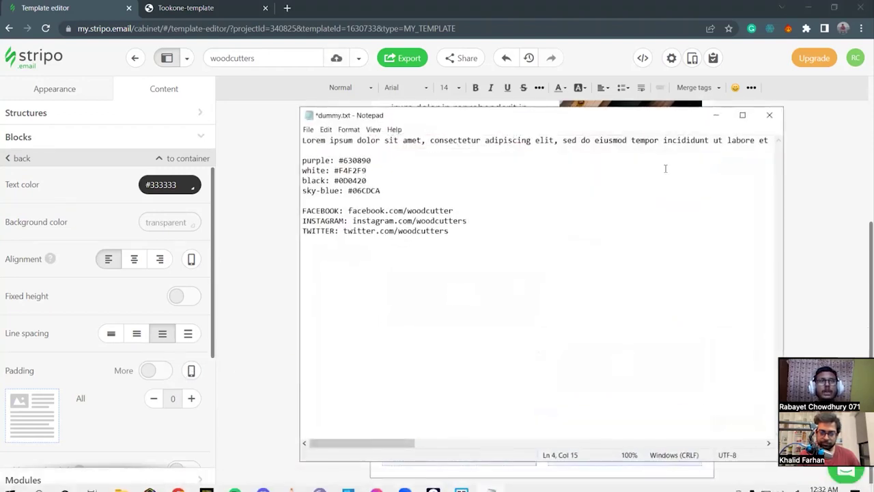
left_click(717, 120)
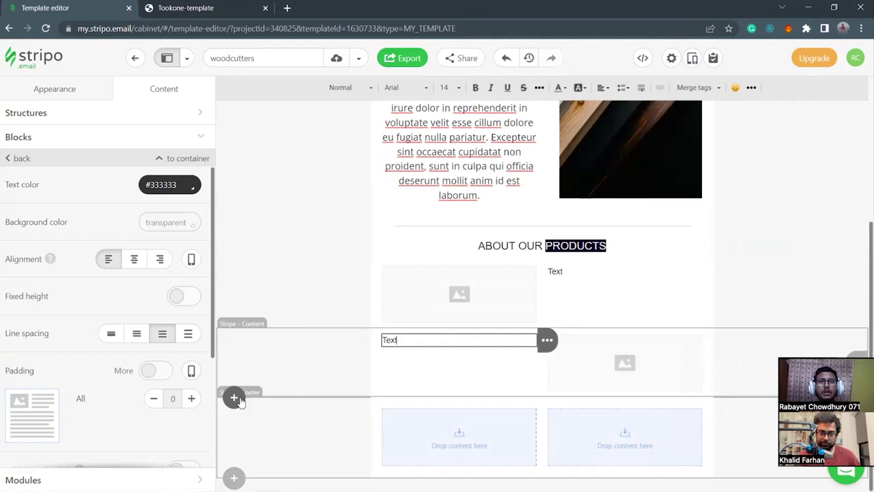
Add a third two-column row with 10 px top and bottom padding.
left_click(234, 397)
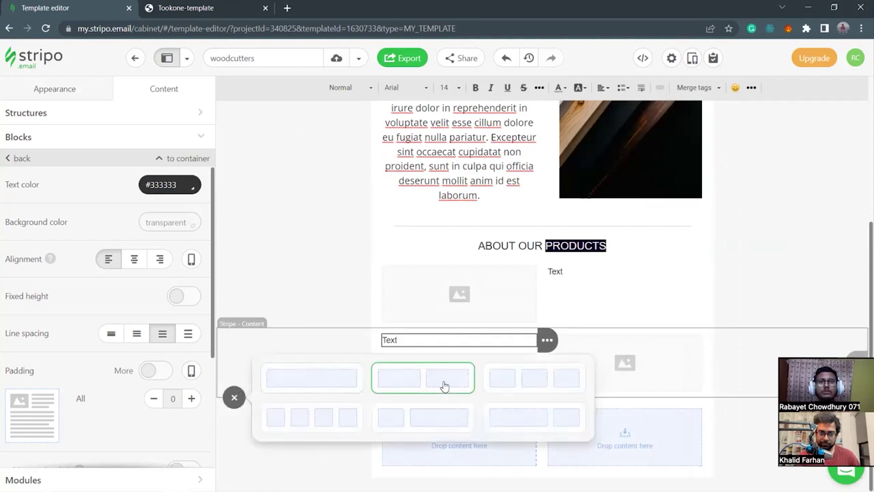
left_click(444, 384)
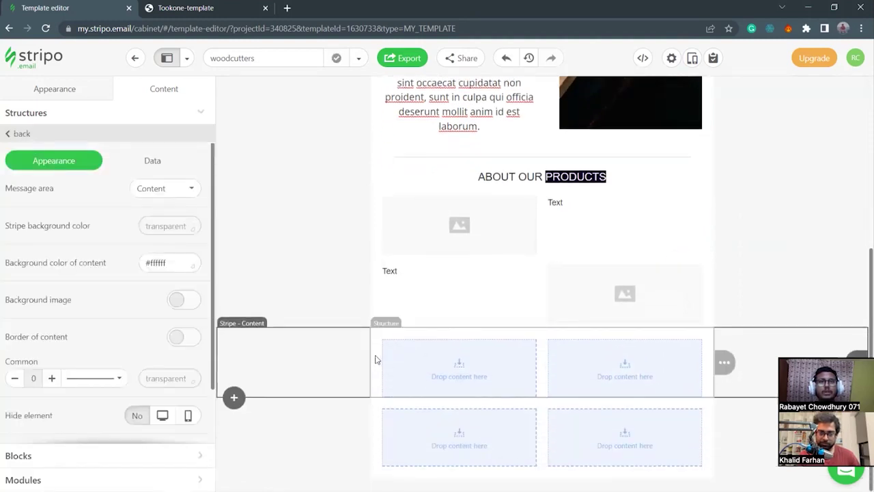
scroll(118, 389, "down", 3)
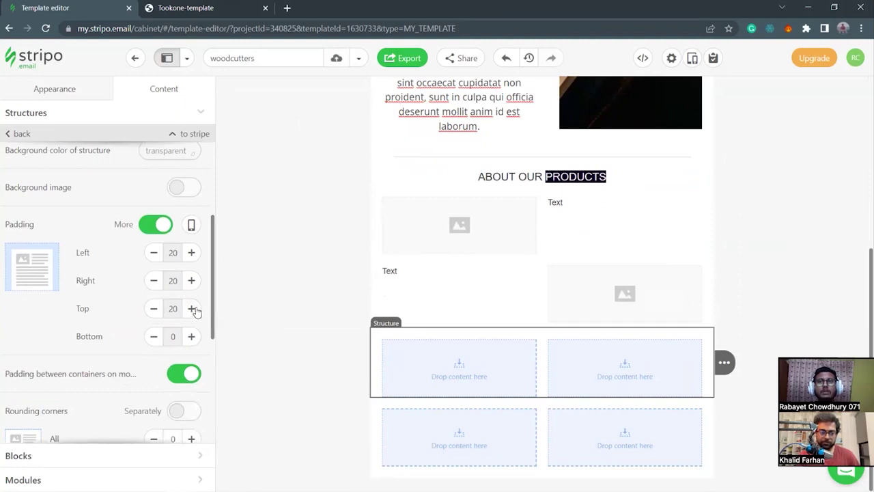
left_click(153, 310)
left_click(152, 310)
left_click(194, 336)
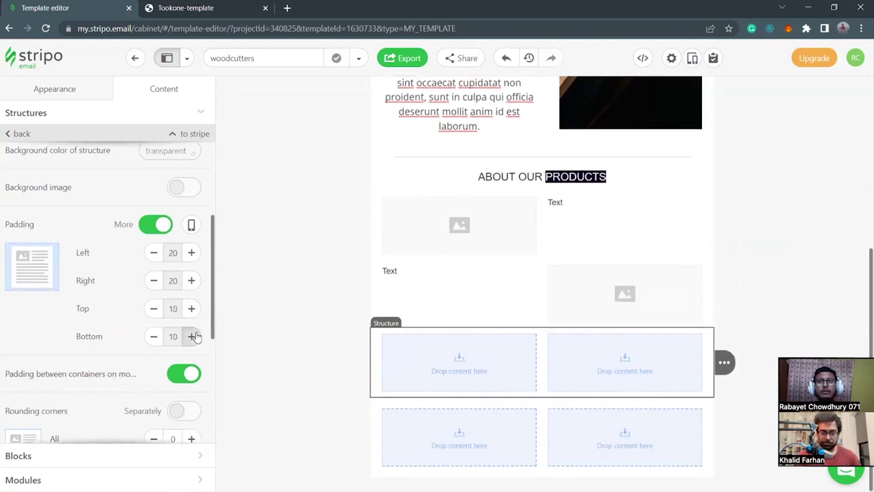
Fill the third row with an image placeholder on the left and a Text block on the right.
left_click(456, 385)
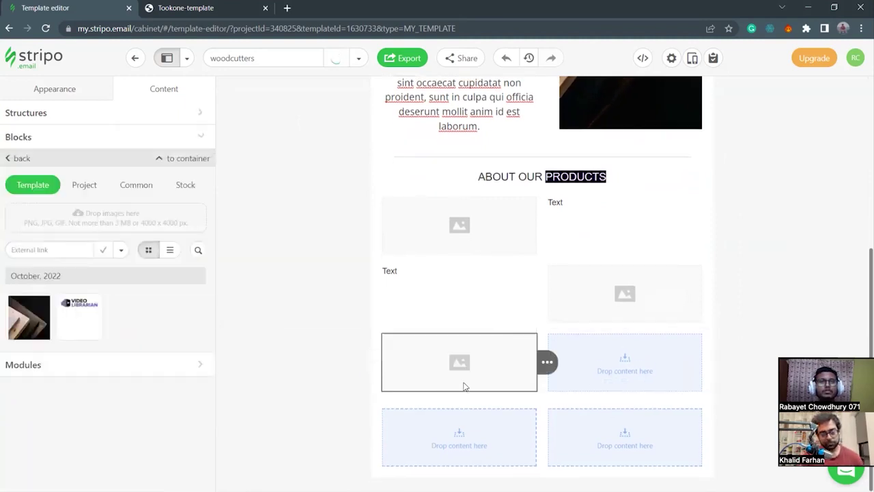
left_click(626, 384)
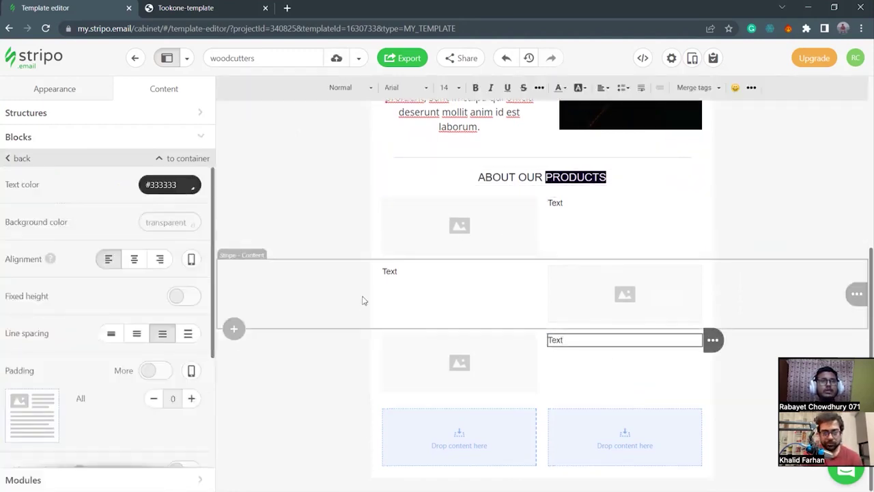
scroll(367, 316, "up", 3)
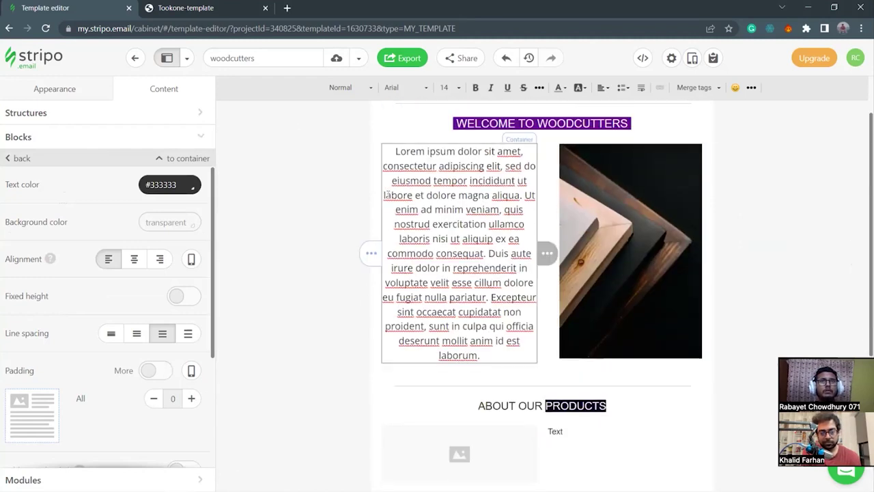
scroll(299, 383, "down", 4)
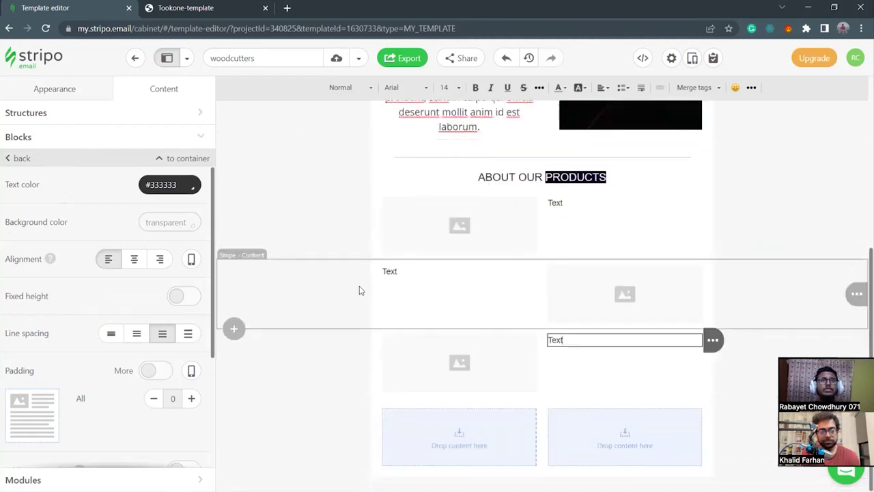
left_click(473, 225)
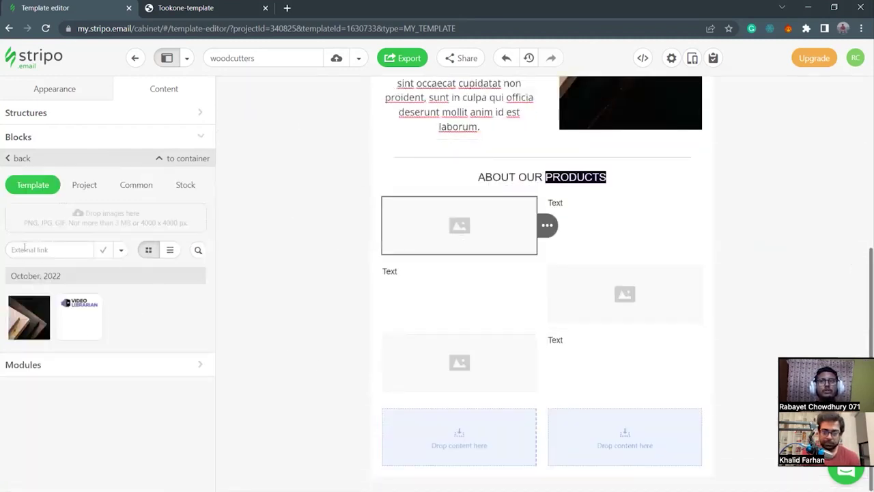
Upload the desk photo into the first row and the bed photo into the second row.
left_click(75, 217)
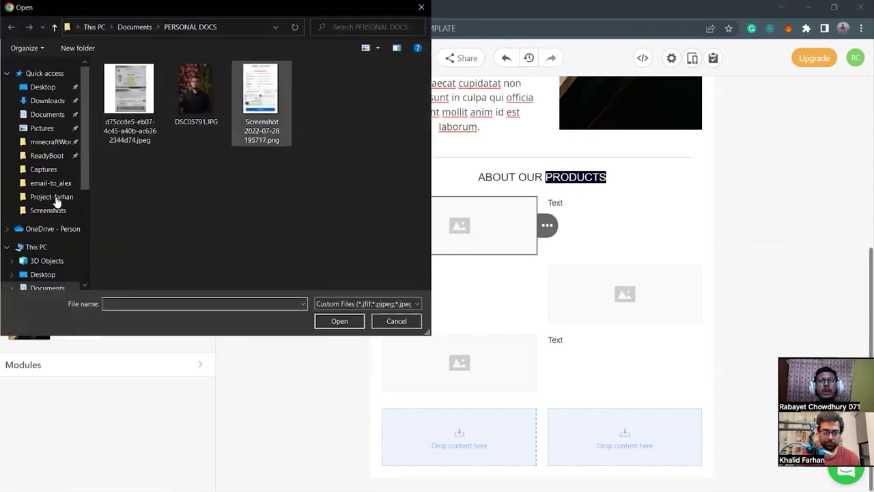
left_click(58, 197)
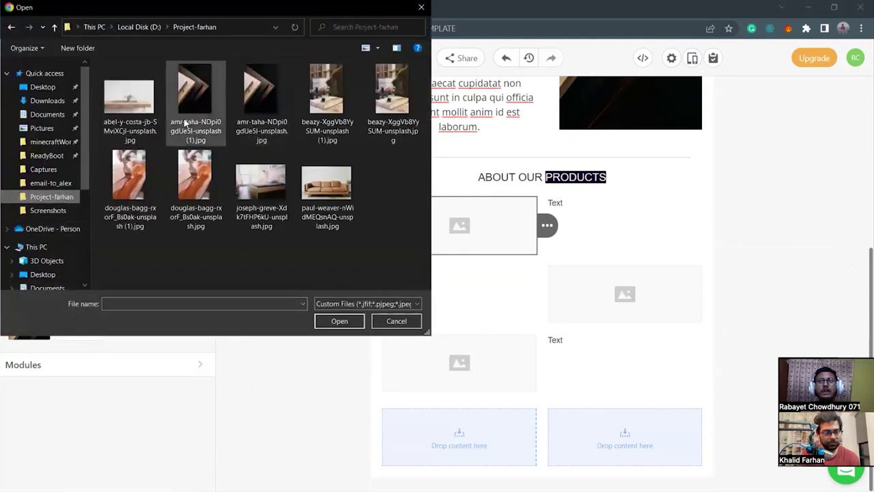
left_click(135, 112)
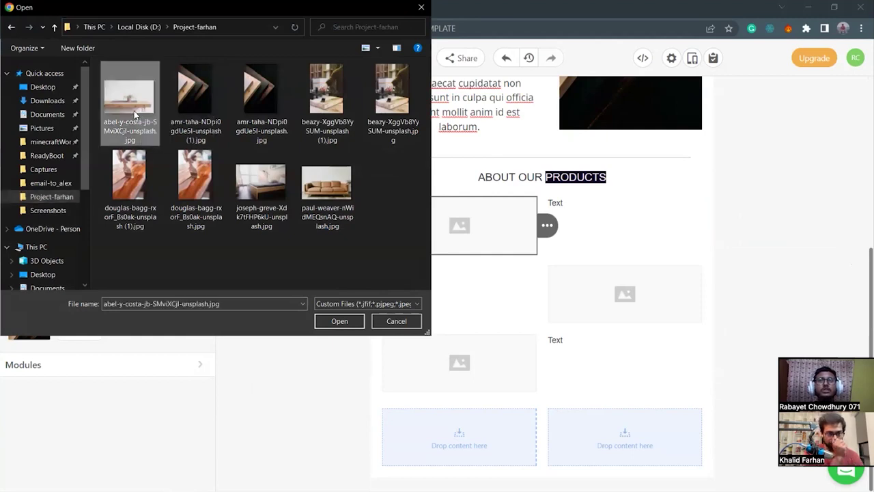
left_click(336, 322)
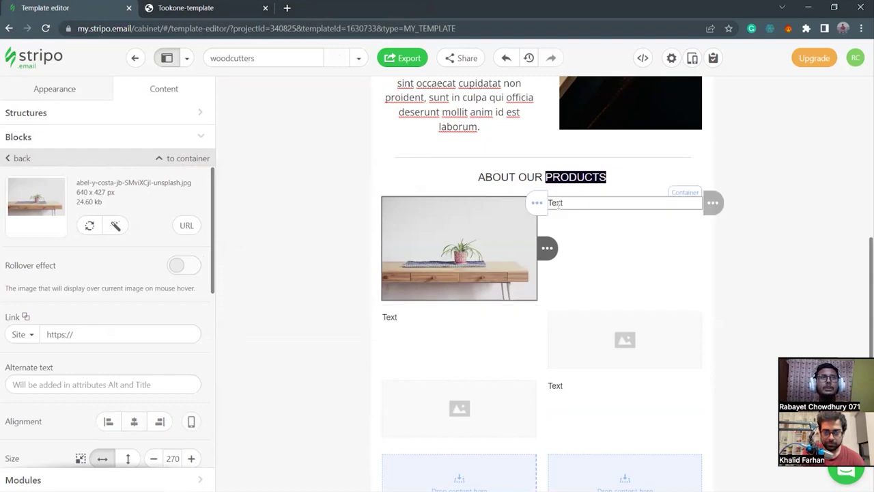
left_click(640, 351)
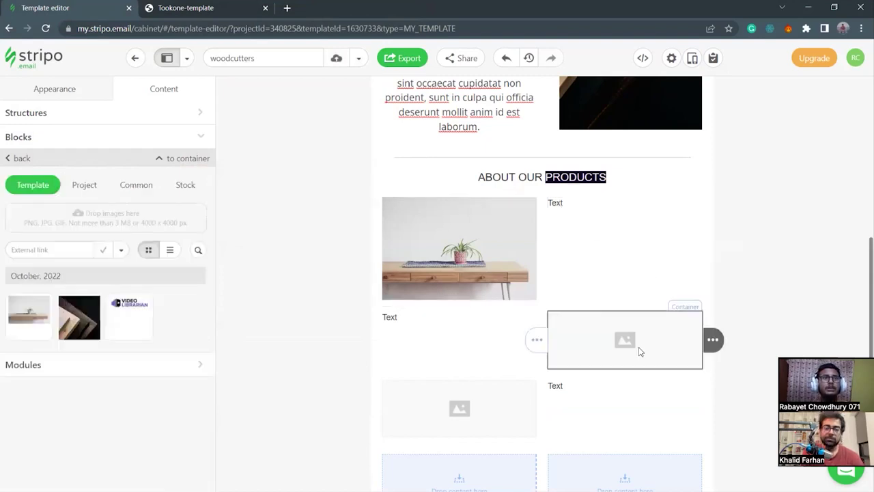
left_click(79, 220)
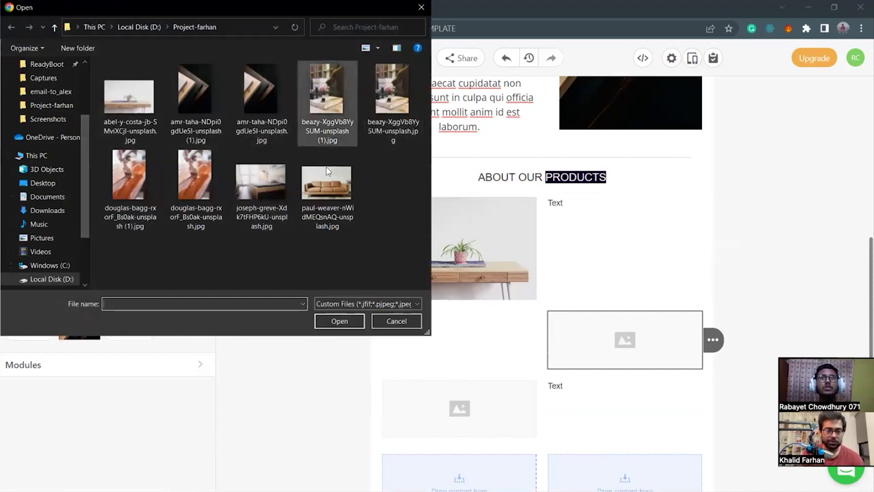
left_click(281, 200)
left_click(345, 322)
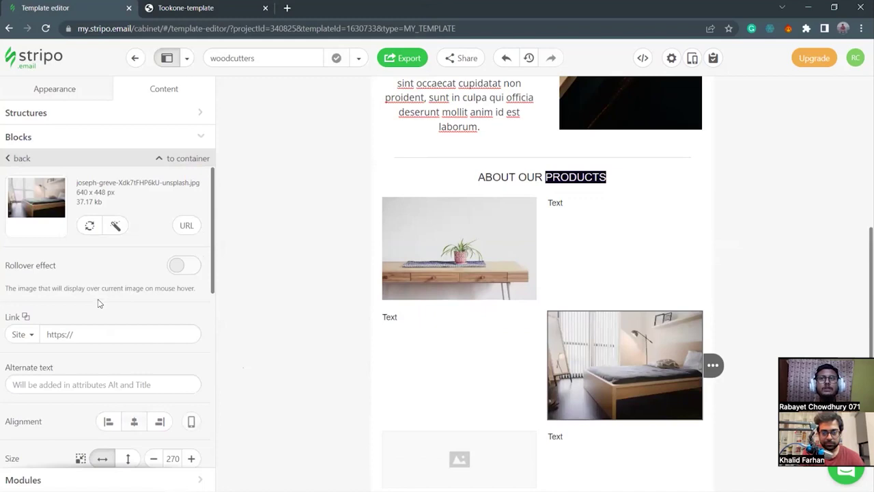
Upload the leather sofa photo into the third row's image block.
scroll(380, 364, "down", 2)
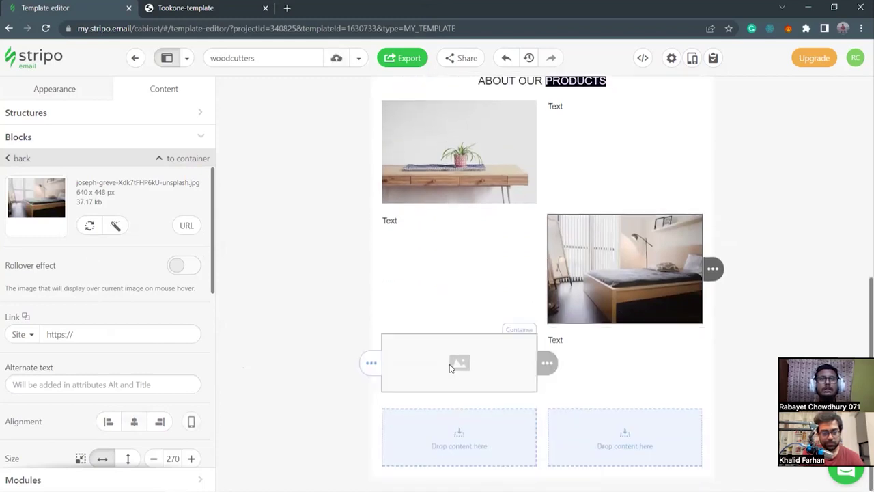
left_click(393, 362)
left_click(145, 218)
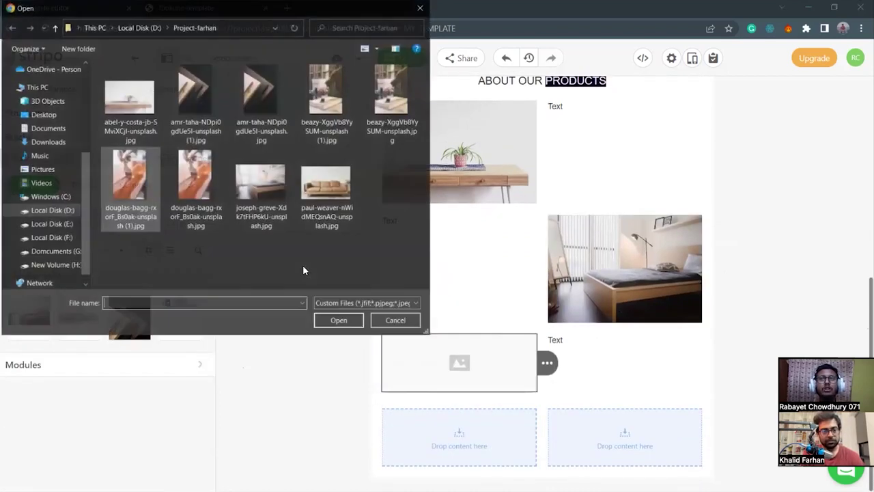
left_click(325, 186)
left_click(345, 321)
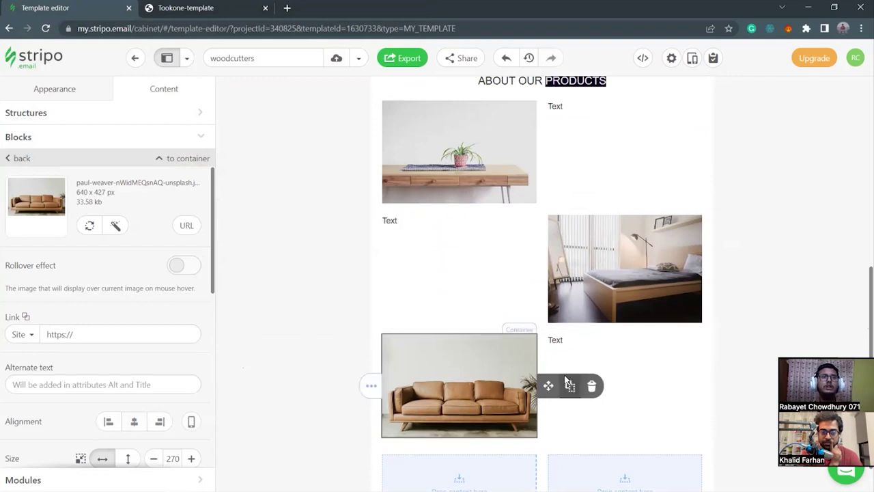
left_click(547, 370)
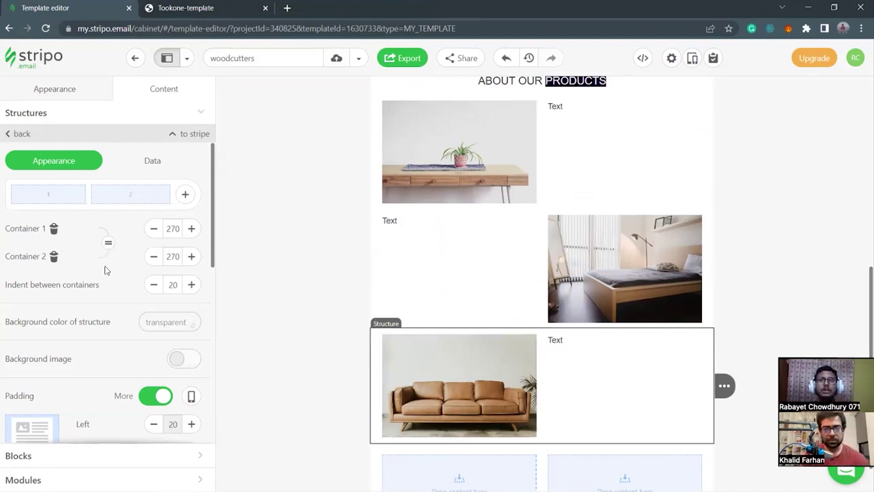
Set the sofa row's indent between containers to 0.
left_click(153, 284)
left_click(153, 285)
left_click(154, 284)
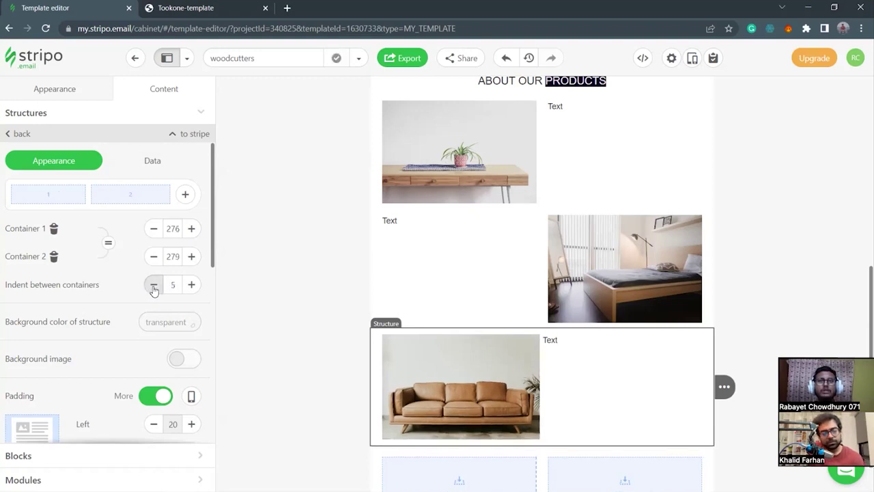
left_click(153, 287)
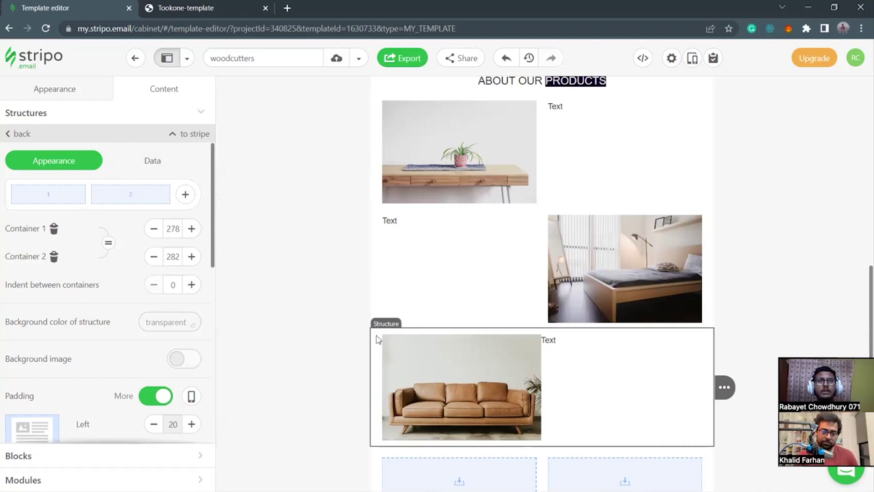
Resize the sofa image to 273 px wide and align it left.
left_click(400, 342)
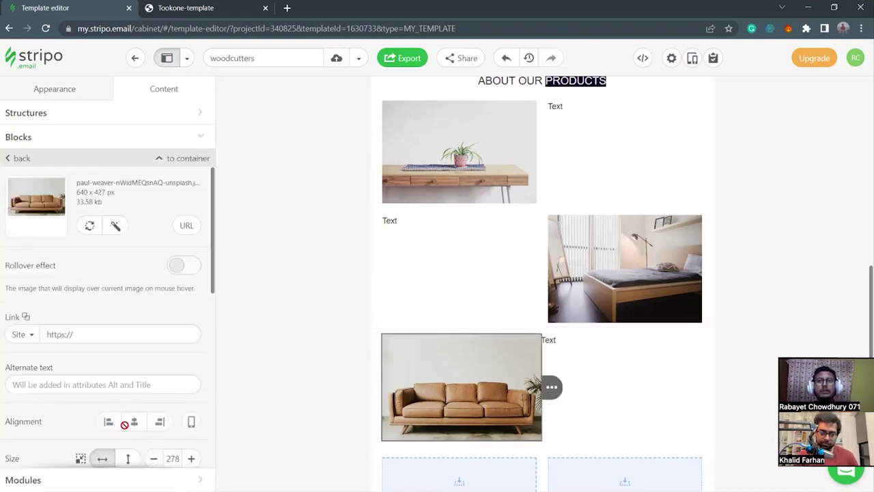
scroll(123, 414, "down", 1)
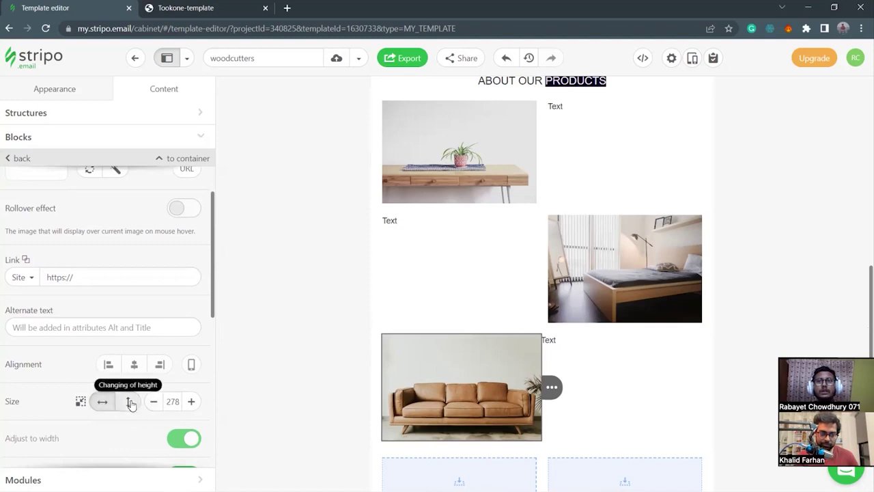
left_click(153, 401)
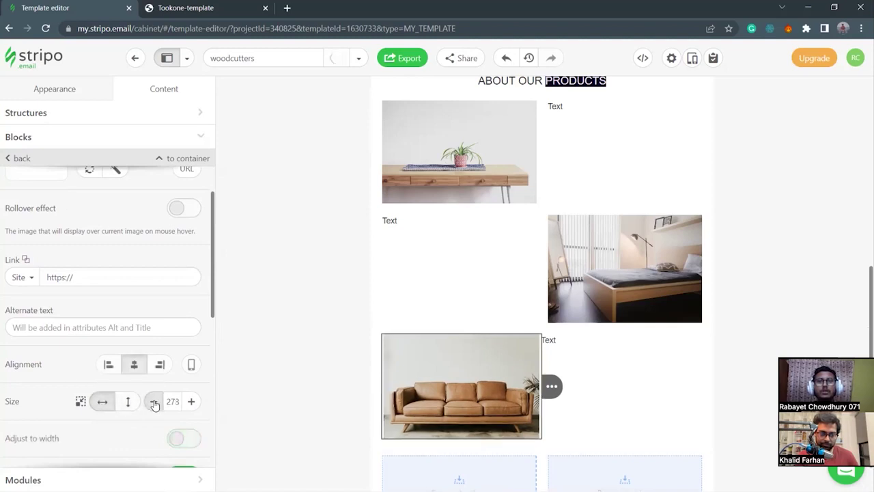
left_click(111, 366)
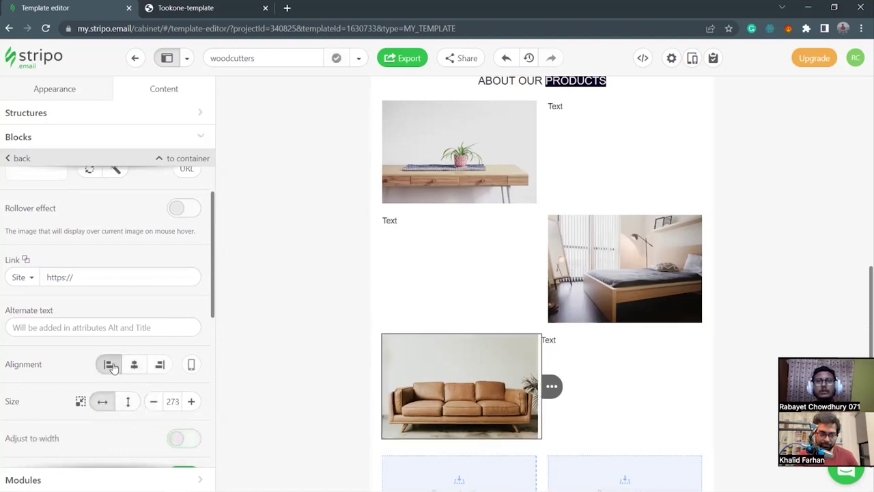
left_click(374, 361)
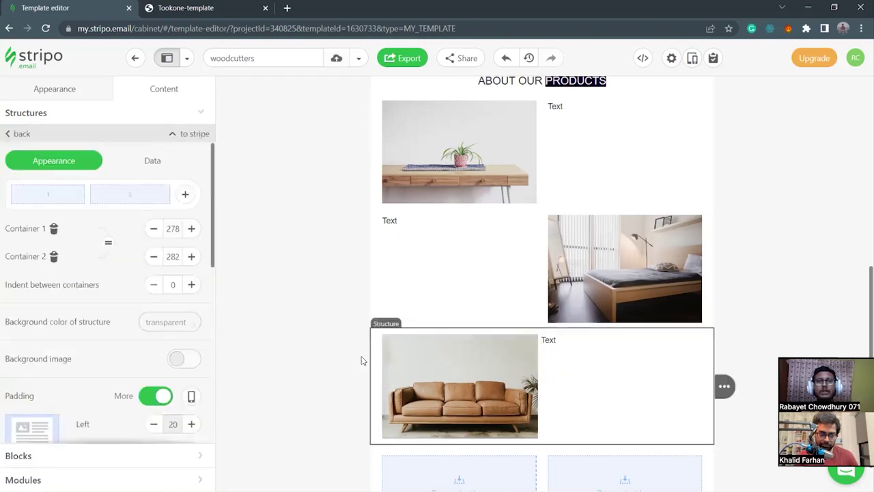
left_click(427, 369)
scroll(149, 383, "down", 3)
scroll(149, 383, "down", 3)
scroll(134, 353, "down", 1)
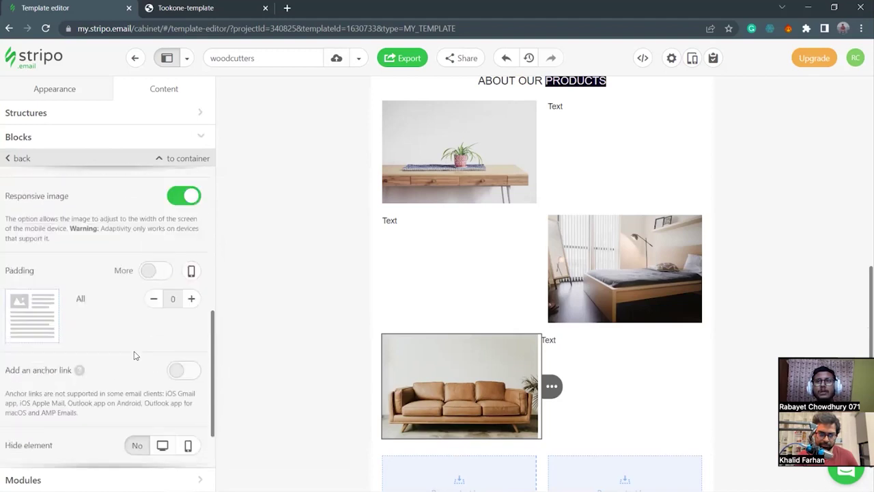
scroll(135, 350, "up", 3)
scroll(114, 298, "up", 3)
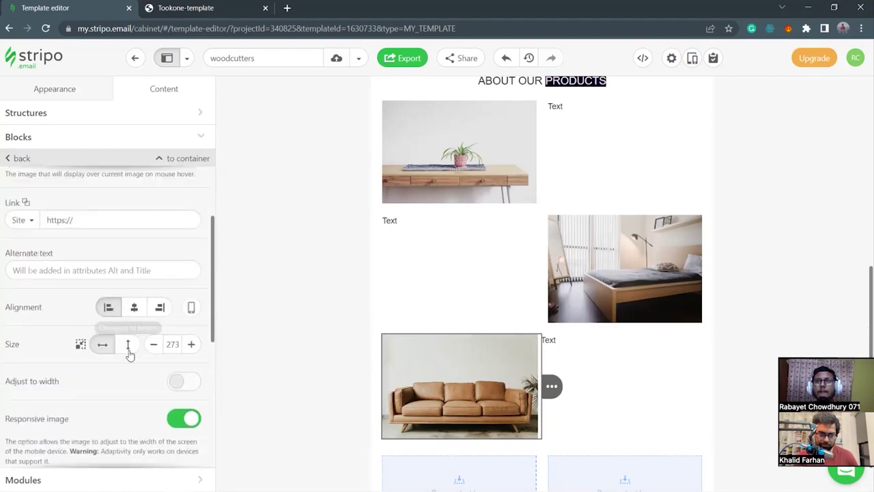
scroll(127, 343, "up", 3)
scroll(130, 353, "down", 7)
scroll(131, 353, "down", 3)
scroll(129, 353, "up", 10)
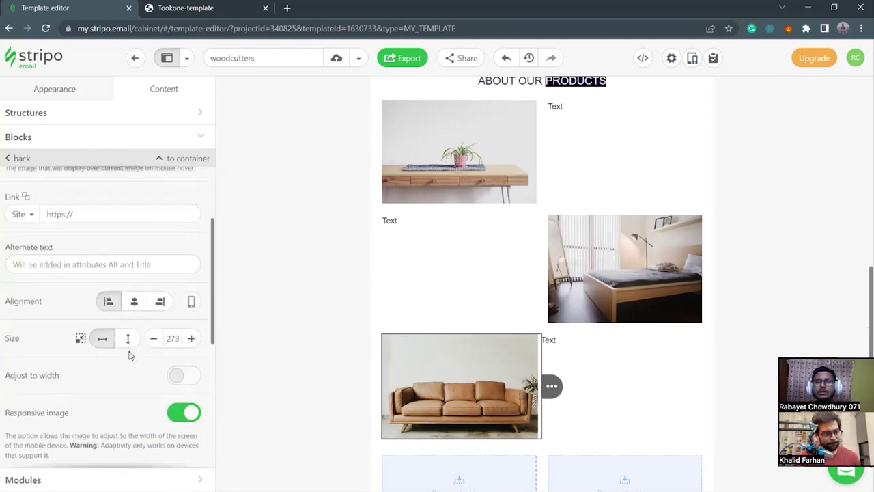
left_click(375, 362)
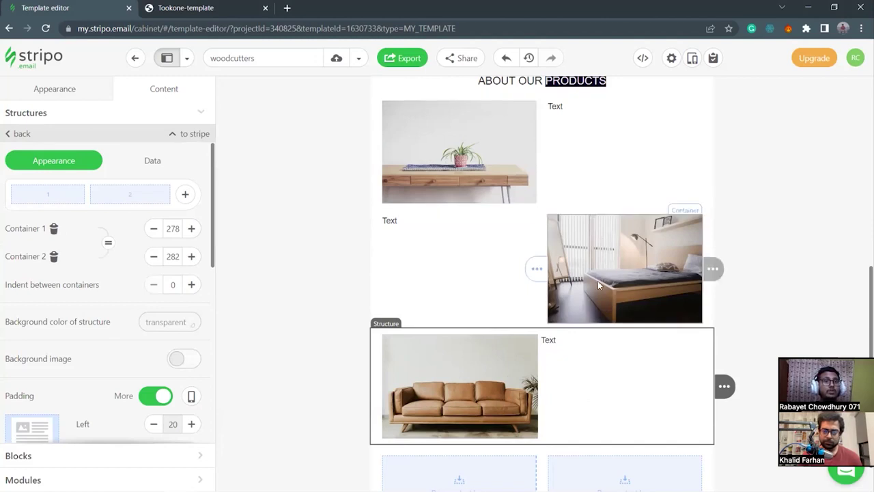
Delete the placeholder word Text beside the desk photo.
left_click(590, 124)
key("BackSpace")
key("BackSpace")
key("BackSpace")
key("BackSpace")
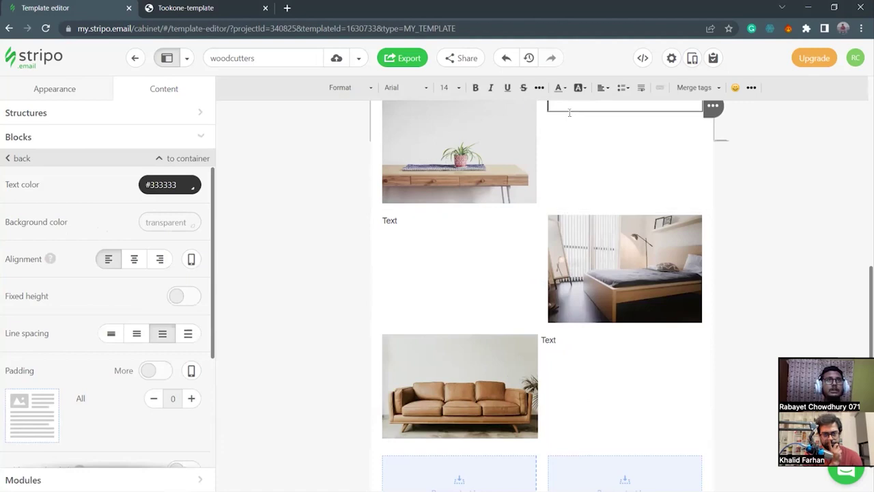
scroll(581, 152, "up", 1)
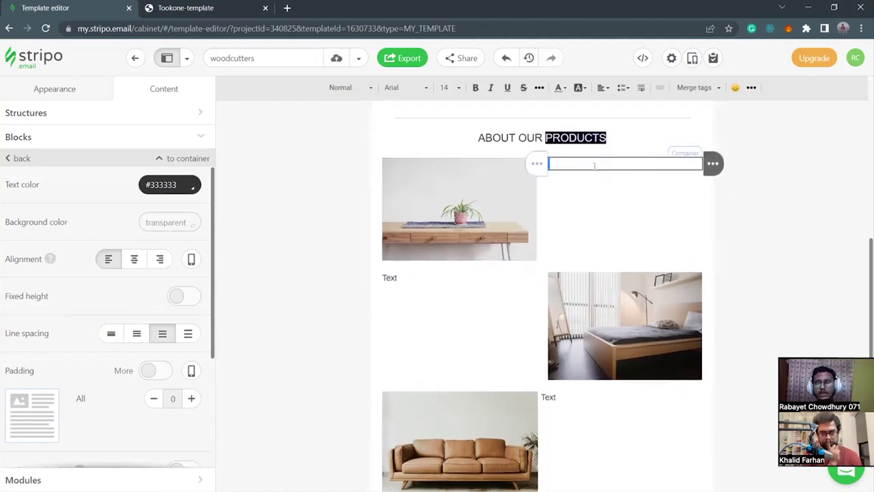
Type the heading THE OP SOFA and make it centred, bold, size 16.
type("OP SOFA")
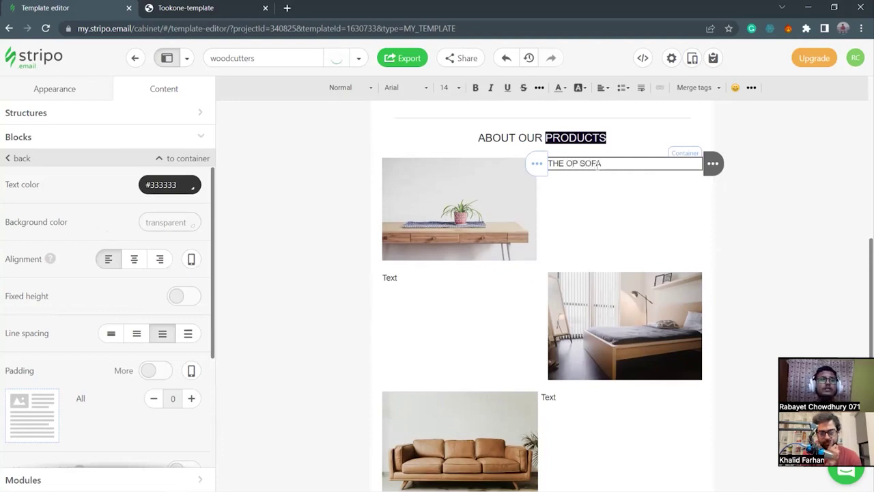
left_click_drag(613, 164, 546, 164)
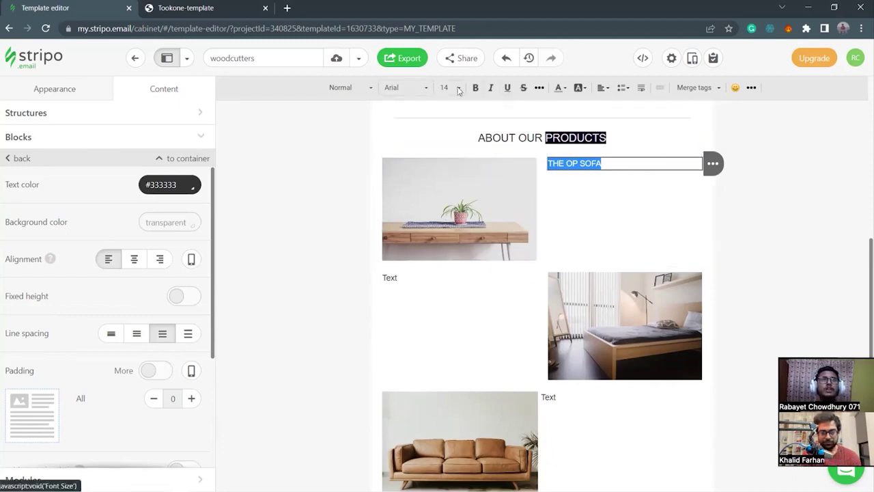
left_click(134, 259)
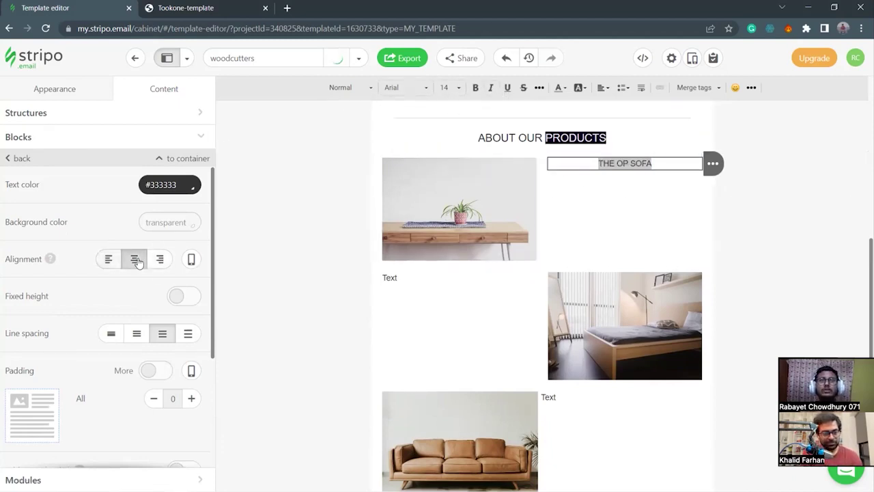
left_click(475, 88)
left_click(449, 87)
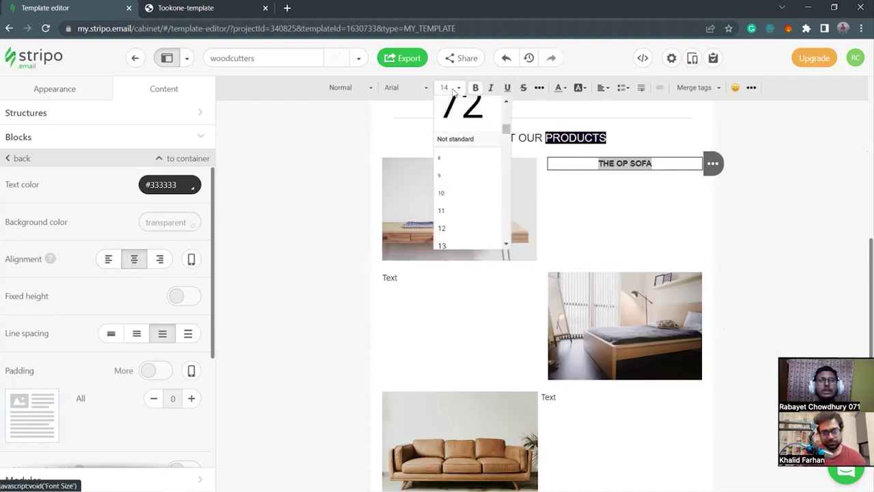
scroll(465, 201, "down", 2)
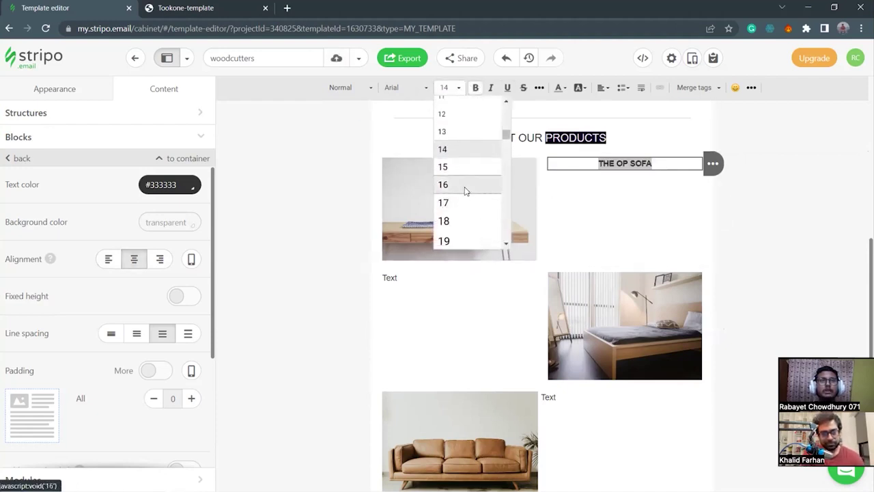
left_click(465, 191)
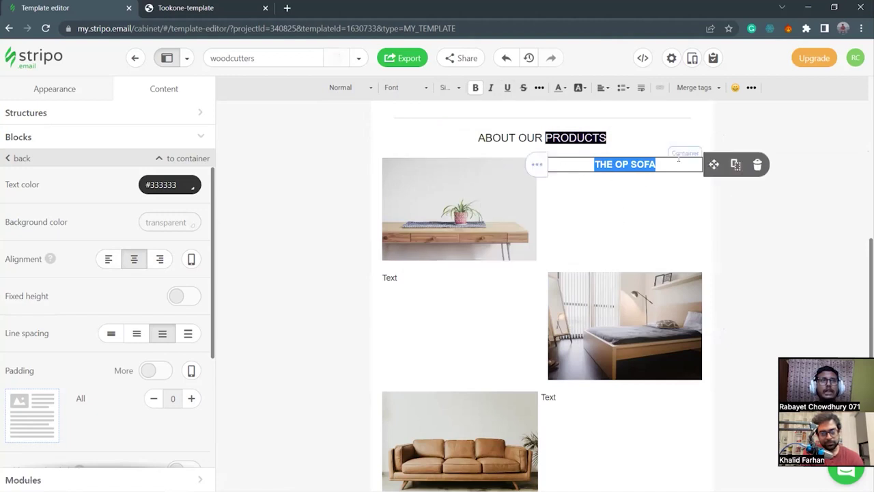
Set the THE OP SOFA heading's font to Open Sans.
left_click(407, 87)
scroll(427, 179, "down", 3)
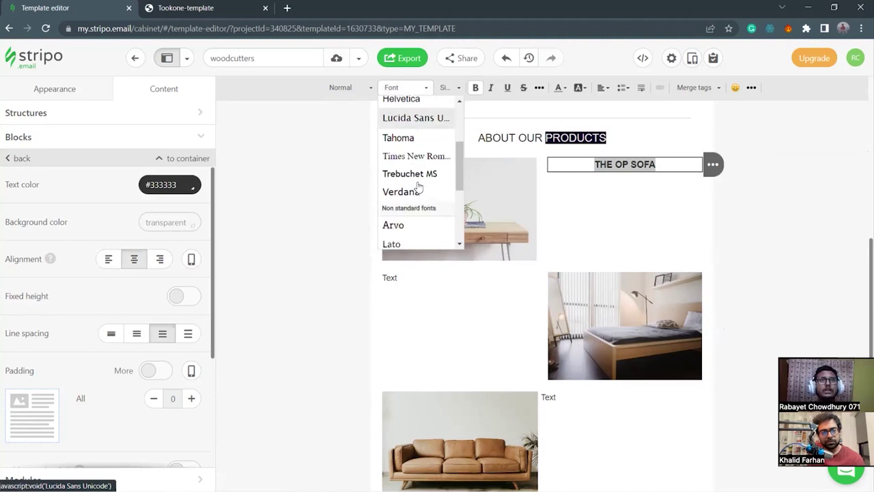
scroll(416, 198, "down", 3)
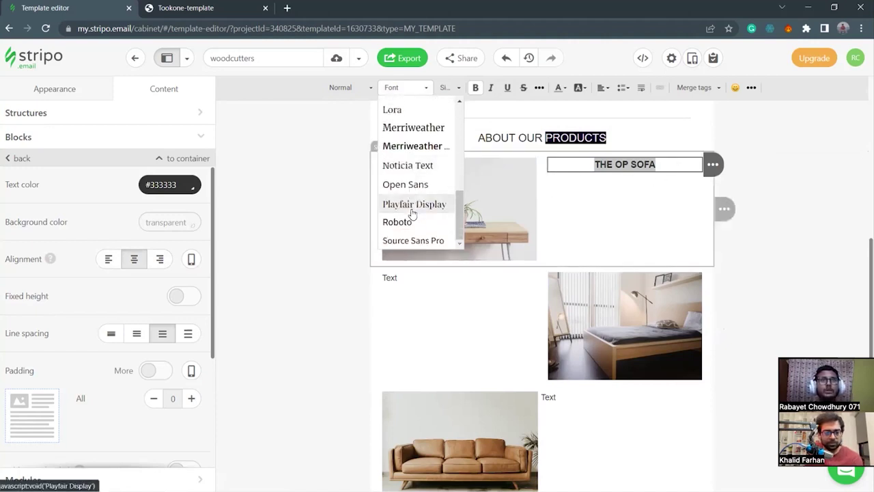
left_click(419, 186)
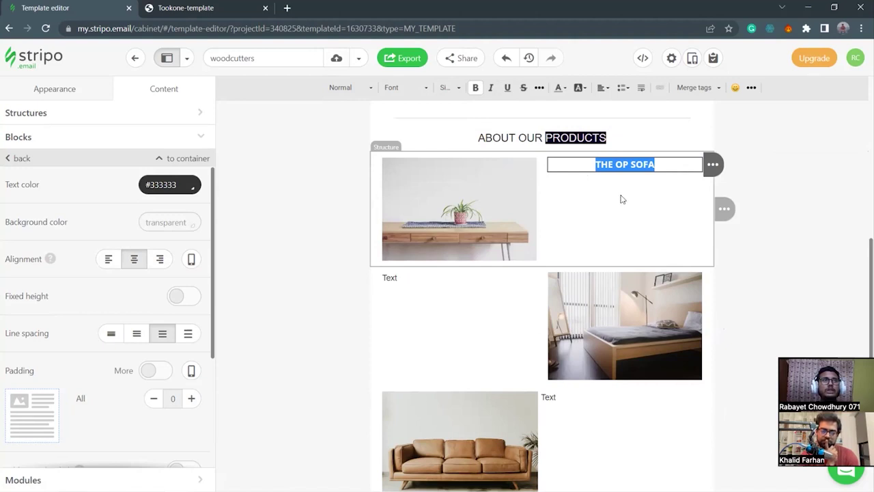
left_click(655, 164)
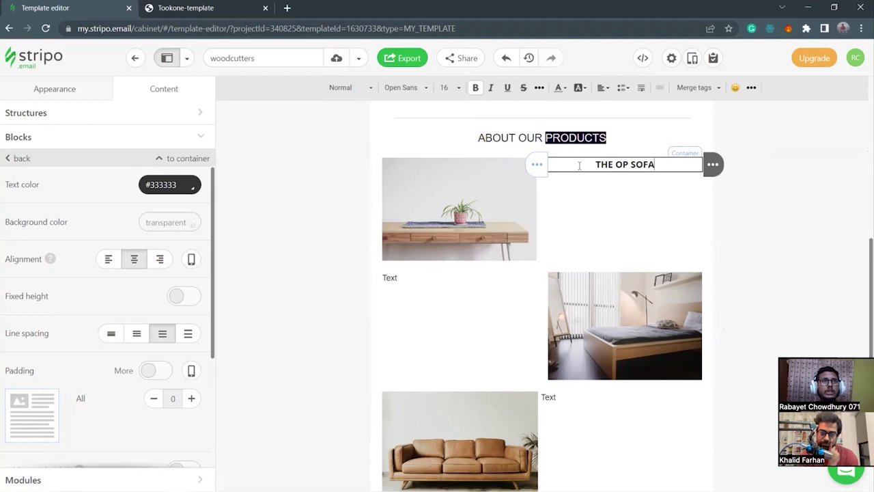
left_click(612, 219)
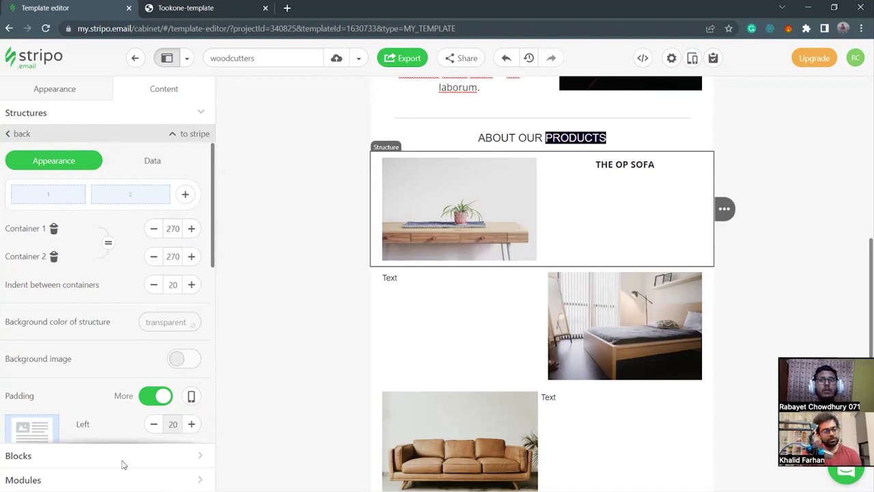
Add a Text block under THE OP SOFA and paste the Lorem ipsum paragraph from the notes.
left_click(189, 456)
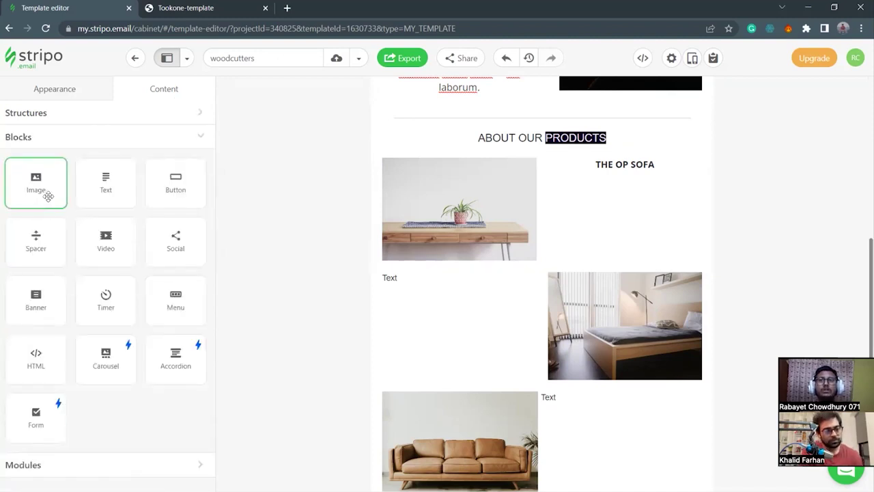
mouse_move(92, 190)
left_mouse_down()
mouse_move(106, 185)
mouse_move(431, 299)
mouse_move(619, 193)
mouse_move(624, 173)
left_mouse_up()
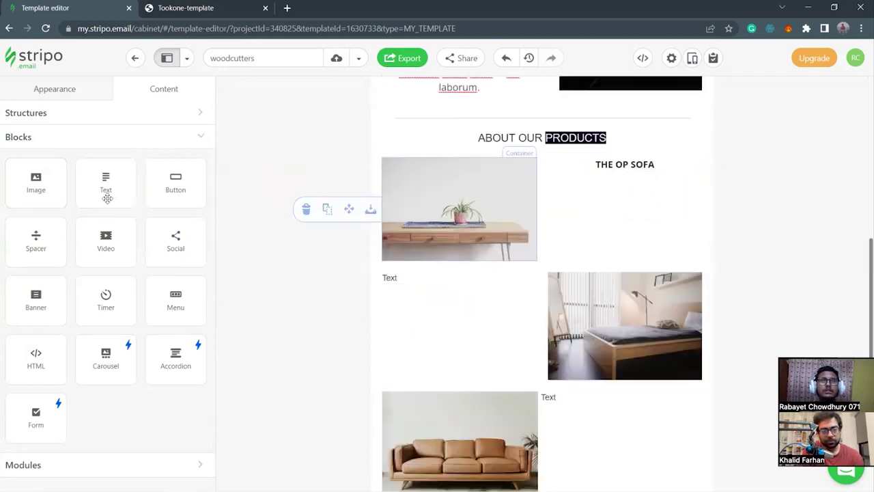
left_click_drag(101, 190, 622, 175)
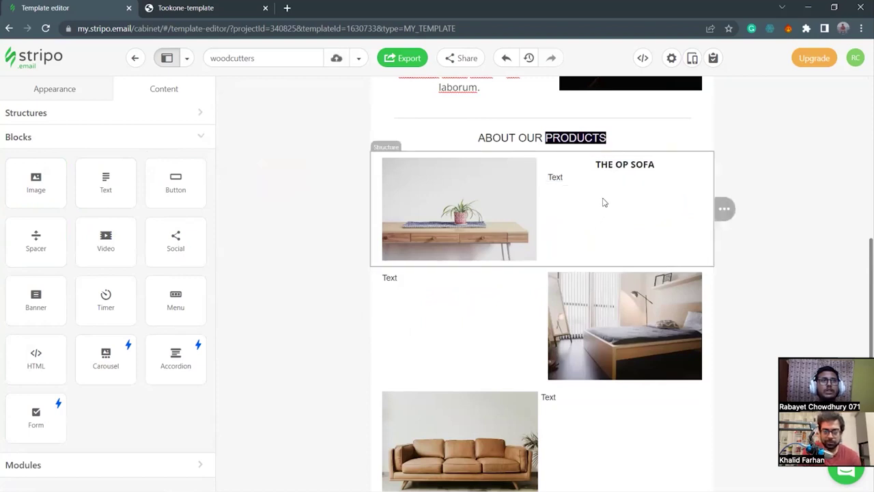
left_click(580, 178)
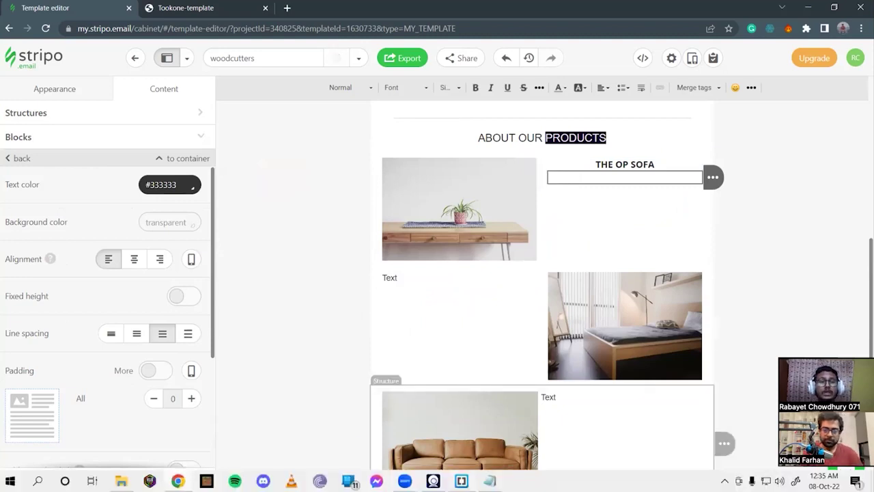
left_click(489, 480)
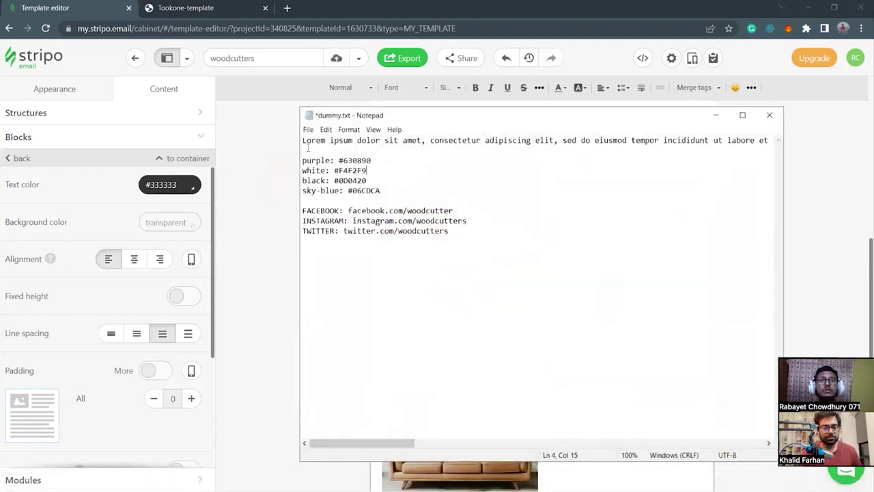
left_click_drag(304, 142, 762, 141)
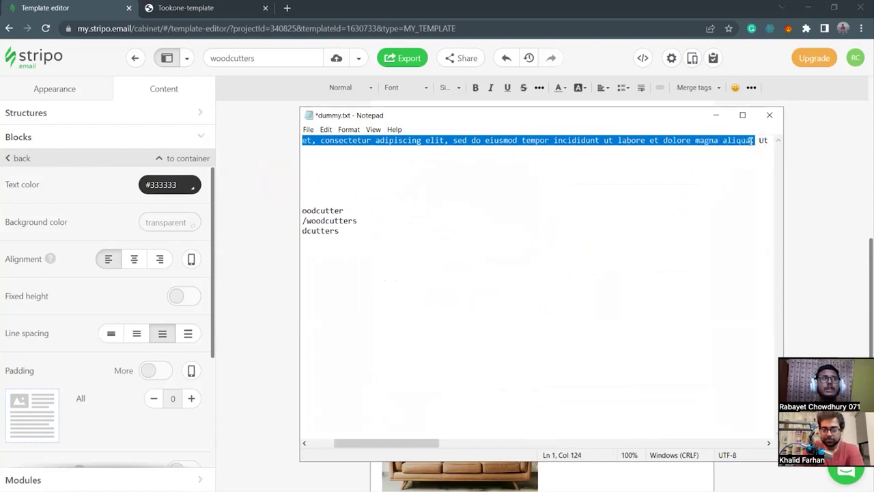
left_click(716, 116)
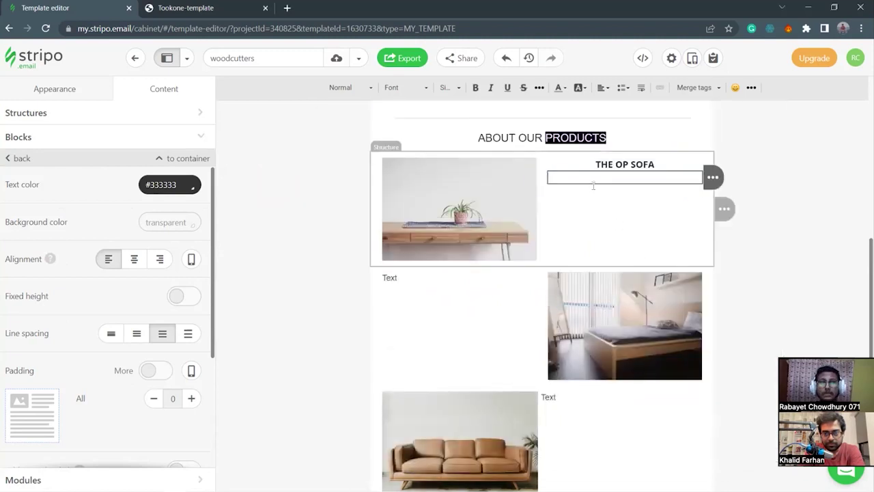
type("Lorem ipsum dolor sit amet, consectetur adipiscing elit, sed do eiusmod tempor incididunt ut labore et dolore magna aliqua.")
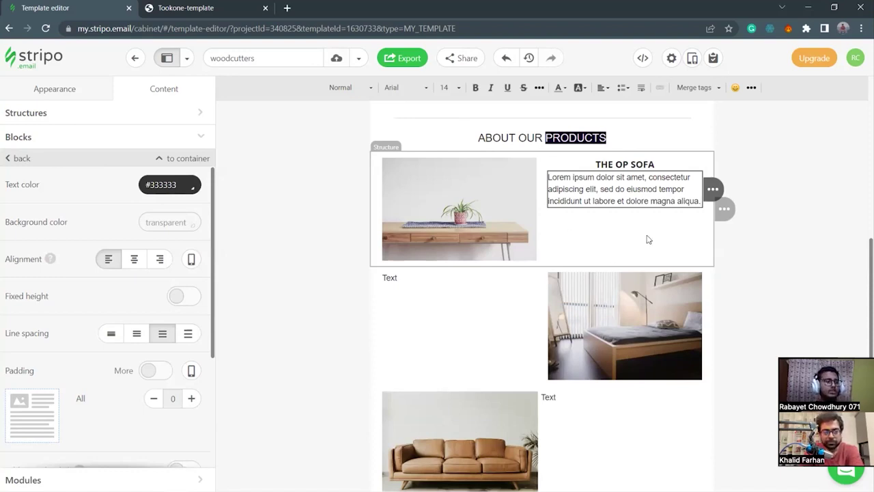
Format the paragraph as size 16, centred, wider line spacing, Open Sans.
left_click_drag(700, 200, 549, 176)
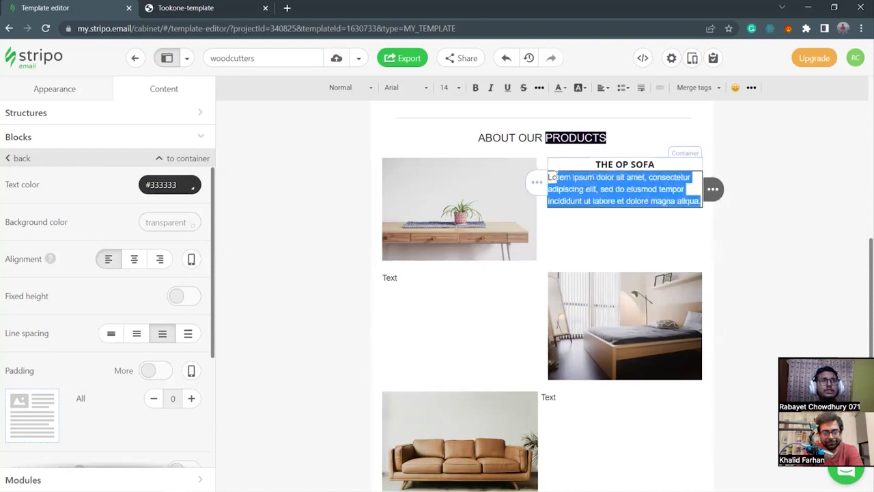
left_click(459, 88)
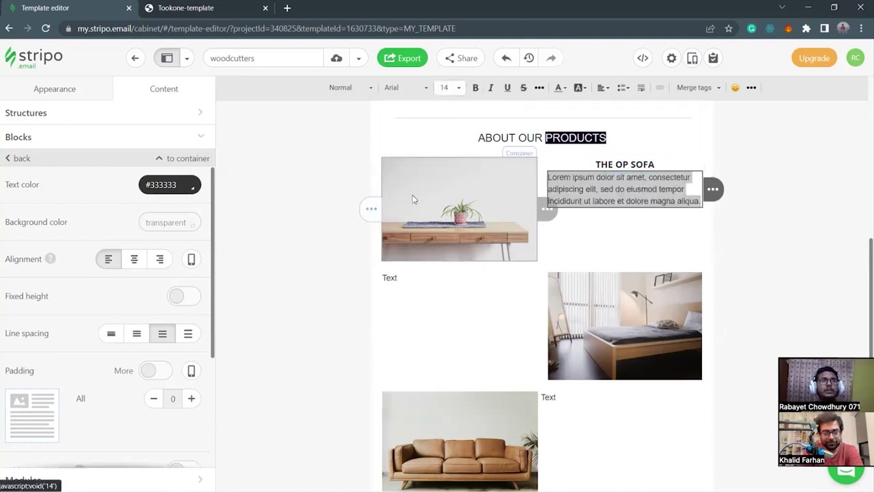
left_click(447, 88)
left_click(450, 152)
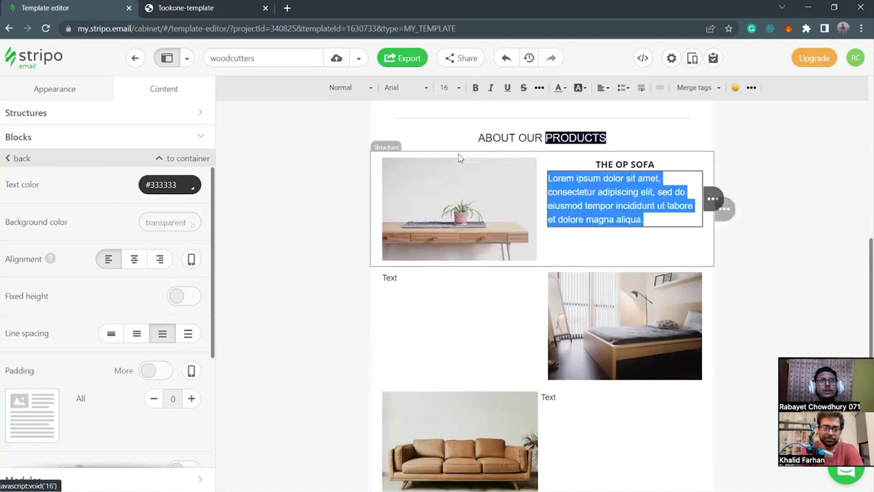
left_click(133, 259)
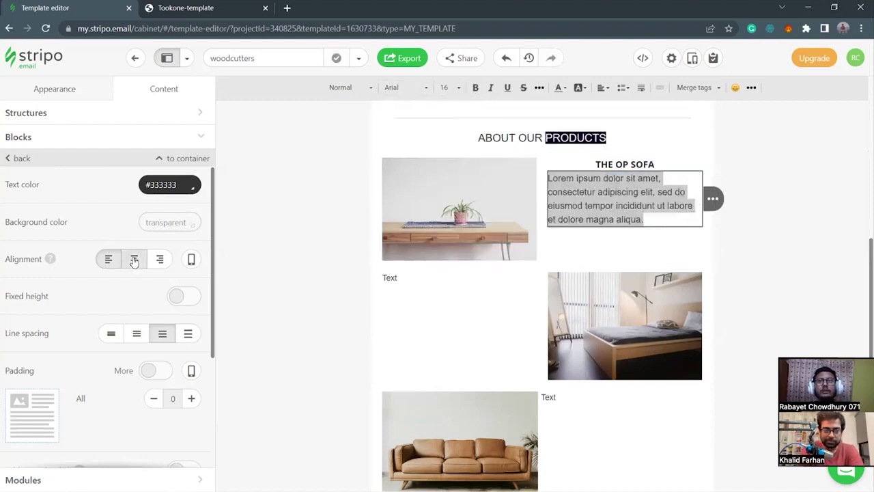
left_click(136, 334)
left_click(161, 334)
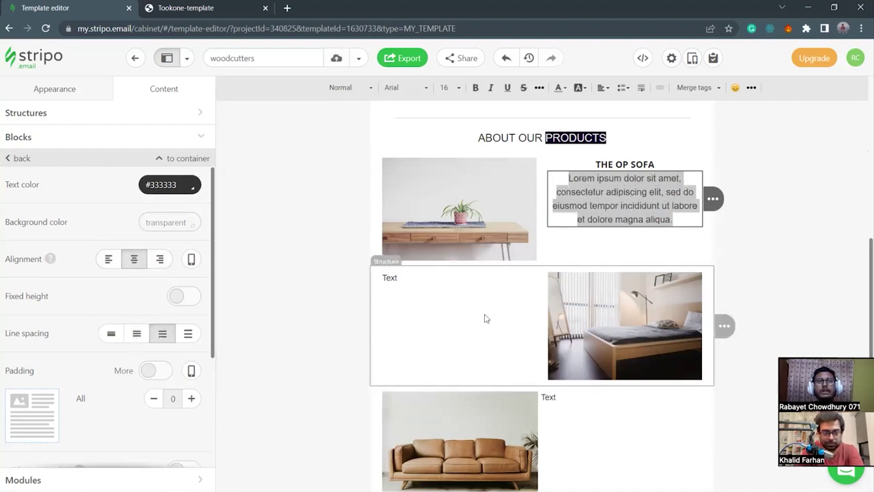
left_click(412, 89)
scroll(406, 206, "down", 5)
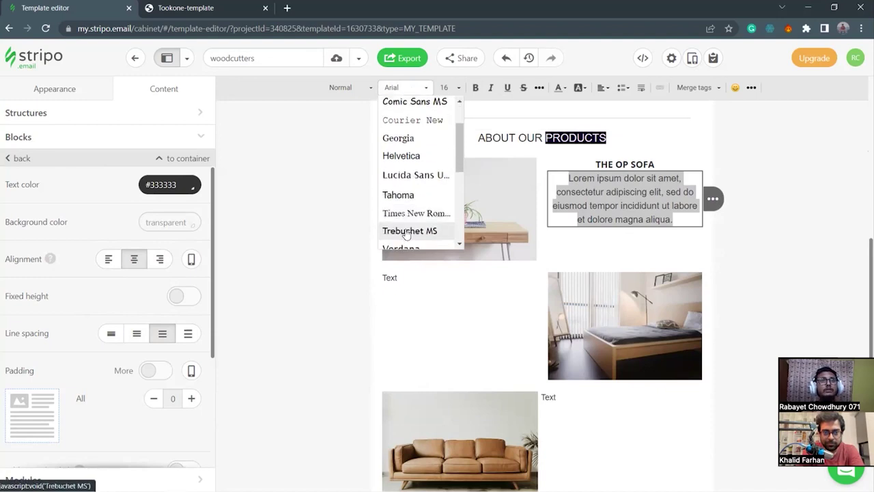
scroll(414, 206, "down", 3)
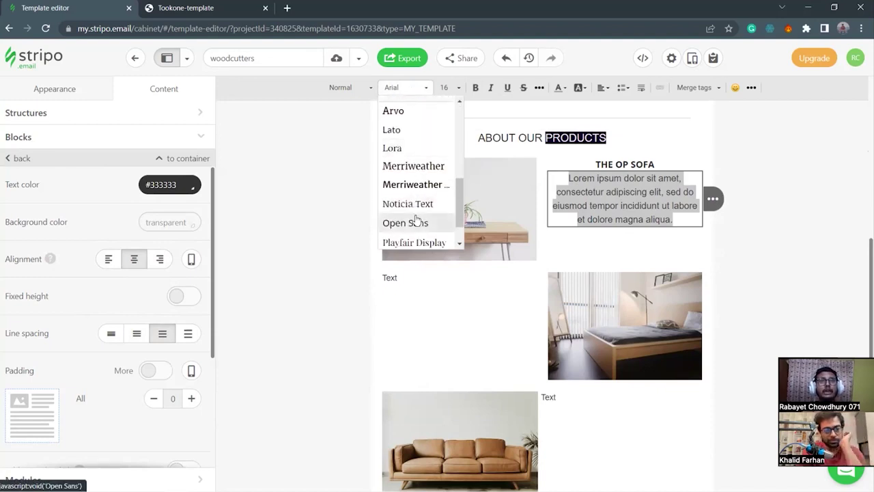
left_click(414, 223)
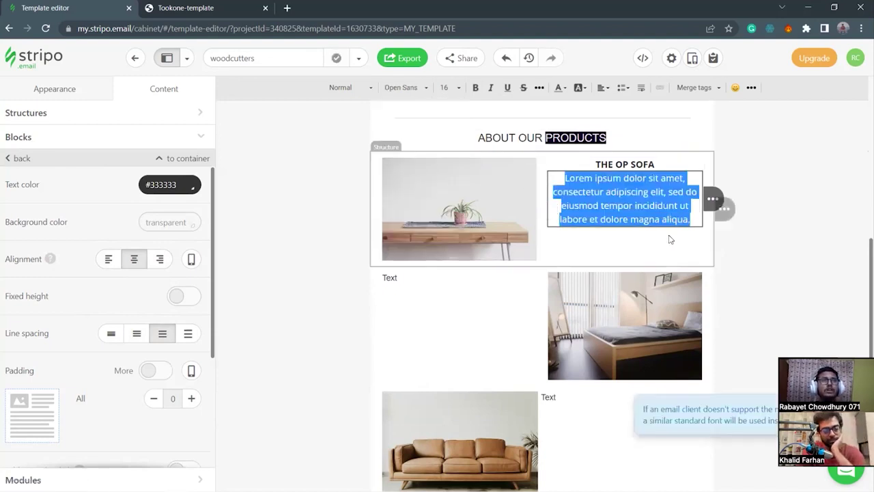
left_click(673, 239)
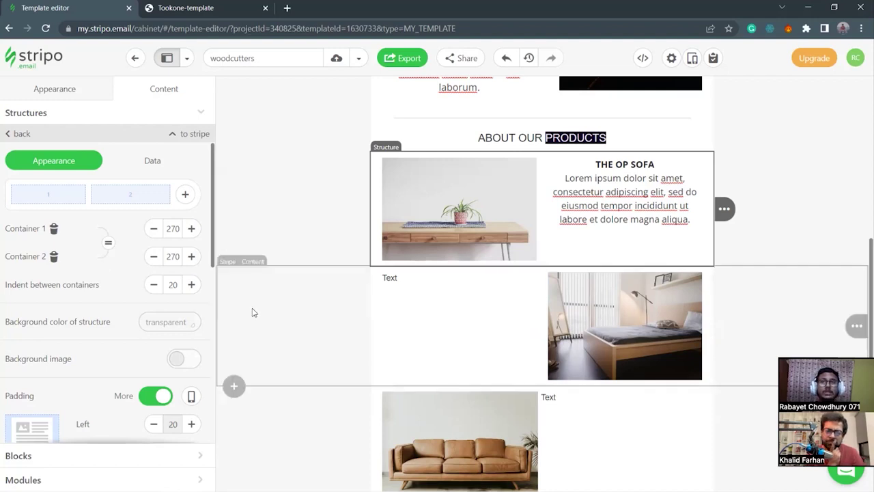
Add a Button block below the sofa description and give it a placeholder link address.
left_click(82, 100)
left_click(160, 94)
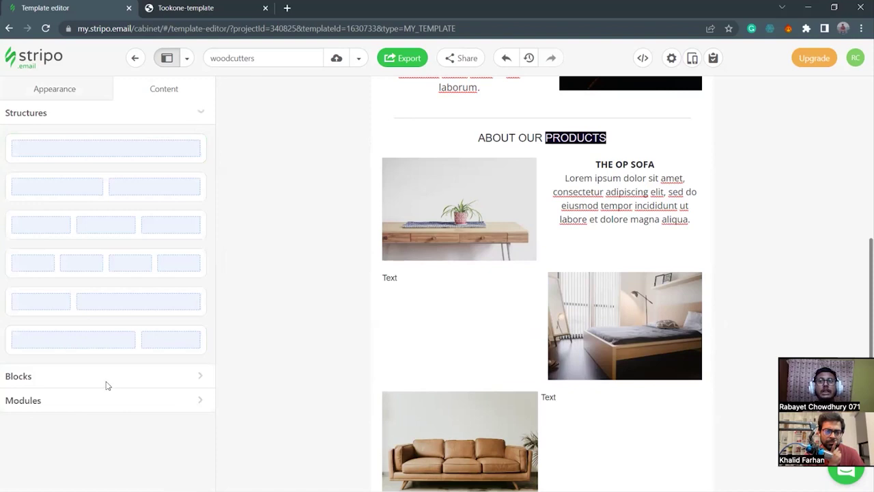
left_click(203, 381)
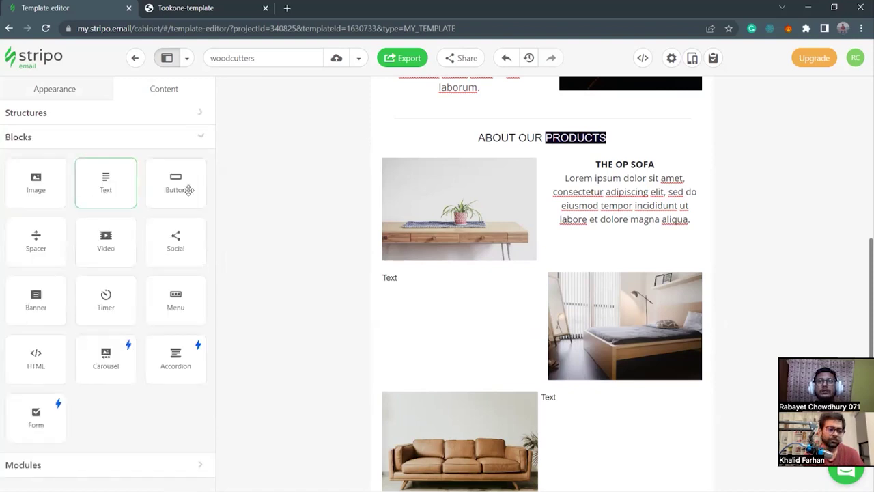
mouse_move(202, 206)
left_mouse_down()
mouse_move(503, 262)
mouse_move(615, 232)
left_mouse_up()
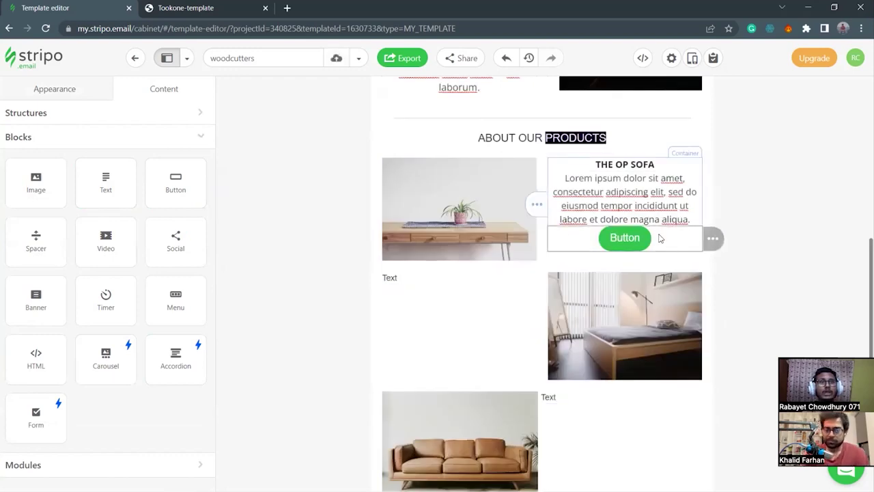
left_click(661, 237)
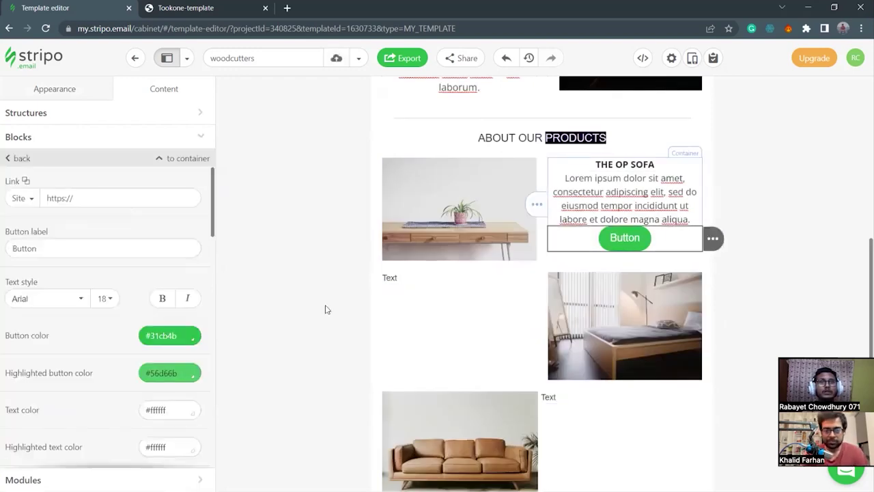
left_click(88, 198)
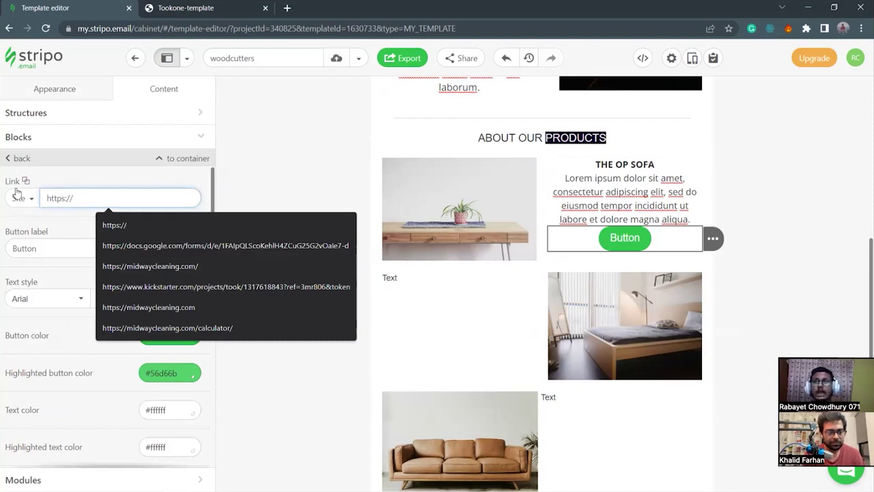
type("dfjaisdfjaisdjpaosdapsdoka")
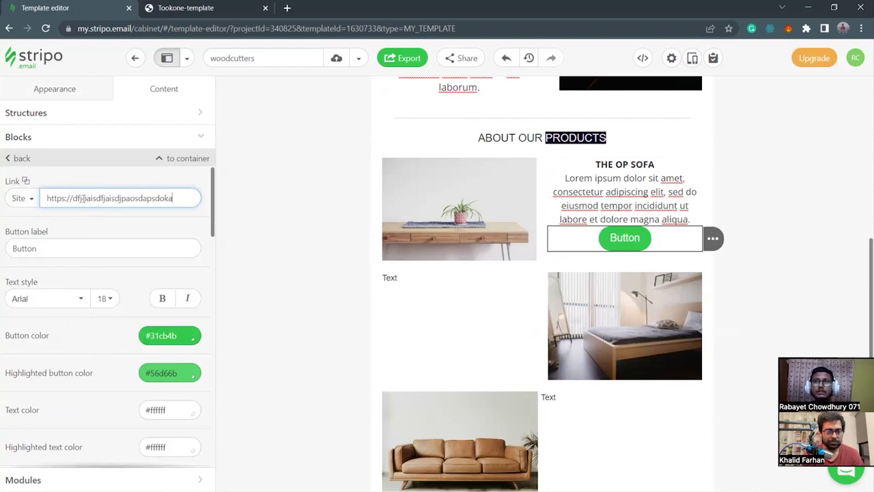
left_click(88, 265)
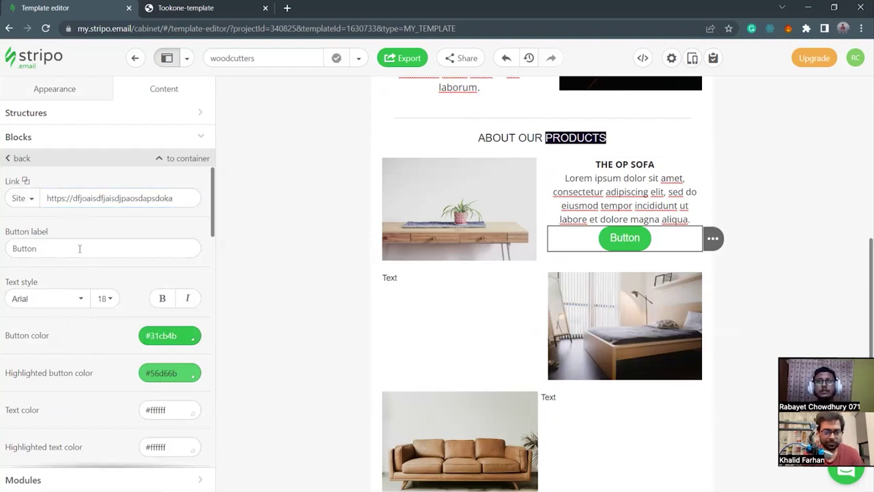
Set the button text font to Open Sans and reduce the border radius to 2.
left_click(44, 301)
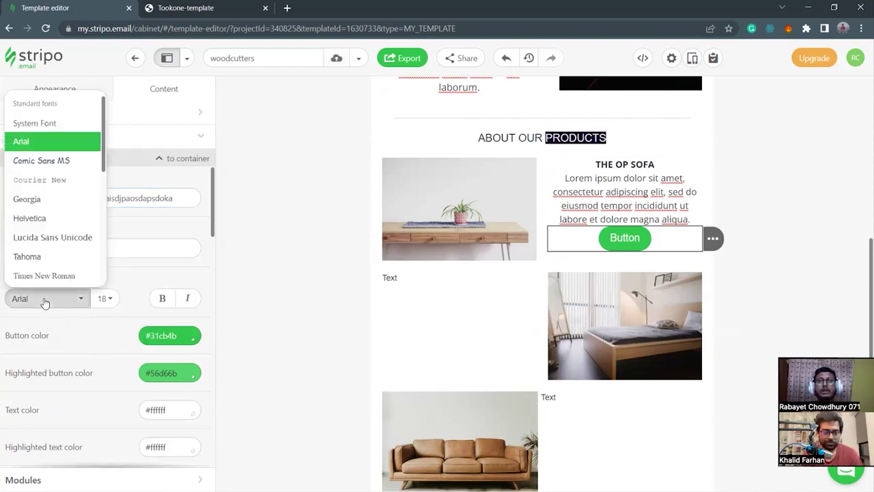
scroll(37, 254, "down", 2)
scroll(39, 255, "down", 2)
left_click(45, 249)
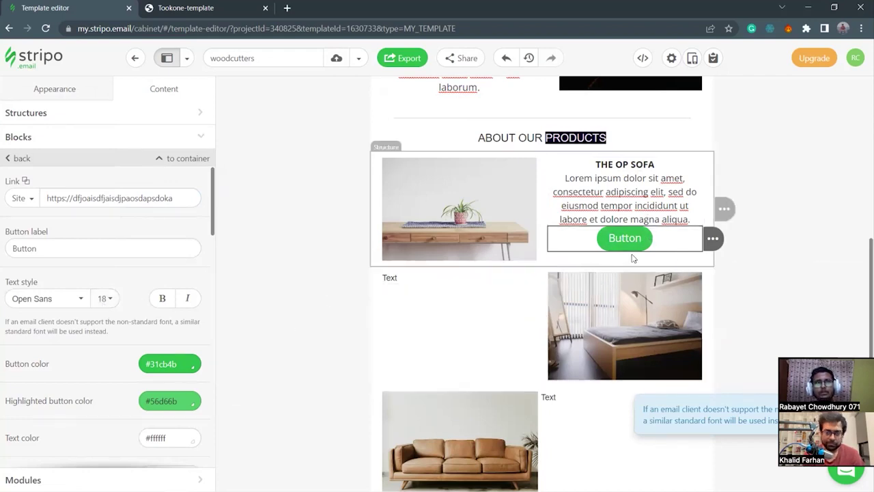
scroll(109, 381, "down", 2)
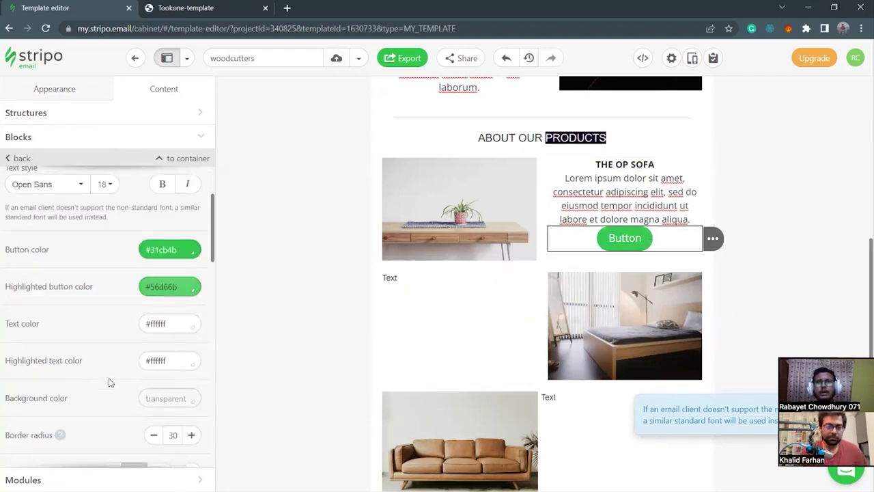
scroll(123, 382, "down", 2)
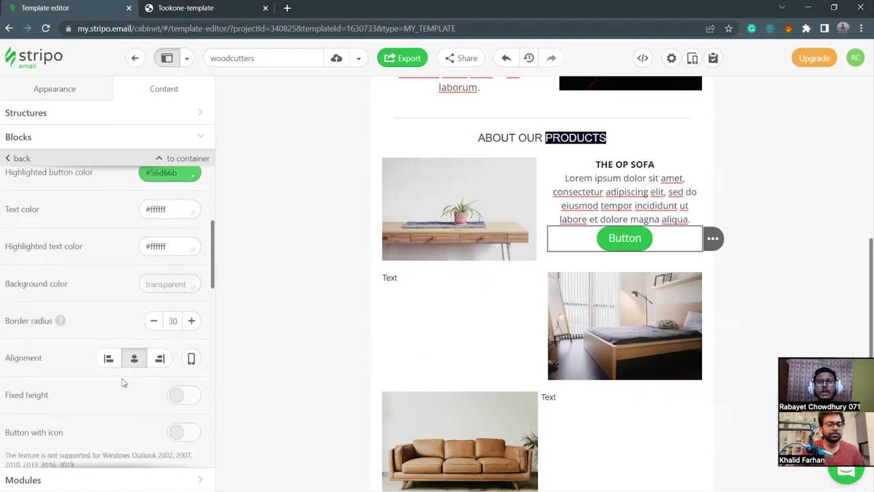
double_click(153, 321)
double_click(153, 321)
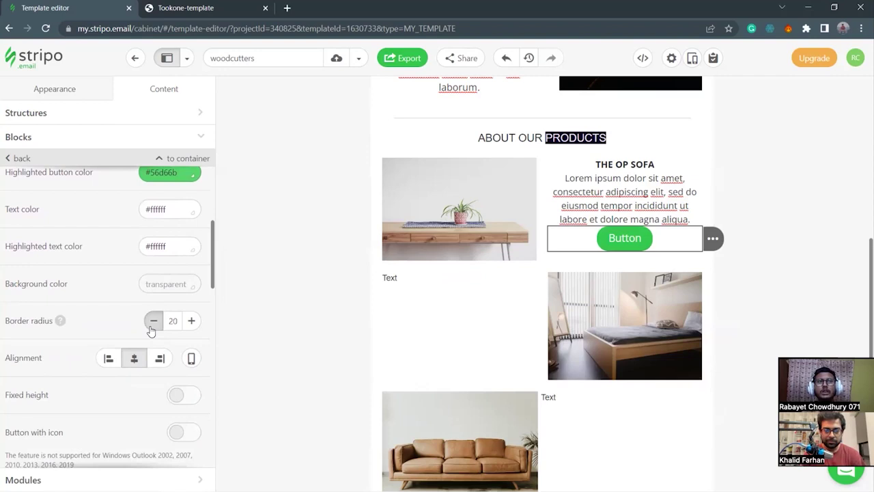
left_click(151, 329)
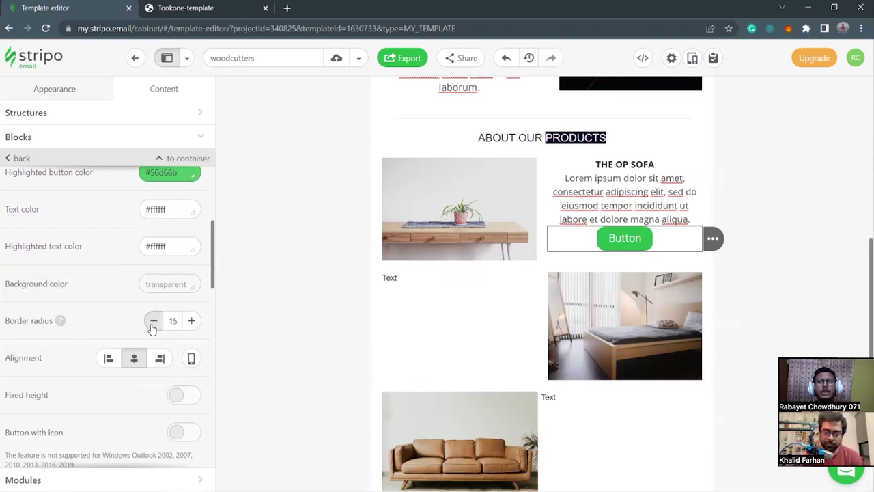
triple_click(152, 327)
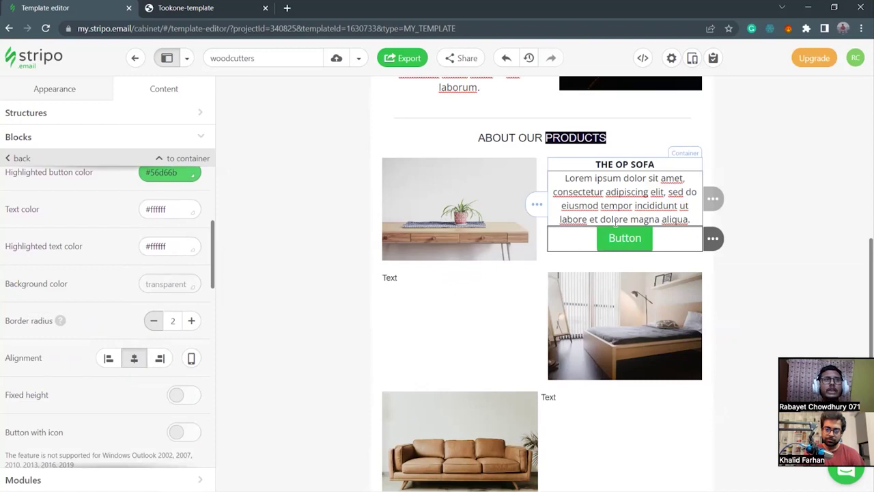
Enable per-side external padding and set the button block's top spacing to 10.
scroll(147, 361, "up", 1)
scroll(121, 360, "up", 2)
scroll(121, 360, "down", 5)
scroll(121, 358, "down", 6)
scroll(99, 388, "down", 1)
scroll(95, 387, "down", 1)
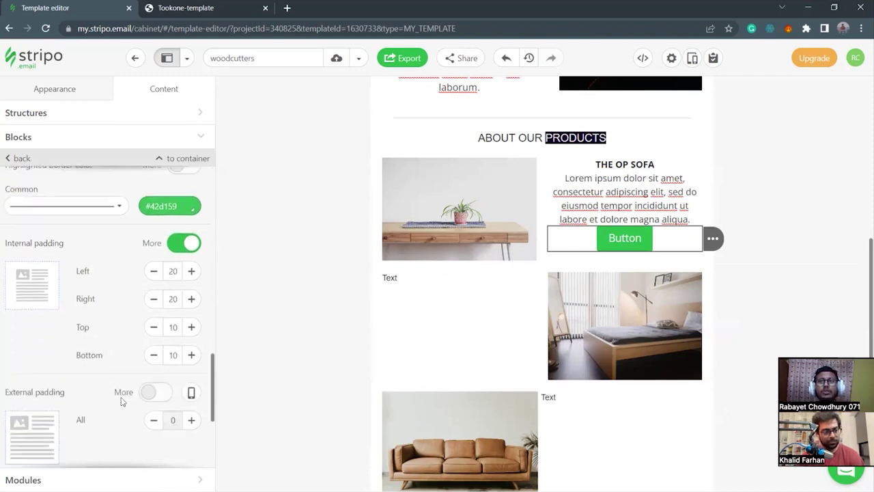
left_click(160, 394)
scroll(101, 395, "down", 1)
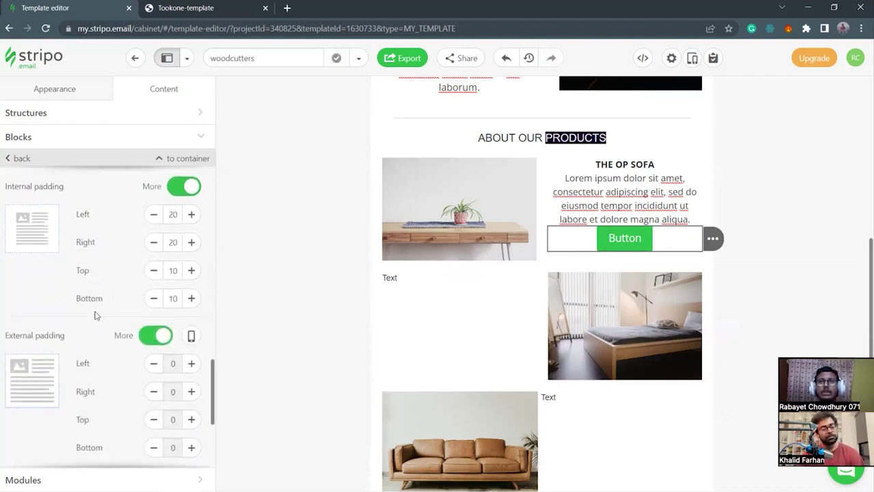
left_click(190, 215)
left_click(191, 214)
left_click(191, 215)
left_click(190, 214)
left_click(191, 215)
left_click(154, 214)
left_click(154, 215)
left_click(154, 214)
left_click(154, 214)
left_click(155, 214)
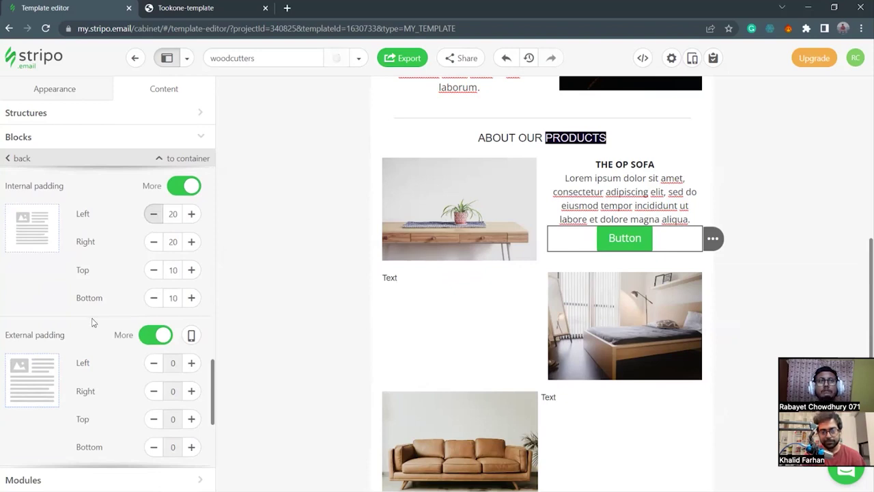
scroll(92, 322, "down", 1)
left_click(192, 363)
left_click(192, 363)
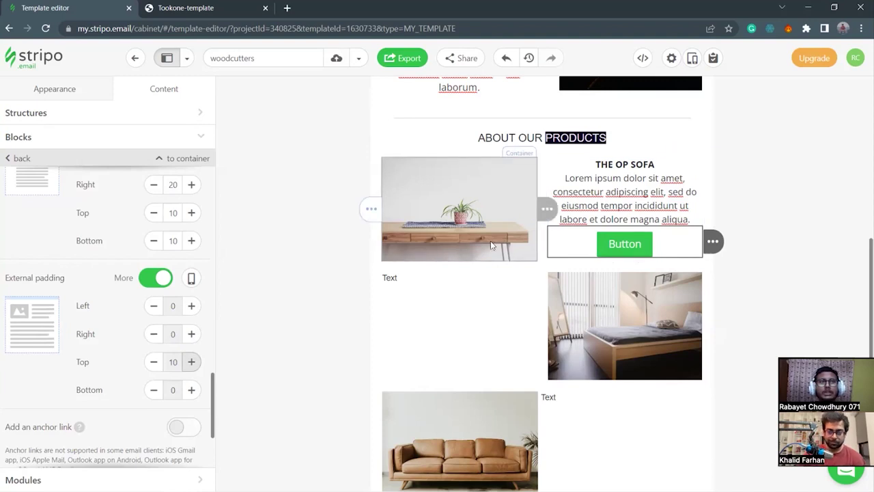
Set the button block's bottom border width to 0.
scroll(68, 352, "up", 5)
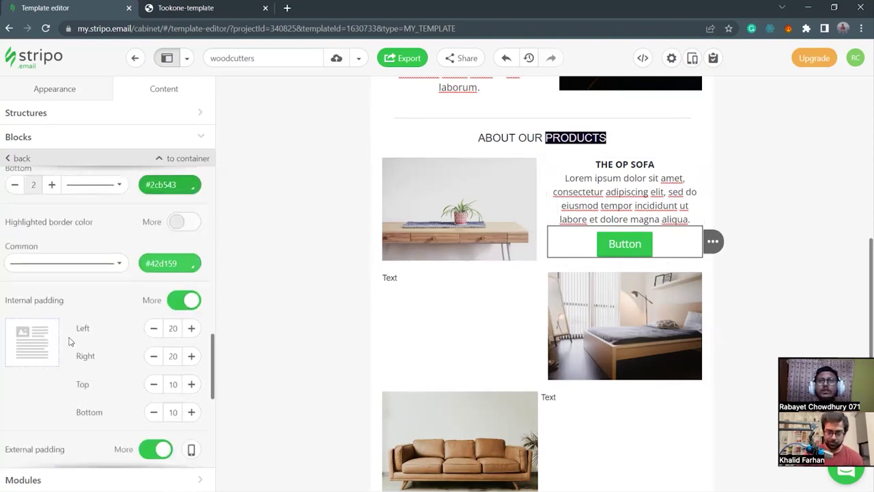
left_click(14, 356)
left_click(14, 356)
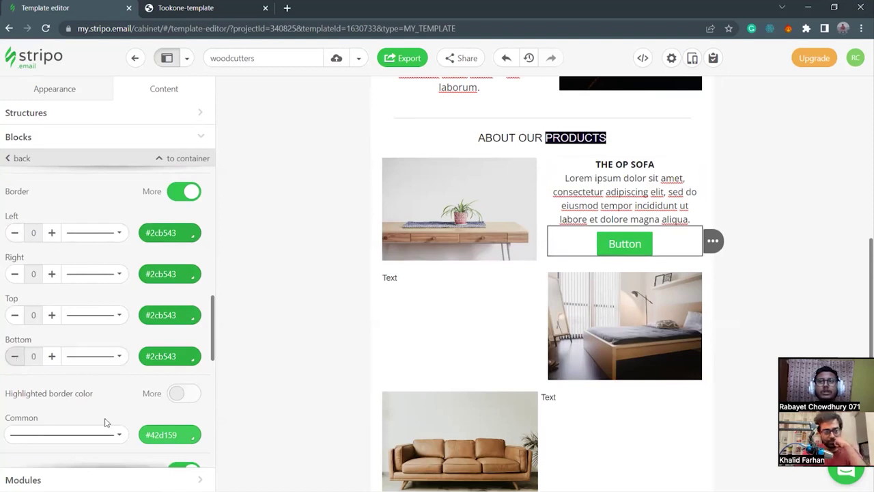
scroll(152, 417, "down", 2)
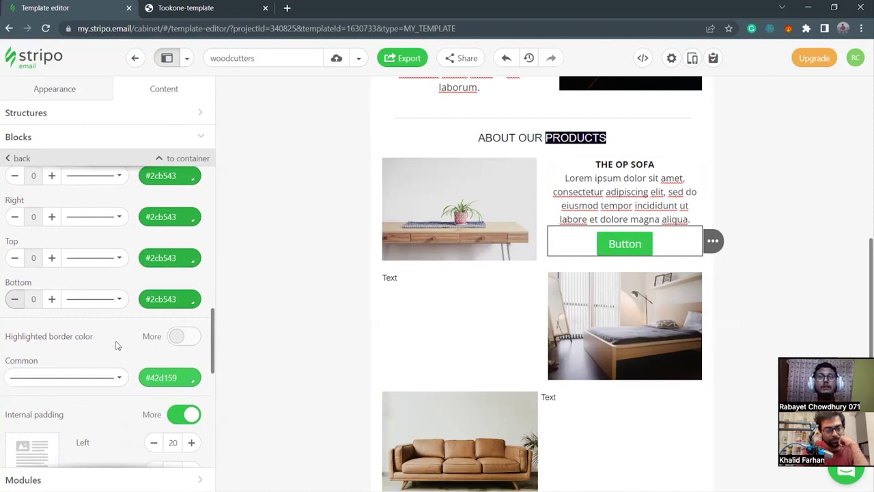
left_click(182, 377)
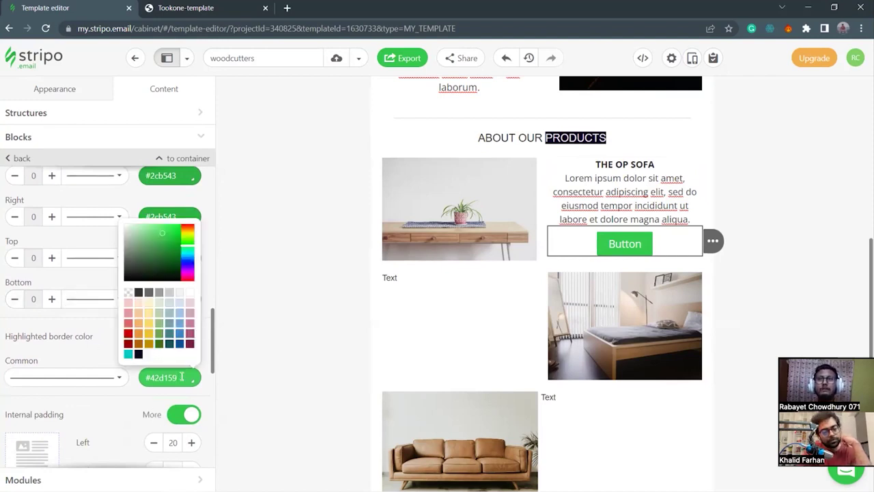
left_click_drag(185, 378, 145, 378)
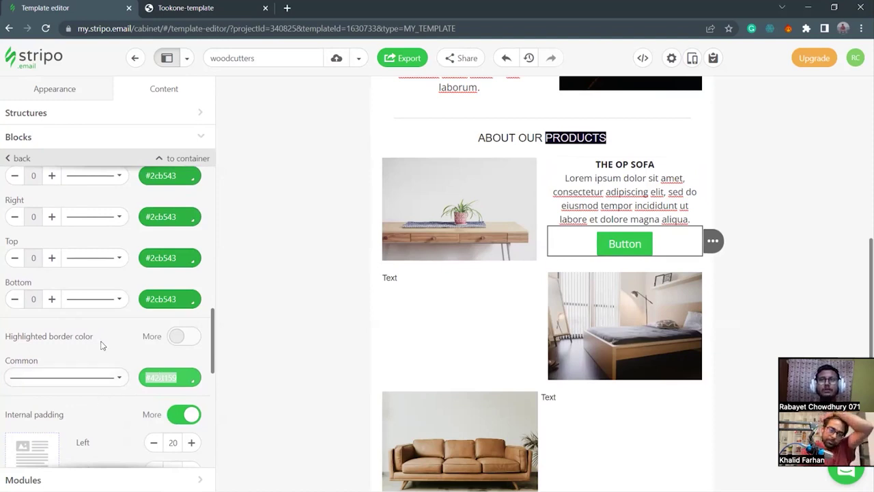
Fill the button with blue #3311cc and bring the Notepad colour notes forward.
scroll(117, 358, "up", 10)
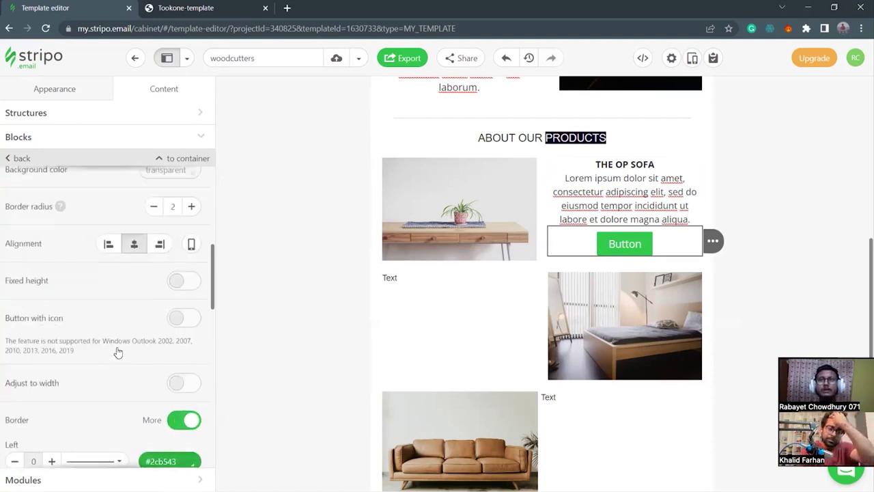
scroll(116, 352, "up", 1)
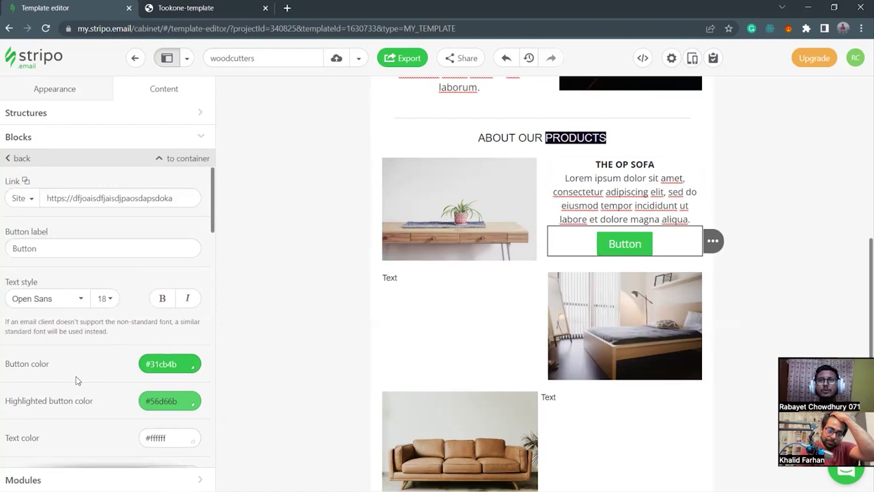
left_click(185, 363)
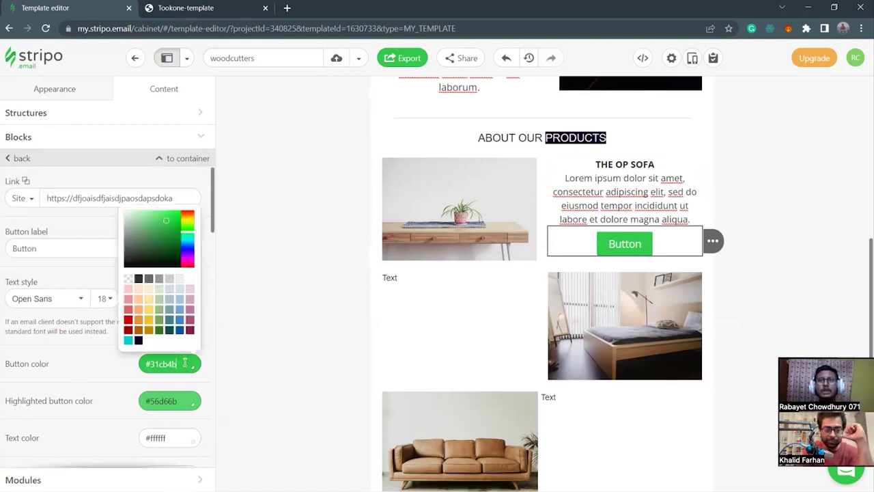
key("ctrl+a")
key("ctrl+v")
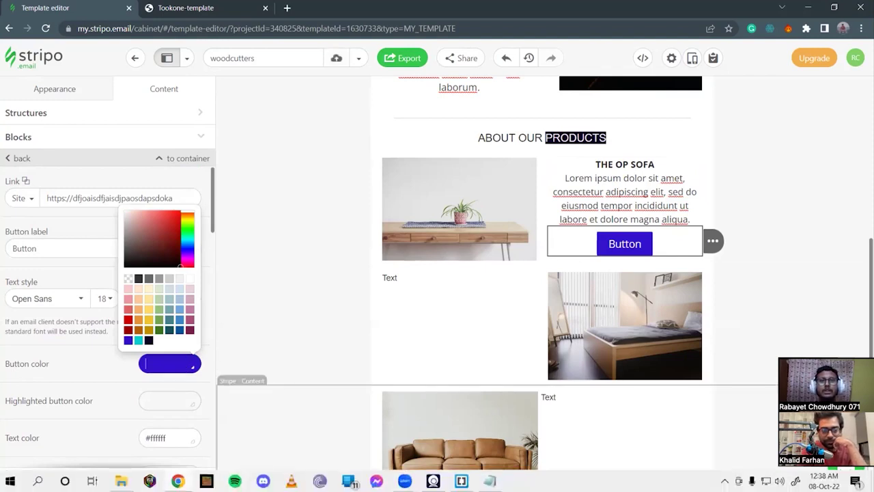
mouse_move(462, 481)
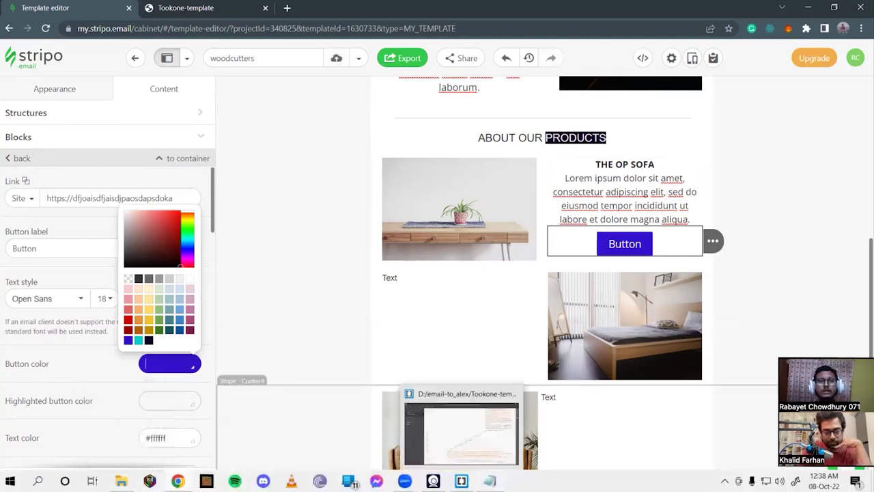
left_click(490, 481)
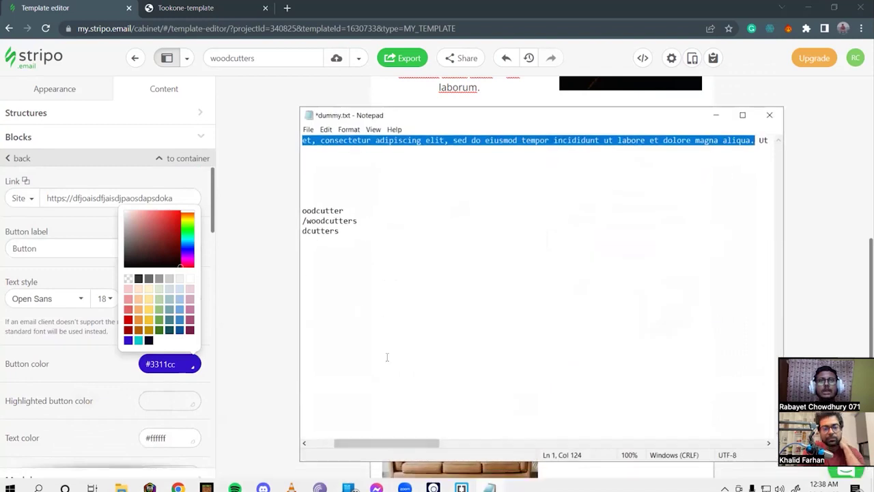
Copy the line 'purple: #630890' from dummy.txt and minimise Notepad.
left_click_drag(394, 446, 369, 445)
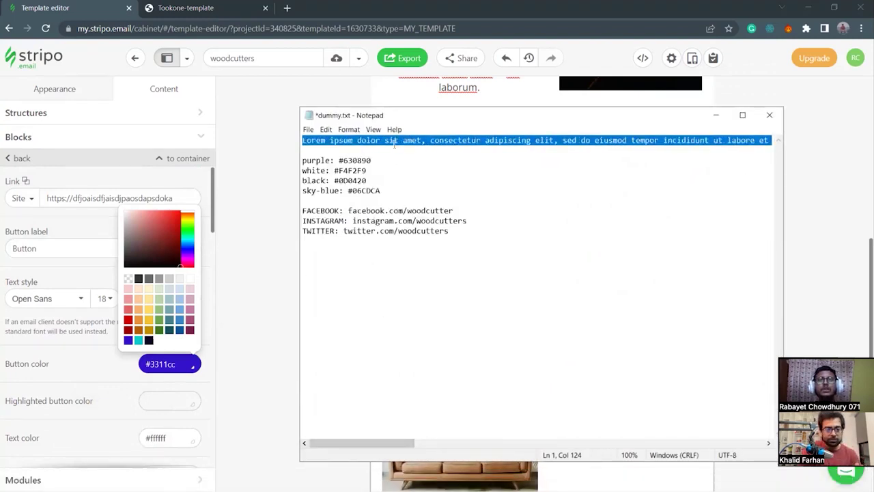
left_click_drag(371, 161, 300, 162)
key("ctrl+c")
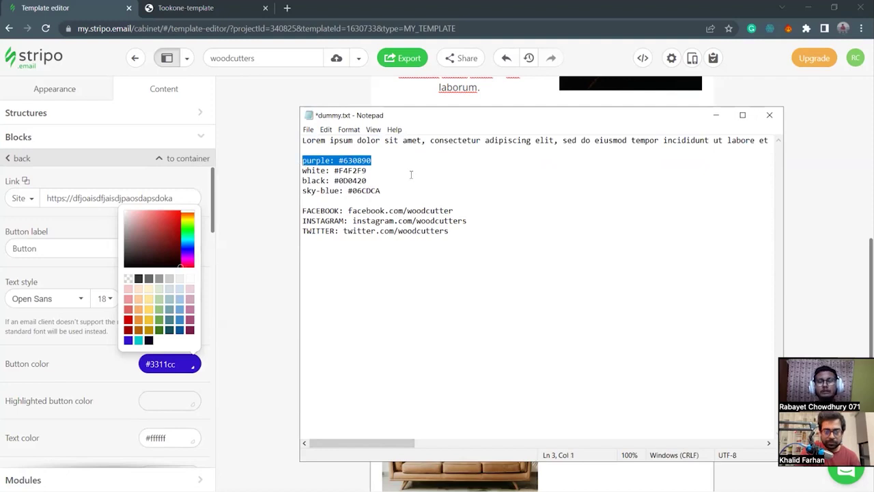
left_click(716, 115)
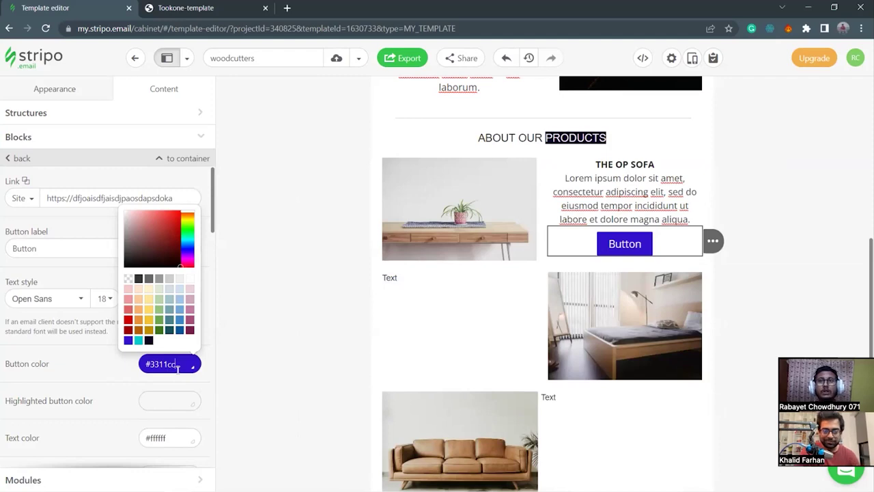
Make the button fill white and its text colour purple #630890.
left_click(190, 279)
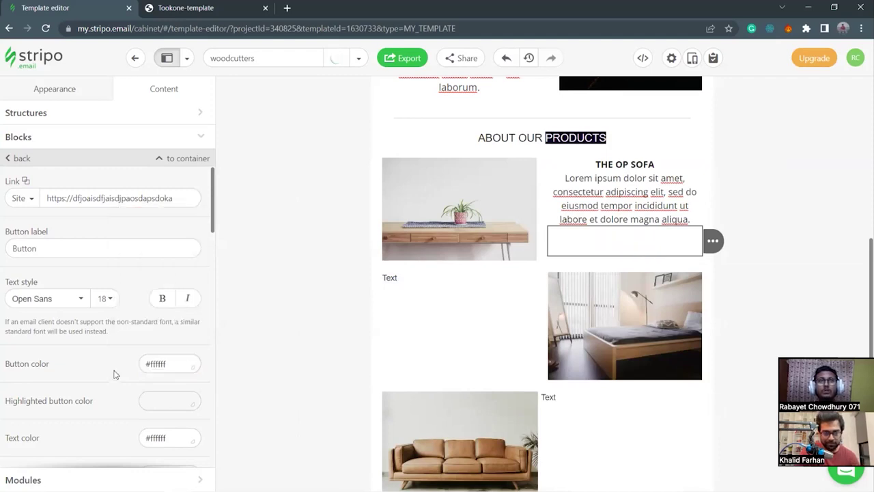
left_click(173, 438)
key("ctrl+a")
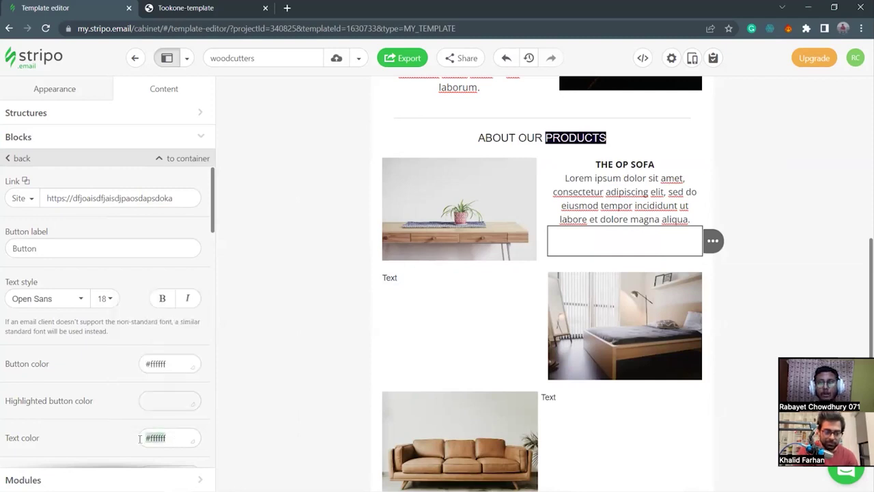
key("ctrl+v")
left_click_drag(163, 438, 140, 440)
key("BackSpace")
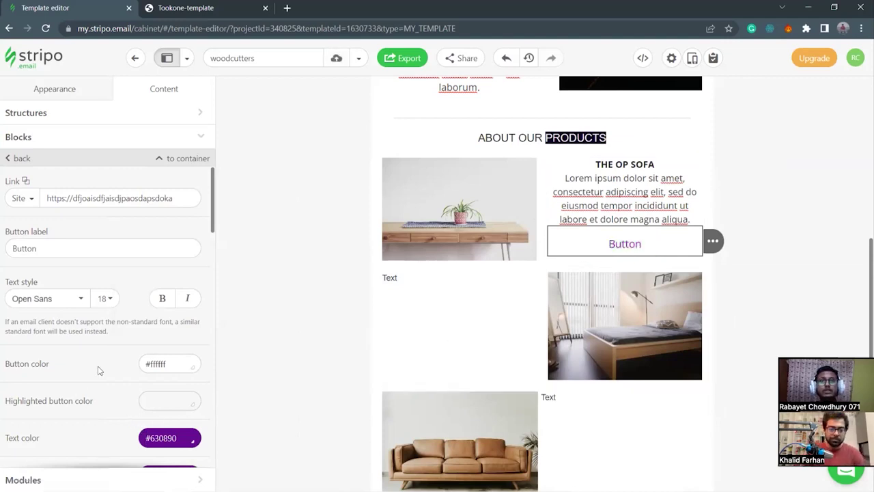
Set the button's left border colour to #630890.
scroll(97, 370, "down", 4)
scroll(97, 374, "down", 4)
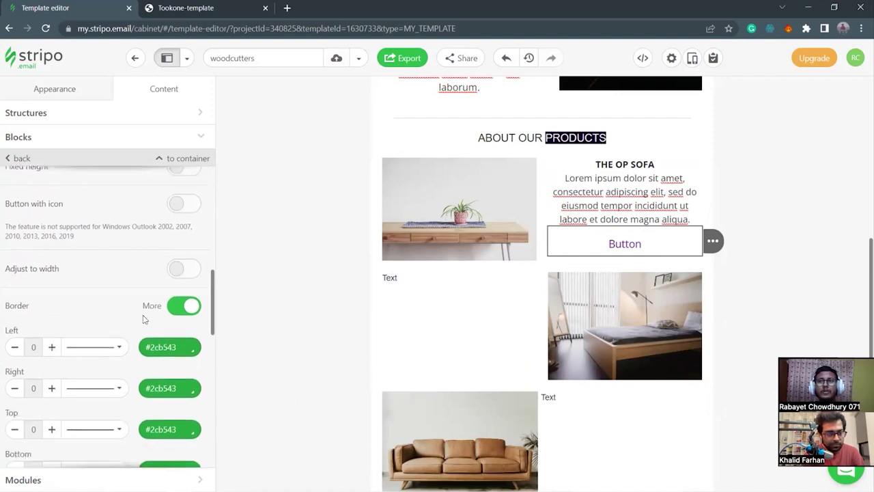
scroll(66, 357, "down", 1)
left_click_drag(179, 290, 143, 290)
key("ctrl+v")
key("BackSpace")
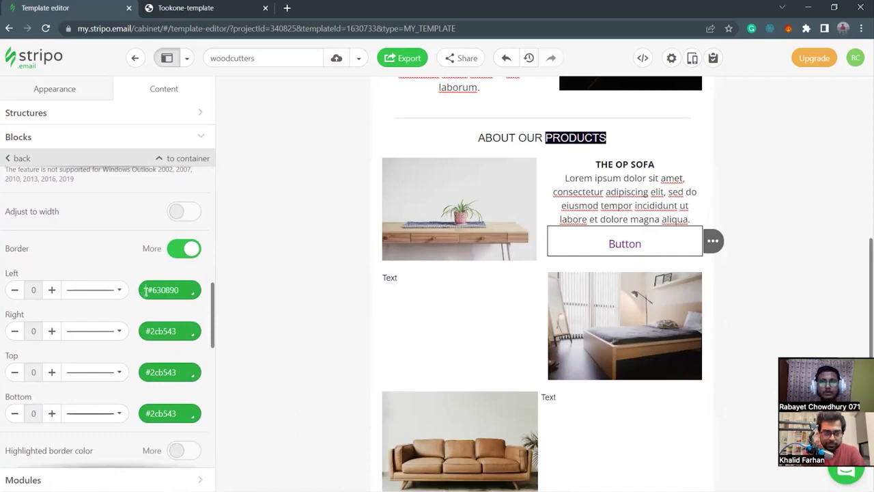
left_click(148, 290)
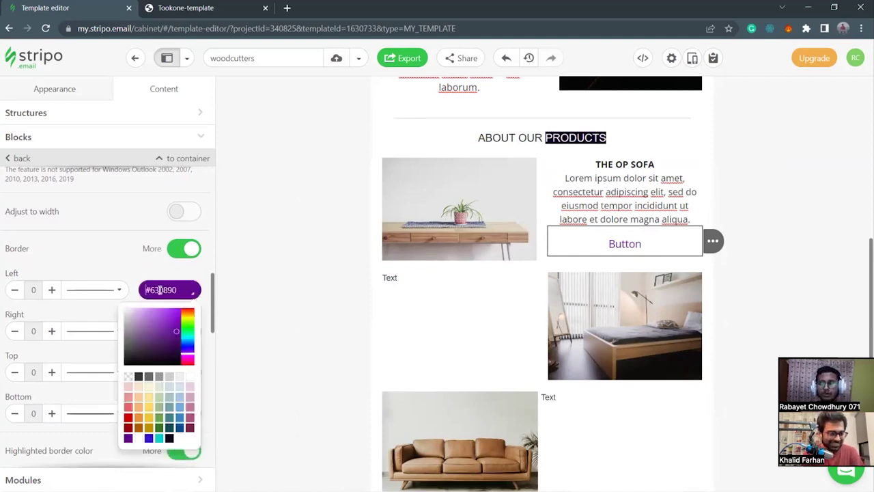
key("super+v")
scroll(183, 186, "down", 1)
scroll(184, 187, "up", 1)
scroll(184, 192, "down", 4)
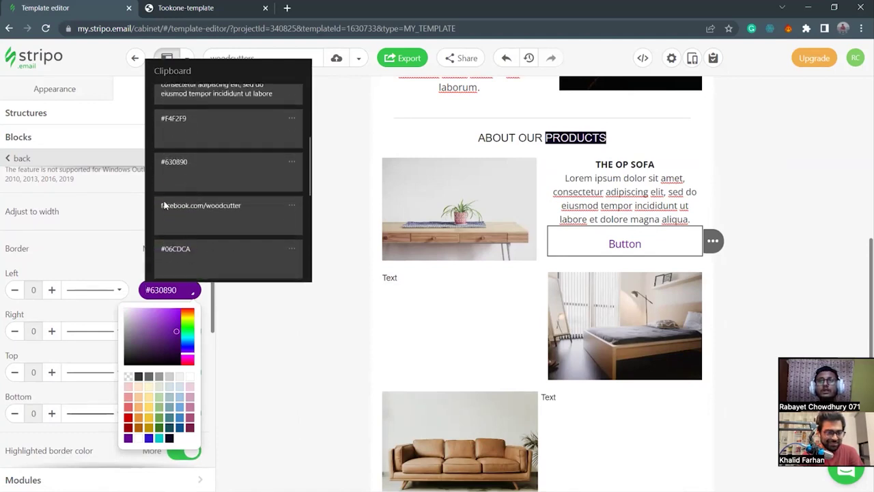
left_click(201, 181)
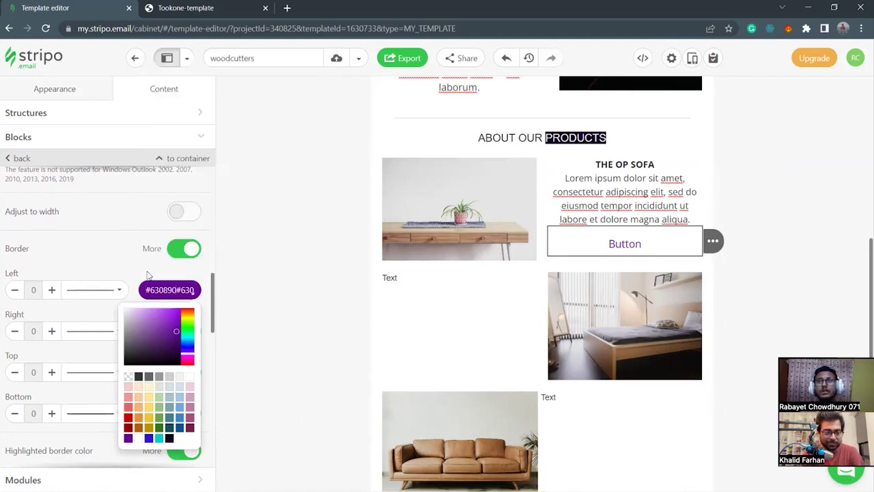
key("BackSpace")
key("BackSpace")
key("BackSpace")
key("BackSpace")
key("BackSpace")
key("BackSpace")
key("BackSpace")
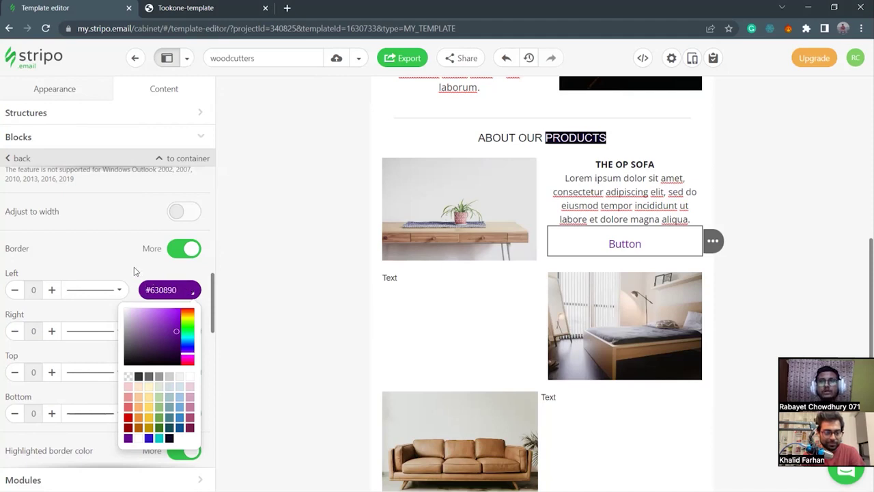
key("Return")
Apply #630890 to the right, top and bottom border colours.
left_click(175, 332)
key("ctrl+a")
type("#630890")
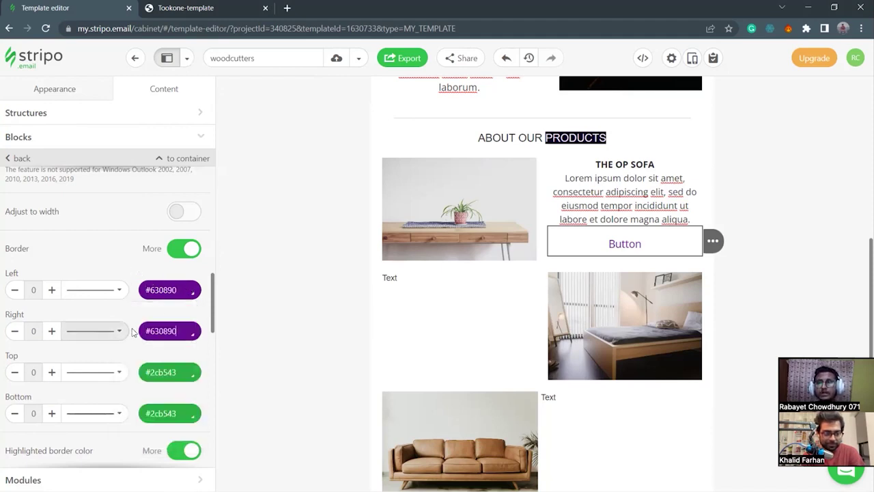
key("Return")
left_click_drag(178, 372, 130, 377)
type("#630890")
key("Return")
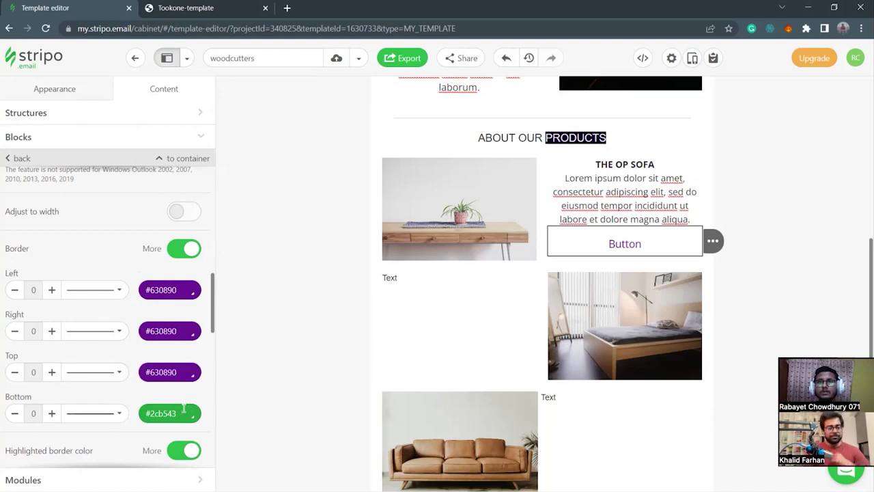
left_click_drag(179, 413, 129, 418)
type("#630890")
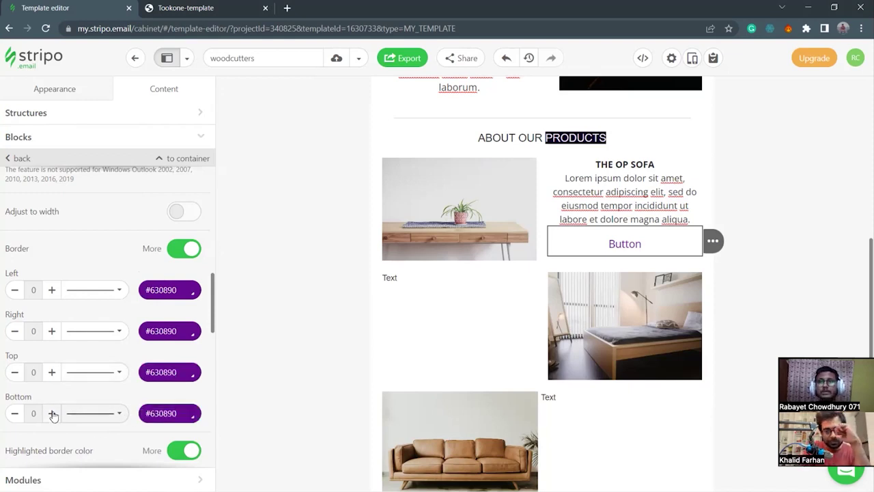
Raise all four border widths to 1 px and deselect to check the outline.
left_click(52, 414)
left_click(52, 372)
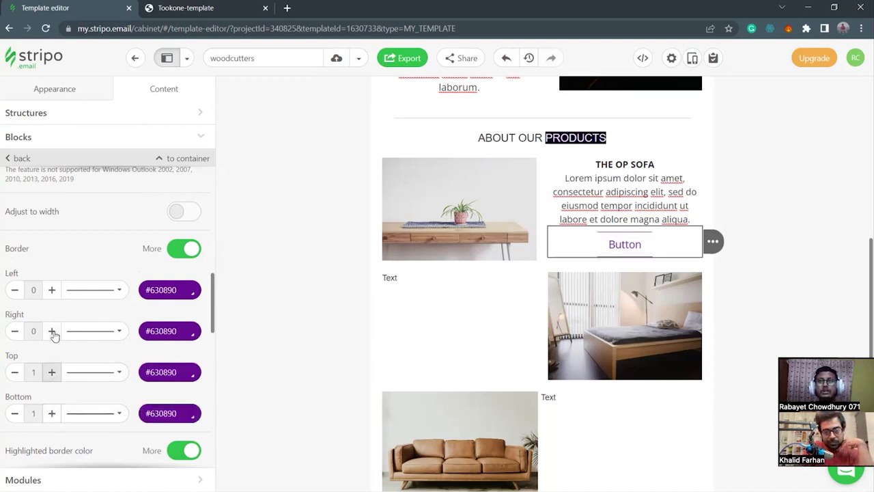
left_click(53, 332)
left_click(51, 289)
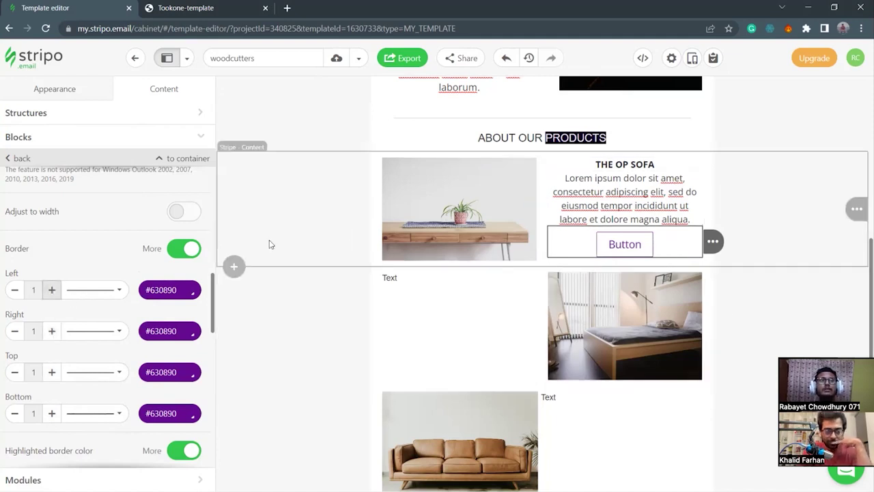
left_click(290, 207)
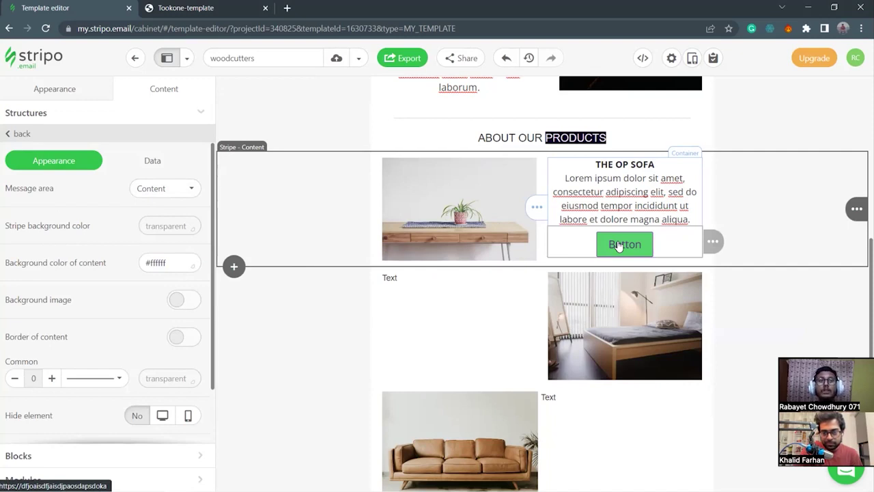
Choose the white #ffffff swatch as the sofa button's Highlighted button color.
left_click(574, 247)
scroll(72, 366, "down", 4)
scroll(72, 366, "down", 1)
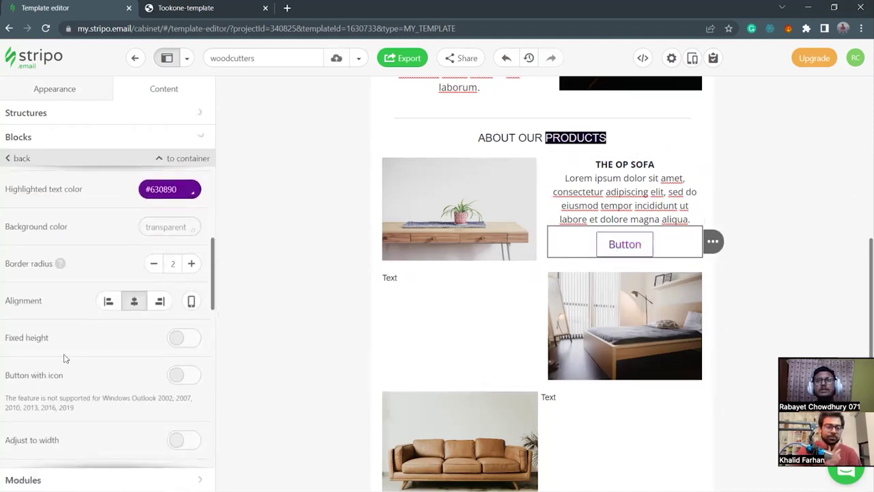
scroll(67, 358, "down", 9)
scroll(123, 348, "down", 2)
scroll(121, 351, "up", 10)
scroll(116, 354, "up", 7)
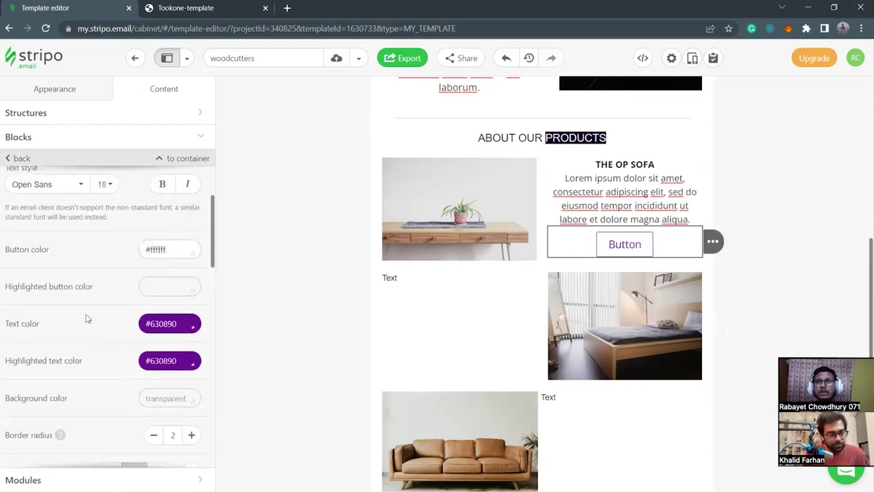
left_click(170, 287)
left_click(97, 295)
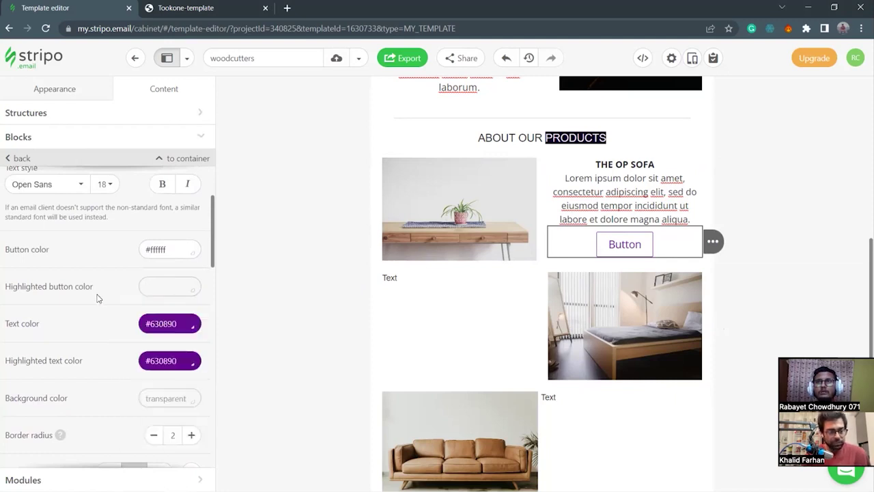
scroll(133, 342, "up", 1)
left_click(182, 343)
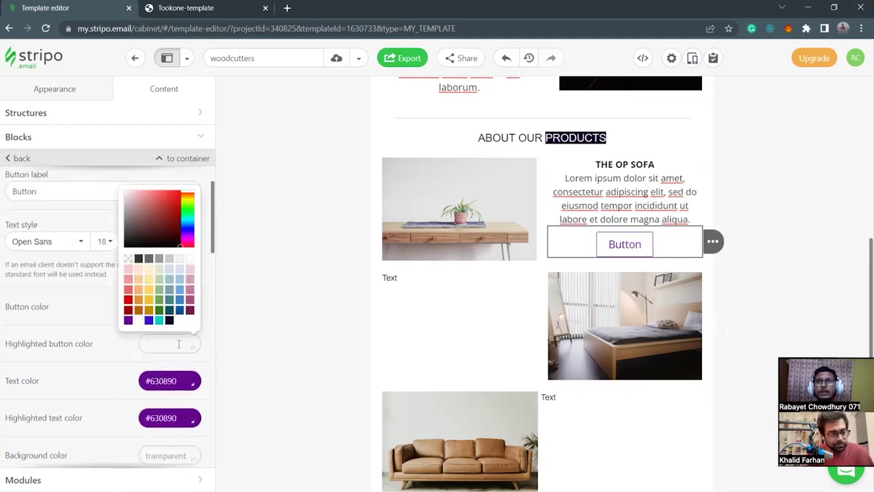
left_click(189, 259)
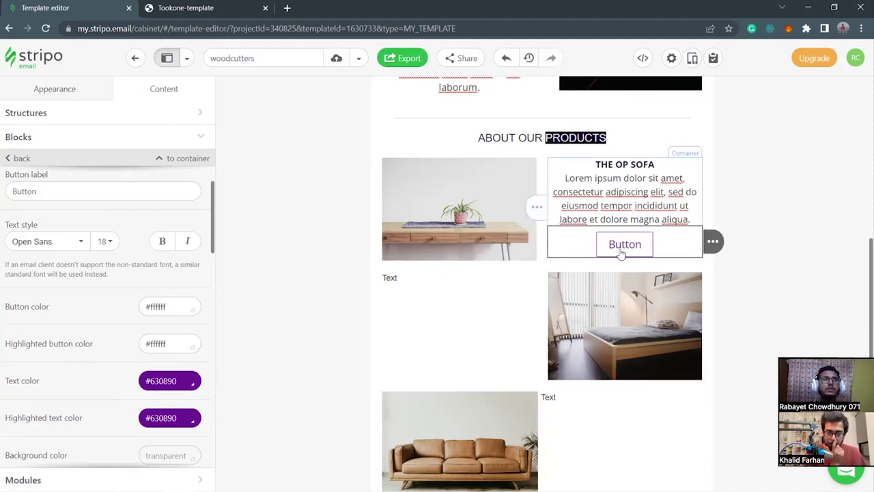
scroll(106, 309, "up", 1)
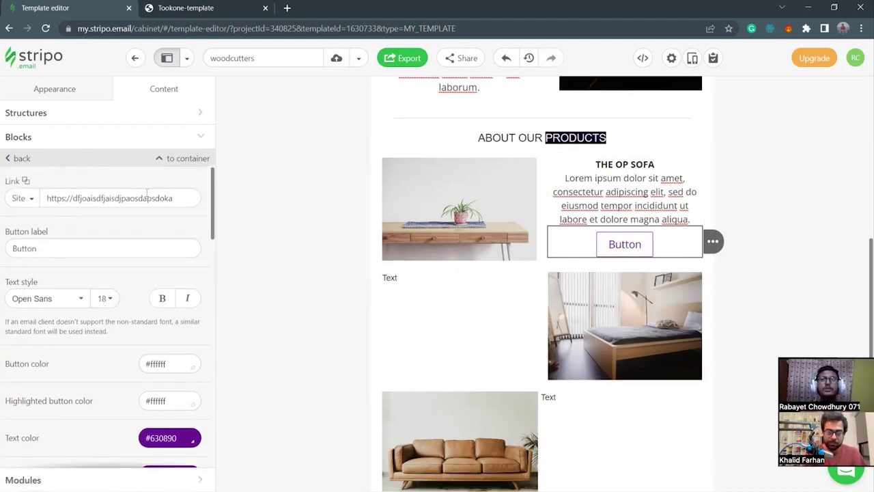
left_click(179, 198)
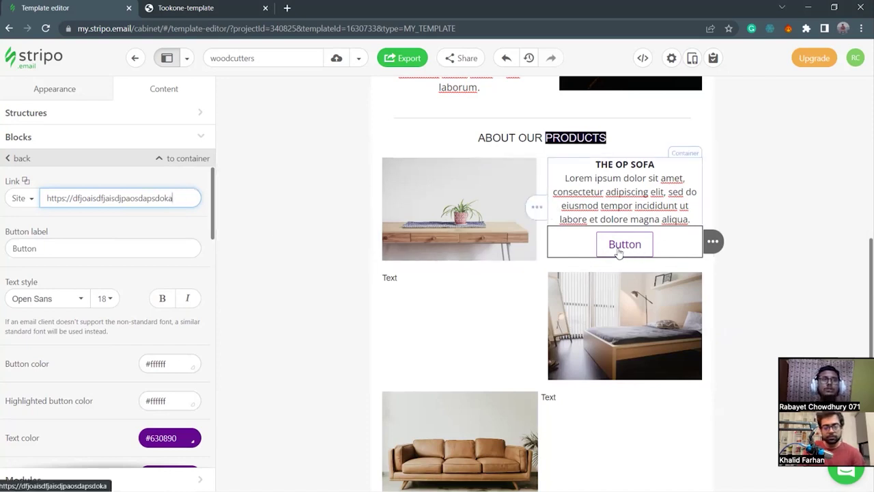
left_click(543, 170)
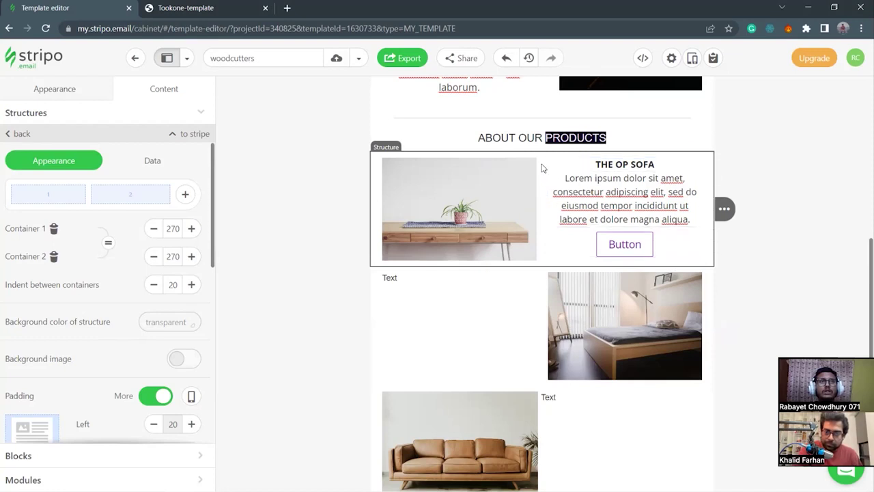
scroll(87, 258, "down", 1)
scroll(100, 362, "down", 1)
scroll(100, 362, "up", 1)
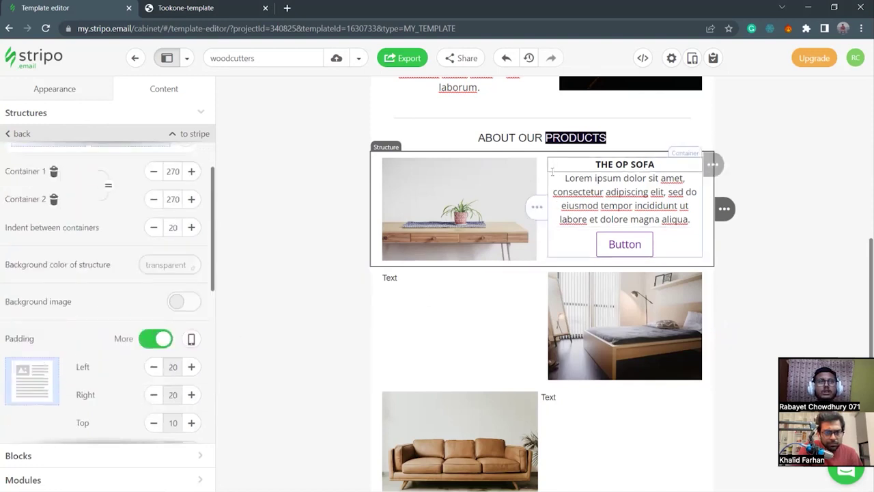
left_click(555, 245)
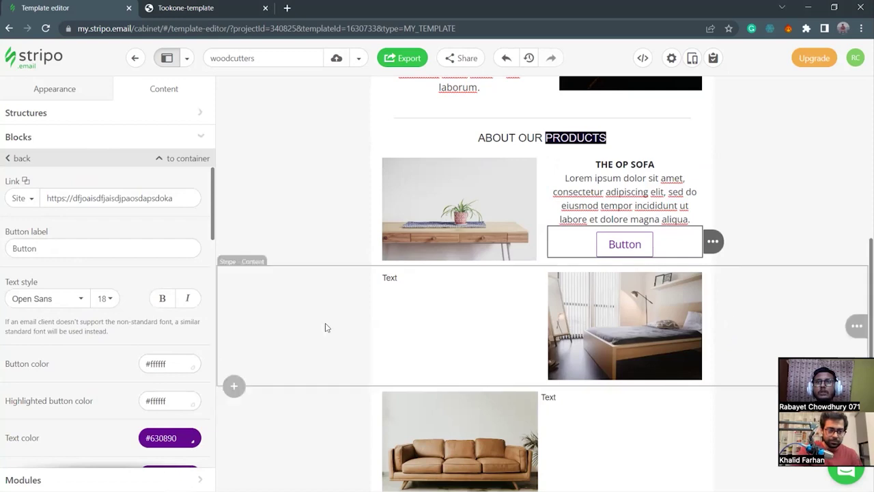
scroll(555, 246, "down", 1)
scroll(555, 245, "up", 1)
scroll(557, 251, "up", 1)
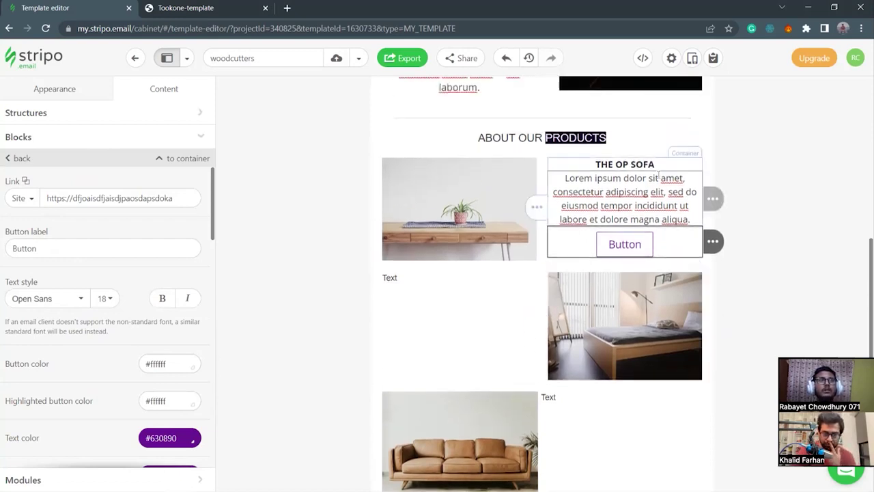
left_click(706, 195)
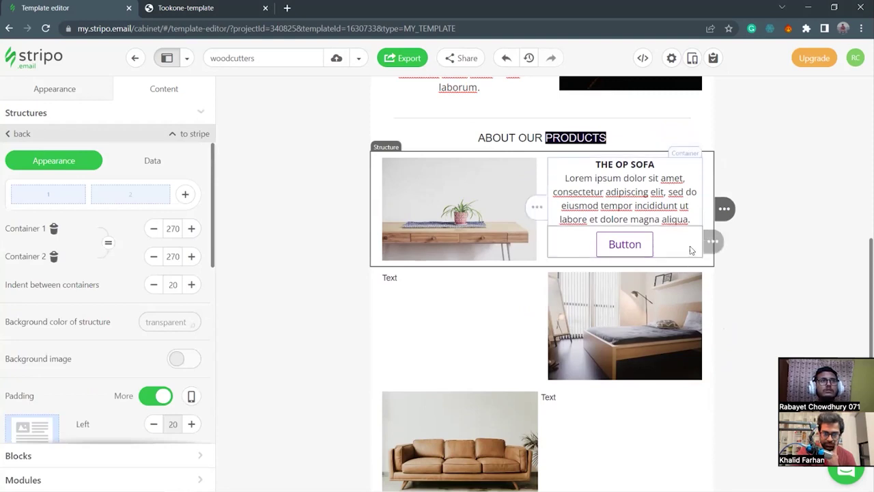
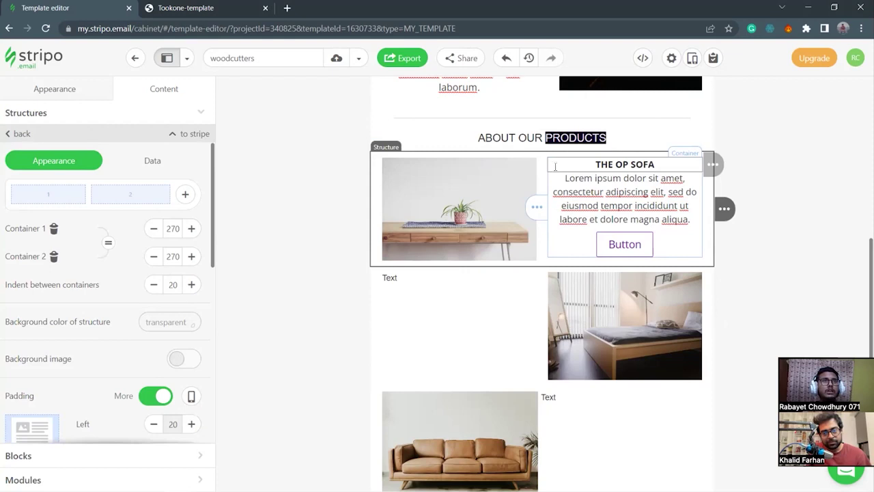
Select the THE OP SOFA heading and copy the sky-blue code #06CDCA from the notes.
left_click_drag(596, 164, 577, 165)
key("BackSpace")
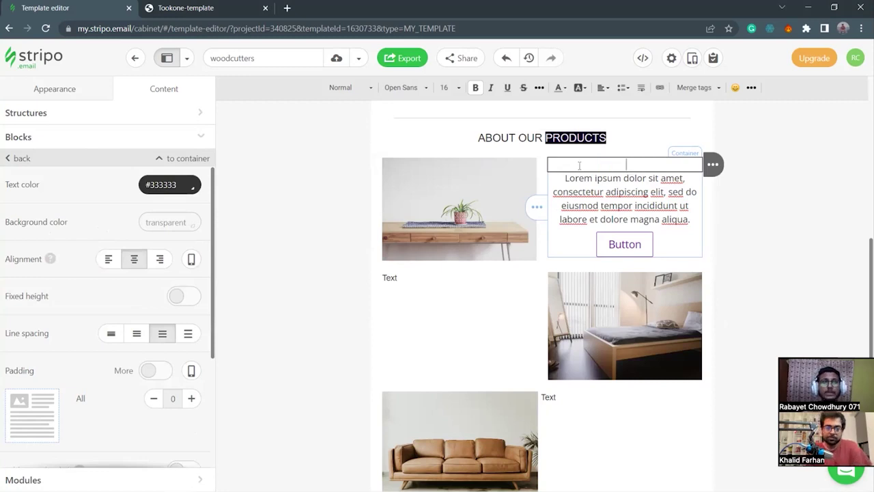
key("ctrl+z")
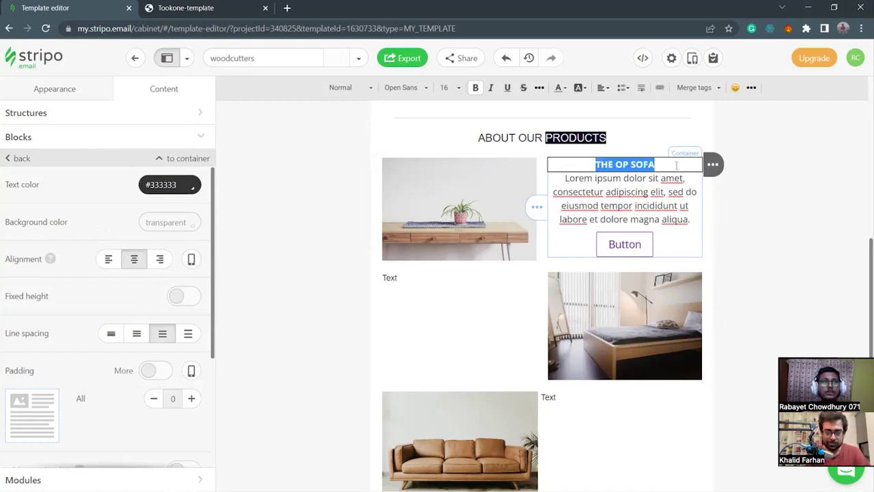
left_click(667, 165)
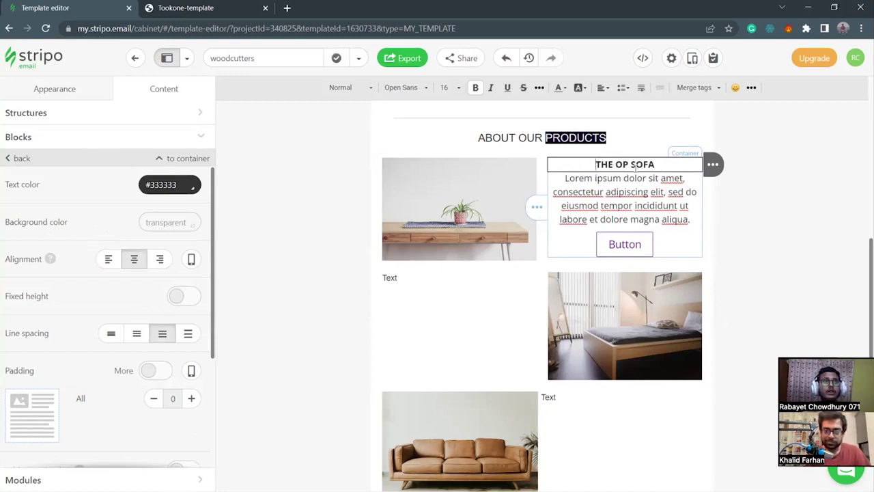
left_click_drag(655, 164, 578, 166)
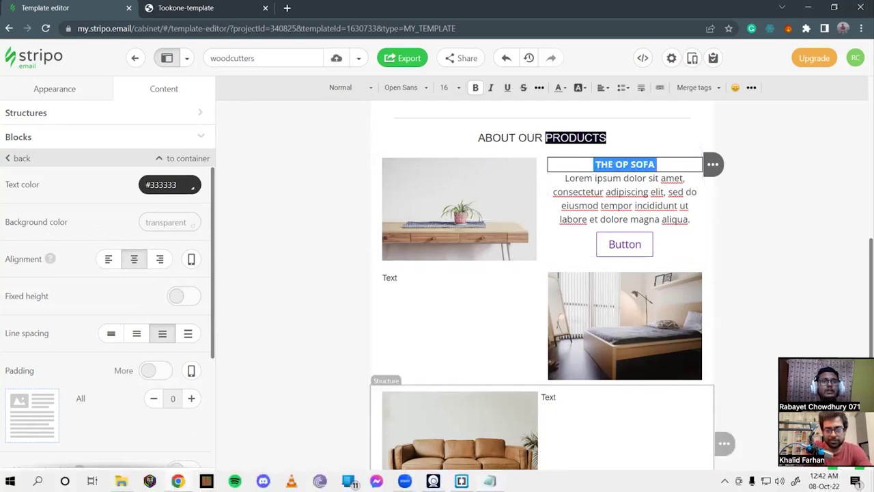
left_click(433, 482)
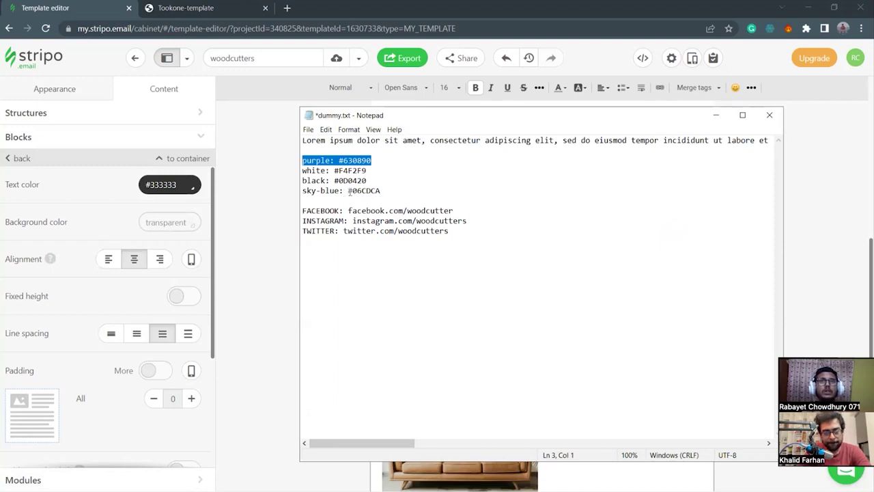
left_click_drag(348, 191, 401, 191)
key("ctrl+c")
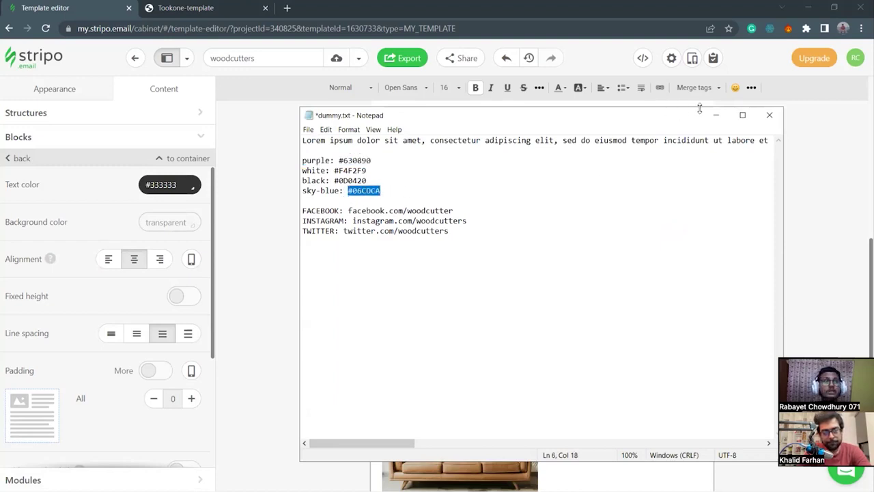
left_click(715, 115)
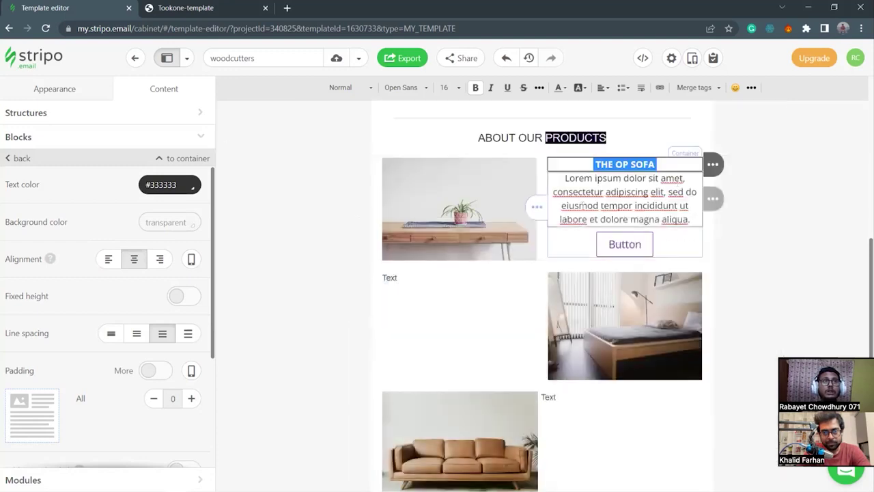
Apply #06CDCA as the heading's highlight colour through the custom colour picker.
left_click(578, 91)
left_click(676, 209)
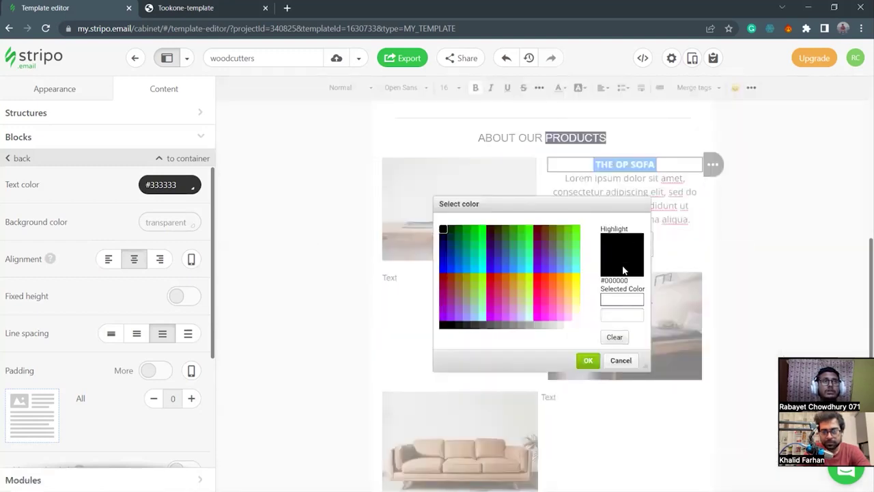
left_click(627, 315)
key("ctrl+v")
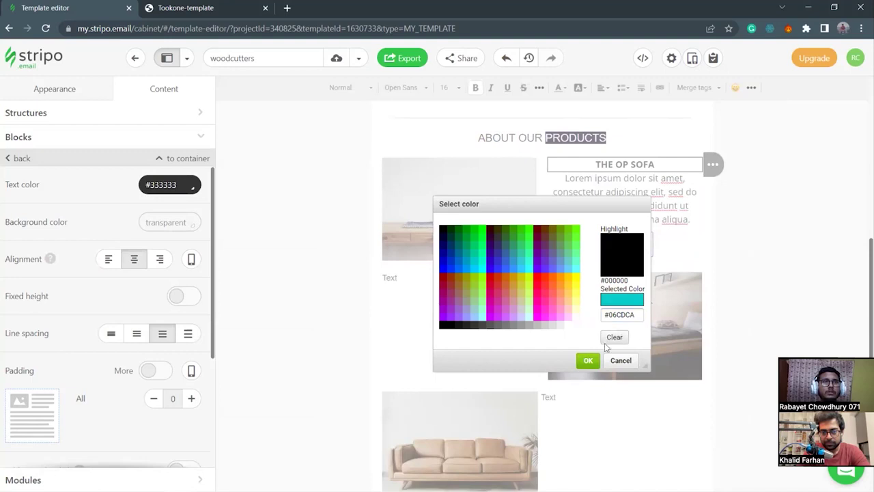
left_click(587, 360)
left_click(326, 187)
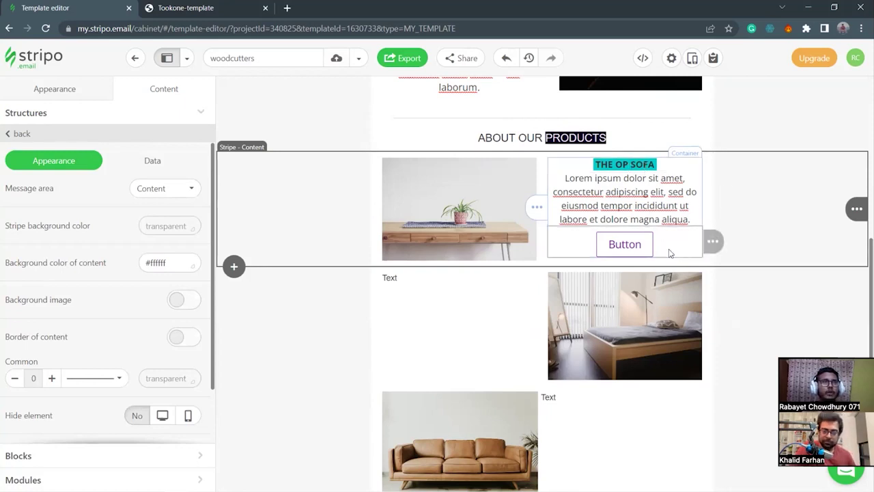
Change the first product's button label from Button to CLICK HERE.
left_click(583, 248)
left_click_drag(70, 252, 6, 256)
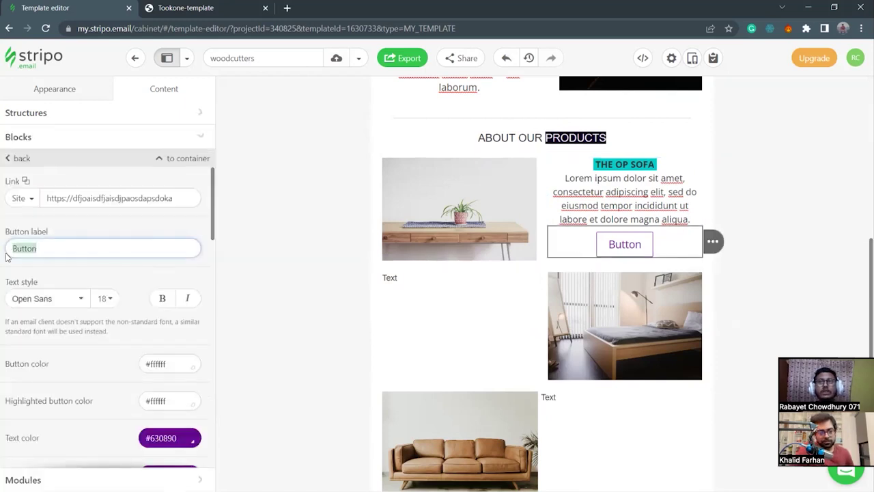
key("BackSpace")
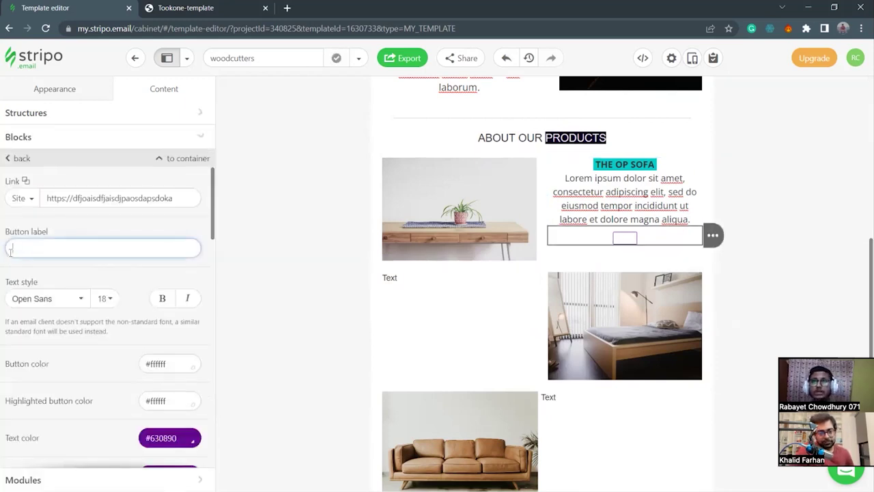
type("CLICK HERE")
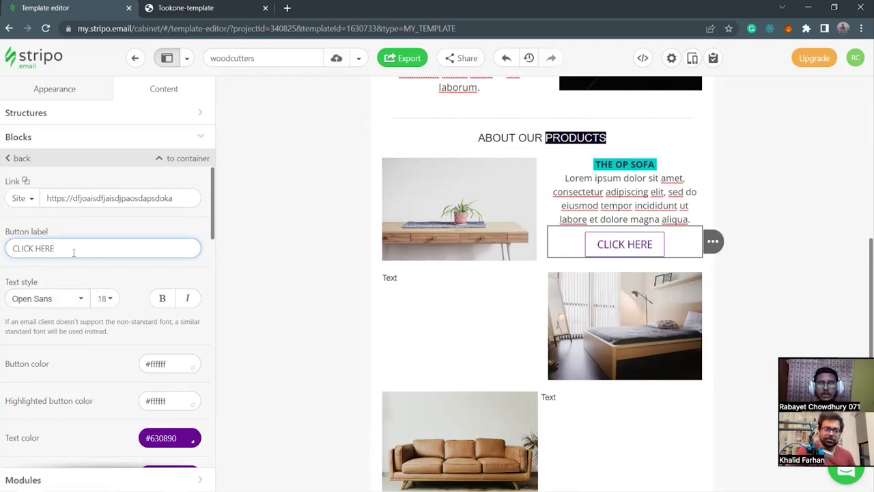
type("VVVVVVVVVVV")
key("BackSpace")
key("BackSpace")
key("BackSpace")
key("BackSpace")
key("BackSpace")
key("BackSpace")
key("BackSpace")
key("BackSpace")
key("BackSpace")
key("BackSpace")
key("BackSpace")
key("BackSpace")
key("BackSpace")
key("BackSpace")
key("BackSpace")
key("BackSpace")
key("BackSpace")
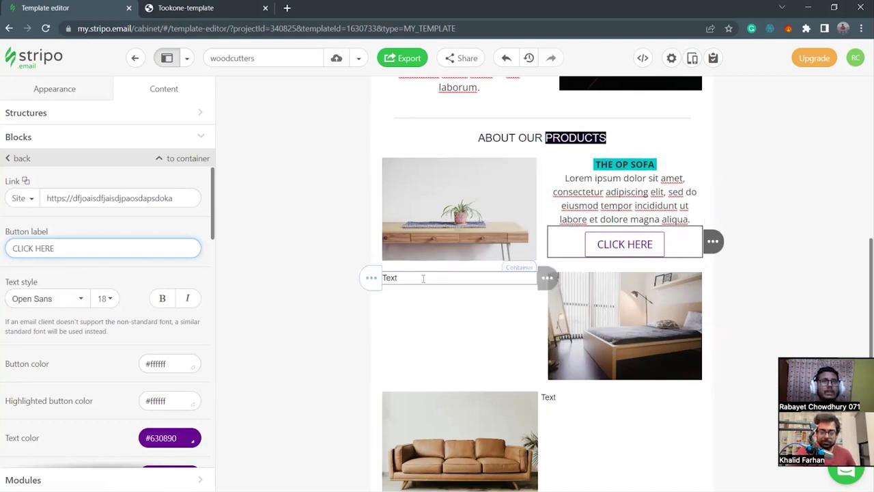
Remove the placeholder Text block and copy the THE OP SOFA heading into the empty left cell.
mouse_move(547, 277)
left_click(590, 279)
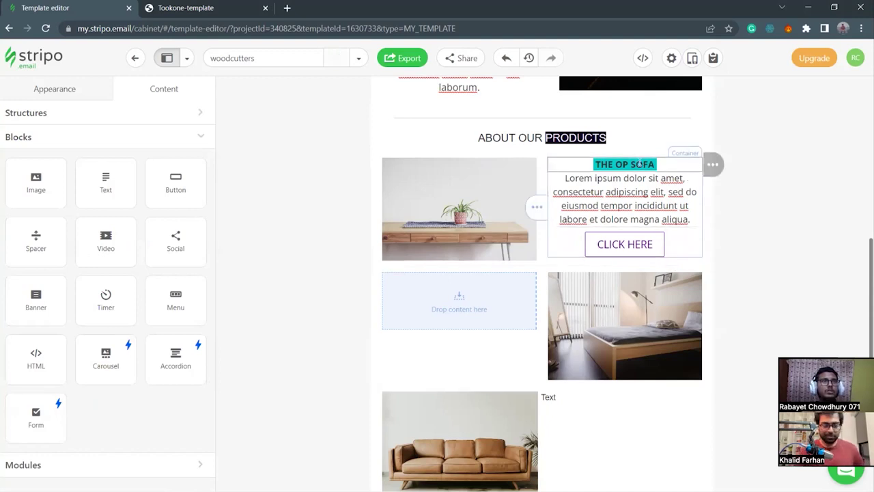
mouse_move(712, 164)
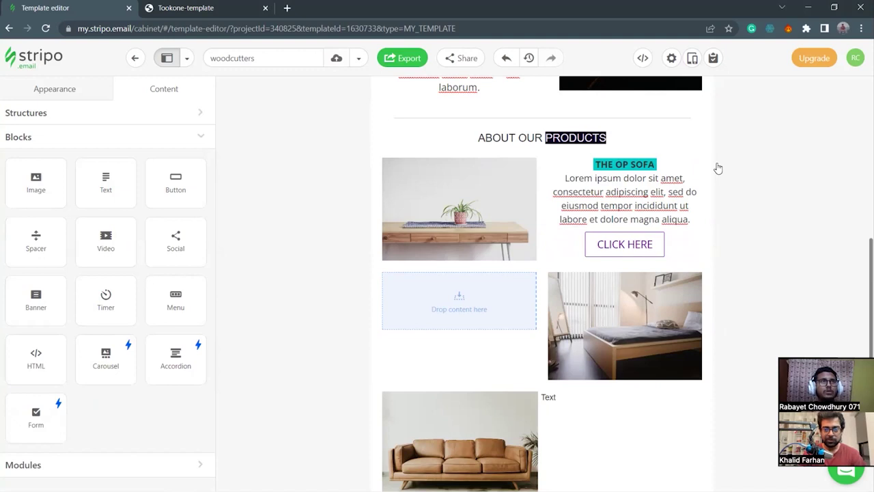
mouse_move(702, 188)
left_click_drag(713, 178, 444, 289)
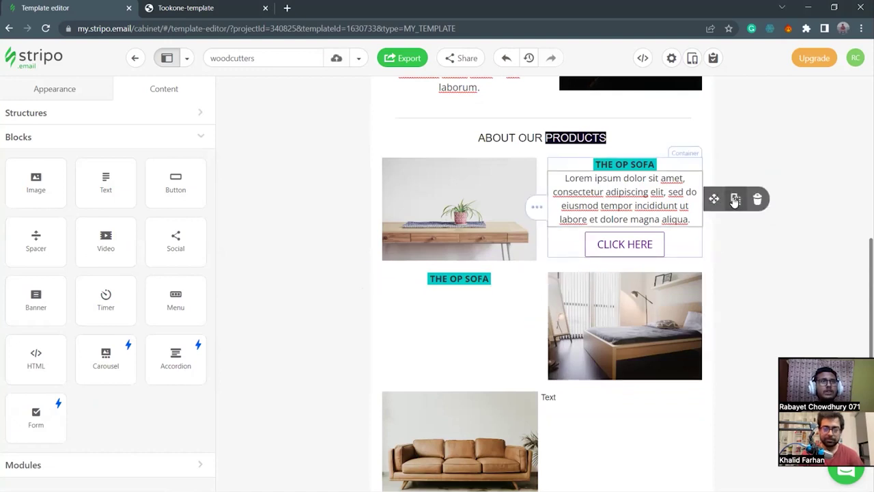
Copy the Lorem ipsum paragraph and CLICK HERE button into the left cell below the heading.
left_click(735, 198)
mouse_move(733, 253)
left_click_drag(717, 255, 442, 338)
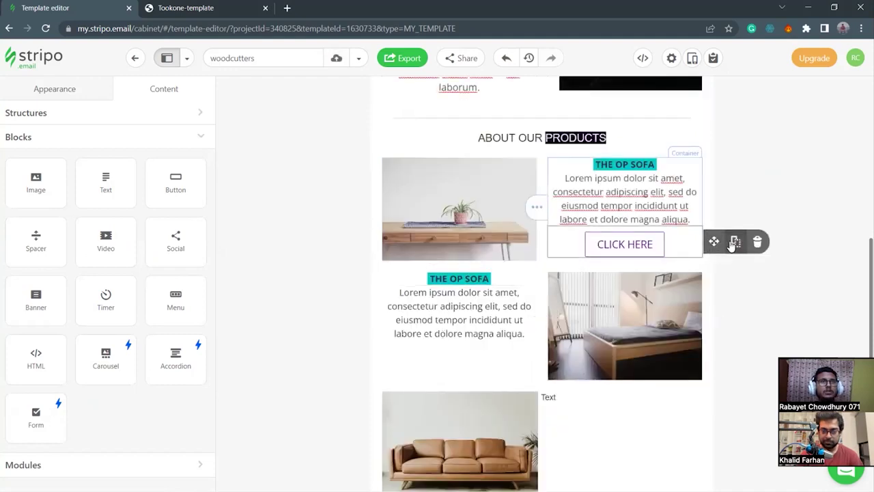
left_click(734, 244)
mouse_move(728, 273)
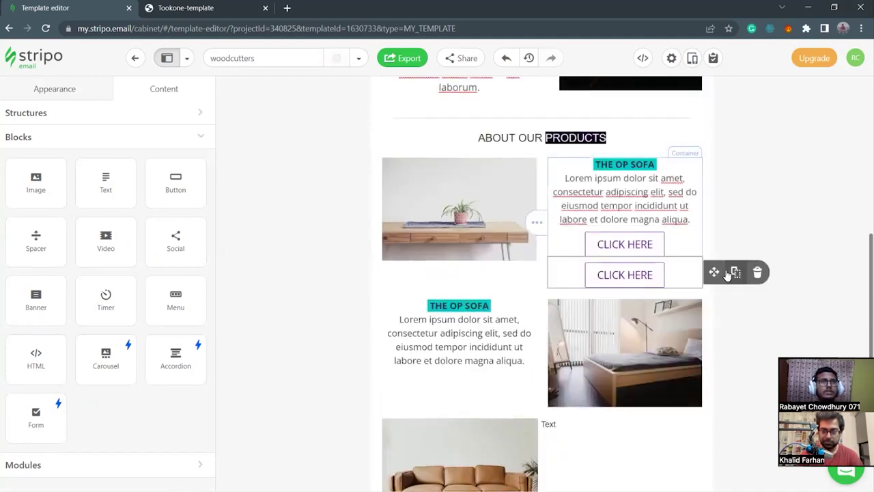
left_click_drag(715, 273, 446, 367)
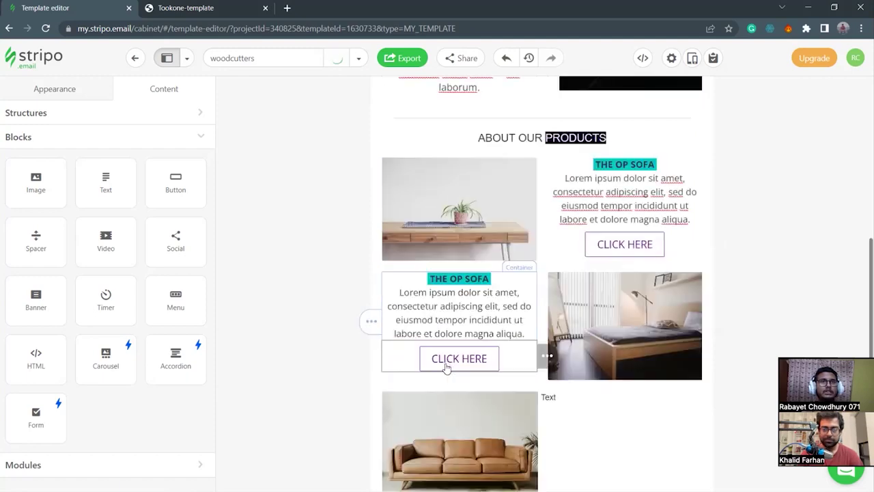
scroll(601, 293, "down", 2)
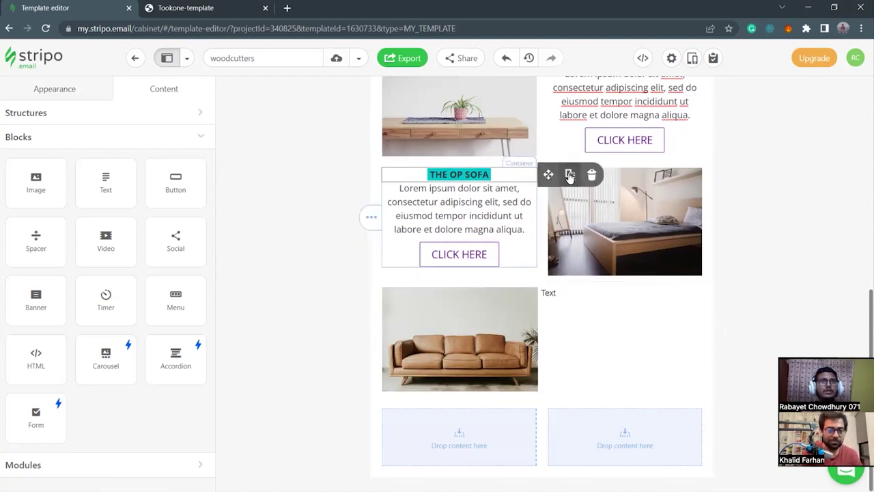
left_click(569, 177)
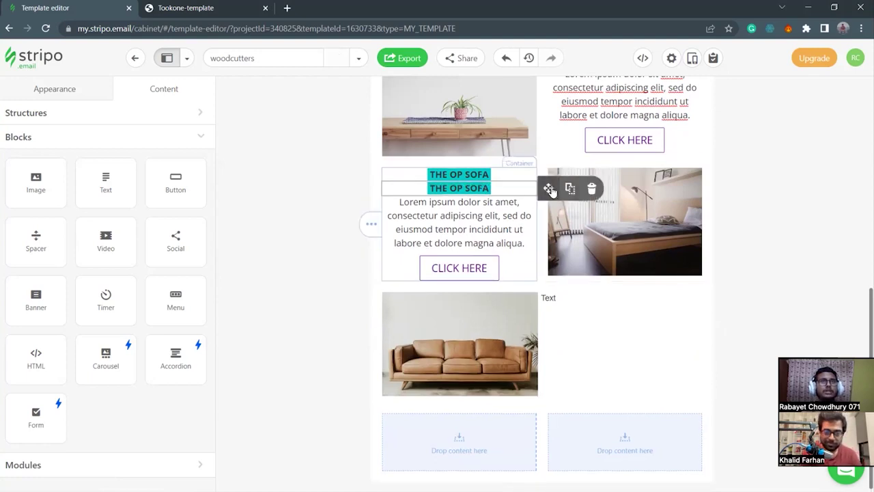
left_click_drag(550, 190, 610, 307)
left_click(591, 297)
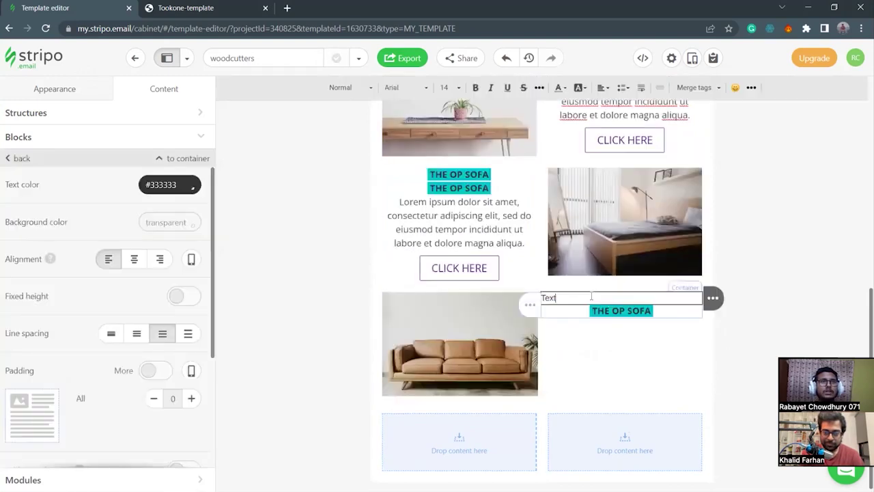
key("BackSpace")
key("BackSpace")
key("BackSpace")
mouse_move(713, 298)
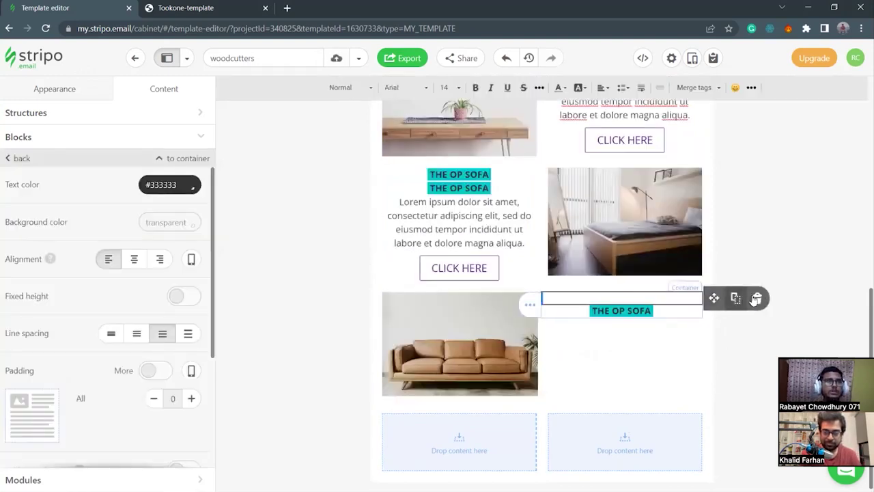
left_click(754, 298)
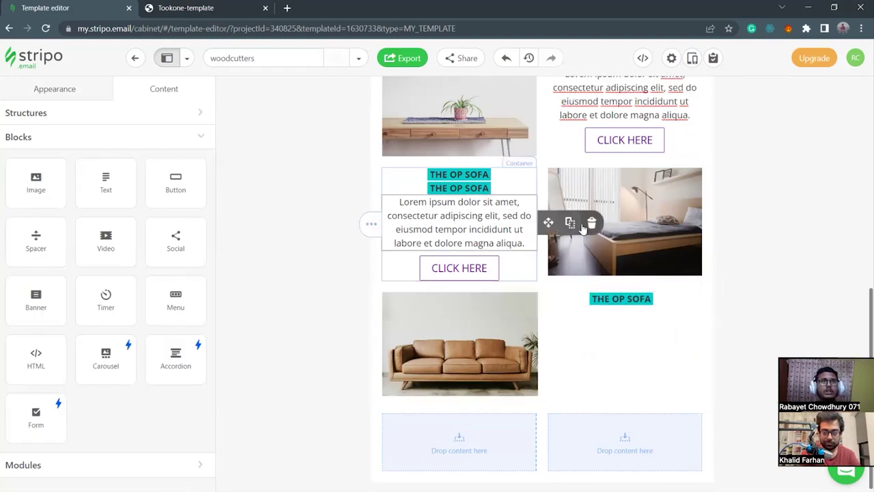
left_click(569, 224)
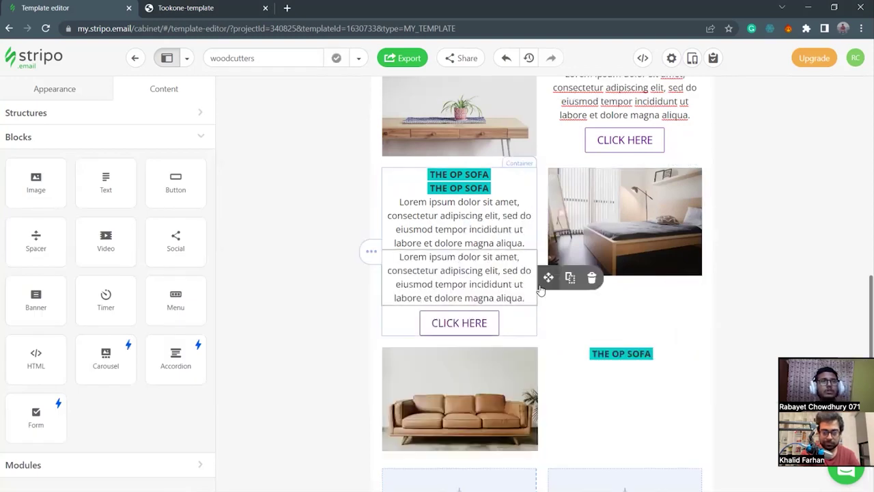
left_click_drag(549, 278, 612, 363)
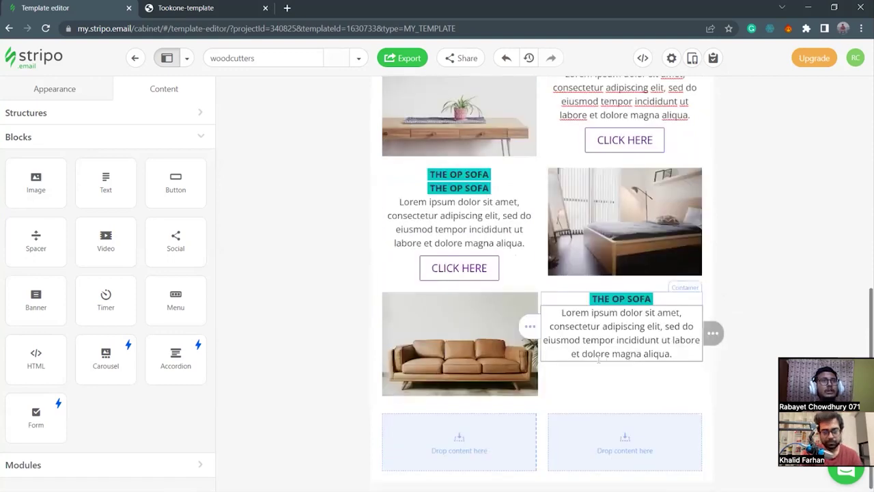
left_click(591, 189)
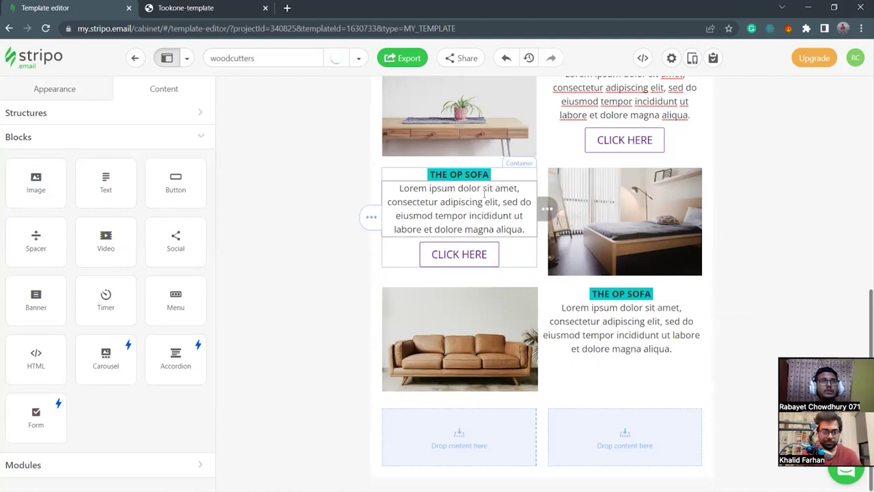
scroll(585, 213, "up", 1)
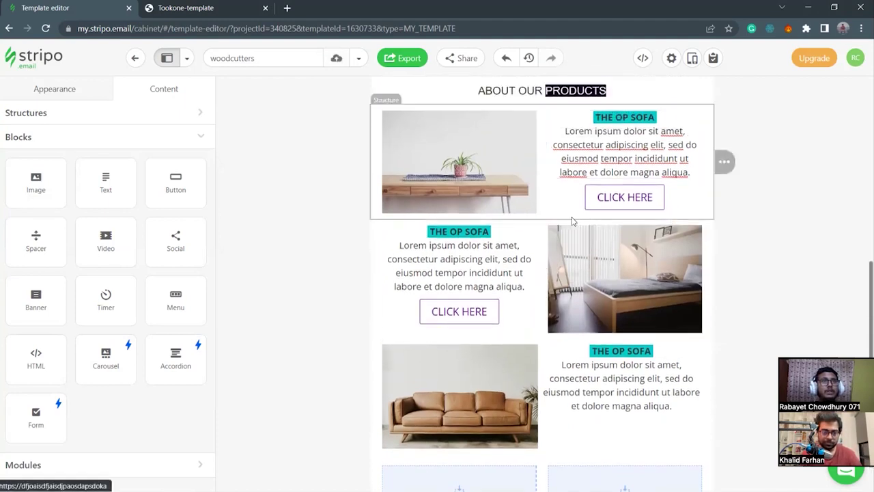
scroll(576, 218, "down", 1)
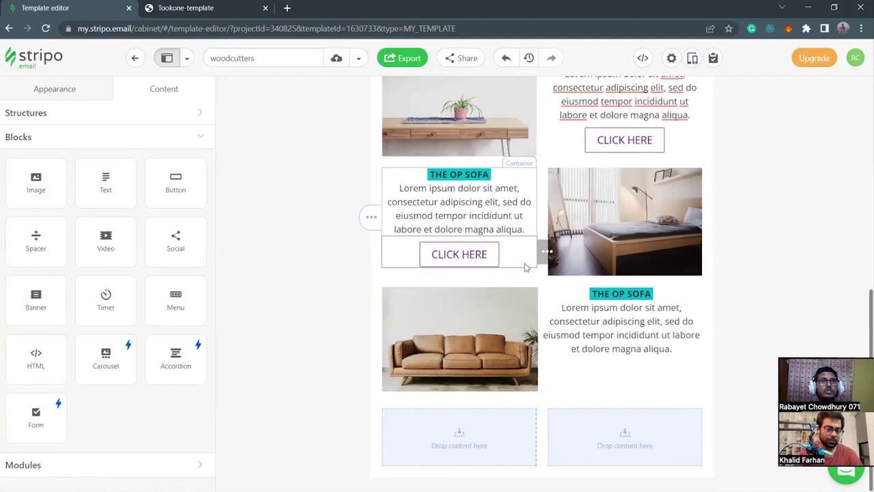
mouse_move(550, 253)
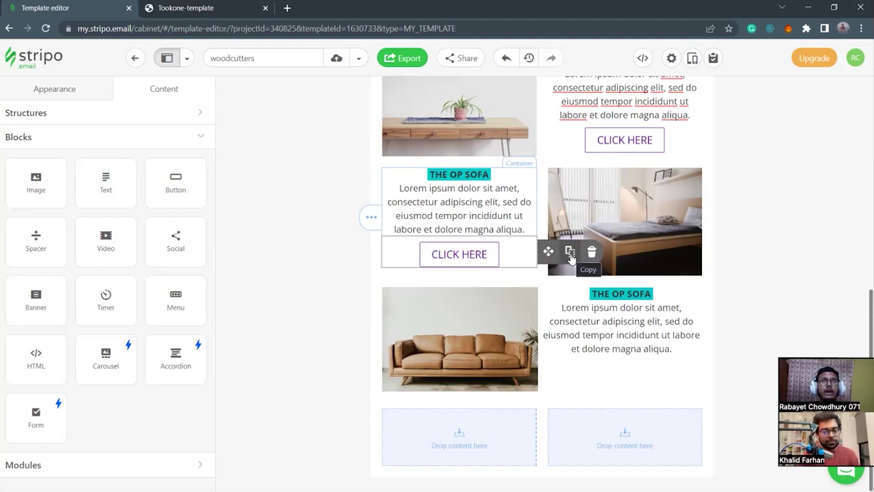
Open a new tab and go to the Fiverr Seller Dashboard from the 'five' address suggestions.
left_click(287, 10)
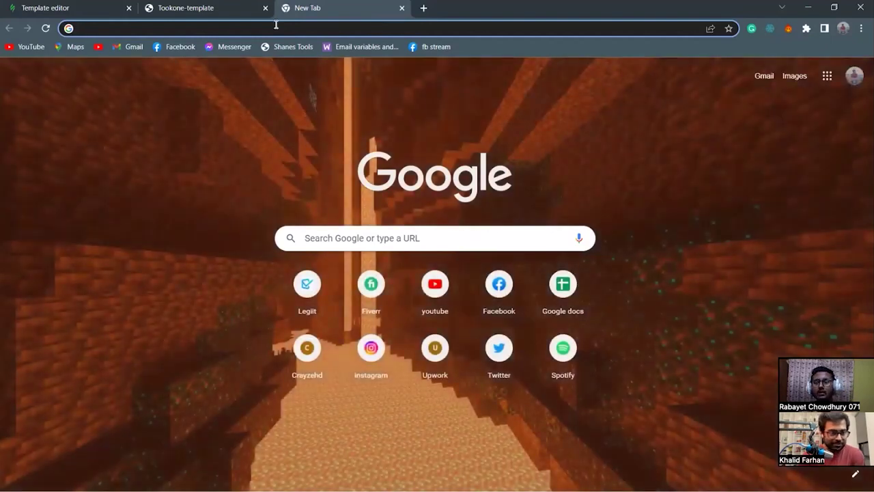
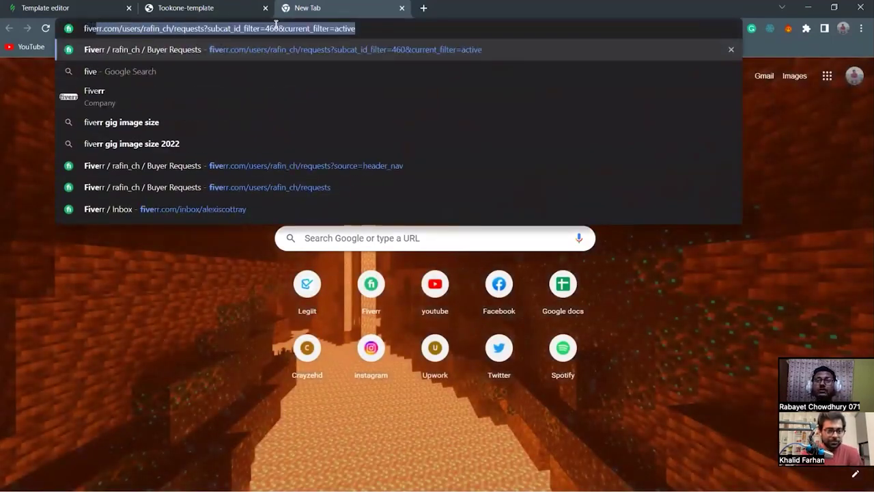
key("Down")
key("Down")
key("Down")
key("Down")
key("Down")
key("Down")
key("Down")
key("Up")
key("Up")
key("Up")
key("Down")
key("Down")
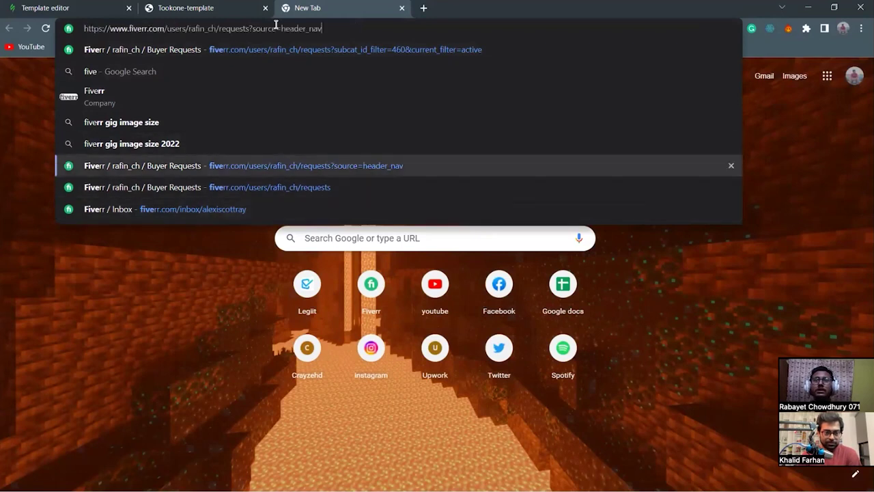
key("Up")
key("Up")
key("Up")
key("Up")
key("Up")
key("Up")
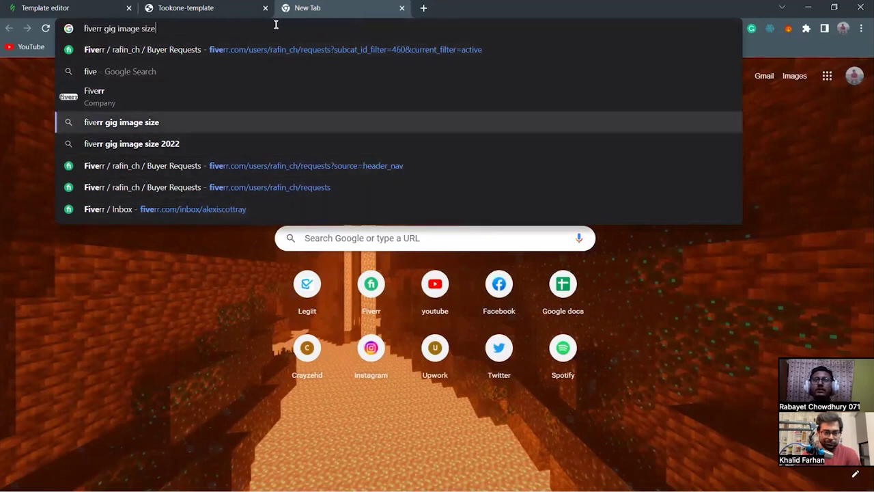
key("End")
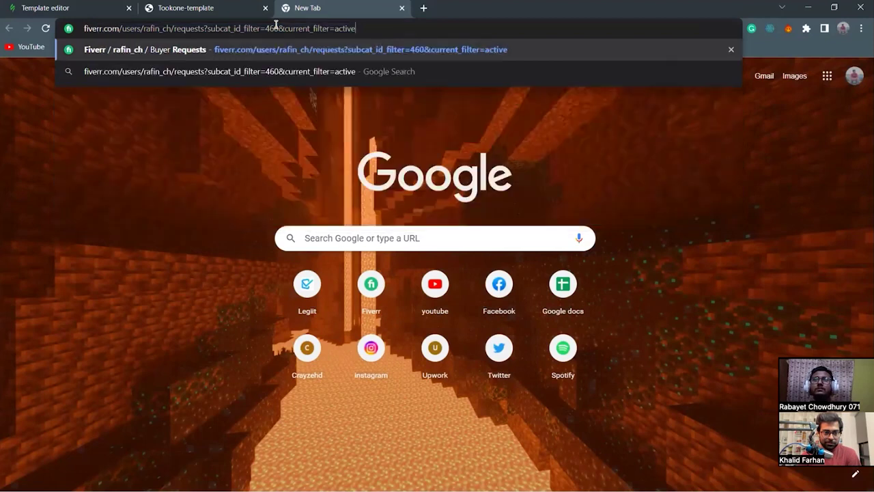
key("BackSpace")
key("BackSpace")
key("BackSpace")
key("BackSpace")
key("BackSpace")
key("BackSpace")
key("BackSpace")
key("BackSpace")
key("BackSpace")
key("BackSpace")
key("BackSpace")
key("BackSpace")
key("BackSpace")
key("BackSpace")
key("BackSpace")
key("BackSpace")
key("BackSpace")
key("BackSpace")
key("BackSpace")
key("BackSpace")
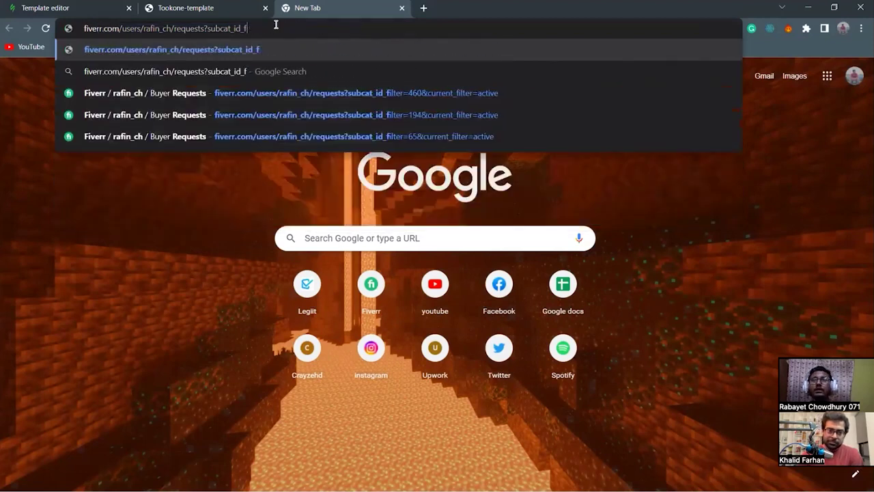
key("BackSpace")
key("BackSpace")
key("BackSpace")
key("BackSpace")
key("BackSpace")
key("BackSpace")
key("BackSpace")
key("BackSpace")
key("BackSpace")
key("BackSpace")
key("BackSpace")
key("BackSpace")
key("BackSpace")
key("BackSpace")
key("BackSpace")
key("BackSpace")
key("BackSpace")
key("BackSpace")
key("BackSpace")
key("BackSpace")
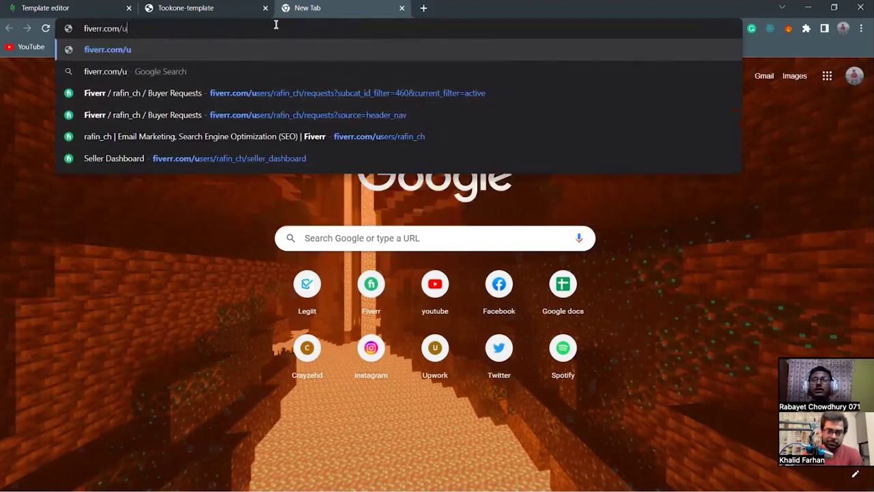
key("Down")
key("Down")
key("Down")
key("Down")
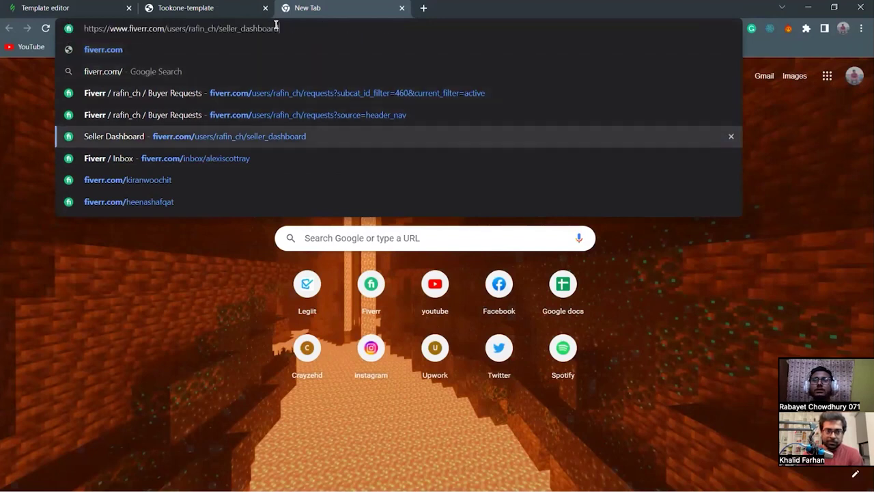
key("Return")
Review the HTML email template gig's stats under Fiverr Gigs, then close that tab.
mouse_move(240, 68)
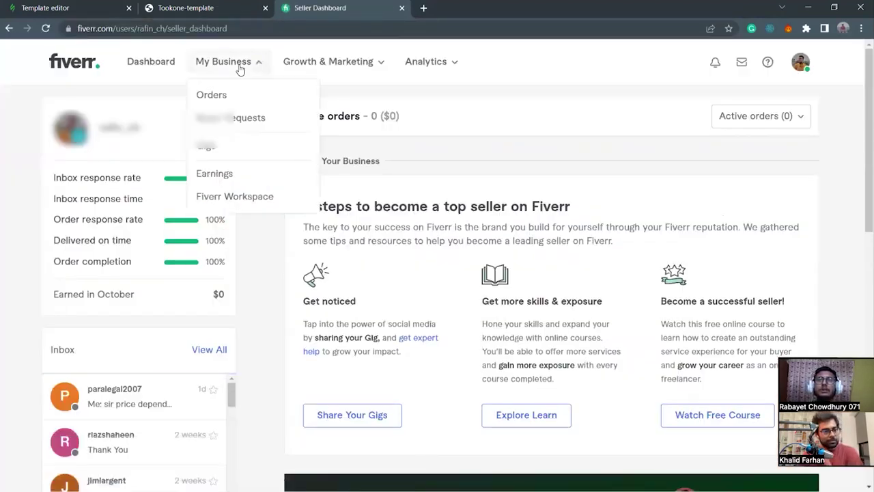
left_click(247, 150)
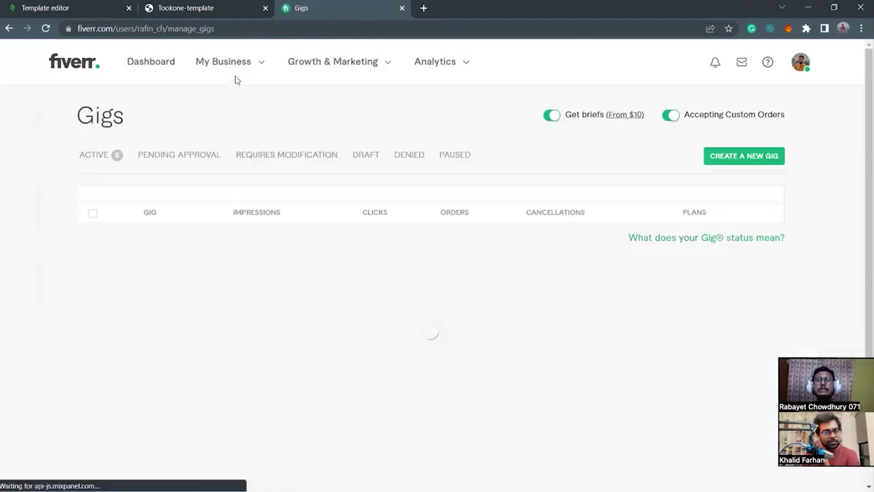
left_click(160, 255)
scroll(541, 327, "down", 8)
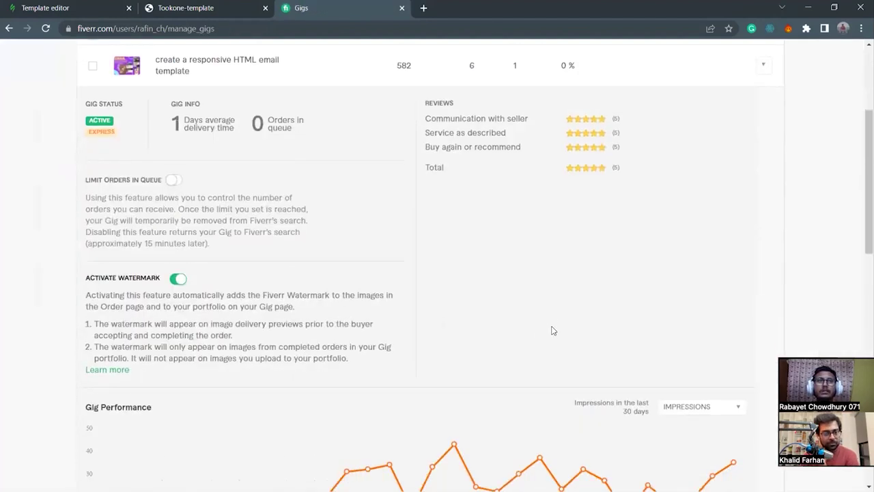
scroll(468, 283, "up", 7)
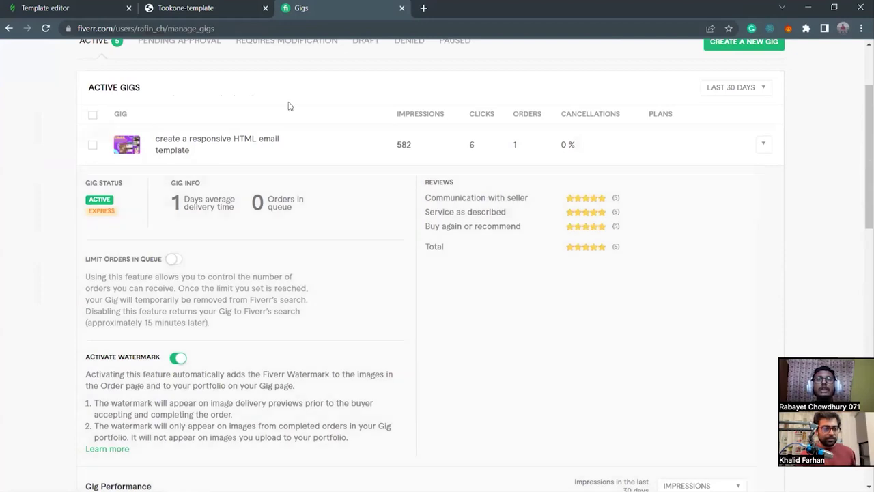
left_click_drag(162, 198, 266, 221)
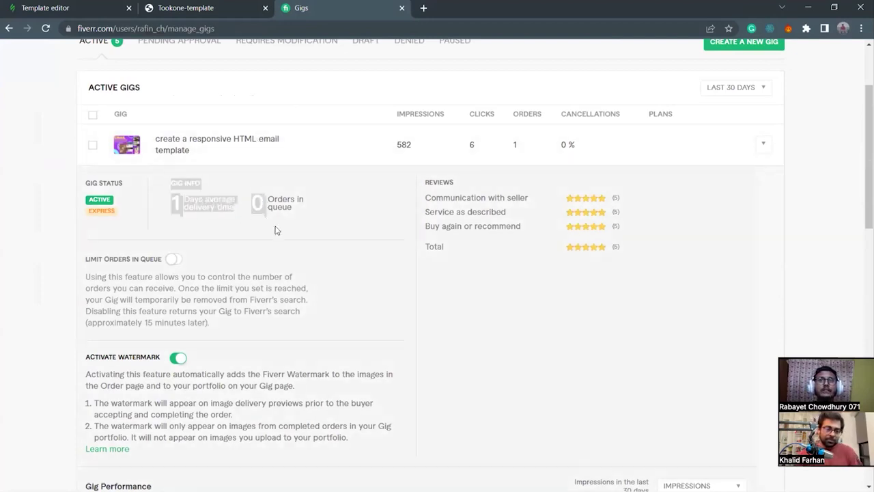
left_click(276, 230)
left_click_drag(294, 12, 262, 17)
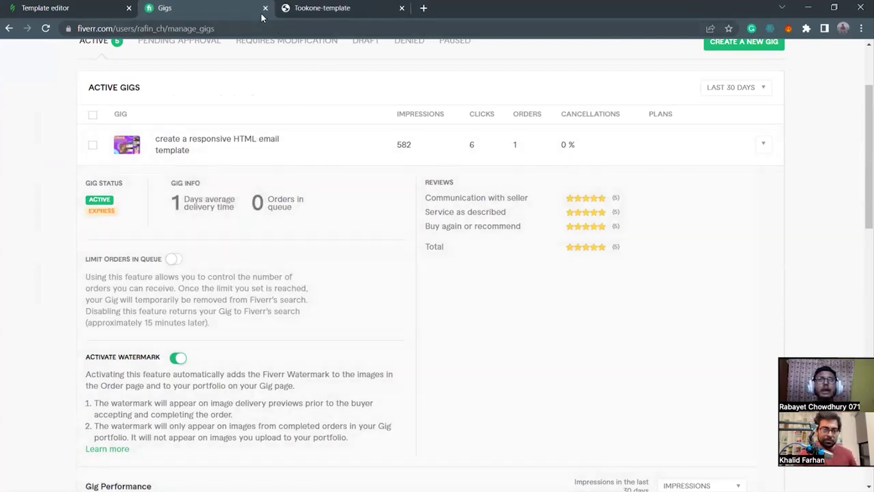
key("ctrl+w")
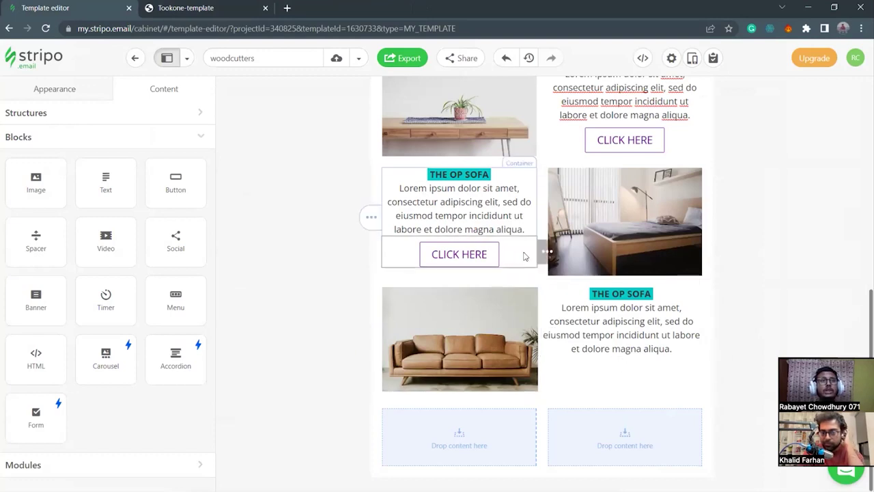
Duplicate the CLICK HERE button and place the copy beneath the sofa row's text.
mouse_move(572, 256)
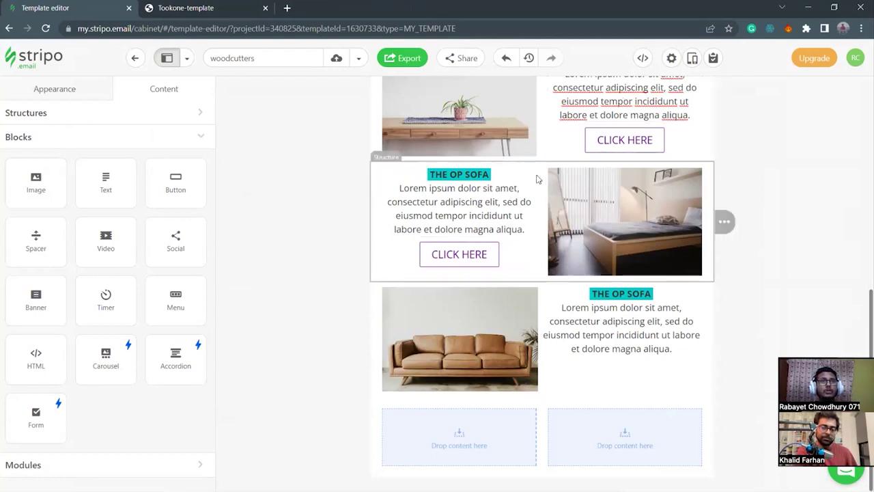
scroll(540, 205, "up", 1)
scroll(530, 288, "down", 1)
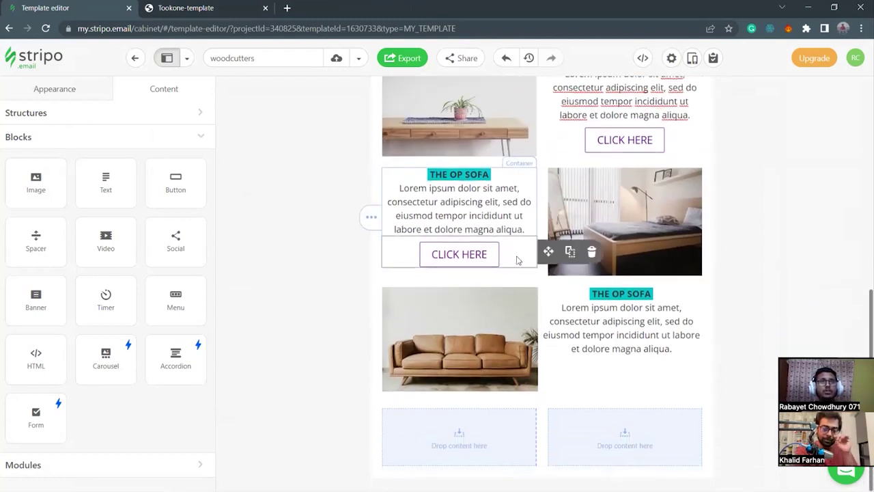
left_click(570, 253)
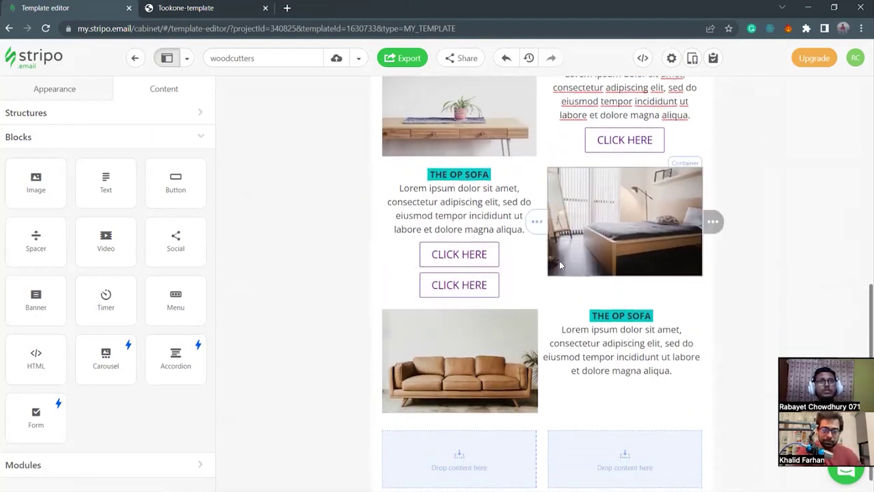
left_click_drag(550, 287, 612, 379)
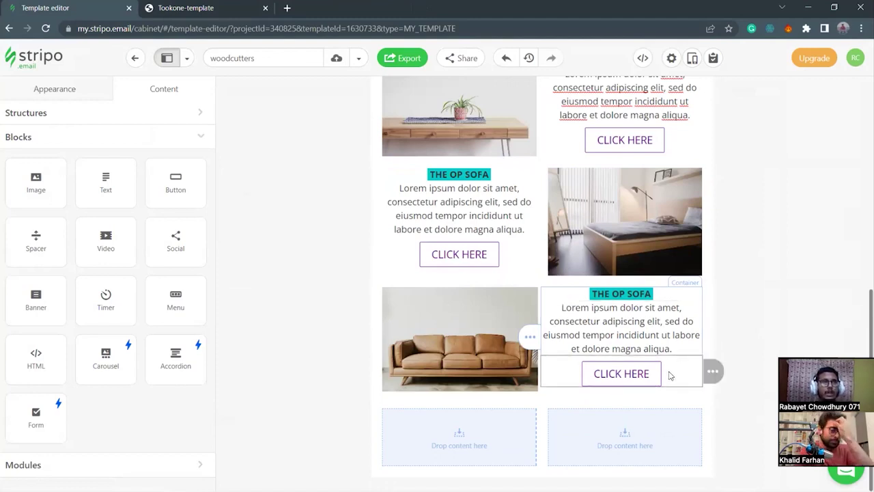
Switch the sofa photo to height-based sizing with a height of 177.
left_click(507, 372)
scroll(151, 360, "down", 3)
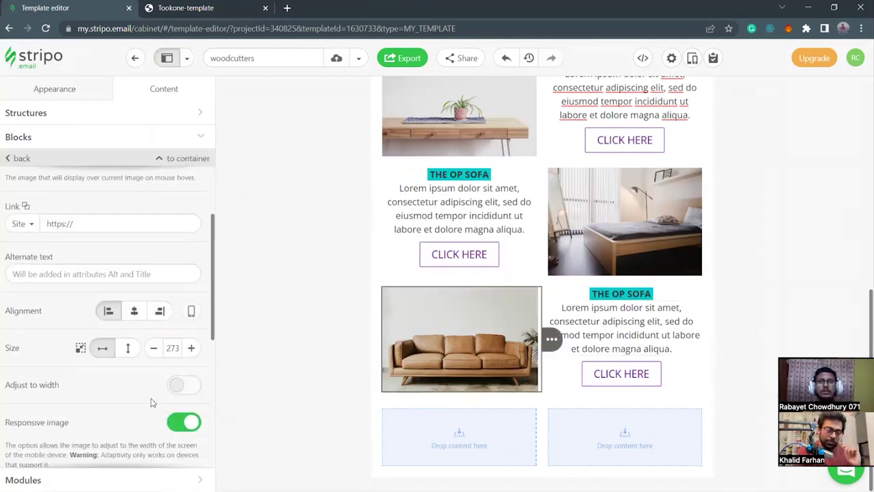
left_click(154, 345)
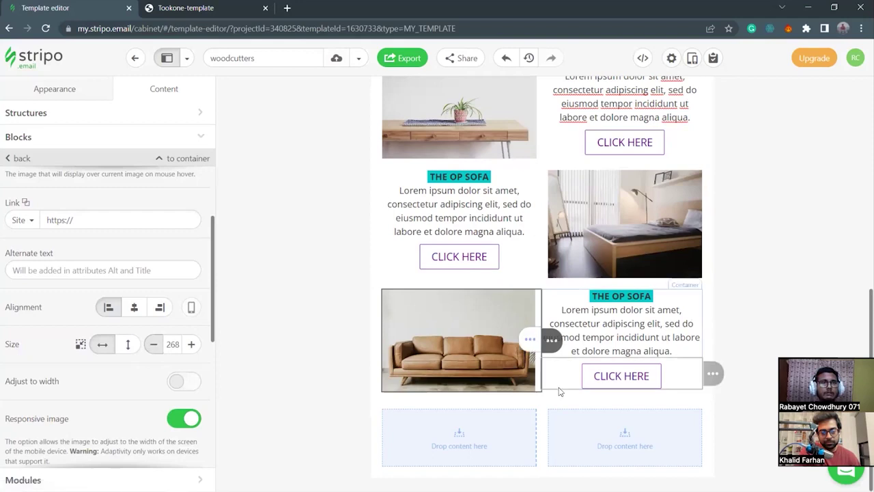
left_click(192, 345)
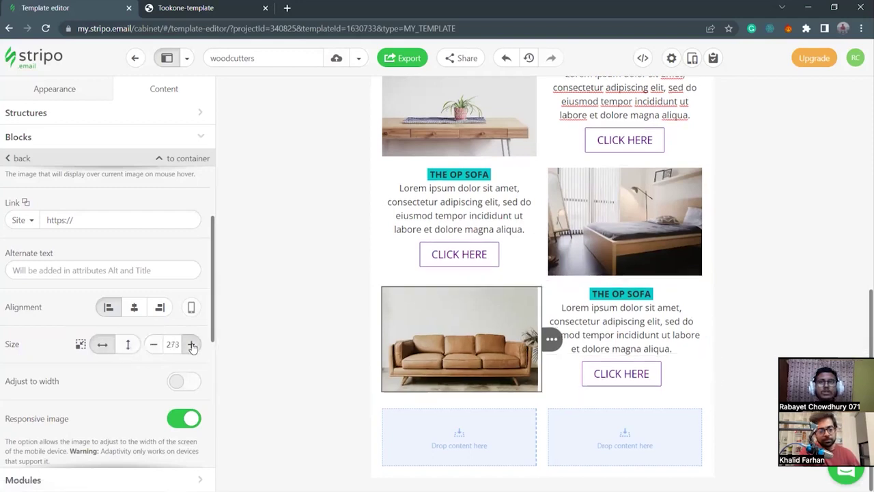
left_click(128, 344)
left_click(155, 345)
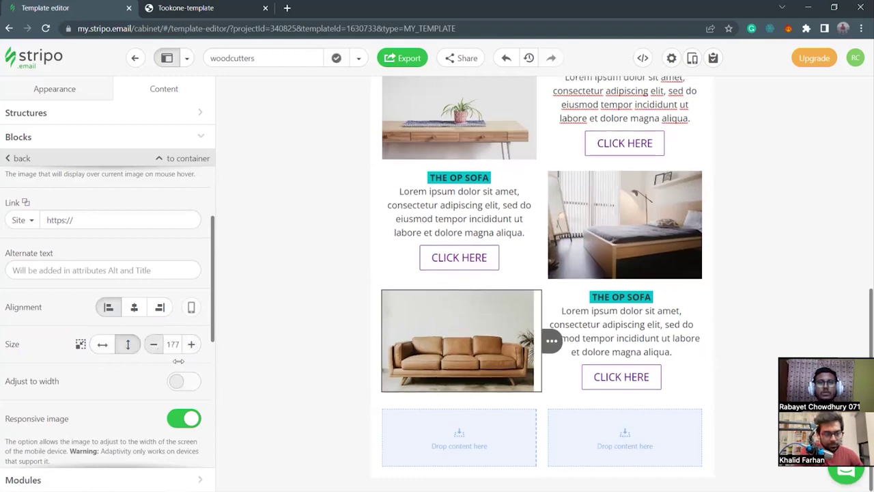
left_click(242, 336)
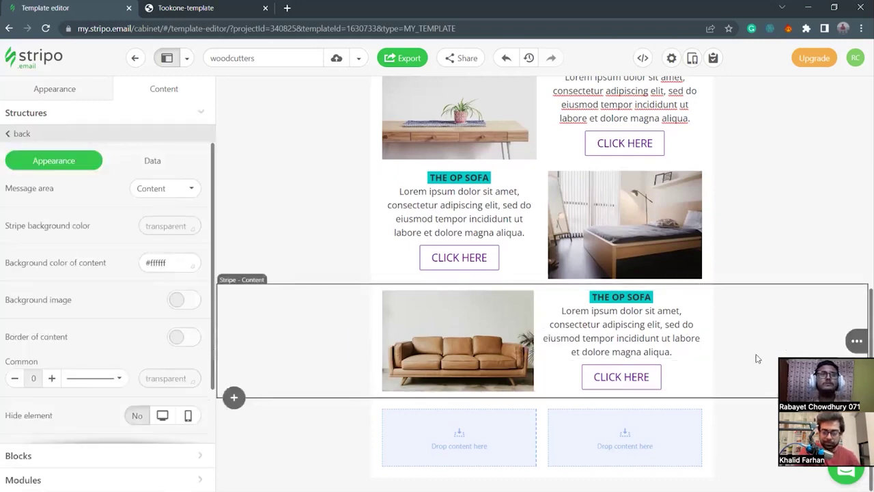
Try a spacer directly under ABOUT OUR PRODUCTS, then remove it.
scroll(758, 357, "up", 2)
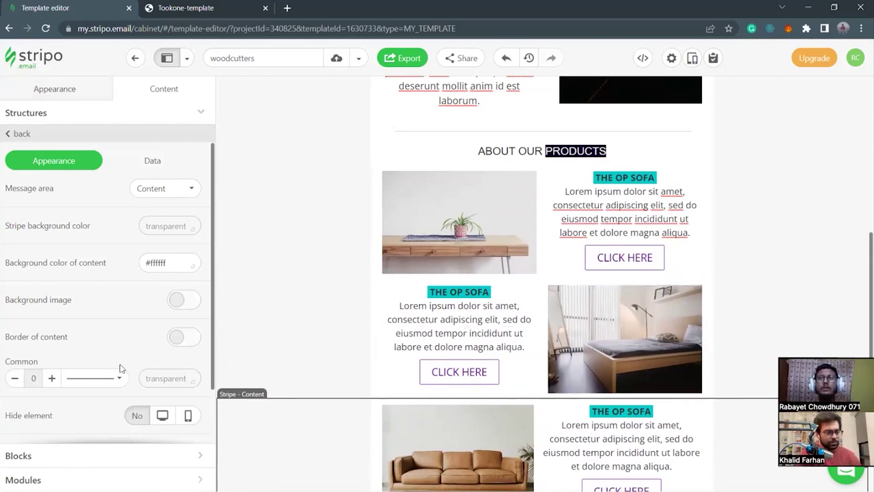
left_click(205, 461)
left_click_drag(33, 237, 538, 164)
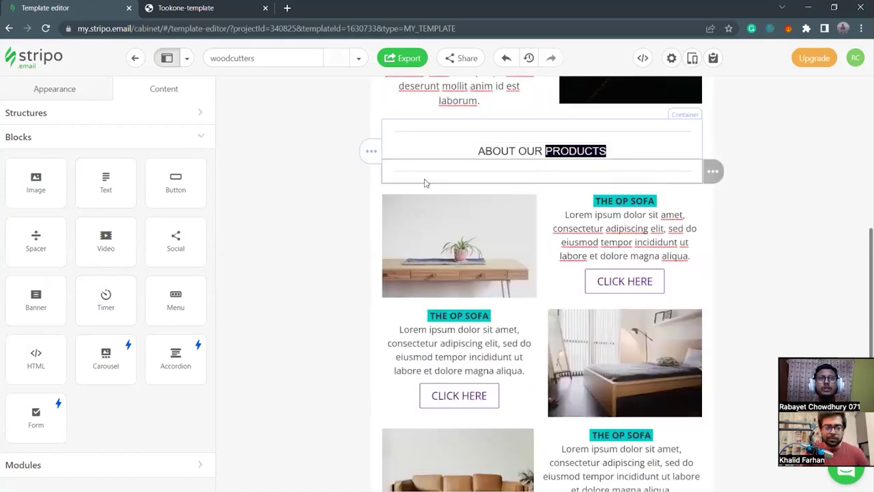
mouse_move(712, 170)
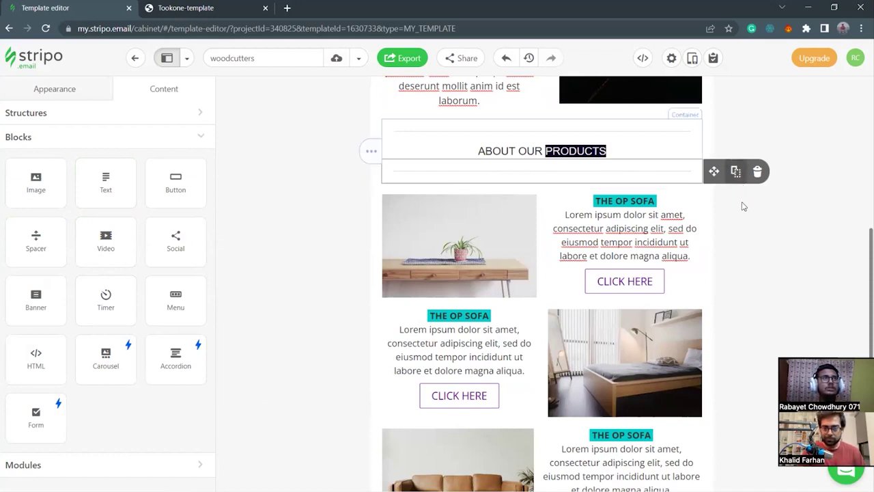
left_click(757, 172)
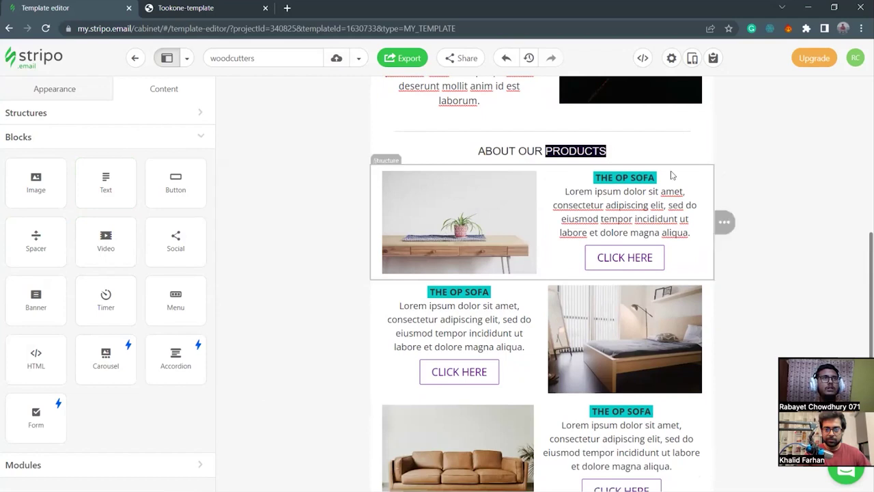
Insert a 1-column row below the heading with vertical padding of 10.
left_click(237, 165)
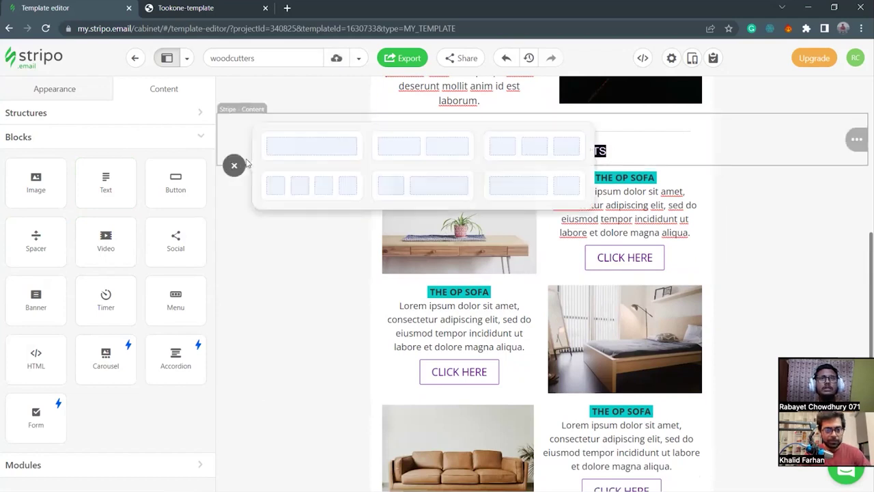
left_click(311, 154)
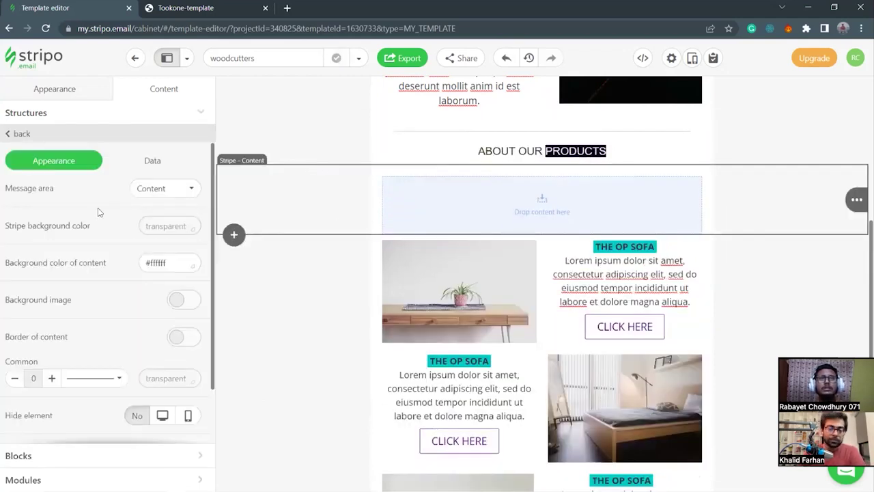
left_click(374, 191)
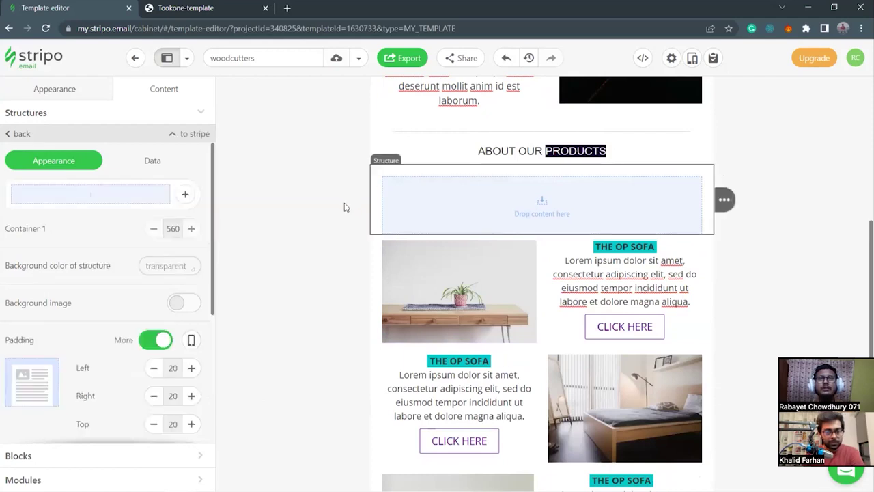
scroll(81, 408, "down", 2)
left_click(191, 338)
left_click(152, 314)
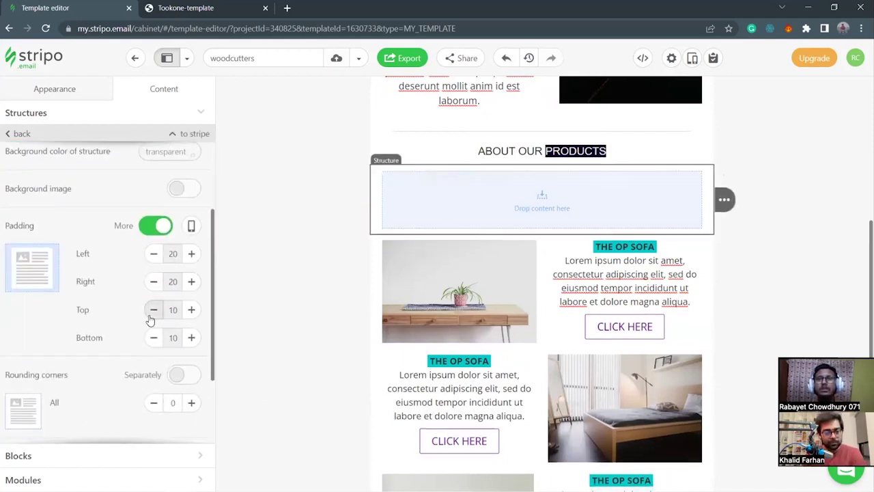
Place a Spacer divider block into the new empty row.
left_click(75, 89)
left_click(146, 88)
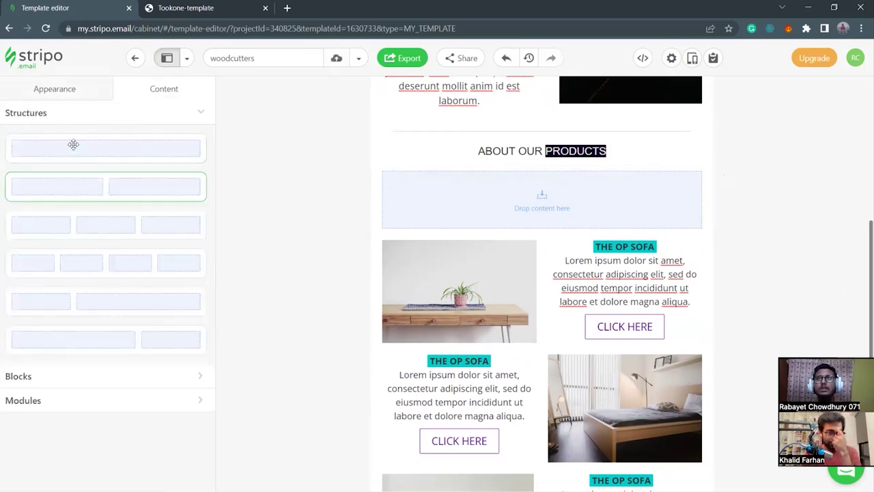
left_click(45, 377)
left_click_drag(35, 239, 527, 216)
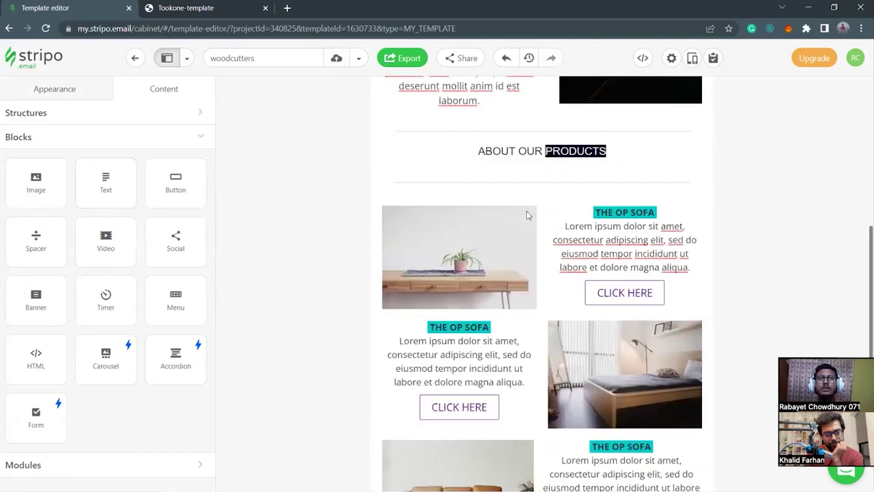
Set the divider row's top padding to 0.
mouse_move(376, 183)
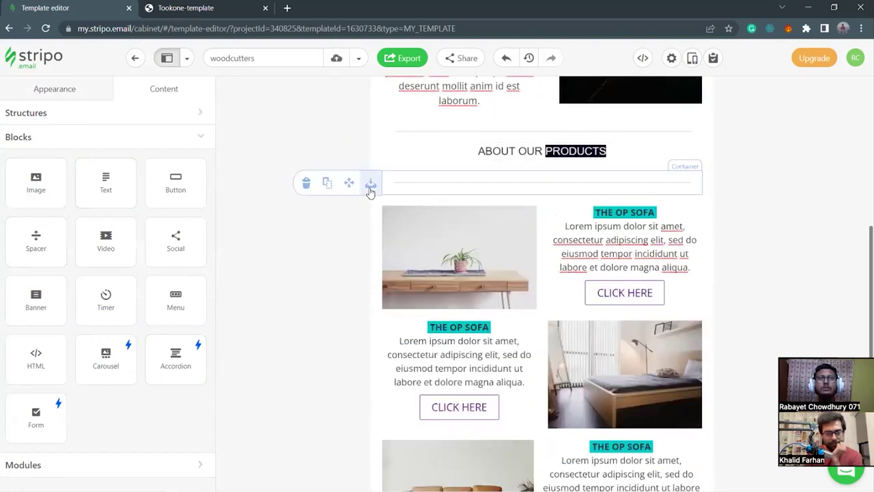
left_click(379, 172)
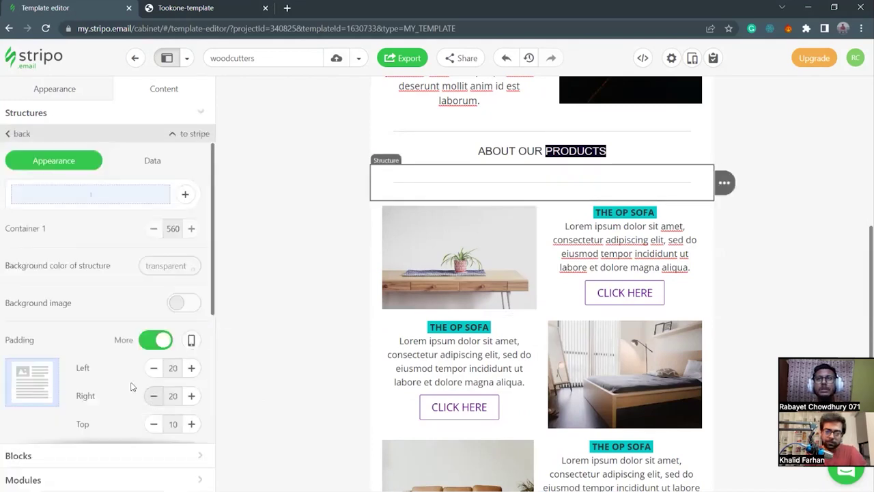
scroll(151, 384, "down", 1)
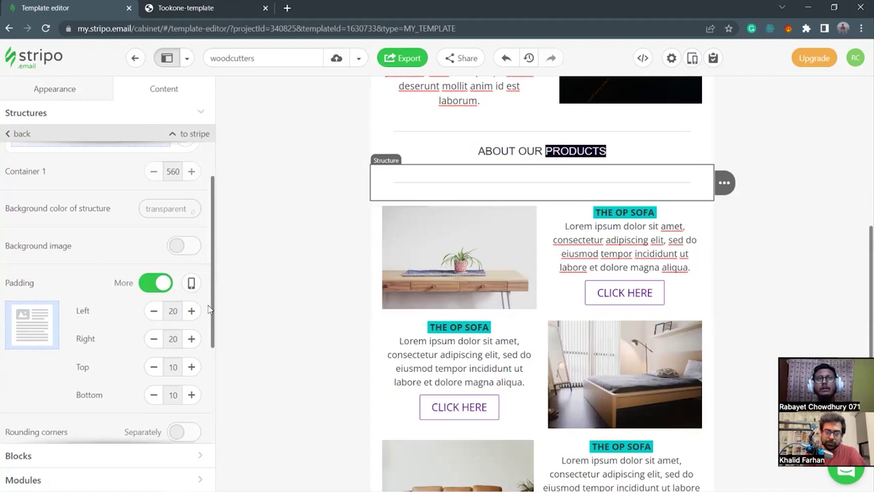
left_click(154, 368)
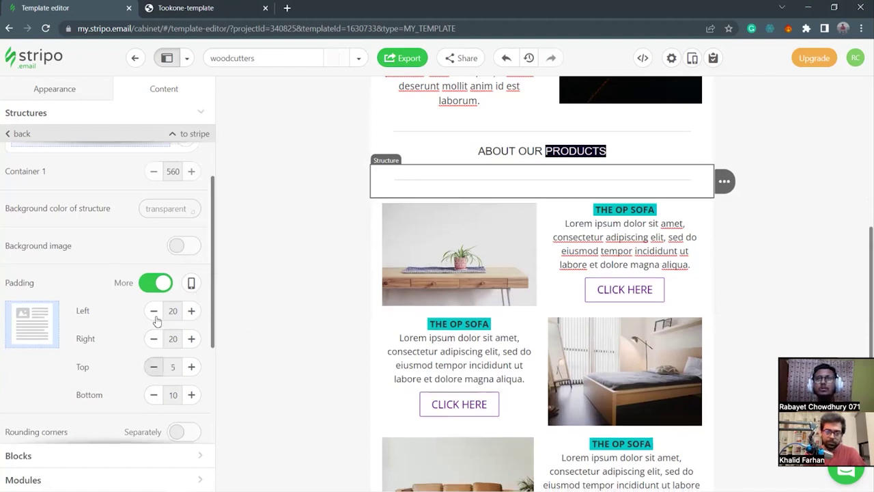
left_click(155, 366)
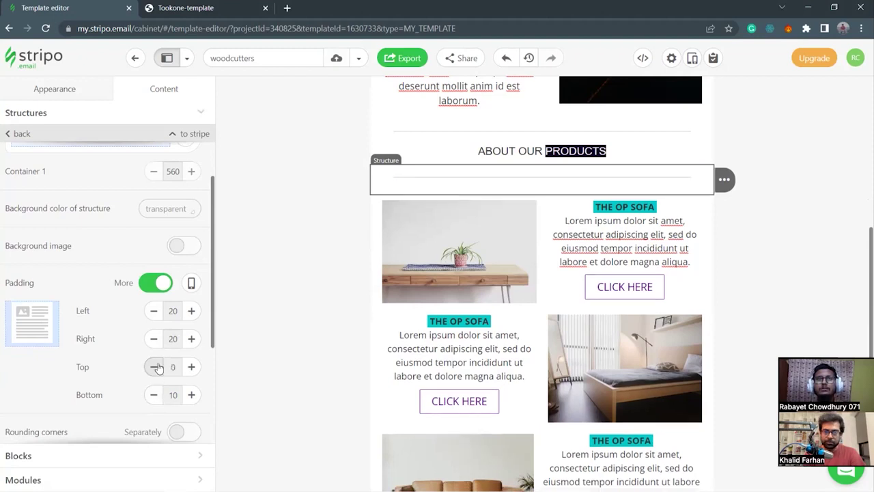
Set the heading row's bottom padding to 0.
left_click(384, 149)
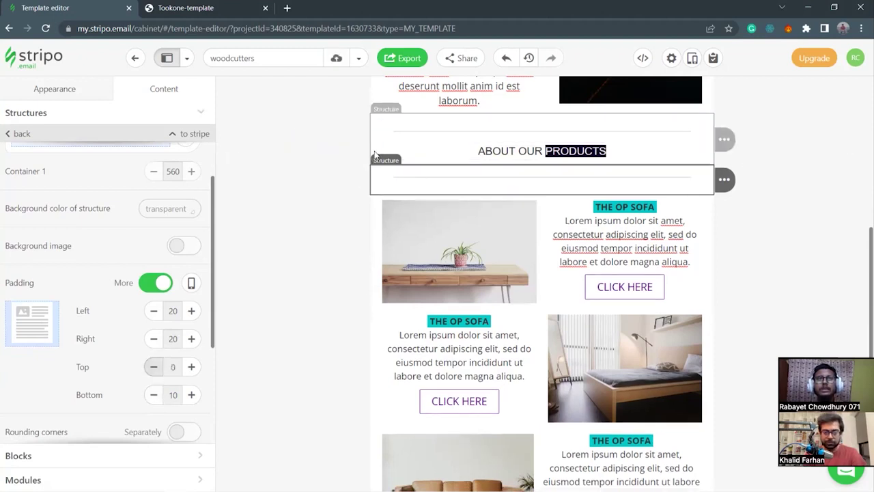
scroll(153, 396, "down", 2)
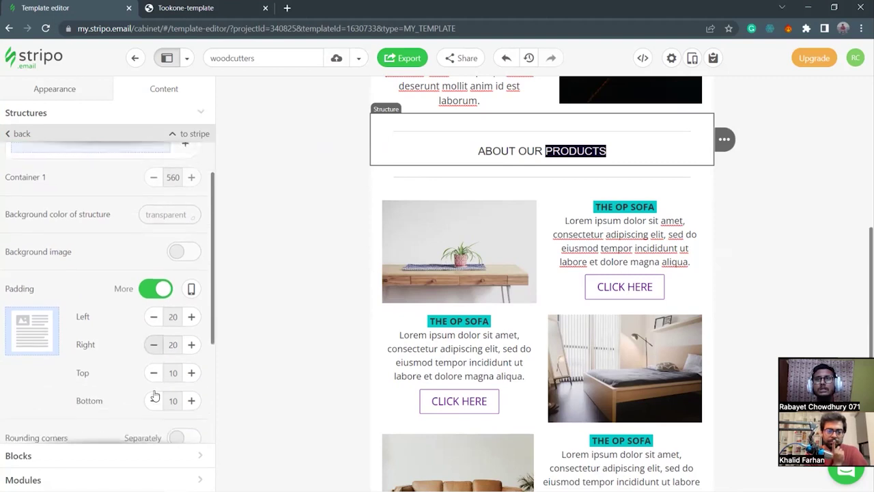
left_click(155, 396)
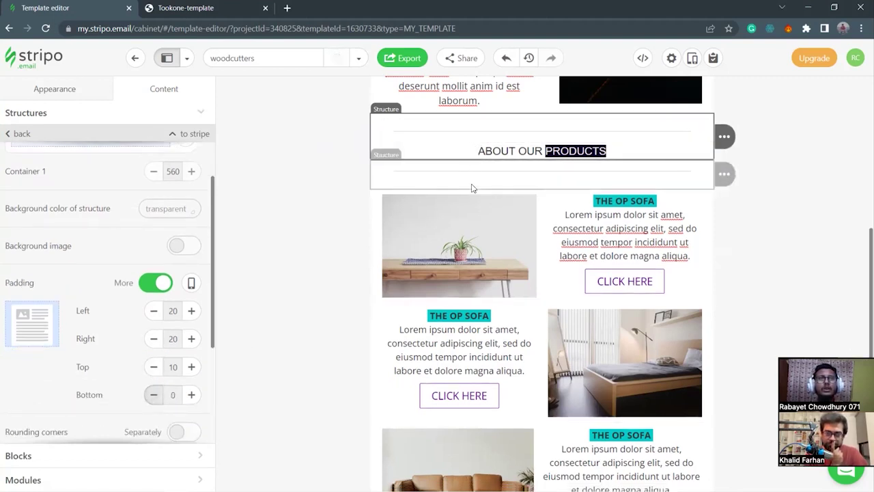
Set the divider row's bottom padding to 0 as well.
left_click(380, 180)
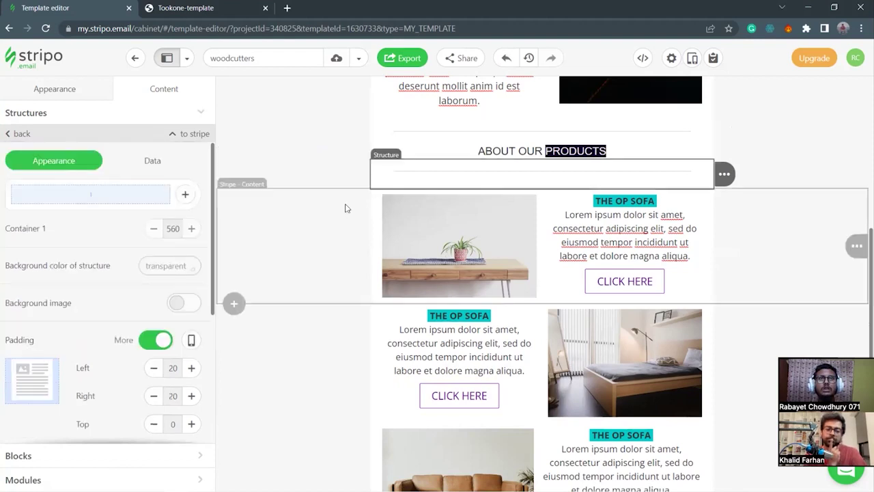
scroll(170, 402, "down", 4)
left_click(153, 337)
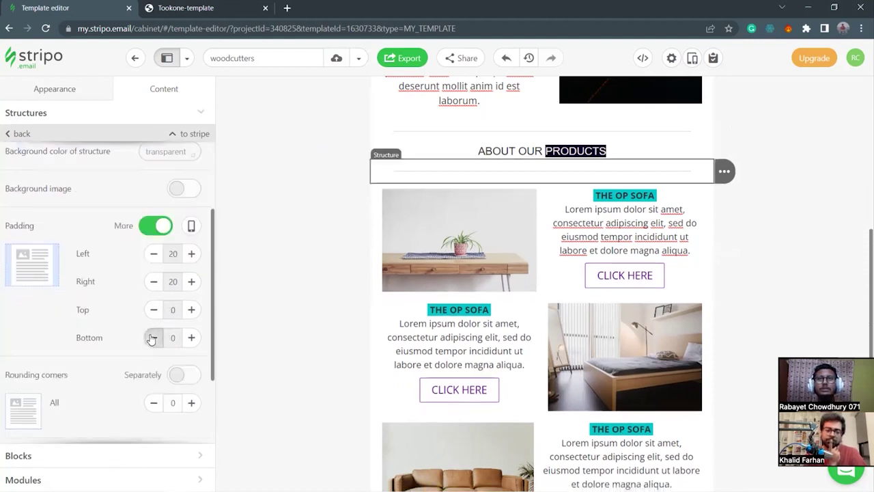
left_click(408, 176)
left_click(409, 176)
scroll(151, 300, "down", 5)
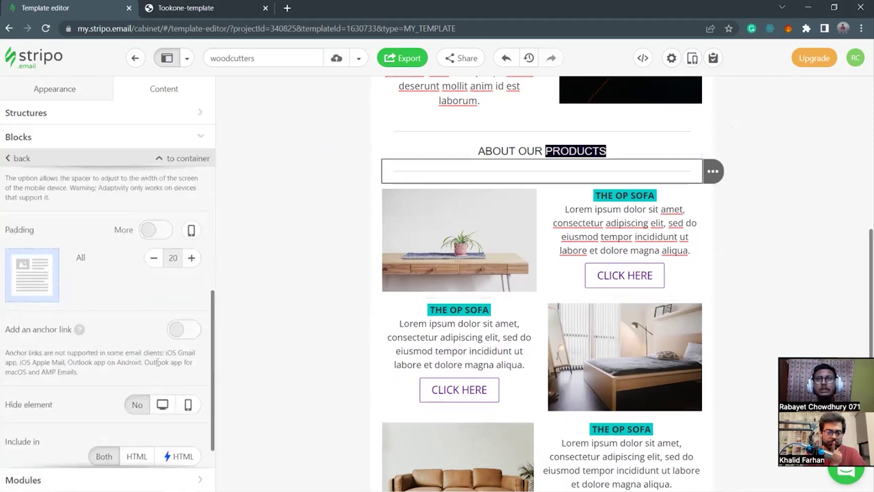
Give the divider block per-side padding: bottom 5, right 20, left 0.
scroll(151, 300, "up", 1)
left_click(152, 258)
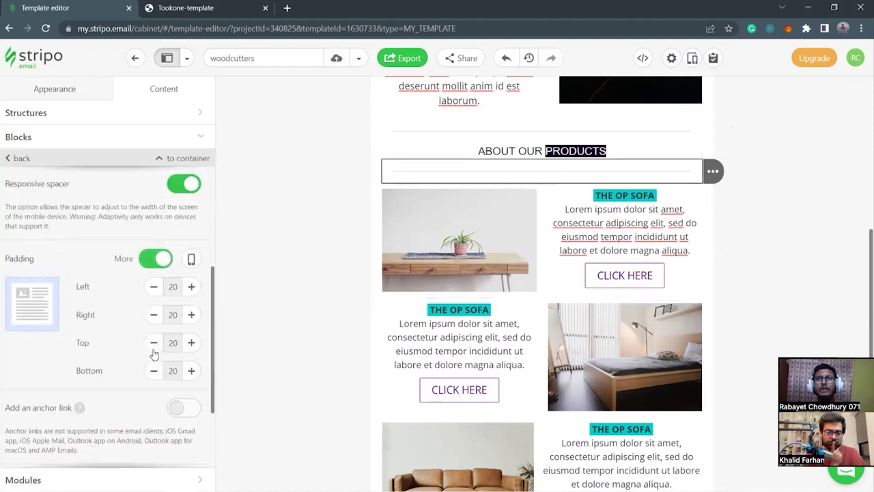
left_click(154, 370)
left_click(153, 371)
left_click(154, 371)
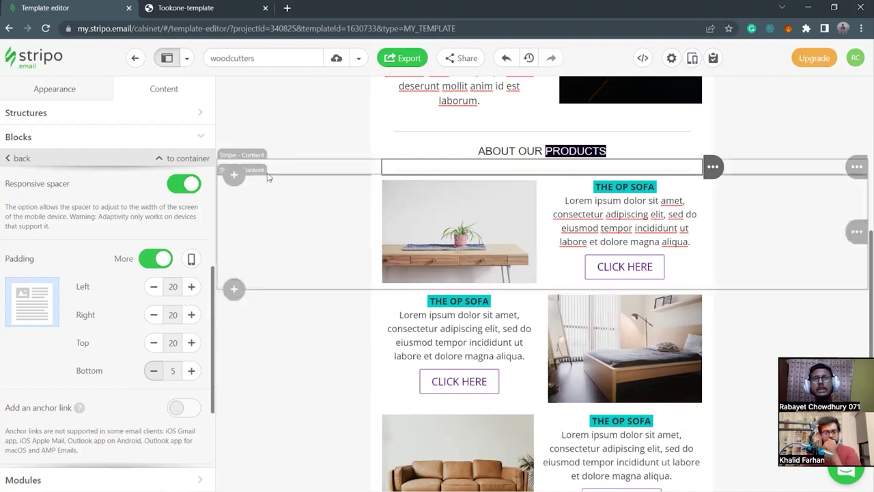
left_click(154, 315)
left_click(155, 315)
left_click(155, 315)
left_click(154, 315)
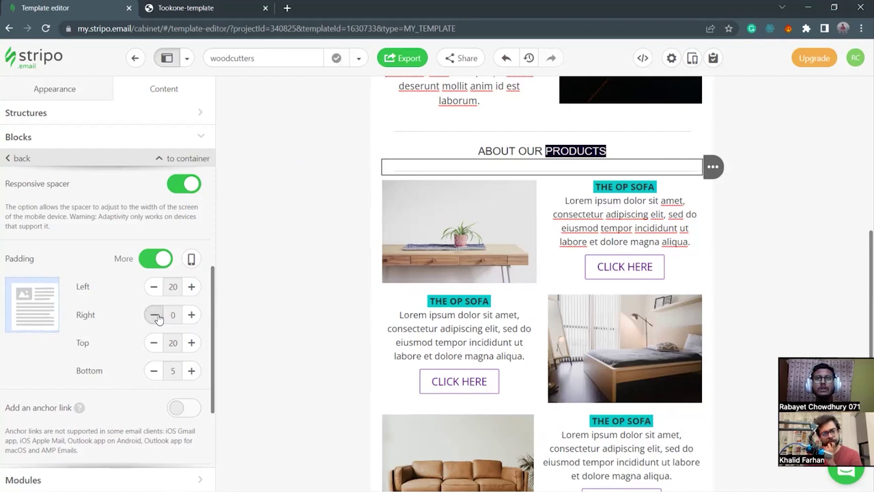
left_click(192, 314)
left_click(191, 314)
left_click(191, 314)
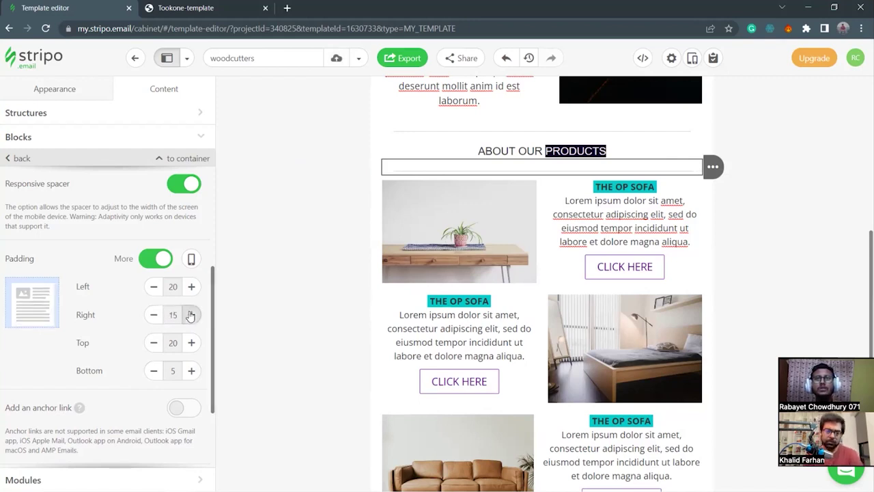
left_click(191, 315)
left_click(154, 287)
left_click(154, 288)
left_click(154, 288)
left_click(153, 288)
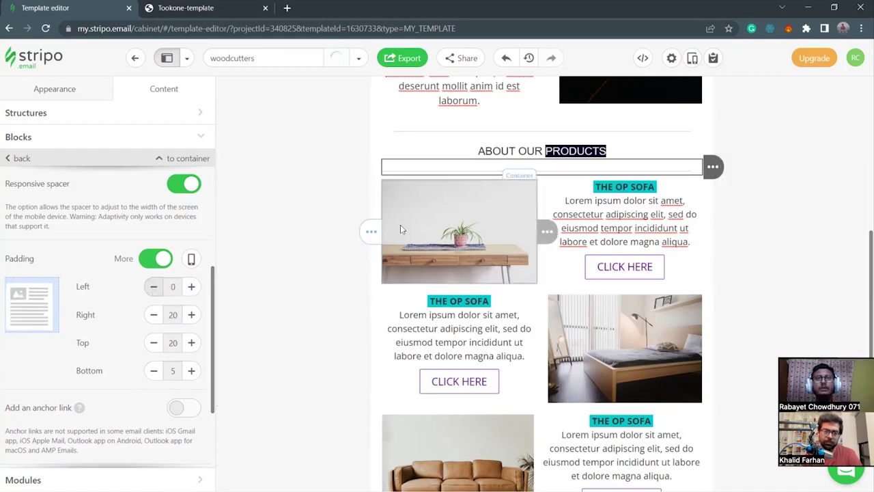
Left-align the divider line and set its width to 90.
left_click(377, 185)
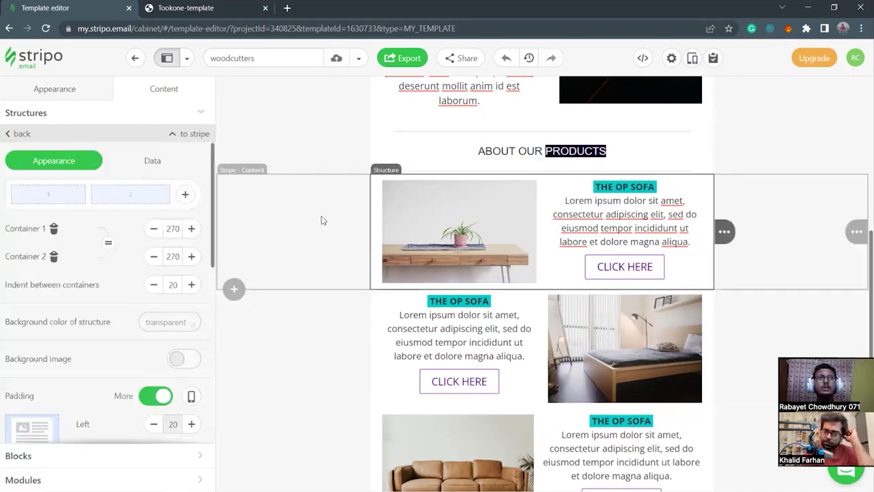
left_click(307, 156)
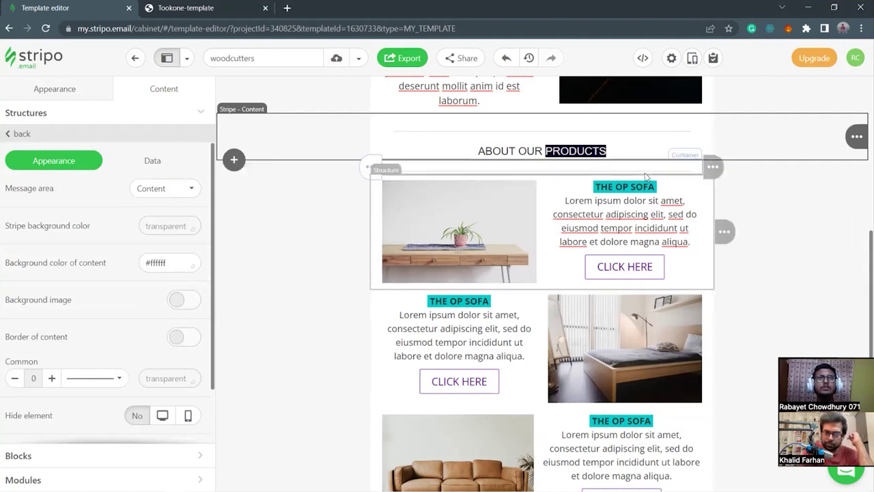
left_click(441, 166)
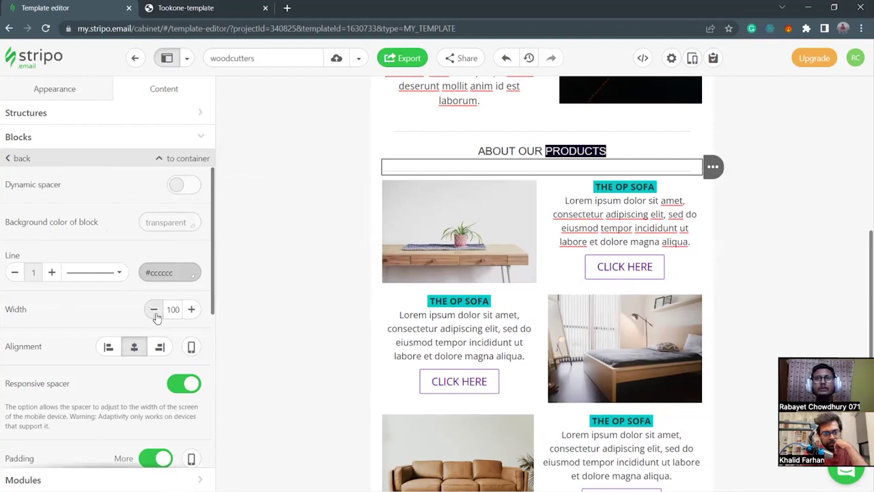
left_click(154, 310)
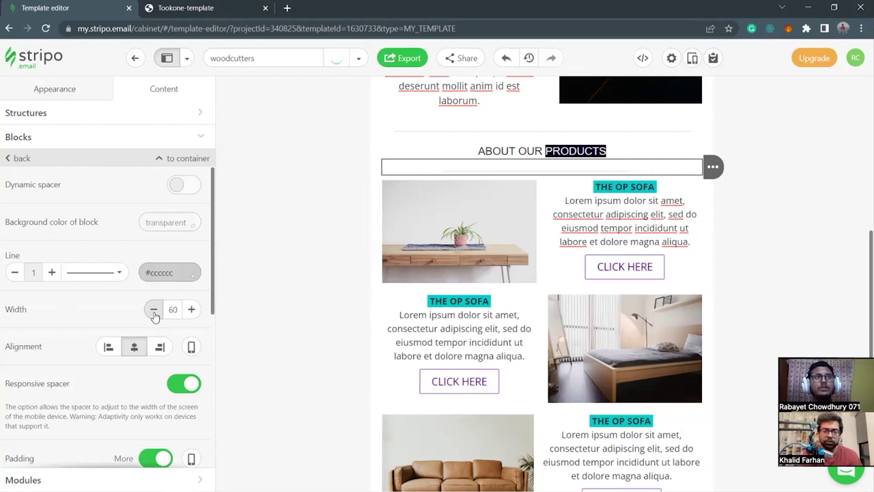
left_click(191, 309)
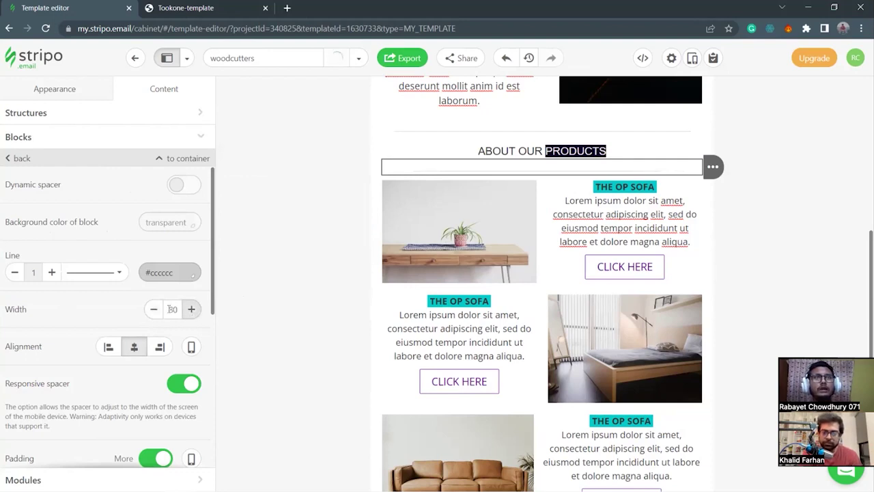
left_click(154, 310)
left_click(191, 311)
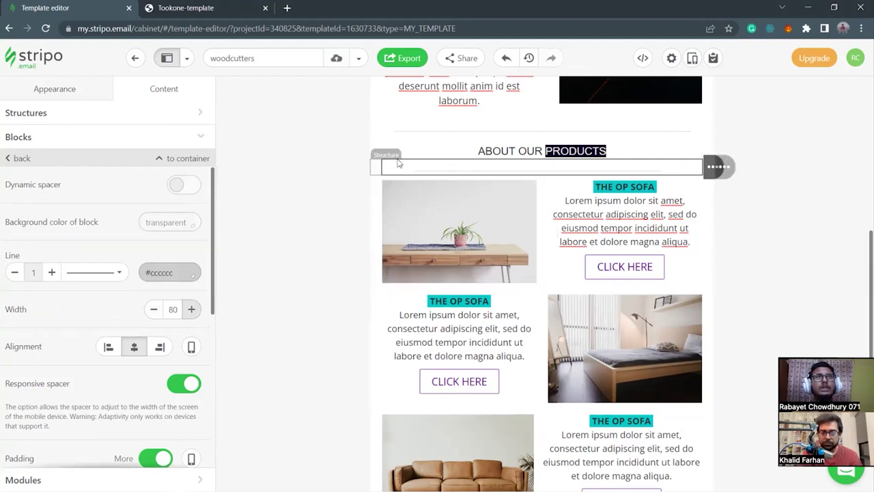
scroll(139, 379, "down", 3)
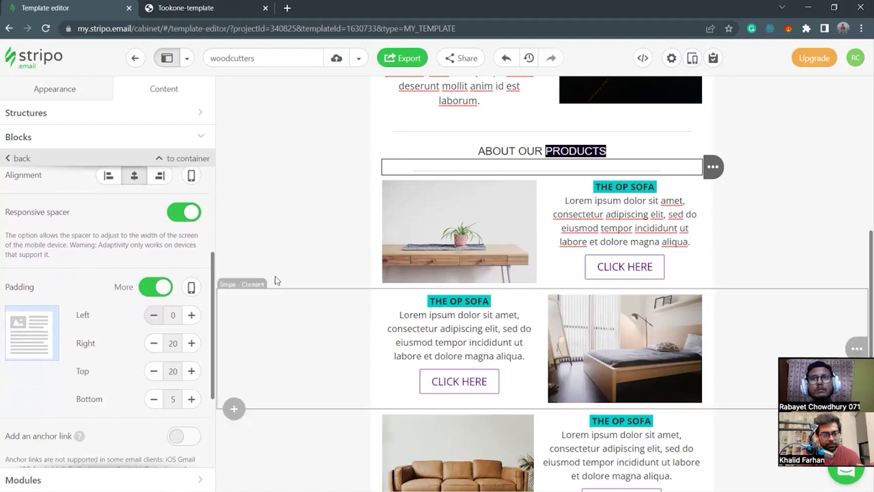
scroll(98, 289, "up", 3)
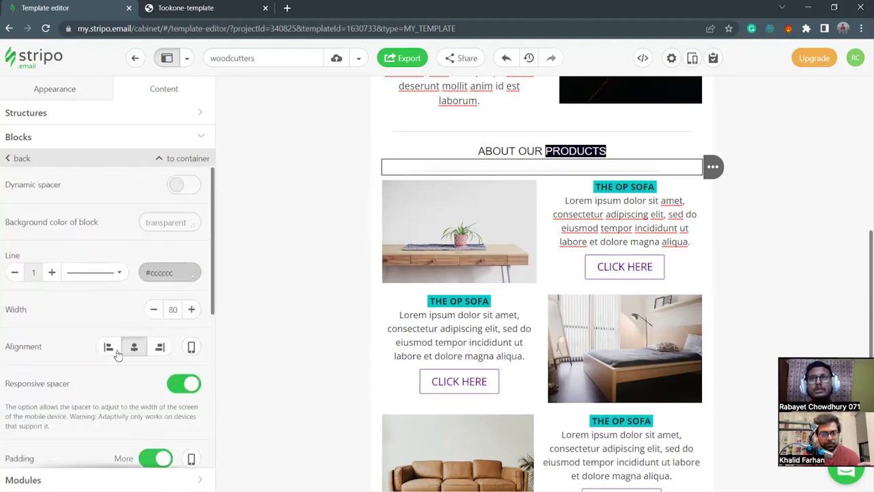
left_click(114, 357)
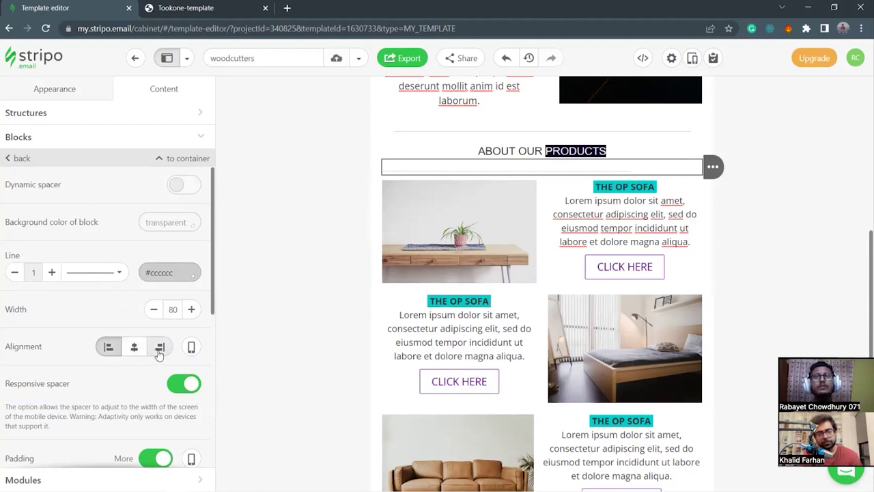
left_click(192, 310)
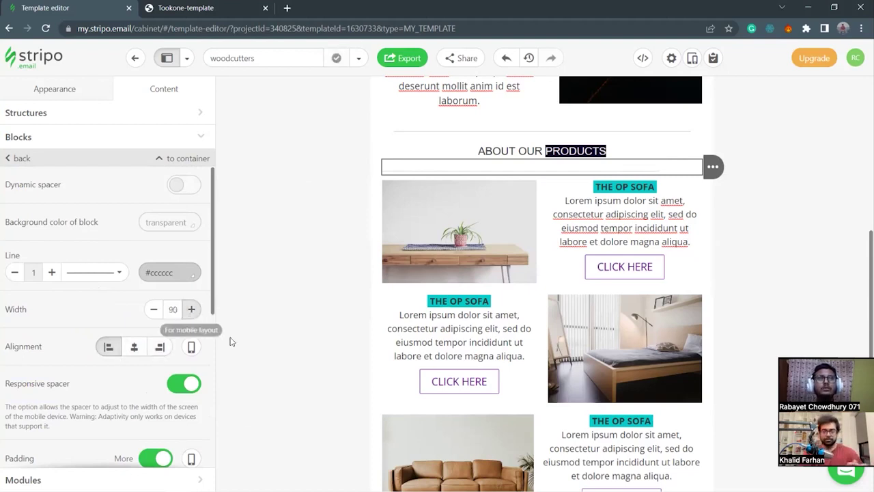
scroll(546, 287, "up", 5)
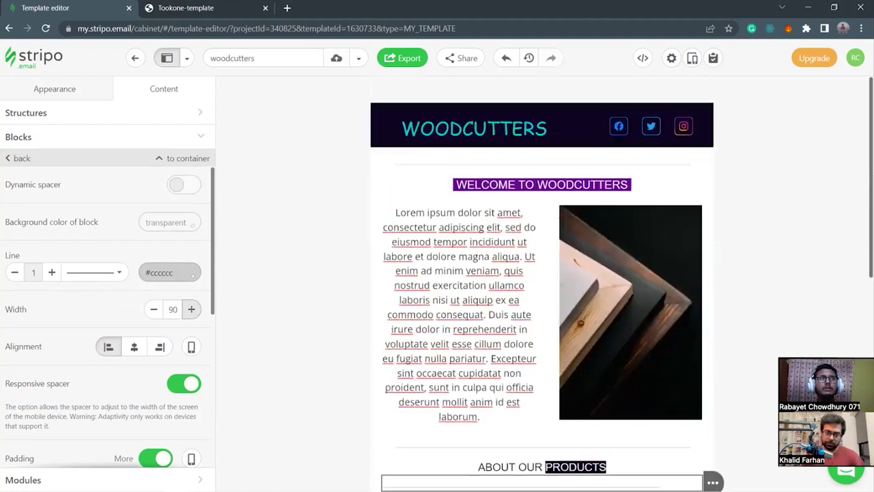
scroll(478, 328, "down", 4)
Duplicate the empty stripe under the ABOUT OUR PRODUCTS heading and move the copy.
left_click(315, 356)
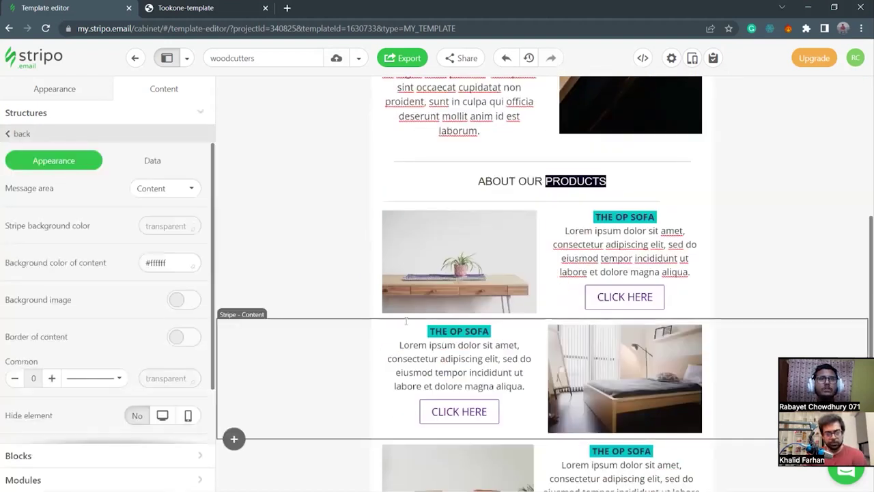
scroll(341, 335, "down", 2)
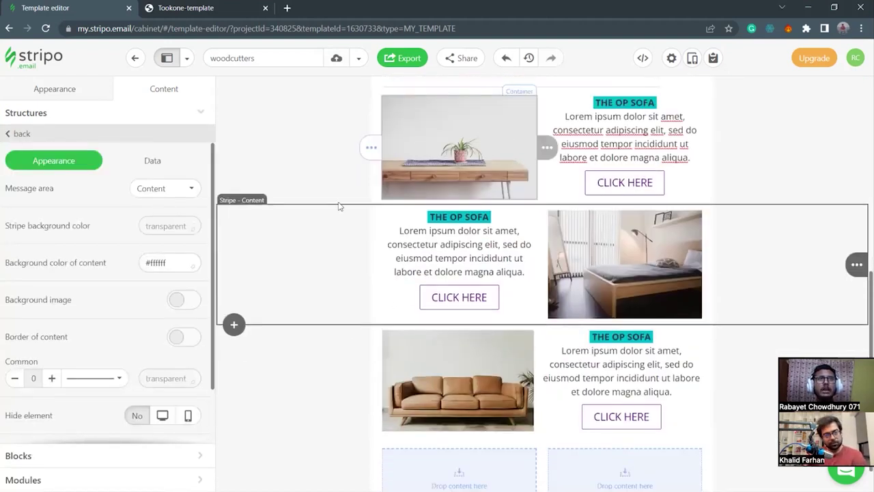
scroll(351, 184, "up", 1)
left_click(346, 143)
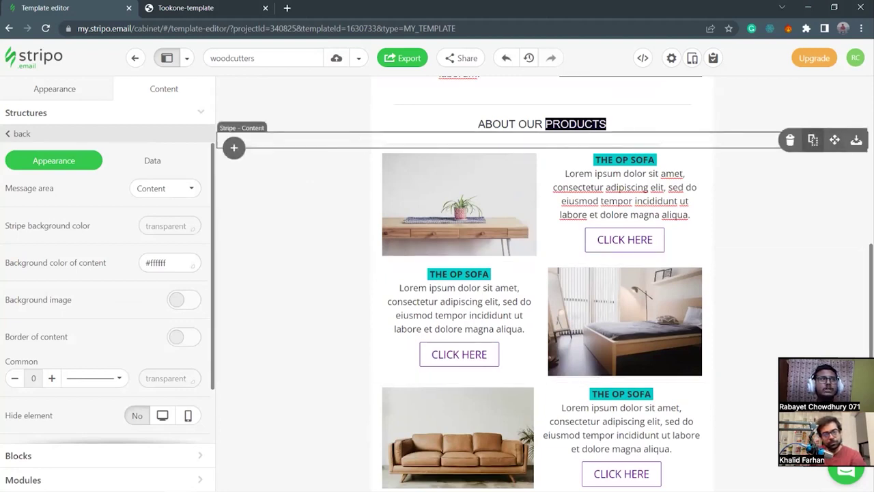
left_click(813, 140)
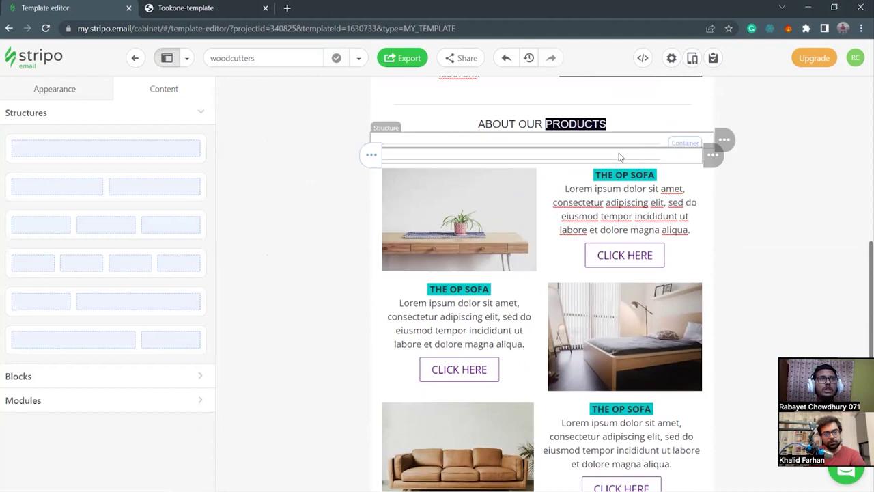
mouse_move(712, 156)
left_click_drag(735, 156, 570, 152)
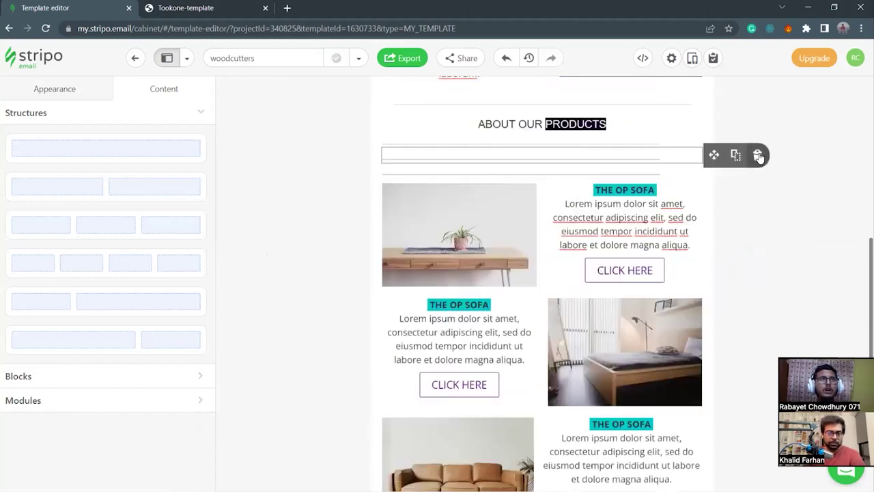
Delete the thin divider and the leftover empty row beneath the heading.
left_click(758, 157)
left_click(758, 158)
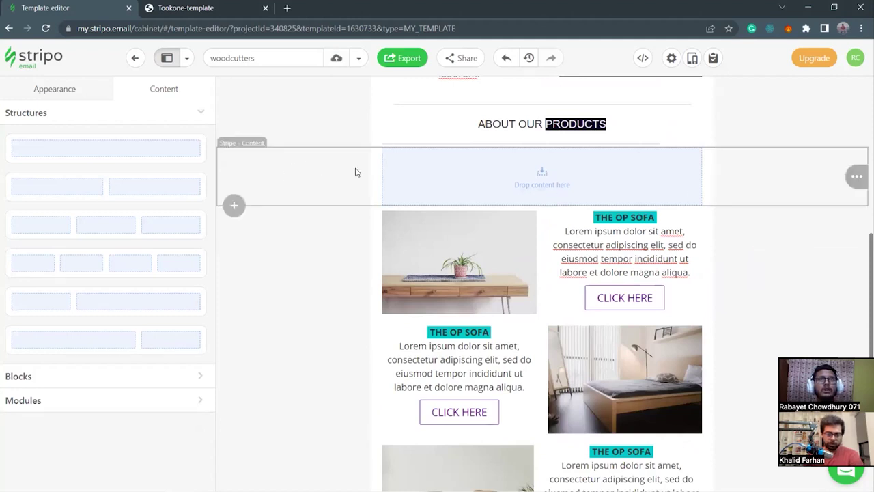
left_click(23, 400)
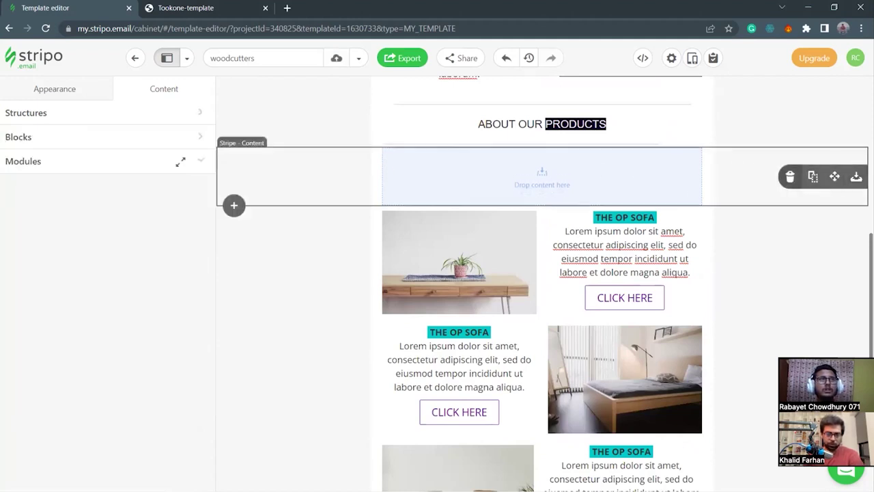
left_click(790, 176)
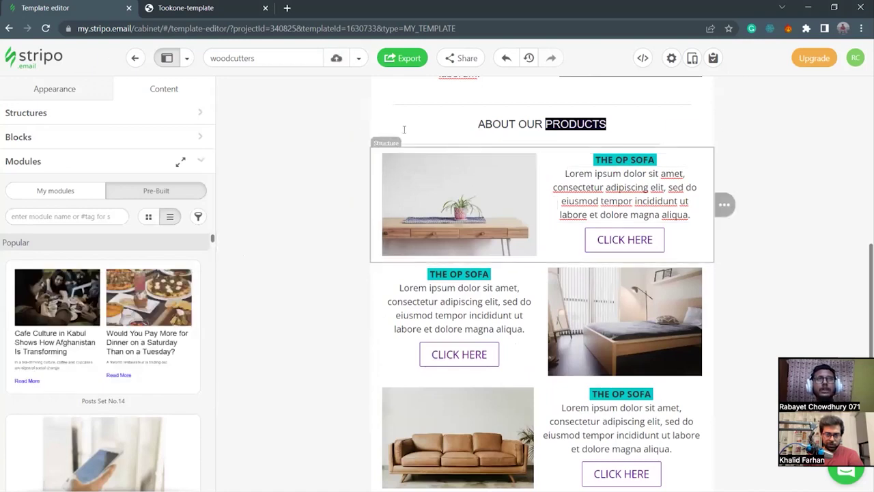
scroll(614, 282, "down", 2)
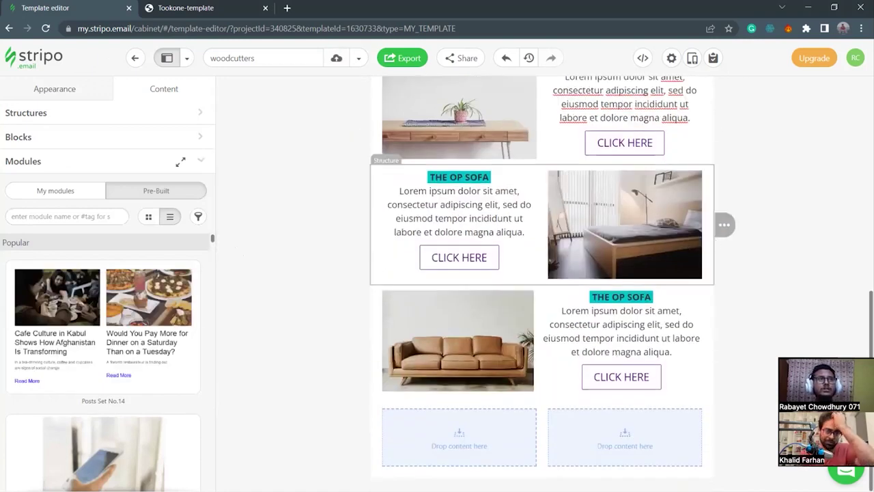
scroll(306, 240, "up", 1)
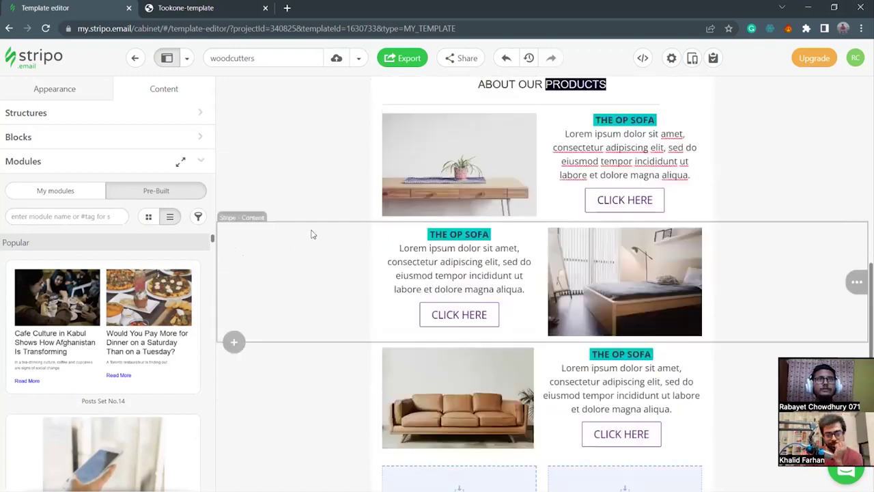
Insert an empty single-column row between the table and bed product rows.
left_click(233, 221)
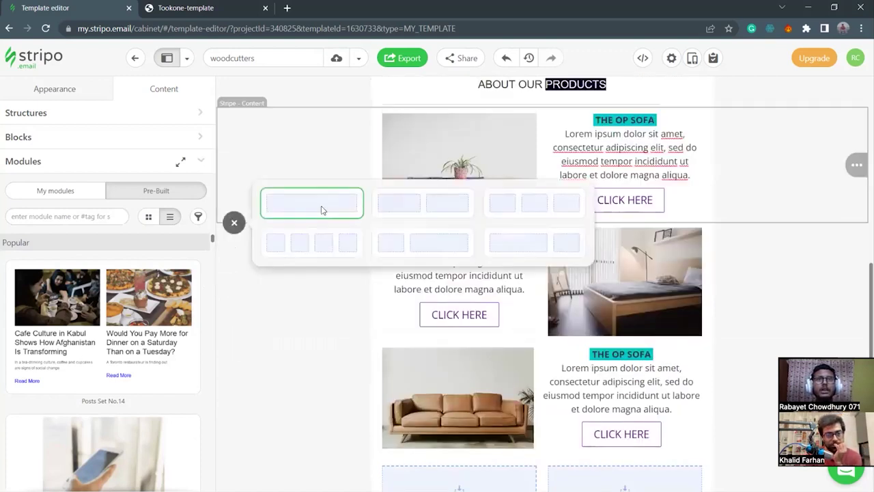
left_click(322, 210)
left_click(377, 253)
scroll(137, 346, "down", 1)
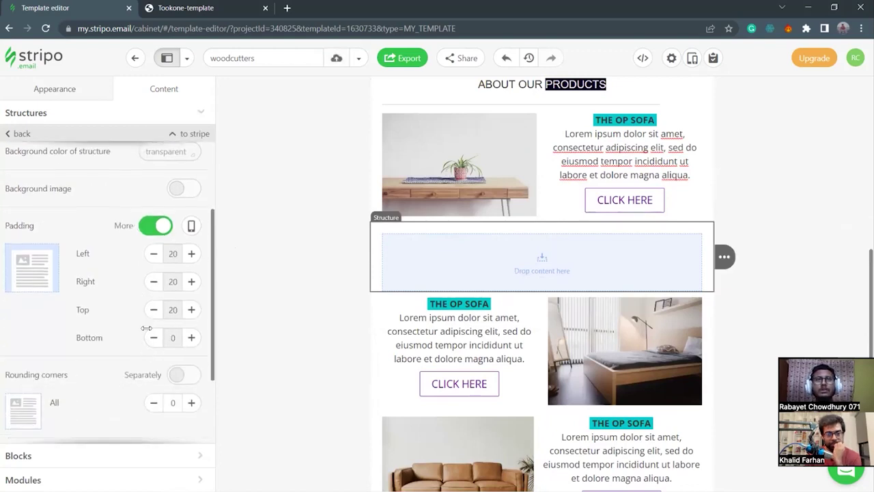
Give the new row padding of top 5, bottom 5 and right 0.
left_click(191, 338)
left_click(153, 310)
left_click(153, 310)
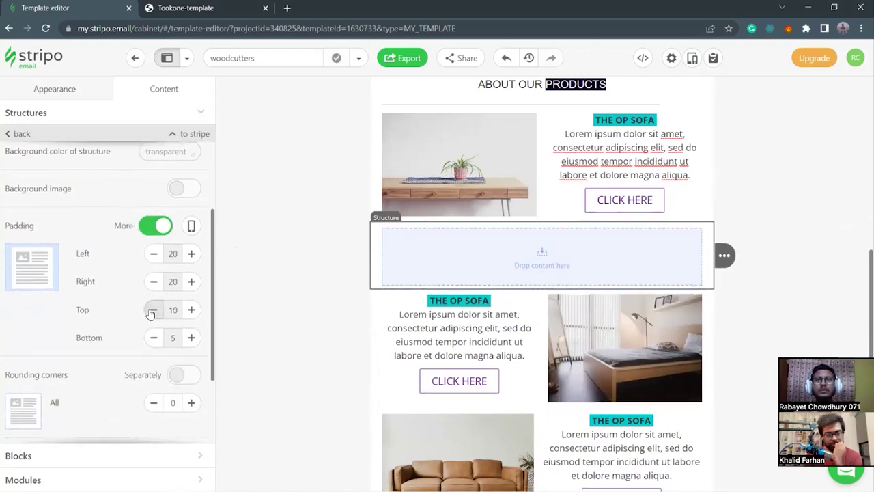
left_click(153, 310)
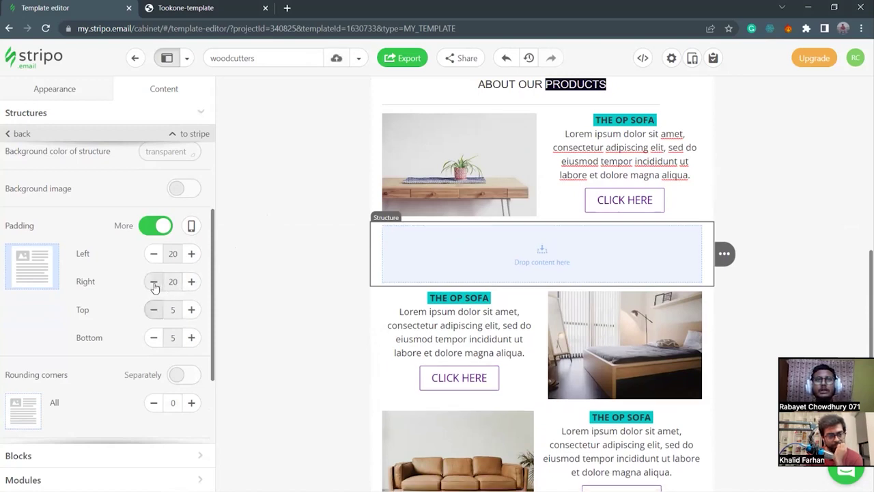
left_click(154, 284)
left_click(155, 284)
left_click(155, 284)
left_click(155, 284)
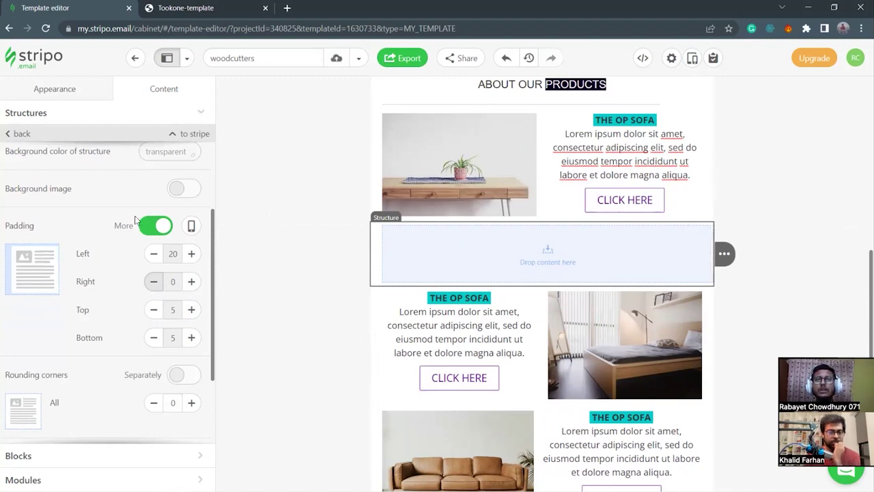
left_click(104, 461)
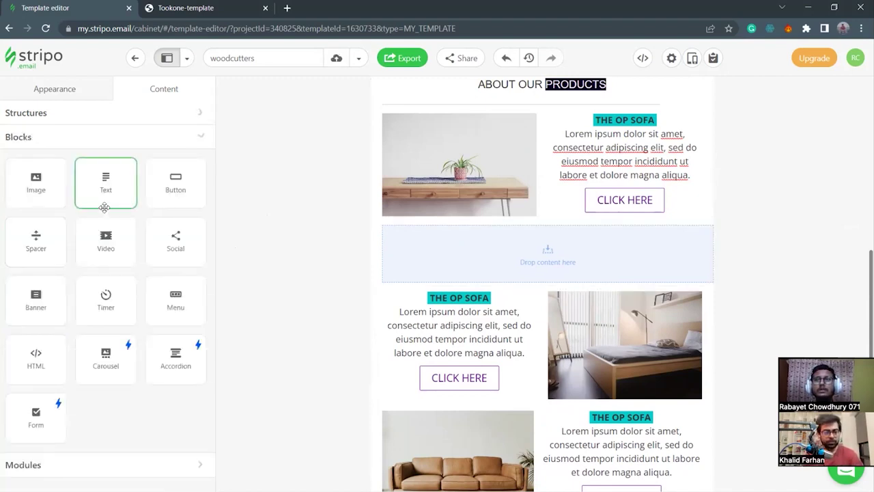
Place a Spacer in the empty row and align its line to the right.
left_click_drag(36, 241, 543, 271)
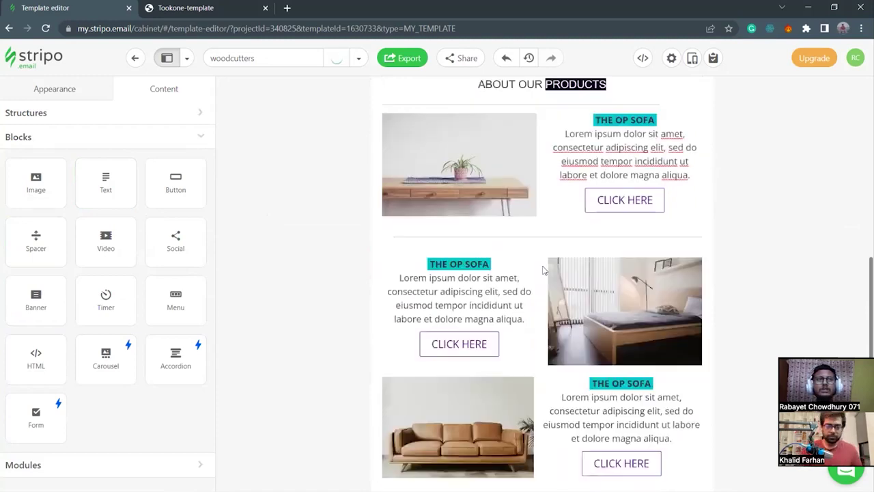
left_click(678, 248)
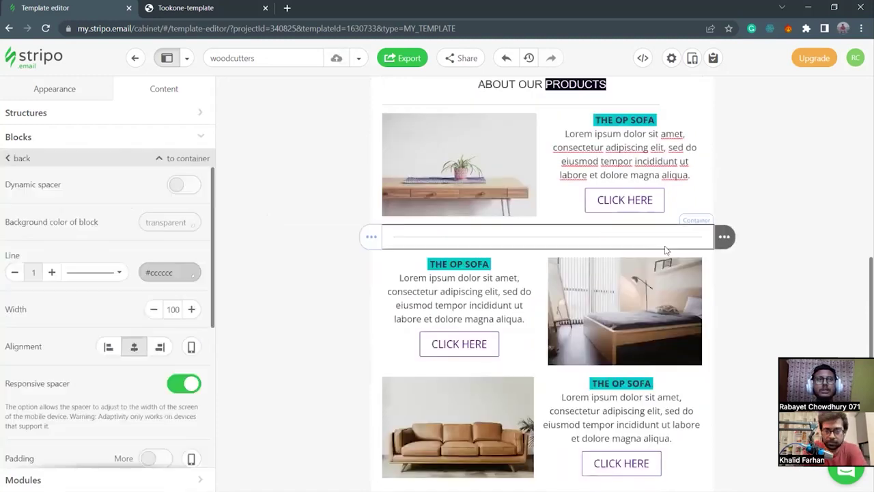
left_click(154, 310)
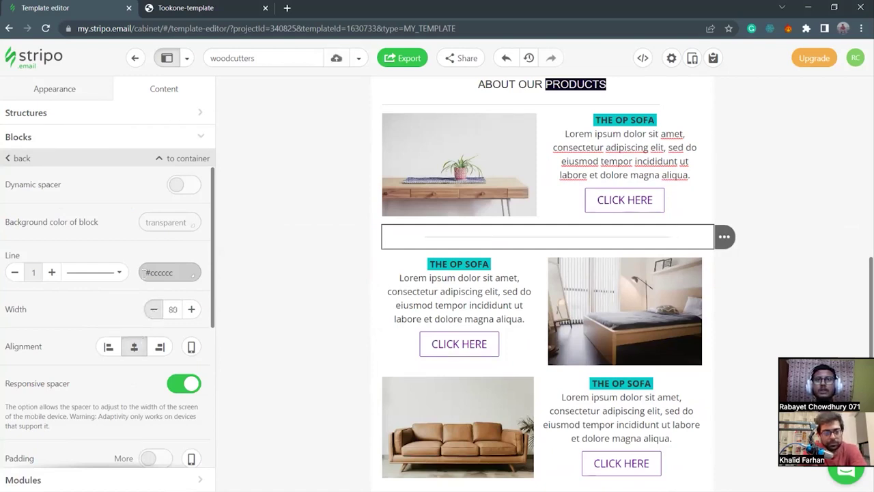
left_click(110, 346)
left_click(159, 346)
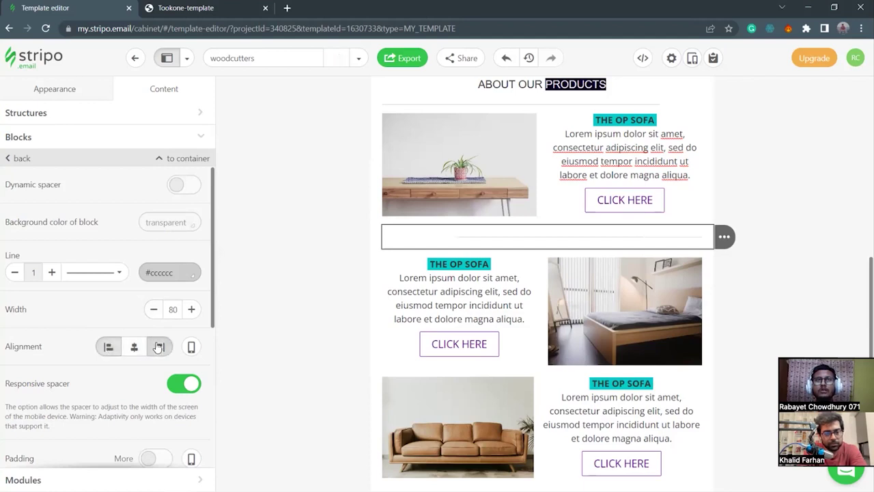
Enable per-side padding, keep right padding at 20, and set the divider width to 90.
scroll(136, 358, "down", 3)
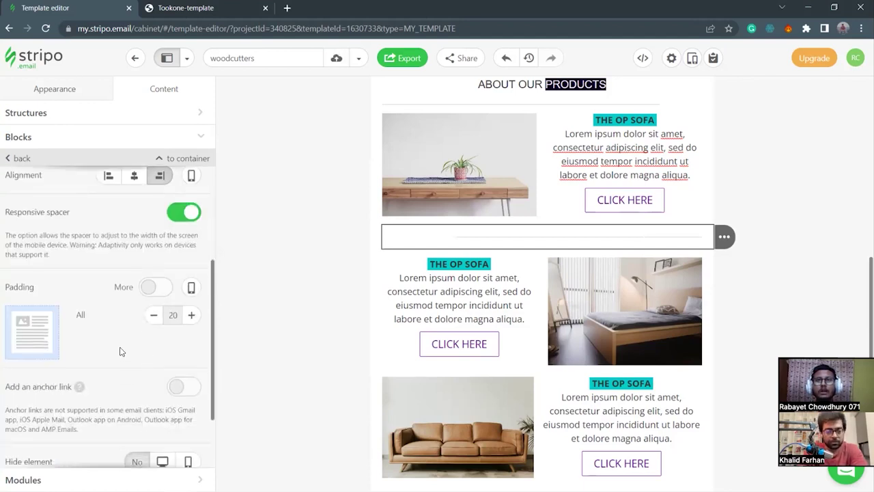
left_click(151, 287)
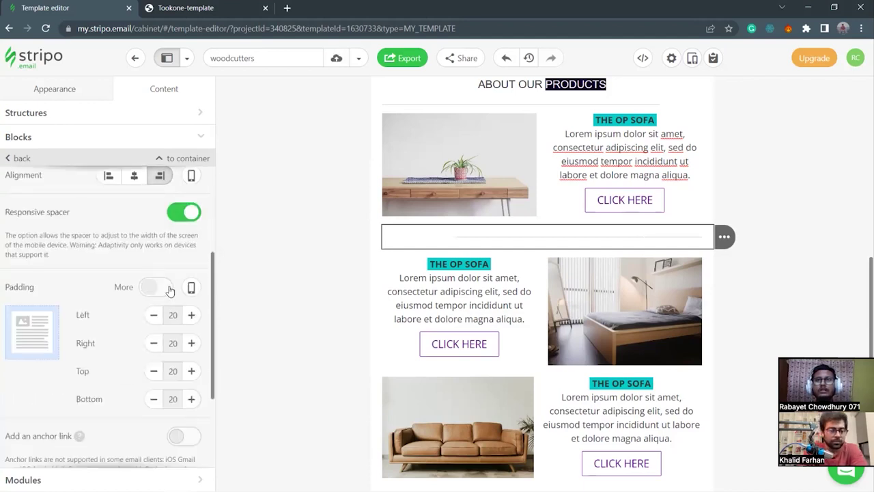
left_click(155, 343)
left_click(154, 344)
left_click(191, 343)
left_click(192, 343)
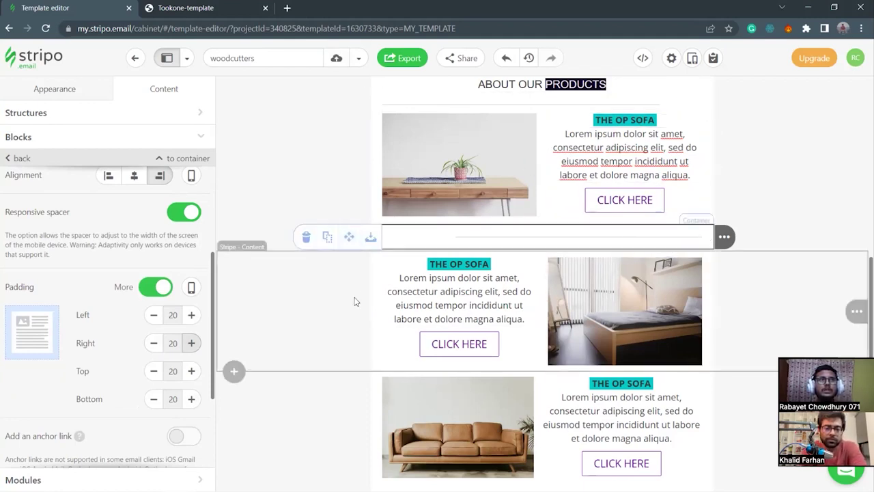
scroll(559, 205, "up", 1)
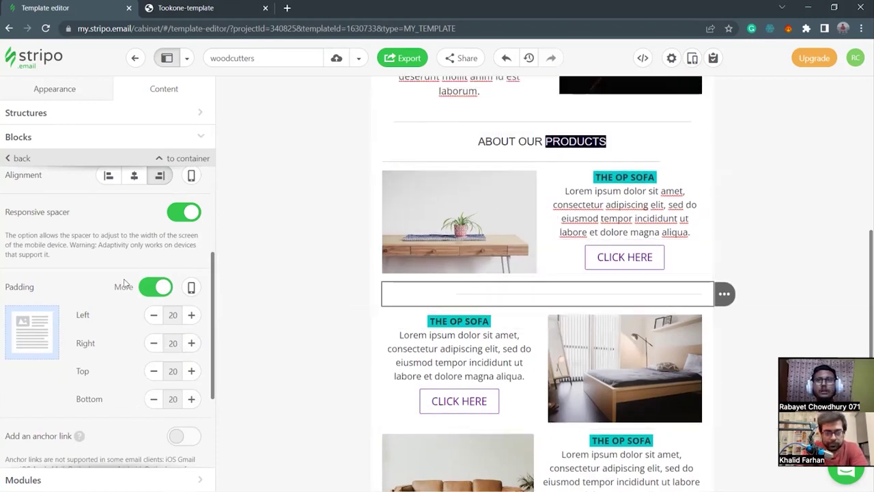
scroll(130, 296, "up", 3)
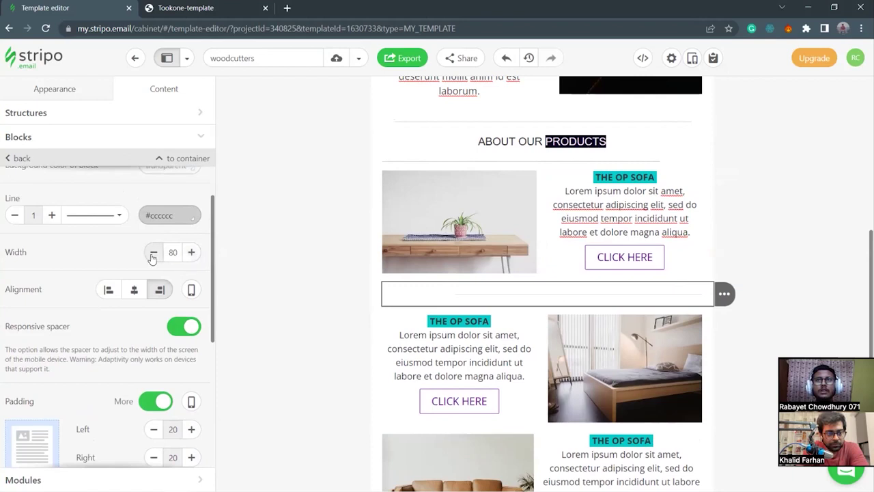
left_click(192, 252)
left_click(191, 252)
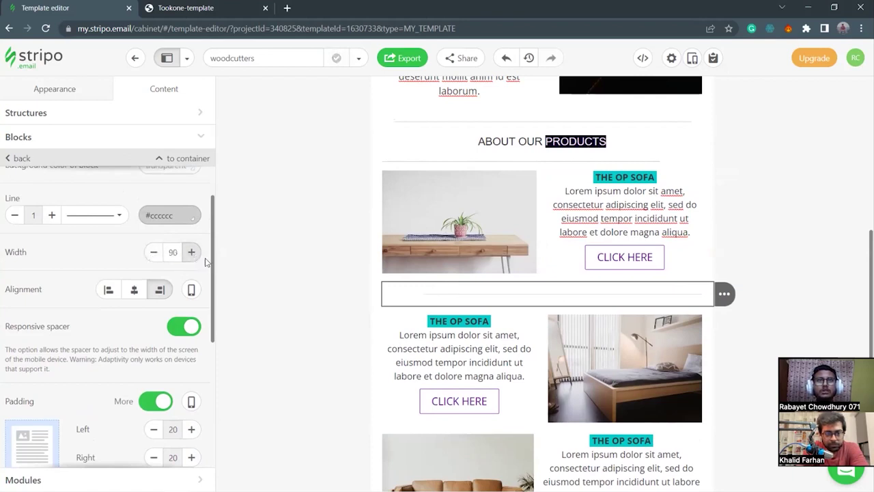
scroll(299, 355, "down", 2)
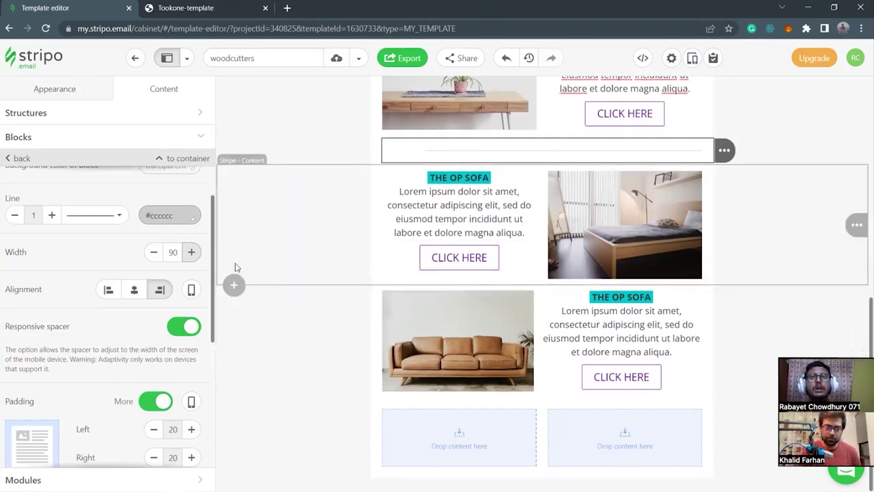
left_click(234, 285)
Insert an empty one-column structure above the sofa row.
left_click(353, 266)
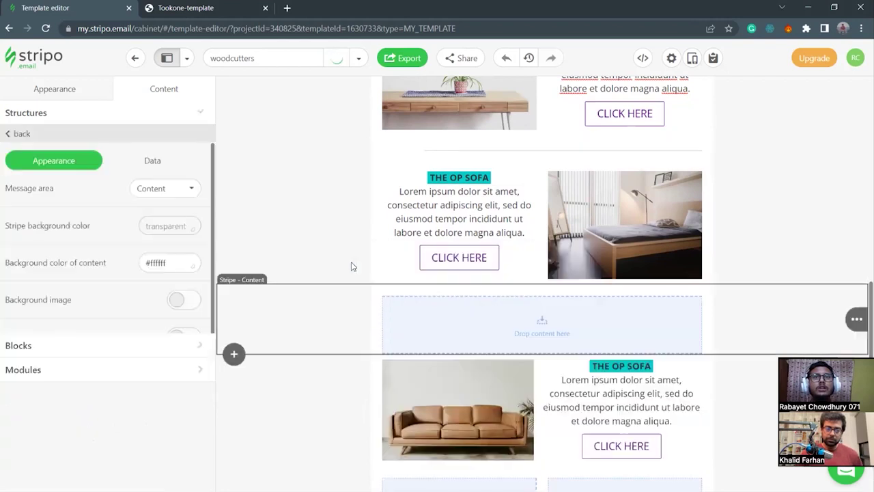
left_click(376, 319)
scroll(136, 347, "down", 2)
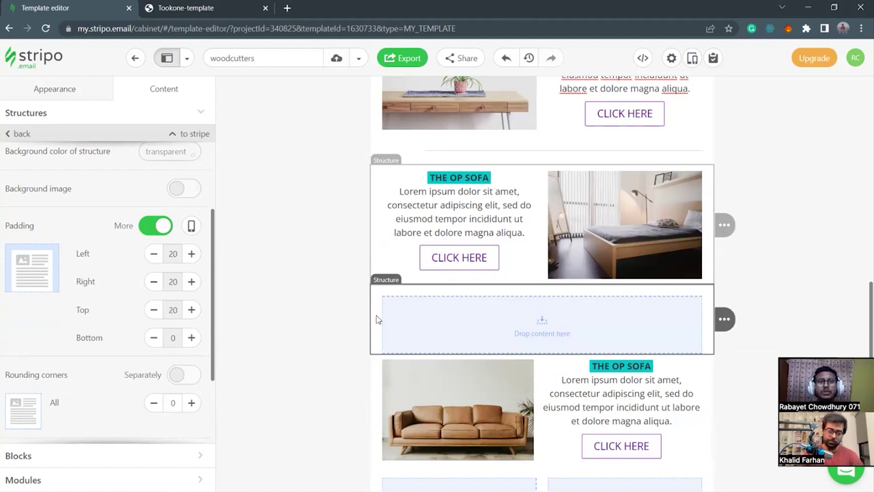
Set the structure's padding to top 5, bottom 5 and left 0.
left_click(192, 337)
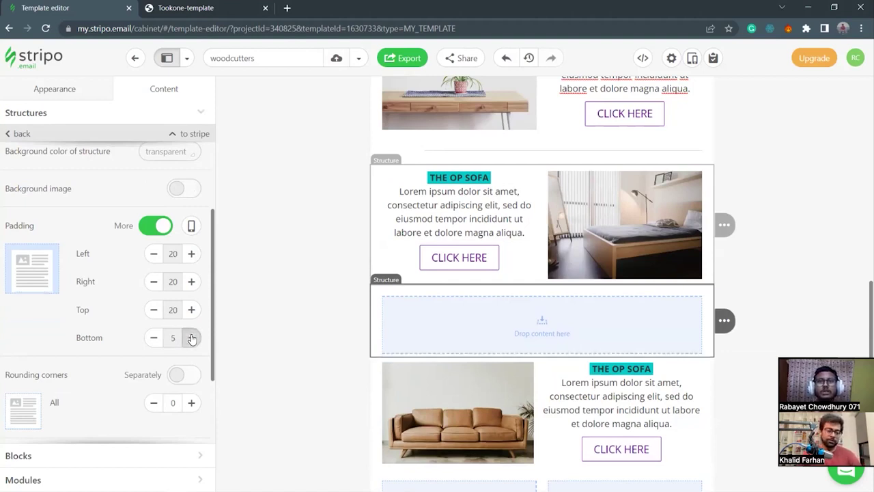
left_click(154, 309)
left_click(154, 310)
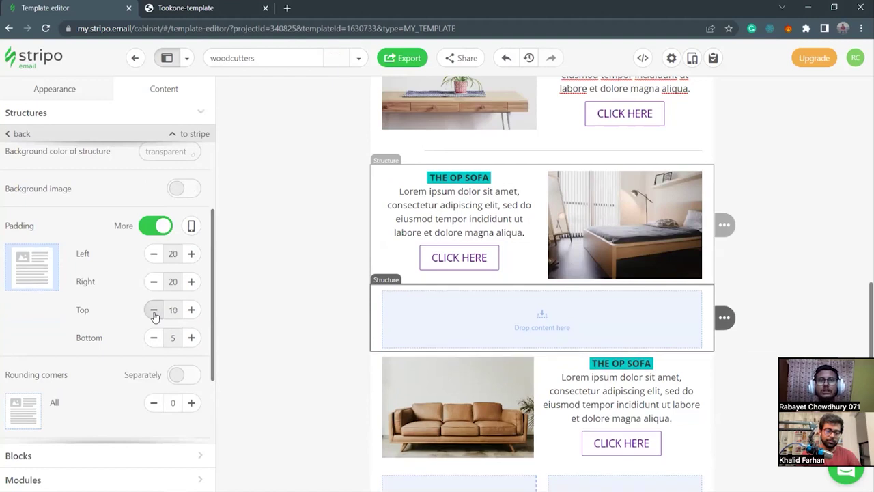
left_click(153, 309)
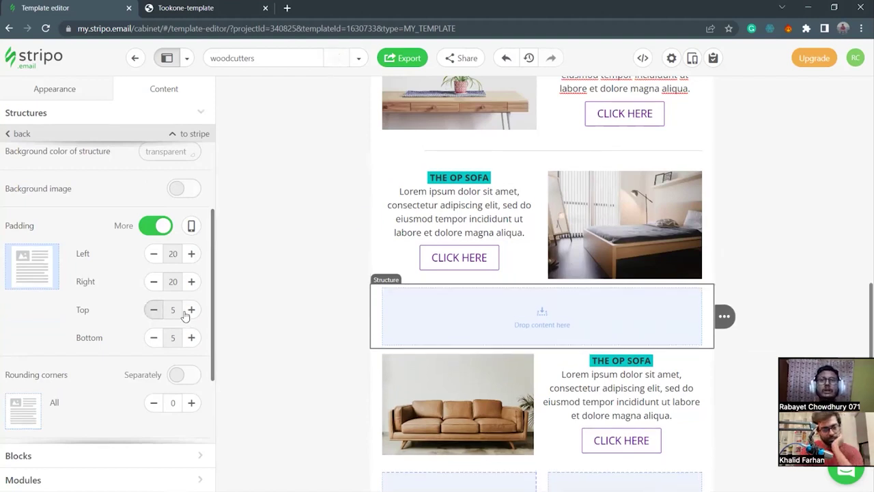
left_click(154, 254)
left_click(154, 254)
left_click(153, 254)
left_click(153, 254)
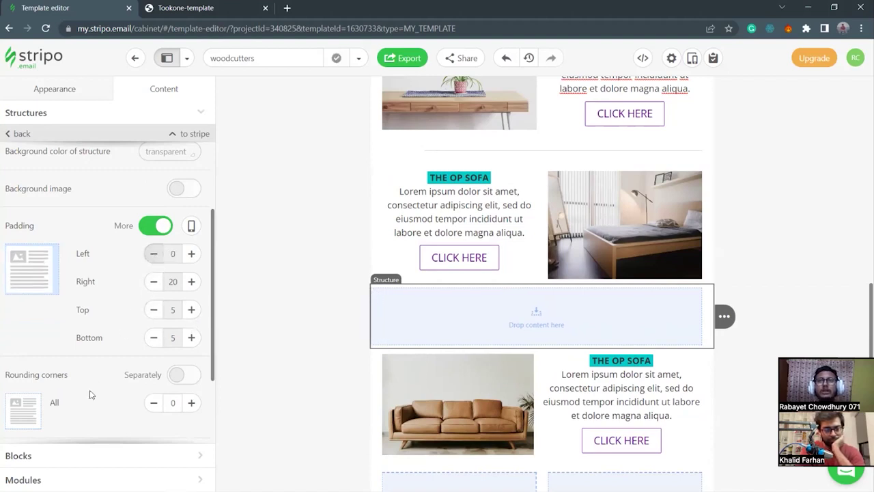
left_click(73, 455)
Place a Spacer between the bed and sofa rows and align it left.
left_click_drag(51, 237, 456, 312)
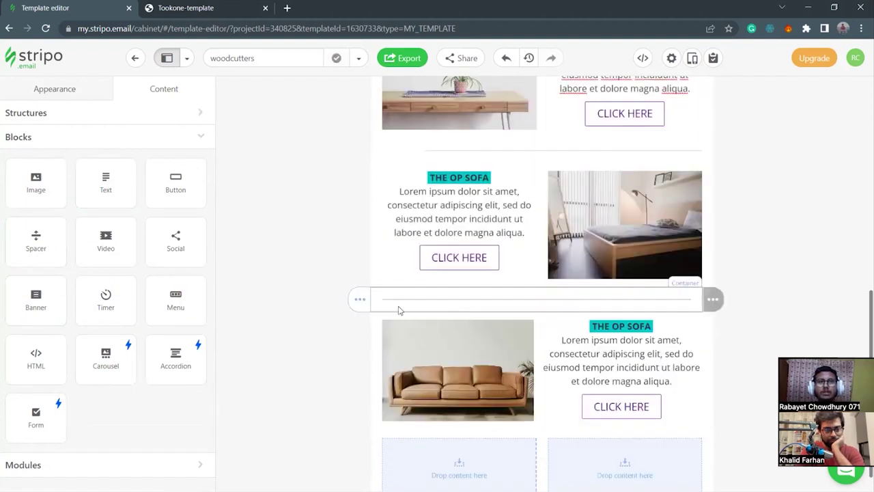
left_click(377, 306)
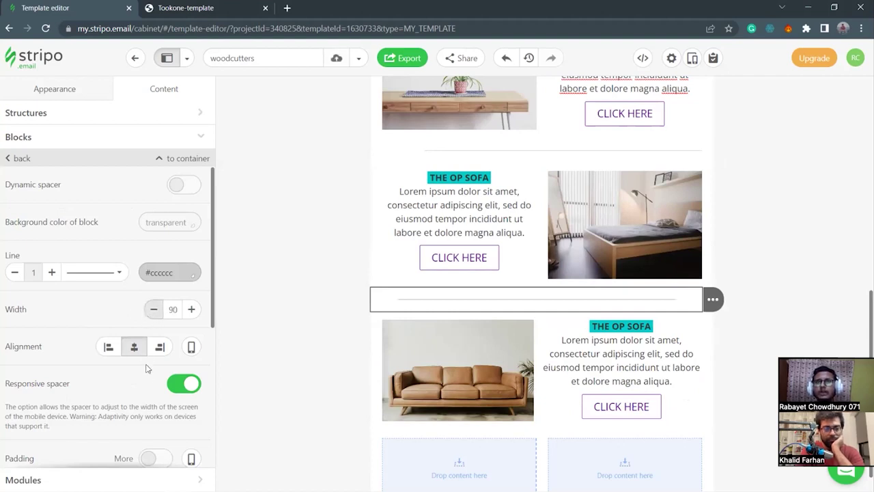
left_click(108, 346)
scroll(134, 386, "down", 1)
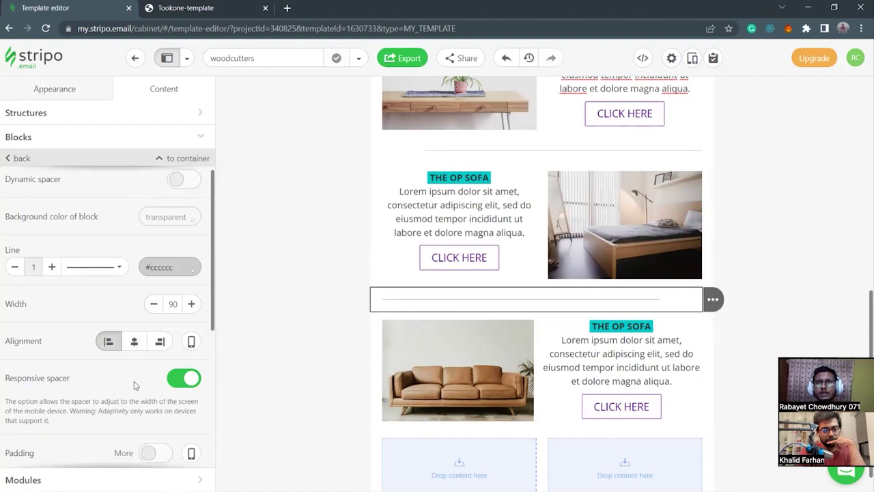
scroll(135, 386, "down", 3)
Enable per-side padding on the spacer, keeping left padding at 20.
left_click(161, 345)
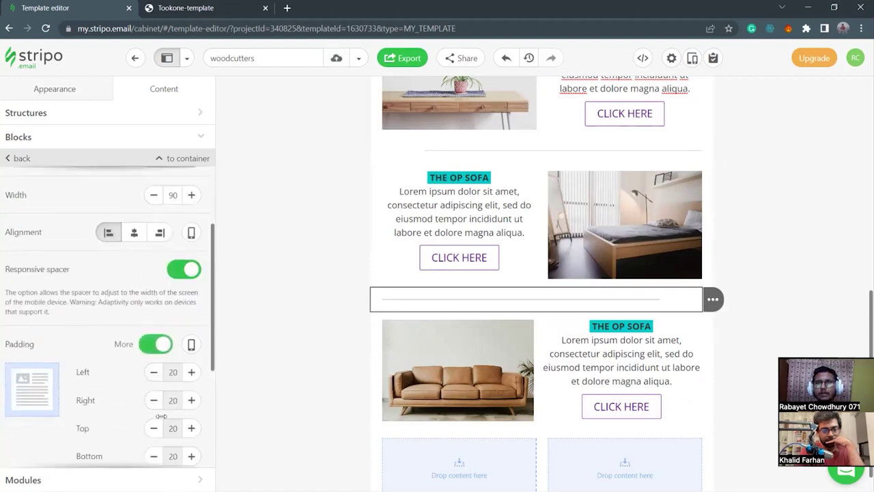
scroll(150, 414, "down", 2)
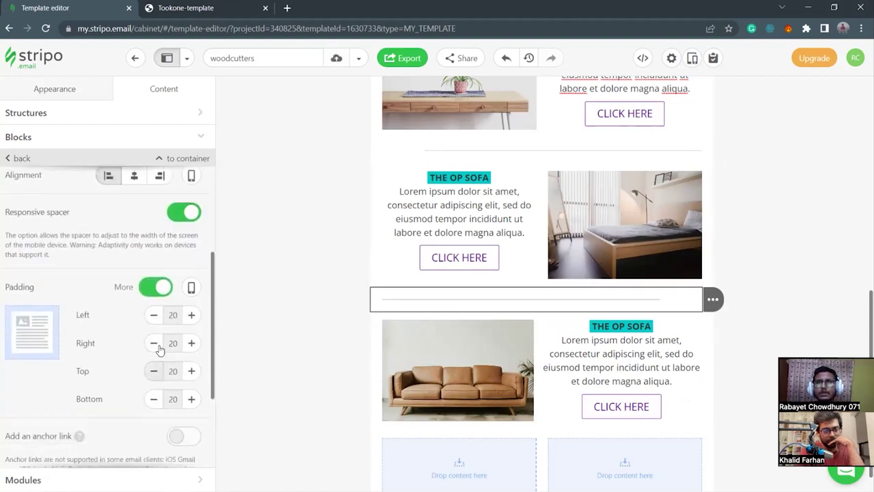
left_click(154, 314)
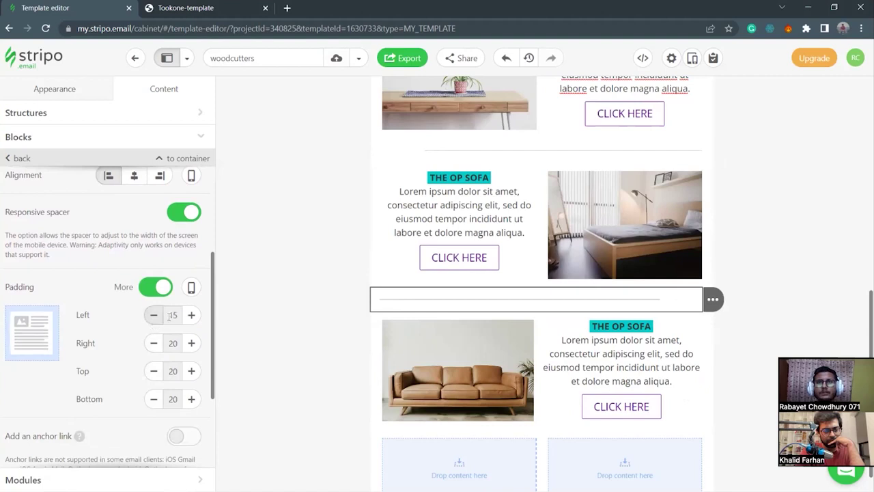
left_click(191, 315)
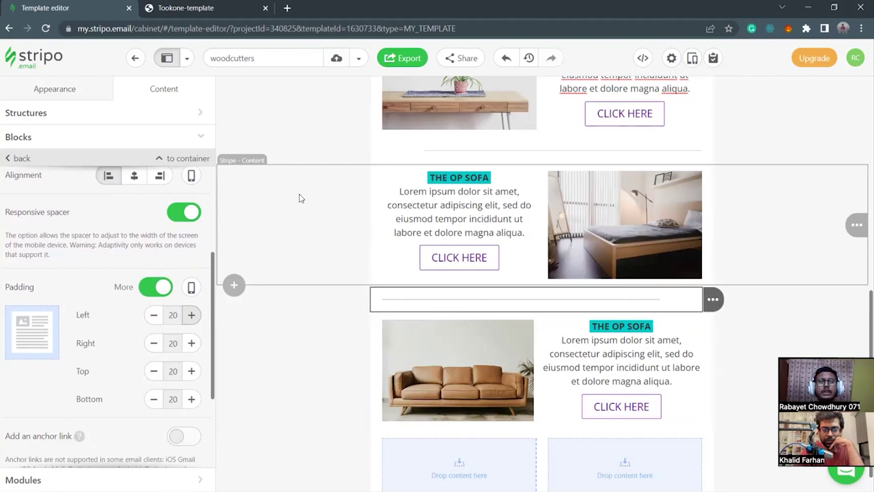
scroll(301, 202, "up", 1)
Keep the divider line thickness at 1 px.
left_click(329, 332)
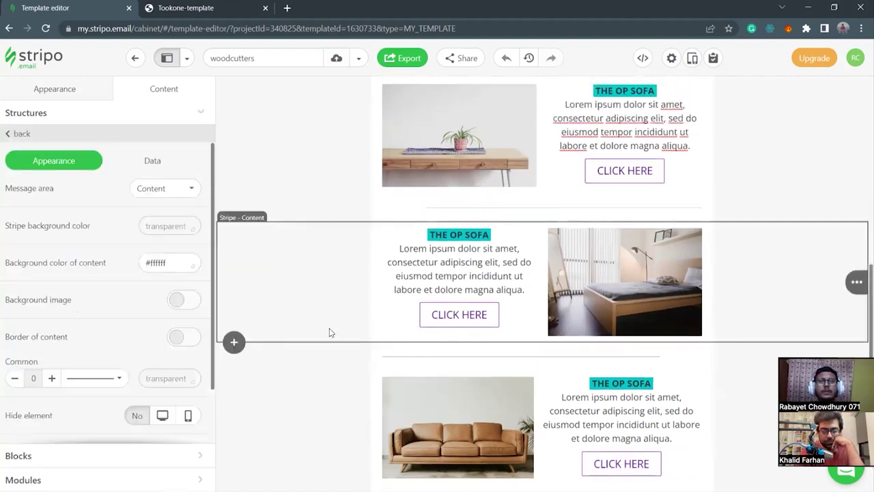
left_click(441, 368)
scroll(105, 342, "down", 3)
scroll(57, 232, "up", 1)
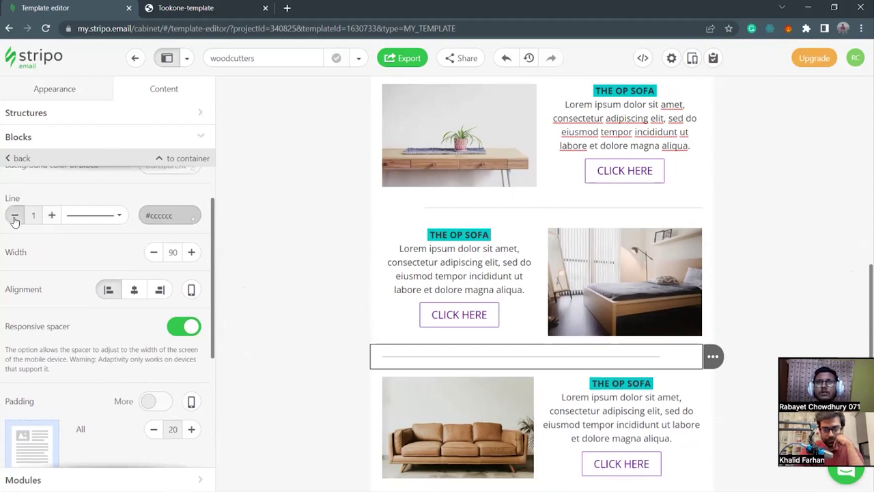
left_click(14, 217)
left_click(51, 215)
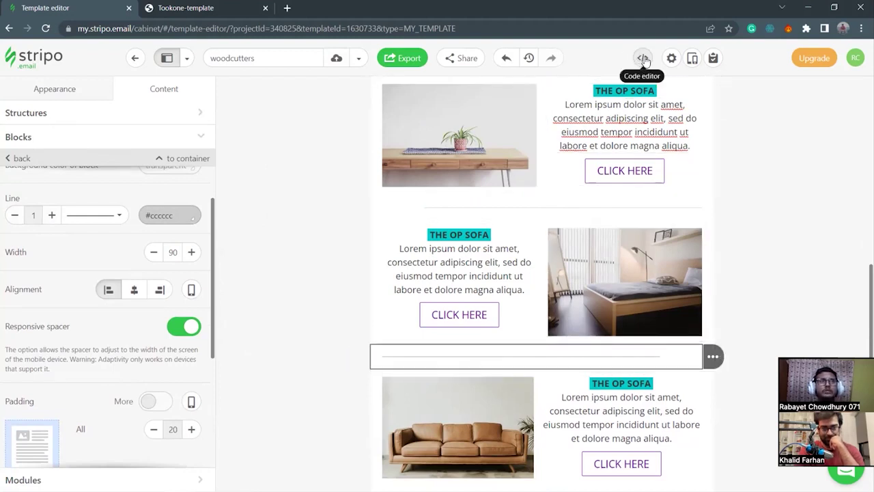
In the divider's HTML, change the height from 1px to 0.7px.
left_click(643, 59)
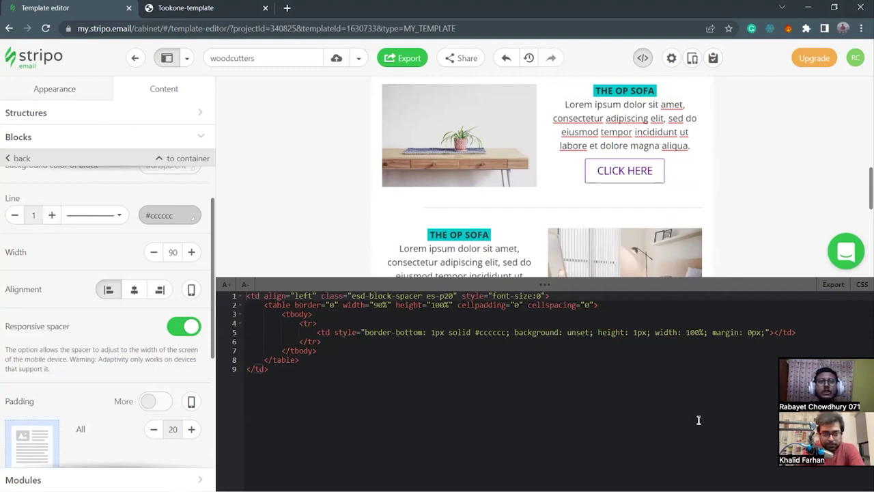
left_click_drag(596, 333, 616, 333)
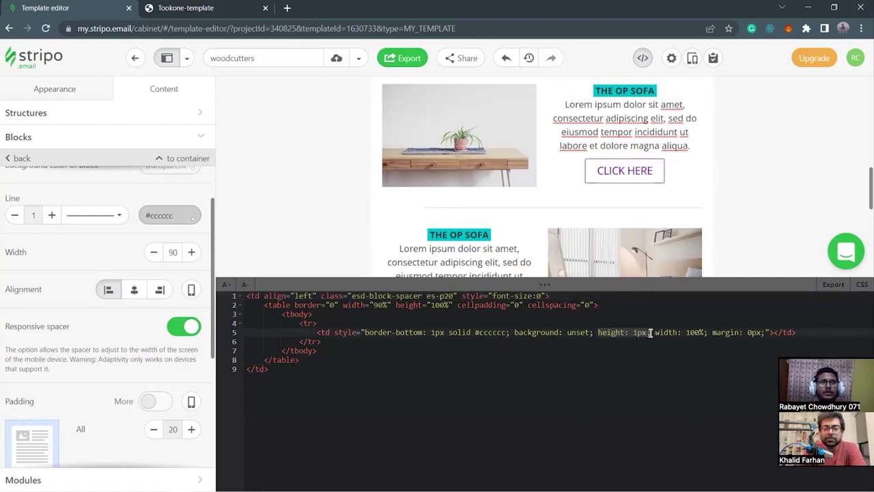
left_click(639, 380)
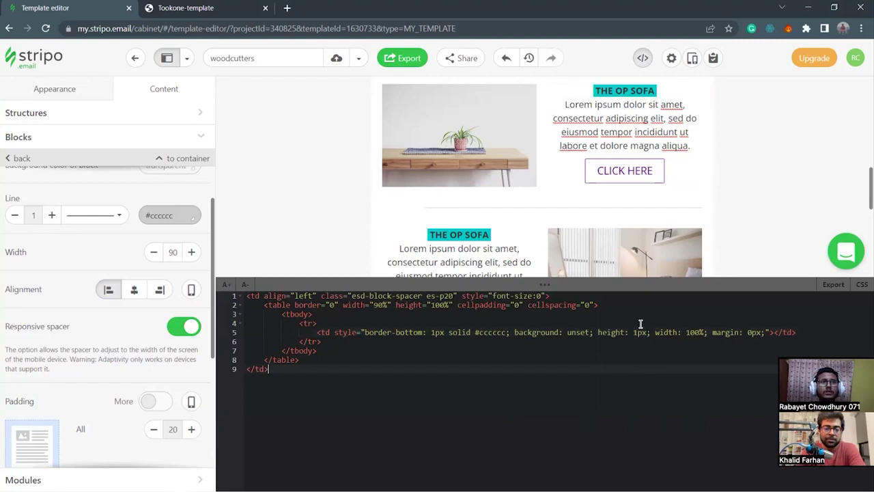
left_click(638, 333)
key("BackSpace")
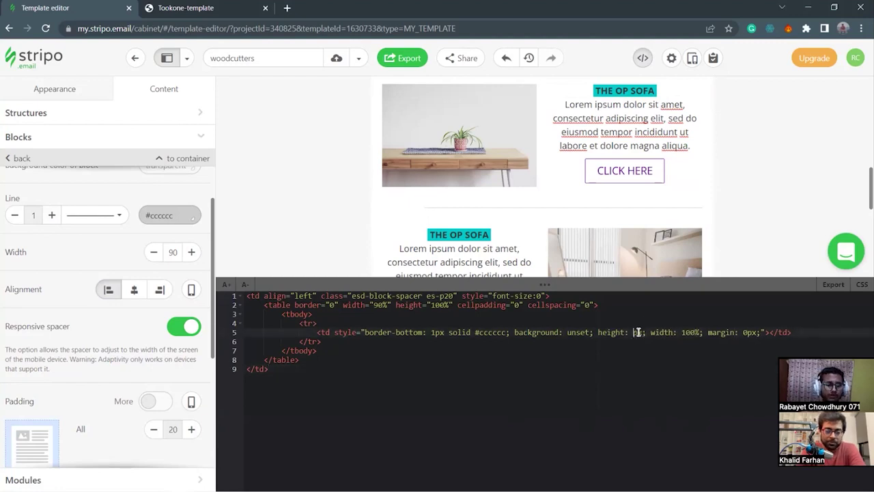
type("0.7")
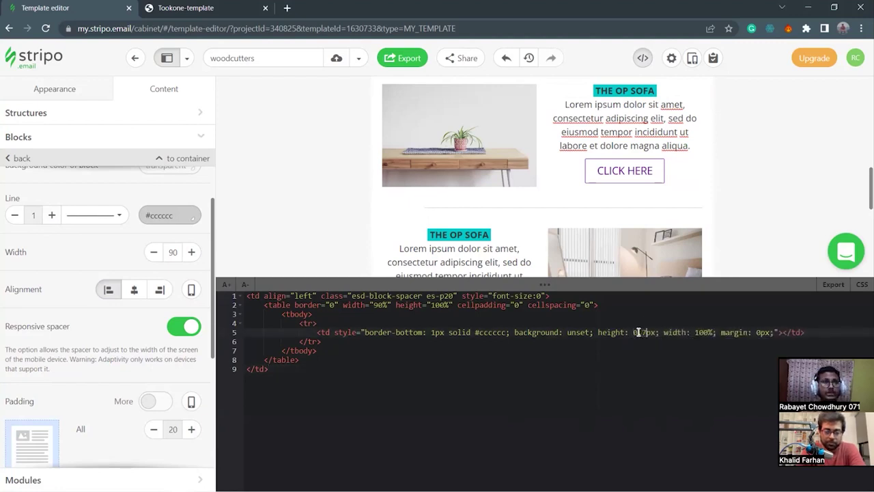
left_click_drag(651, 282, 648, 418)
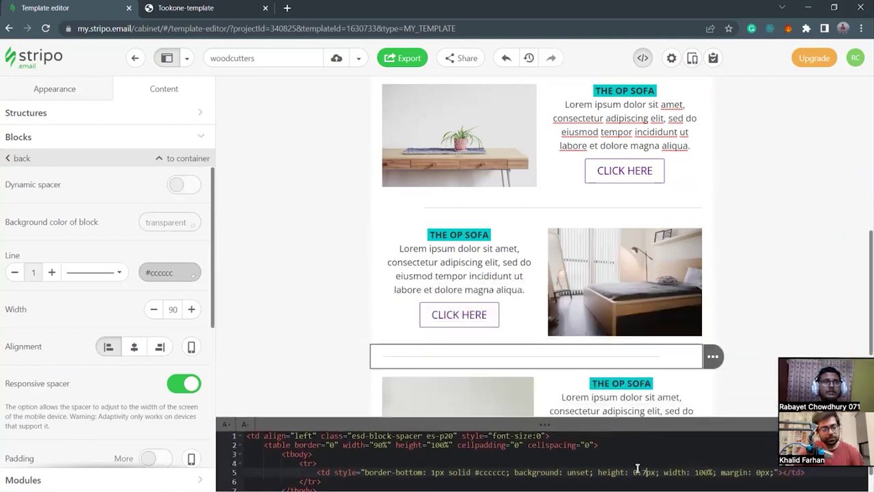
Close the code editor and select the sofa row's CLICK HERE button.
left_click(644, 65)
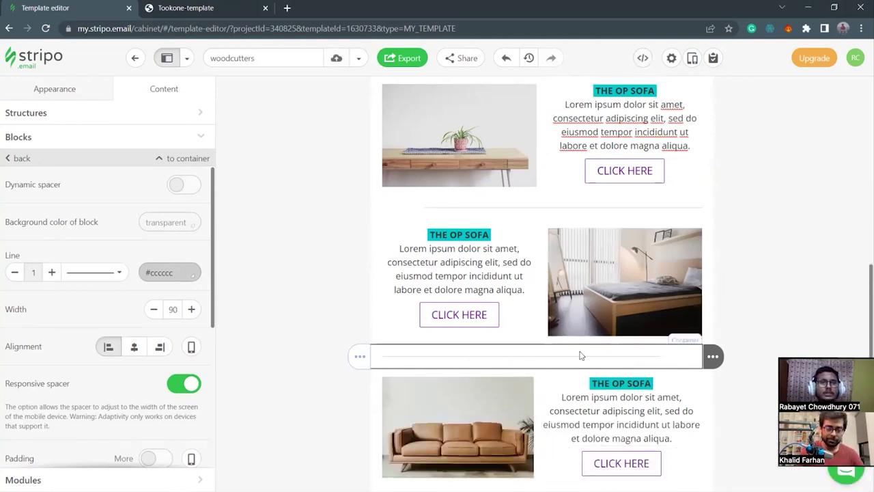
scroll(574, 357, "up", 2)
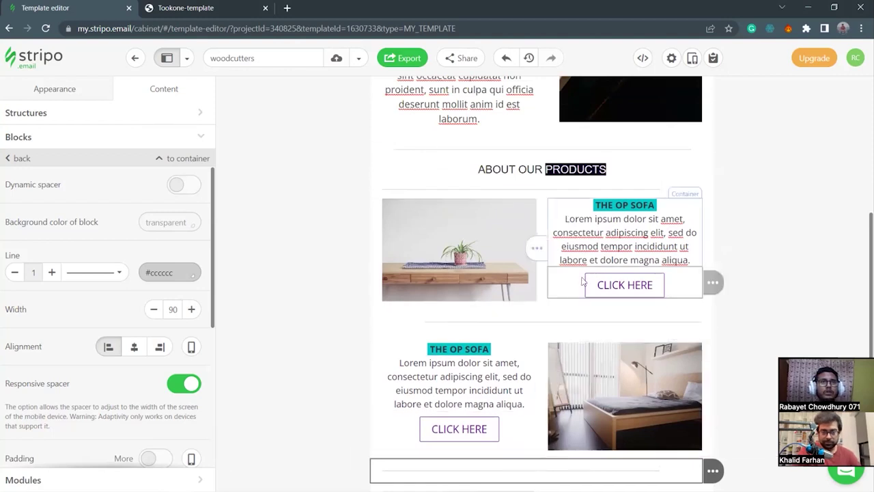
scroll(349, 341, "down", 2)
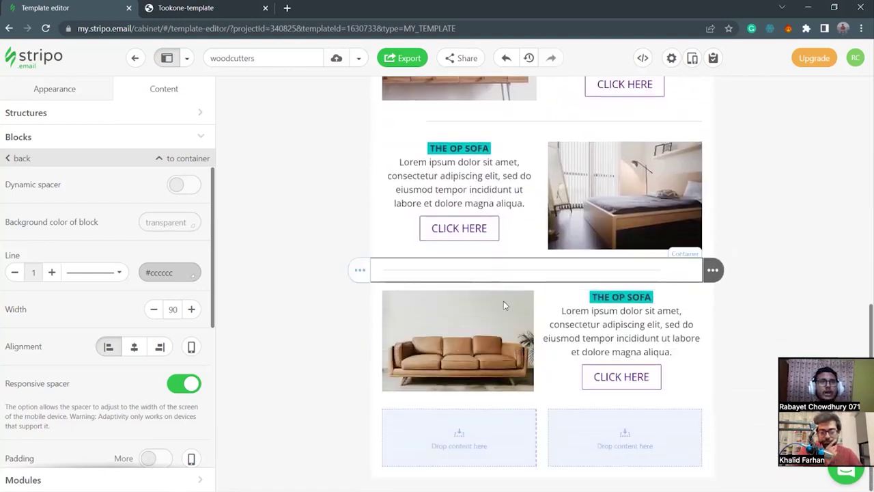
left_click(679, 380)
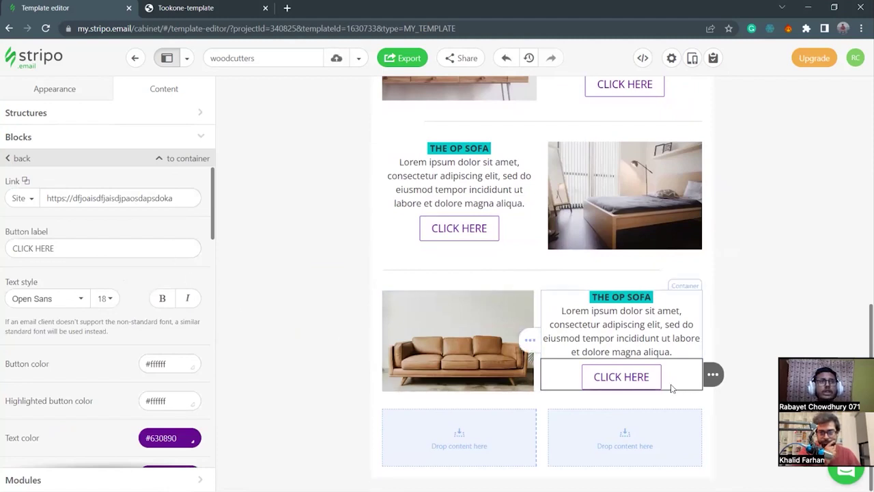
scroll(446, 278, "up", 3)
scroll(423, 232, "up", 1)
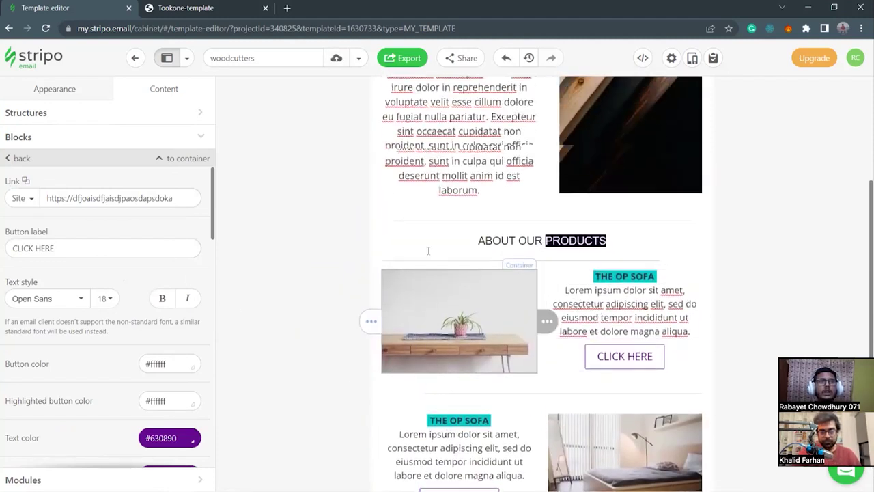
scroll(607, 353, "down", 3)
scroll(606, 354, "down", 1)
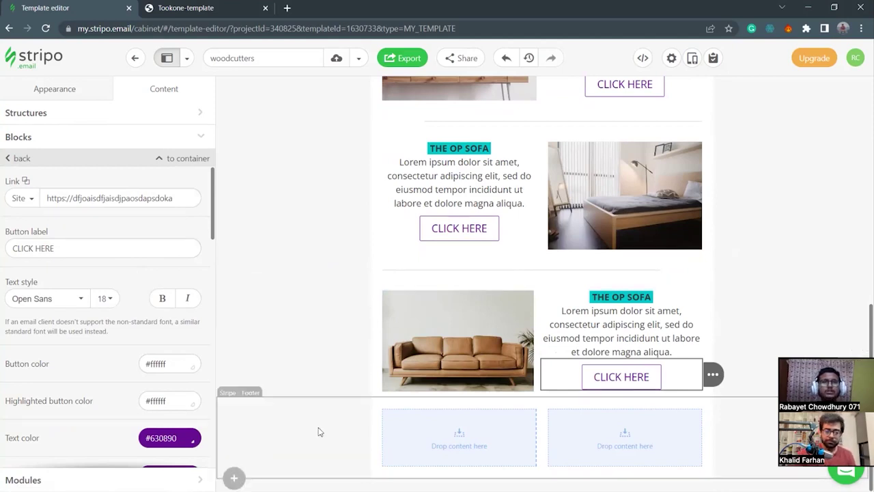
Insert a two-column structure and then a one-column section below the sofa row.
left_click(234, 396)
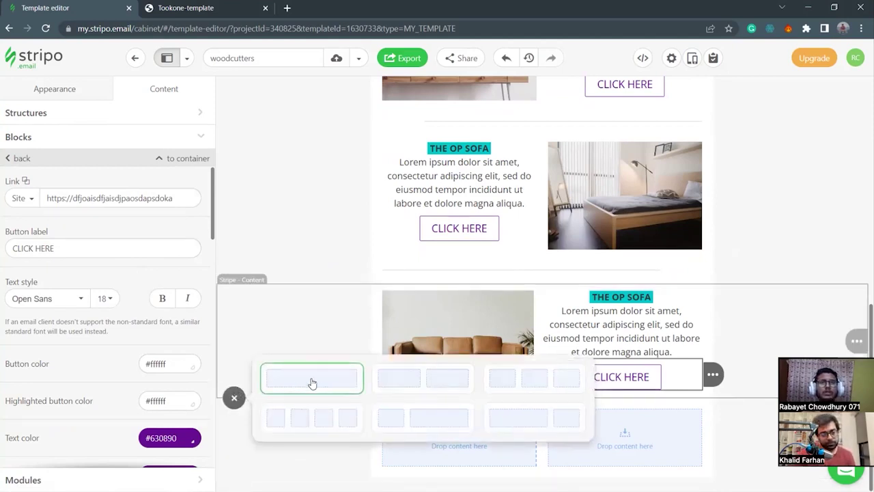
left_click(422, 380)
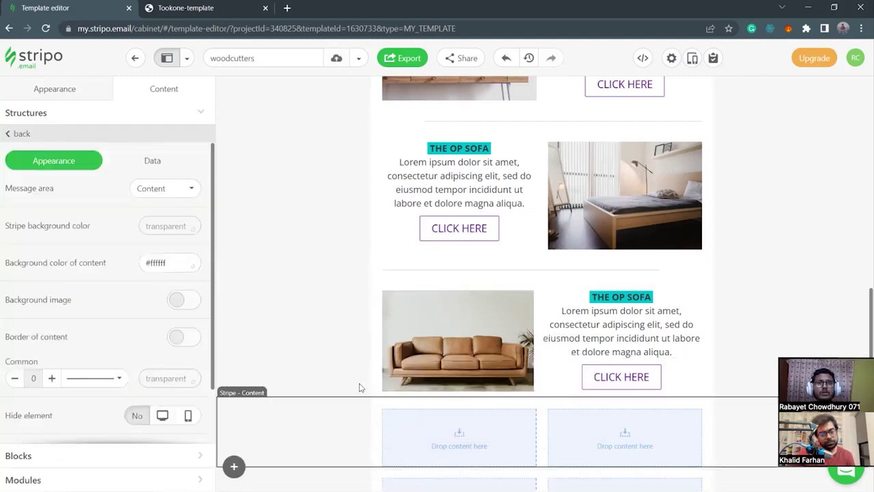
scroll(324, 335, "down", 1)
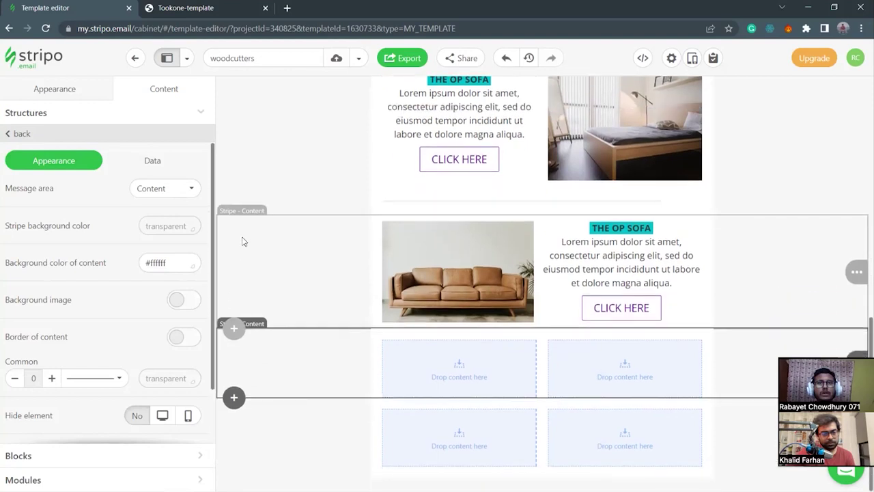
left_click(233, 328)
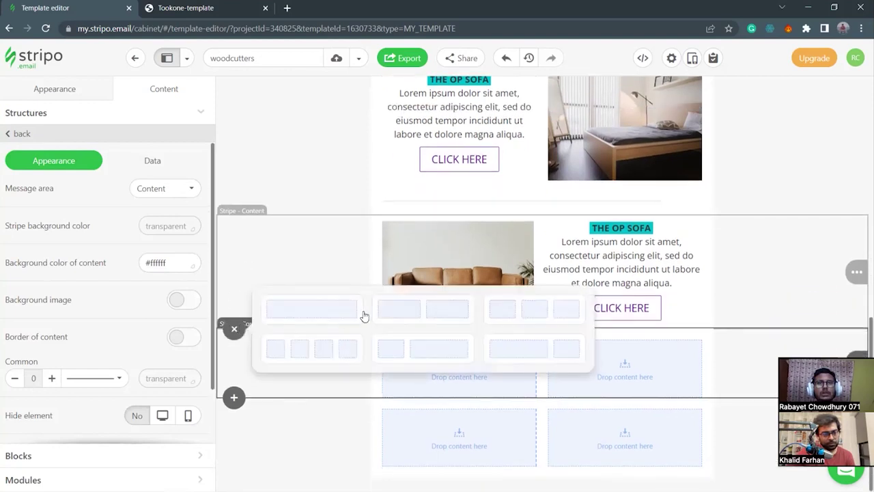
left_click(320, 314)
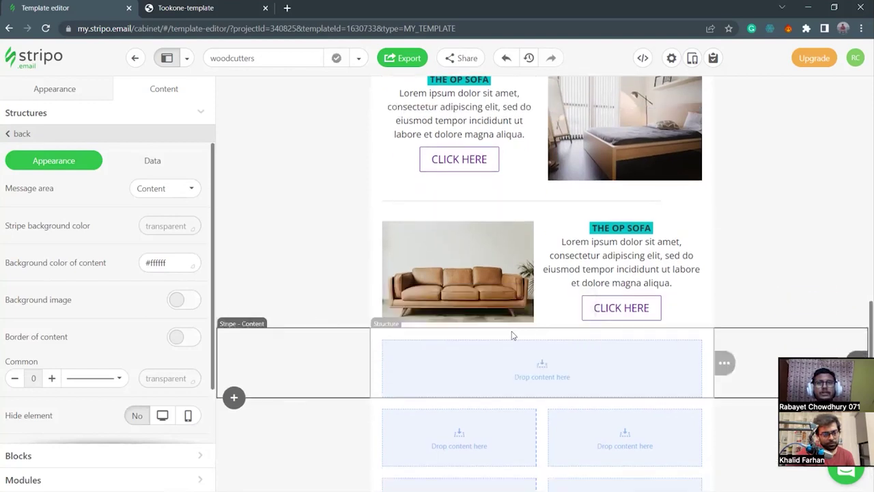
Adjust the new section's padding, ending with a top padding of 5.
left_click(378, 353)
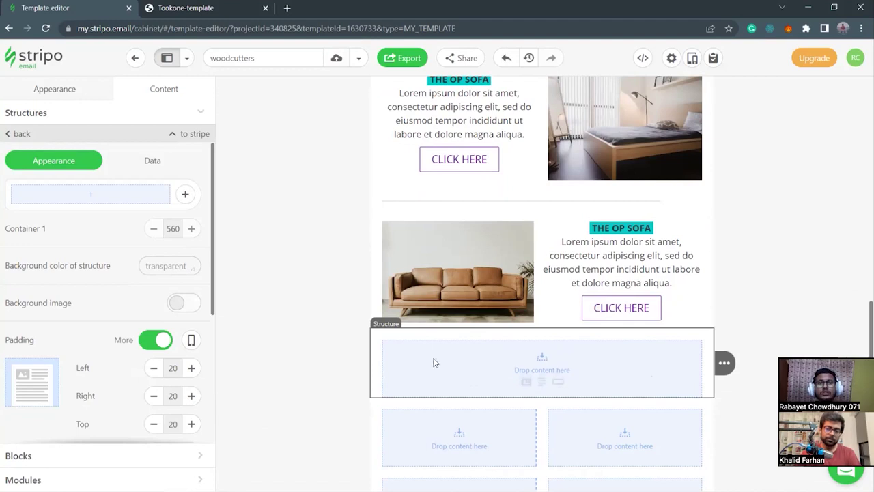
scroll(109, 301, "down", 3)
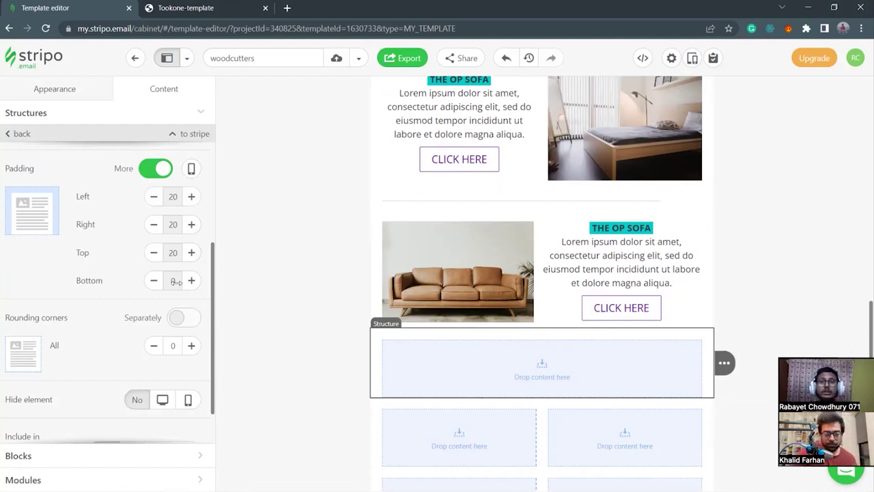
left_click(154, 252)
left_click(154, 252)
left_click(191, 279)
left_click(191, 280)
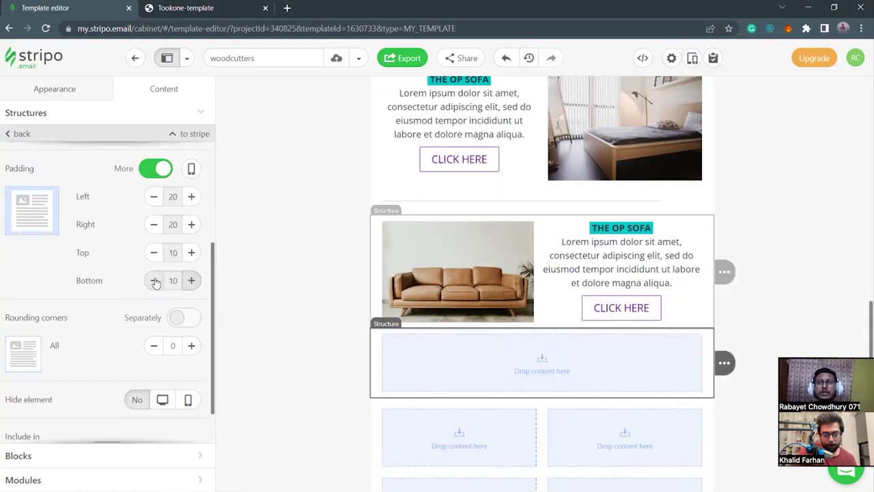
left_click(154, 252)
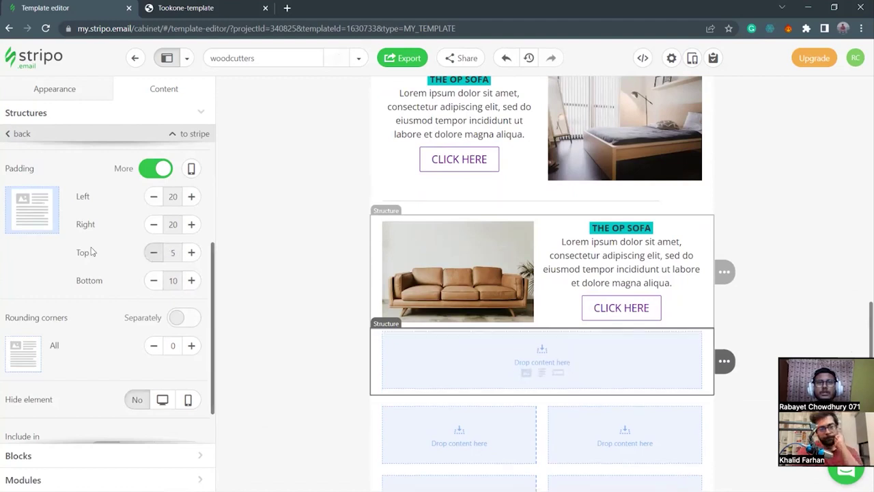
Drop a Spacer into the section, then undo it.
left_click(160, 455)
left_click_drag(50, 242, 531, 339)
key("ctrl+z")
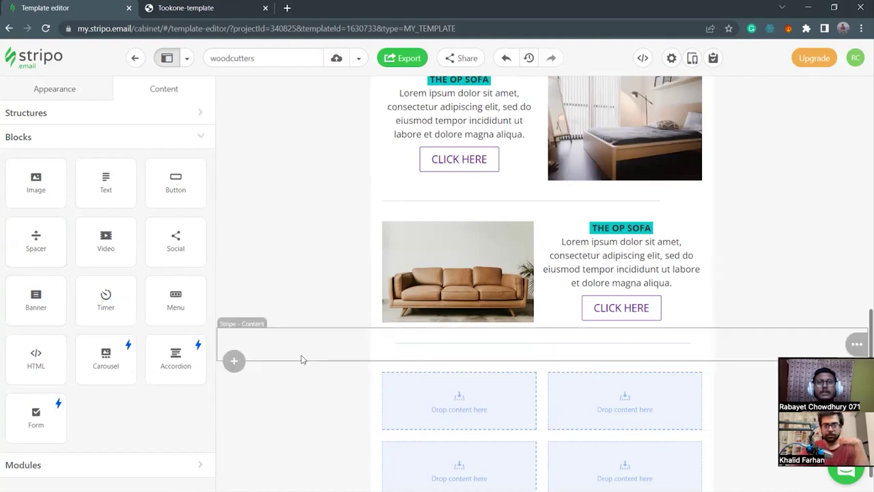
Insert a one-column section below the divider with 10 top and bottom padding.
left_click(234, 361)
left_click(355, 347)
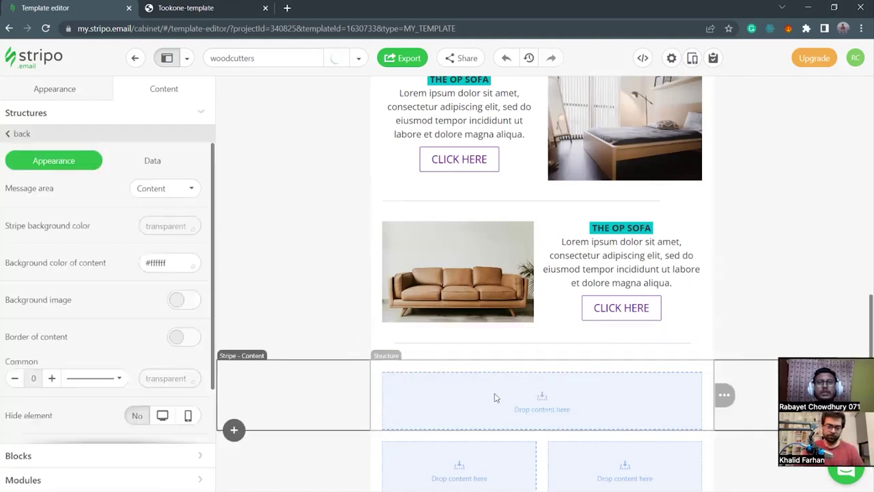
left_click(380, 383)
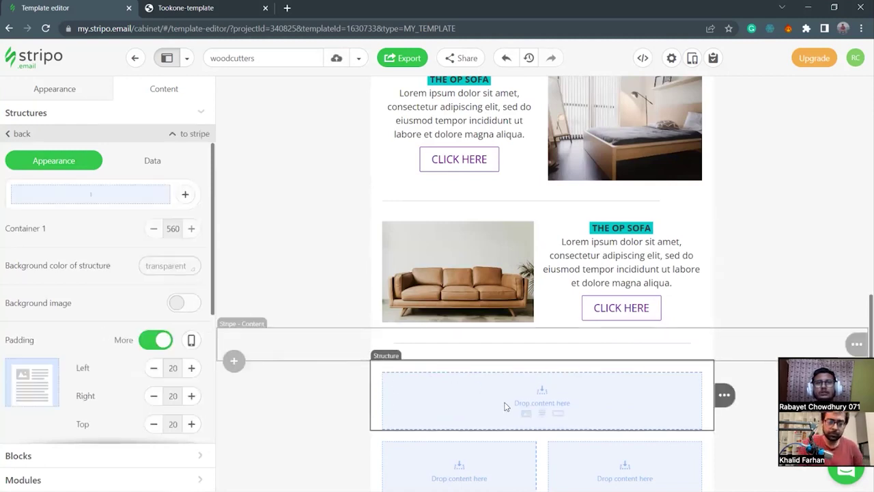
scroll(170, 376, "down", 2)
left_click(154, 309)
left_click(153, 309)
left_click(191, 337)
left_click(191, 337)
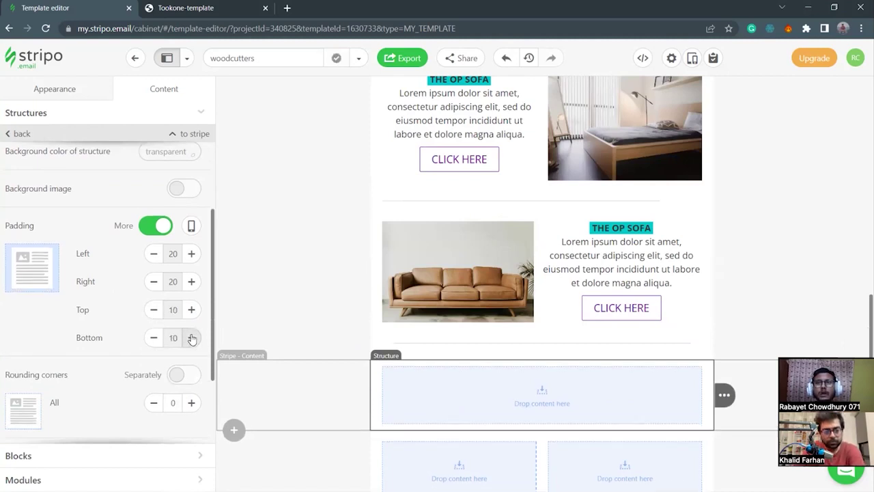
Add a Text block to the section and clear its placeholder text.
left_click(540, 409)
left_click(437, 372)
key("ctrl+a")
key("BackSpace")
Type the heading ABOUT US and set it to Open Sans, size 22.
type("ABOU")
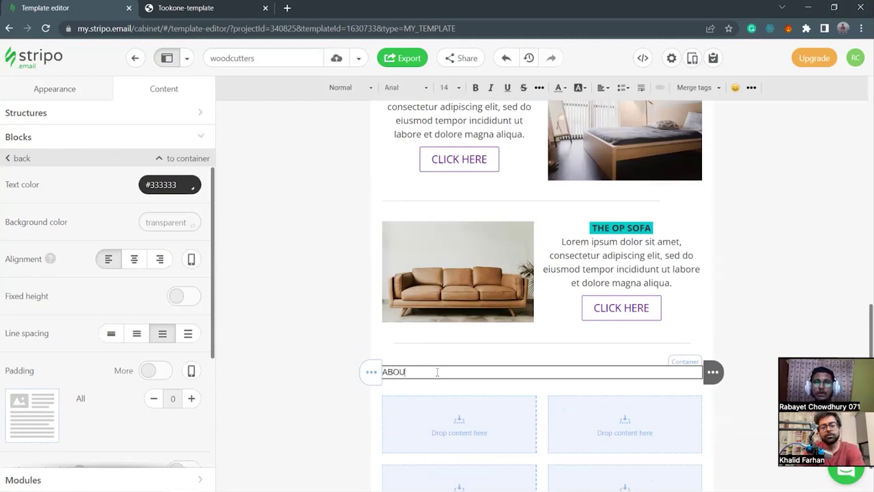
type("T US")
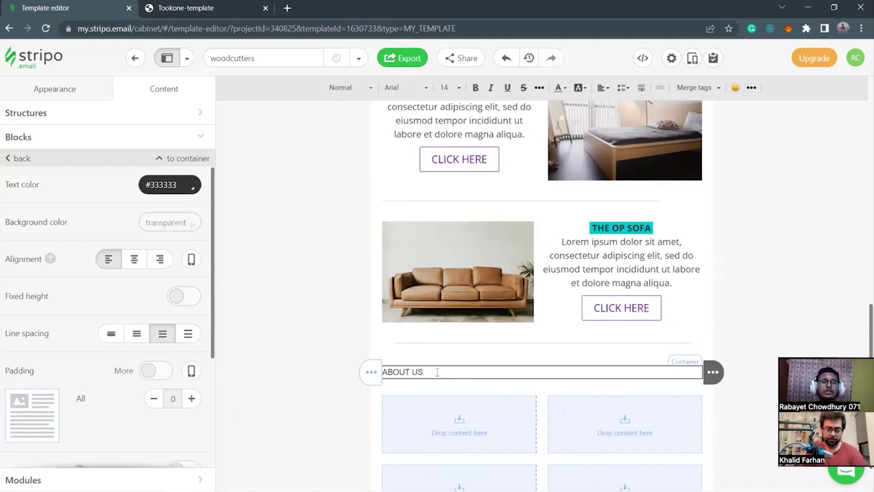
left_click_drag(437, 371, 373, 372)
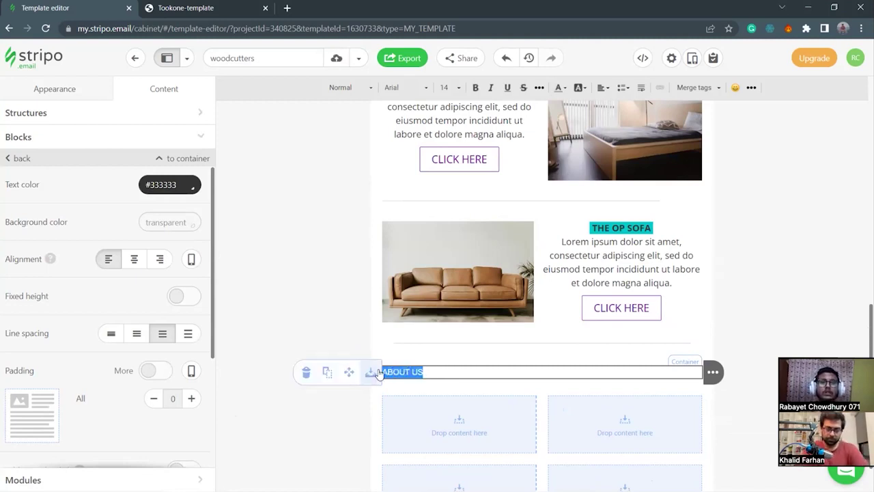
left_click(409, 88)
scroll(421, 219, "down", 3)
scroll(421, 220, "down", 4)
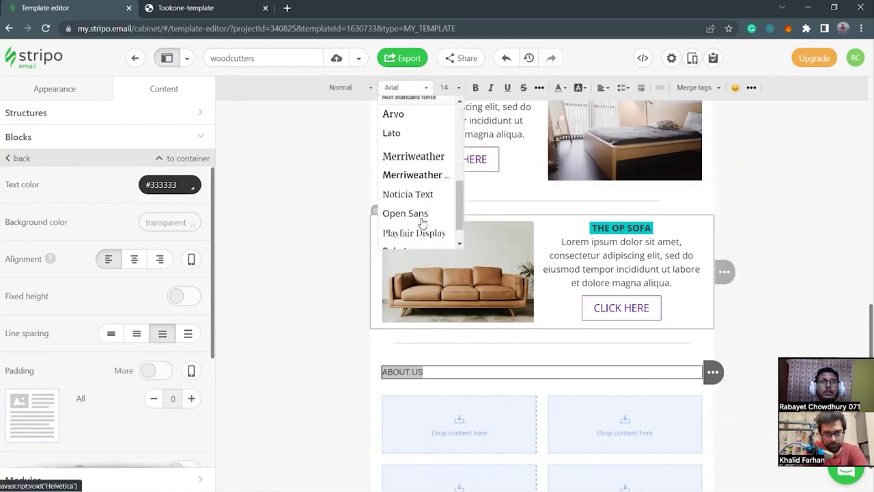
left_click(414, 185)
left_click(458, 93)
scroll(462, 195, "down", 5)
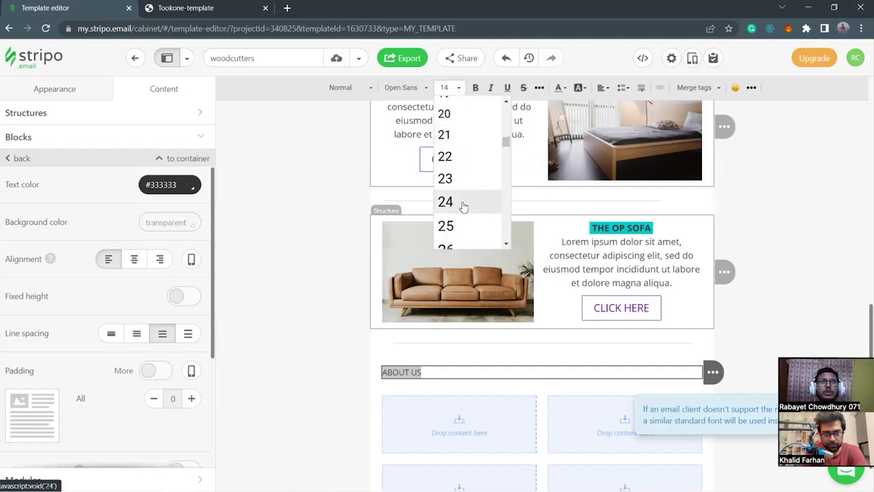
left_click(466, 159)
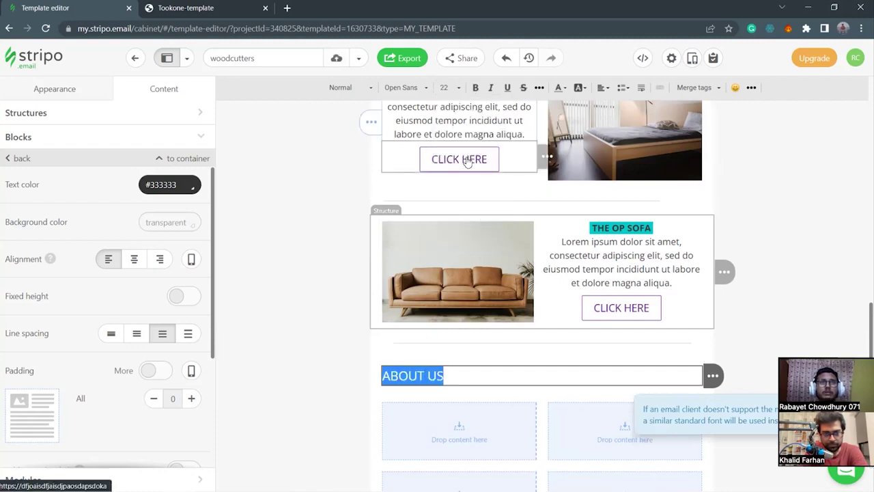
Centre-align the ABOUT US heading and reselect its text.
left_click(134, 260)
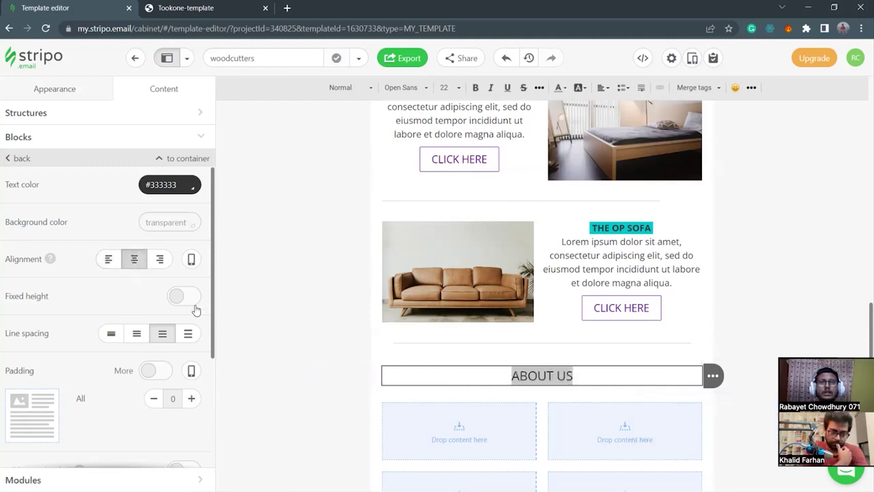
left_click(572, 377)
left_click(513, 376)
left_click_drag(579, 376, 509, 376)
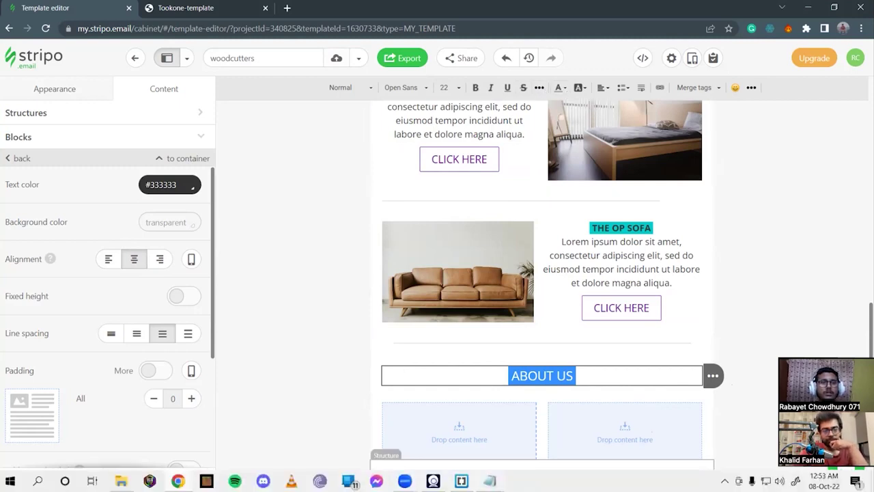
Select the purple colour code #630890 in the Notepad notes, then minimise Notepad.
left_click(490, 481)
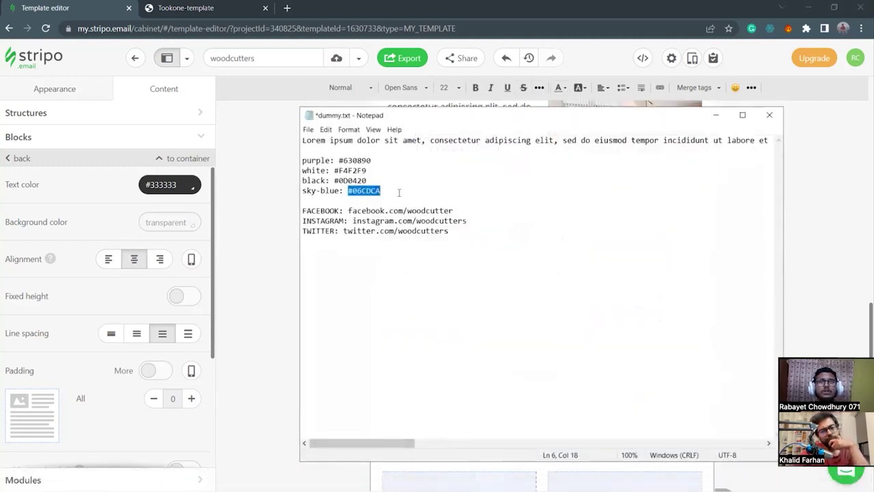
left_click(399, 192)
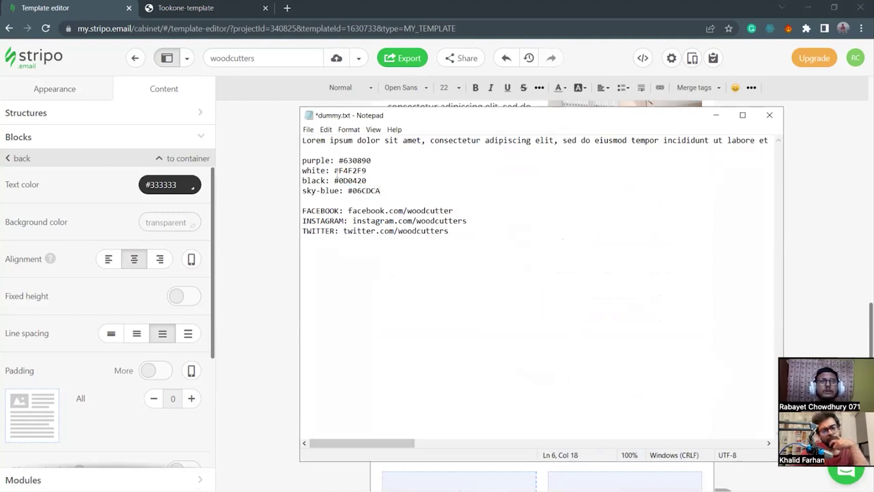
left_click_drag(339, 160, 375, 160)
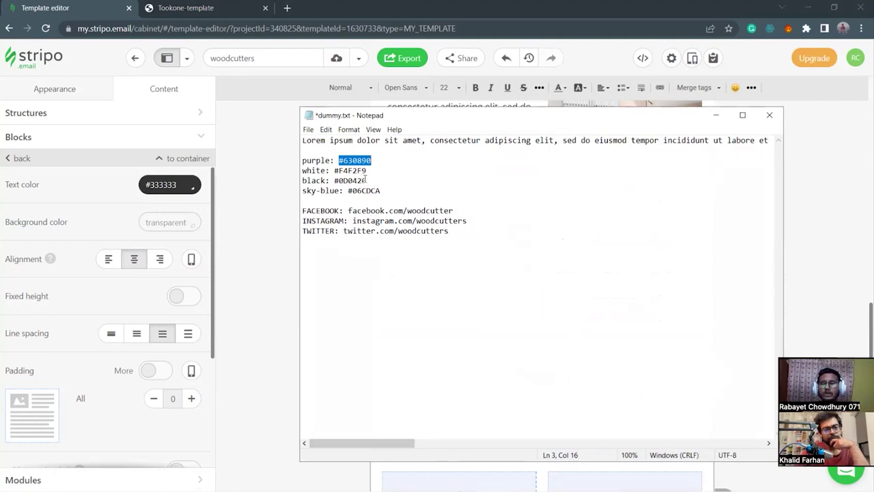
left_click_drag(611, 119, 512, 132)
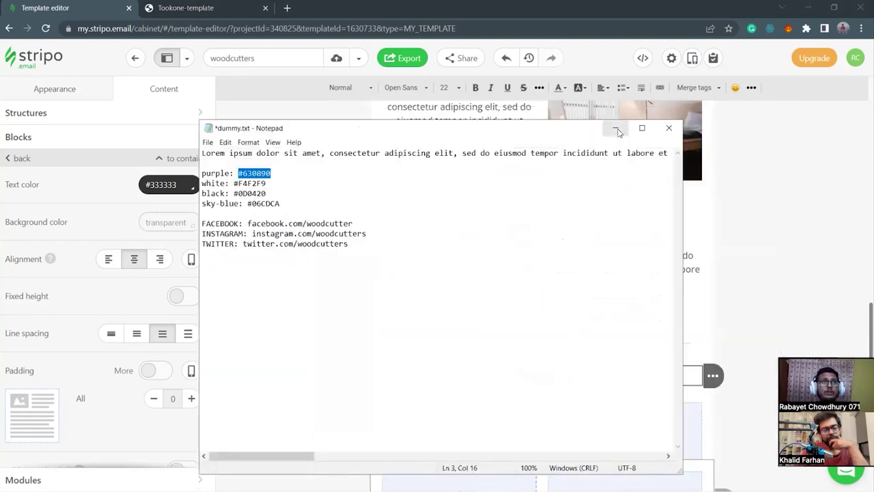
left_click(617, 127)
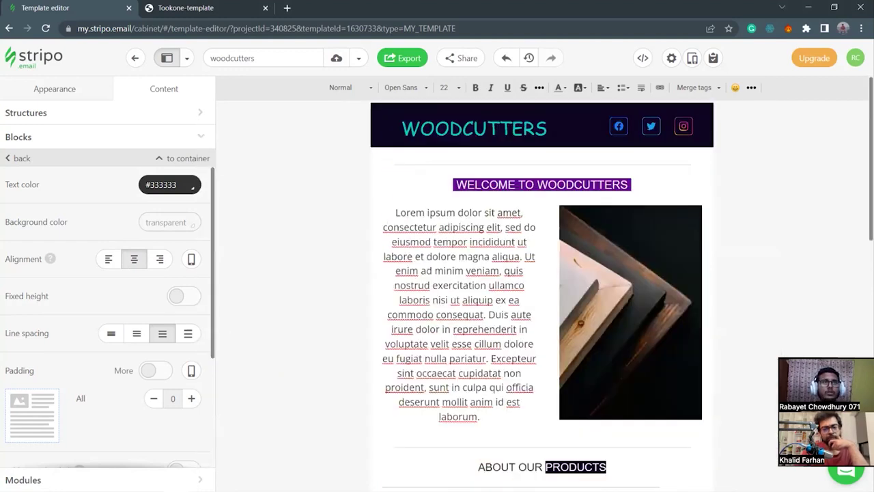
scroll(629, 270, "down", 8)
scroll(650, 283, "down", 1)
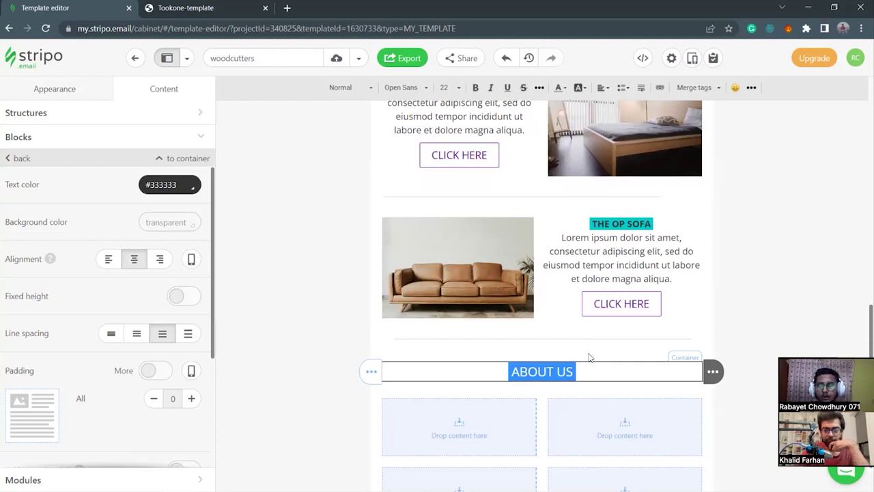
Give the ABOUT US heading a purple #630890 background highlight.
left_click(579, 89)
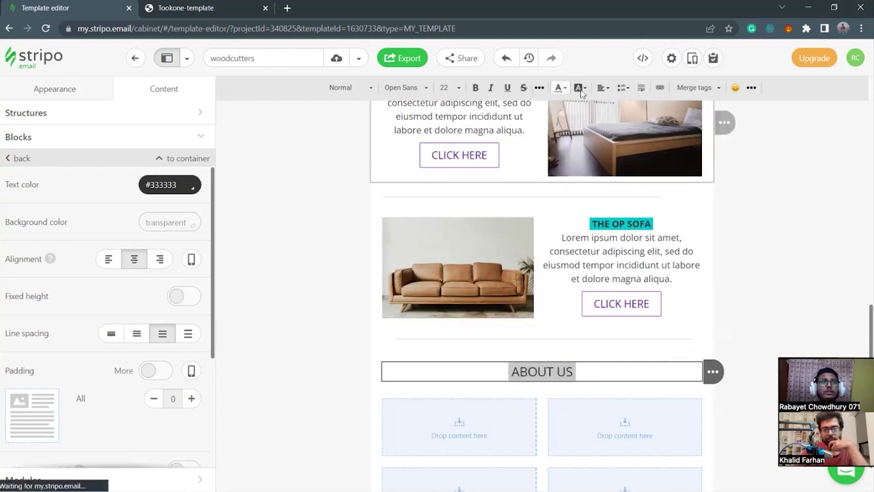
left_click(660, 208)
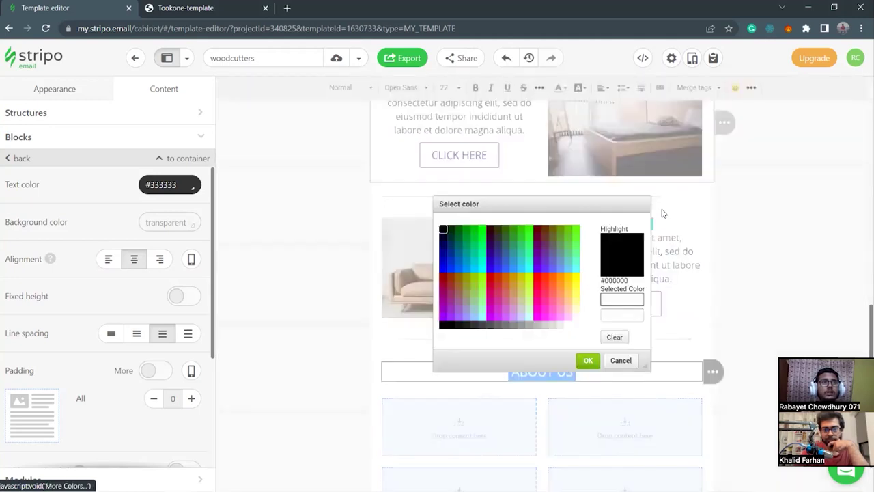
left_click(629, 315)
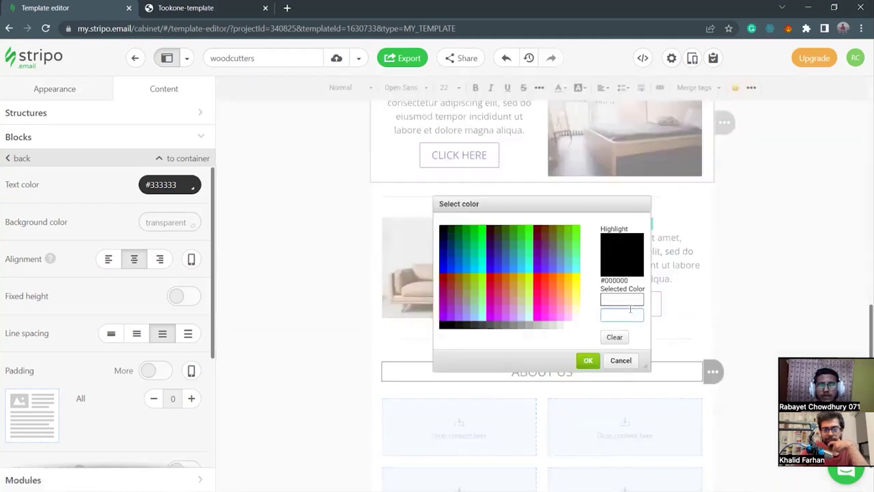
key("ctrl+v")
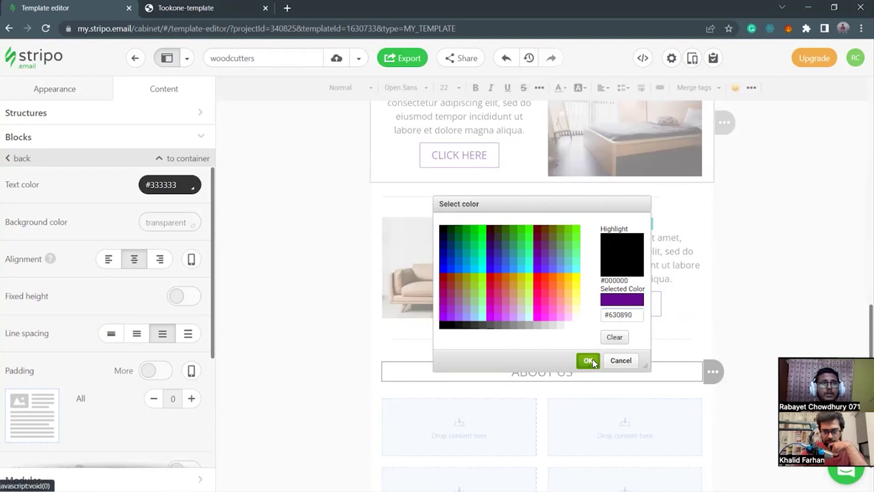
left_click(588, 360)
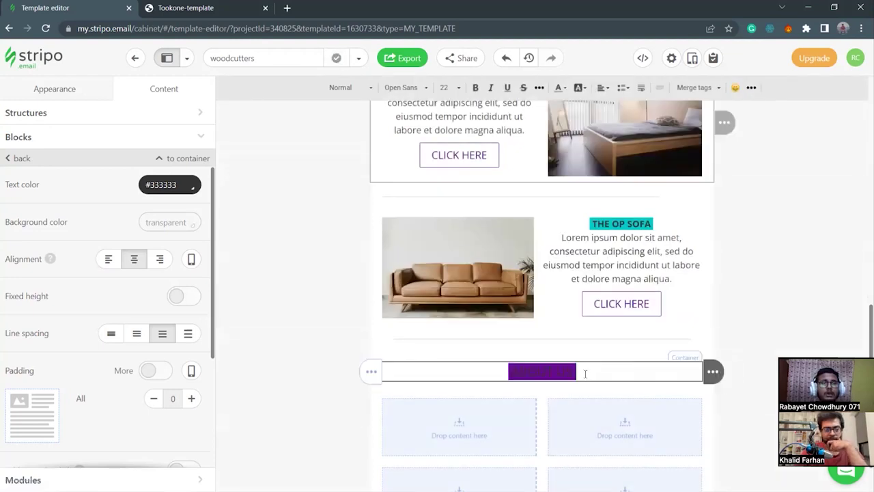
Set the ABOUT US text colour to sky blue #06CDCA, copied from the notes.
left_click_drag(581, 372, 572, 373)
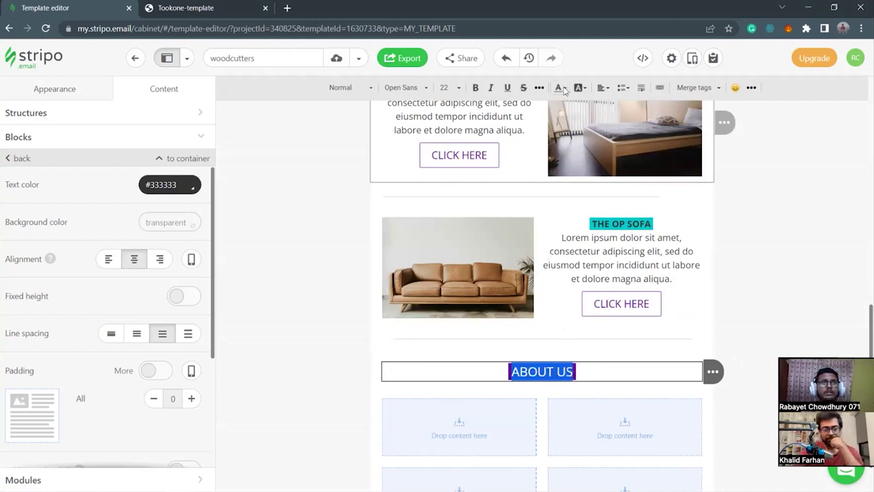
left_click(560, 89)
left_click(627, 209)
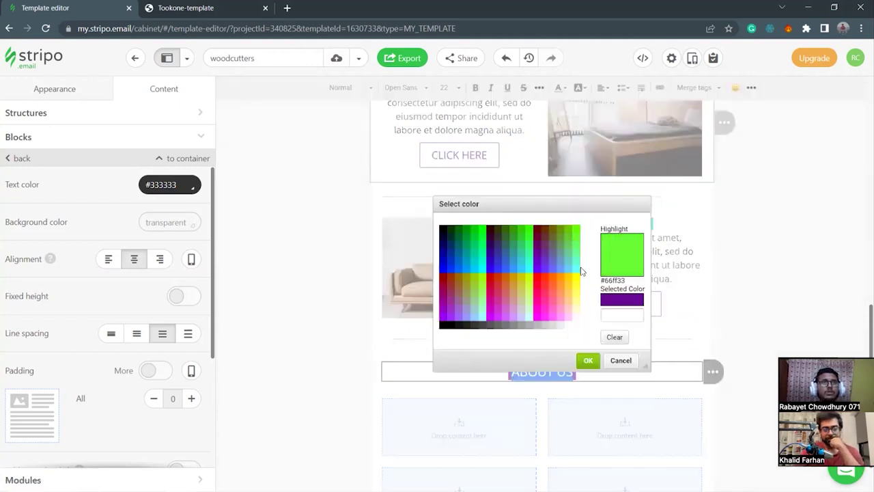
mouse_move(490, 480)
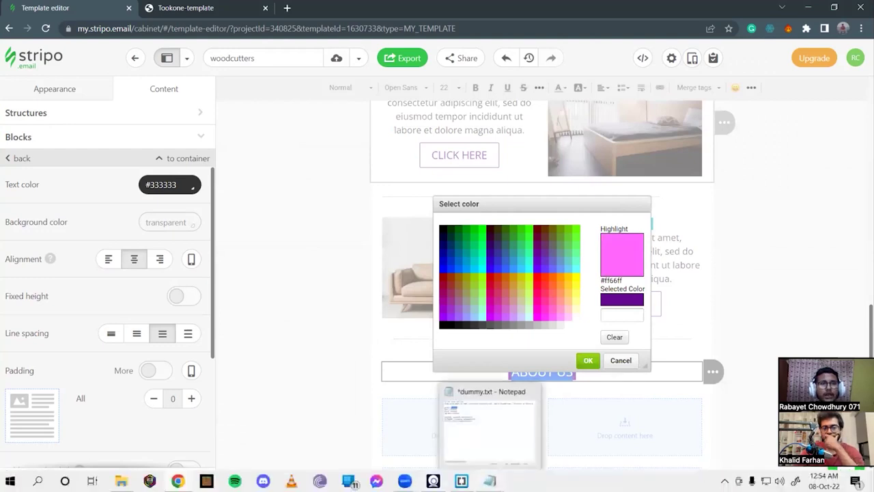
left_click(489, 423)
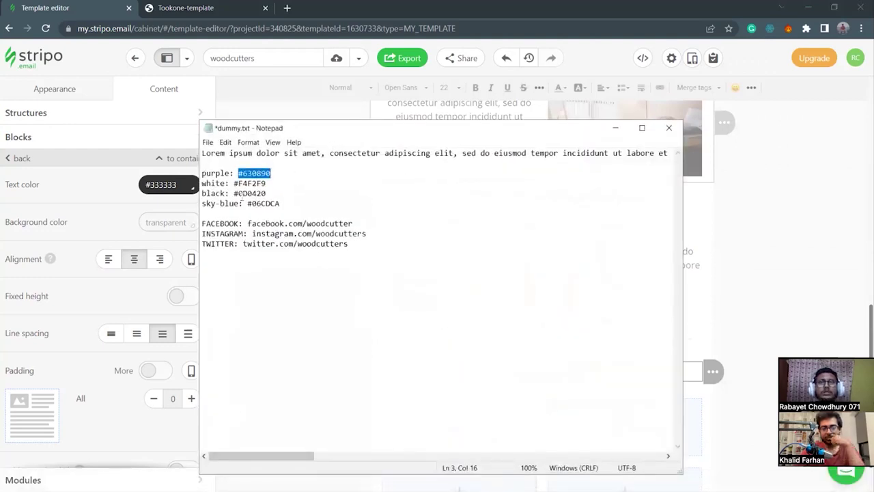
left_click_drag(248, 203, 287, 207)
key("ctrl+c")
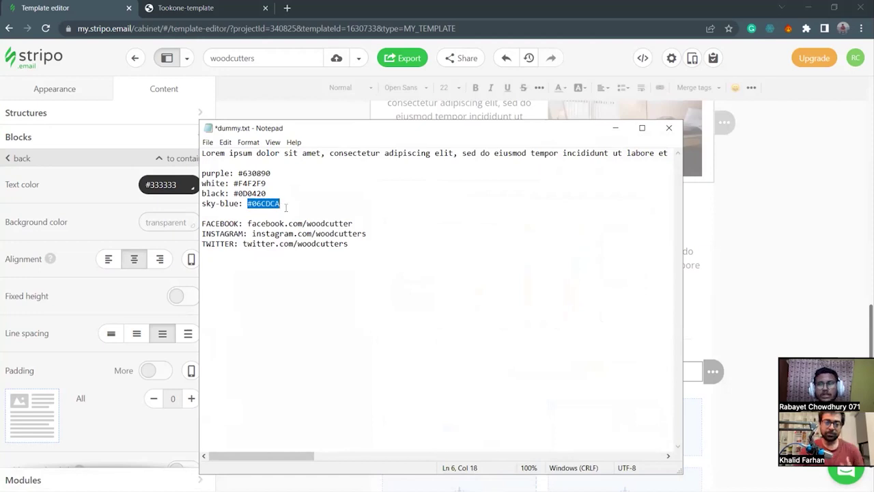
left_click(616, 127)
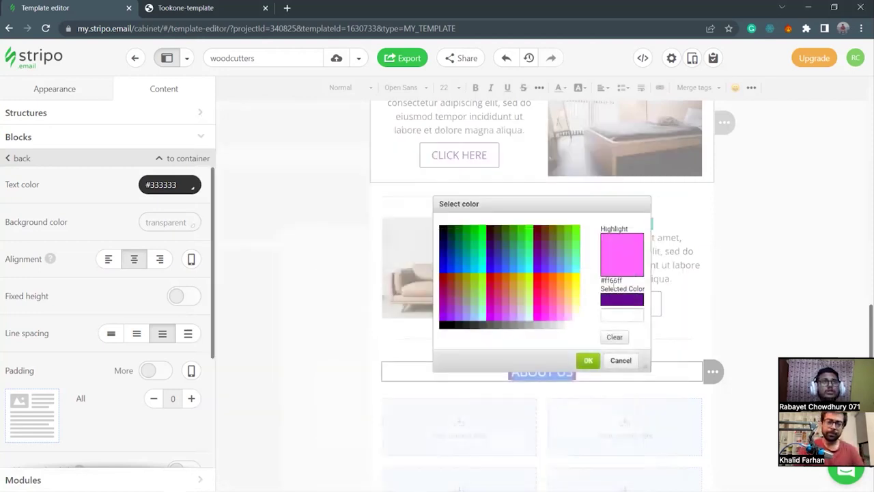
left_click(620, 316)
key("ctrl+v")
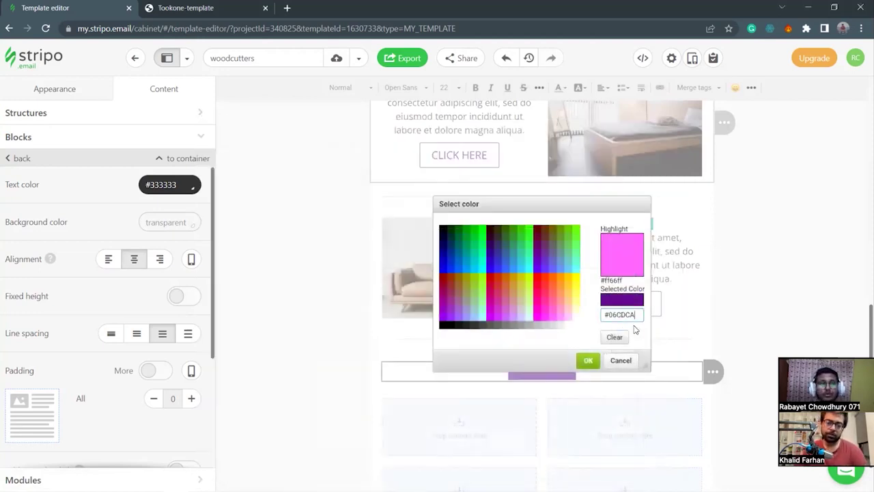
left_click(588, 361)
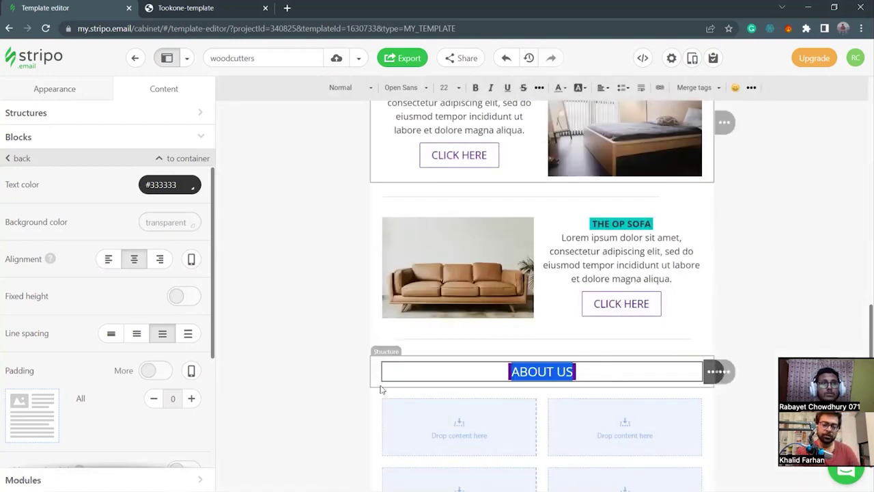
Select the stripe holding the sofa row and review it.
left_click(304, 328)
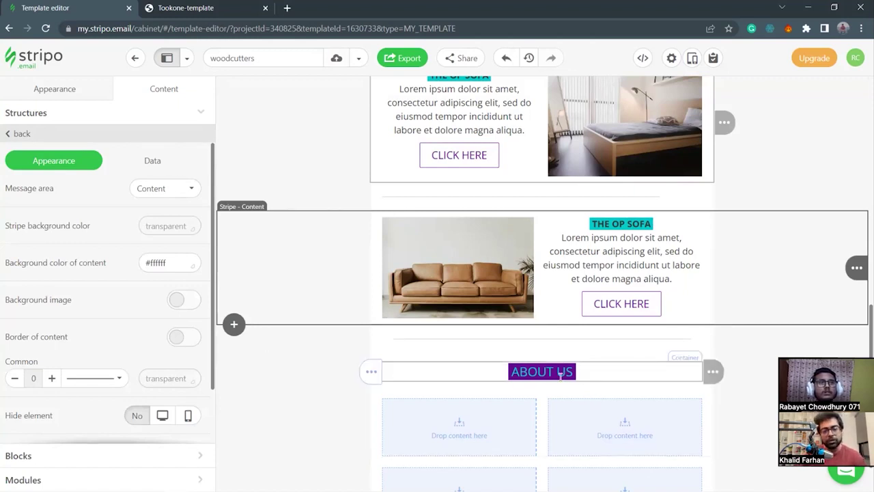
scroll(599, 376, "up", 12)
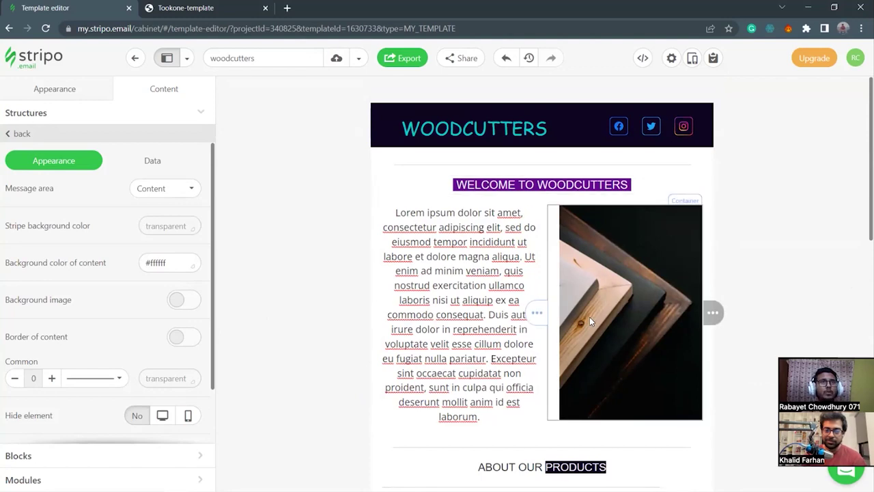
scroll(498, 188, "down", 12)
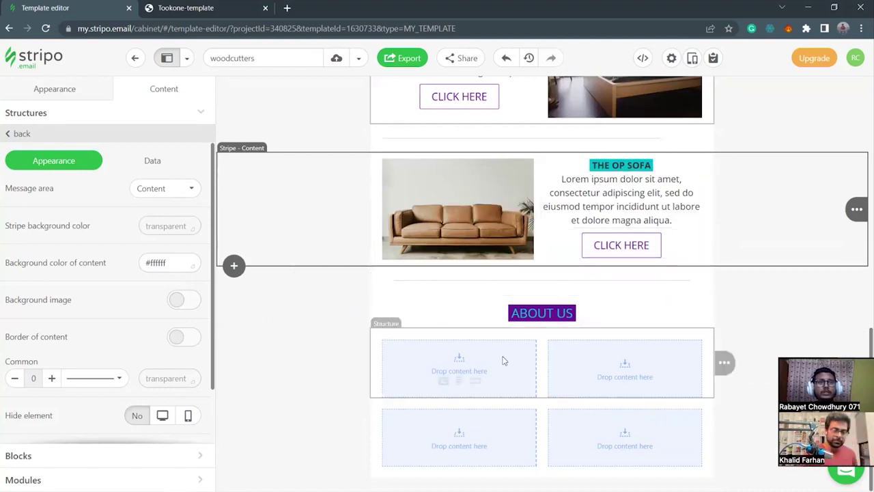
Select the two-column row under ABOUT US and try the column gap, leaving it at 20.
left_click(379, 336)
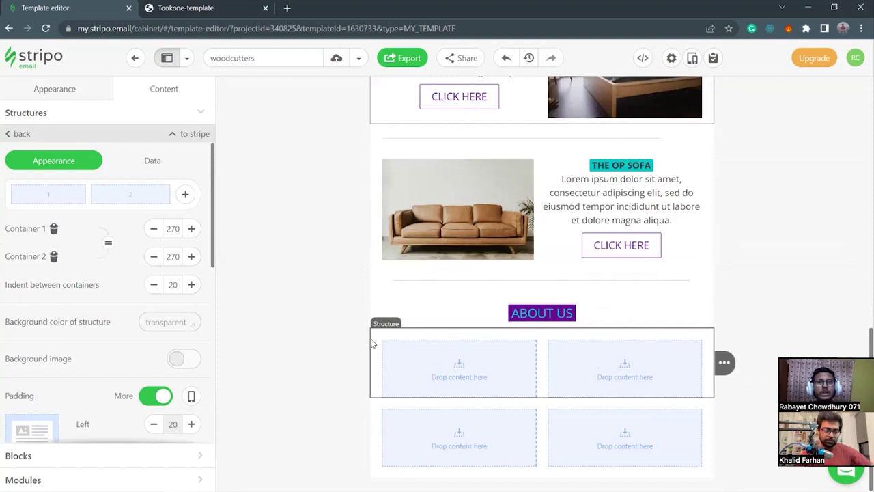
left_click(153, 284)
left_click(154, 284)
left_click(192, 285)
left_click(192, 285)
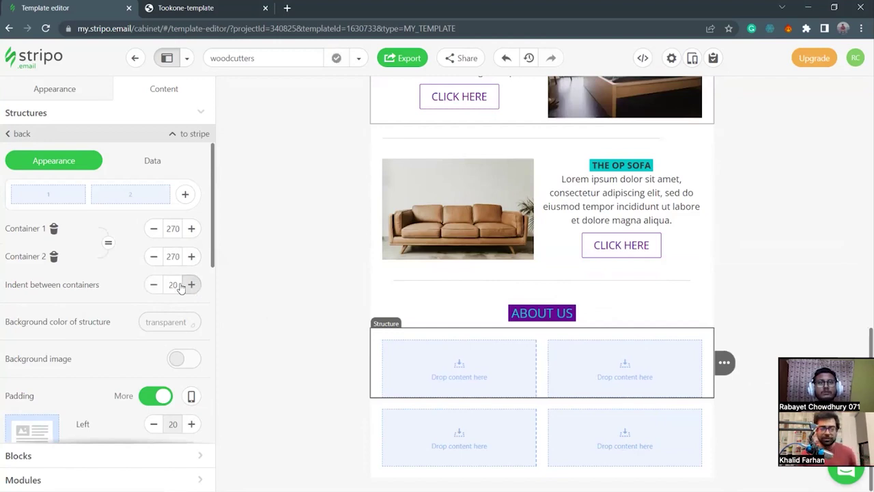
Set the row's top and bottom padding to 10.
scroll(183, 331, "down", 3)
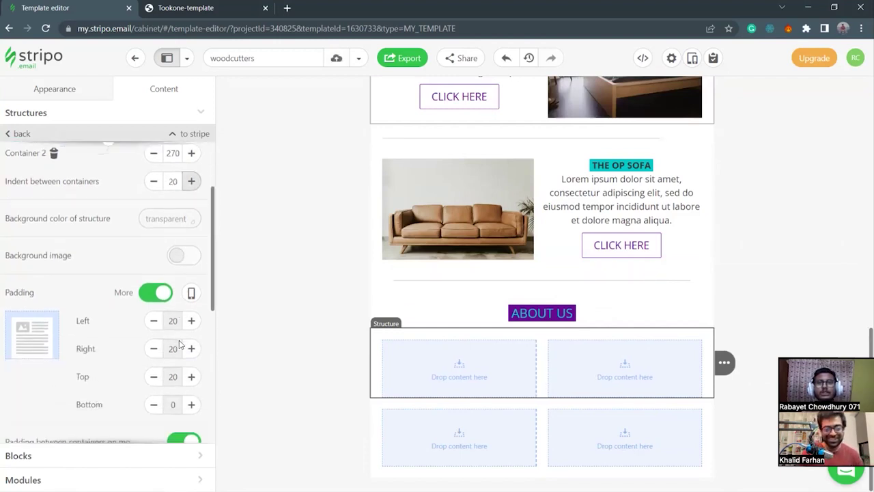
left_click(193, 394)
left_click(193, 394)
left_click(192, 394)
left_click(154, 393)
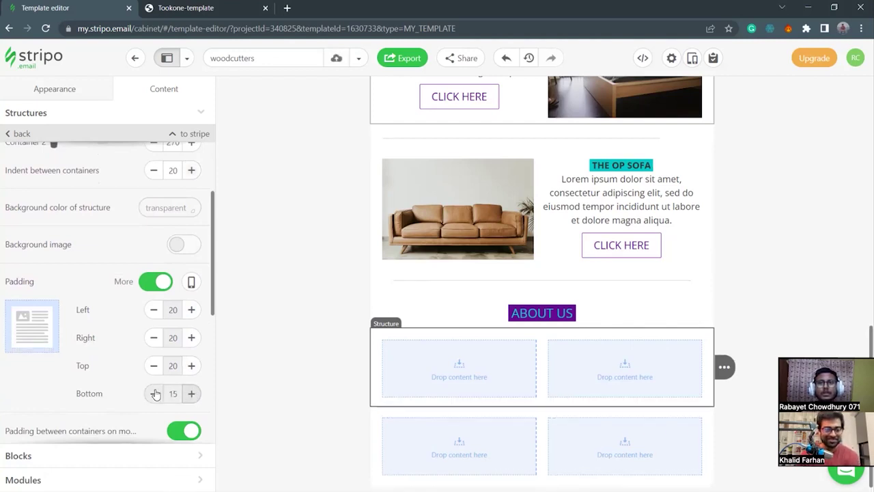
left_click(154, 366)
left_click(154, 366)
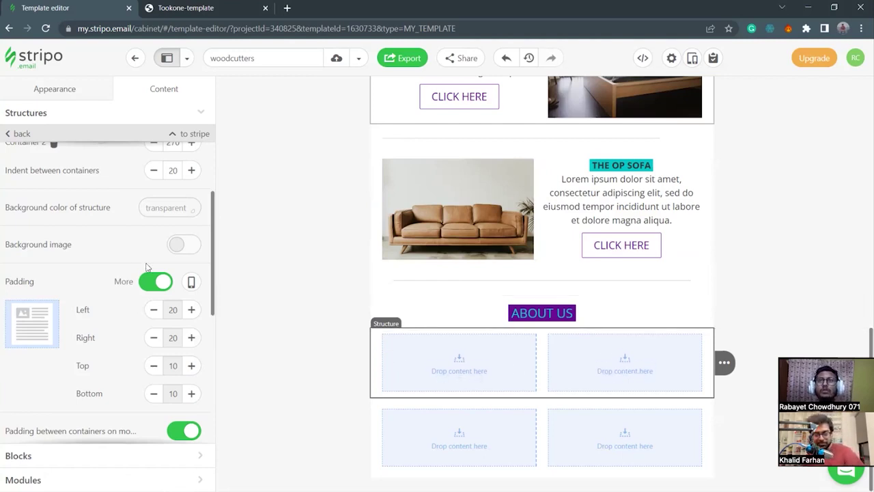
scroll(162, 214, "up", 2)
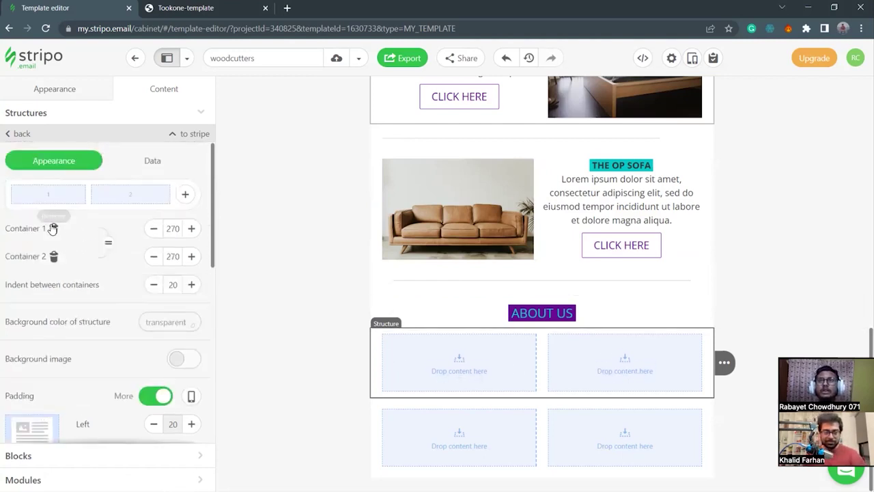
Delete Container 2, add an Image block, and open the file browser to upload a photo.
left_click(54, 258)
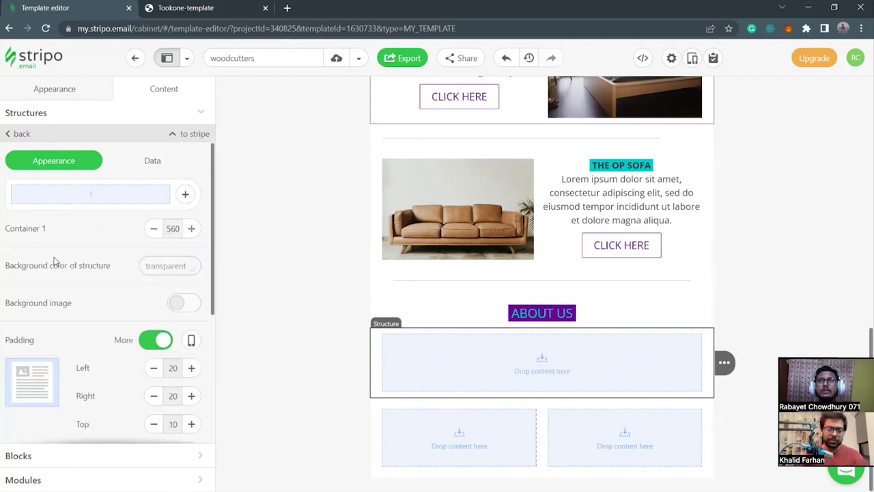
left_click(527, 377)
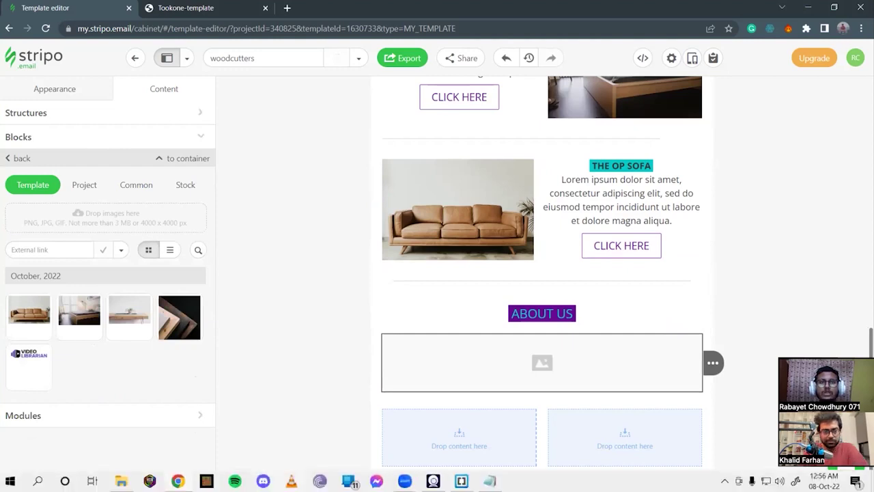
left_click(121, 481)
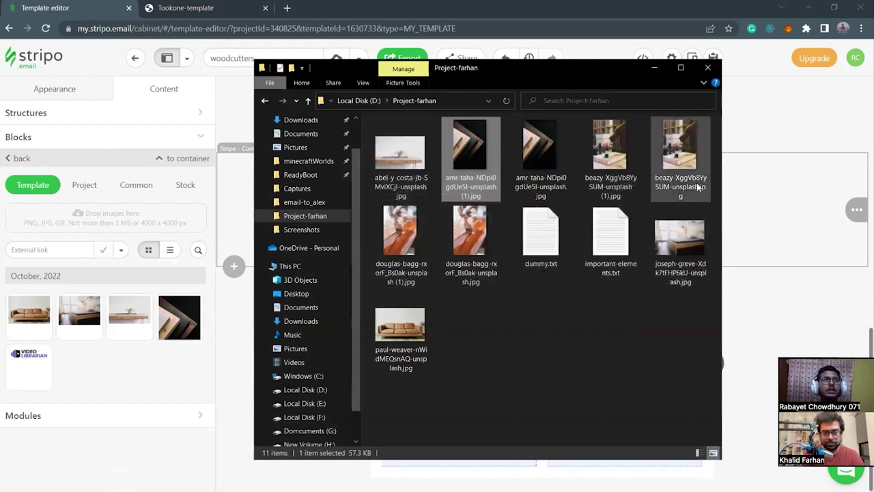
Abandon the beazy photo in File Explorer and open a new Chrome tab instead.
left_click(607, 166)
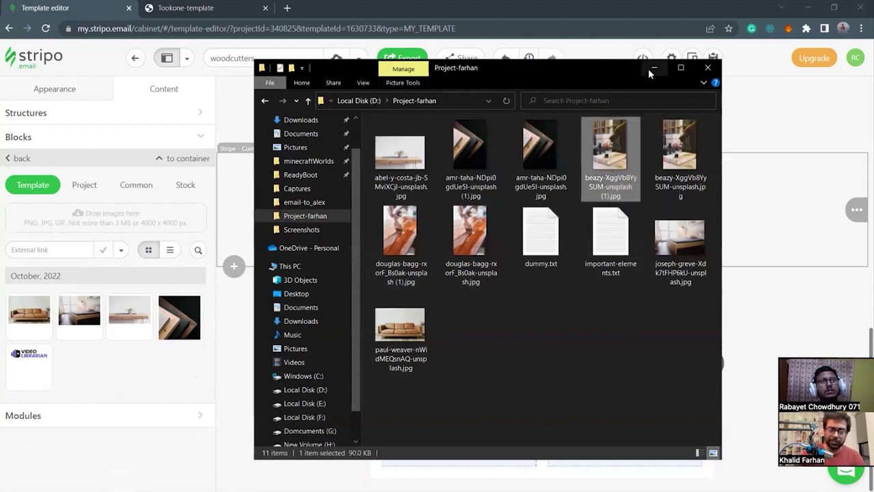
left_click(320, 392)
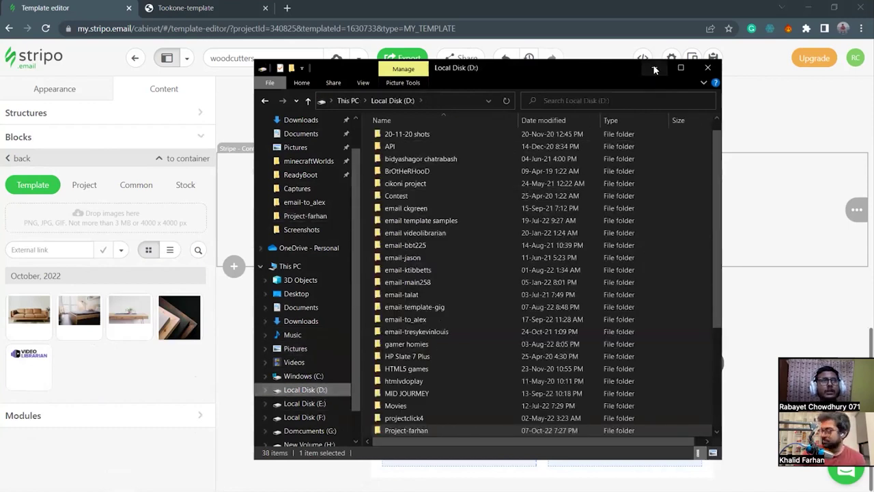
left_click(653, 72)
key("ctrl+t")
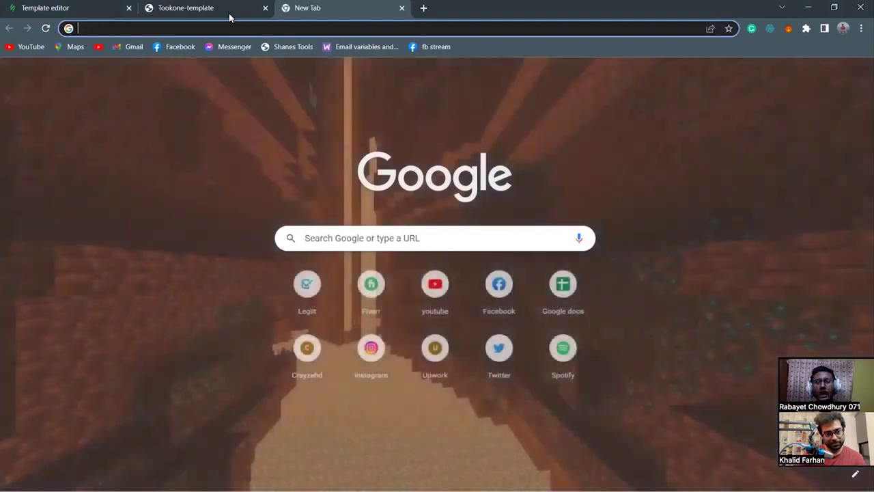
Search Google for 'wood images unsplash' and open the Unsplash '20+ Wood Pictures' result.
type("up")
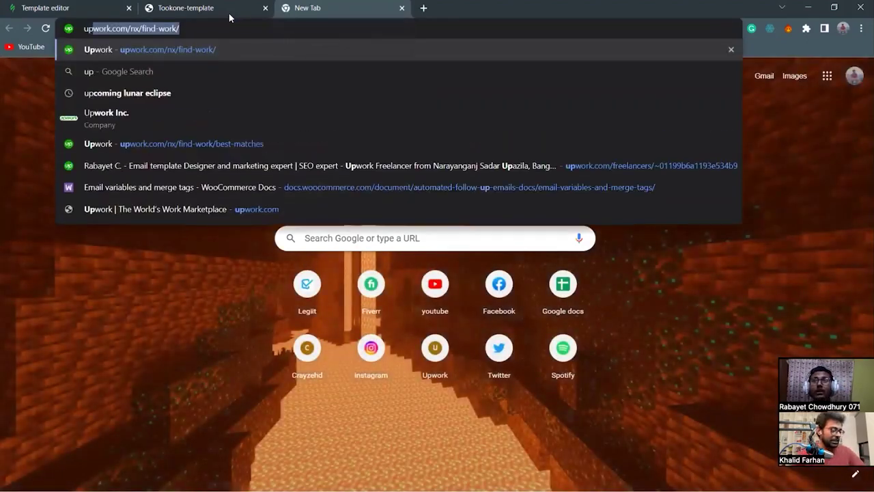
type("nsplash")
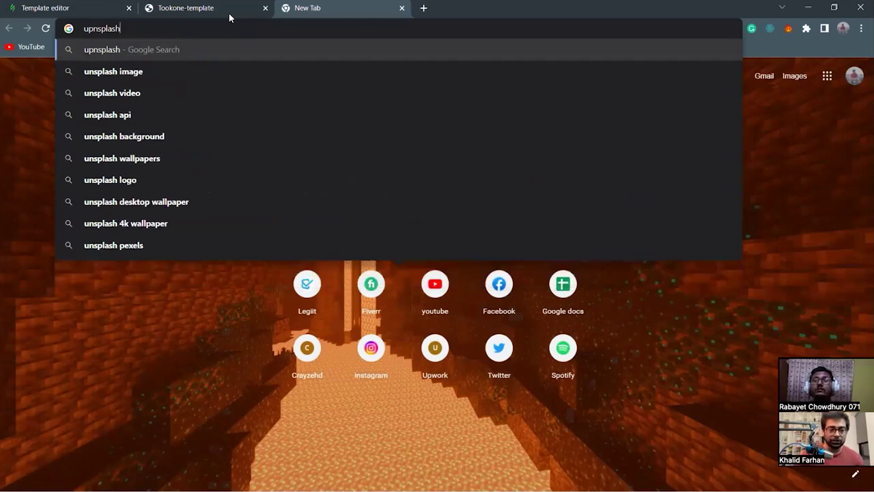
key("ctrl+a")
key("BackSpace")
type("wood")
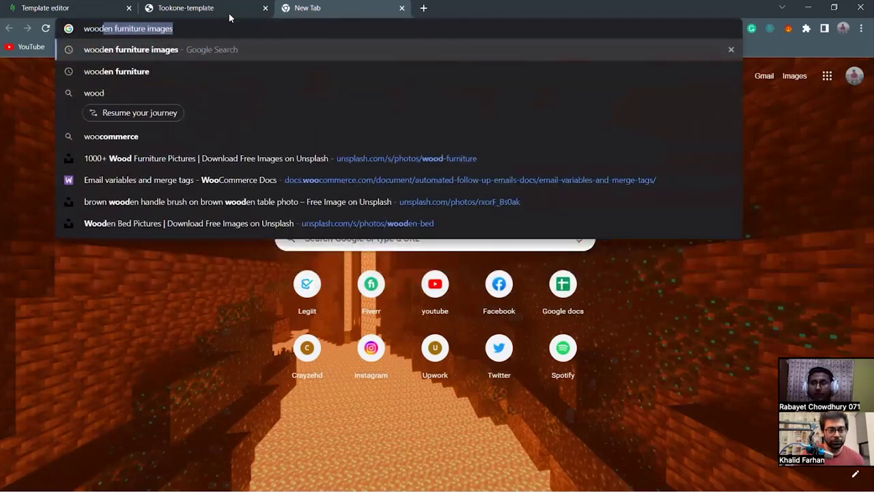
type(" images")
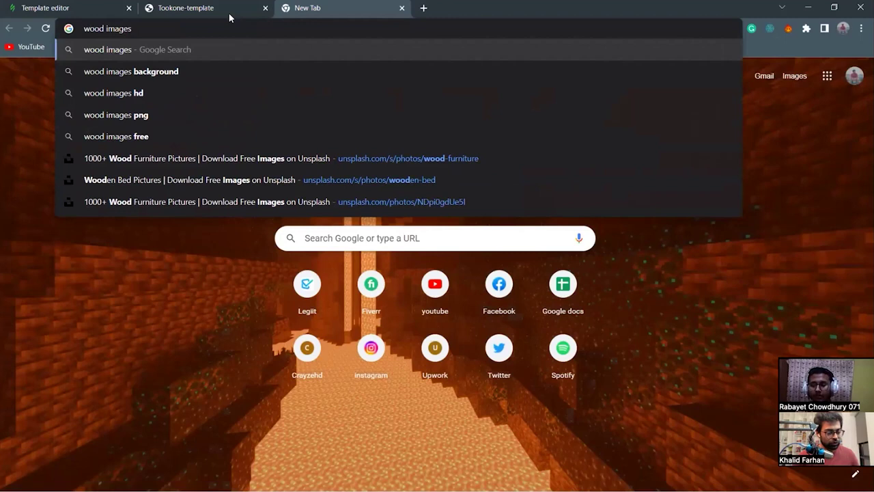
type(" unsplash")
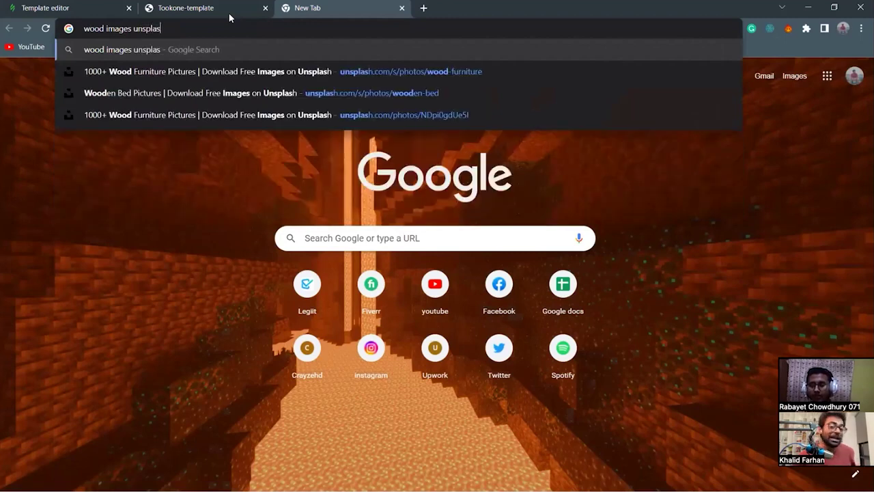
key("Return")
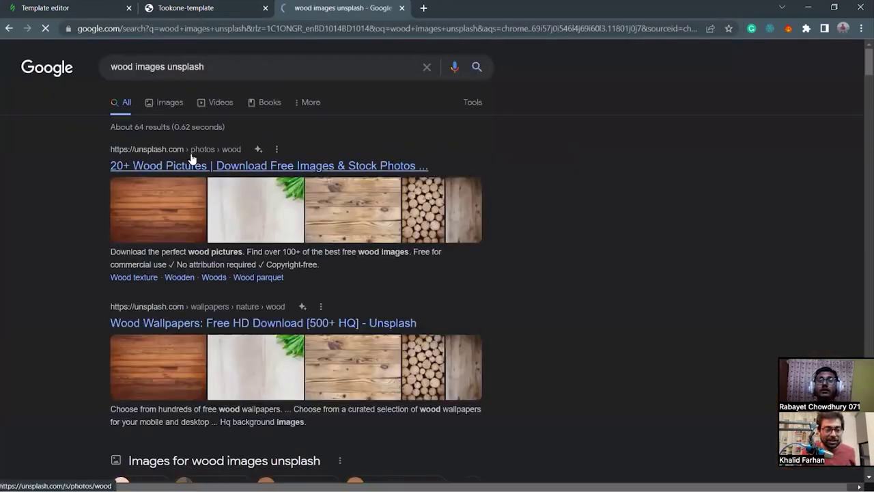
left_click(197, 166)
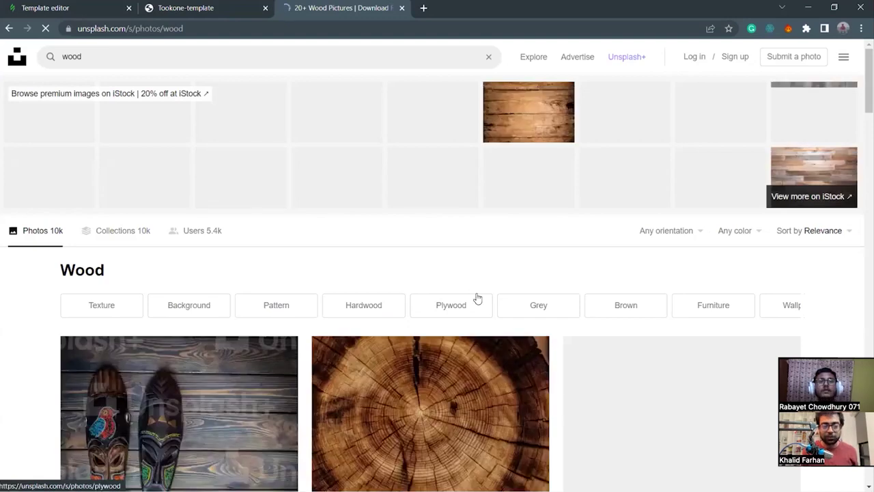
scroll(464, 293, "down", 4)
scroll(477, 305, "down", 2)
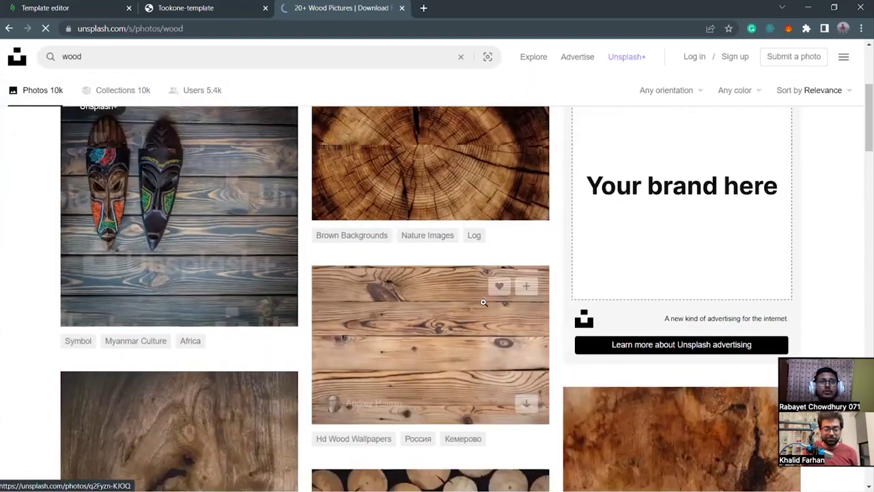
scroll(663, 314, "down", 3)
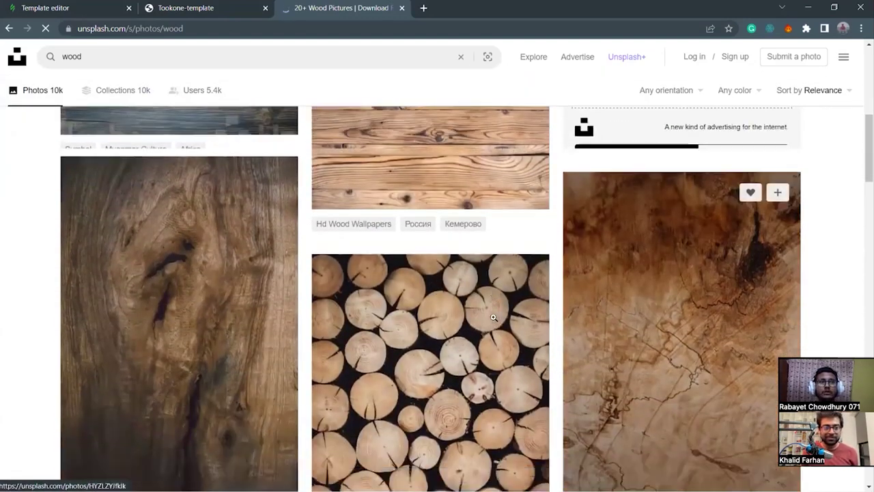
scroll(325, 354, "down", 7)
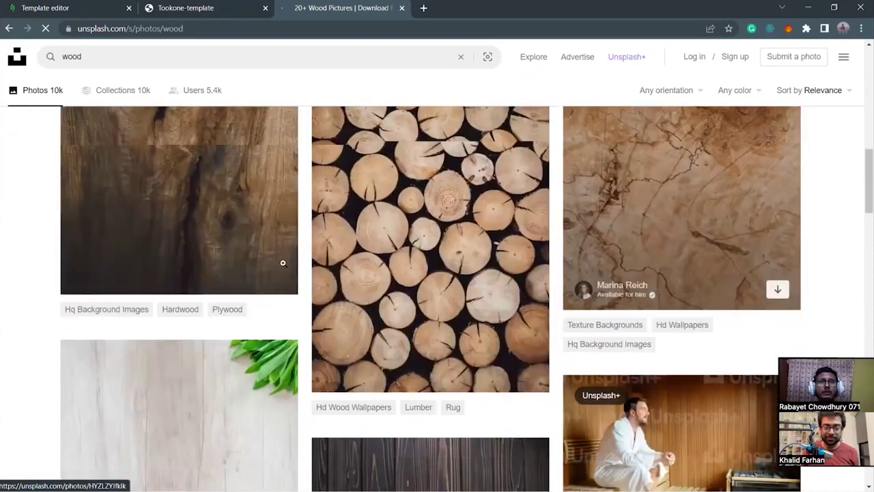
scroll(497, 326, "down", 4)
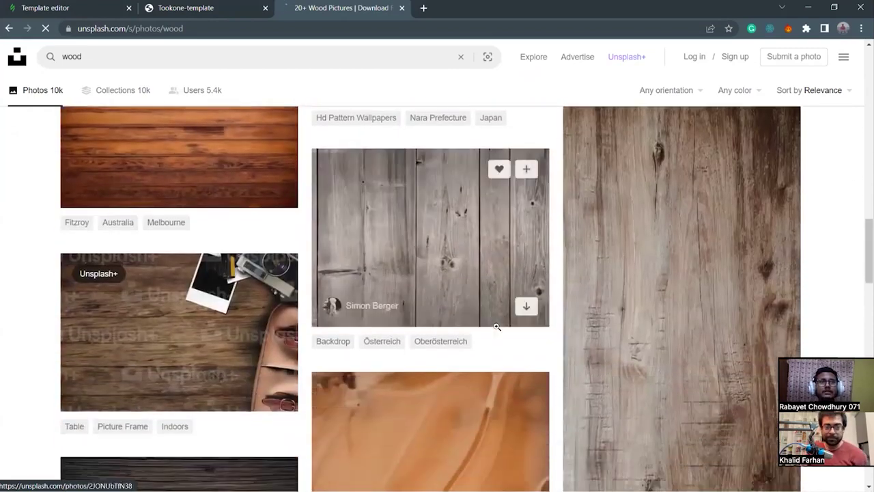
scroll(496, 326, "down", 5)
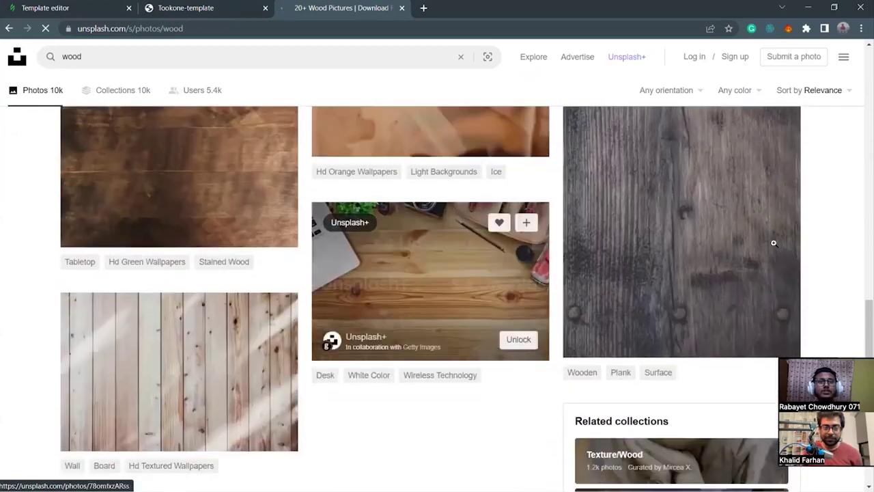
scroll(471, 307, "down", 5)
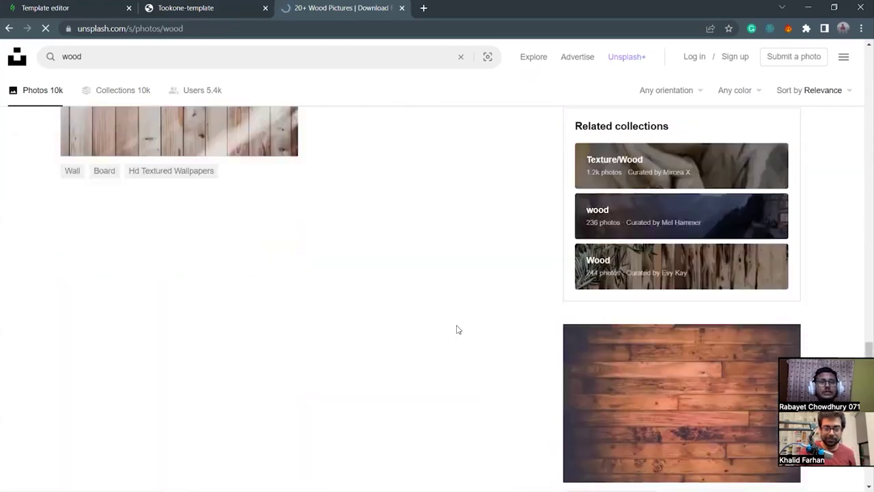
scroll(456, 328, "up", 8)
scroll(456, 326, "up", 7)
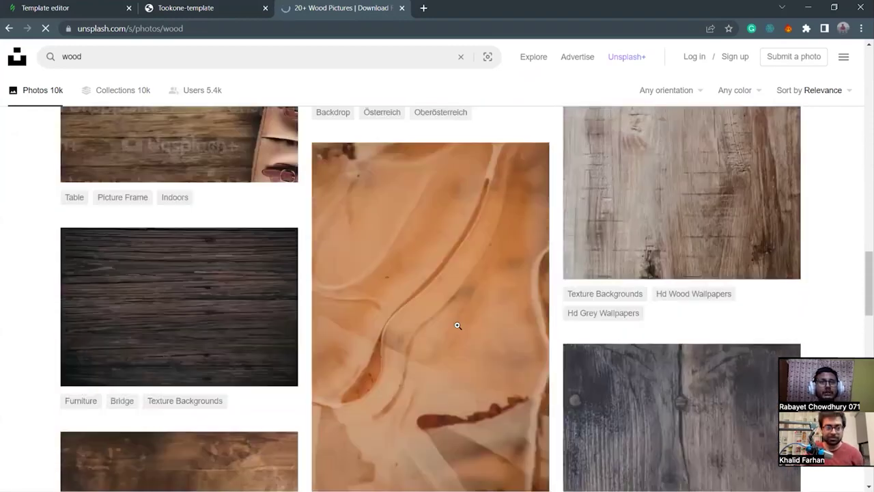
scroll(458, 326, "up", 7)
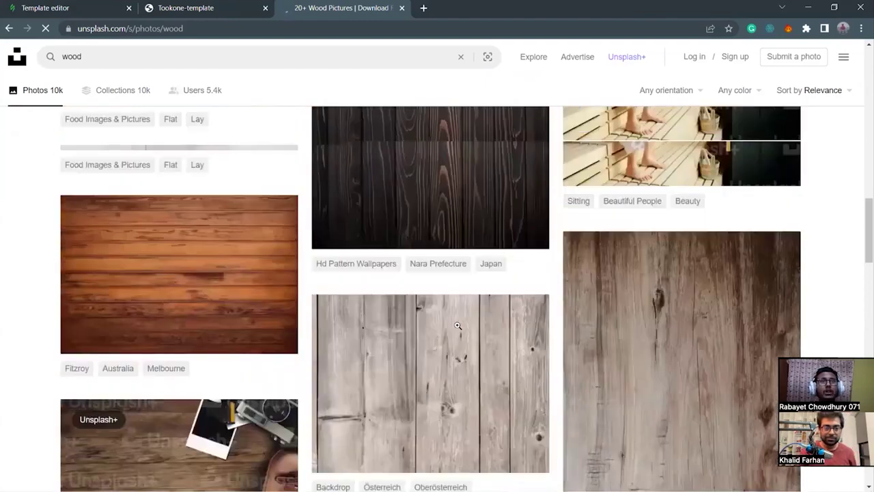
scroll(149, 315, "up", 5)
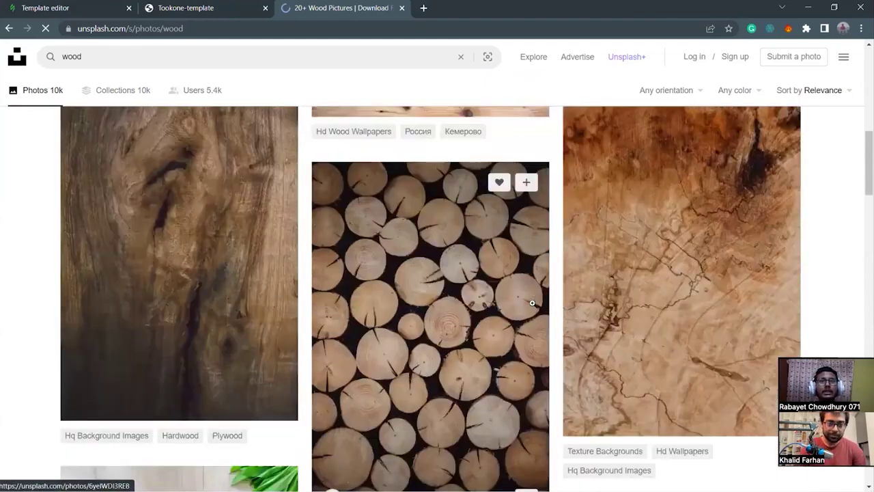
scroll(137, 317, "up", 3)
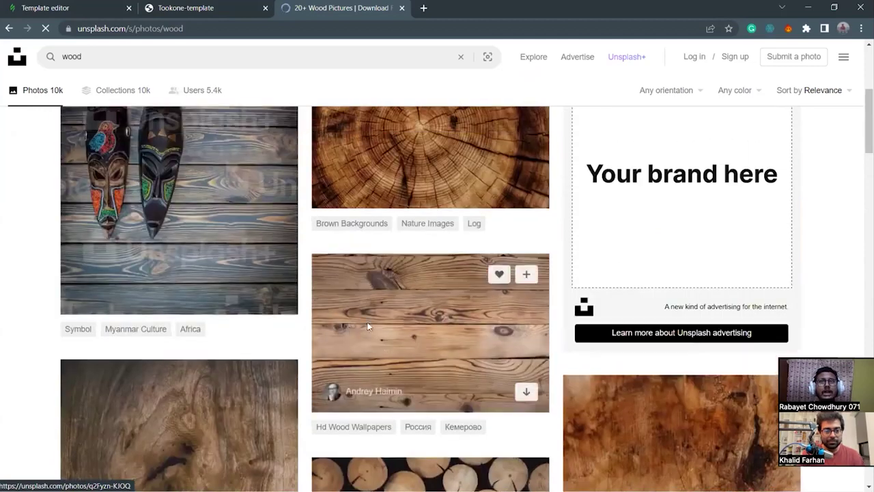
scroll(109, 260, "up", 3)
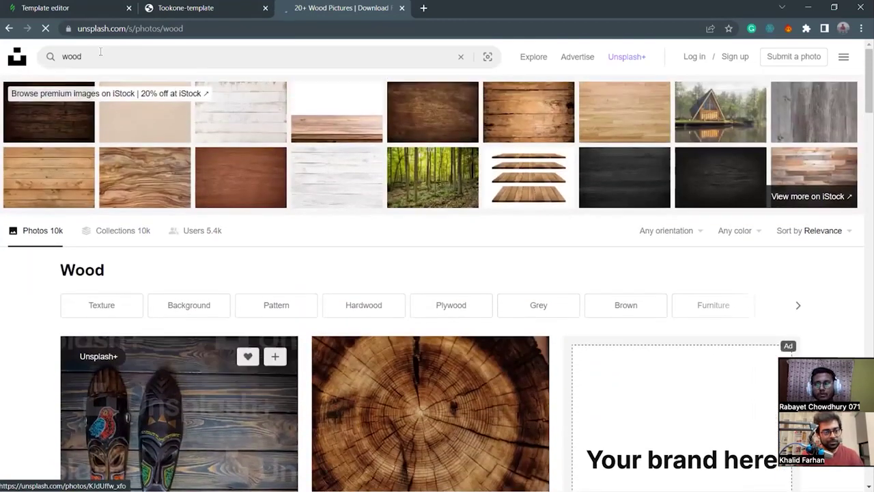
left_click(100, 55)
type("work")
Run the 'wood work' search on Unsplash and browse the results.
key("Return")
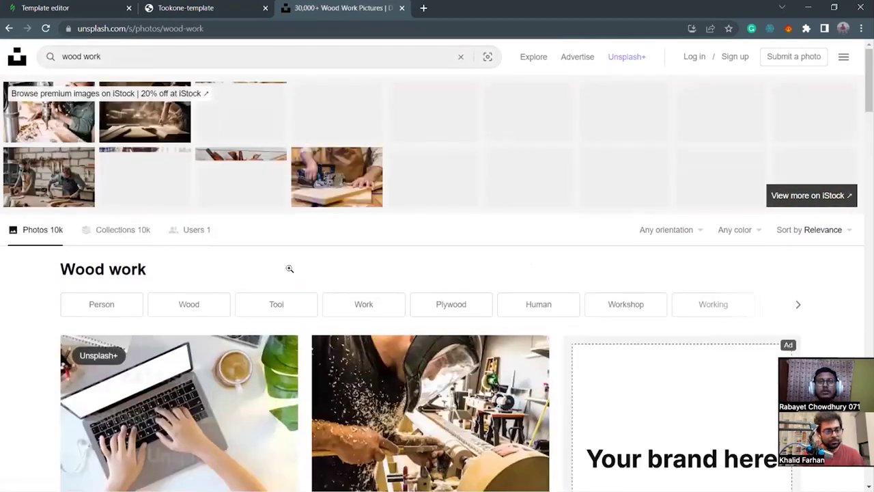
scroll(476, 267, "down", 3)
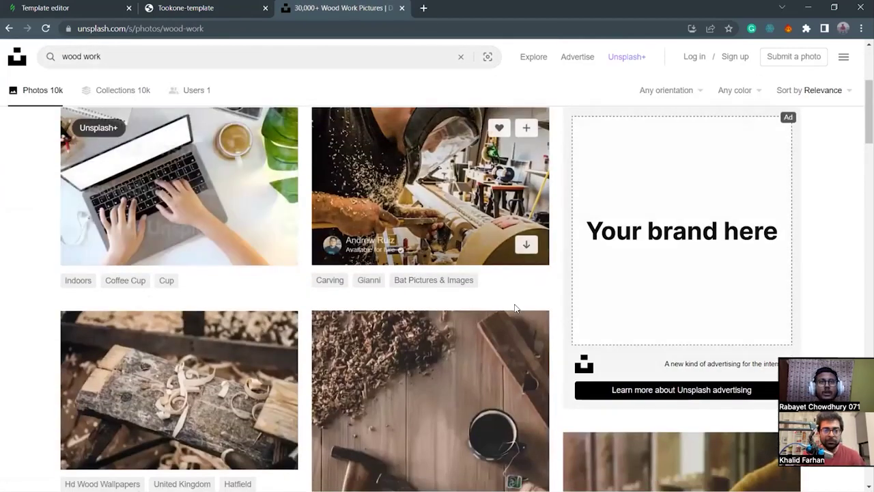
scroll(498, 386, "down", 1)
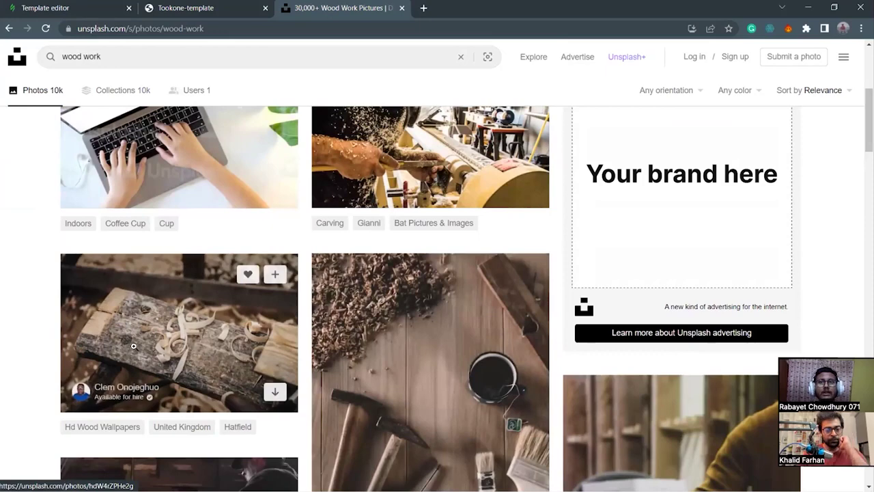
scroll(171, 338, "down", 2)
scroll(176, 283, "down", 5)
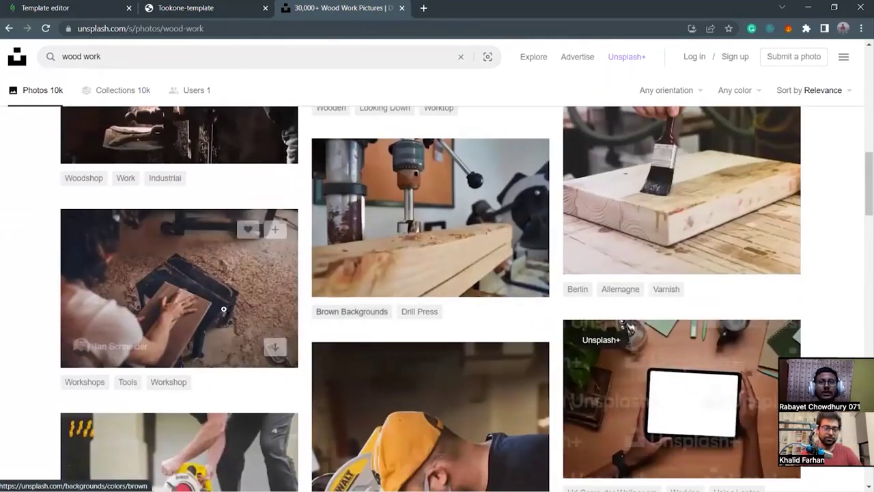
Download the workshop plank photo as a JPG and drop it into the ABOUT US image block.
left_click(244, 213)
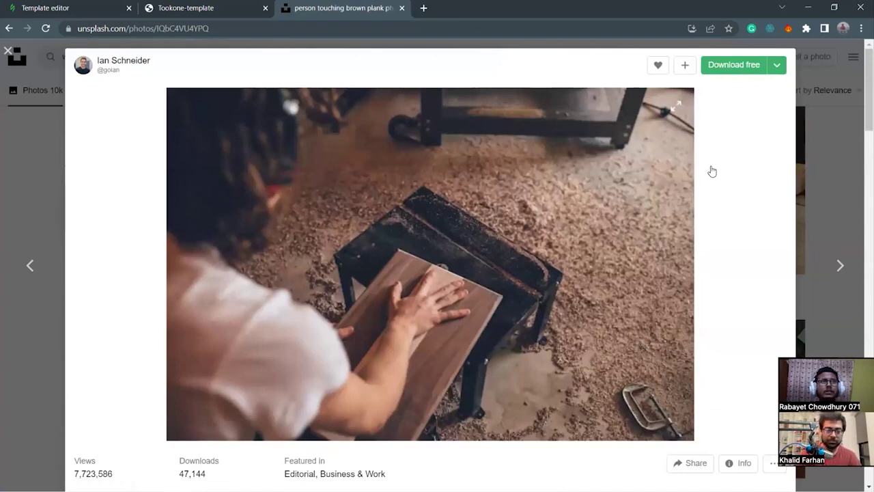
left_click(776, 64)
left_click(700, 94)
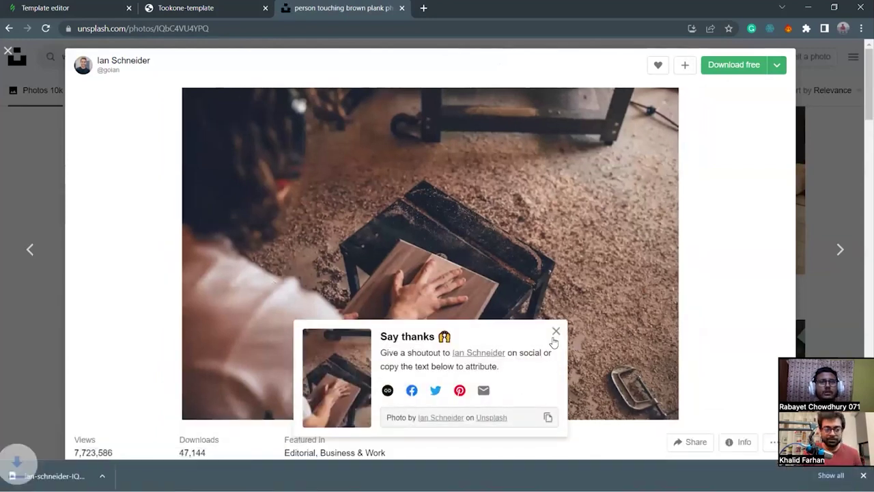
left_click(556, 332)
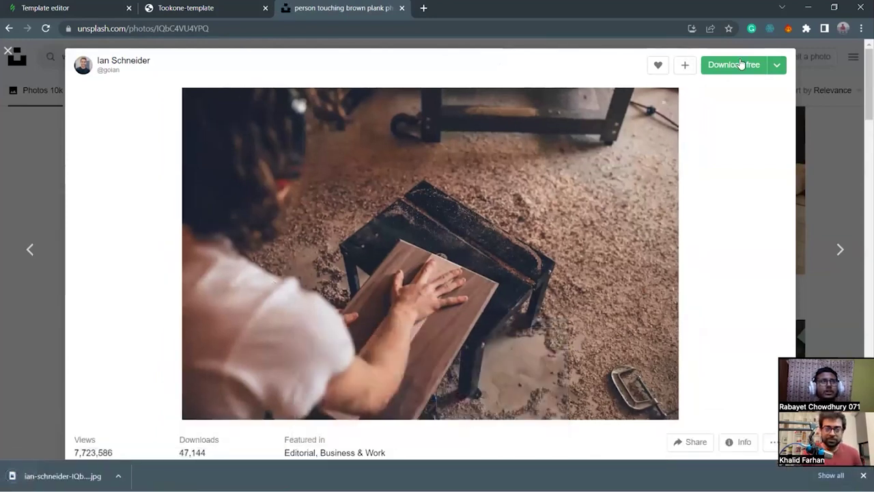
left_click_drag(62, 476, 89, 217)
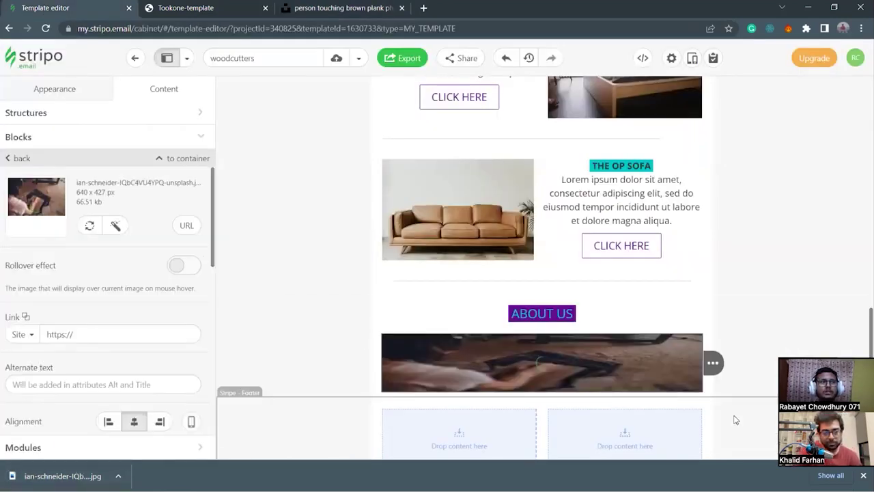
Select the photo's structure and add a Text block directly beneath the woodworking photo.
scroll(390, 300, "down", 2)
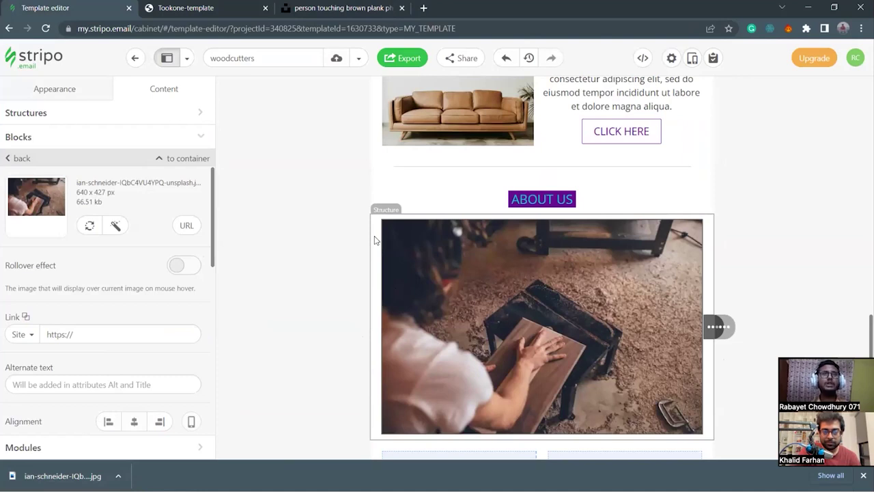
scroll(521, 276, "down", 1)
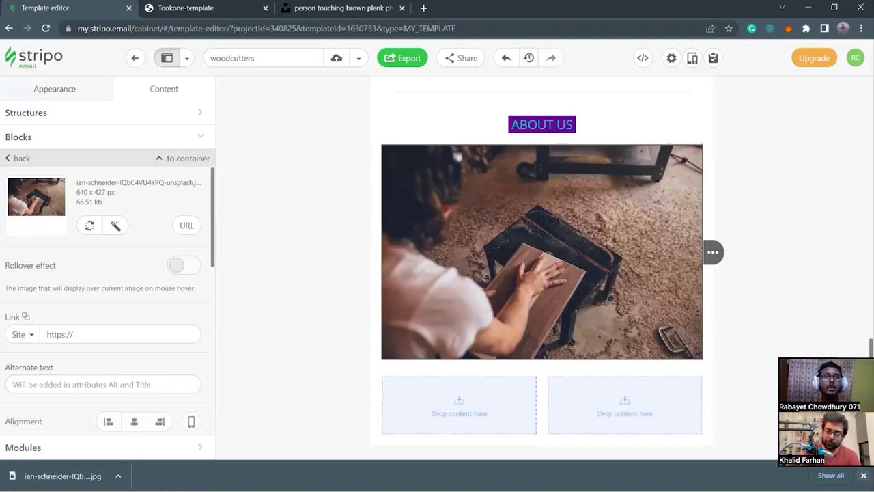
scroll(259, 383, "up", 1)
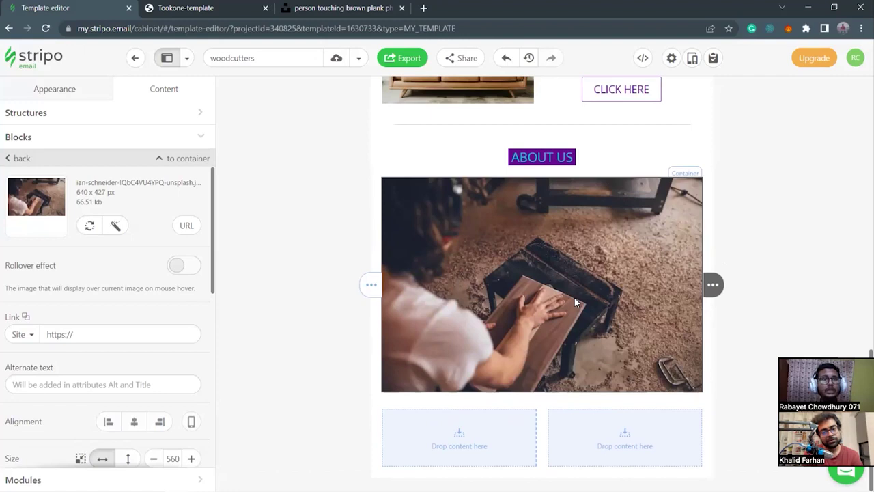
left_click(375, 357)
scroll(75, 347, "down", 1)
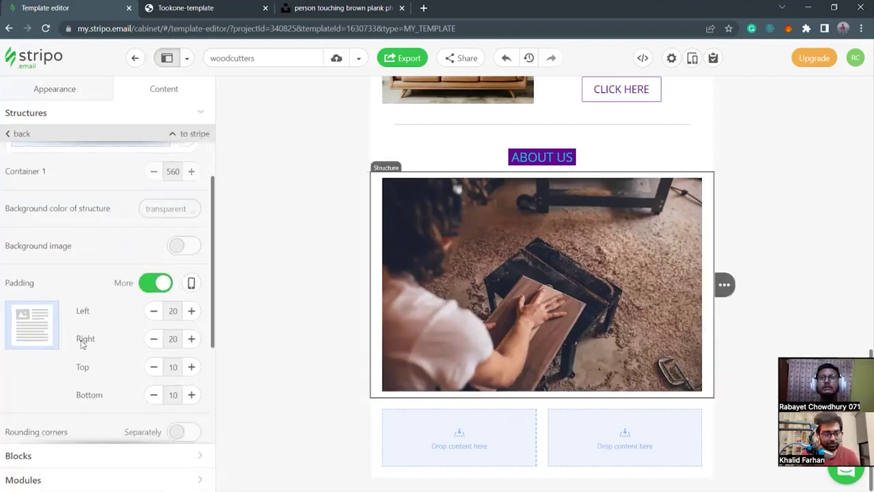
left_click(121, 456)
left_click_drag(106, 189, 526, 393)
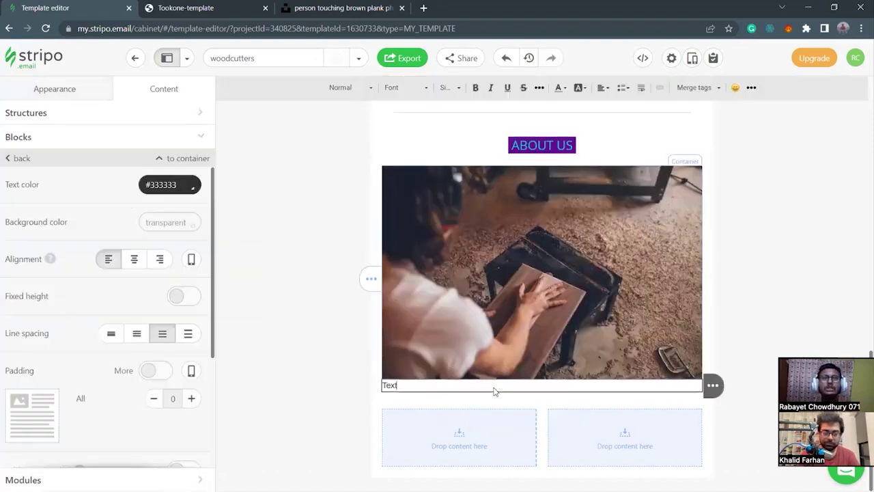
Replace the placeholder with the Lorem ipsum paragraph from the notes and centre it.
key("BackSpace")
key("BackSpace")
key("BackSpace")
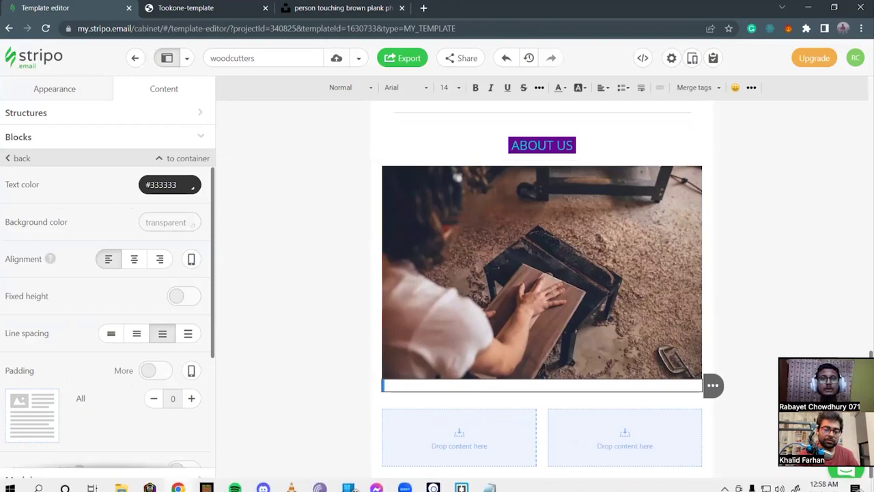
left_click(488, 481)
left_click_drag(202, 153, 646, 151)
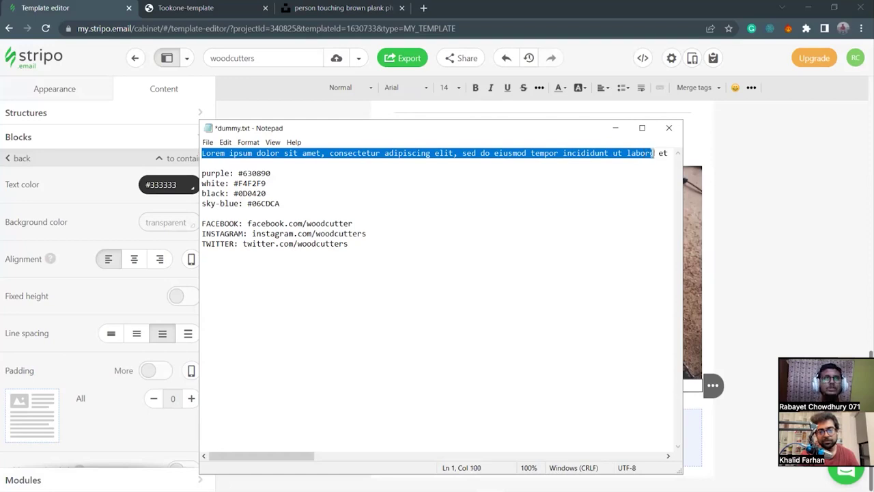
left_click_drag(670, 152, 659, 153)
key("ctrl+c")
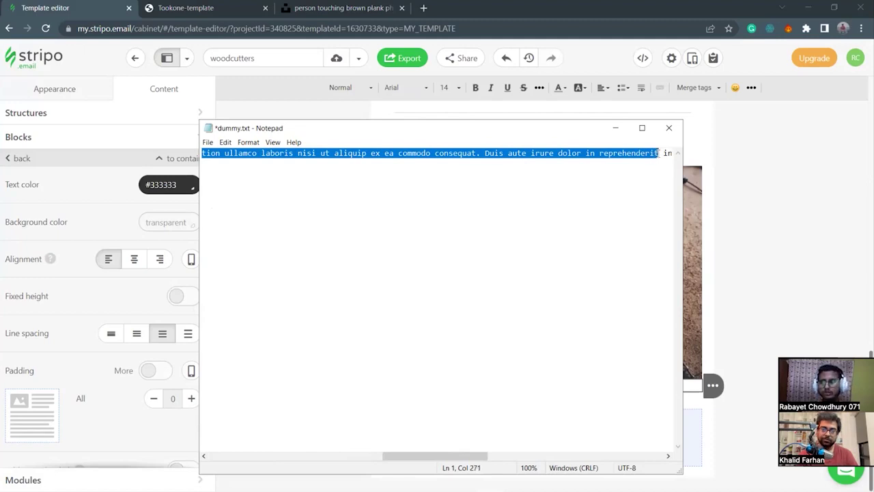
left_click(616, 128)
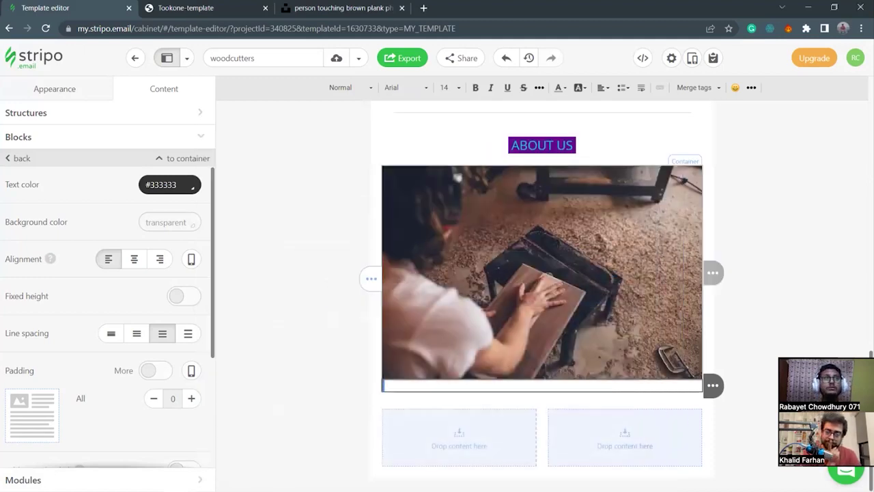
left_click(424, 387)
key("ctrl+v")
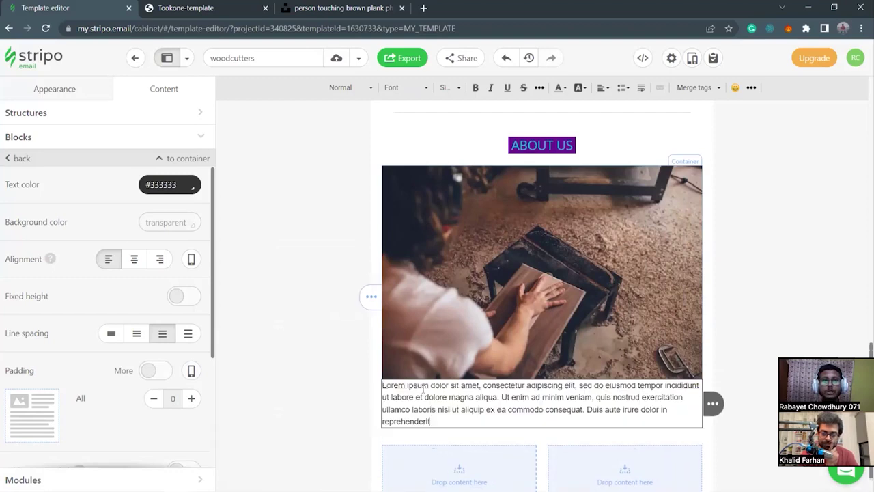
left_click_drag(453, 422, 382, 385)
left_click(134, 261)
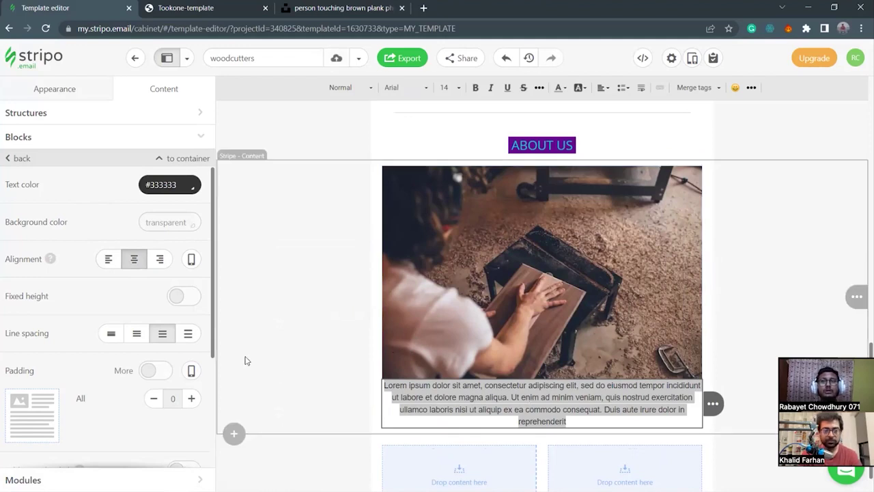
Set the paragraph's font to Open Sans at size 17.
left_click(409, 87)
scroll(403, 219, "down", 5)
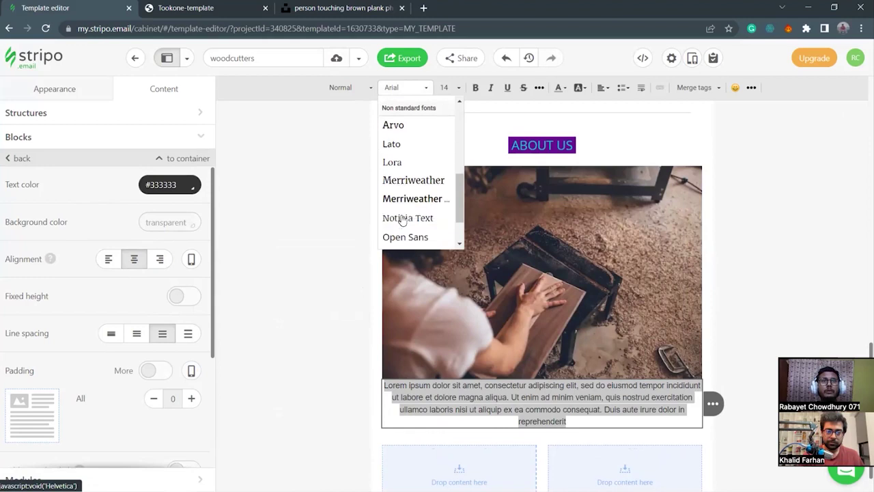
left_click(408, 184)
left_click(447, 88)
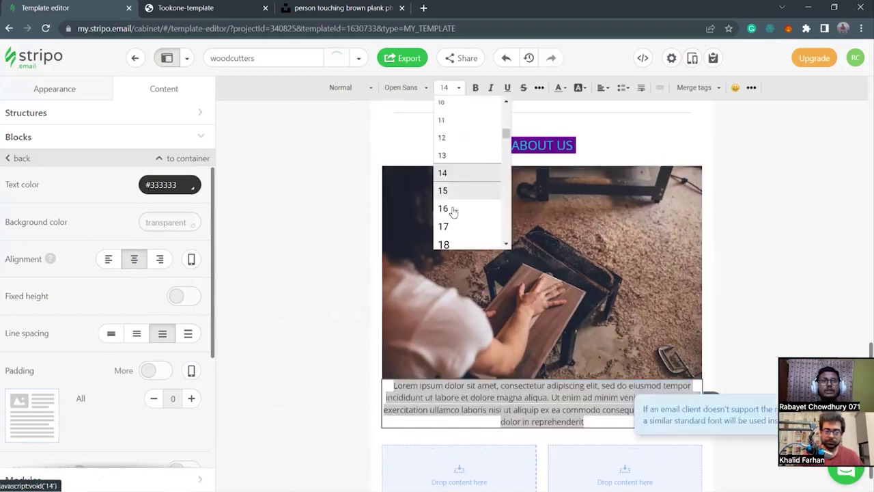
scroll(454, 188, "down", 2)
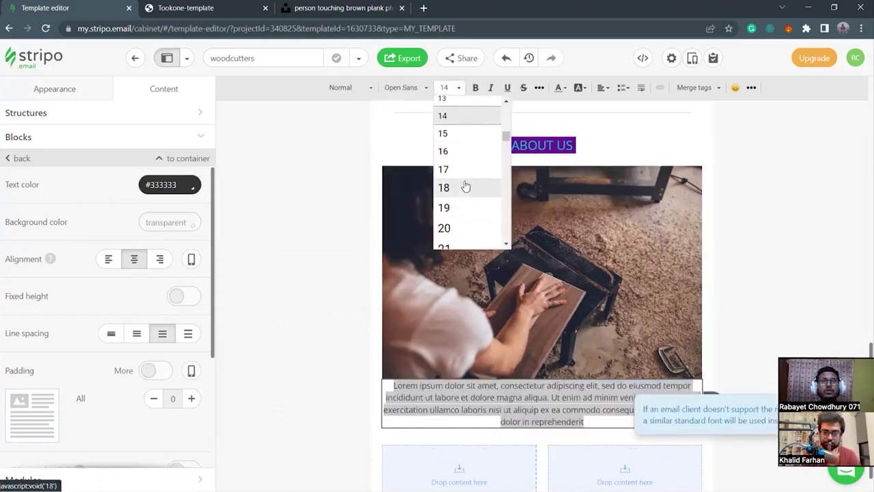
left_click(463, 188)
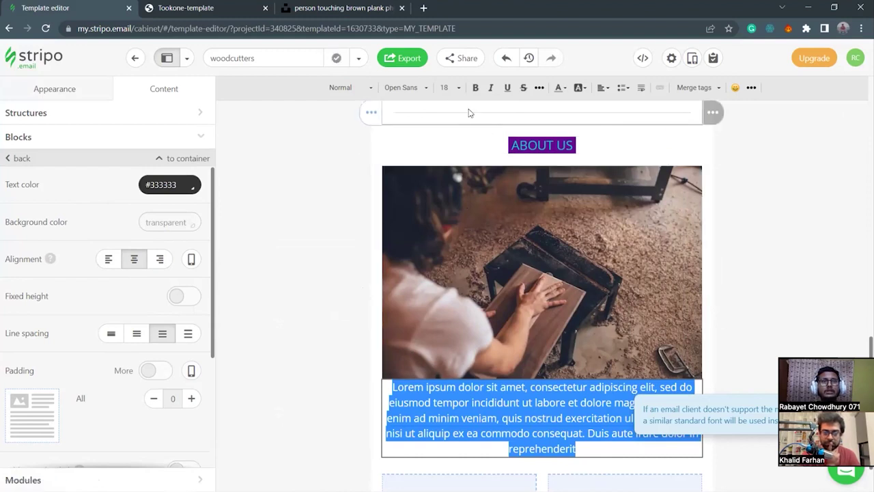
left_click(449, 87)
left_click(443, 153)
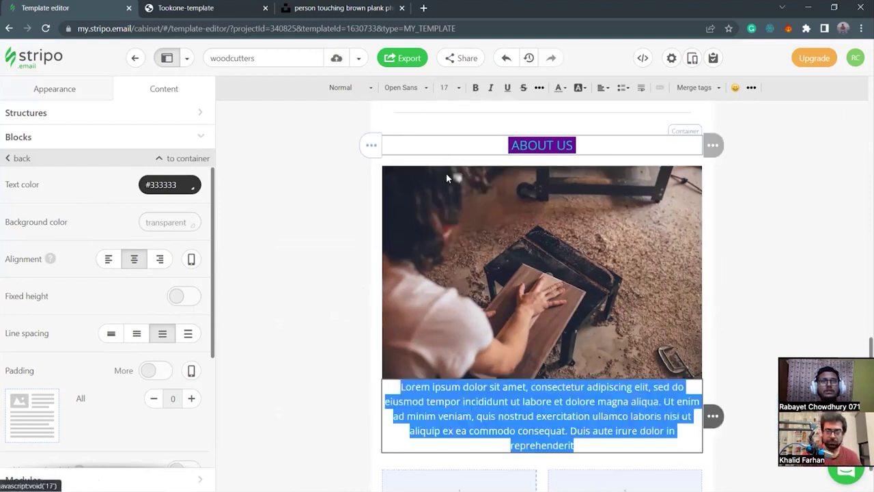
left_click(599, 444)
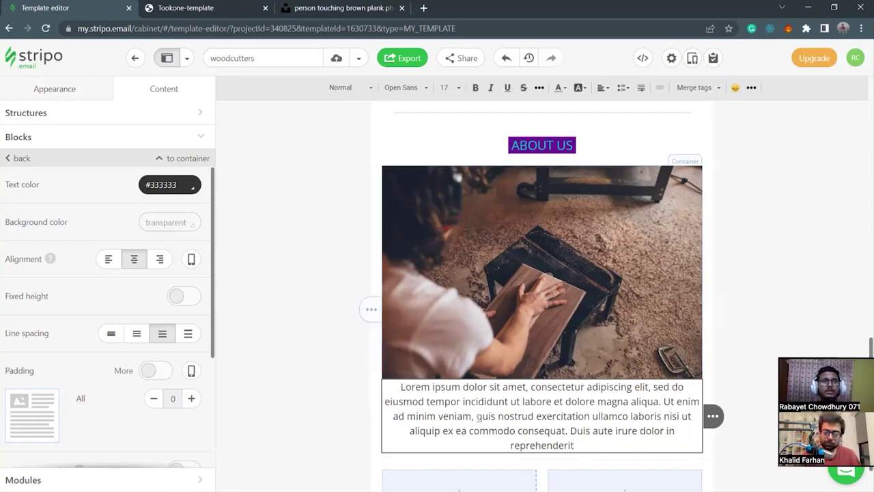
left_click(379, 419)
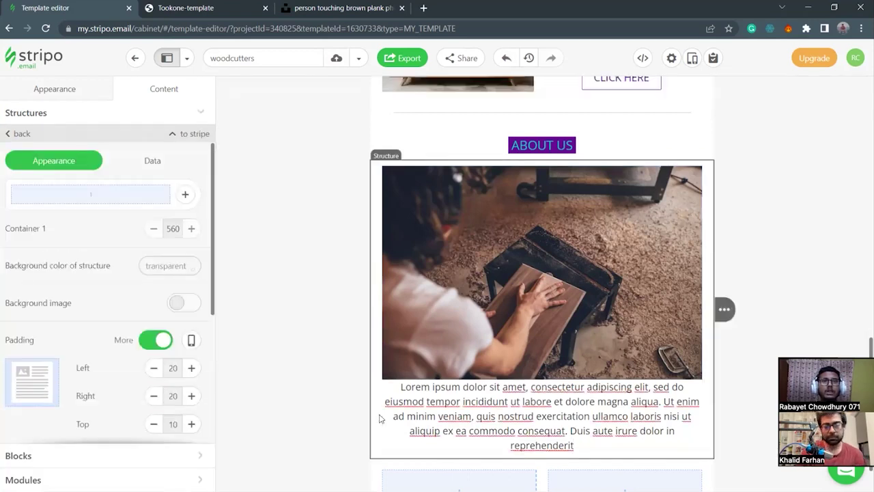
Give the paragraph block a separate top padding of 10.
left_click(392, 428)
scroll(123, 382, "down", 4)
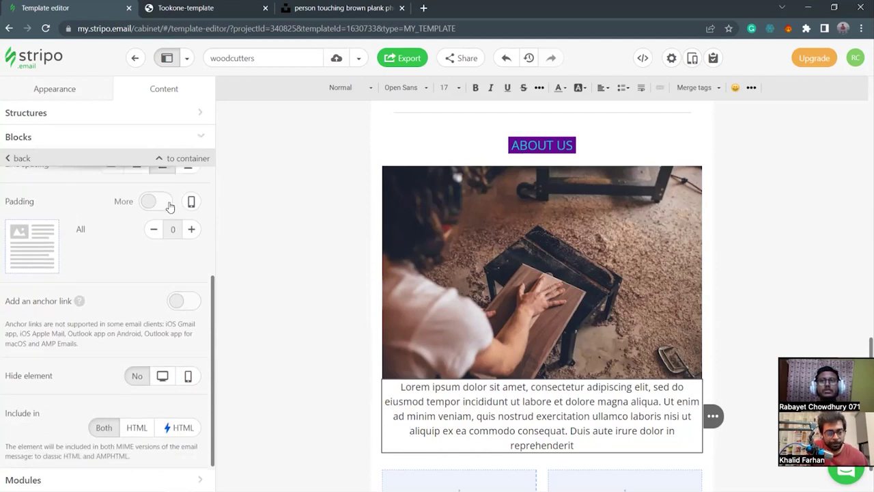
left_click(168, 202)
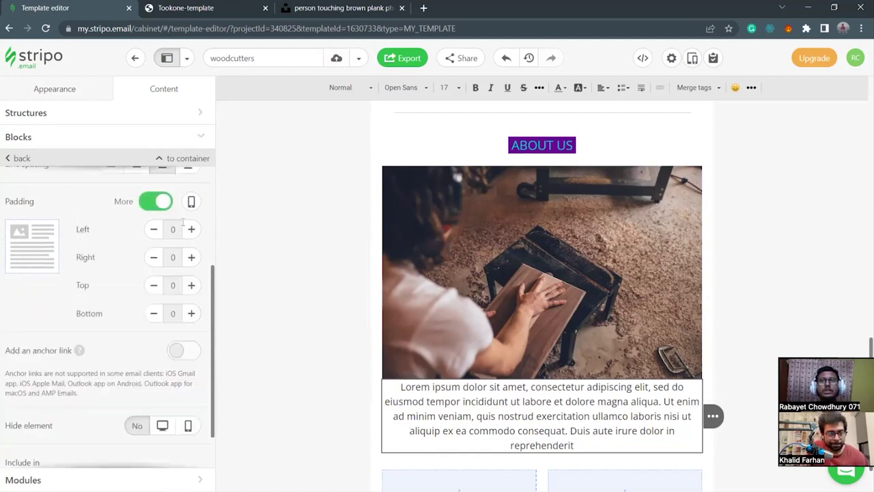
left_click(191, 284)
left_click(192, 285)
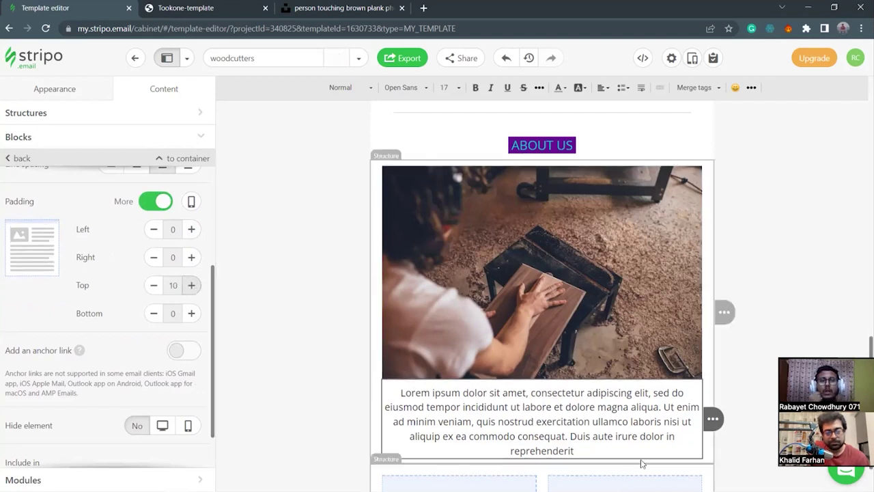
left_click(331, 324)
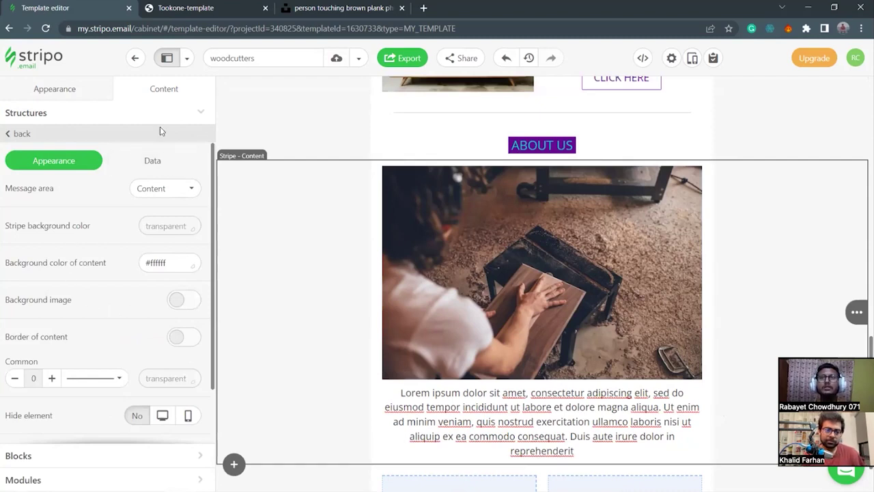
Add a green Button block below the About Us paragraph, then delete it.
left_click(109, 456)
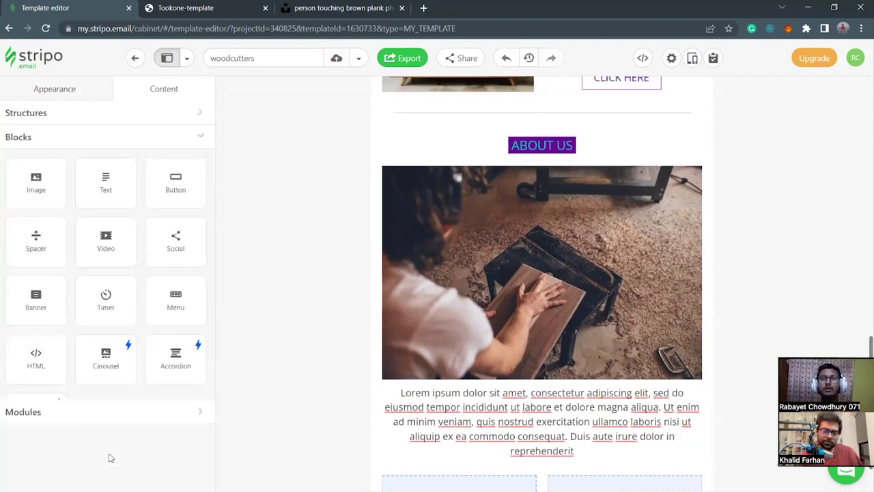
left_click_drag(177, 183, 532, 459)
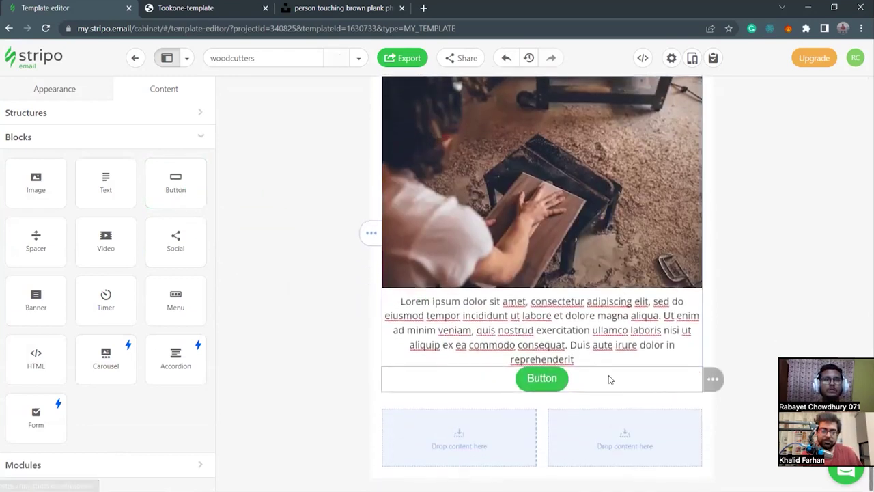
scroll(125, 307, "down", 1)
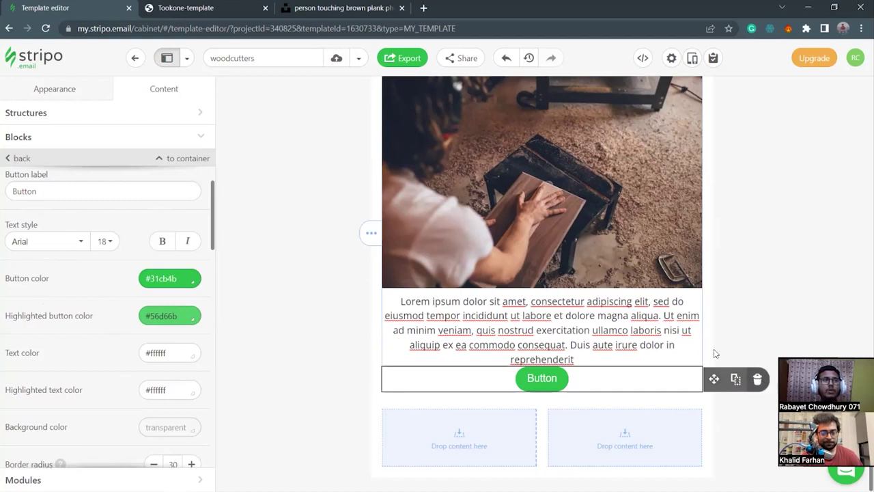
left_click(756, 377)
Duplicate the sofa section's CLICK HERE button and drag the copy toward About Us.
scroll(665, 313, "up", 3)
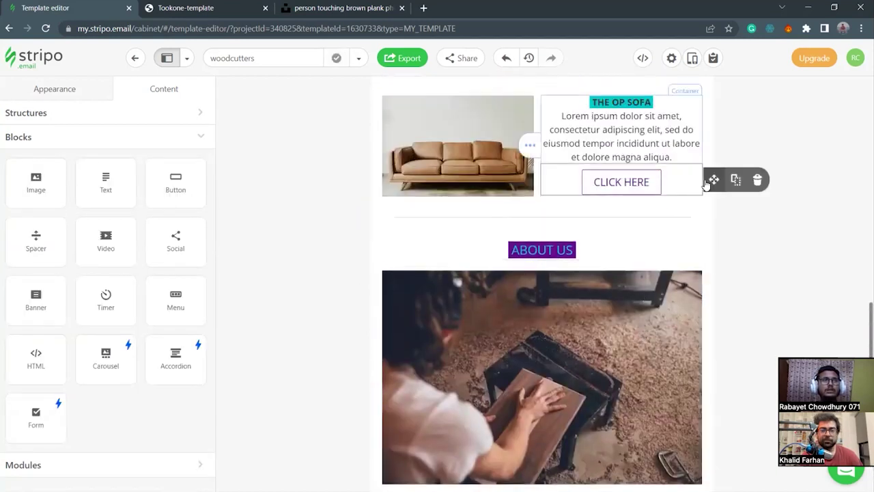
scroll(722, 289, "up", 2)
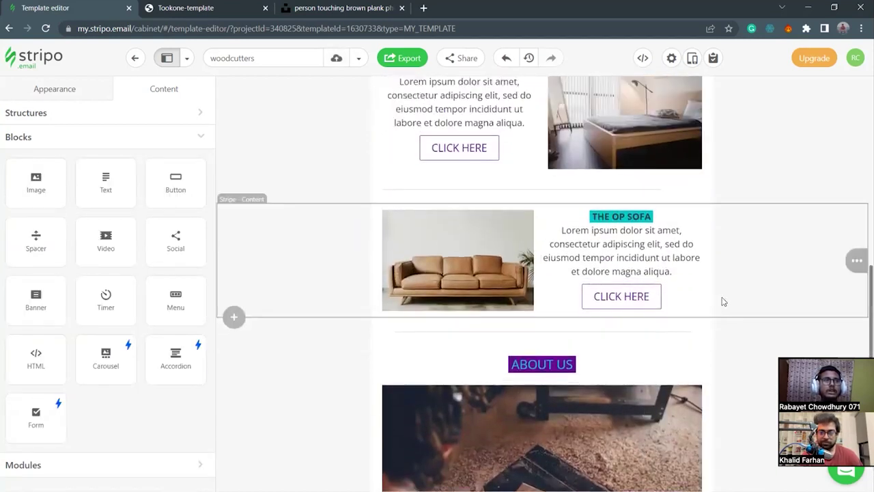
mouse_move(714, 295)
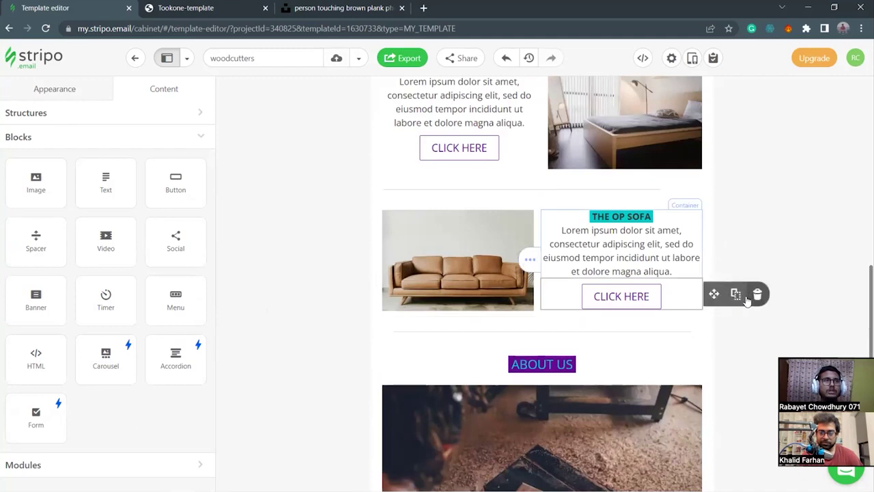
left_click(735, 293)
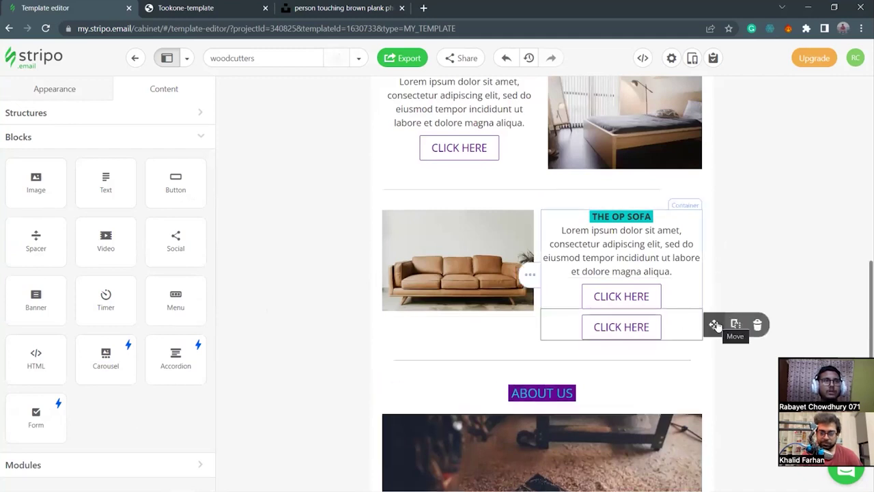
left_click_drag(715, 325, 525, 393)
scroll(720, 377, "down", 5)
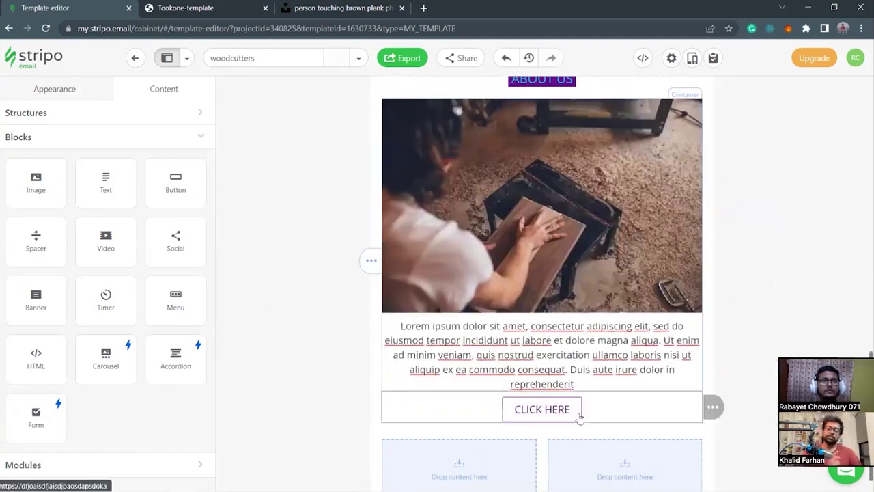
Change the copied button's label from CLICK HERE to LEARN MORE.
left_click(479, 410)
left_click_drag(69, 247, 1, 251)
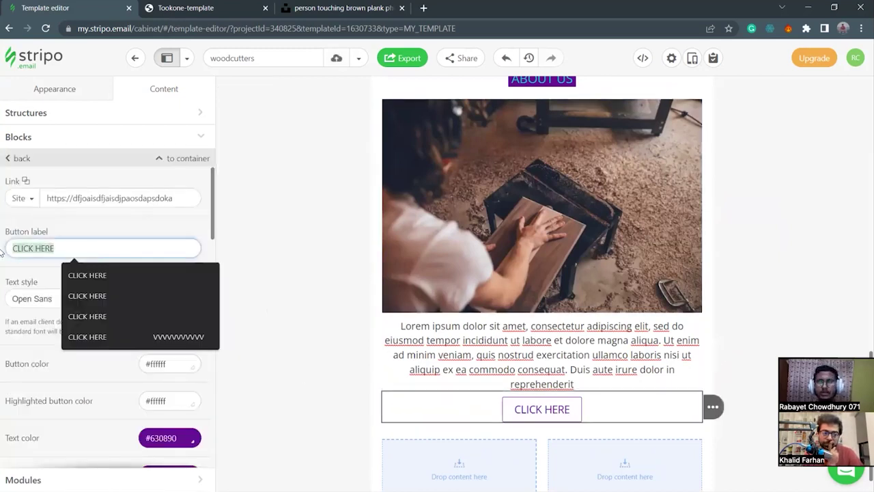
type("LERN")
key("BackSpace")
key("BackSpace")
type("ARN MORE")
left_click(435, 414)
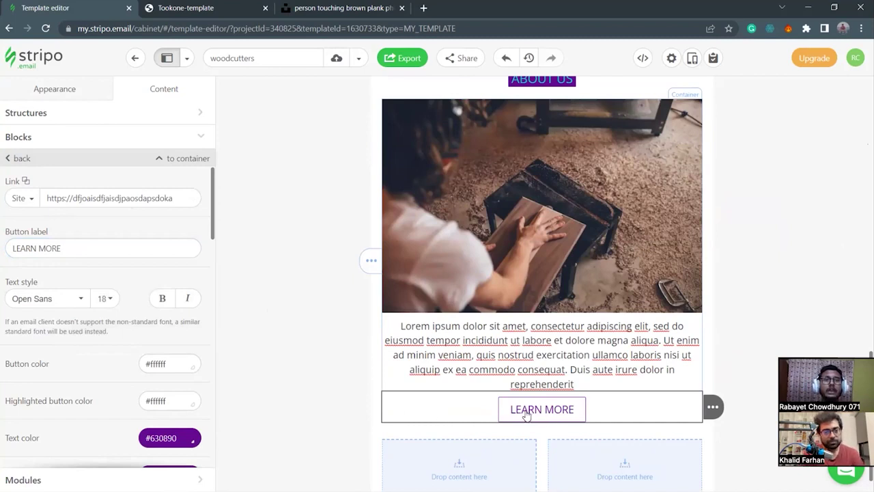
mouse_move(489, 480)
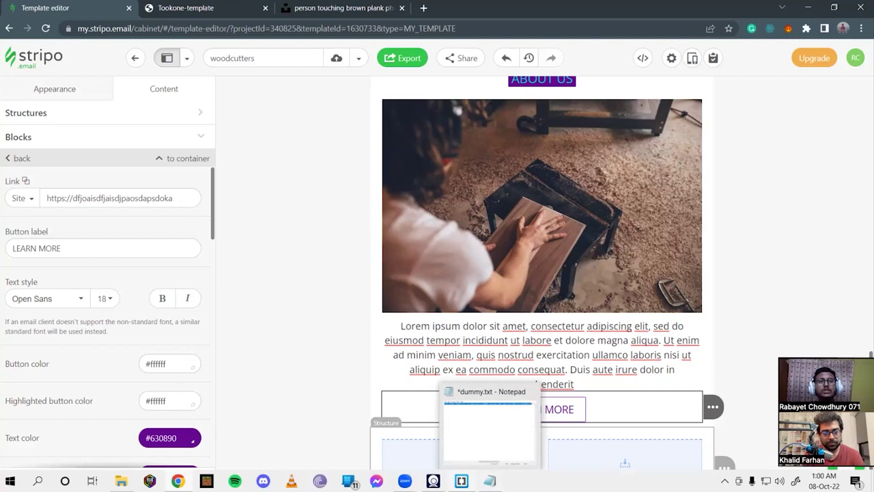
Select the white colour code #F4F2F9 in the dummy.txt notes, then minimise Notepad.
left_click(488, 429)
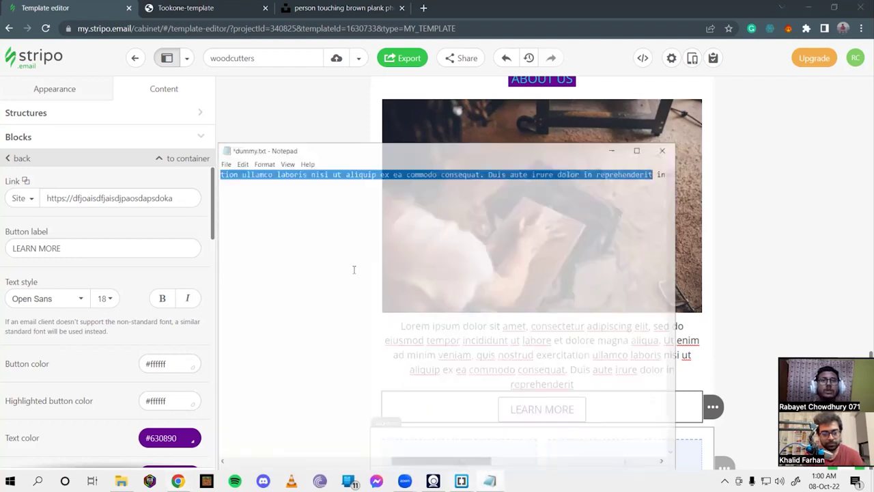
left_click_drag(460, 452, 258, 458)
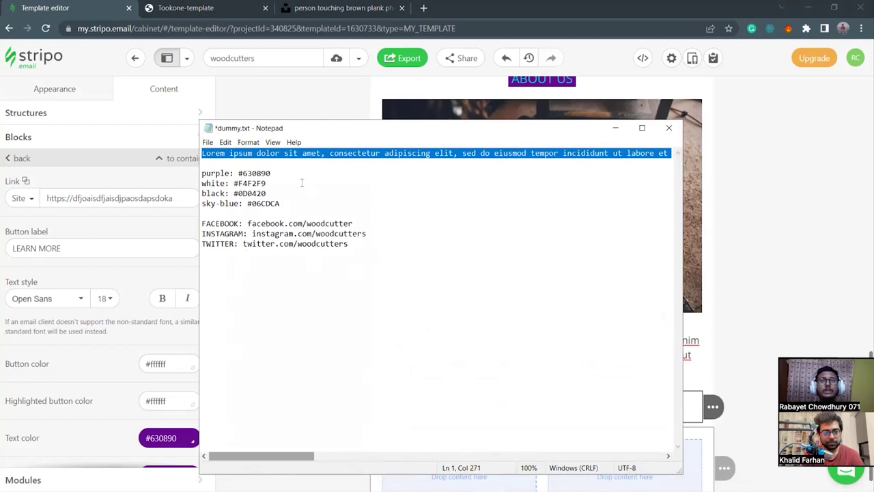
left_click_drag(234, 183, 269, 185)
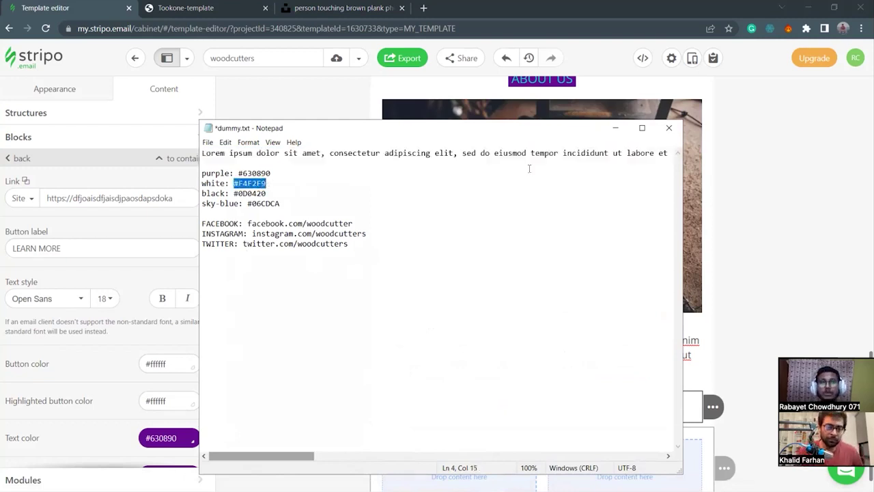
left_click(615, 127)
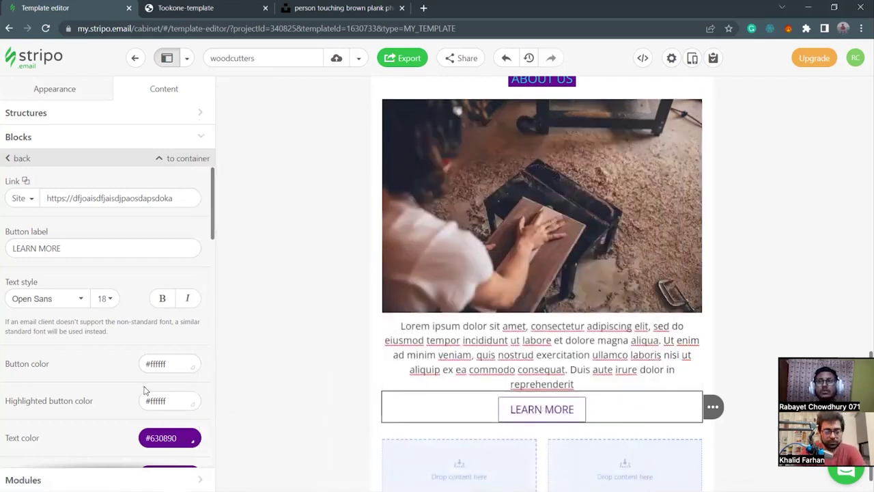
Paste #f4f2f9 as the LEARN MORE button's text colour.
double_click(178, 438)
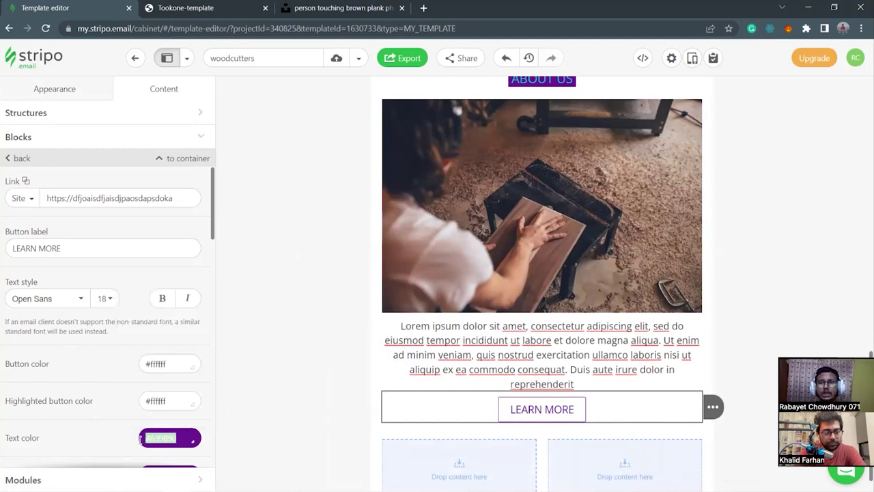
type("#f4f2f9")
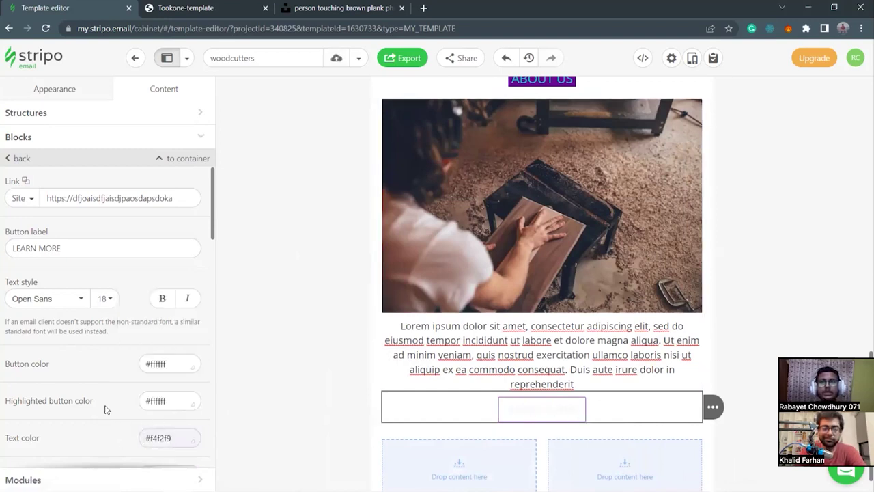
scroll(107, 410, "down", 5)
scroll(106, 408, "down", 5)
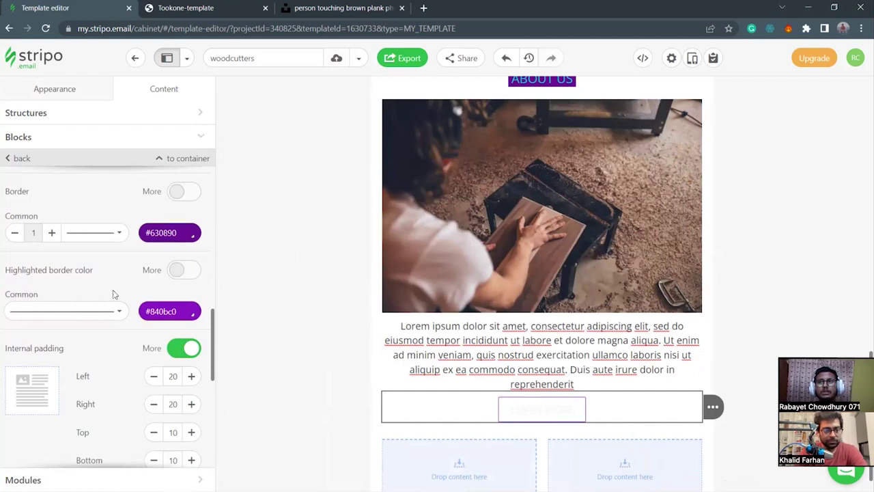
scroll(111, 342, "down", 4)
Replace the button border colour #630890 with #0D0420 from clipboard history.
scroll(107, 351, "up", 7)
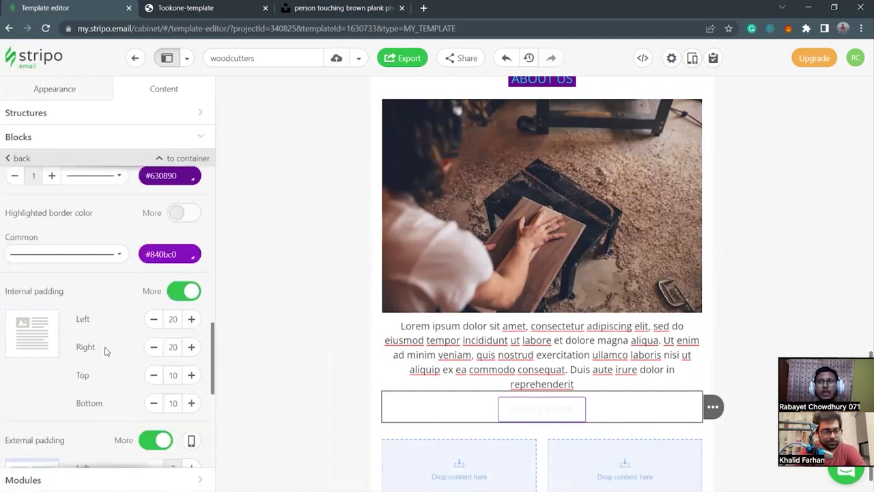
scroll(108, 351, "up", 4)
scroll(107, 351, "down", 7)
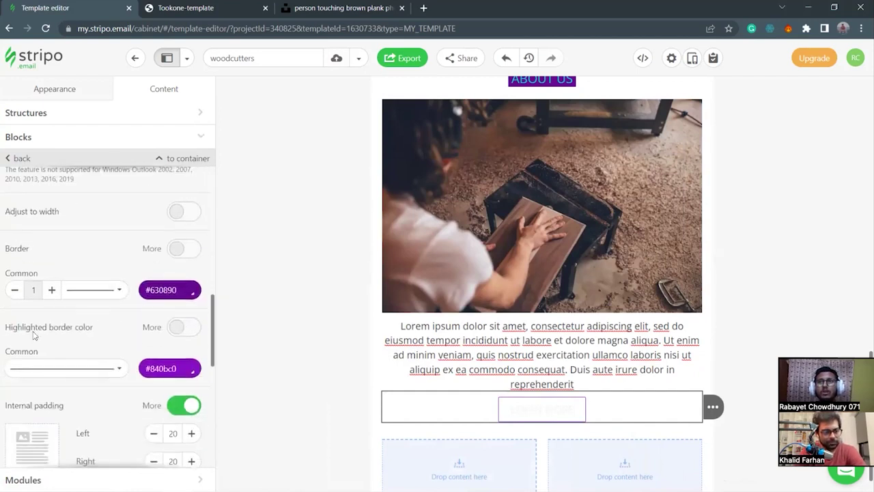
left_click_drag(180, 292, 136, 292)
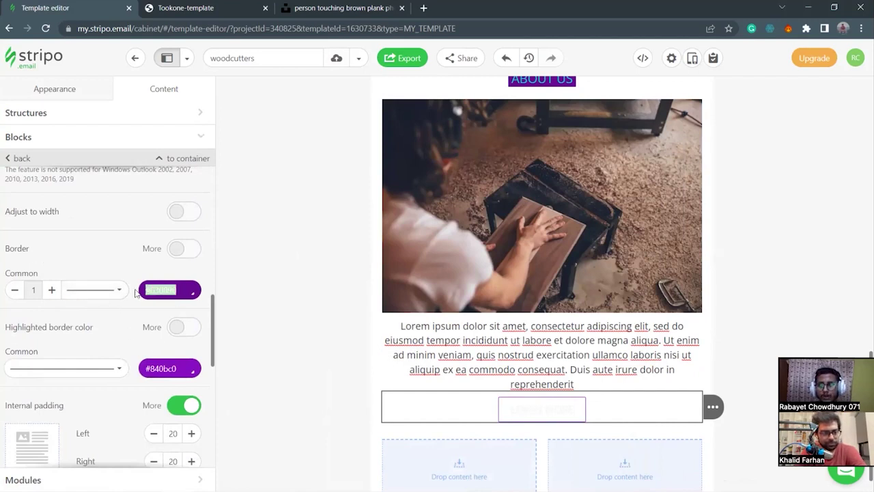
key("super+v")
scroll(199, 242, "down", 3)
scroll(201, 238, "down", 3)
left_click(207, 204)
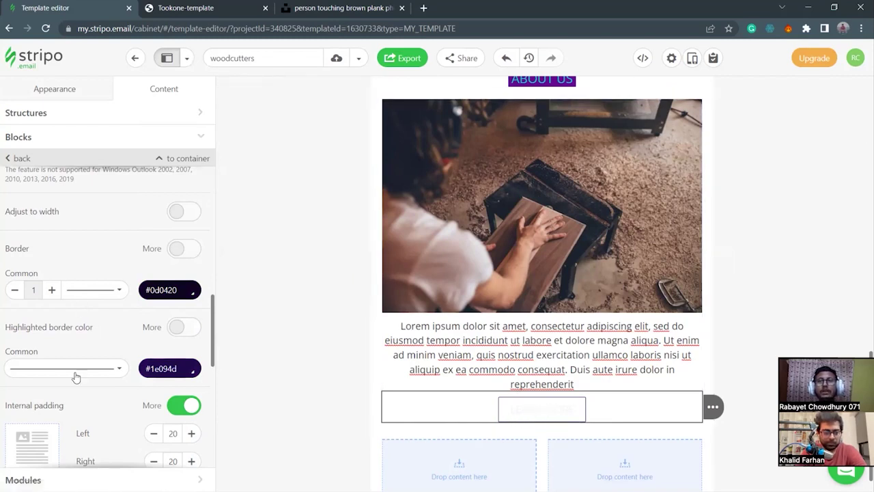
scroll(127, 345, "up", 2)
scroll(127, 345, "up", 3)
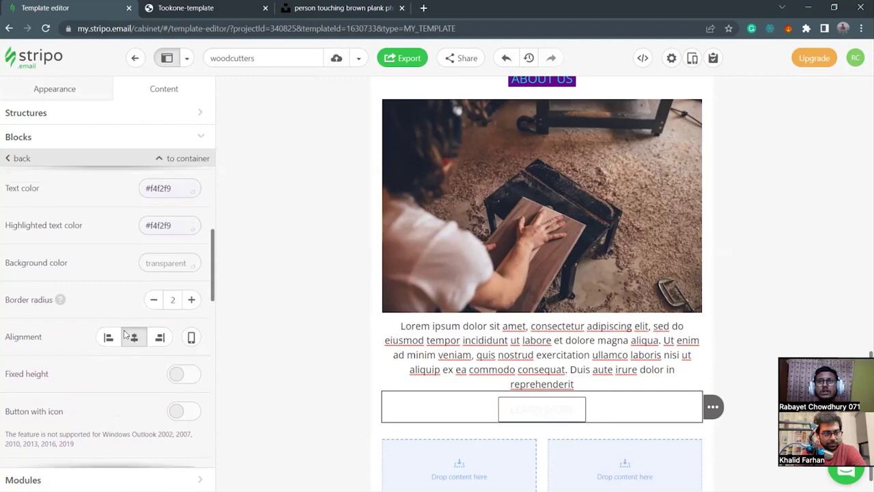
left_click(183, 287)
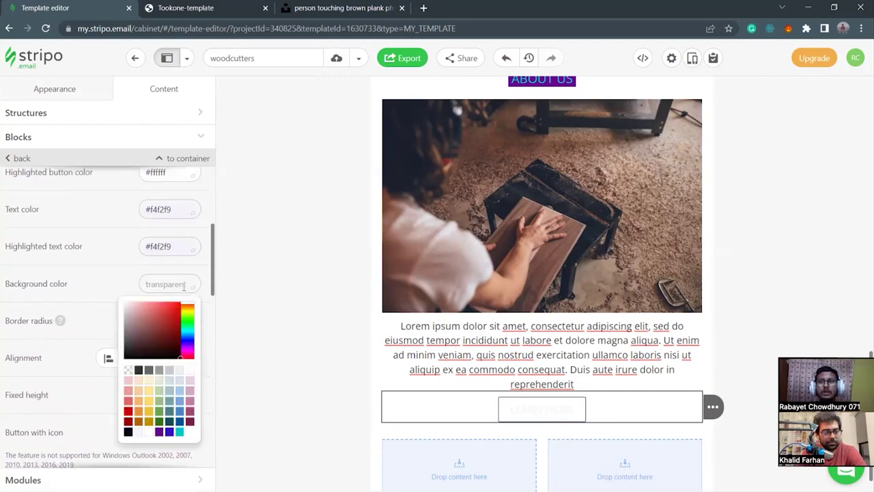
key("super+v")
scroll(215, 219, "down", 3)
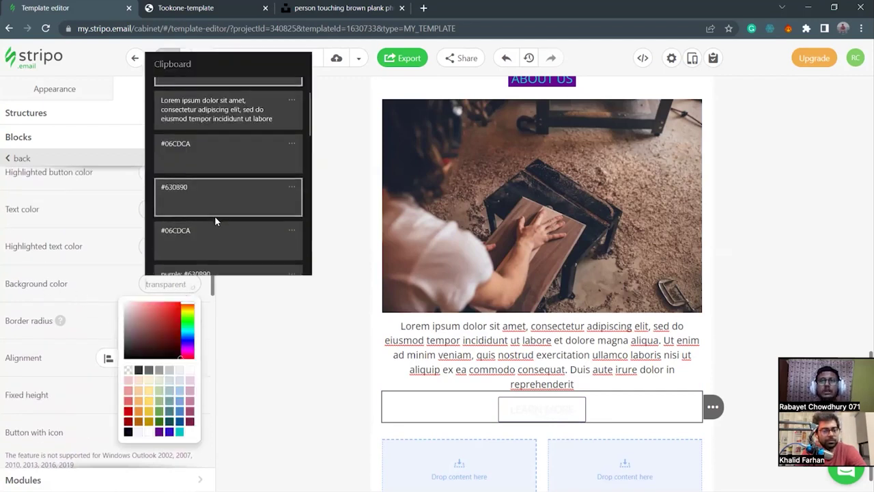
scroll(214, 220, "down", 5)
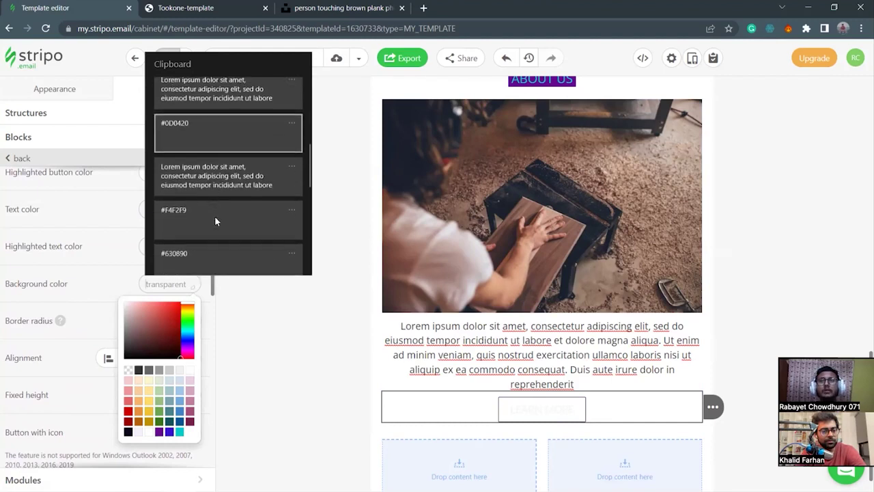
scroll(216, 218, "down", 1)
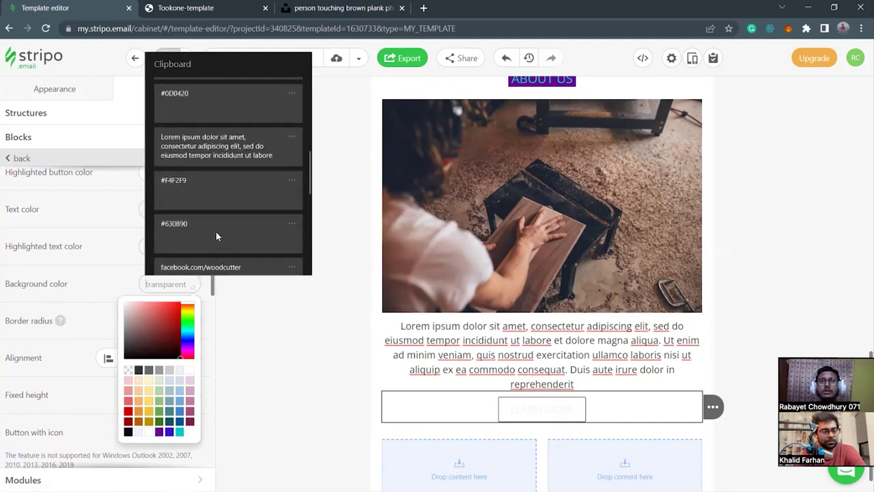
left_click(216, 232)
left_click_drag(182, 284, 136, 284)
key("BackSpace")
left_click(113, 283)
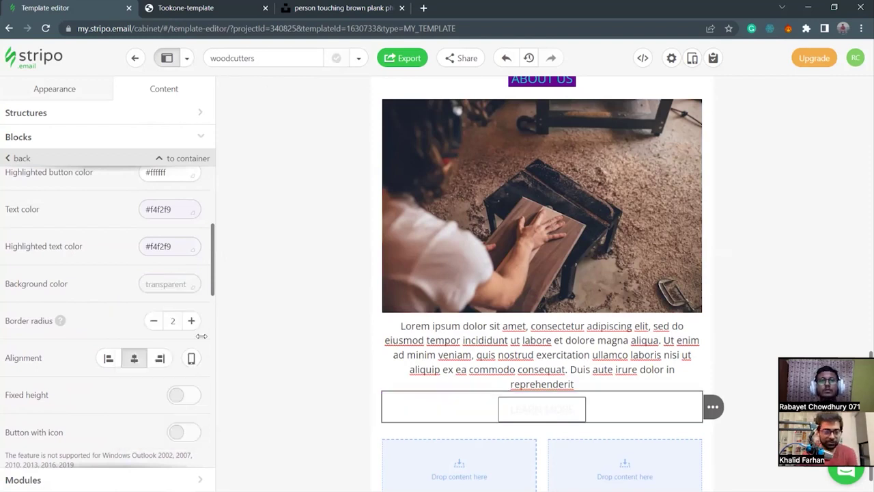
scroll(69, 258, "up", 2)
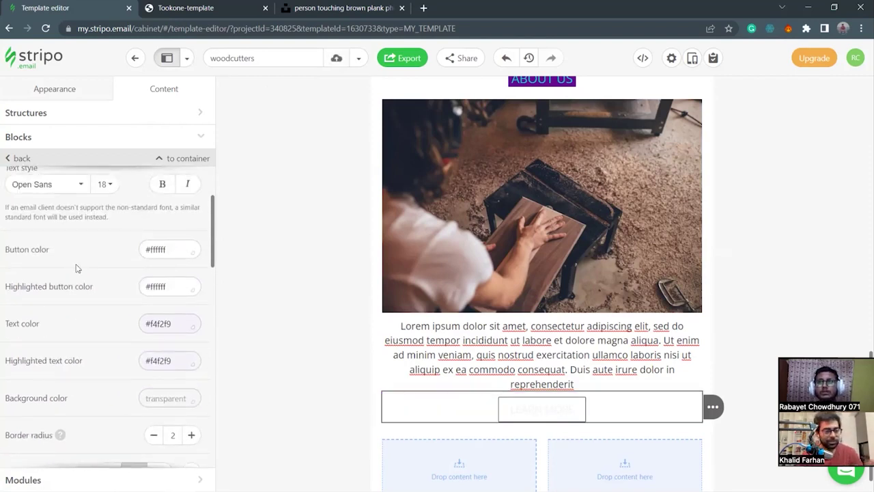
scroll(73, 275, "down", 1)
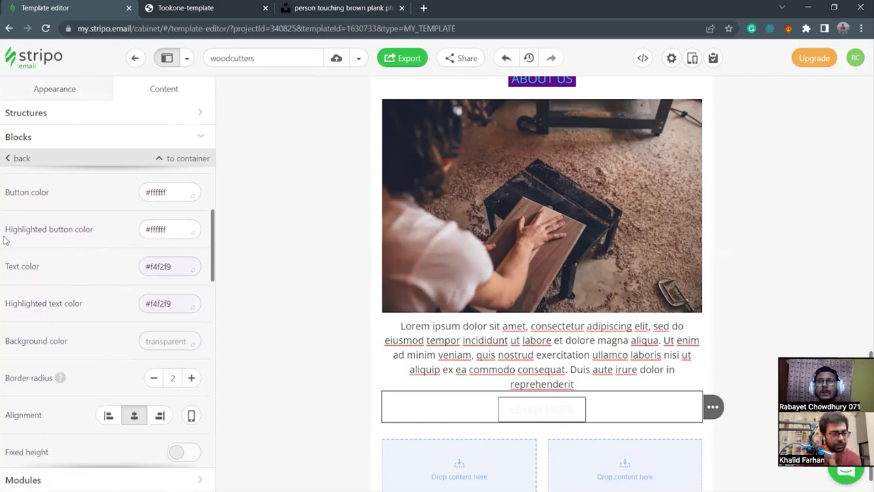
left_click_drag(171, 229, 141, 229)
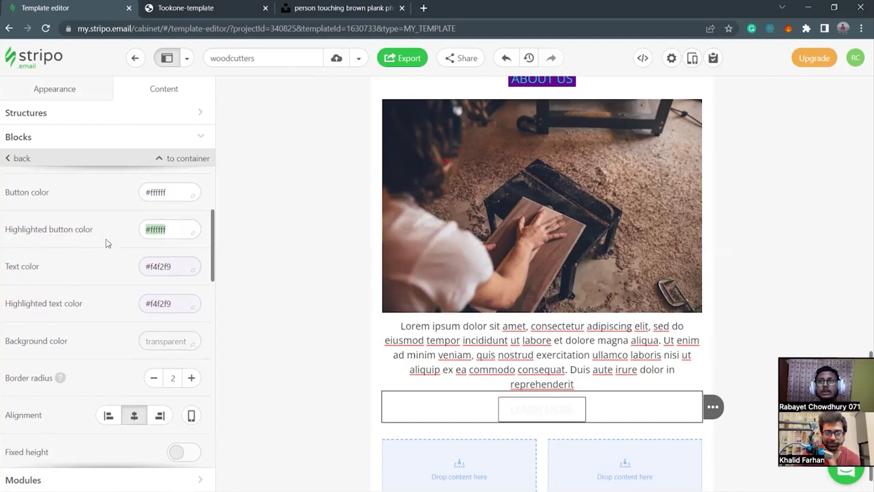
Clear the button colour field and copy sky-blue #06CDCA from the Notepad notes.
double_click(176, 192)
key("BackSpace")
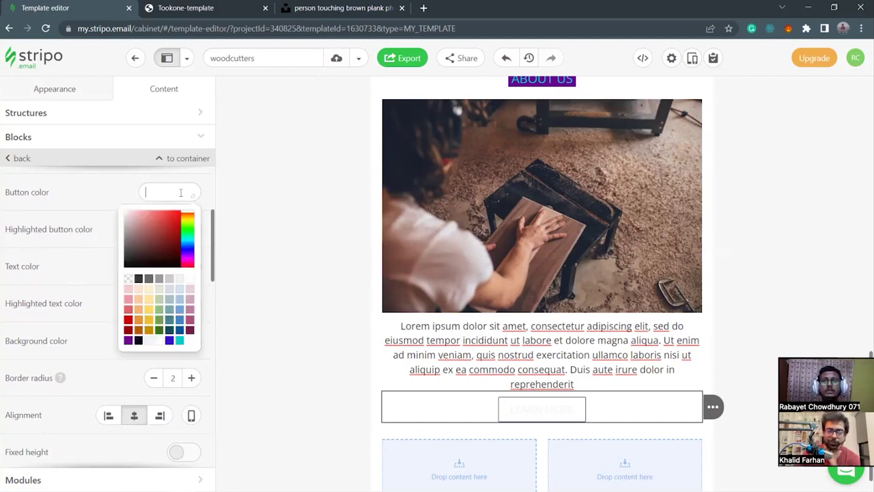
key("super+v")
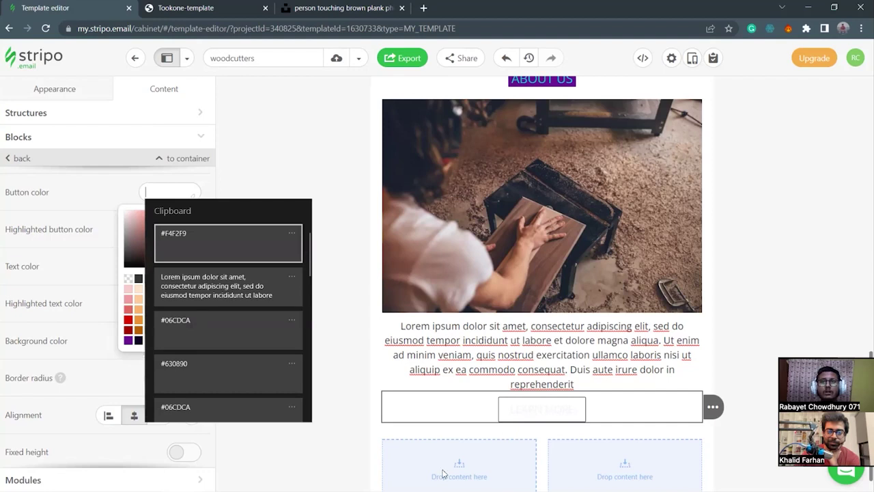
key("Escape")
key("alt+Tab")
key("Down")
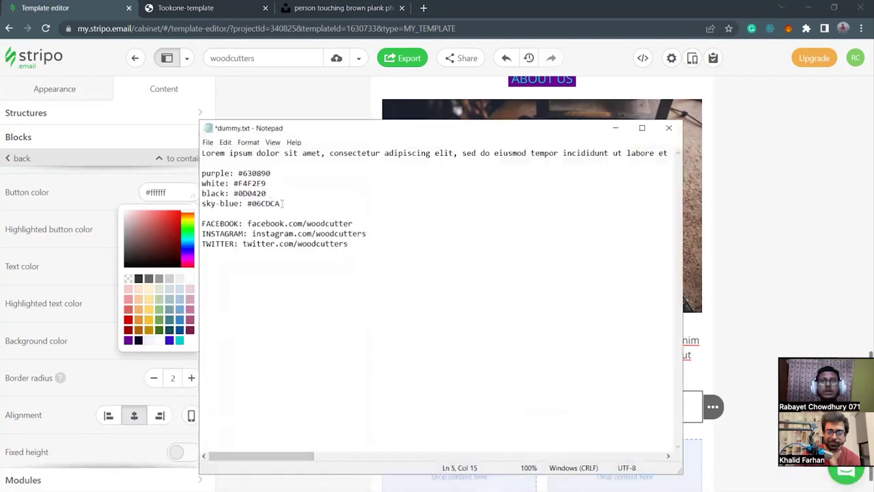
left_click_drag(285, 204, 249, 204)
key("super+c")
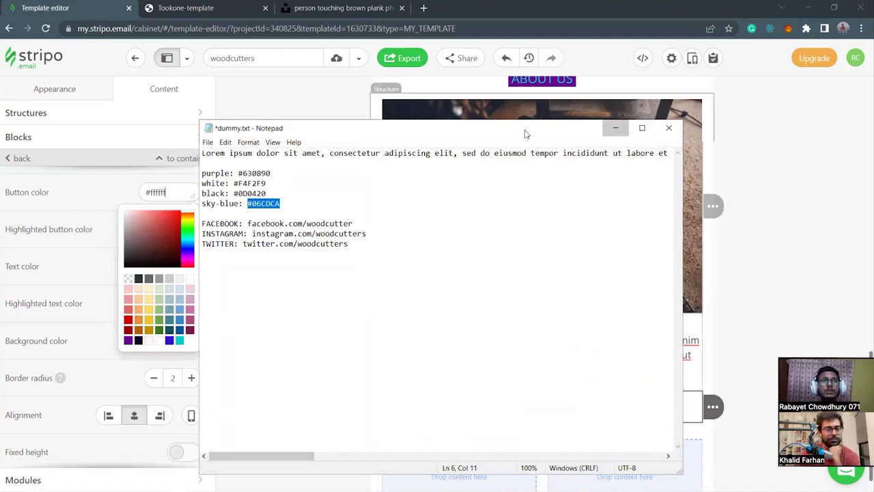
left_click(615, 127)
Replace the button colour #ffffff with sky-blue #06CDCA and deselect the button.
triple_click(145, 192)
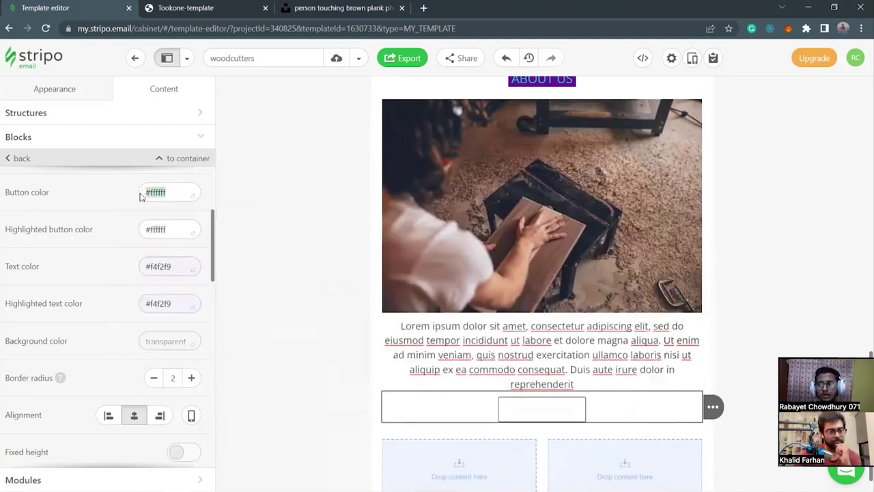
key("super+v")
left_click(194, 240)
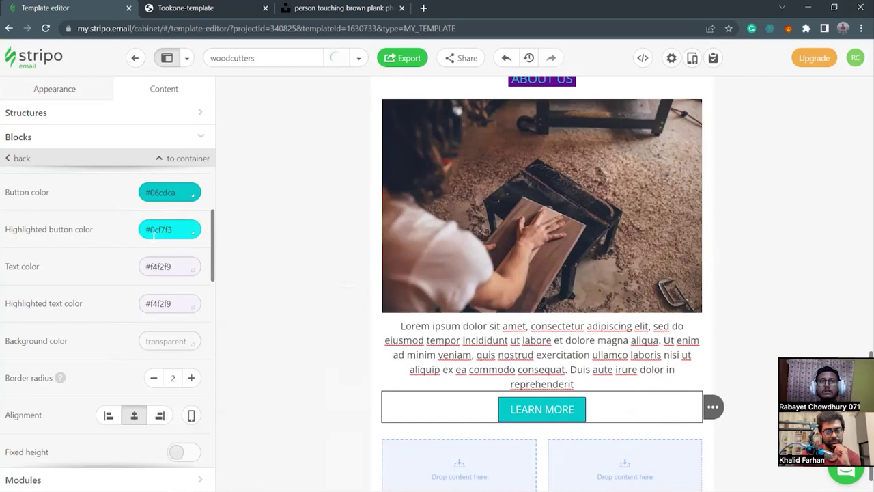
left_click(338, 376)
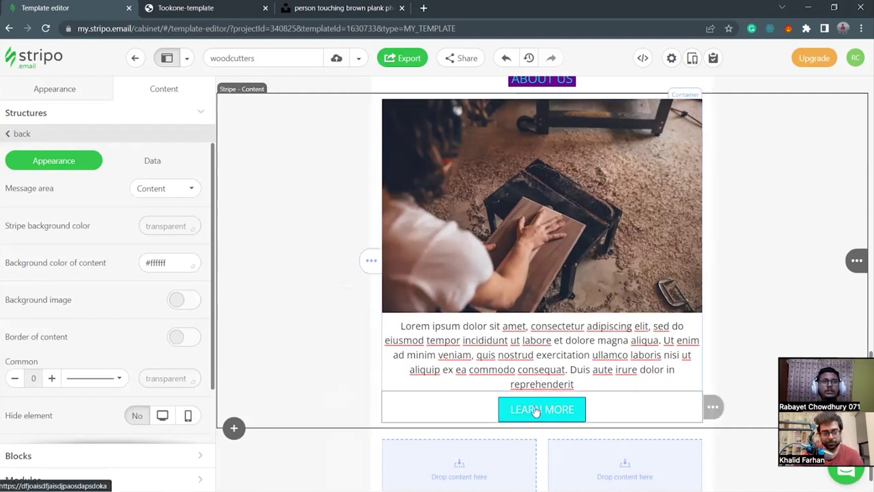
Review the LEARN MORE button's settings and the finished About Us section.
scroll(87, 316, "down", 2)
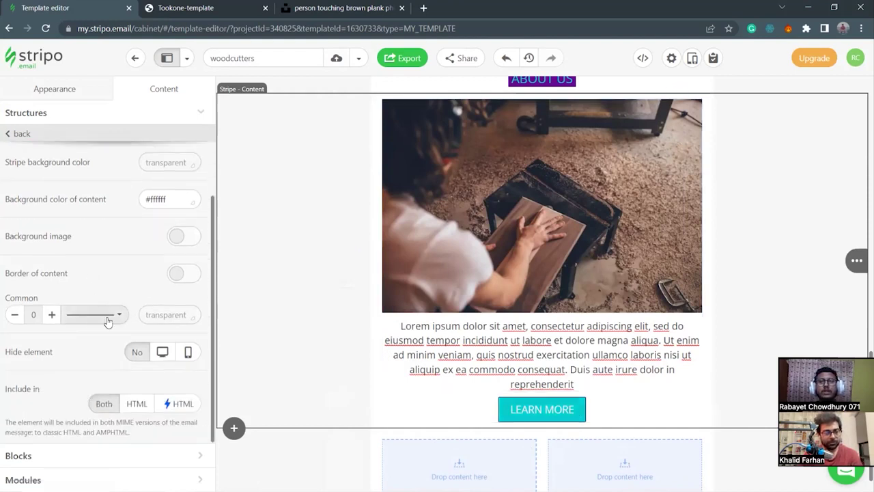
scroll(127, 351, "up", 2)
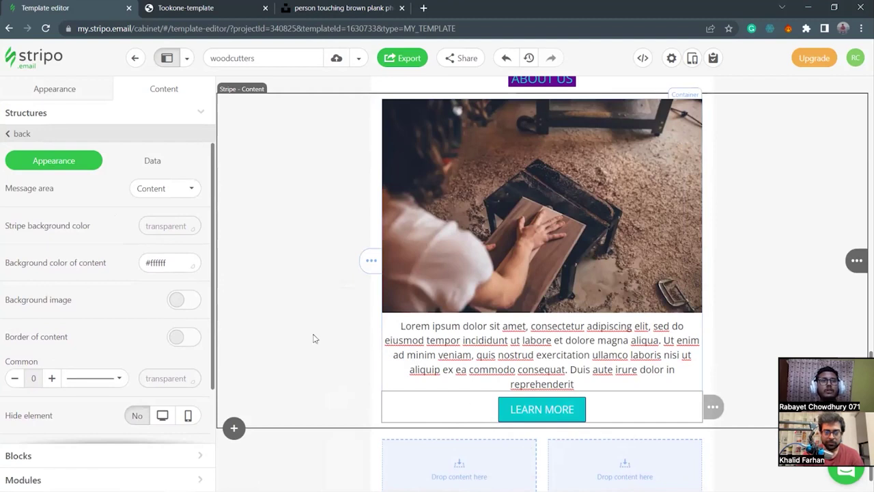
left_click(471, 412)
scroll(525, 273, "up", 2)
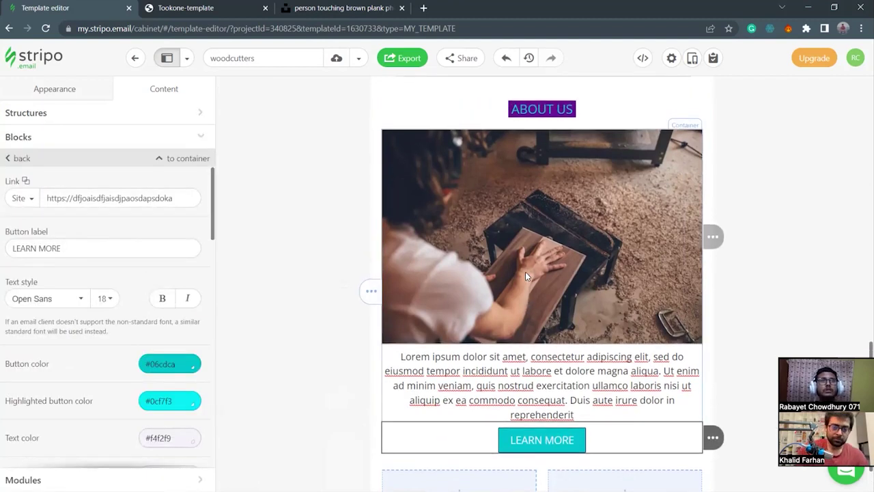
scroll(525, 273, "down", 2)
scroll(525, 274, "down", 1)
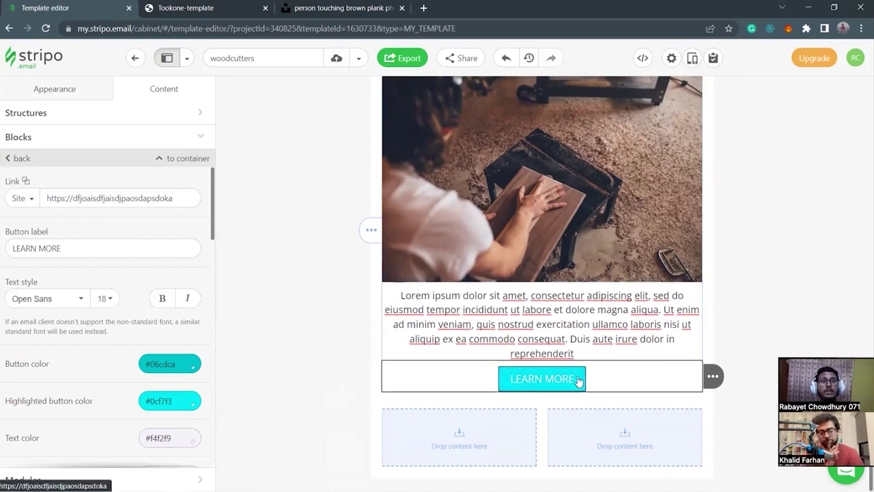
left_click(314, 339)
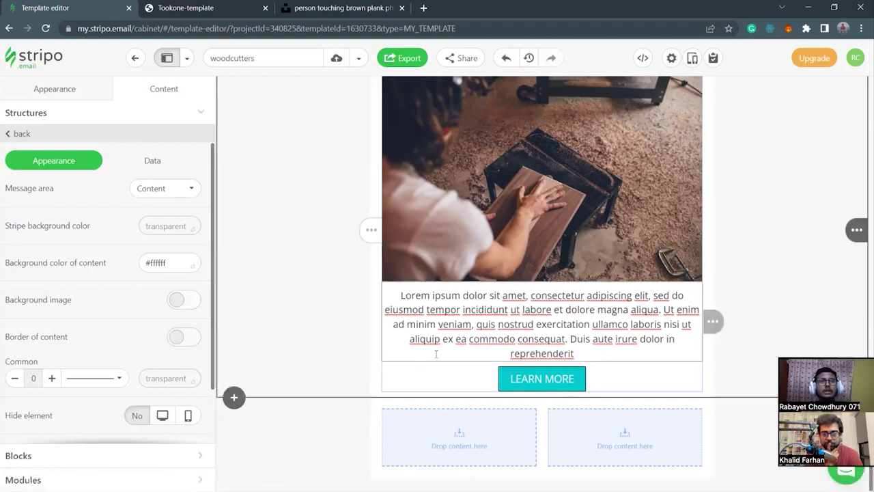
Look over the whole email once more and save the woodcutters template.
scroll(493, 232, "up", 4)
scroll(476, 373, "up", 10)
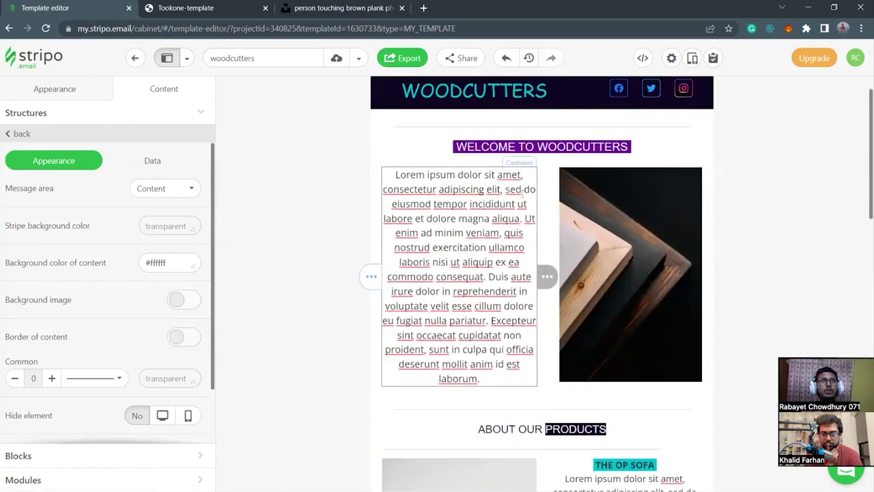
scroll(594, 310, "down", 10)
scroll(594, 316, "down", 2)
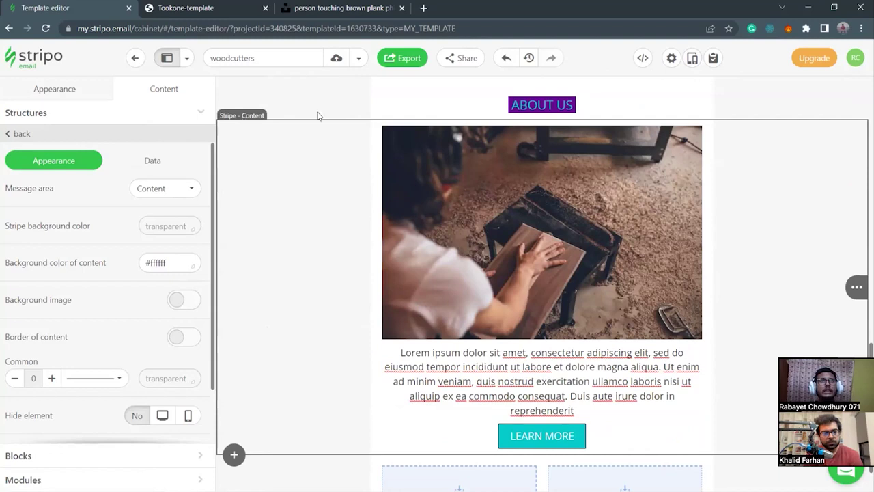
left_click(338, 59)
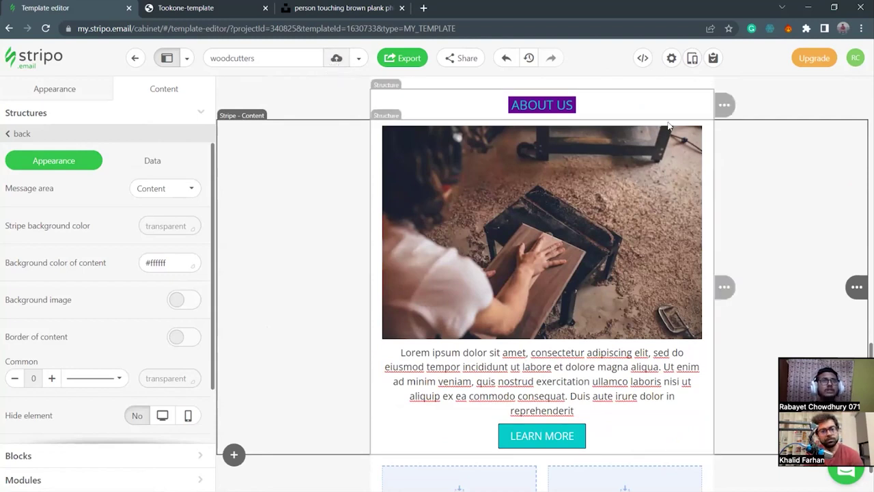
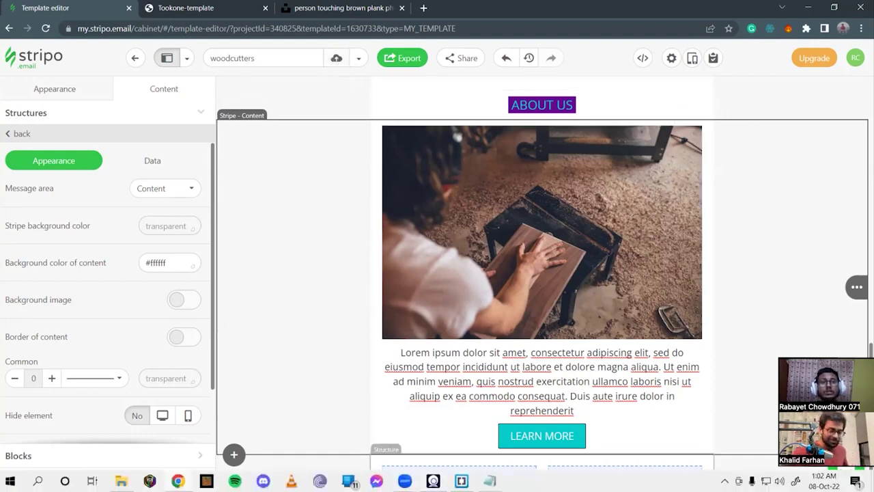
Delete the table's 0px border-spacing value in the code file, then undo it and save.
left_click(433, 481)
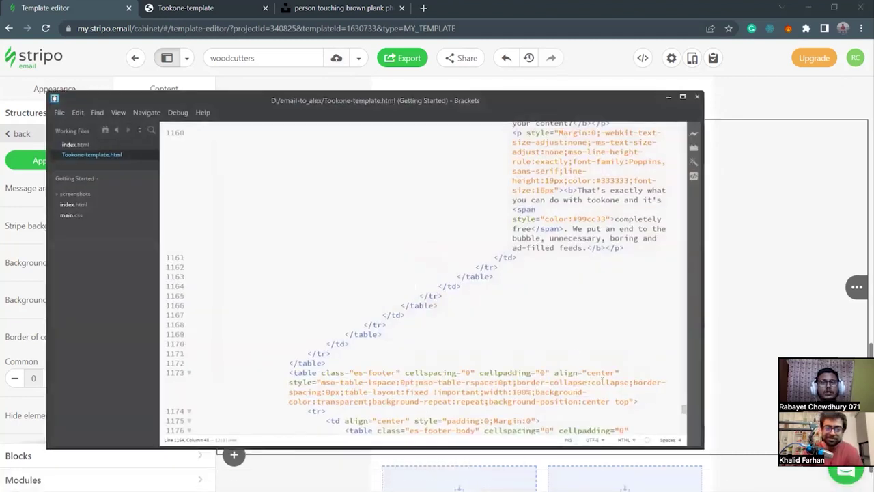
scroll(519, 274, "up", 5)
left_click(519, 273)
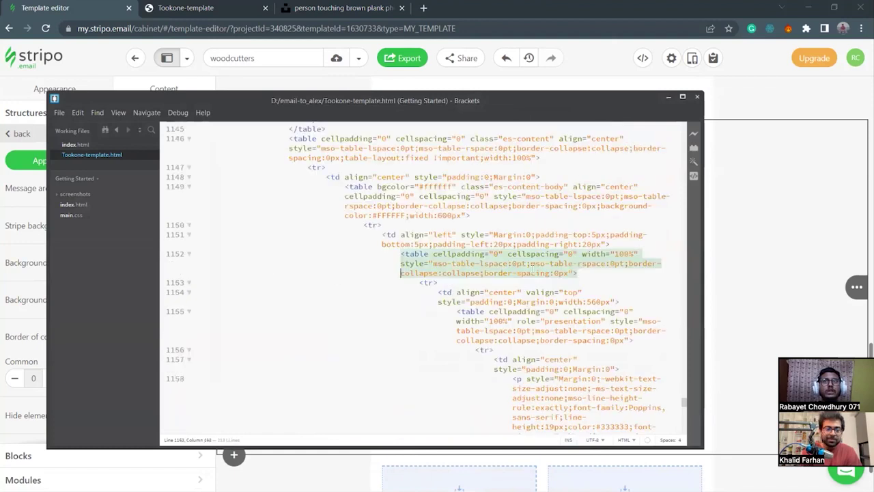
left_click(566, 272)
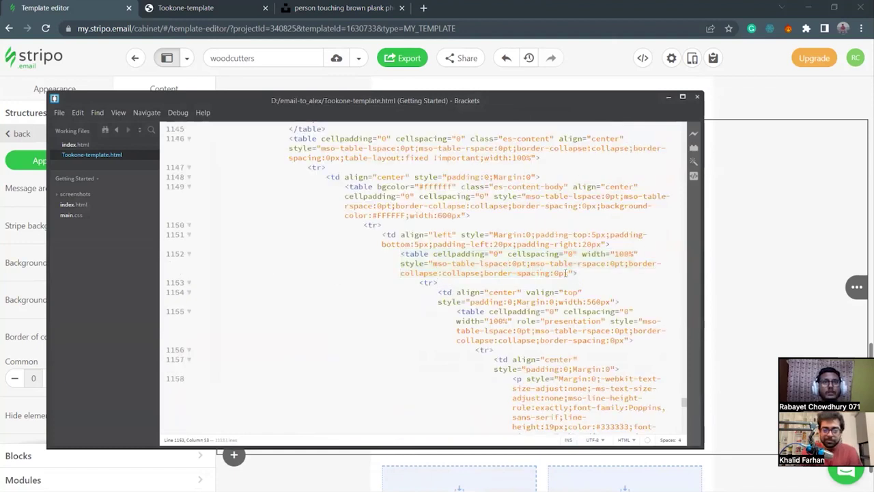
double_click(568, 272)
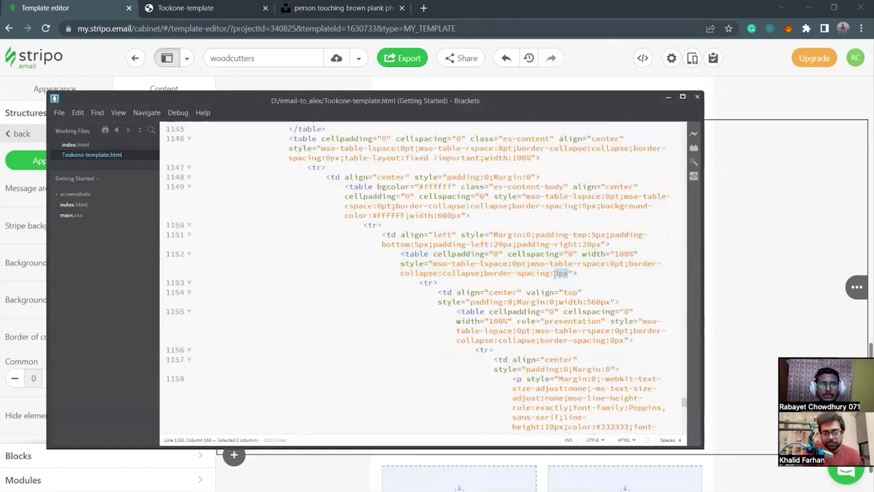
key("BackSpace")
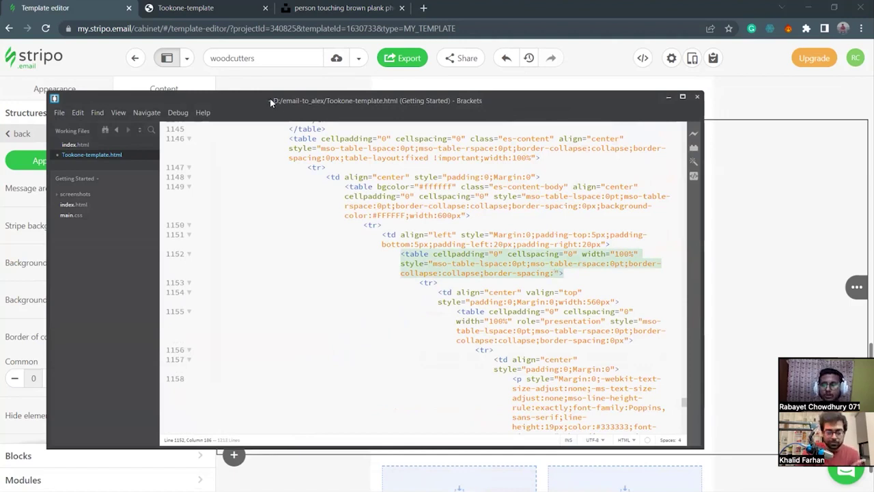
key("ctrl+s")
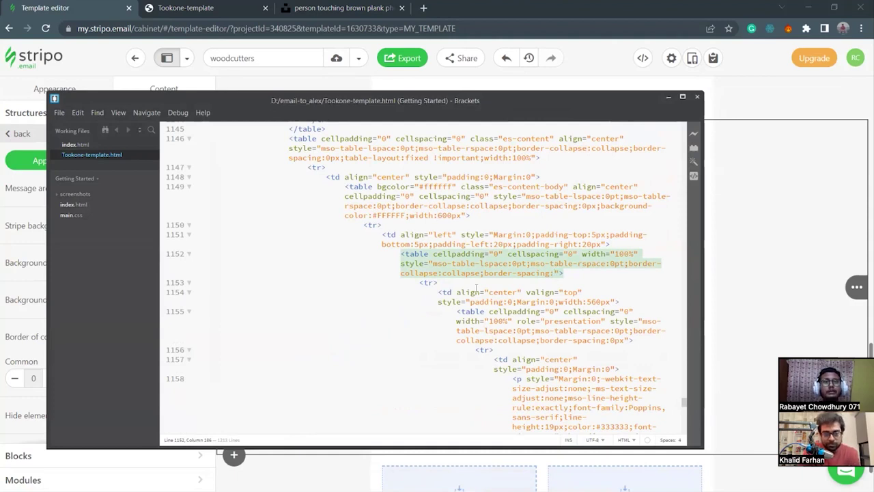
key("ctrl+z")
key("ctrl+s")
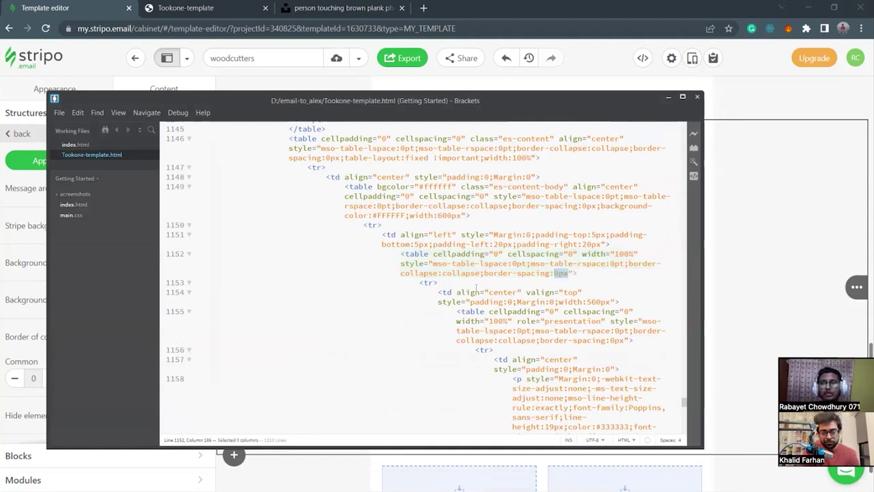
left_click(668, 96)
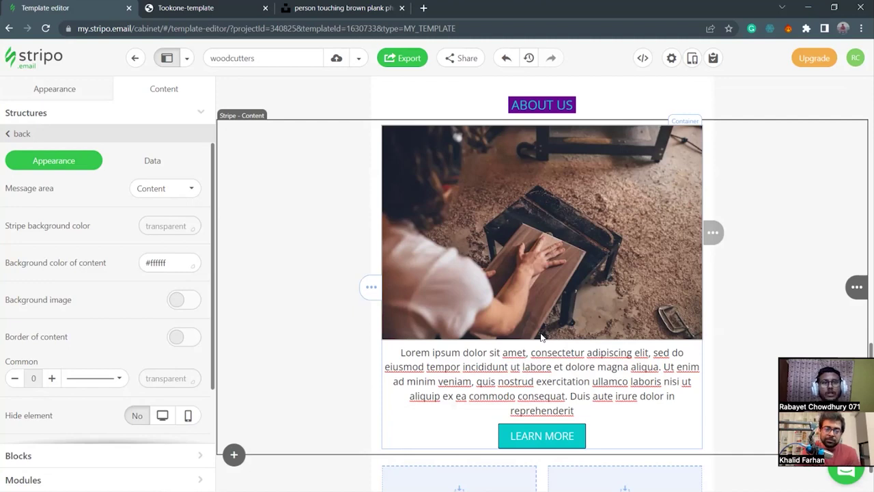
Save the template and scroll through its desktop and mobile preview.
scroll(541, 336, "up", 10)
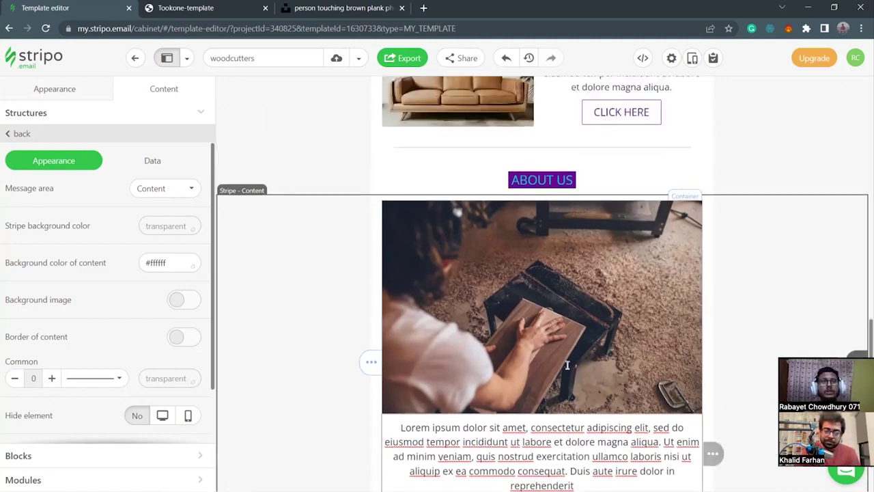
left_click(693, 58)
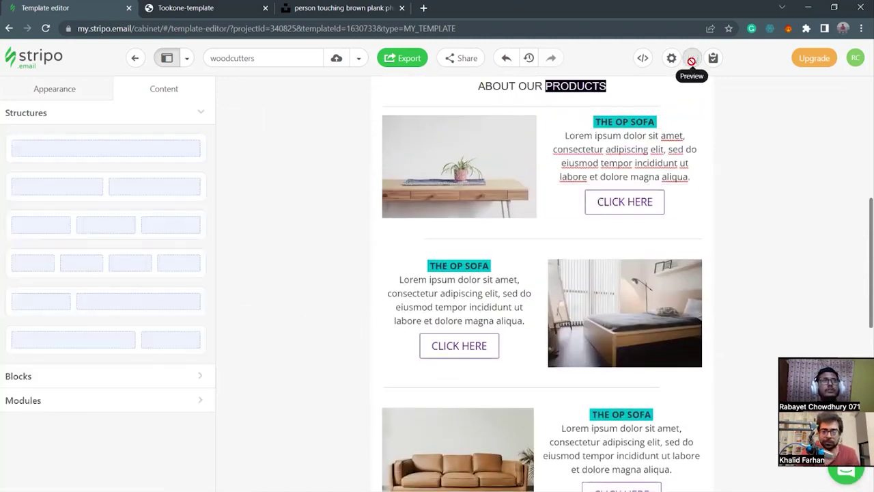
left_click(336, 58)
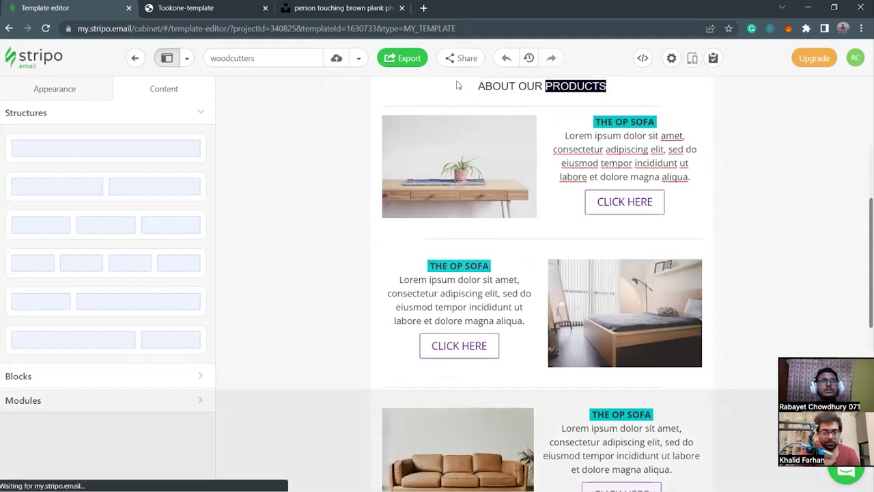
scroll(430, 195, "down", 2)
scroll(451, 197, "up", 2)
scroll(551, 196, "down", 1)
scroll(552, 196, "up", 1)
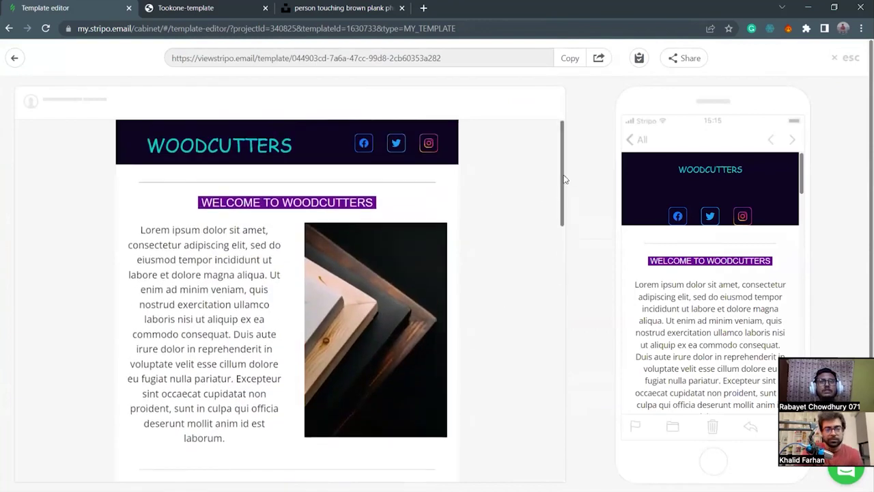
scroll(565, 198, "down", 1)
left_click_drag(566, 203, 554, 446)
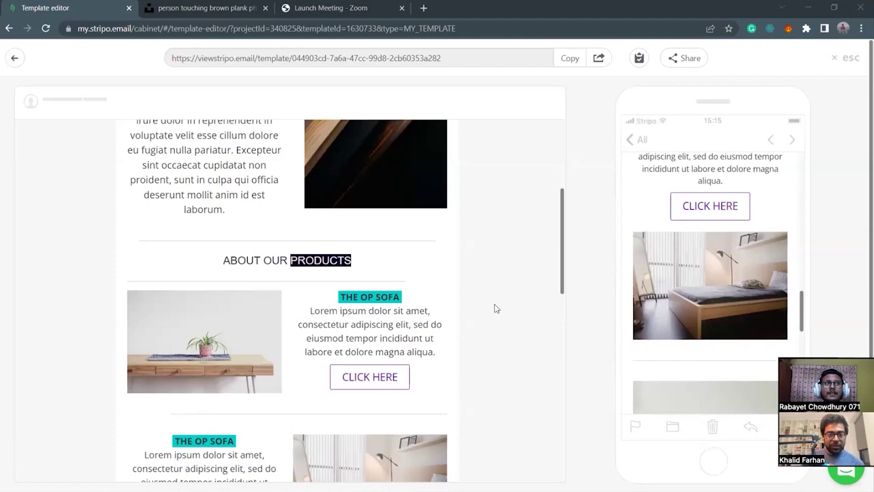
Scroll the desktop and mobile previews down to THE OP SOFA leather sofa item.
scroll(496, 308, "down", 2)
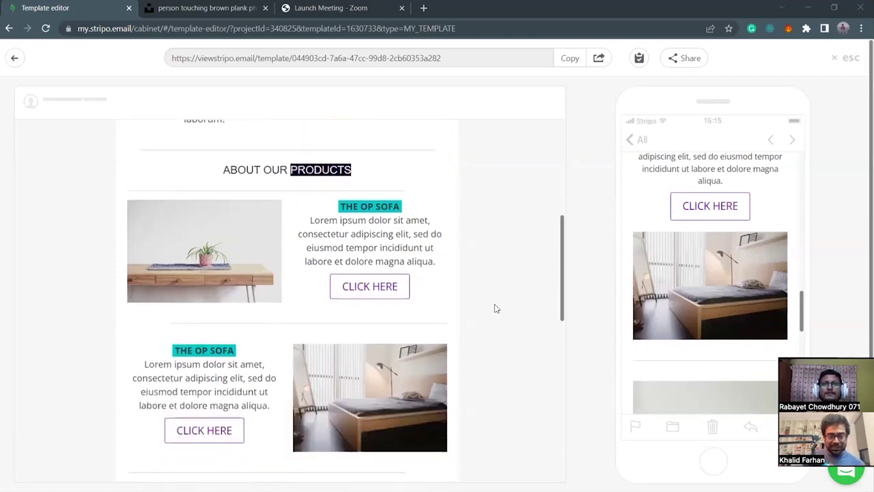
scroll(497, 309, "up", 4)
scroll(497, 309, "up", 2)
scroll(497, 309, "down", 4)
scroll(496, 308, "down", 8)
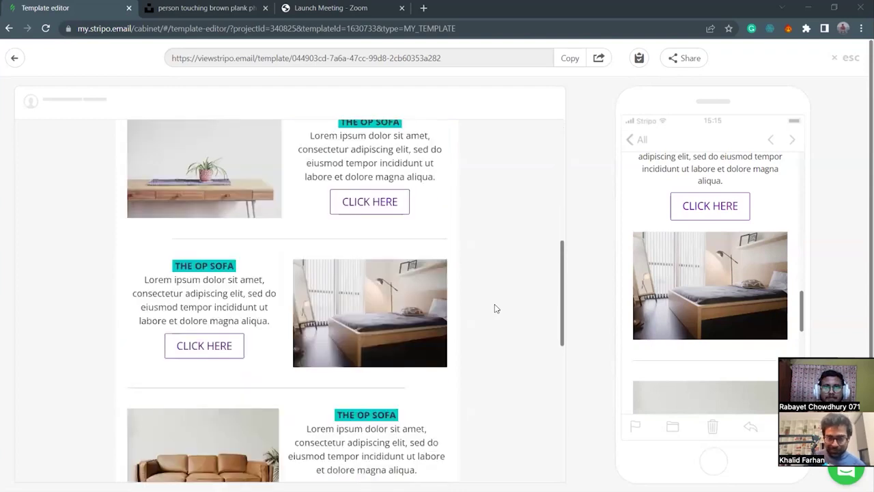
scroll(496, 308, "down", 1)
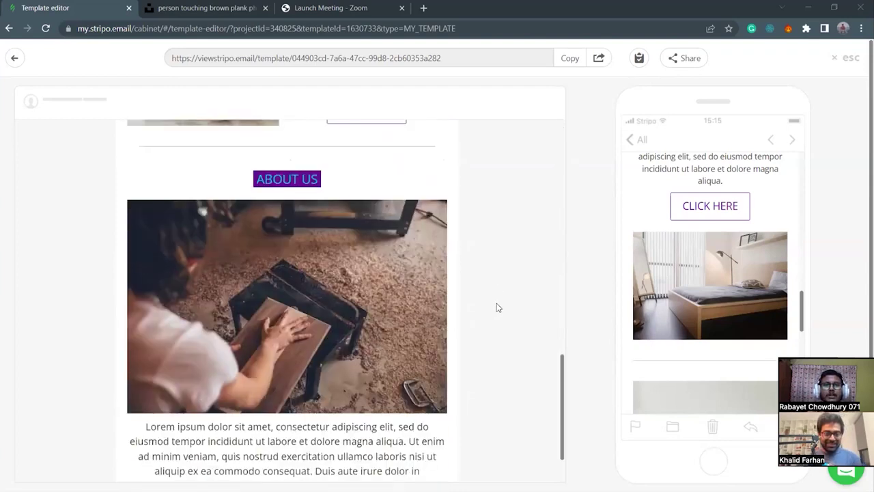
scroll(497, 308, "down", 2)
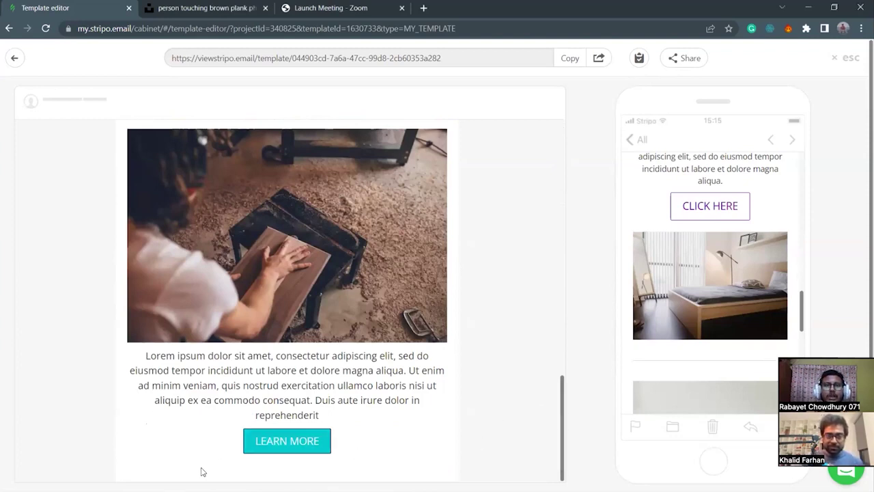
scroll(475, 416, "up", 1)
scroll(474, 416, "up", 10)
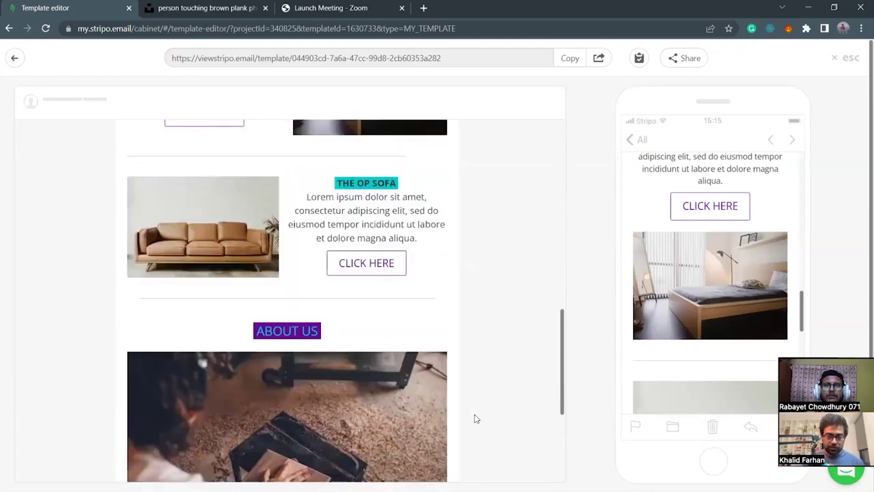
scroll(696, 408, "up", 3)
scroll(696, 407, "down", 5)
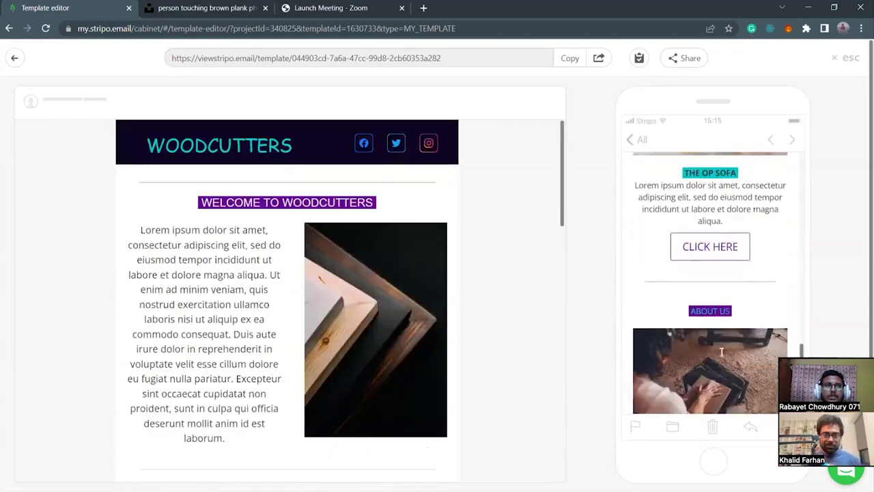
scroll(672, 269, "up", 10)
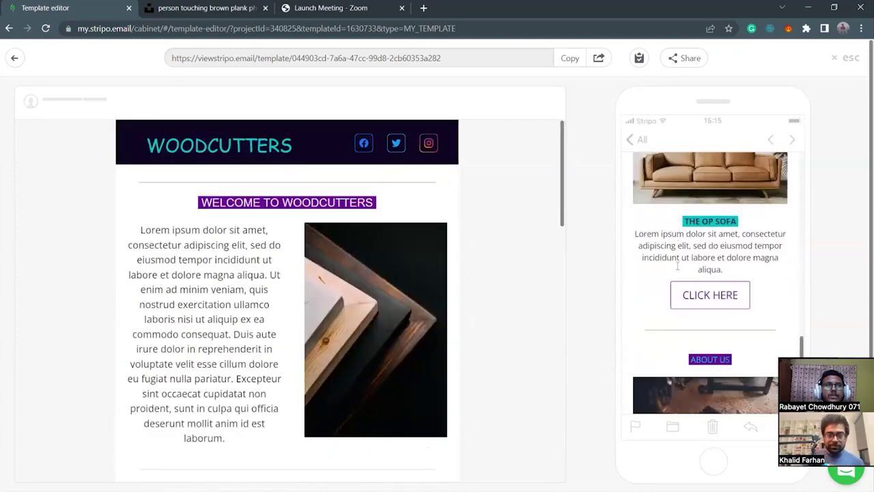
scroll(678, 277, "down", 2)
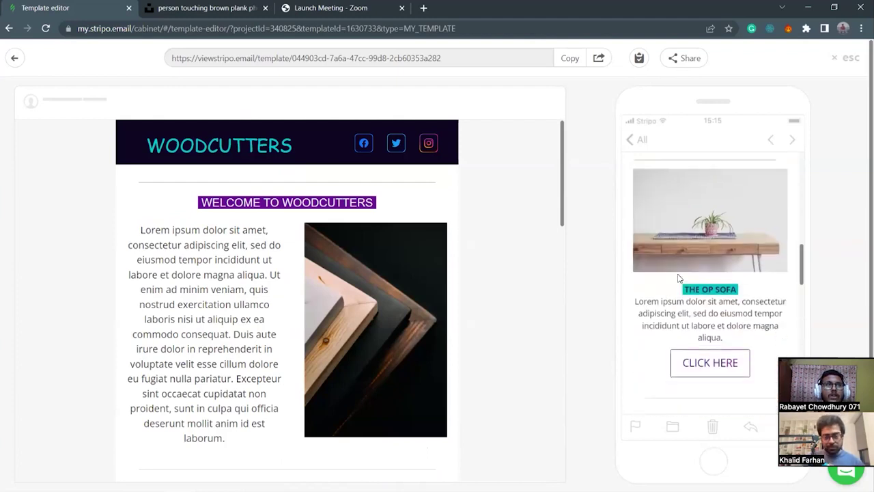
scroll(471, 285, "down", 4)
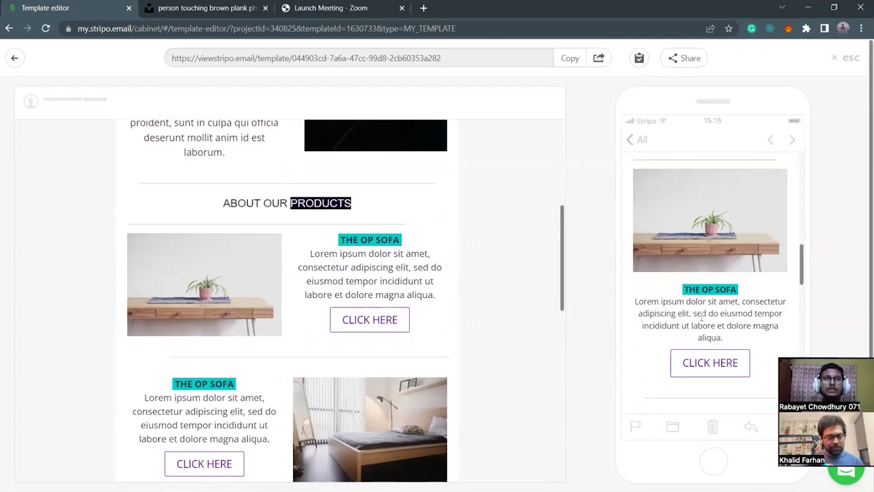
scroll(696, 315, "up", 1)
scroll(692, 314, "down", 1)
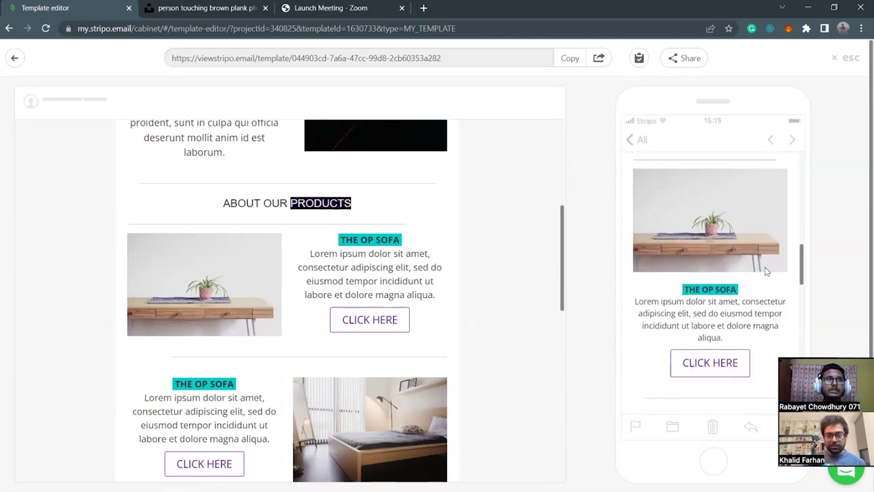
scroll(717, 304, "down", 4)
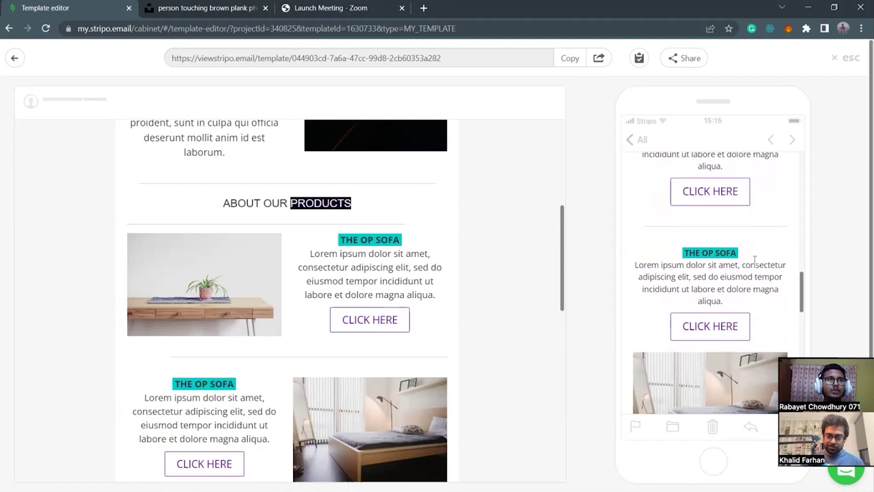
scroll(696, 321, "down", 3)
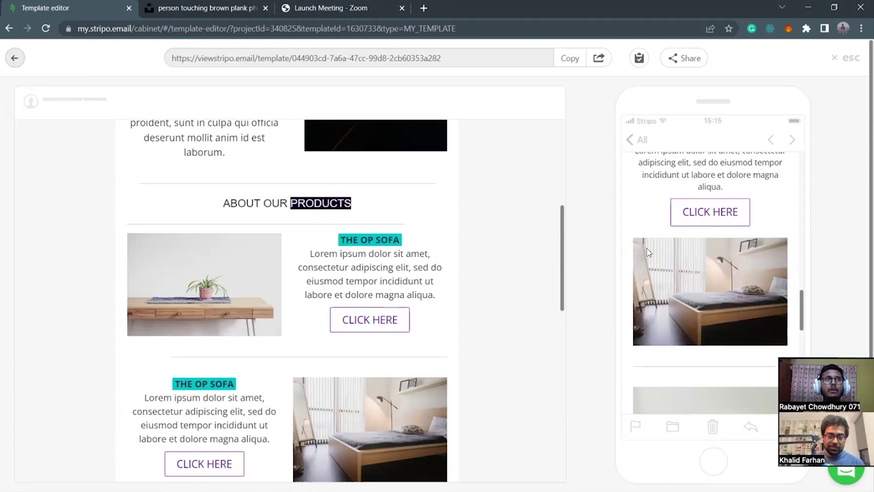
scroll(745, 325, "down", 3)
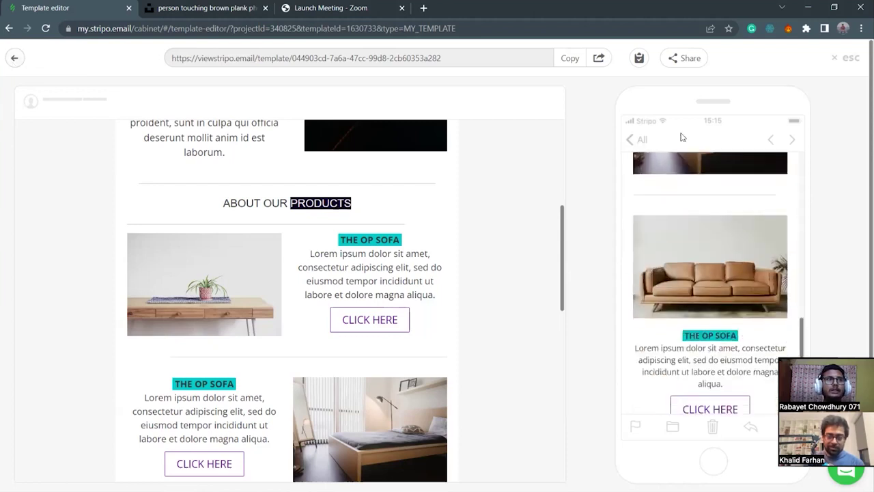
Enable 'Containers inversion on mobile' on the bed product row and preview the email.
left_click(14, 58)
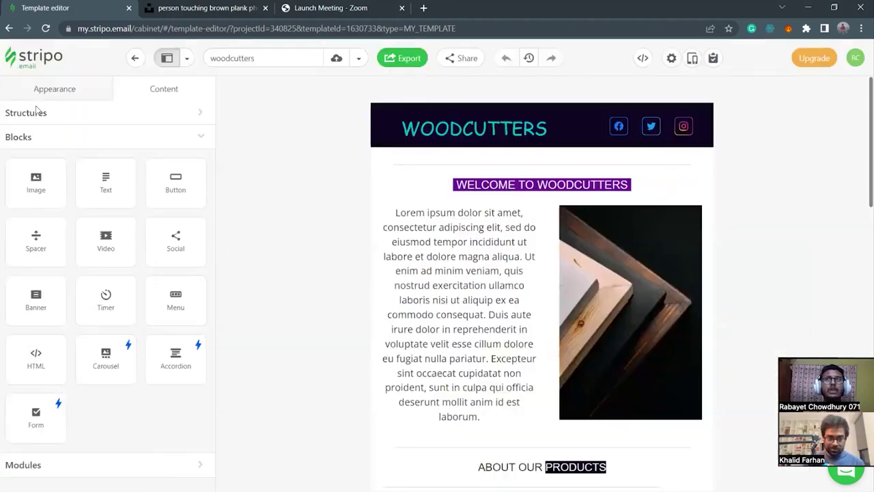
scroll(537, 307, "down", 5)
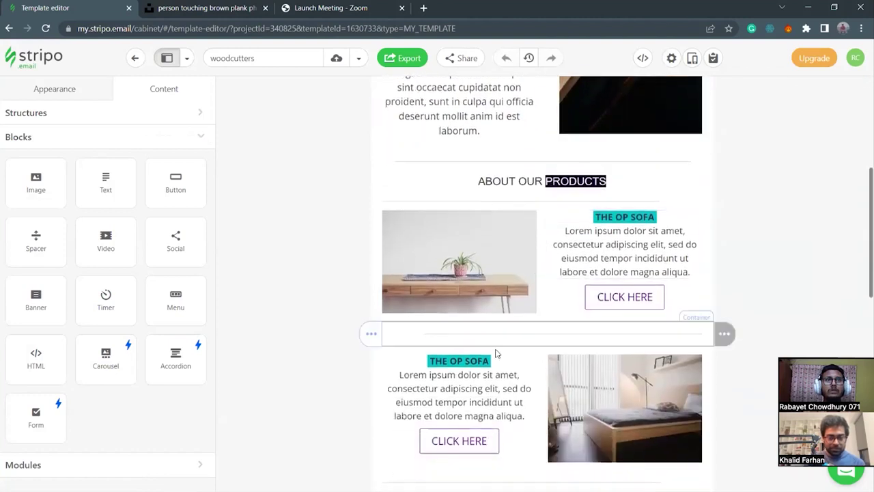
left_click(376, 360)
scroll(87, 342, "down", 2)
scroll(87, 341, "down", 4)
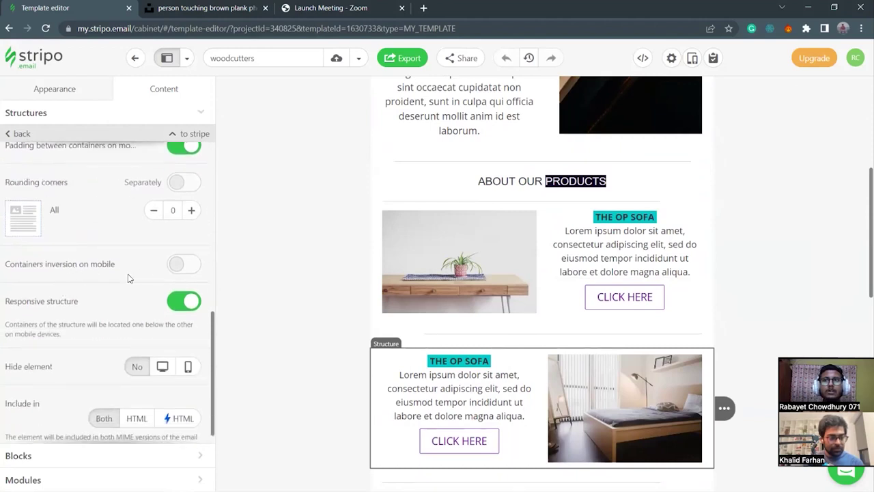
left_click(197, 268)
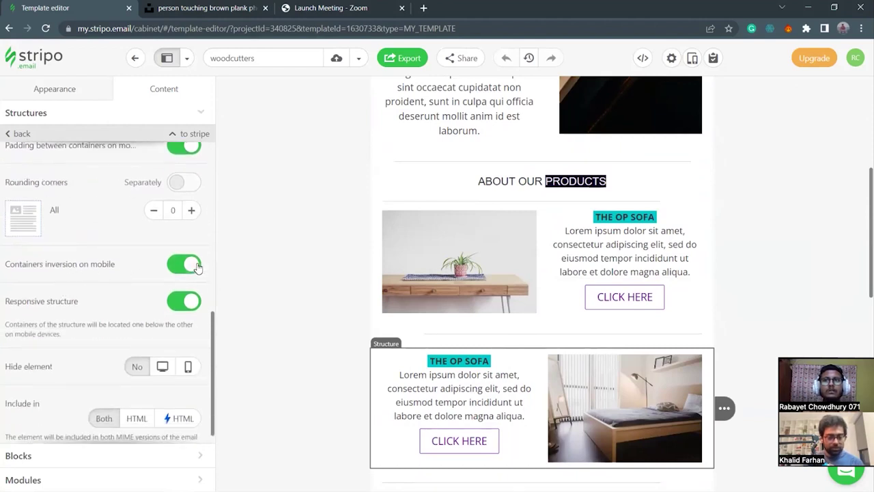
scroll(635, 348, "down", 1)
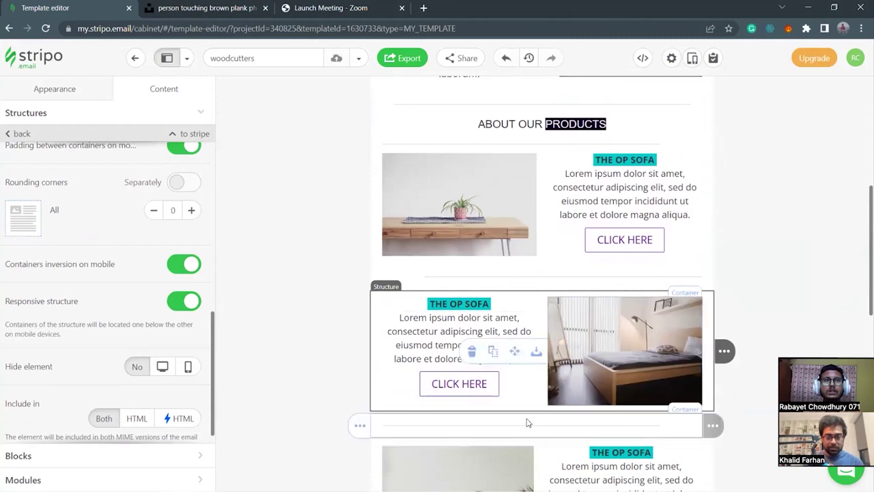
scroll(527, 419, "down", 2)
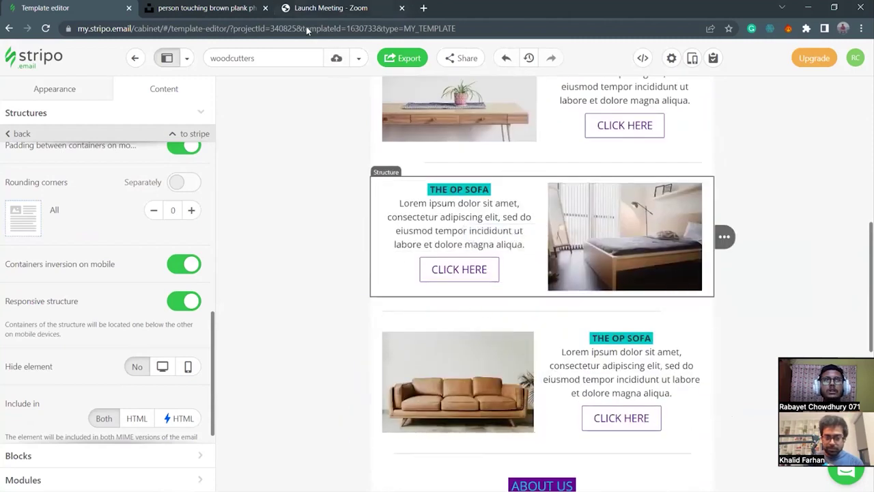
left_click(691, 58)
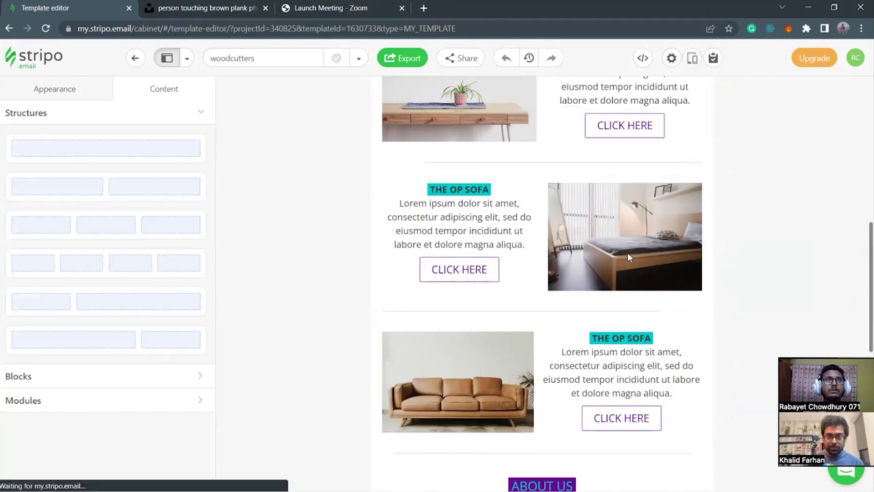
scroll(671, 290, "down", 5)
scroll(671, 290, "down", 10)
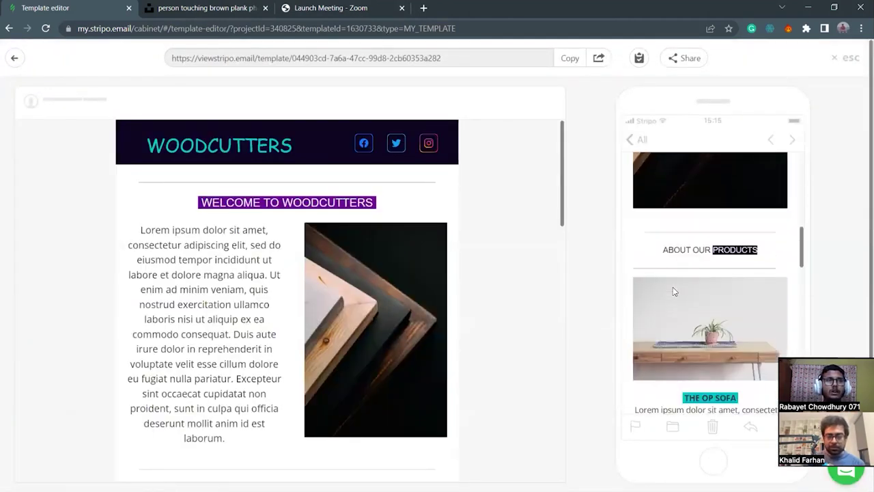
scroll(672, 292, "up", 2)
scroll(673, 287, "up", 3)
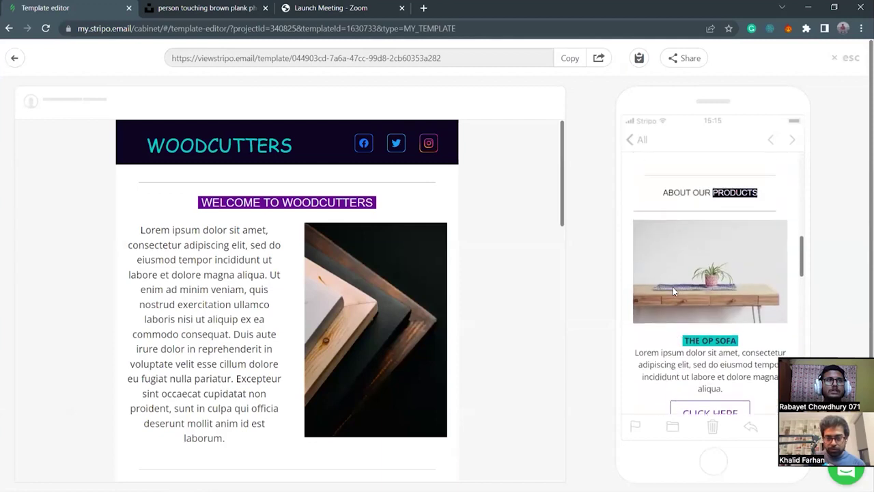
scroll(673, 287, "down", 3)
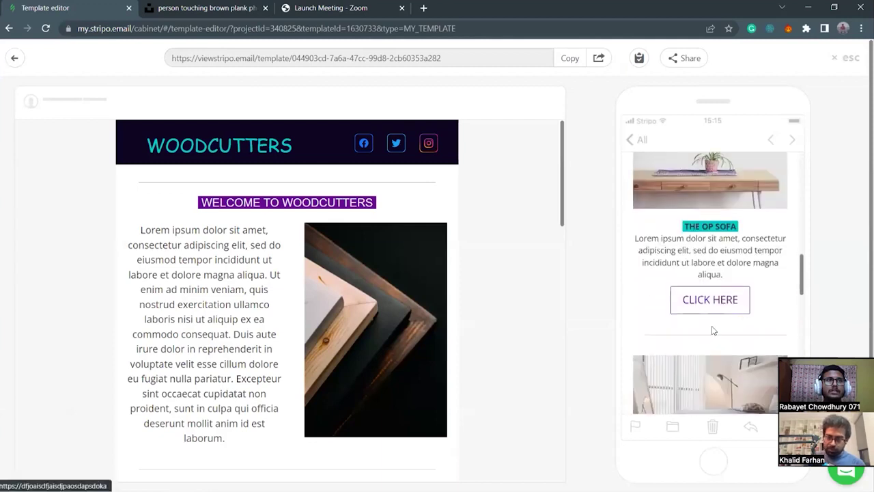
scroll(689, 314, "down", 3)
scroll(685, 367, "down", 3)
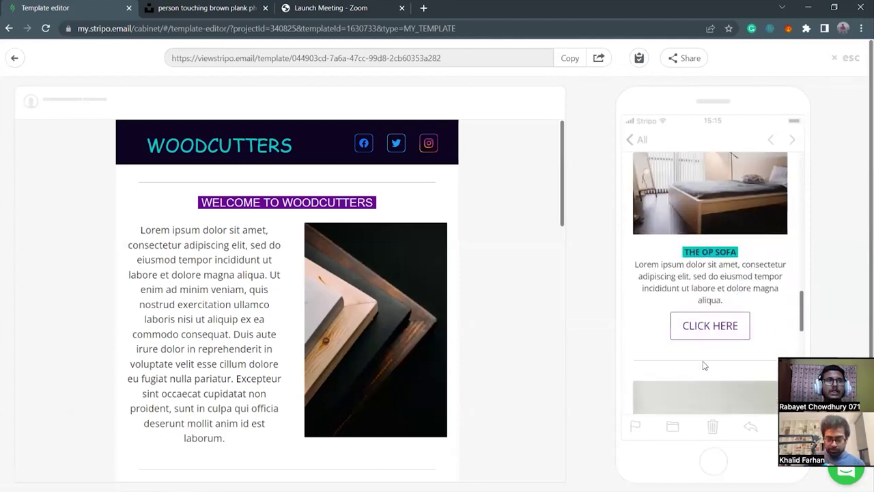
scroll(709, 360, "down", 4)
scroll(730, 388, "down", 4)
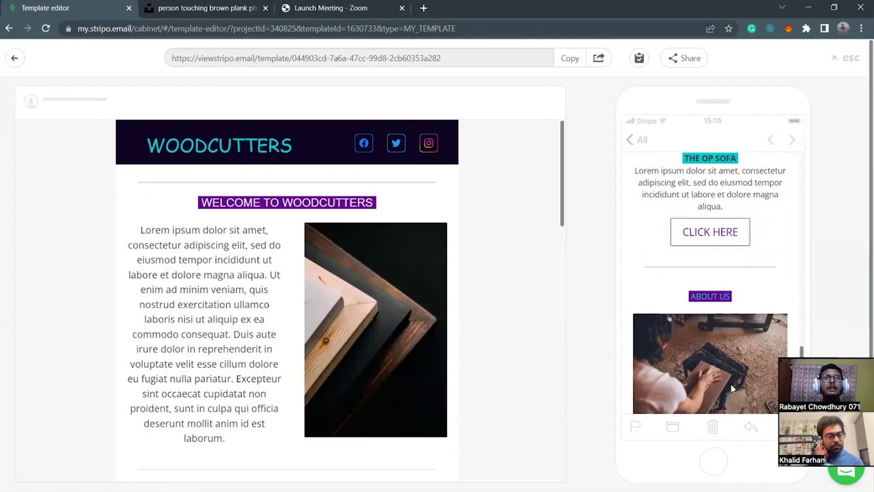
left_click(15, 60)
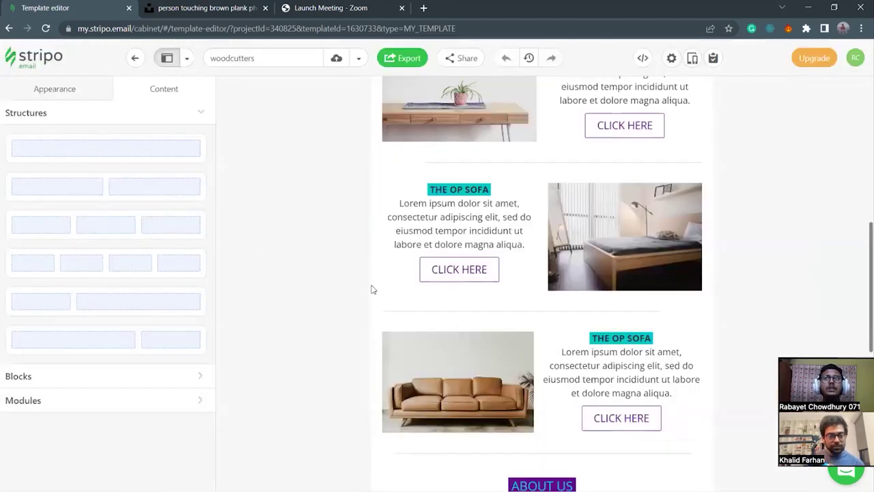
scroll(561, 255, "up", 3)
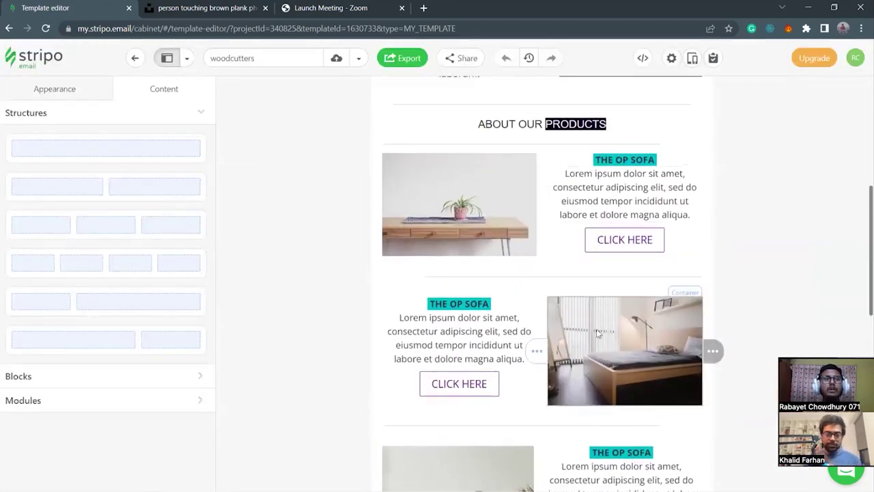
scroll(598, 332, "down", 3)
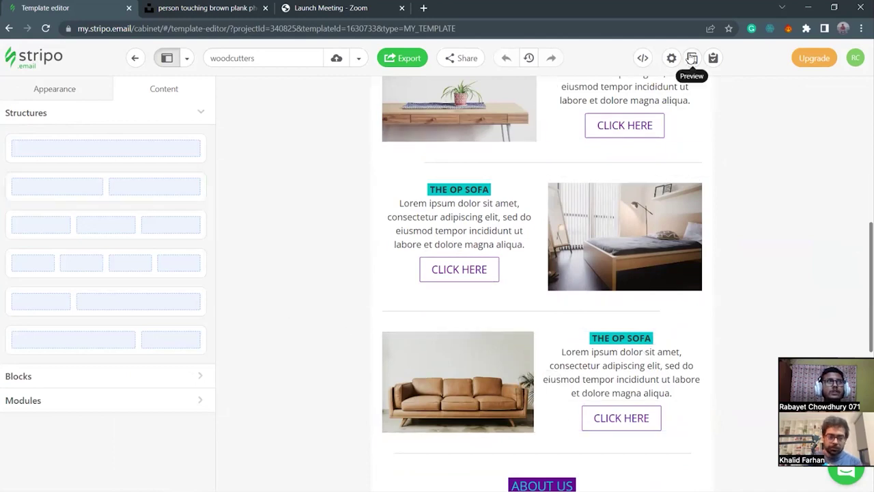
scroll(482, 324, "down", 6)
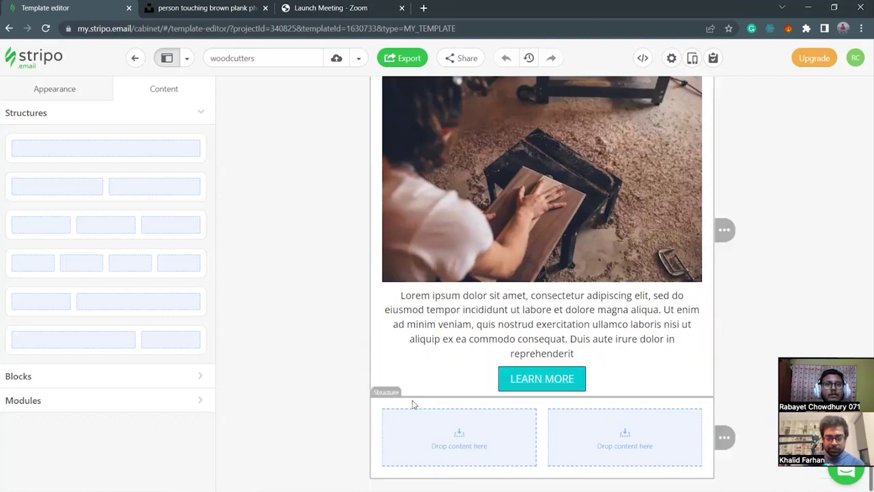
Add a Spacer block below the LEARN MORE button and select the empty two-column row.
left_click(92, 375)
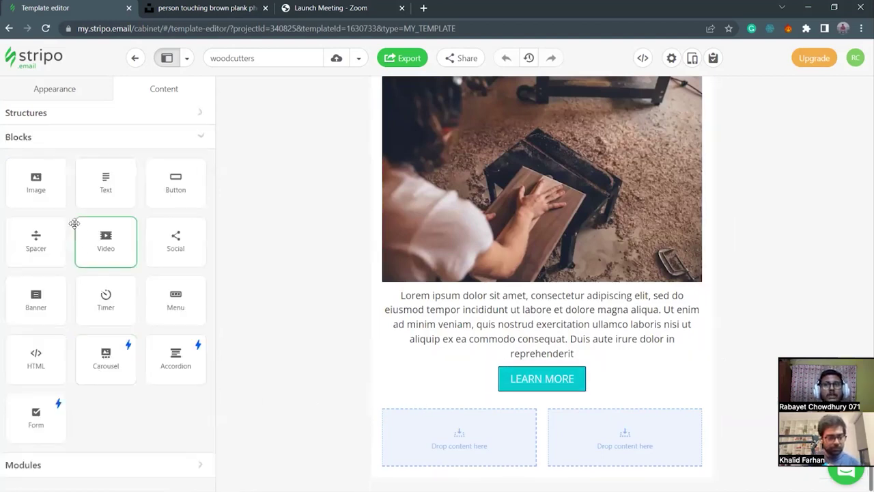
left_click_drag(22, 244, 533, 395)
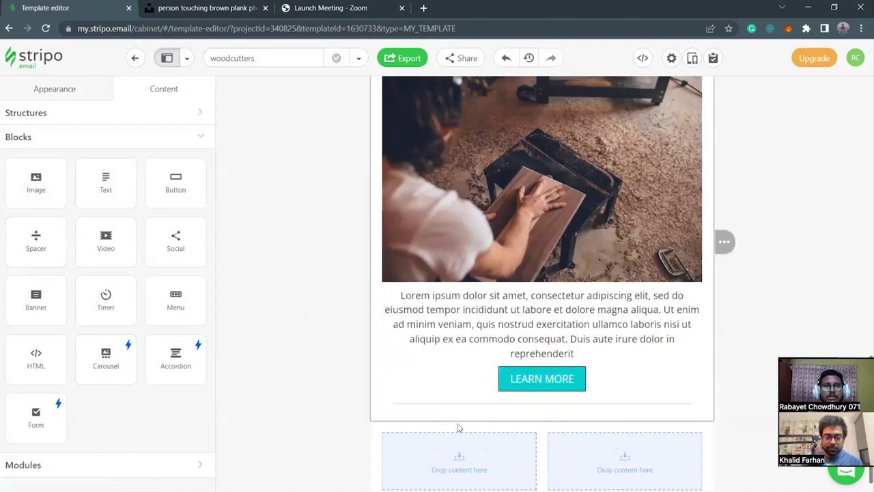
scroll(308, 420, "down", 1)
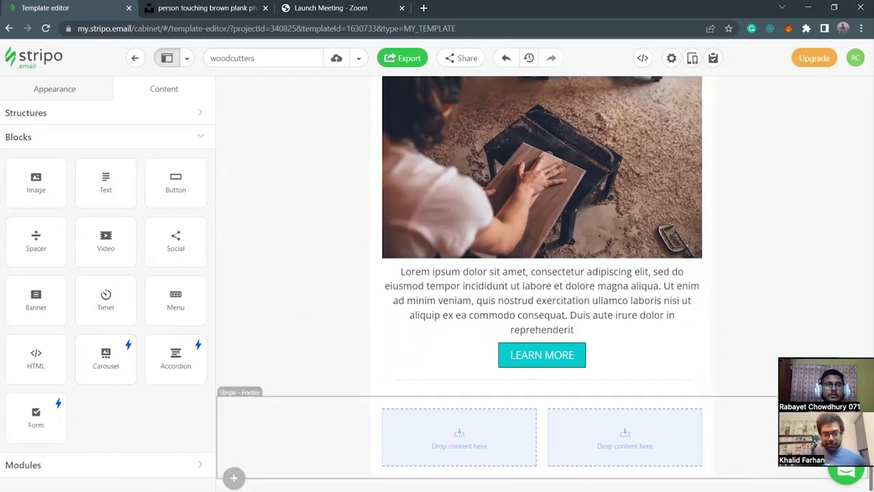
left_click(374, 420)
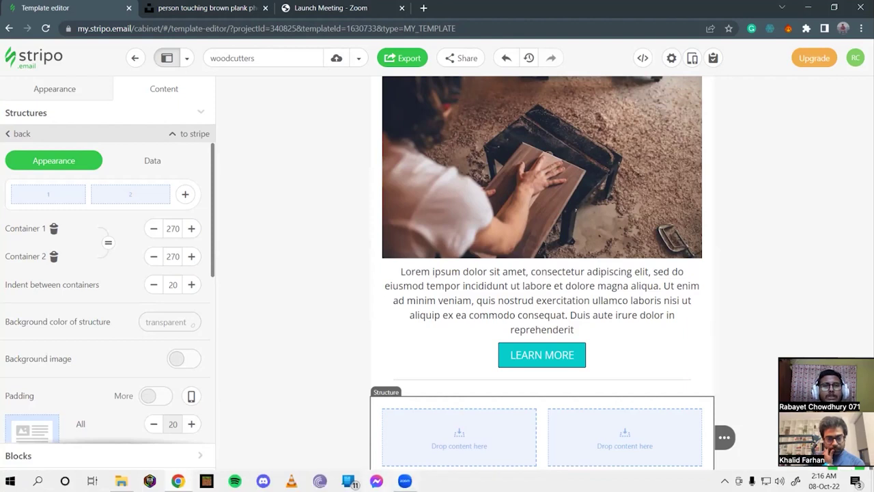
mouse_move(405, 481)
mouse_move(178, 480)
mouse_move(121, 481)
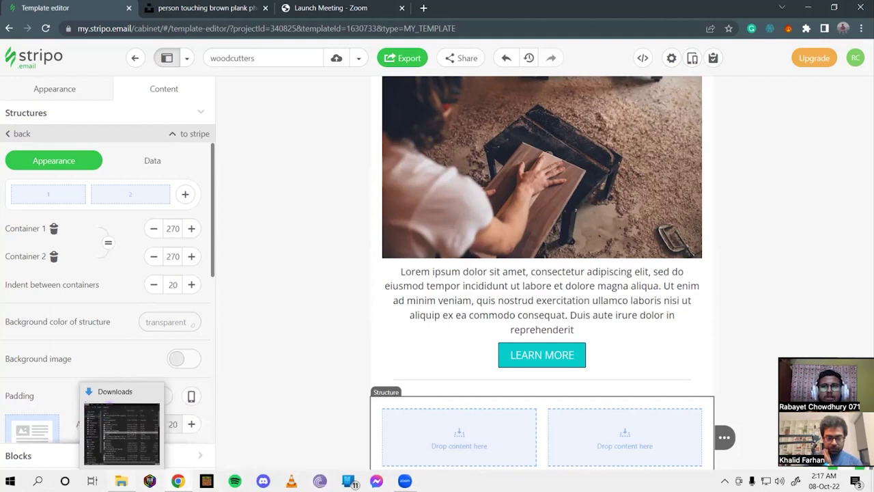
left_click(122, 430)
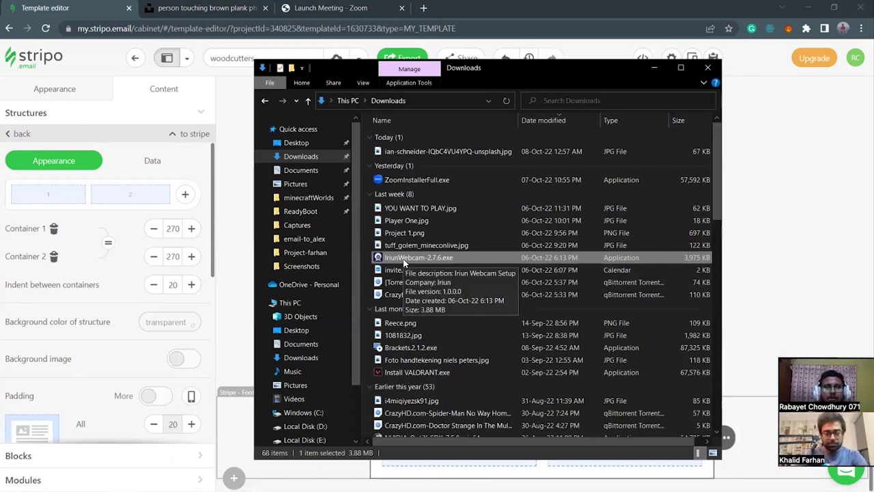
scroll(325, 355, "down", 1)
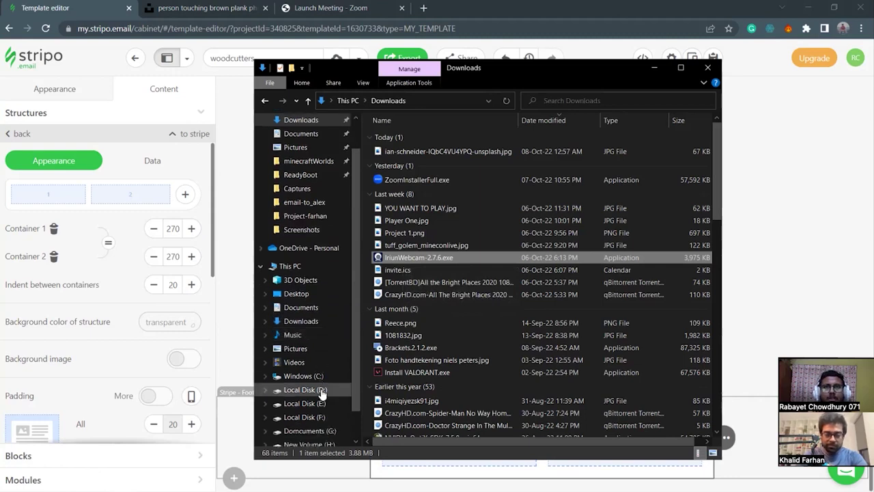
left_click(654, 67)
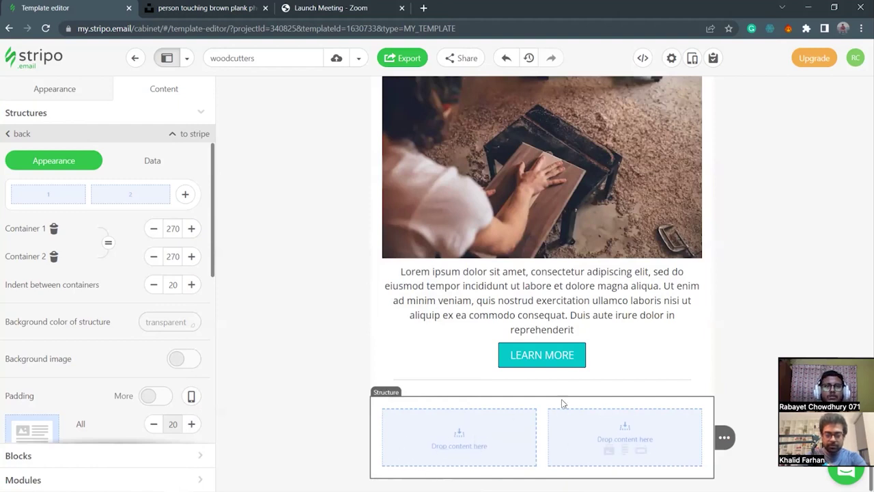
Delete Container 2 and add an empty Text block to the remaining 560-wide column.
left_click(54, 260)
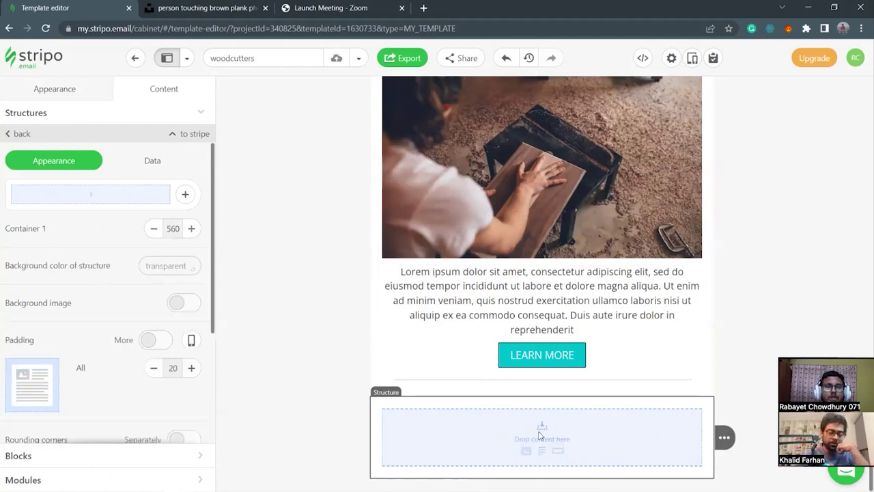
left_click(543, 452)
left_click(412, 459)
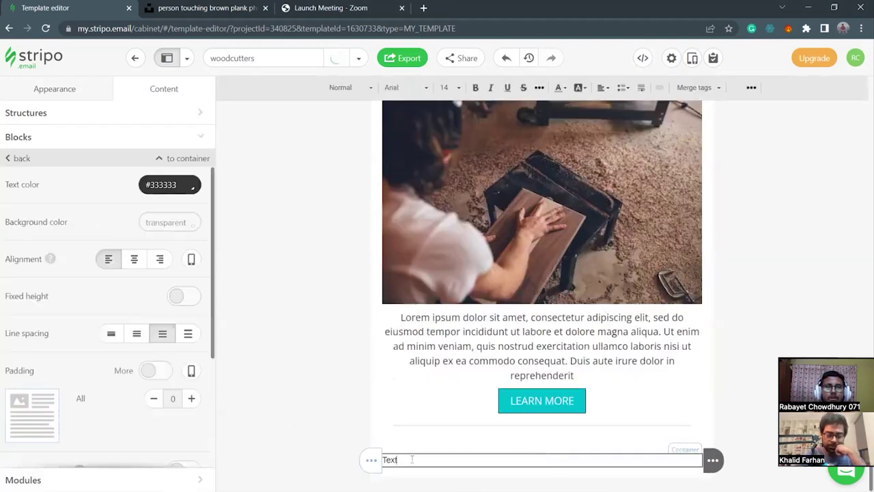
key("BackSpace")
key("BackSpace")
key("BackSpace")
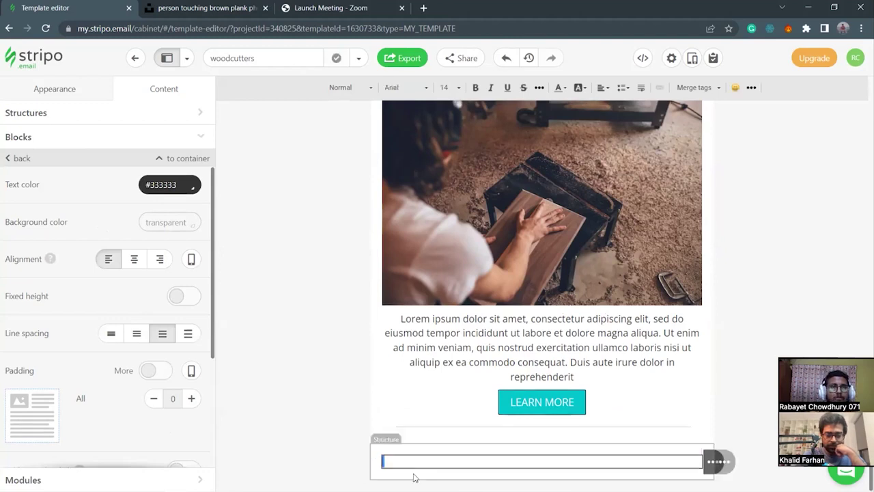
left_click(413, 476)
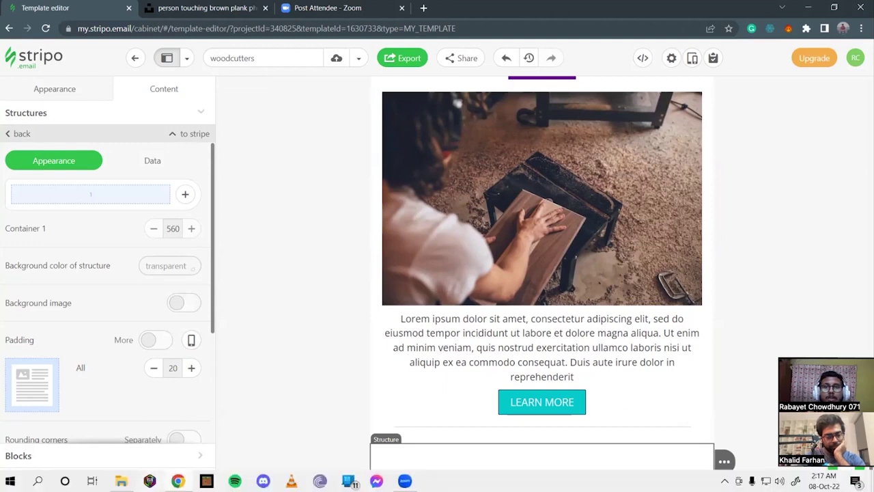
left_click(121, 480)
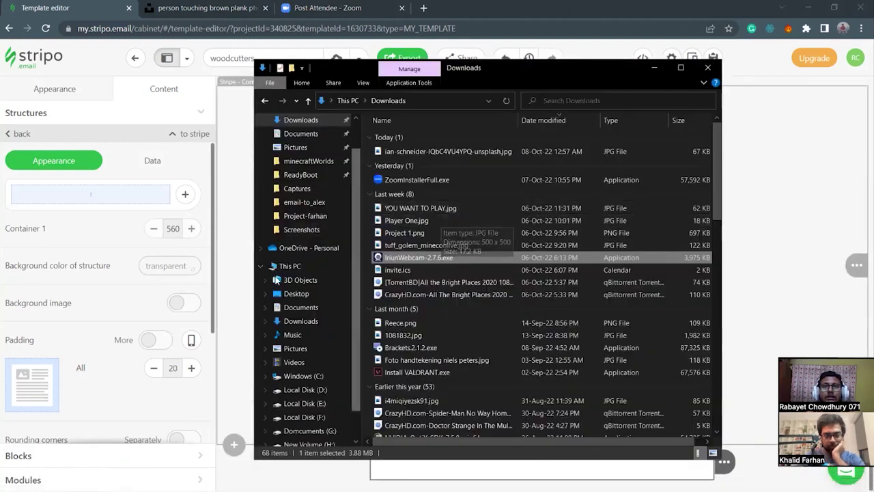
View temp-ss-final.jpg from D:\email-to_alex, then close it and minimize File Explorer.
left_click(301, 389)
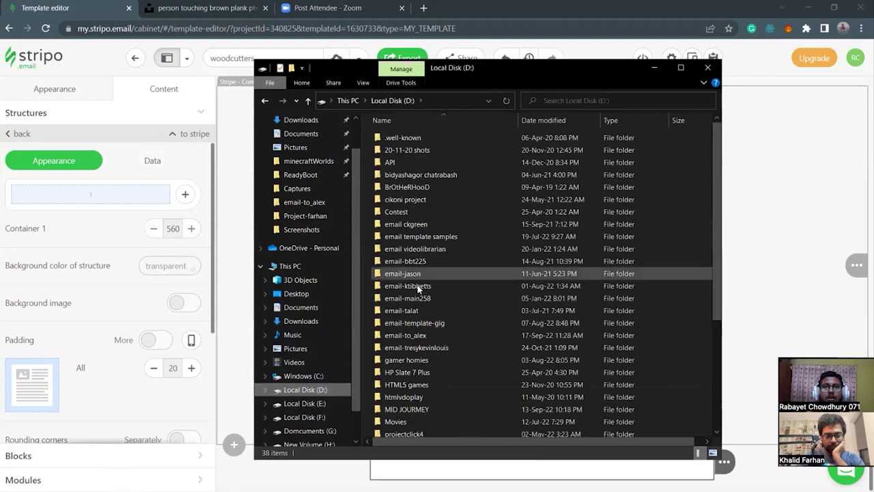
left_click(434, 336)
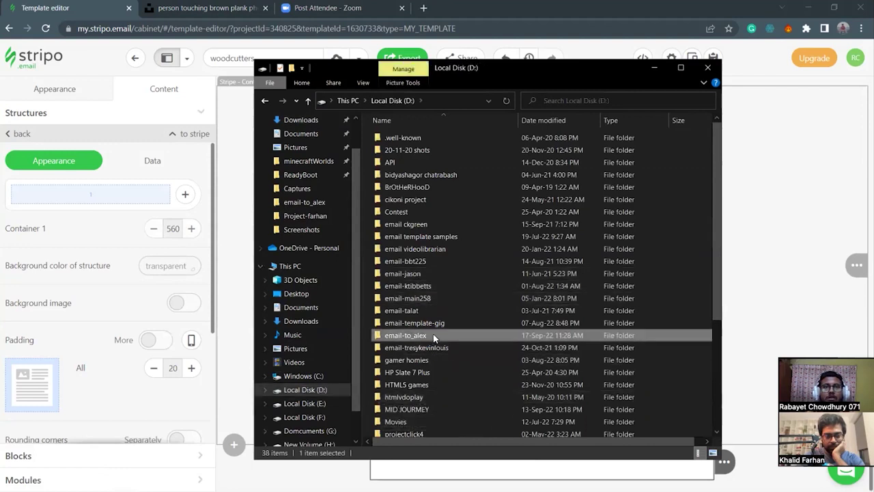
double_click(435, 336)
left_click(551, 376)
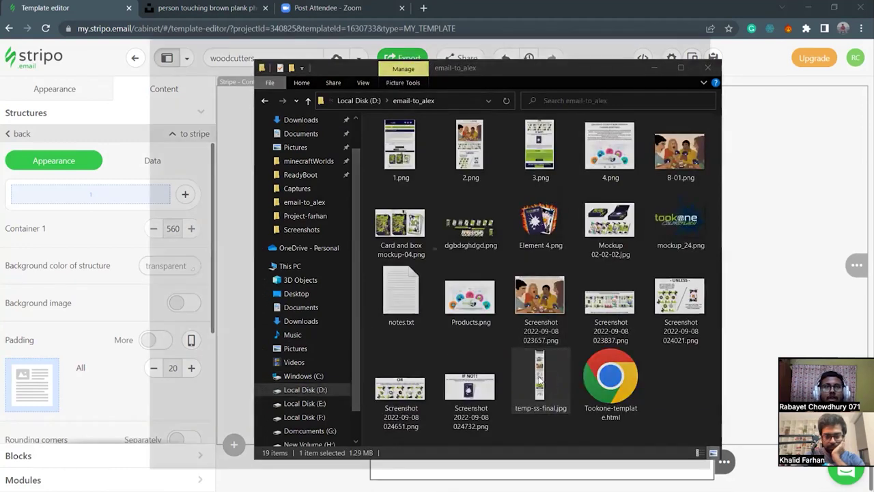
double_click(550, 376)
scroll(375, 412, "up", 2)
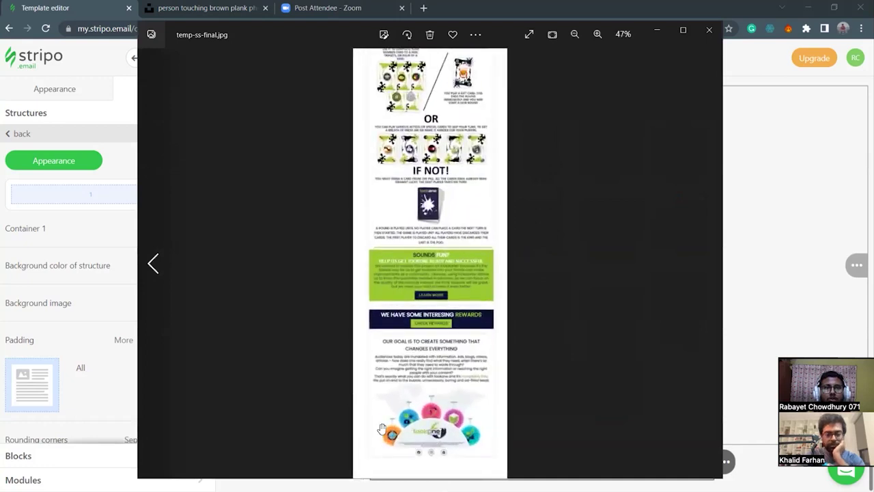
scroll(440, 443, "down", 1)
scroll(440, 443, "up", 1)
scroll(440, 443, "up", 3)
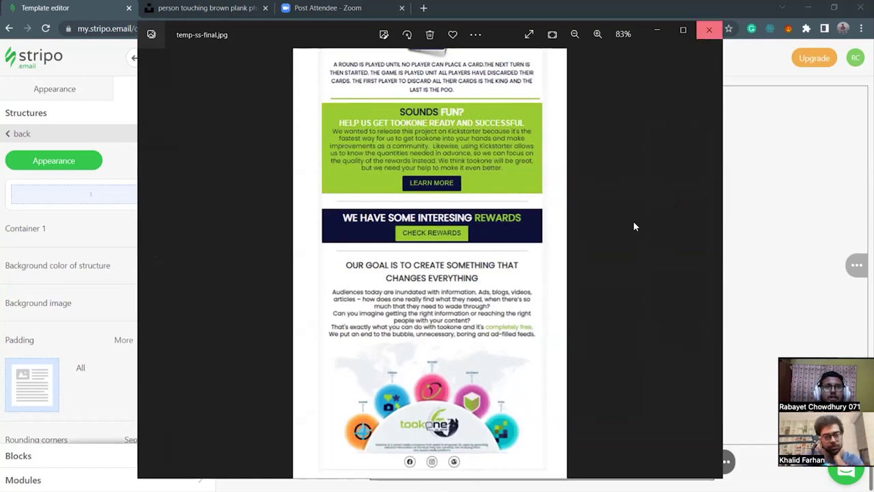
key("Escape")
left_click(653, 68)
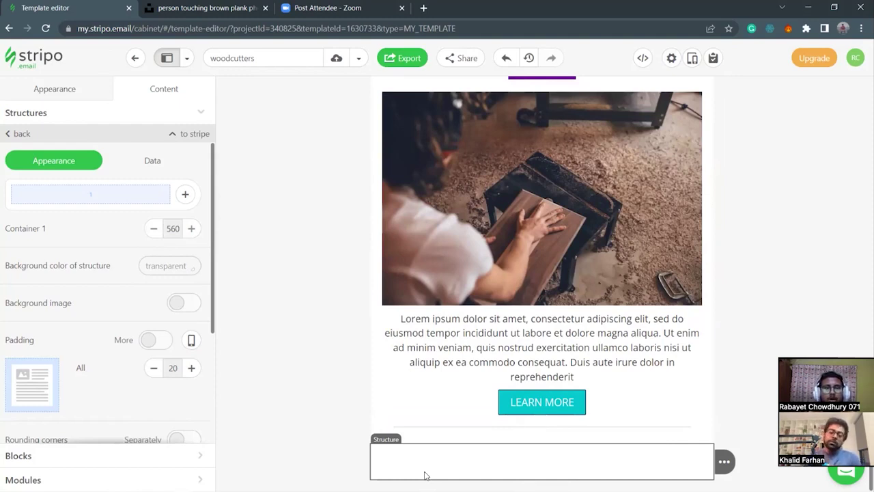
Type WOODCUTTERS in the bottom text block, set it to font size 30 and centre it.
left_click(456, 459)
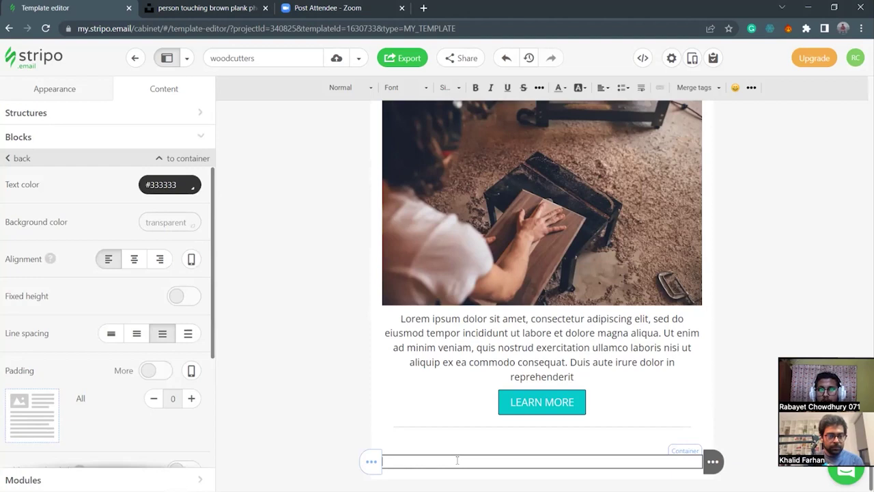
type("WOODCUTTER")
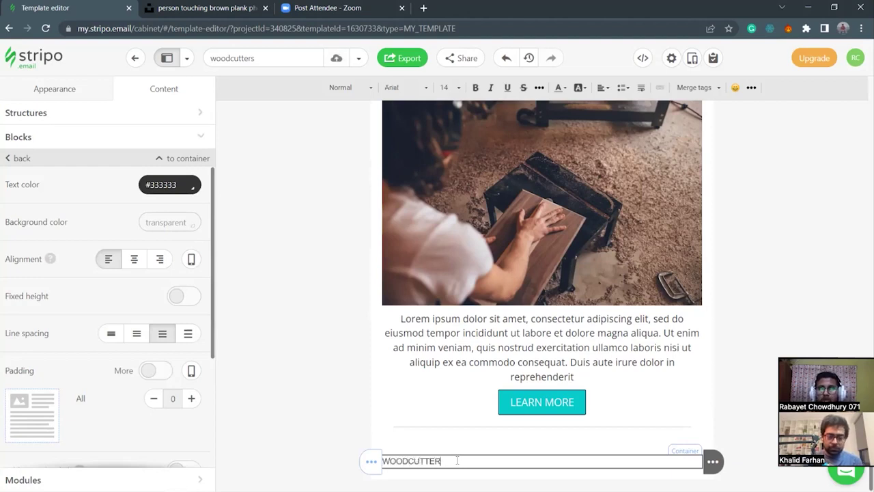
left_click_drag(499, 462, 379, 462)
left_click(445, 87)
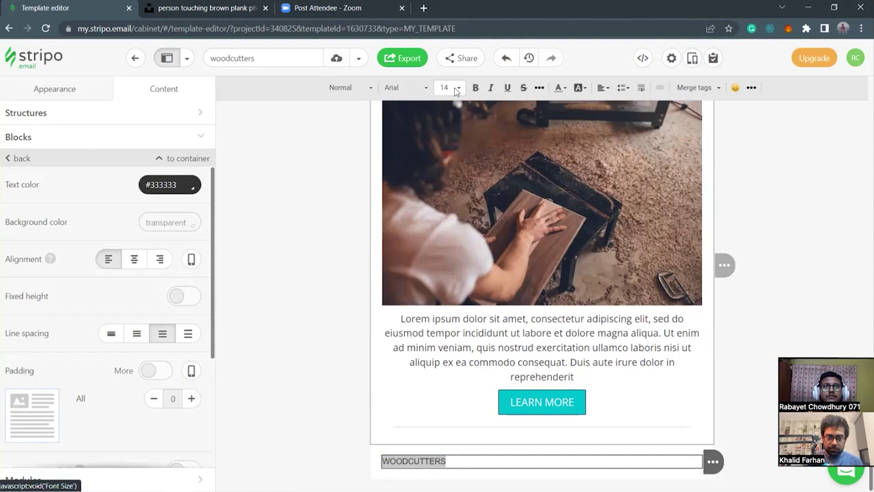
left_click(456, 89)
scroll(454, 204, "down", 5)
scroll(454, 211, "down", 2)
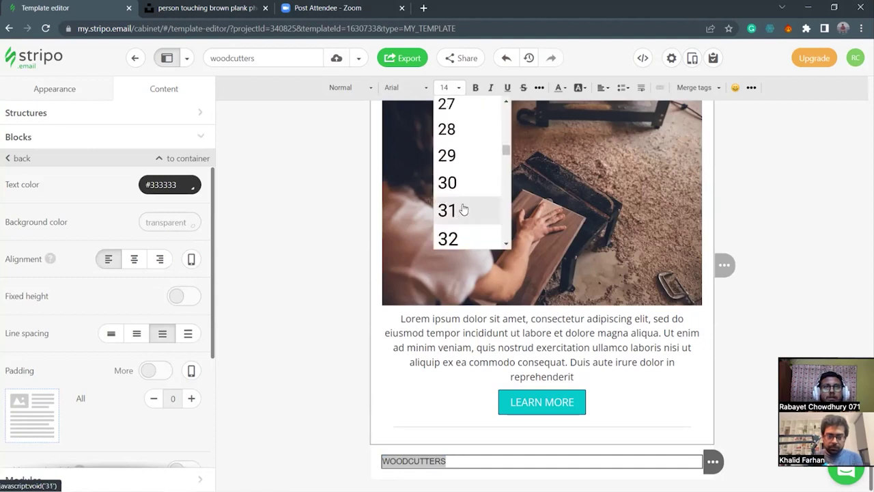
left_click(460, 183)
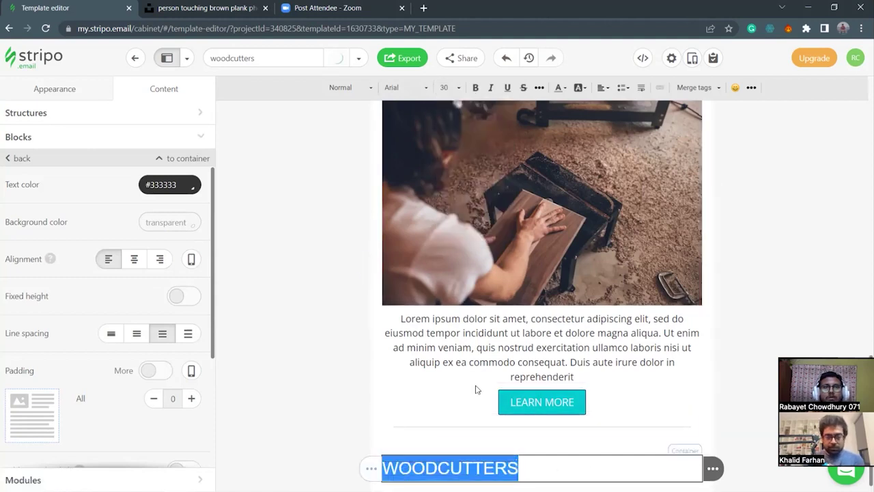
left_click(136, 261)
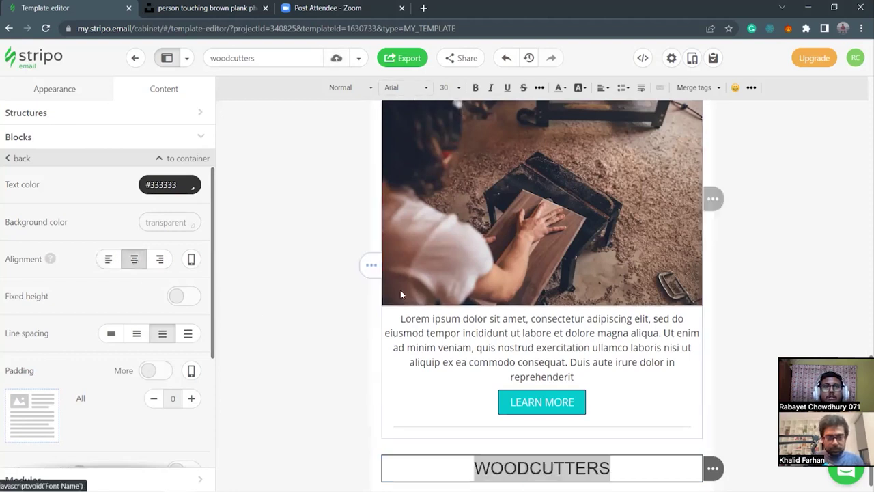
scroll(396, 263, "down", 1)
left_click(376, 443)
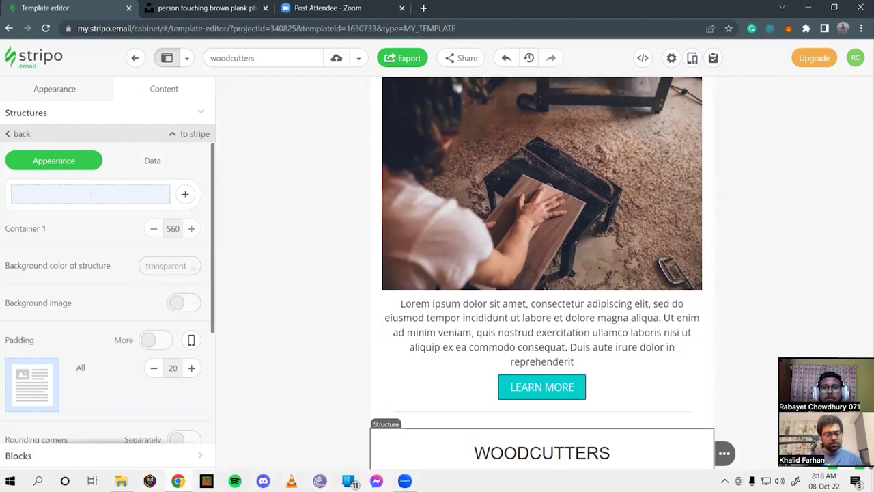
Copy the #0D0420 colour code from Project-farhan's dummy.txt, then minimize Notepad and Explorer.
left_click(121, 481)
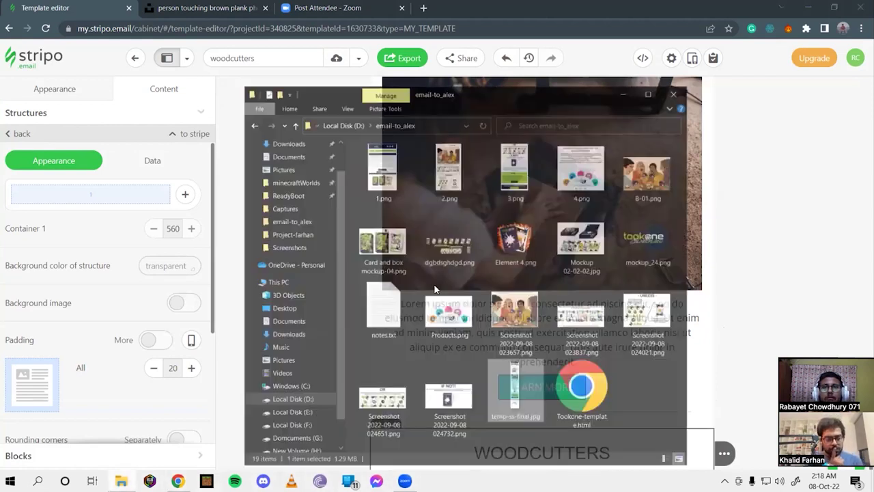
left_click(306, 216)
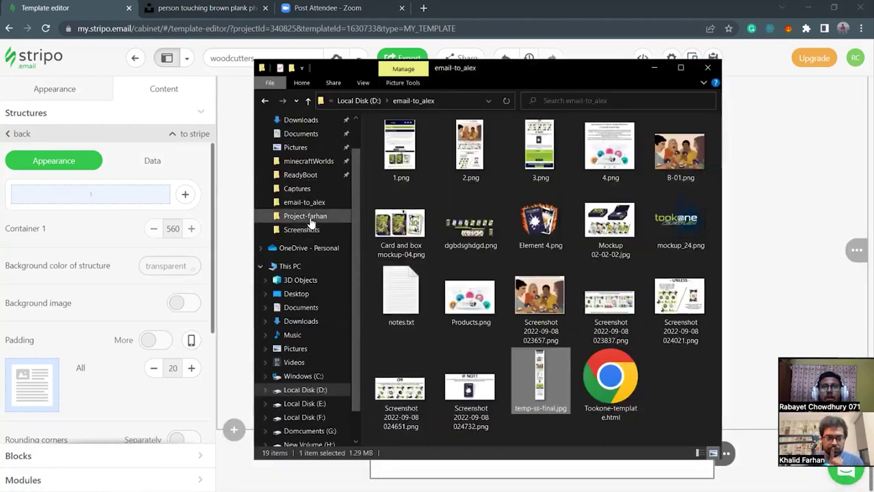
double_click(555, 255)
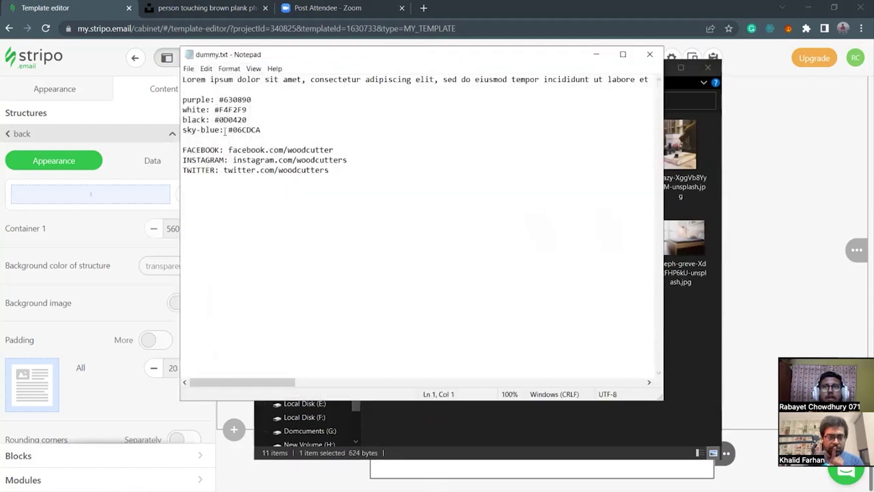
left_click_drag(215, 120, 257, 122)
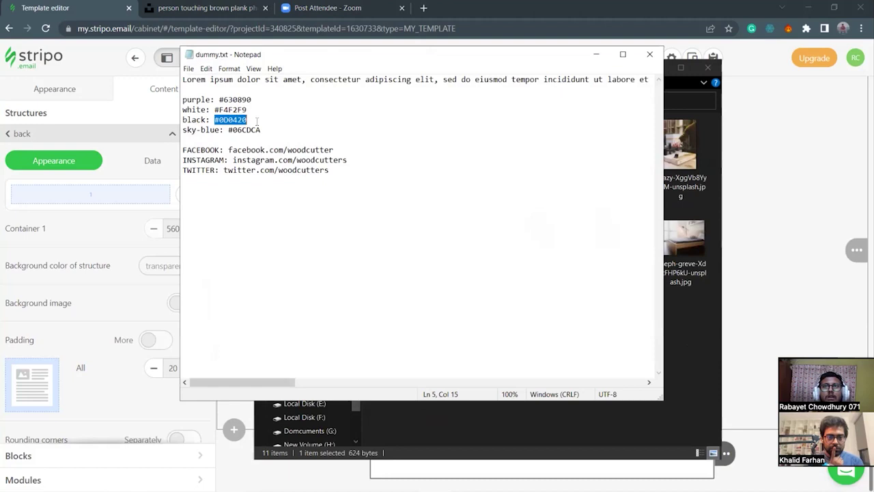
left_click(596, 54)
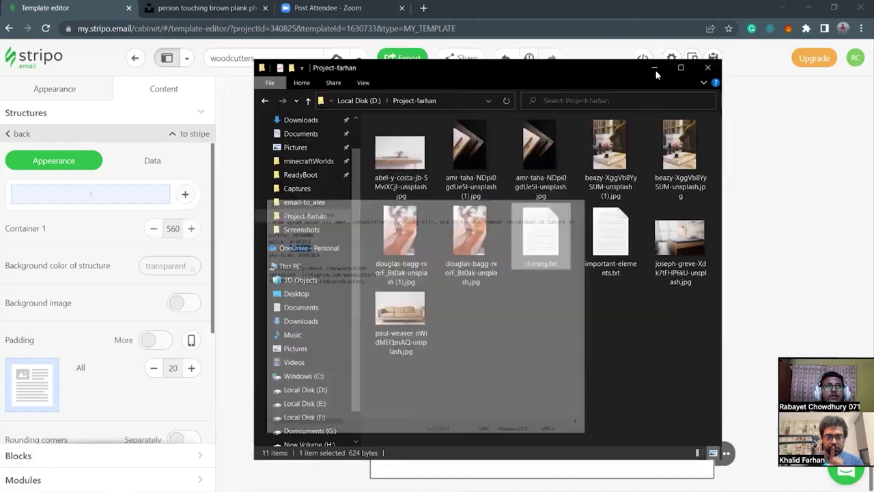
key("super+Down")
scroll(558, 233, "up", 15)
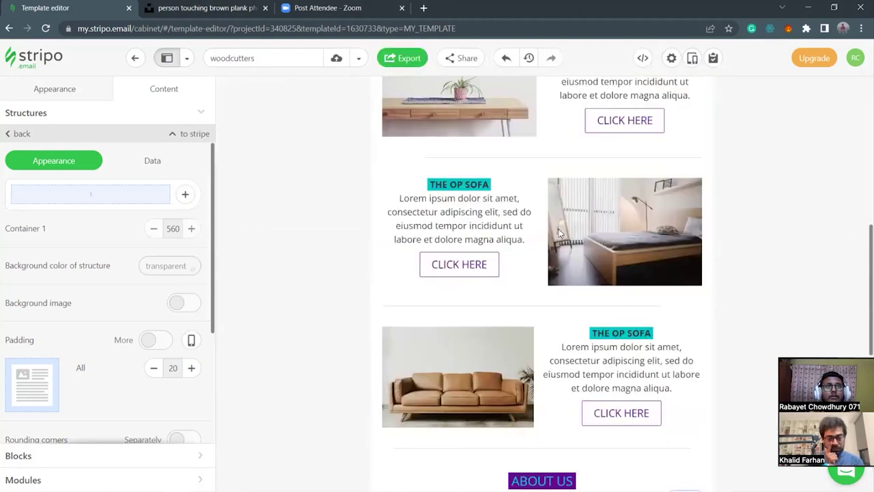
scroll(539, 315, "down", 15)
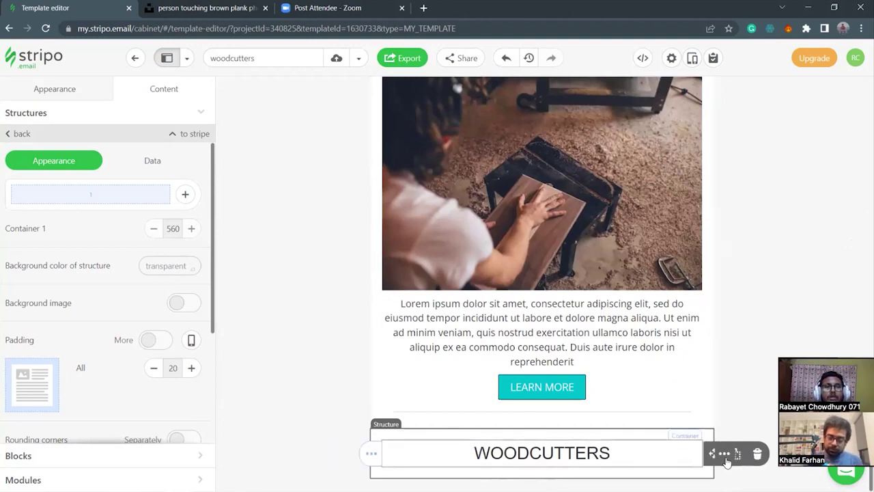
scroll(561, 304, "up", 10)
scroll(420, 131, "up", 4)
scroll(521, 404, "down", 15)
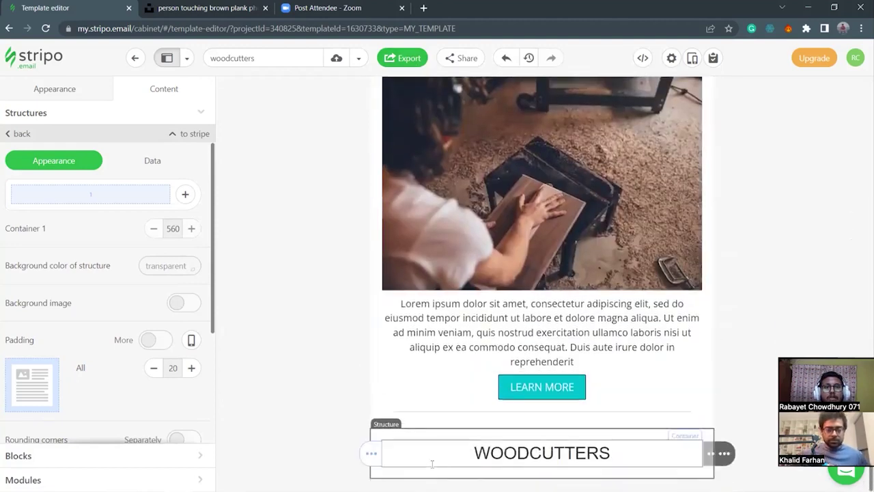
Paste #0d0420 as the footer structure's background colour.
left_click(169, 263)
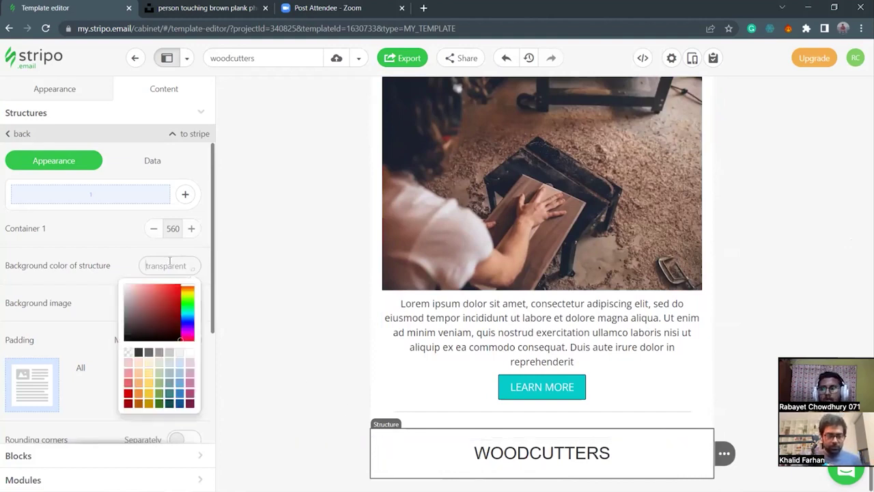
type("#0d0420")
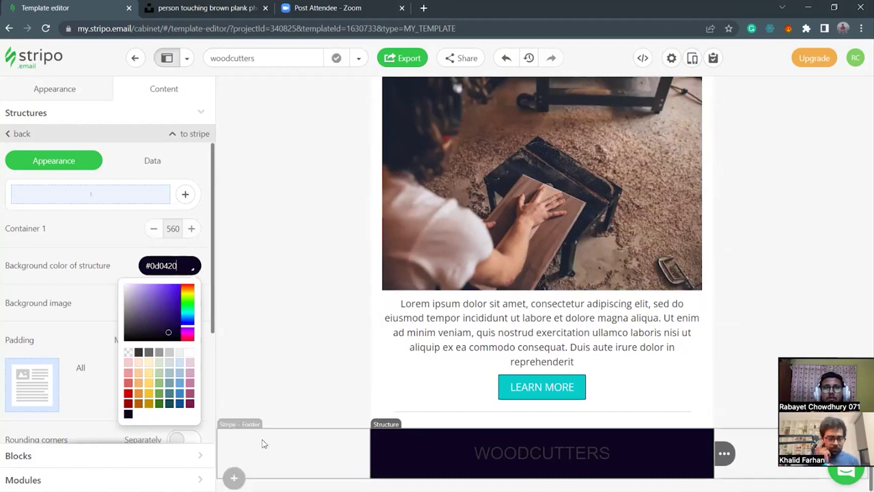
left_click(113, 290)
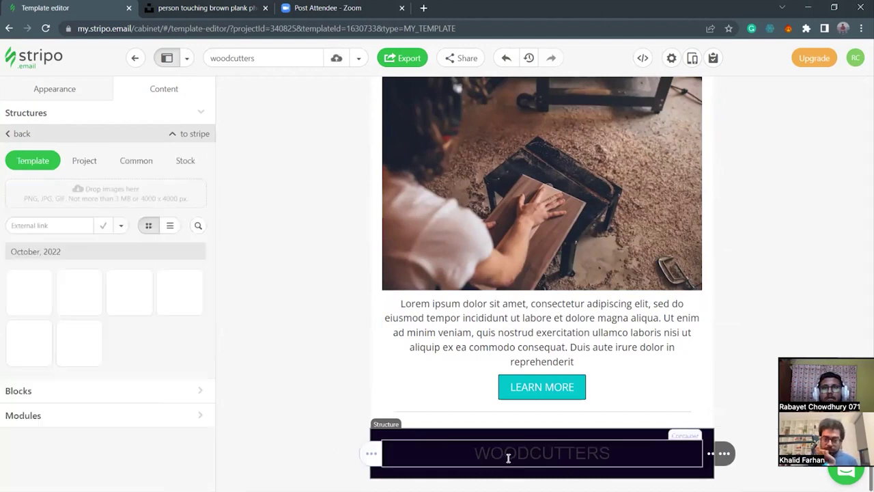
Copy #F4F2F9 from dummy.txt and apply it as the WOODCUTTERS heading's text colour.
left_click(443, 443)
left_click(195, 188)
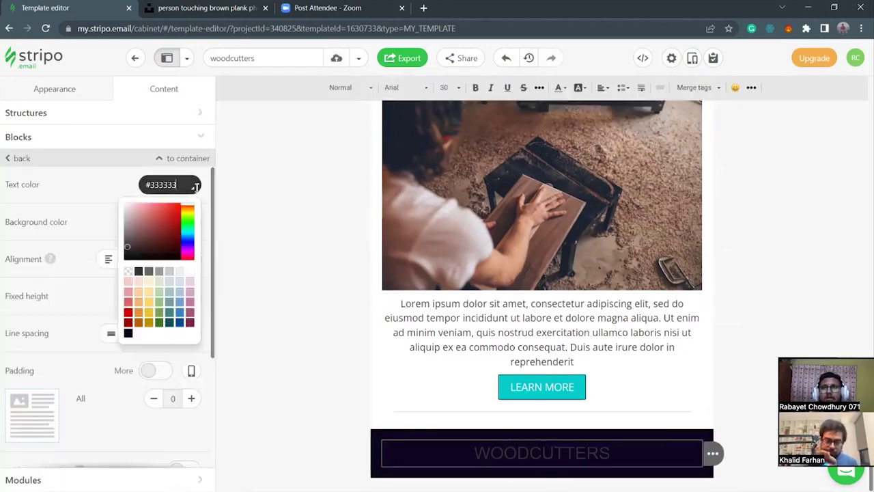
type("3")
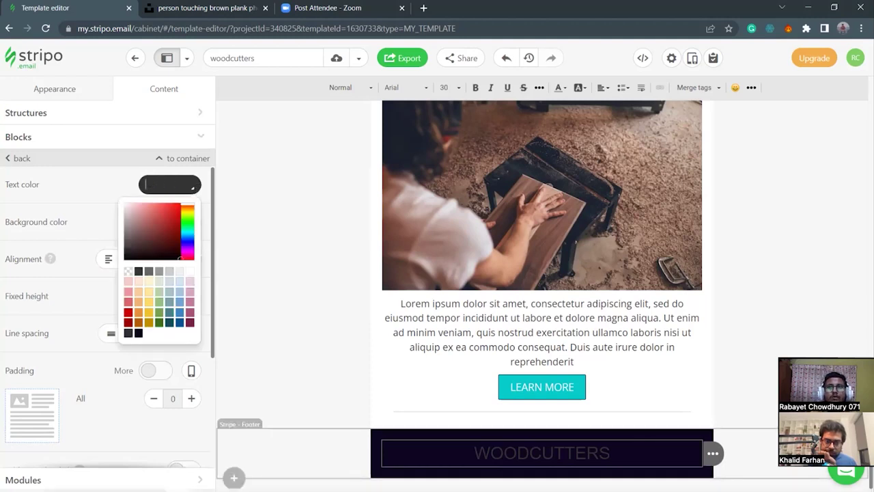
left_click(121, 481)
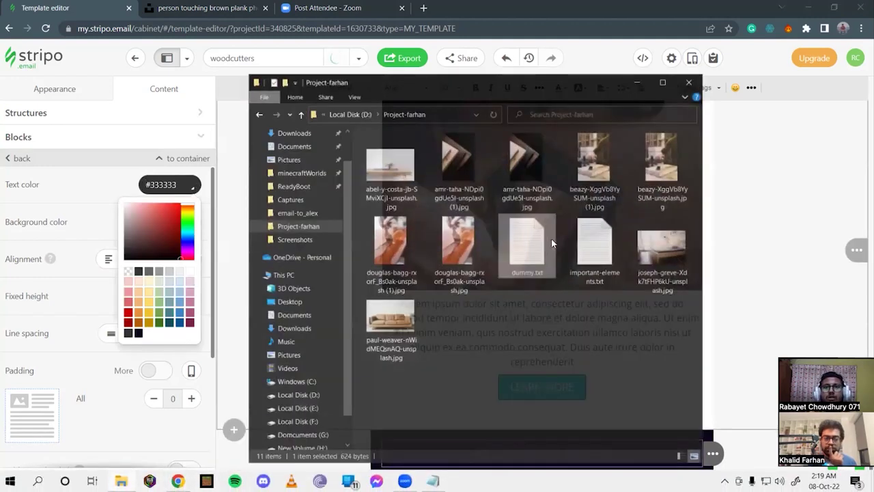
left_click(120, 481)
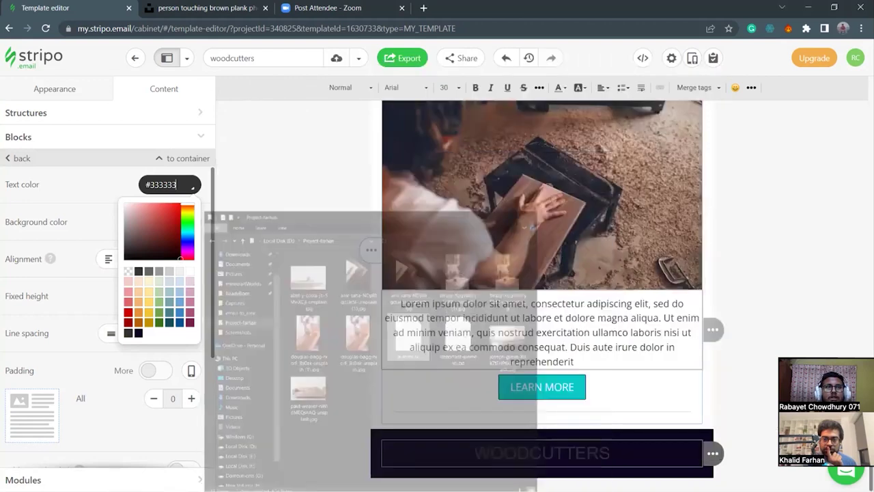
left_click(433, 486)
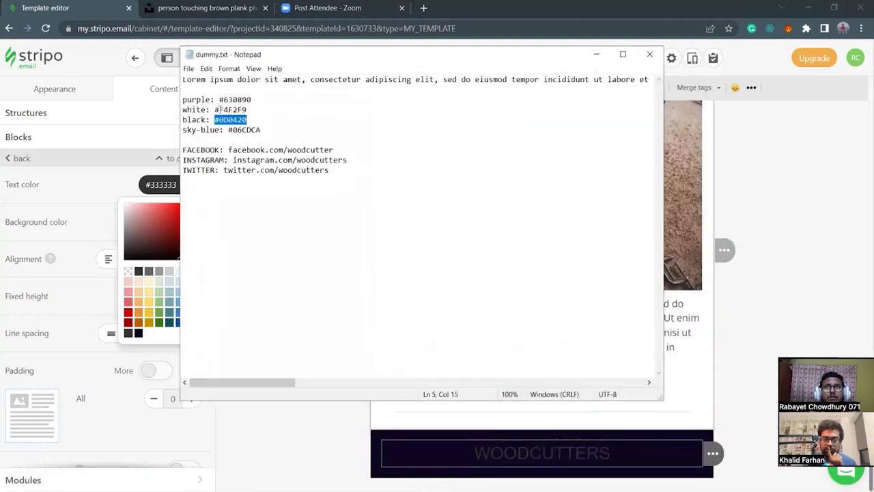
left_click_drag(215, 110, 252, 112)
left_click(161, 186)
key("ctrl+a")
type("#f4f2f9")
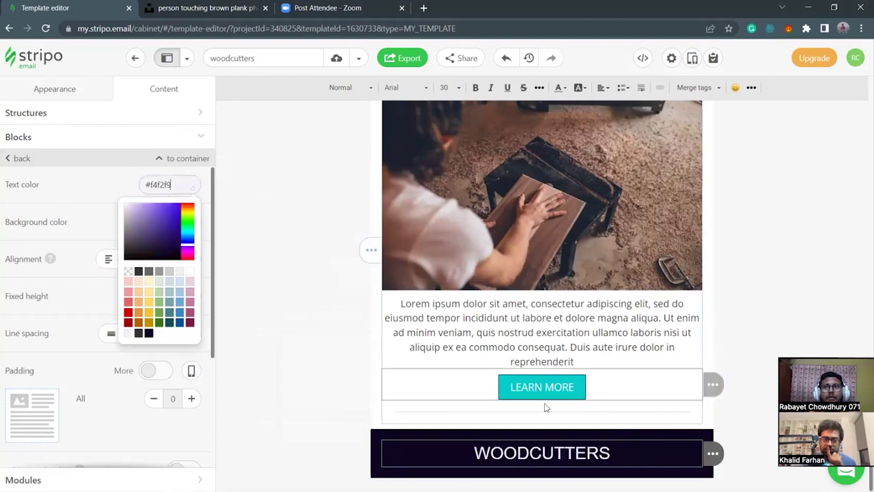
left_click(615, 476)
Change the WOODCUTTERS heading font to Open Sans.
left_click_drag(611, 462, 470, 452)
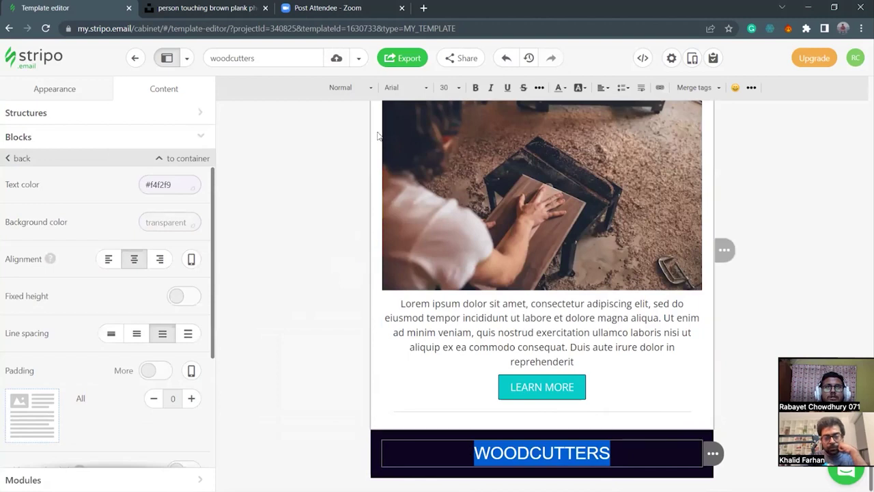
left_click(401, 89)
scroll(402, 201, "down", 5)
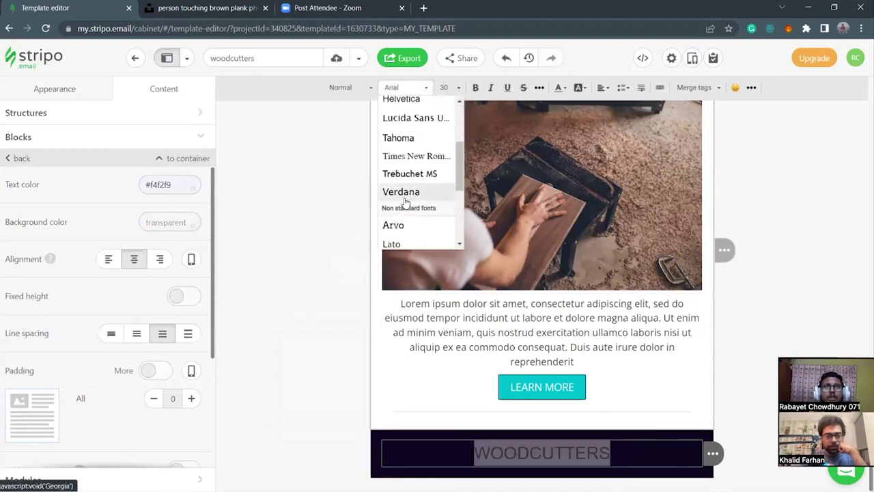
left_click(407, 184)
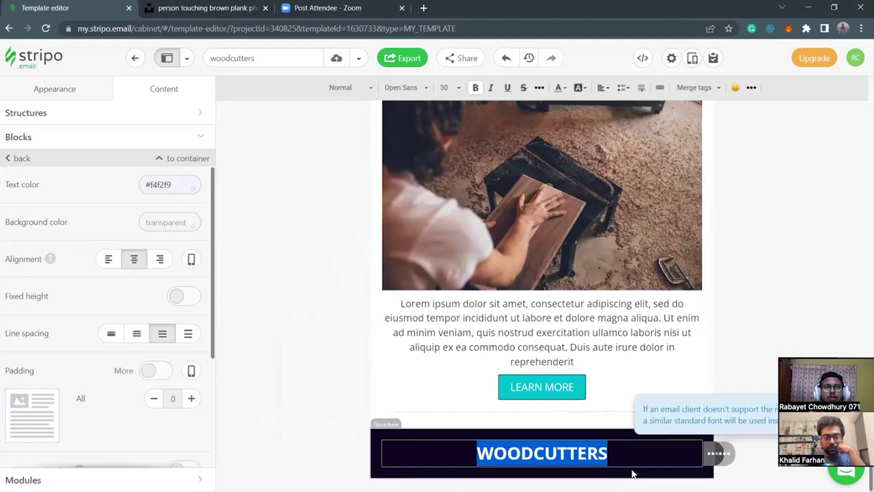
left_click(519, 472)
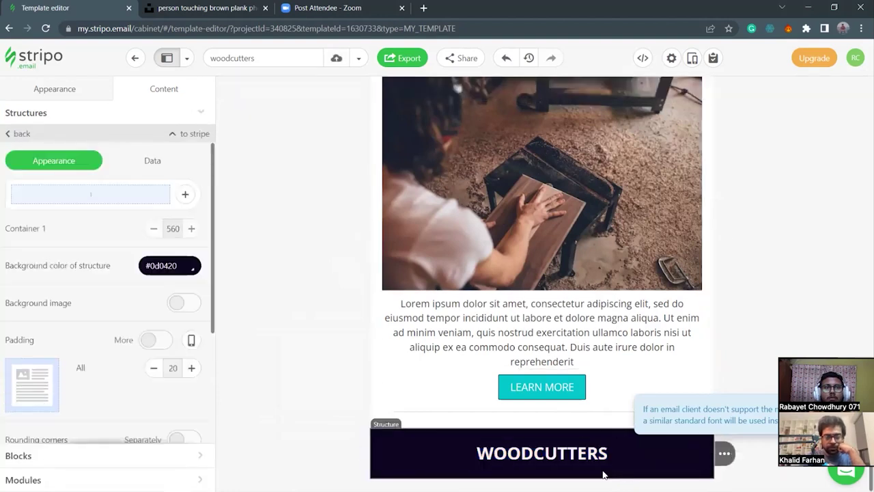
Bring the footer into view and expand the Blocks list in the Content panel.
scroll(602, 471, "up", 10)
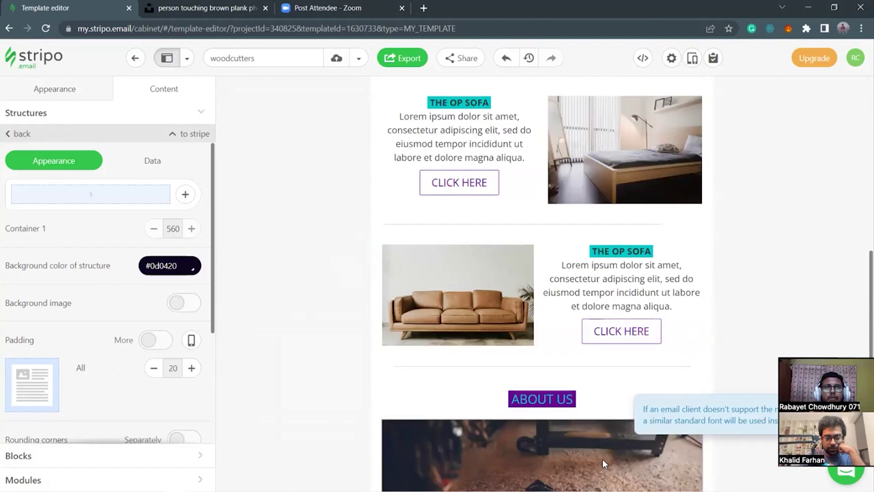
scroll(600, 468, "down", 5)
scroll(598, 466, "down", 5)
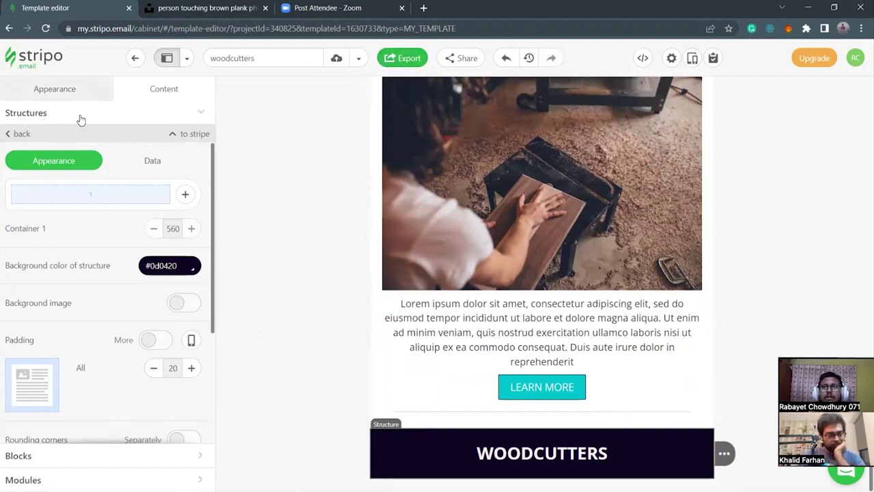
left_click(71, 455)
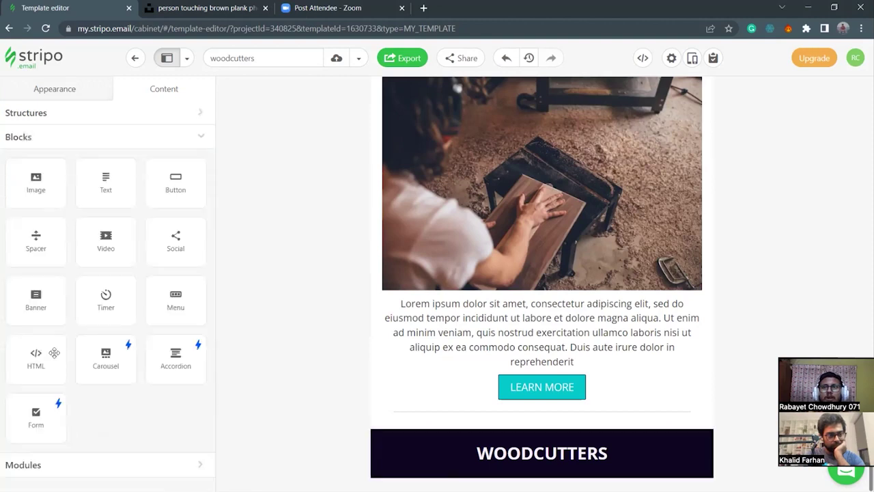
Add a centred text block under WOODCUTTERS reading BE WOODY AND BE TRENDY, then select it.
left_click_drag(111, 183, 523, 468)
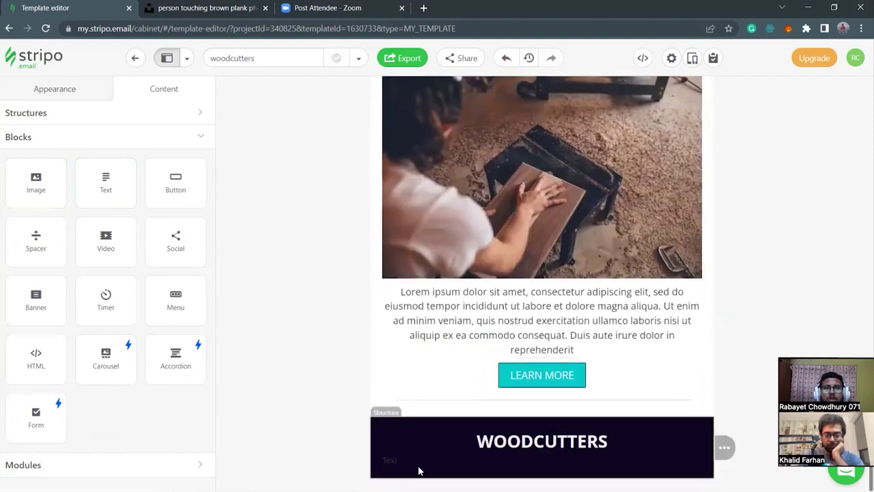
left_click_drag(415, 463, 383, 462)
key("BackSpace")
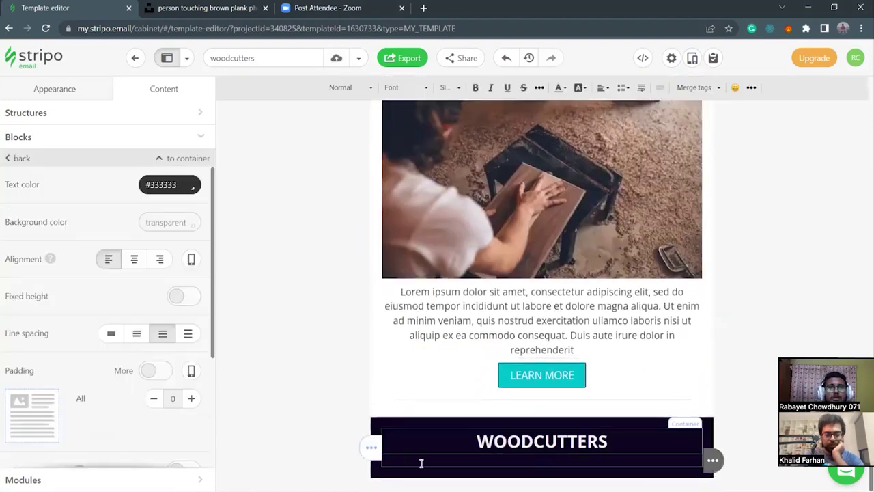
left_click(134, 260)
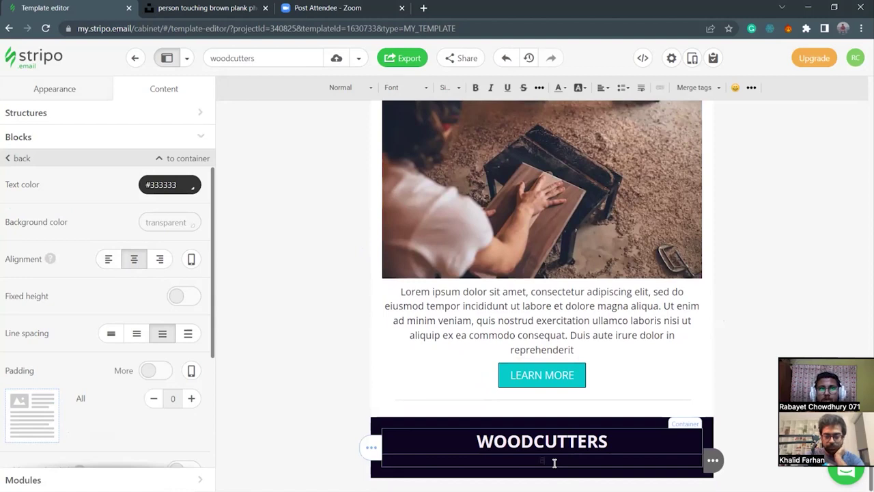
type("WOODC")
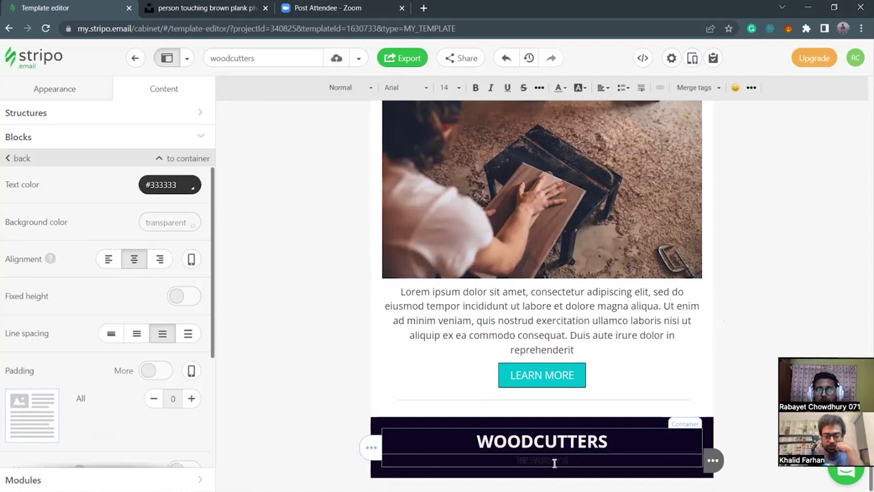
type("UTTER")
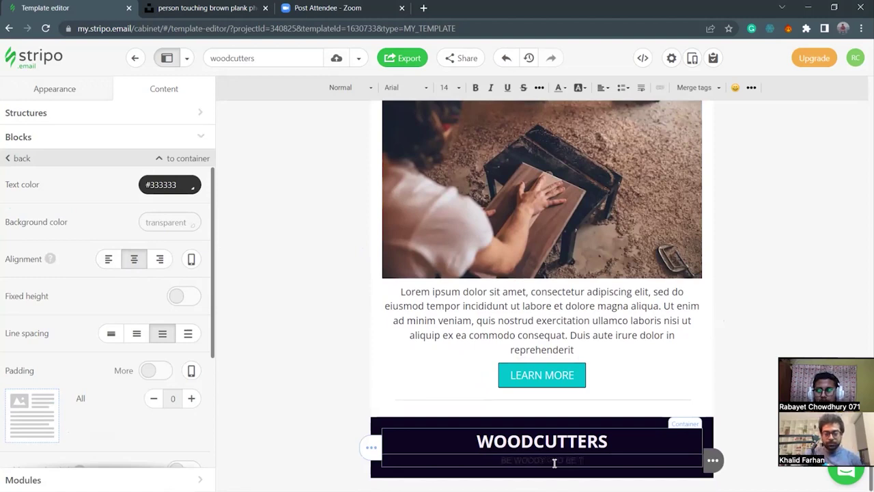
type("DY")
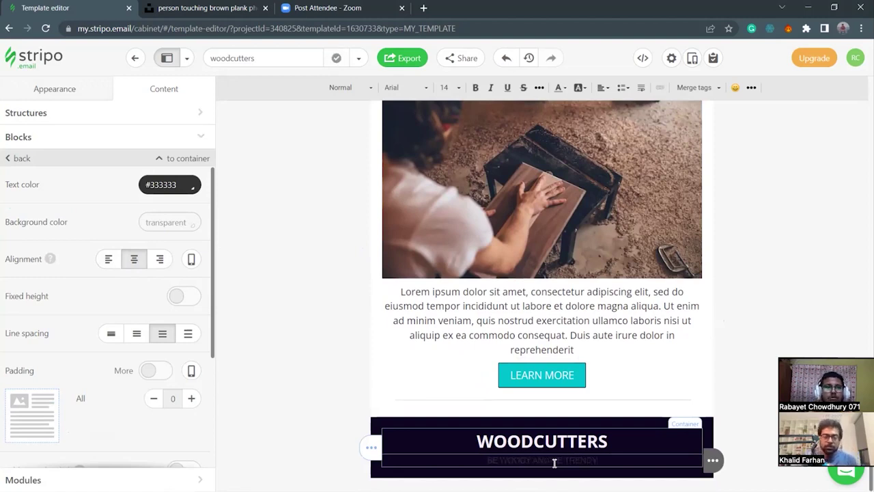
left_click_drag(611, 459, 468, 463)
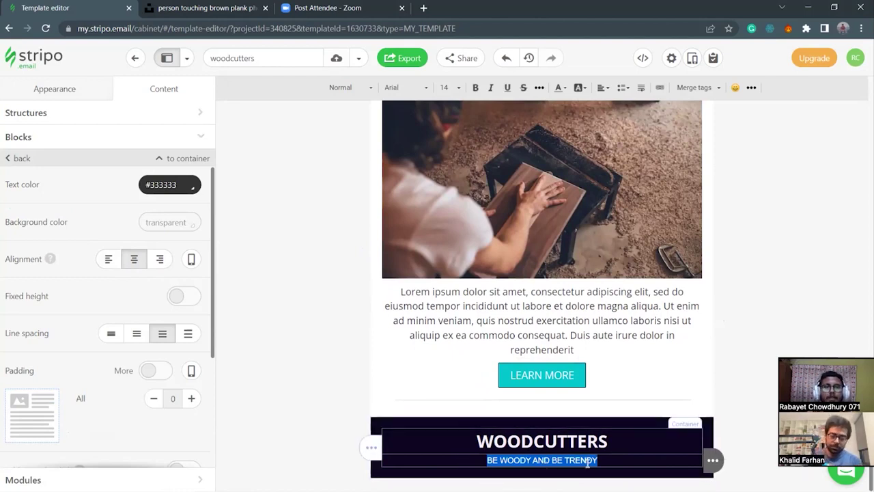
left_click(608, 461)
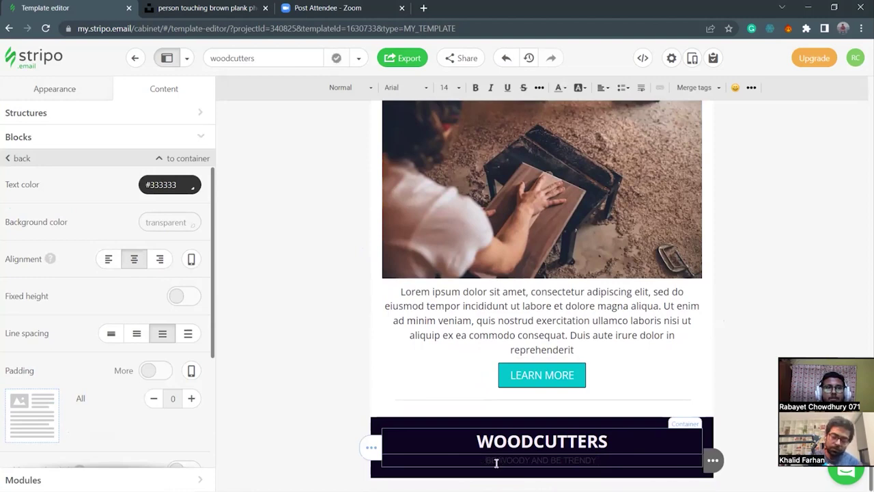
left_click_drag(610, 460, 482, 460)
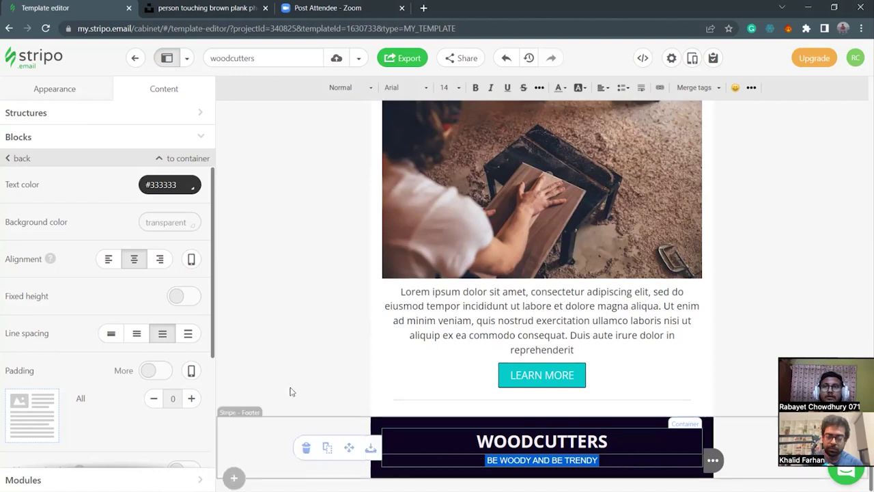
Give the subtitle a custom #06CDCA sky-blue highlight colour.
left_click(580, 87)
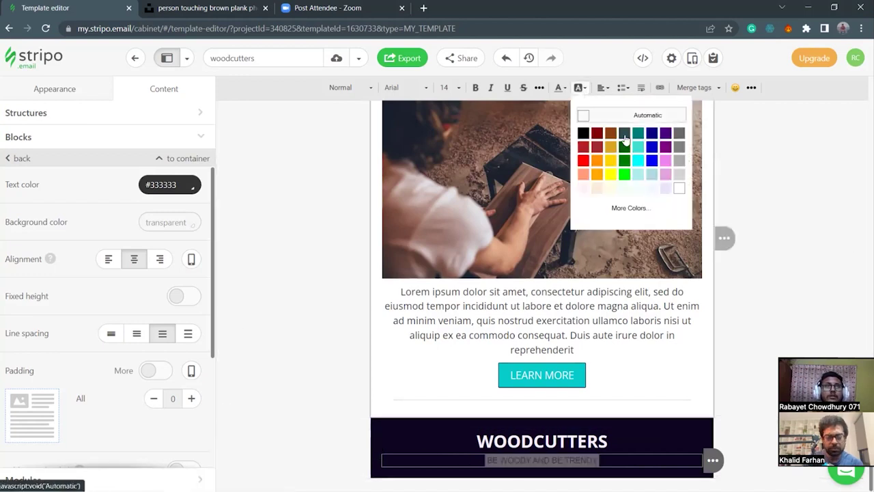
left_click(667, 206)
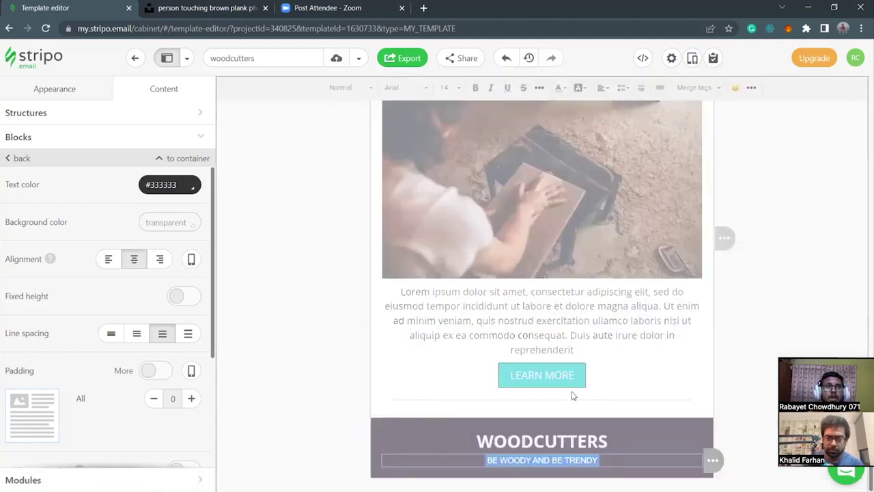
left_click(629, 315)
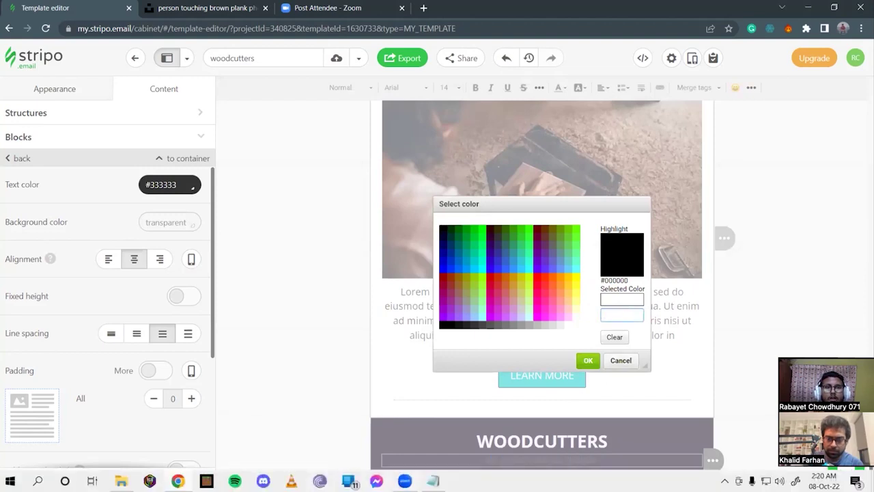
key("alt+Tab")
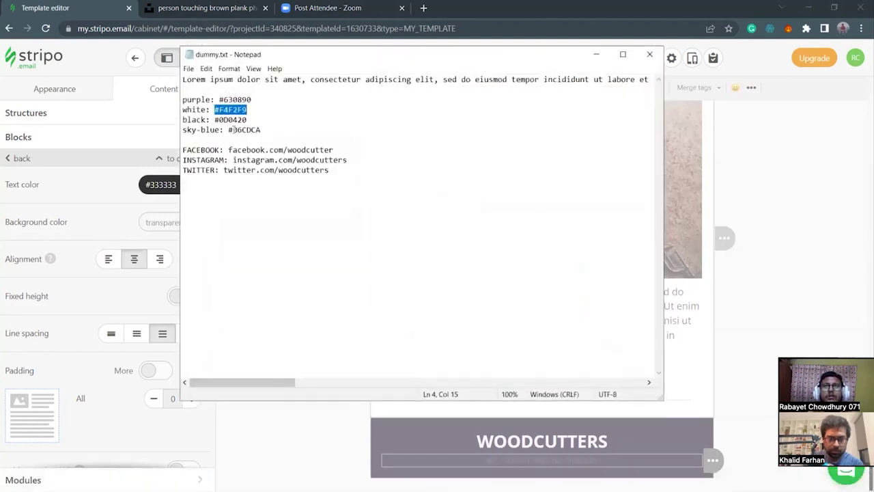
left_click_drag(229, 129, 269, 129)
key("ctrl+c")
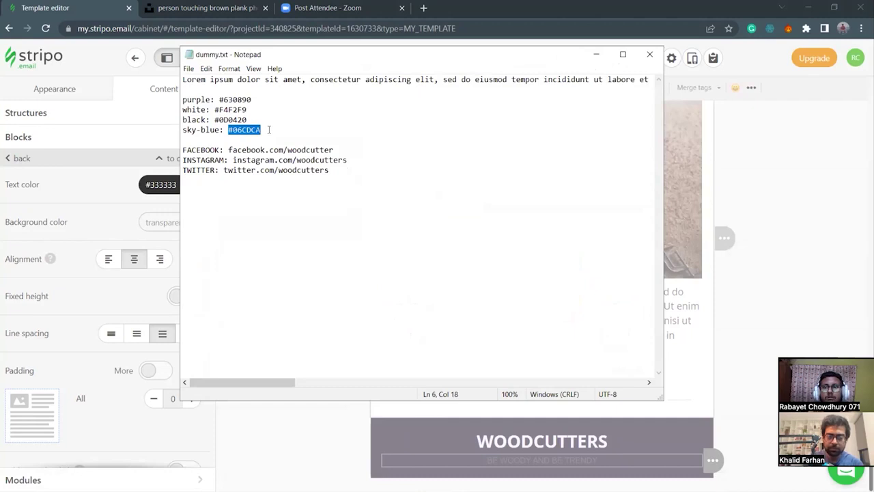
left_click(597, 54)
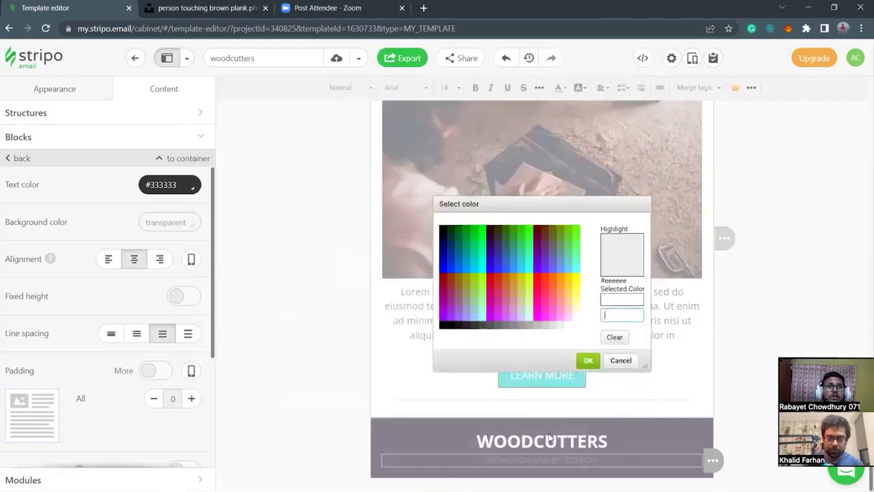
key("ctrl+v")
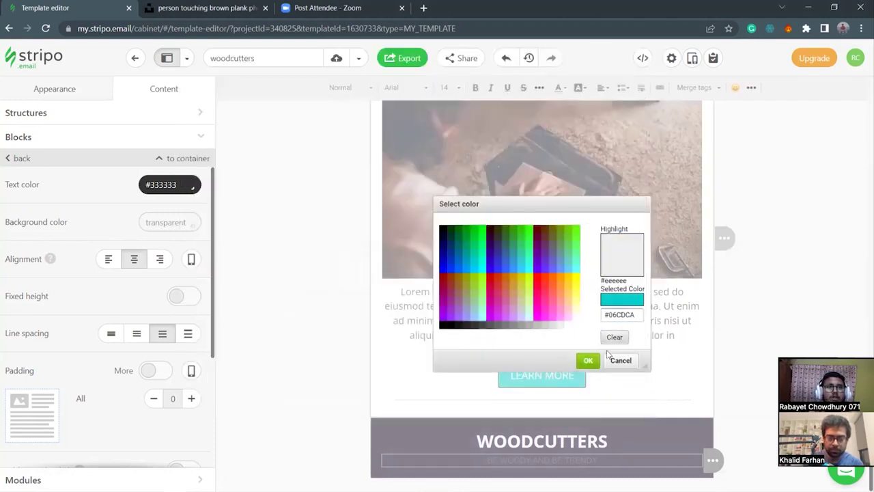
left_click(588, 360)
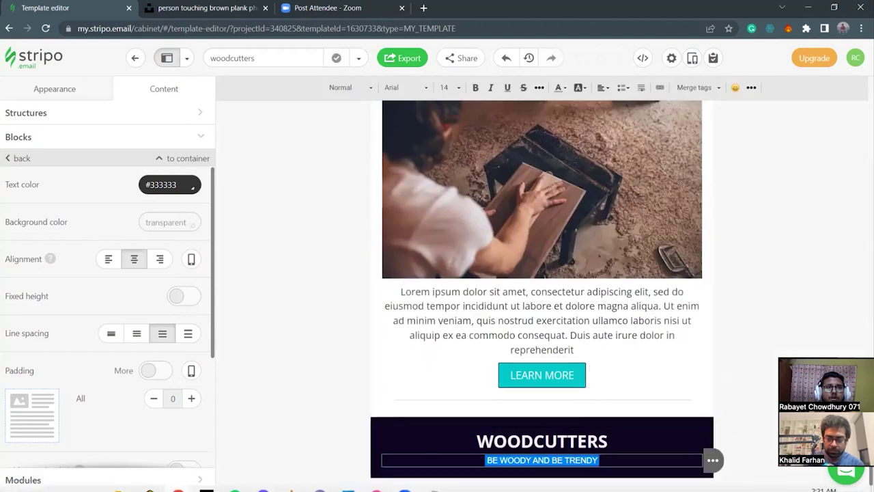
Set the subtitle's text colour to #F4F2F9.
mouse_move(433, 480)
left_click(433, 423)
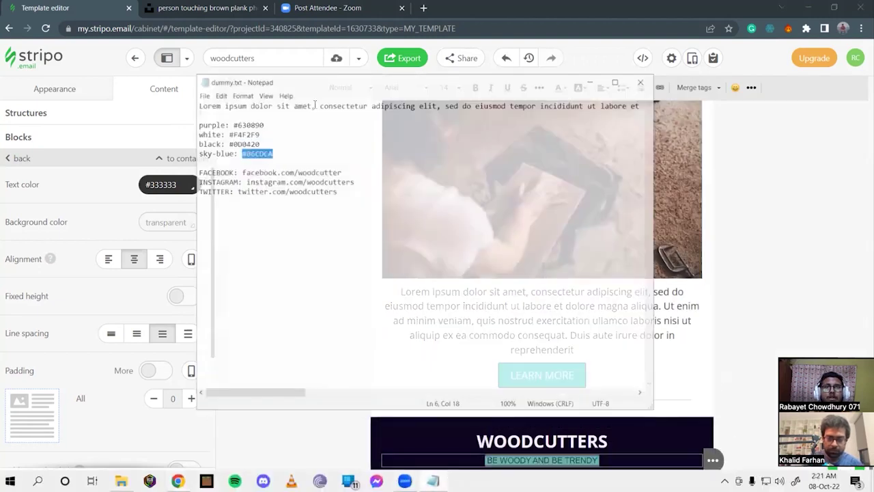
left_click(216, 109)
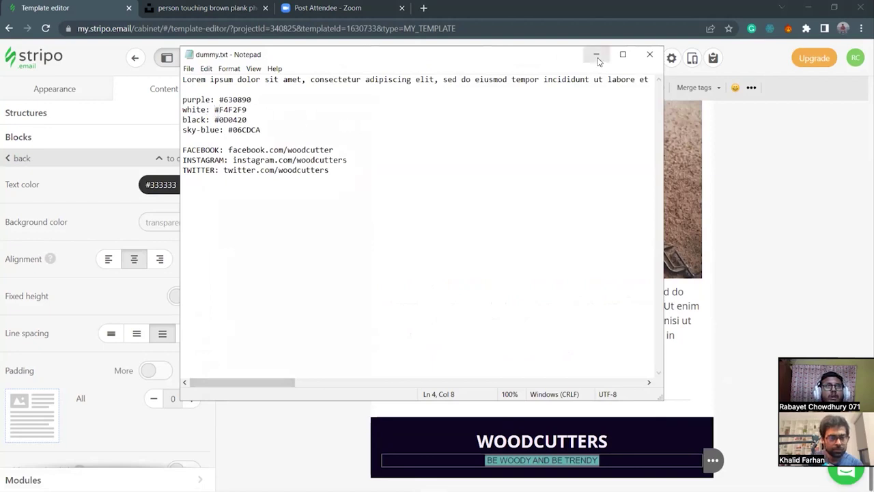
left_click_drag(215, 110, 270, 113)
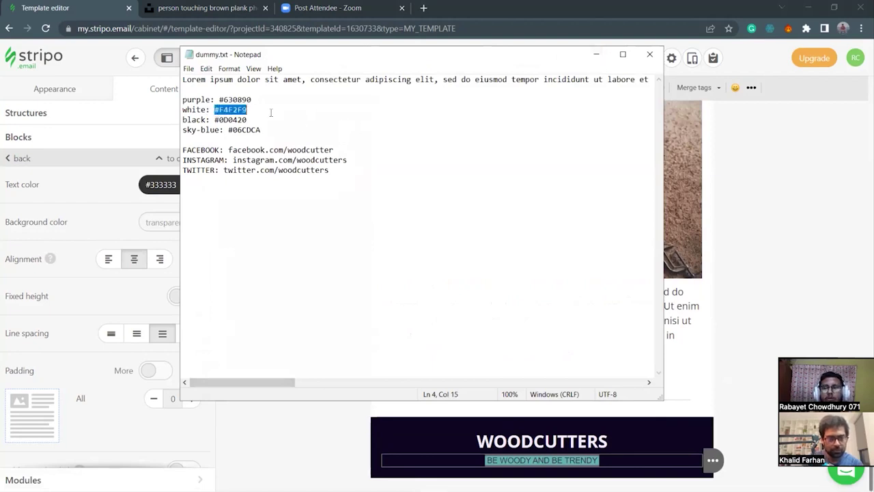
left_click(596, 54)
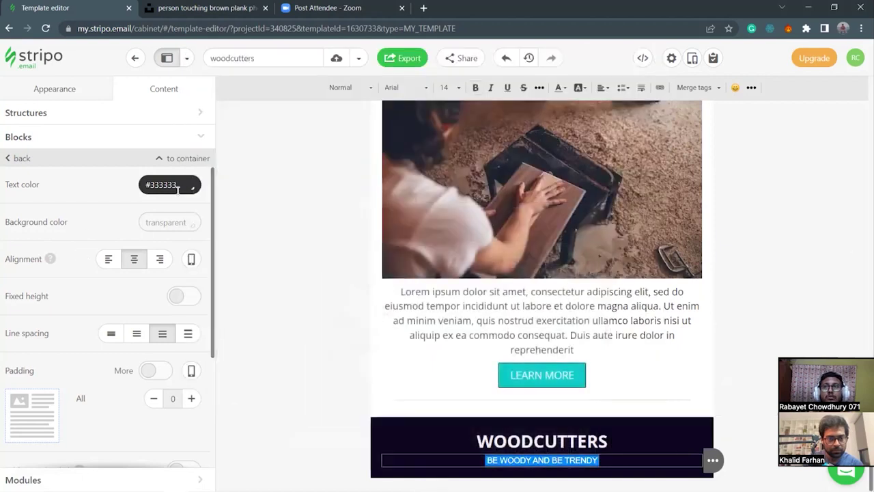
left_click(146, 186)
key("ctrl+a")
type("#f4f2f9")
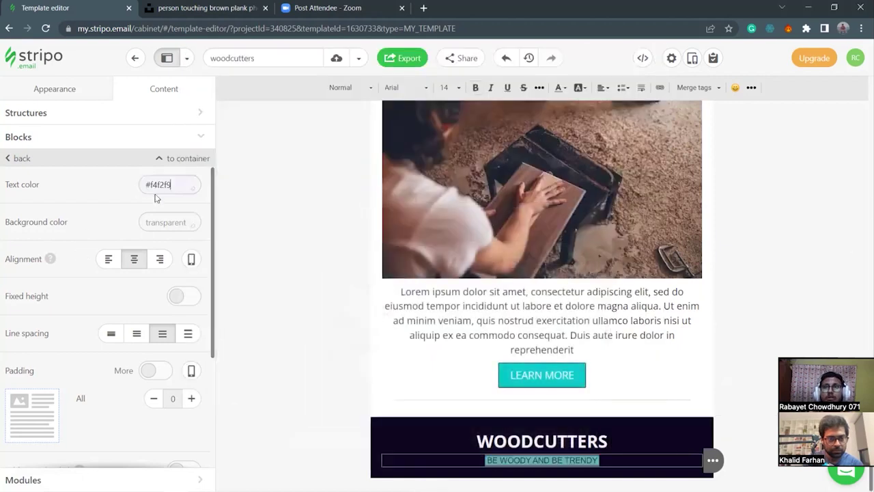
left_click(578, 470)
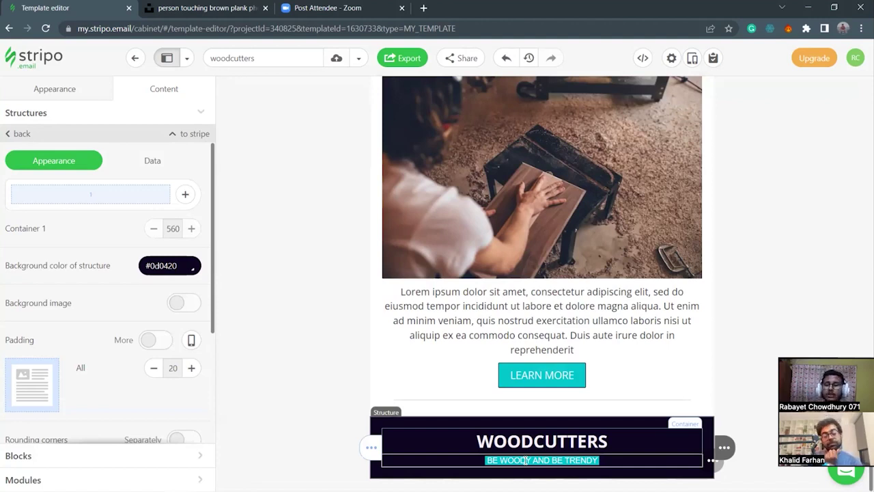
scroll(585, 204, "up", 5)
scroll(585, 208, "up", 7)
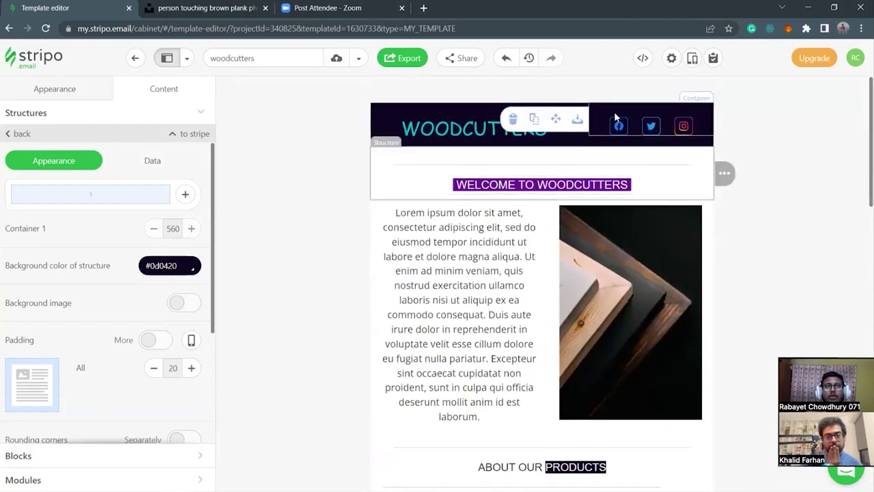
scroll(561, 300, "down", 6)
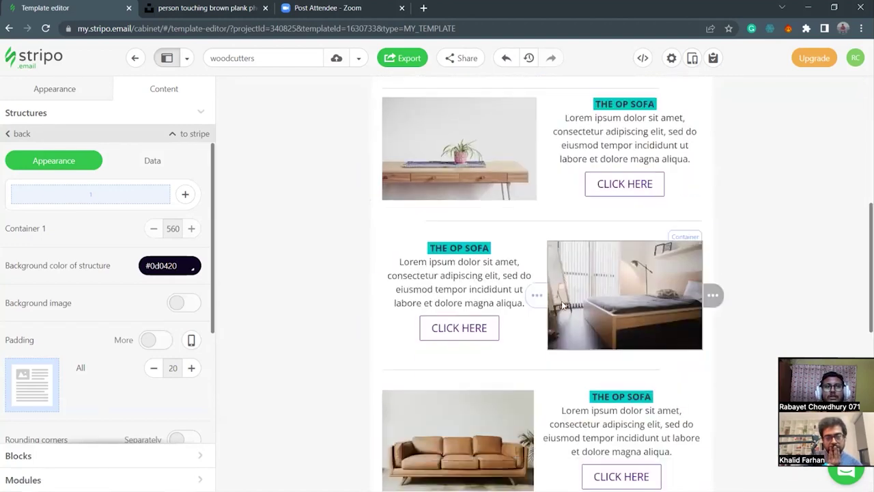
scroll(488, 407, "down", 8)
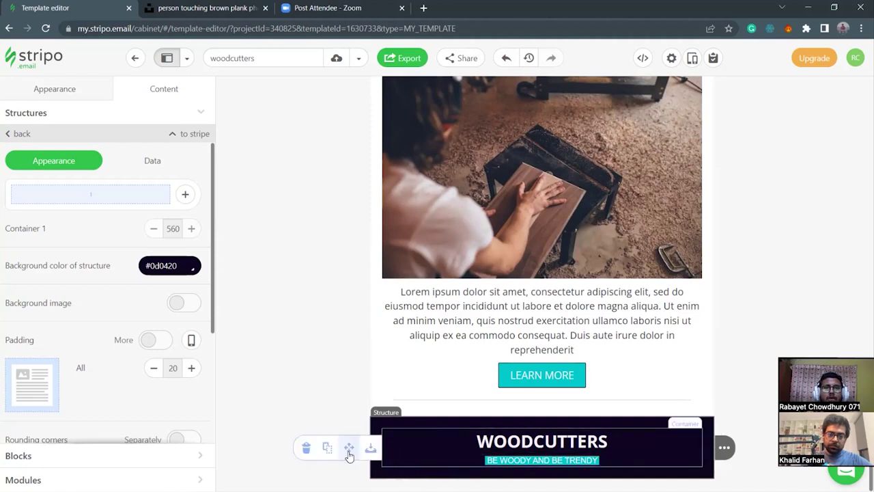
Add a single-column structure below WOODCUTTERS with 10 px top and bottom padding.
left_click(234, 476)
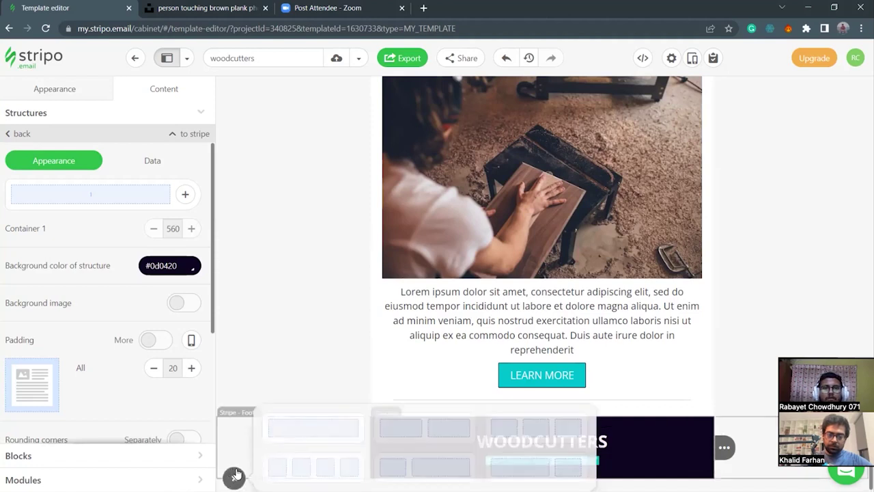
left_click(316, 432)
scroll(557, 457, "down", 1)
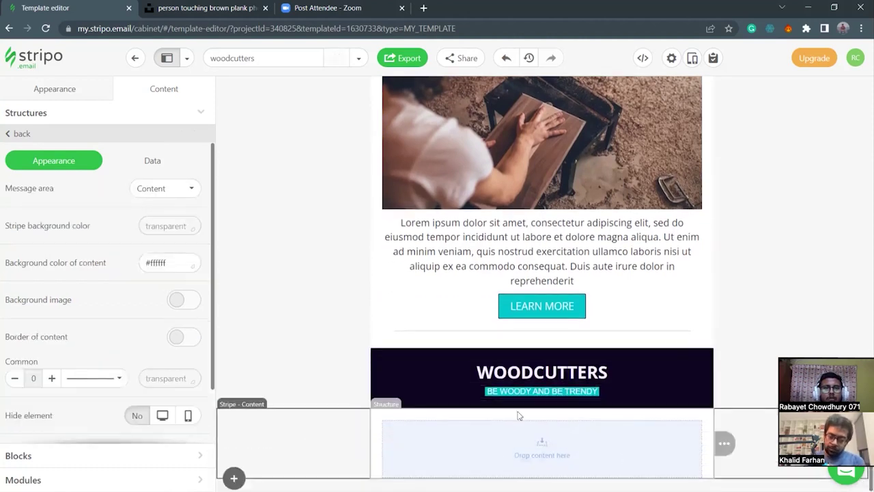
left_click(375, 444)
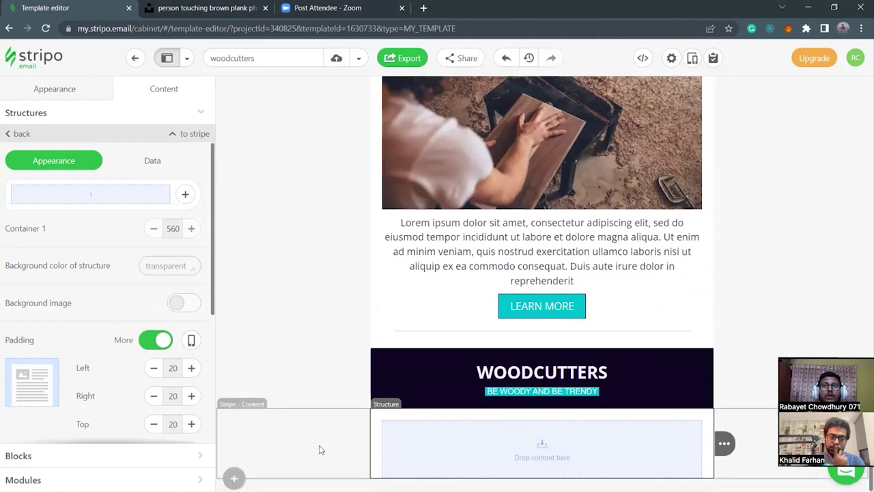
scroll(150, 395, "down", 1)
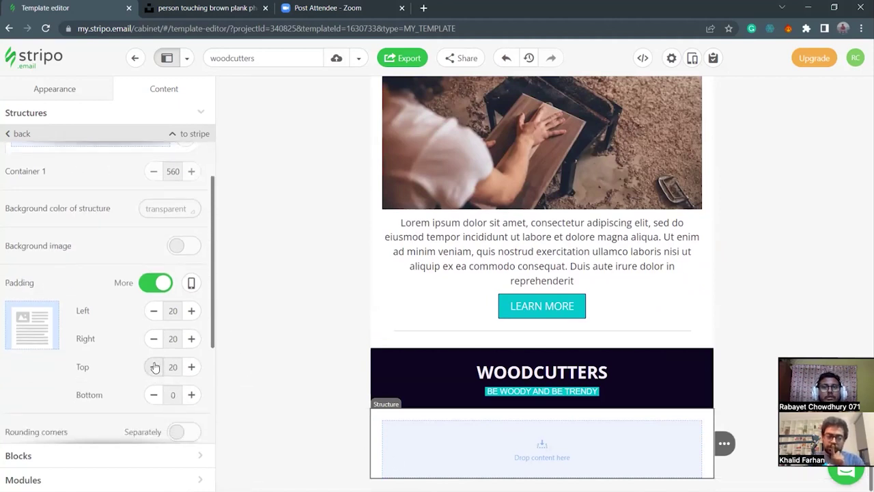
left_click(154, 367)
left_click(153, 367)
left_click(192, 395)
left_click(192, 395)
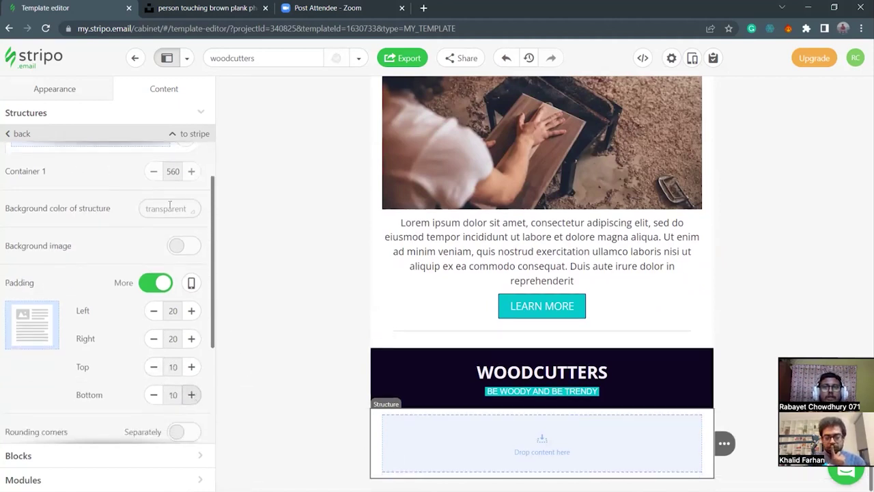
Split the structure into two containers, removing the extra columns.
scroll(171, 205, "up", 1)
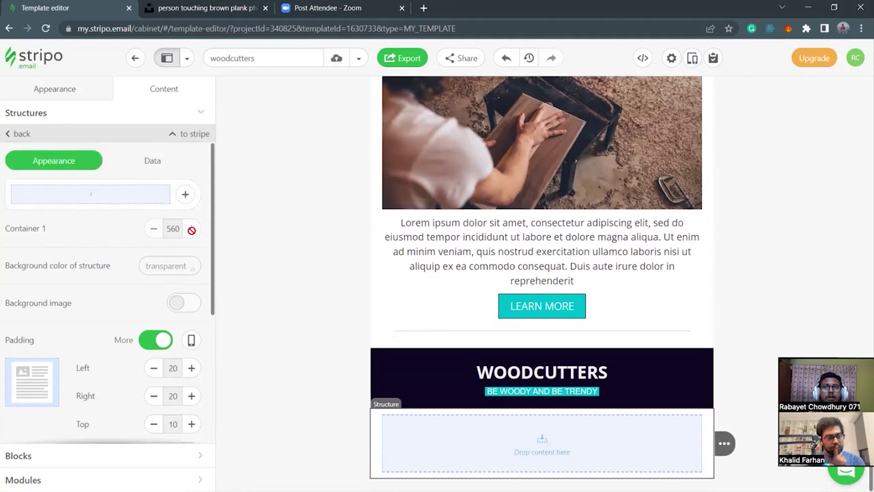
left_click(186, 196)
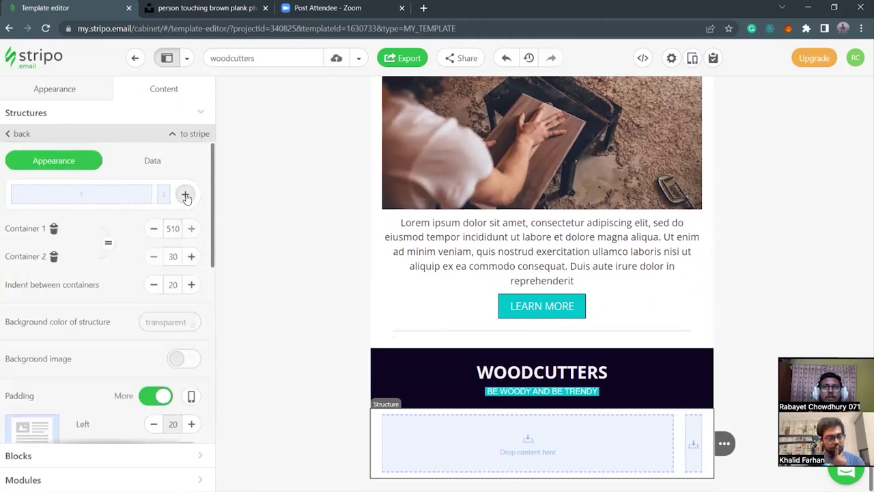
left_click(186, 196)
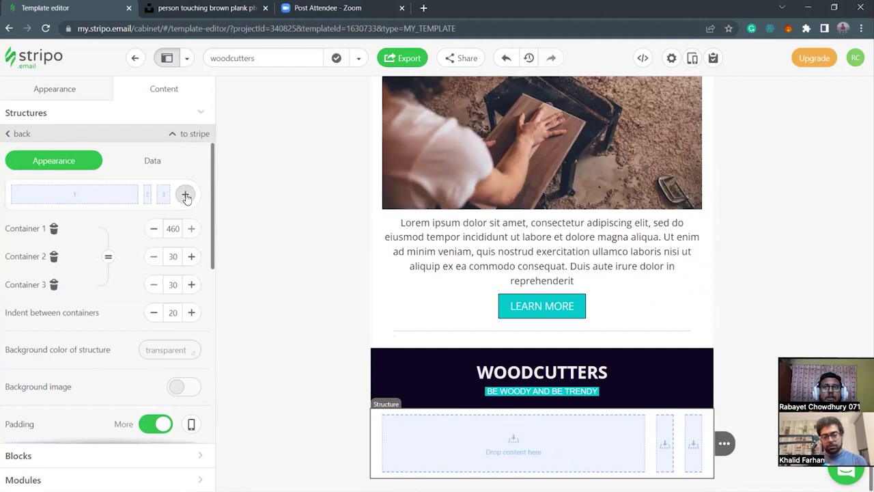
left_click(185, 196)
left_click(185, 196)
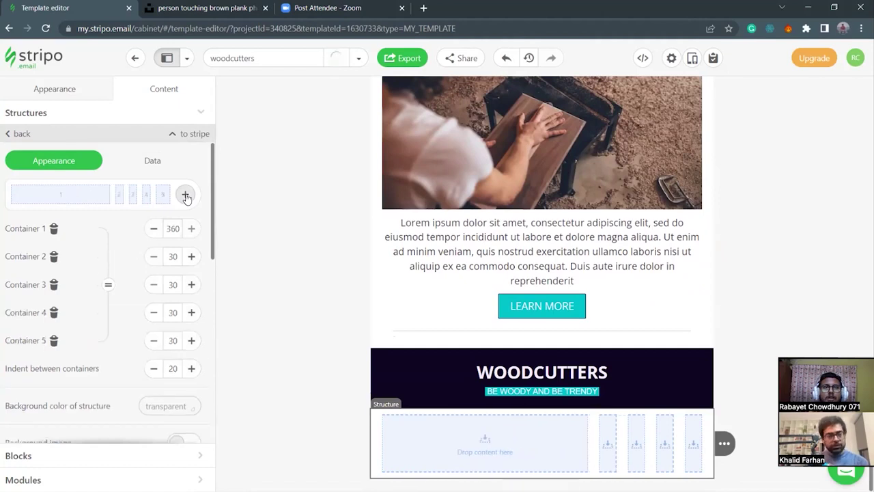
left_click(54, 340)
left_click(54, 312)
left_click(54, 284)
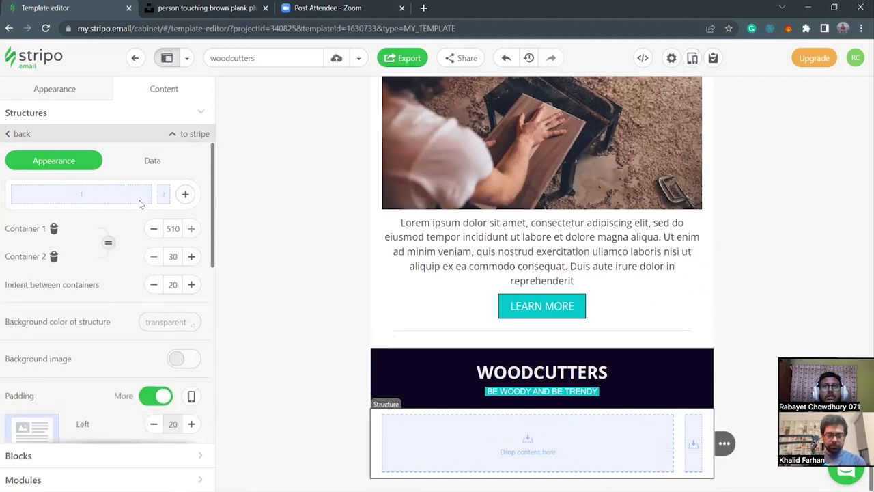
Equalize the two columns to 275 px each with a 10 px gap between them.
left_click_drag(161, 197, 110, 203)
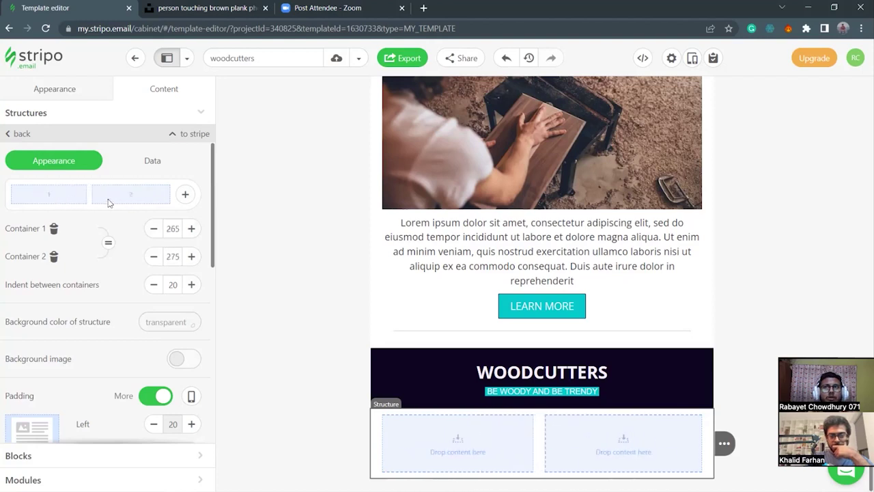
left_click(108, 243)
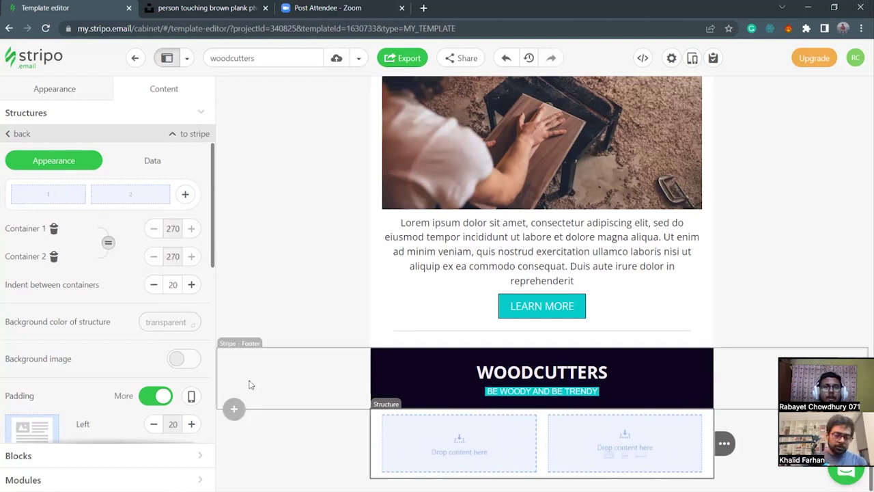
left_click(154, 287)
left_click(154, 286)
left_click(155, 287)
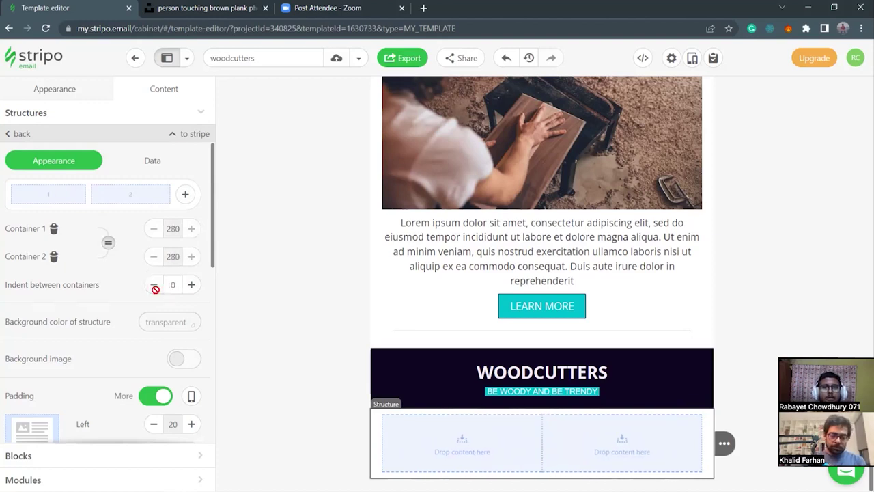
left_click(192, 287)
left_click(192, 287)
left_click(153, 285)
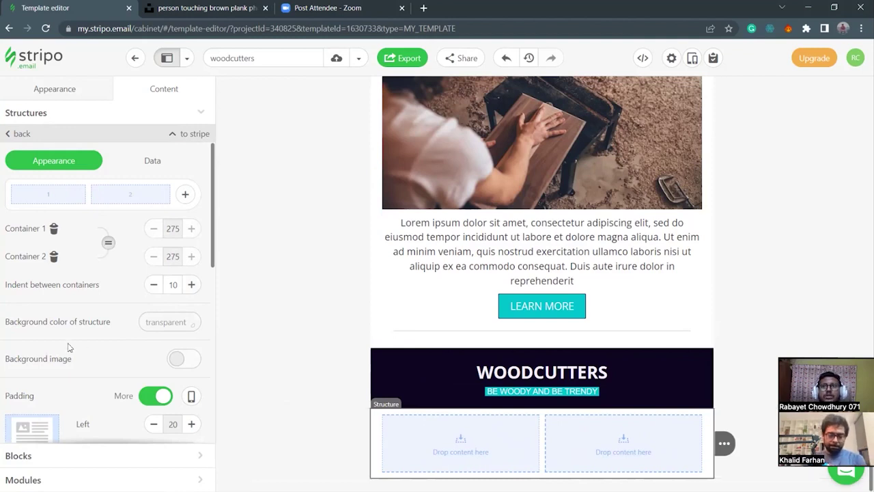
scroll(117, 356, "down", 3)
scroll(126, 357, "up", 3)
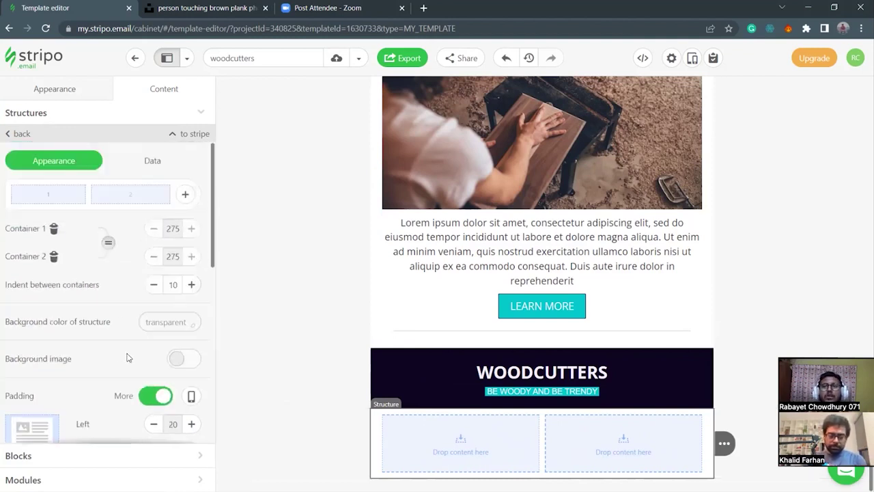
Give the structure a #0D0420 background and add an image block to its left column.
left_click(161, 321)
key("super+v")
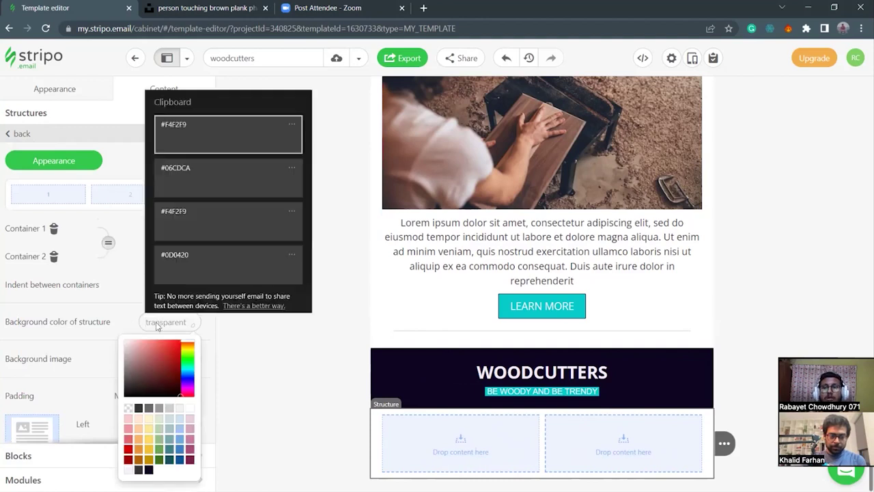
left_click(193, 250)
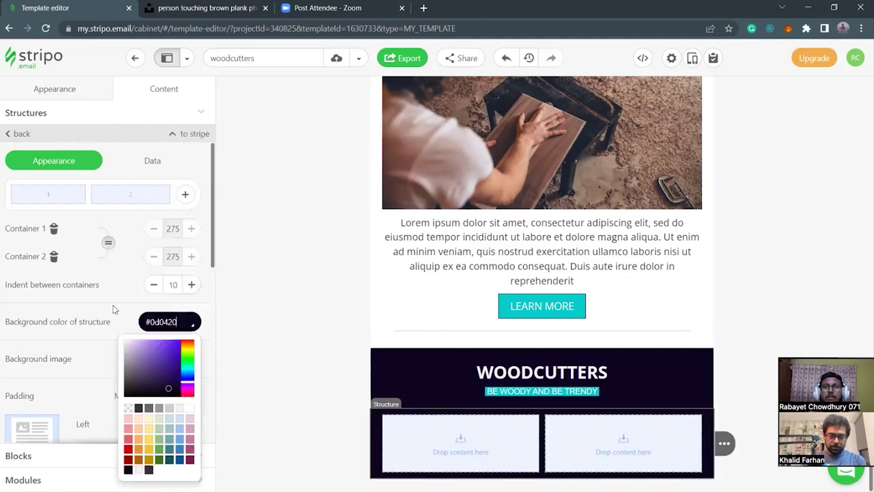
left_click(326, 374)
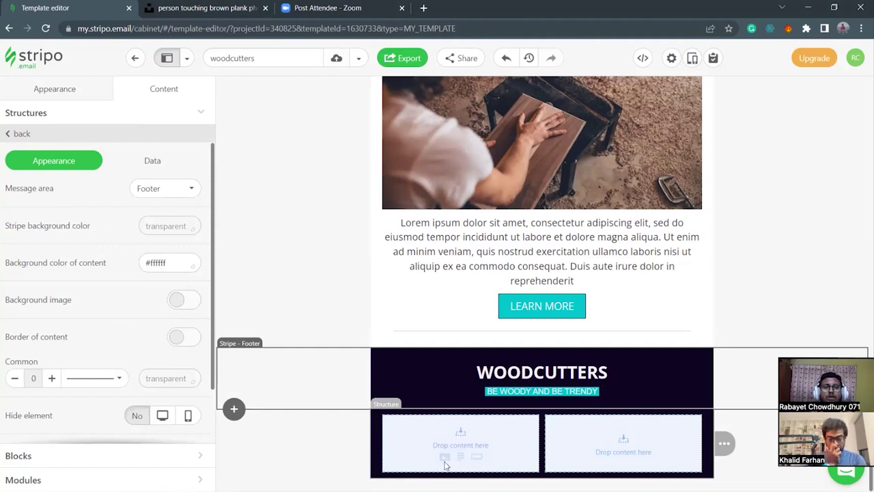
left_click(445, 457)
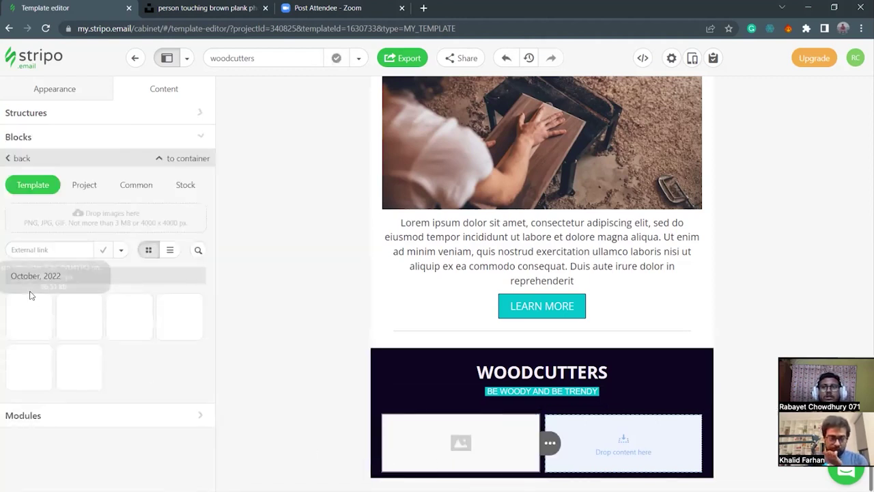
Browse the image library's seasonal categories, trying a 'locatio' search there.
left_click(145, 190)
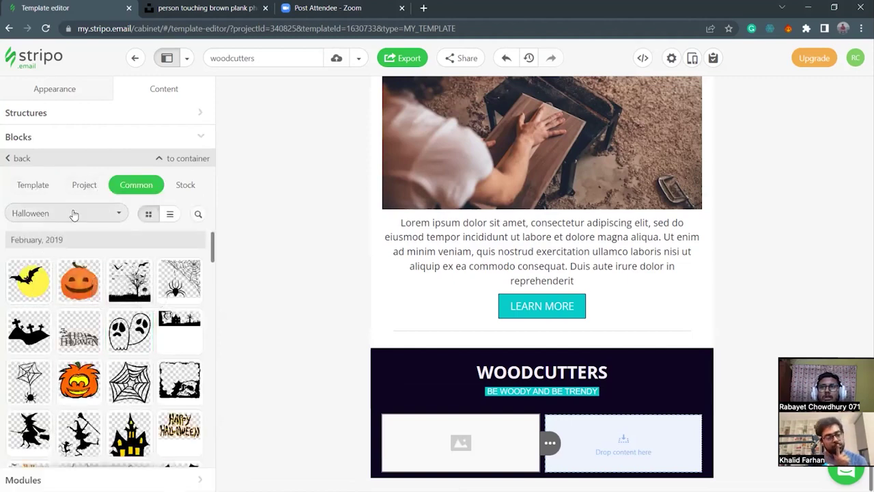
left_click(71, 213)
scroll(59, 327, "down", 3)
scroll(70, 359, "up", 3)
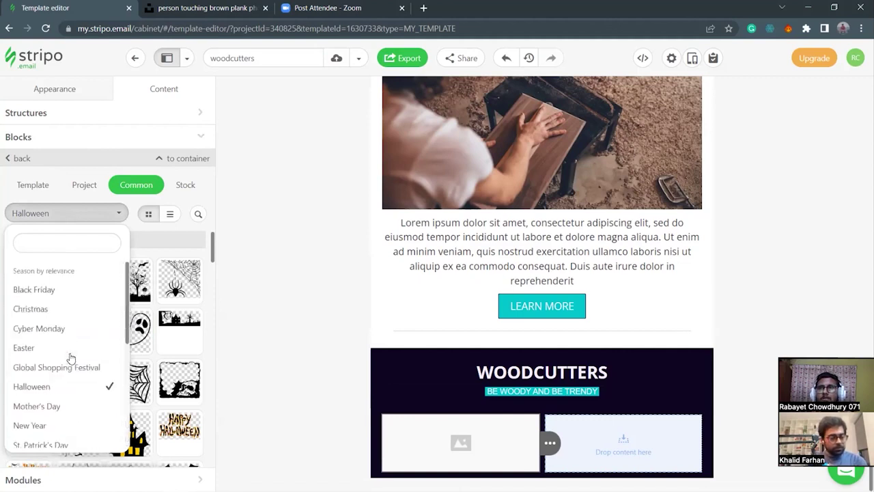
left_click(49, 243)
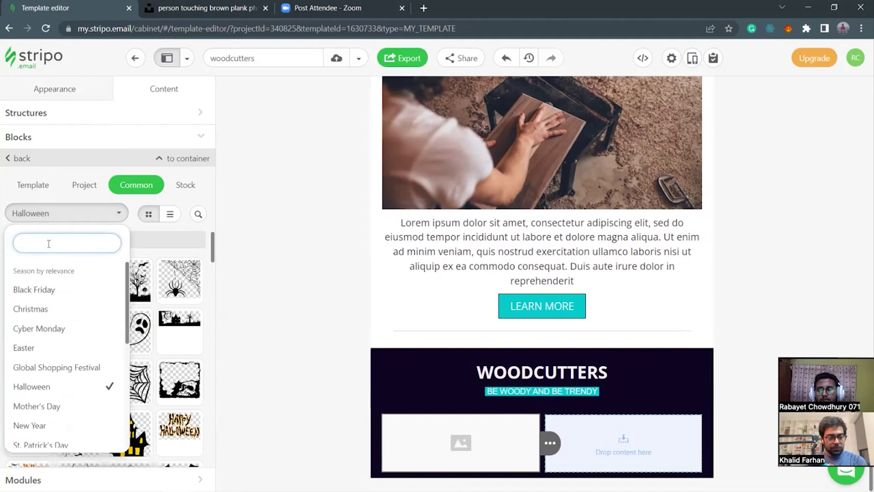
type("locat")
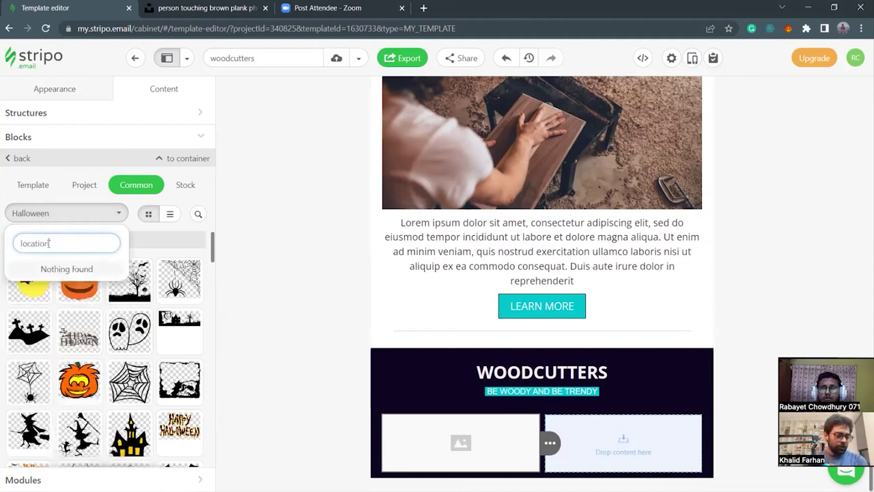
type("io")
key("ctrl+a")
key("BackSpace")
Search the Stock photos for 'location' and insert the green location-pin image.
left_click(185, 185)
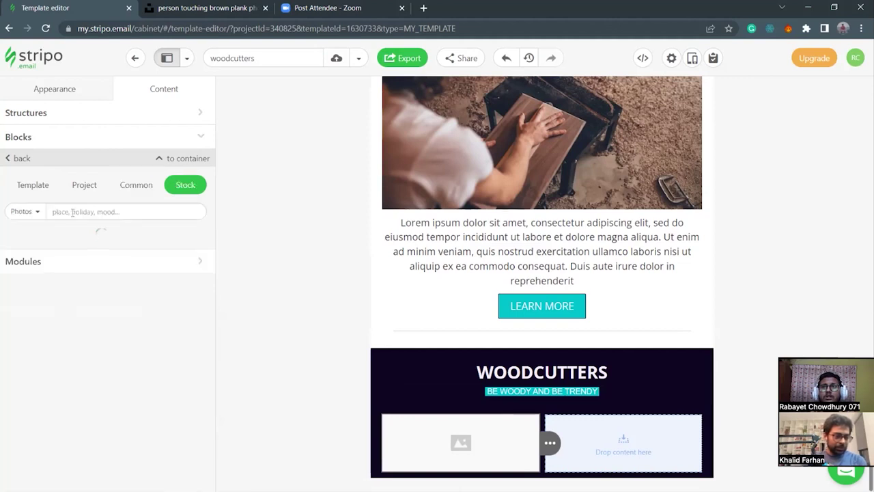
left_click(86, 211)
type("location")
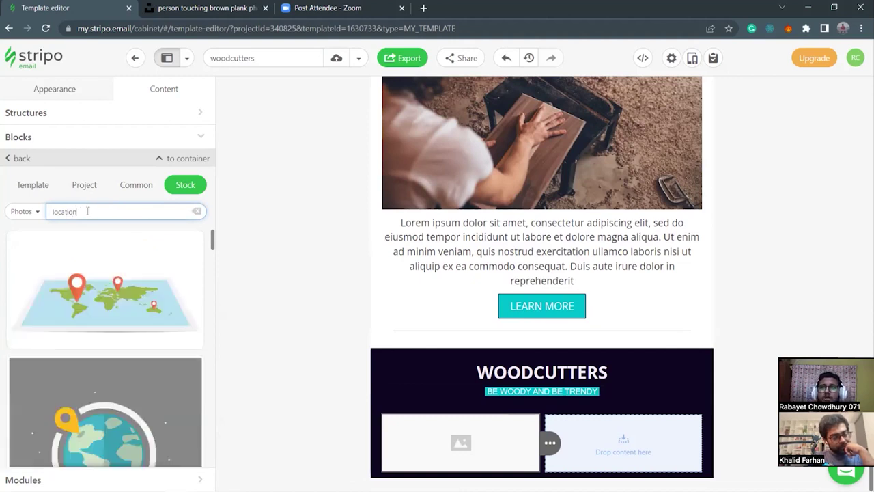
scroll(102, 369, "down", 5)
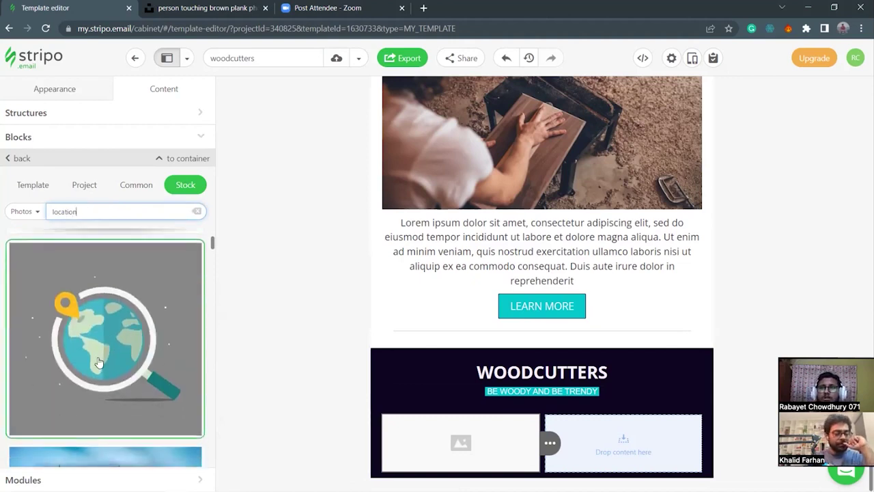
scroll(126, 369, "down", 8)
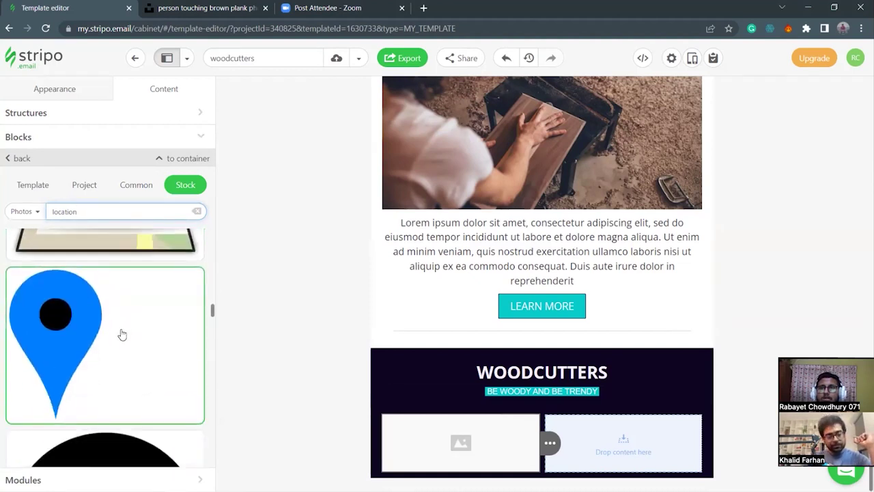
scroll(123, 332, "down", 3)
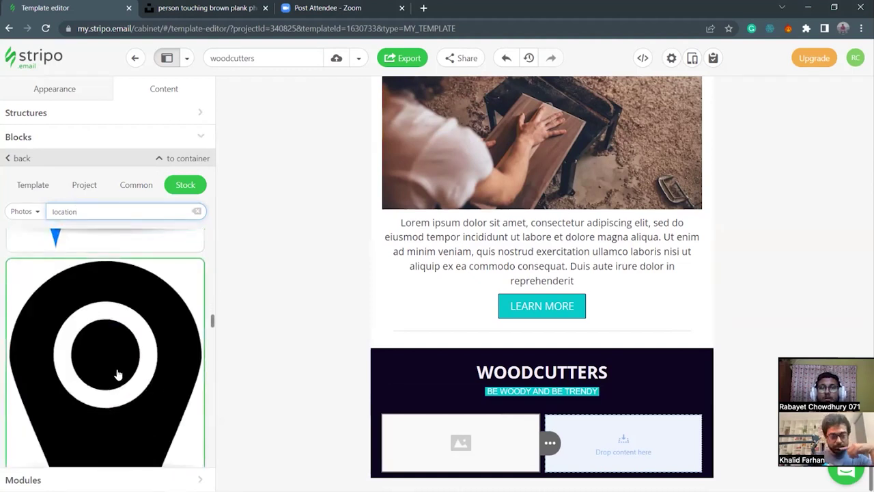
scroll(117, 375, "up", 3)
scroll(117, 371, "down", 4)
scroll(120, 371, "down", 8)
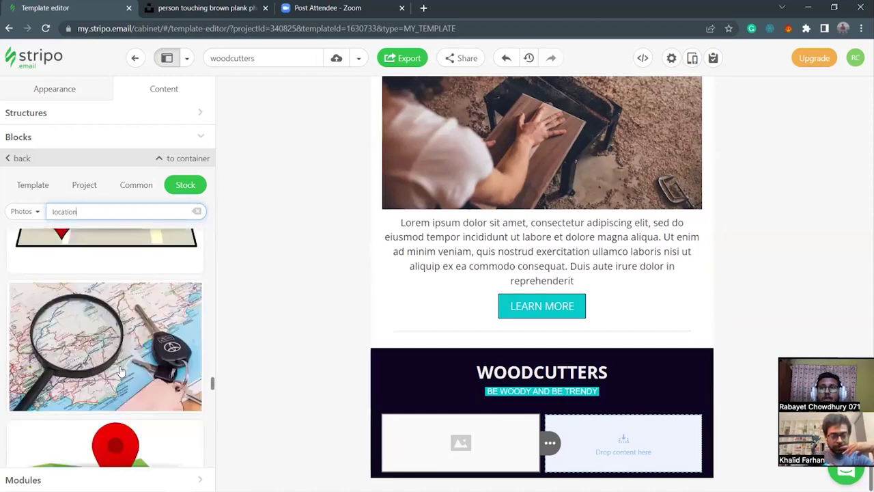
scroll(120, 371, "down", 6)
scroll(123, 366, "up", 8)
scroll(125, 360, "up", 8)
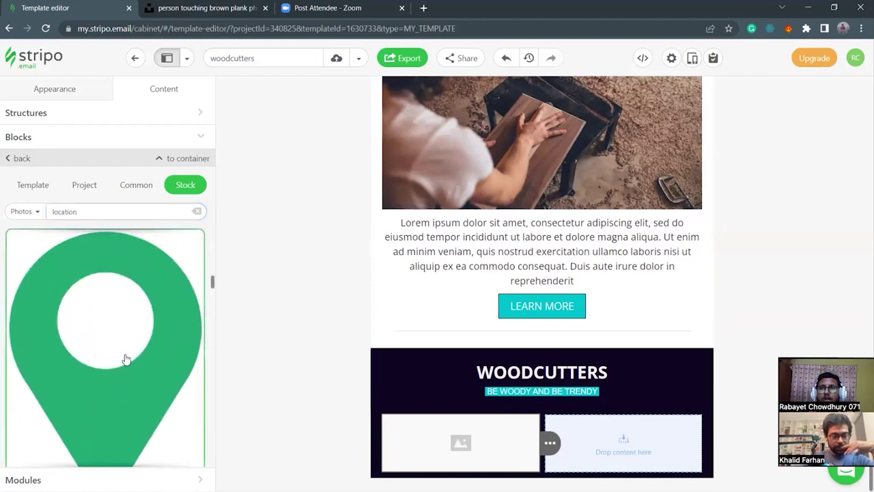
left_click(126, 359)
scroll(540, 439, "down", 3)
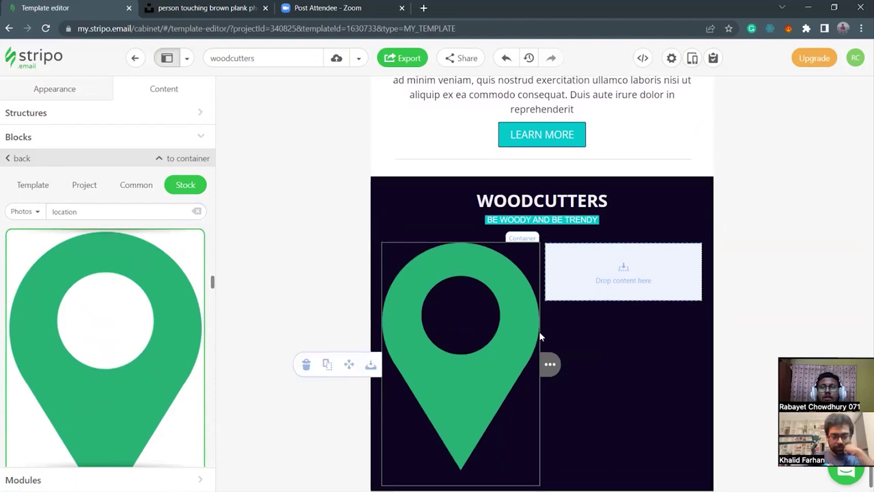
Shrink the location-pin image to 20 px wide and left-align it in its column.
left_click(376, 264)
left_click(391, 275)
scroll(145, 352, "down", 2)
left_click(154, 328)
left_click(156, 329)
left_click(157, 330)
left_click(157, 330)
left_click(157, 329)
left_click(157, 330)
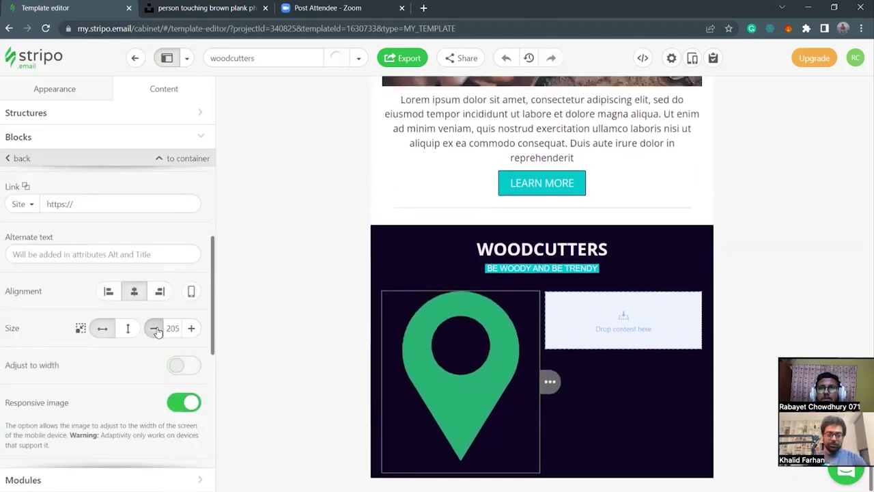
left_click(156, 330)
left_click(156, 329)
left_click(156, 329)
left_click(157, 330)
left_click(156, 330)
left_click(156, 330)
left_click(156, 329)
left_click(157, 330)
left_click(156, 330)
left_click(156, 330)
left_click(157, 330)
left_click(157, 329)
left_click(156, 330)
left_click(156, 330)
left_click(157, 330)
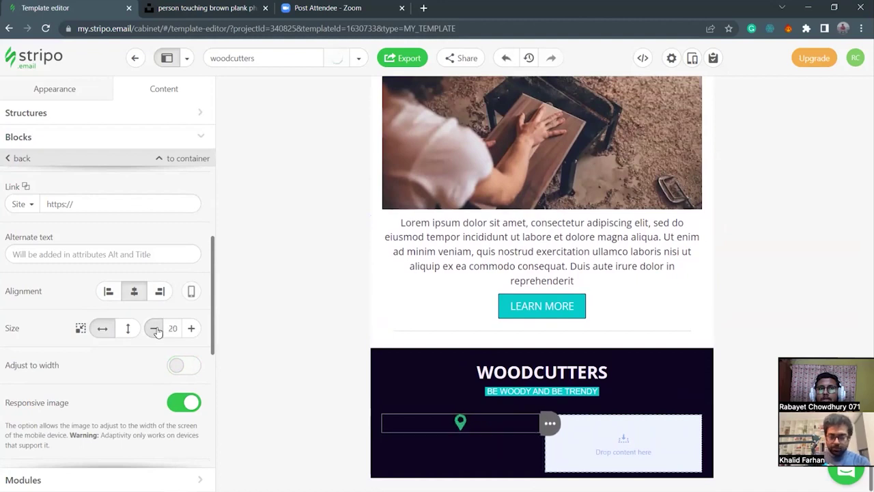
left_click(108, 293)
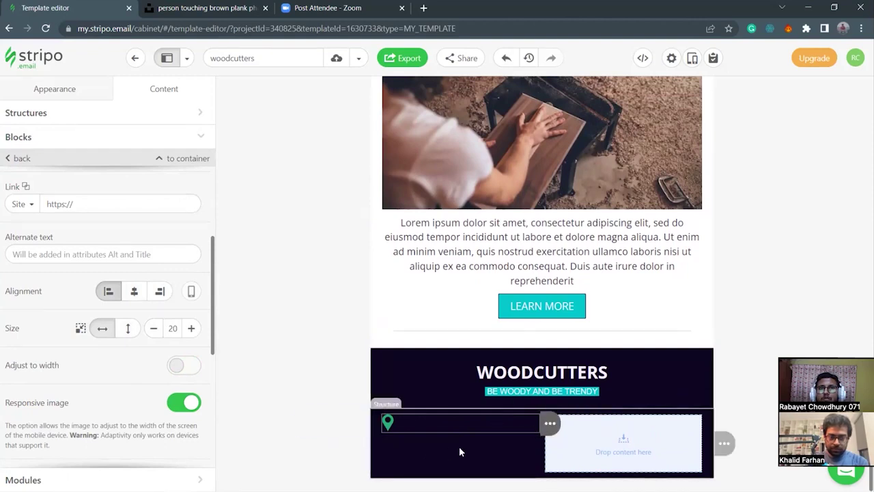
scroll(59, 286, "up", 5)
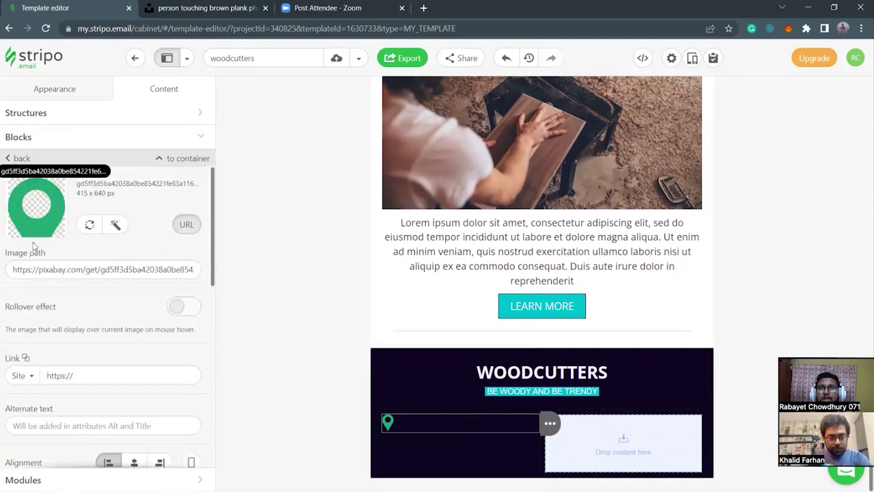
left_click(46, 115)
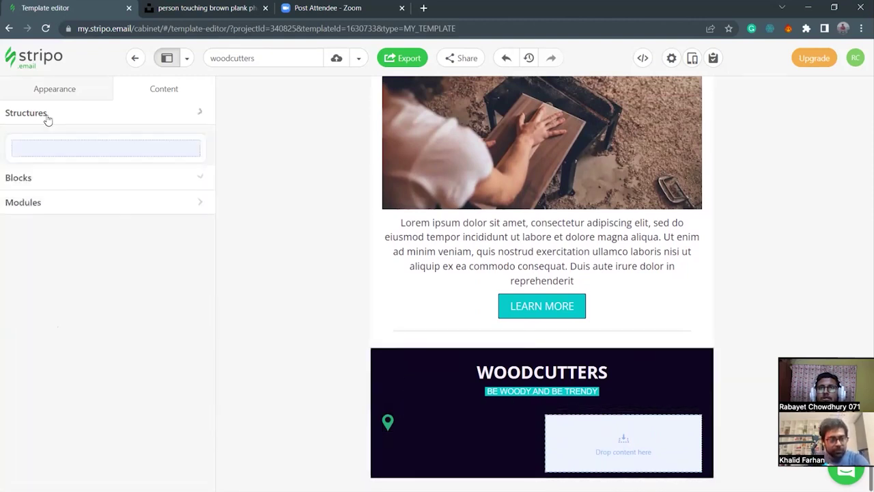
Add a third container so the footer row has three equal 180 px columns.
left_click(380, 436)
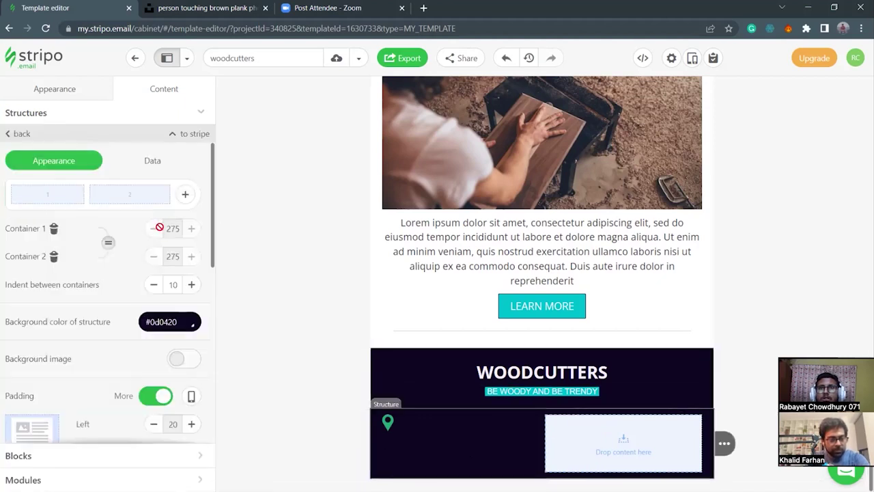
left_click(184, 196)
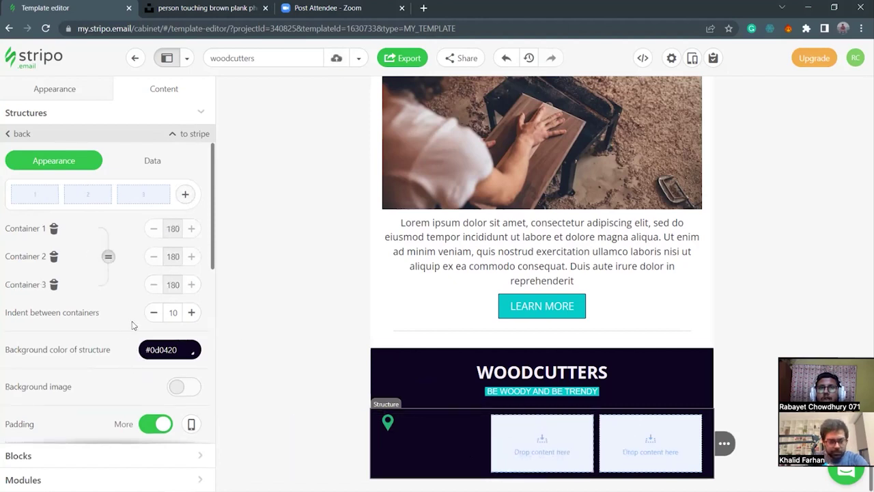
scroll(117, 366, "down", 3)
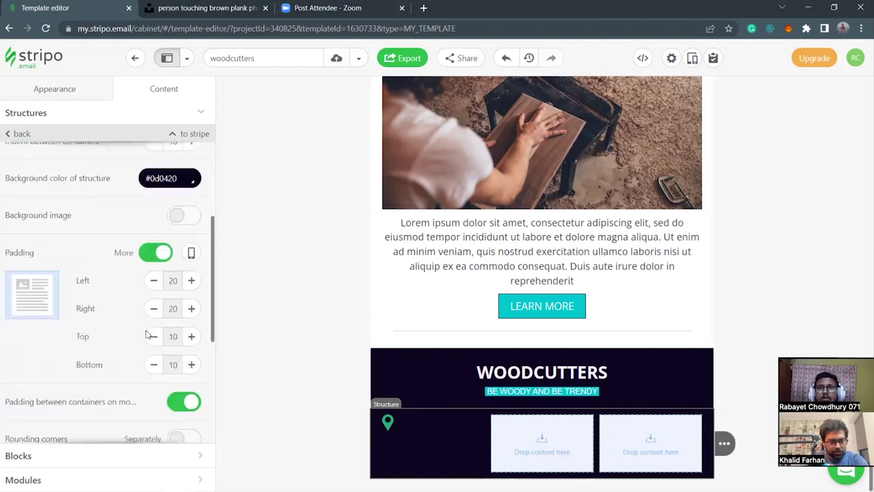
Check the pin image's padding options, keeping a single zero padding for all sides.
left_click(390, 425)
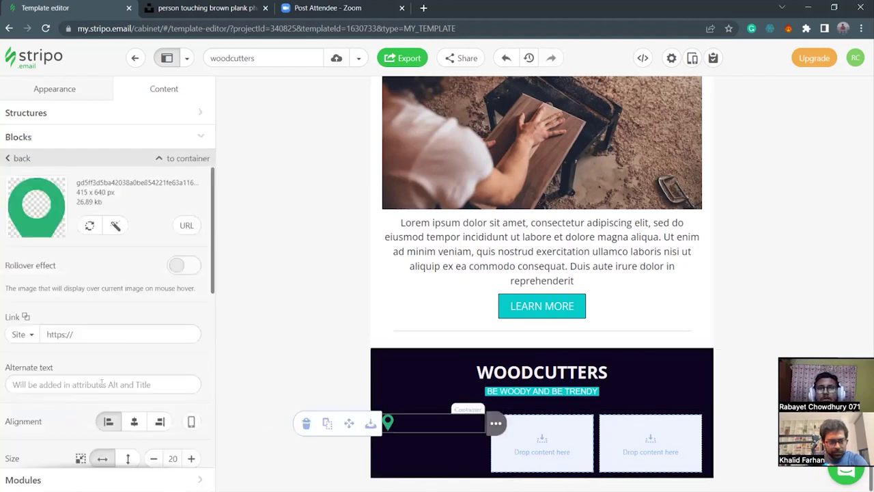
scroll(101, 384, "down", 3)
scroll(109, 381, "down", 3)
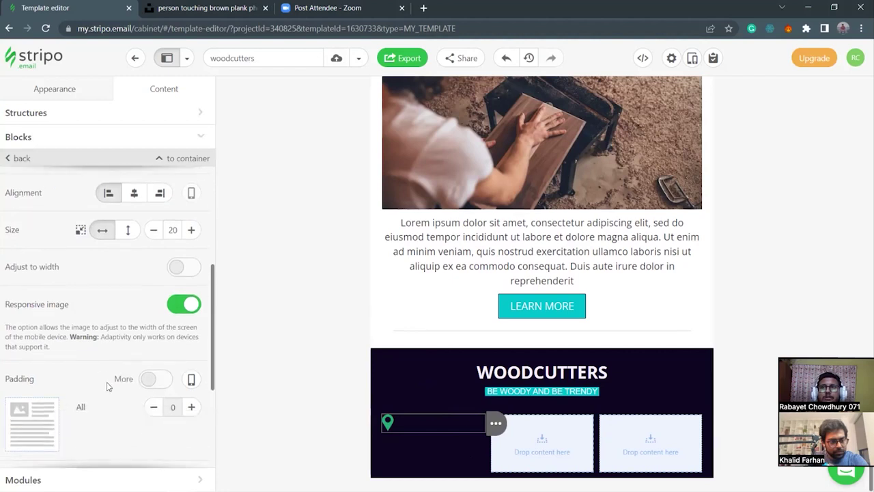
scroll(114, 378, "down", 1)
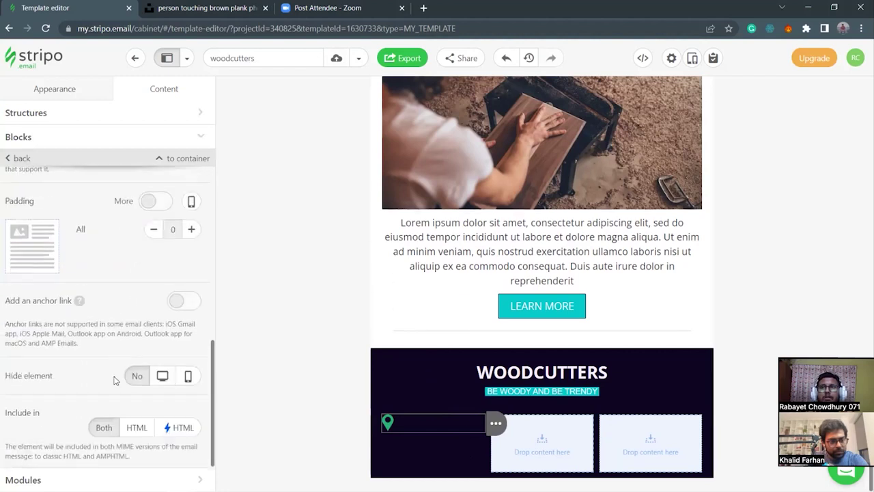
scroll(114, 378, "up", 4)
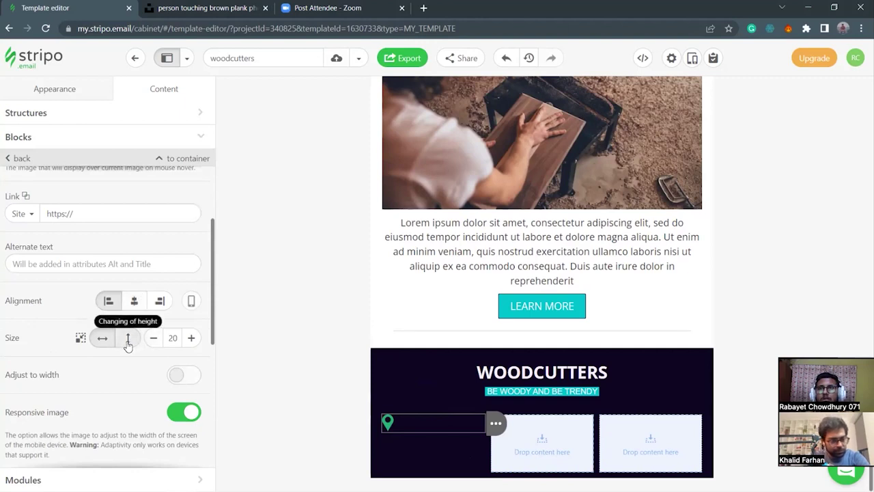
left_click(465, 440)
left_click(435, 419)
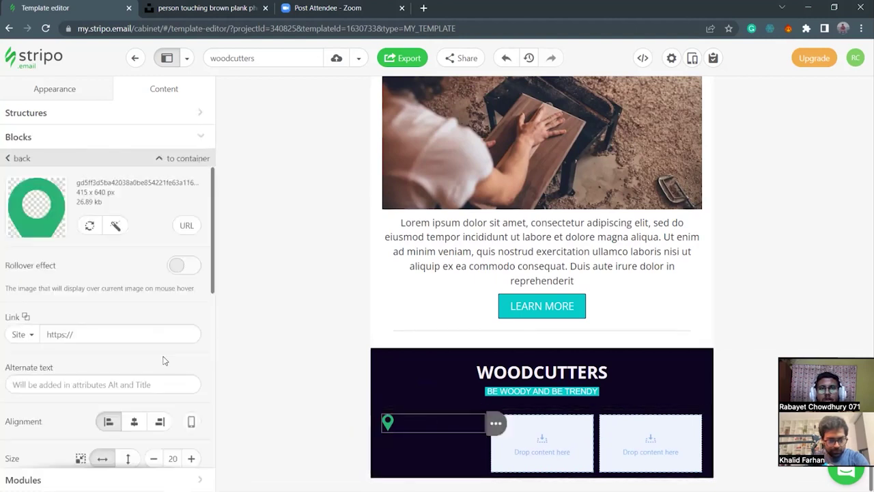
scroll(91, 285, "down", 3)
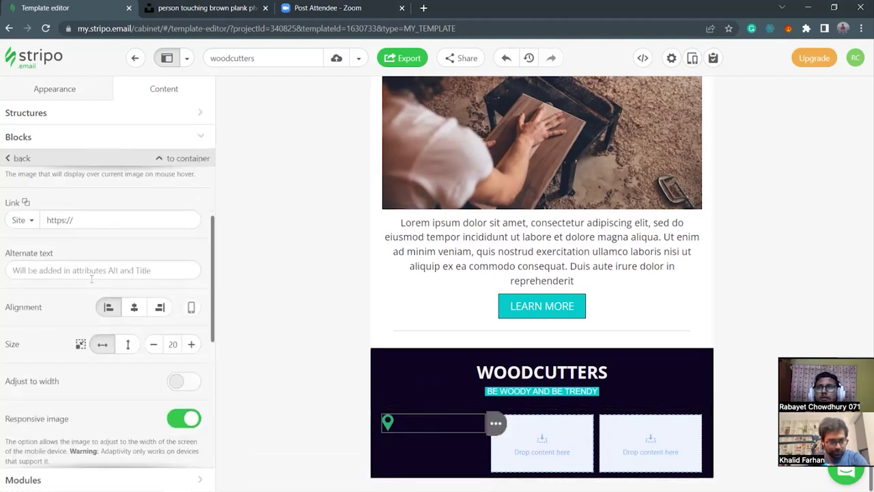
scroll(93, 304, "down", 2)
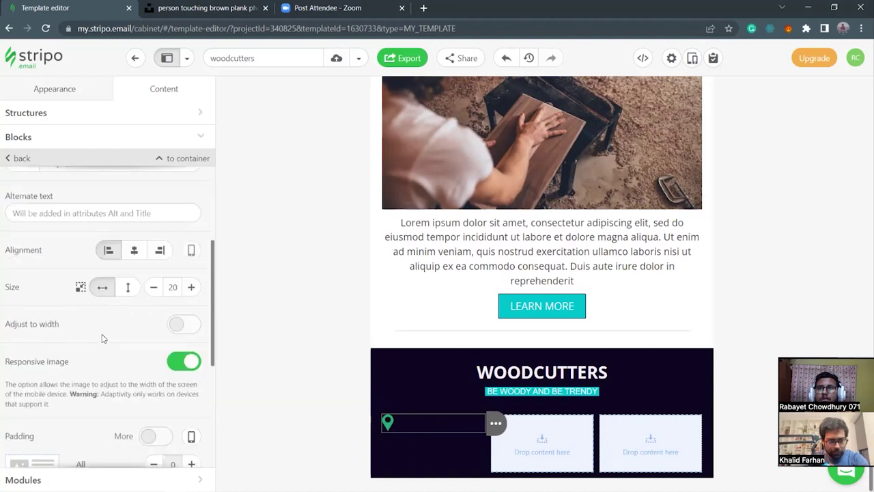
scroll(104, 348, "down", 3)
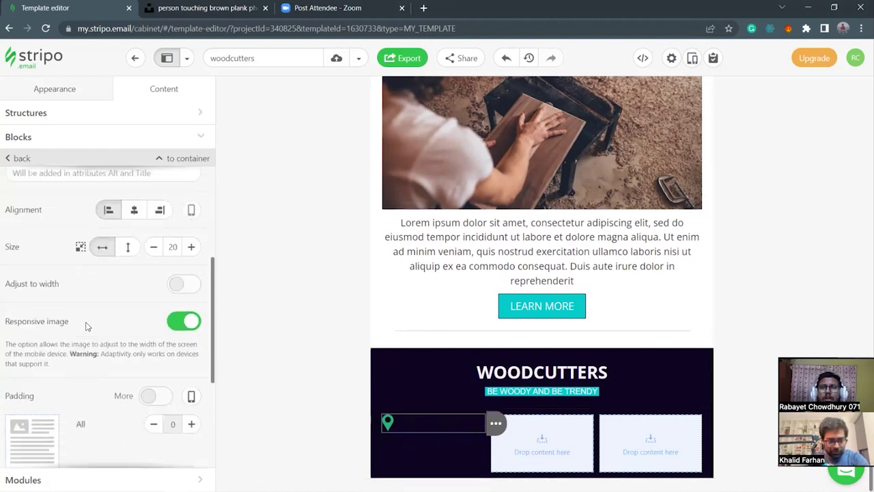
scroll(106, 360, "down", 3)
scroll(106, 360, "up", 4)
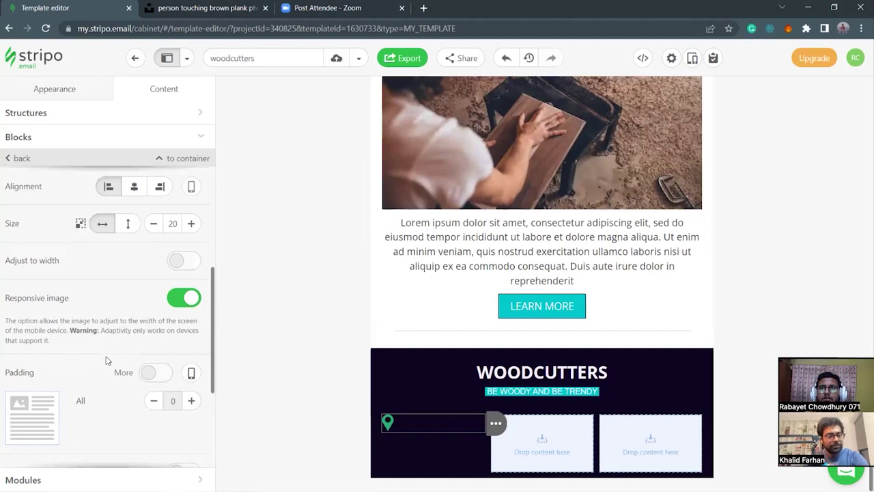
scroll(105, 359, "down", 3)
left_click(152, 258)
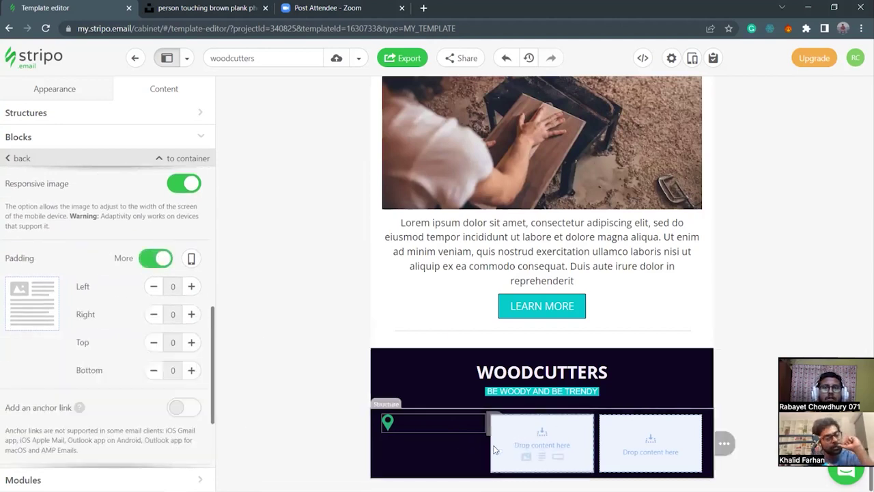
left_click(149, 258)
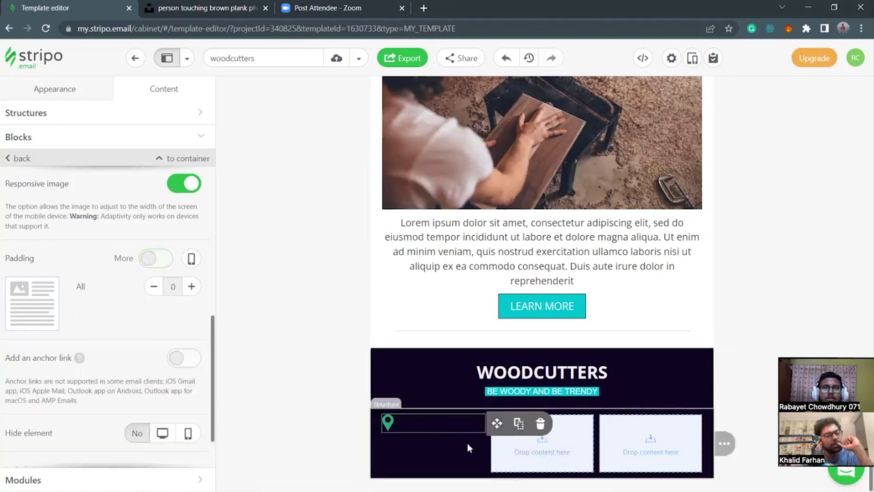
left_click(485, 454)
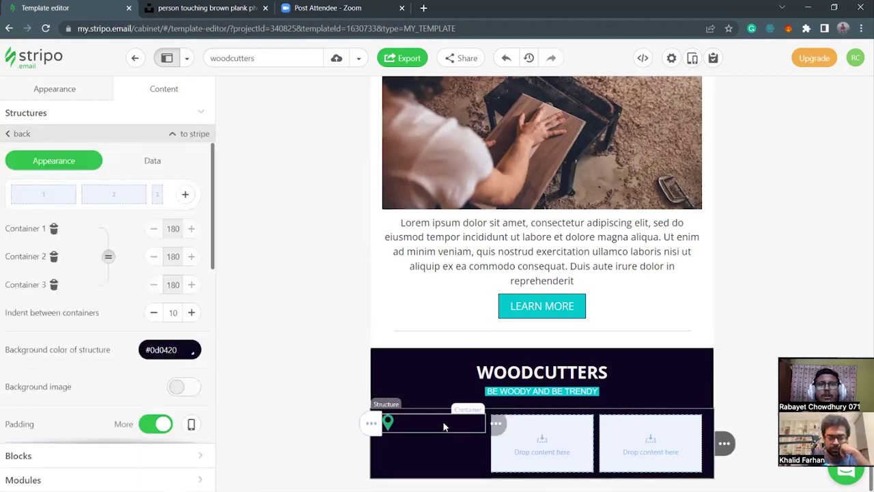
left_click(444, 424)
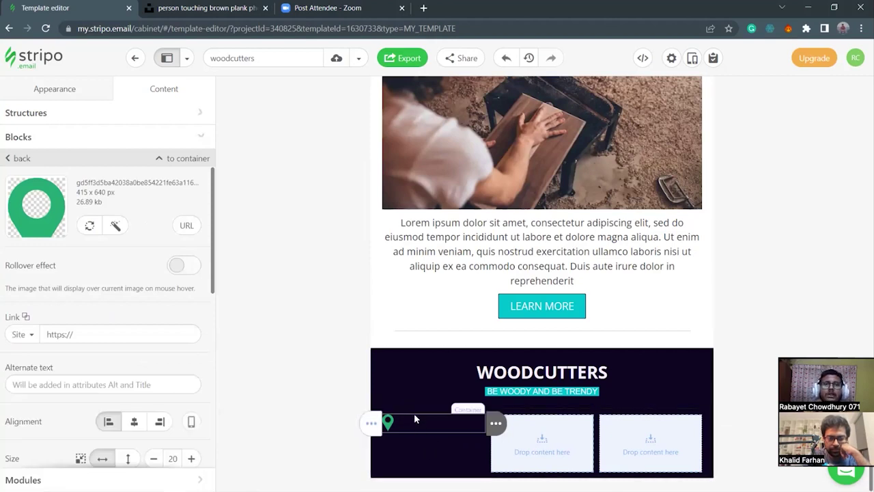
mouse_move(488, 424)
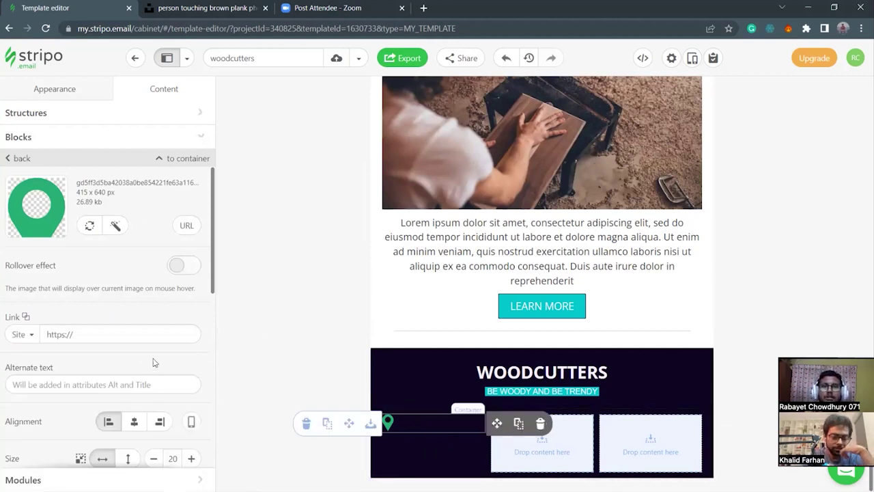
left_click(9, 159)
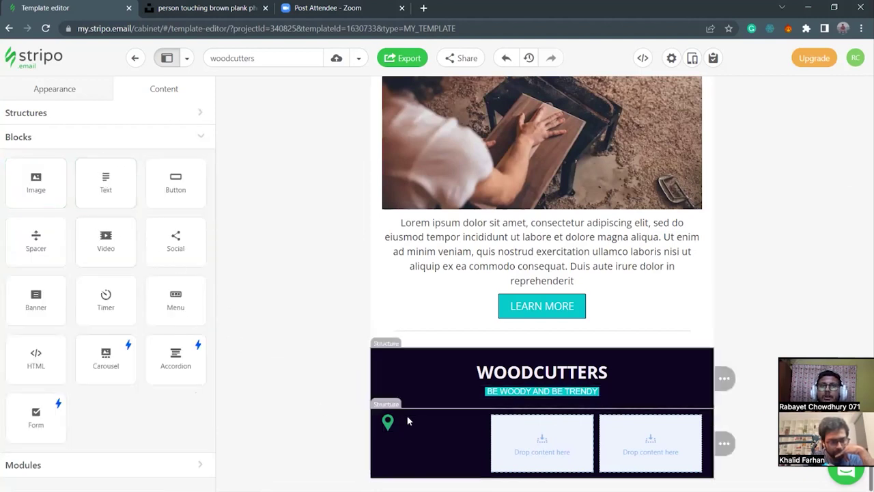
Select the footer's three-column row and view its HTML in the code editor.
left_click(396, 454)
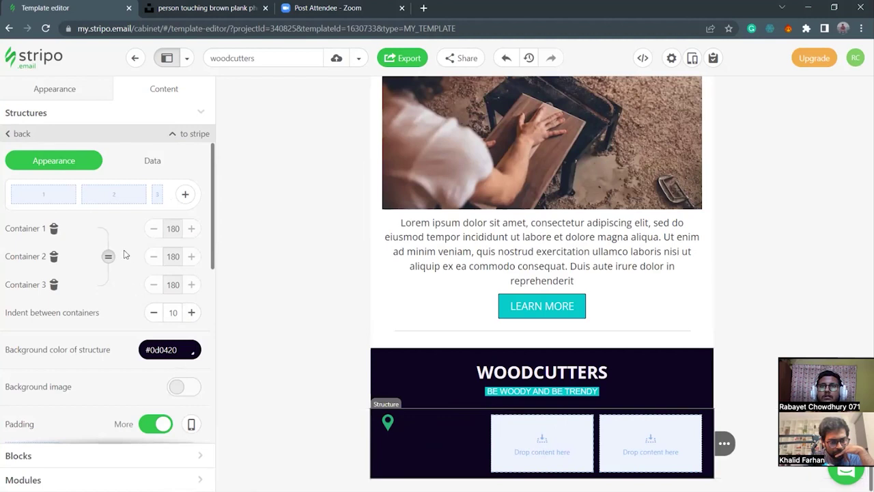
left_click(427, 424)
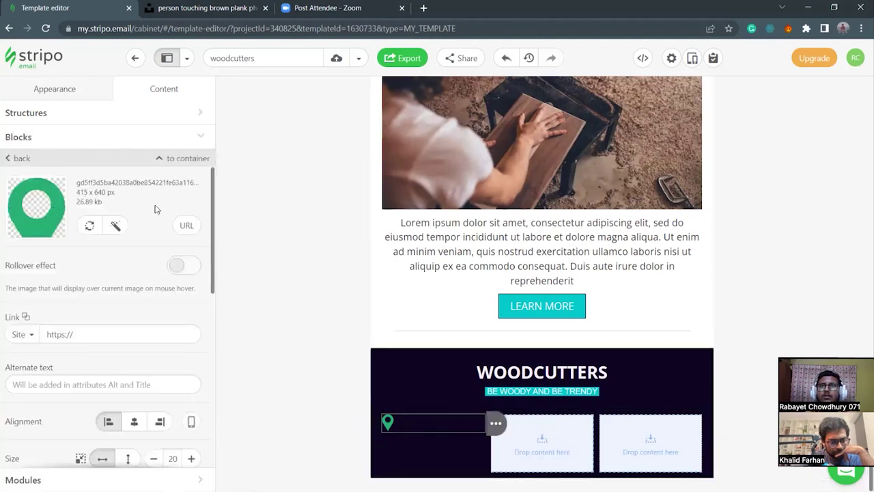
left_click(378, 450)
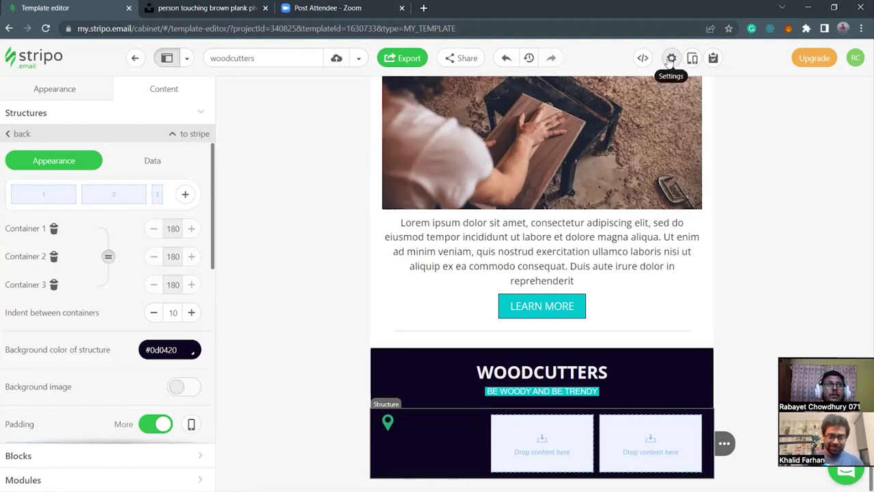
left_click(643, 58)
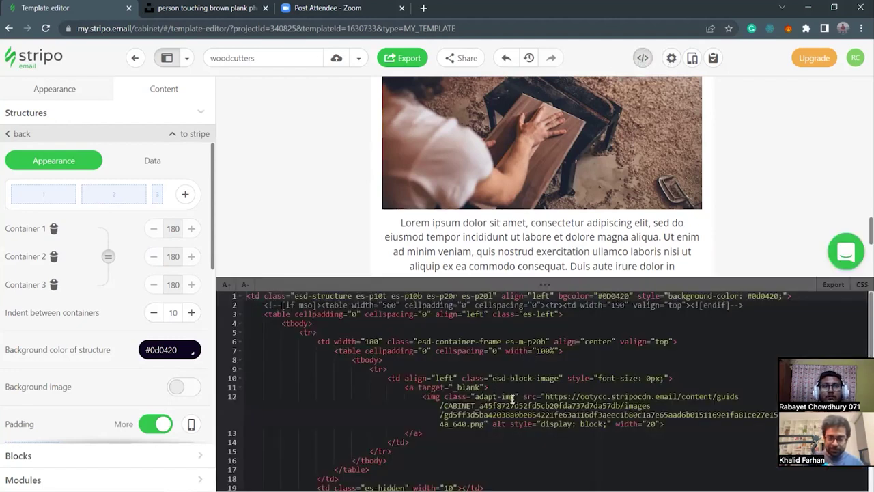
Inspect the location pin image's HTML in a smaller code panel.
scroll(535, 360, "down", 1)
scroll(493, 380, "up", 1)
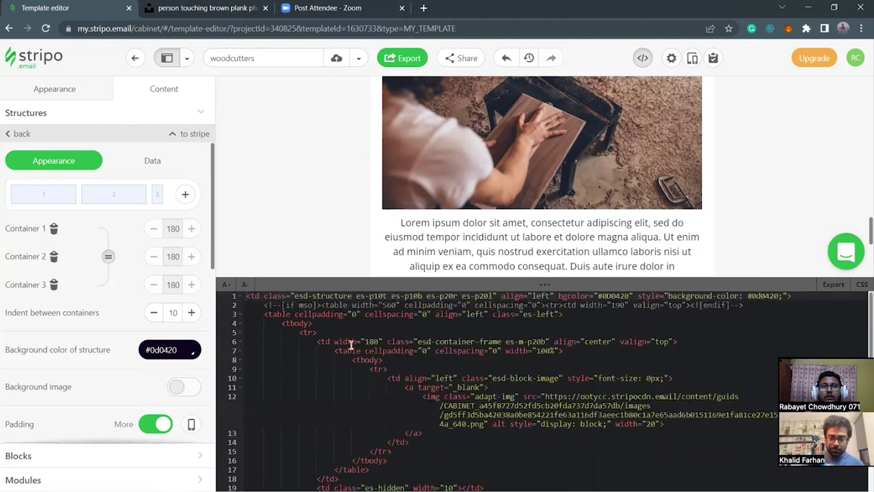
scroll(571, 371, "down", 2)
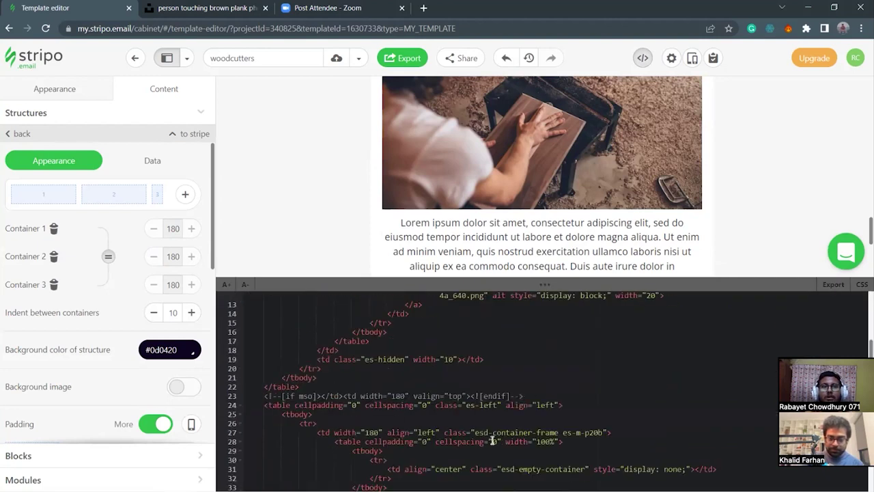
scroll(490, 440, "down", 4)
left_click_drag(607, 293, 546, 306)
left_click(403, 419)
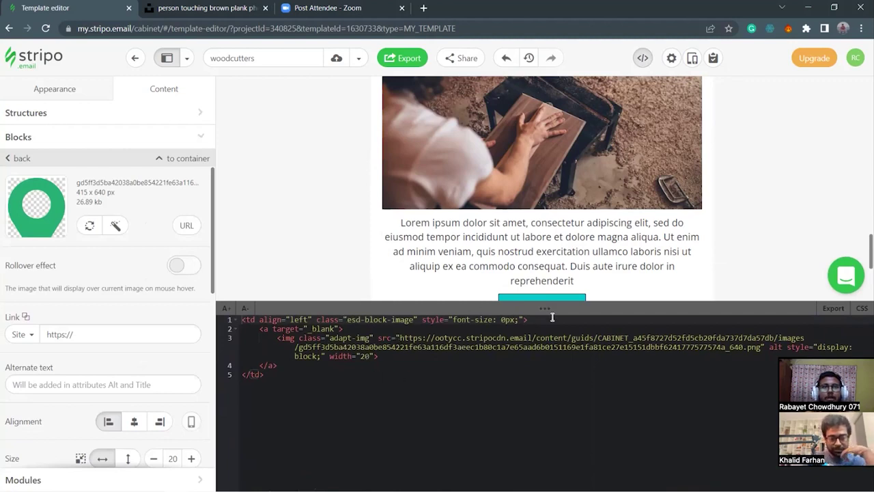
left_click_drag(557, 306, 560, 437)
Change the footer structure's first container width from 180 to 20 in the HTML.
scroll(555, 338, "down", 1)
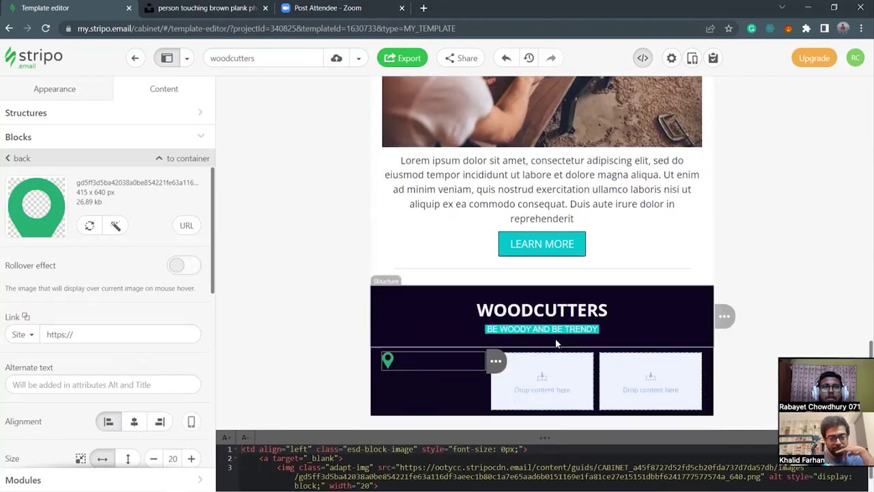
left_click(476, 388)
left_click_drag(519, 435, 503, 184)
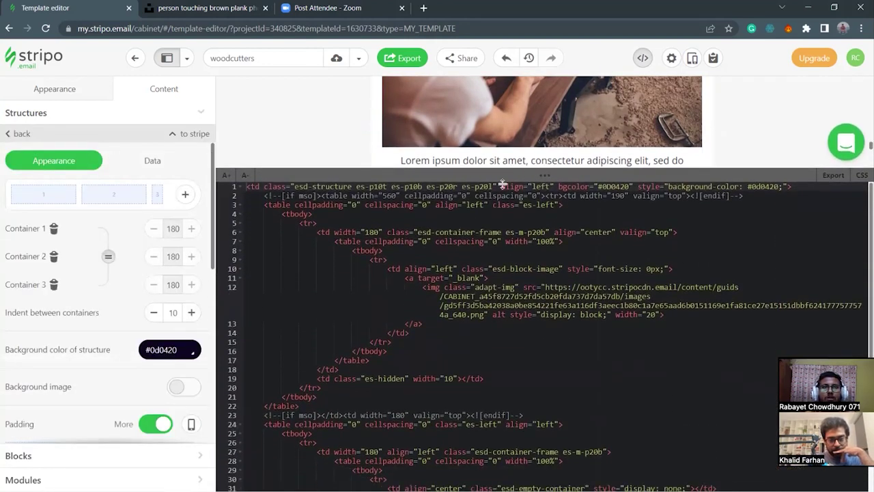
left_click(380, 233)
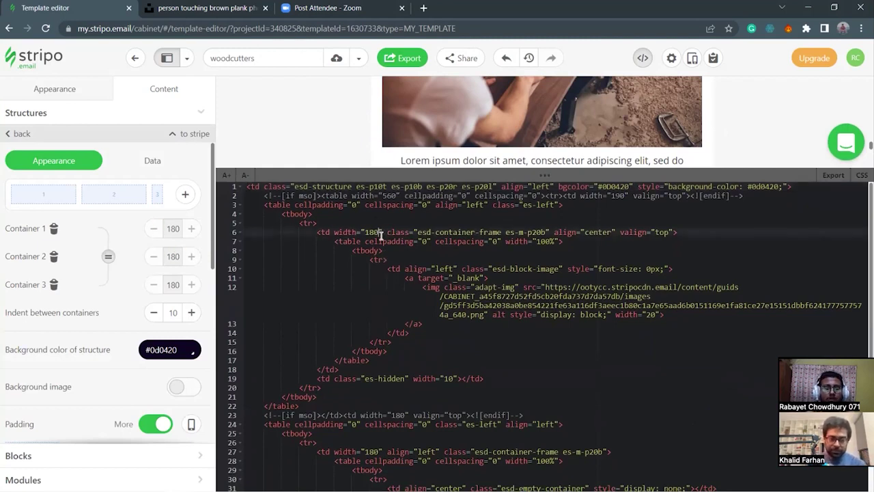
key("BackSpace")
key("BackSpace")
key("BackSpace")
type("20")
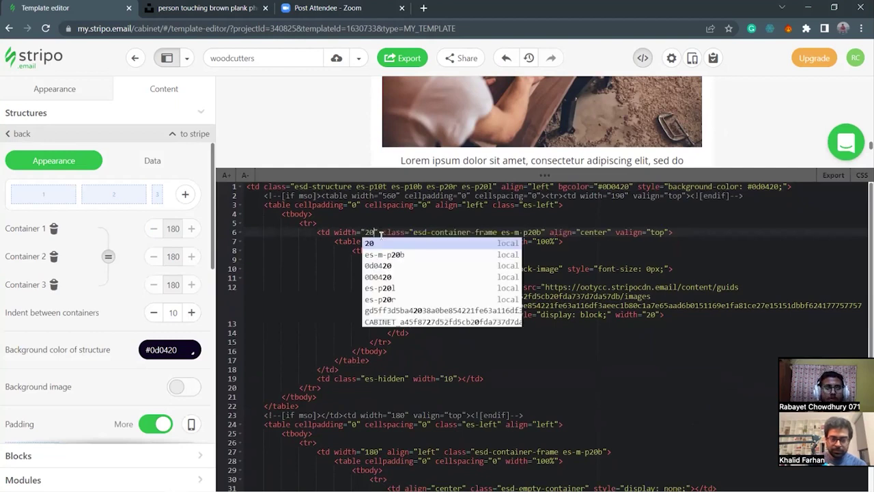
left_click(562, 387)
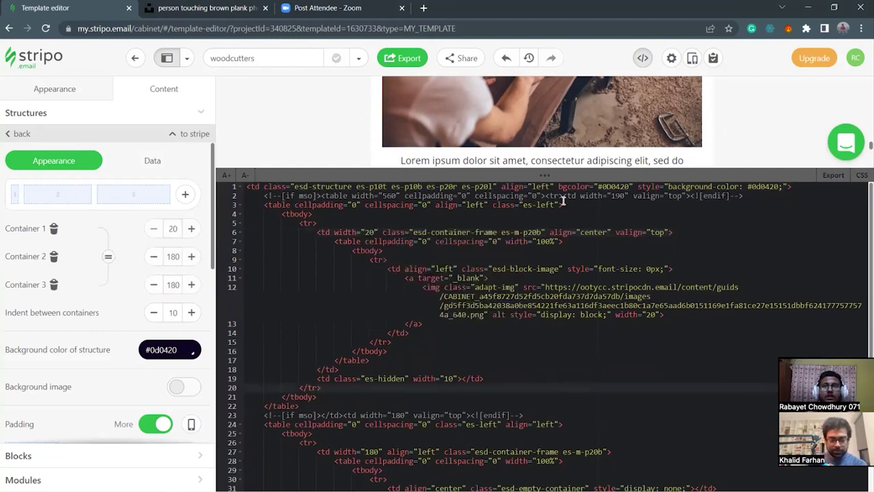
left_click_drag(551, 177, 551, 437)
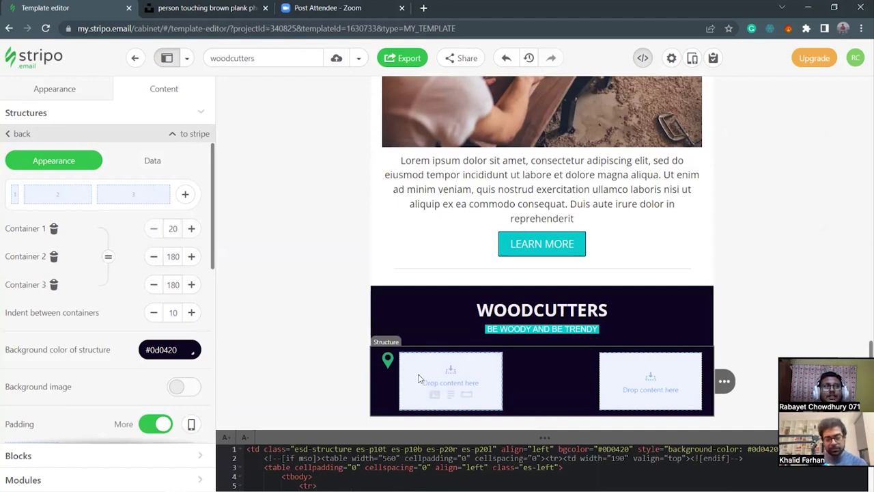
Add a text block beside the pin reading 'notthingham, Englad'.
left_click(451, 395)
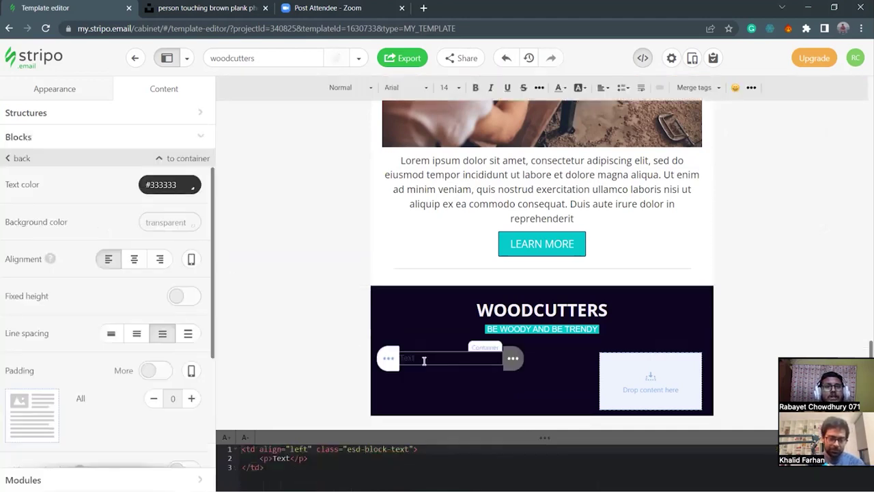
double_click(424, 361)
key("BackSpace")
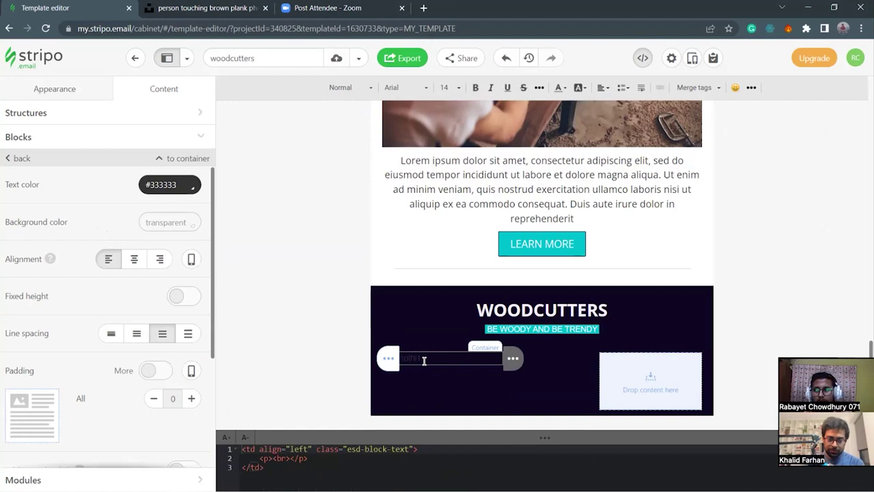
type("not")
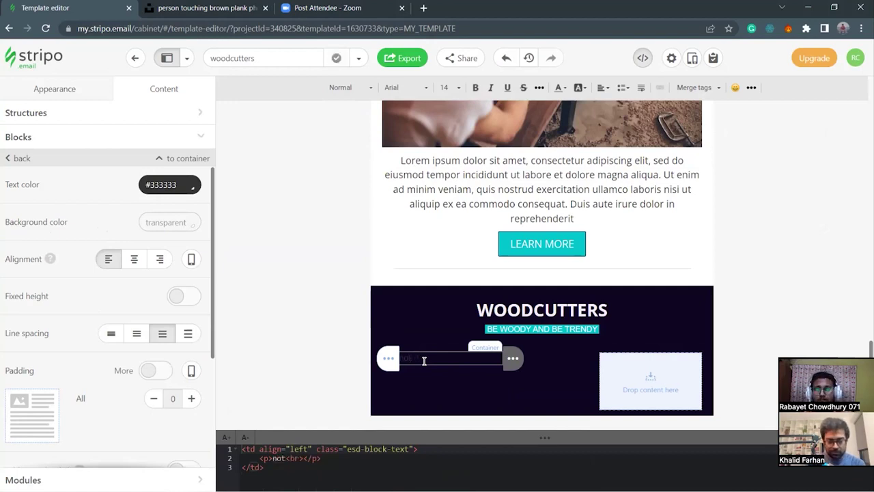
type("thingham, En")
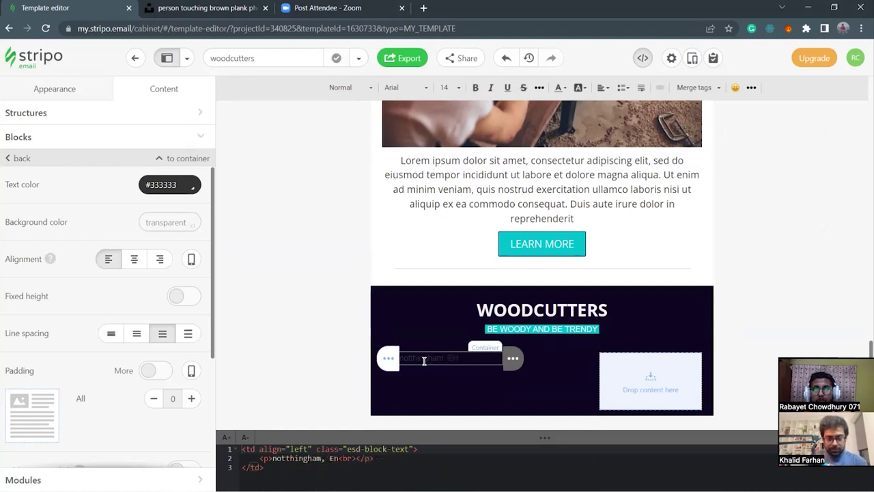
type("glan")
key("BackSpace")
type("d")
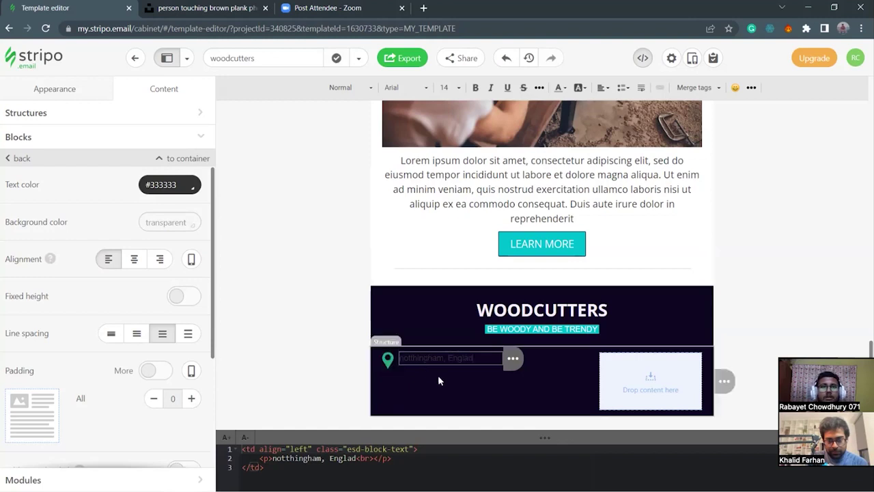
triple_click(458, 363)
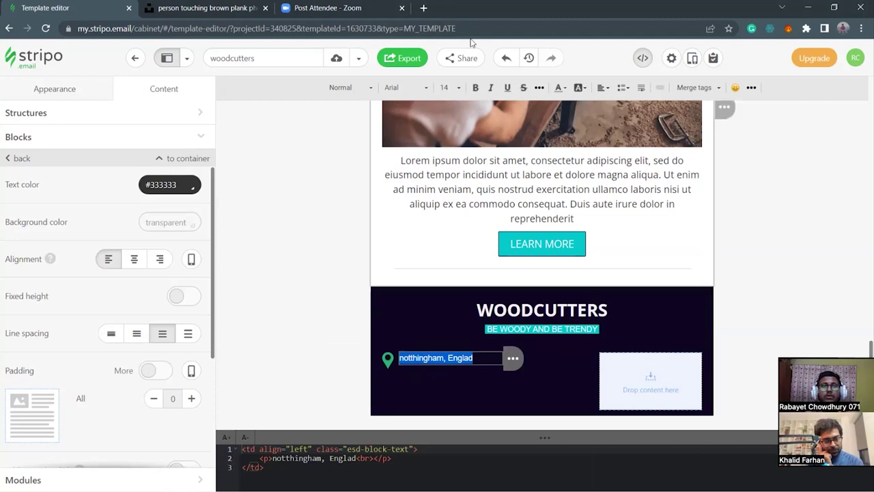
Make the location text bold in the Open Sans font.
left_click(476, 88)
left_click(407, 88)
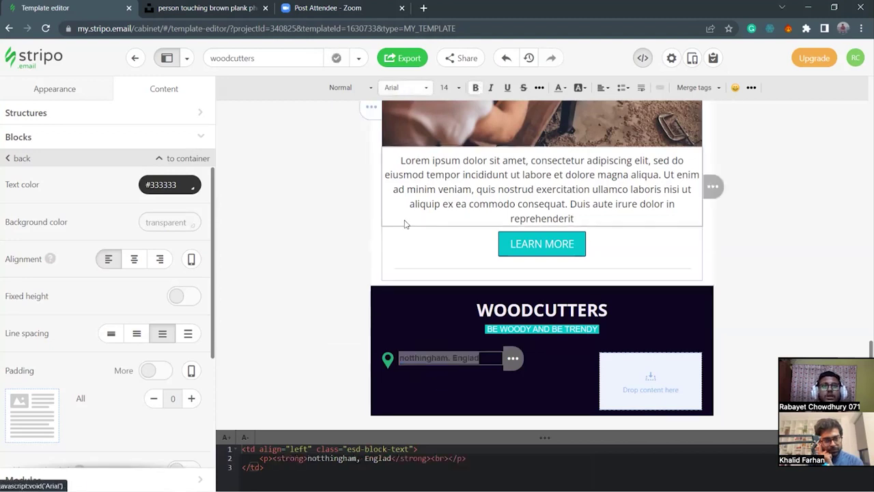
scroll(416, 195, "down", 6)
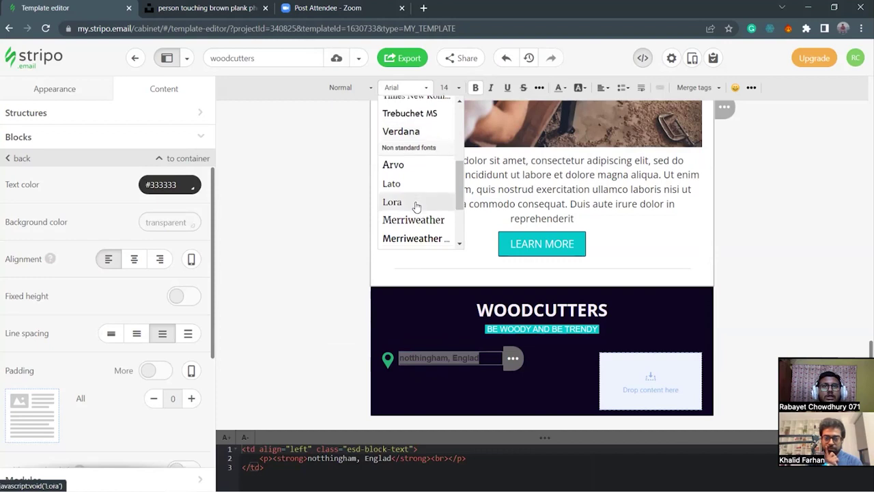
left_click(406, 185)
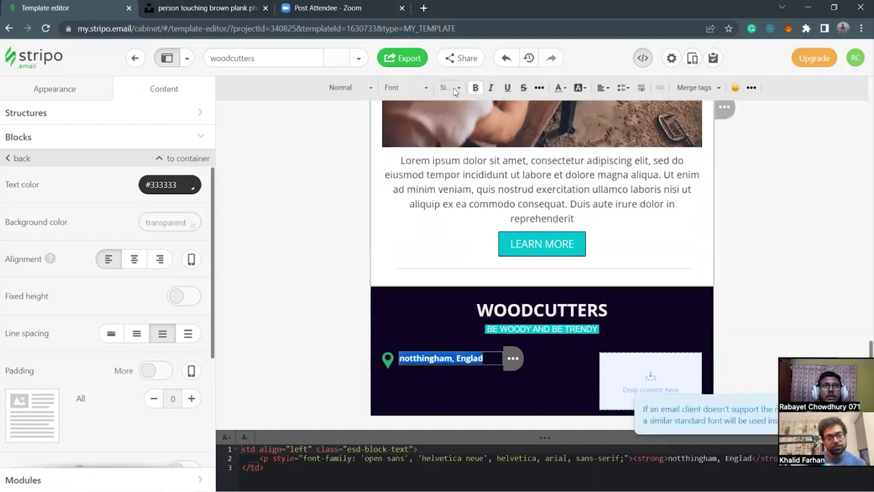
Set the location text size to 16 px after trying 12 and 20.
left_click(455, 90)
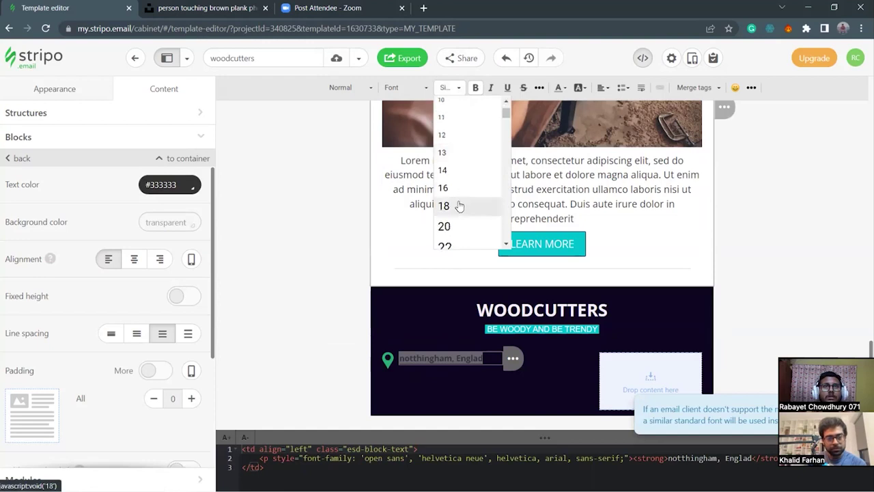
left_click(454, 140)
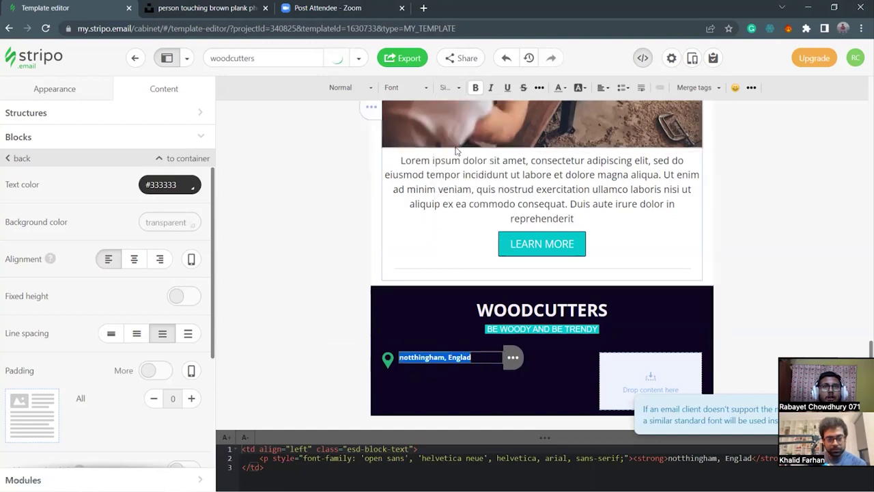
left_click(447, 88)
scroll(464, 205, "down", 2)
left_click(444, 226)
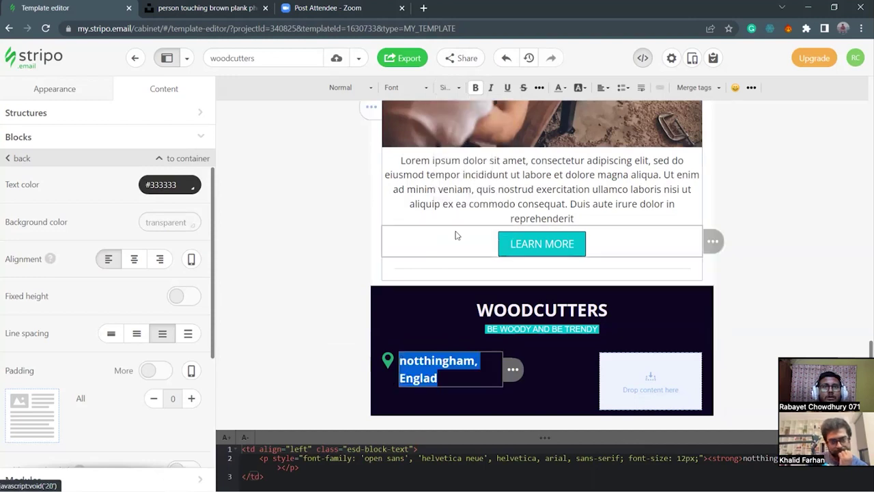
left_click(447, 88)
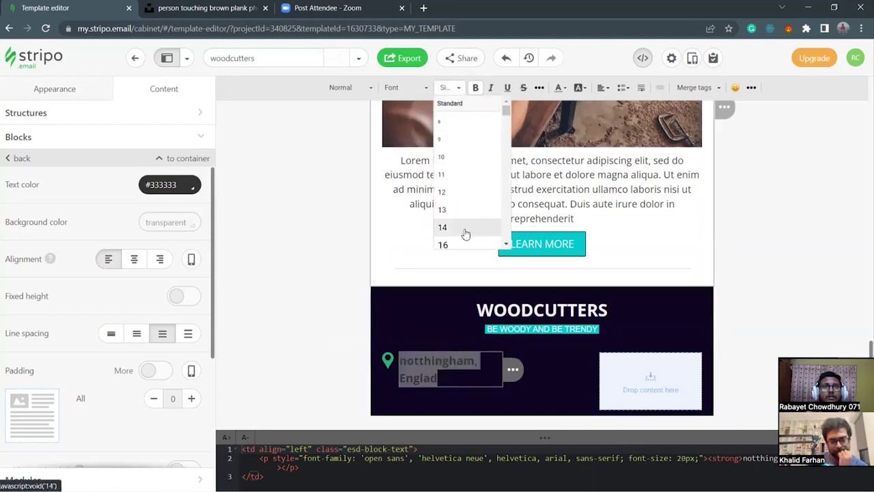
scroll(461, 195, "down", 2)
left_click(460, 193)
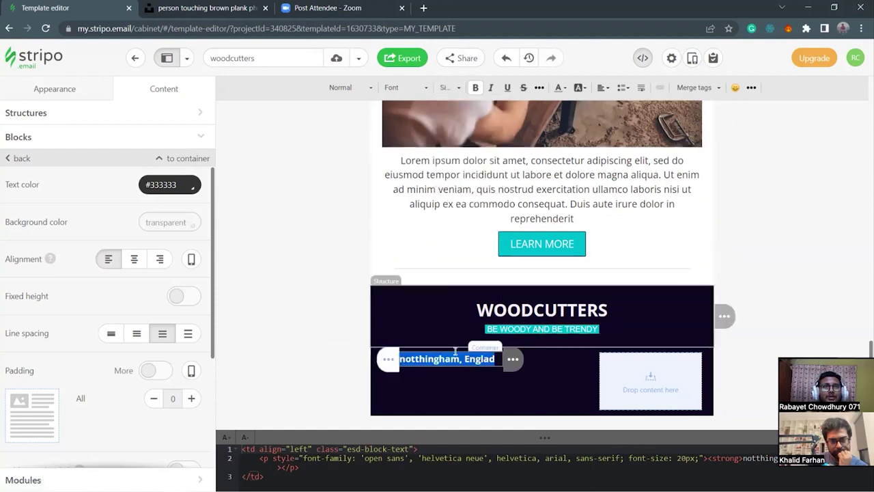
left_click(543, 377)
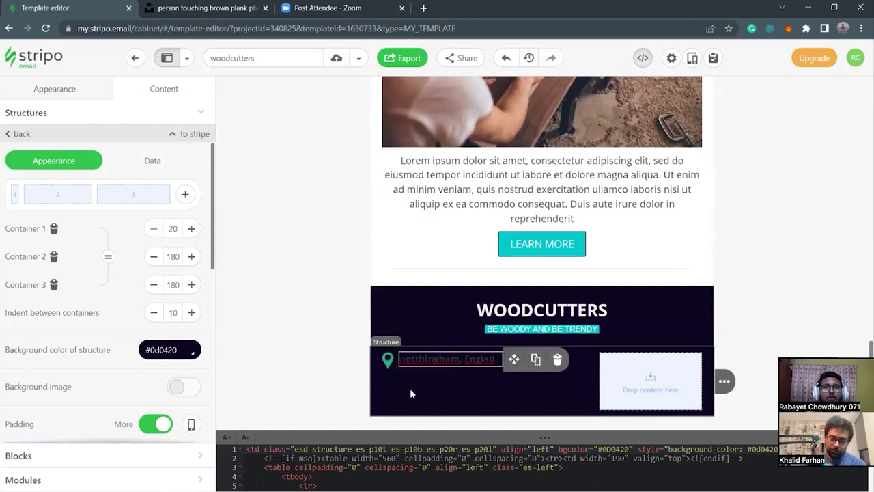
Duplicate the pin image and location text, then select the second pin's image settings.
mouse_move(426, 365)
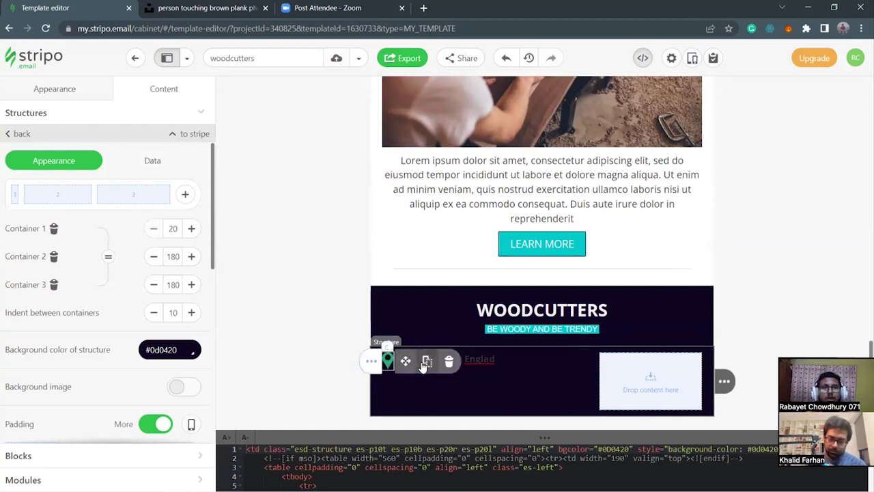
left_click(424, 365)
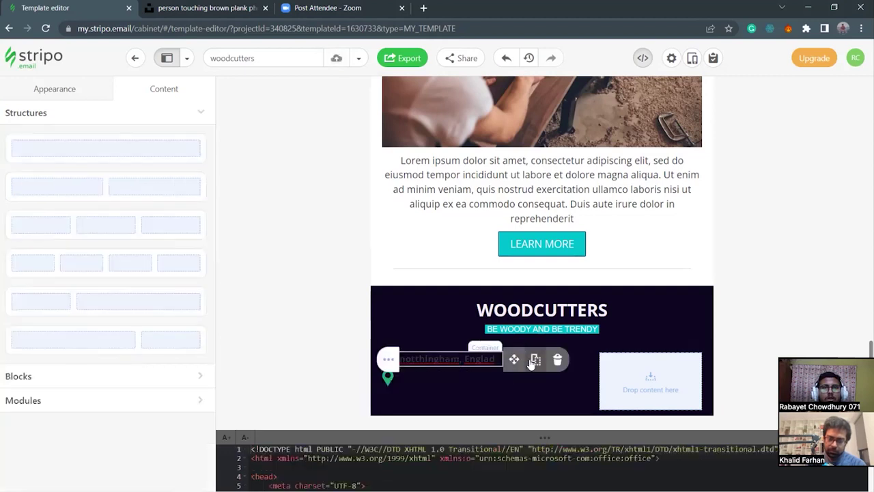
left_click(535, 362)
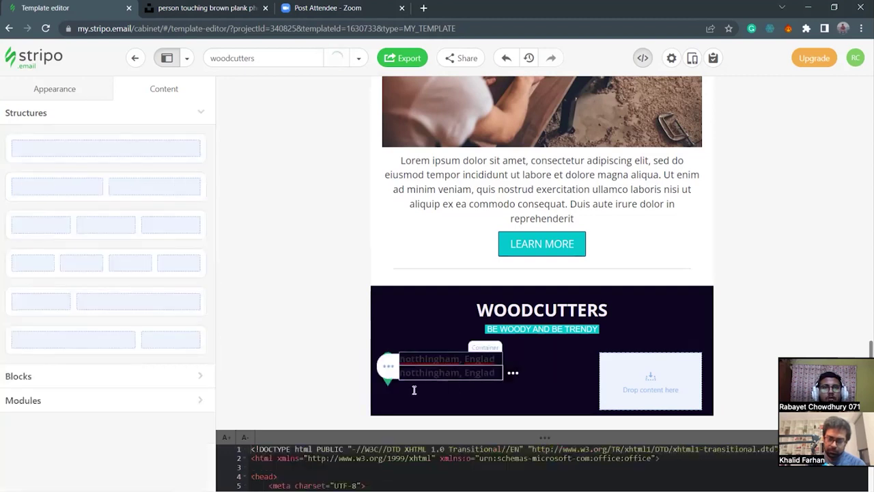
left_click(393, 387)
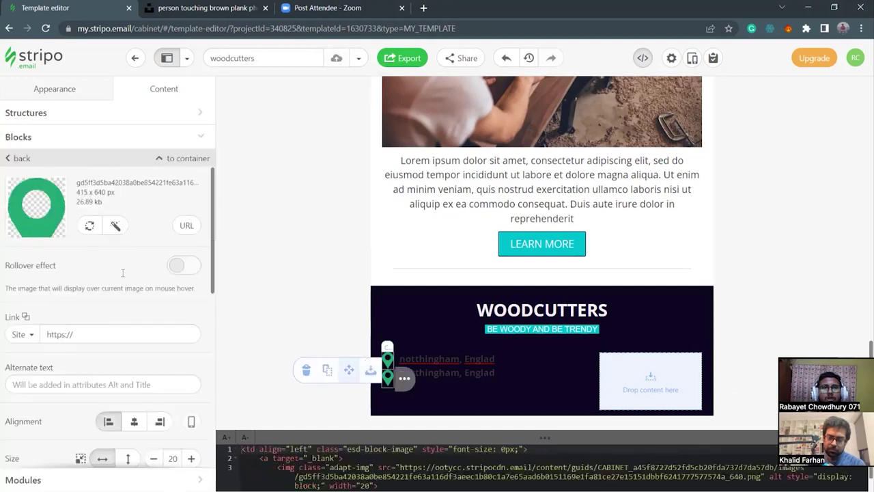
left_click(88, 228)
left_click(7, 158)
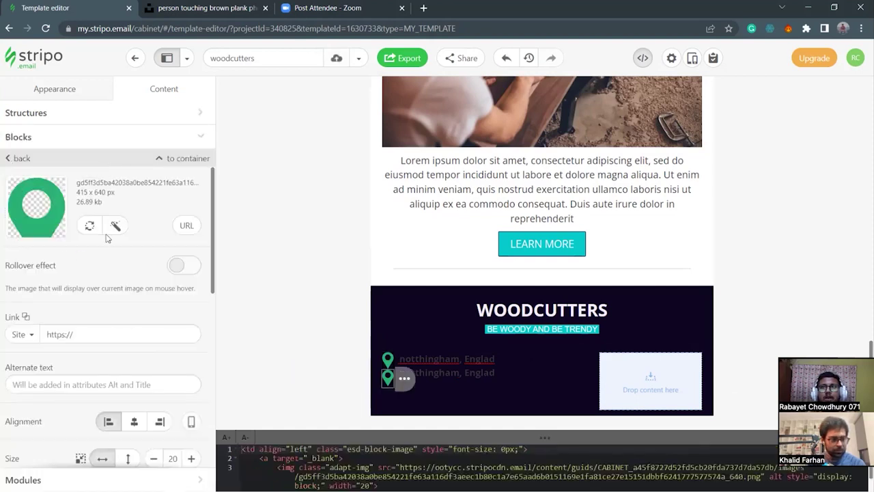
Search the stock image library for 'telephone' images.
left_click(89, 226)
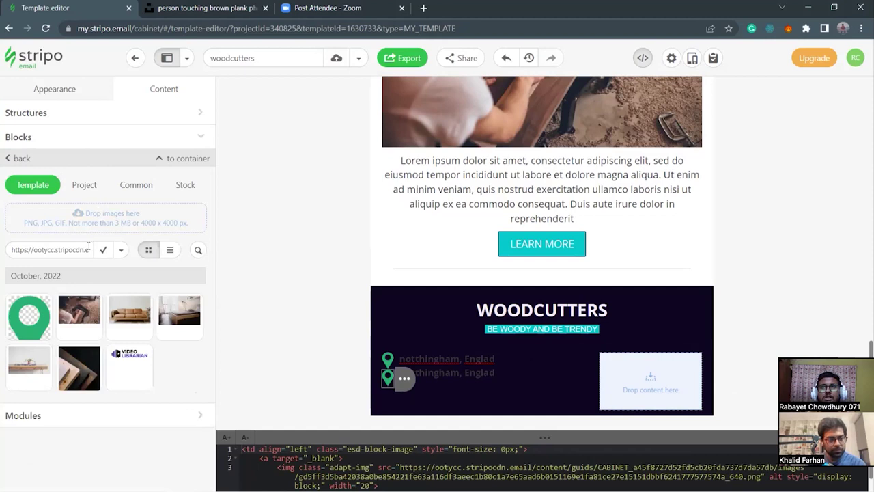
left_click(189, 186)
left_click(127, 214)
type("r")
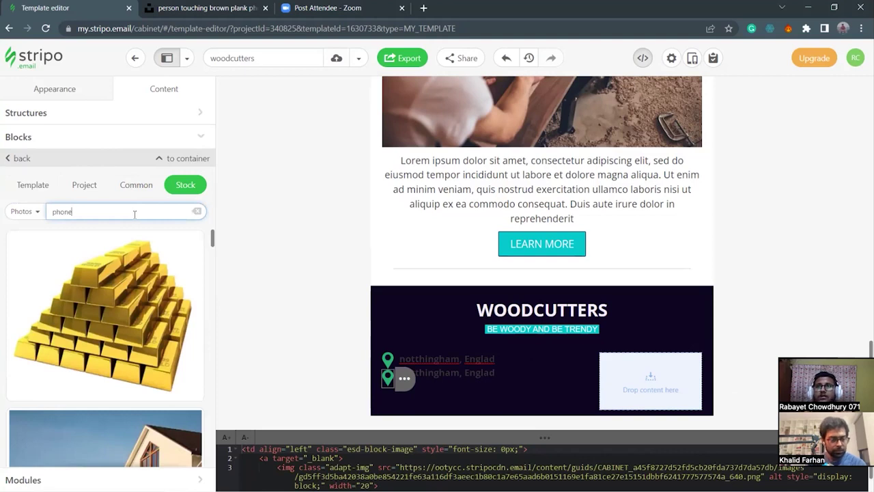
type("hone")
scroll(97, 339, "down", 10)
scroll(99, 339, "down", 10)
scroll(101, 339, "down", 10)
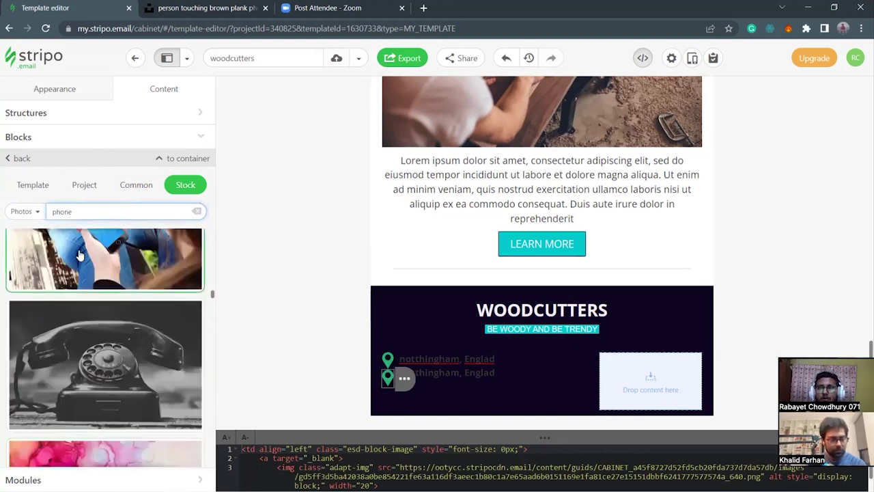
key("BackSpace")
key("BackSpace")
key("BackSpace")
key("BackSpace")
type("c")
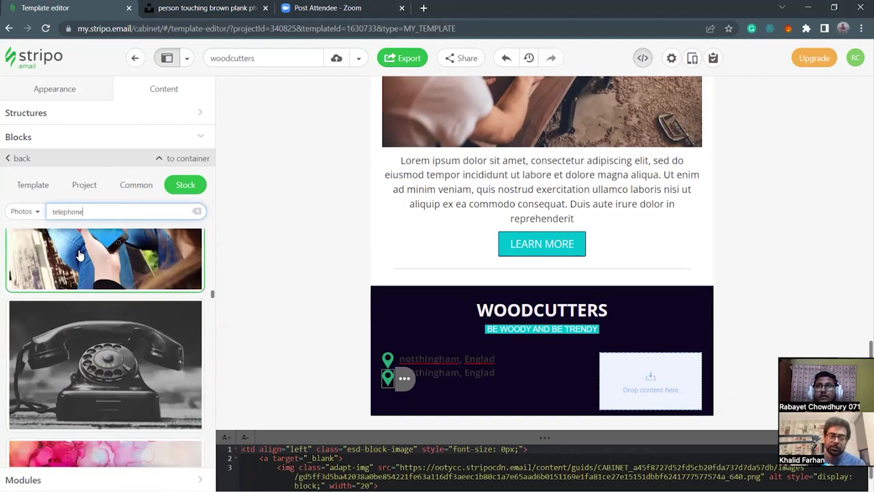
type("elephone")
key("Return")
Narrow the search to 'telephone icon' and use the green handset as the second icon.
scroll(131, 277, "down", 3)
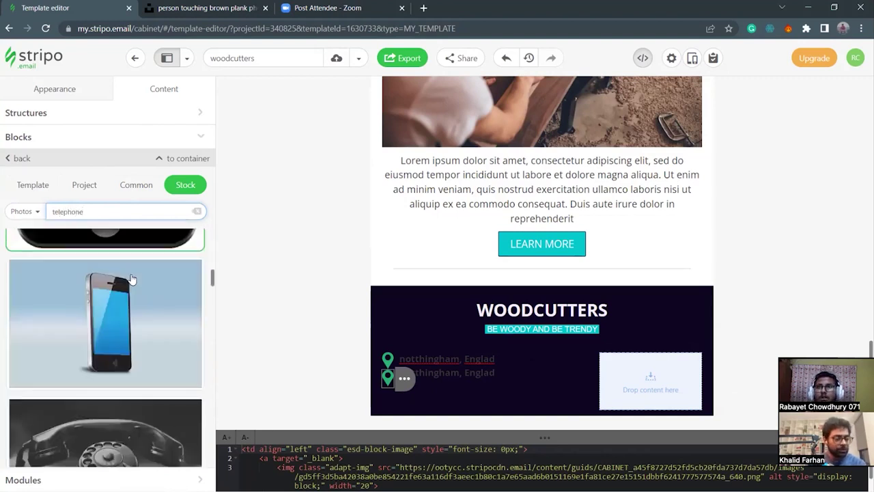
type("icon")
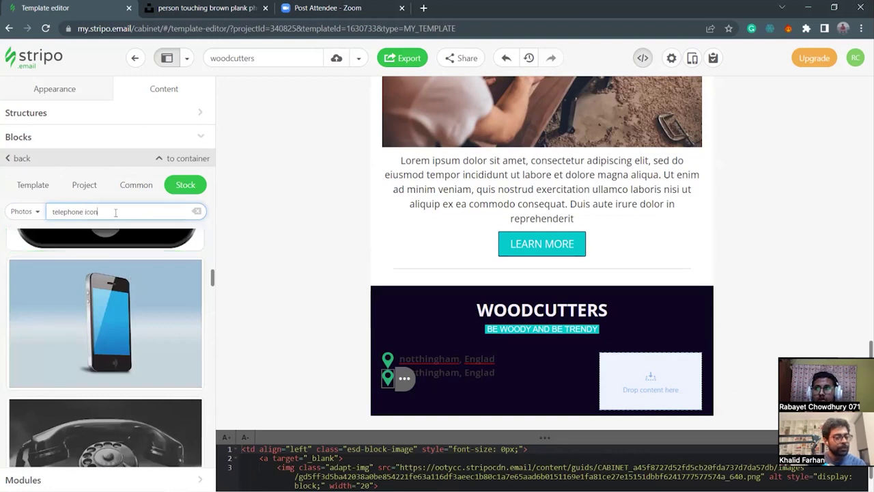
key("Return")
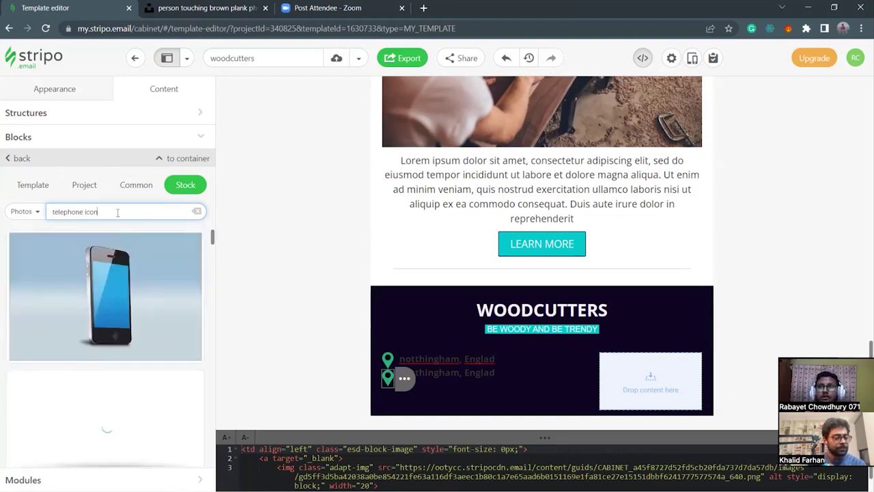
scroll(116, 371, "down", 10)
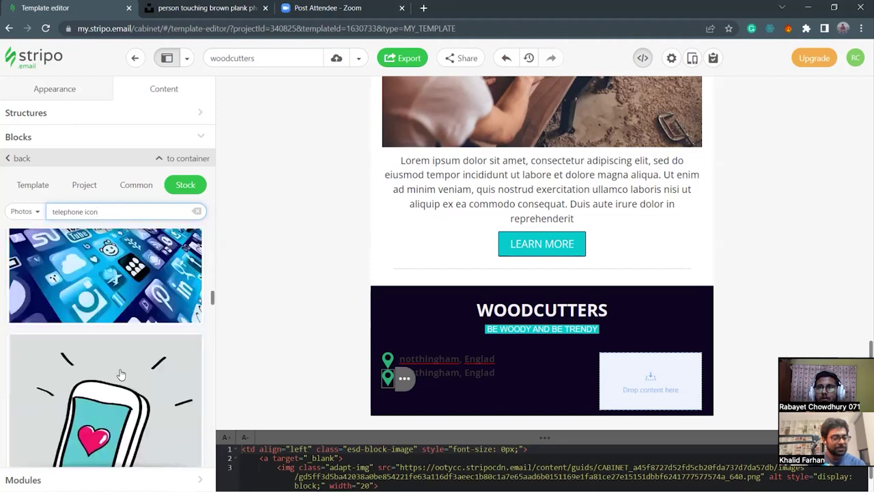
scroll(120, 375, "down", 5)
left_click(121, 375)
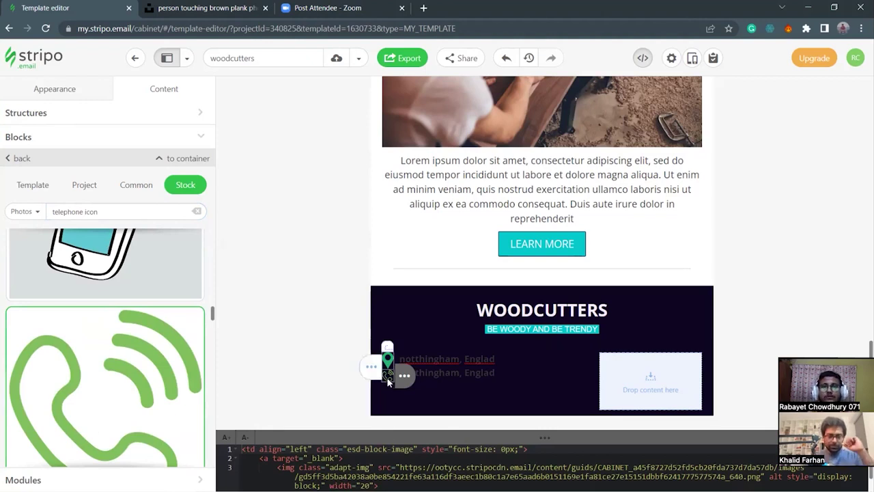
Set the telephone icon to adjust to width, with its size back at 20.
left_click(8, 159)
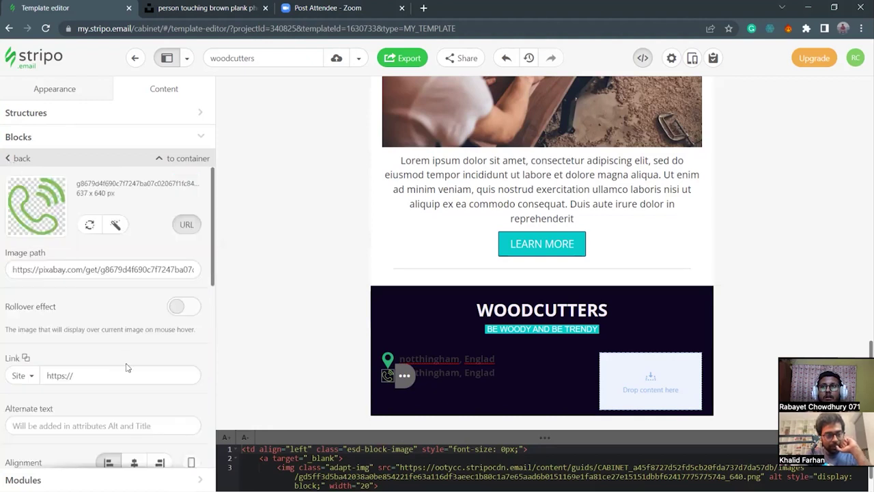
scroll(127, 367, "down", 2)
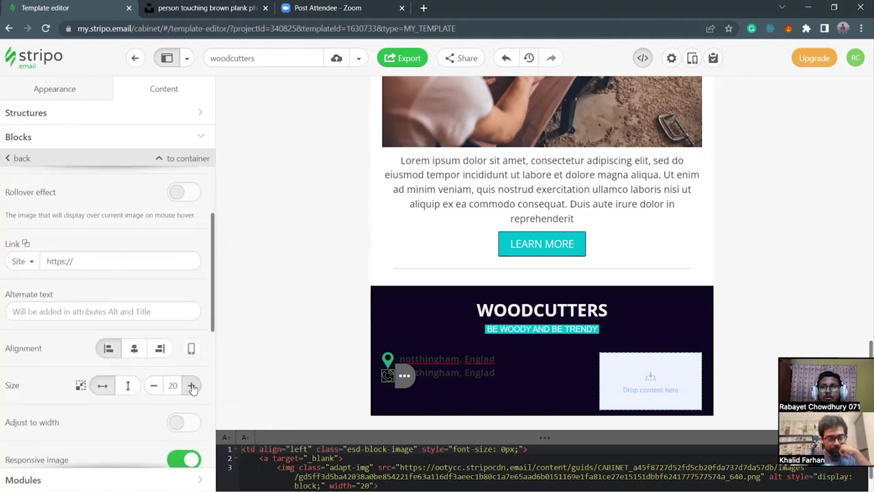
left_click(181, 422)
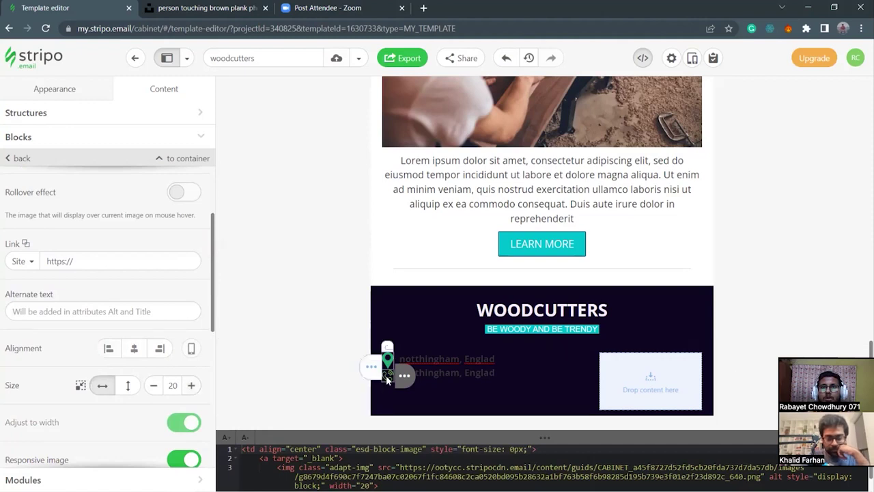
left_click(154, 385)
left_click(154, 385)
left_click(153, 385)
left_click(153, 385)
left_click(154, 385)
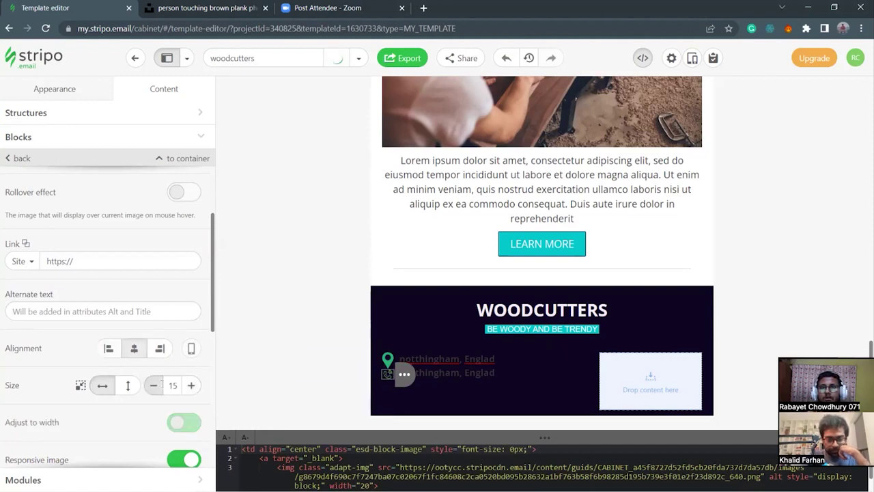
left_click(191, 385)
Change the telephone icon's HTML width to 25.
left_click_drag(547, 435, 545, 373)
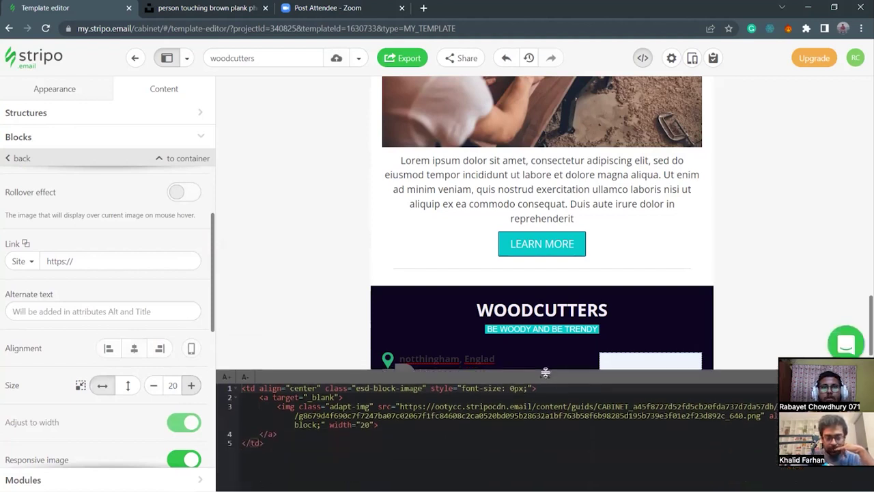
left_click(369, 420)
key("Up")
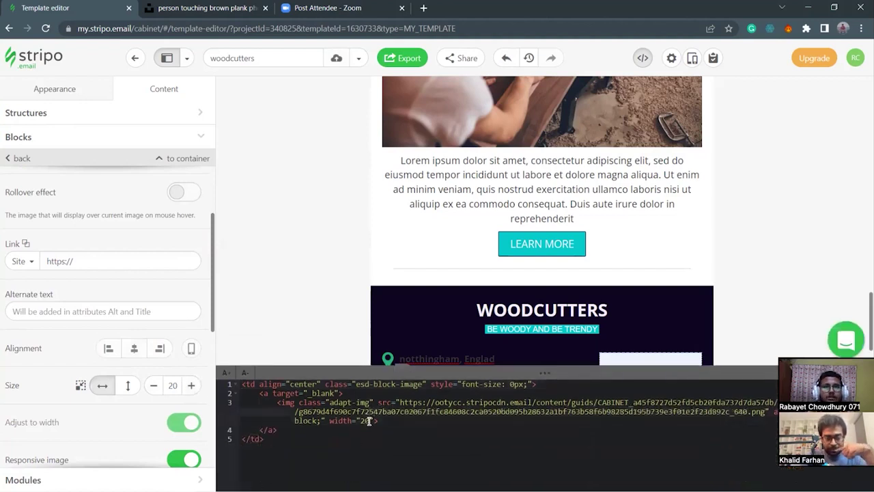
key("BackSpace")
left_click_drag(509, 372, 517, 433)
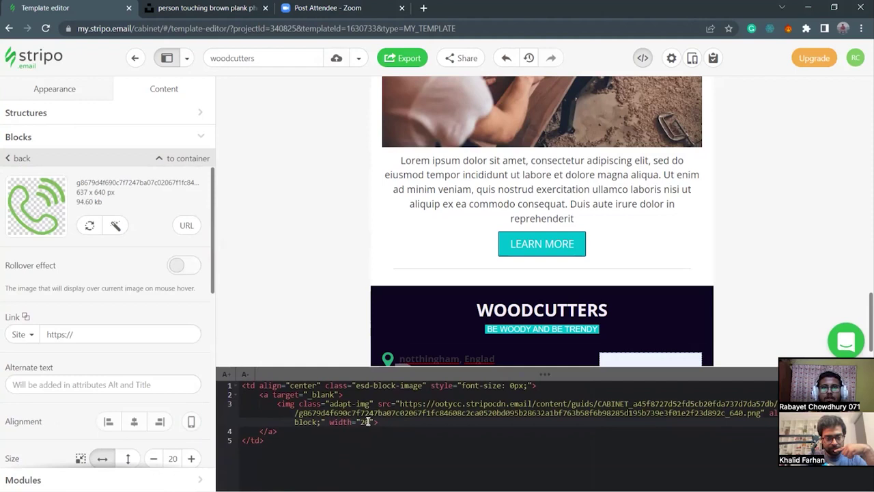
left_click(376, 431)
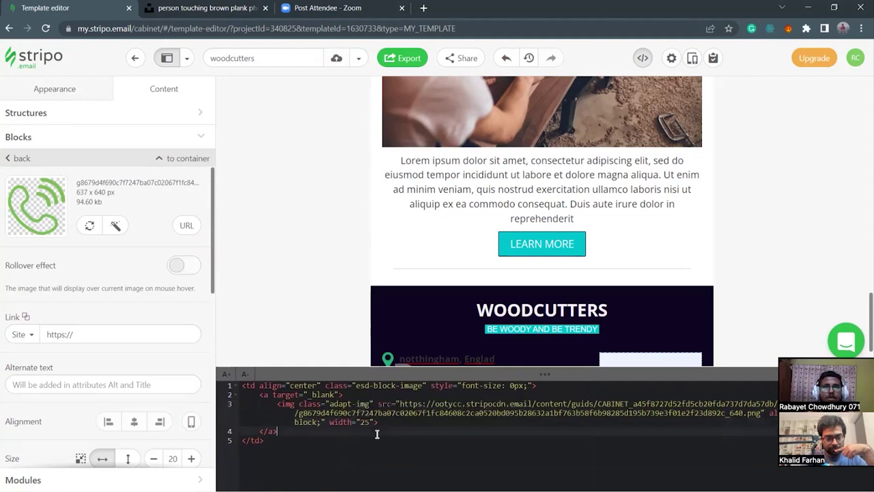
left_click_drag(523, 375, 526, 417)
left_click(435, 384)
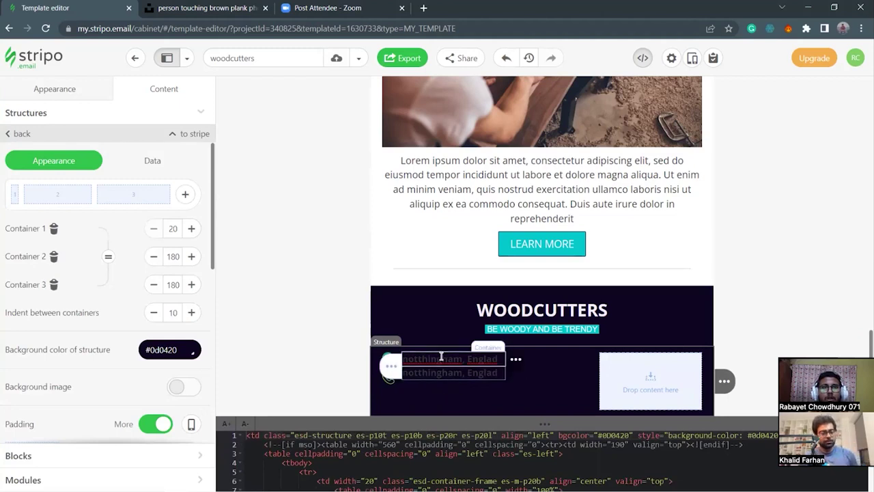
Give the address text block 5 px padding.
left_click(441, 357)
scroll(116, 335, "down", 3)
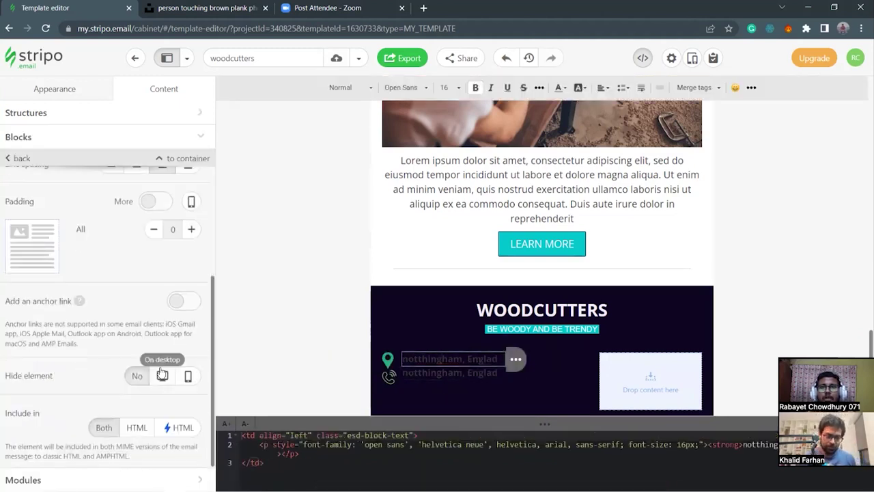
left_click(190, 231)
left_click(190, 231)
left_click(190, 231)
left_click(191, 231)
left_click(190, 230)
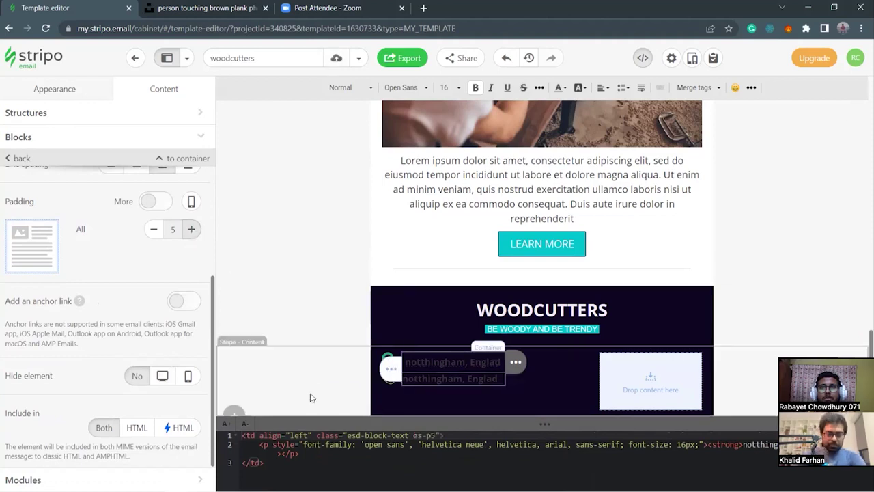
Enter the phone number in the second row's text block.
triple_click(439, 378)
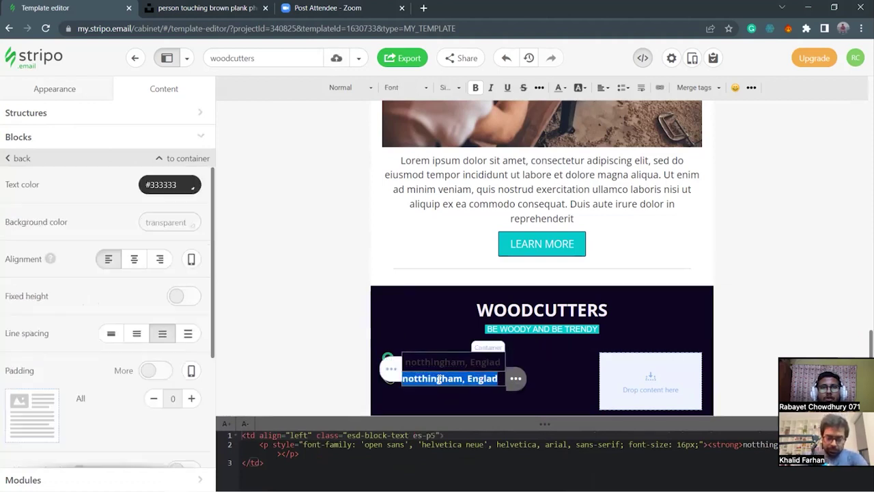
left_click(439, 378)
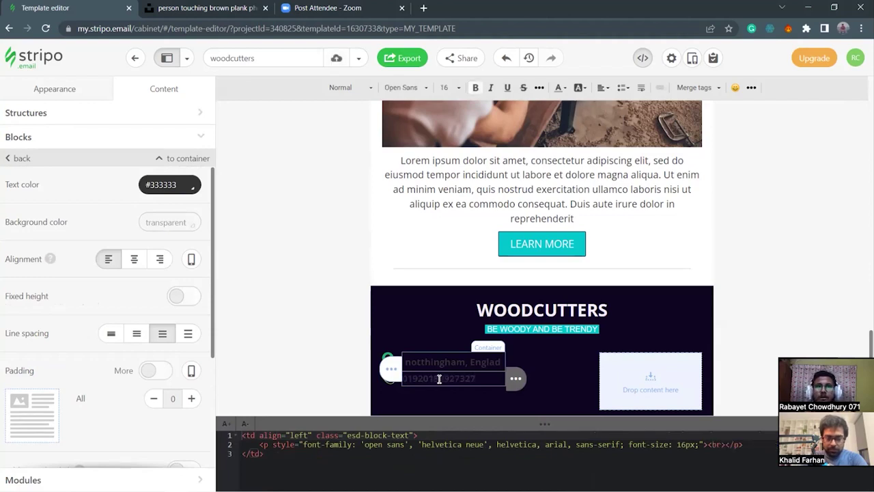
double_click(439, 378)
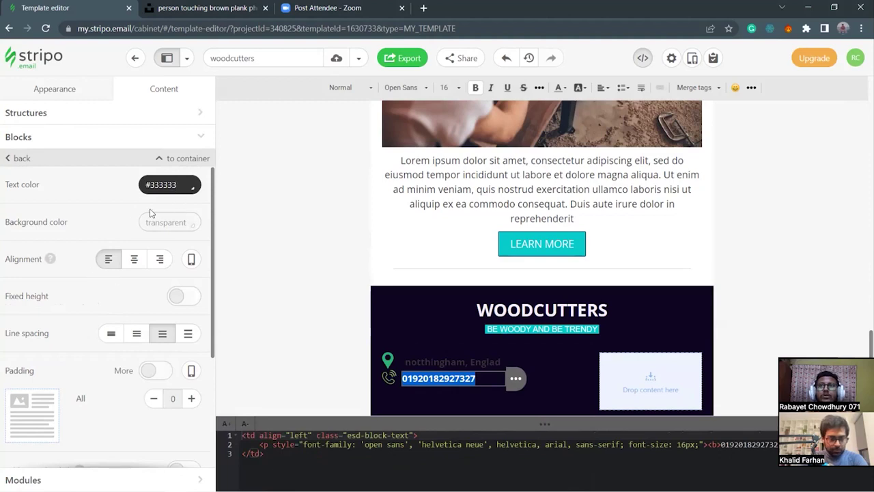
Colour the phone number teal #06cdca, copied from the brand colour notes.
left_click(178, 186)
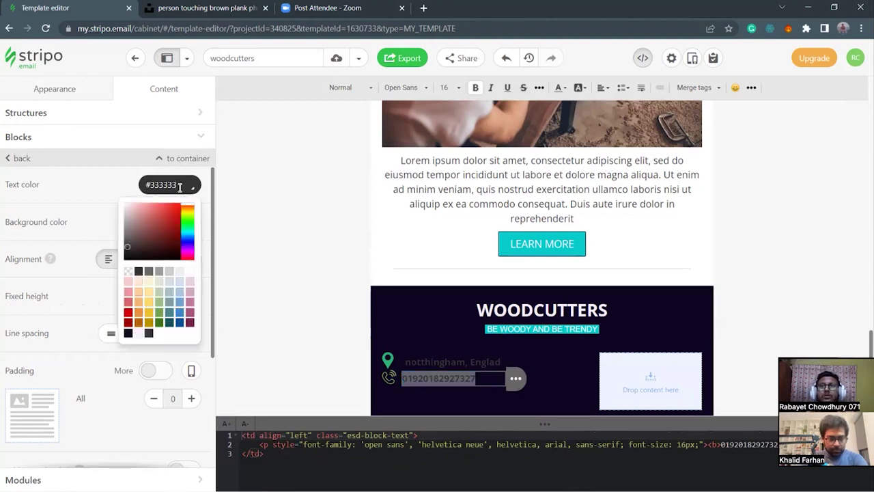
key("BackSpace")
key("BackSpace")
key("BackSpace")
key("BackSpace")
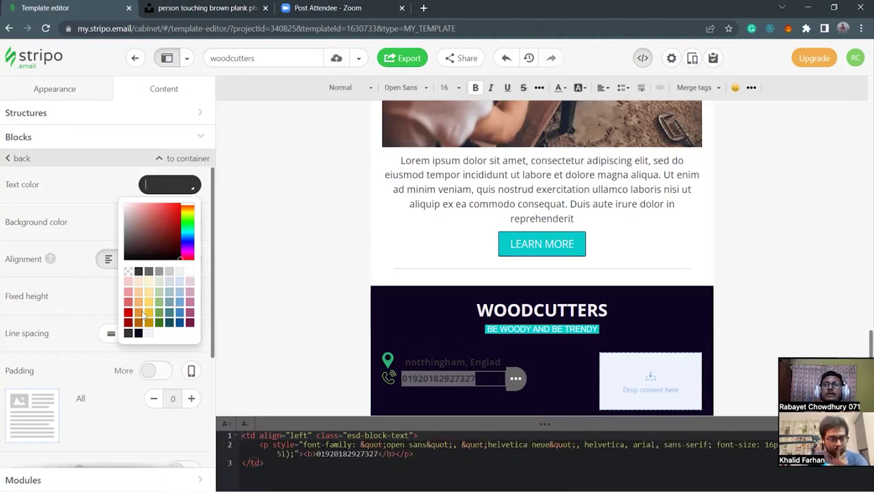
mouse_move(235, 489)
left_click(433, 480)
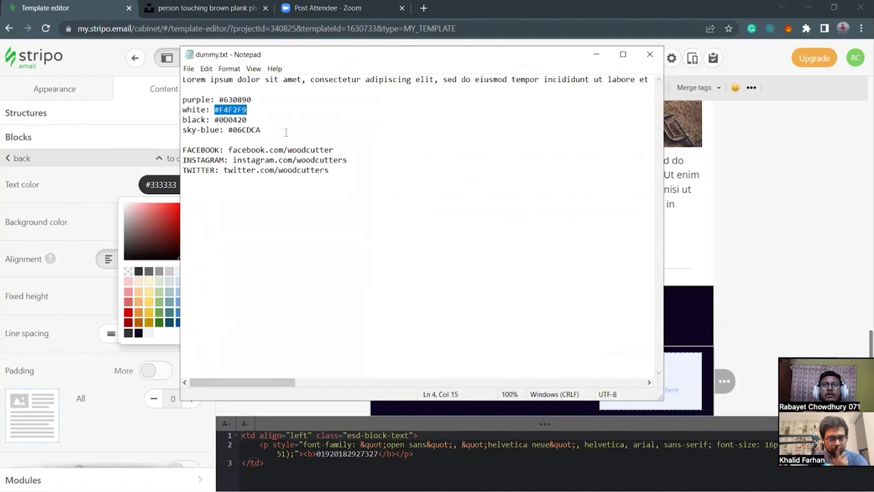
left_click_drag(228, 130, 259, 130)
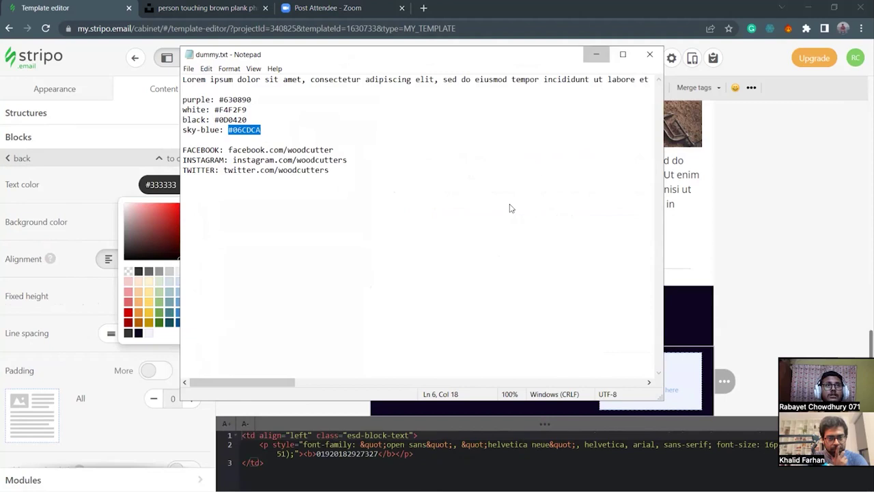
left_click(596, 54)
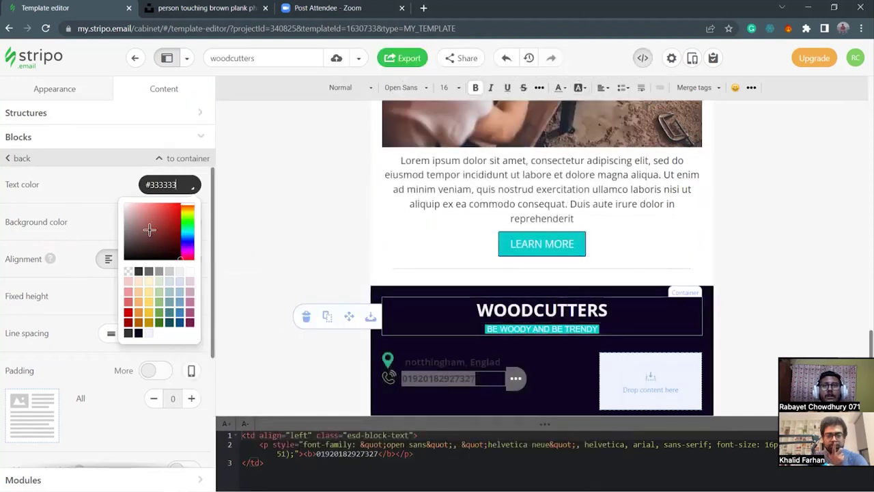
left_click(174, 186)
type("#06cdca")
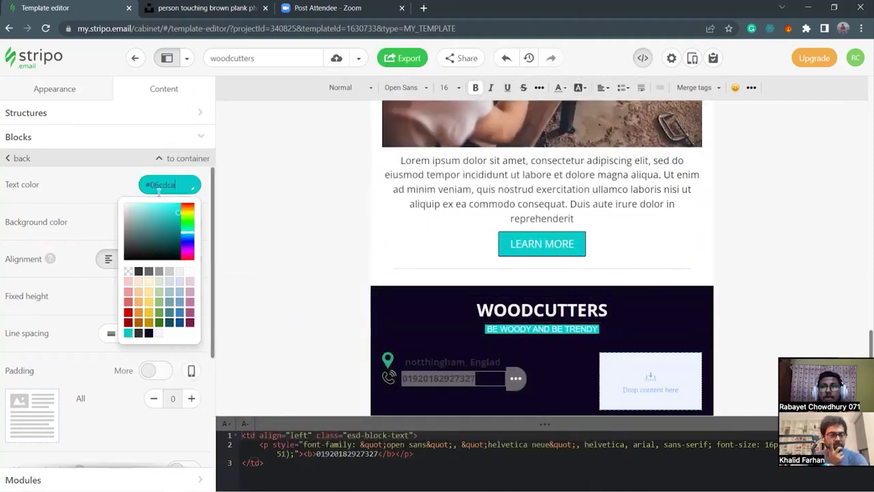
left_click(118, 183)
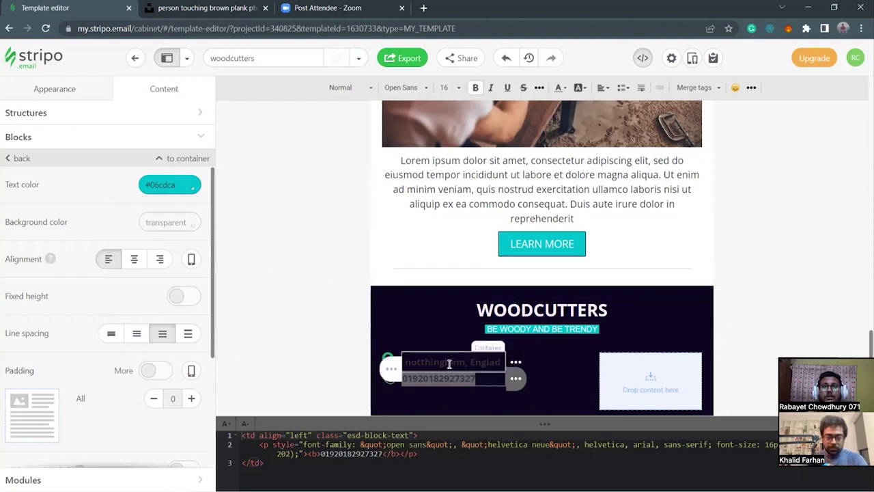
Apply the same #06cdca teal colour to the address text.
left_click(408, 361)
left_click_drag(410, 363, 516, 366)
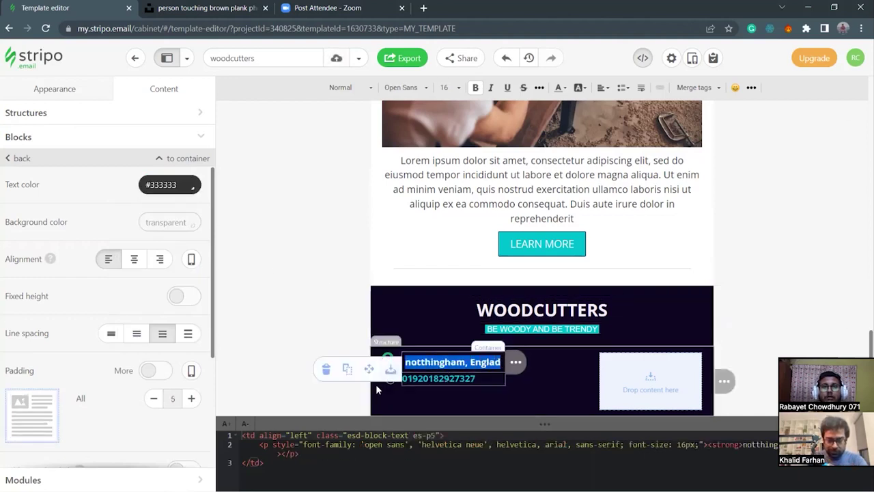
left_click(180, 186)
triple_click(180, 185)
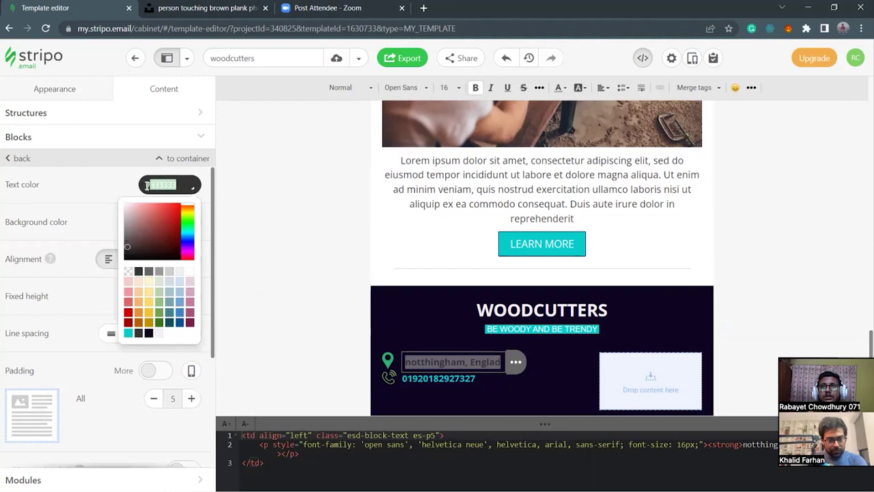
type("#06cdca")
key("Return")
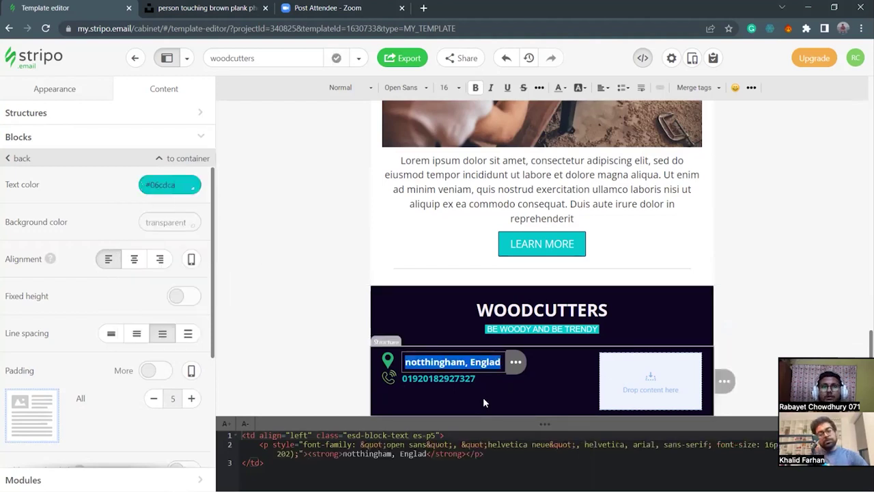
left_click(482, 397)
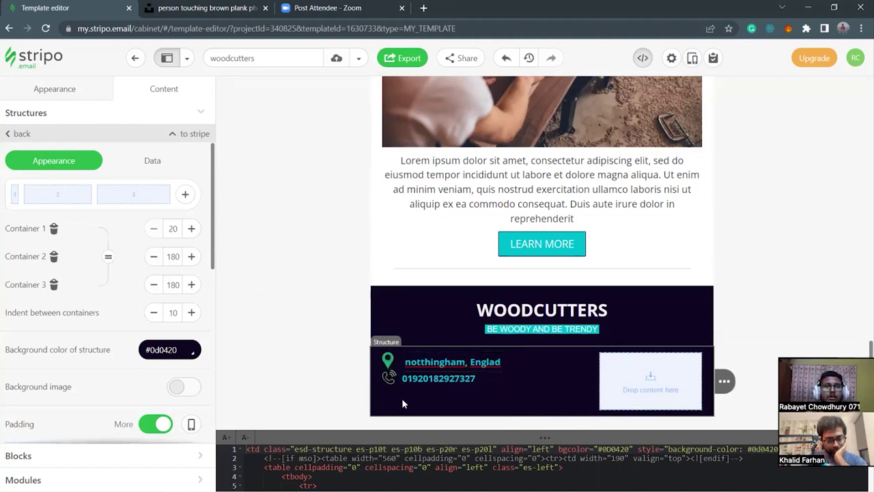
Switch the phone icon's padding to per-side values for a 5 px top padding.
left_click(335, 374)
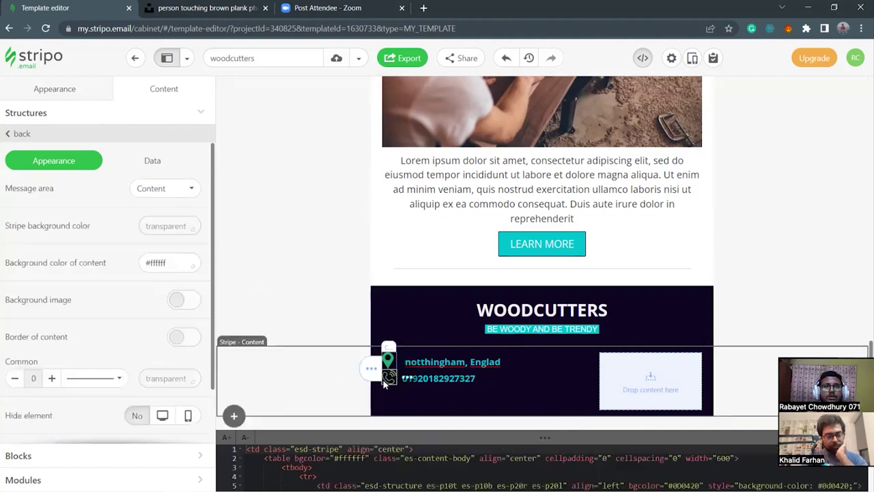
left_click(386, 380)
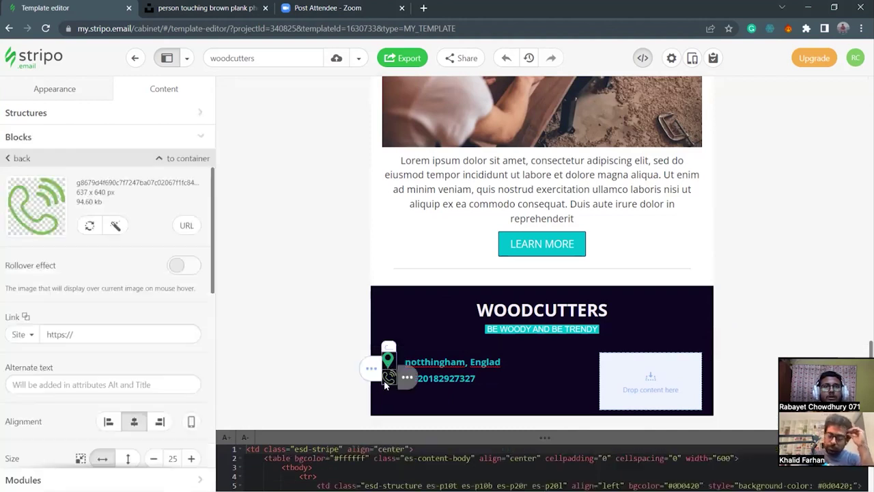
scroll(145, 356, "down", 3)
scroll(145, 357, "down", 3)
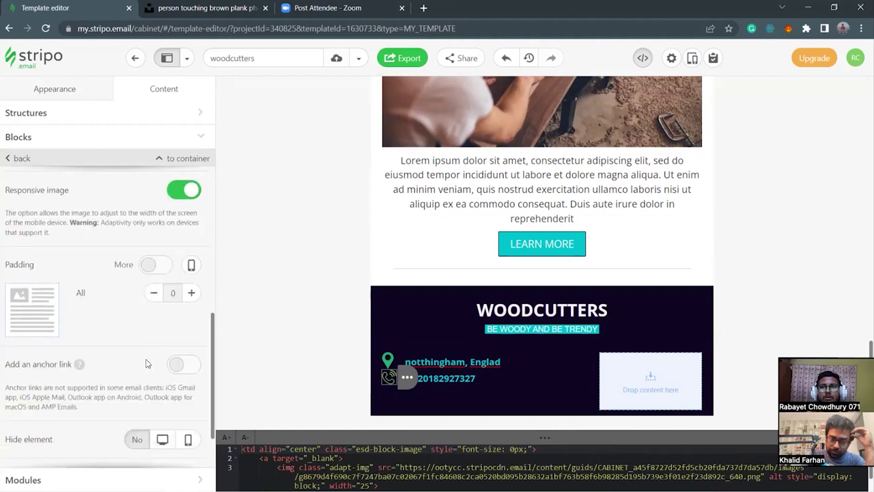
left_click(157, 266)
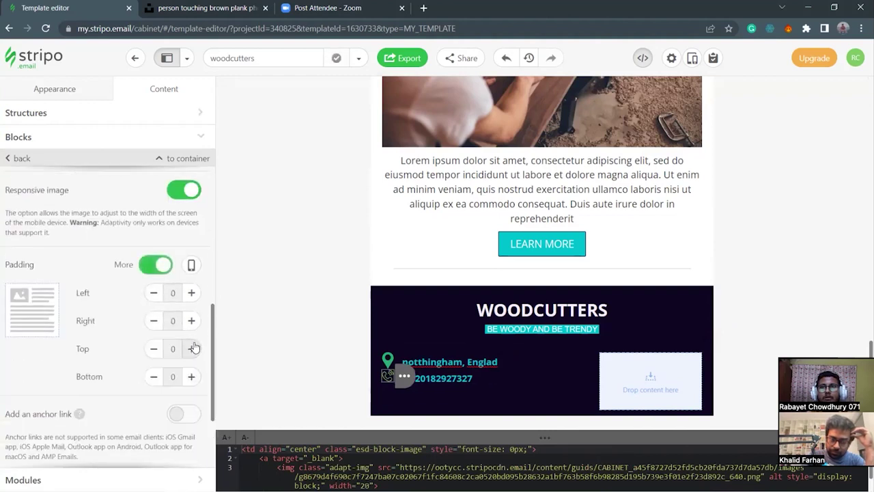
Set the phone icon's HTML width to 30.
left_click(334, 396)
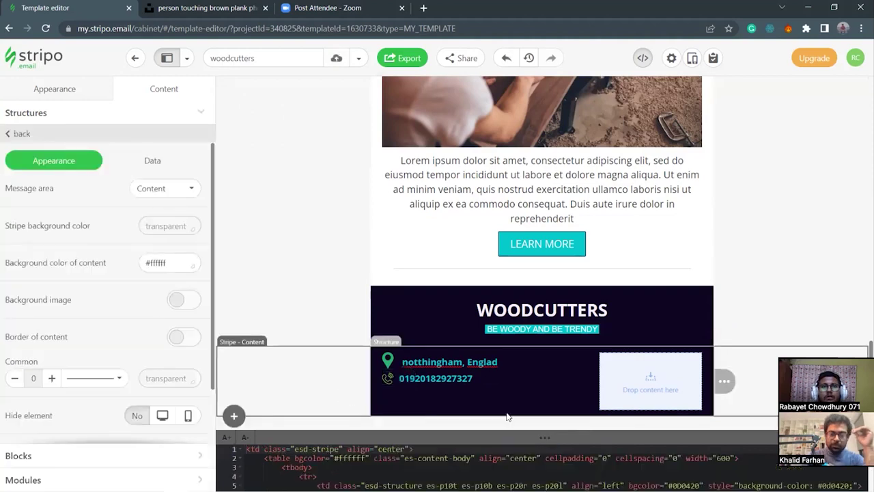
left_click(390, 379)
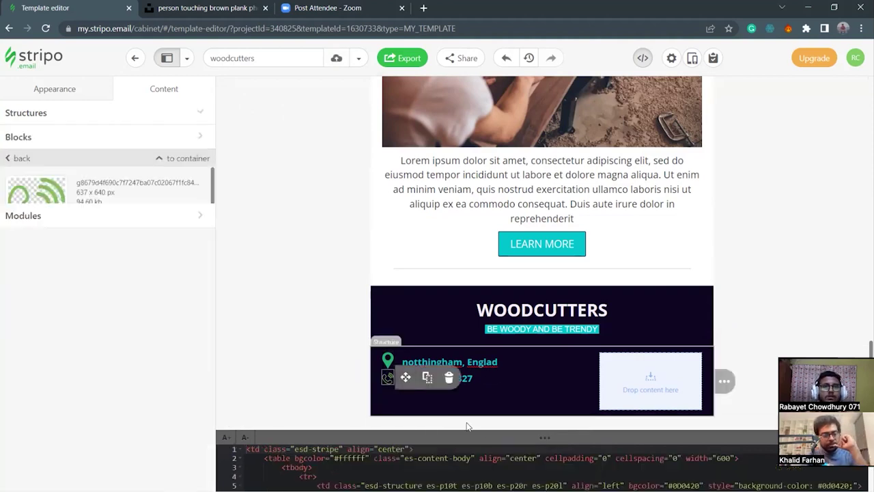
left_click_drag(528, 442, 539, 394)
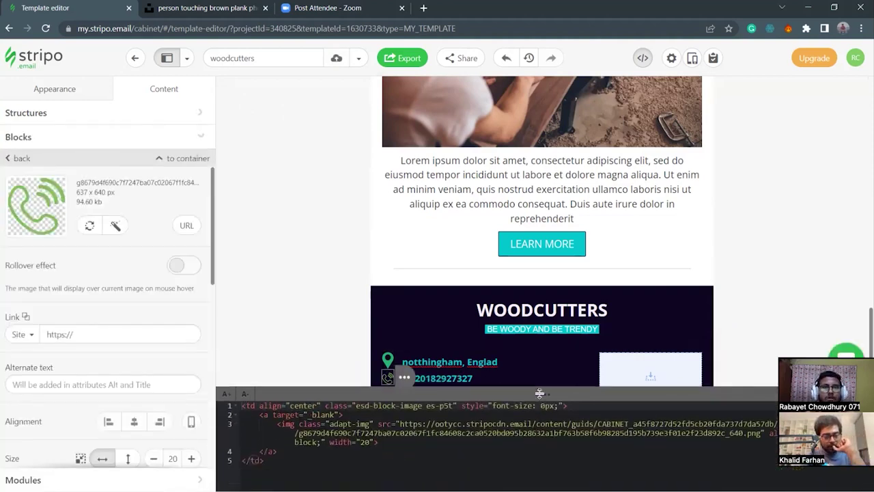
left_click(369, 441)
key("BackSpace")
key("BackSpace")
type("30")
left_click(394, 460)
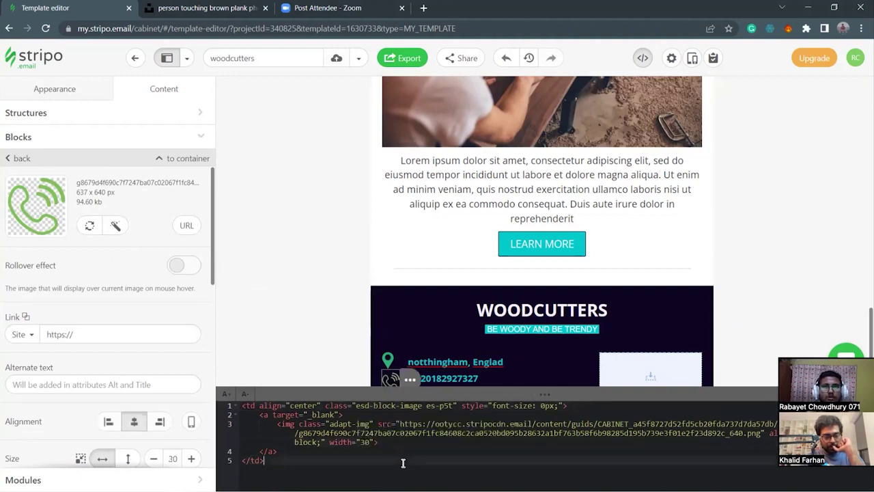
left_click_drag(527, 396, 528, 411)
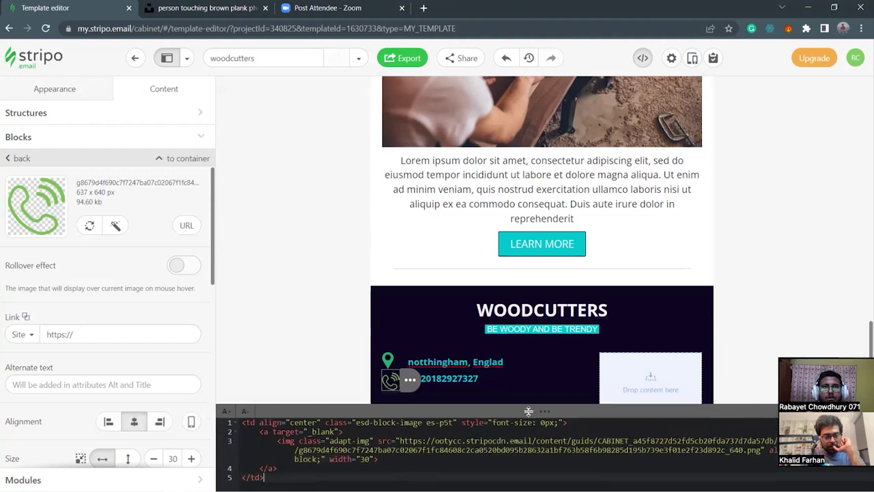
Correct the phone icon's HTML width to 25.
left_click(295, 396)
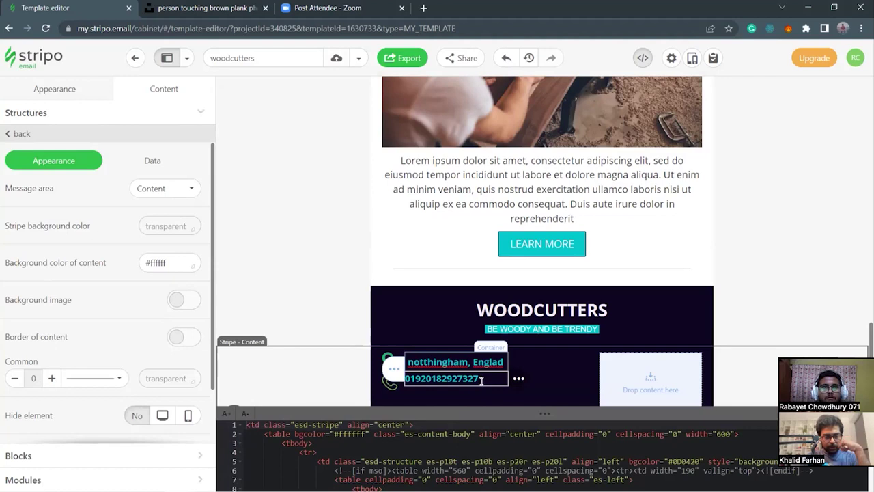
left_click_drag(507, 414, 540, 358)
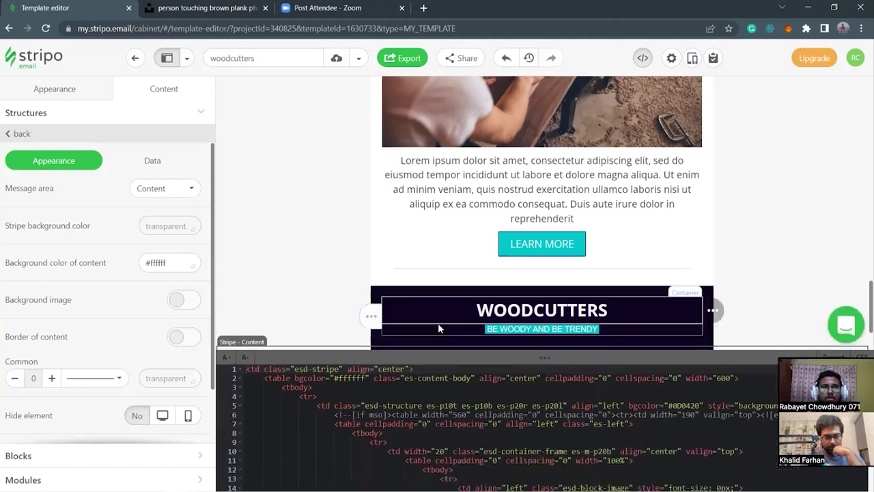
scroll(446, 328, "down", 2)
left_click(389, 301)
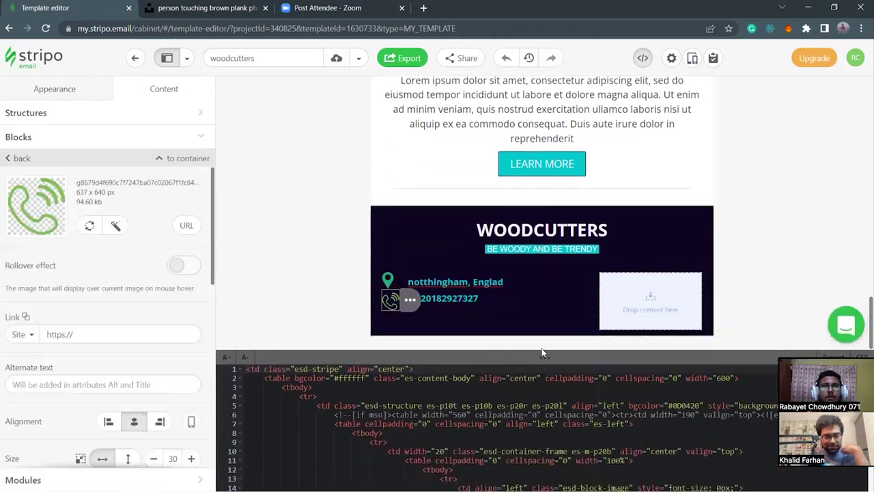
left_click(366, 405)
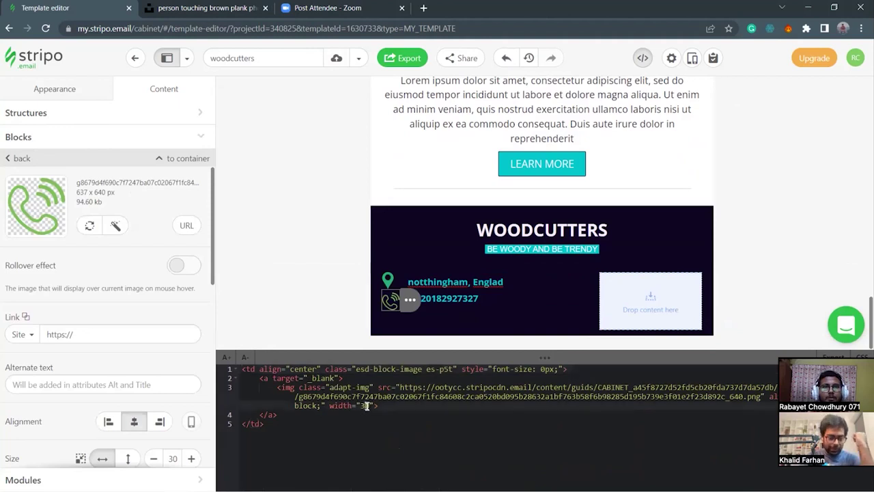
key("BackSpace")
key("BackSpace")
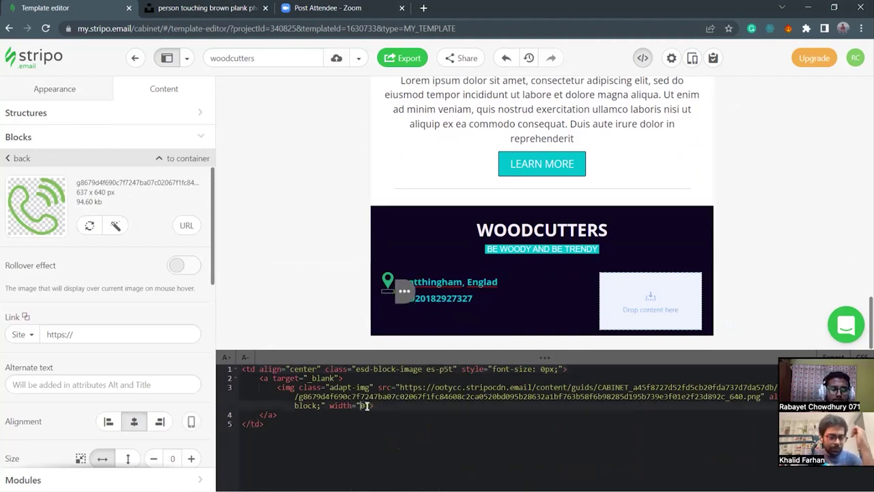
type("25")
left_click(396, 419)
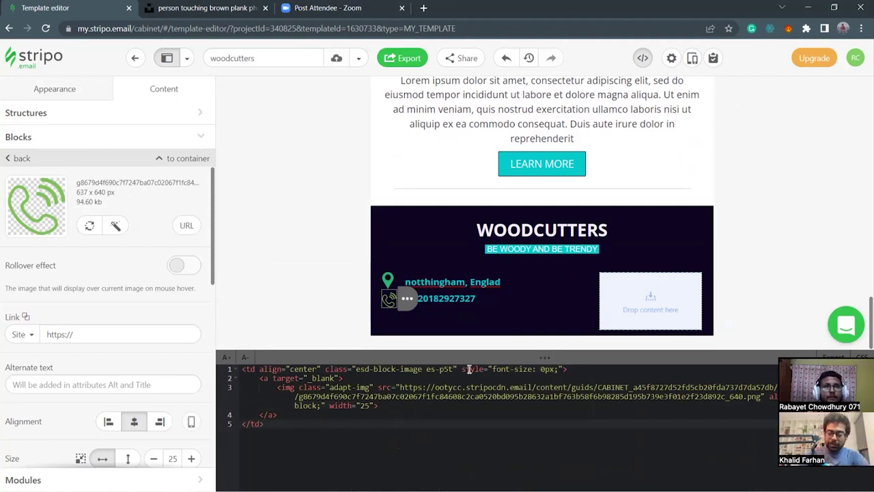
left_click_drag(506, 360, 504, 391)
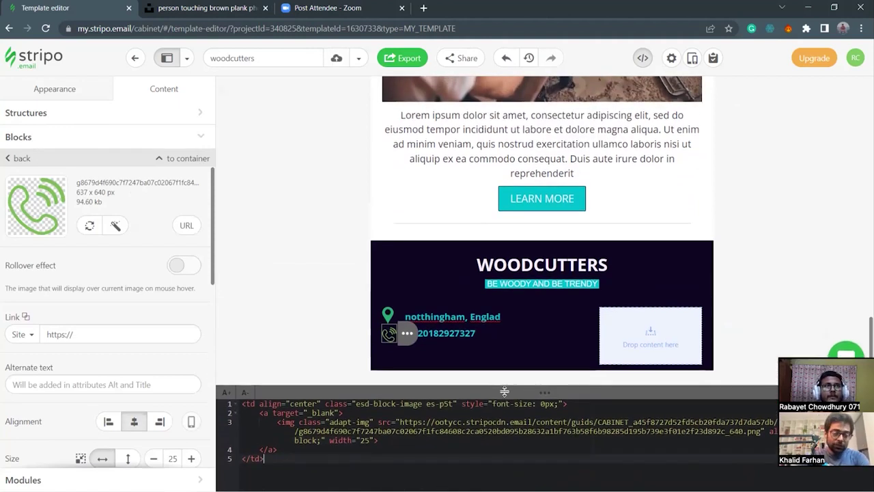
Select elements in the dark footer to check the icon rows.
left_click(286, 450)
left_click(272, 459)
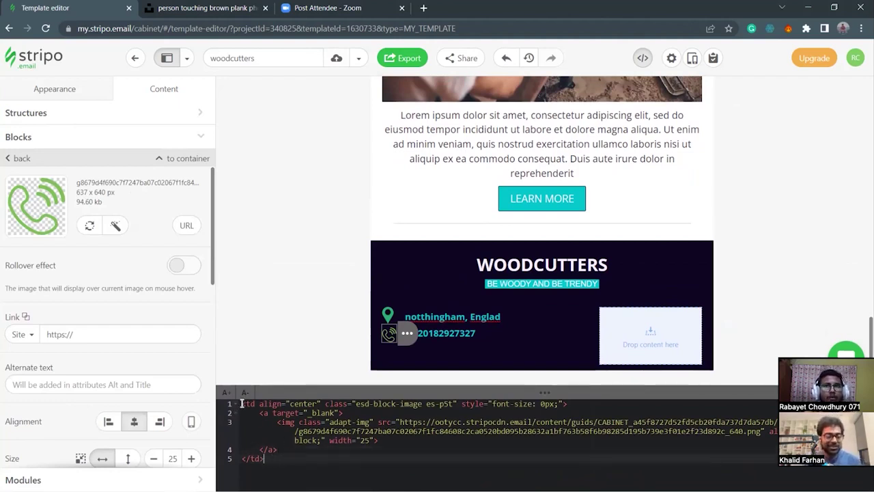
left_click(282, 462)
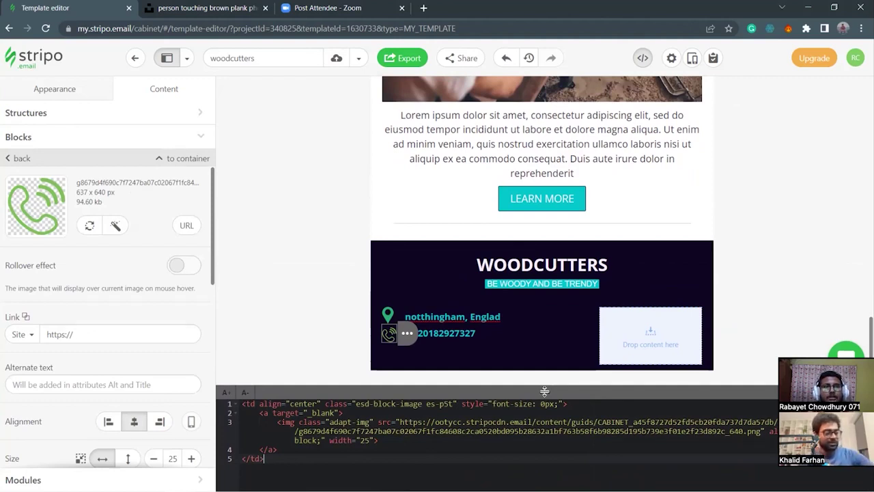
left_click(546, 448)
left_click(414, 440)
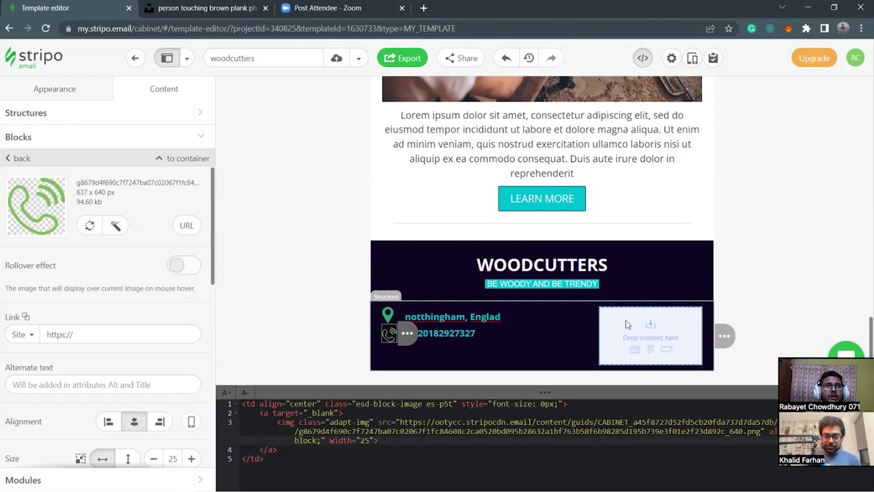
Drag a Menu block with Item1, Item2, Item3 into the footer's empty right container.
left_click(666, 331)
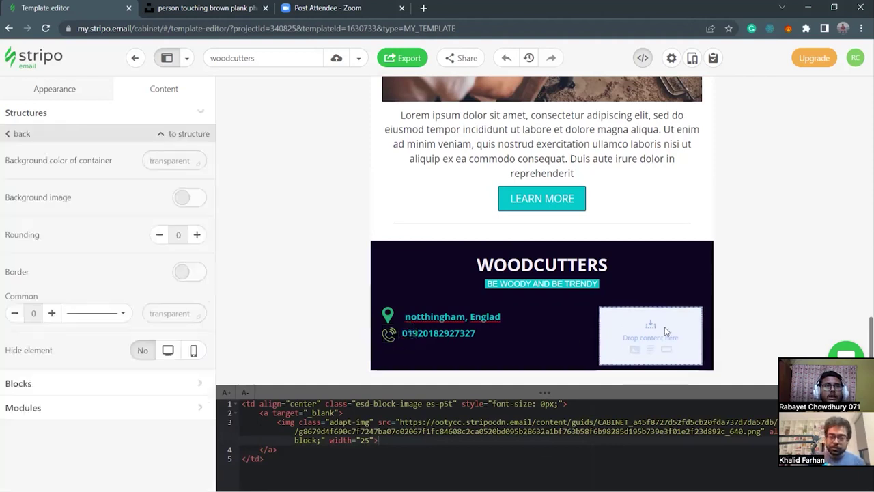
left_click(44, 93)
left_click(161, 97)
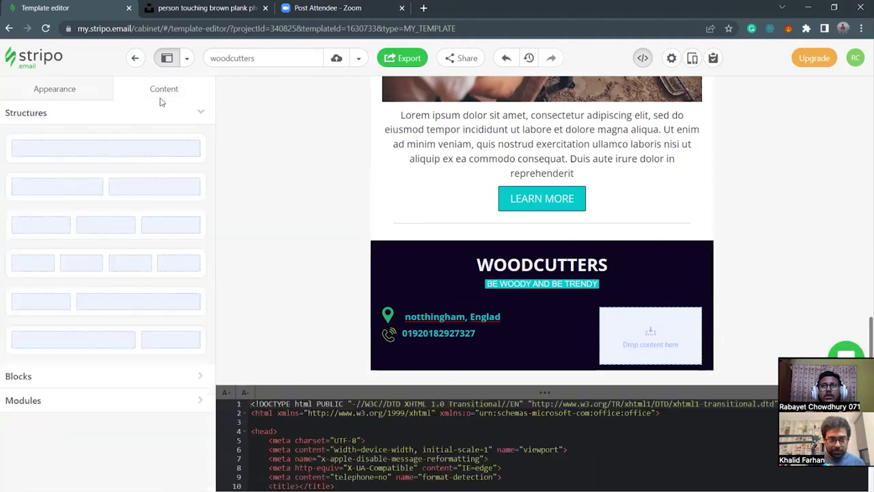
left_click(80, 377)
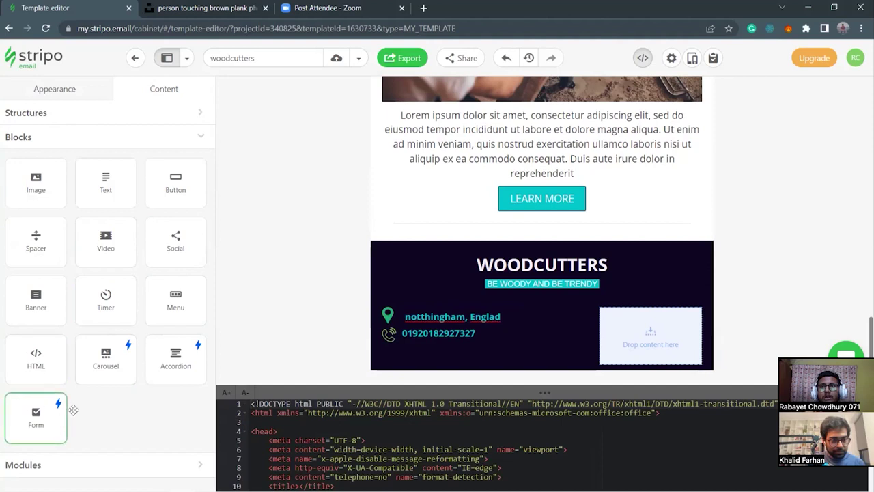
left_click_drag(178, 311, 649, 331)
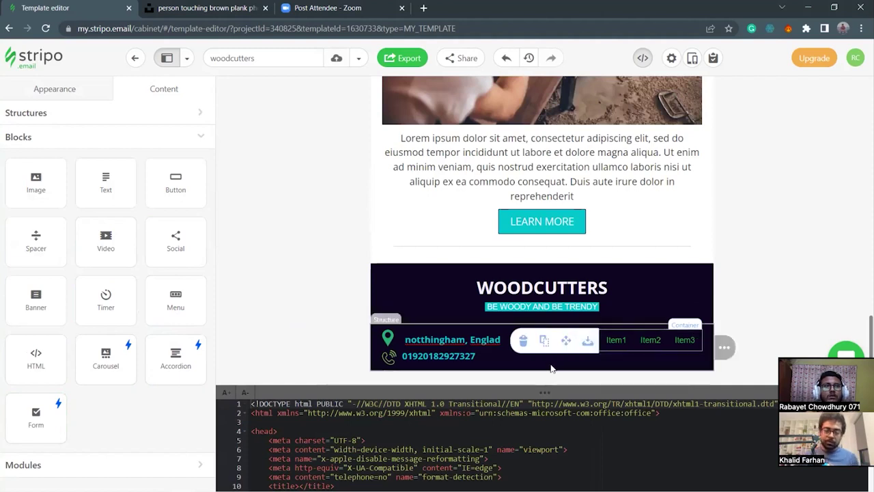
Select the footer menu block and set its link colour to teal #22ccbb.
left_click(646, 351)
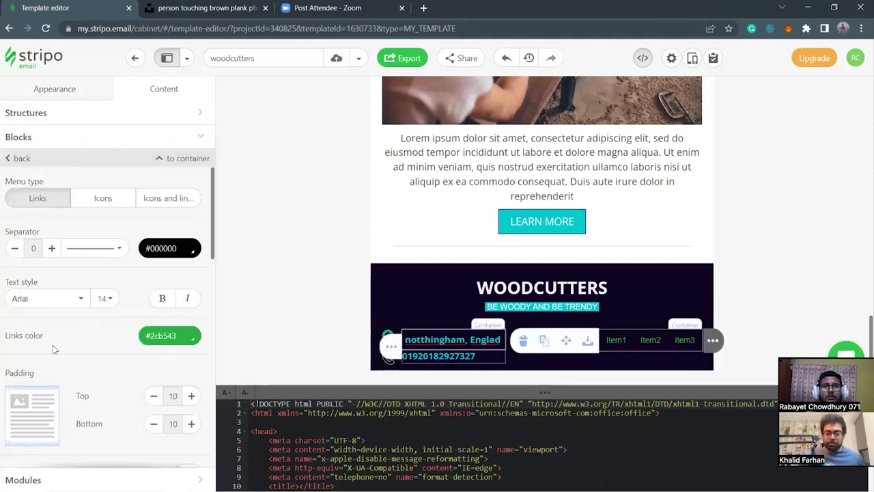
scroll(121, 382, "down", 1)
scroll(106, 367, "down", 5)
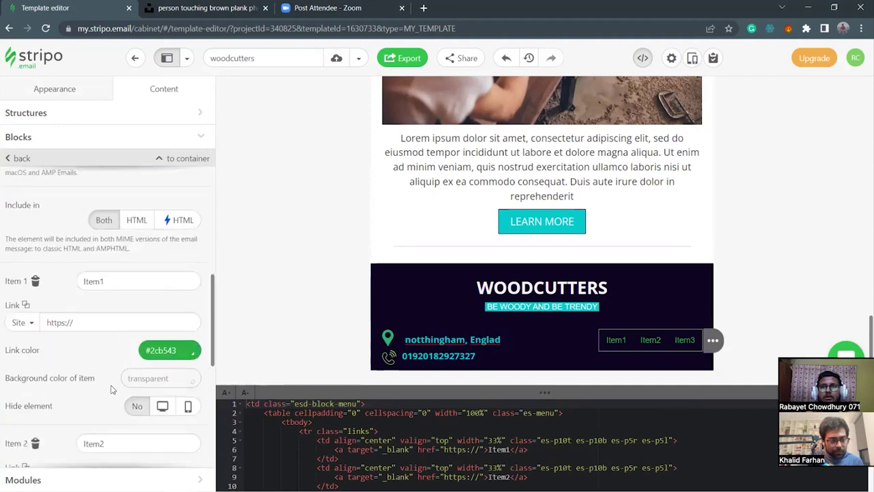
scroll(113, 389, "down", 4)
scroll(115, 388, "up", 4)
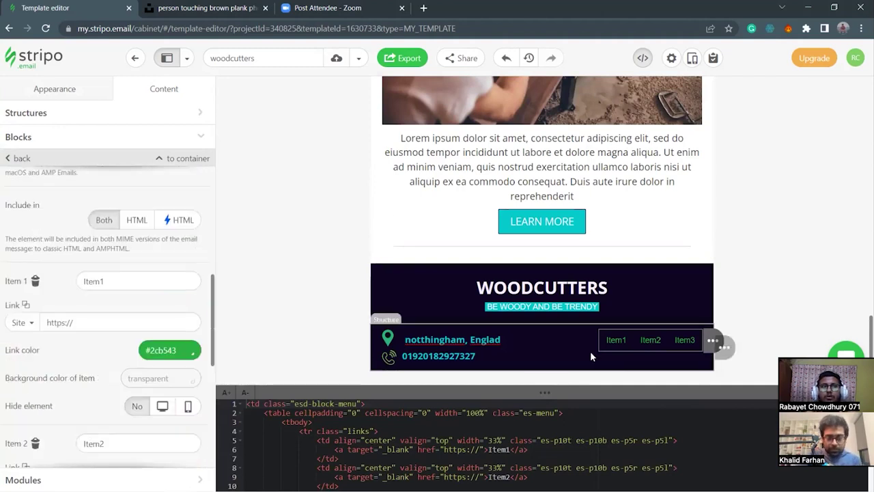
left_click(646, 354)
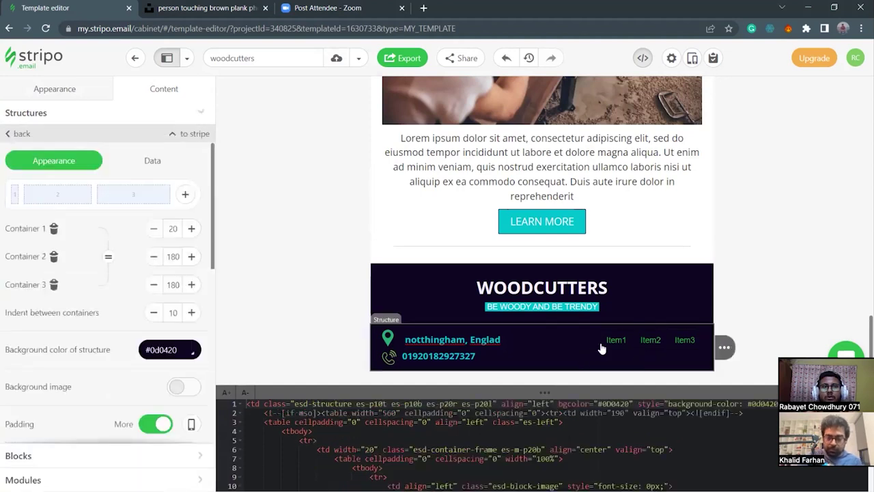
left_click(624, 347)
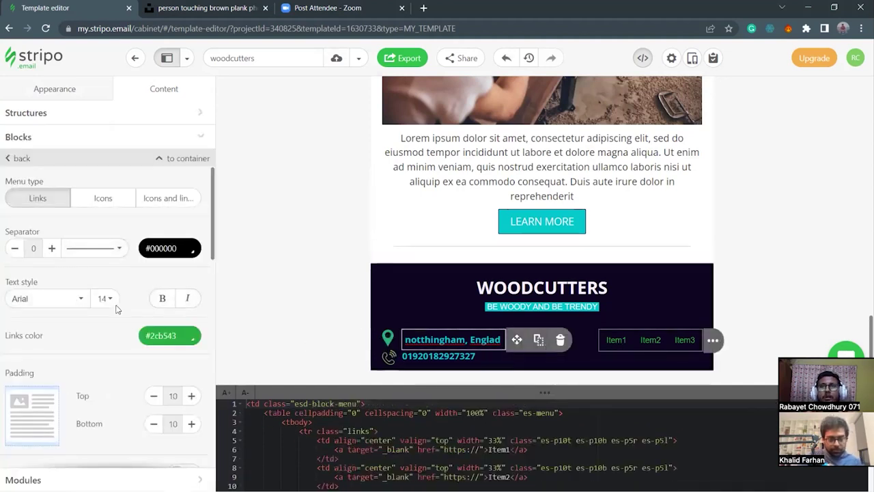
left_click(181, 333)
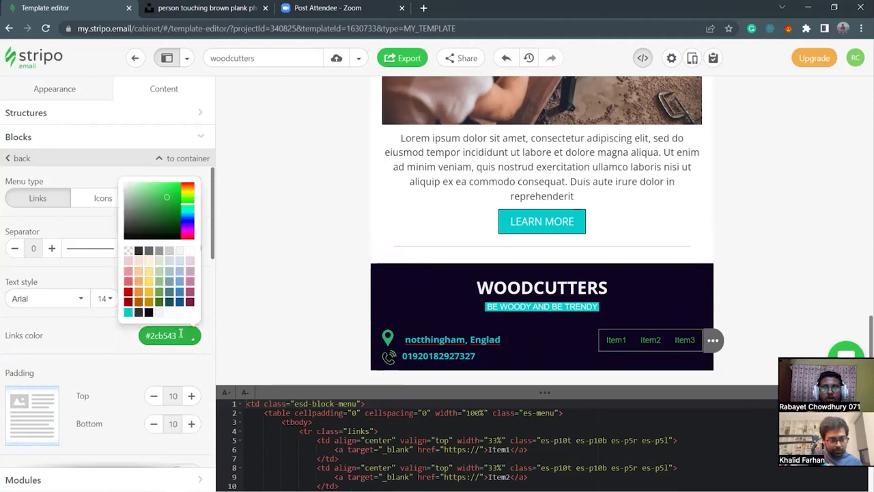
key("BackSpace")
key("BackSpace")
key("BackSpace")
key("BackSpace")
key("BackSpace")
key("BackSpace")
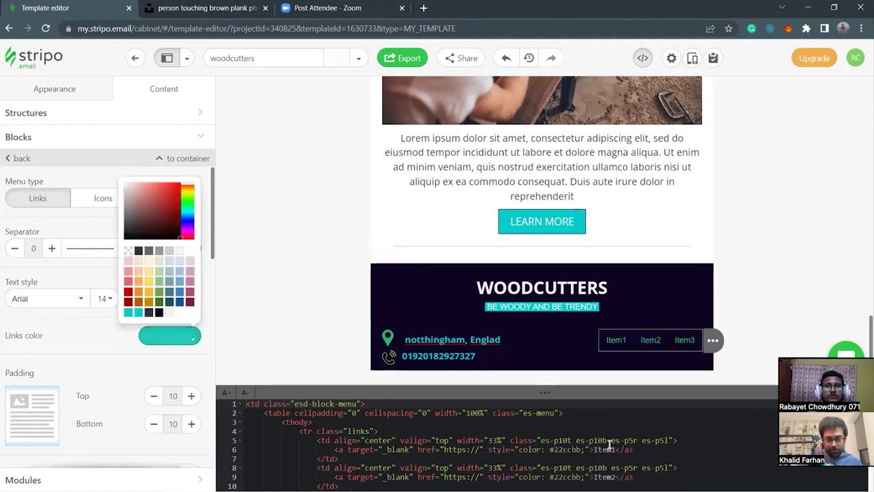
left_click(148, 339)
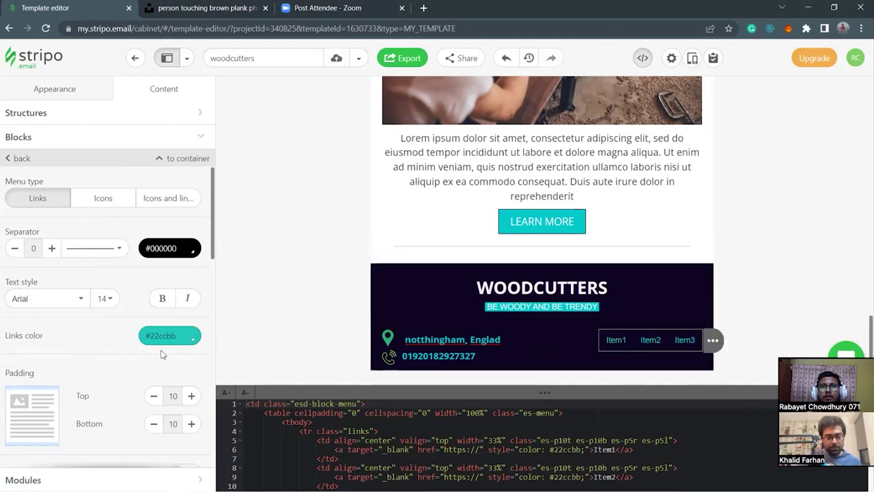
Rename the first two menu links from Item1 and Item2 to HOME and ABOUT.
scroll(84, 312, "down", 5)
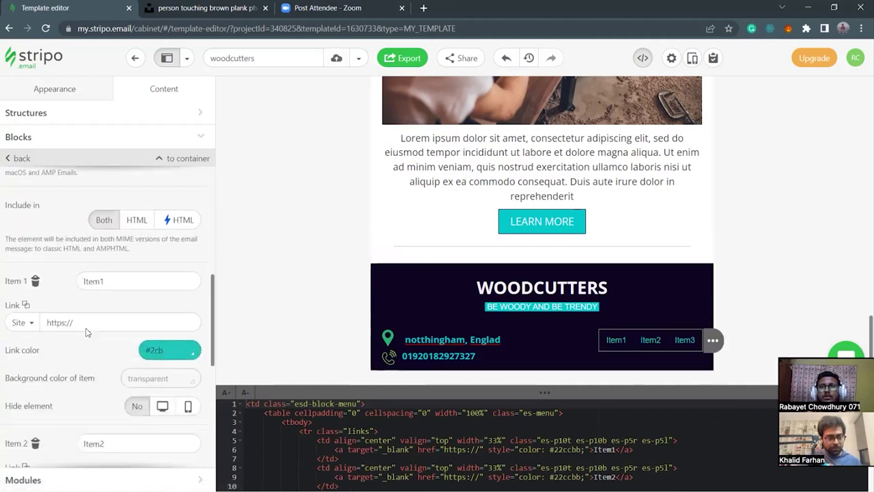
left_click_drag(117, 280, 80, 281)
type("HOME")
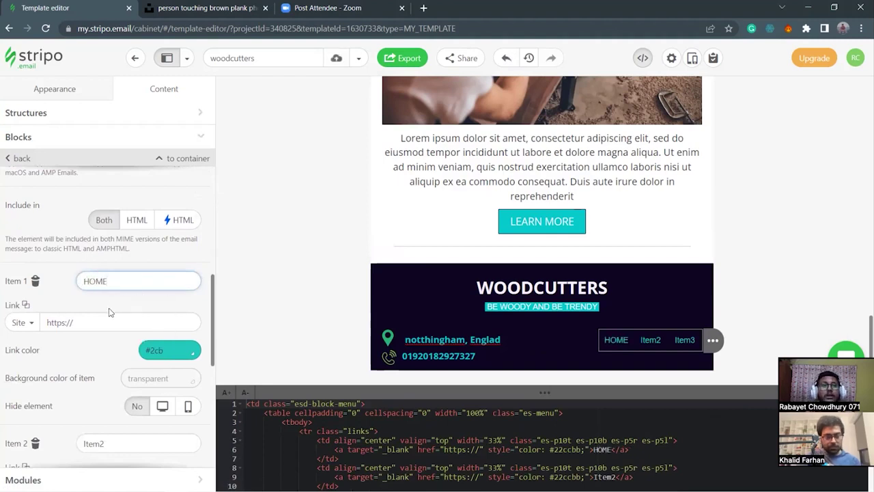
scroll(109, 330, "down", 2)
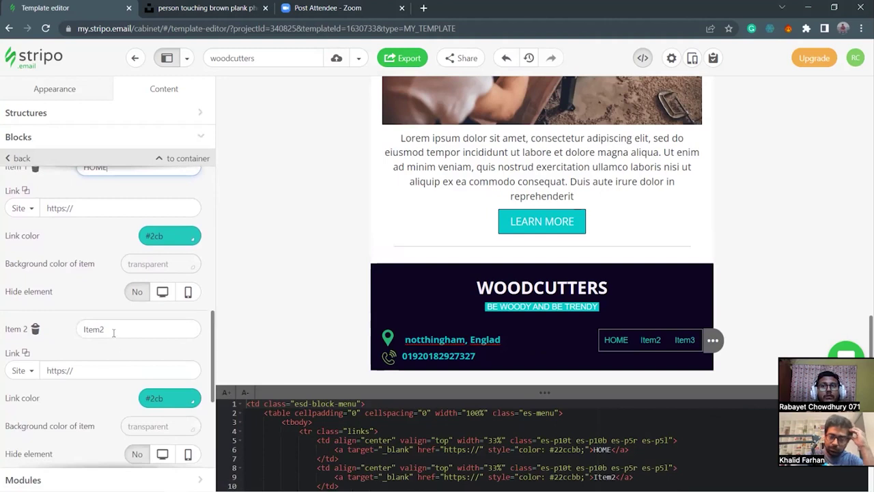
left_click_drag(102, 329, 72, 331)
key("BackSpace")
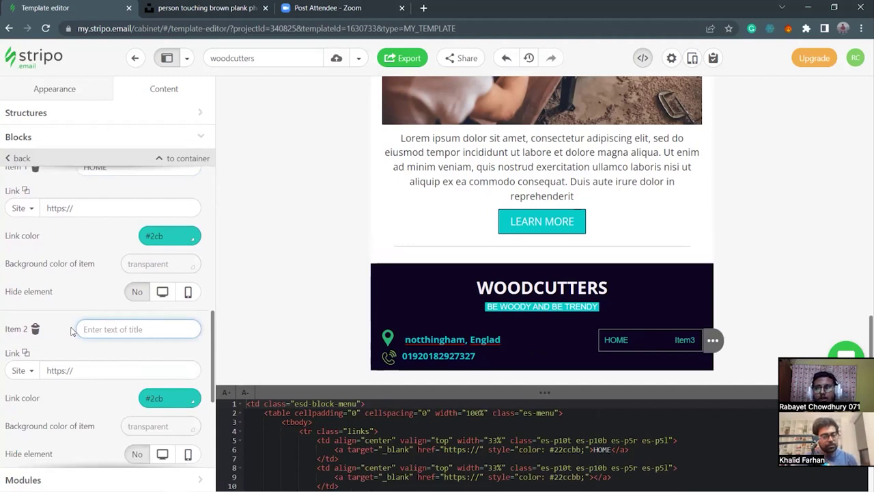
type("ABOUT")
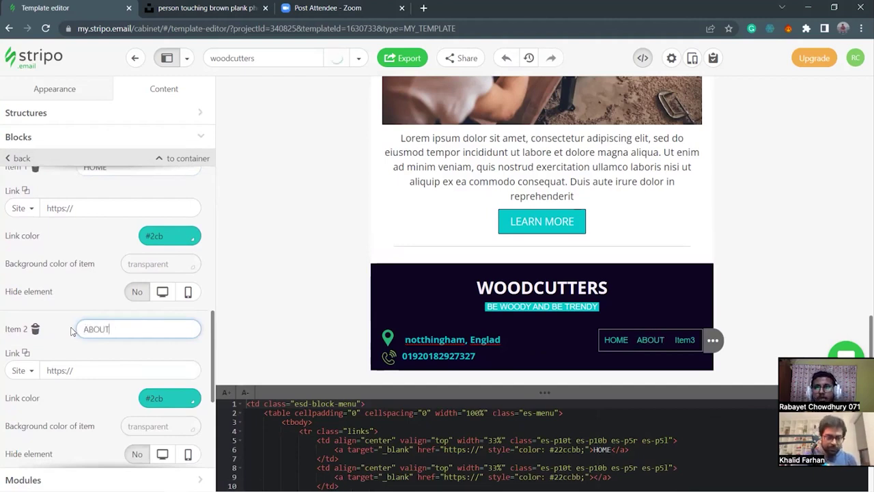
Give the third link colour #22ccbb and rename it from Item3 to SERVICES.
scroll(103, 375, "down", 3)
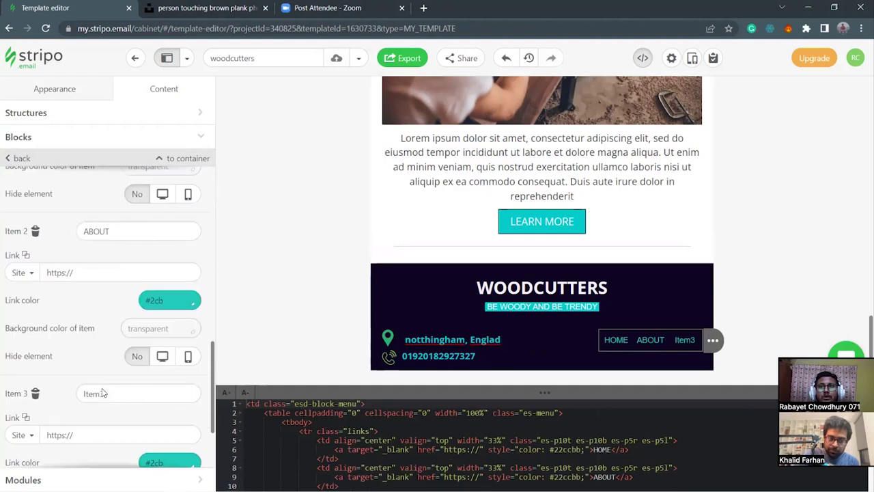
left_click(170, 389)
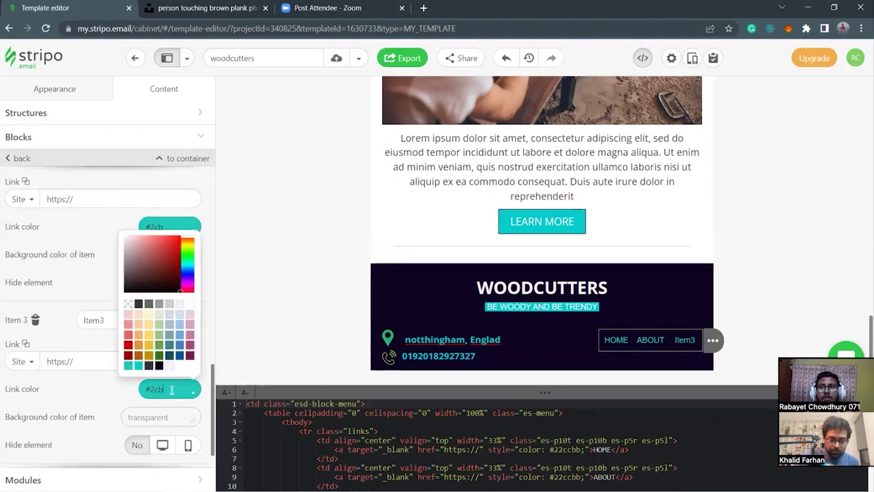
left_click(92, 398)
left_click_drag(128, 320, 76, 319)
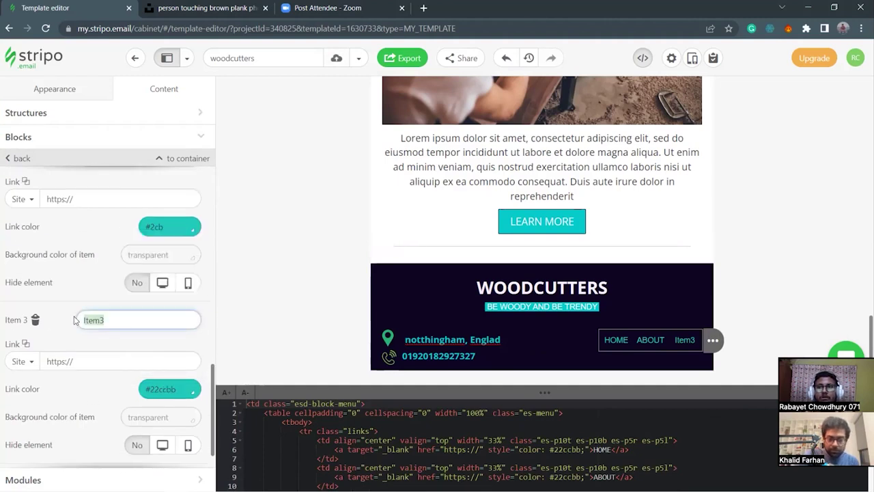
key("BackSpace")
type("CONTACT US")
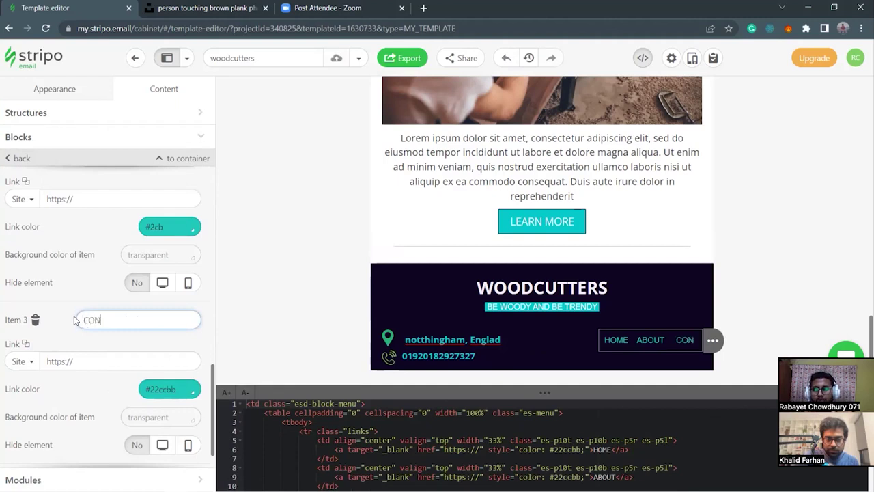
key("BackSpace")
key("BackSpace")
key("BackSpace")
key("BackSpace")
key("BackSpace")
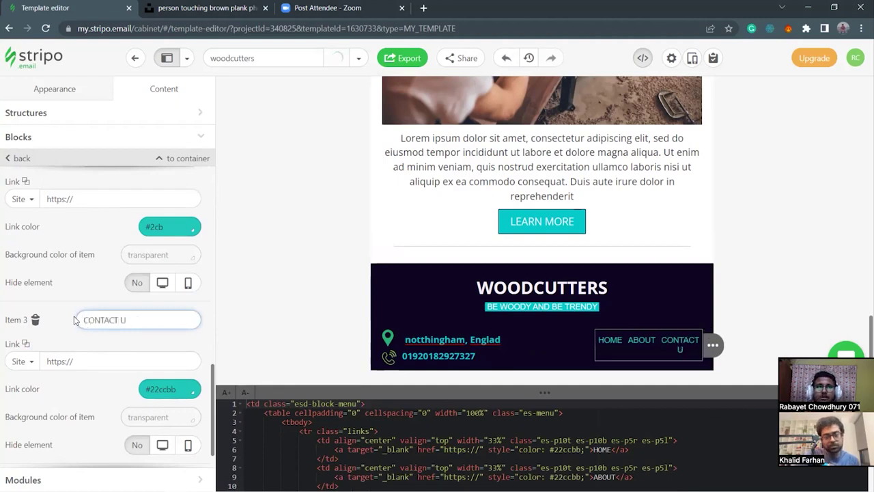
key("BackSpace")
key("BackSpace")
key("BackSpace")
key("BackSpace")
key("BackSpace")
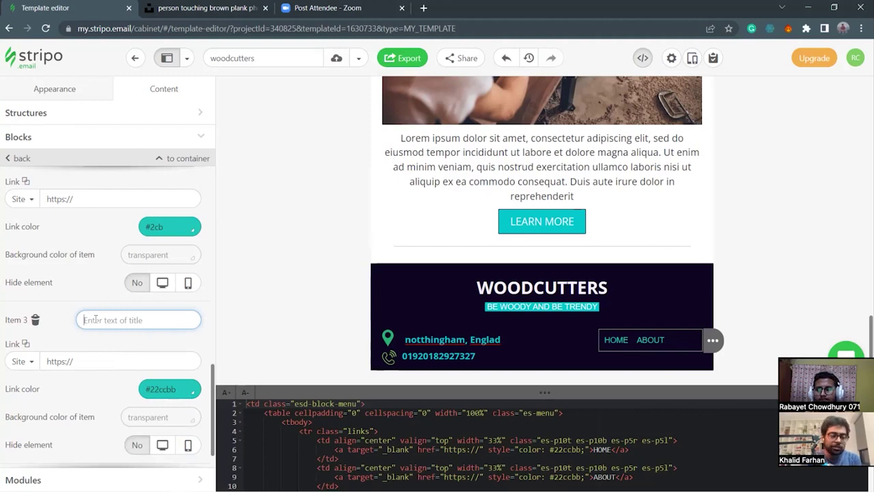
type("SERVICES")
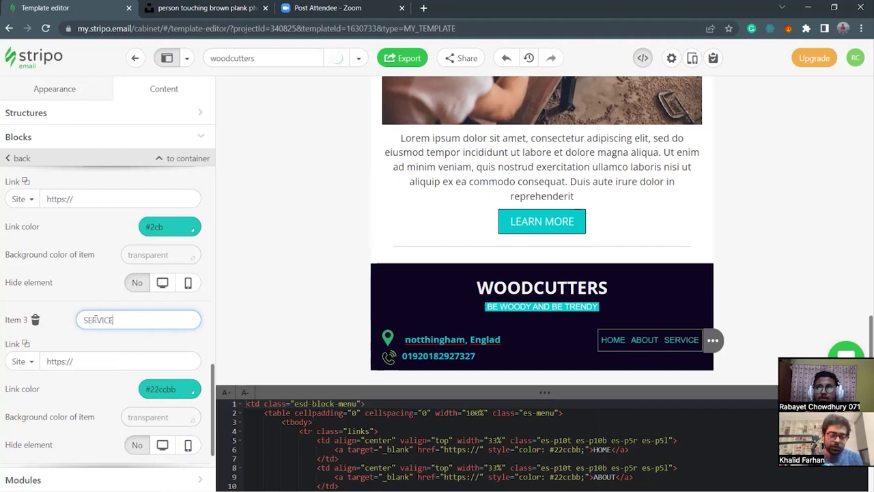
left_click(616, 357)
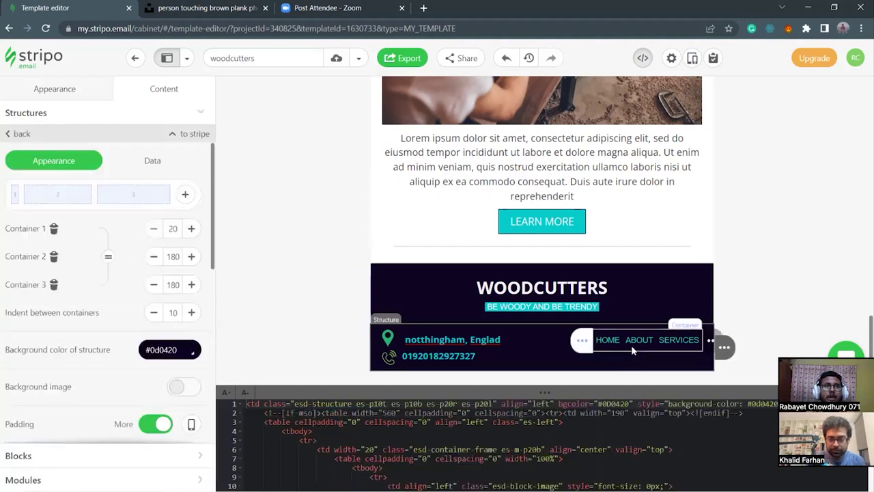
Set the menu separator to 2 px and its colour to white #ffffff.
left_click(631, 345)
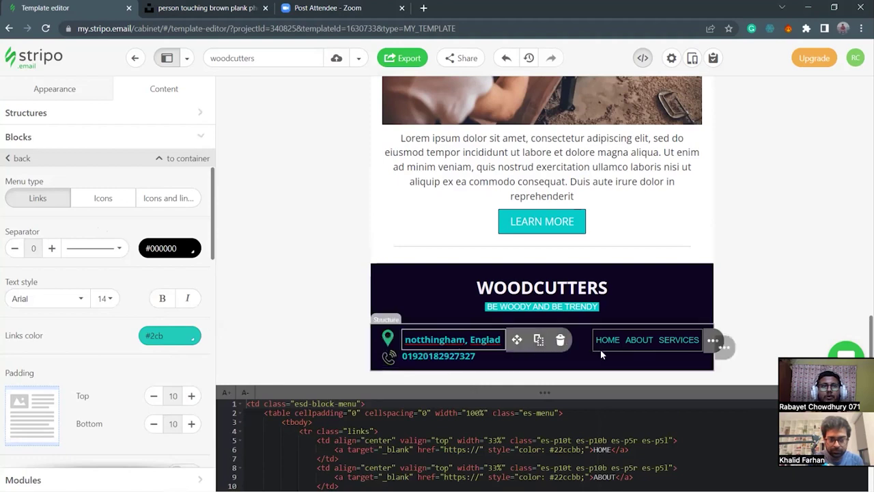
left_click(51, 248)
left_click(52, 249)
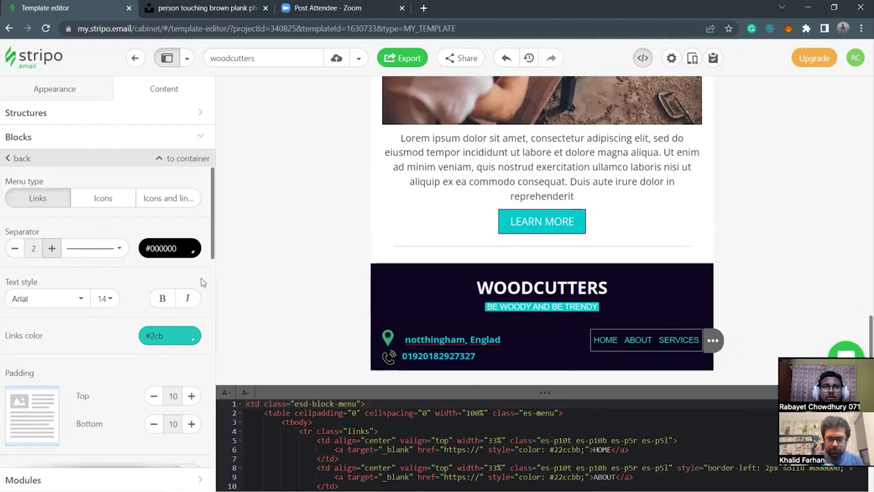
left_click(185, 247)
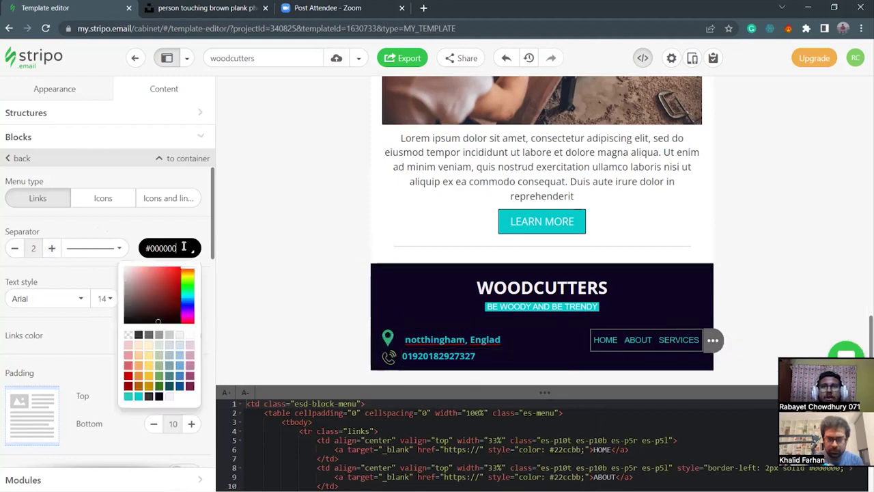
left_click(190, 334)
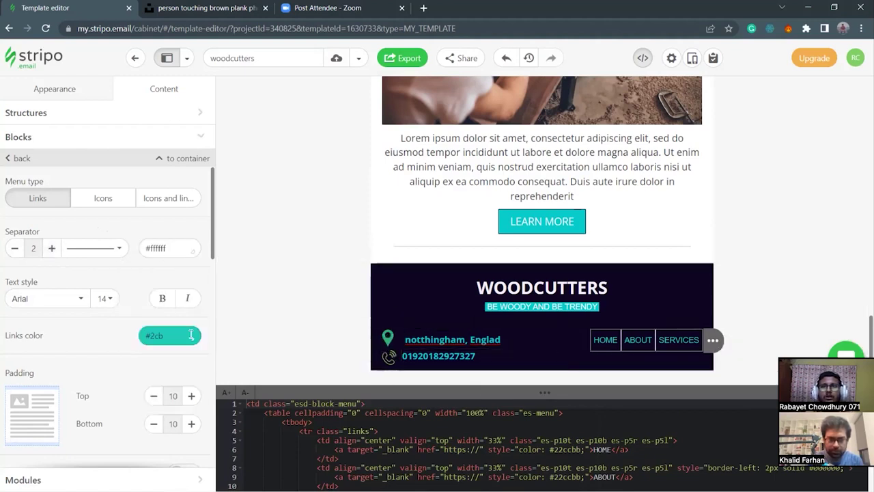
left_click(676, 355)
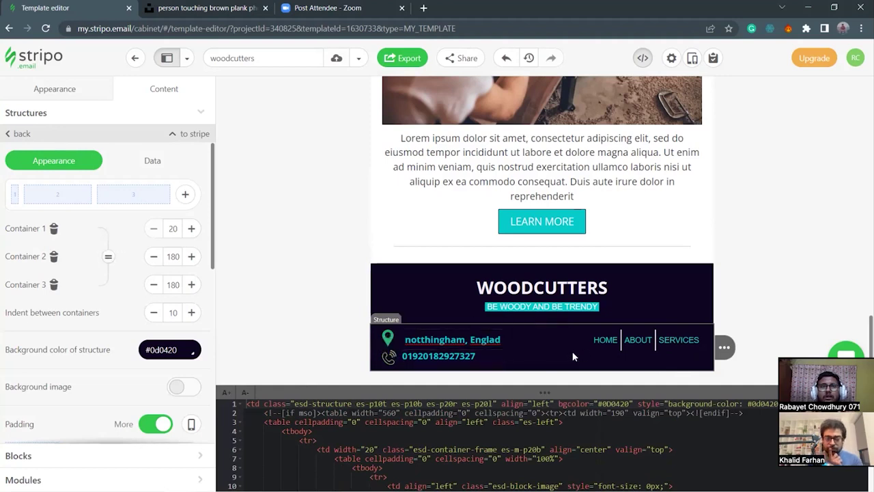
Set the footer's icon column (Container 1) width to 30.
left_click_drag(21, 196, 21, 198)
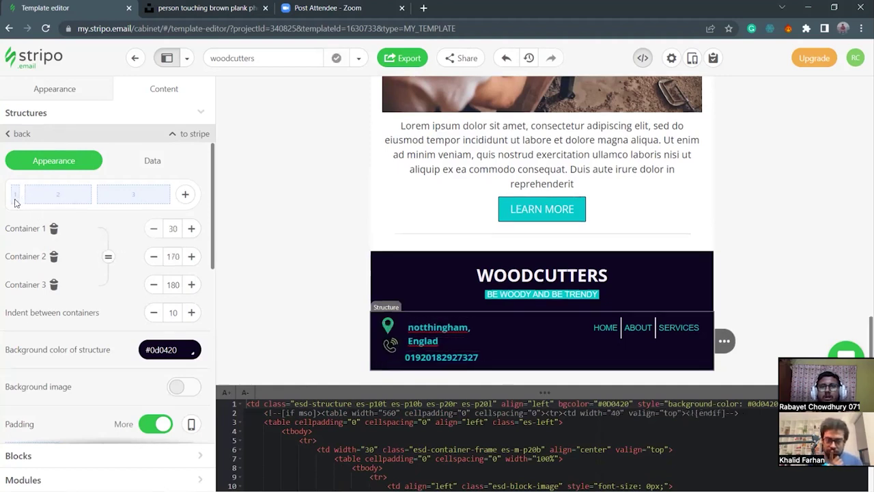
left_click_drag(21, 194, 23, 199)
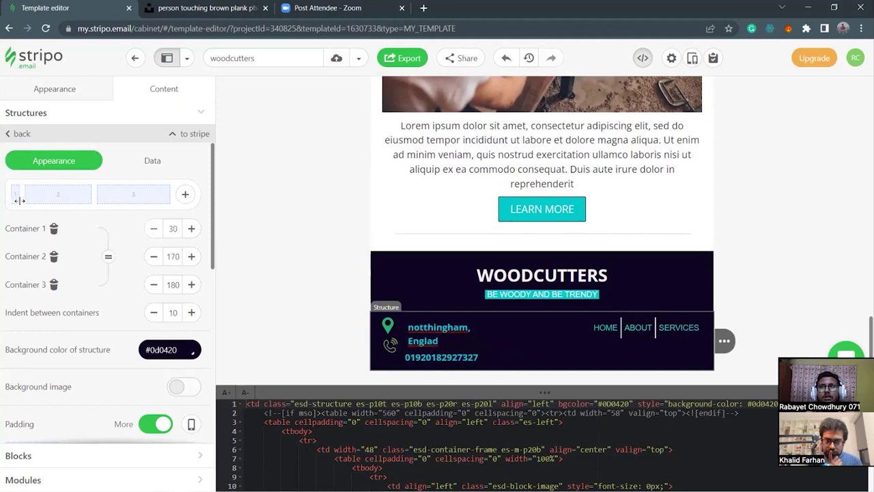
left_click(175, 230)
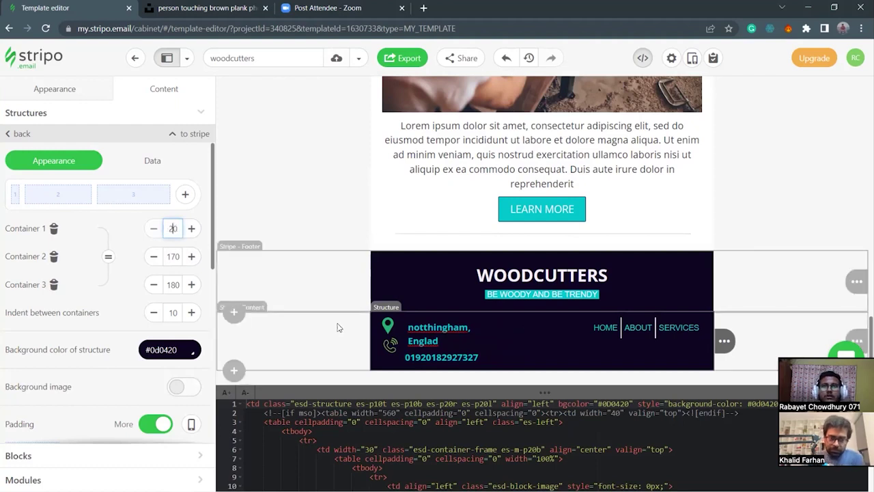
left_click(334, 342)
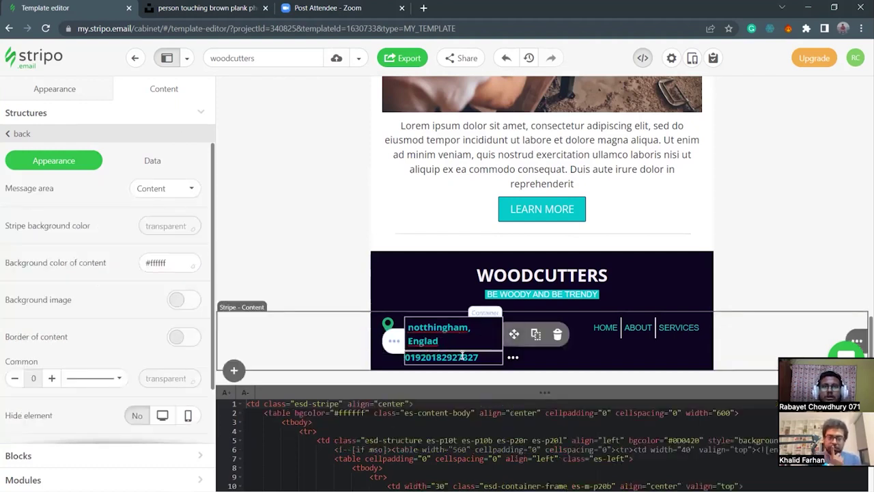
Join the address onto one line and correct 'Englad' to 'England'.
left_click(439, 341)
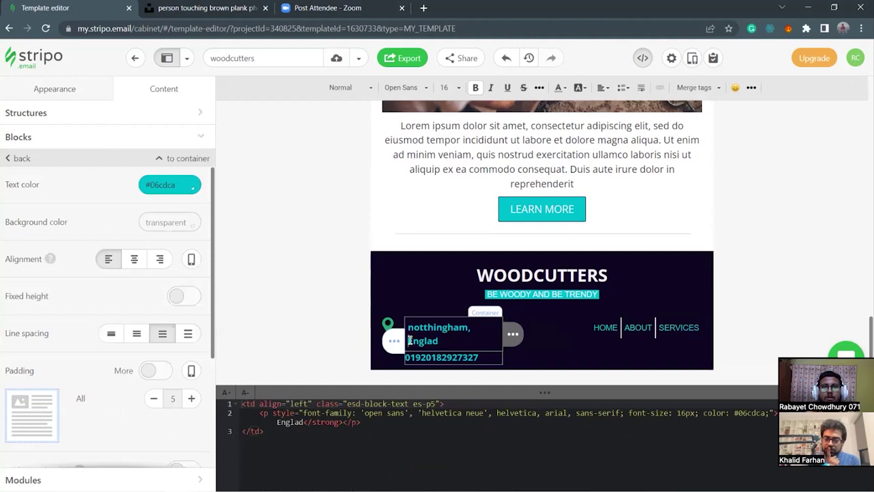
key("BackSpace")
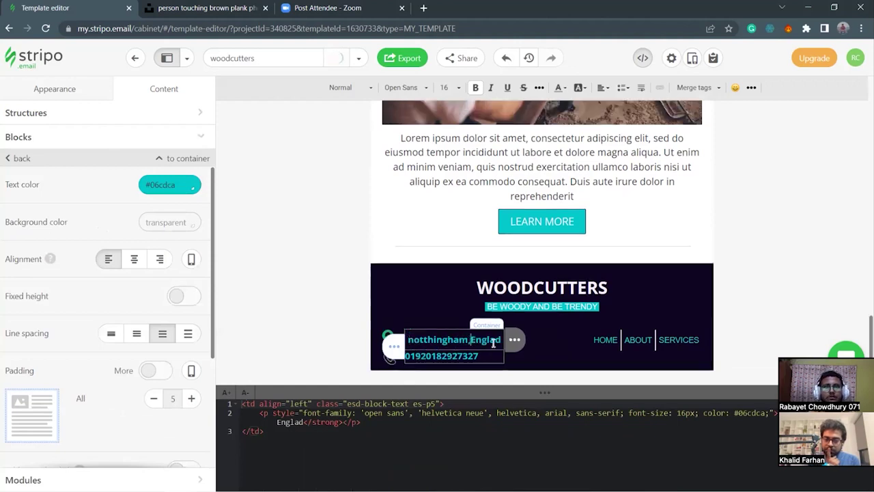
key("BackSpace")
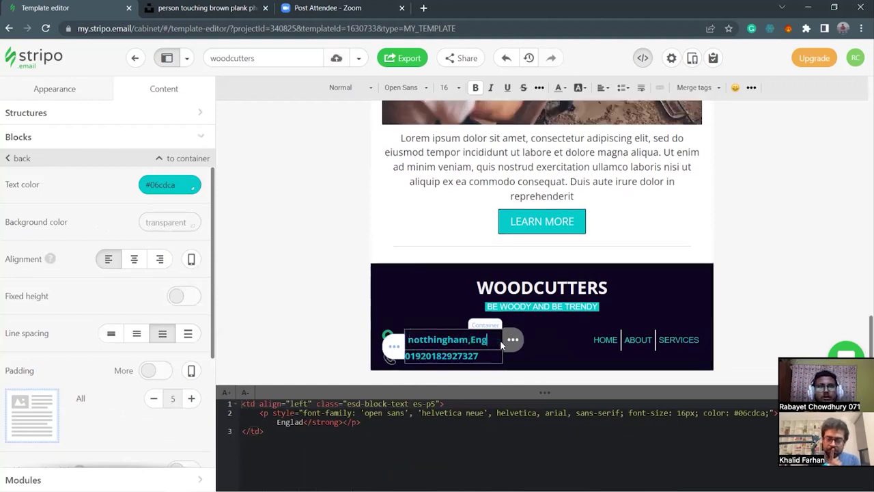
type("land")
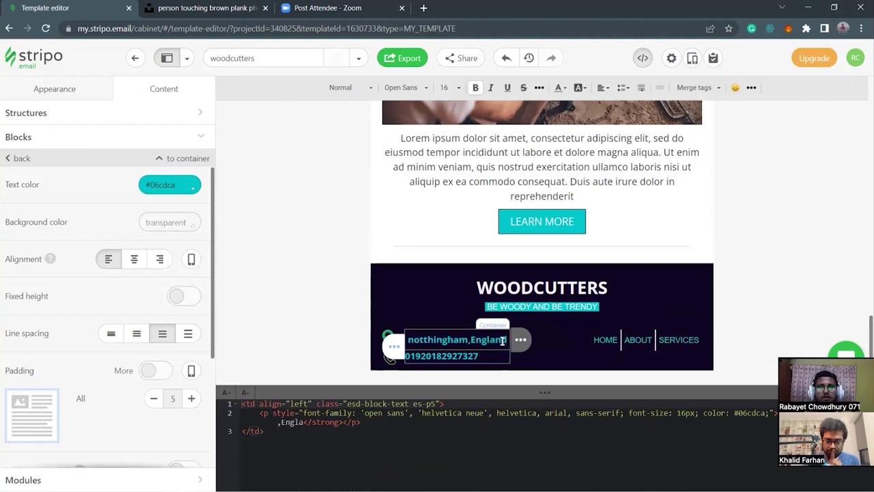
left_click(541, 366)
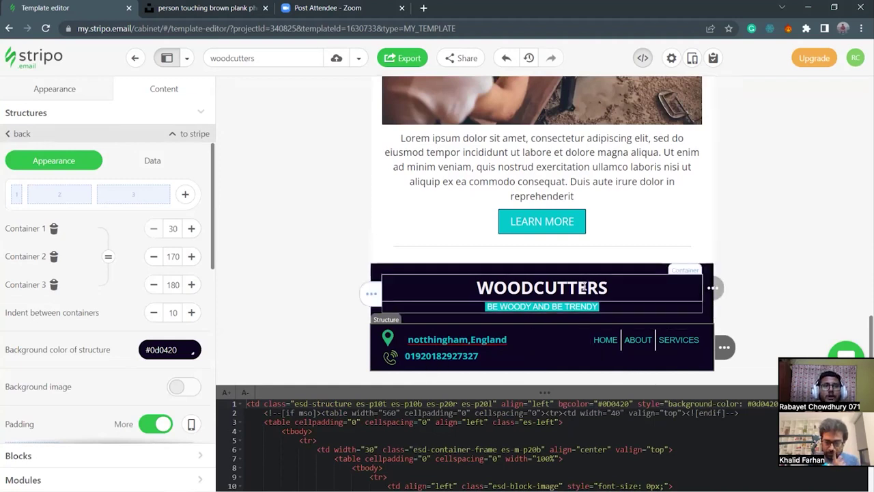
scroll(480, 311, "up", 4)
scroll(479, 311, "up", 3)
scroll(535, 367, "down", 7)
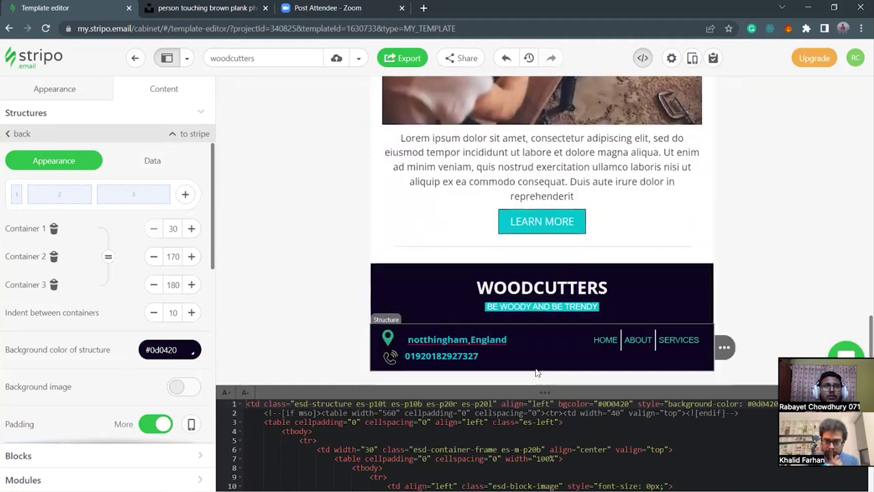
left_click_drag(544, 392, 550, 423)
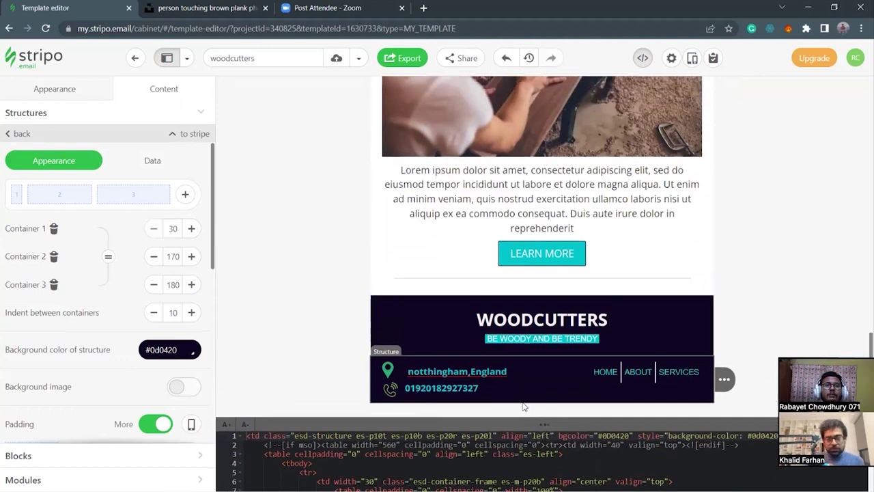
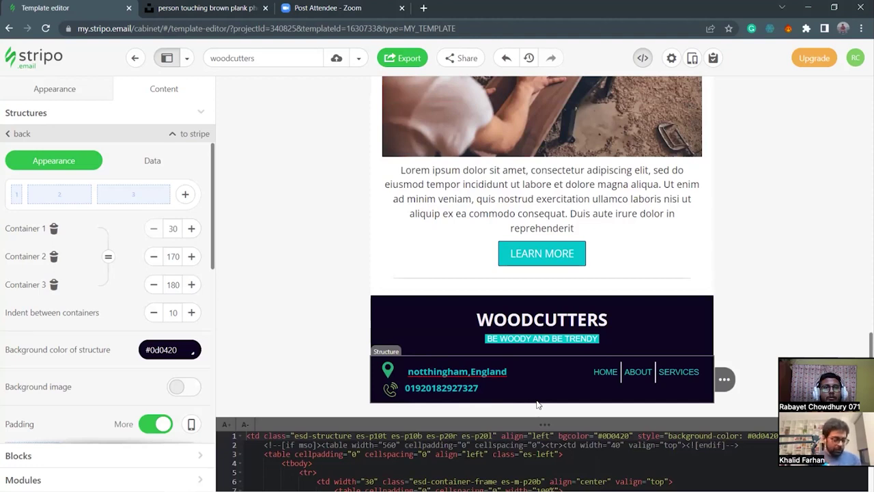
Check the footer copyright and links text on the Zoom post-attendee page, then return to Stripo.
left_click(328, 8)
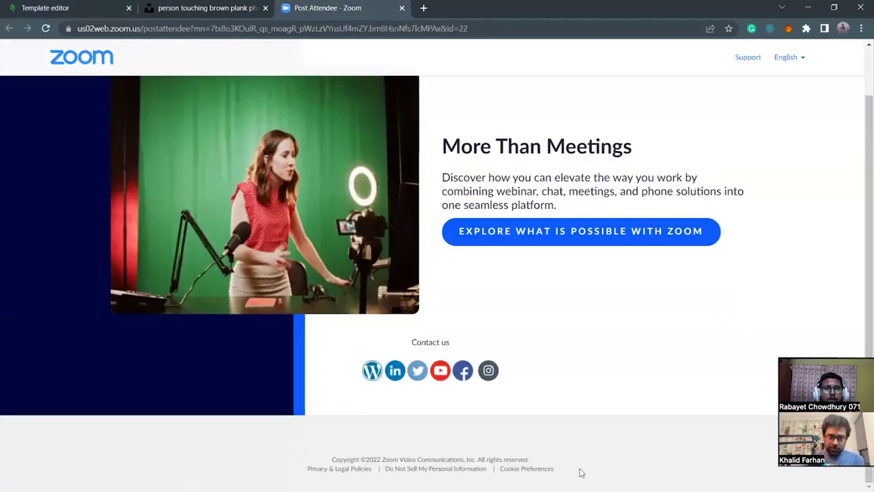
triple_click(580, 470)
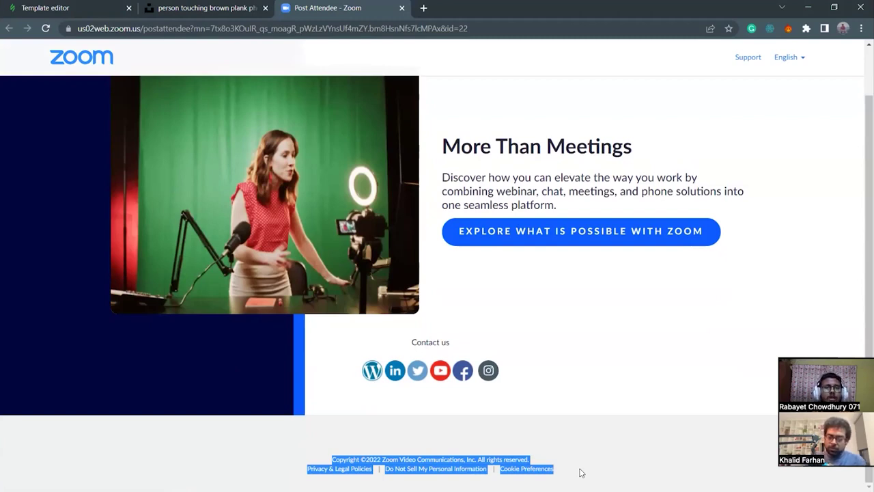
left_click(580, 473)
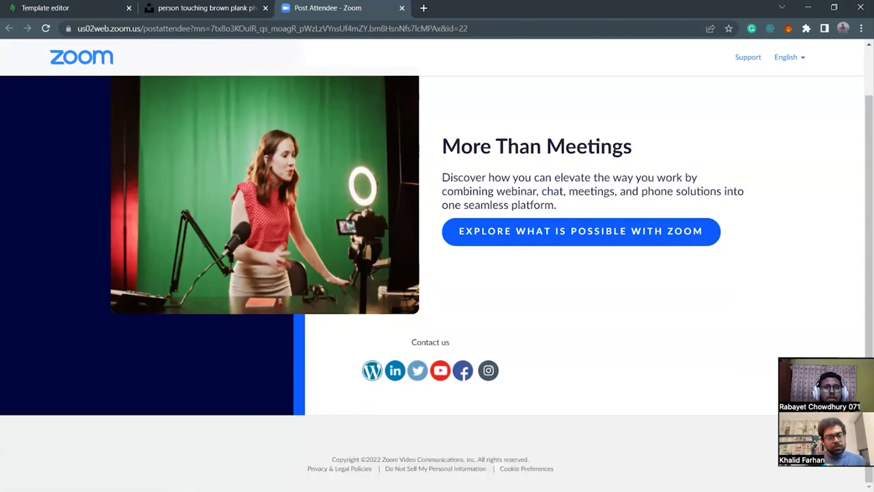
left_click(62, 5)
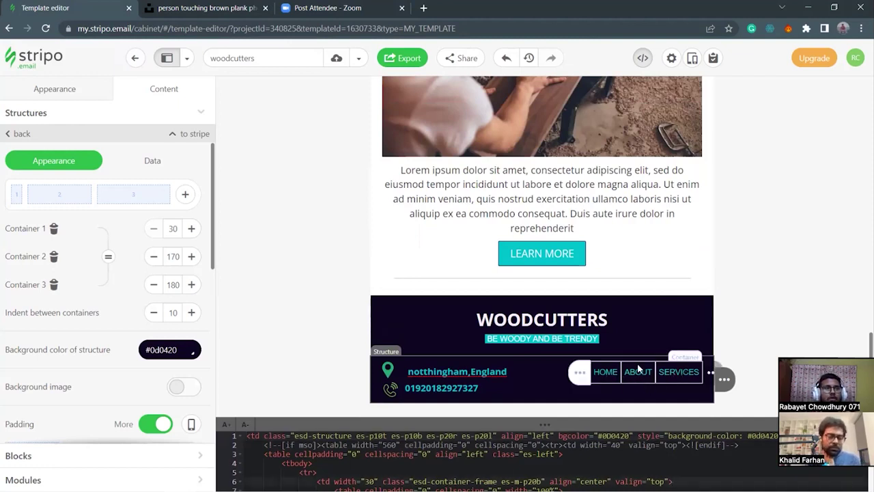
left_click(629, 397)
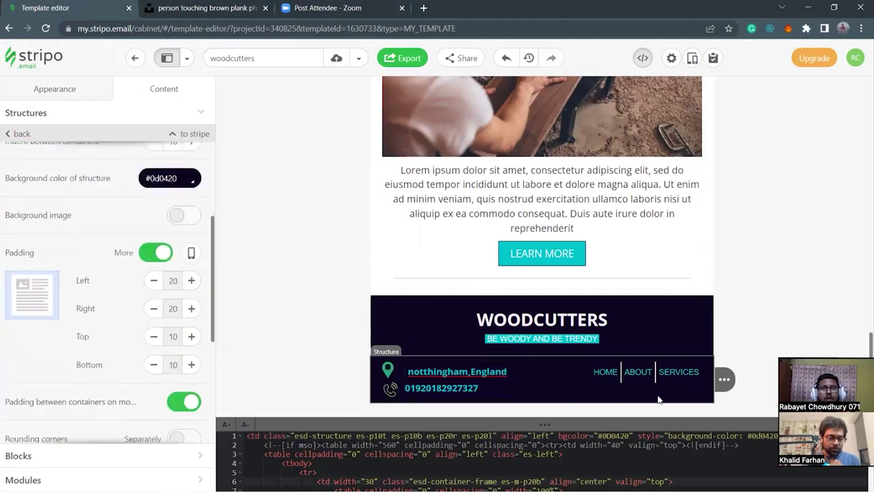
left_click(607, 377)
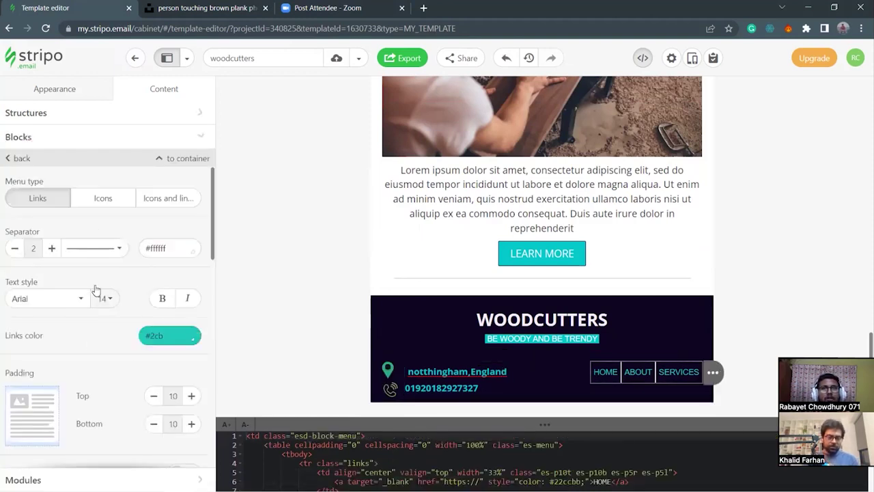
scroll(84, 319, "down", 2)
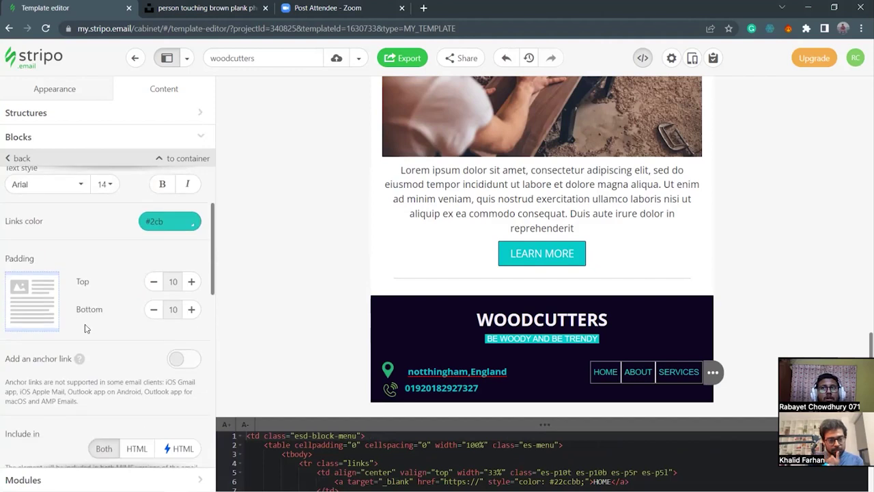
scroll(118, 355, "down", 2)
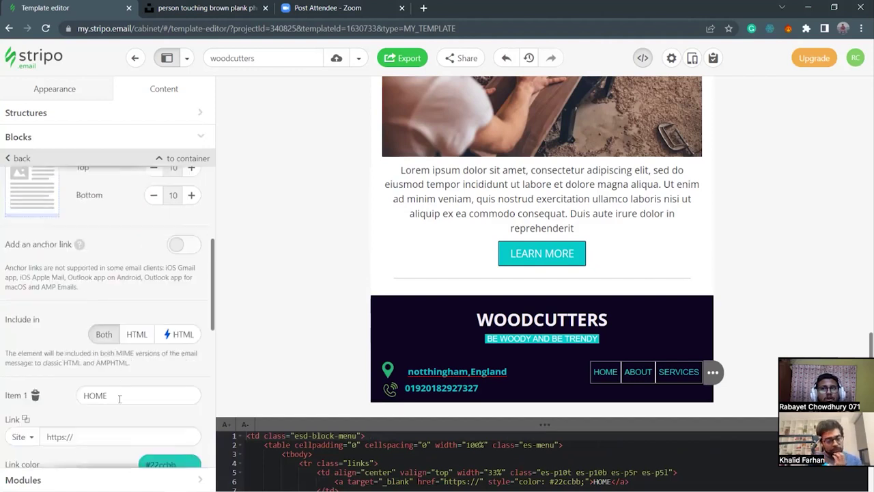
scroll(100, 423, "down", 3)
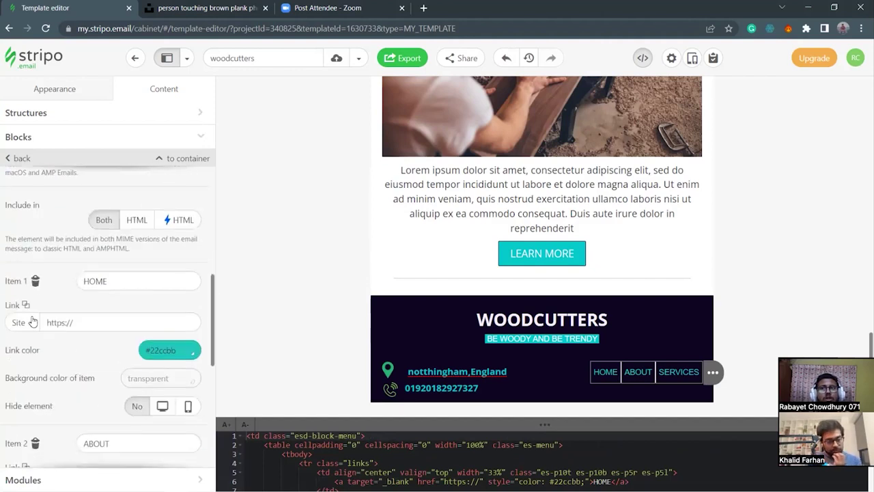
left_click(82, 321)
scroll(78, 392, "down", 6)
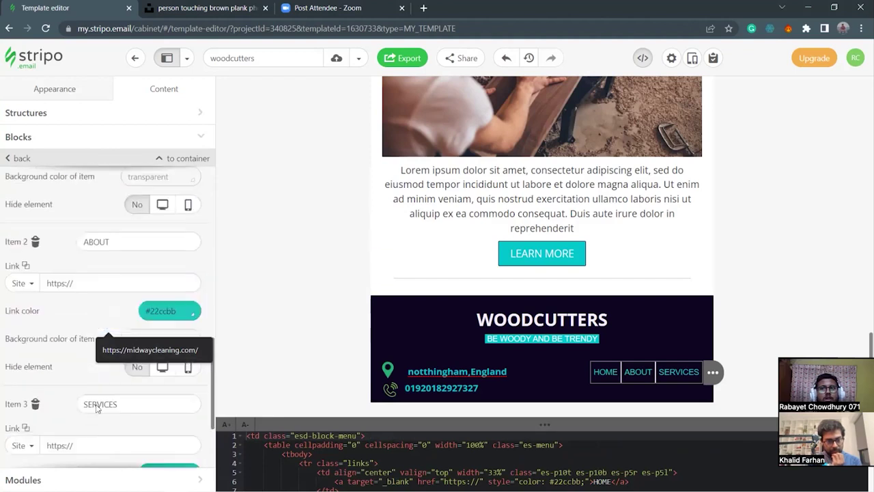
left_click(74, 256)
scroll(73, 263, "down", 2)
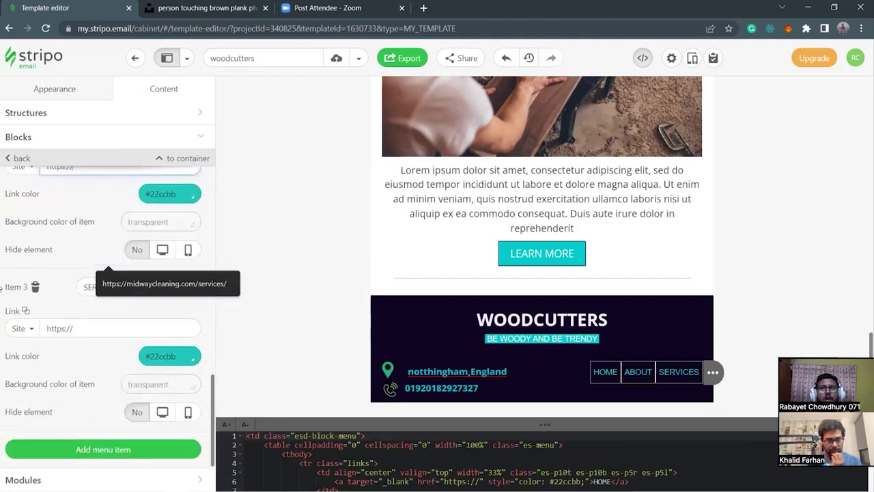
left_click(114, 327)
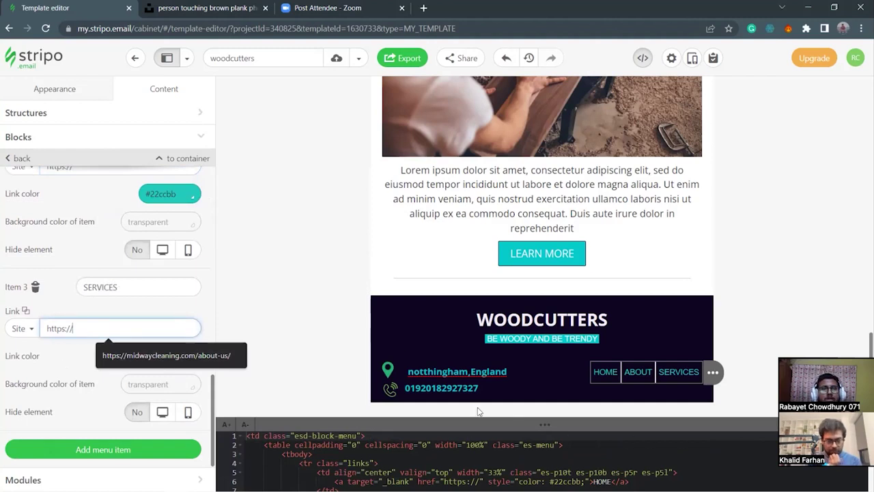
Scroll back through the footer menu settings and shrink the code editor panel.
scroll(614, 339, "up", 5)
scroll(614, 340, "up", 8)
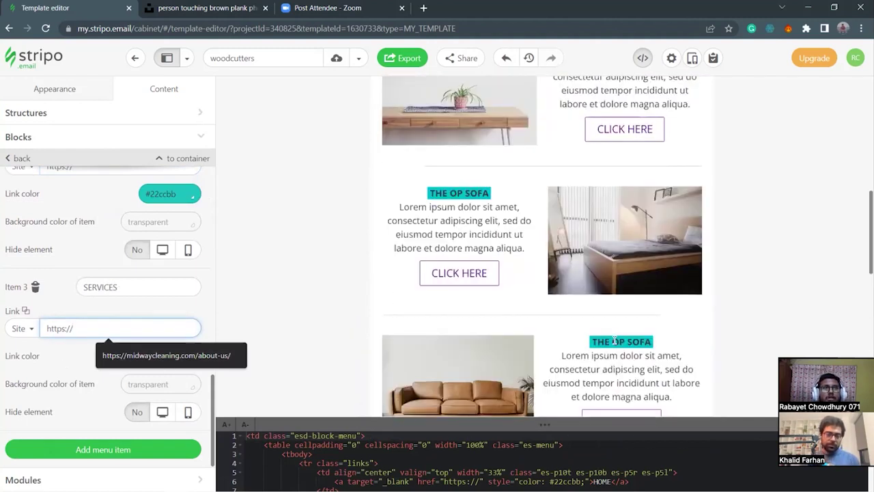
scroll(617, 214, "up", 3)
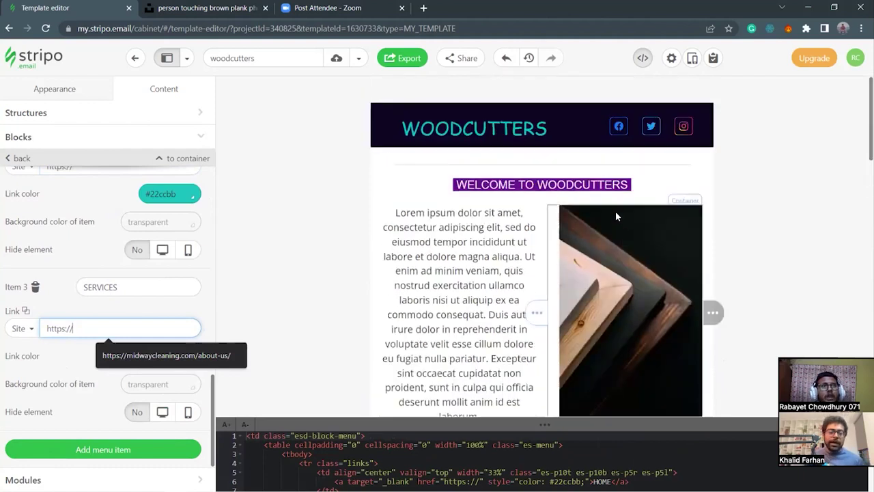
scroll(617, 215, "down", 8)
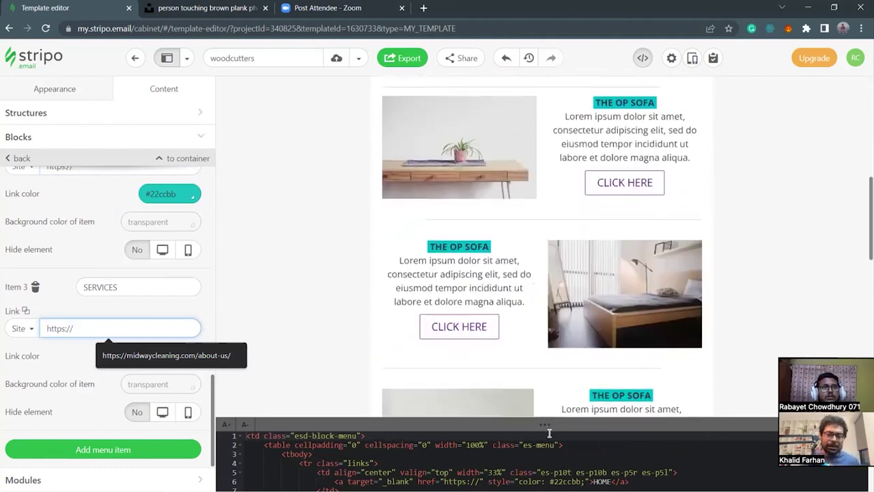
left_click_drag(548, 423, 557, 462)
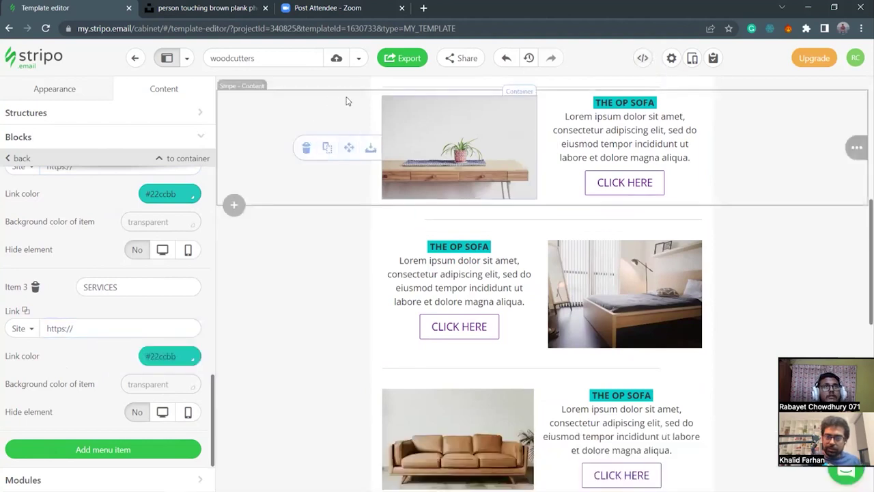
View the Export window's notice of 0 of 4 exports used, then close it.
left_click(404, 60)
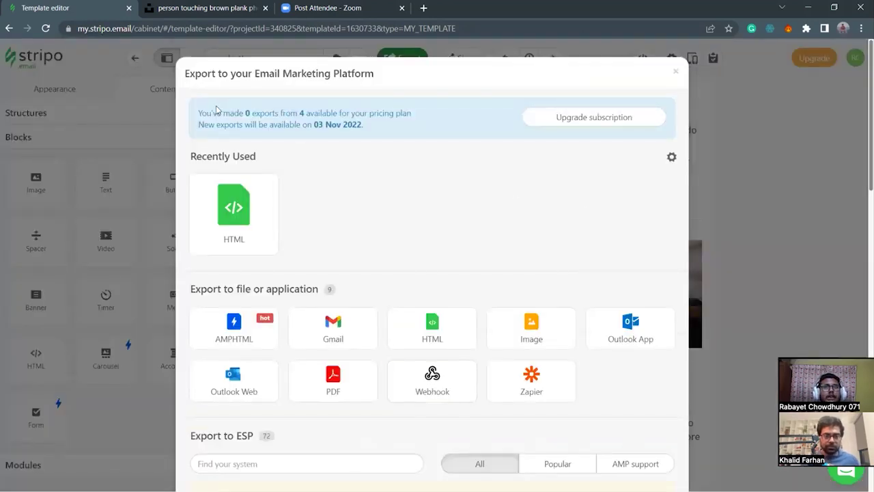
left_click_drag(304, 114, 381, 114)
left_click(389, 120)
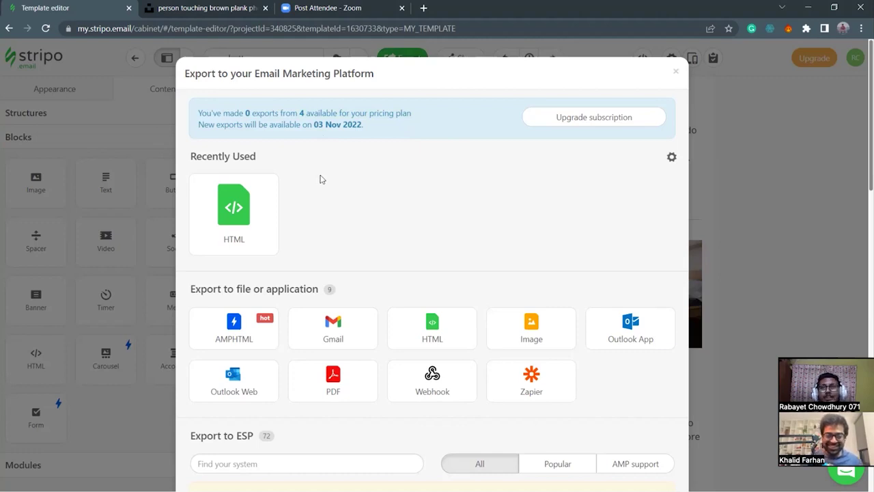
left_click(676, 74)
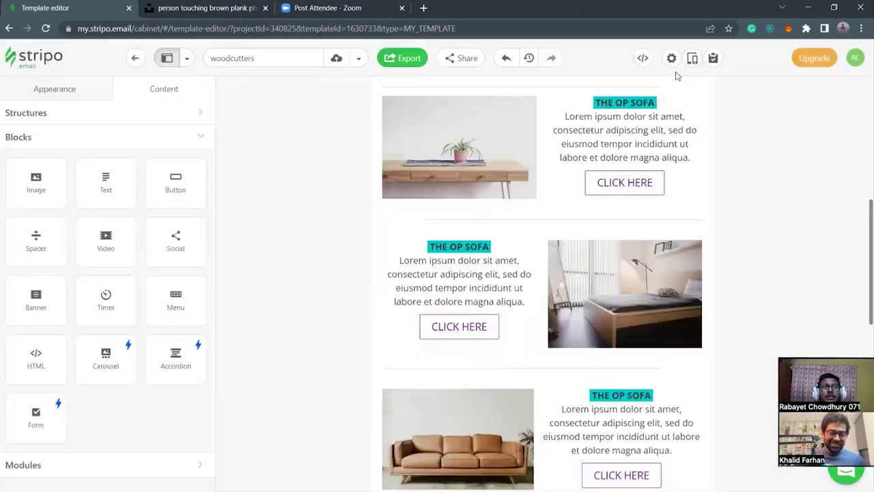
Open the template's HTML code editor.
scroll(376, 218, "up", 6)
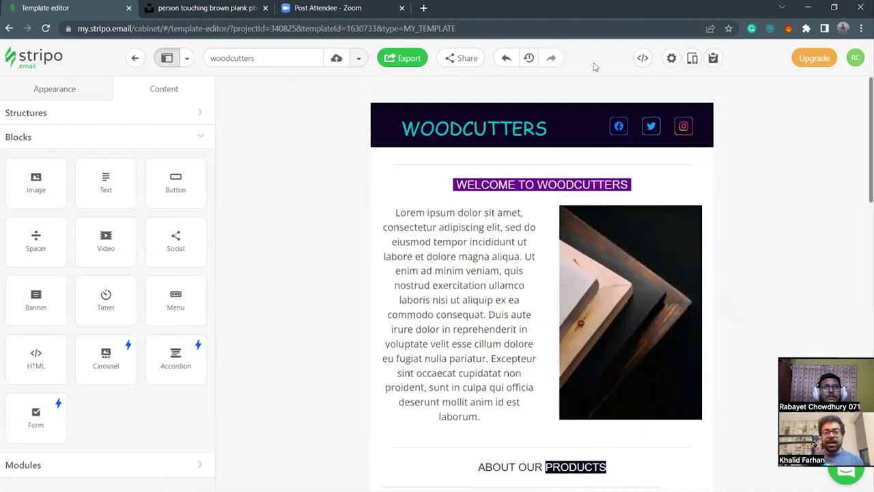
scroll(460, 265, "down", 1)
scroll(717, 207, "down", 15)
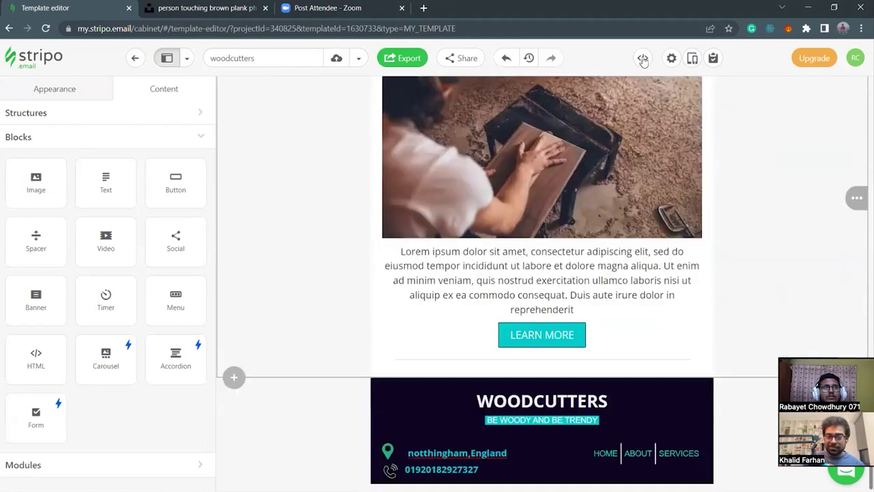
scroll(564, 427, "up", 15)
left_click(642, 58)
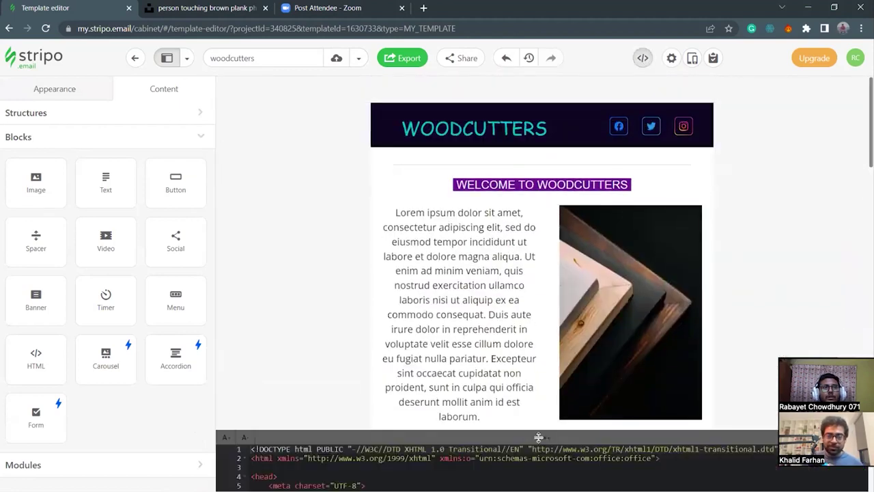
Scroll through the HTML back to the DOCTYPE line and lower the panel to reveal the intro text.
scroll(408, 264, "down", 15)
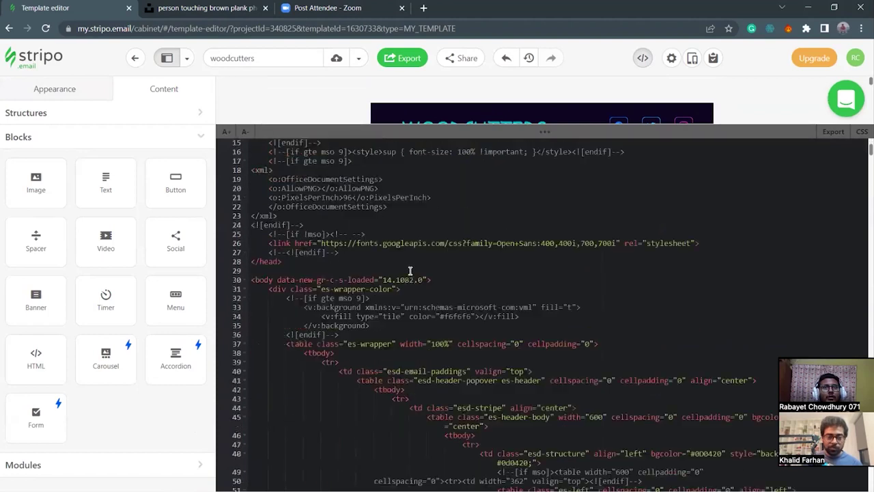
scroll(409, 270, "down", 15)
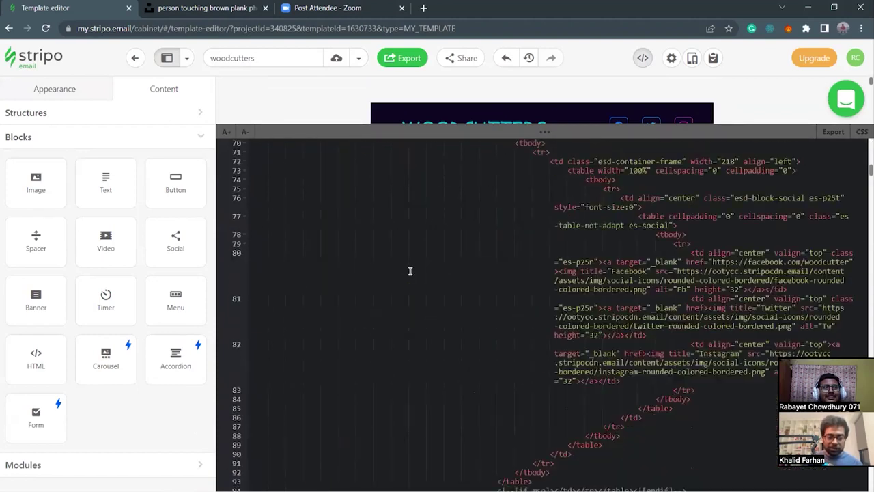
scroll(456, 311, "down", 15)
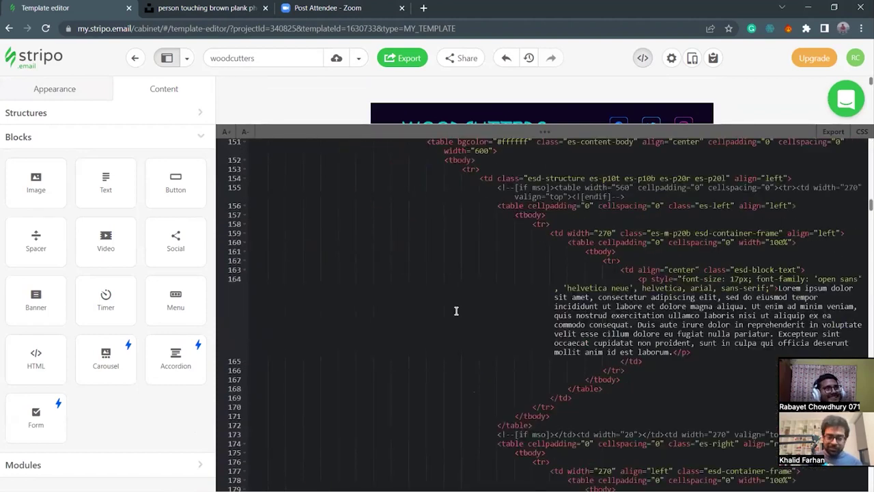
scroll(464, 327, "down", 20)
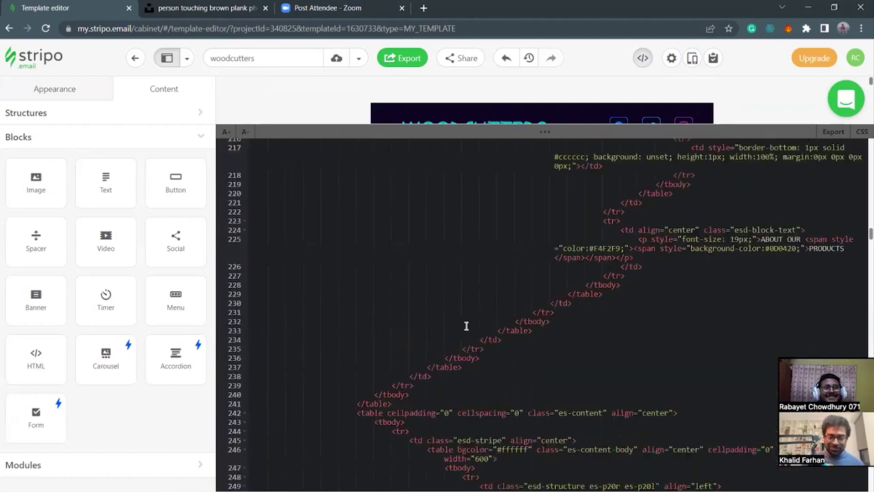
scroll(470, 334, "down", 18)
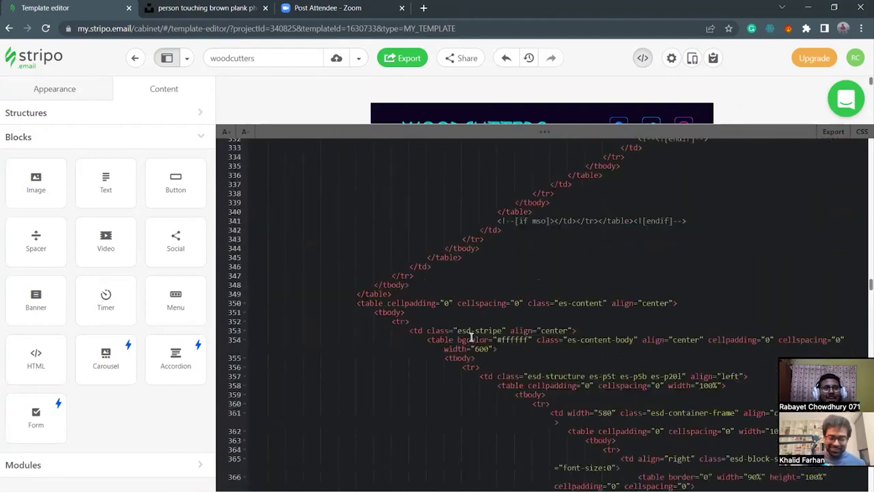
scroll(471, 339, "down", 12)
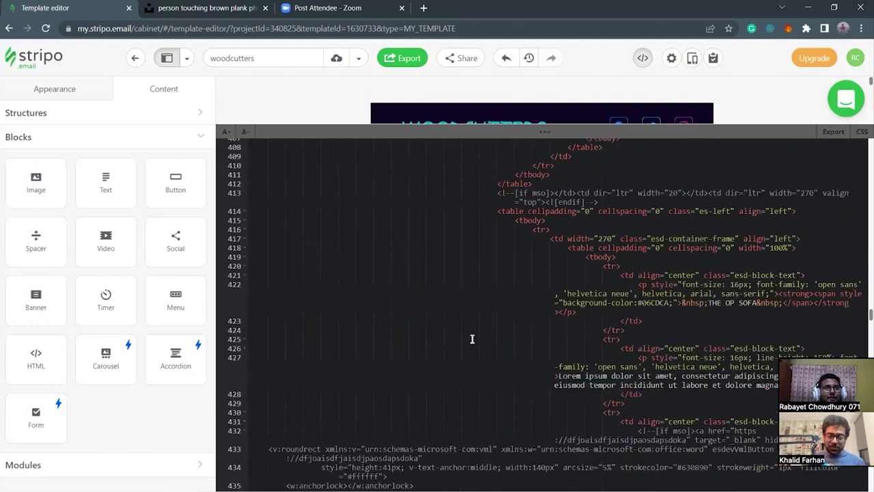
scroll(561, 380, "down", 20)
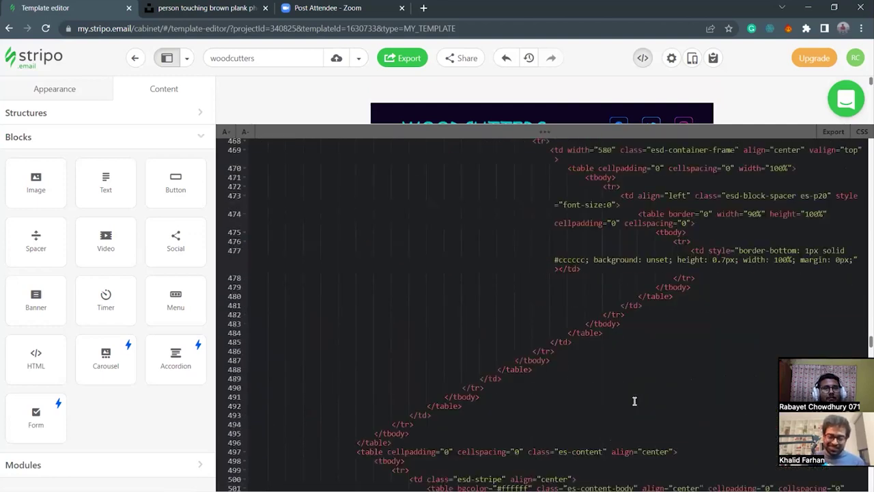
scroll(539, 310, "up", 20)
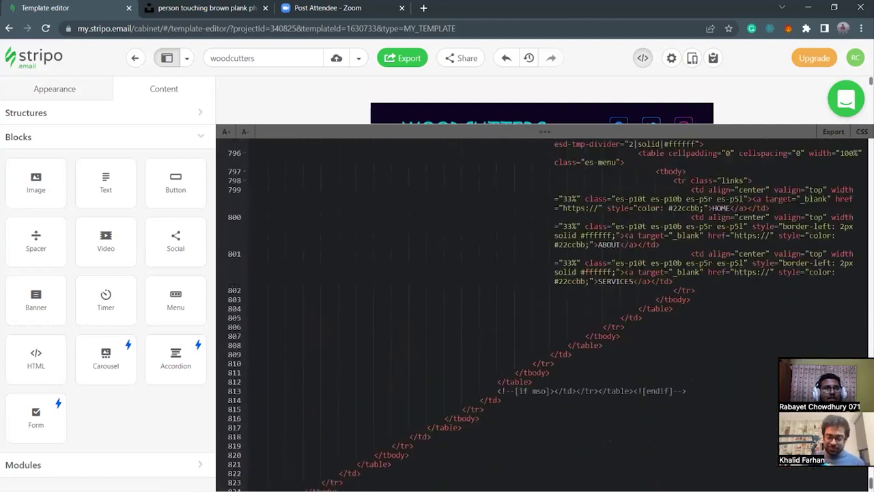
scroll(539, 310, "up", 20)
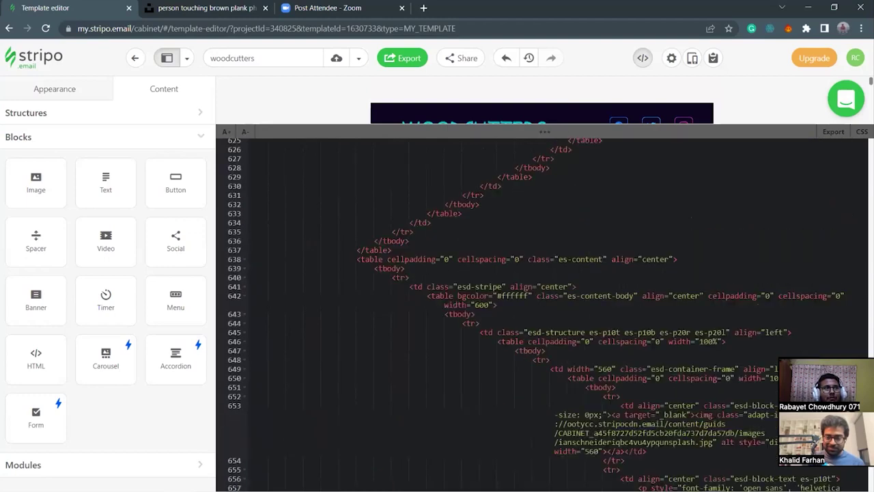
scroll(375, 320, "up", 15)
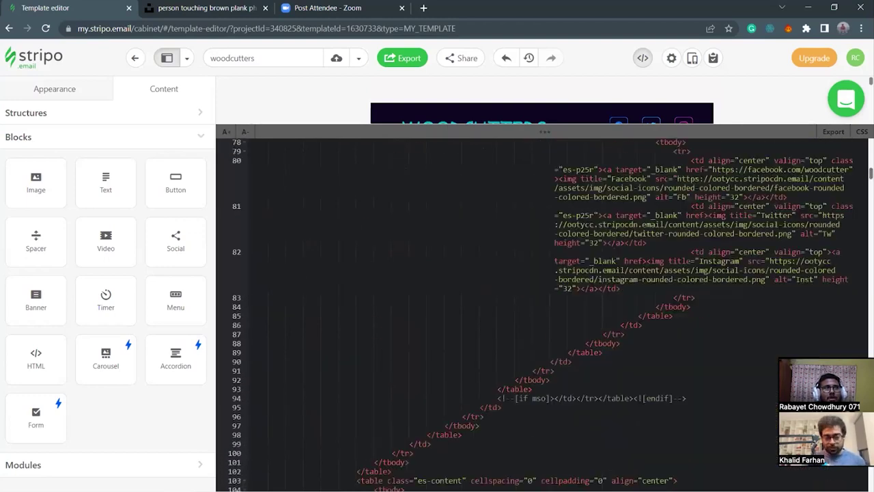
scroll(375, 319, "up", 2)
scroll(409, 308, "down", 3)
scroll(409, 308, "up", 3)
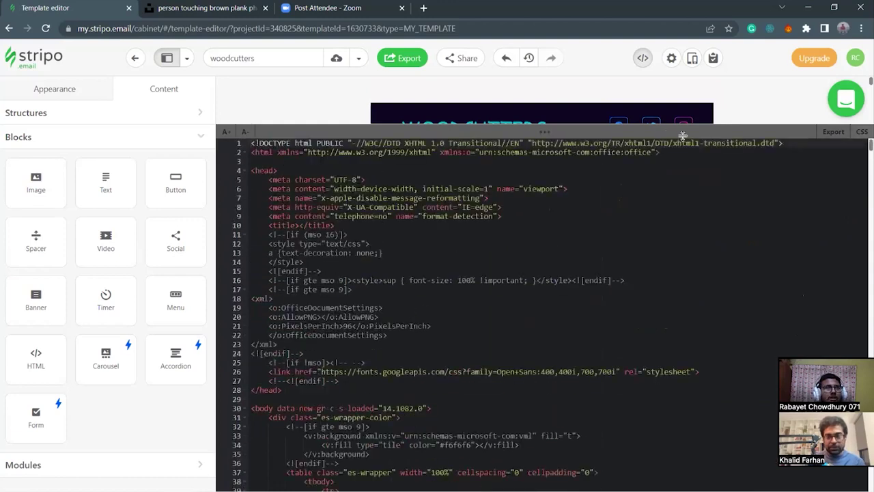
left_click(519, 118)
scroll(506, 171, "down", 4)
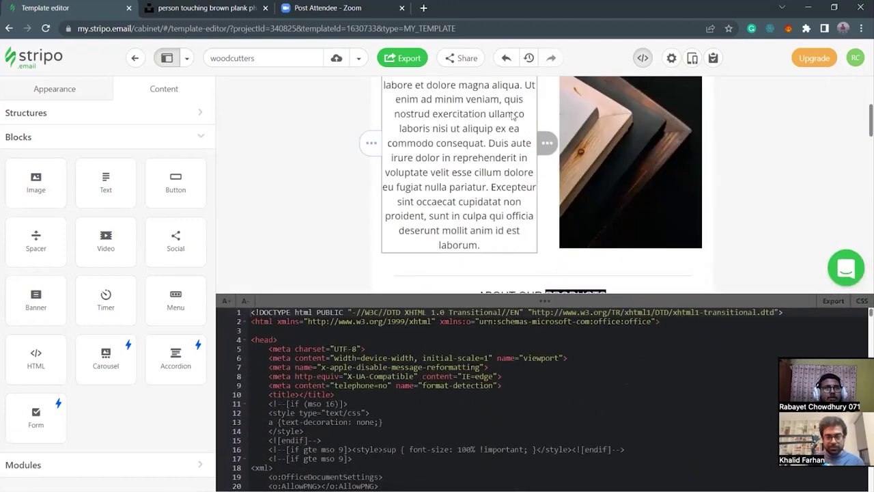
Enlarge the code panel and show the CSS pane beside the HTML, widened so lines stop wrapping.
scroll(661, 171, "up", 3)
left_click_drag(617, 301, 617, 202)
left_click(862, 202)
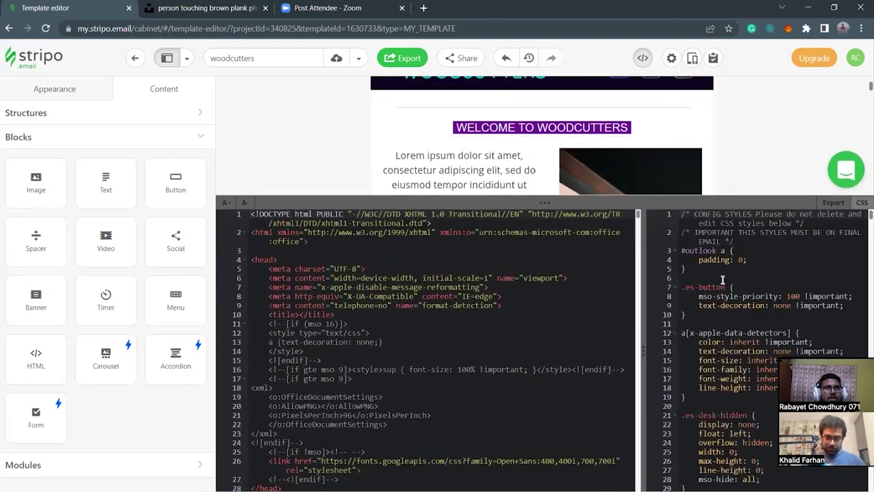
left_click_drag(646, 251, 498, 254)
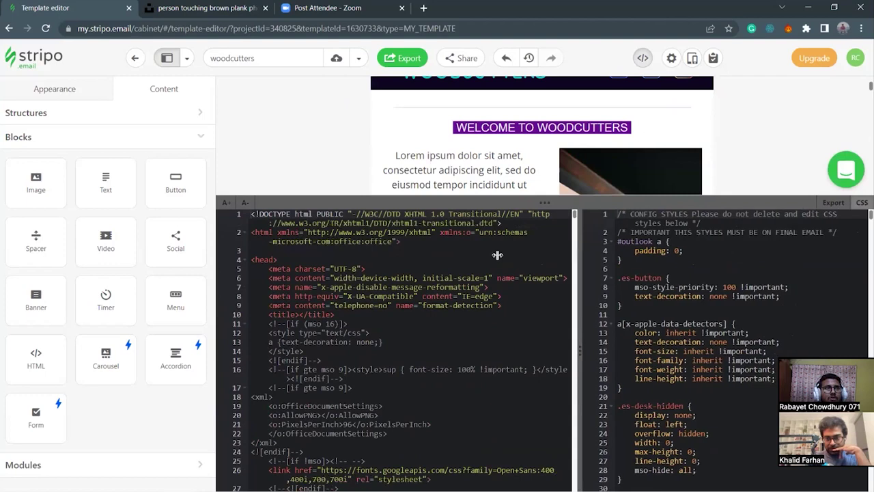
Scroll through the CSS rules such as .es-button, then give the HTML pane more width.
scroll(681, 383, "down", 20)
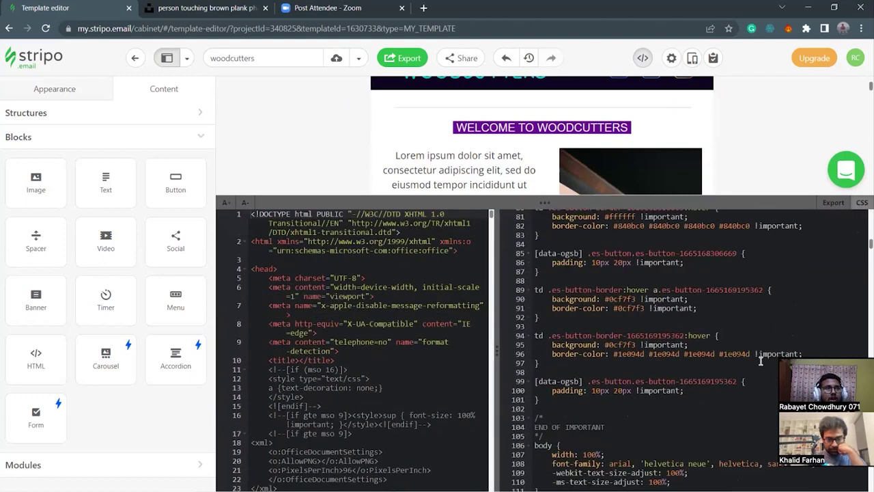
scroll(765, 383, "down", 10)
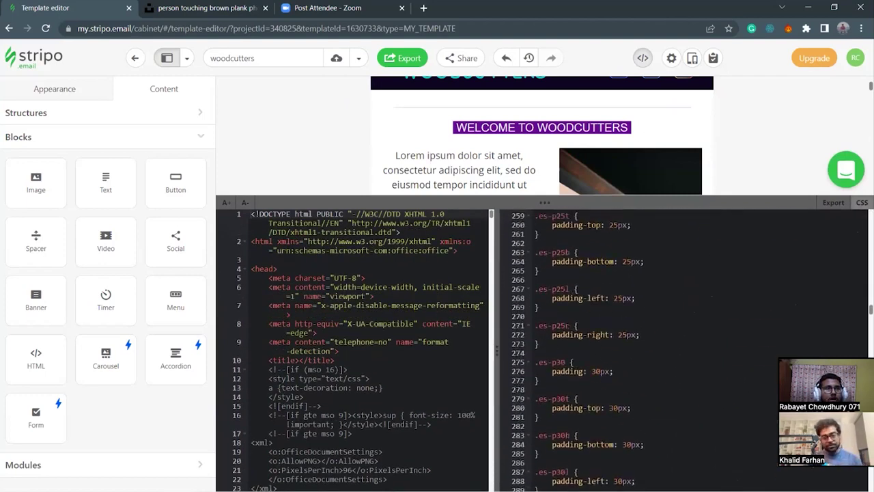
scroll(683, 349, "down", 20)
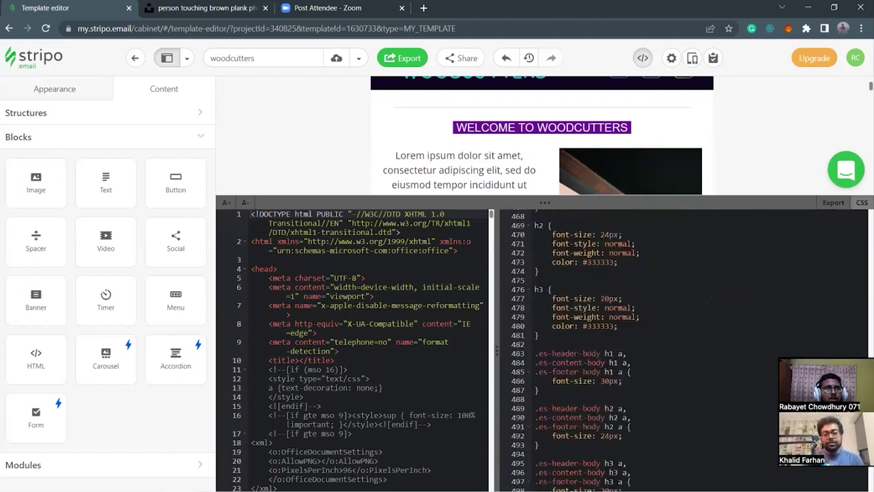
scroll(679, 350, "down", 14)
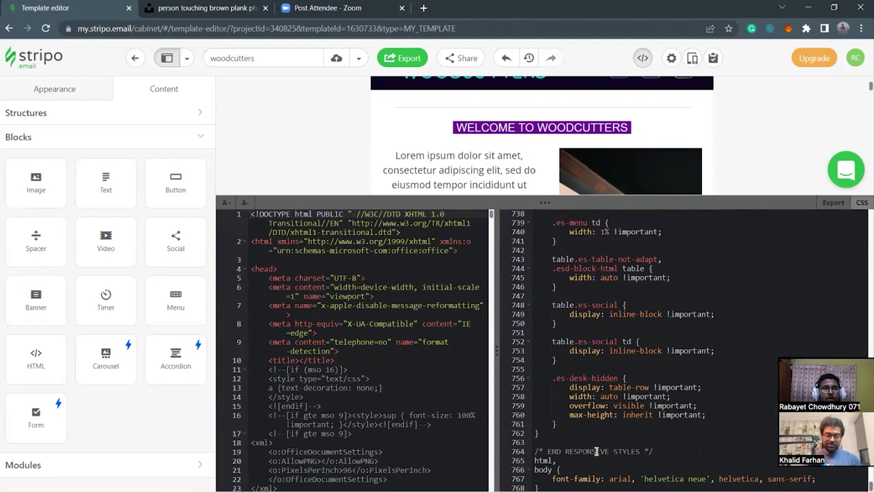
scroll(683, 350, "up", 20)
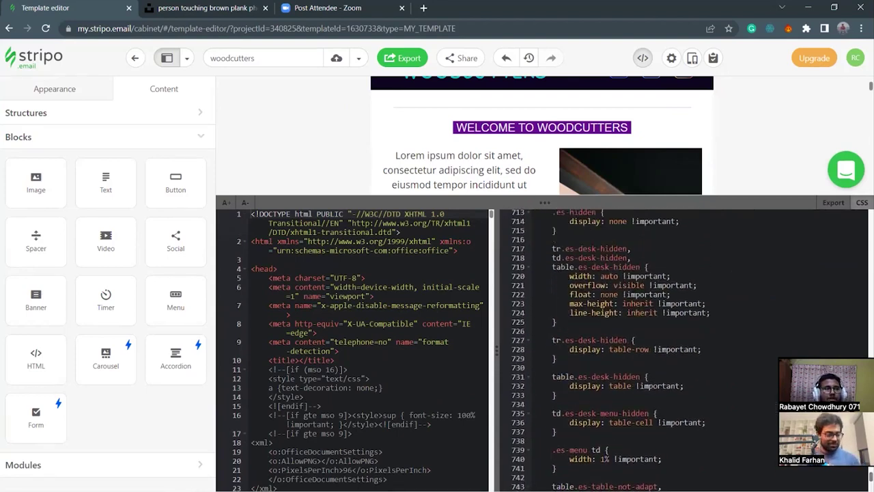
scroll(567, 215, "up", 15)
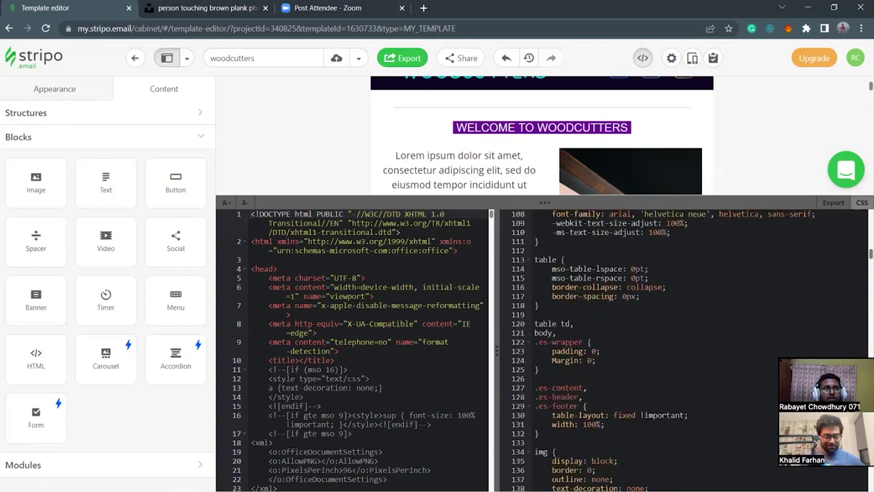
scroll(568, 214, "up", 4)
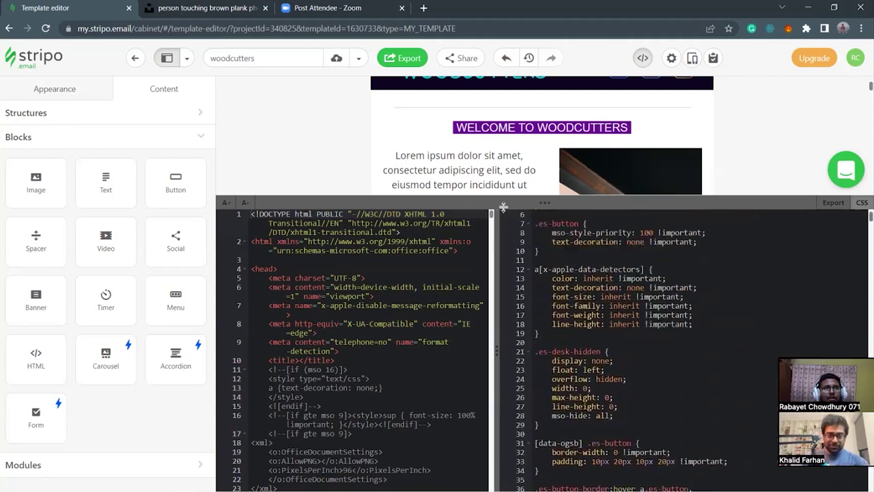
left_click_drag(496, 226, 547, 226)
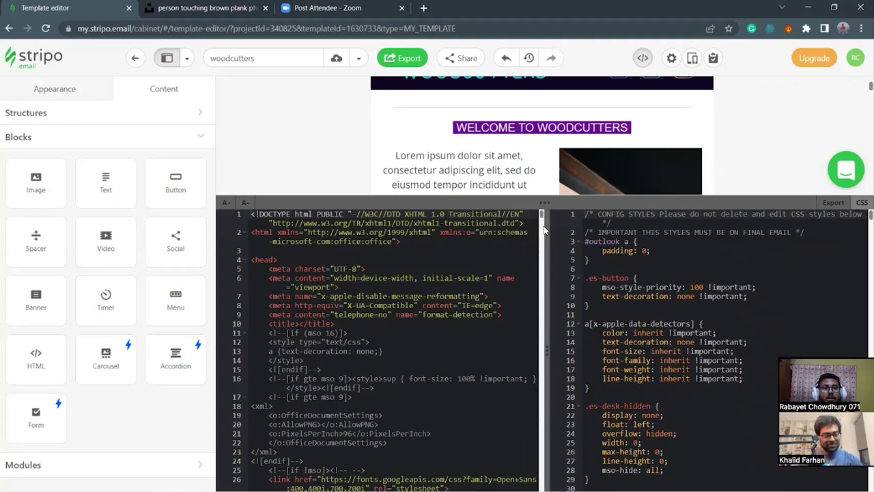
left_click_drag(548, 222, 544, 251)
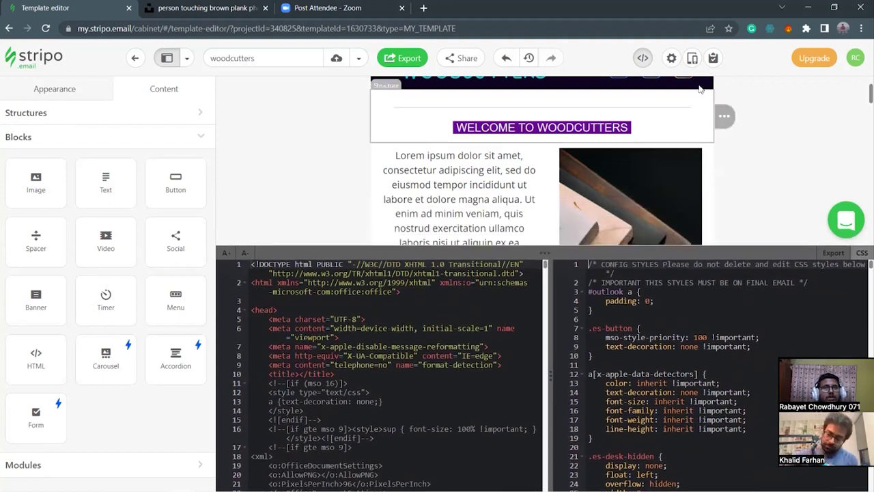
Close the code editor and open important-elements.txt from the project folder in Notepad.
left_click(643, 58)
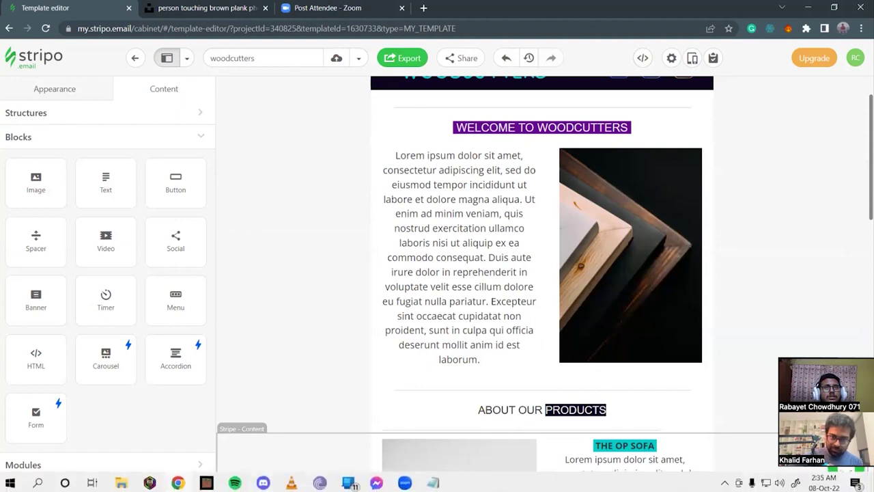
key("alt+Tab")
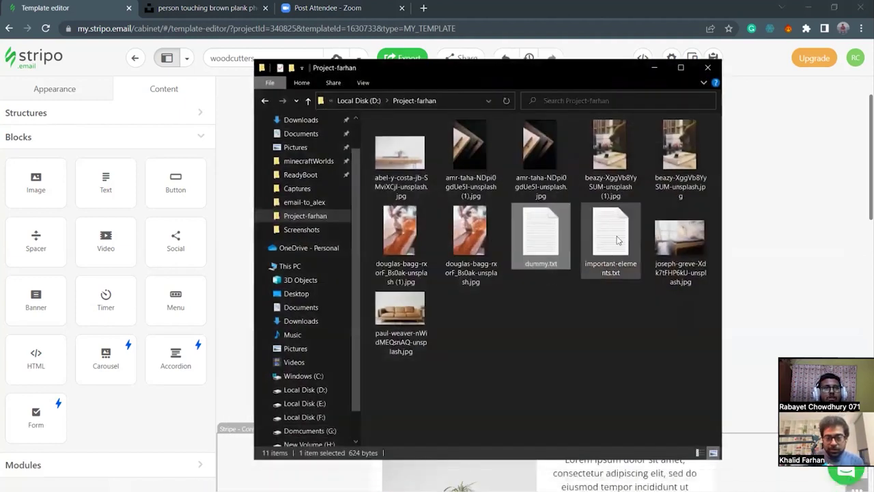
left_click(612, 229)
double_click(611, 230)
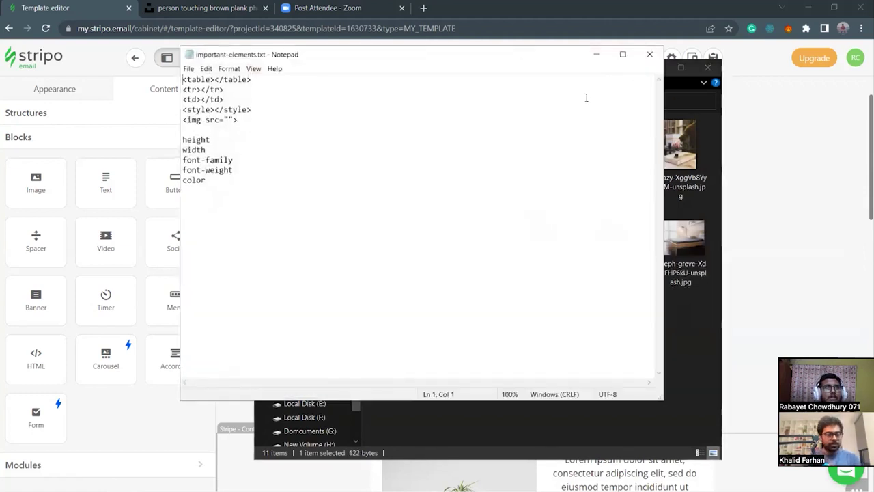
left_click(671, 374)
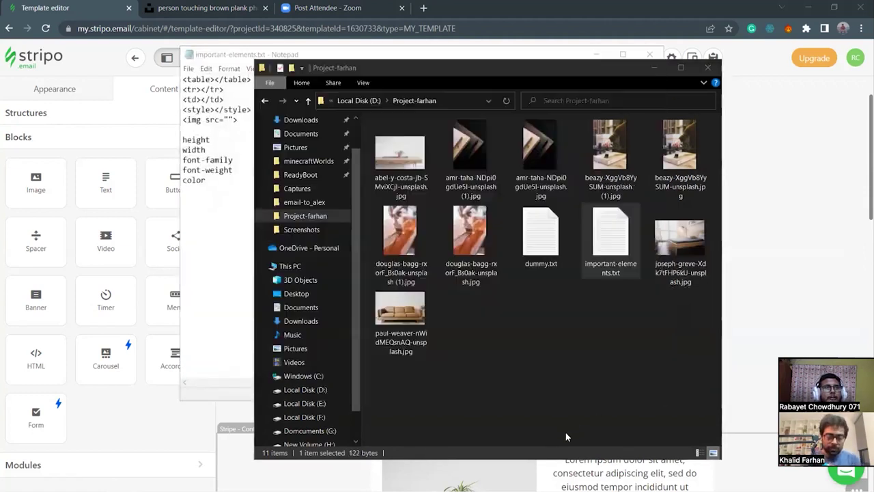
left_click(645, 71)
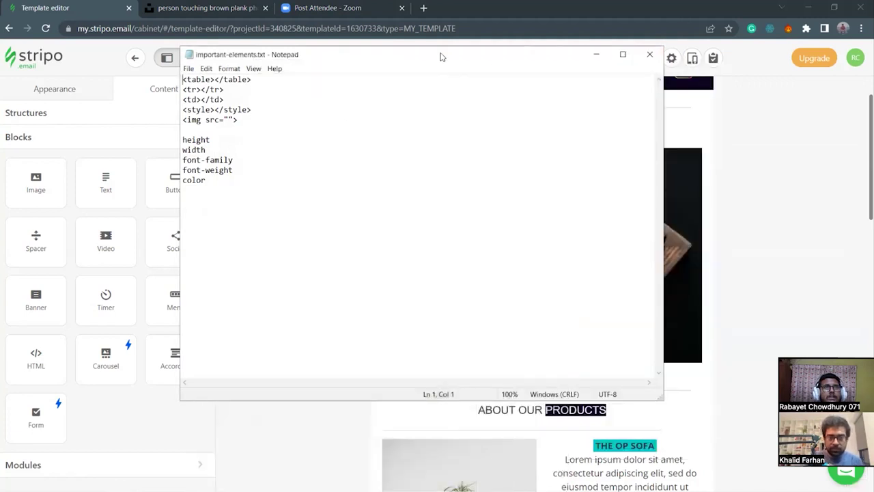
Review the table, tr and td tag lines in the notes, then minimise Notepad.
left_click_drag(441, 57, 581, 60)
left_click_drag(320, 82, 396, 93)
left_click(403, 91)
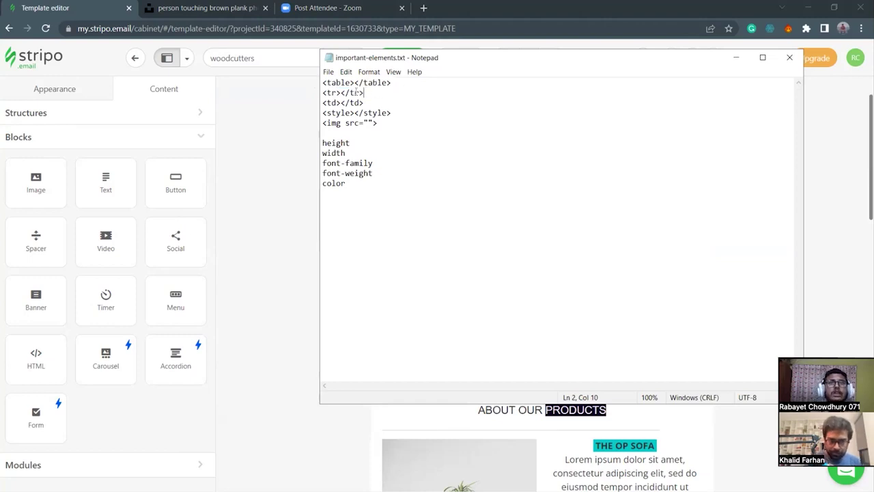
left_click_drag(324, 94, 366, 103)
left_click(364, 104)
left_click(383, 112)
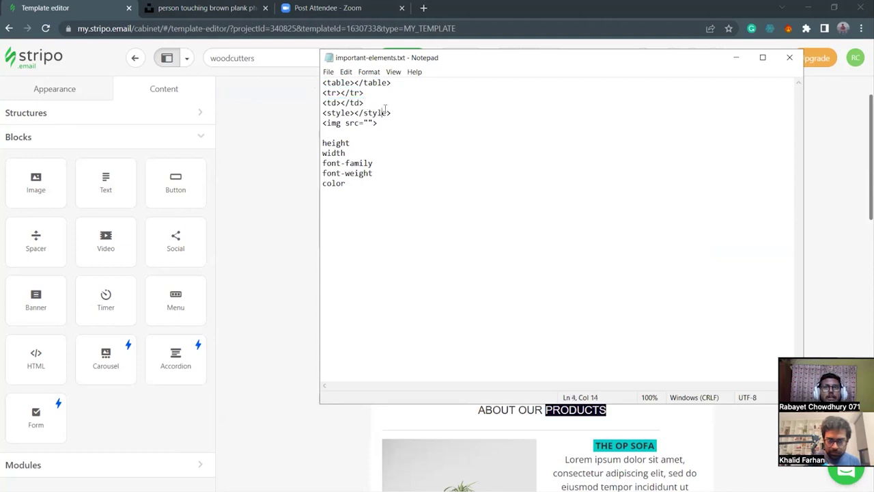
left_click(736, 58)
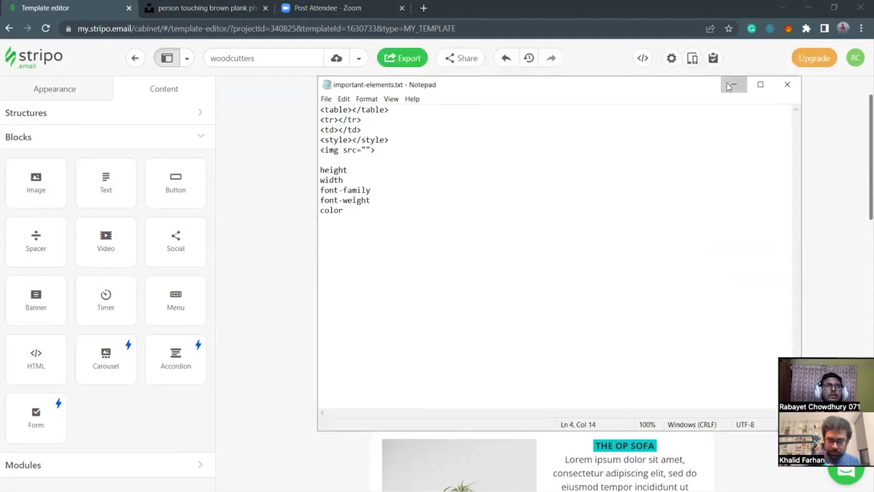
scroll(349, 153, "up", 1)
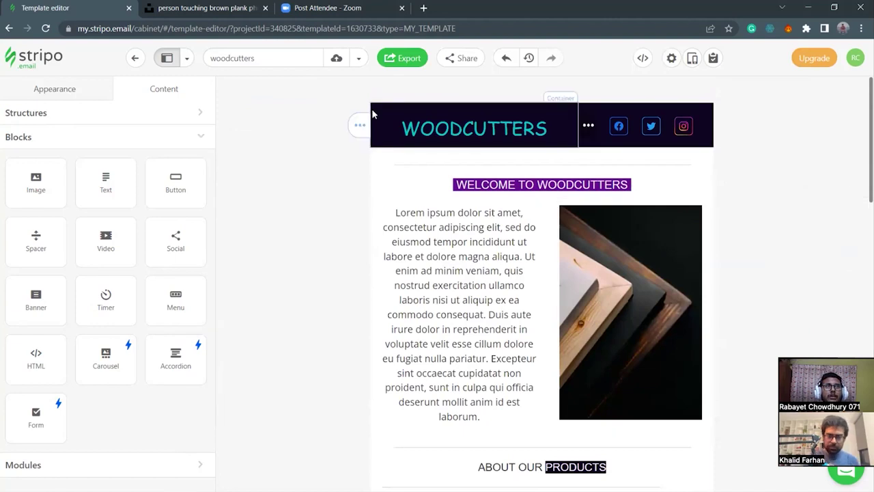
scroll(427, 364, "down", 7)
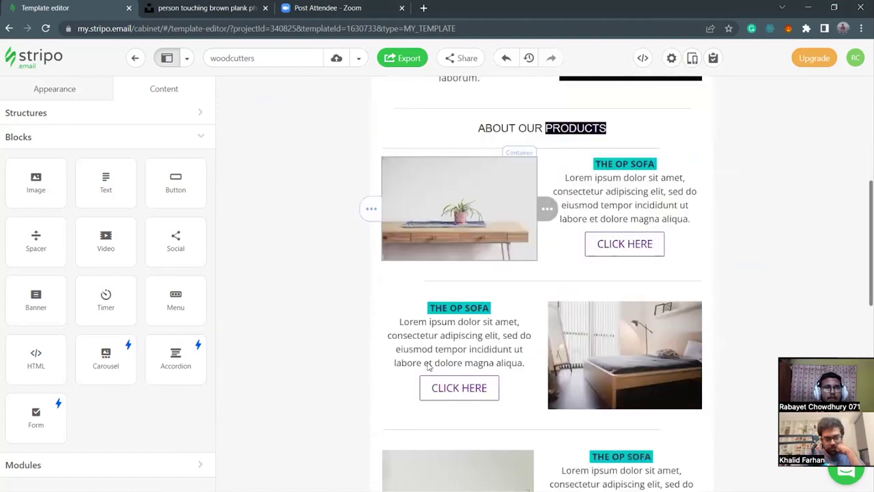
scroll(428, 367, "down", 6)
scroll(428, 367, "up", 6)
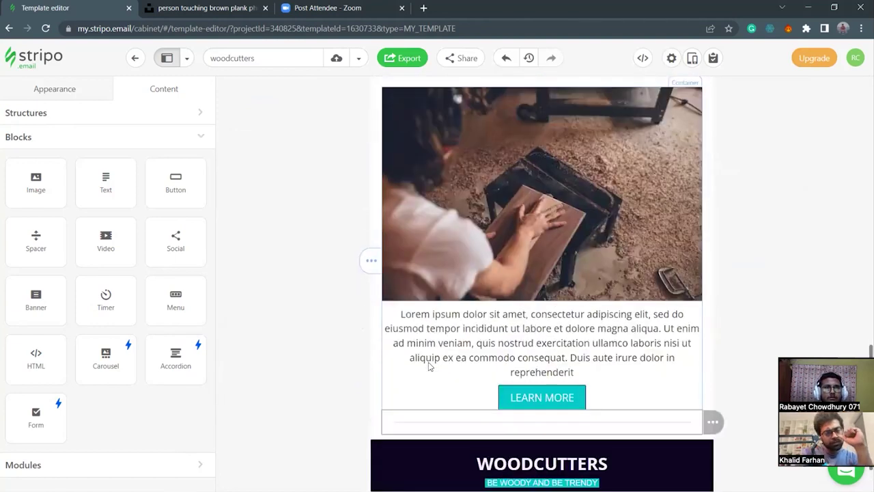
scroll(428, 362, "up", 8)
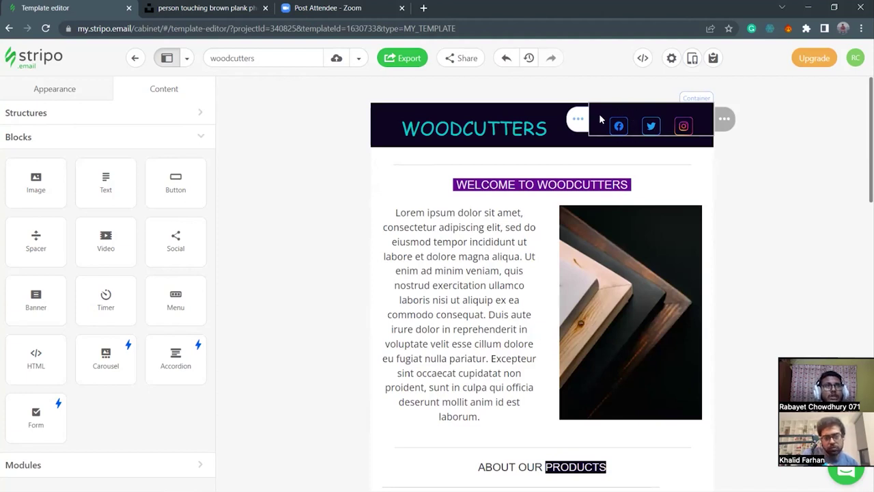
left_click(599, 116)
left_click(642, 58)
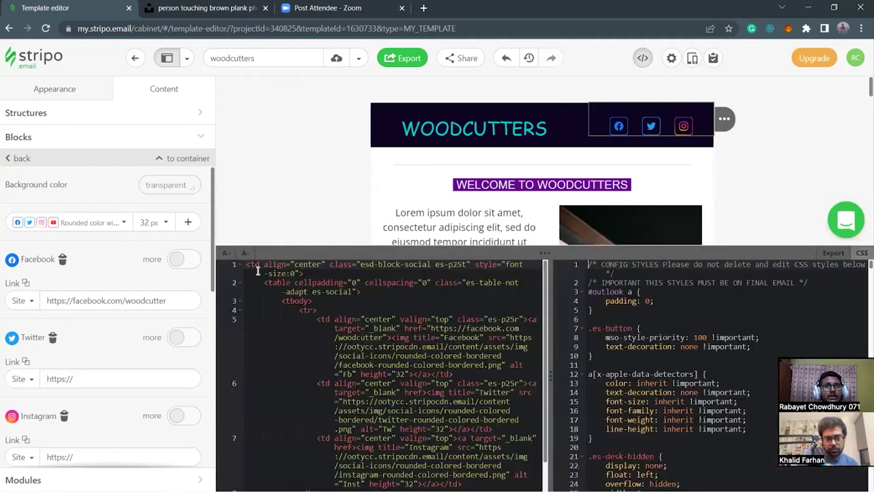
scroll(327, 317, "down", 1)
left_click_drag(321, 460, 299, 278)
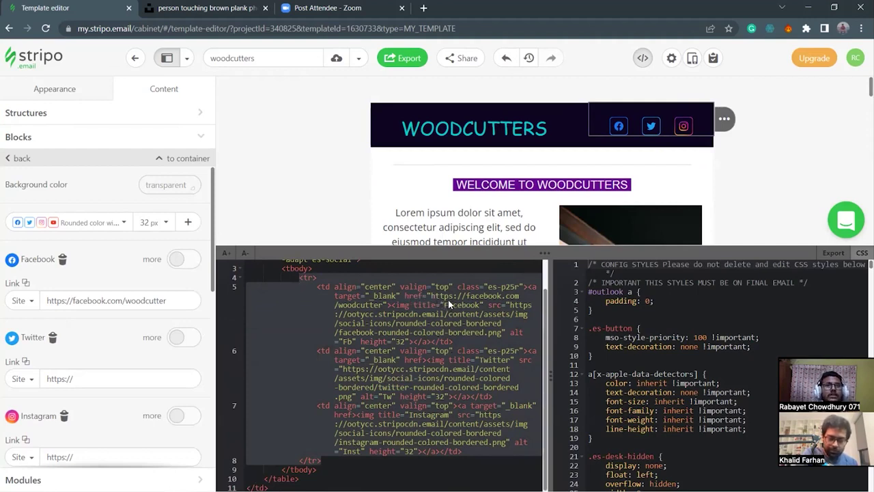
left_click(432, 295)
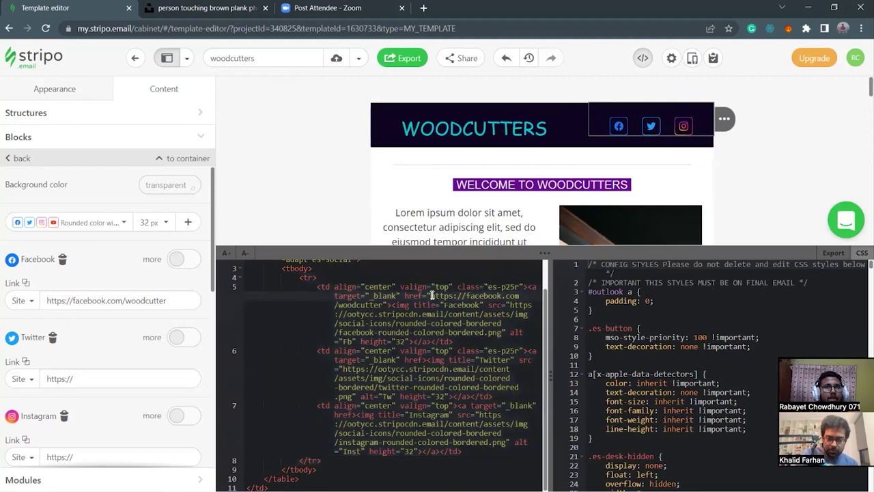
left_click(381, 305)
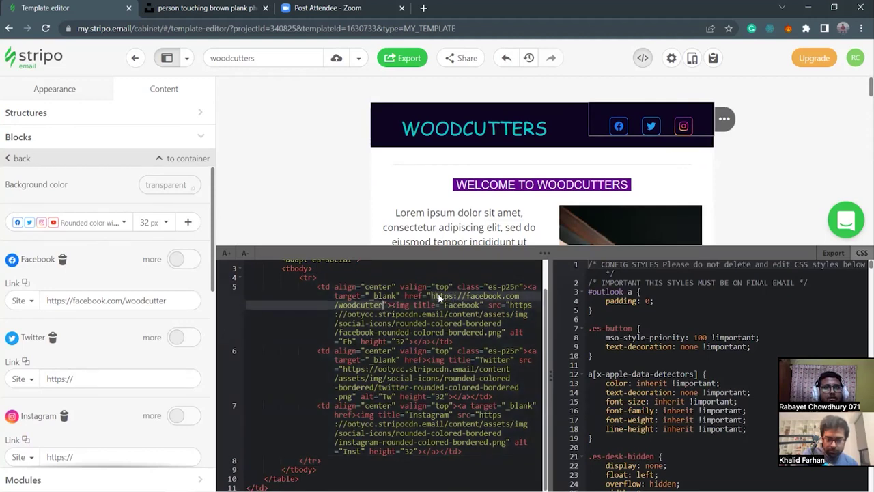
key("Up")
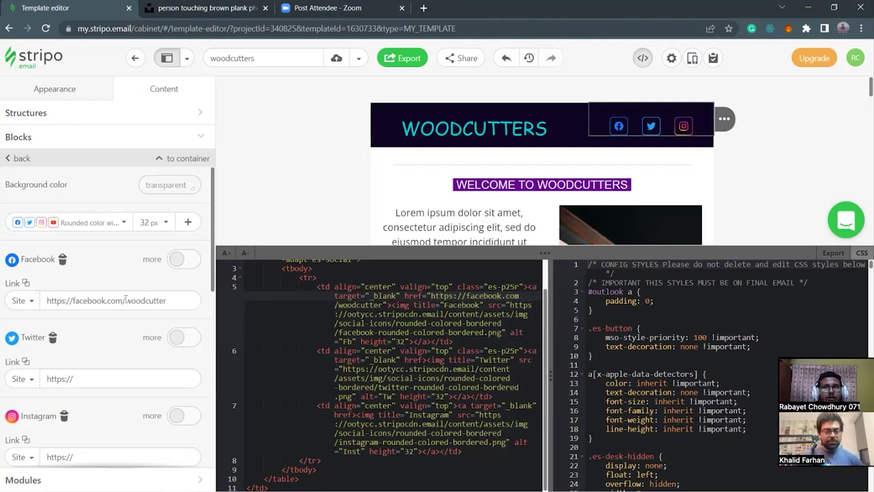
left_click(374, 314)
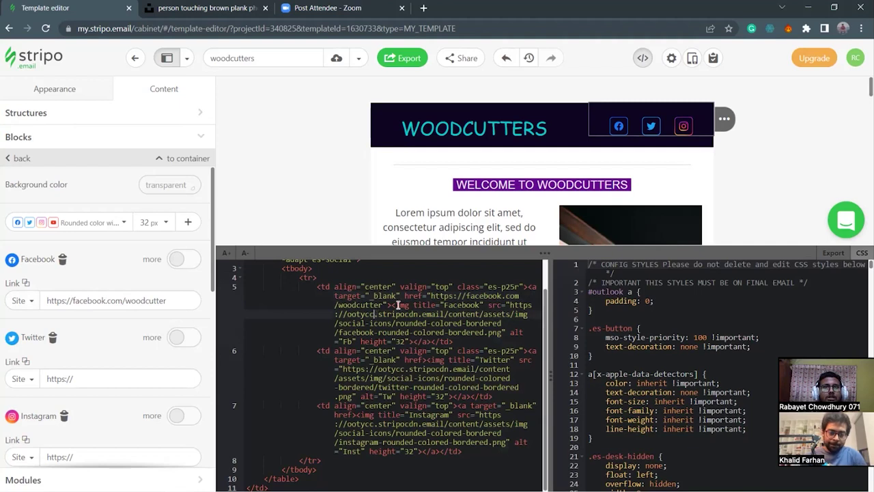
left_click(383, 304)
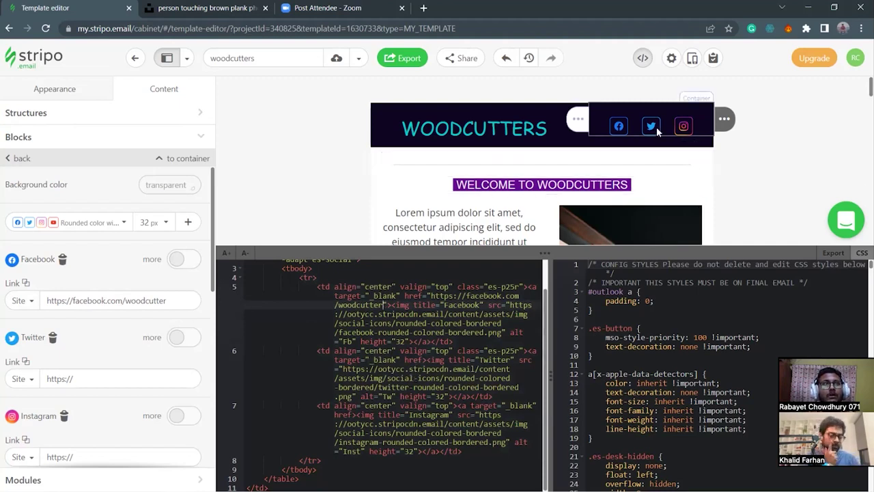
left_click(377, 370)
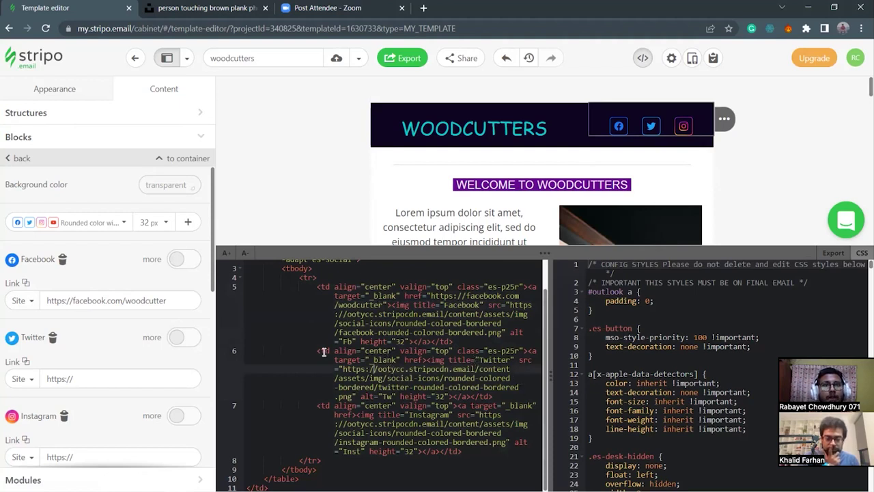
left_click_drag(428, 360, 510, 362)
left_click(511, 362)
left_click_drag(318, 350, 492, 395)
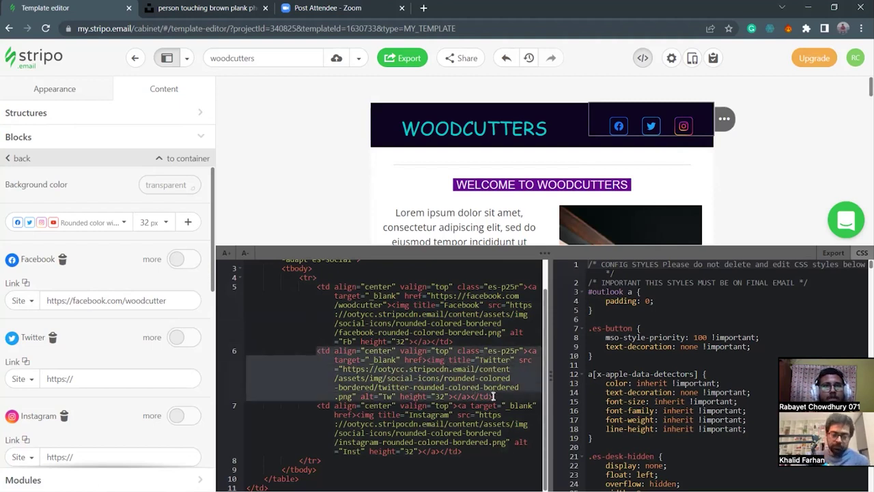
left_click(329, 351)
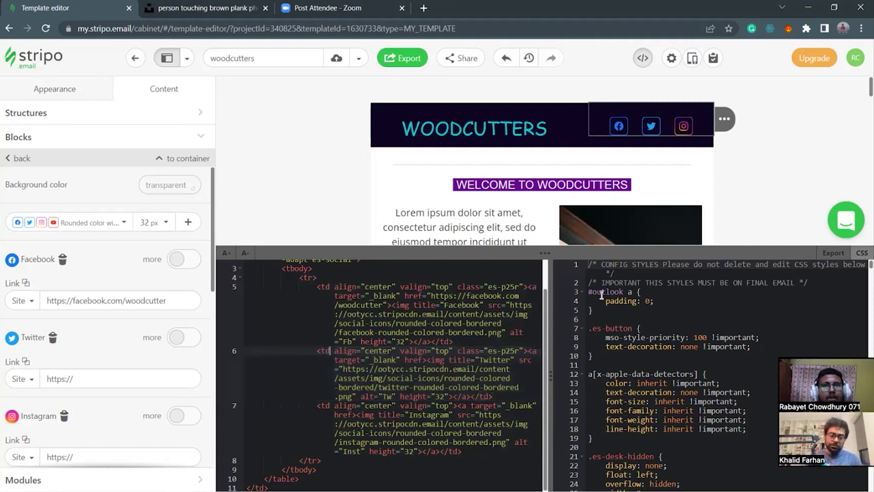
left_click_drag(549, 254, 548, 278)
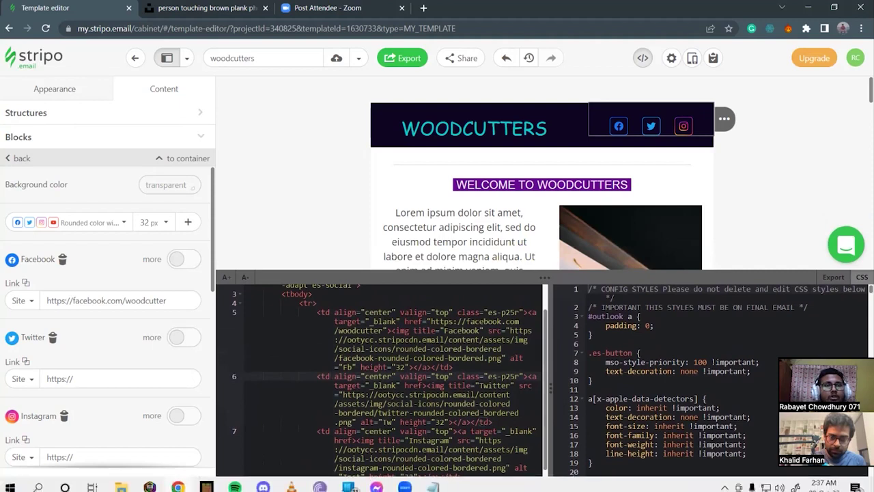
mouse_move(432, 481)
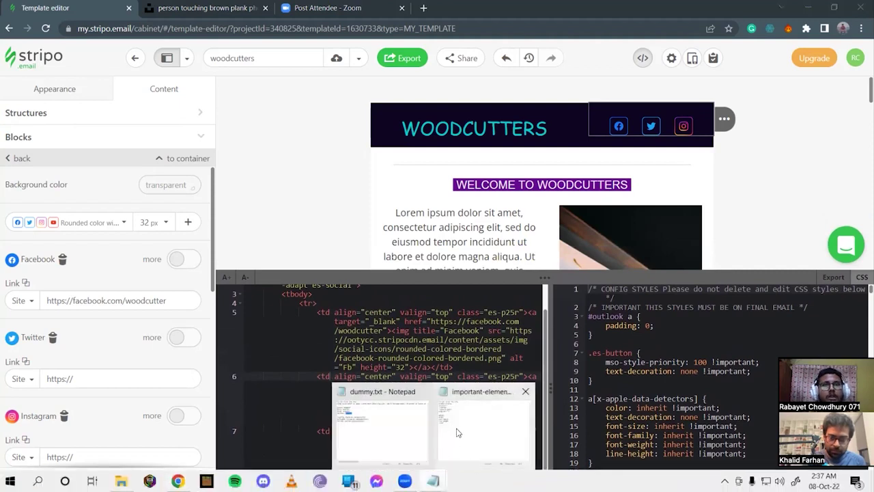
Bring up the important-elements notes and add a space after the <tr> tag.
left_click(481, 427)
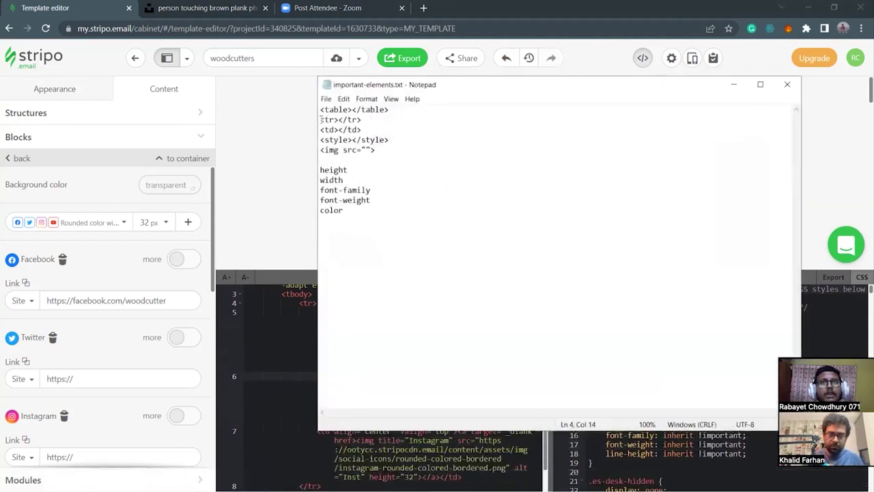
left_click_drag(321, 119, 339, 119)
left_click(340, 121)
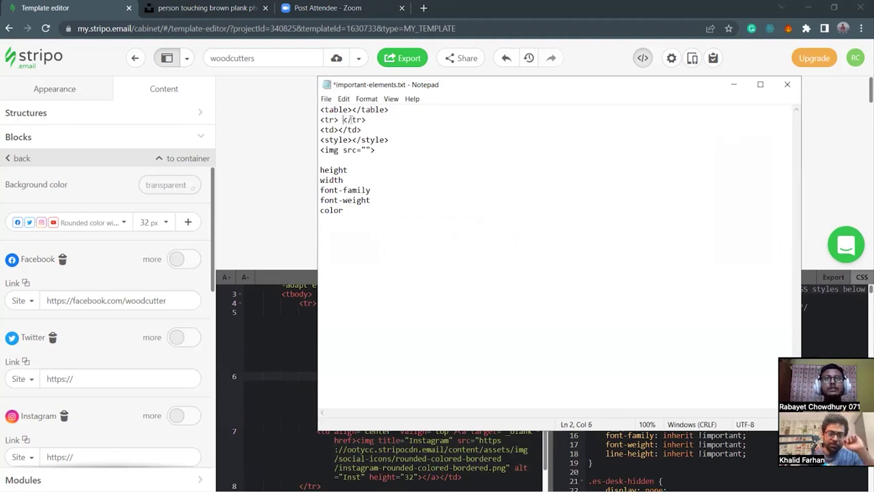
left_click_drag(351, 120, 346, 120)
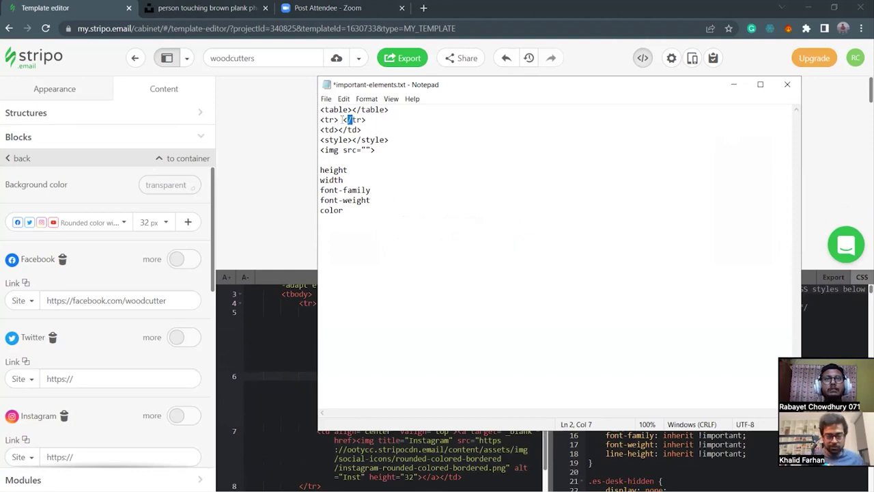
Type an <html> </html> pair on the empty line below color, then minimize Notepad.
left_click(367, 262)
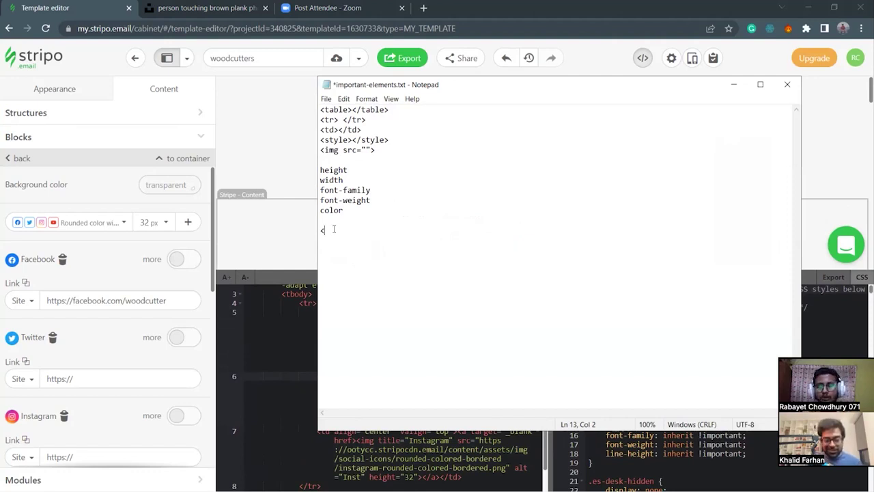
type("html>")
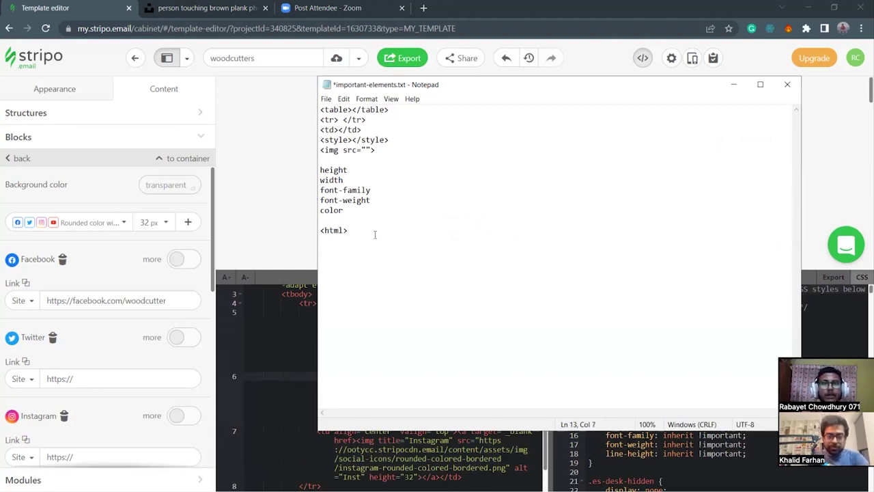
type("</html>")
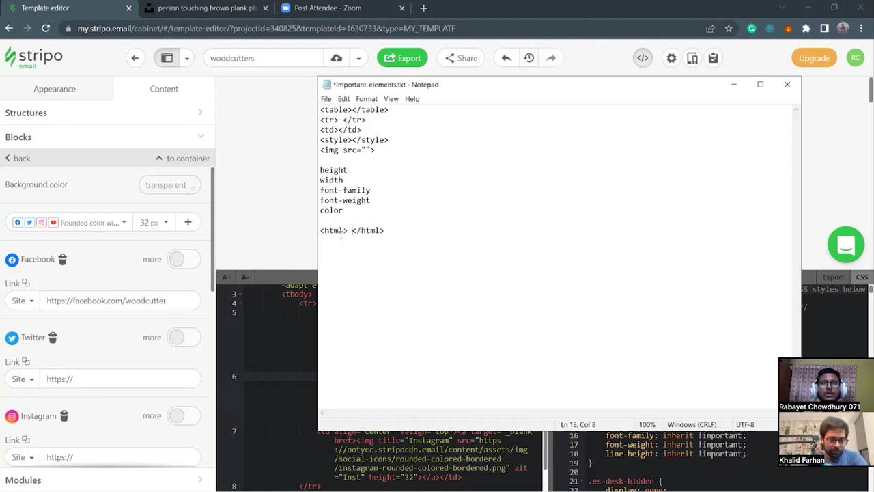
key("shift+End")
left_click(399, 240)
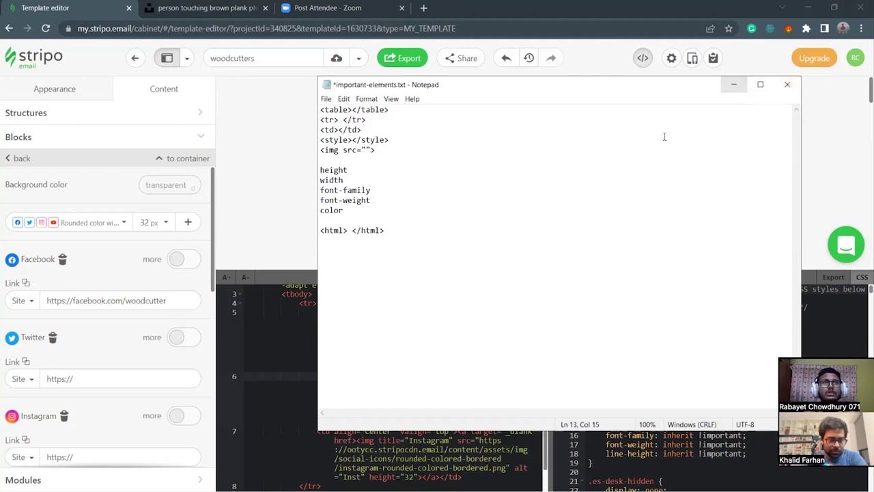
left_click(732, 85)
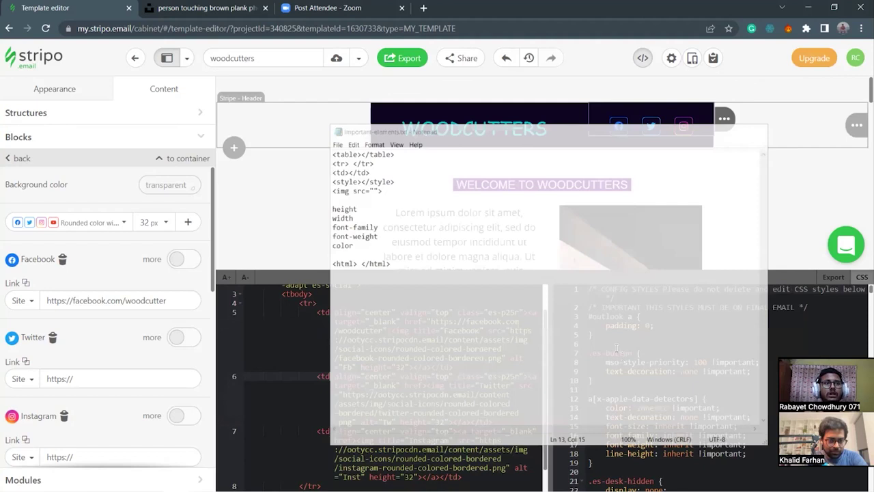
Inspect the social block's code, including the Facebook and Twitter icon image paths.
left_click(316, 312)
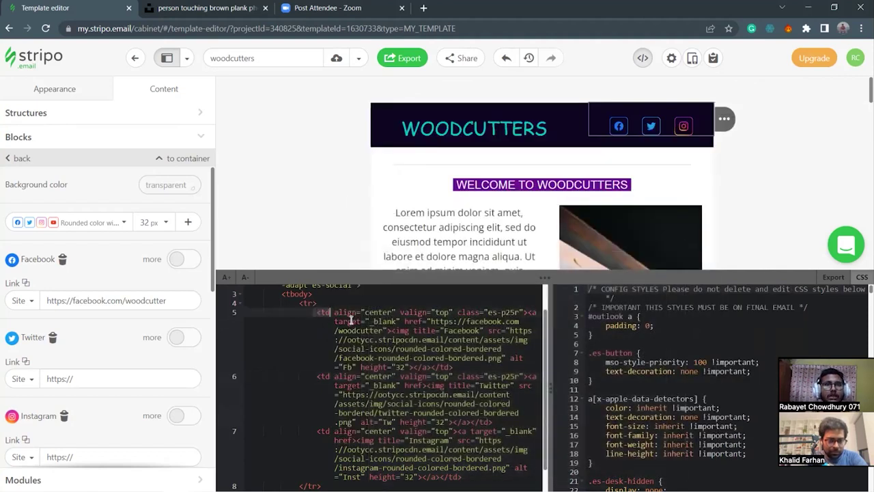
left_click(375, 412)
left_click(434, 367)
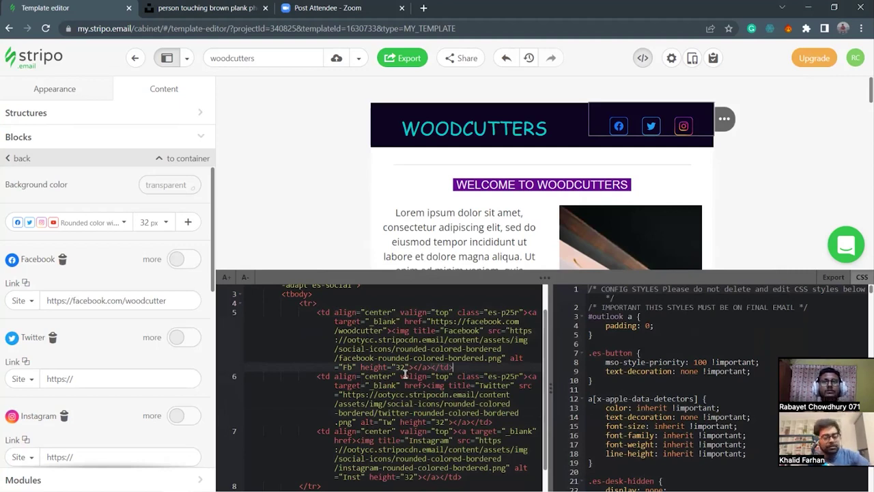
left_click_drag(545, 274, 544, 271)
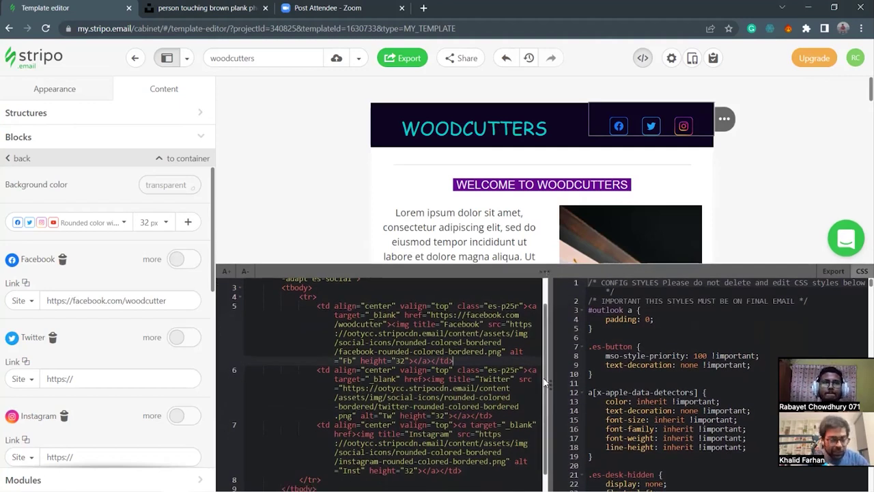
scroll(546, 383, "up", 1)
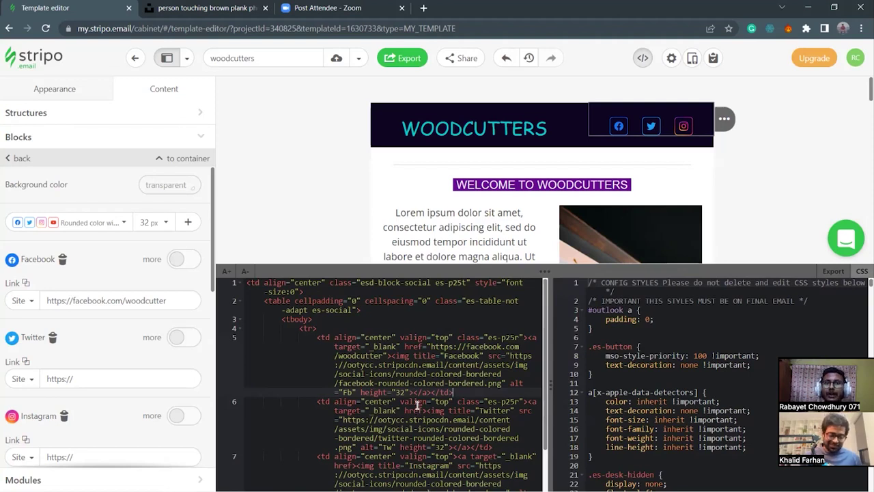
left_click(442, 382)
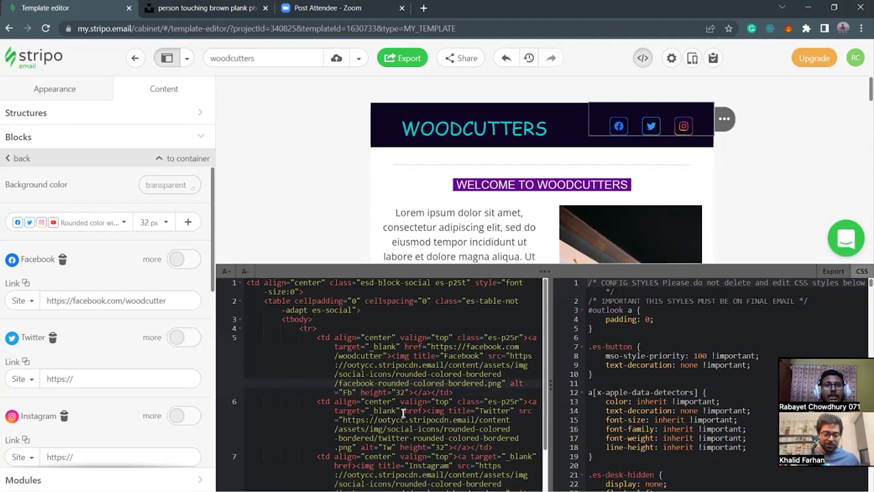
Deselect the social block and enlarge the code panel to show the whole template HTML.
left_click_drag(543, 271, 544, 350)
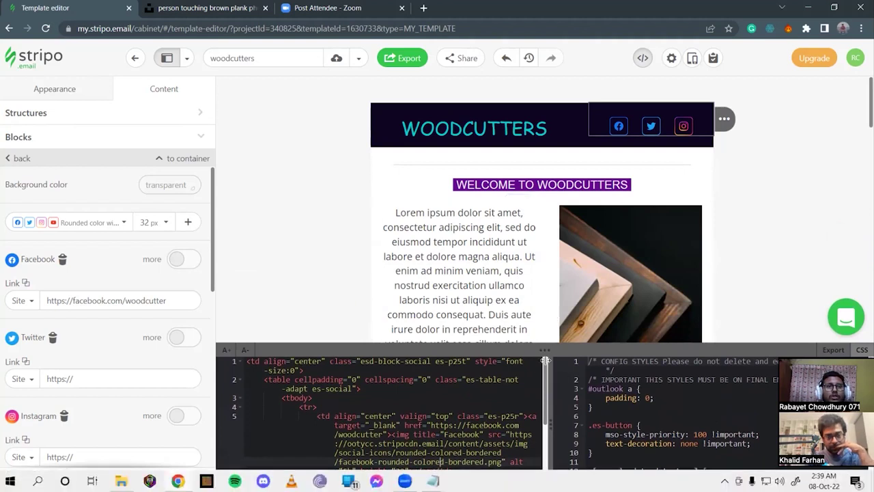
left_click(289, 91)
left_click_drag(553, 339, 535, 204)
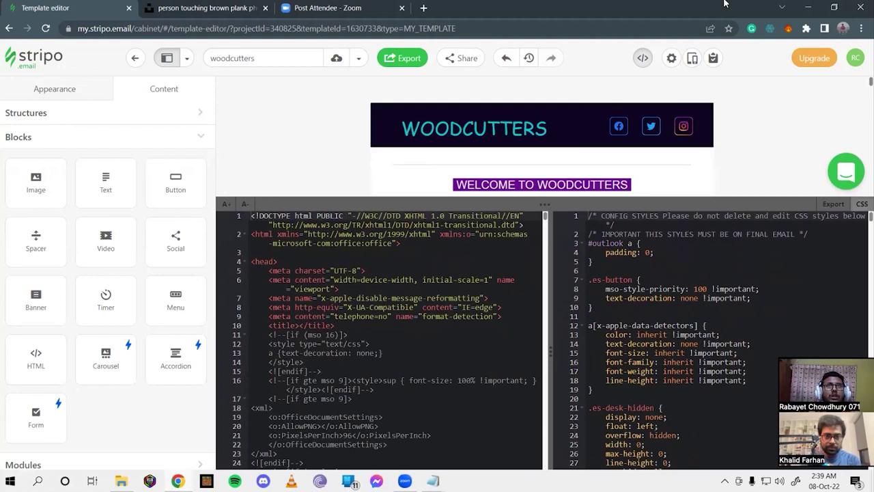
Search the web for 'google fonts' in a new Chrome tab.
key("ctrl+Tab")
left_click(300, 15)
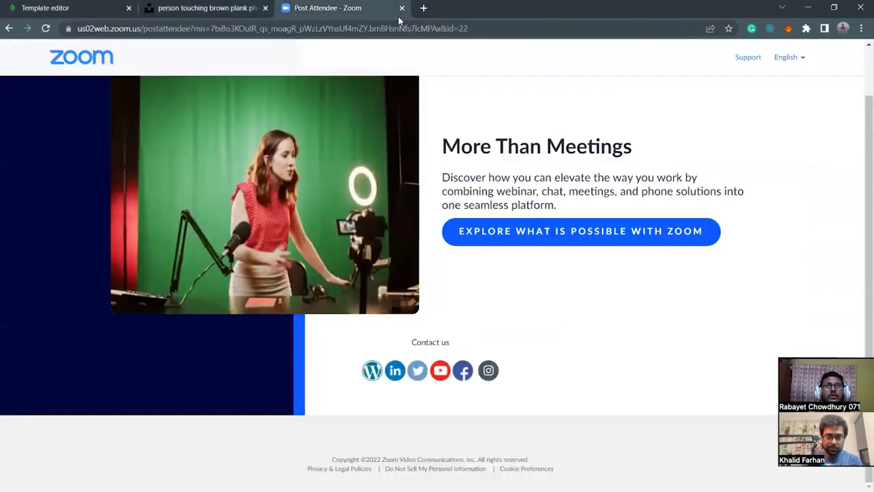
left_click(423, 8)
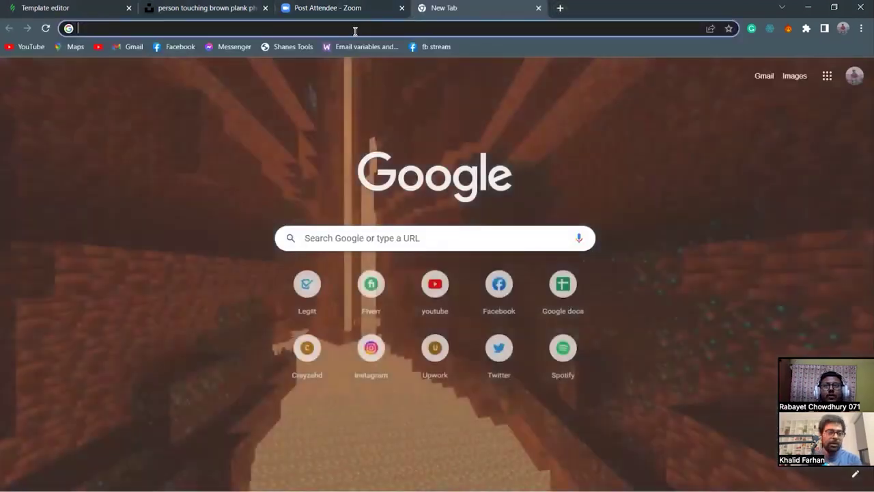
type("google fon")
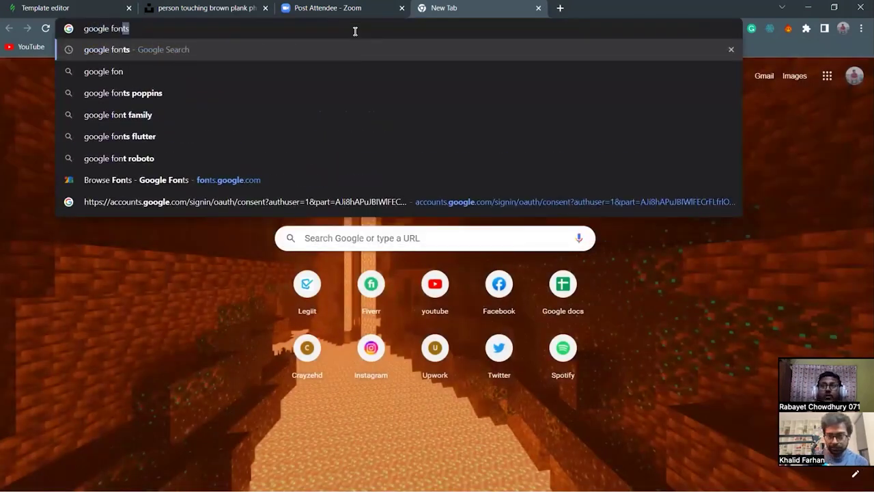
type("ts")
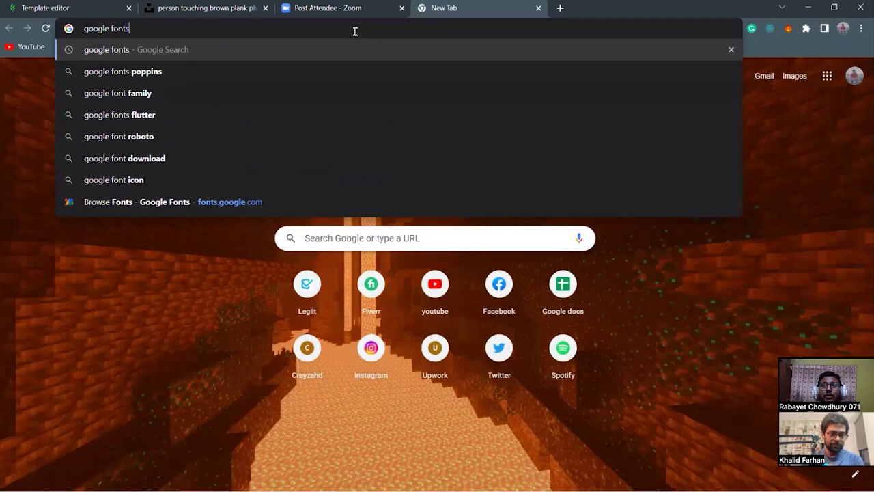
key("Return")
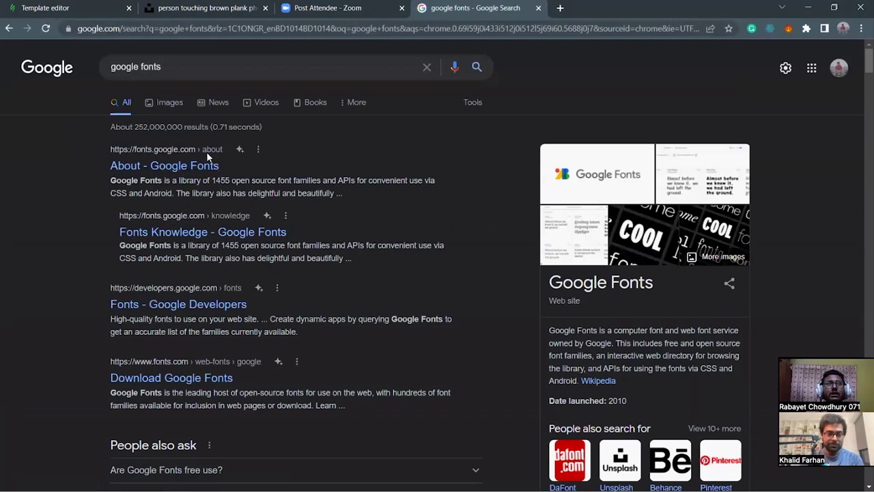
Open the Google Fonts site, close the Selected family panel and reload the page.
left_click(174, 164)
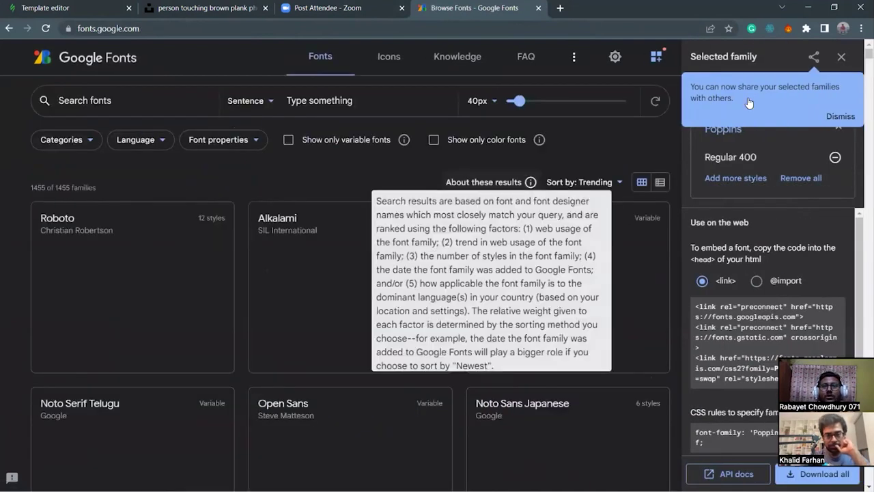
scroll(380, 220, "down", 5)
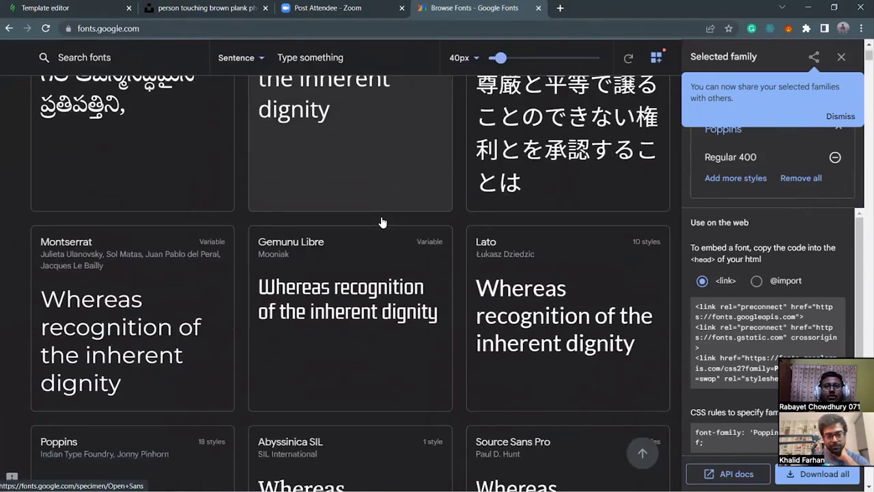
scroll(382, 222, "down", 6)
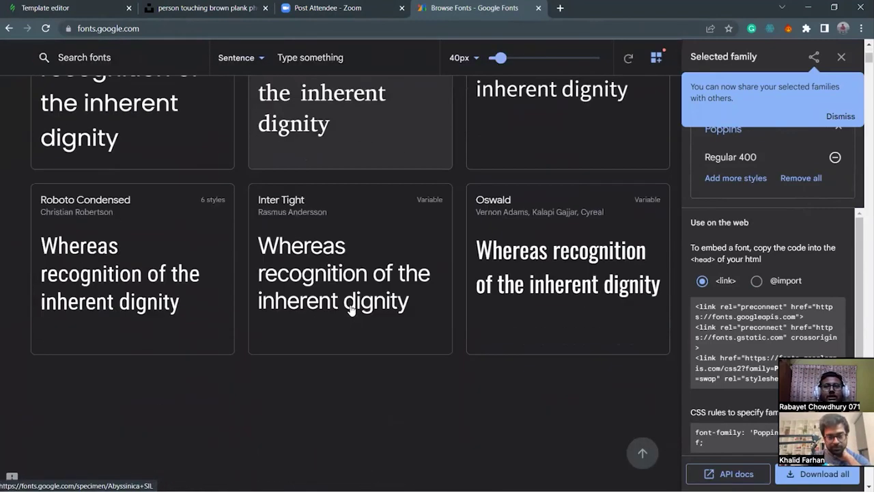
scroll(351, 308, "down", 1)
scroll(318, 337, "down", 3)
scroll(317, 336, "up", 1)
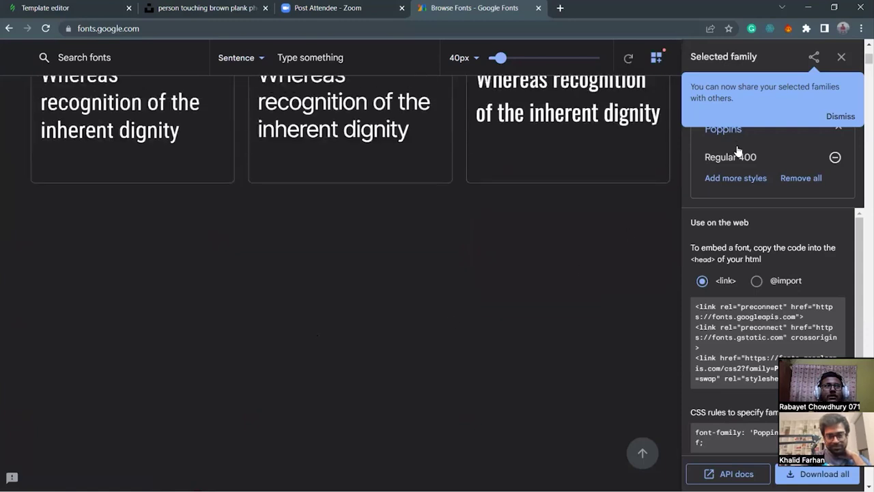
left_click(841, 57)
scroll(74, 127, "up", 2)
scroll(75, 61, "up", 10)
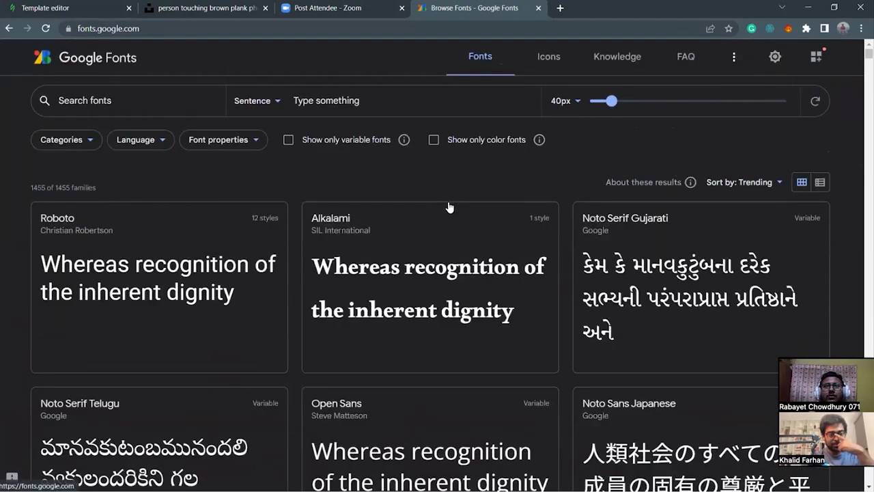
scroll(454, 225, "down", 9)
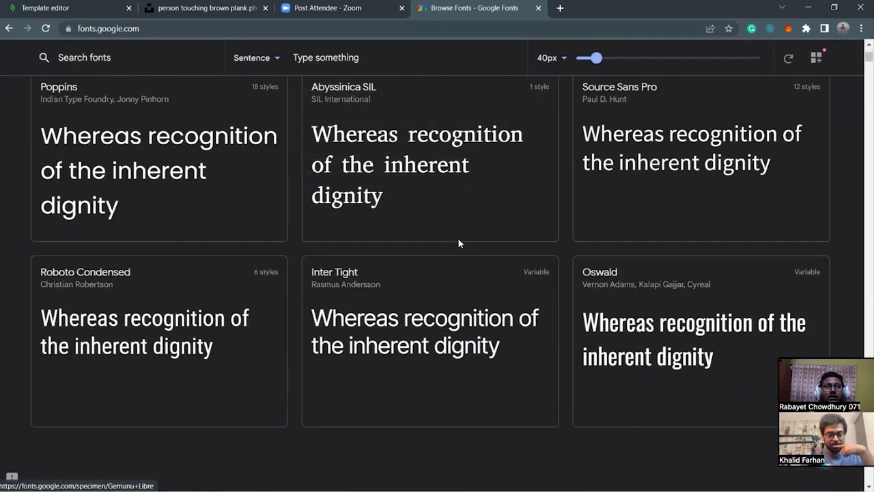
left_click(46, 30)
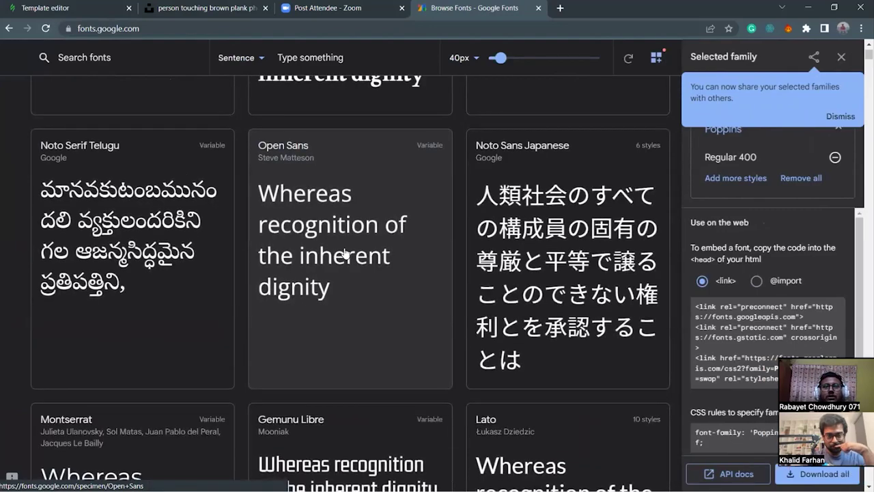
Scroll through the catalogue of 1455 font families and their sample previews.
scroll(341, 274, "down", 10)
scroll(344, 332, "down", 9)
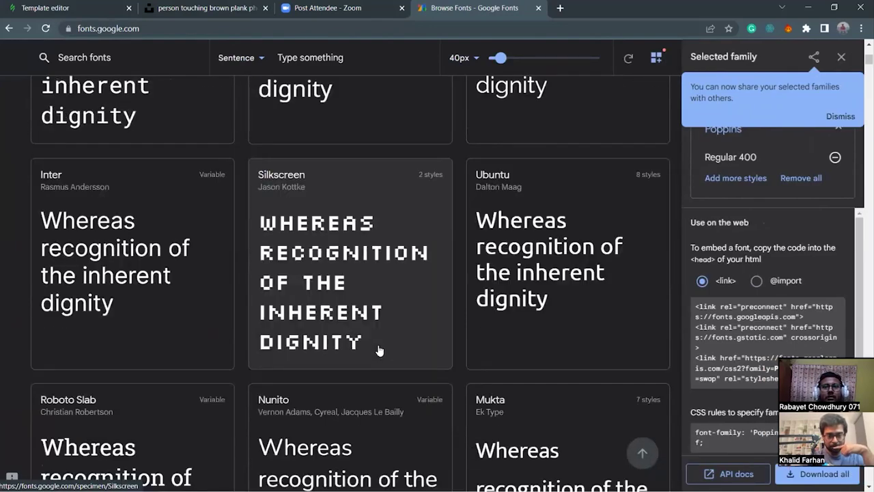
scroll(253, 384, "down", 8)
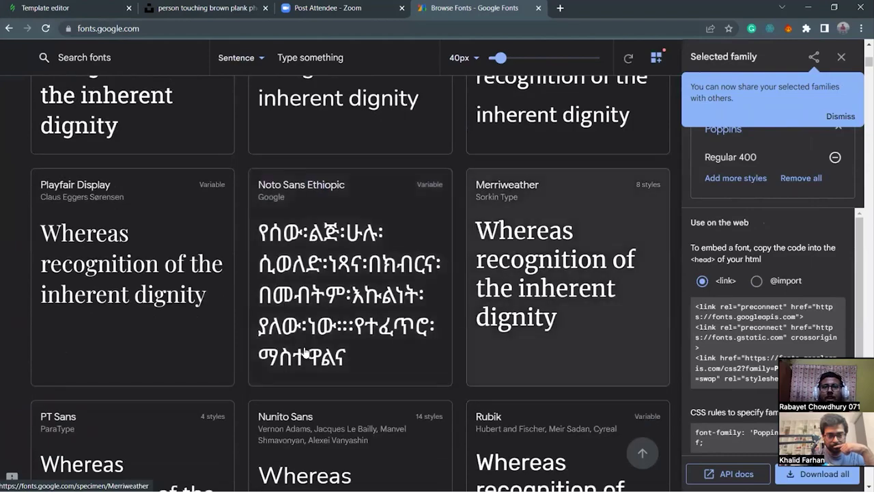
scroll(244, 330, "down", 7)
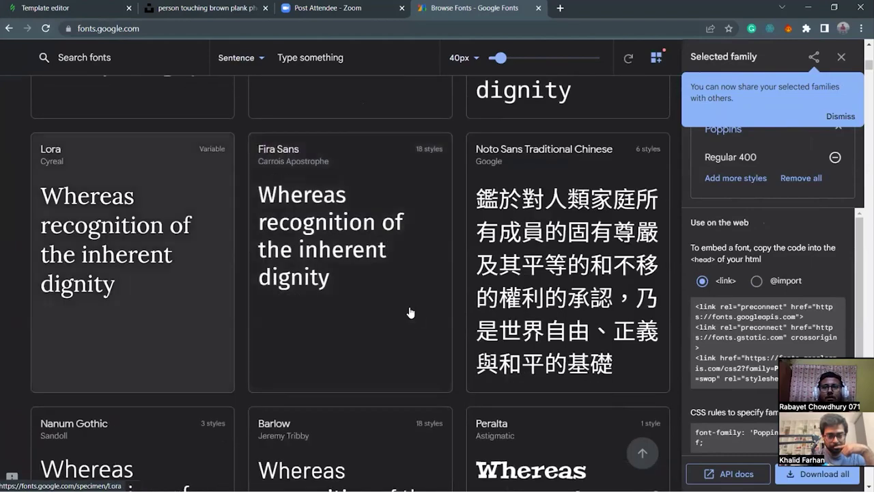
scroll(145, 318, "down", 8)
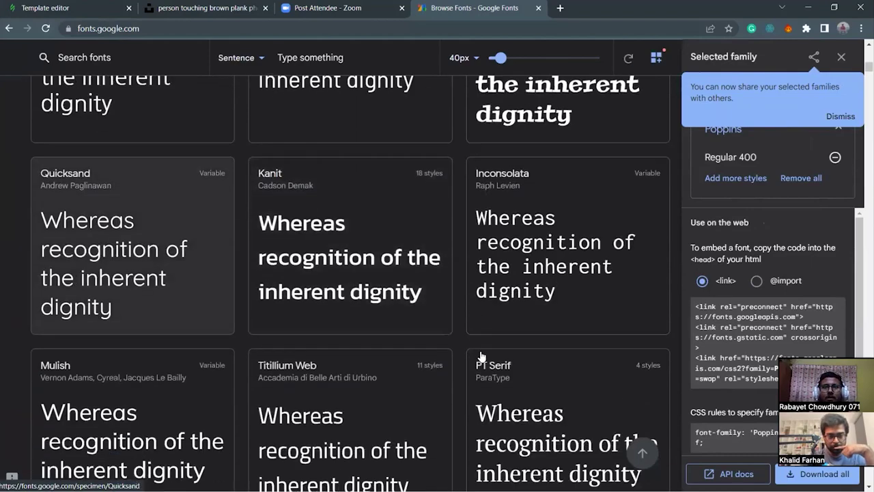
scroll(390, 334, "down", 4)
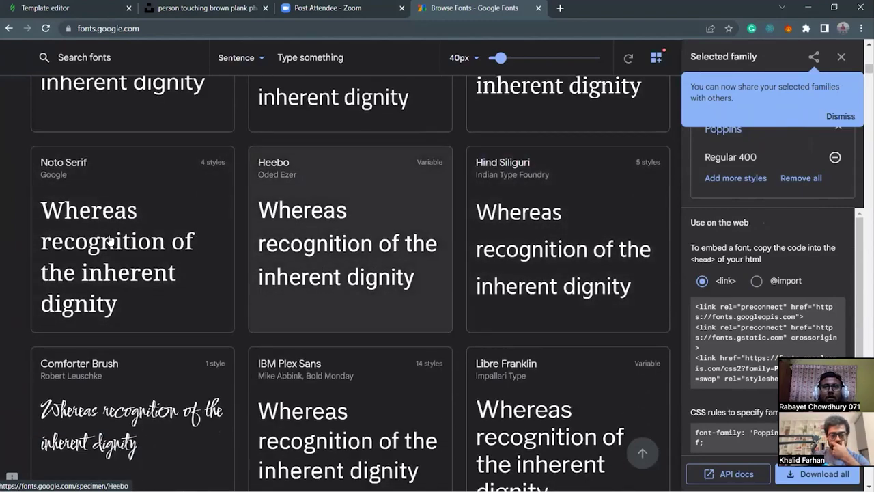
scroll(312, 367, "down", 8)
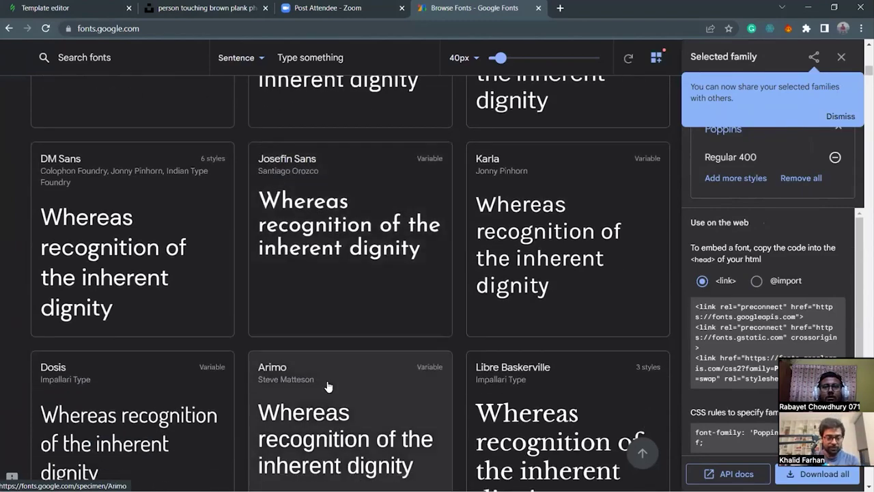
scroll(316, 369, "down", 6)
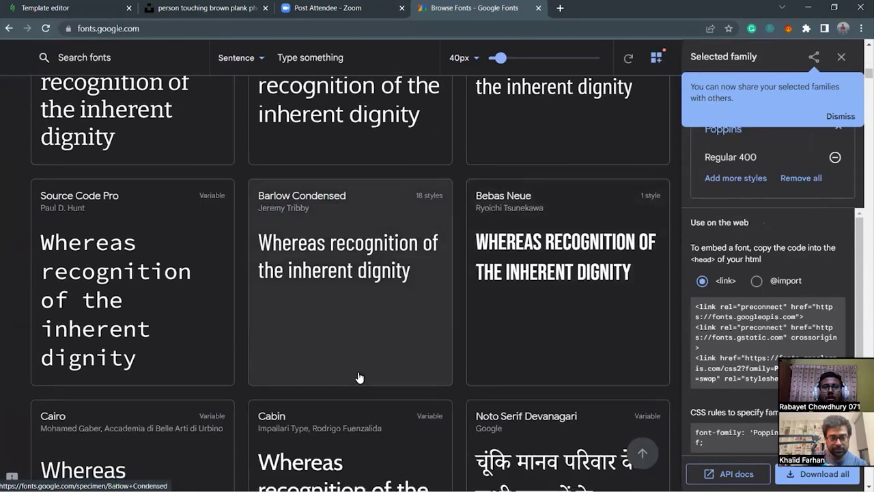
scroll(336, 355, "down", 7)
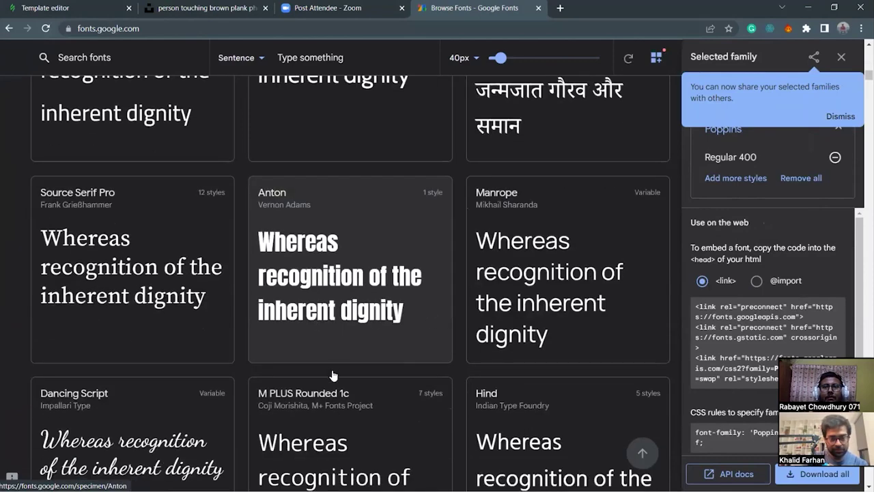
scroll(285, 309, "up", 1)
scroll(286, 309, "down", 7)
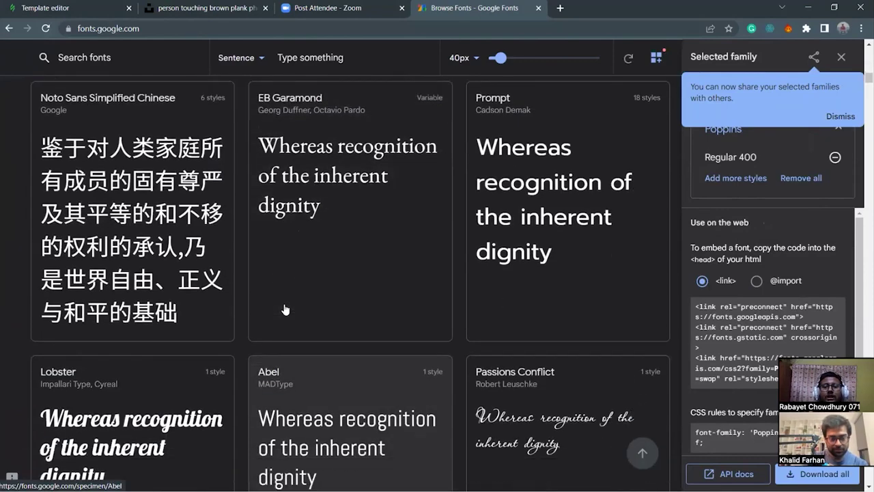
scroll(414, 321, "down", 3)
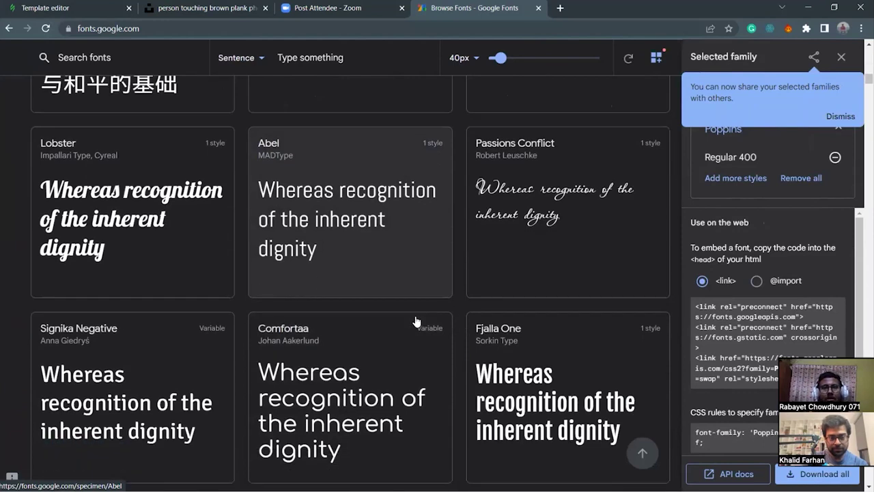
Open Comfortaa's specimen page, scroll to Styles and add Regular 400 to the selection.
left_click(357, 314)
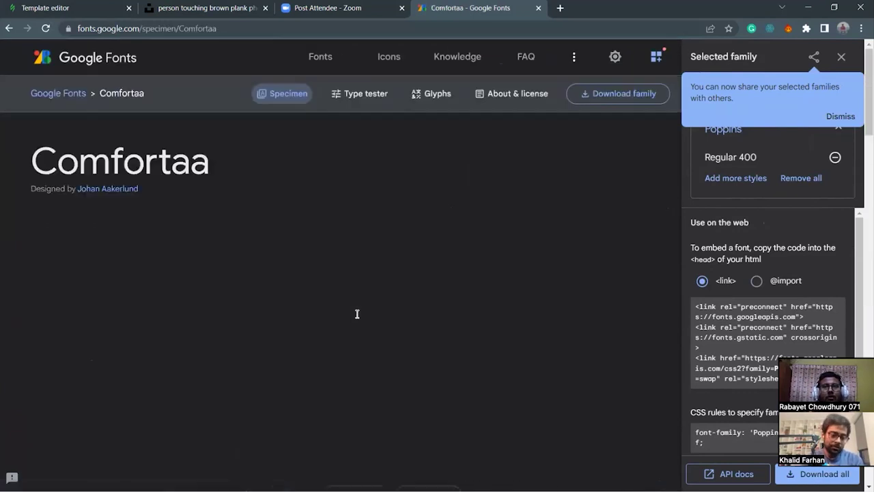
scroll(674, 276, "down", 2)
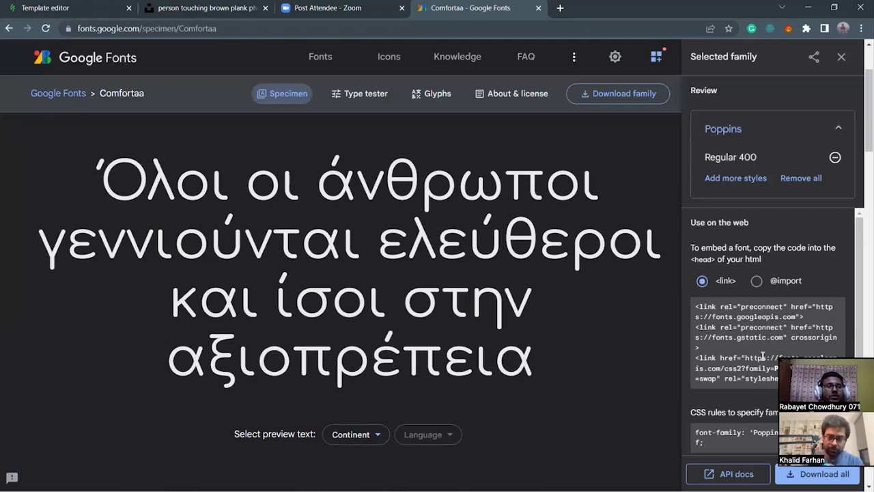
scroll(495, 330, "down", 4)
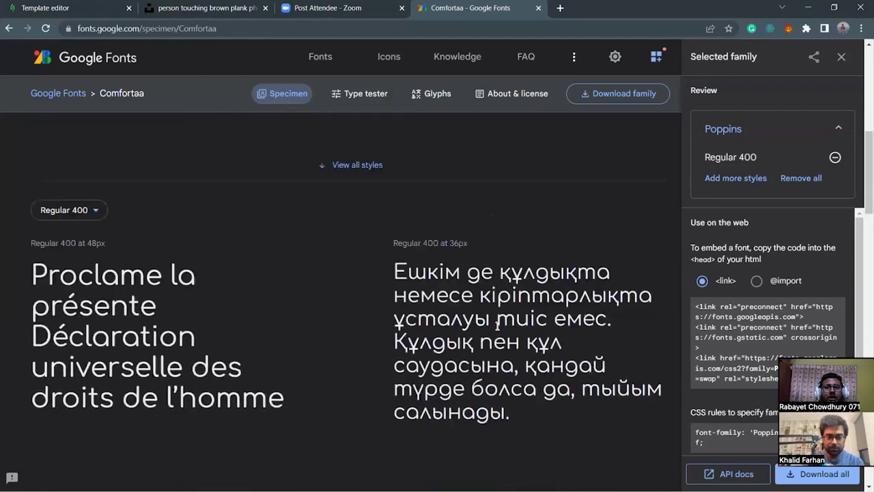
scroll(614, 345, "up", 2)
scroll(553, 315, "down", 2)
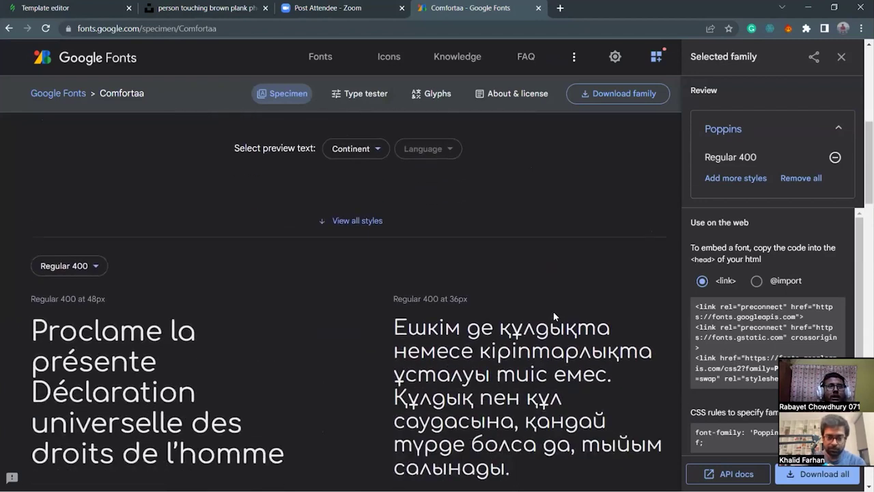
scroll(505, 334, "down", 3)
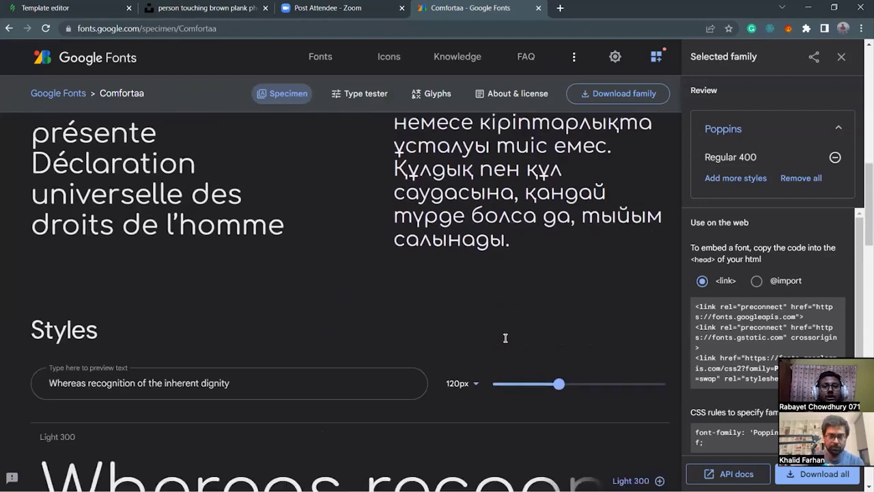
scroll(503, 345, "up", 1)
scroll(220, 374, "down", 2)
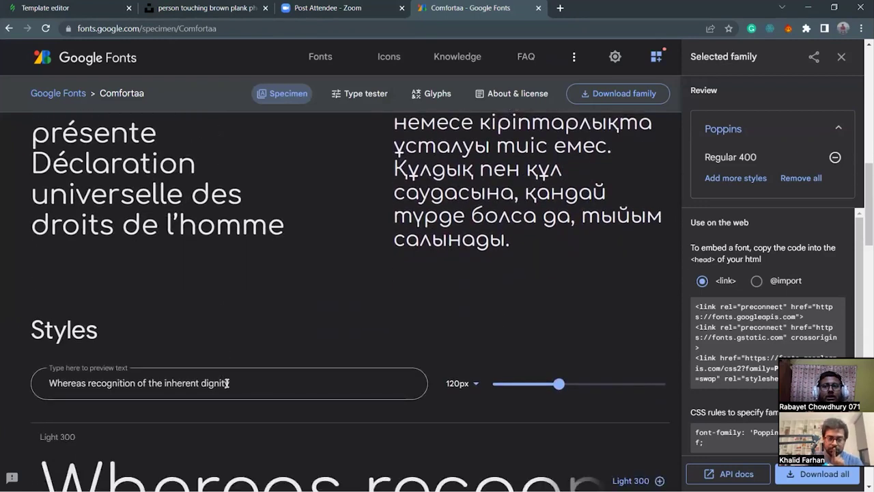
scroll(431, 424, "down", 2)
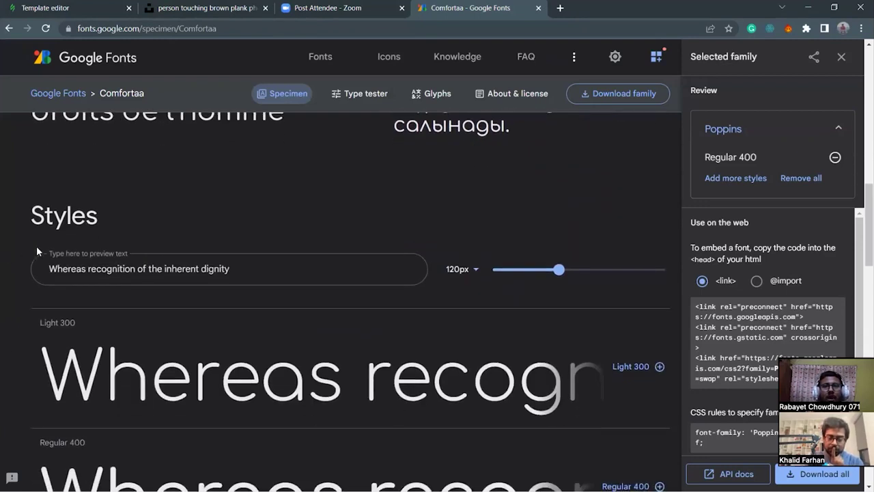
scroll(196, 364, "down", 4)
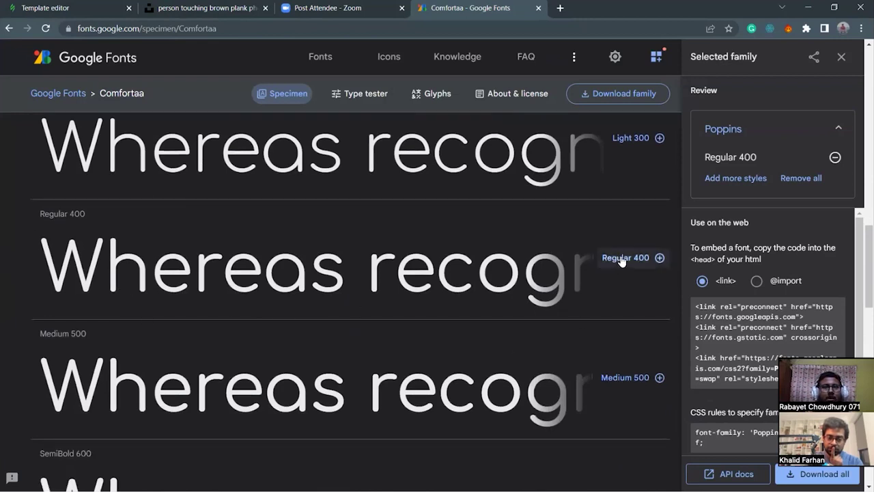
left_click(622, 261)
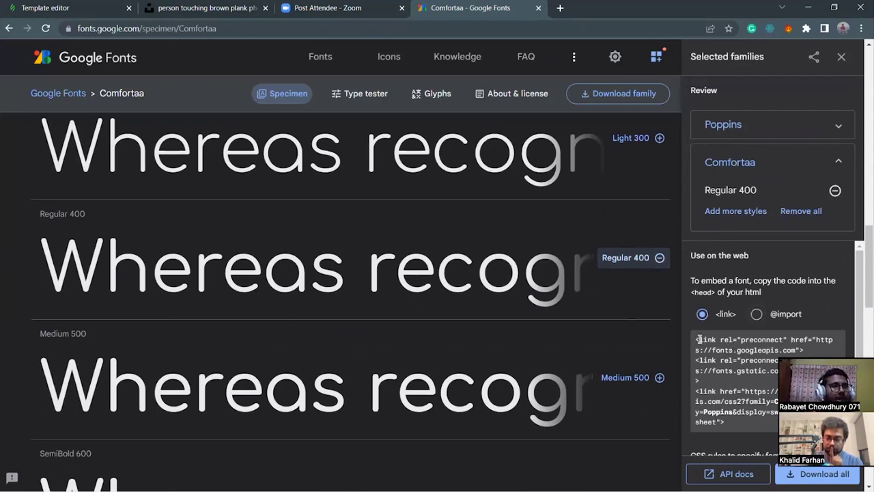
Select and copy the Google Fonts <link> embed code for Comfortaa and Poppins under Use on the web.
triple_click(698, 346)
left_click(697, 337)
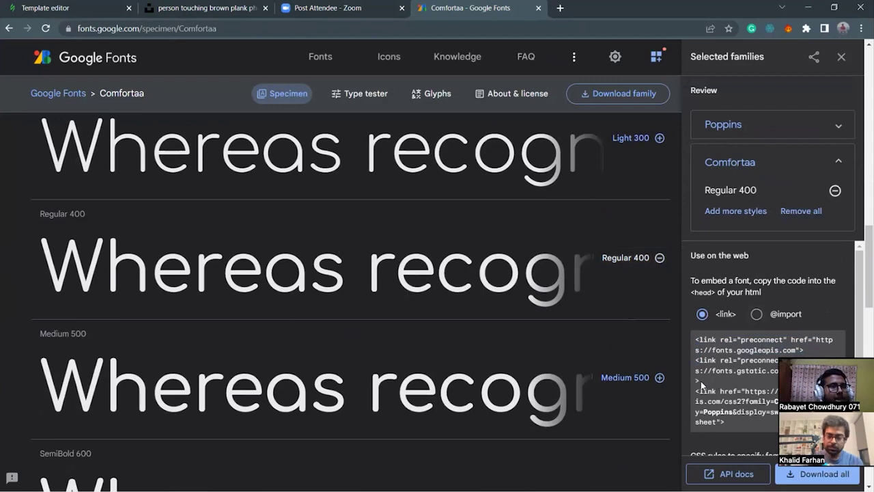
left_click_drag(697, 339, 726, 423)
key("ctrl+c")
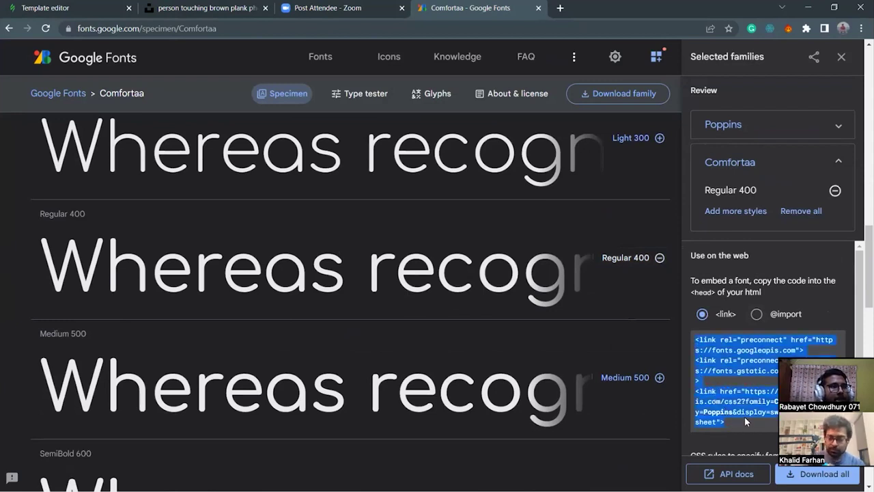
scroll(744, 414, "down", 1)
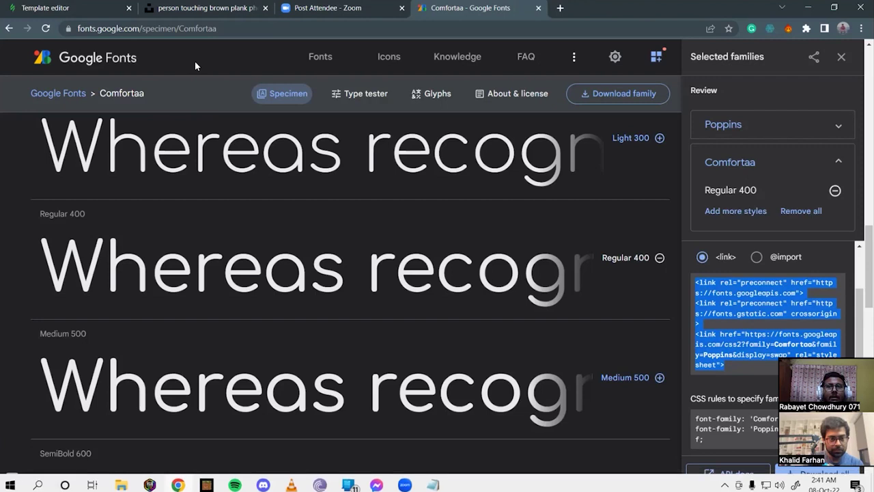
left_click(44, 7)
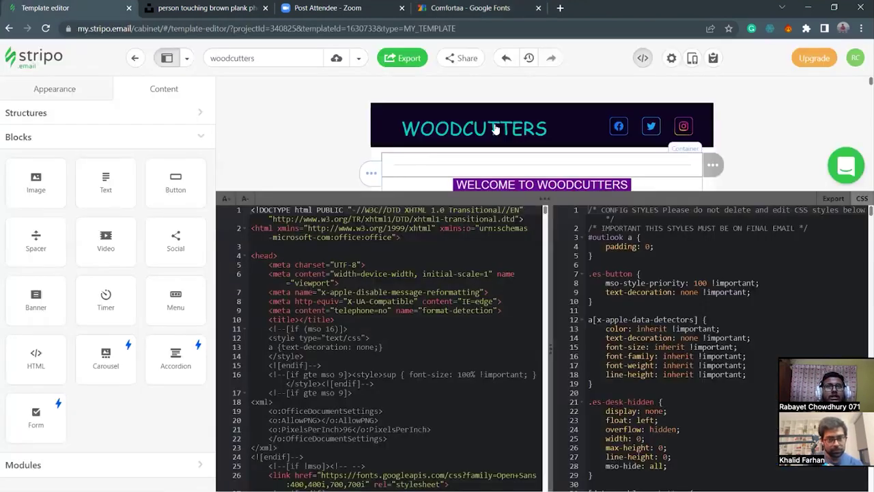
left_click(437, 9)
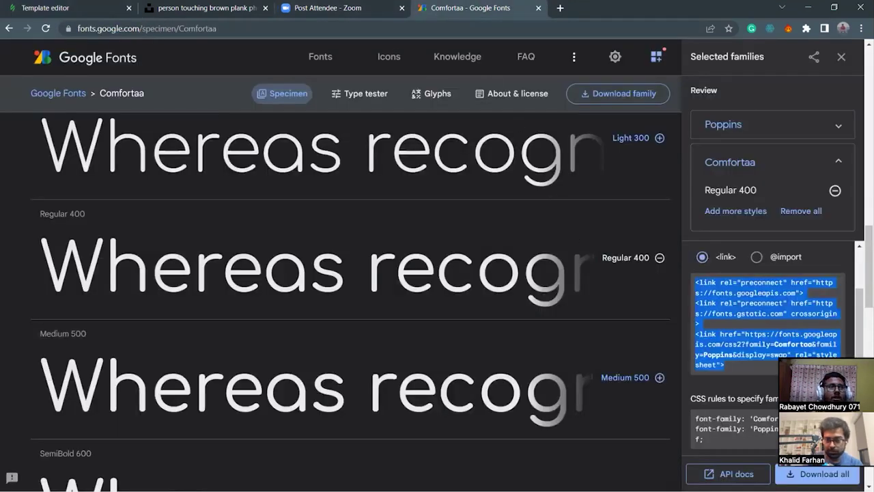
scroll(342, 301, "down", 5)
scroll(732, 280, "up", 1)
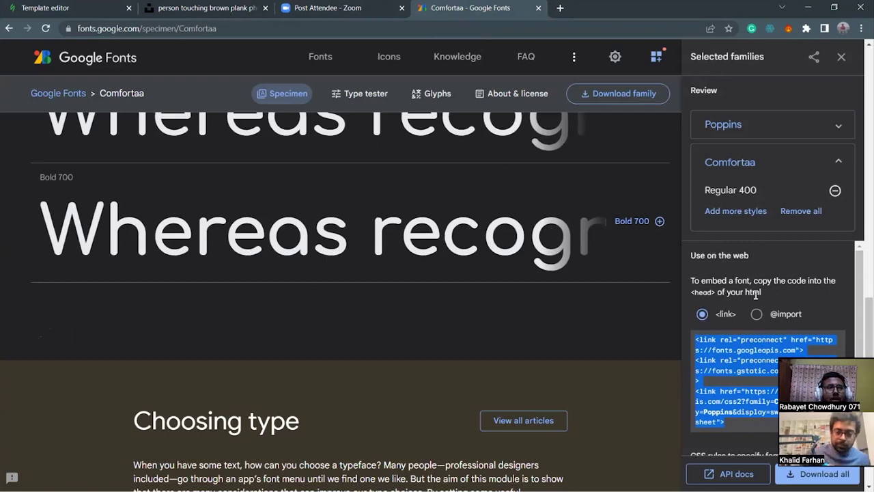
left_click(693, 292)
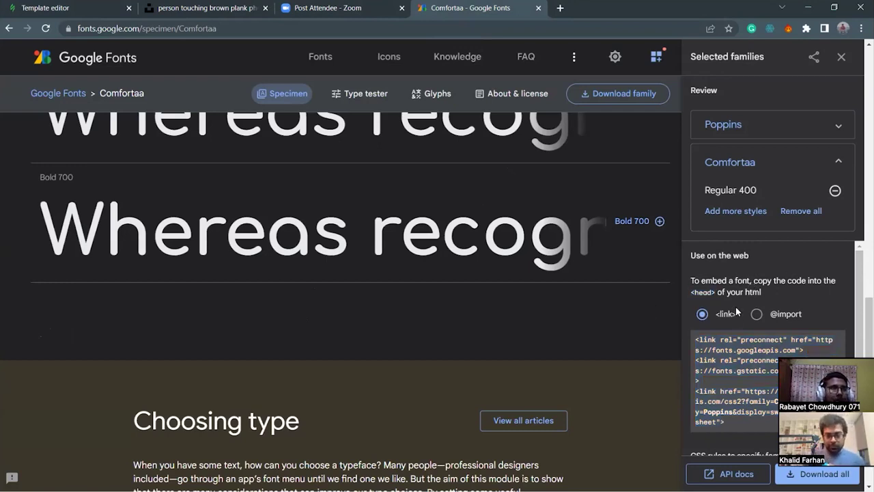
mouse_move(779, 483)
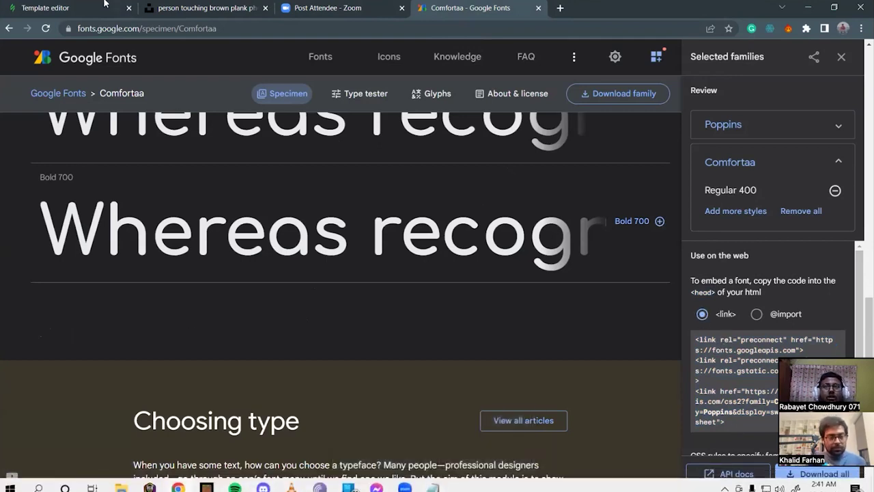
Paste the Google Fonts preconnect and Comfortaa/Poppins stylesheet links on a new line before </head>.
key("ctrl+1")
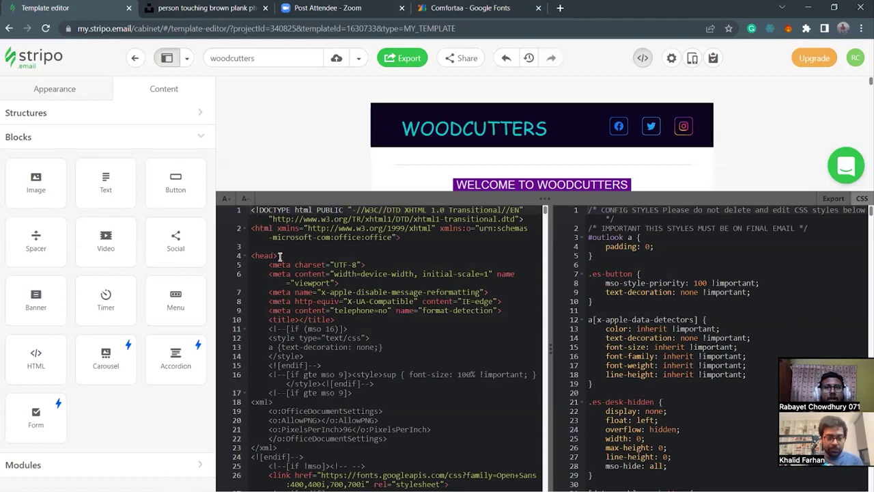
scroll(297, 265, "down", 3)
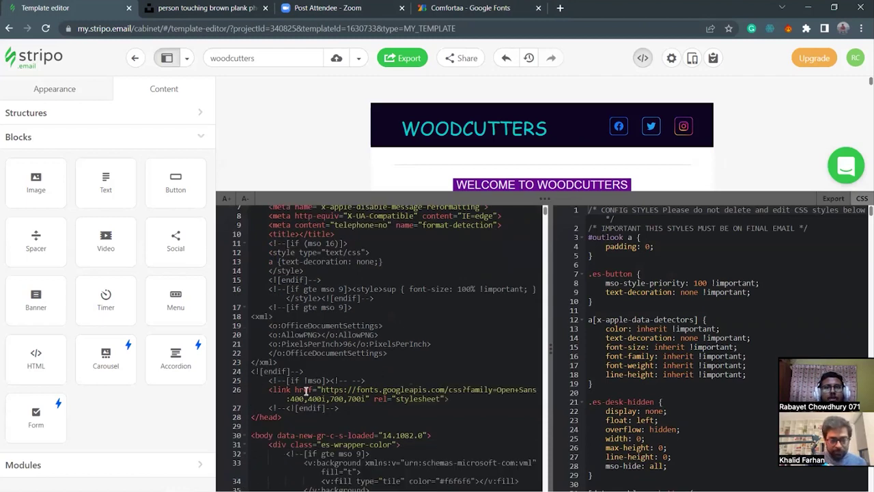
left_click(345, 408)
key("Return")
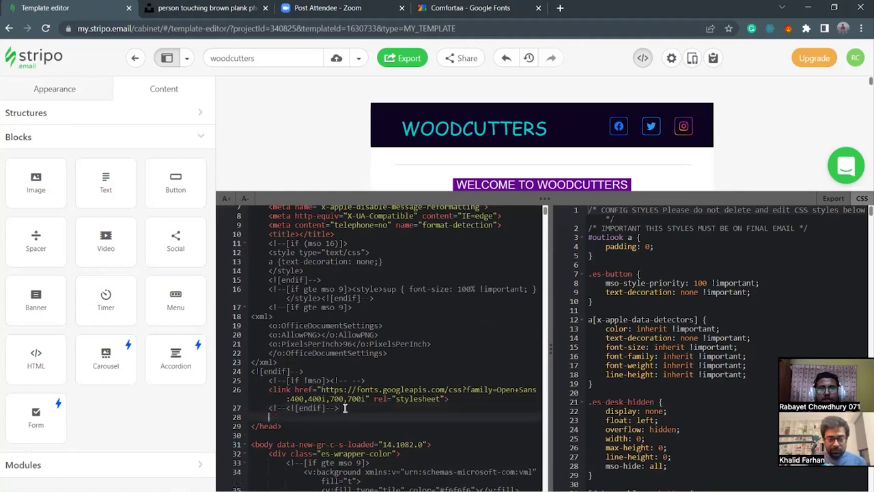
key("ctrl+v")
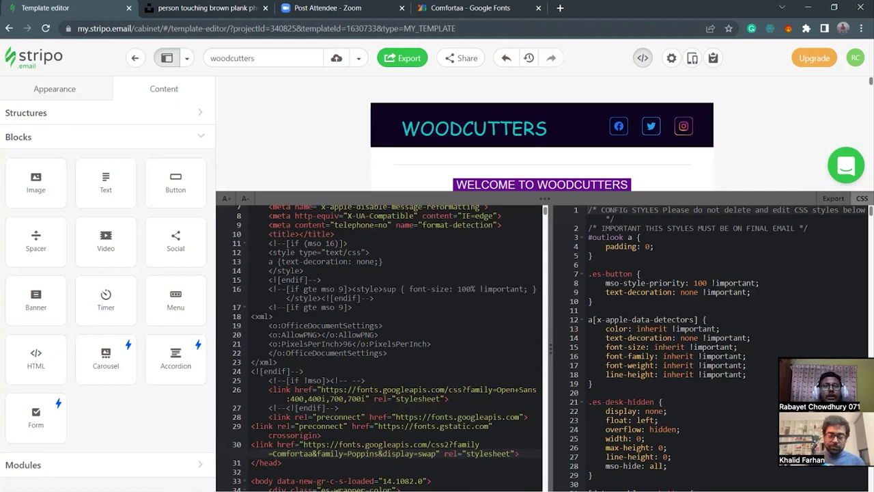
Review the font-family entry in the important-elements notes, then minimize Notepad.
mouse_move(432, 481)
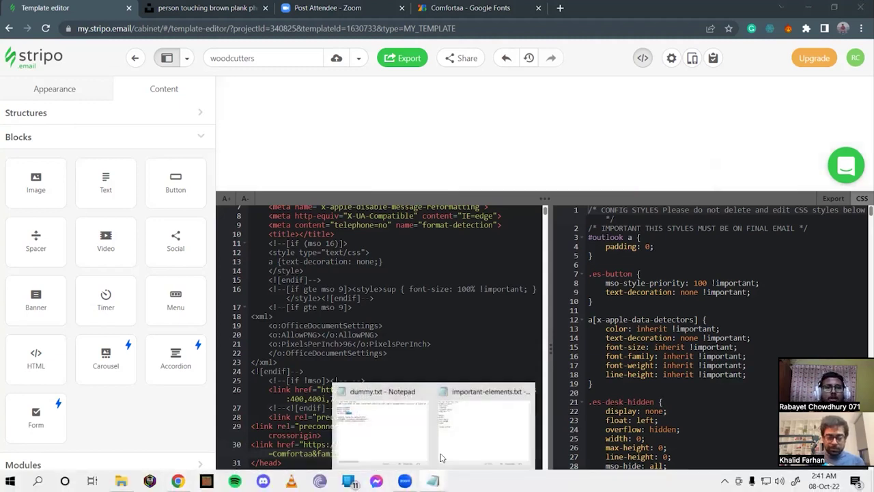
left_click(435, 413)
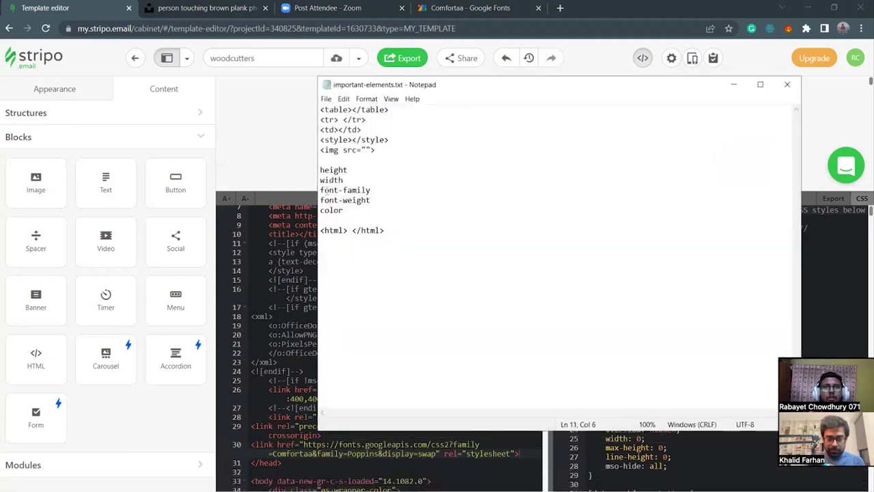
left_click_drag(322, 190, 372, 192)
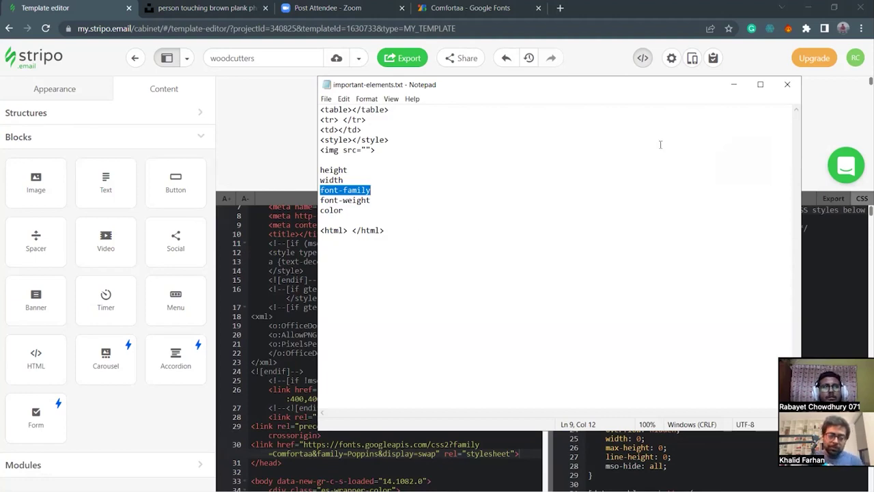
left_click(441, 220)
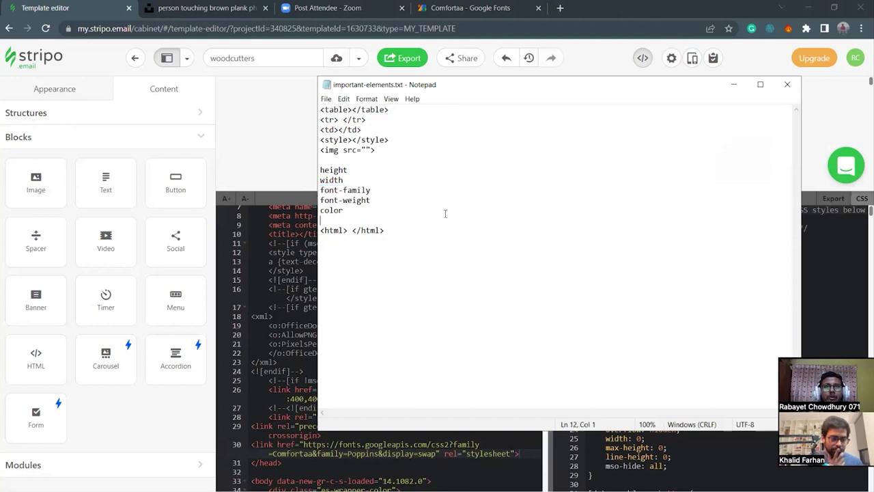
left_click(732, 84)
Select the Comfortaa font-family CSS rule on the Google Fonts page and go back to Stripo.
left_click(444, 8)
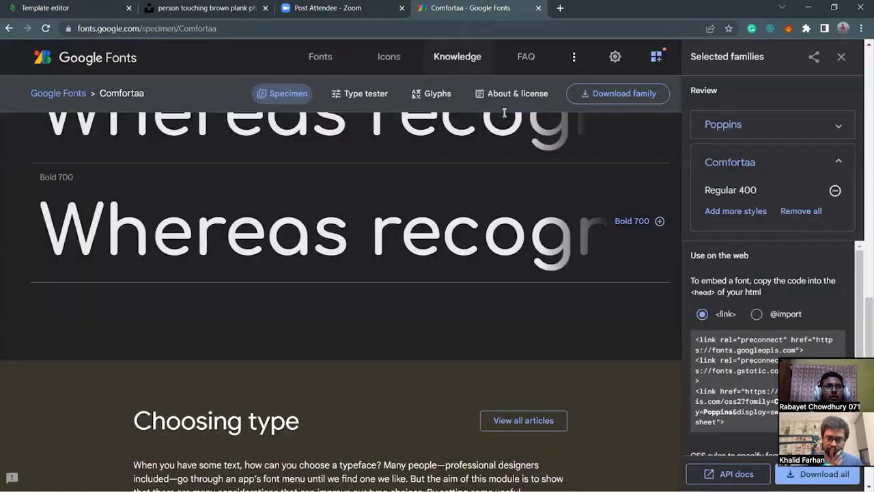
scroll(751, 386, "down", 2)
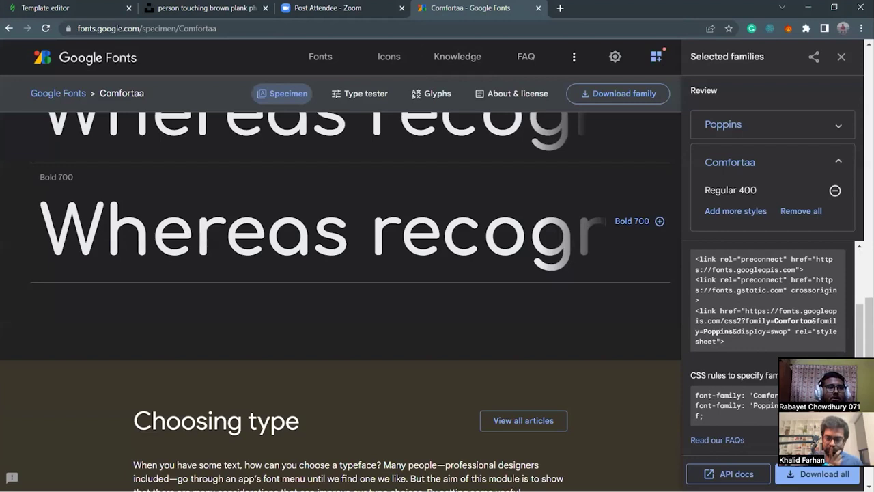
left_click_drag(688, 377, 812, 397)
key("ctrl+c")
left_click(717, 377)
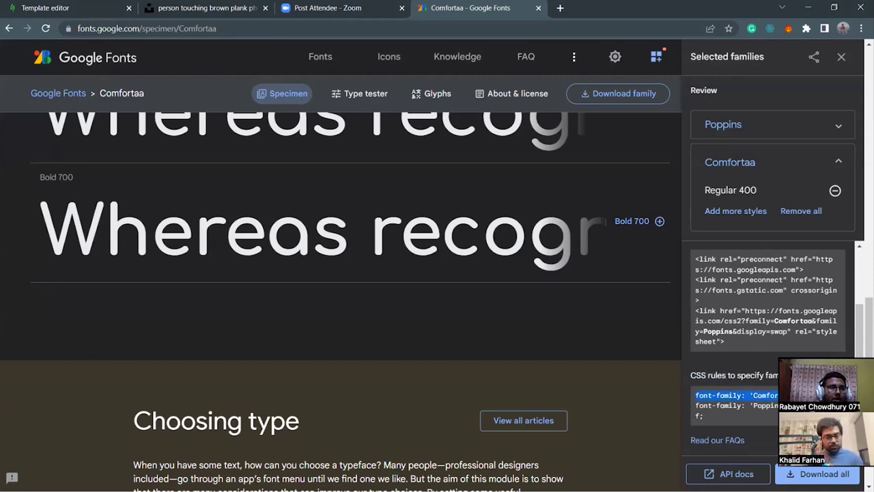
left_click(757, 417)
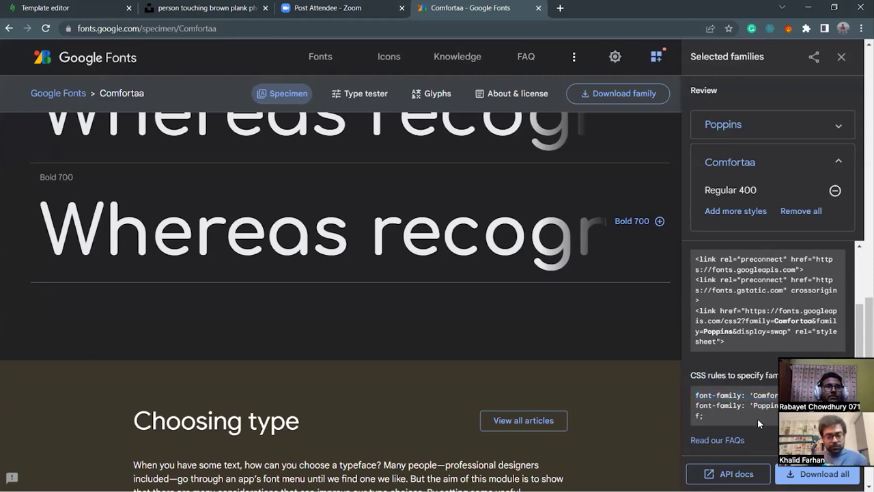
left_click_drag(694, 396, 813, 397)
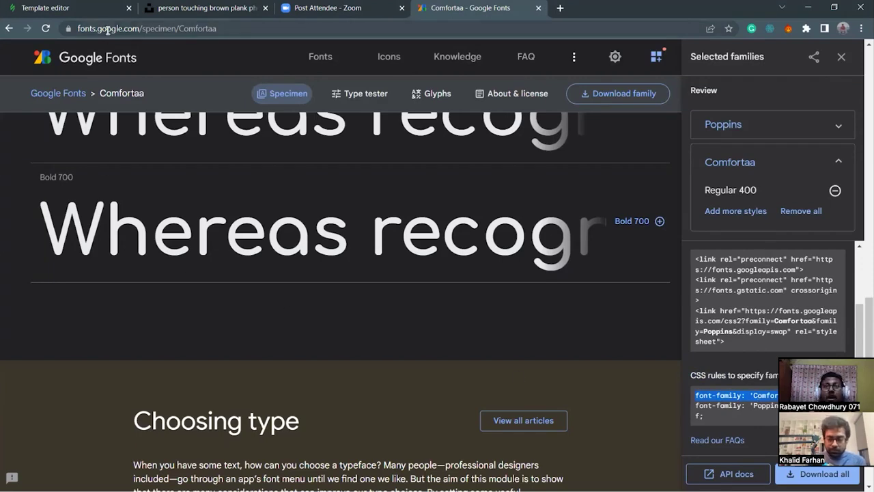
mouse_move(287, 478)
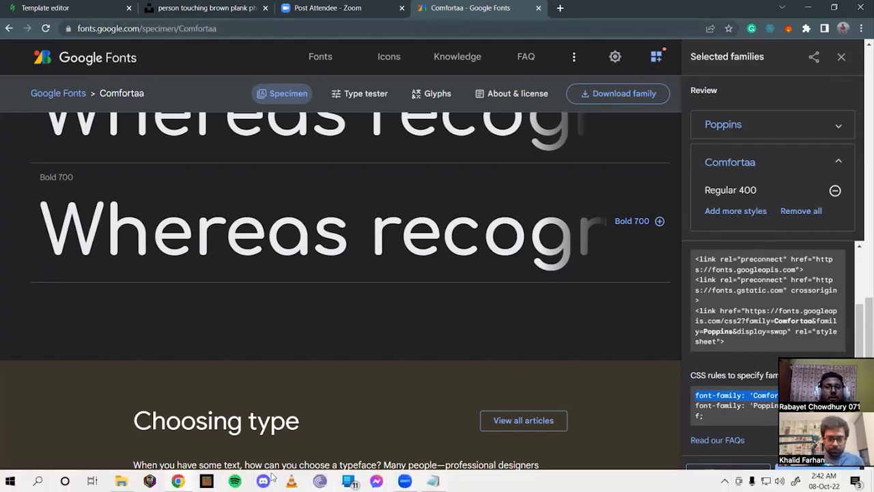
key("ctrl+1")
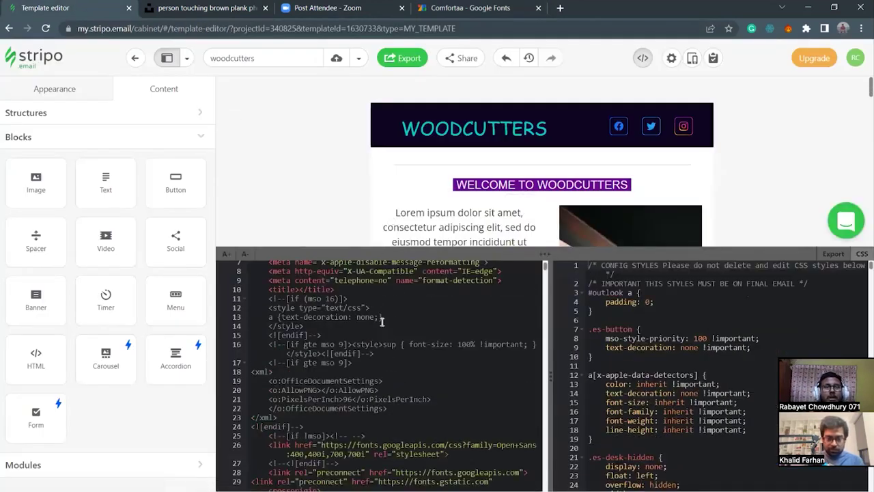
Paste the copied Comfortaa rule and lower the code panel to show the intro text and plank photo.
type("<link href=\"https://fonts.googleapis.com/css2?family=Comfortaa&family=Poppins&display=swap\" rel=\"stylesheet\">")
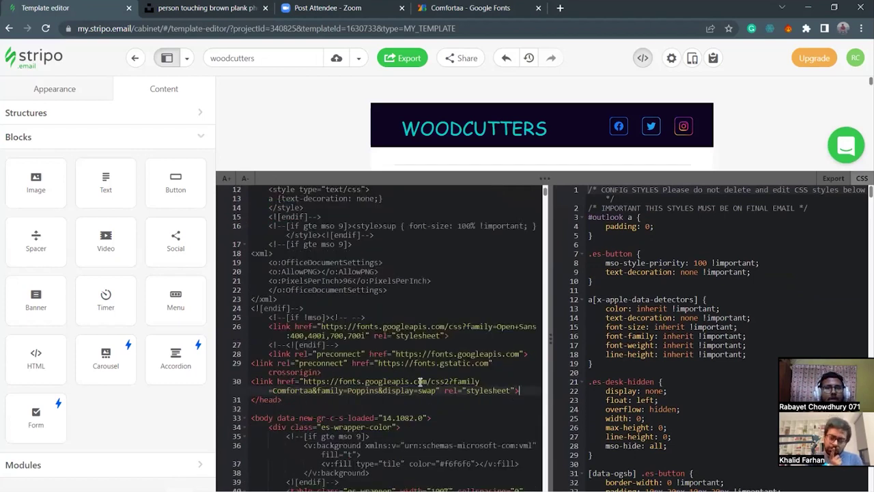
left_click_drag(382, 178, 383, 127)
scroll(452, 284, "down", 3)
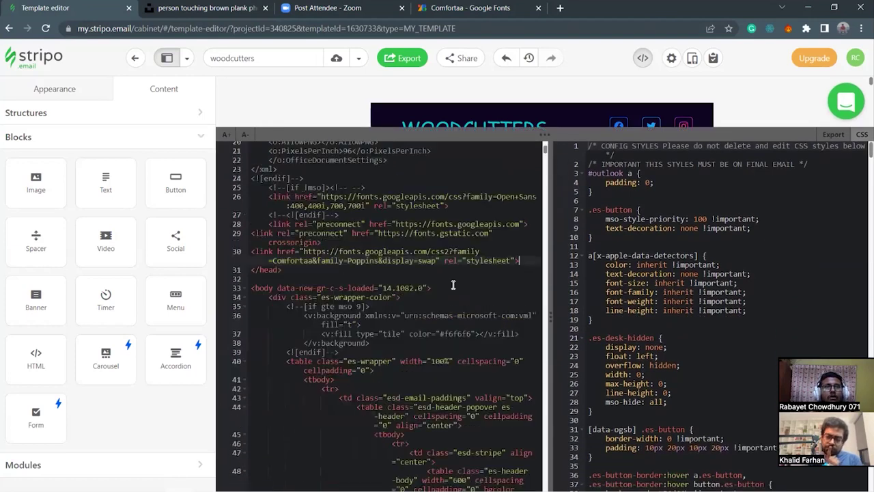
left_click_drag(689, 136, 690, 328)
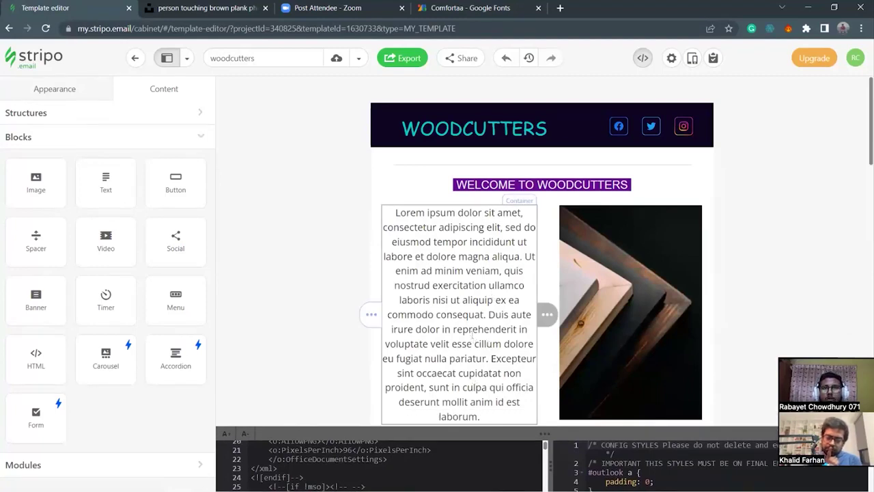
left_click(472, 334)
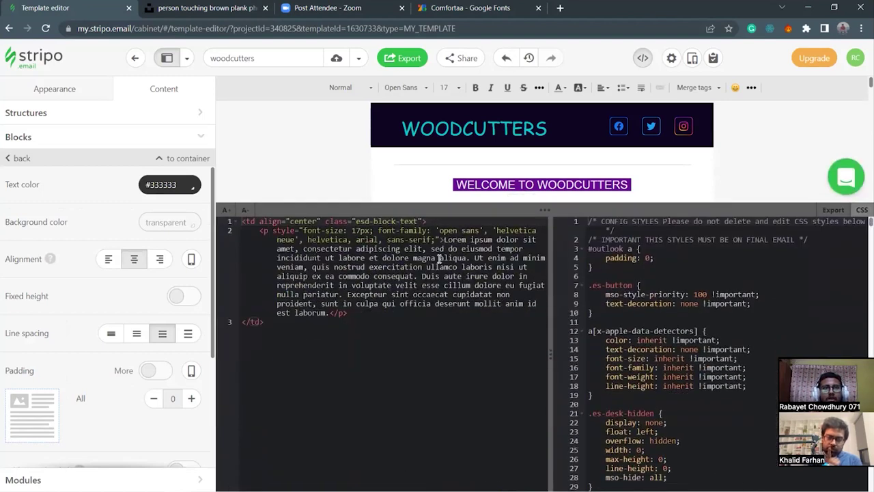
left_click_drag(445, 211, 432, 341)
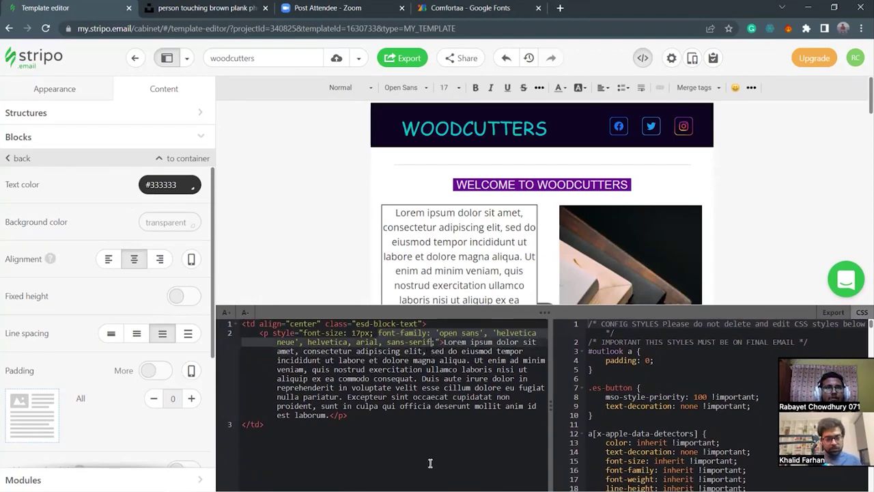
key("ctrl+v")
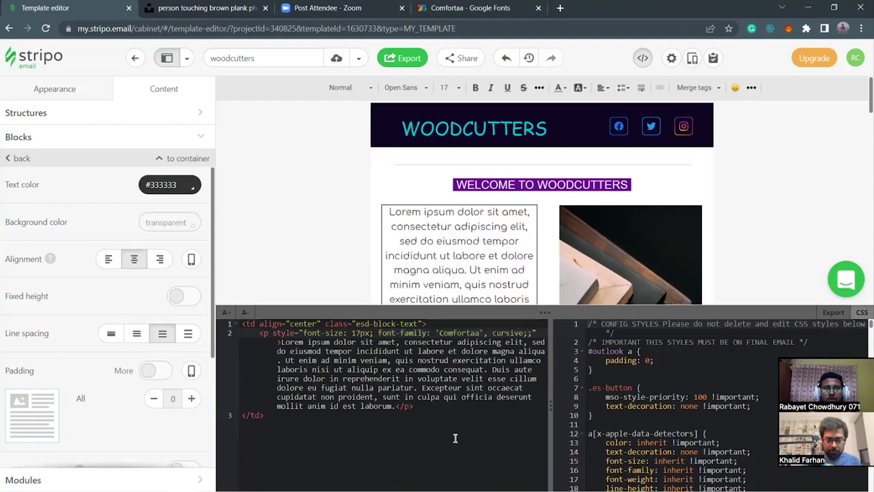
left_click(453, 415)
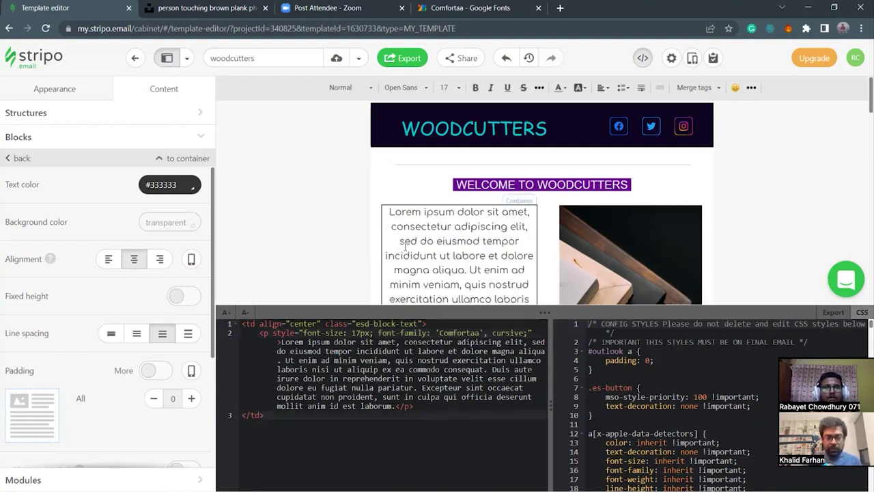
left_click(423, 280)
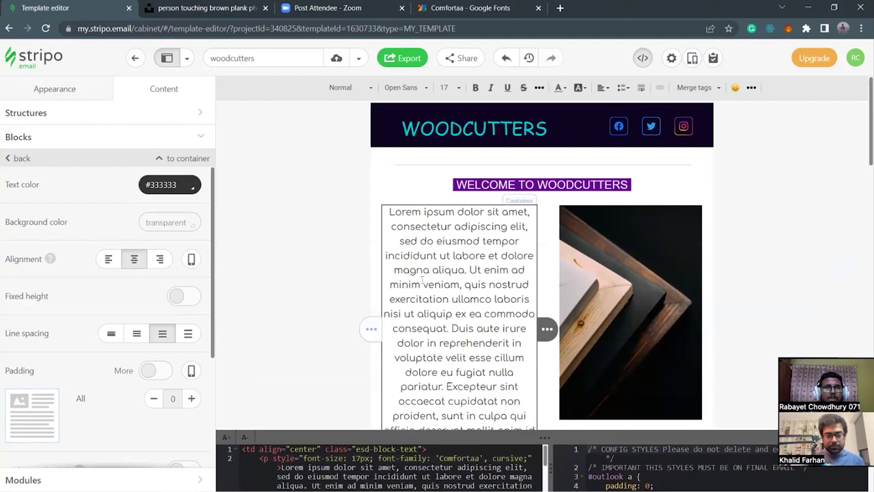
scroll(399, 284, "down", 3)
scroll(400, 287, "up", 2)
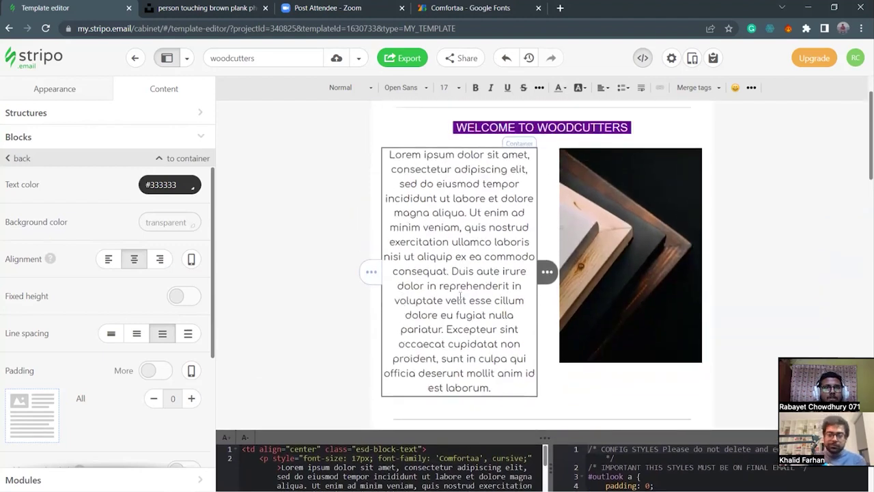
scroll(547, 367, "down", 2)
left_click_drag(550, 437, 540, 300)
left_click(378, 324)
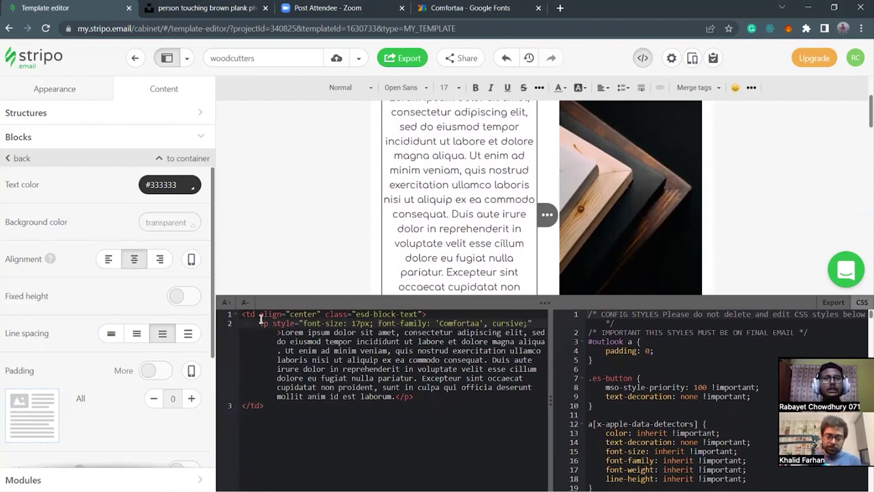
left_click_drag(273, 324, 531, 324)
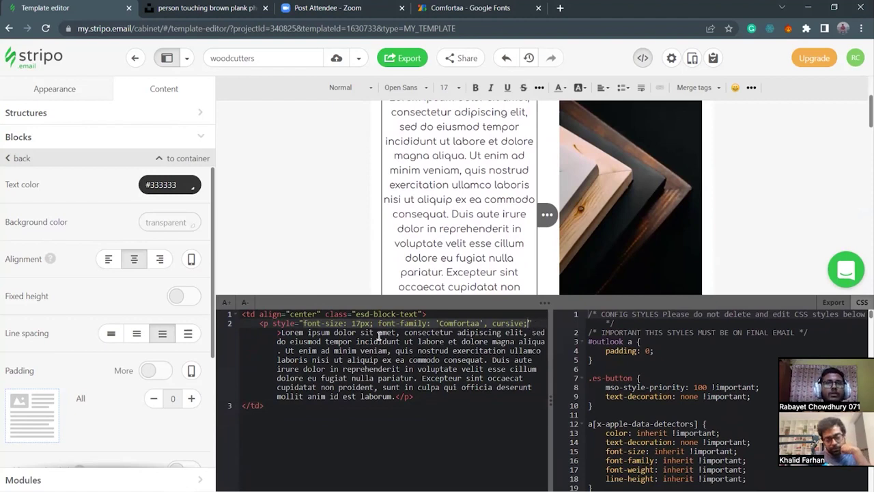
key("alt+Tab")
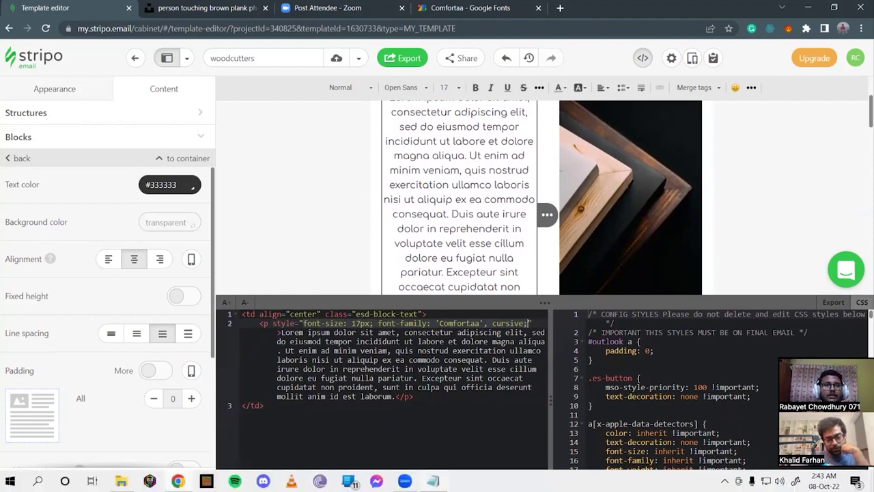
Add 'internal css' and 'inline css' entries under the html line, dropping 'external css'.
left_click(393, 240)
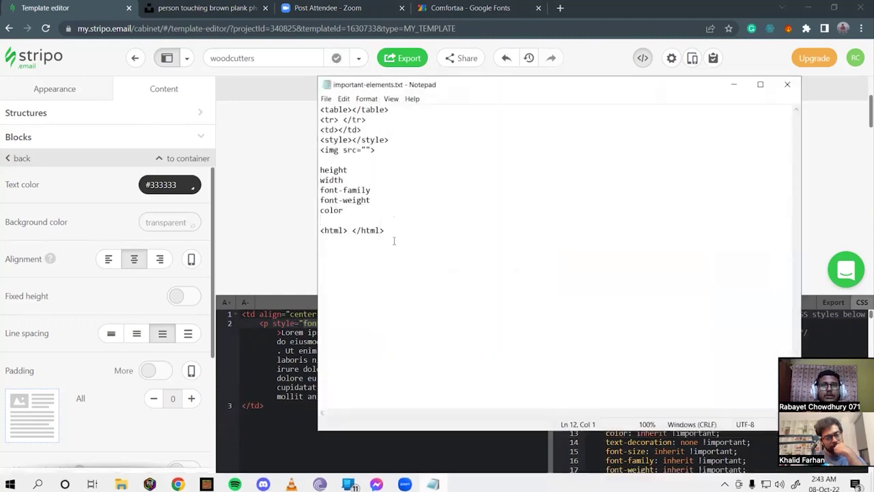
key("Return")
type("external css")
key("Return")
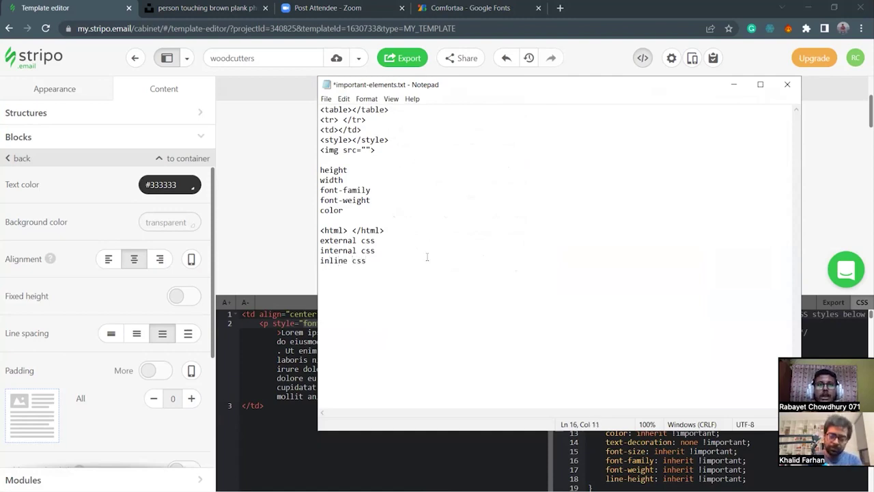
left_click_drag(376, 251, 319, 251)
left_click(369, 271)
left_click_drag(384, 240, 318, 241)
key("BackSpace")
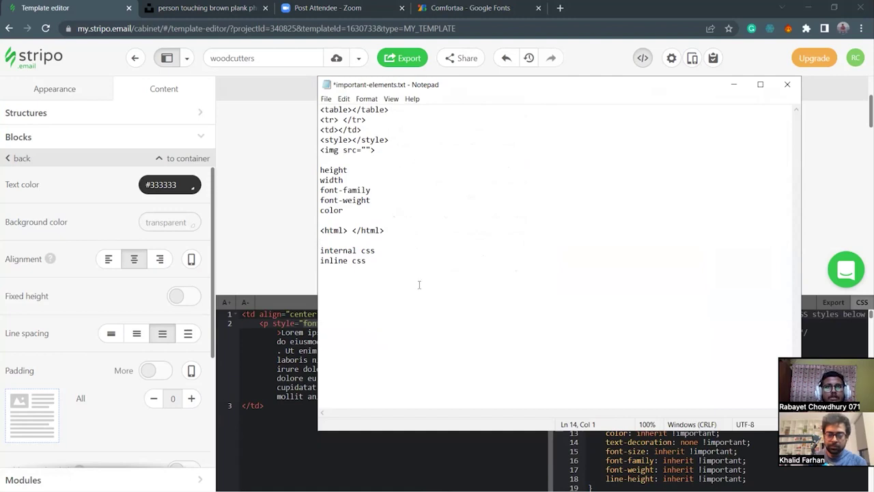
left_click_drag(377, 263, 319, 247)
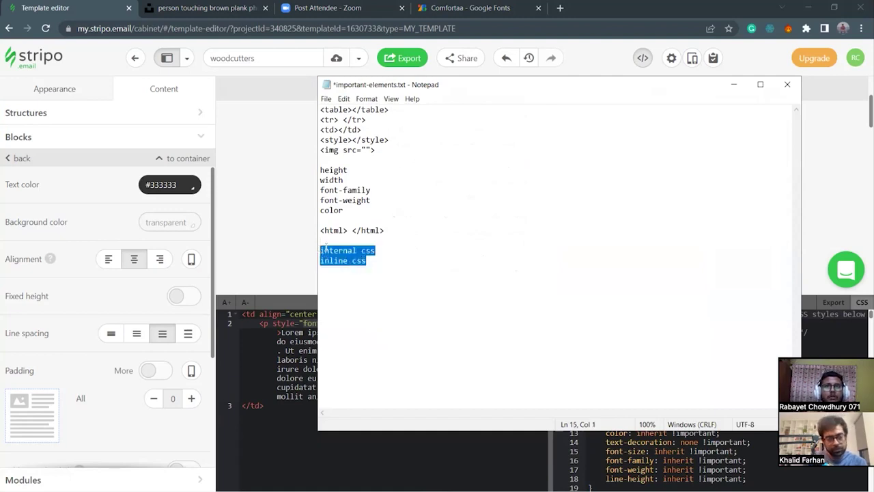
left_click(375, 260)
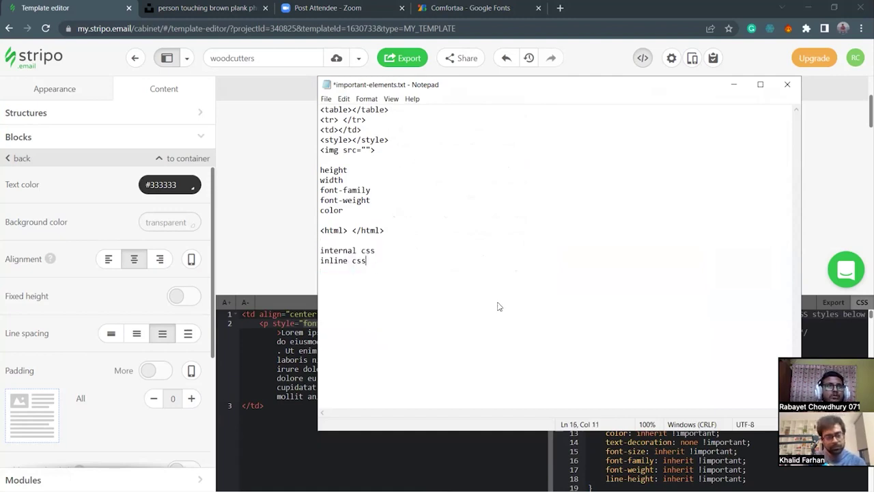
key("alt+Tab")
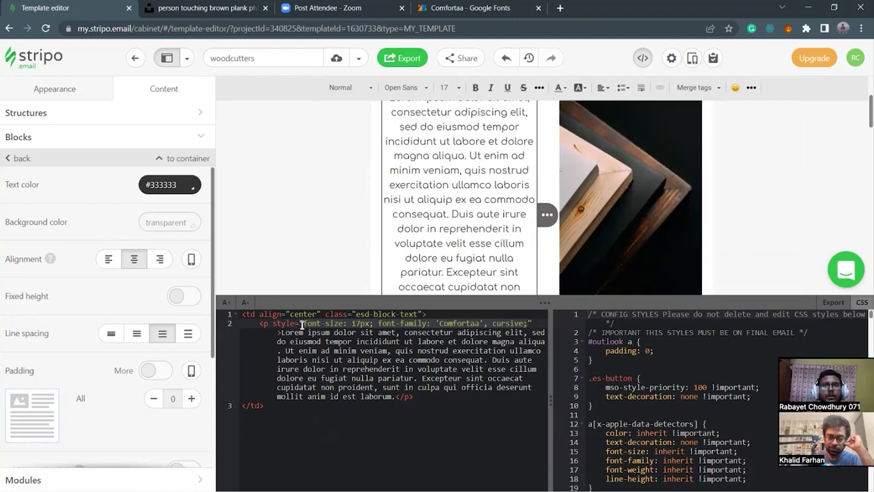
left_click_drag(274, 323, 528, 323)
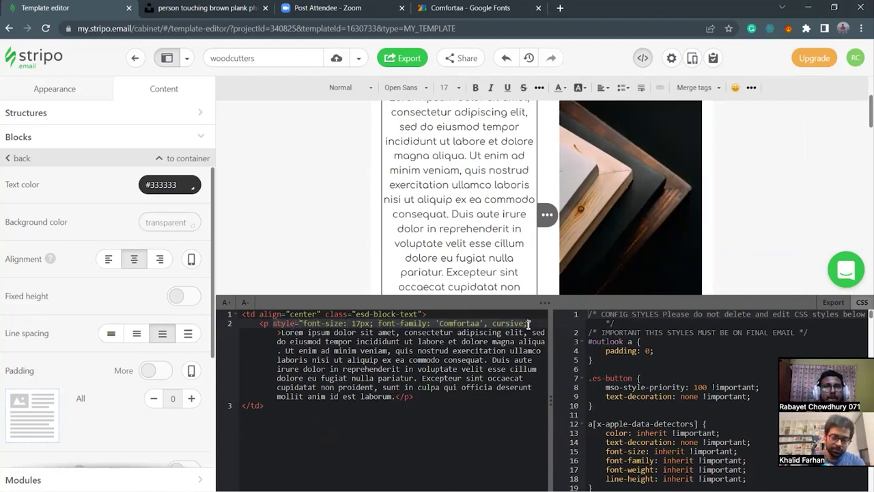
left_click(302, 323)
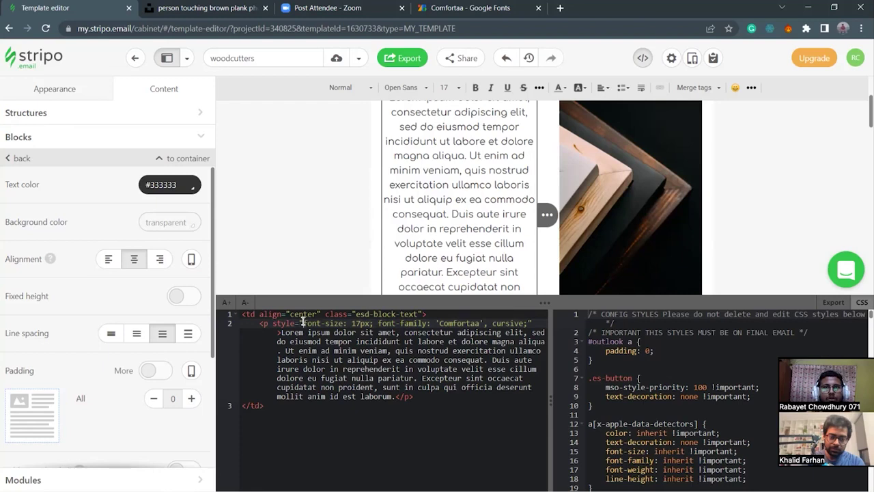
left_click(528, 323)
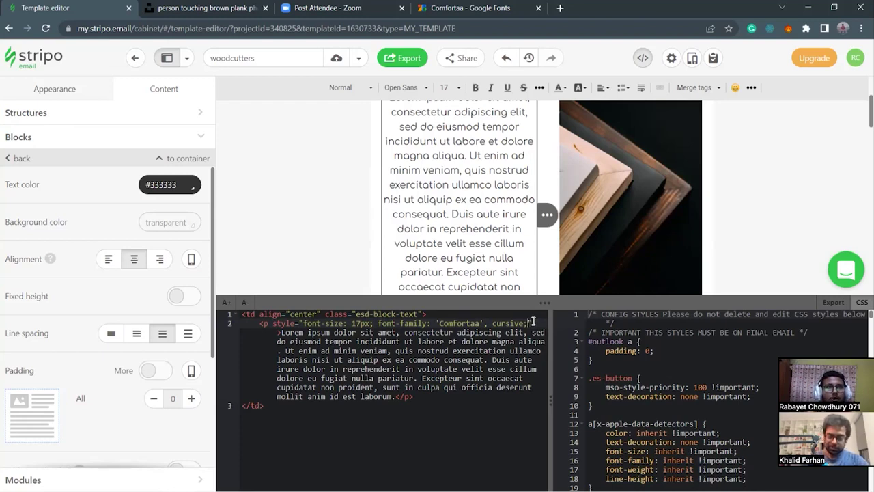
left_click_drag(305, 328, 350, 324)
left_click(345, 323)
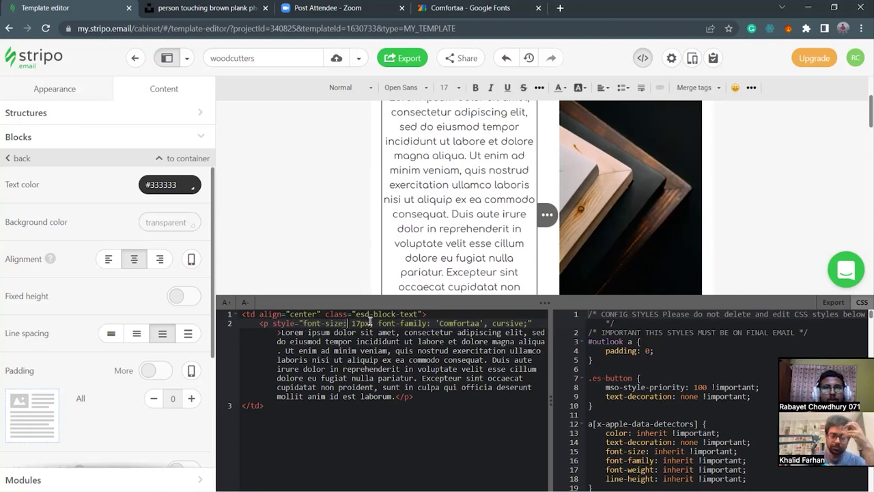
left_click(429, 323)
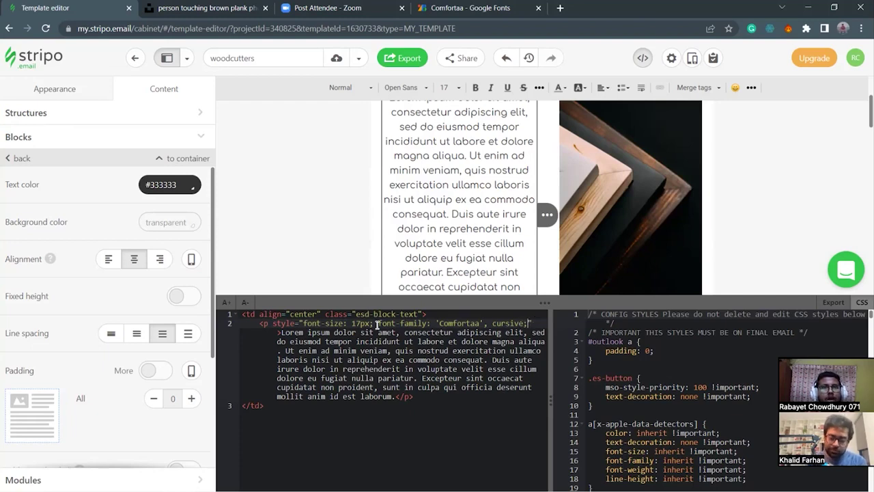
left_click(493, 332)
left_click(528, 323)
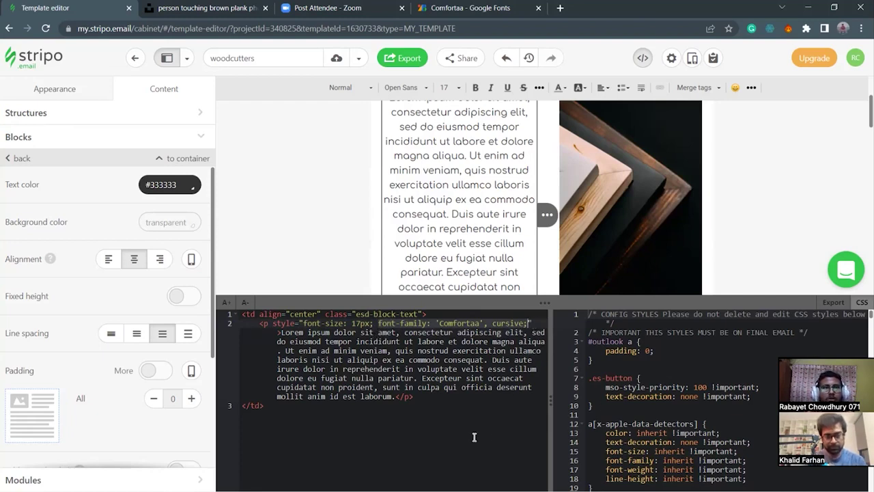
left_click(447, 411)
left_click(544, 303)
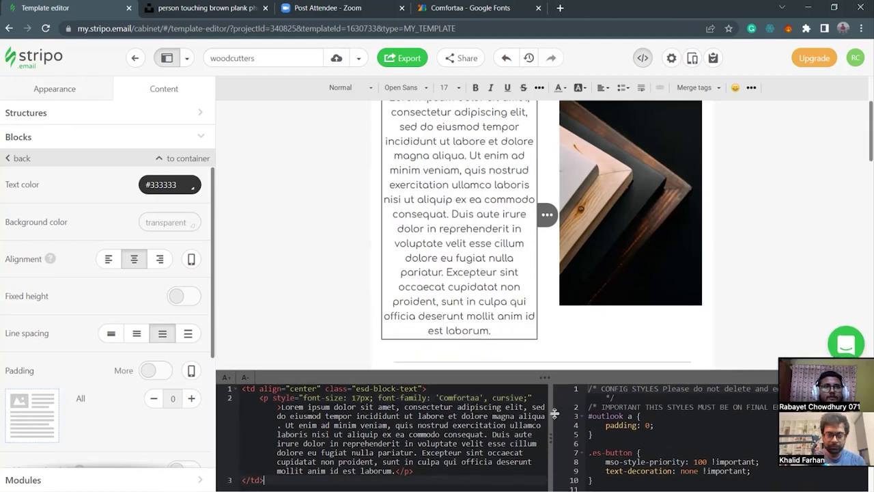
scroll(555, 308, "down", 3)
scroll(556, 309, "up", 5)
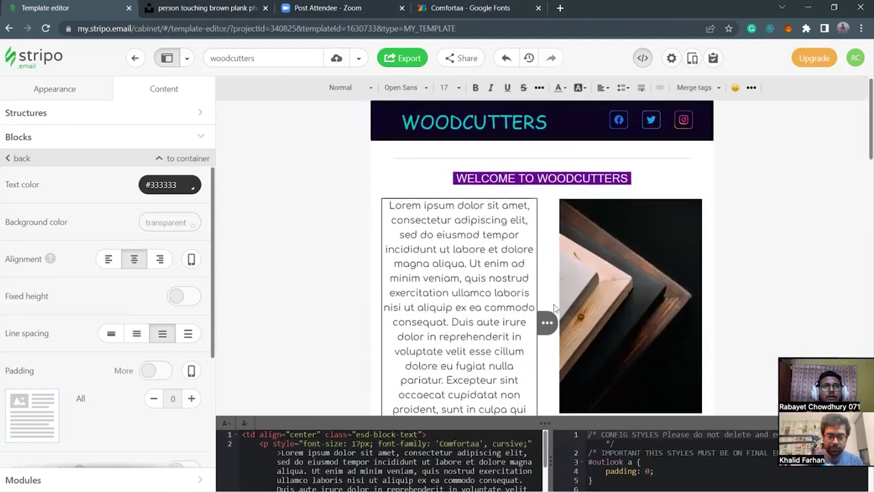
scroll(552, 293, "down", 4)
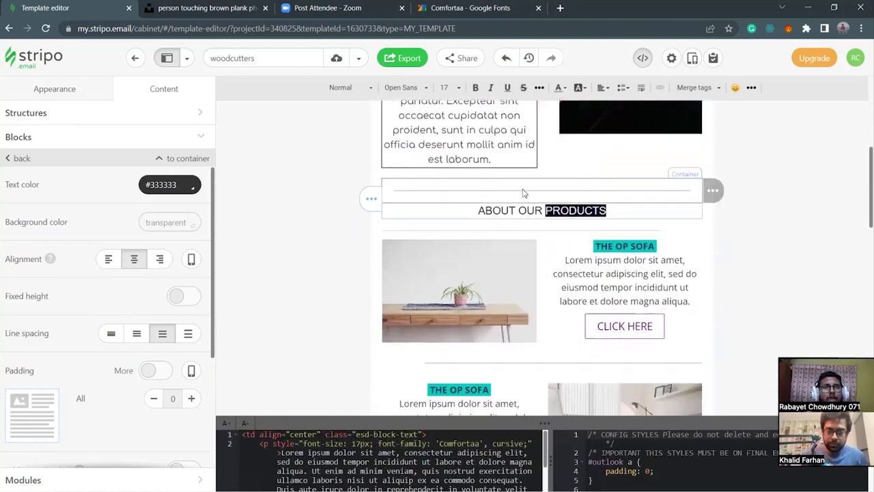
scroll(530, 200, "up", 2)
scroll(530, 199, "up", 5)
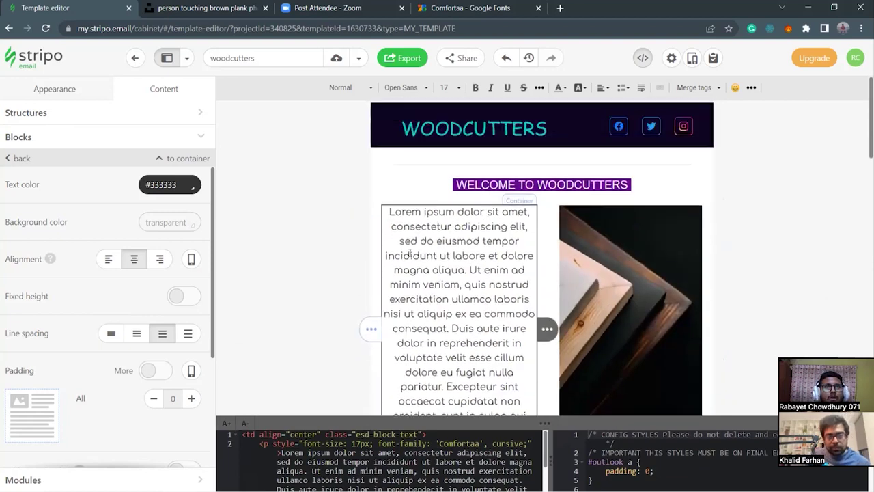
left_click_drag(545, 422, 549, 340)
scroll(546, 283, "down", 2)
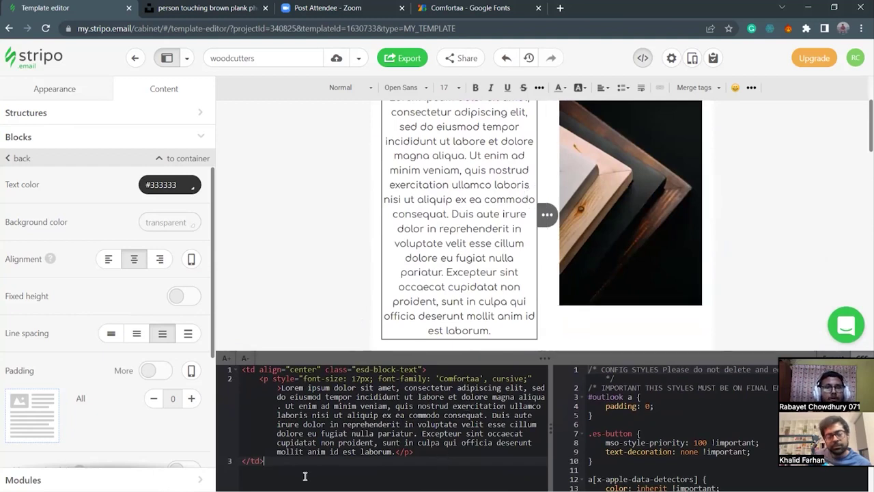
left_click_drag(540, 356, 544, 418)
scroll(589, 312, "down", 1)
scroll(590, 312, "down", 3)
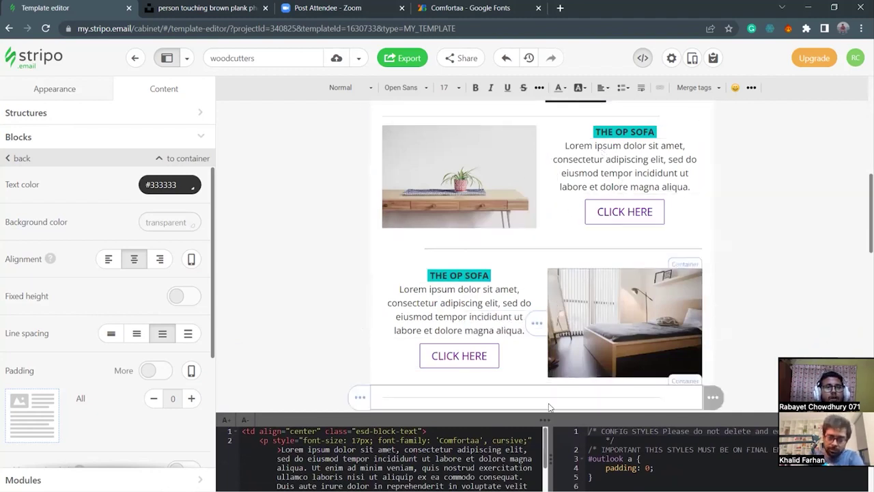
left_click_drag(544, 414, 539, 300)
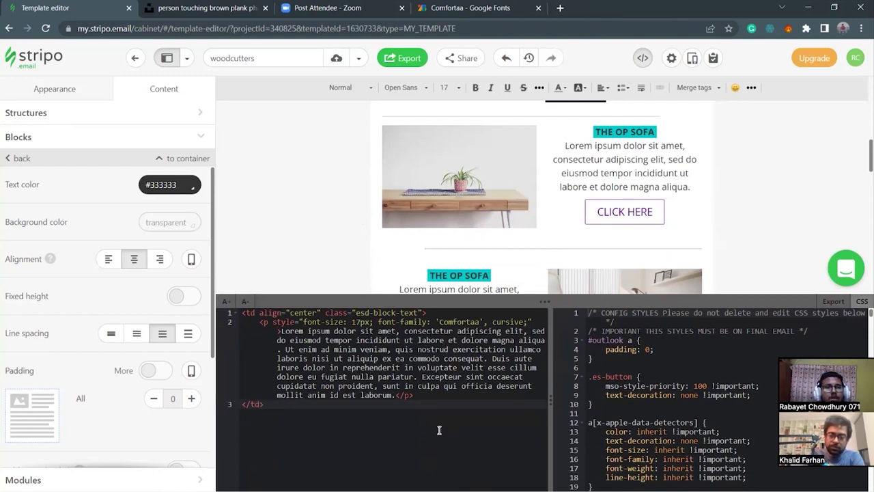
Close the code editor to show the full email with its three THE OP SOFA product rows.
left_click_drag(544, 301, 546, 308)
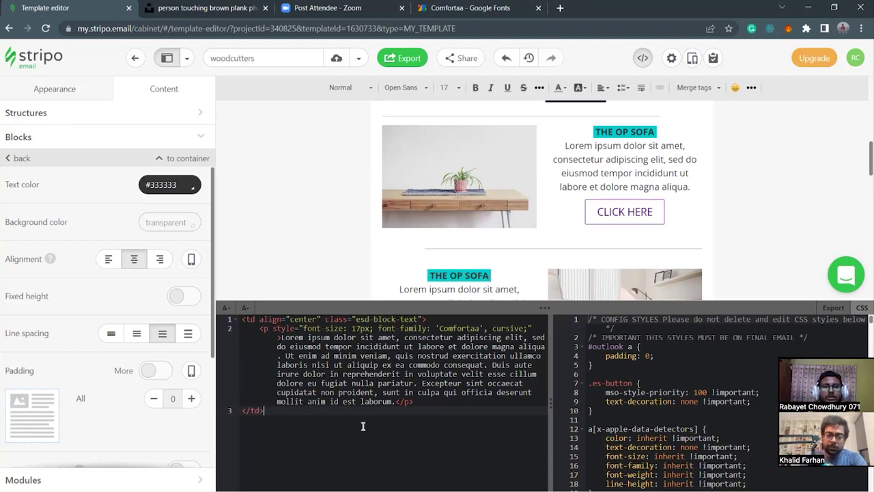
left_click(443, 405)
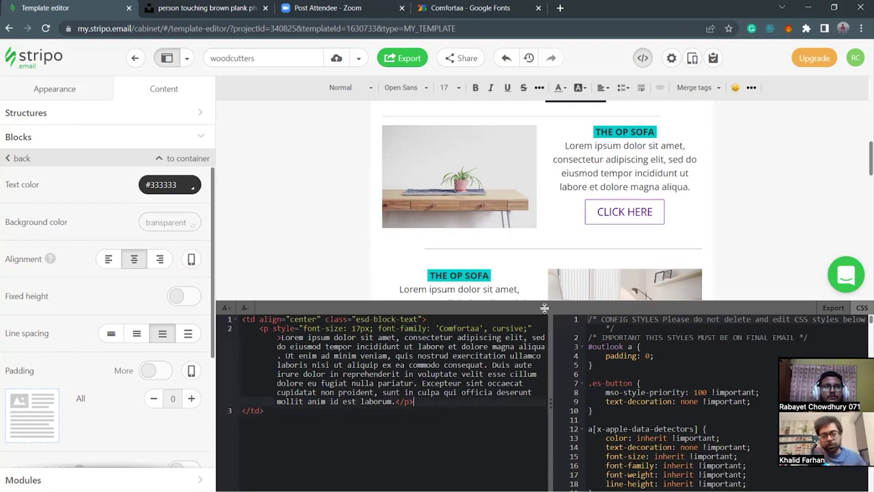
left_click(644, 64)
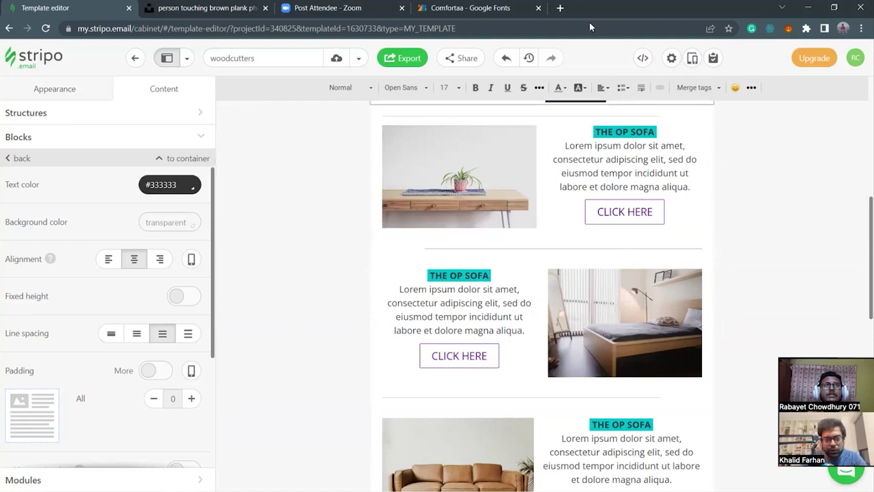
Find W3Schools through a web search in a new tab and search the site for 'html'.
left_click(560, 8)
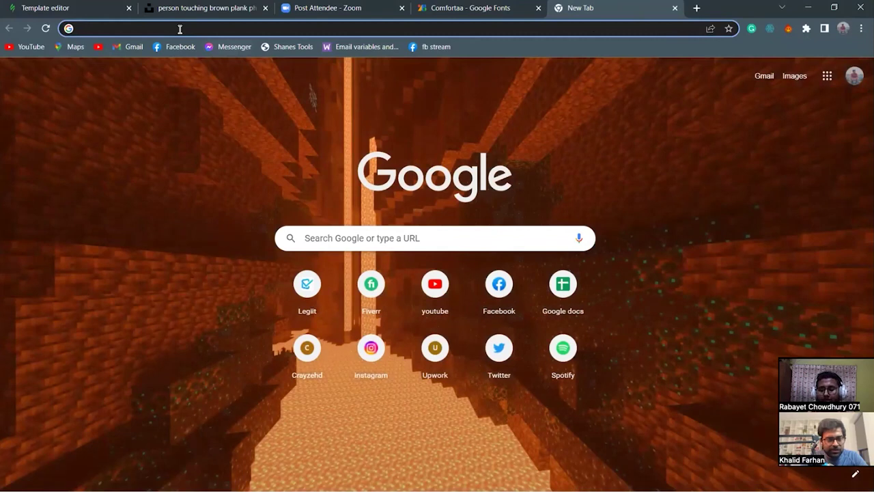
type("w3schools")
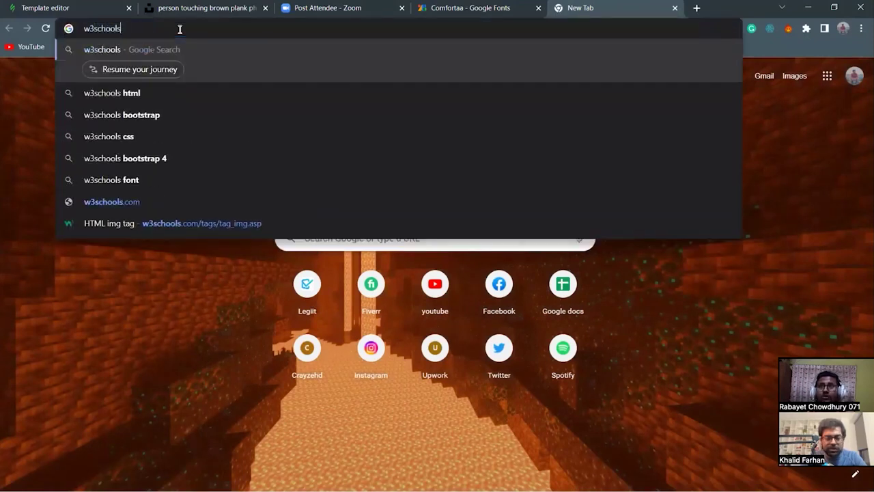
key("Return")
left_click(166, 209)
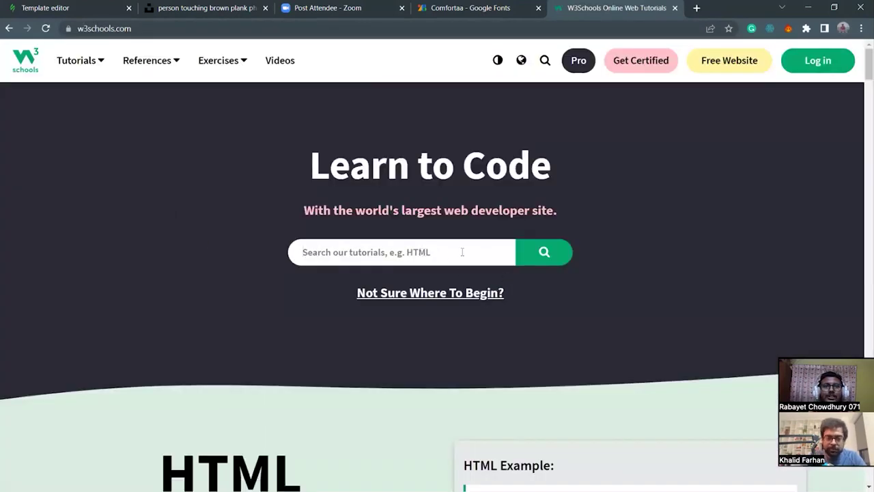
left_click(462, 252)
type("html")
key("Return")
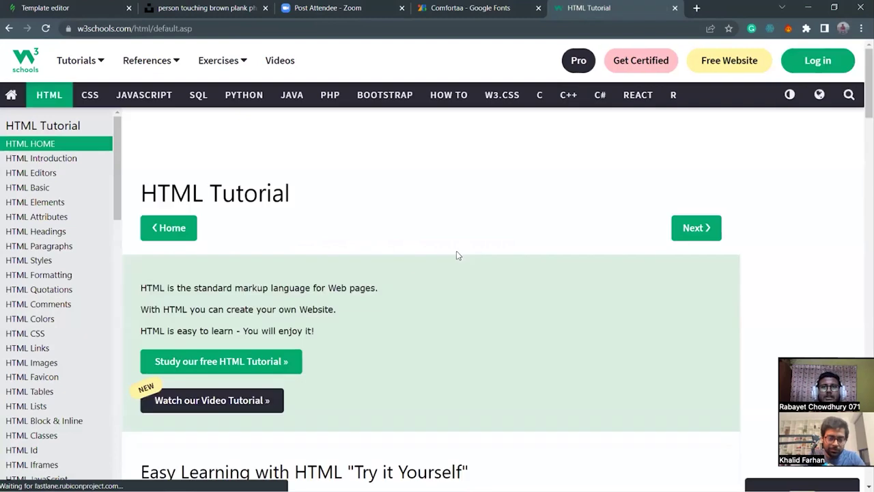
Browse the HTML Tutorial page and its sidebar, then return to the W3Schools home page.
scroll(114, 183, "down", 1)
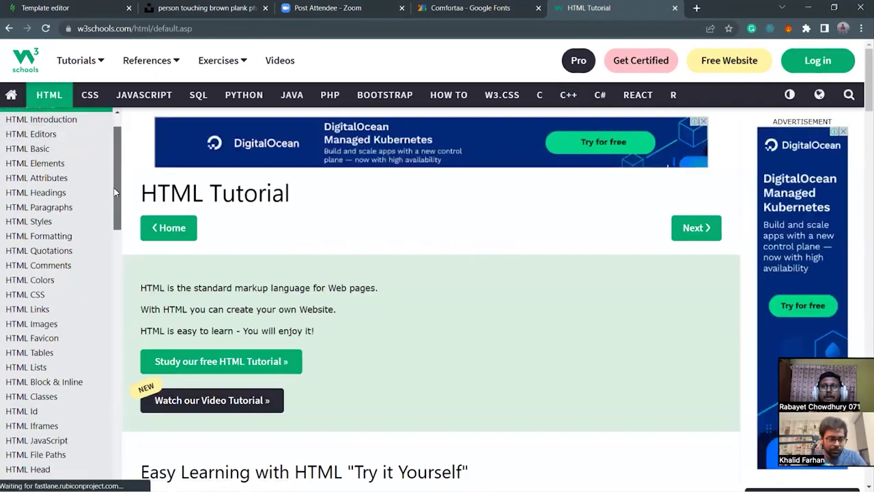
scroll(115, 183, "down", 5)
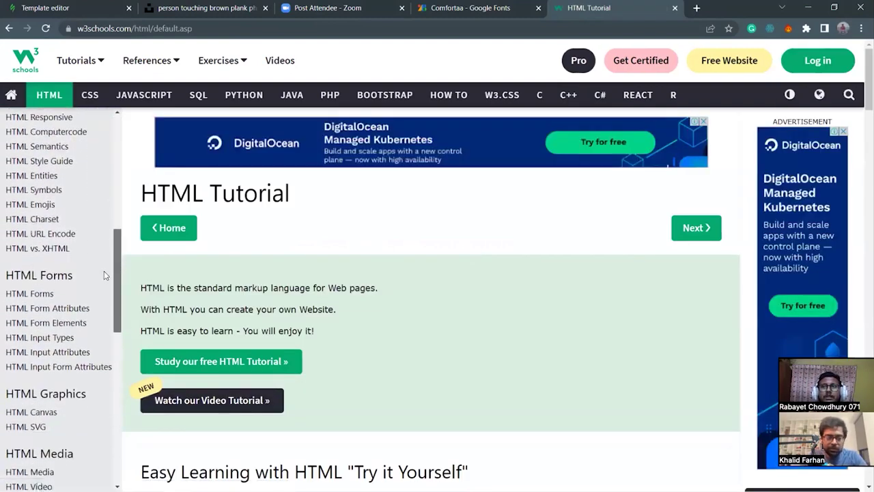
scroll(106, 276, "up", 6)
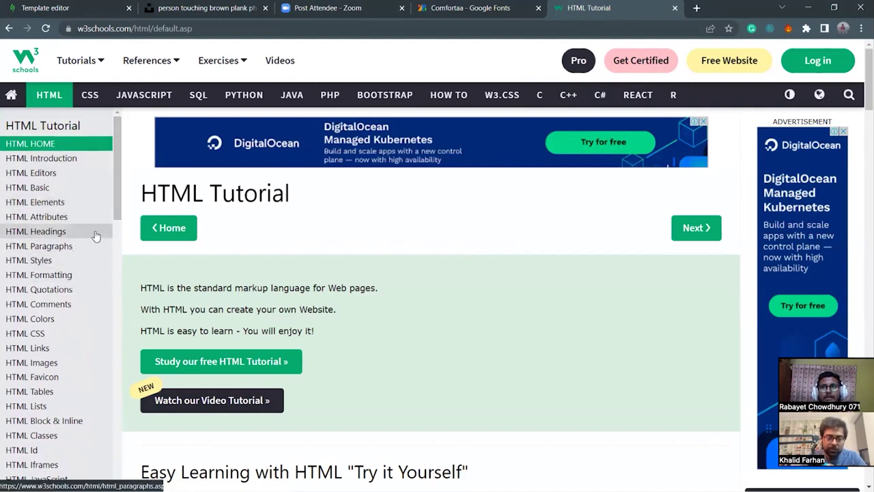
scroll(62, 244, "down", 2)
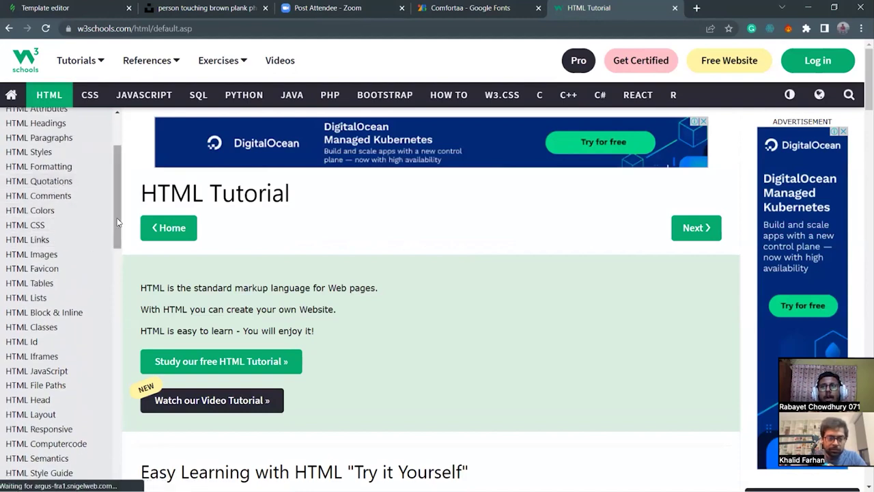
scroll(114, 219, "down", 1)
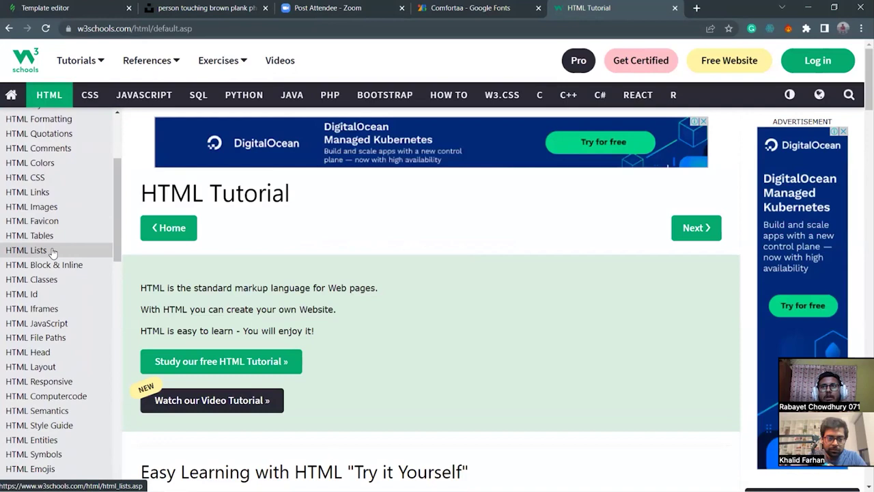
scroll(113, 258, "down", 2)
scroll(113, 258, "down", 1)
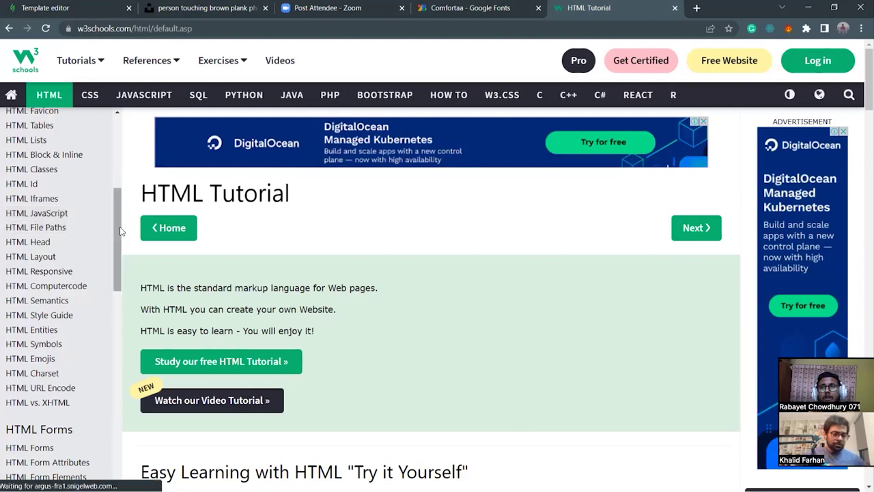
scroll(117, 232, "down", 1)
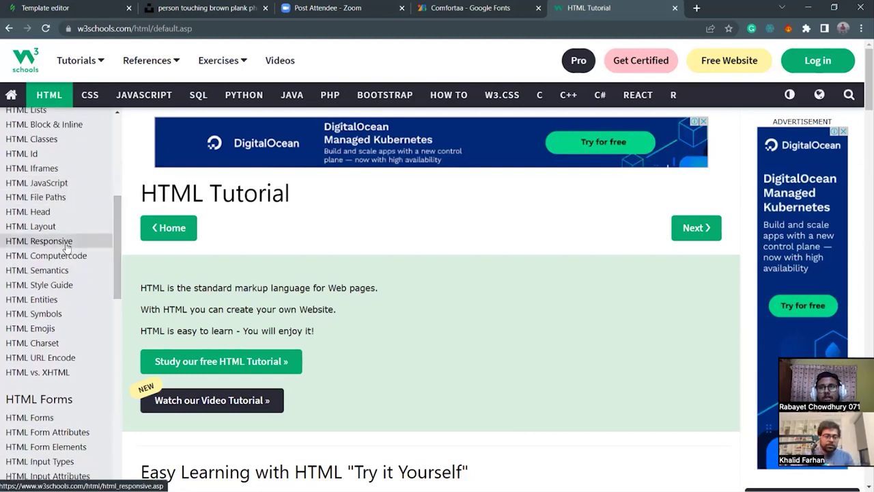
scroll(99, 258, "down", 1)
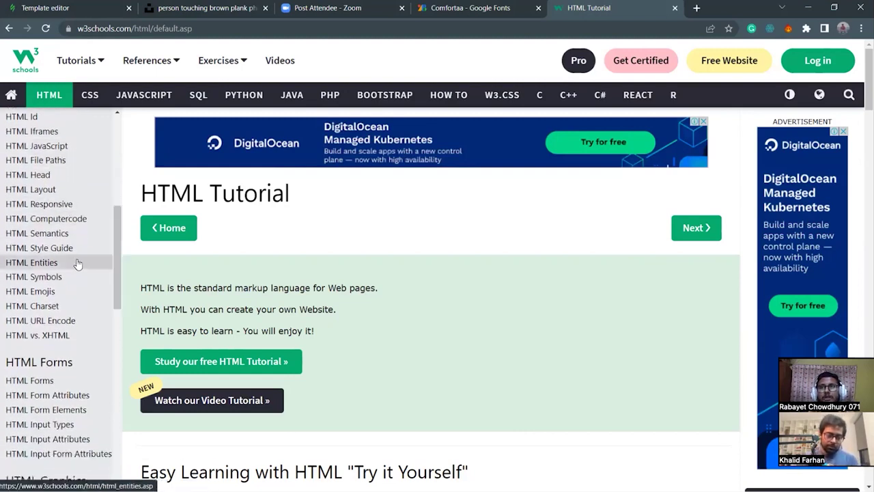
left_click_drag(114, 270, 115, 305)
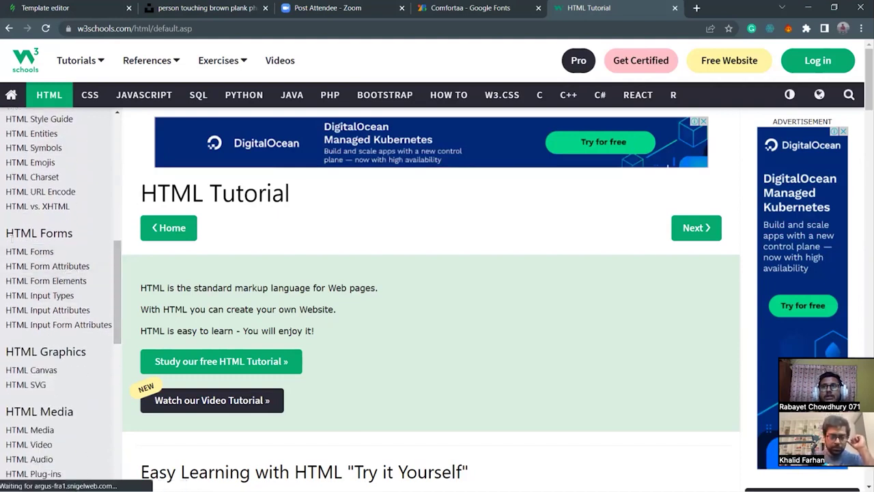
left_click_drag(112, 313, 115, 346)
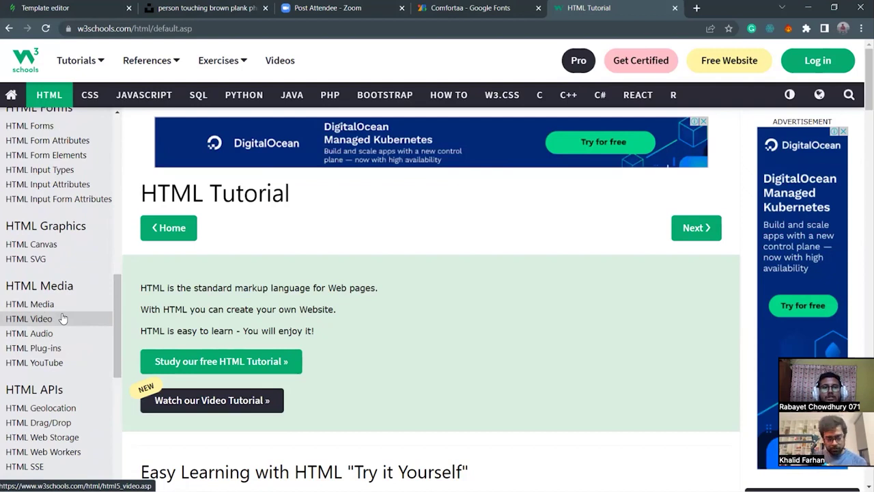
left_click_drag(115, 308, 115, 150)
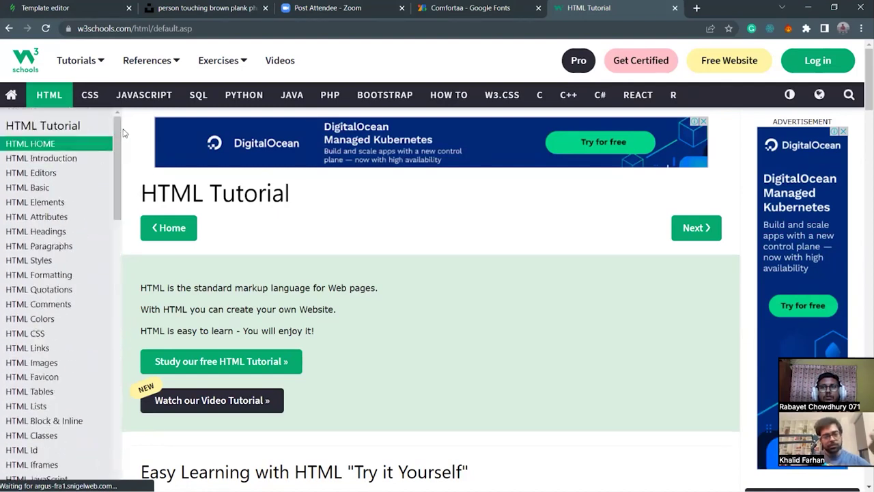
left_click(29, 58)
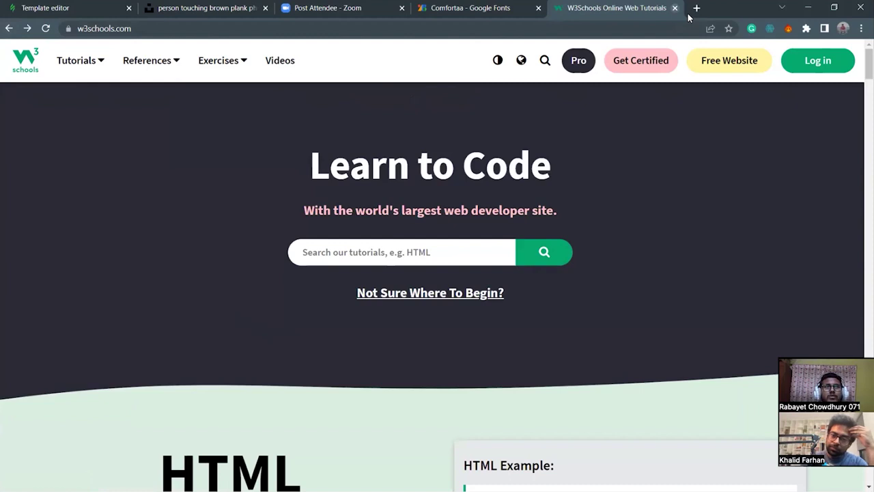
Close the W3Schools tab, look over the woodcutters template, and bring the important-elements notes forward.
key("ctrl+w")
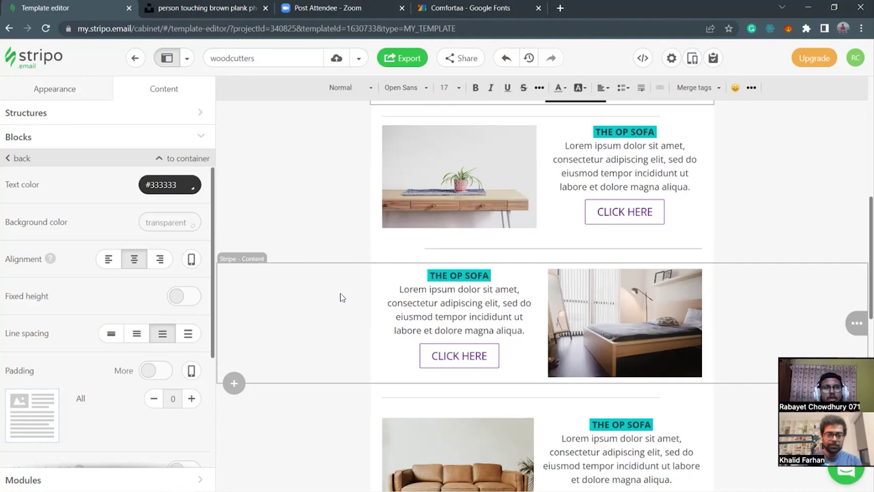
scroll(487, 157, "up", 3)
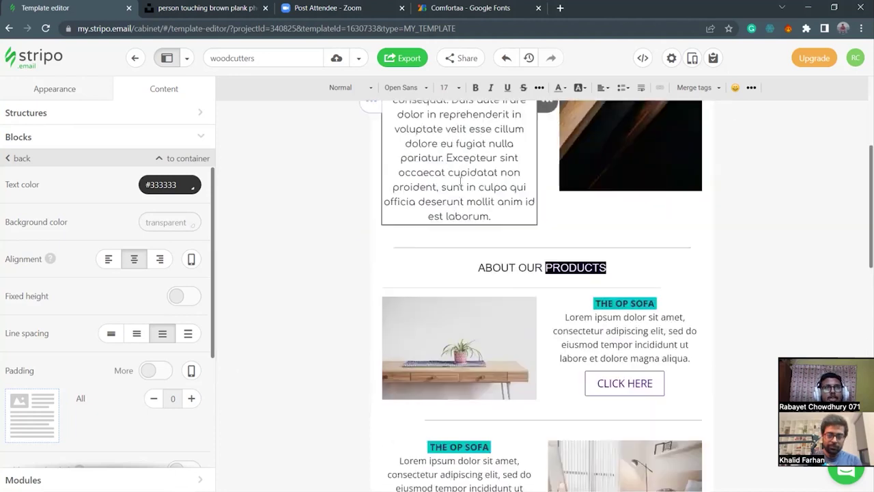
scroll(471, 401, "down", 2)
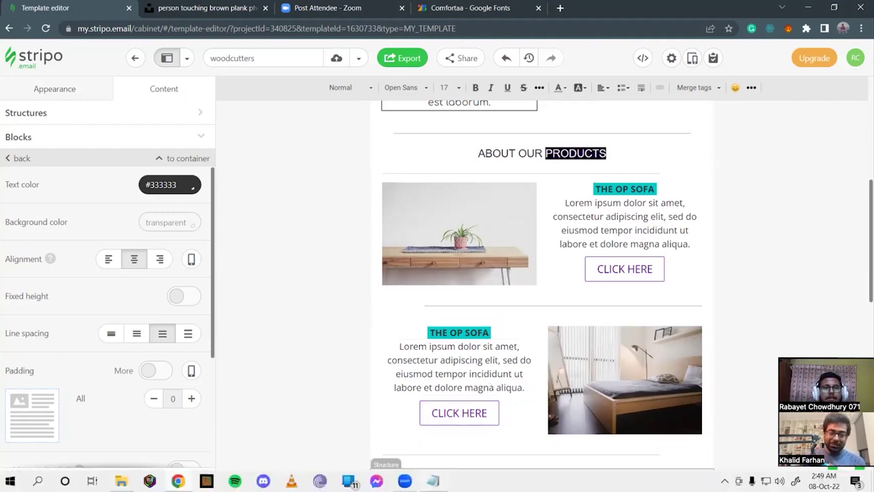
left_click(433, 480)
Review the listed tags and the height and width properties in the notes, then minimize Notepad.
left_click_drag(355, 214, 321, 109)
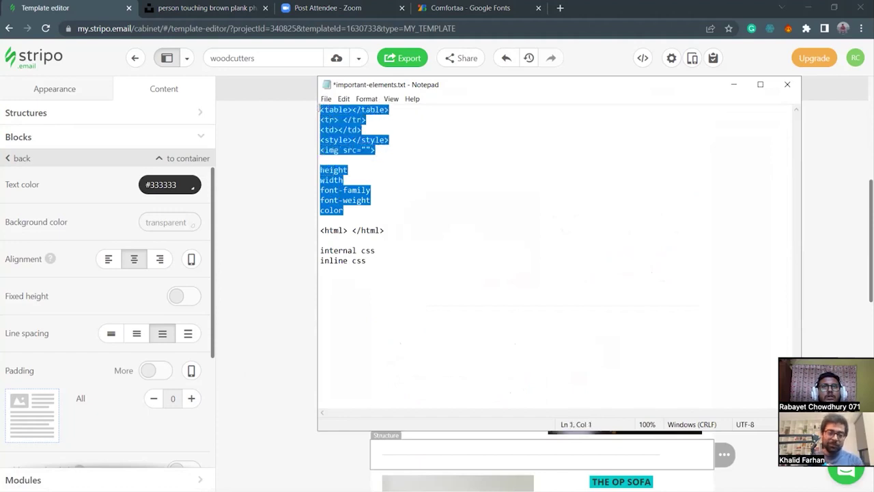
left_click(403, 172)
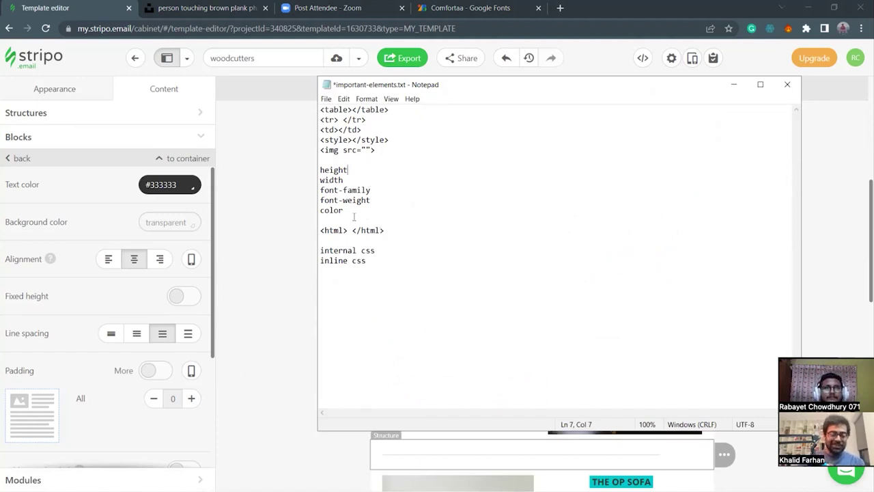
left_click_drag(321, 169, 358, 180)
left_click(321, 180)
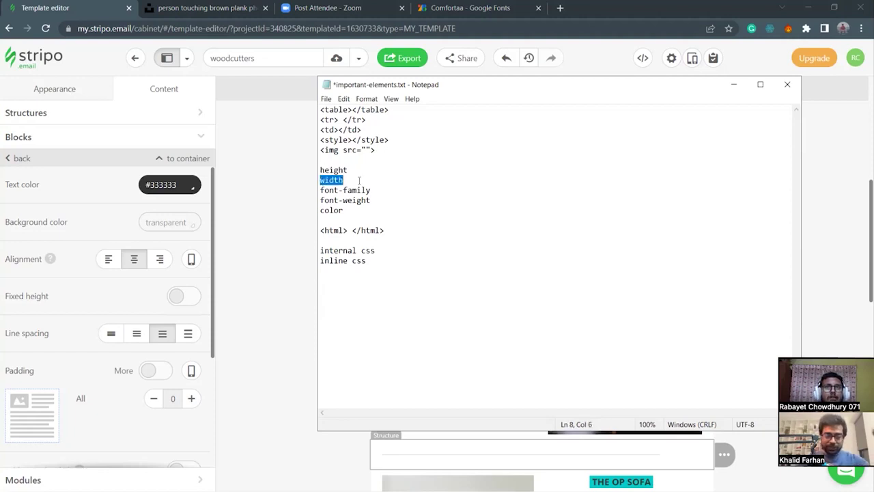
left_click_drag(352, 212, 321, 212)
left_click(487, 203)
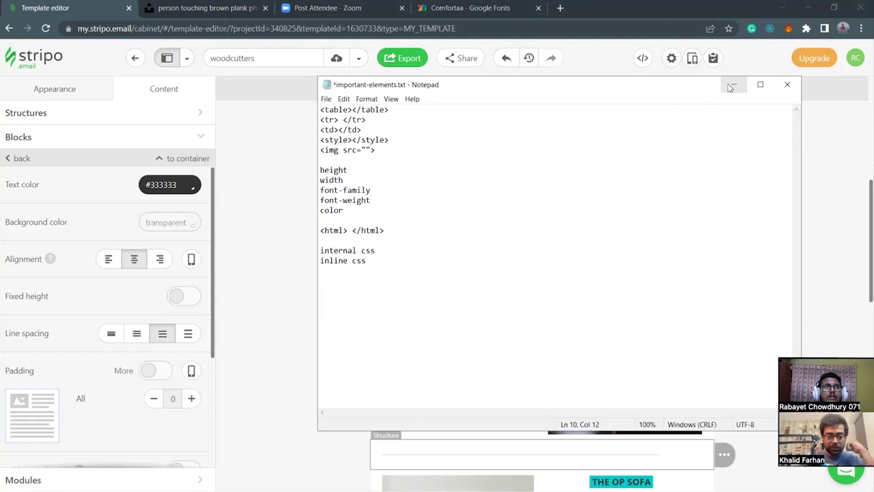
left_click(734, 84)
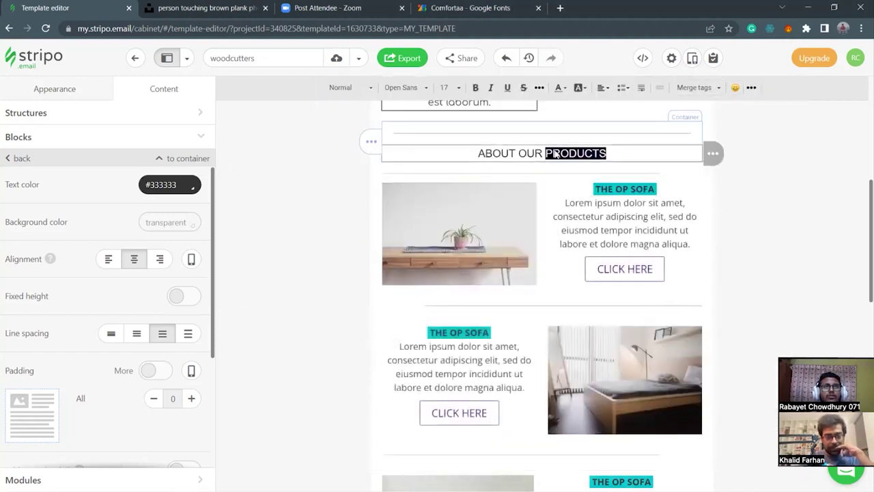
Select the word 'tempor' in the first product description text.
left_click(602, 232)
left_click_drag(600, 230, 634, 230)
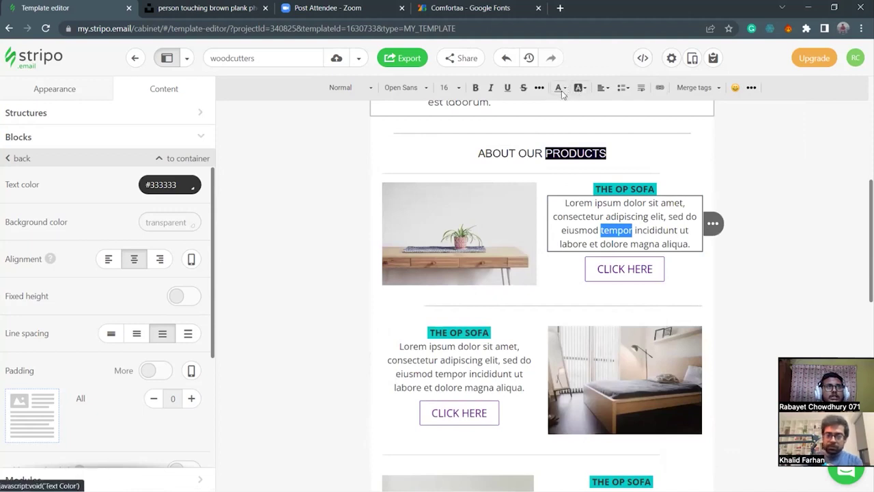
left_click(628, 232)
left_click_drag(600, 230, 600, 230)
left_click(632, 229)
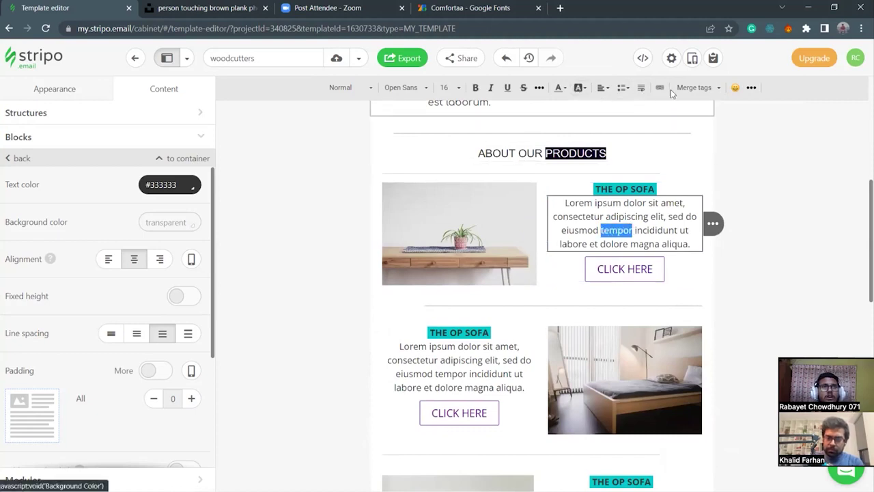
Give 'tempor' a light grey #D3D3D3 background, then reopen the code editor on that description.
left_click(645, 60)
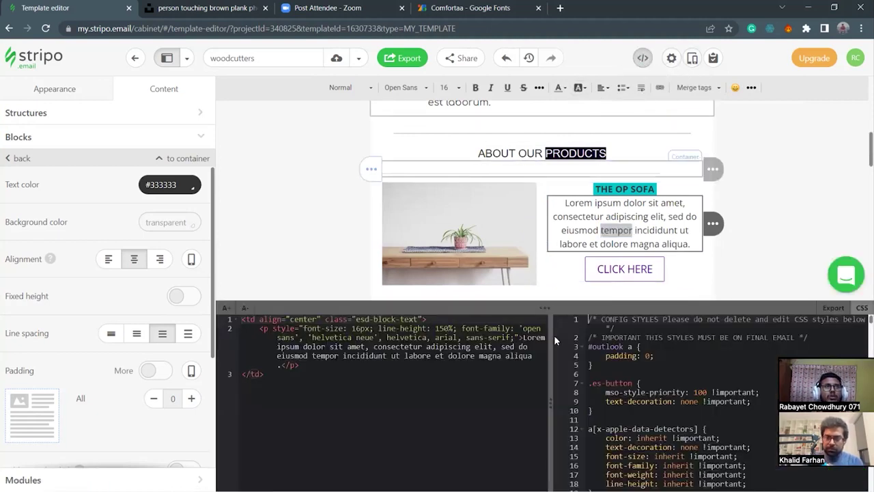
left_click(312, 357)
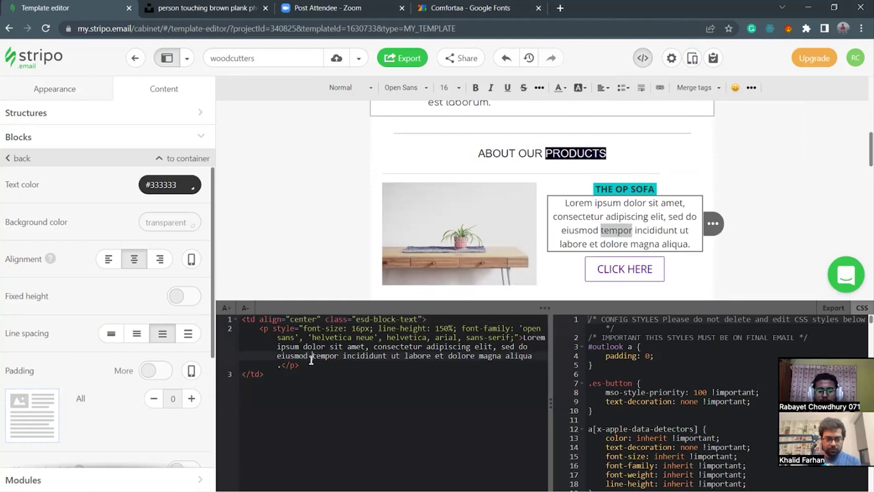
left_click(577, 89)
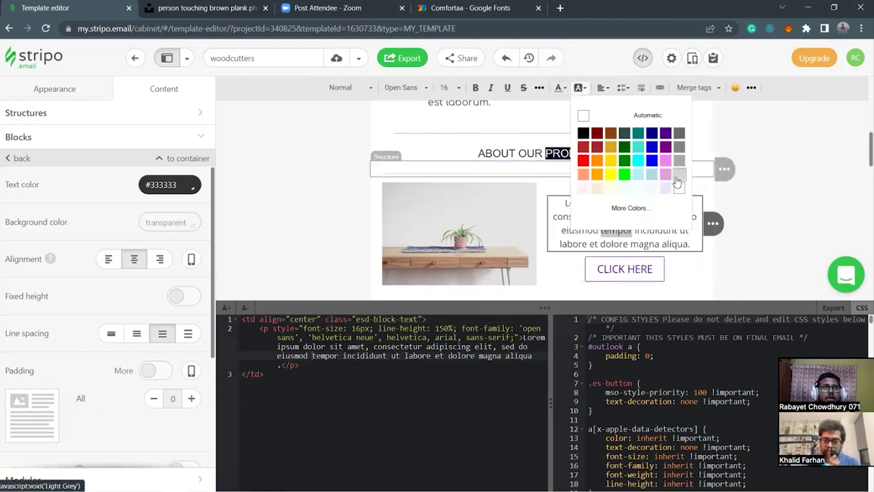
left_click(677, 181)
left_click(362, 399)
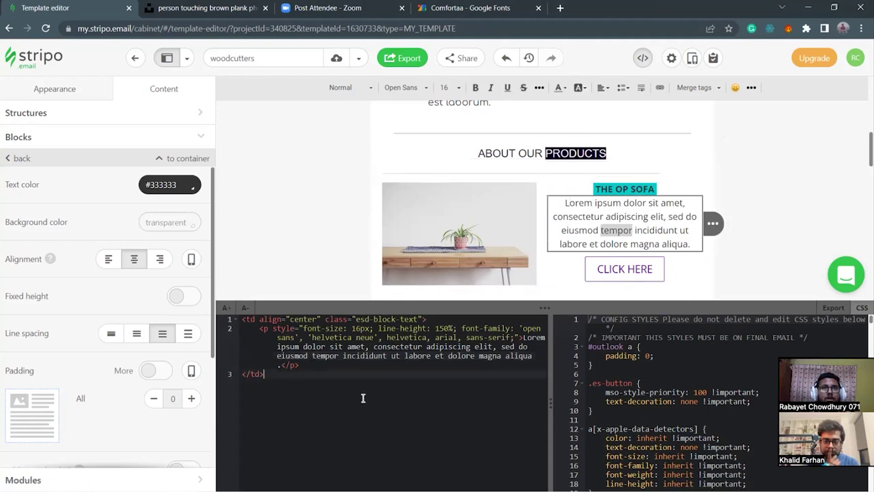
left_click(643, 58)
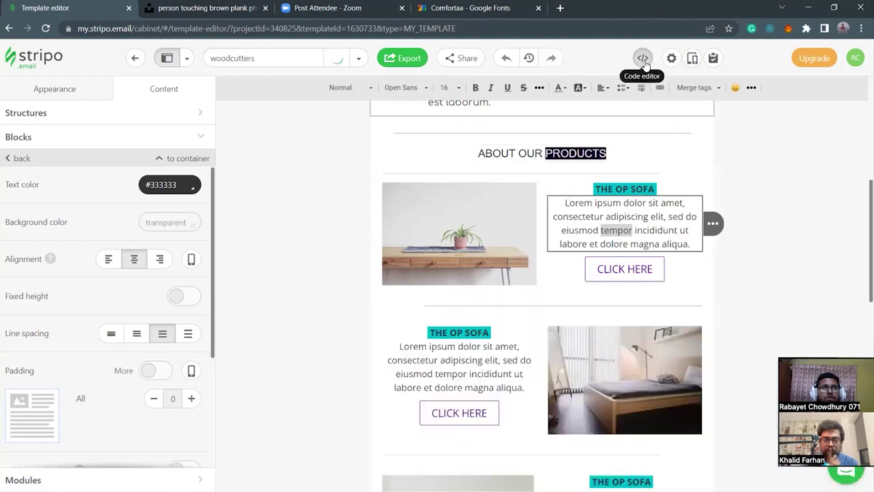
left_click(638, 231)
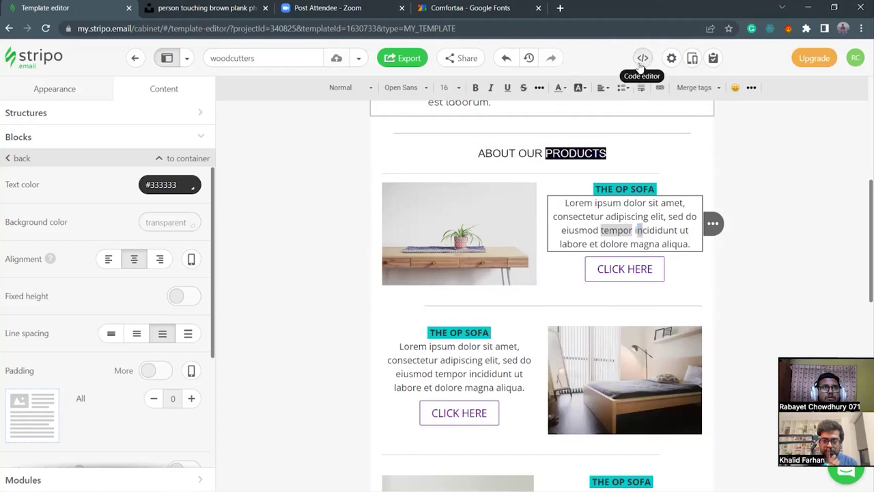
left_click(642, 59)
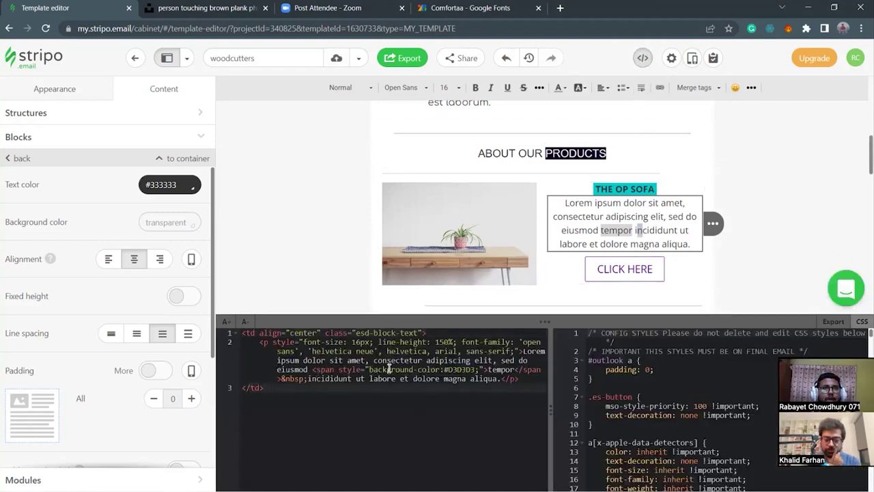
Replace the span's #D3D3D3 background-color with #F4F2F9 from the clipboard history.
left_click_drag(369, 369, 440, 369)
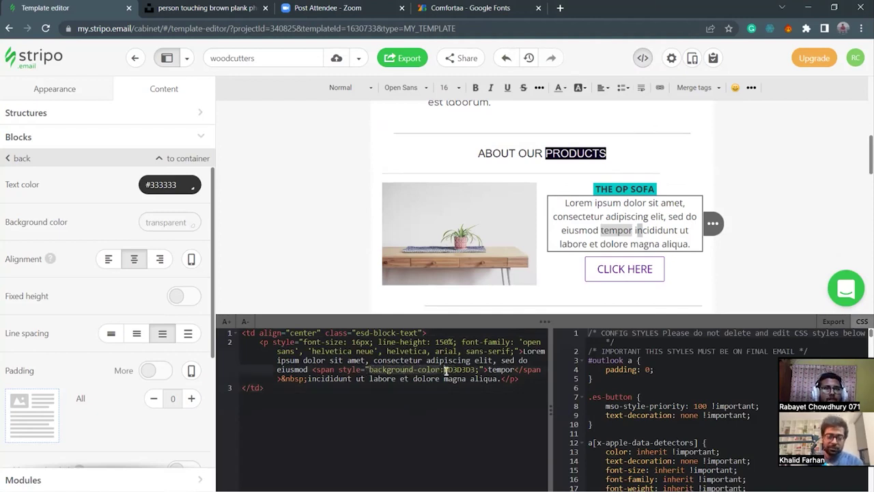
left_click_drag(444, 368, 476, 369)
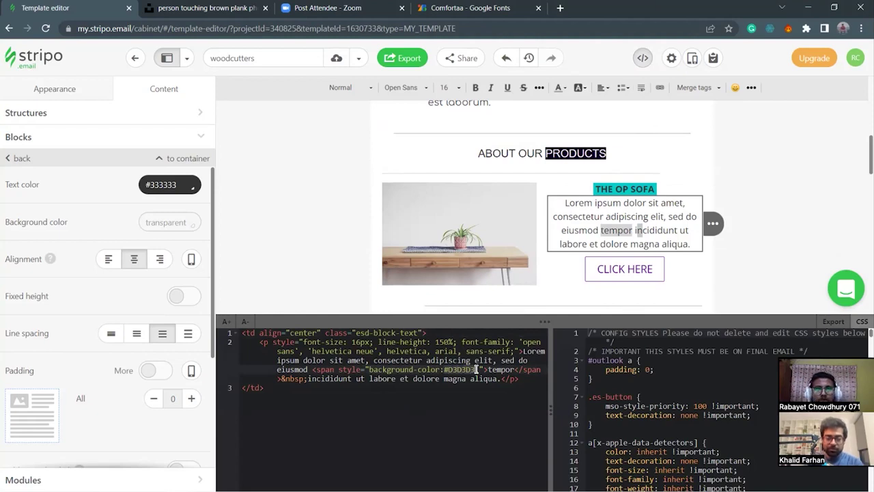
type(";")
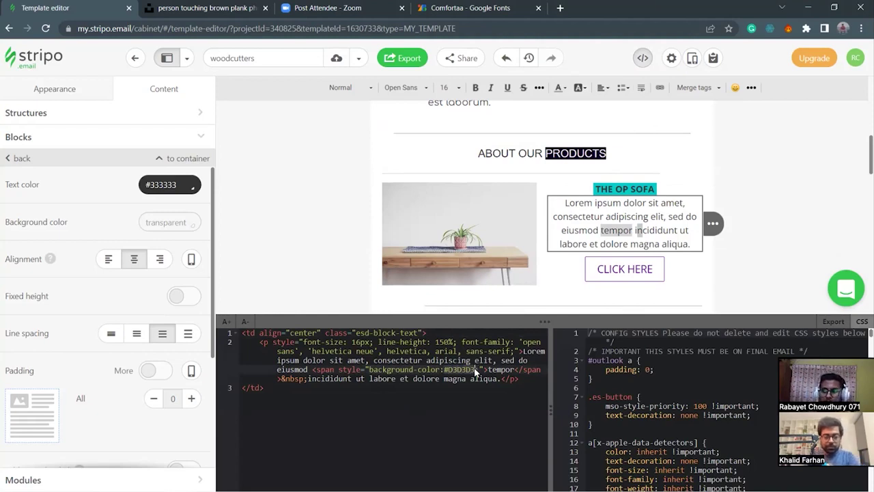
key("super+v")
scroll(544, 285, "down", 3)
left_click(538, 300)
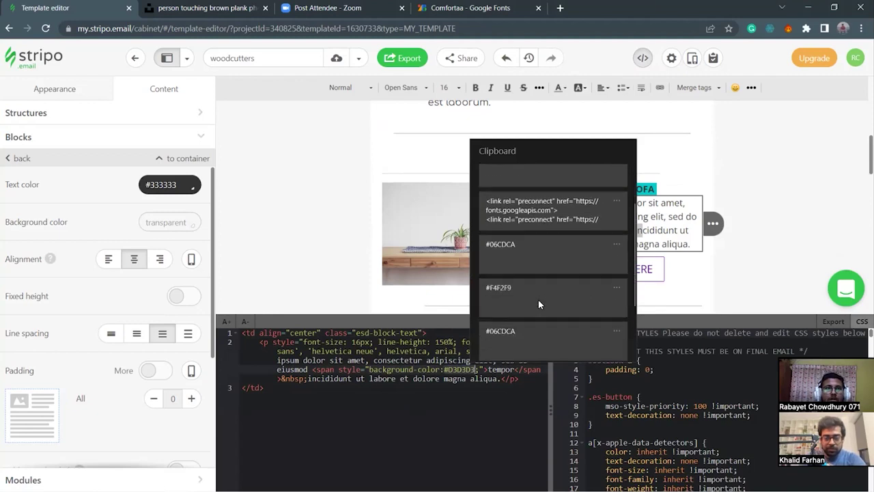
left_click(501, 378)
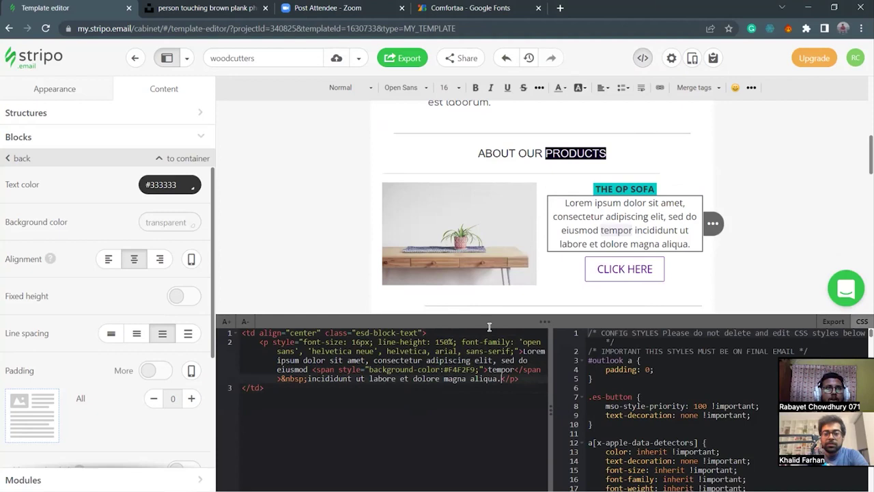
Paste #F4F2F9 over the colour value again, then change tempor's highlight to #0D0420.
left_click_drag(443, 370, 476, 370)
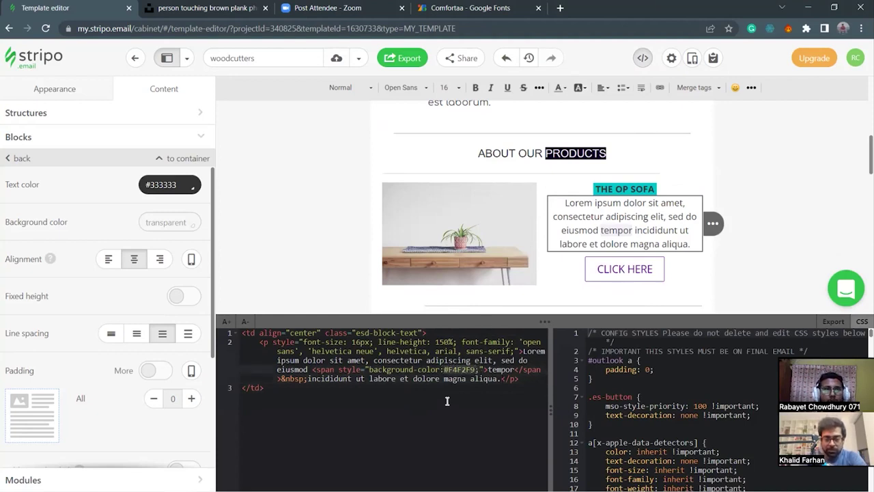
key("super+v")
scroll(510, 342, "down", 1)
scroll(510, 341, "down", 4)
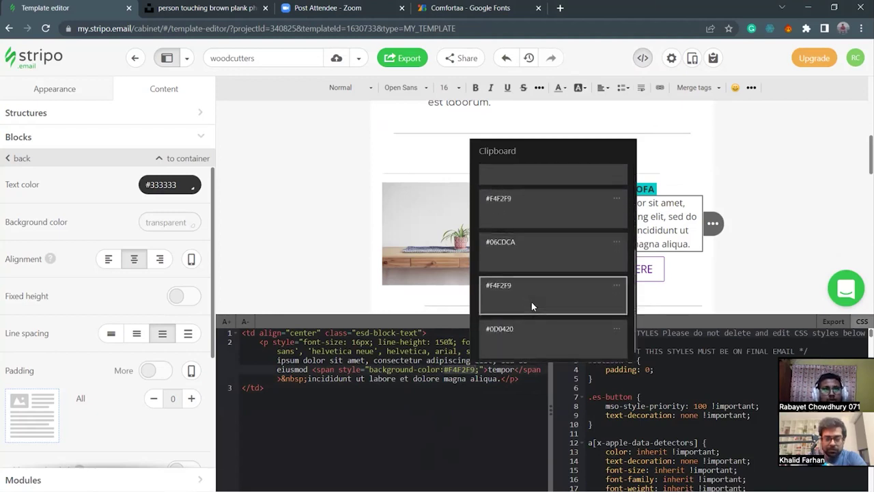
left_click(532, 302)
left_click_drag(443, 372, 478, 373)
key("super+v")
scroll(521, 305, "down", 2)
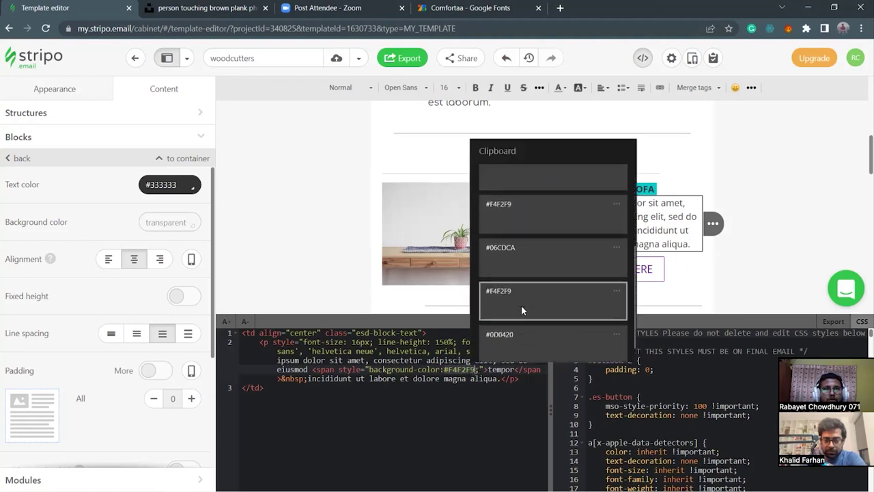
left_click(529, 324)
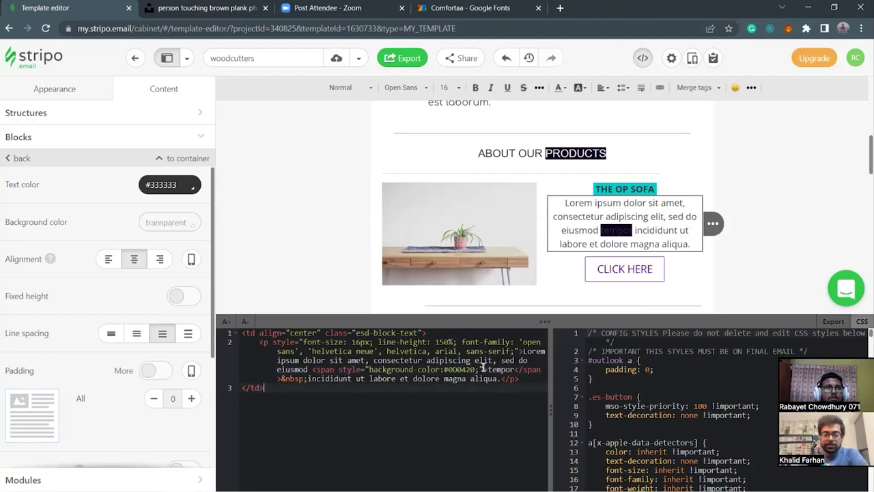
Delete the span tags and &nbsp; around 'tempor', leaving a plain space.
left_click_drag(444, 369, 480, 370)
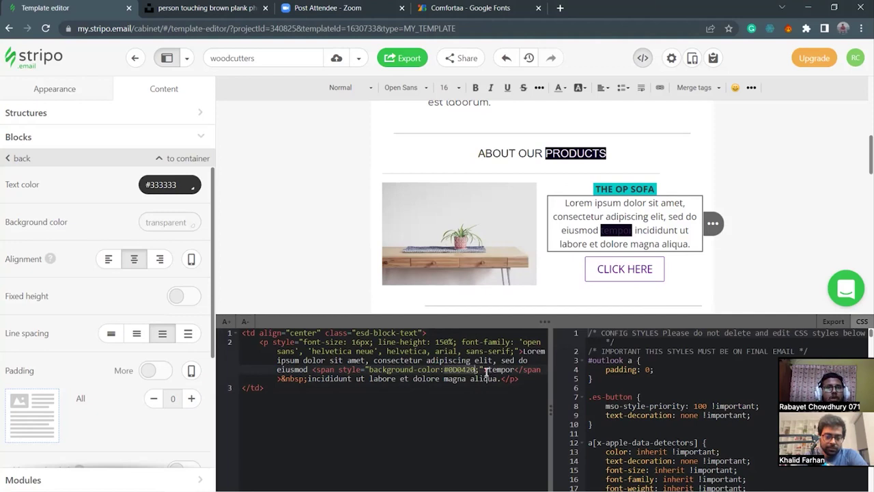
left_click_drag(478, 370, 381, 370)
left_click(314, 369)
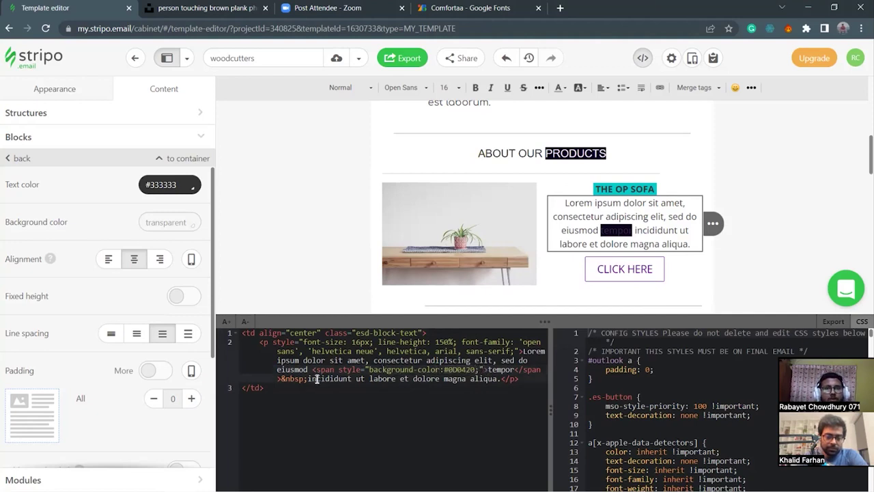
left_click(489, 370, "shift")
key("BackSpace")
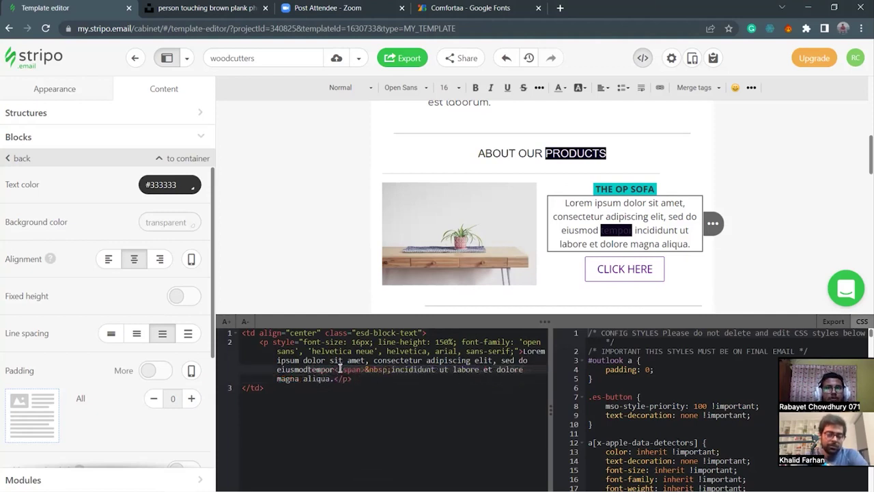
left_click_drag(340, 369, 394, 370)
key("BackSpace")
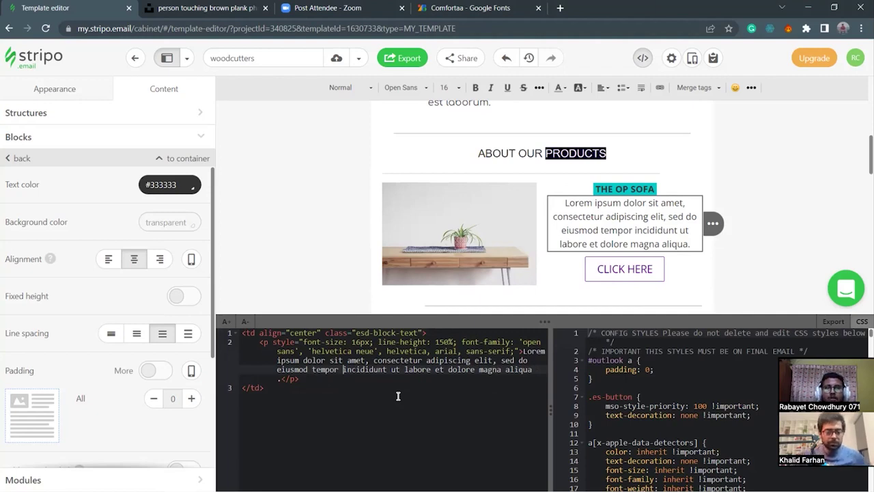
Close the code editor and scroll back up through the email to the welcome section.
left_click(643, 63)
scroll(535, 318, "up", 4)
scroll(535, 319, "up", 1)
scroll(535, 318, "down", 10)
scroll(534, 318, "down", 5)
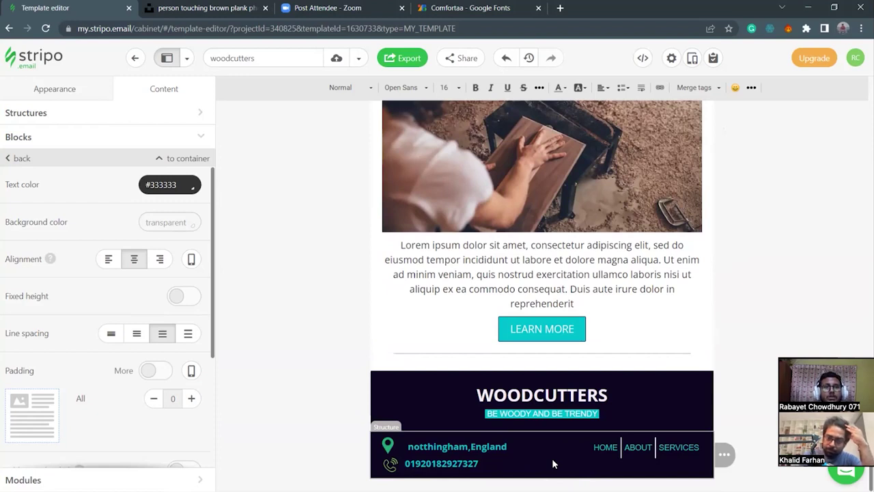
scroll(552, 457, "up", 1)
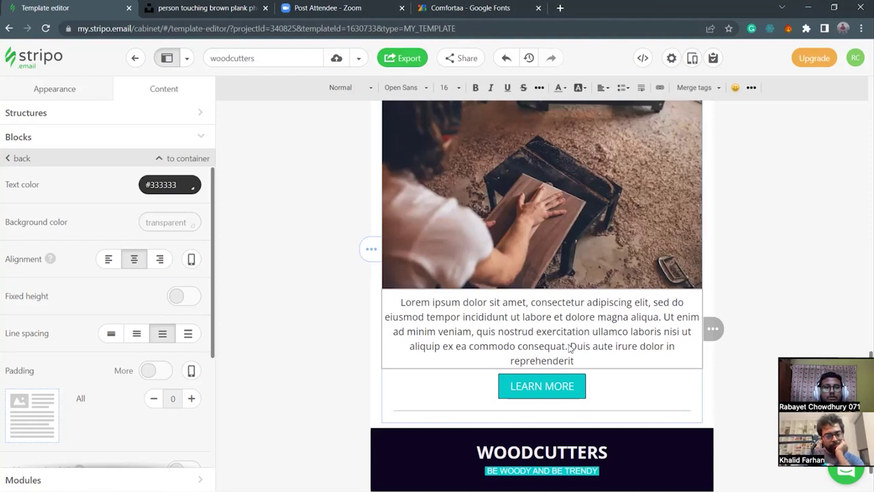
scroll(571, 348, "up", 3)
scroll(571, 343, "up", 6)
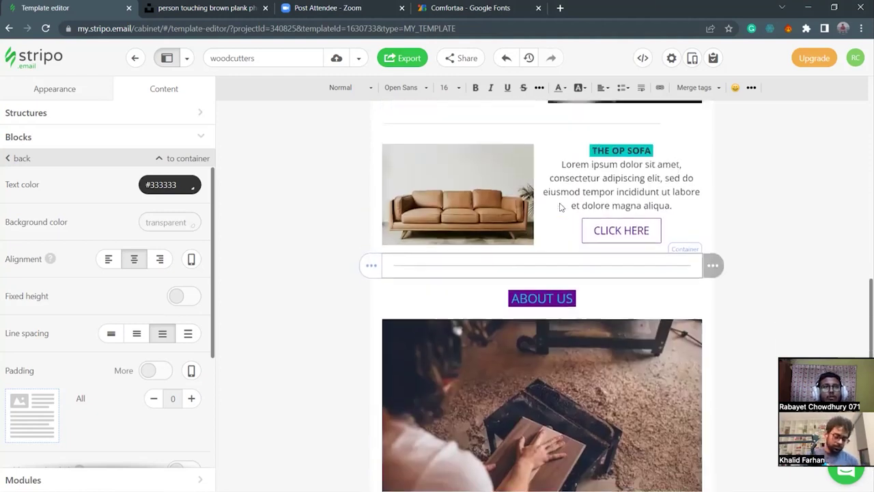
scroll(586, 197, "up", 1)
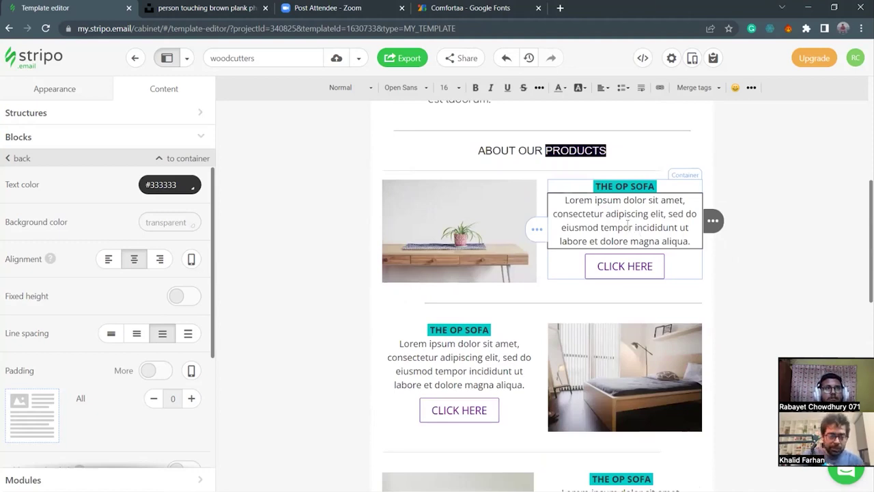
scroll(603, 222, "up", 4)
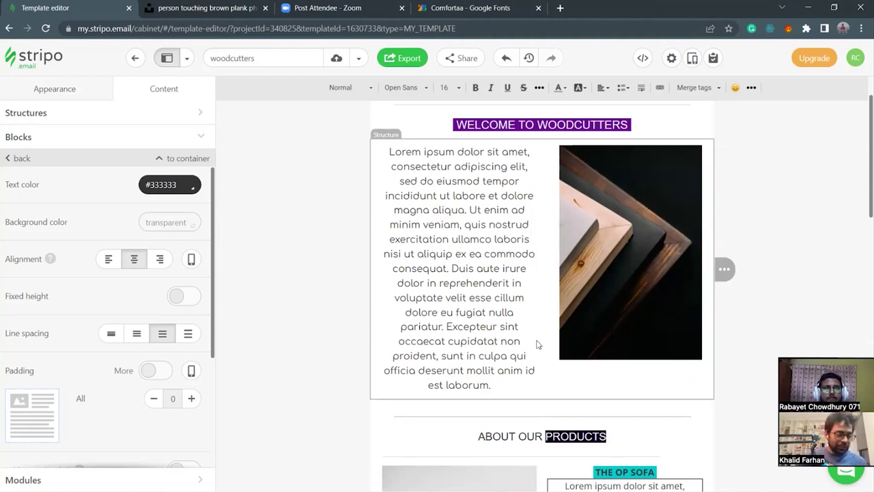
Select the Welcome to Woodcutters text, its structure and stripe, then deselect everything.
left_click(512, 383)
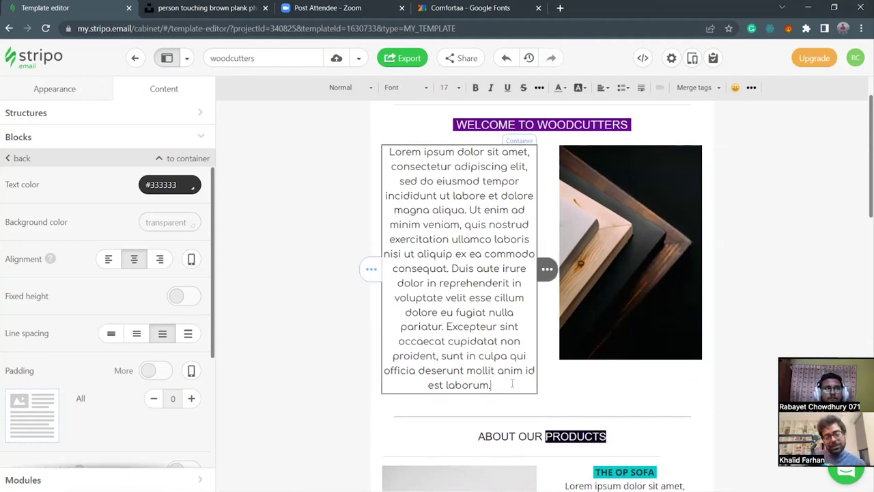
left_click(544, 388)
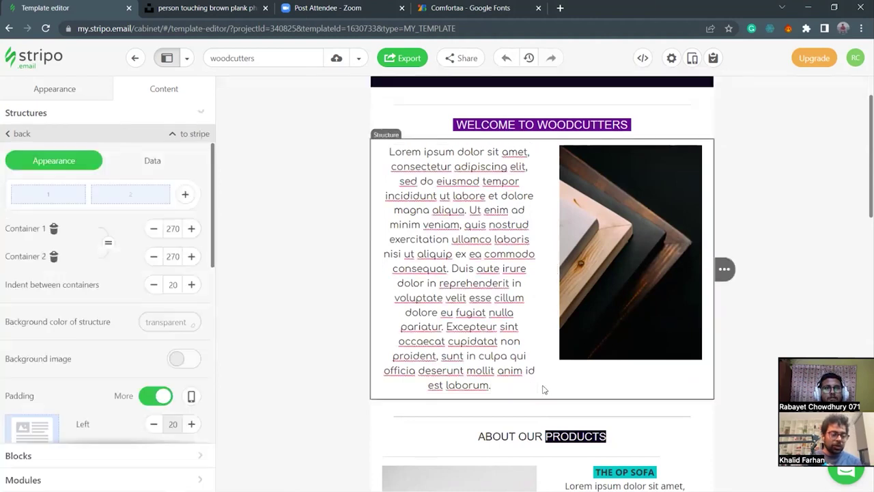
left_click(303, 324)
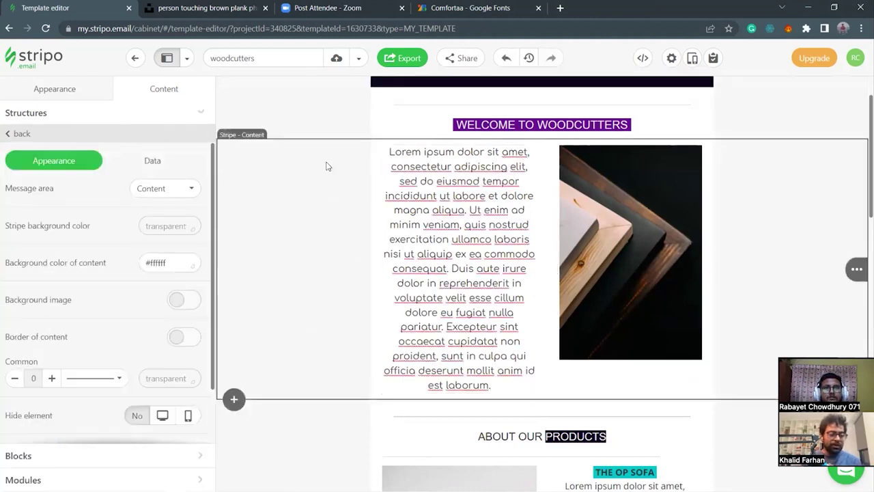
scroll(325, 136, "up", 1)
left_click(316, 91)
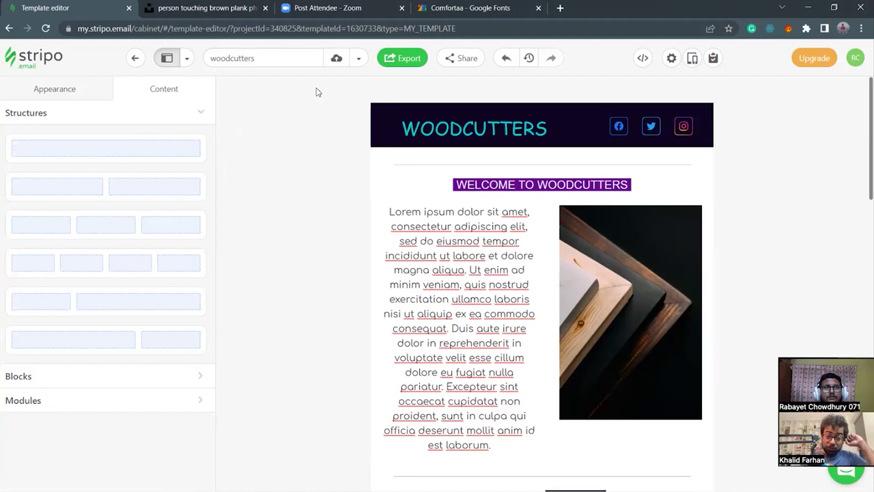
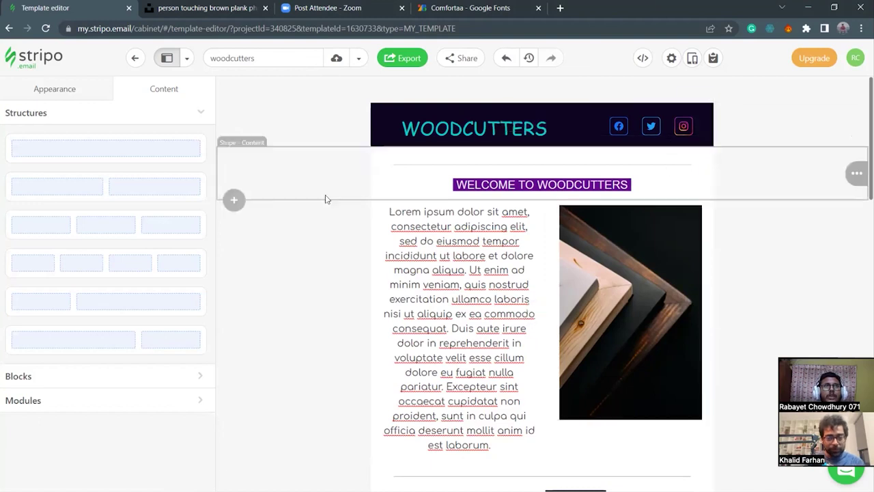
Check the <style> tag line in the important-elements notes, then minimize Notepad.
scroll(570, 308, "down", 1)
scroll(570, 311, "down", 8)
scroll(571, 311, "up", 9)
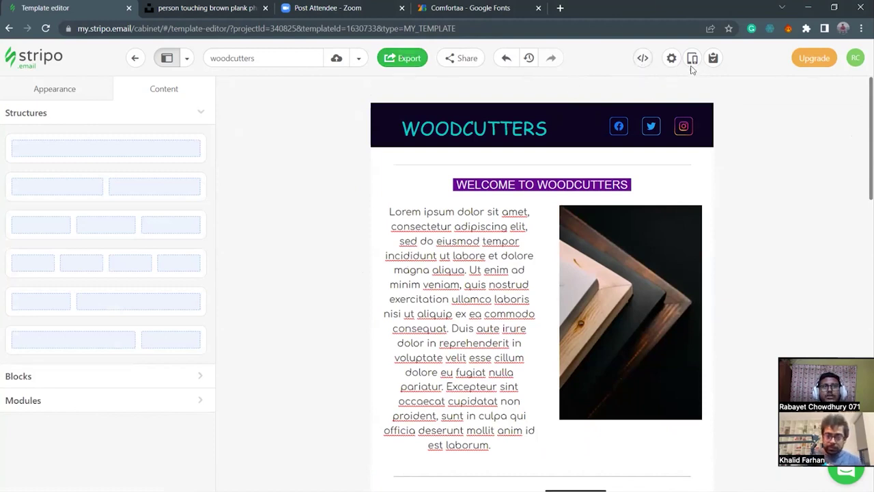
left_click(433, 480)
left_click_drag(406, 148, 394, 140)
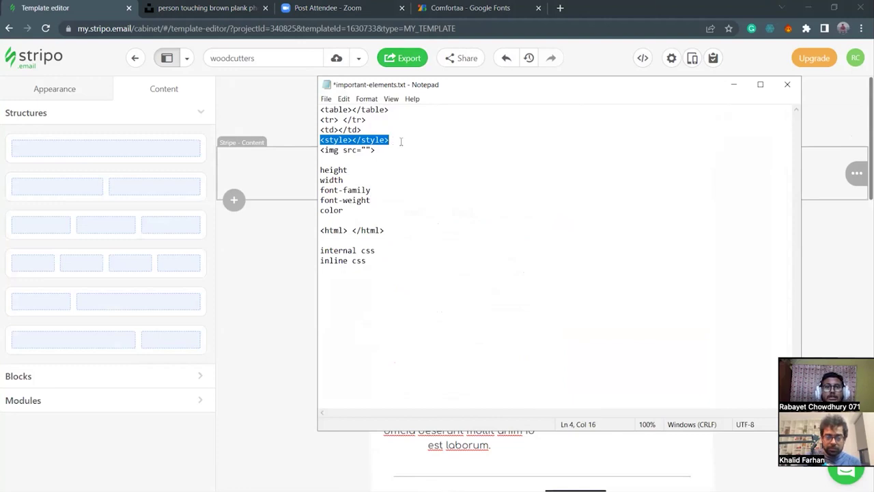
left_click(401, 141)
left_click(742, 89)
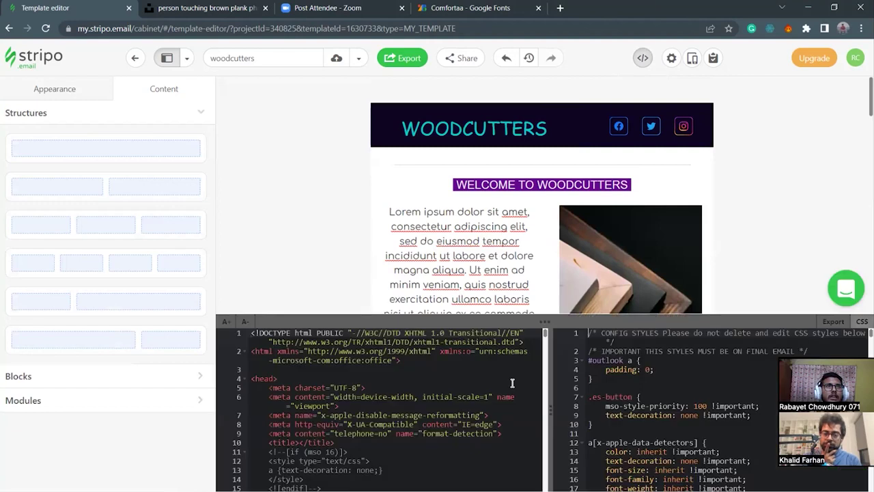
Enlarge Stripo's code panel over the template and scroll through the HTML.
left_click_drag(556, 314, 586, 153)
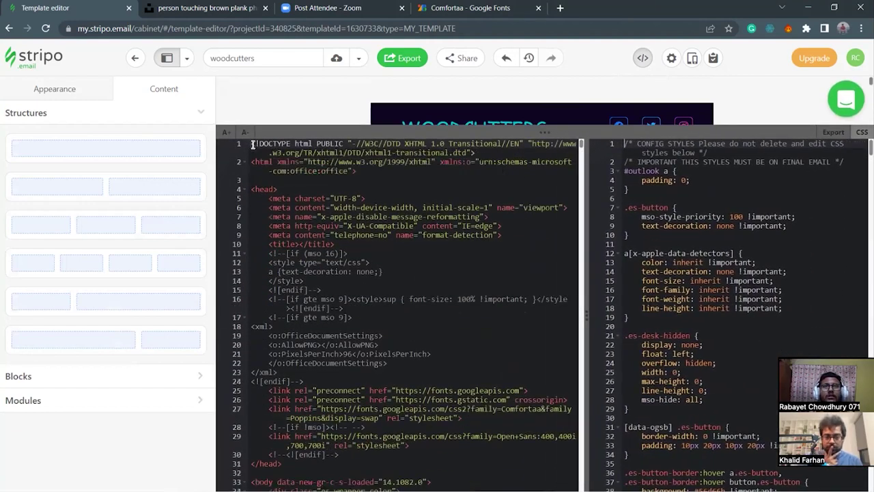
left_click_drag(251, 143, 384, 325)
scroll(385, 323, "down", 3)
scroll(385, 324, "down", 15)
scroll(386, 325, "down", 10)
scroll(386, 325, "down", 10)
scroll(383, 325, "down", 8)
scroll(489, 297, "up", 7)
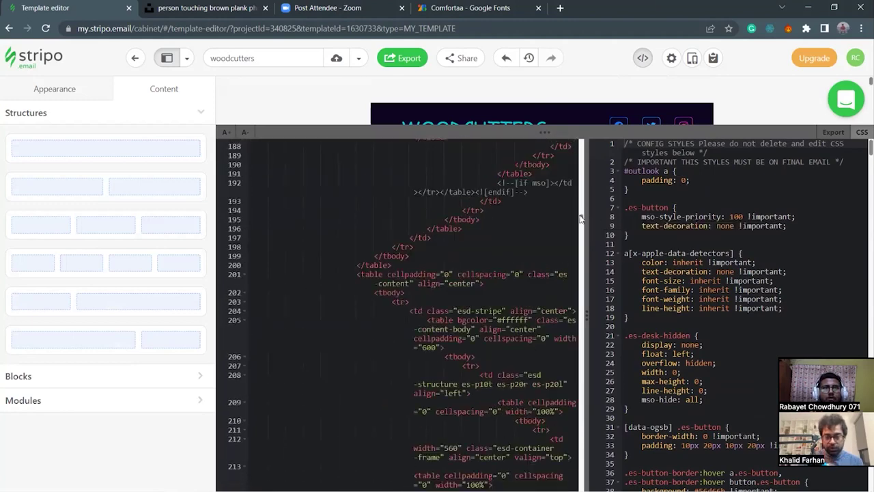
scroll(482, 194, "up", 20)
scroll(482, 193, "up", 7)
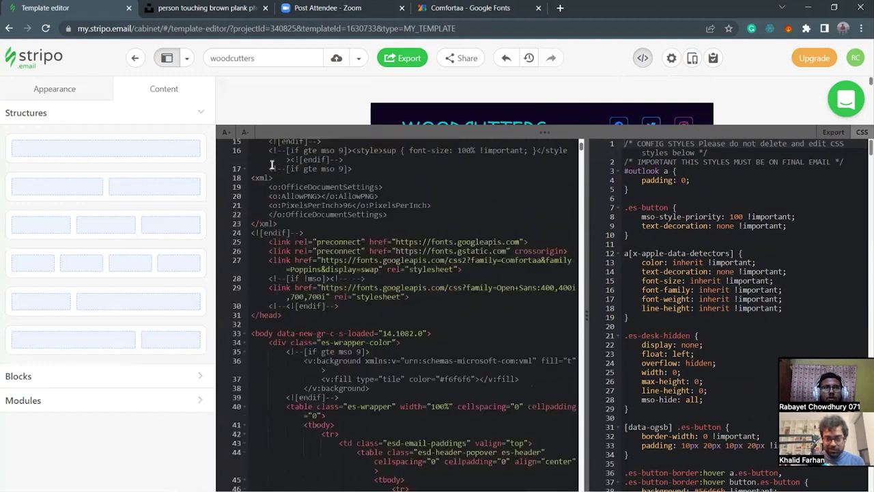
Copy the template's full HTML and confirm it appears in clipboard history.
left_click(252, 143, "shift")
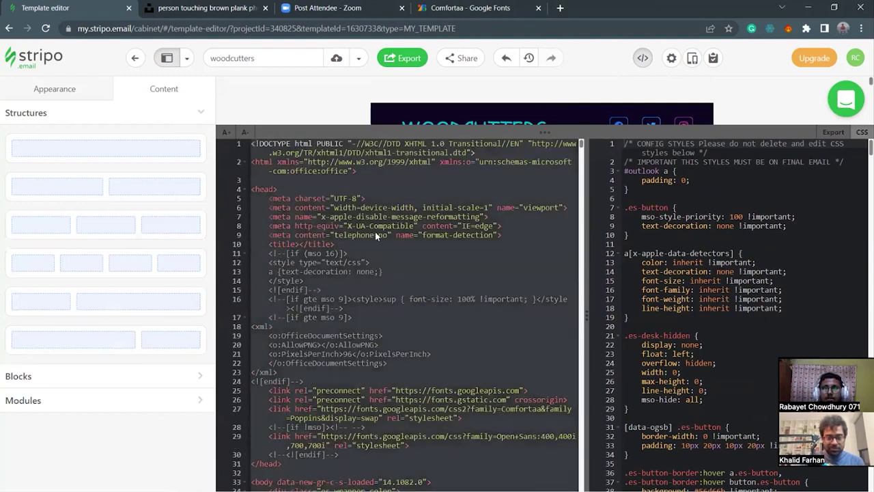
key("ctrl+c")
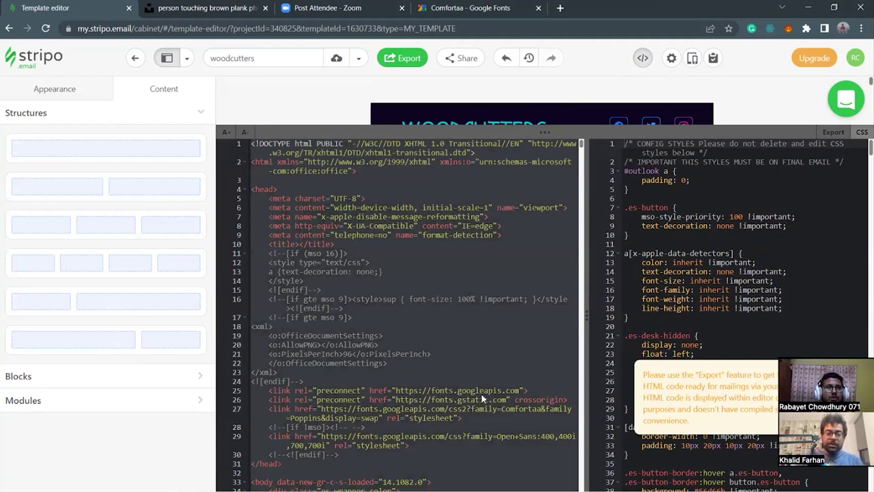
key("super+v")
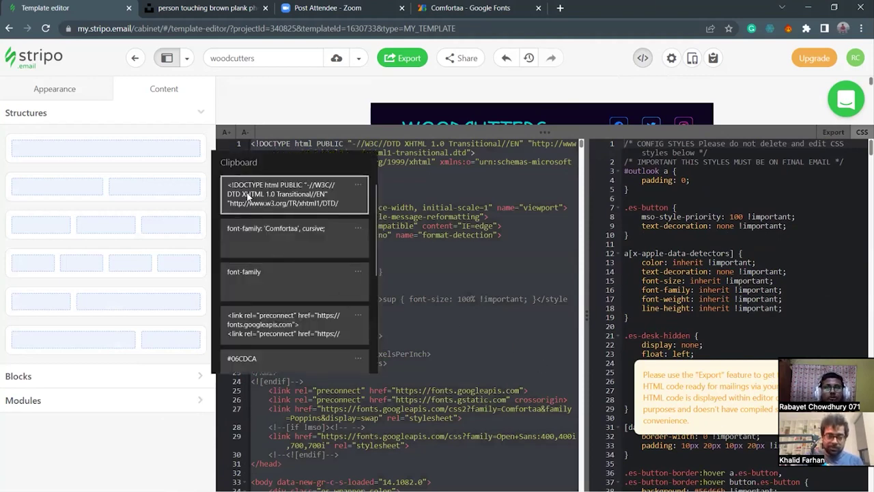
left_click(444, 259)
left_click(121, 481)
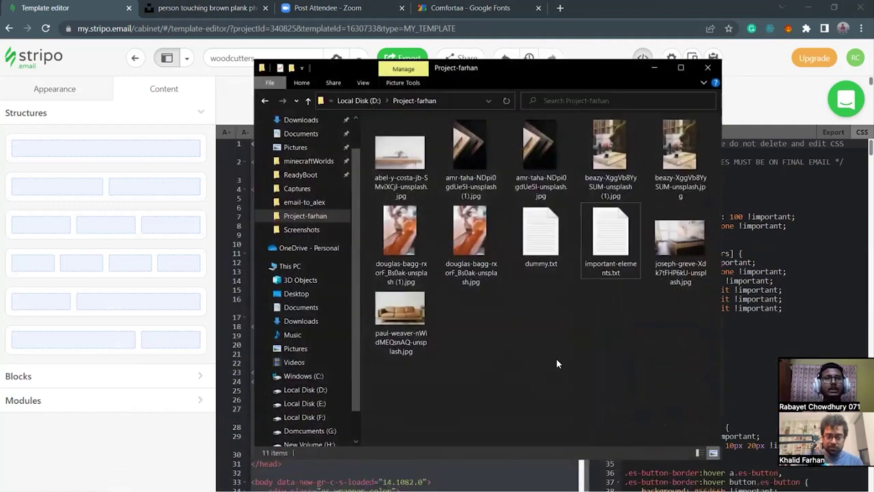
Create a new text document in Project-farhan named project-farhan.html, accepting the extension change.
right_click(478, 332)
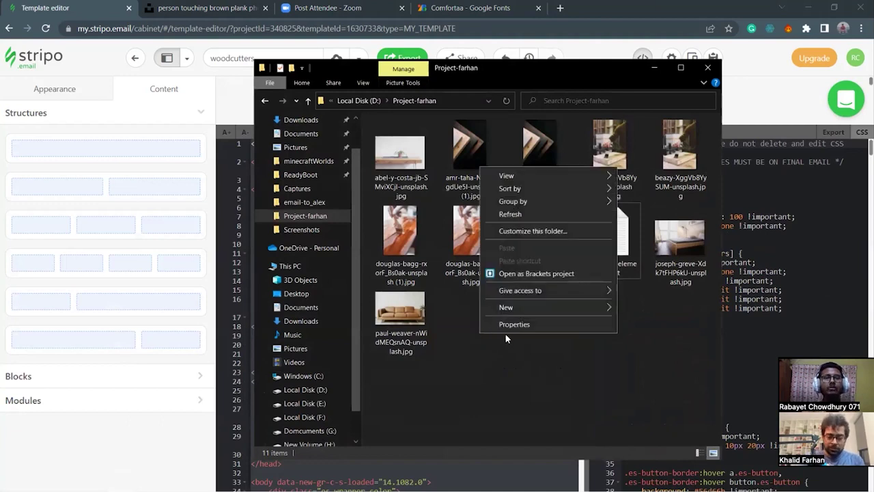
mouse_move(539, 310)
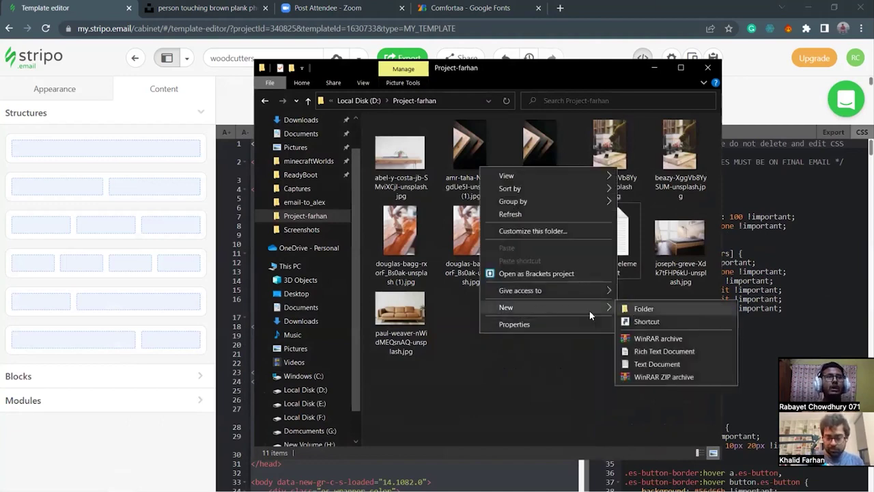
left_click(660, 363)
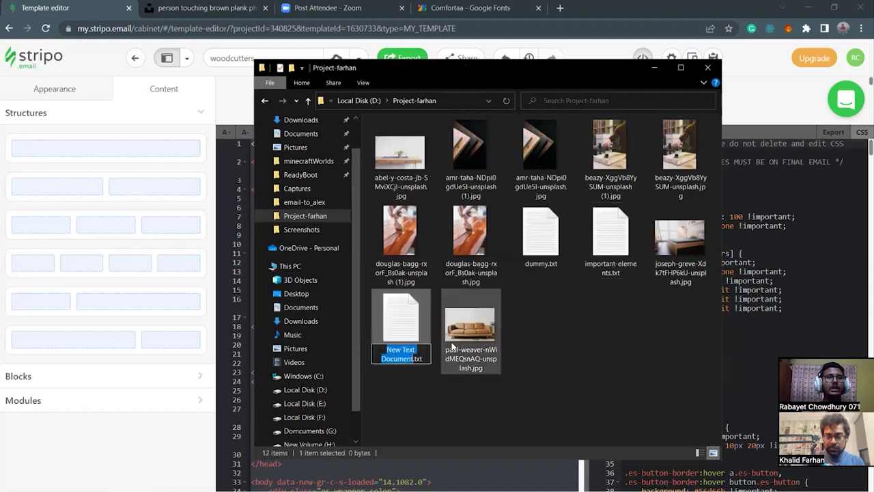
key("BackSpace")
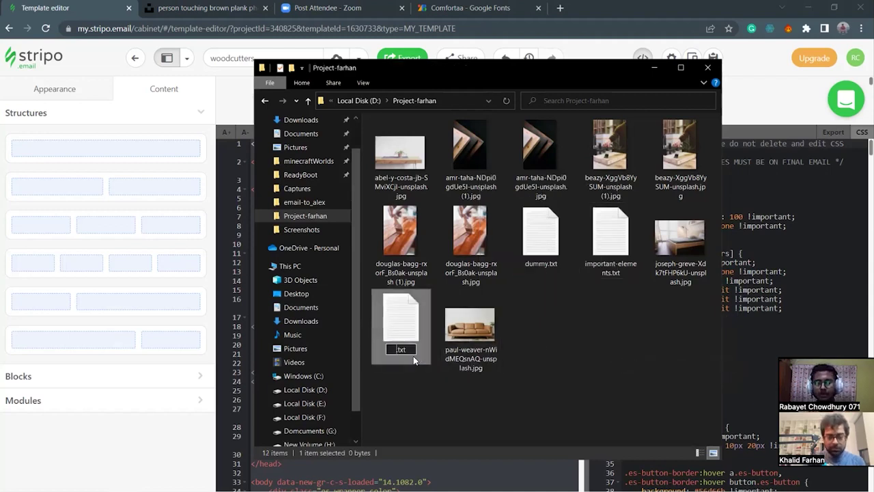
type("project")
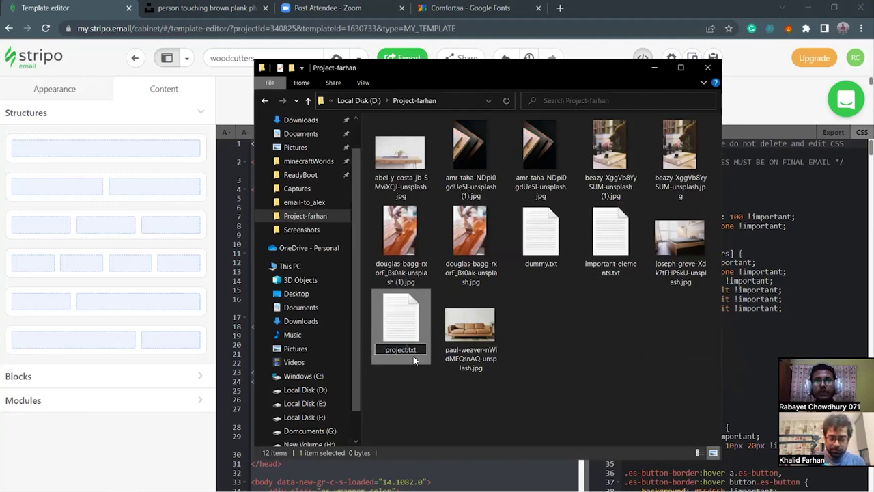
type("-farhan")
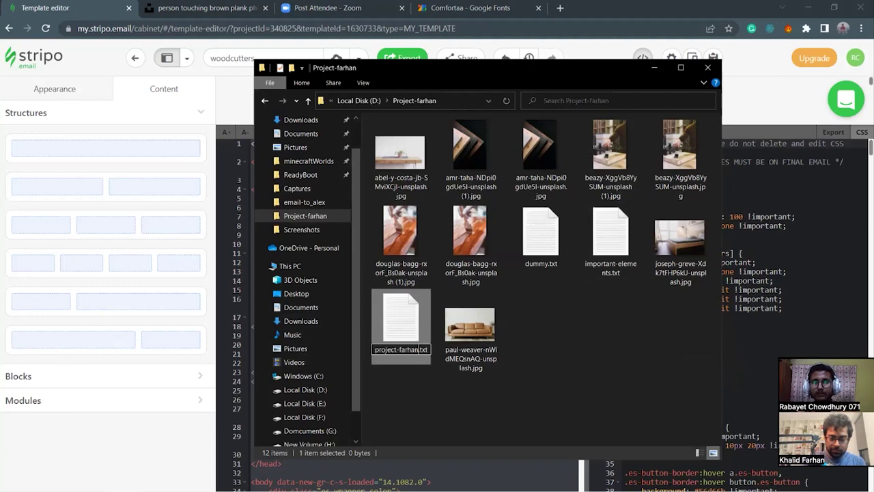
key("Right")
key("Right")
key("Right")
key("Right")
key("BackSpace")
key("BackSpace")
key("BackSpace")
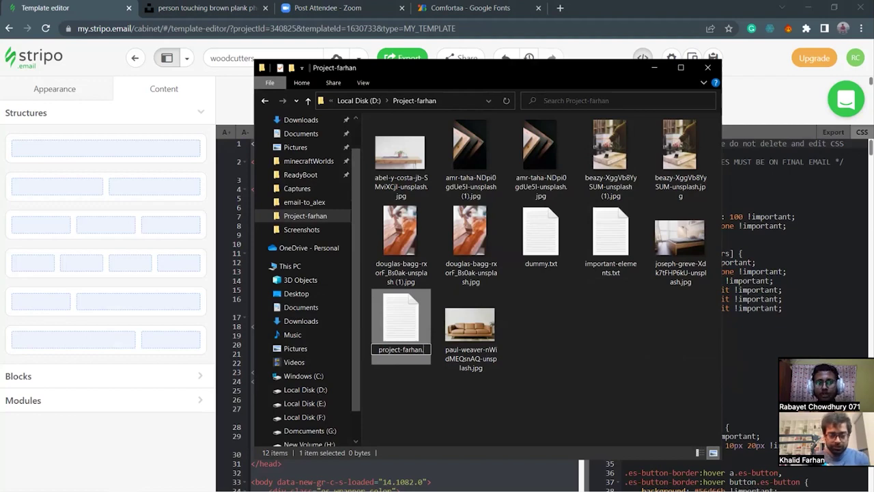
type("html")
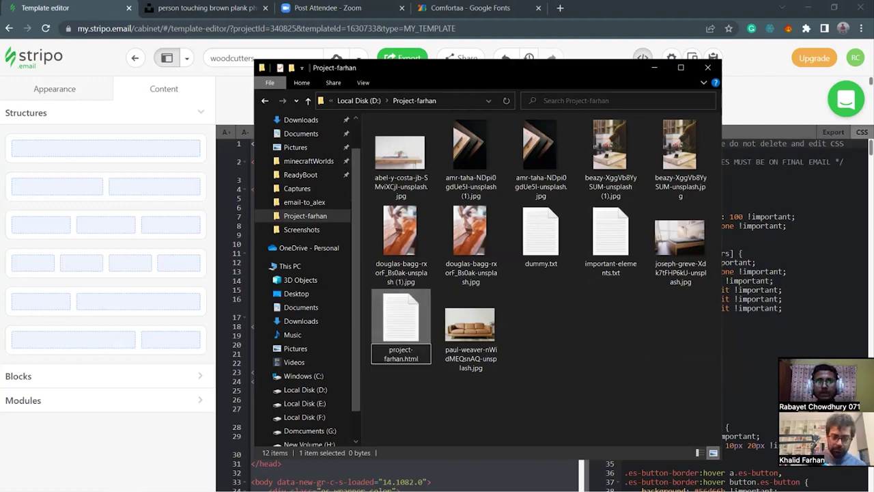
key("Return")
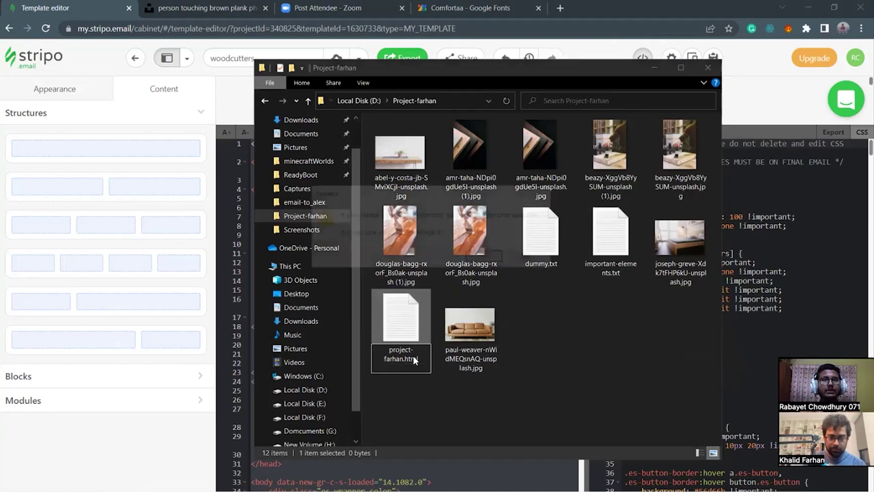
left_click(478, 257)
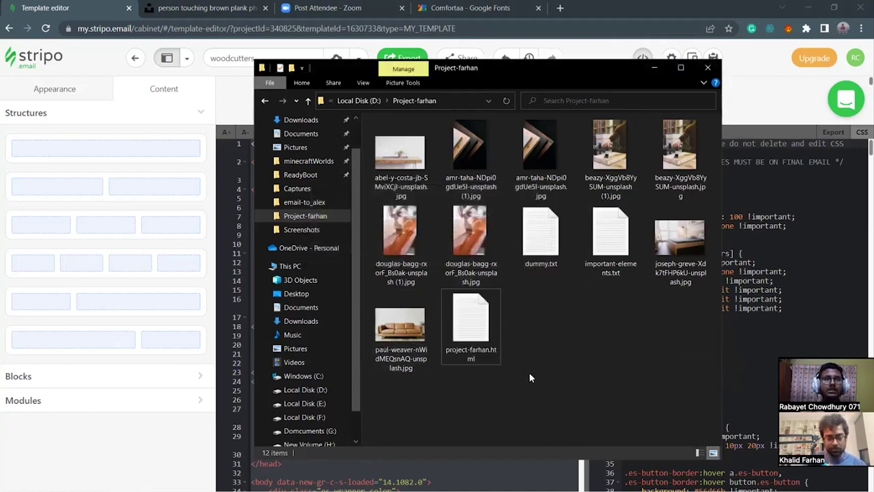
Rename the file again so it ends with the html extension.
double_click(476, 361)
right_click(476, 361)
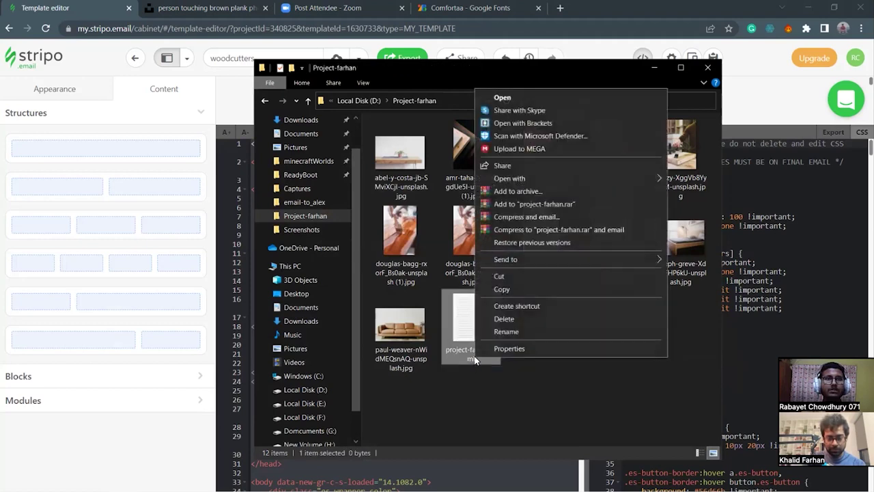
left_click(514, 334)
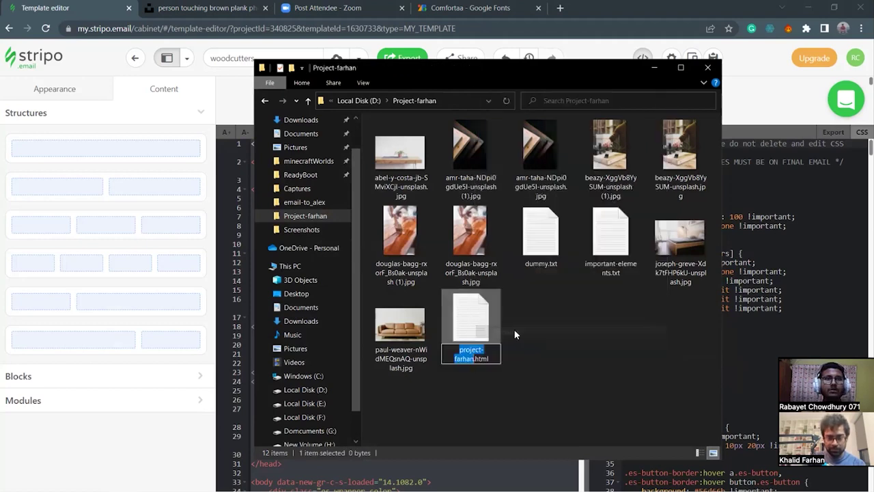
left_click(490, 358)
key("BackSpace")
key("BackSpace")
key("BackSpace")
key("BackSpace")
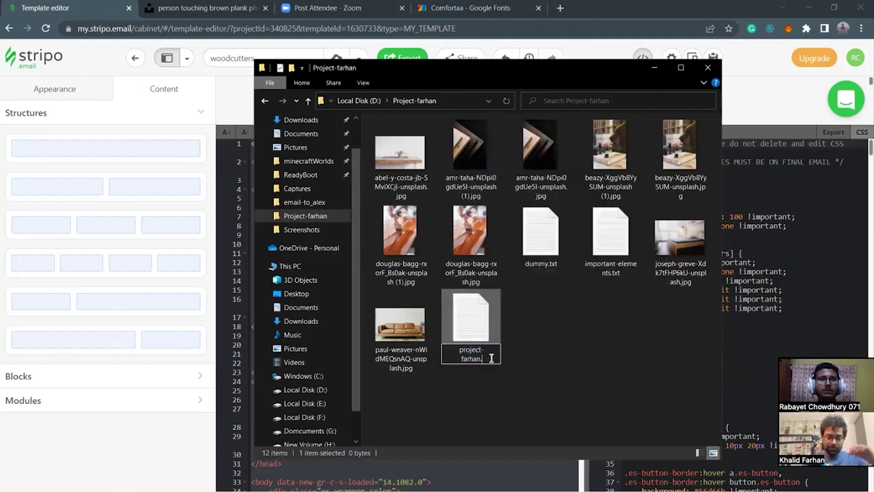
type("html")
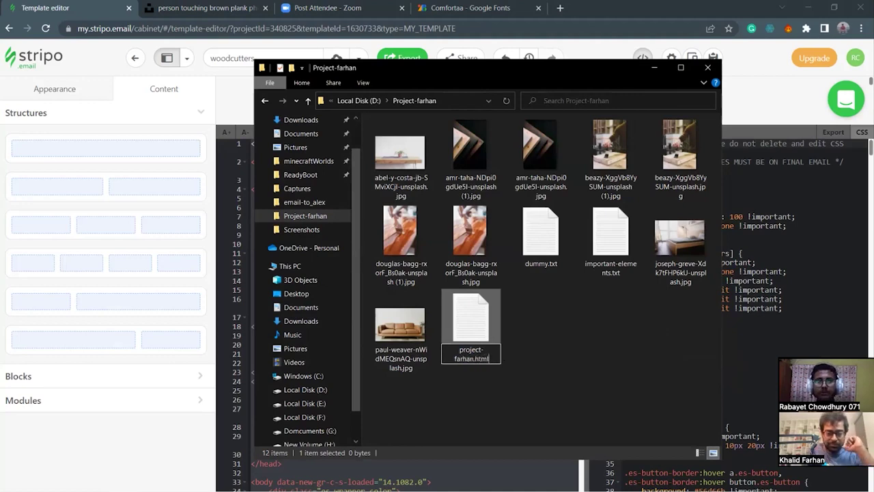
key("Return")
Open the blank project-farhan.html in Chrome, close it, minimize the notes, and return to Project-farhan.
double_click(490, 356)
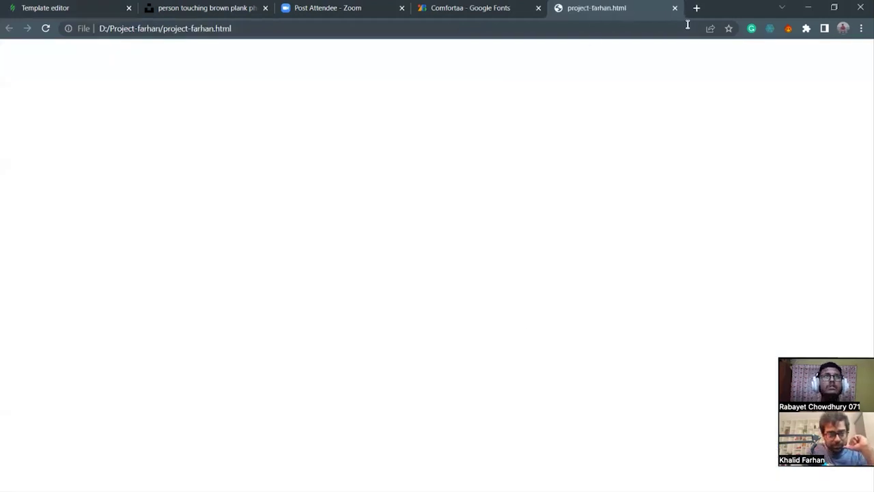
left_click(674, 8)
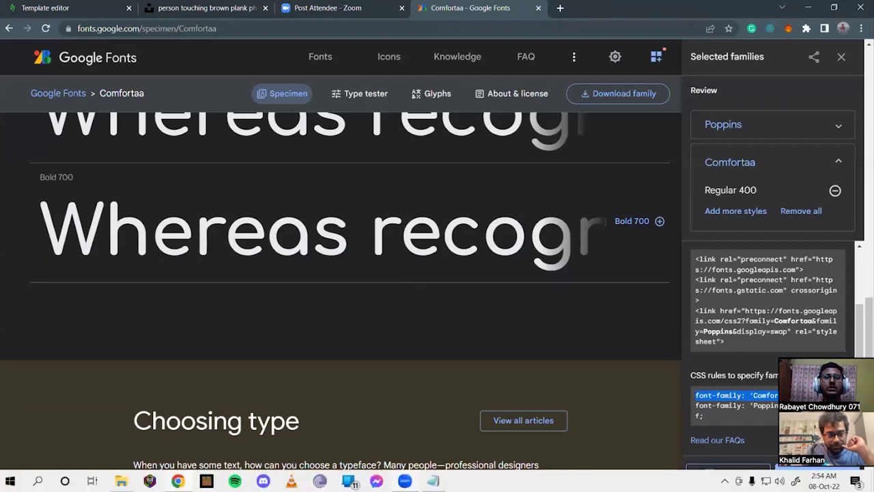
key("alt+Tab")
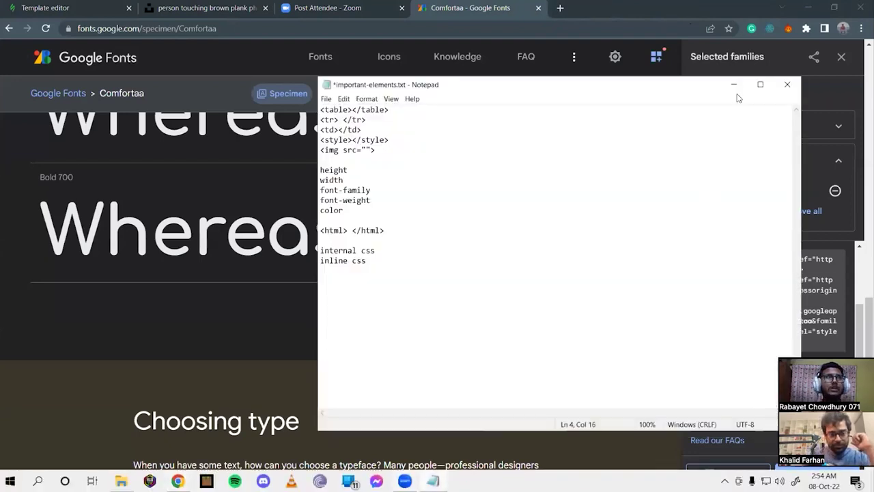
left_click(734, 85)
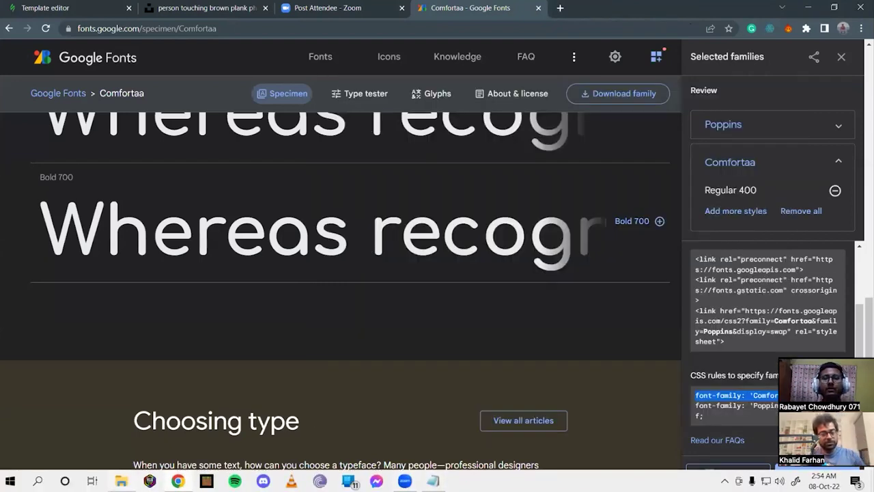
left_click(121, 480)
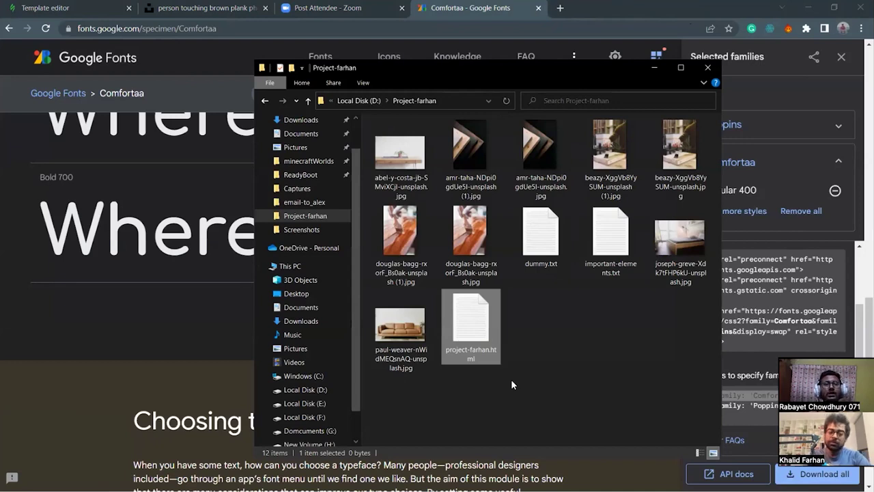
Open project-farhan.html in Brackets and paste the template's HTML into it.
right_click(468, 337)
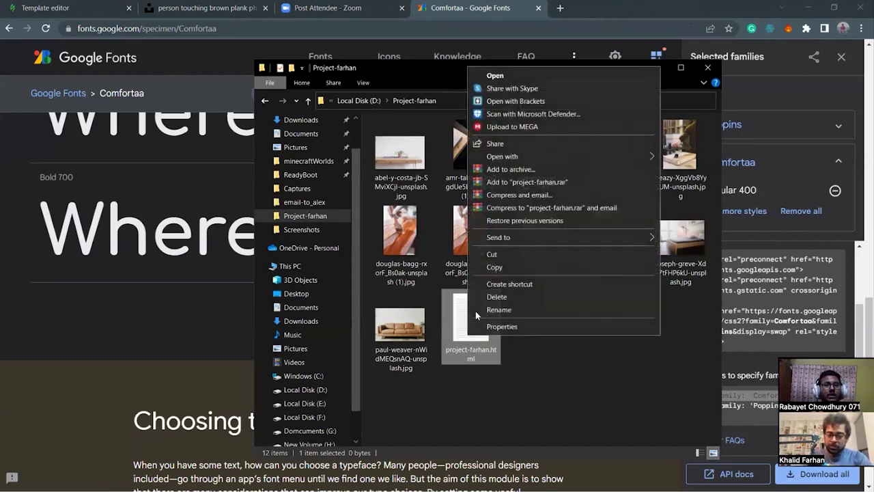
left_click(525, 102)
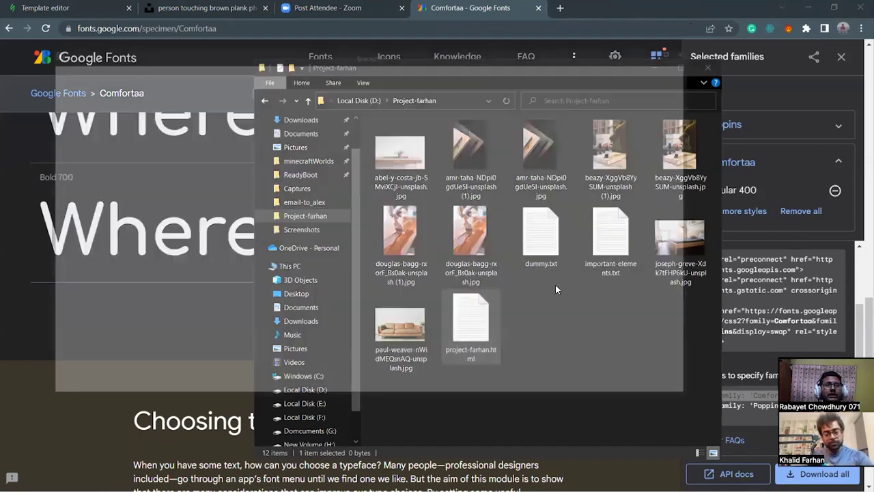
left_click_drag(383, 47, 467, 51)
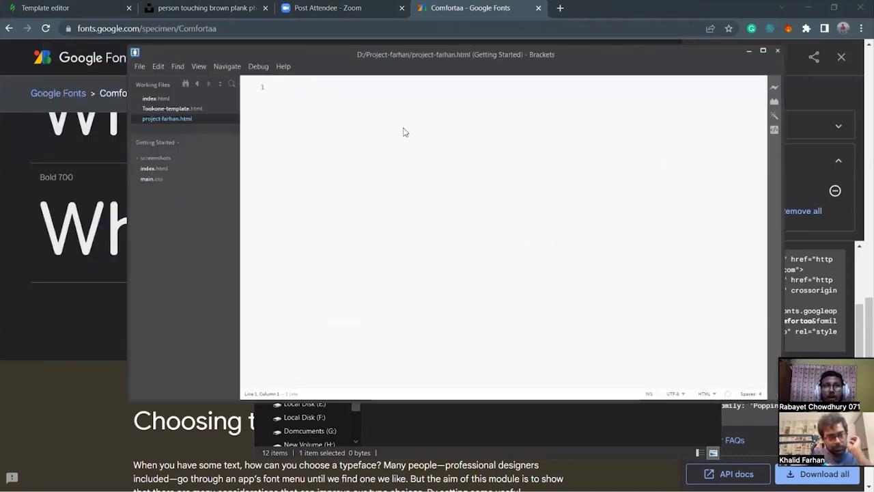
left_click_drag(465, 54, 421, 46)
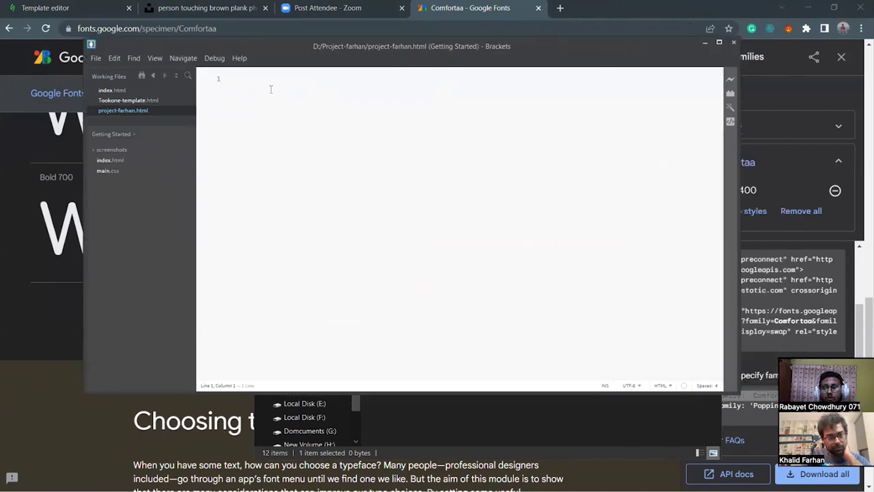
key("ctrl+v")
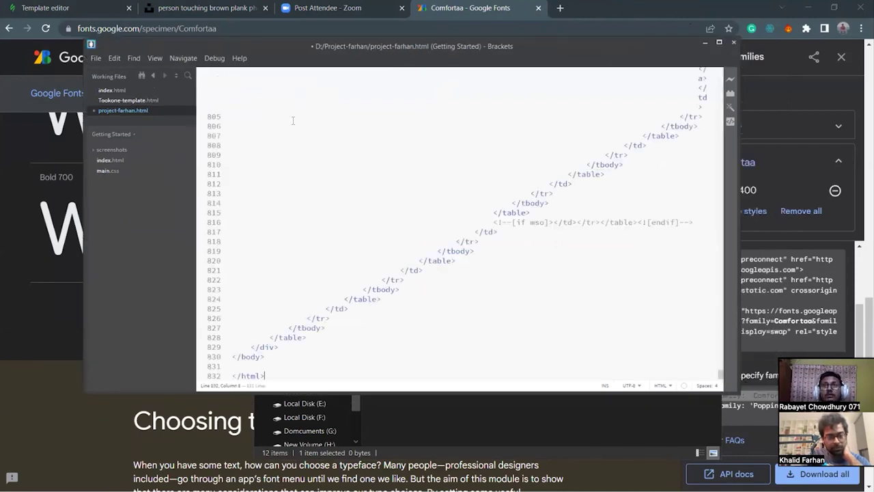
scroll(413, 332, "up", 6)
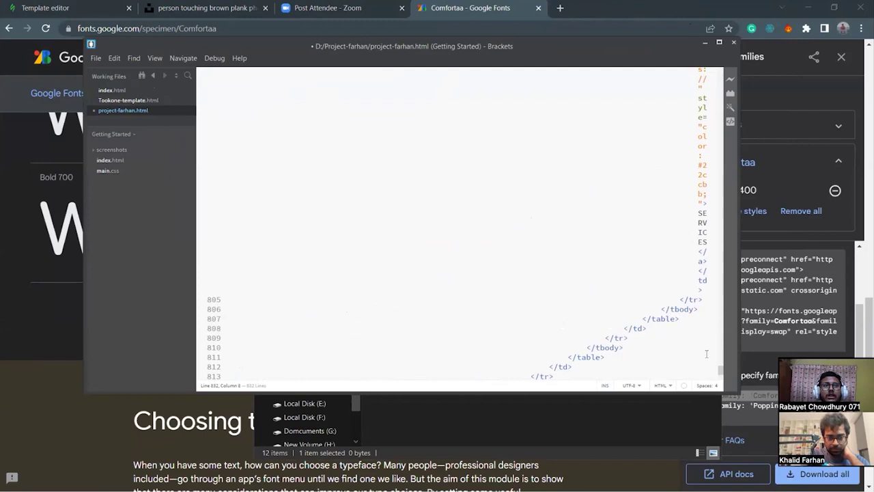
Reposition the Brackets window, check the head section, and close the live preview.
left_click_drag(610, 45, 515, 59)
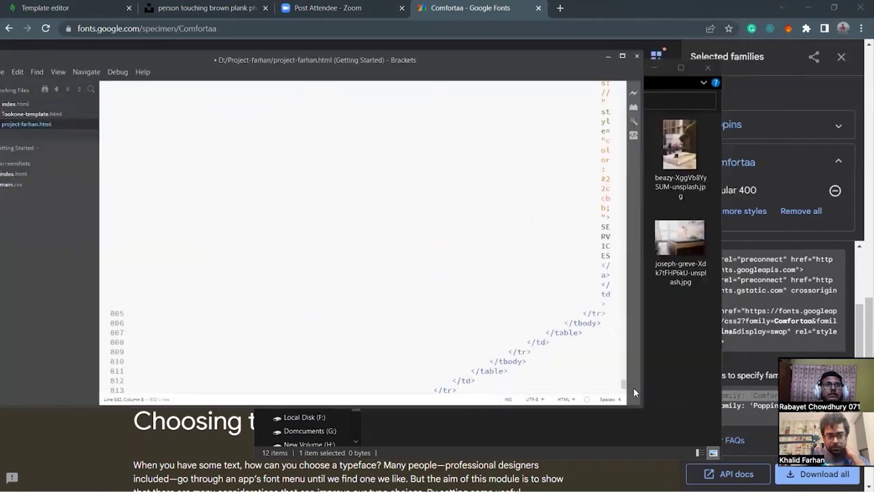
left_click_drag(625, 388, 623, 79)
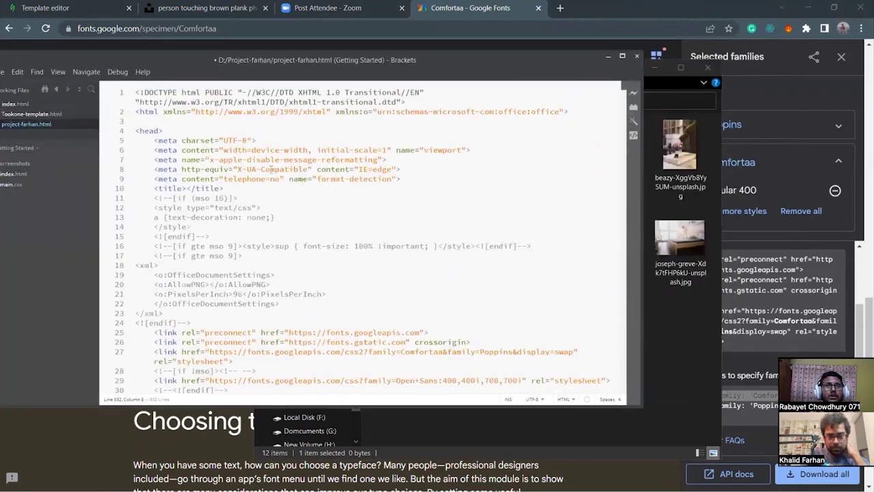
left_click(300, 217)
left_click(417, 178)
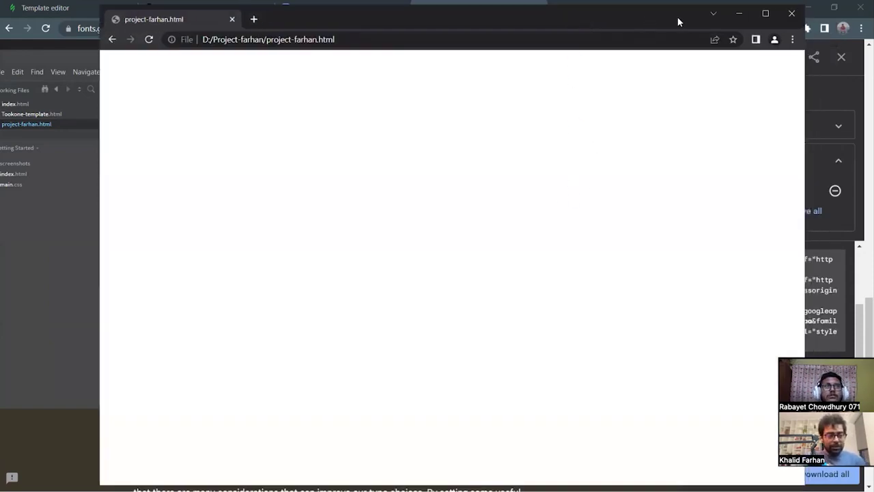
left_click(791, 13)
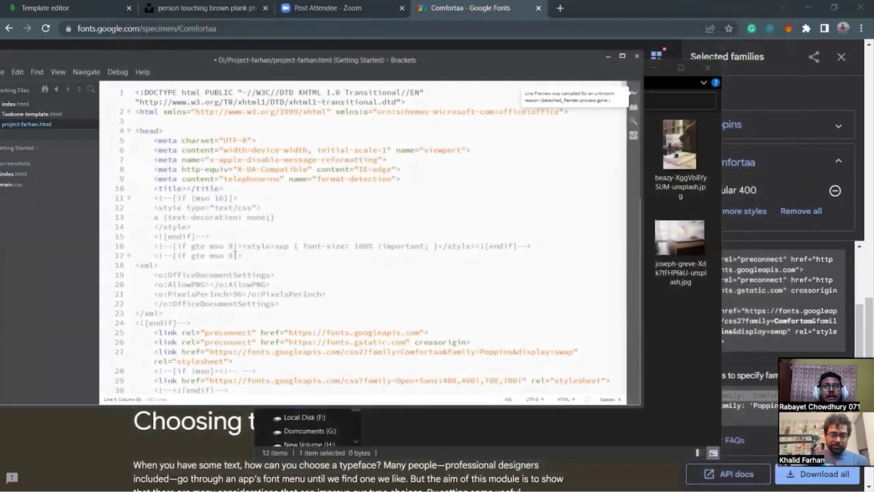
left_click(233, 263)
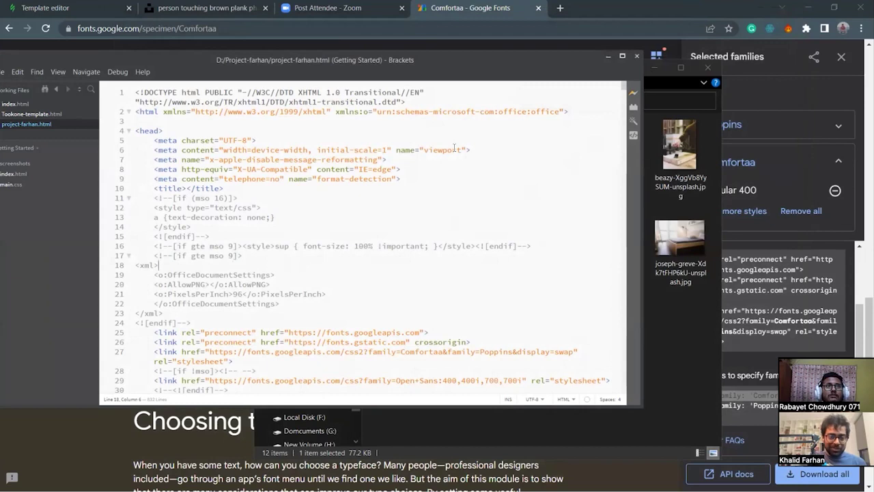
key("ctrl+alt+p")
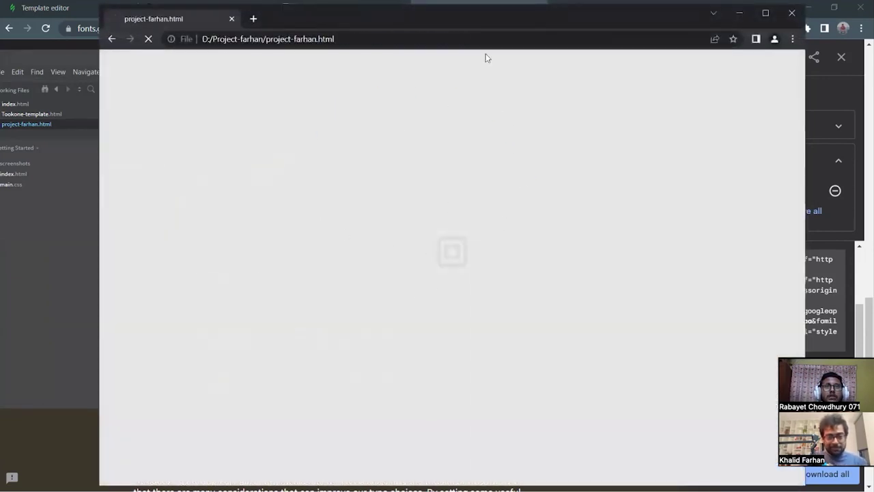
scroll(410, 231, "down", 4)
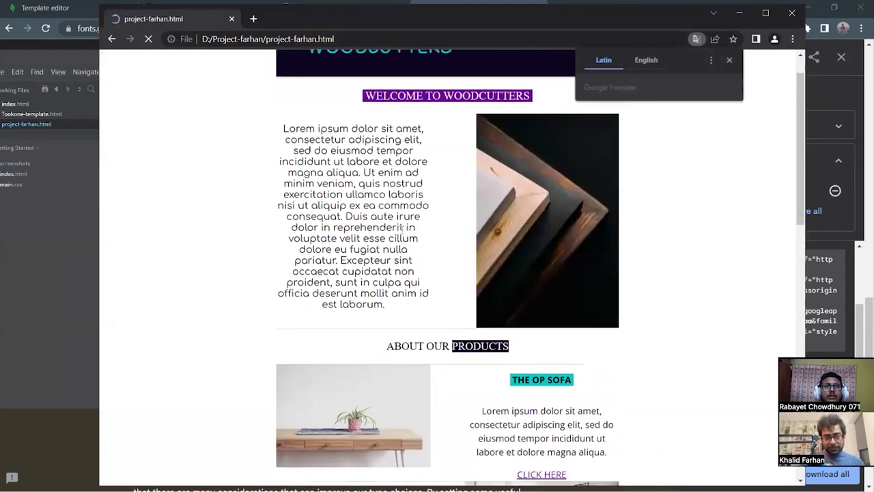
scroll(410, 231, "up", 2)
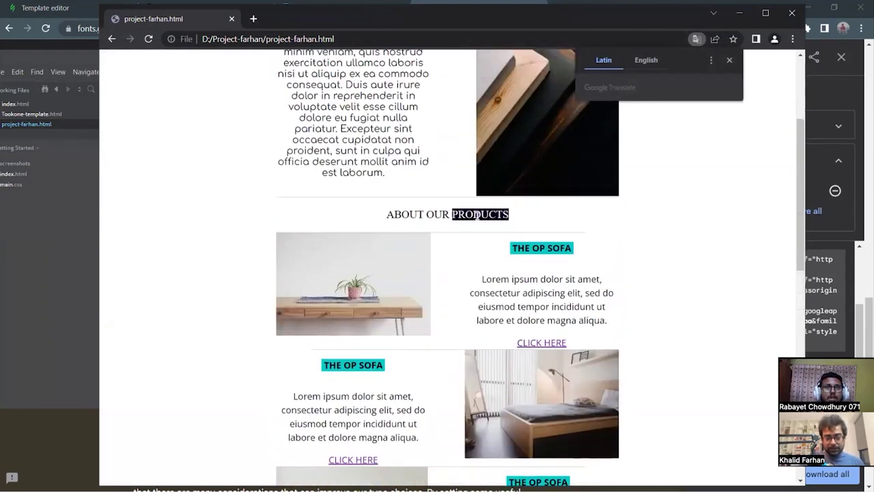
scroll(526, 236, "down", 1)
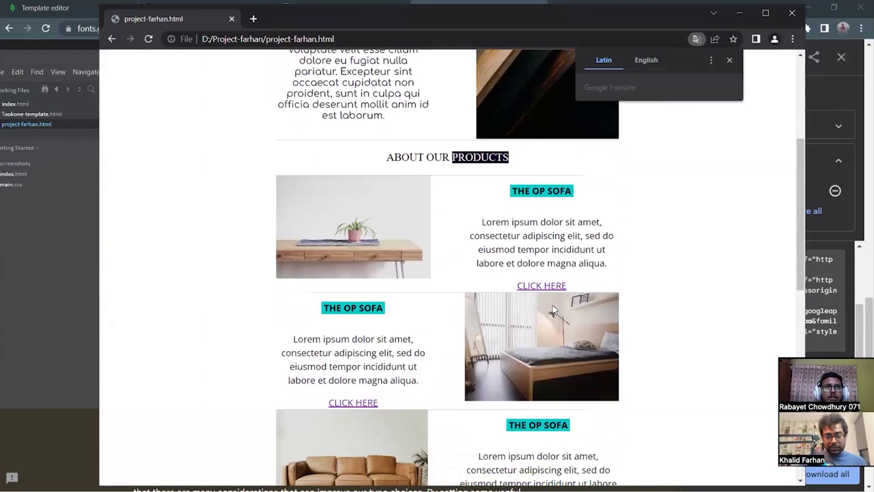
scroll(424, 348, "down", 8)
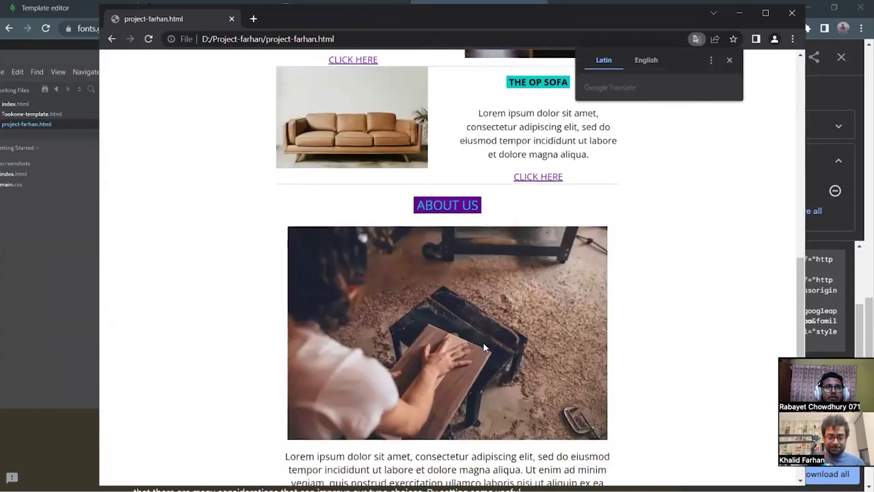
scroll(541, 225, "up", 11)
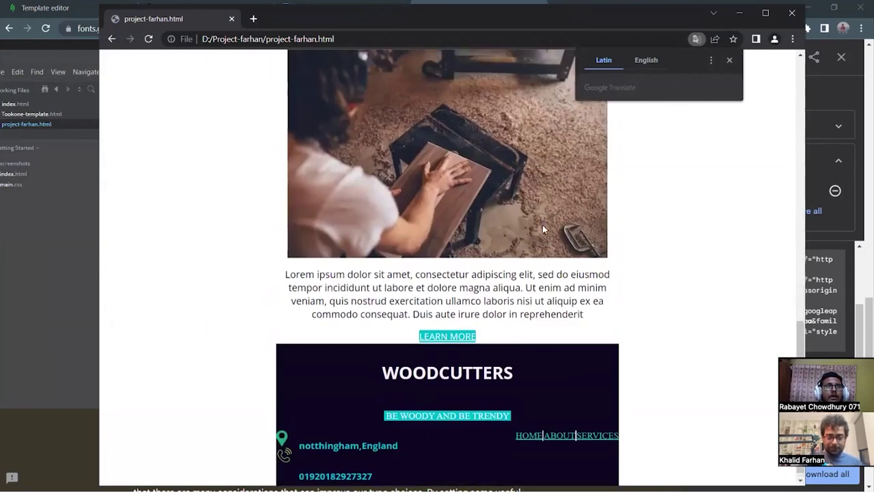
left_click(739, 13)
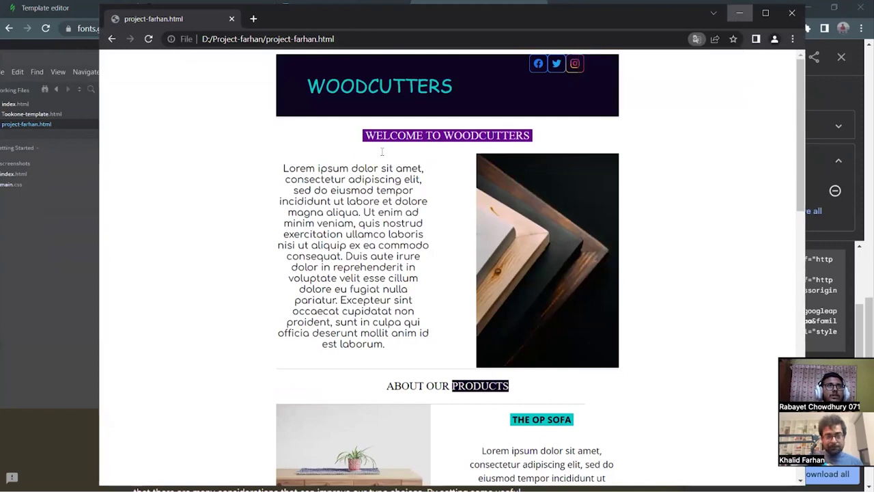
scroll(266, 309, "down", 3)
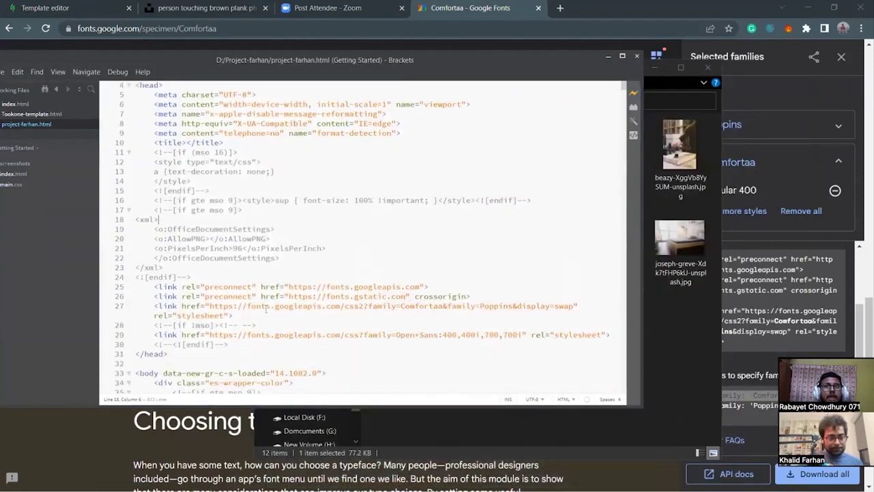
Add an empty <style></style> block with a blank inner line after line 30, before </head>.
left_click(244, 299)
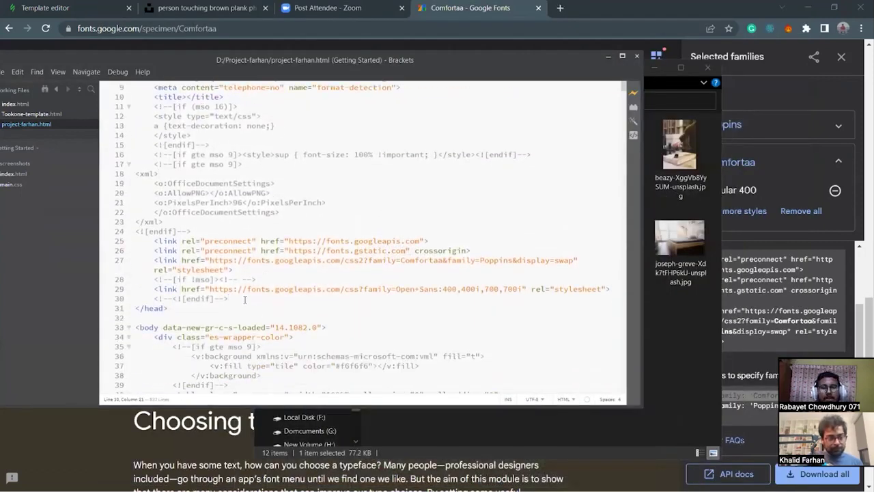
key("Return")
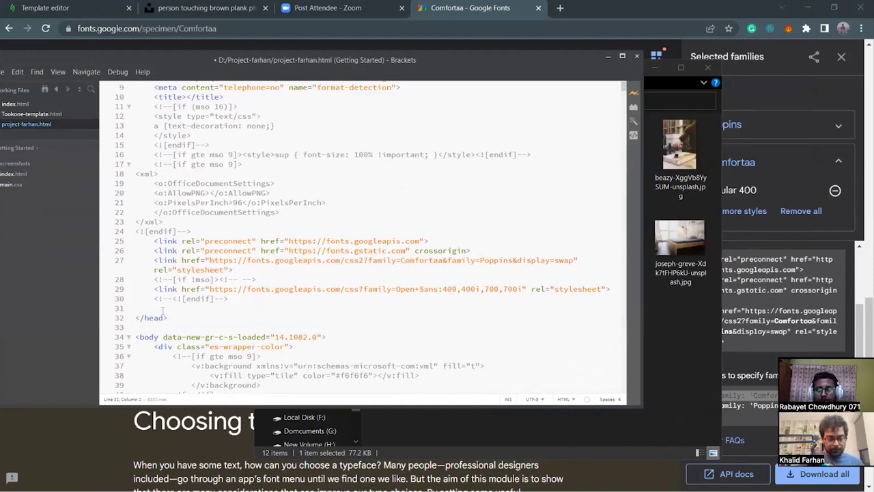
type("<st")
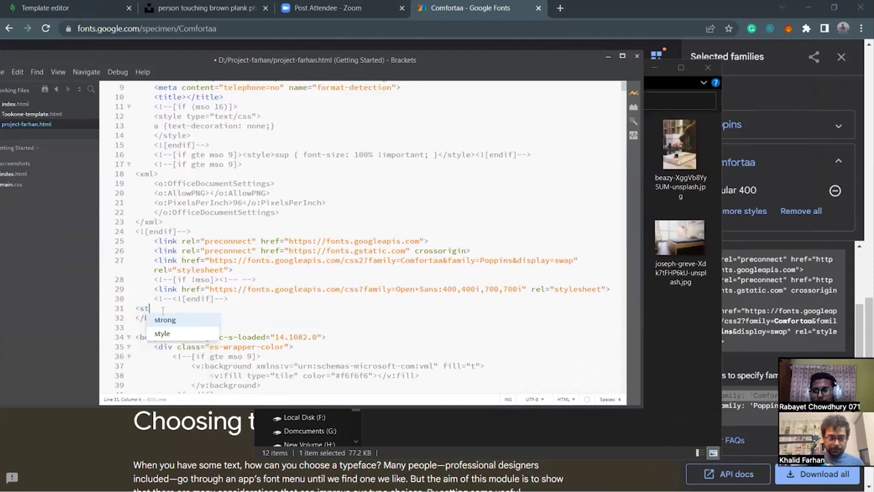
type("yle")
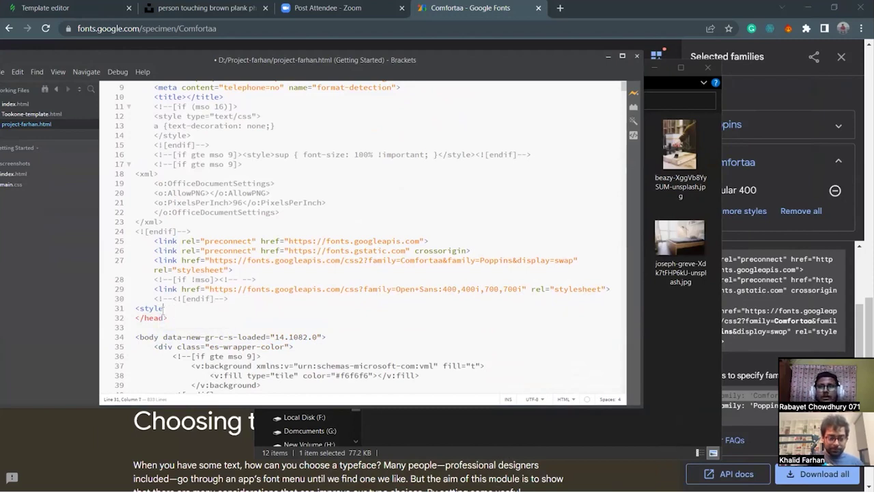
key("BackSpace")
key("BackSpace")
key("BackSpace")
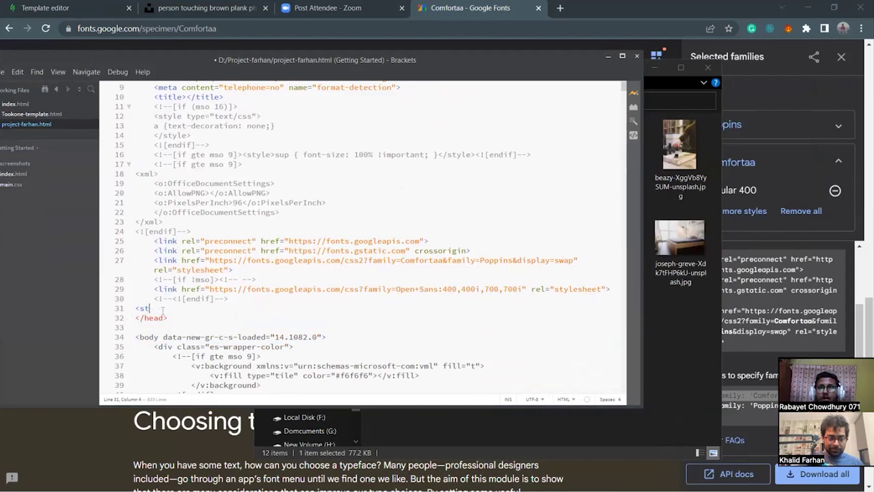
type("le></style>")
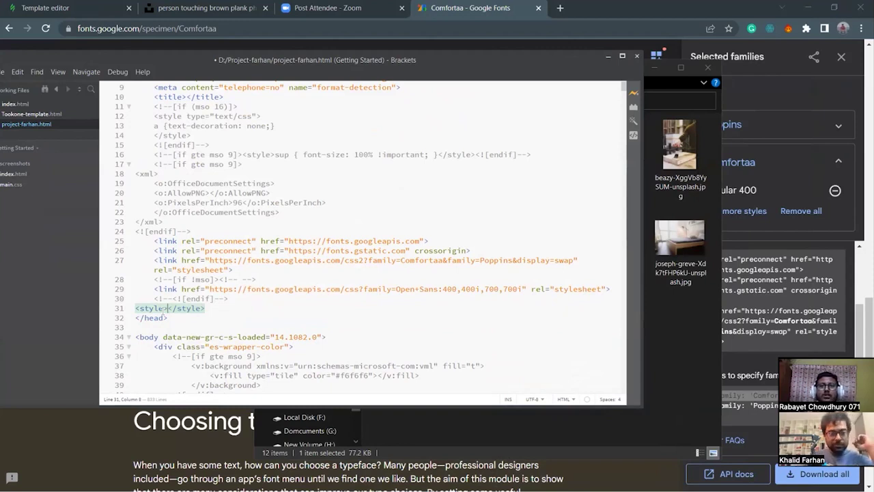
key("Return")
key("BackSpace")
left_click(174, 309)
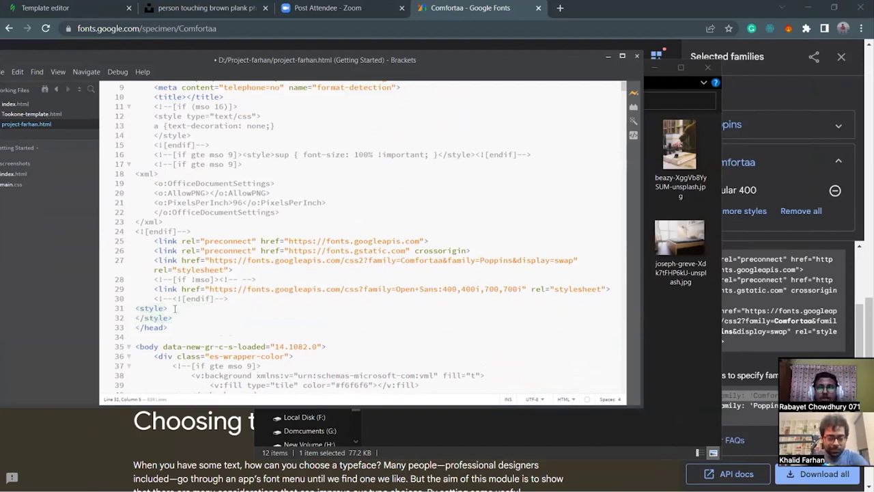
key("Return")
left_click(258, 24)
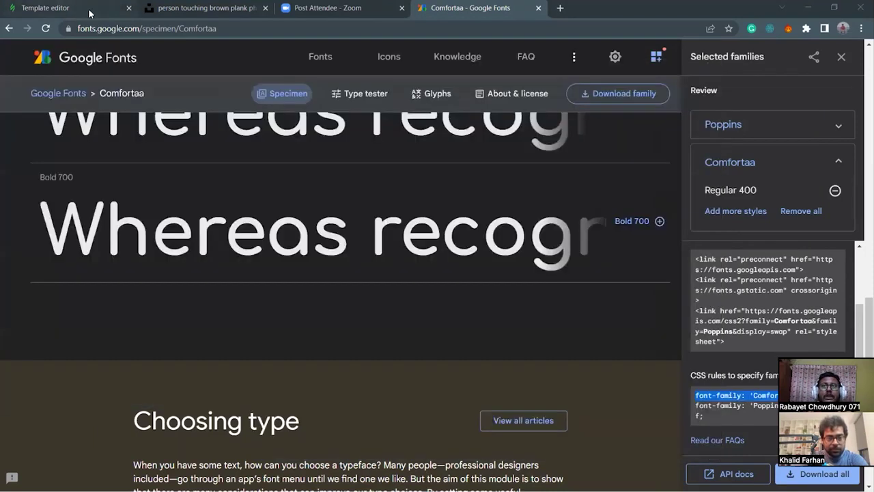
Select the CSS rules from #outlook a through line 10 in Stripo's CSS pane.
left_click(45, 7)
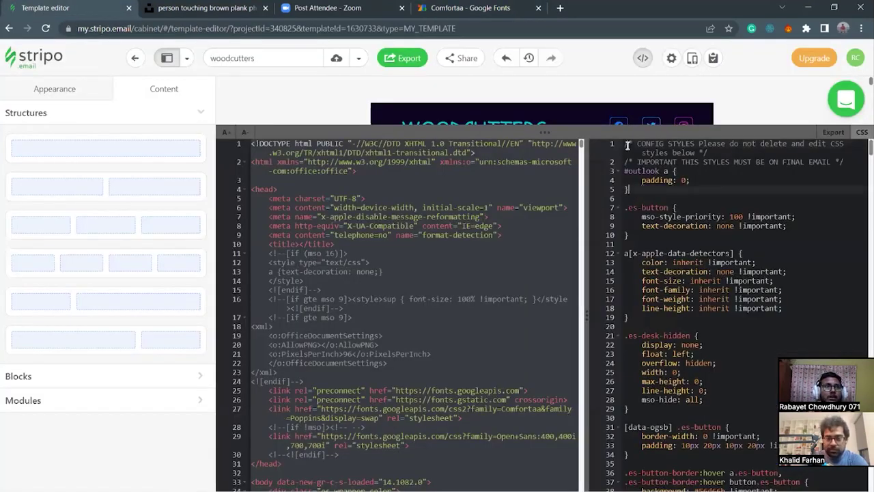
left_click(624, 170)
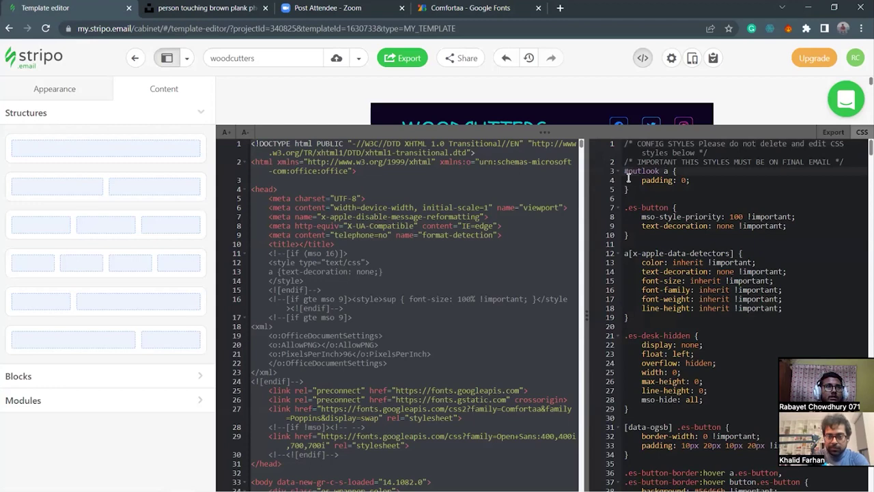
left_click_drag(624, 170, 657, 240)
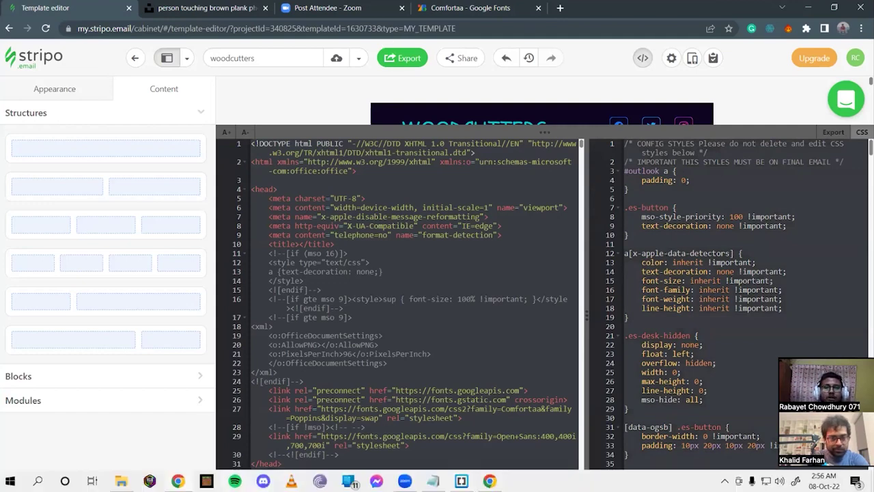
key("alt+Tab")
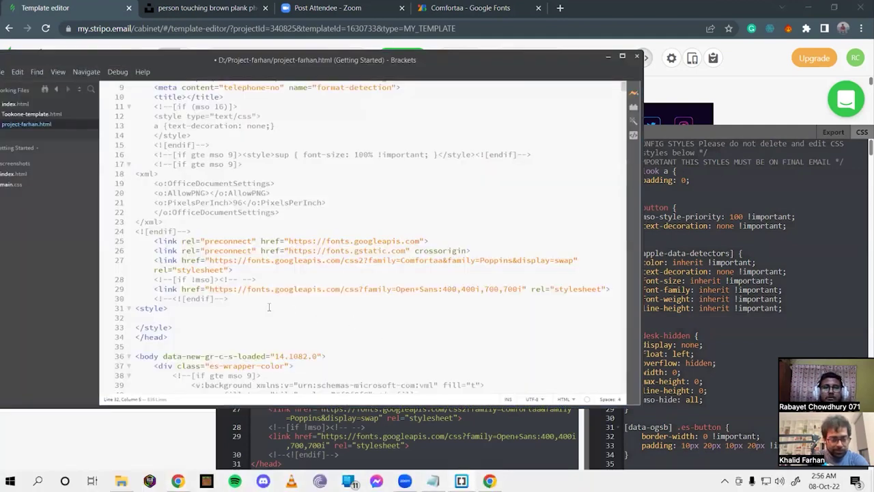
Paste the CSS into line 32 of the style block, save, and open Live Preview.
left_click(150, 319)
key("ctrl+v")
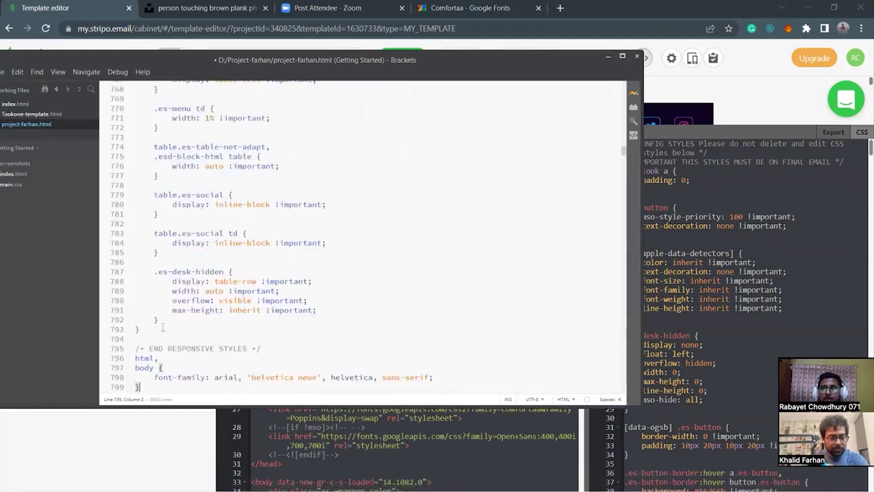
scroll(219, 310, "down", 2)
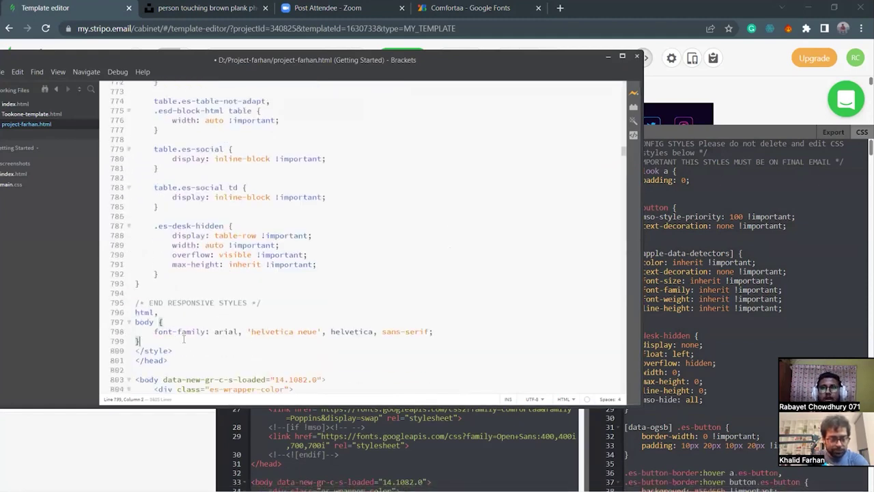
key("ctrl+s")
left_click(226, 350)
key("ctrl+alt+p")
scroll(547, 300, "down", 5)
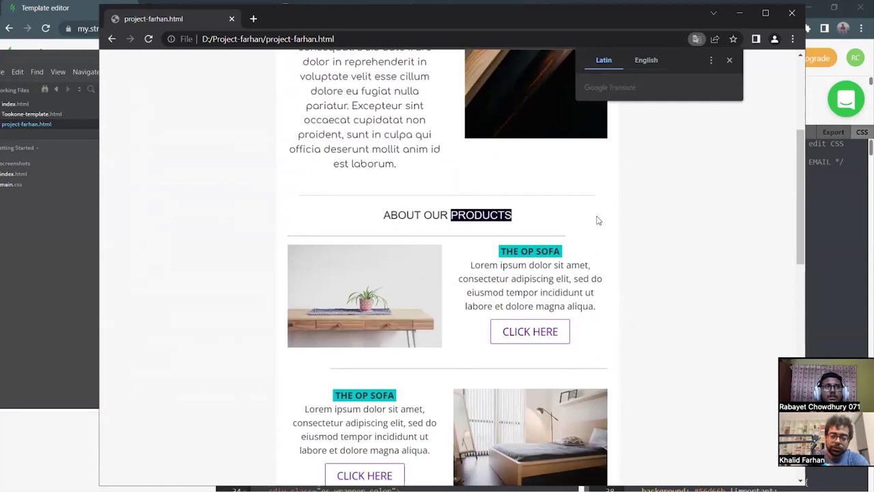
Scroll the Woodcutters preview down to the footer and back up, then return to Brackets.
scroll(597, 220, "down", 4)
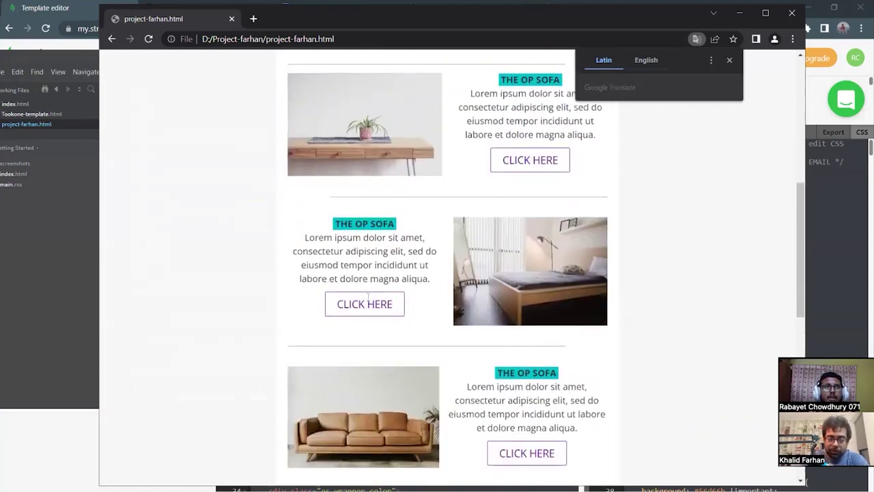
scroll(389, 226, "up", 2)
scroll(391, 222, "up", 4)
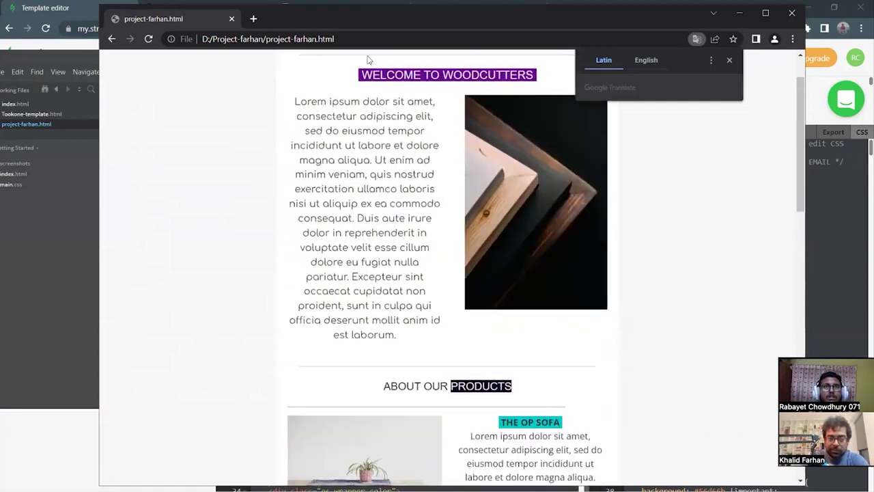
scroll(372, 320, "down", 1)
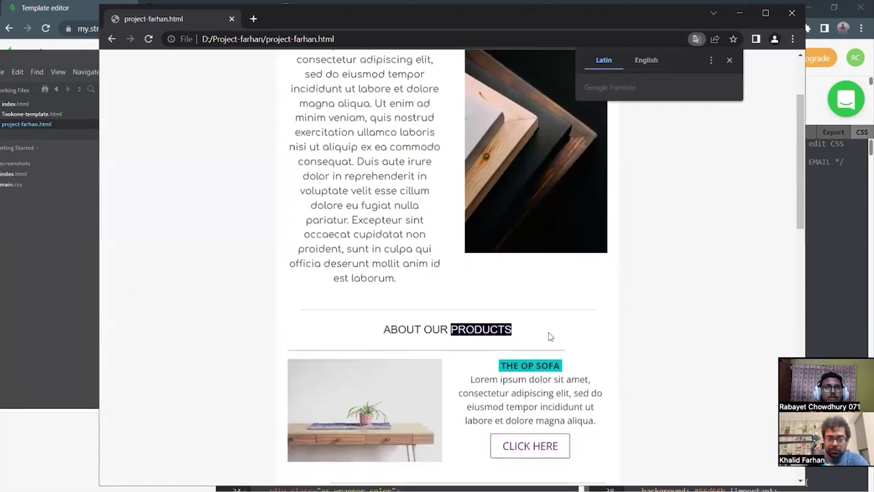
scroll(538, 351, "down", 12)
scroll(539, 377, "down", 2)
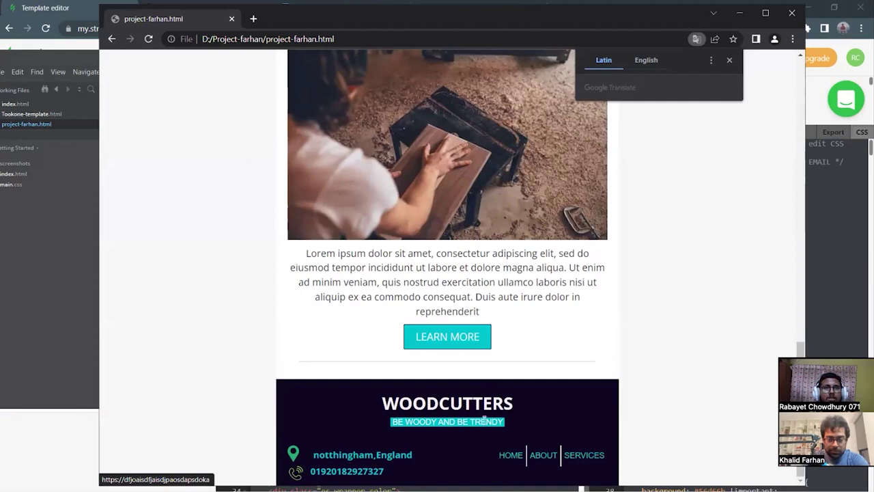
scroll(501, 330, "up", 15)
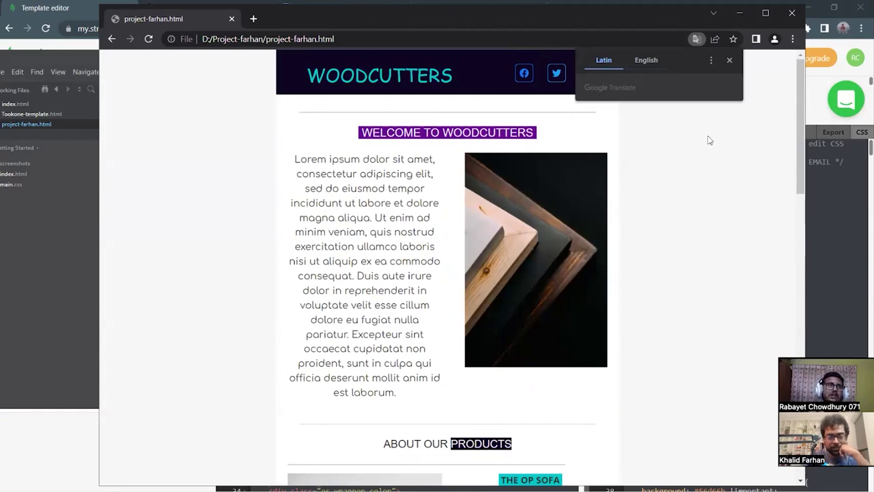
key("alt+Tab")
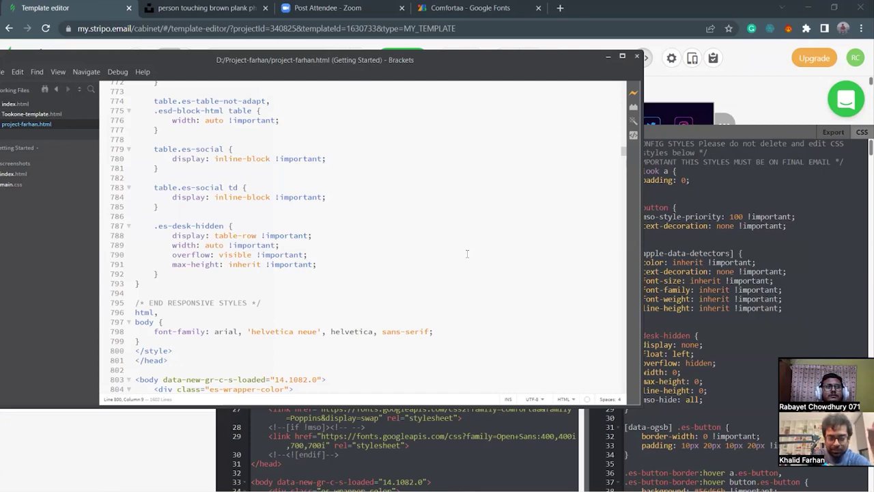
Minimize Brackets and open Stripo's Pricing Plans overview with the Upgrade button.
left_click(607, 56)
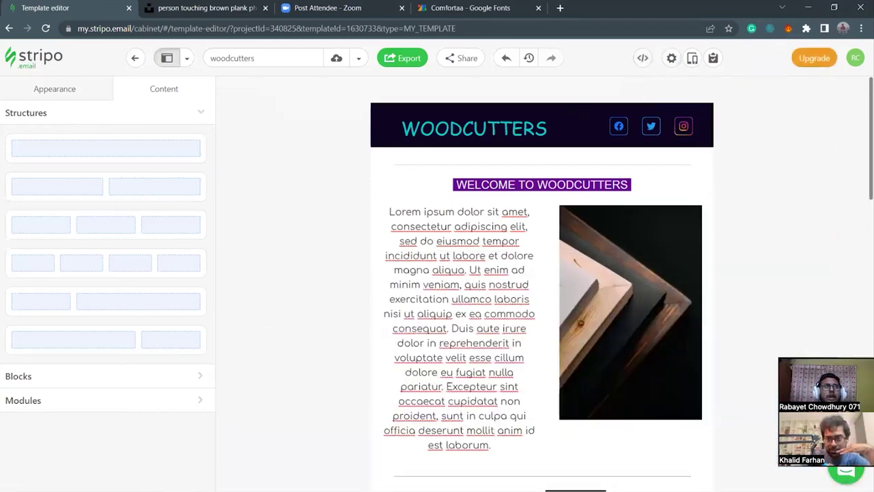
left_click(813, 58)
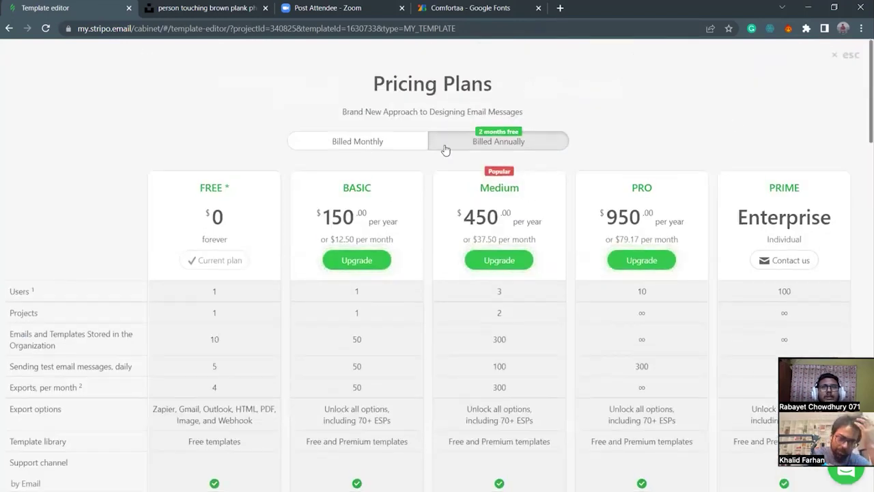
Switch Pricing Plans to monthly billing and scroll through the feature comparison rows.
left_click(424, 144)
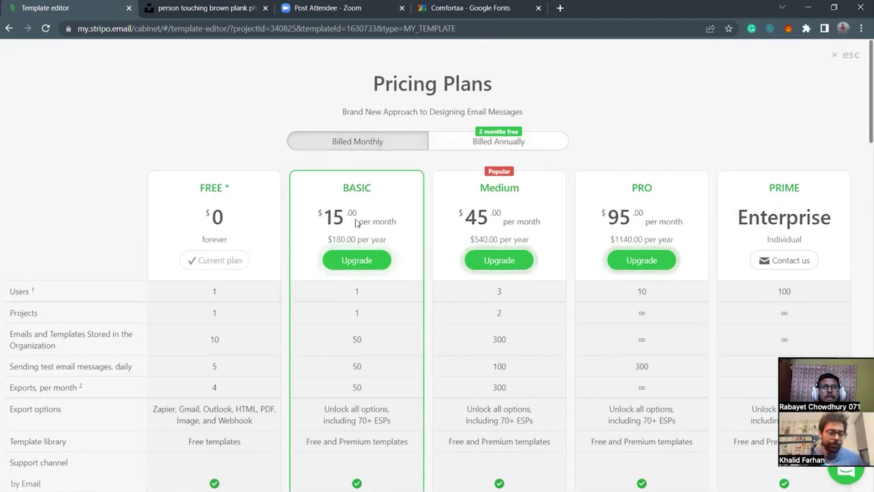
scroll(363, 228, "down", 1)
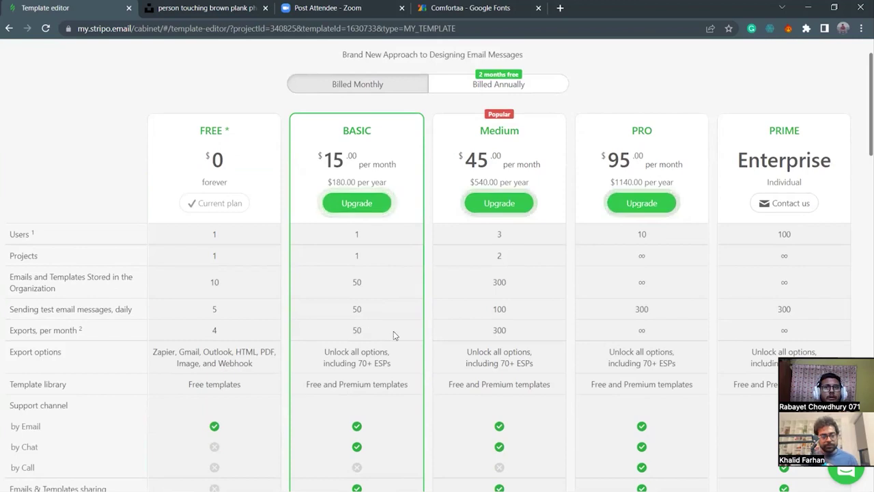
scroll(365, 336, "down", 2)
scroll(364, 417, "down", 3)
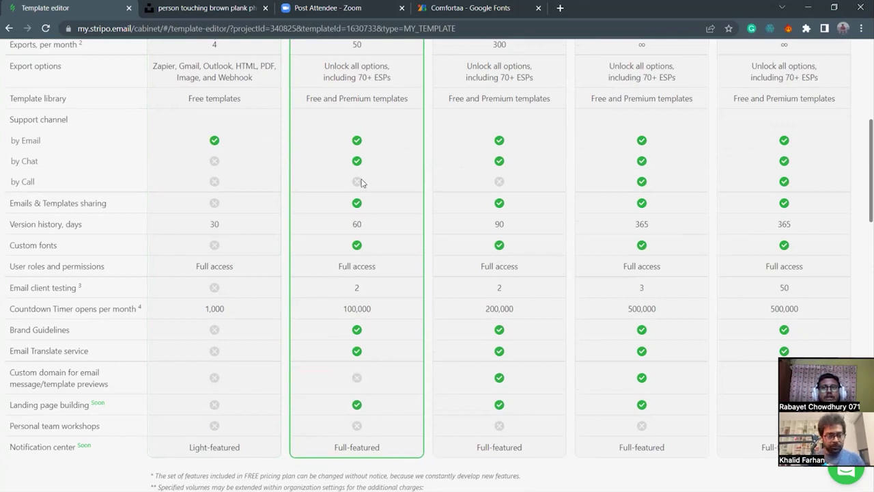
scroll(382, 190, "up", 3)
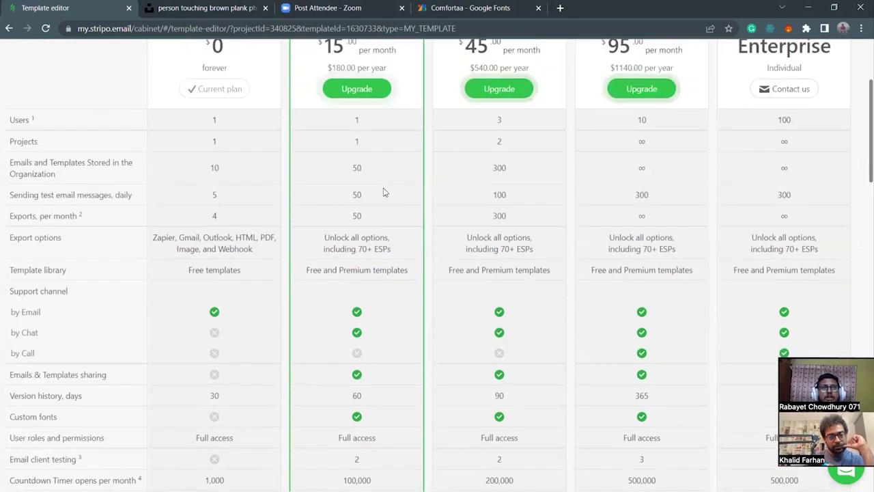
scroll(383, 191, "up", 2)
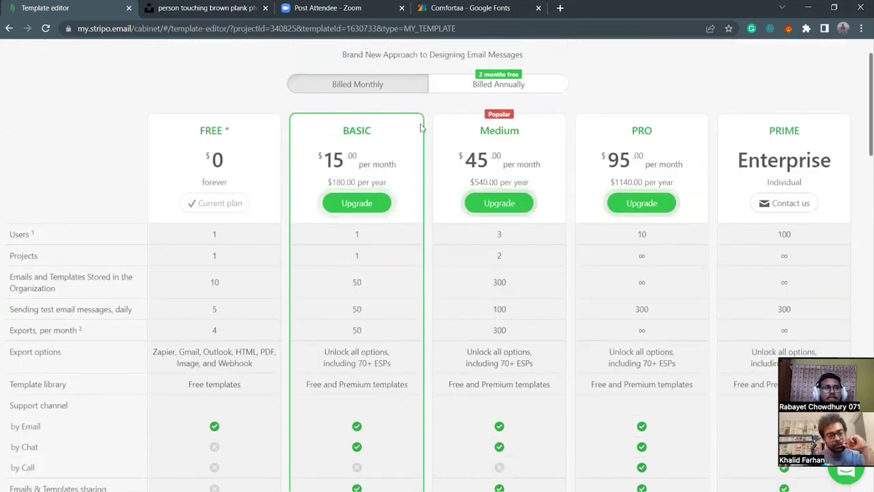
scroll(751, 335, "down", 4)
scroll(763, 352, "up", 3)
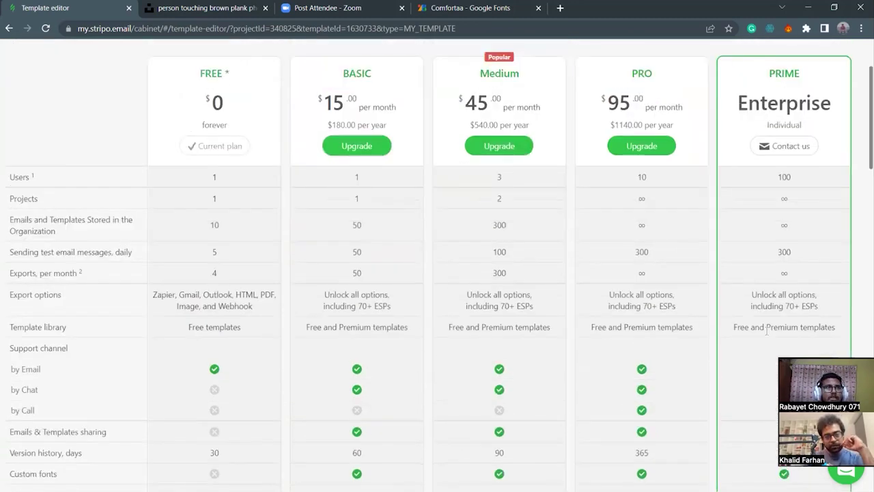
scroll(699, 226, "down", 2)
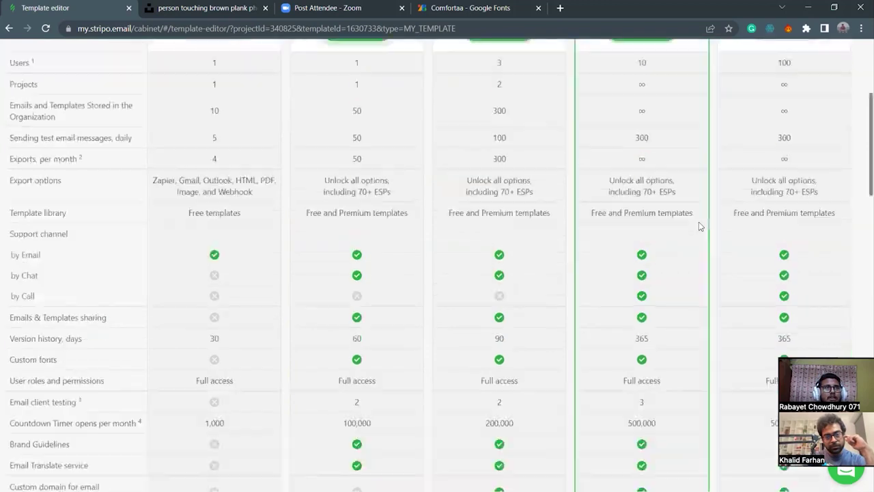
scroll(747, 119, "up", 2)
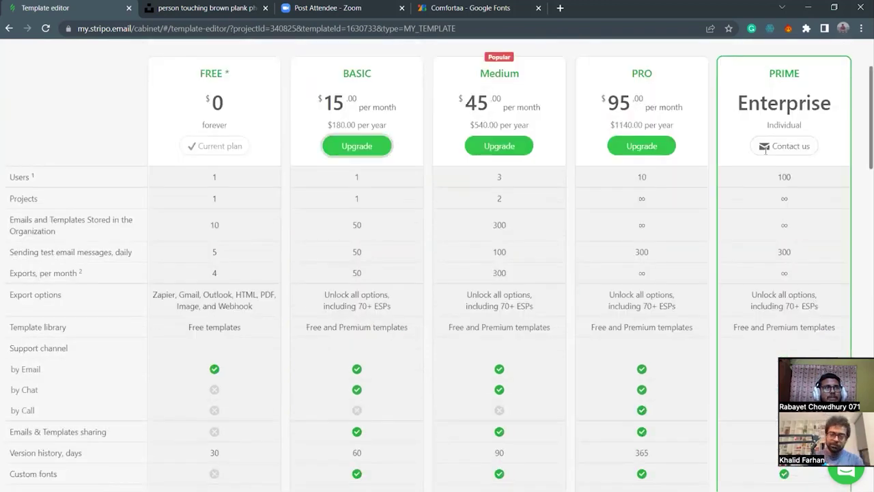
scroll(731, 423, "down", 5)
scroll(660, 382, "up", 7)
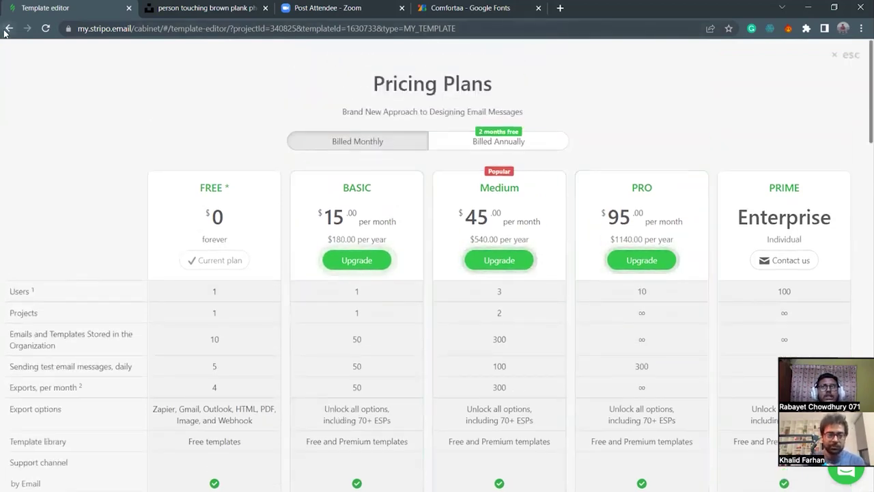
Go back to the Templates list, reopen the woodcutters template, and bring Brackets forward.
key("alt+Left")
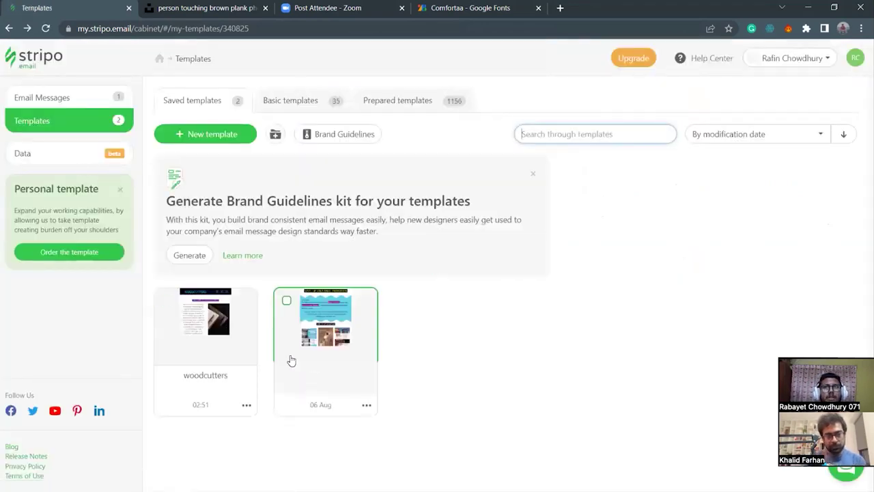
left_click(230, 342)
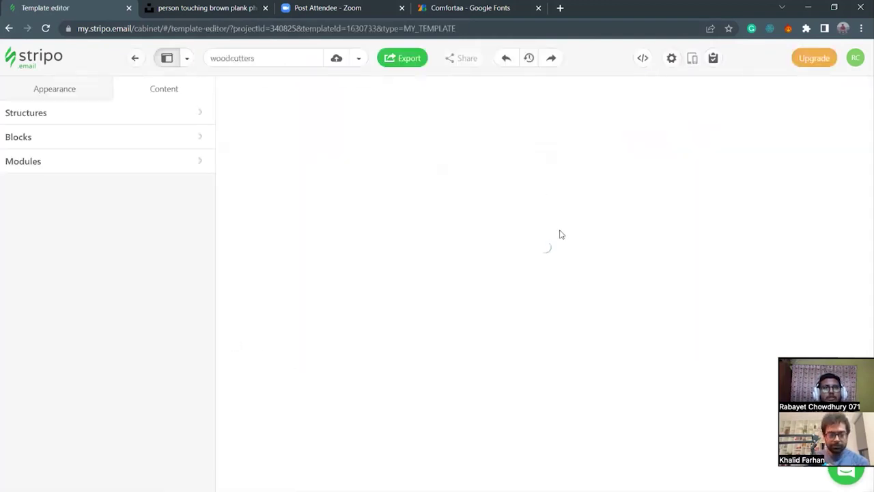
left_click(461, 486)
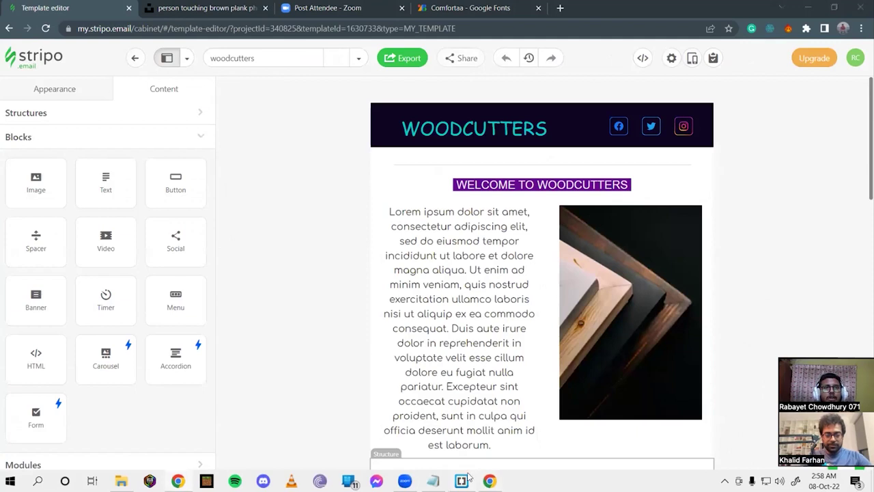
Scroll the project-farhan.html code, close the page preview window, and minimize Brackets.
scroll(346, 273, "down", 10)
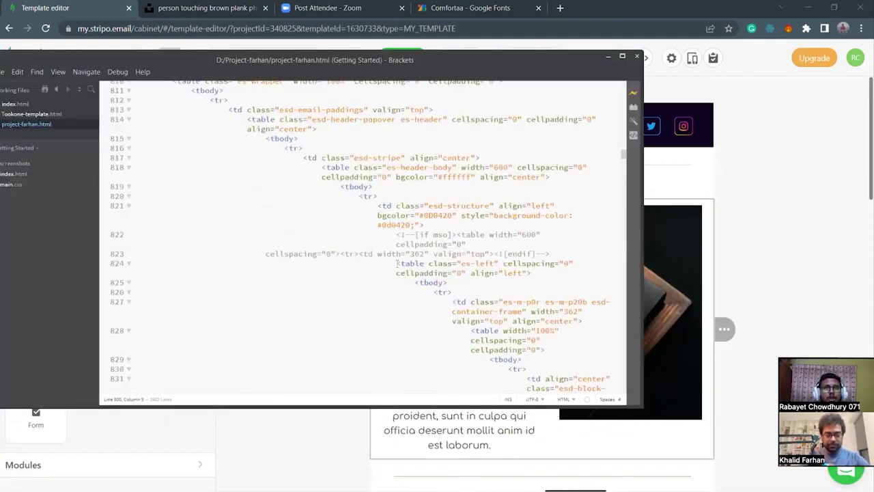
scroll(490, 355, "down", 8)
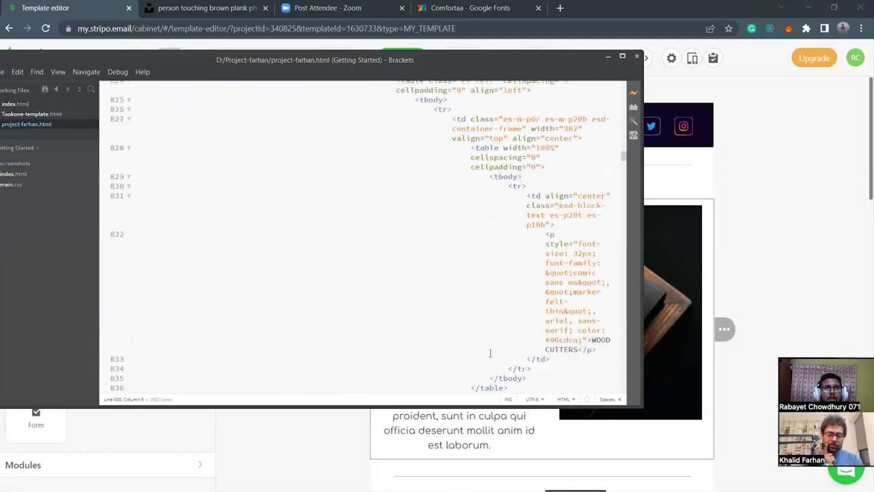
scroll(550, 239, "up", 5)
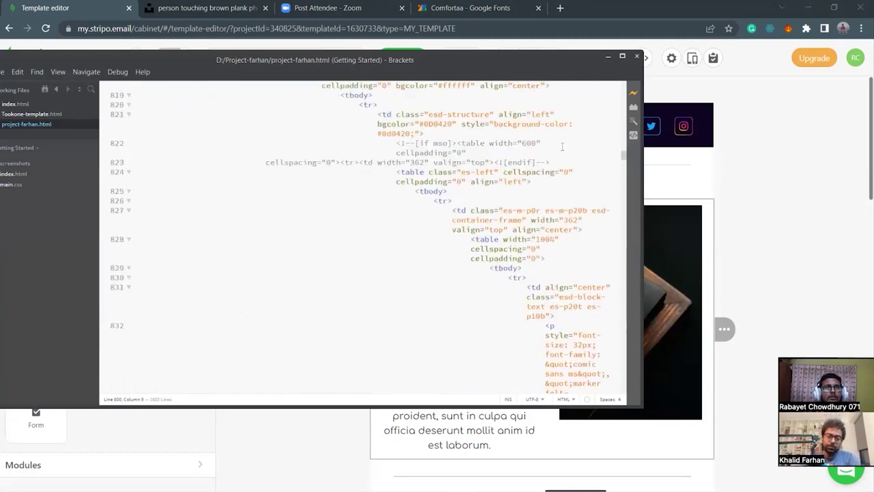
mouse_move(437, 489)
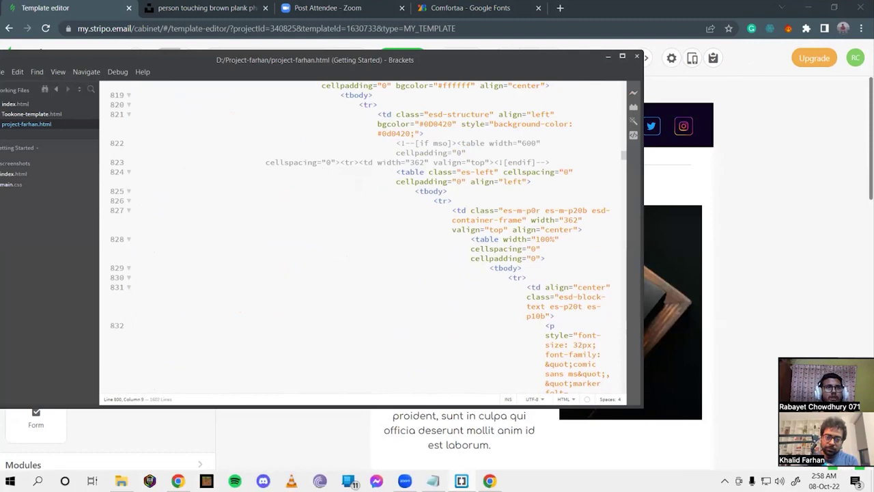
left_click(489, 481)
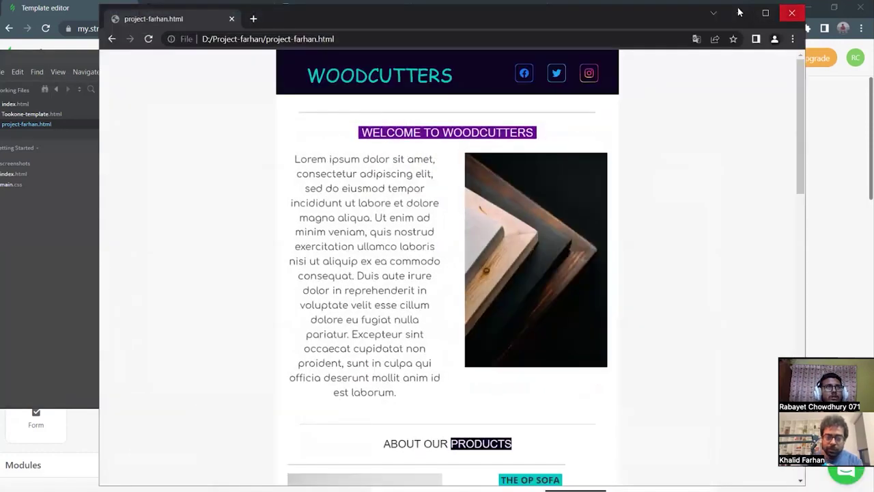
left_click(792, 10)
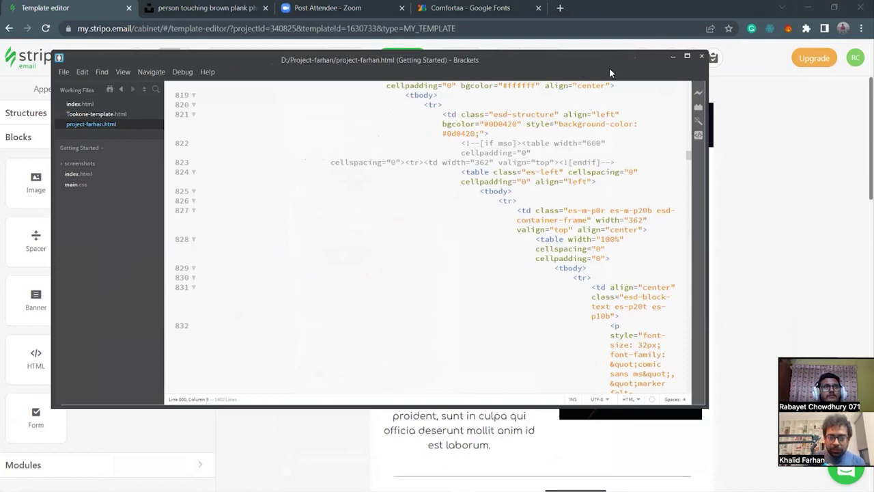
left_click(674, 56)
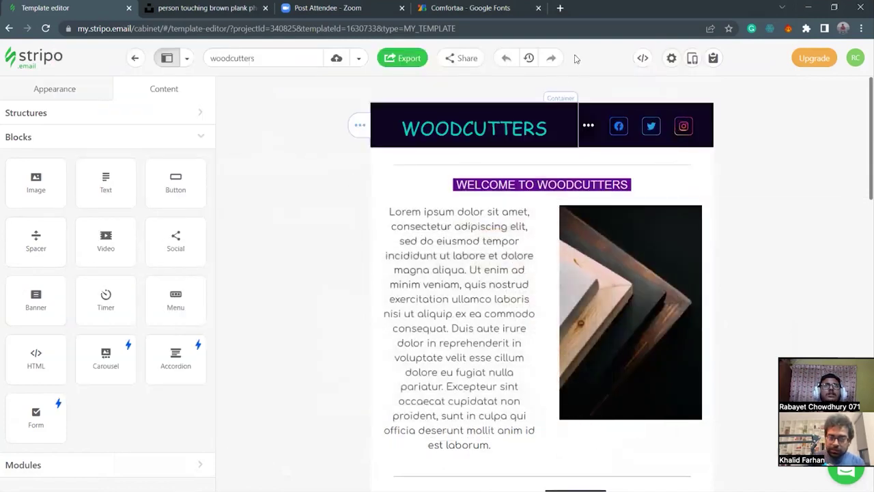
left_click(561, 8)
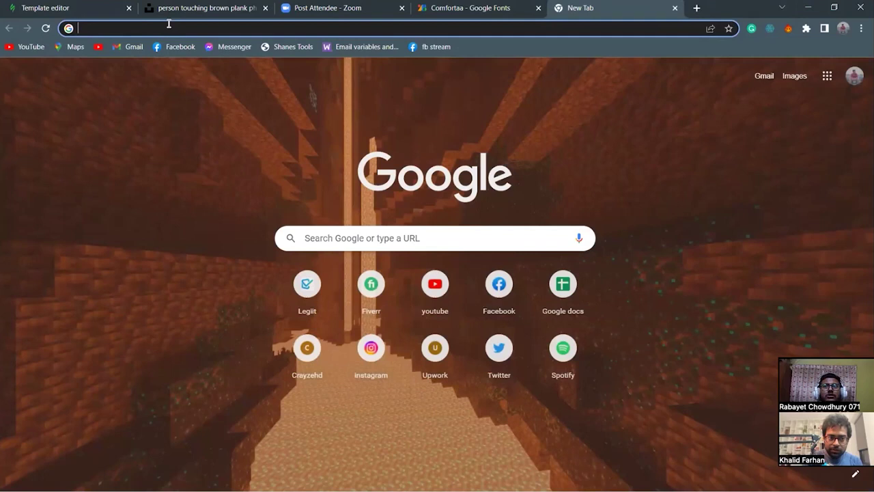
Open the Fiverr seller dashboard from the address-bar suggestion for 'fiverr'.
type("fiverr")
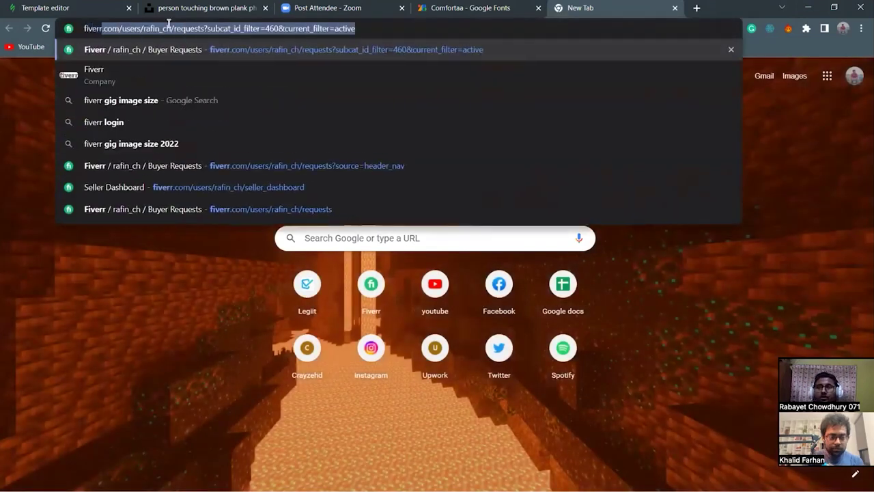
key("Down")
key("Down")
key("Down")
key("Down")
key("Down")
key("Down")
key("Return")
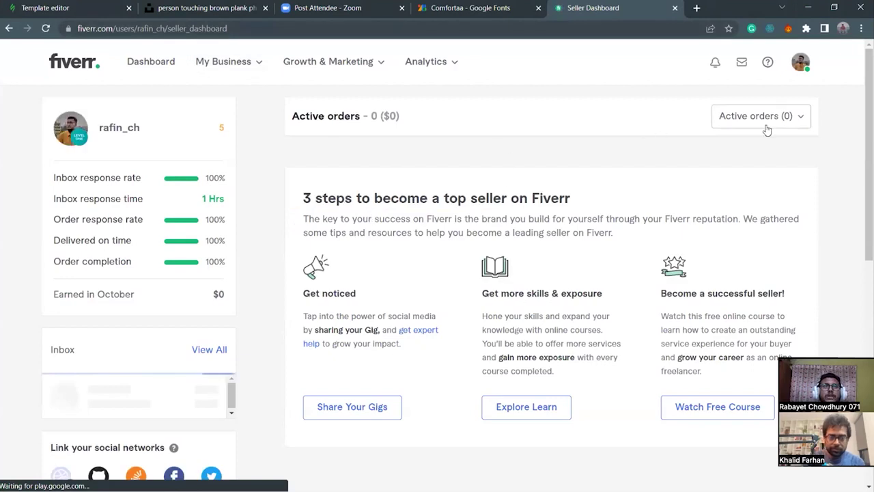
Open the most recent completed order from My Business > Orders.
left_click(763, 123)
left_click(637, 163)
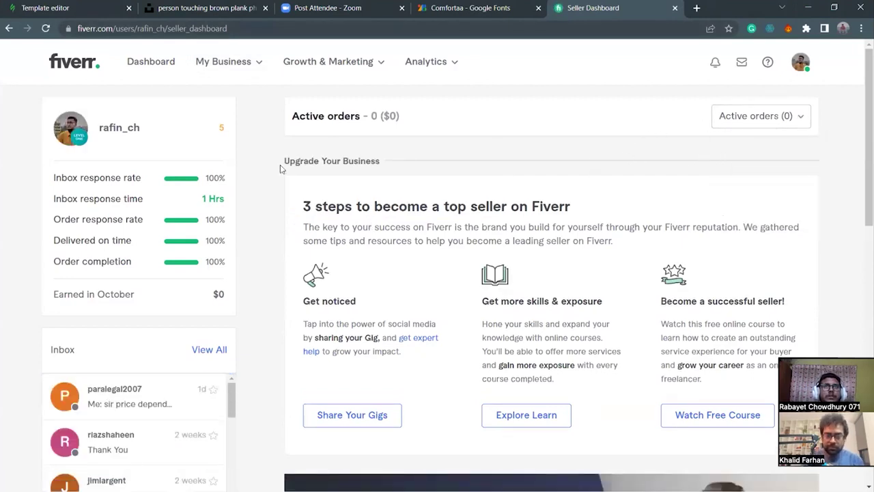
left_click(264, 64)
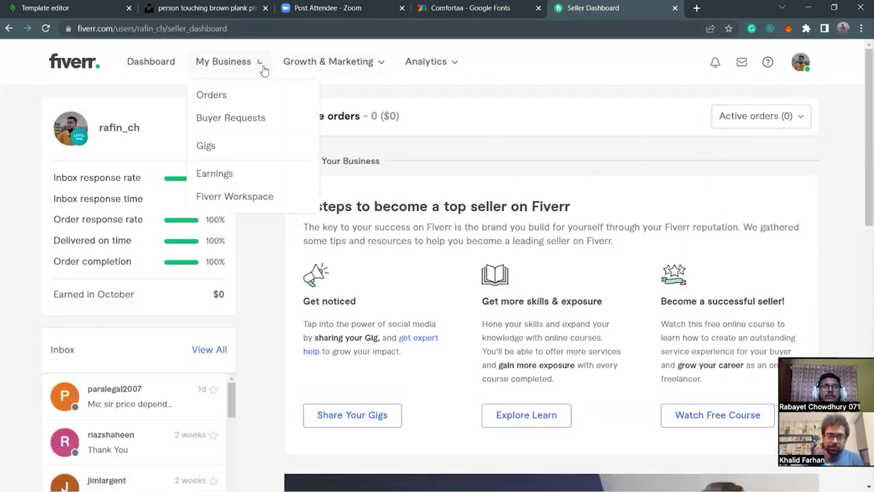
left_click(261, 91)
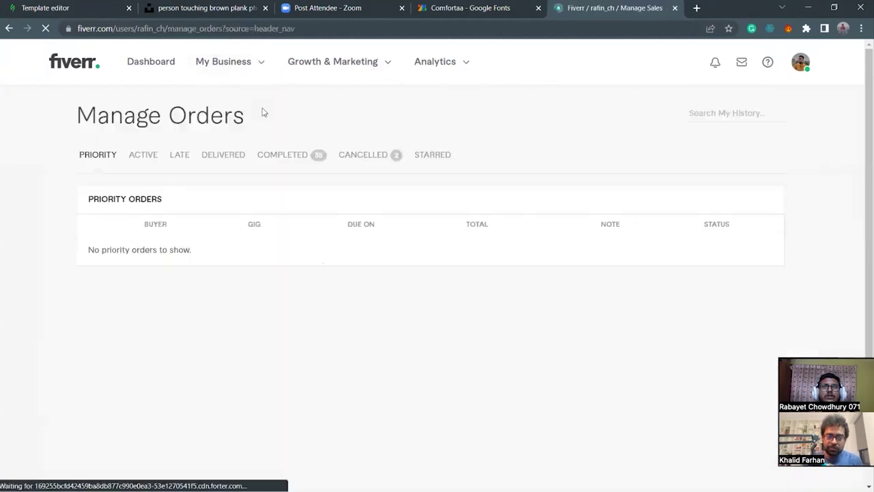
left_click(287, 160)
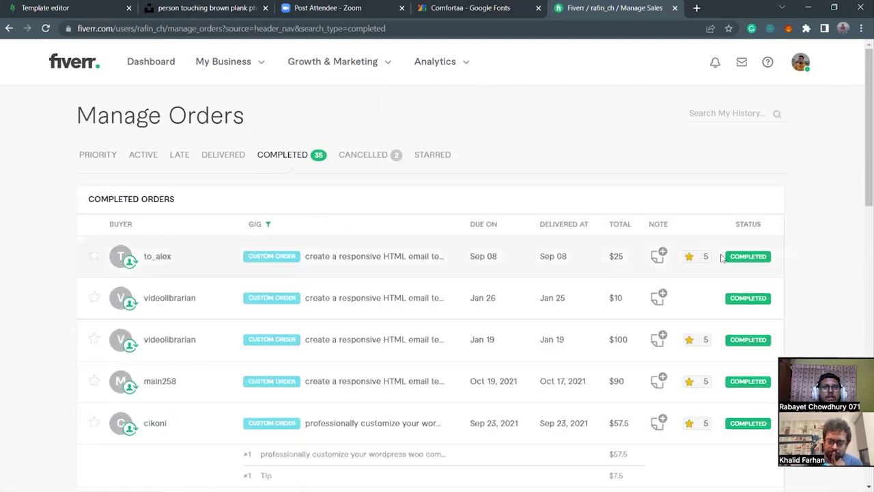
left_click(308, 258)
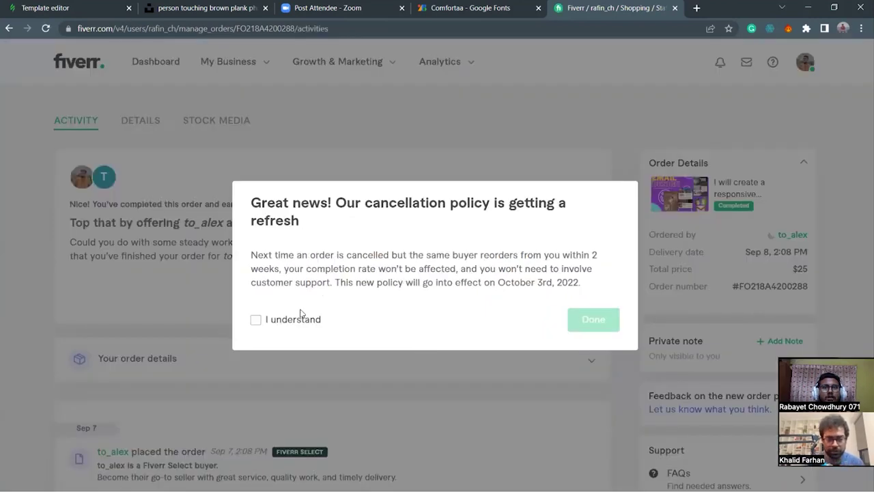
Dismiss the cancellation-policy notice, review the order's delivery timeline, and close the Fiverr tab.
left_click(595, 318)
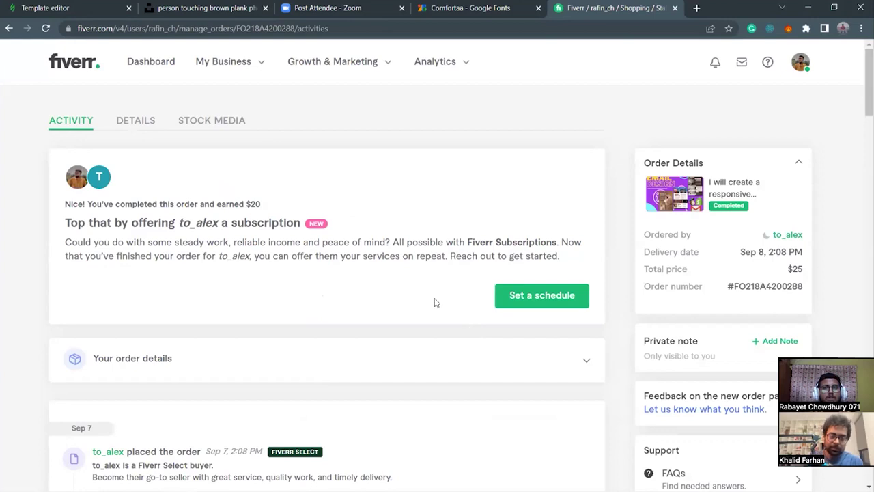
scroll(634, 311, "down", 3)
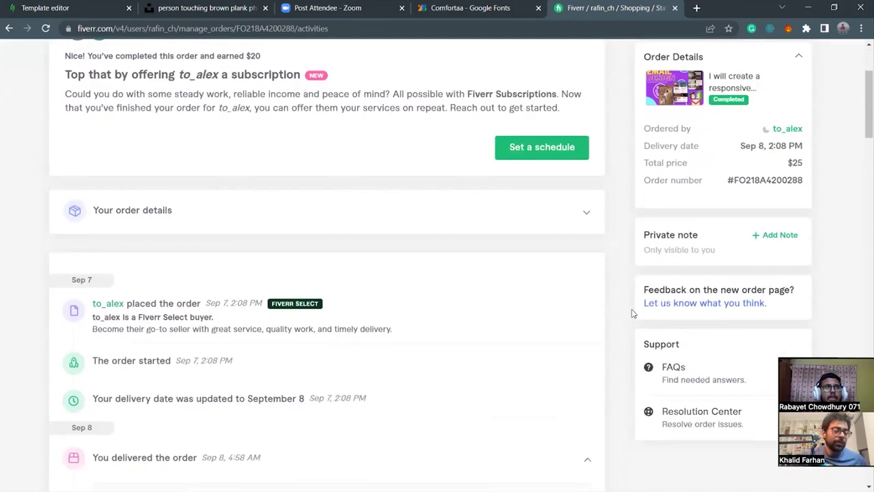
scroll(521, 219, "down", 1)
scroll(527, 229, "down", 1)
scroll(537, 236, "up", 2)
scroll(536, 246, "down", 1)
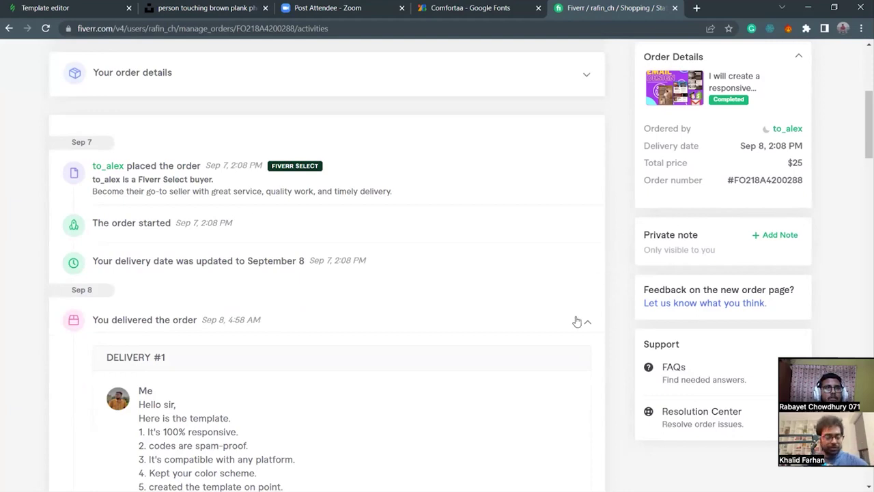
scroll(580, 320, "up", 2)
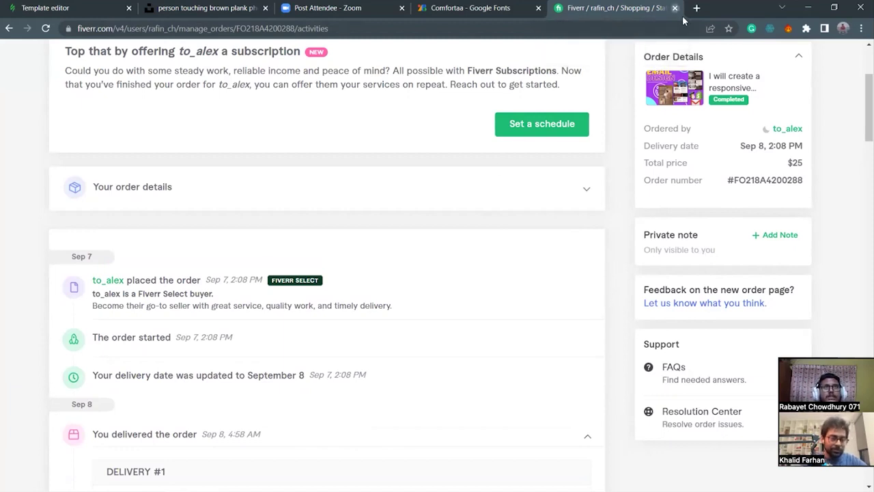
key("ctrl+w")
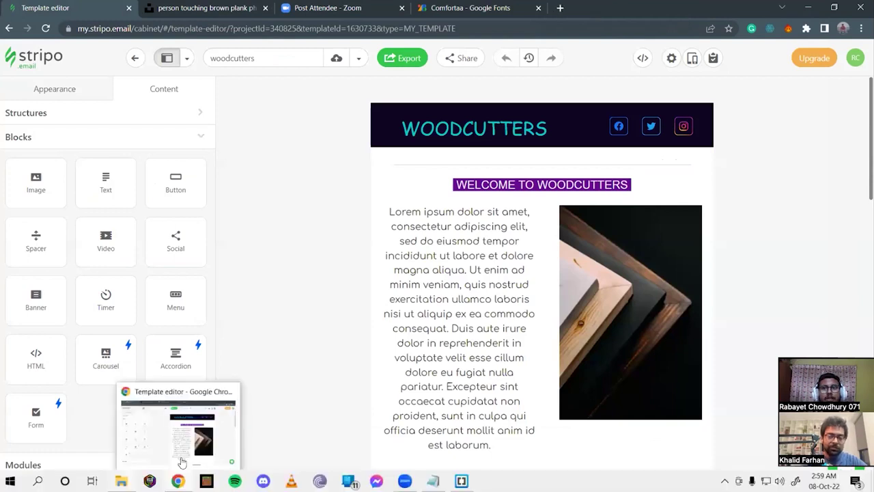
Minimize the Project-farhan folder and launch Brackets' Live Preview of project-farhan.html in maximized Chrome.
key("alt+Tab")
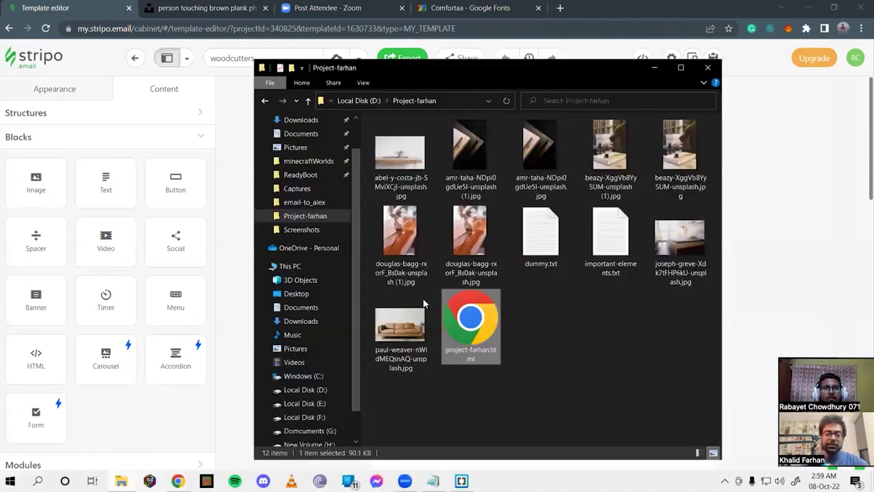
left_click_drag(572, 343, 596, 323)
left_click(654, 68)
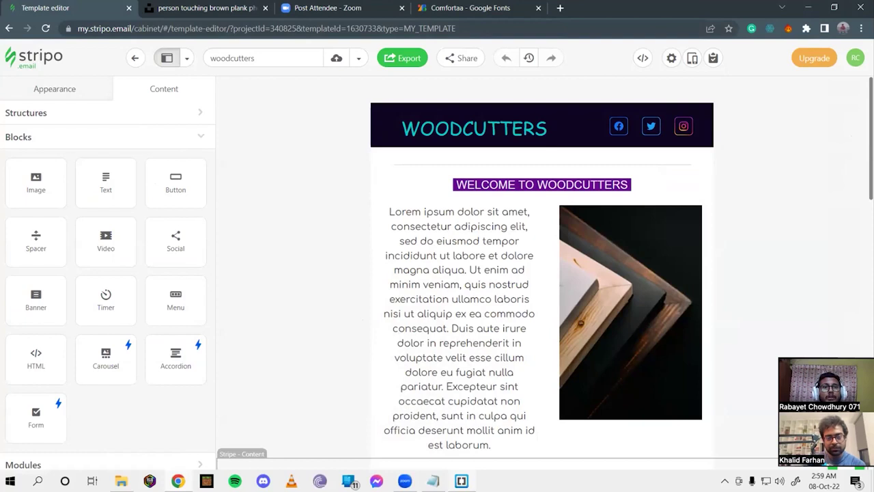
left_click(461, 486)
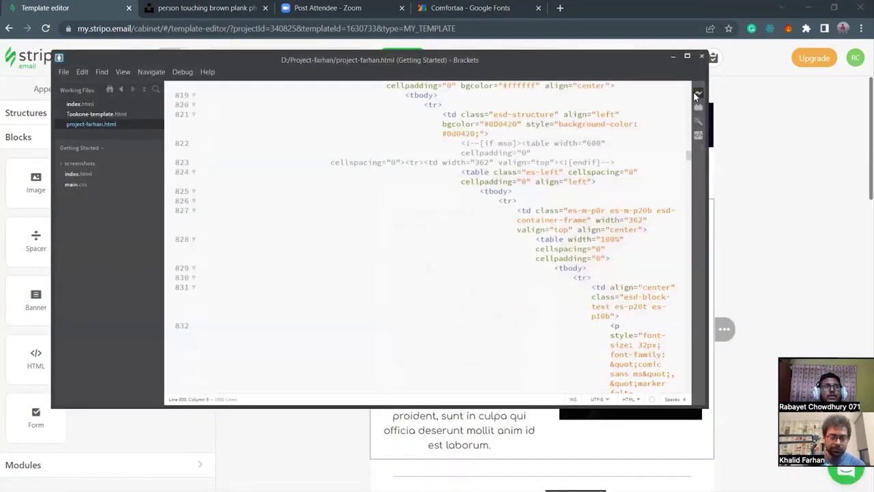
left_click(697, 92)
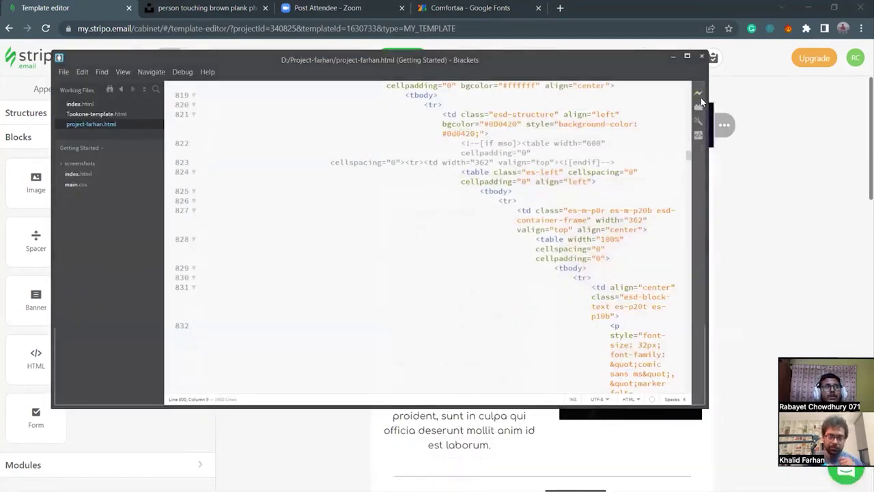
left_click(767, 13)
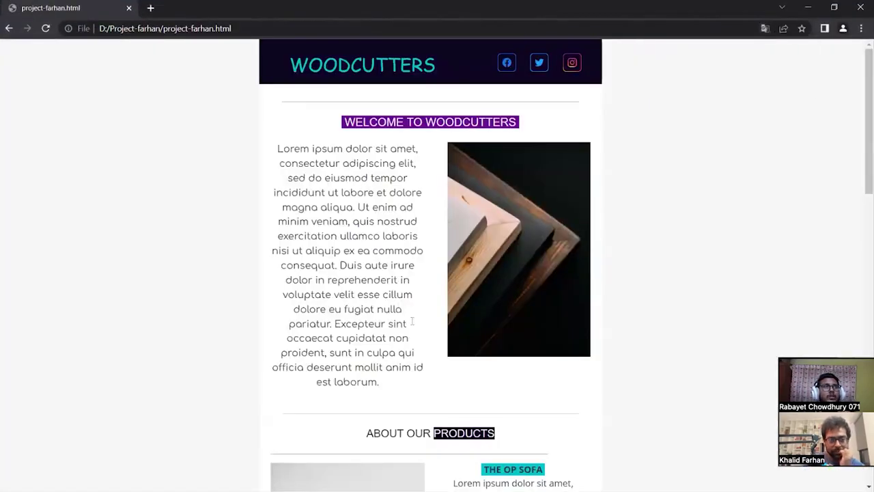
Minimize the folder window and view the email full screen at 33% zoom.
key("alt+Tab")
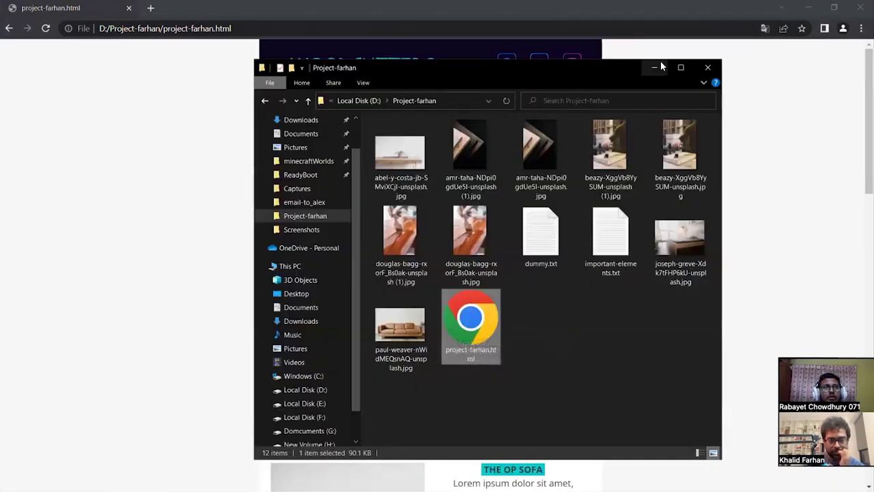
left_click(656, 67)
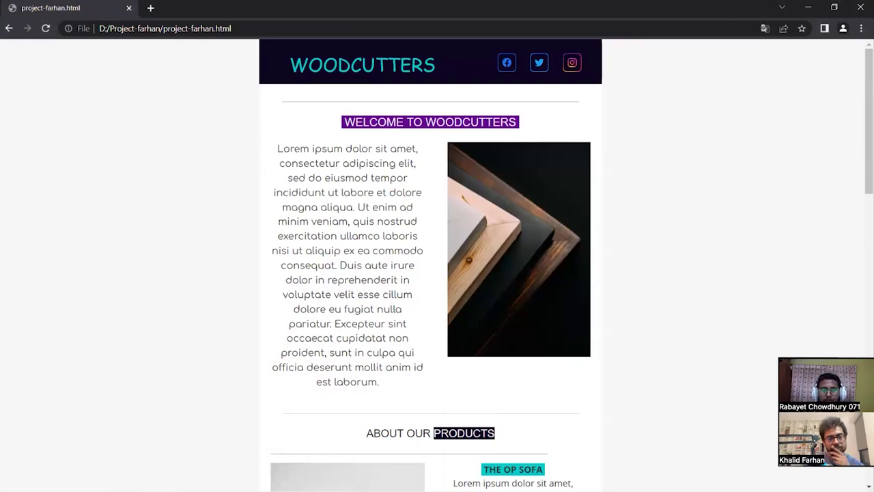
key("ctrl+minus")
key("ctrl+minus")
key("ctrl+minus")
key("ctrl+minus")
key("ctrl+minus")
key("ctrl+minus")
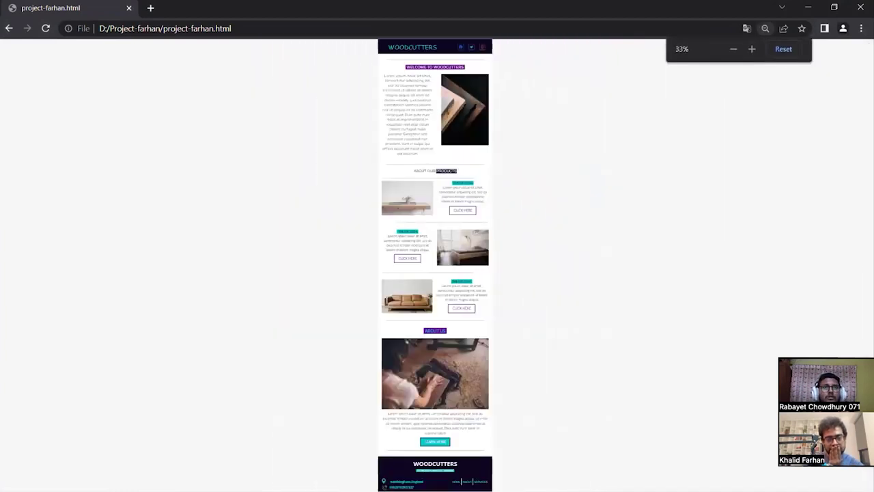
key("ctrl+minus")
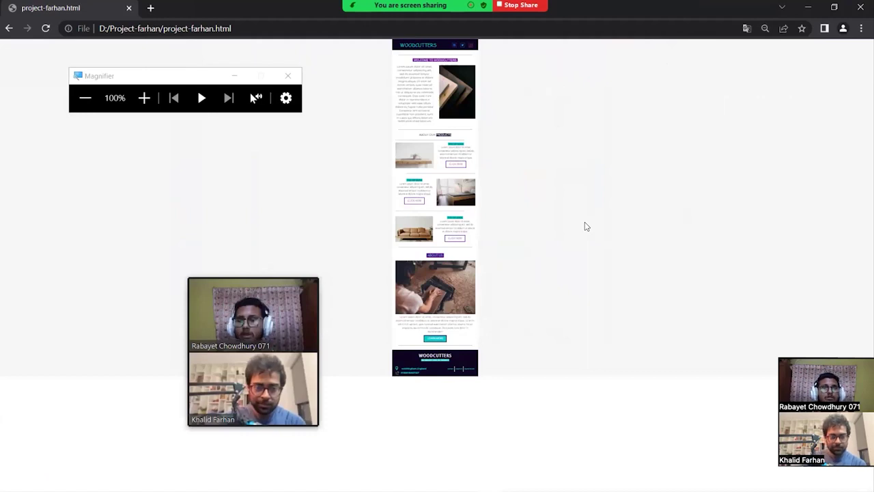
key("ctrl+plus")
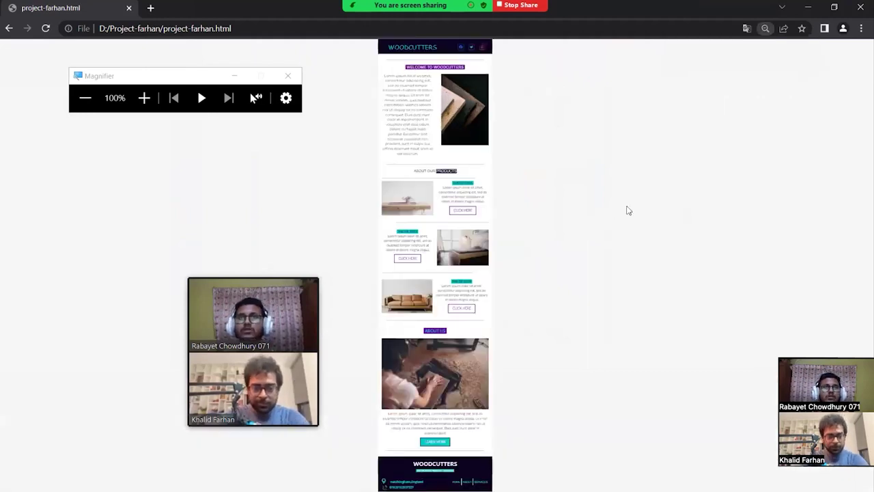
key("F11")
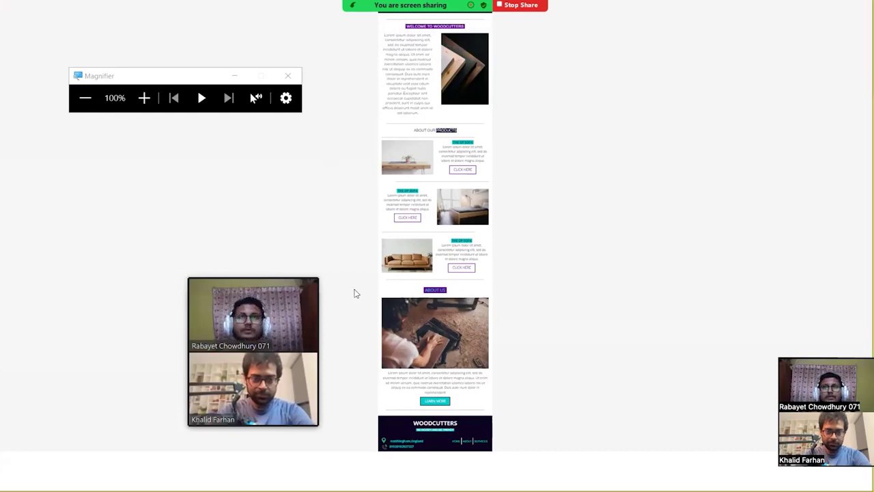
Snip a region of the email preview and exit full screen.
key("super+shift+s")
left_click(288, 75)
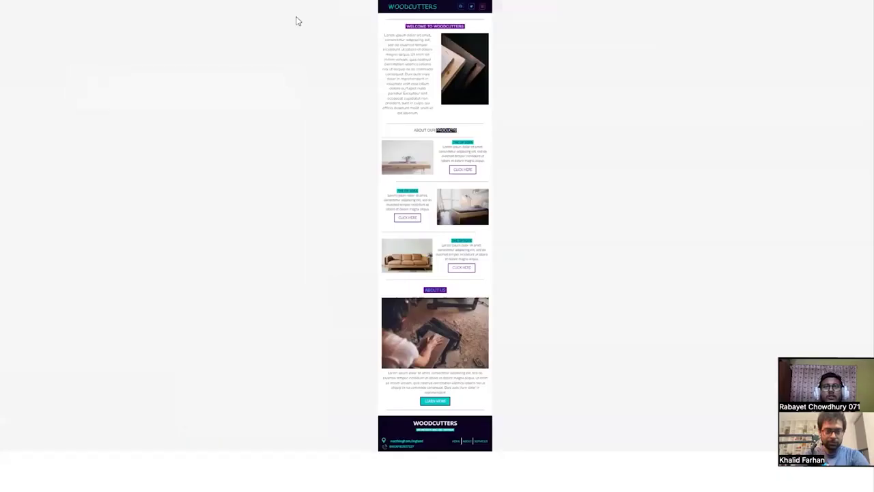
key("super+shift+s")
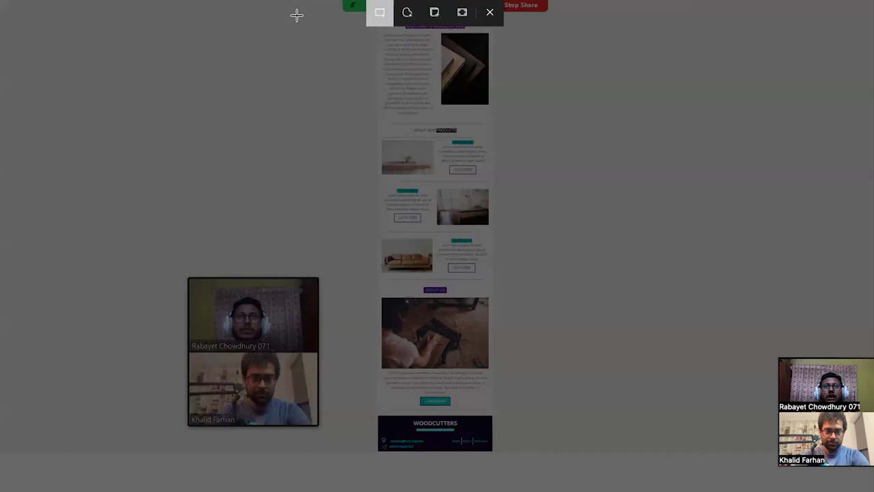
left_click_drag(357, 0, 506, 453)
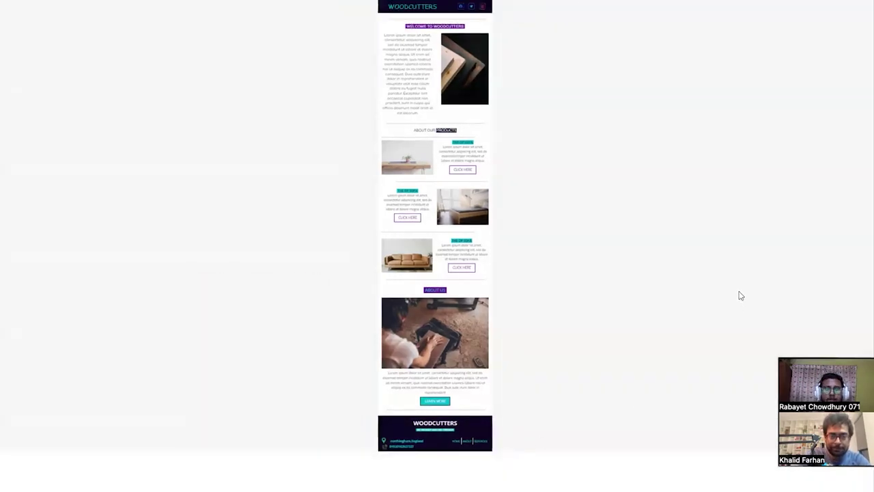
key("F11")
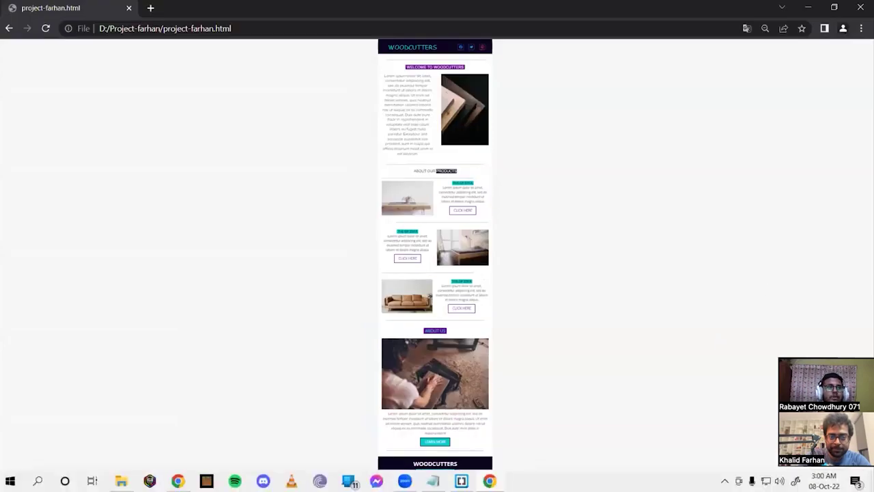
key("super+a")
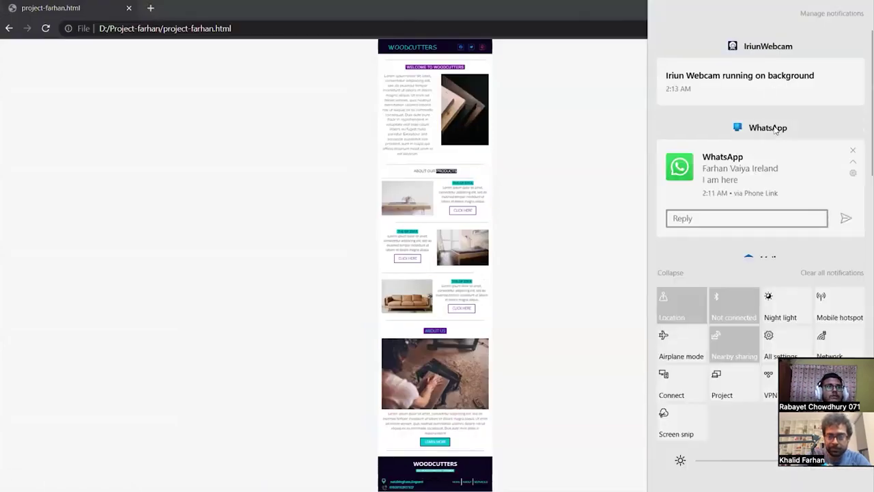